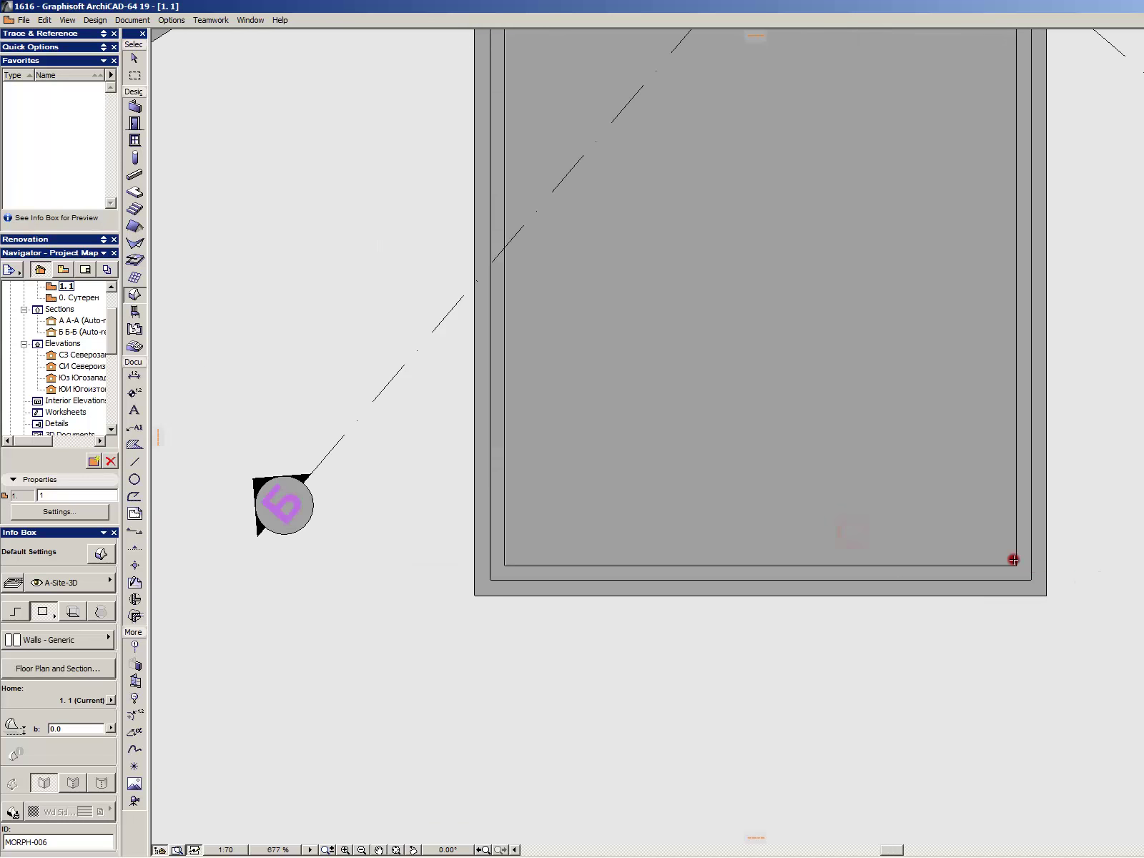
# - Select the rectangular morph in the recess between the curbs and inspect its edges against the surrounding outline
pyautogui.scroll(3, 873, 421)
pyautogui.click(873, 422)
pyautogui.scroll(2, 747, 201)
pyautogui.scroll(4, 634, 179)
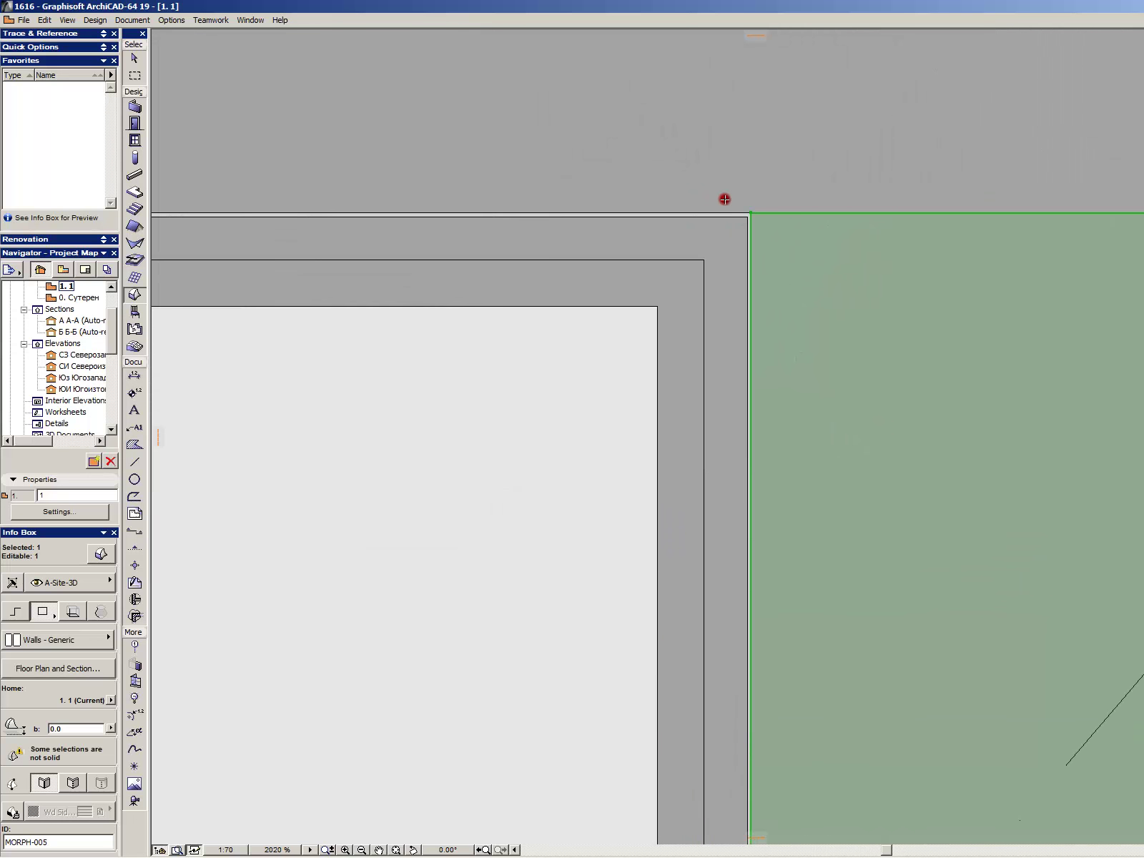
pyautogui.scroll(5, 723, 198)
pyautogui.scroll(-5, 559, 305)
pyautogui.scroll(-5, 565, 298)
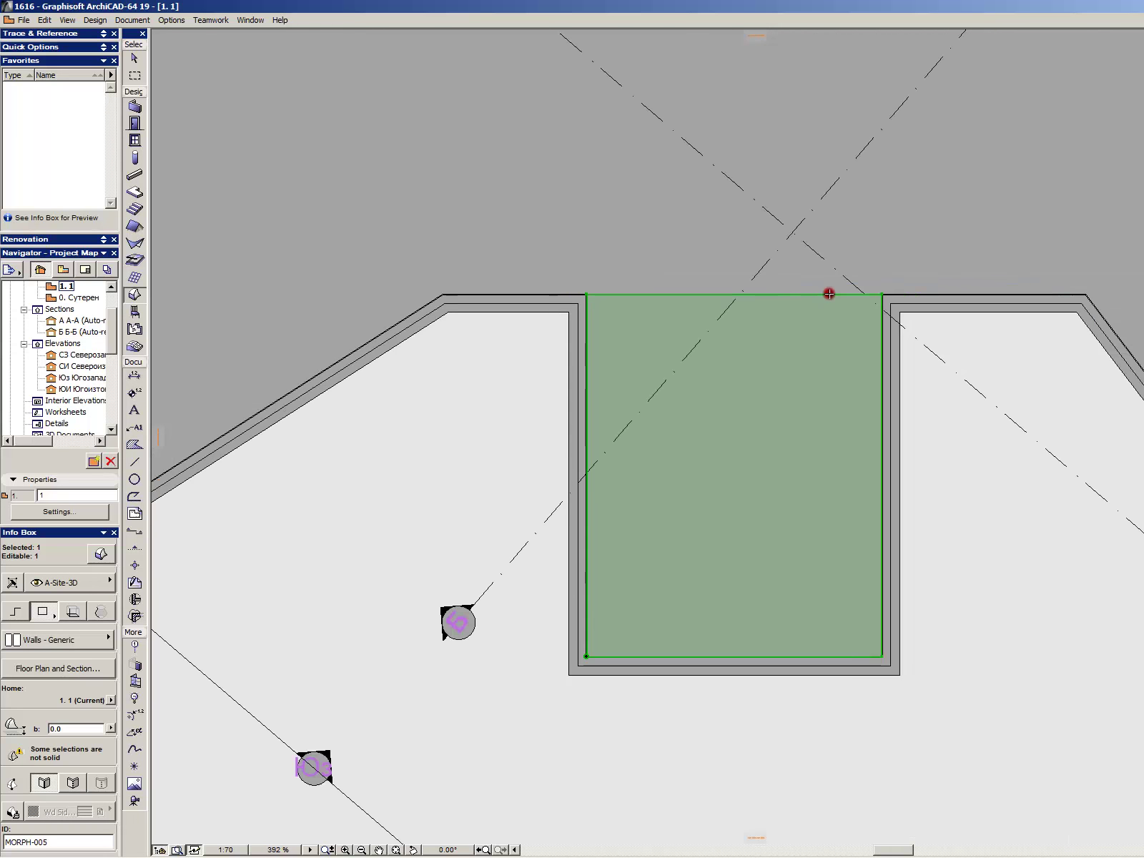
pyautogui.click(825, 294)
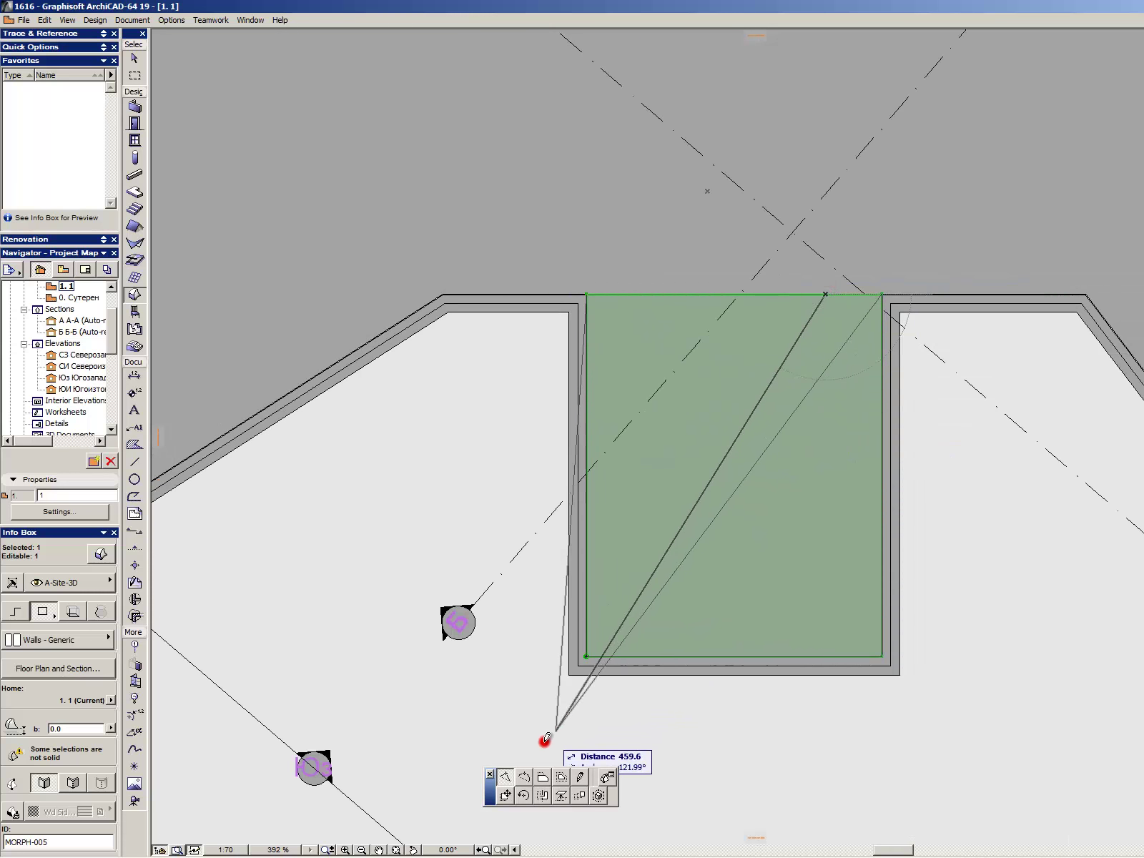
pyautogui.click(542, 777)
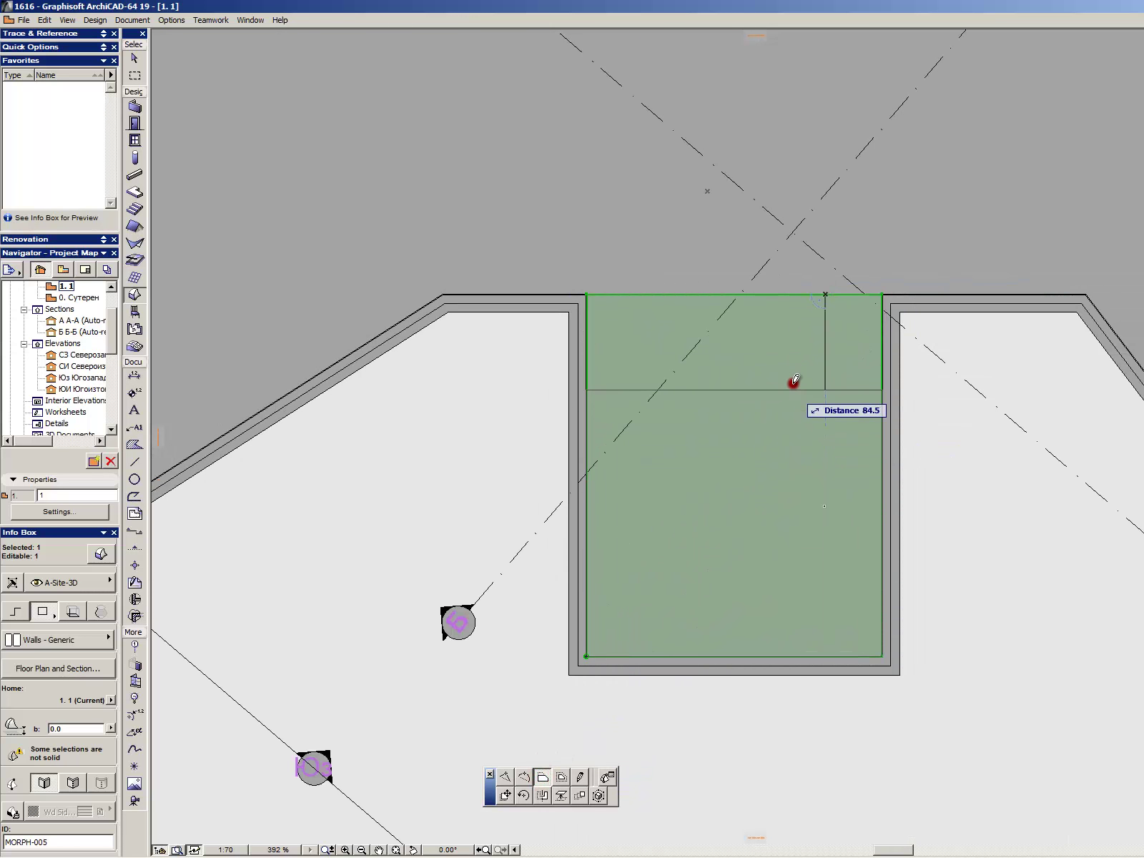
pyautogui.click(800, 359)
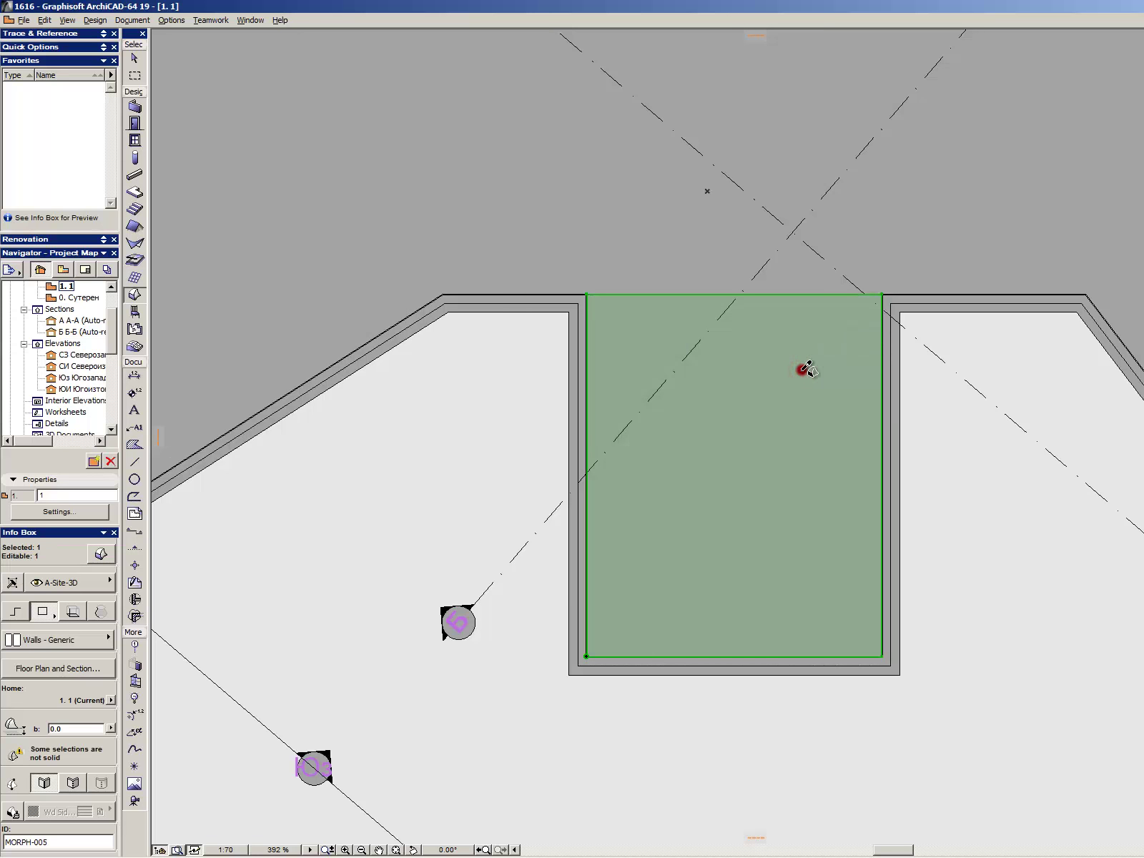
# - Show the morph in the 3D view and extrude its flat face upward into a low slab
pyautogui.hotkey('alt', ',')
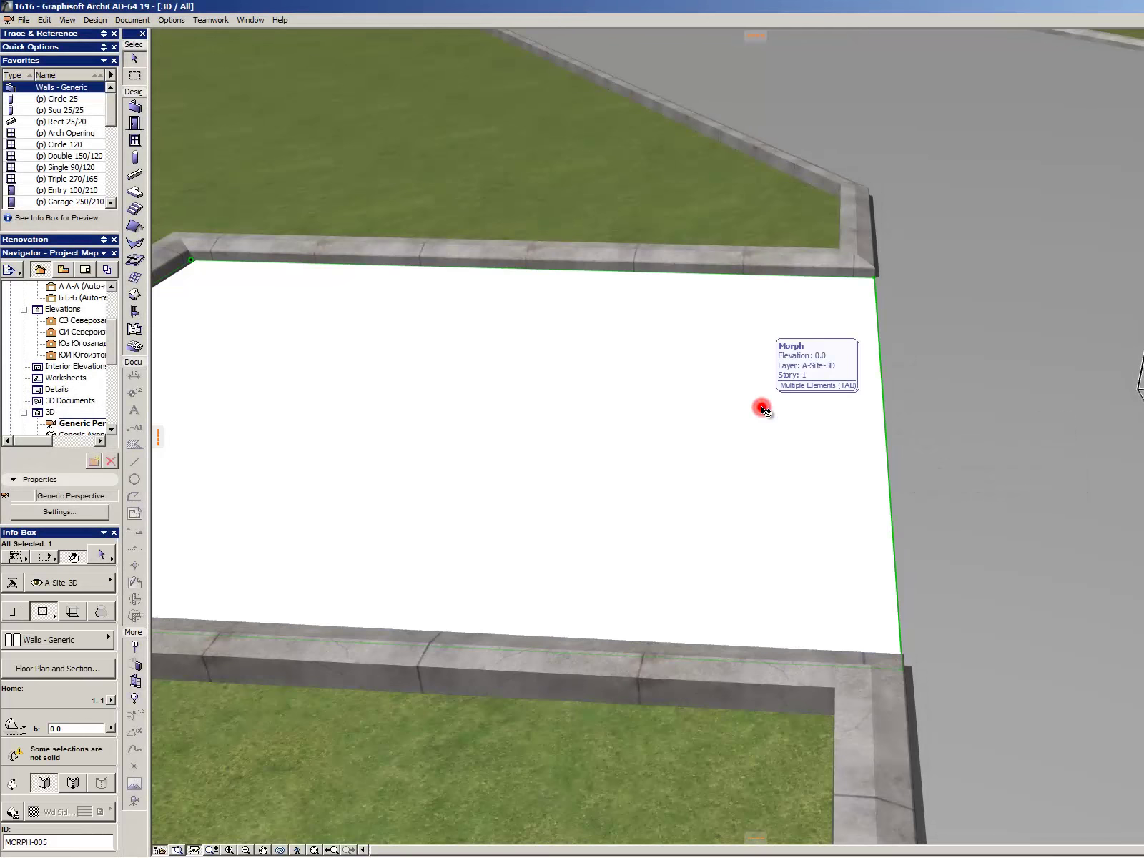
pyautogui.scroll(-4, 1087, 468)
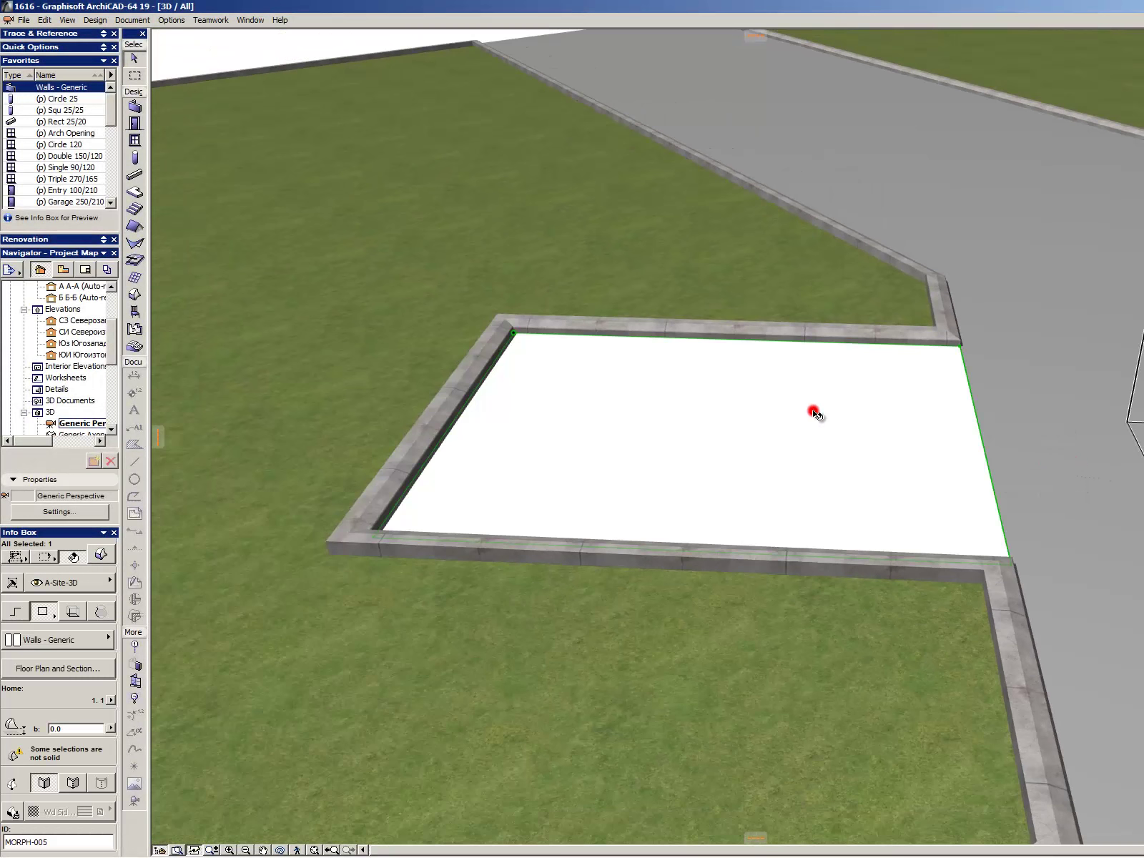
pyautogui.scroll(-3, 813, 411)
pyautogui.scroll(4, 918, 420)
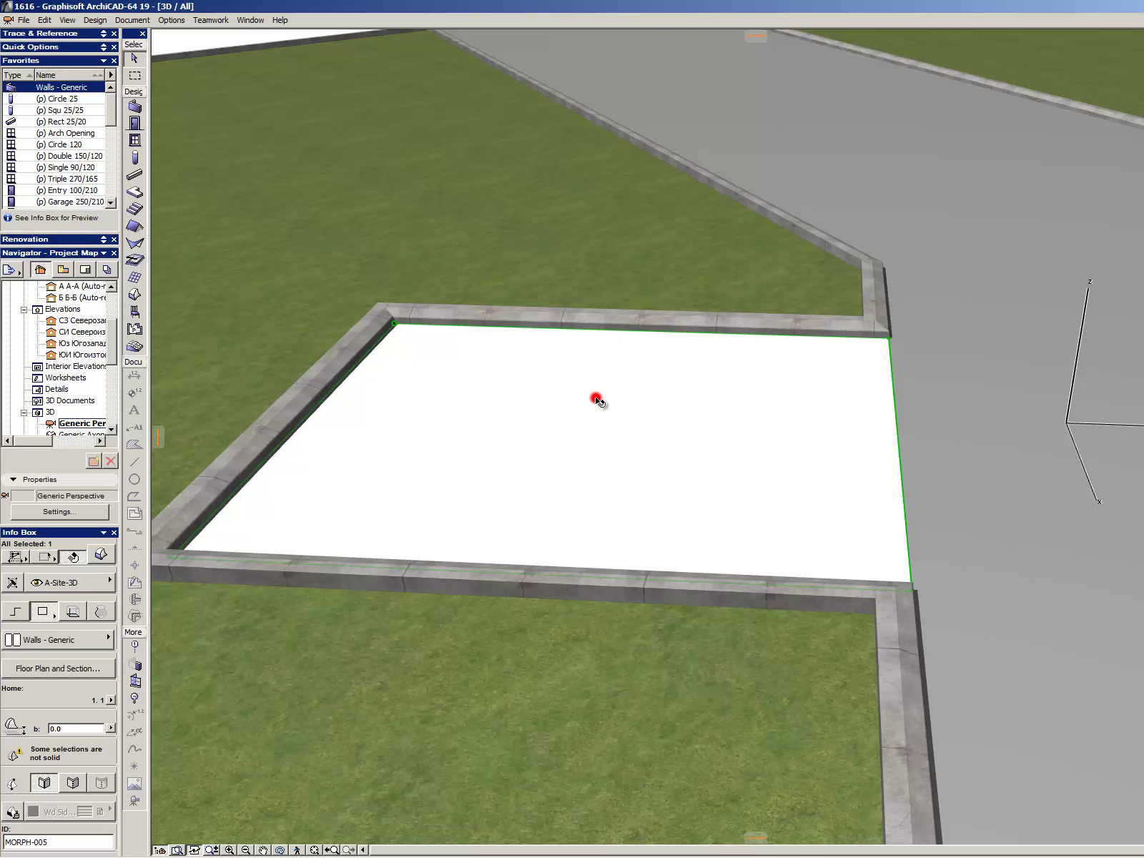
pyautogui.click(597, 400)
pyautogui.click(506, 779)
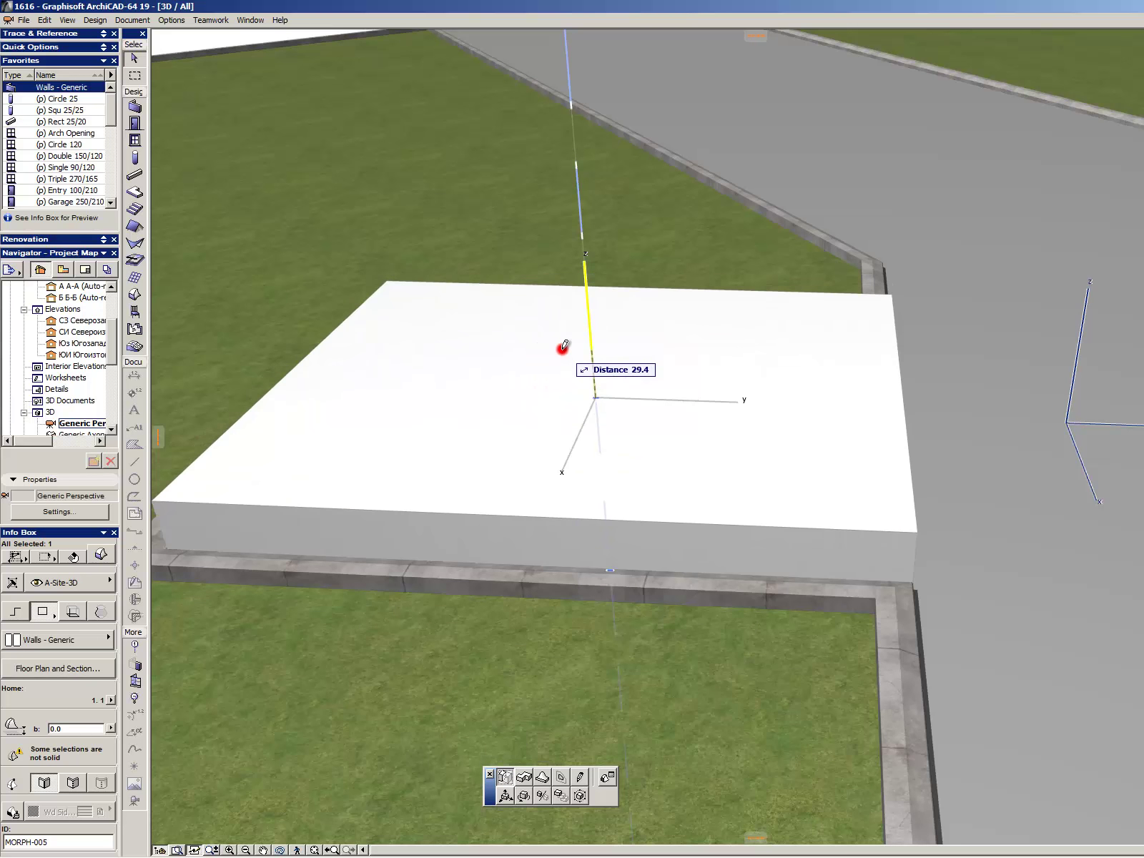
pyautogui.press('Return')
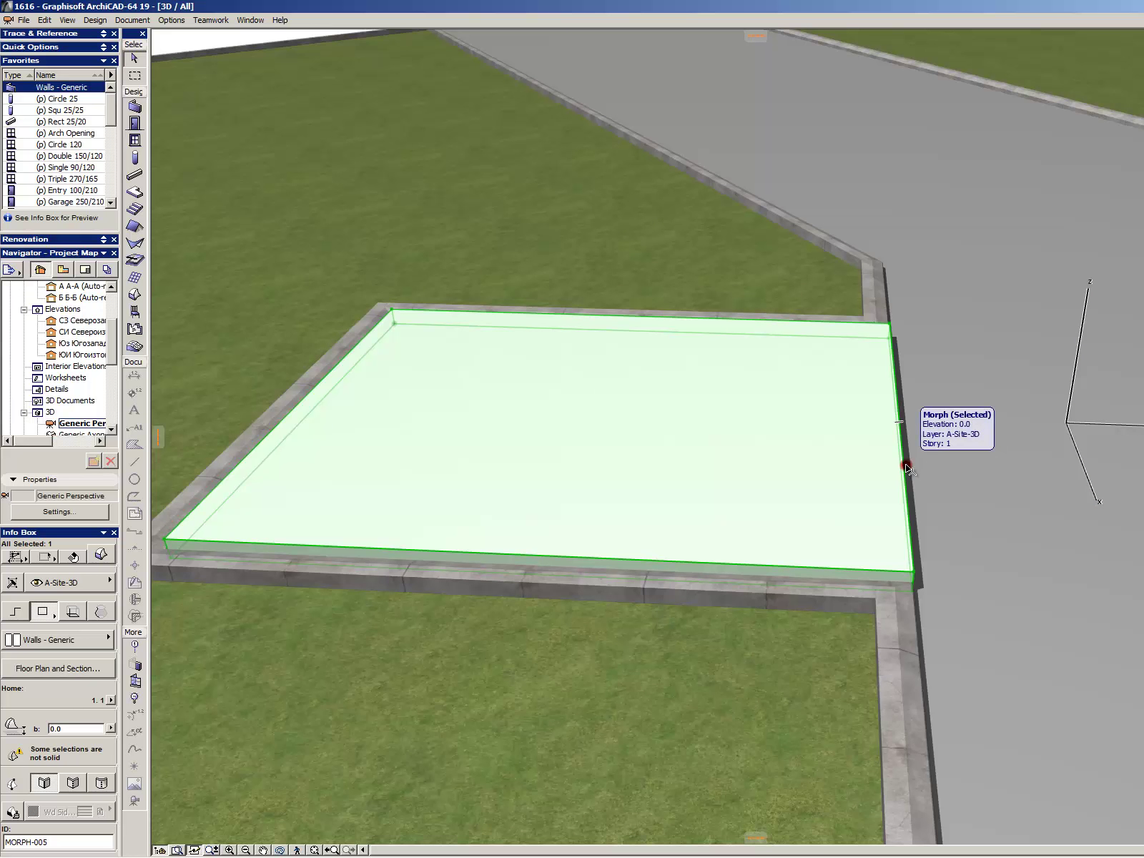
pyautogui.press('Escape')
# - On the story 1 floor plan, select the edge along the slab morph's upper side and offset it inward by 70
pyautogui.press('F2')
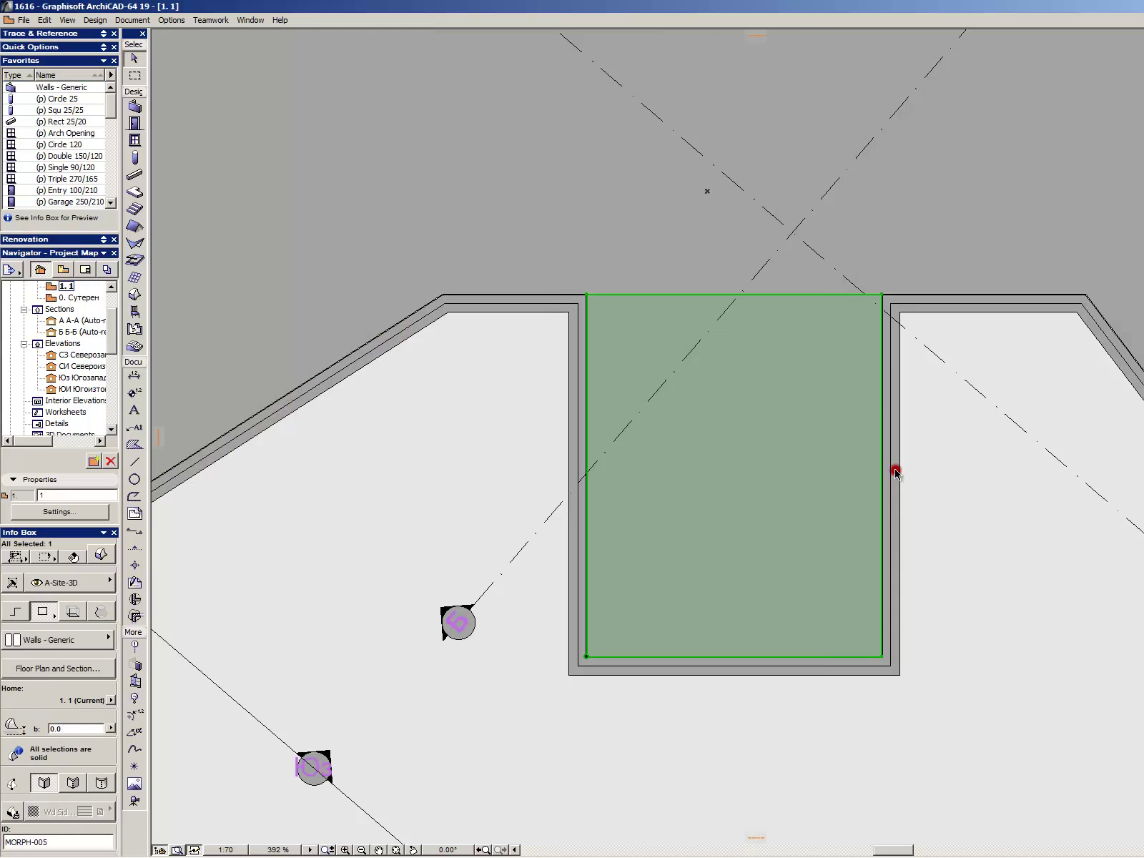
pyautogui.click(803, 307)
pyautogui.scroll(3, 808, 300)
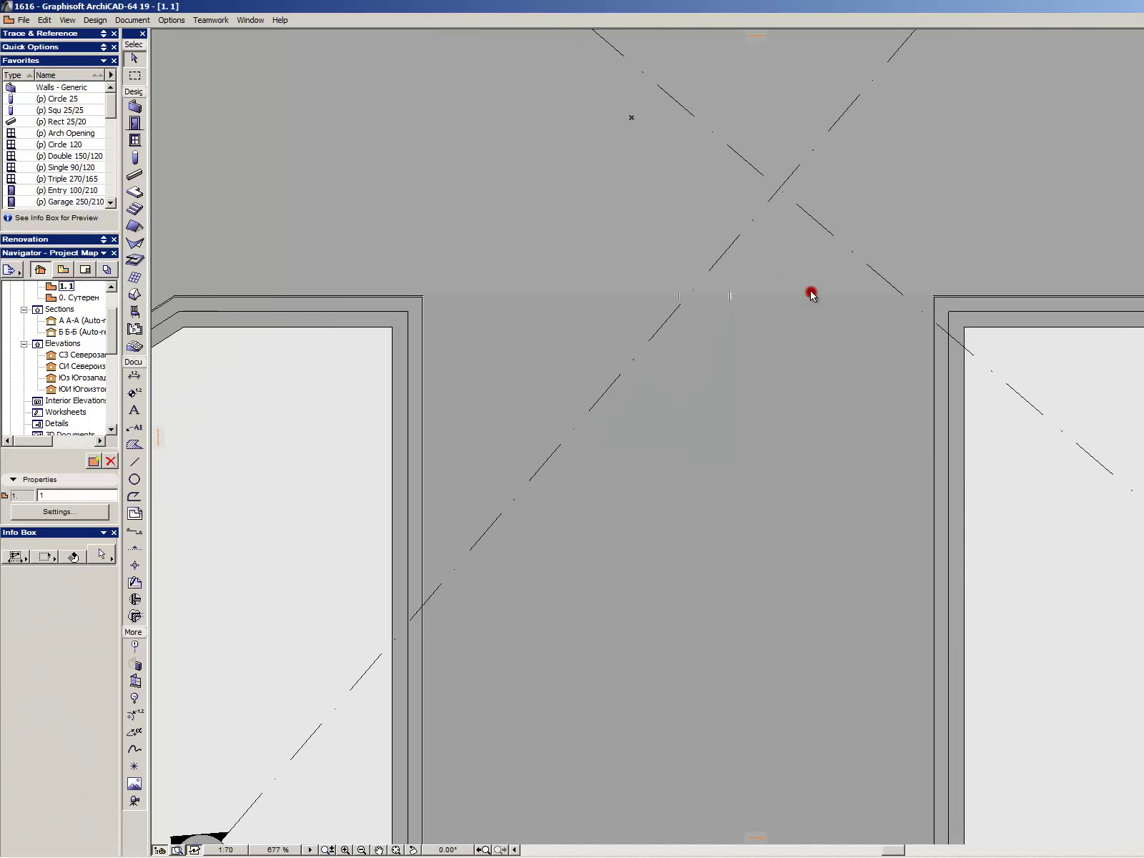
pyautogui.click(813, 295)
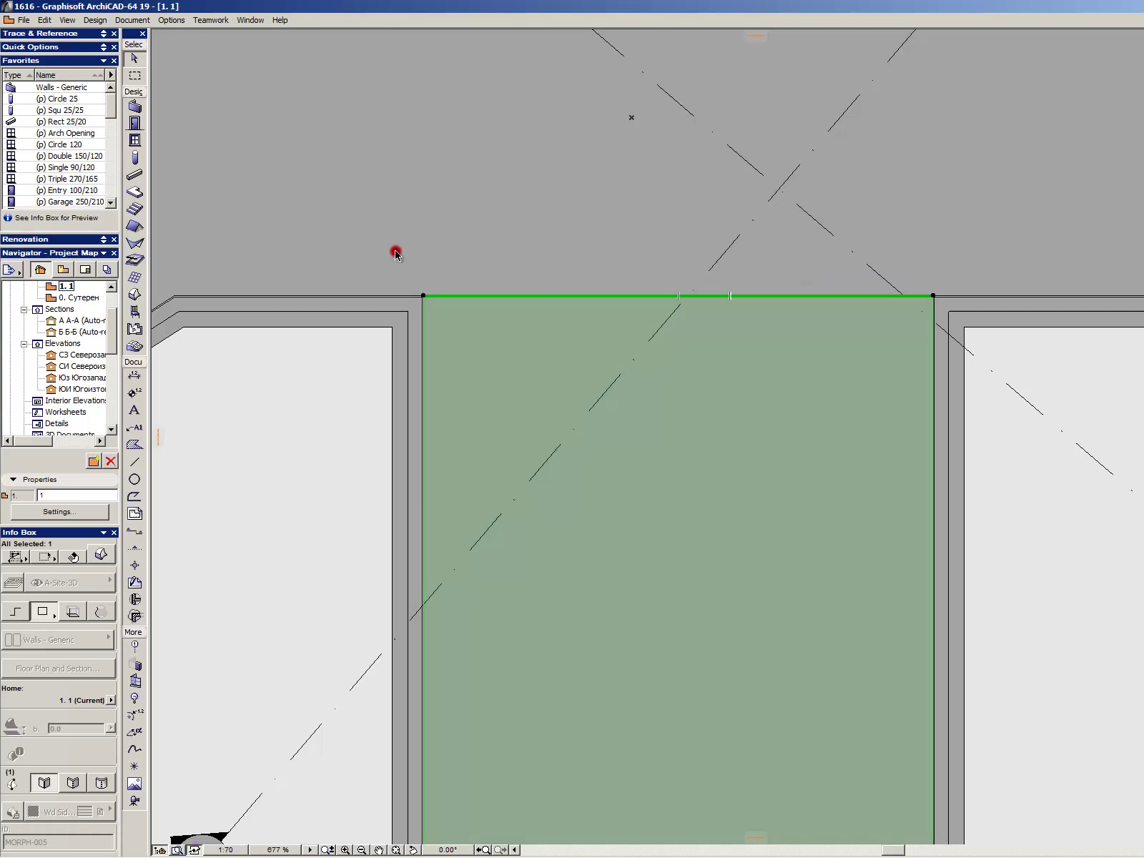
pyautogui.click(409, 275)
pyautogui.moveTo(403, 279); pyautogui.dragTo(991, 321)
pyautogui.click(602, 295)
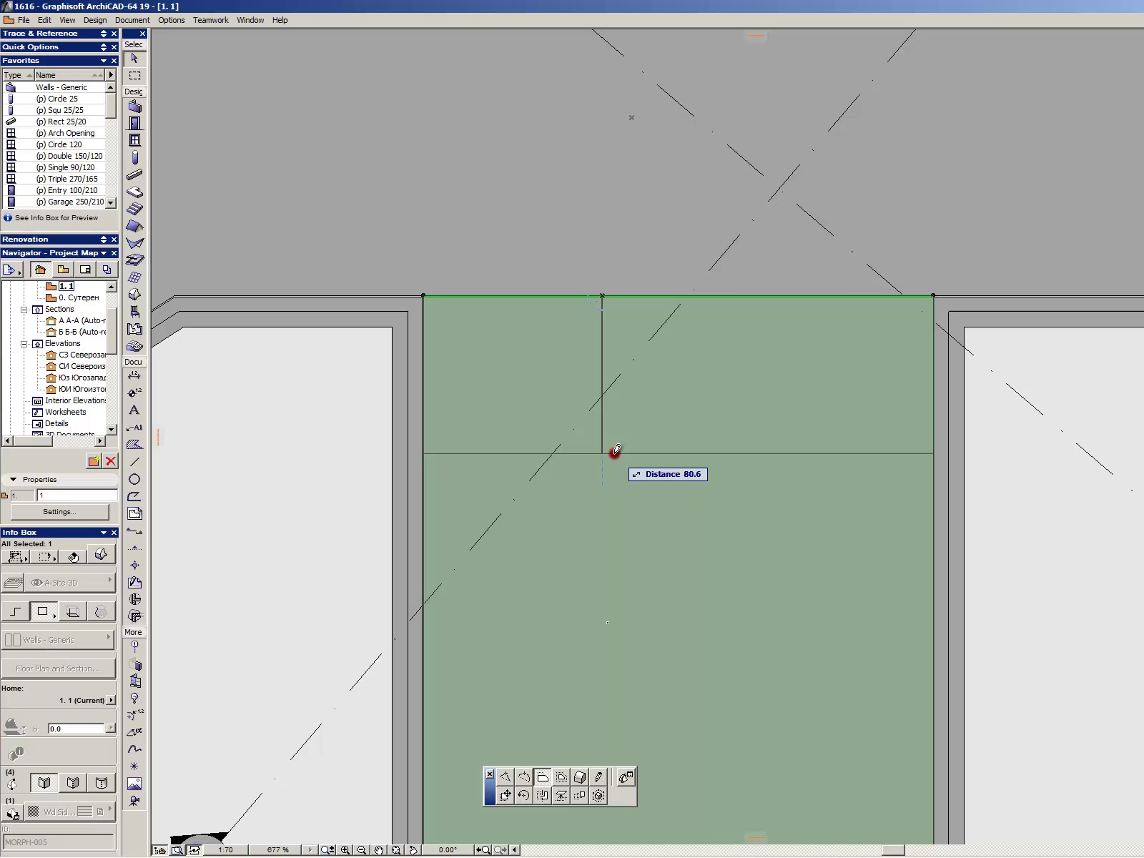
pyautogui.write('70')
pyautogui.press('Return')
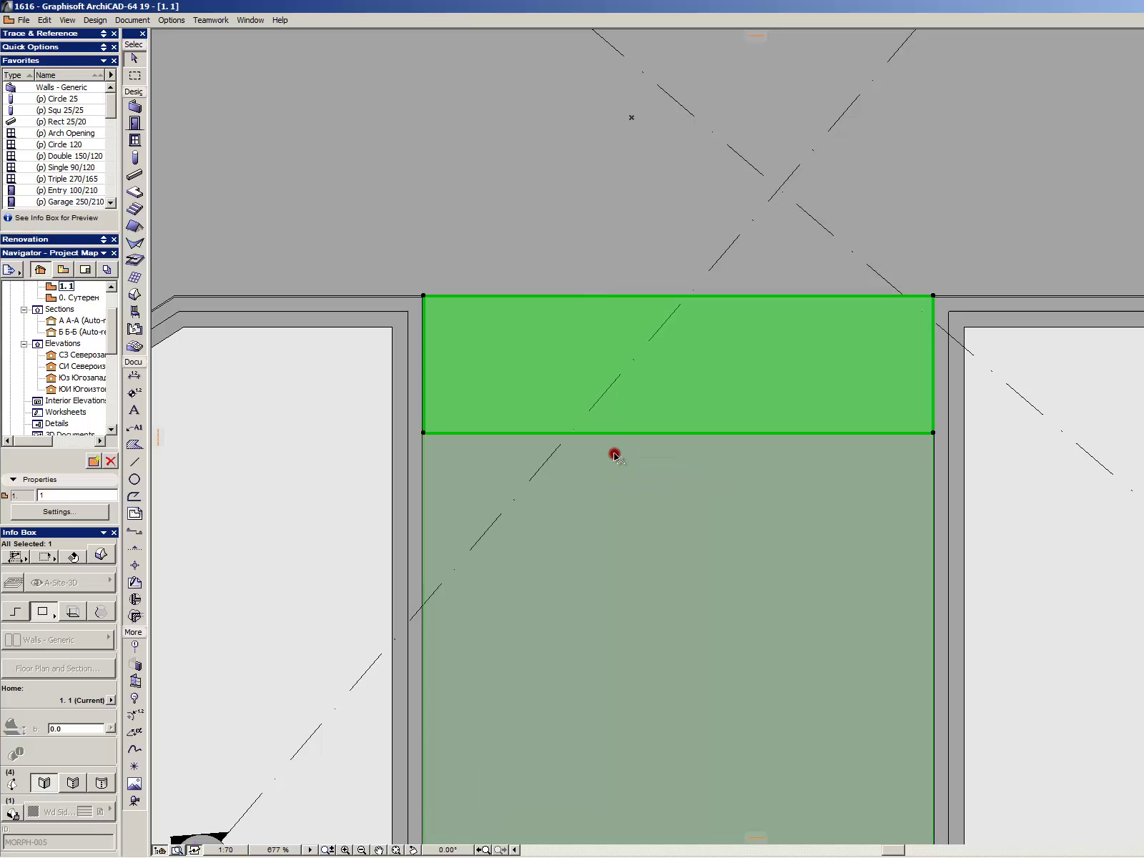
# - Offset the remaining outer edge of the morph's upper side inward onto the new 70-offset line
pyautogui.click(463, 251)
pyautogui.click(483, 295)
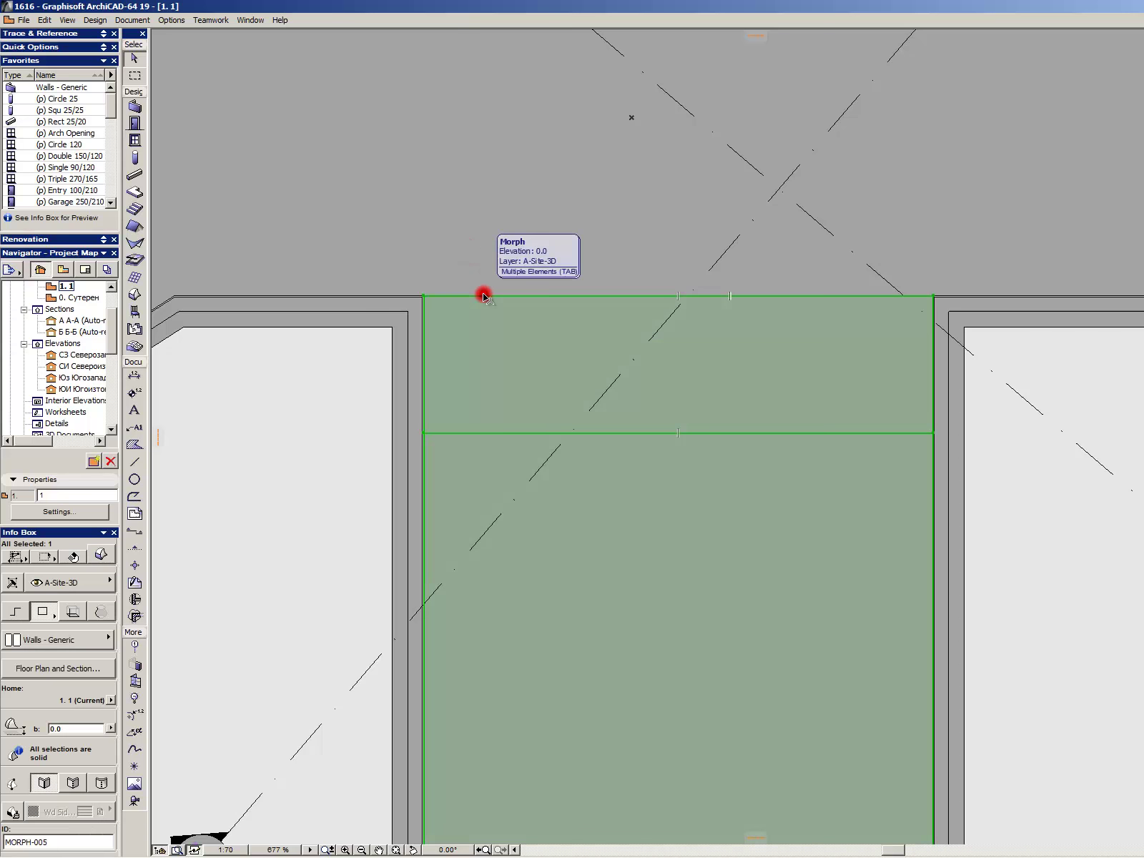
pyautogui.click(484, 295)
pyautogui.click(484, 433)
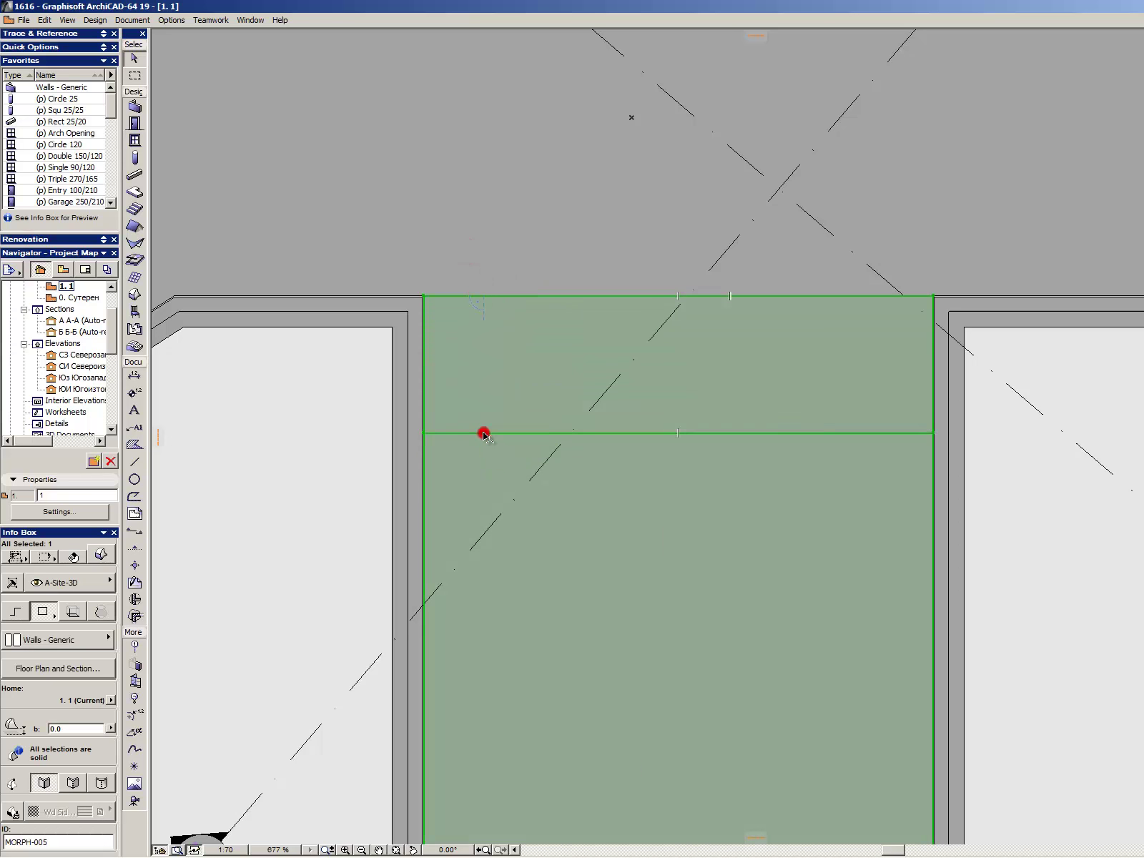
pyautogui.click(509, 365)
pyautogui.click(494, 388)
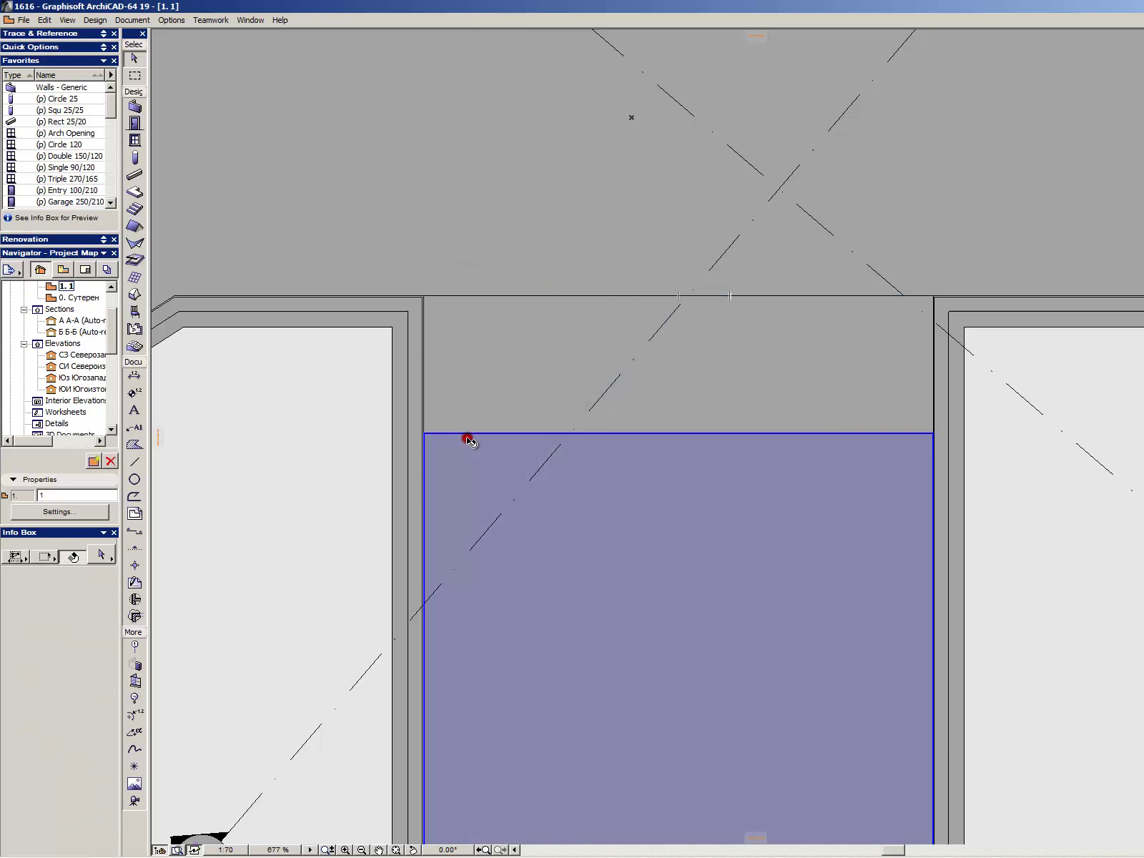
# - Offset both stacked edges of the morph's left side inward by 50
pyautogui.click(467, 437)
pyautogui.click(424, 457)
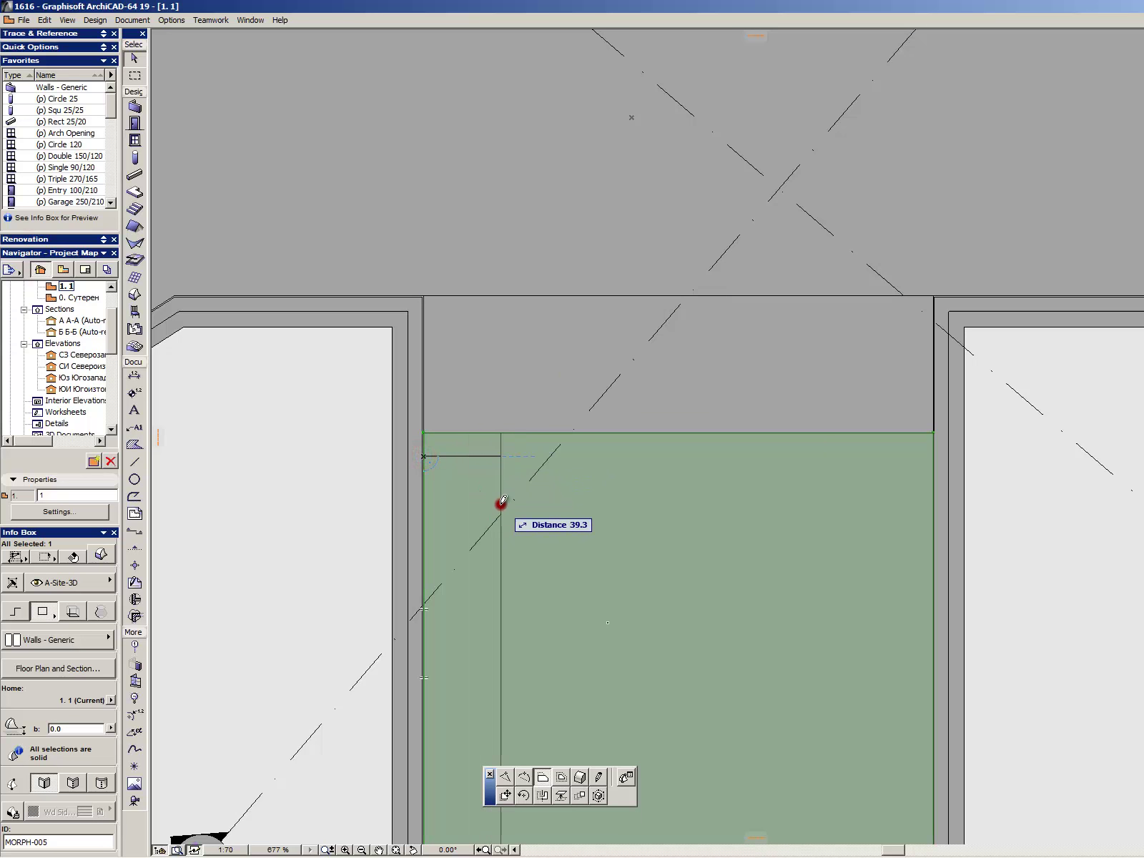
pyautogui.press('Return')
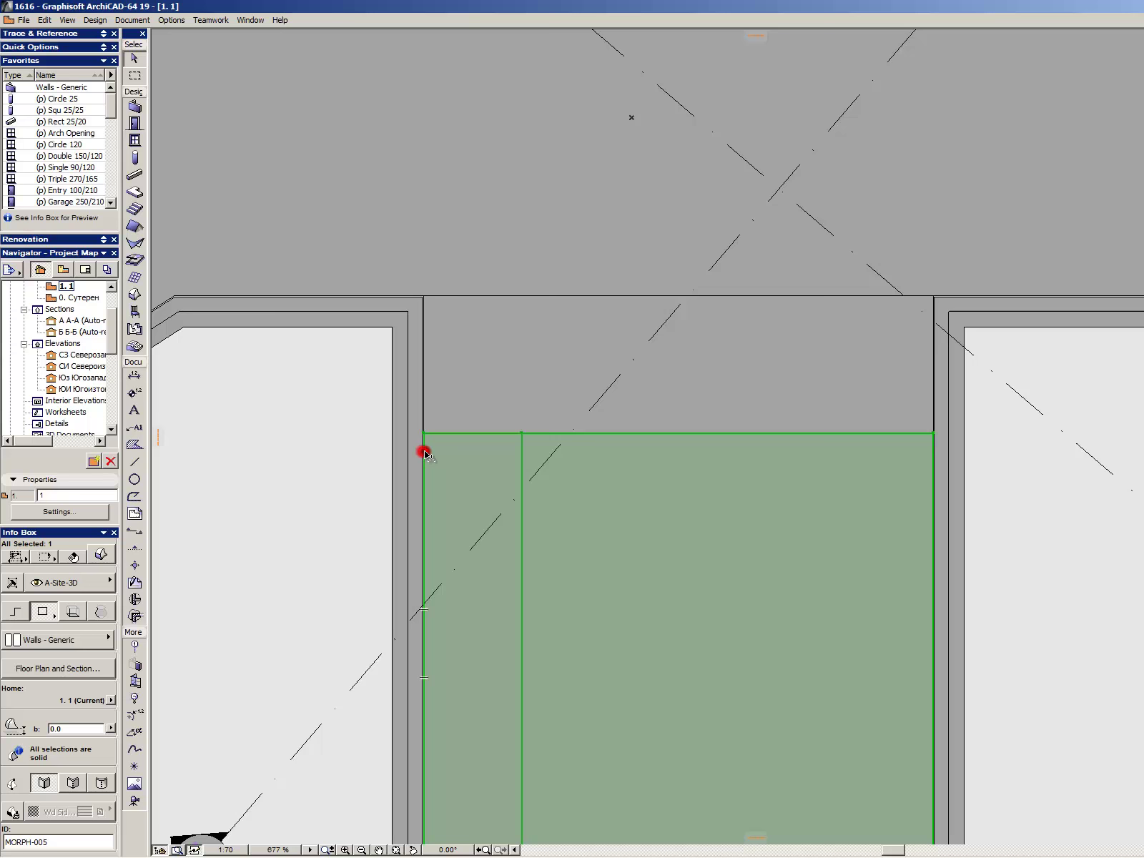
pyautogui.click(423, 452)
pyautogui.write('50')
pyautogui.press('Return')
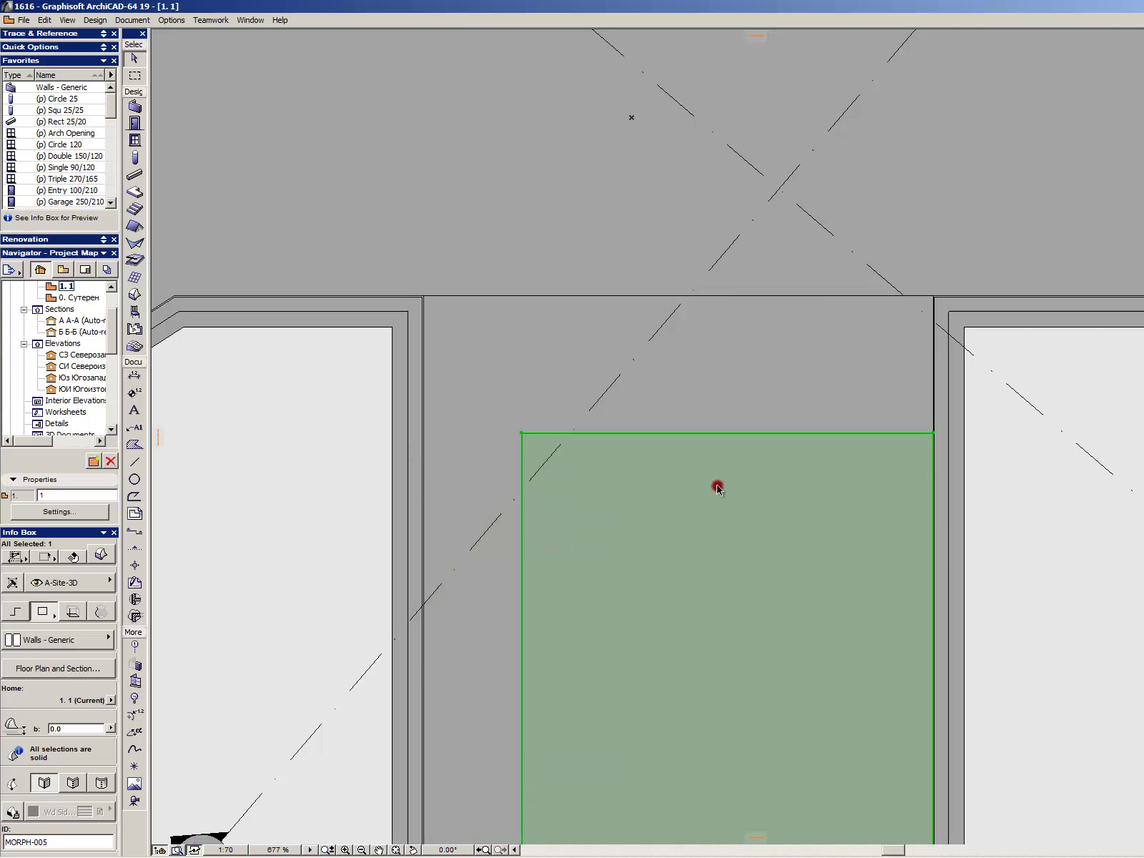
# - Offset both stacked edges of the morph's right side inward by 50
pyautogui.click(933, 452)
pyautogui.write('50')
pyautogui.press('Return')
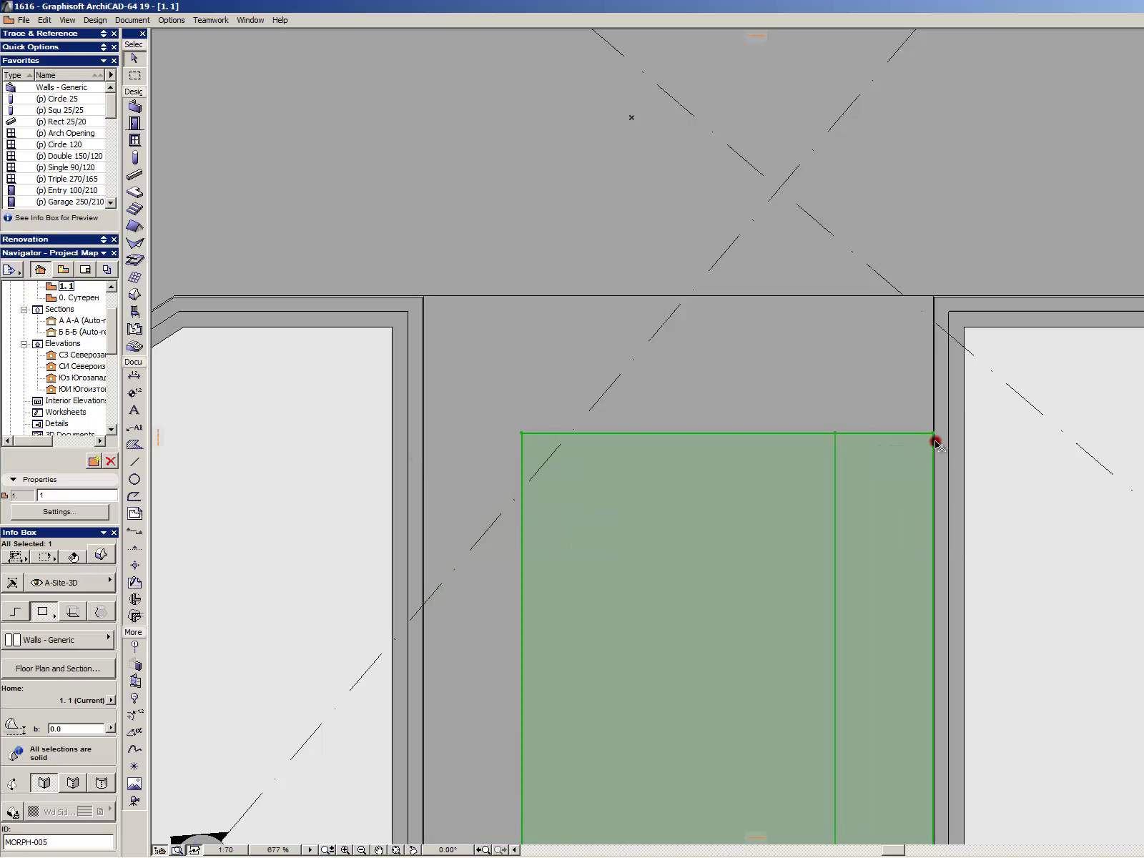
pyautogui.click(935, 442)
pyautogui.click(835, 432)
# - Offset both stacked edges of the morph's lower side inward, leaving the same margin as at the left and right sides
pyautogui.scroll(-3, 800, 294)
pyautogui.scroll(3, 780, 568)
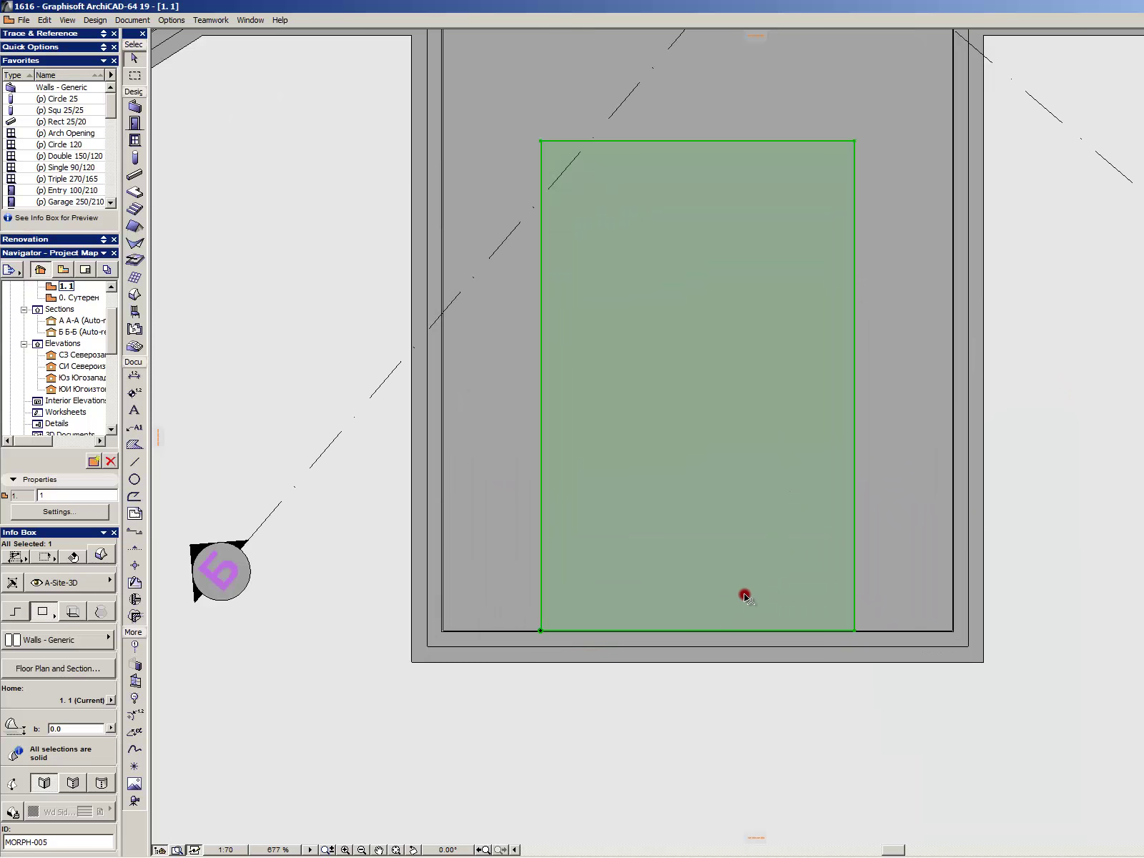
pyautogui.click(727, 634)
pyautogui.click(738, 533)
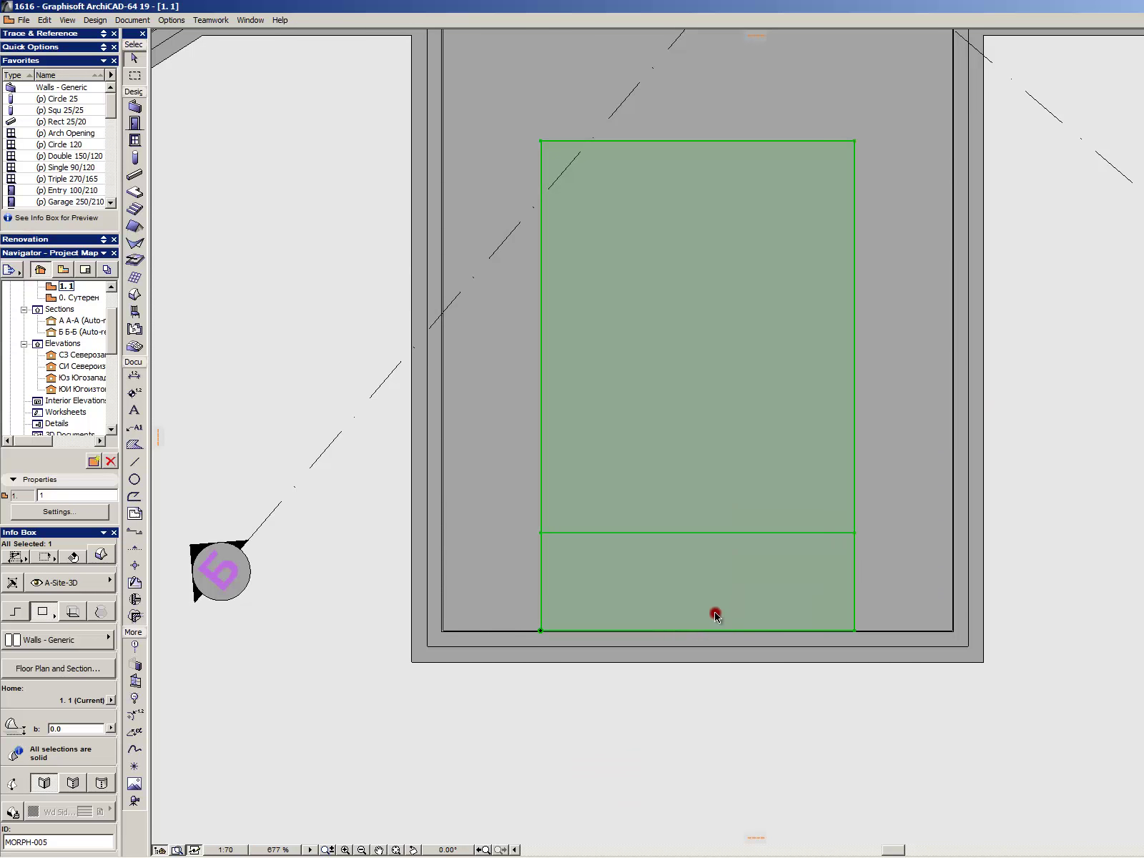
pyautogui.click(709, 633)
pyautogui.click(709, 530)
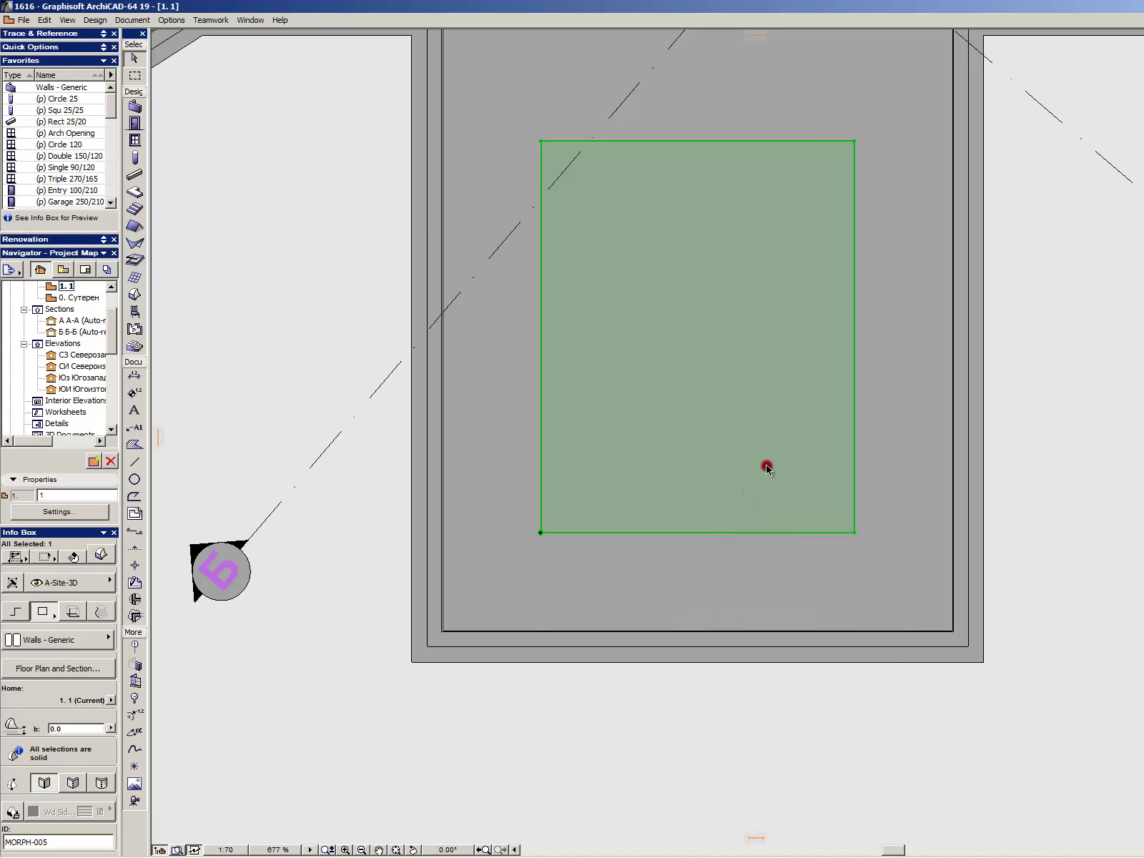
# - Pick up the reduced morph's settings with the Morph tool on the floor plan and clear the selection
pyautogui.press('Escape')
pyautogui.click(702, 365)
pyautogui.scroll(-5, 720, 408)
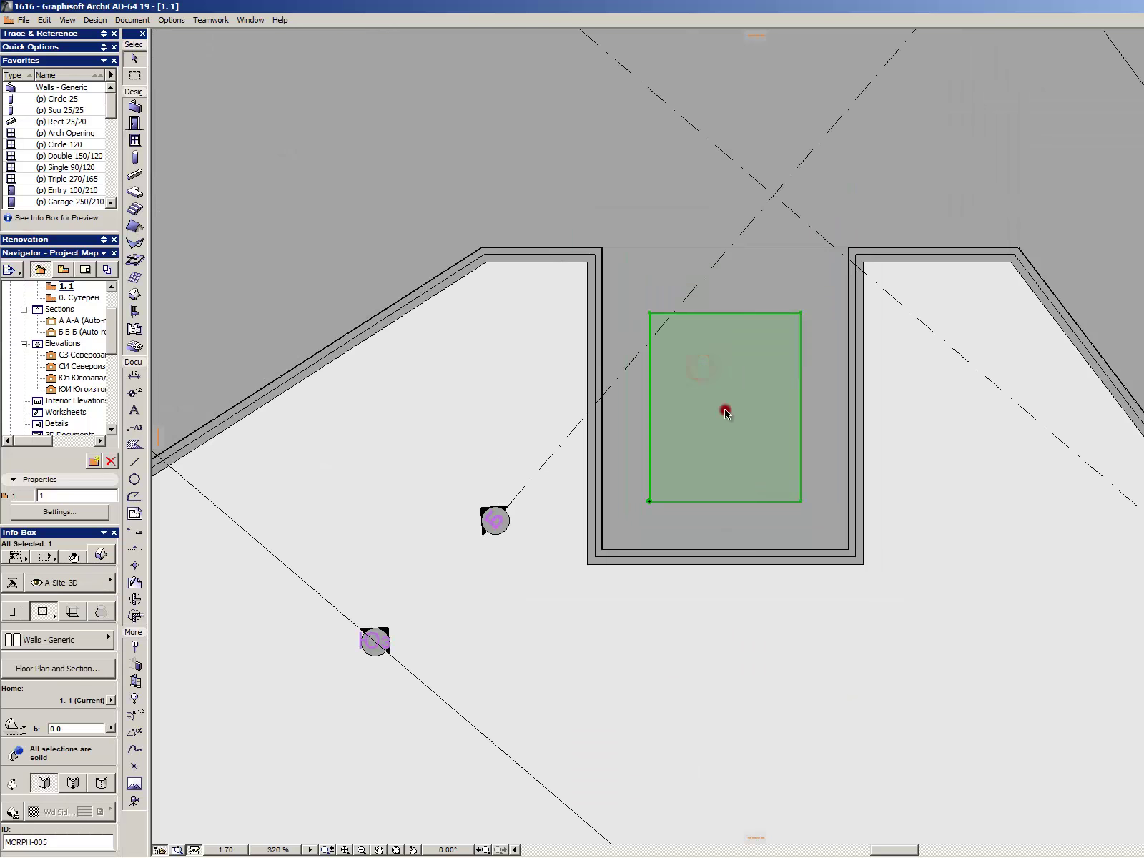
pyautogui.scroll(4, 719, 406)
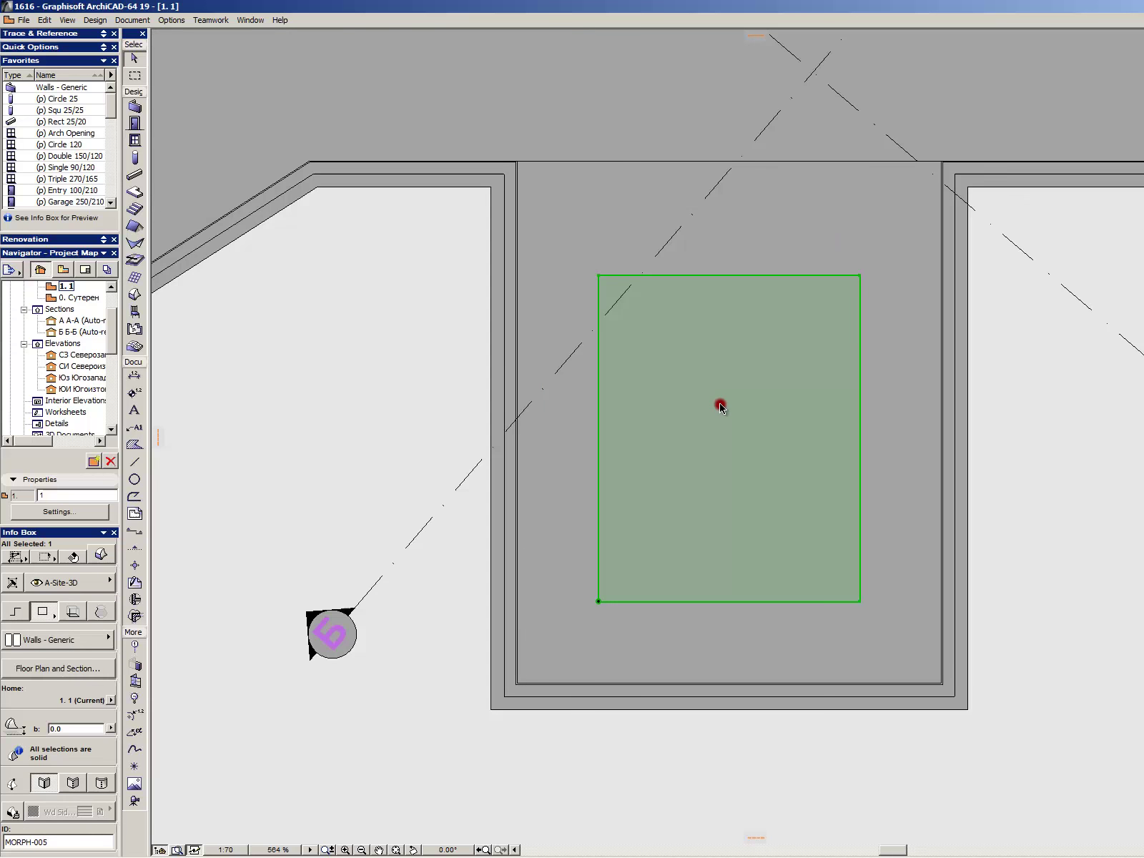
pyautogui.keyDown('alt'); pyautogui.click(711, 439); pyautogui.keyUp('alt')
pyautogui.click(772, 236)
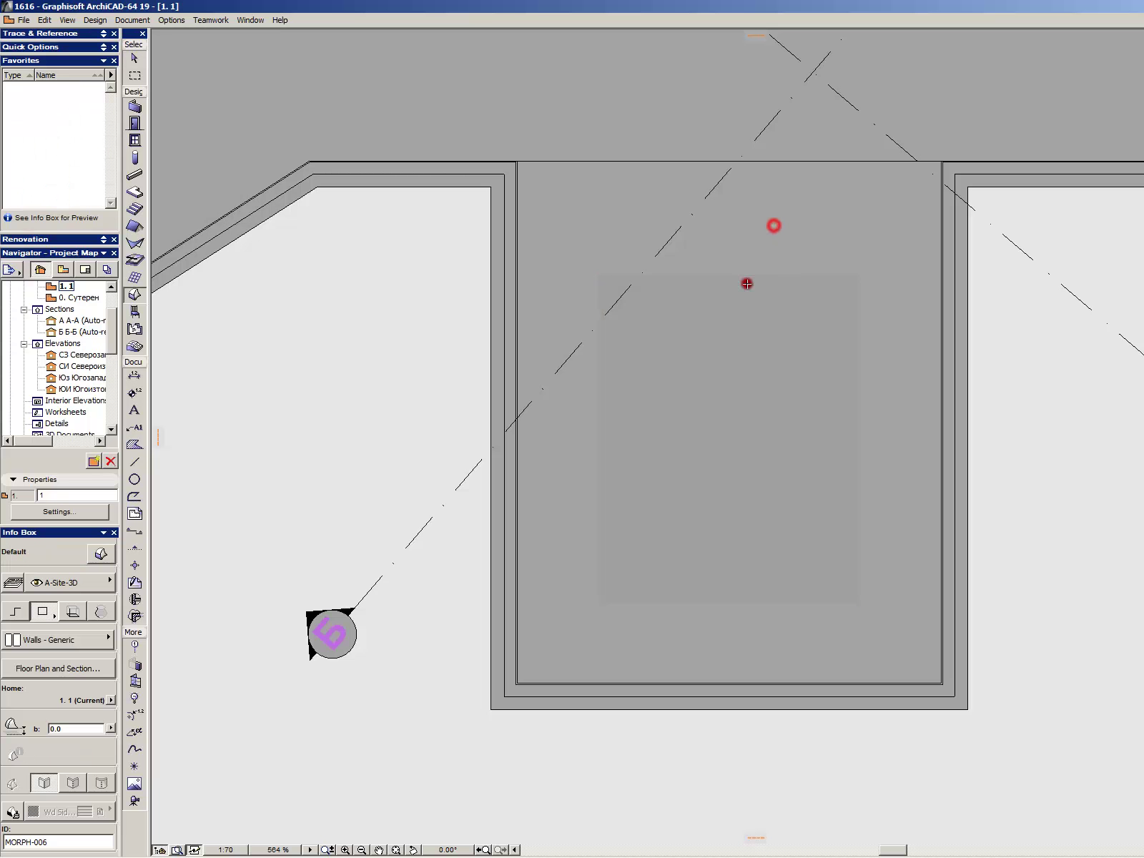
pyautogui.click(690, 334)
# - Open the 3D view and select the reduced morph slab in the paved recess
pyautogui.hotkey('alt', ',')
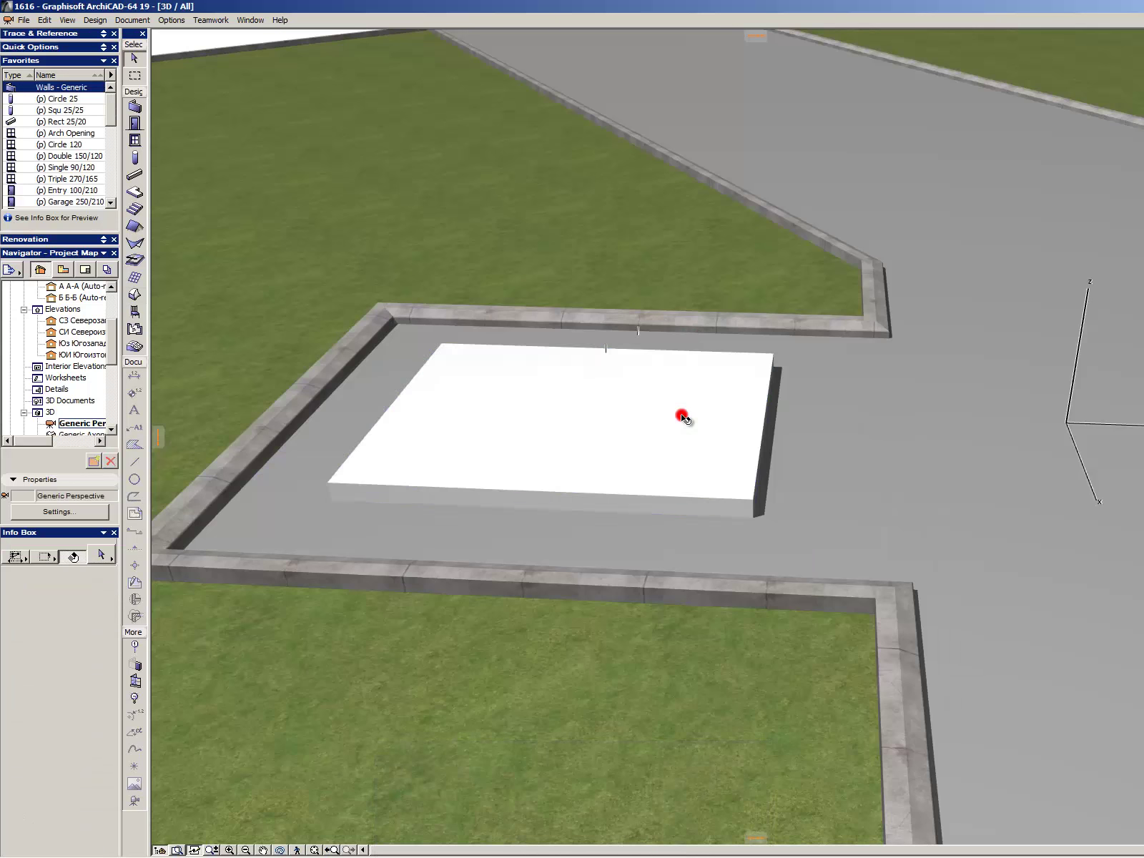
pyautogui.click(681, 405)
pyautogui.scroll(1, 347, 422)
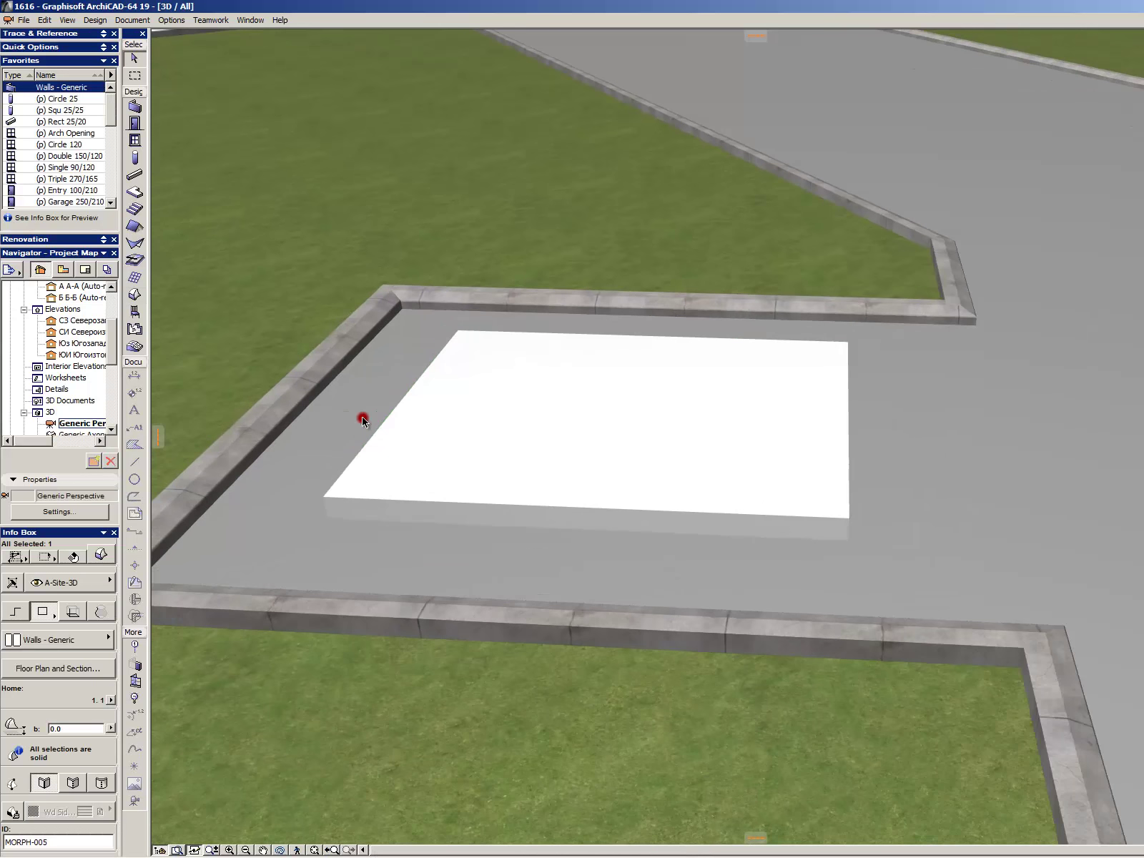
pyautogui.scroll(-2, 458, 590)
pyautogui.scroll(3, 391, 407)
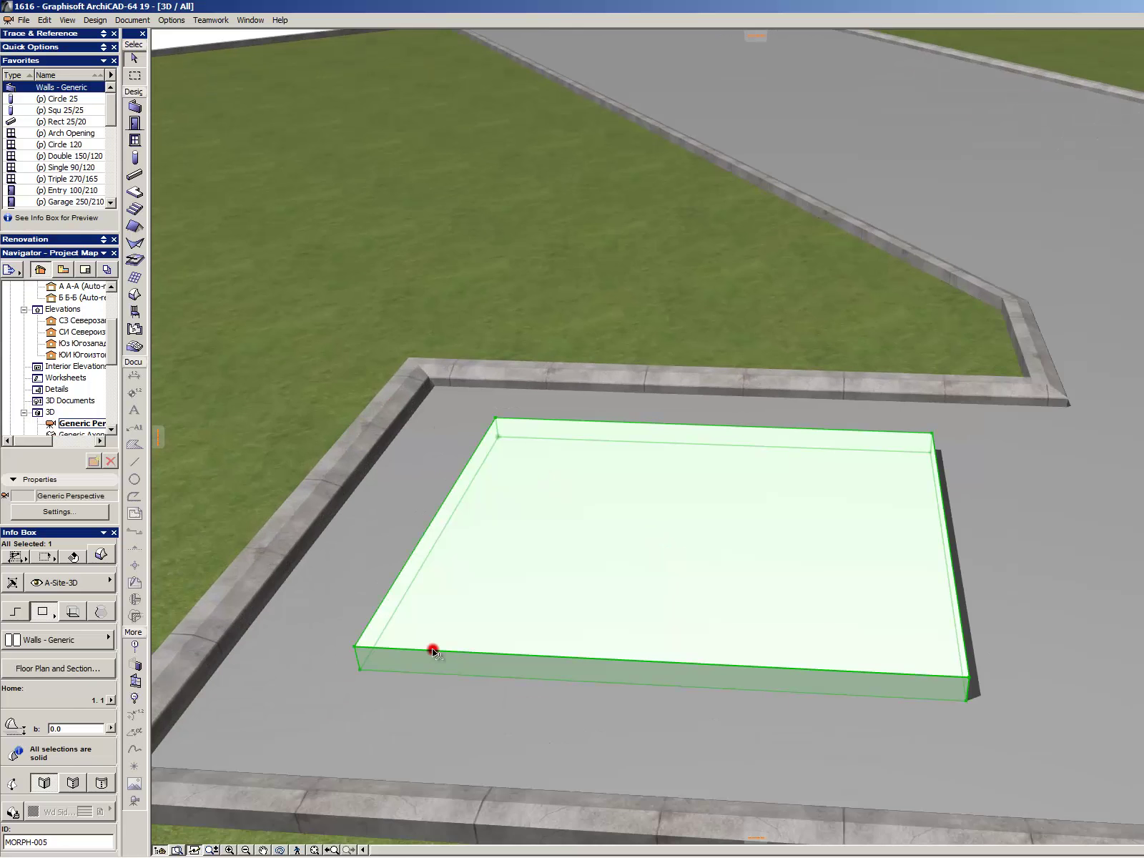
pyautogui.click(357, 651)
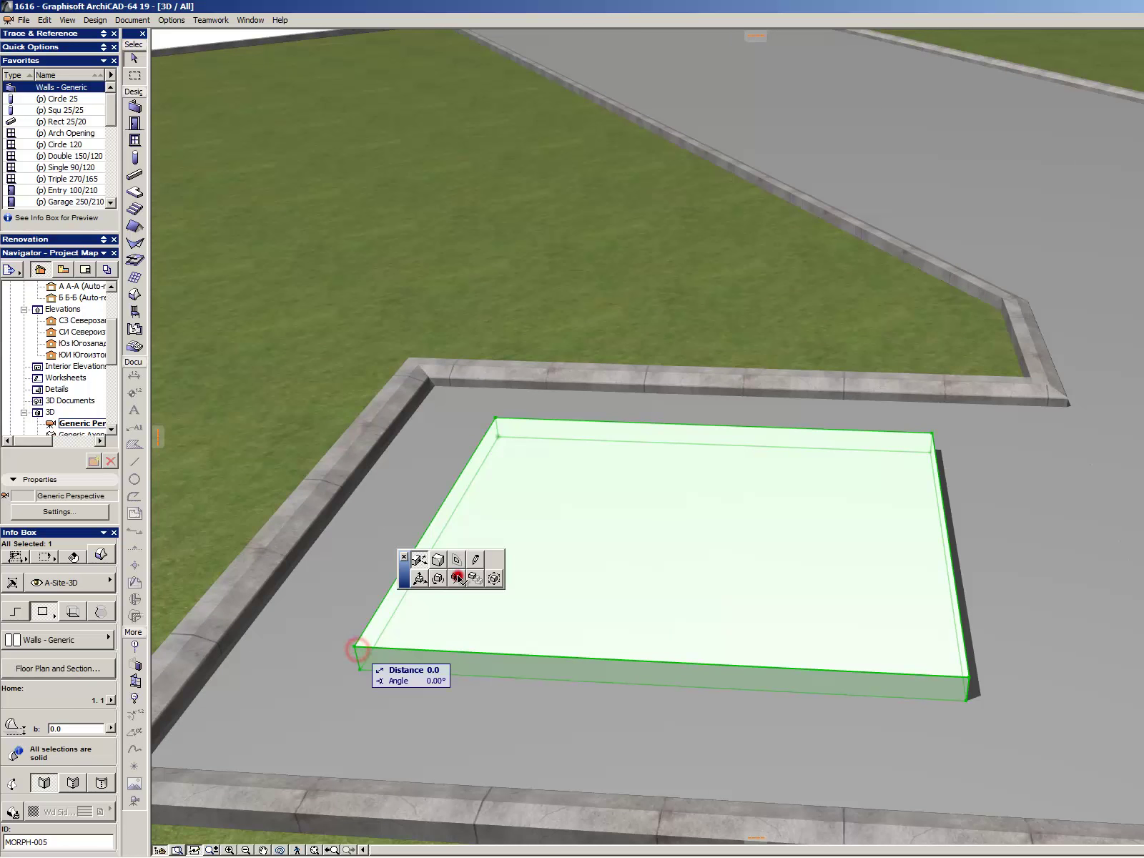
pyautogui.click(461, 578)
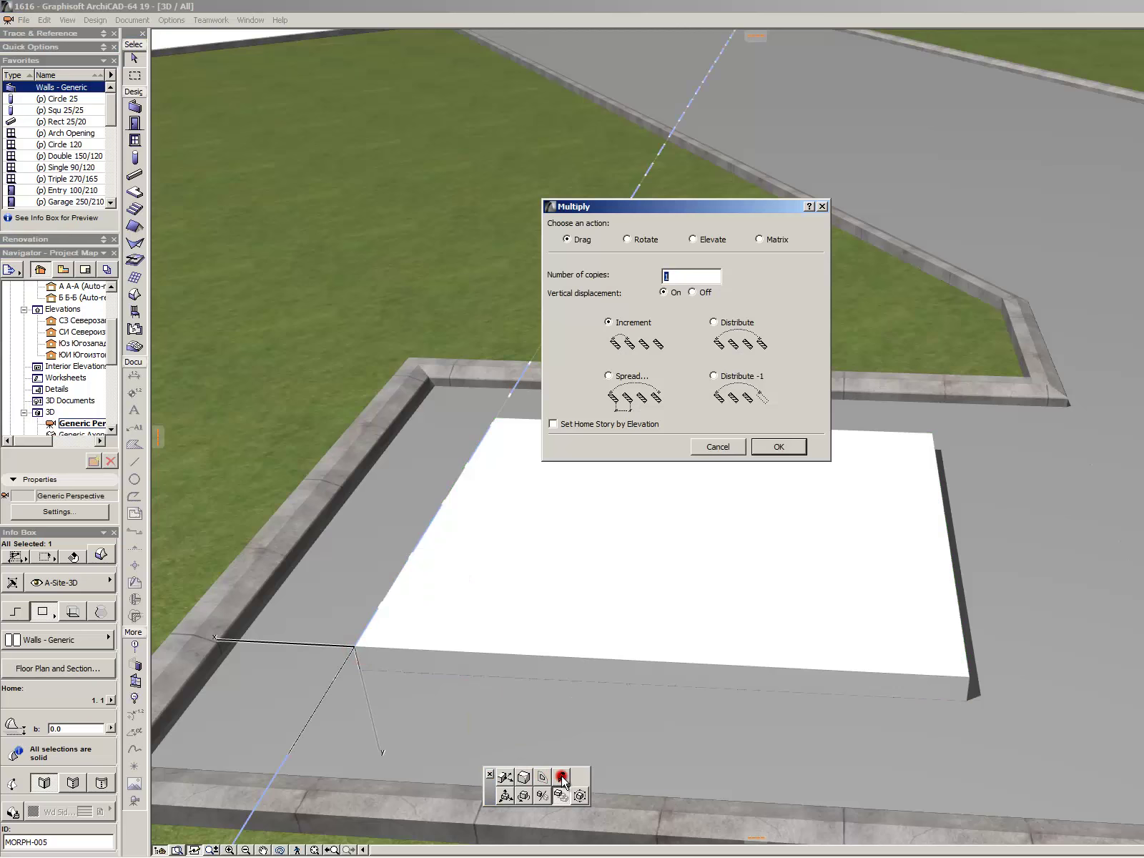
pyautogui.press('Return')
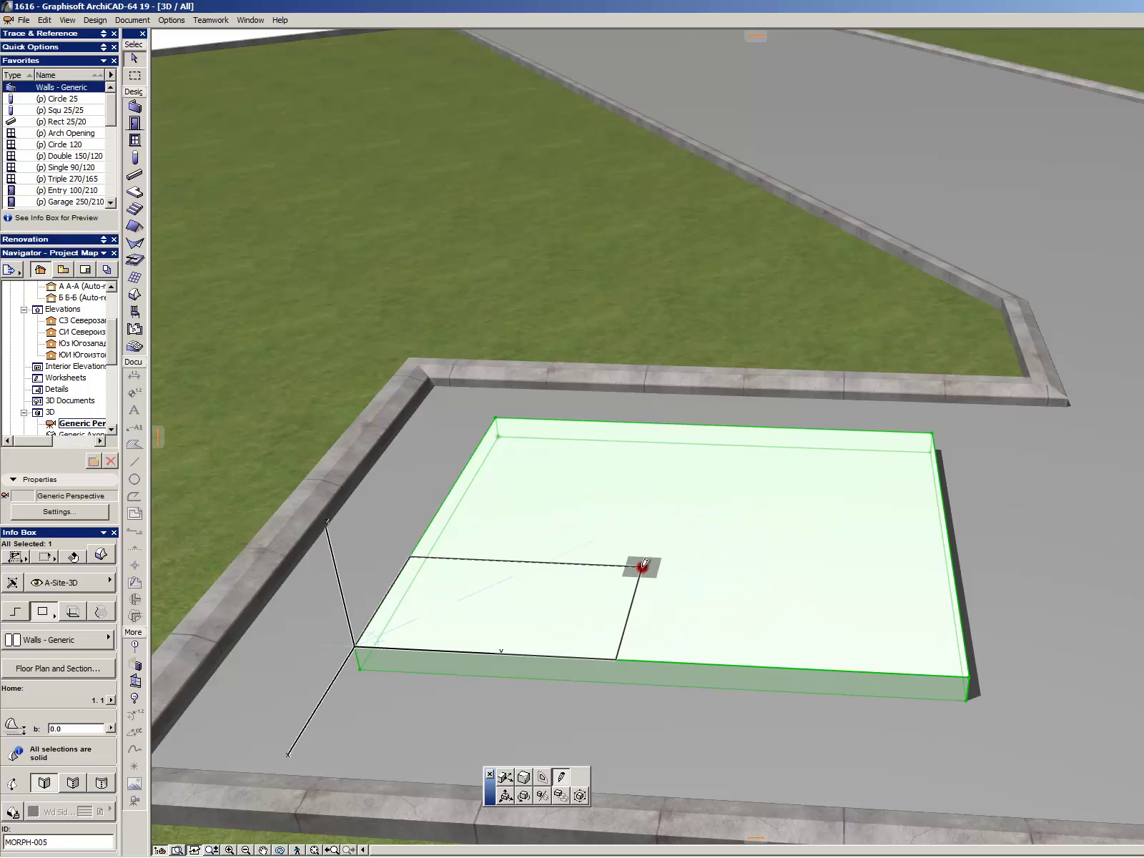
pyautogui.press('Escape')
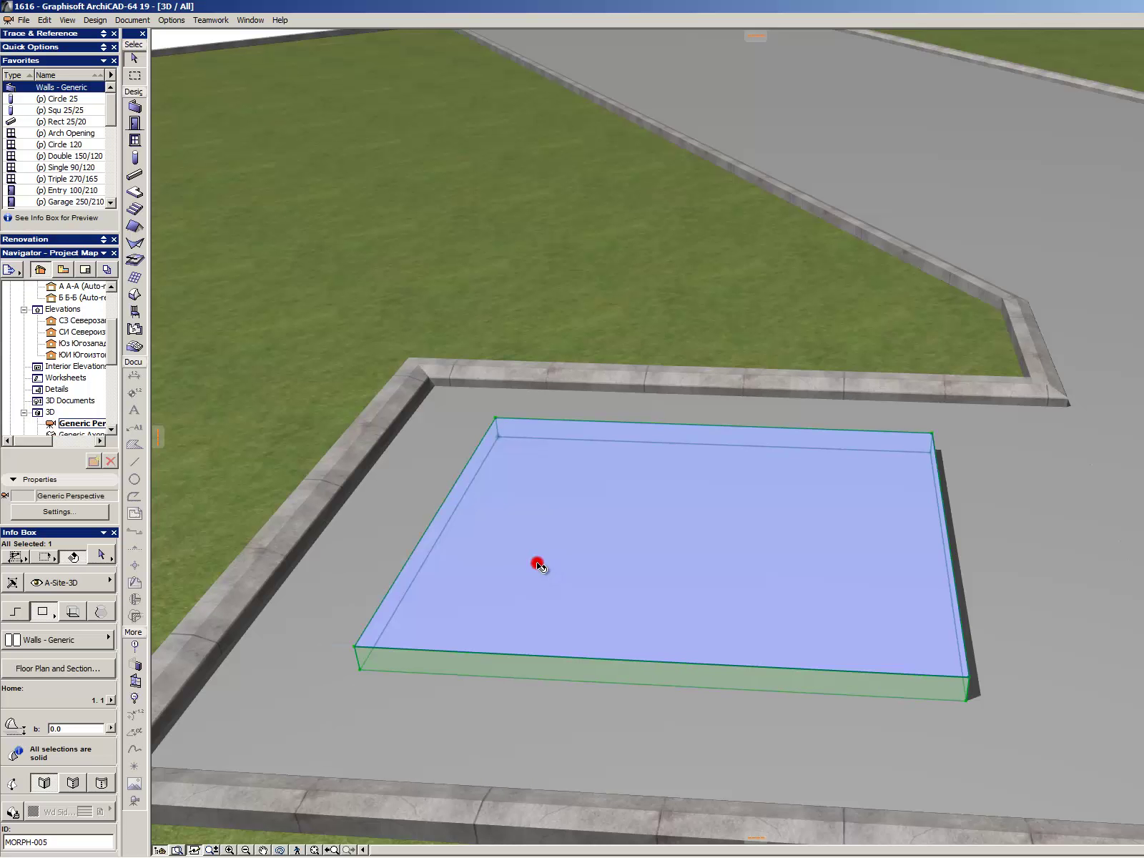
# - Select the slab morph's top face and draw a smaller rectangular polygon on it, inside its boundary
pyautogui.keyDown('shift'); pyautogui.click(537, 563); pyautogui.keyUp('shift')
pyautogui.keyDown('shift'); pyautogui.click(537, 564); pyautogui.keyUp('shift')
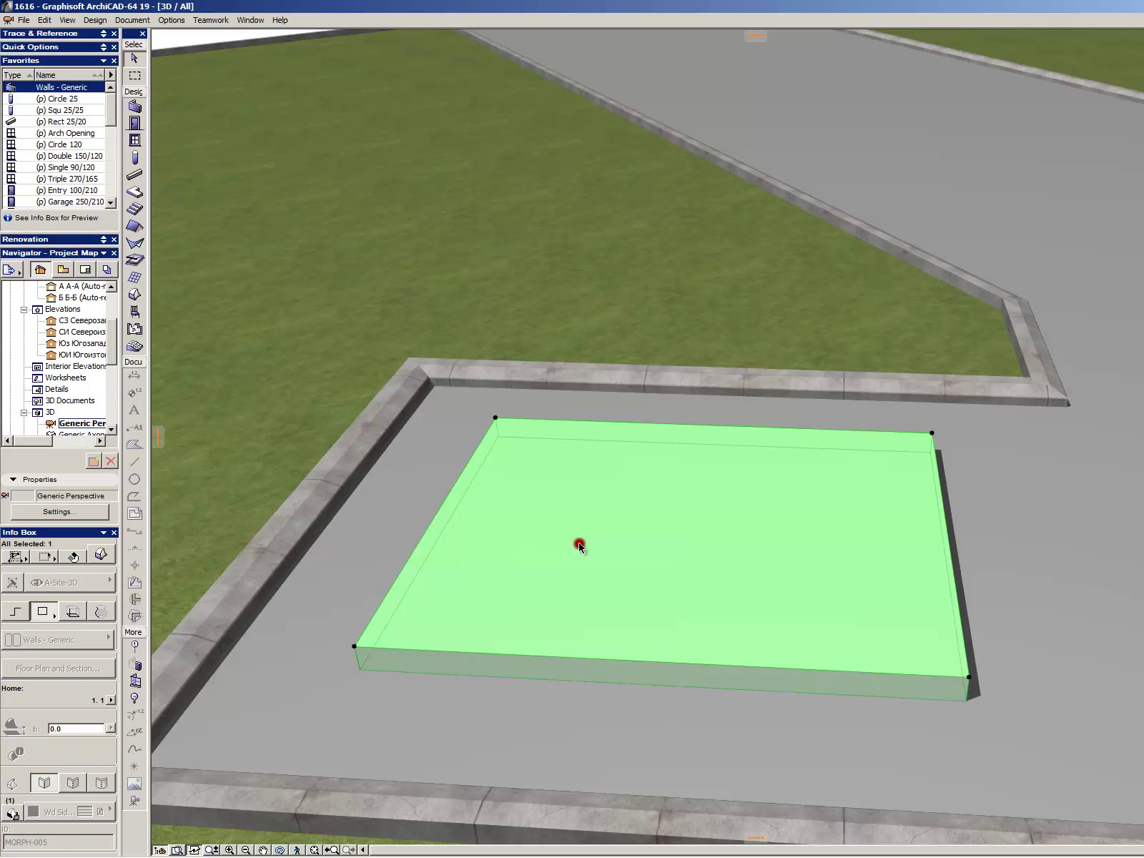
pyautogui.click(580, 546)
pyautogui.click(575, 780)
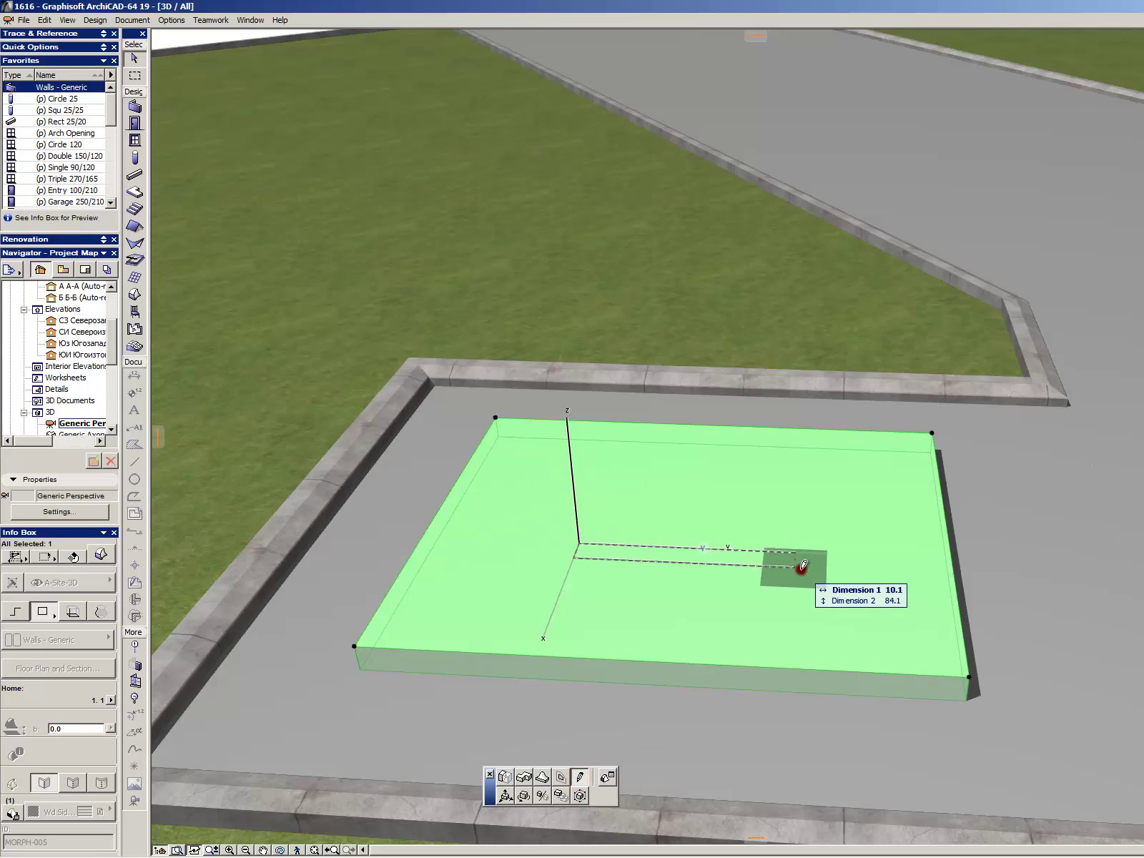
pyautogui.click(833, 619)
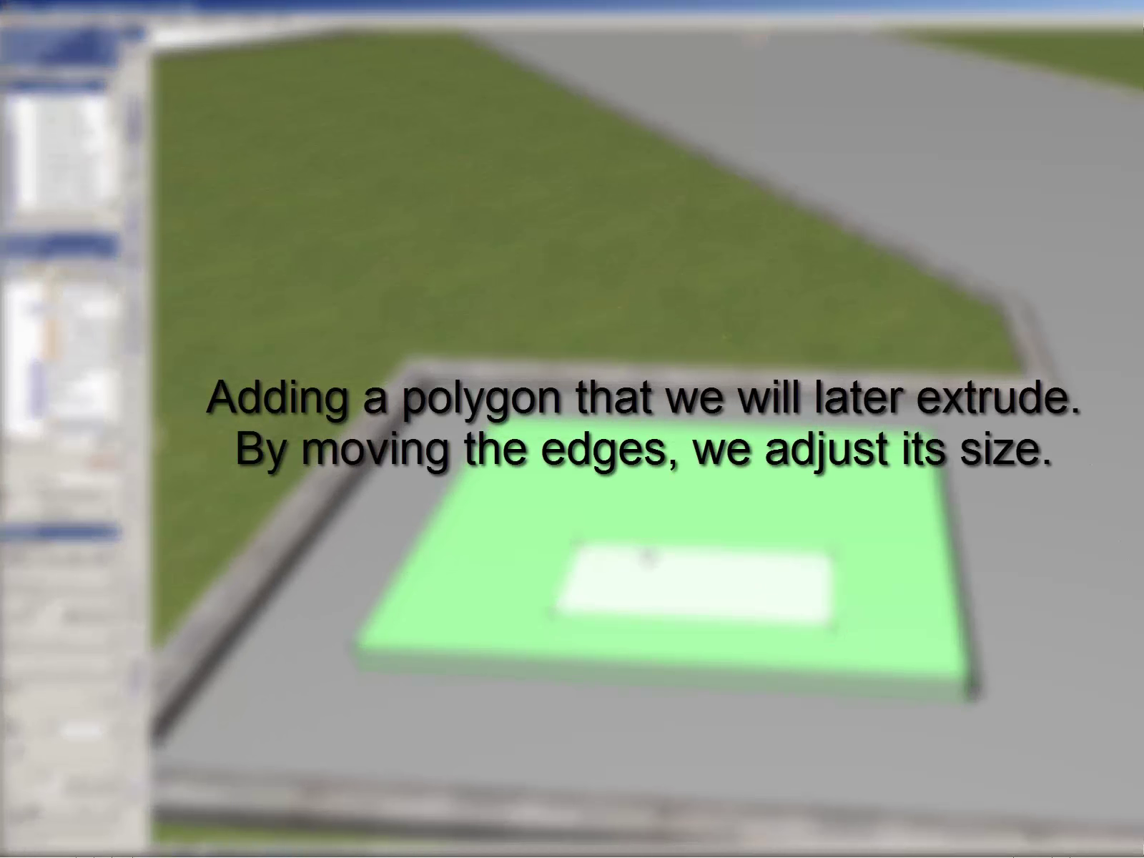
# - Offset the inner rectangle's near edge inward by 28.1, leaving 50 to the slab's near edge, and offset its far edge outward
pyautogui.click(645, 560)
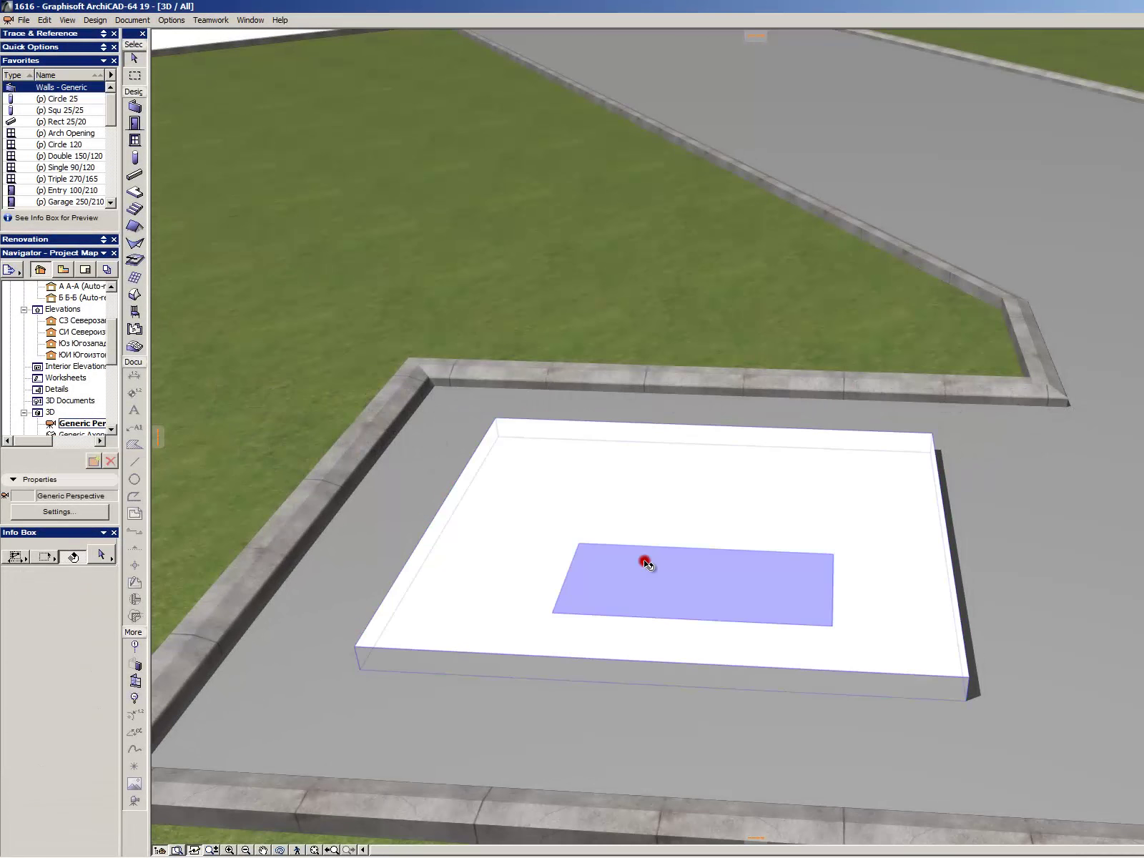
pyautogui.click(646, 562)
pyautogui.click(633, 616)
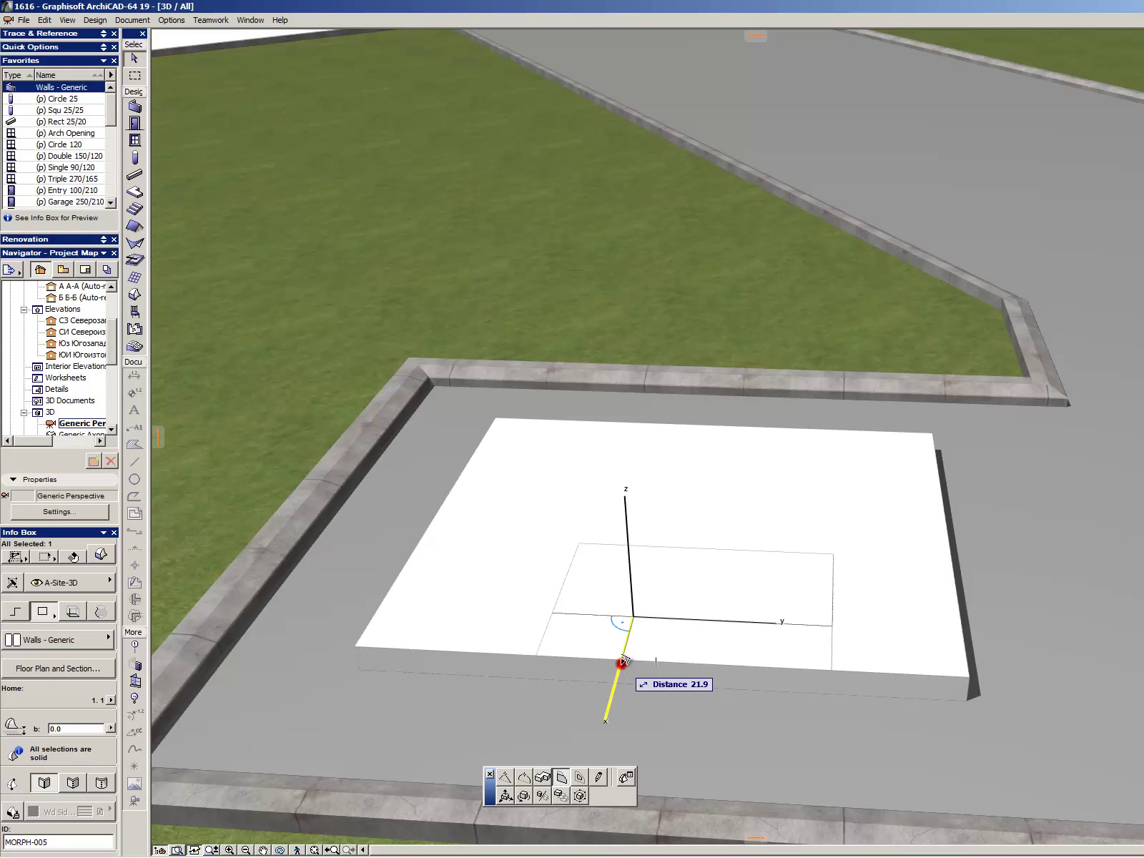
pyautogui.write('50-')
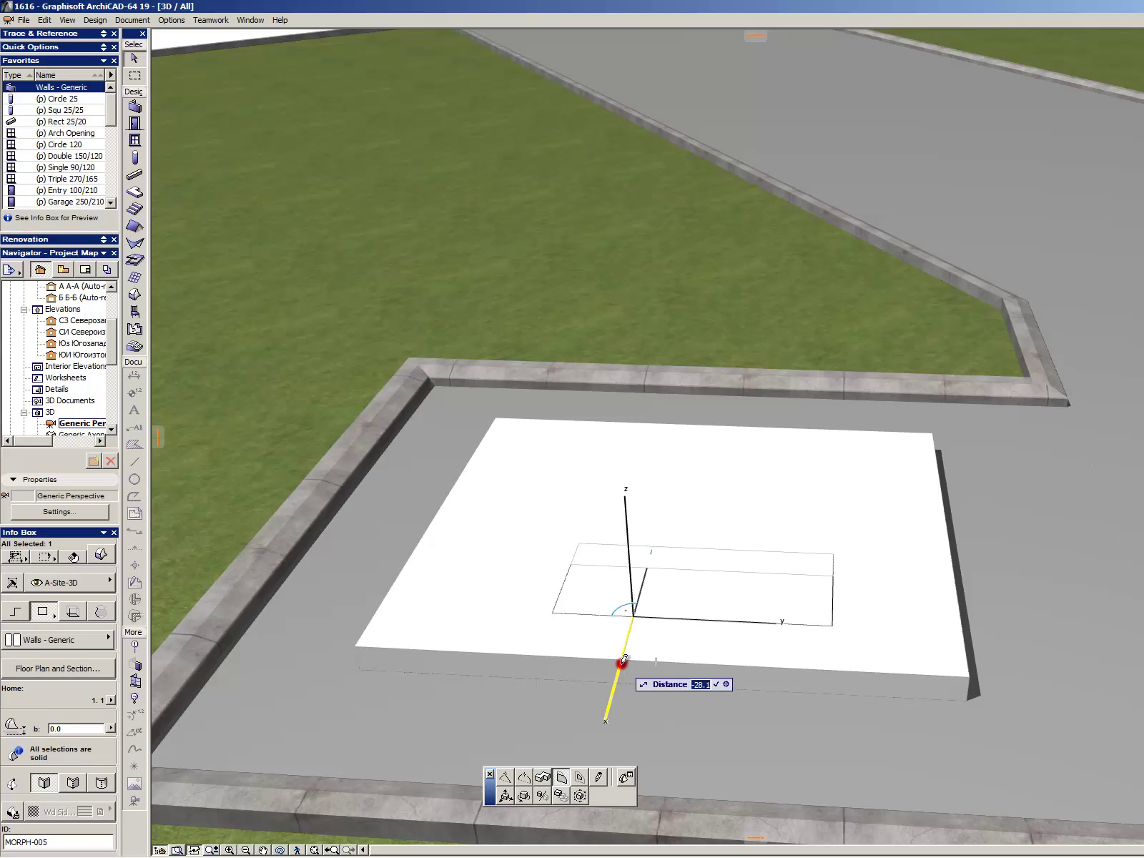
pyautogui.click(622, 661)
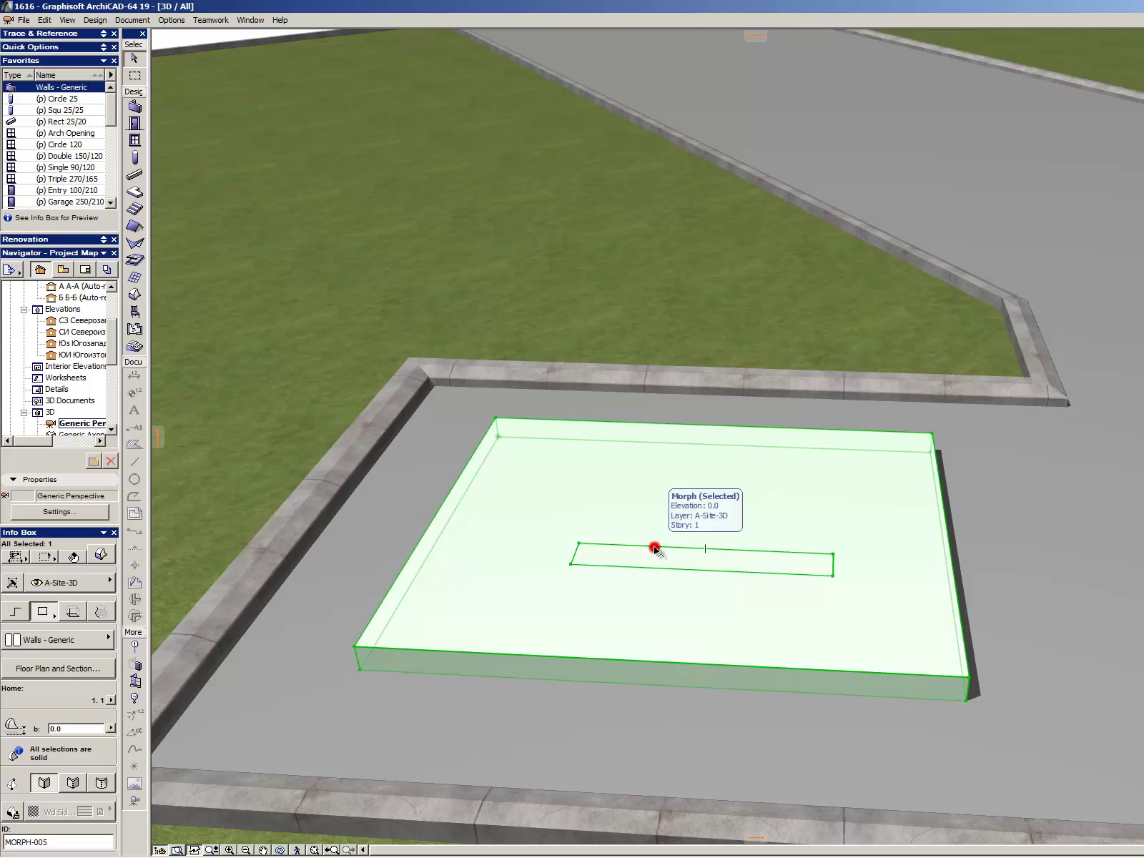
pyautogui.click(655, 549)
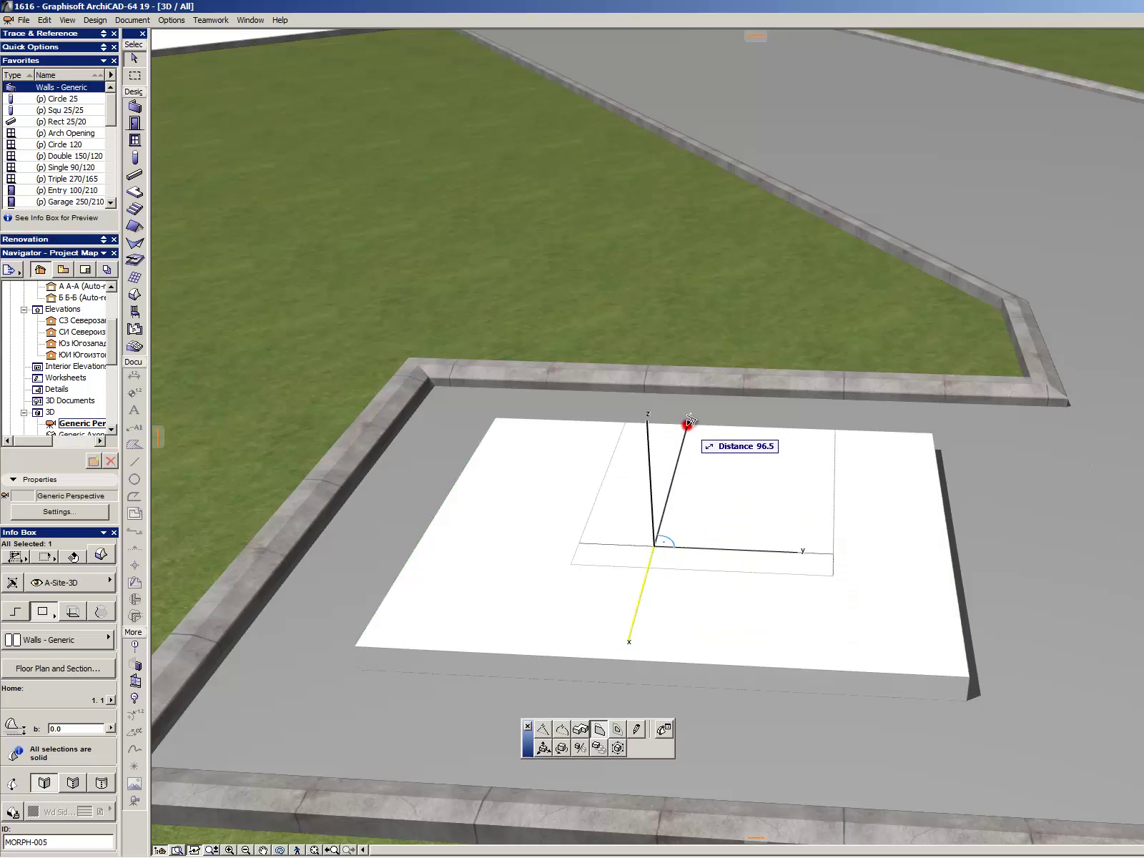
pyautogui.press('Escape')
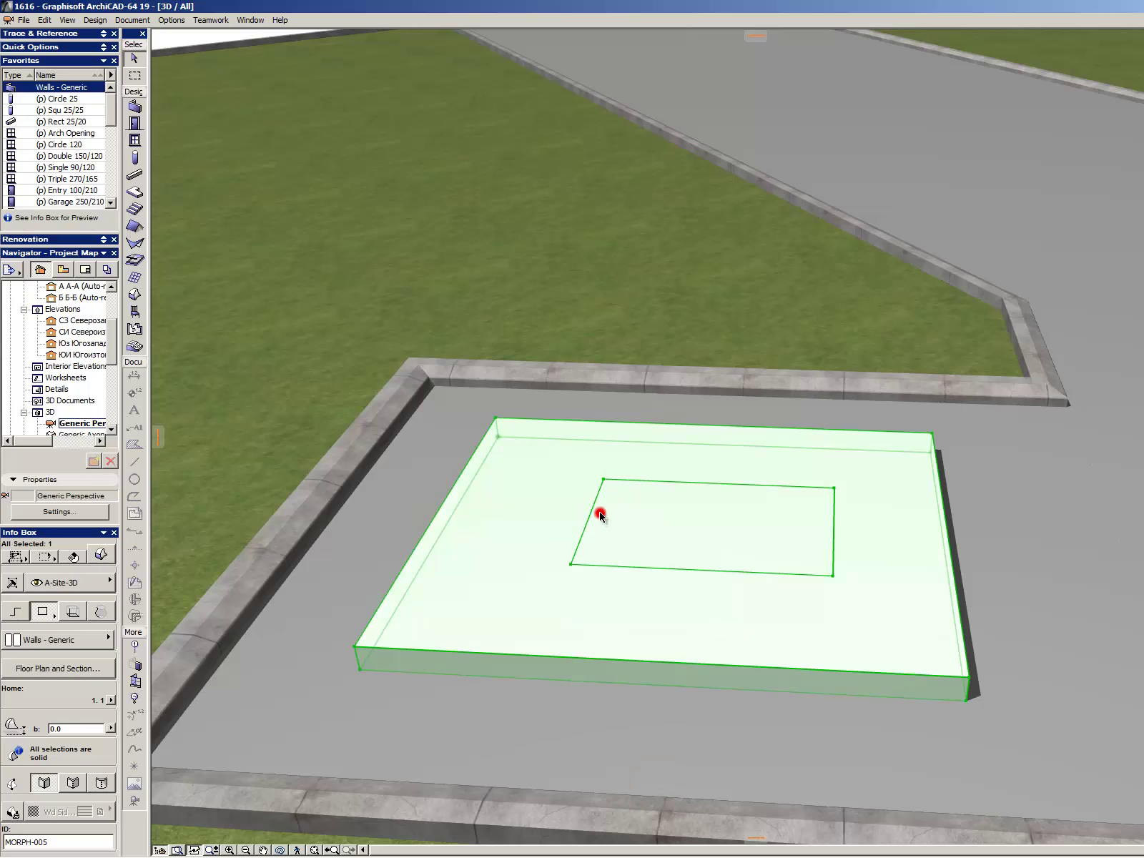
# - Offset the inner rectangle's right edge inward by 46.5 and its left edge outward toward the slab's left side
pyautogui.click(834, 514)
pyautogui.click(833, 514)
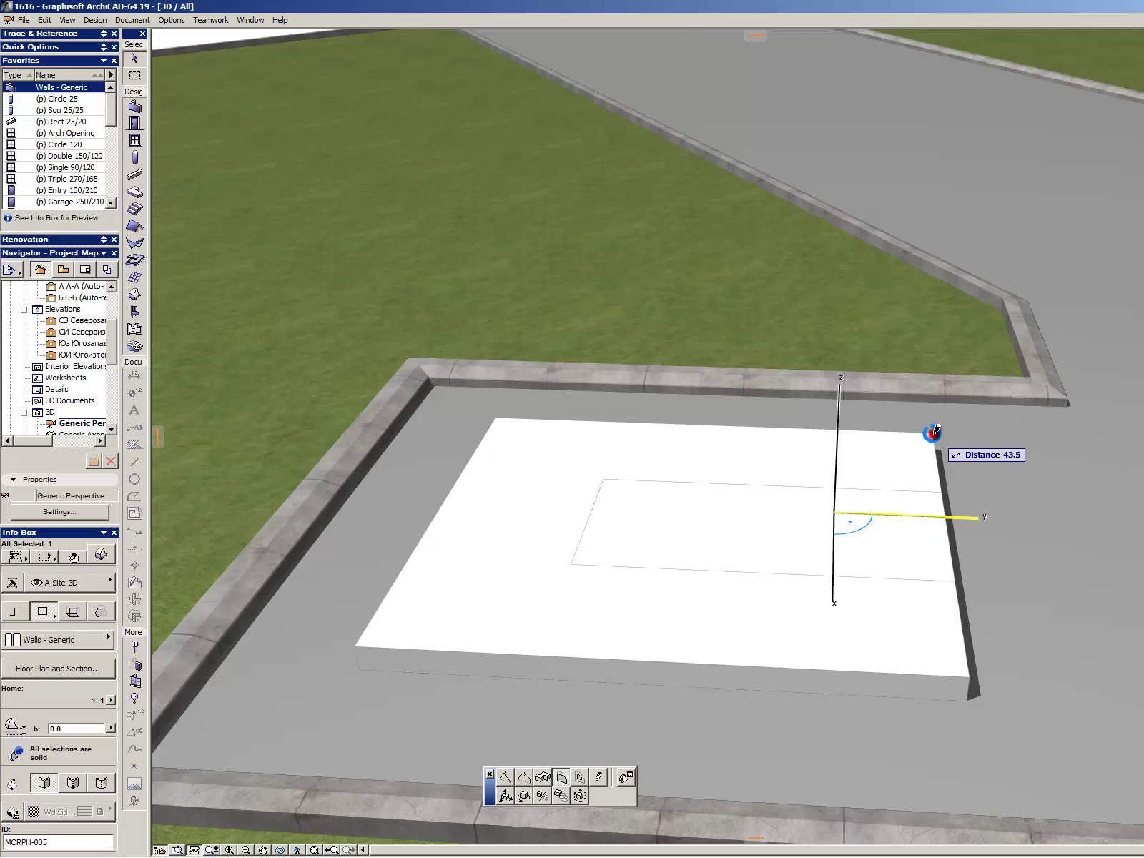
pyautogui.press('Return')
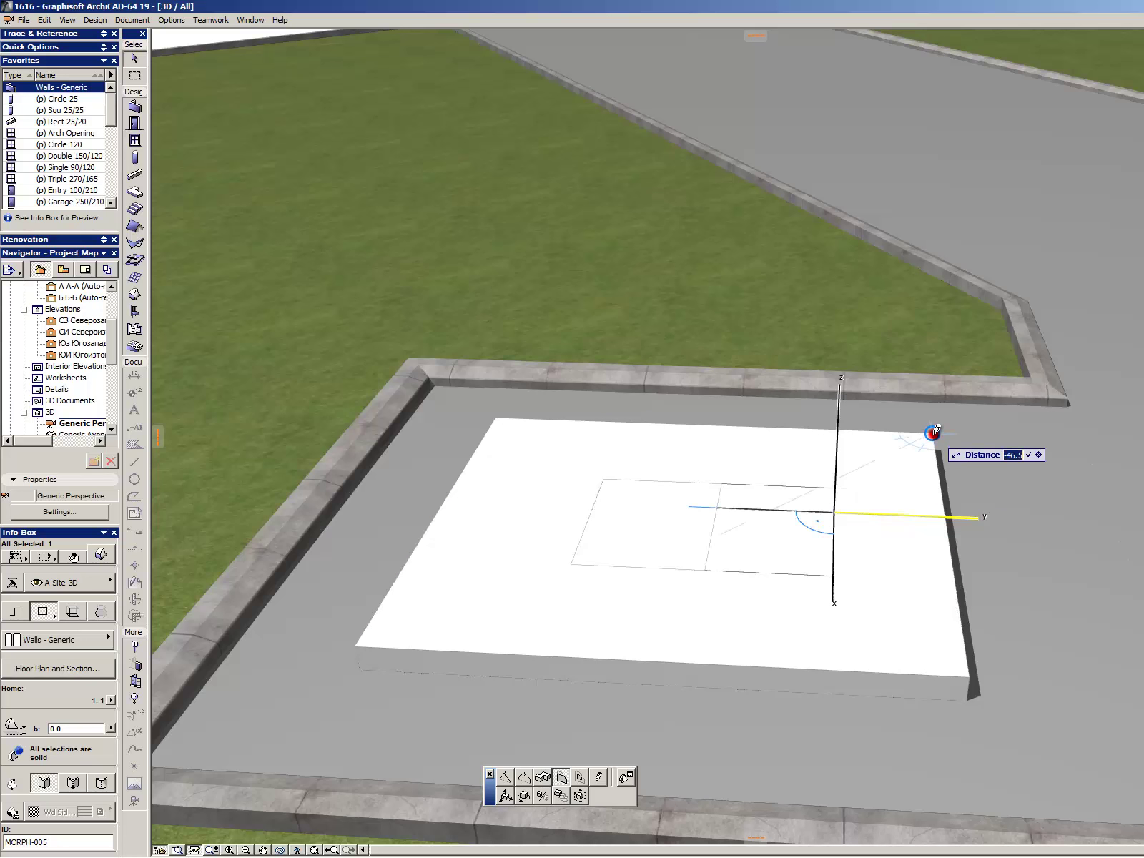
pyautogui.click(593, 505)
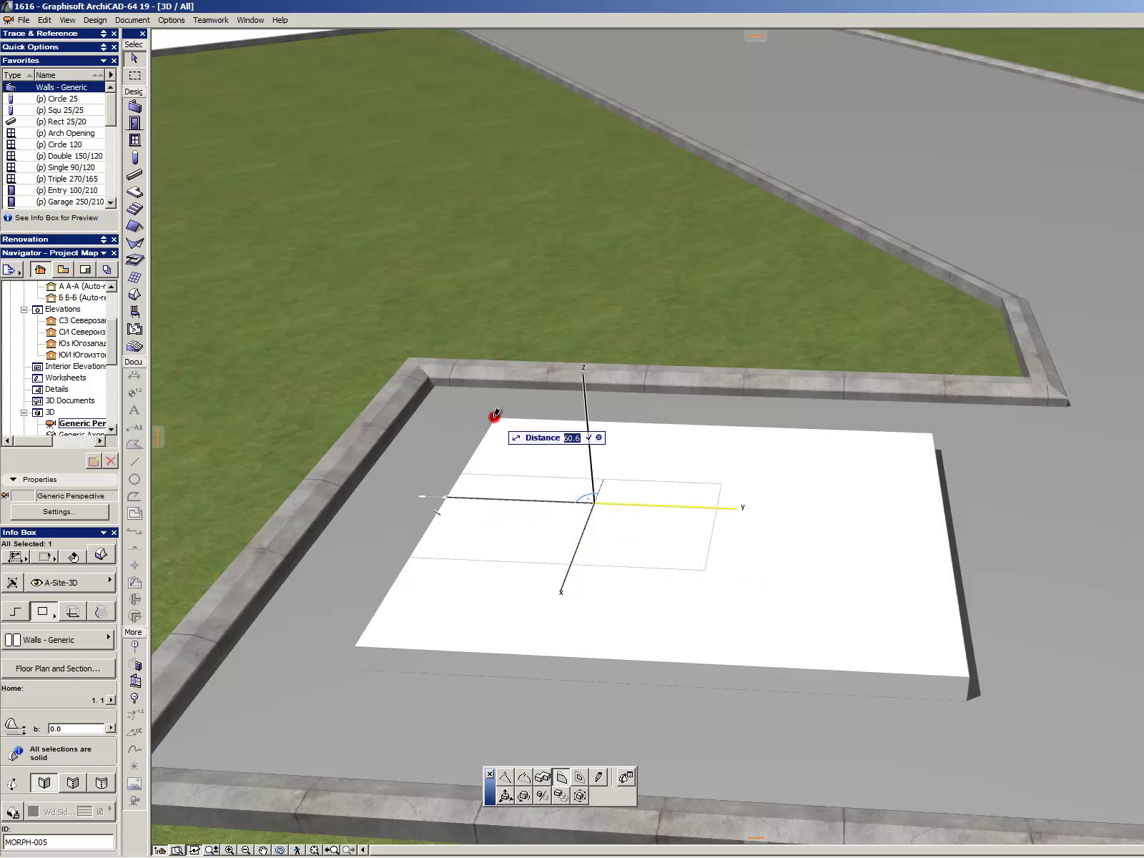
pyautogui.press('Escape')
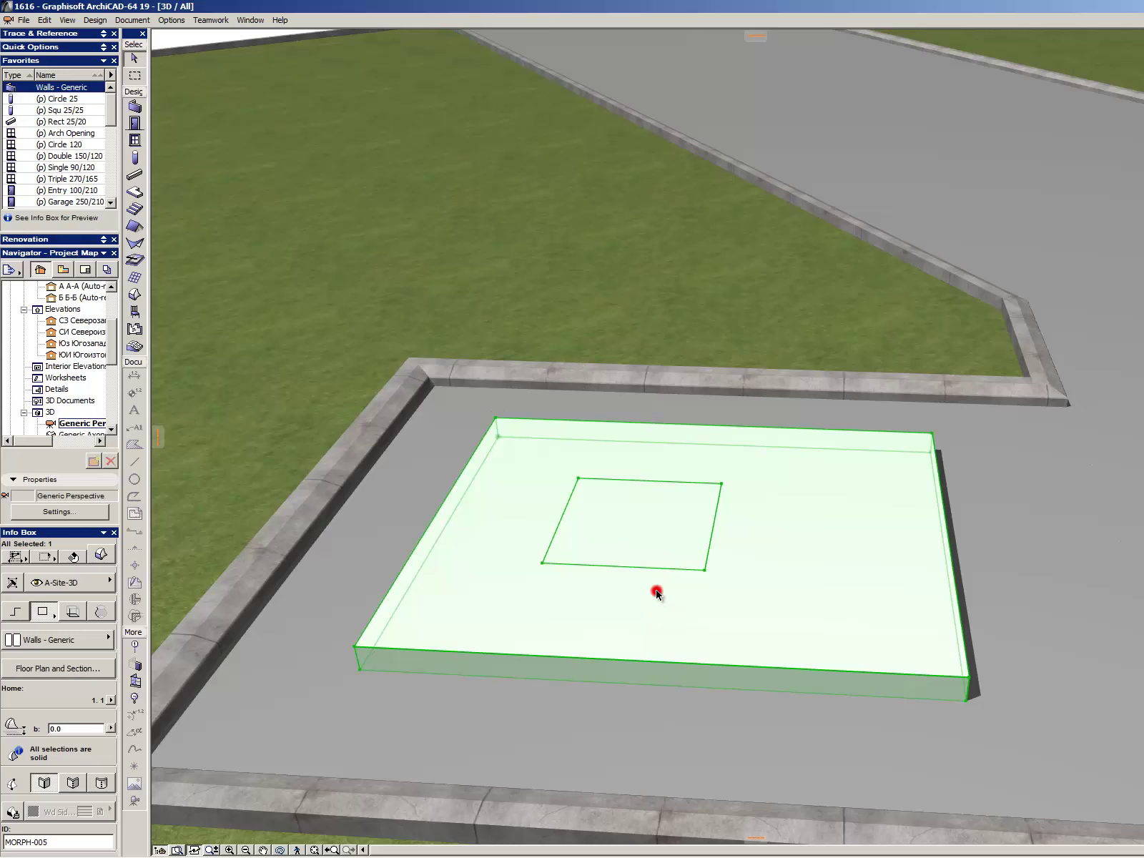
pyautogui.click(740, 621)
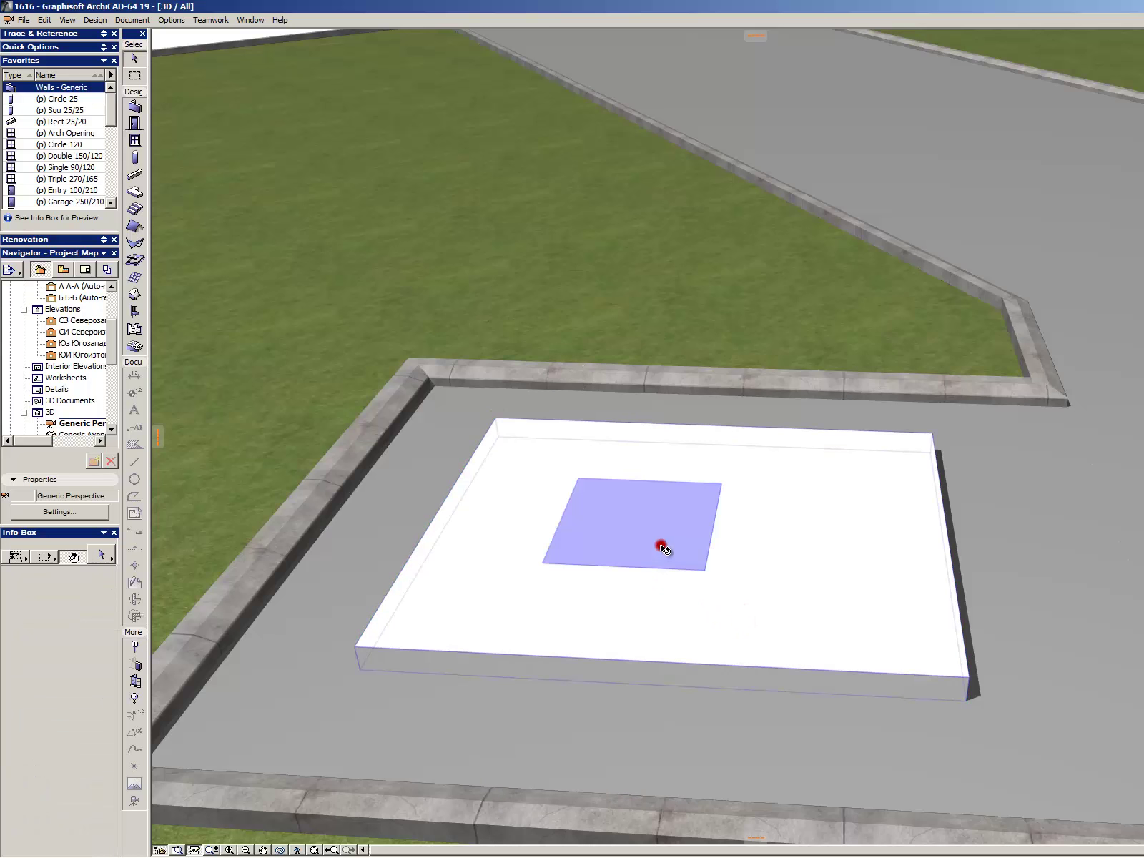
pyautogui.click(658, 543)
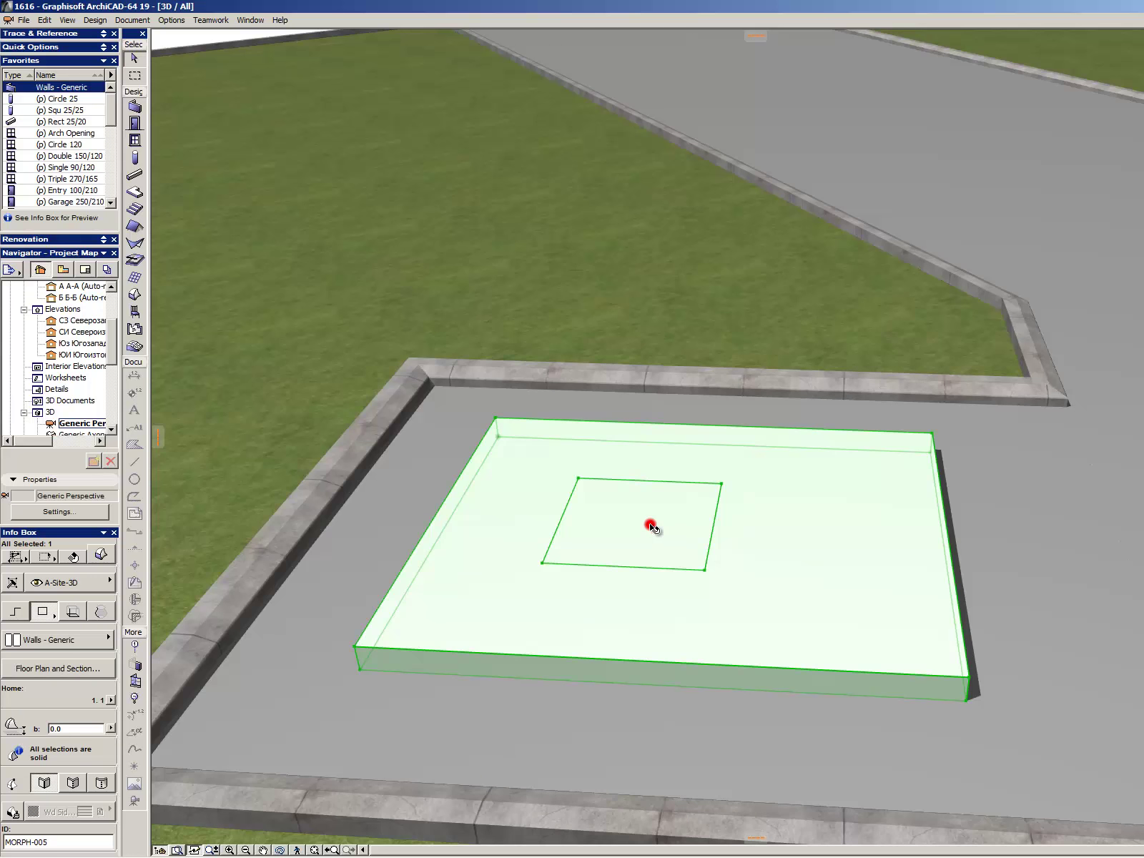
pyautogui.click(649, 524)
pyautogui.press('Escape')
pyautogui.press('Escape')
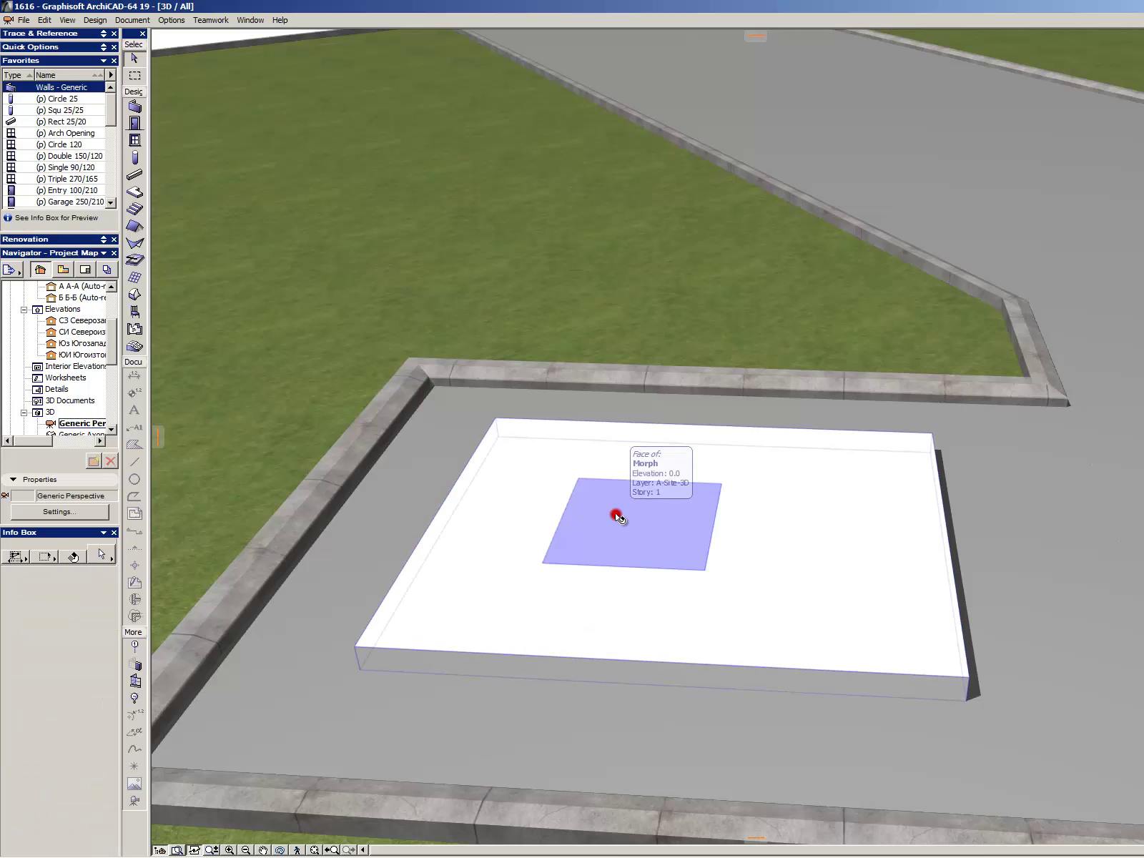
# - Select the inner rectangle's face together with its four edges and elevate them by 20
pyautogui.click(616, 514)
pyautogui.click(579, 566)
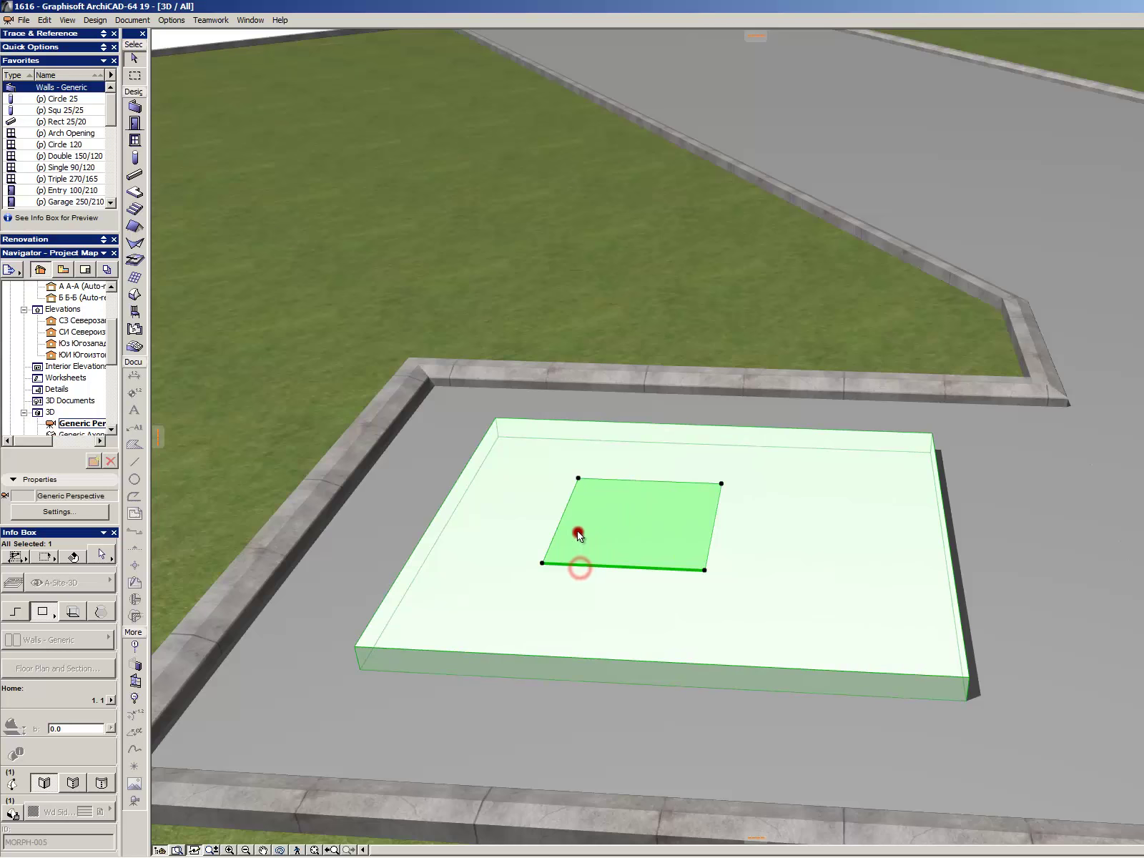
pyautogui.keyDown('shift'); pyautogui.click(564, 520); pyautogui.keyUp('shift')
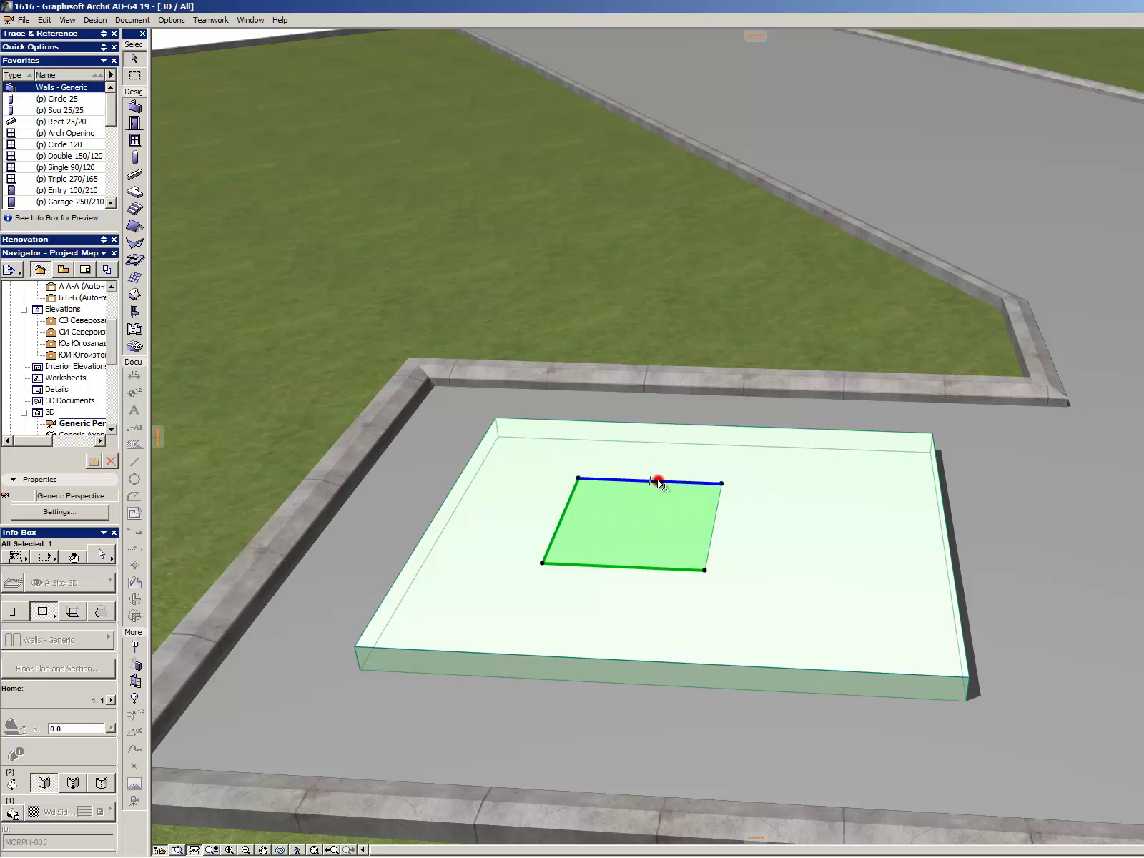
pyautogui.keyDown('shift'); pyautogui.click(697, 482); pyautogui.keyUp('shift')
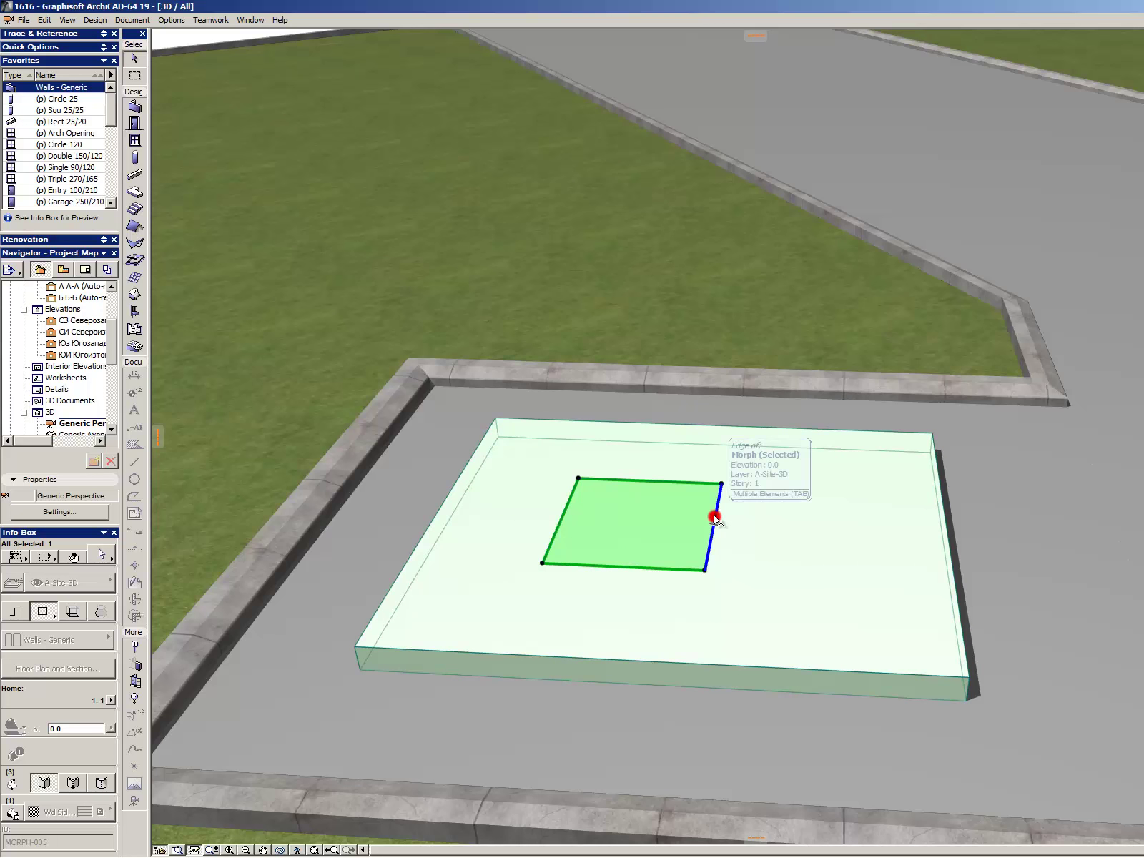
pyautogui.keyDown('ctrl'); pyautogui.keyDown('shift'); pyautogui.click(715, 516); pyautogui.keyUp('shift'); pyautogui.keyUp('ctrl')
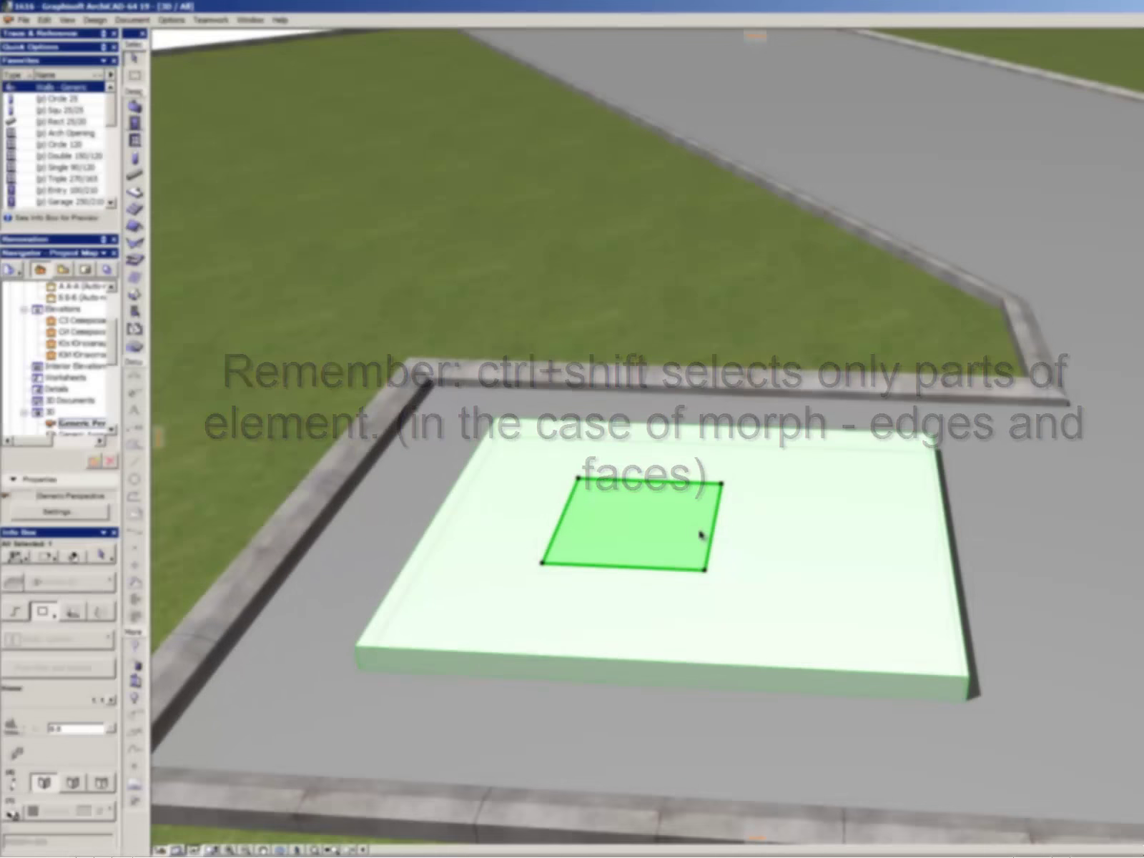
pyautogui.hotkey('ctrl', '9')
pyautogui.write('20')
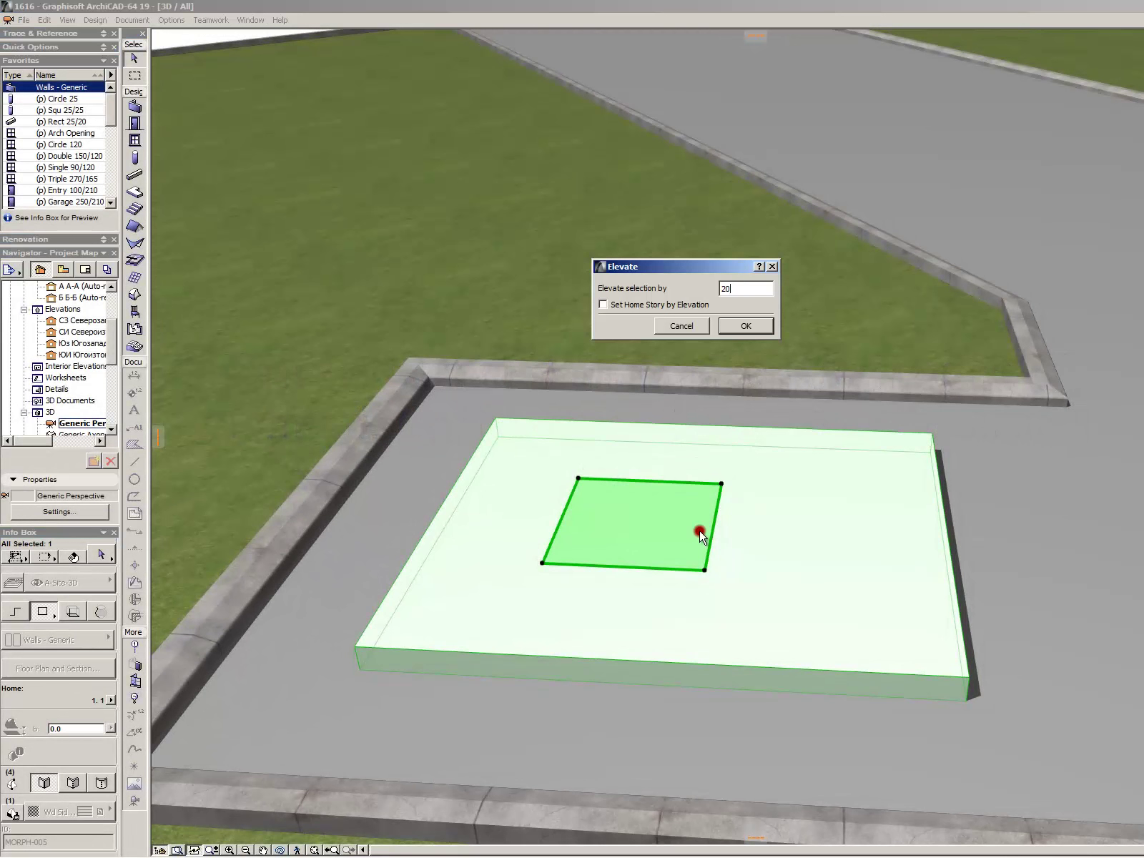
pyautogui.press('Return')
pyautogui.press('Escape')
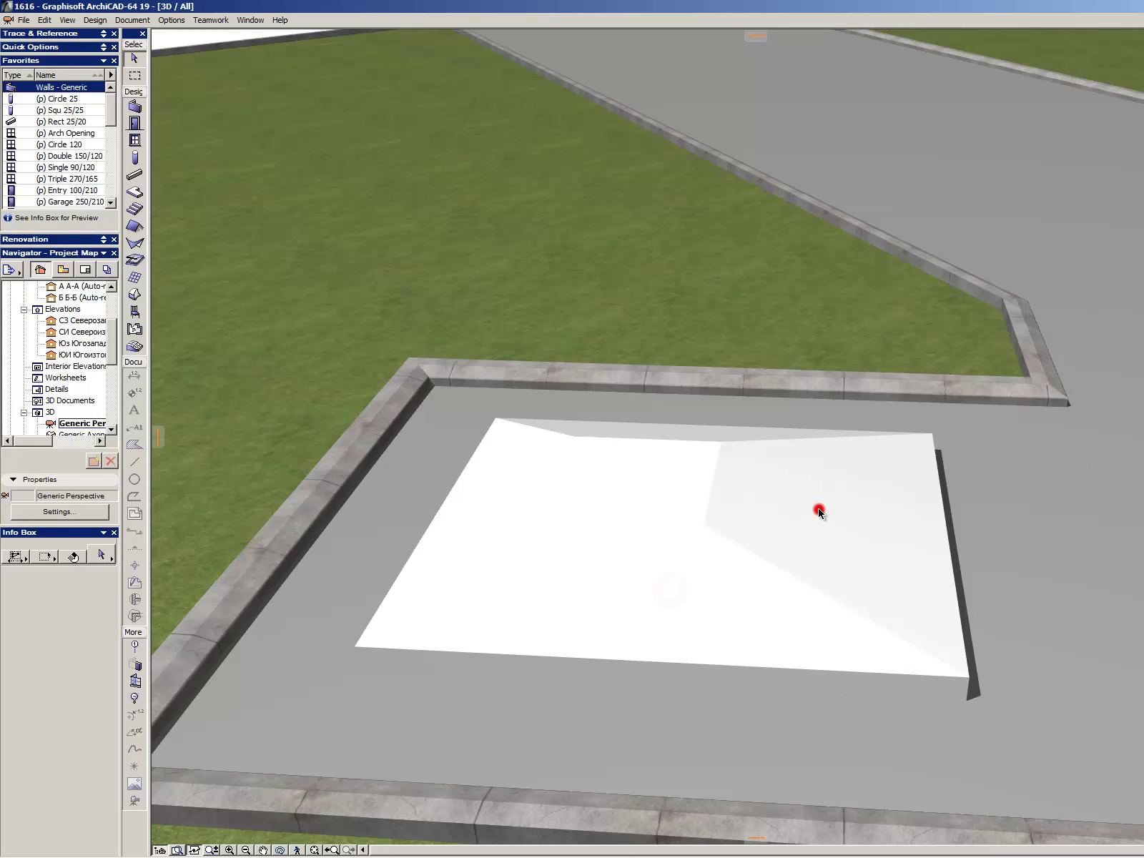
# - Turn on the surface override for the whole sloped morph and set its surface to 05
pyautogui.keyDown('shift'); pyautogui.moveTo(724, 478); pyautogui.dragTo(662, 417, button='middle'); pyautogui.keyUp('shift')
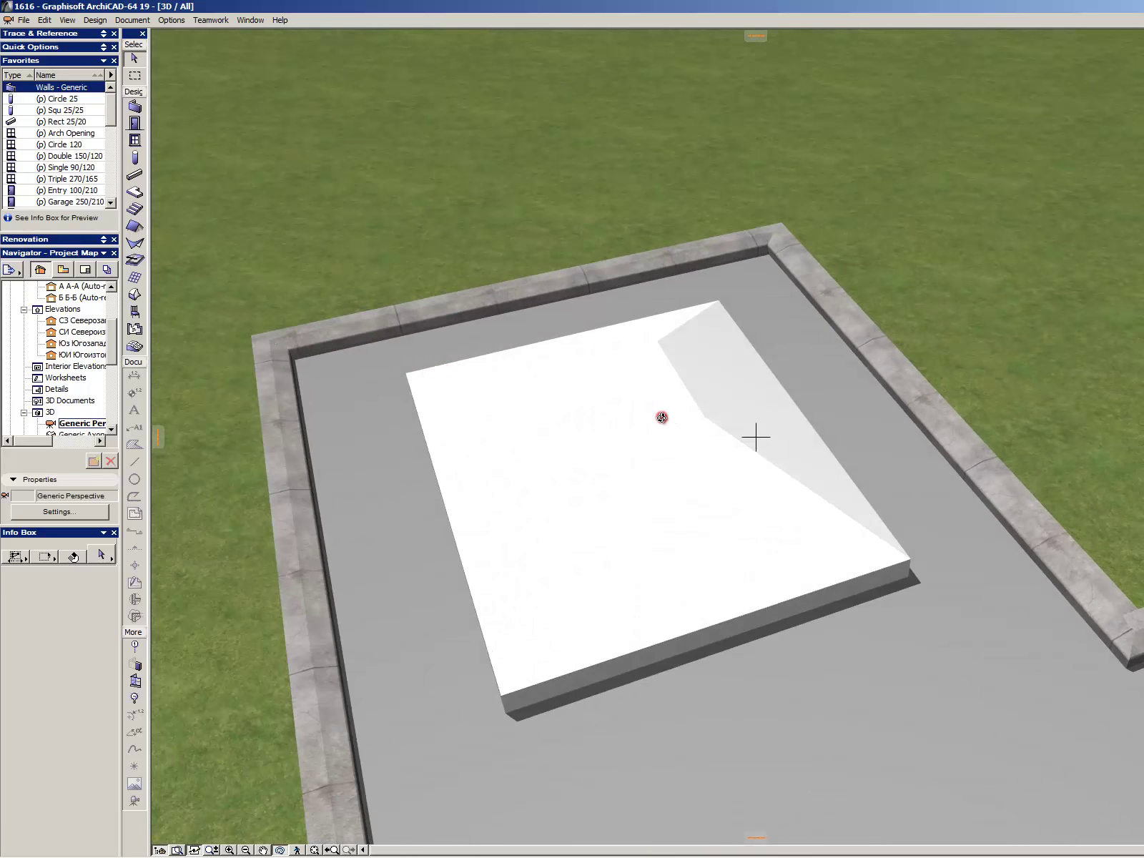
pyautogui.click(643, 471)
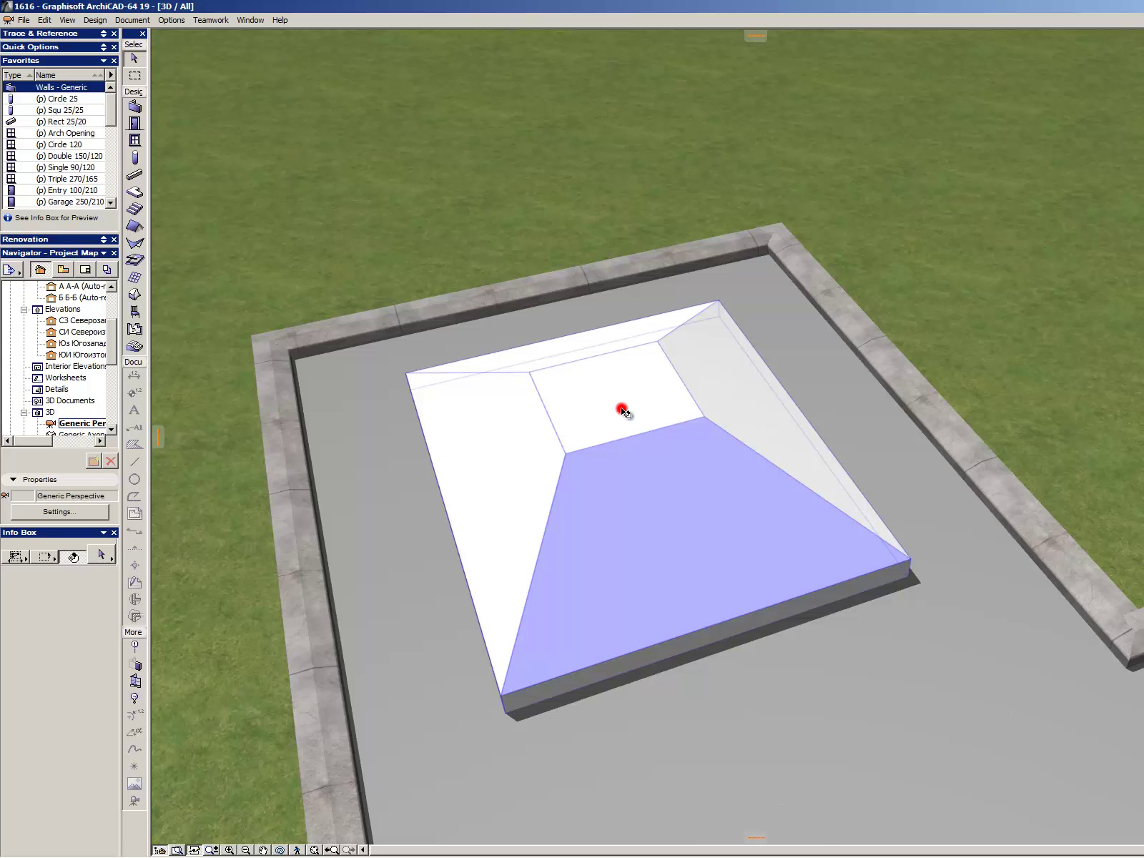
pyautogui.scroll(-2, 437, 470)
pyautogui.scroll(3, 617, 292)
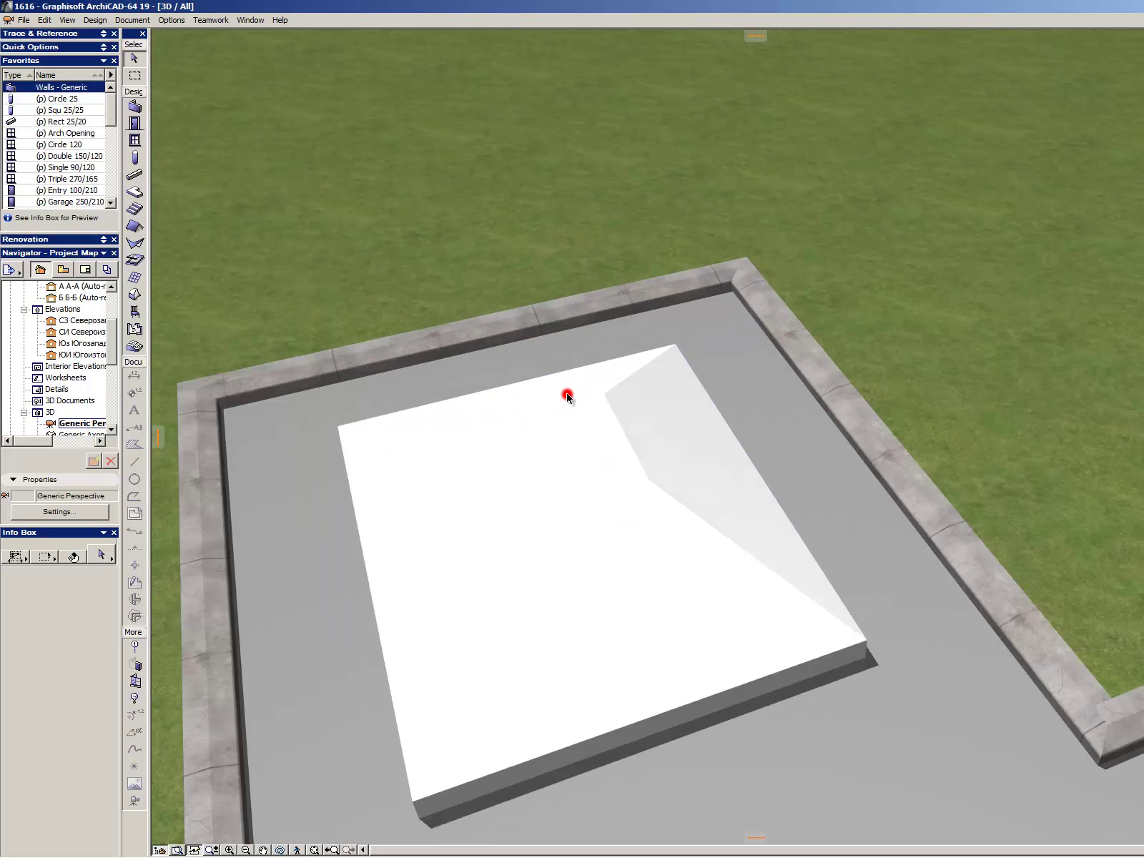
pyautogui.click(565, 438)
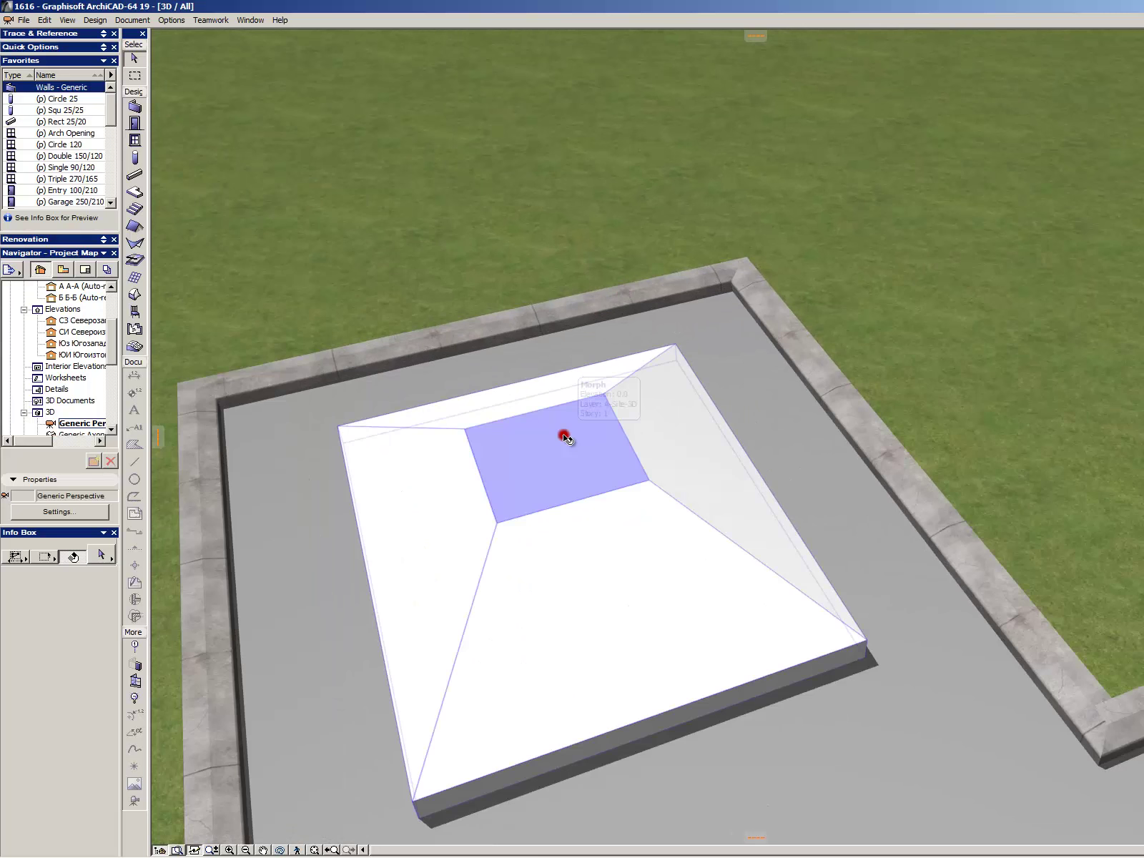
pyautogui.click(684, 613)
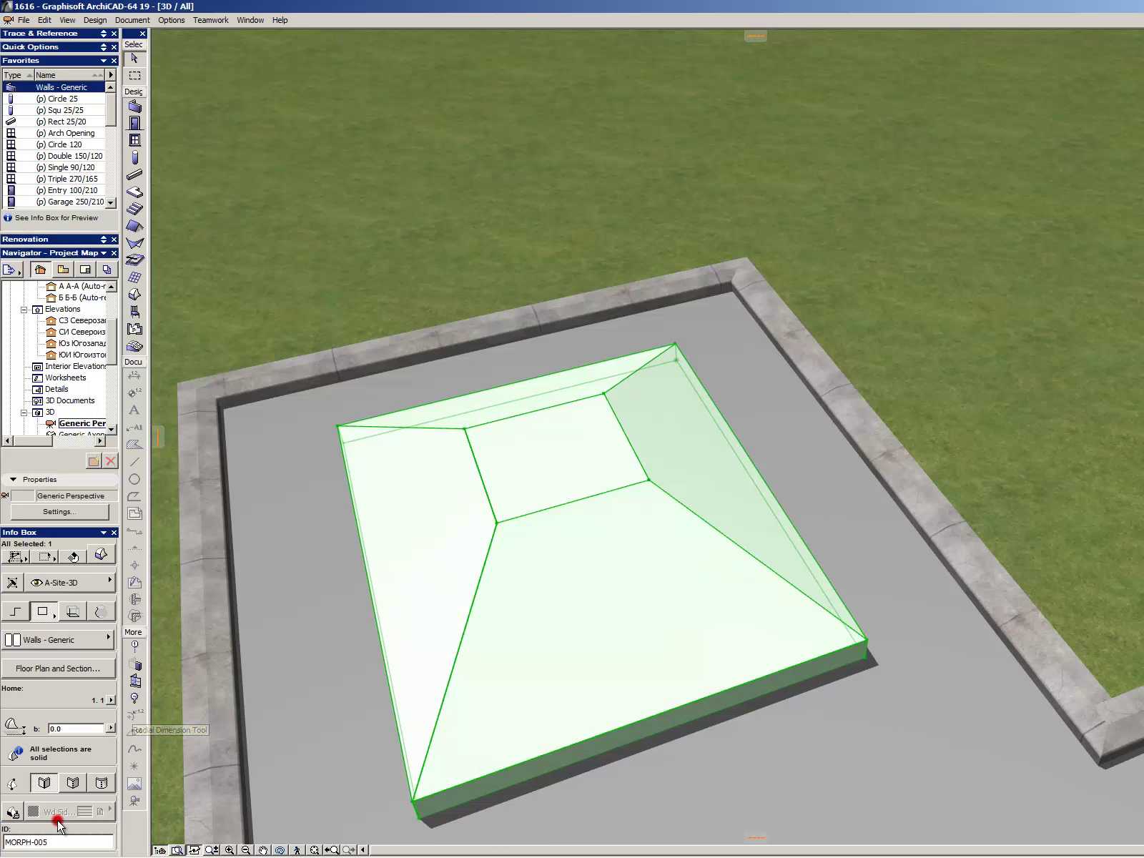
pyautogui.scroll(-2, 58, 824)
pyautogui.click(22, 783)
pyautogui.click(57, 783)
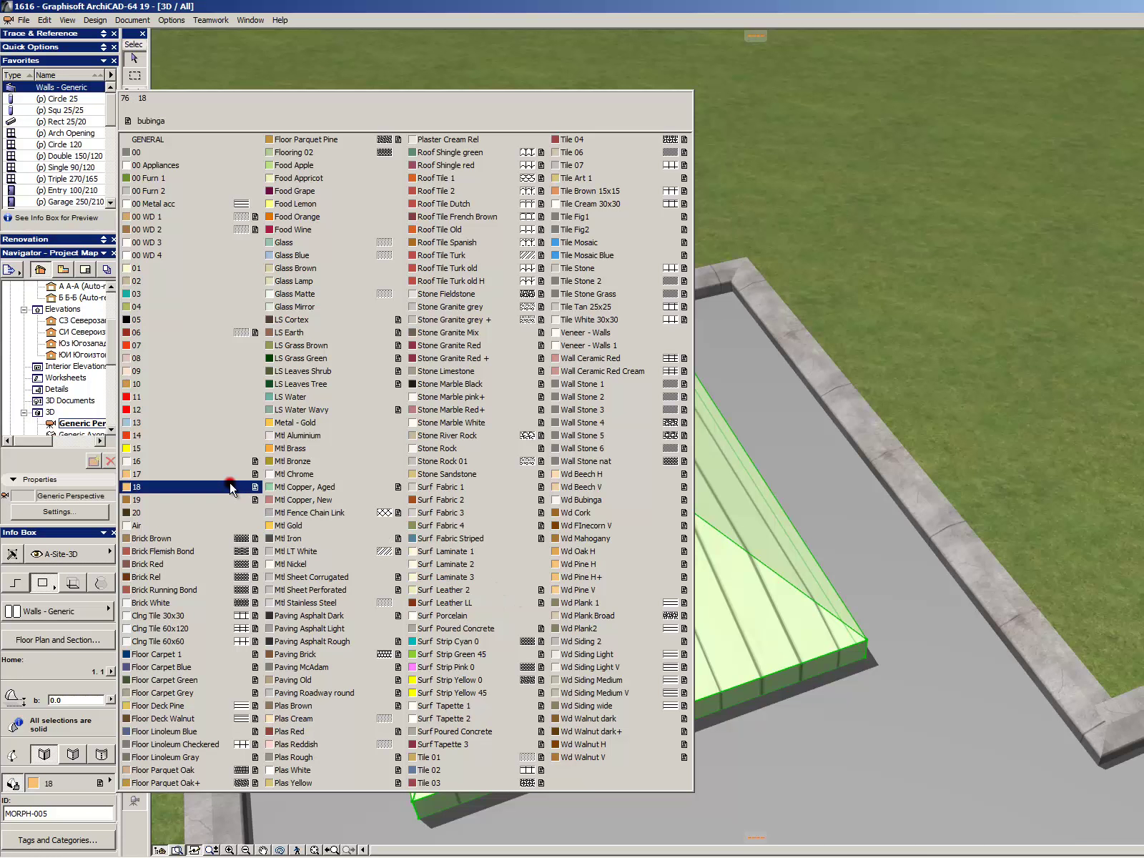
pyautogui.click(174, 321)
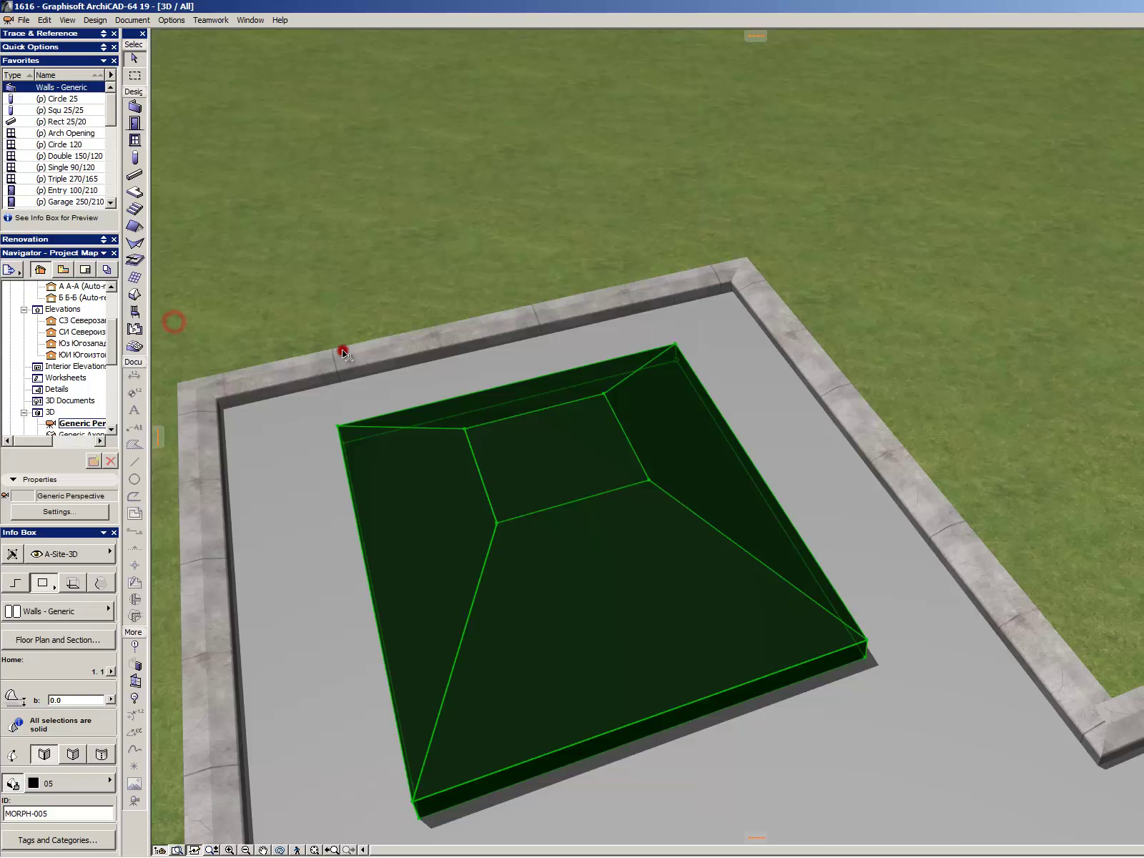
pyautogui.press('Escape')
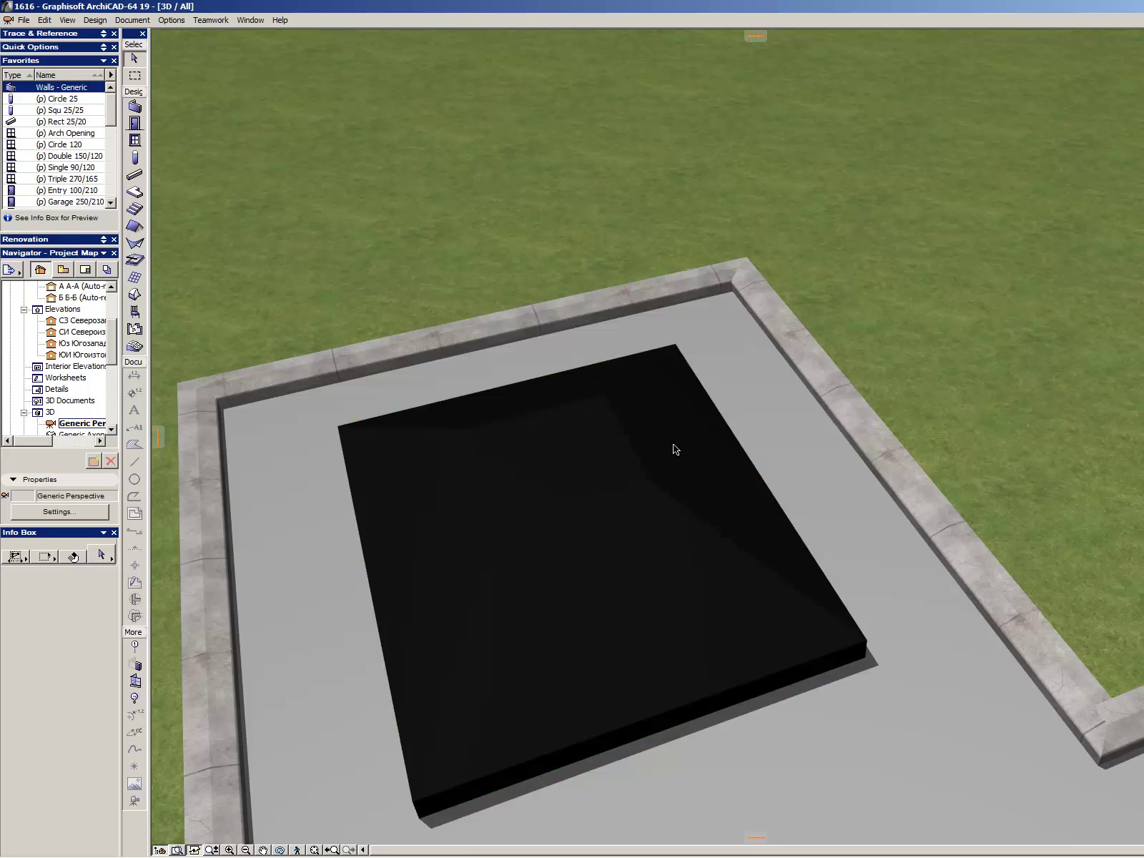
# - Replace the sloped morph's surface with a dark Paving surface and clear the selection
pyautogui.click(666, 493)
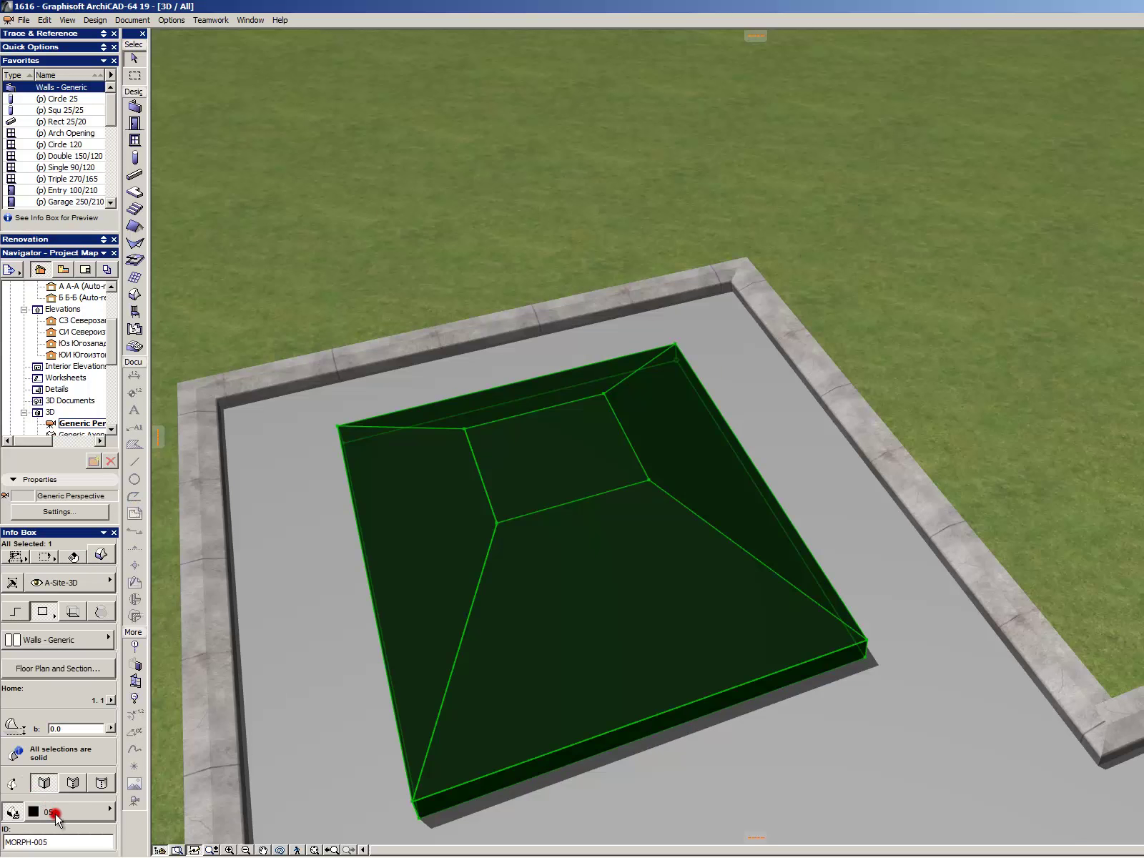
pyautogui.moveTo(56, 816); pyautogui.dragTo(350, 648)
pyautogui.press('Escape')
pyautogui.scroll(2, 460, 556)
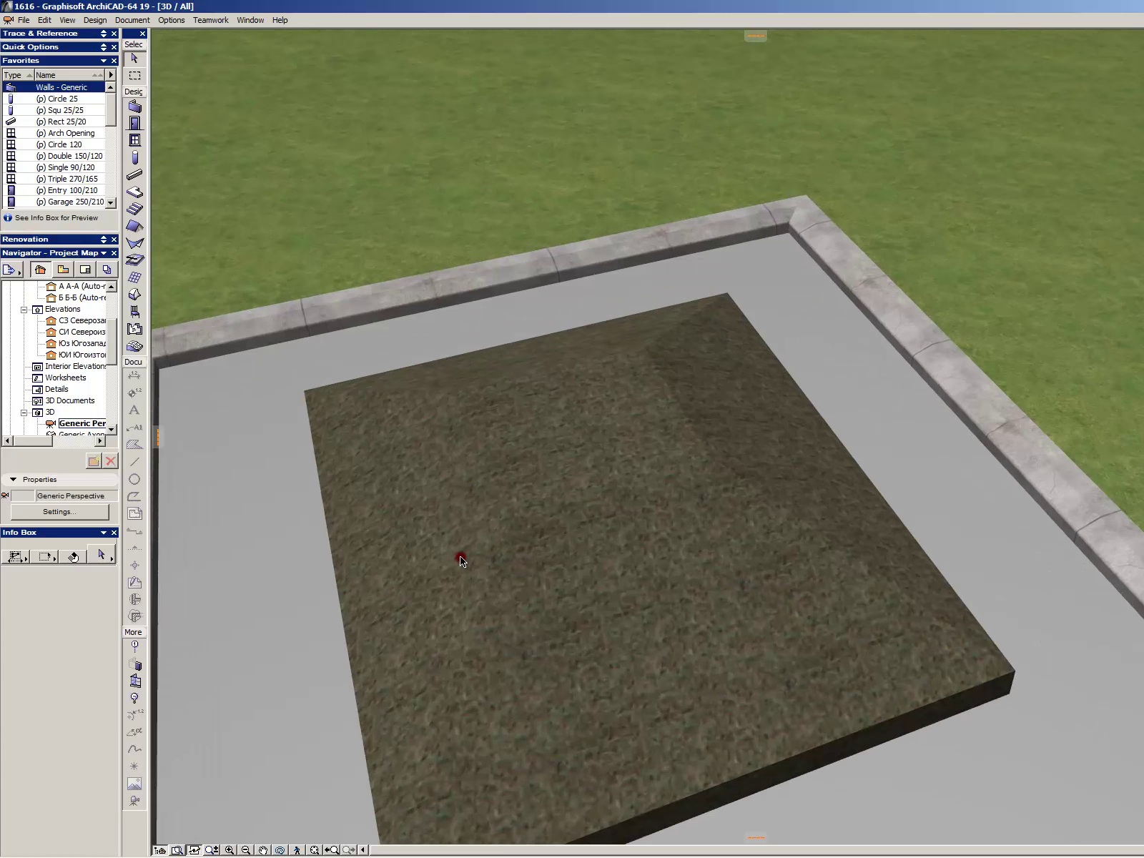
# - Select the textured sloped morph and pick up its settings with the Morph tool
pyautogui.scroll(5, 492, 440)
pyautogui.scroll(-5, 578, 358)
pyautogui.press('space')
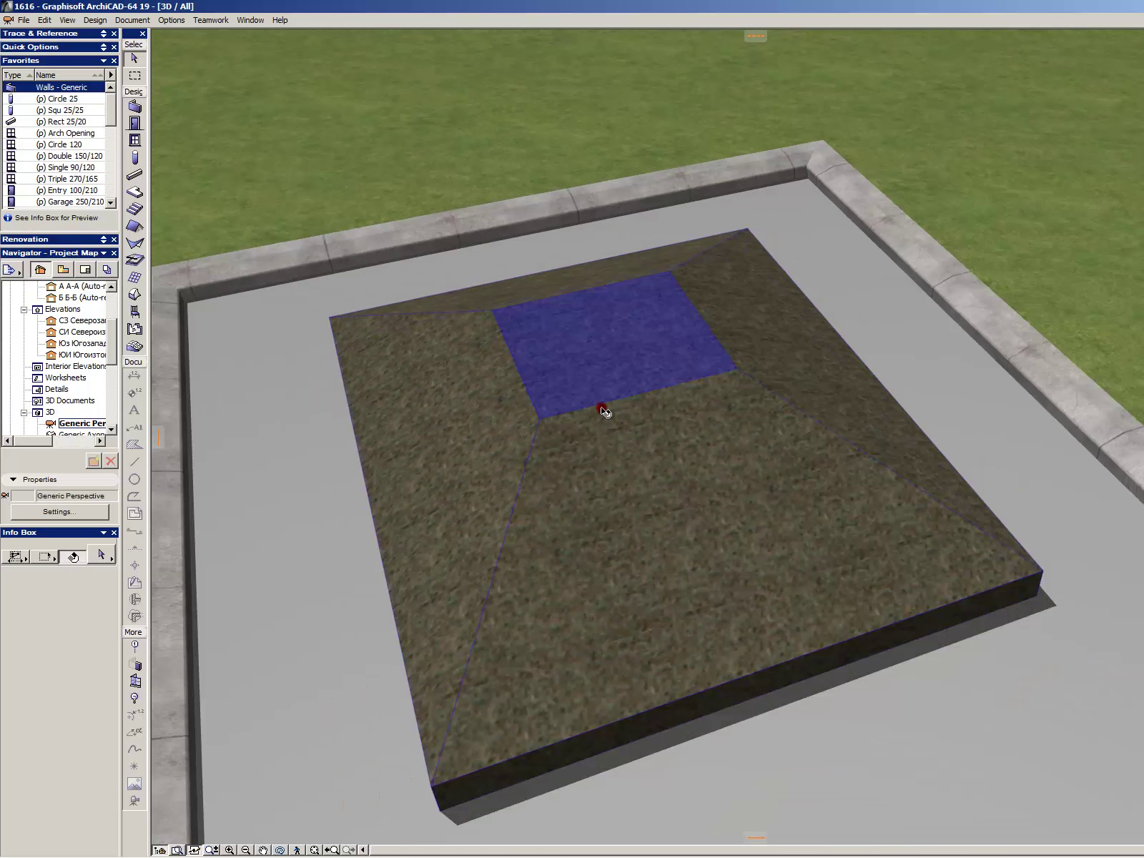
pyautogui.press('Escape')
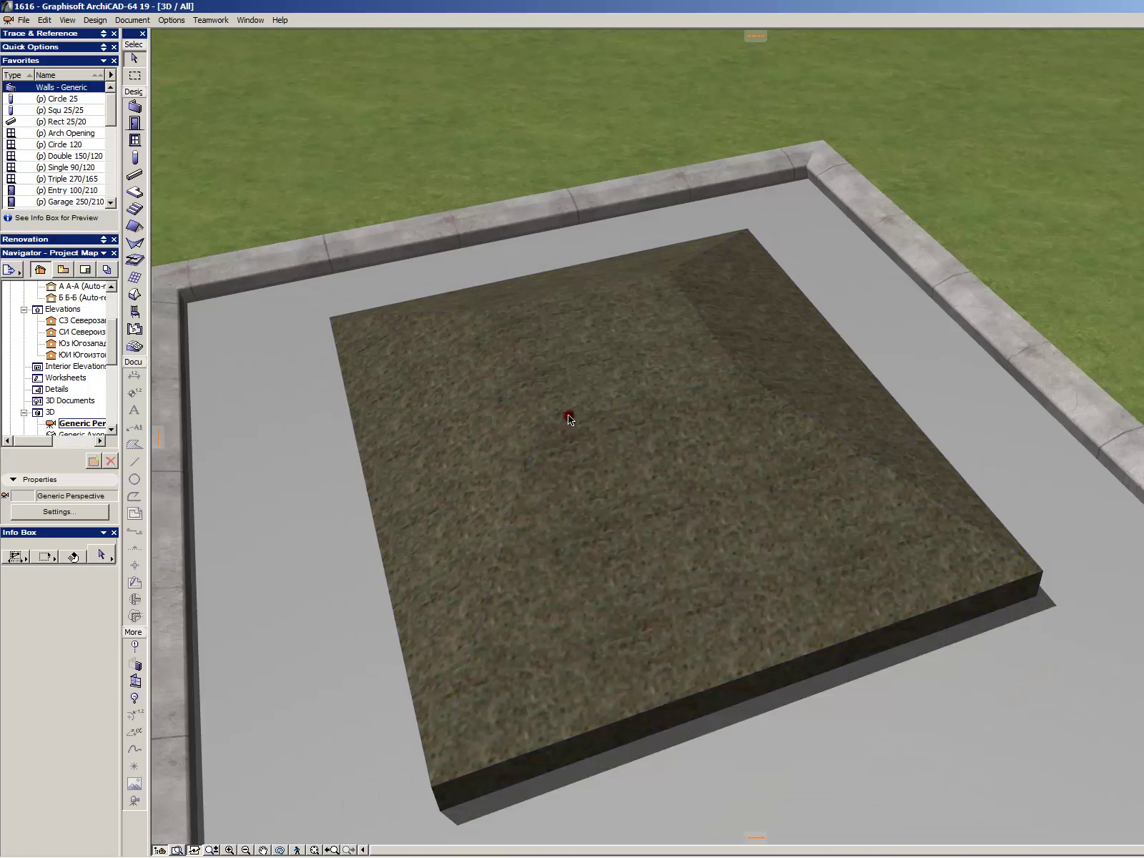
pyautogui.click(677, 477)
pyautogui.keyDown('alt'); pyautogui.click(677, 475); pyautogui.keyUp('alt')
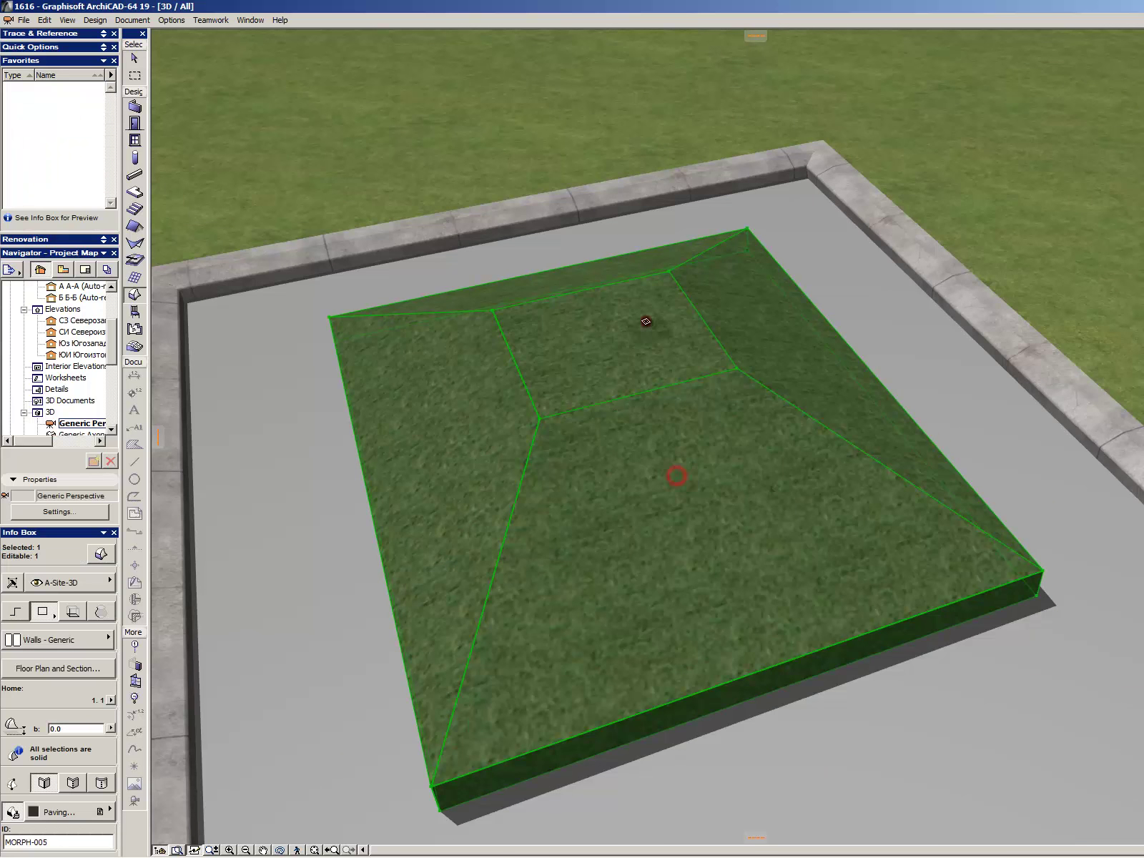
# - Draw a rectangular morph over the sloped morph's flat inner top face, from one corner to the opposite corner, and clear the selection
pyautogui.click(646, 320)
pyautogui.press('Escape')
pyautogui.press('Escape')
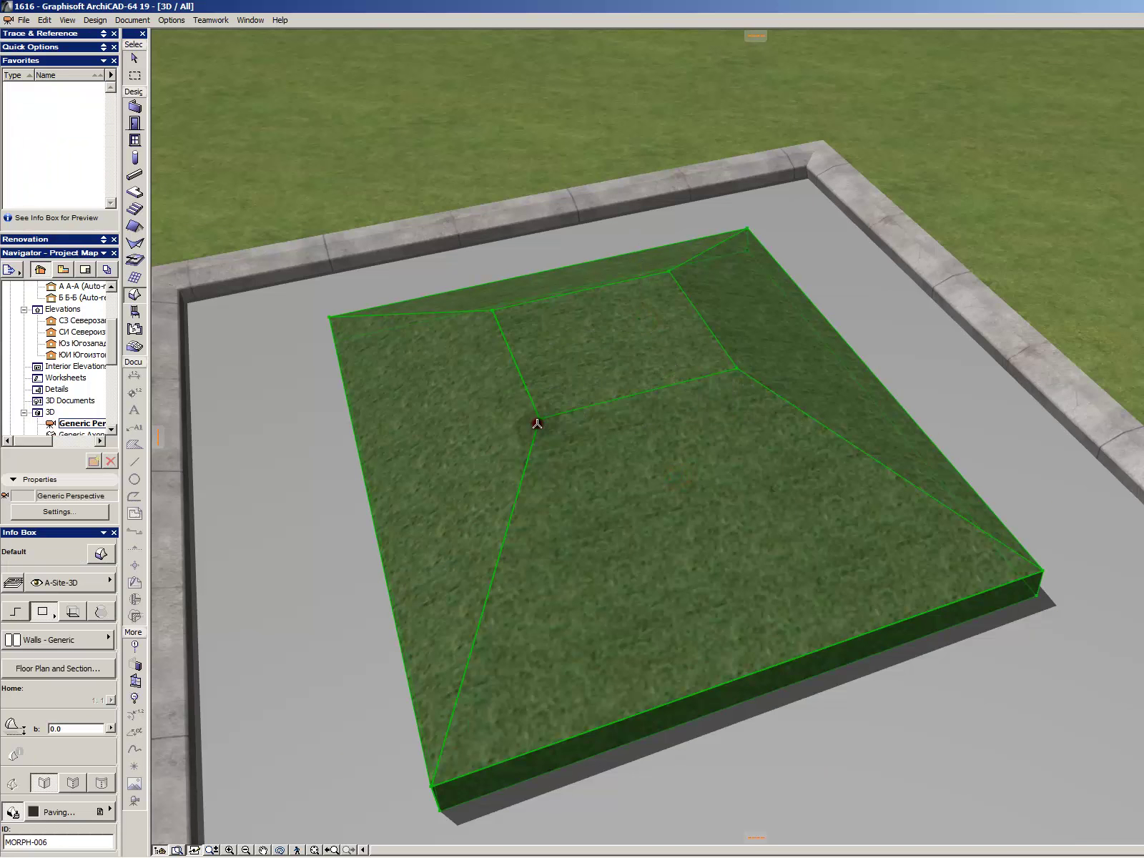
pyautogui.click(538, 421)
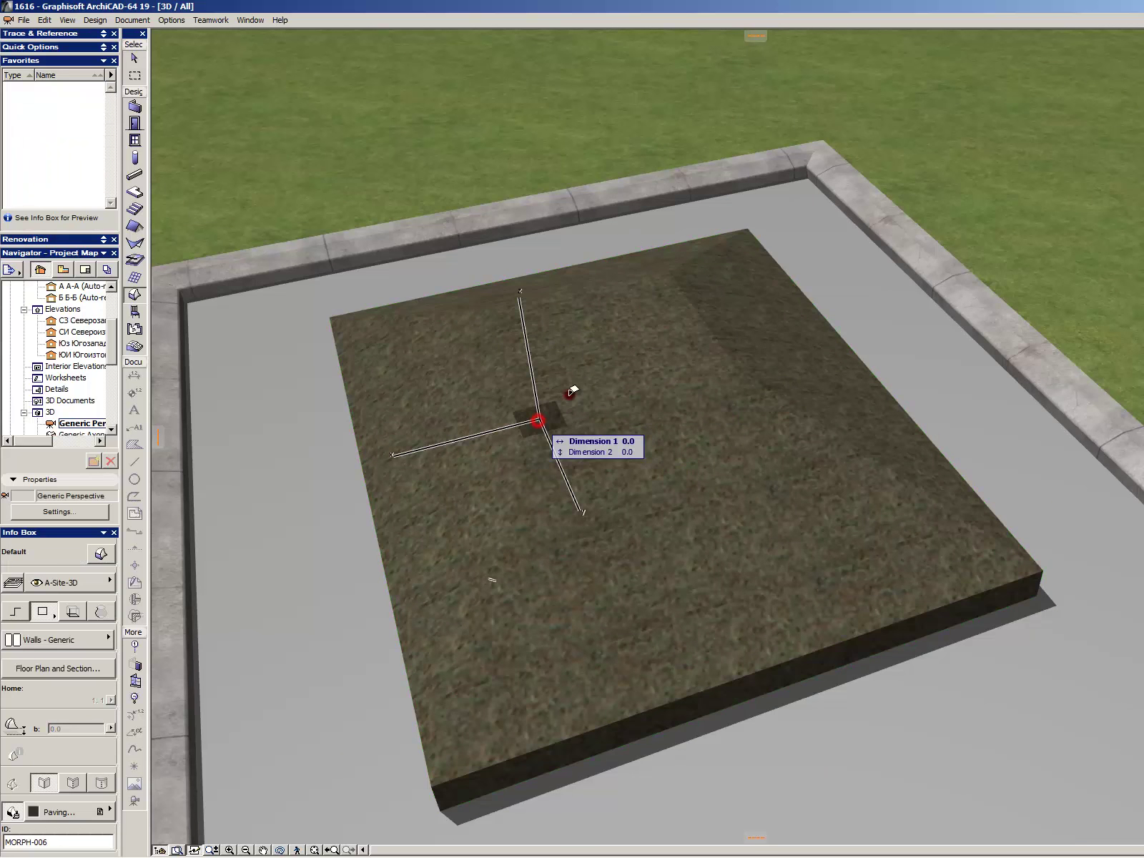
pyautogui.click(671, 271)
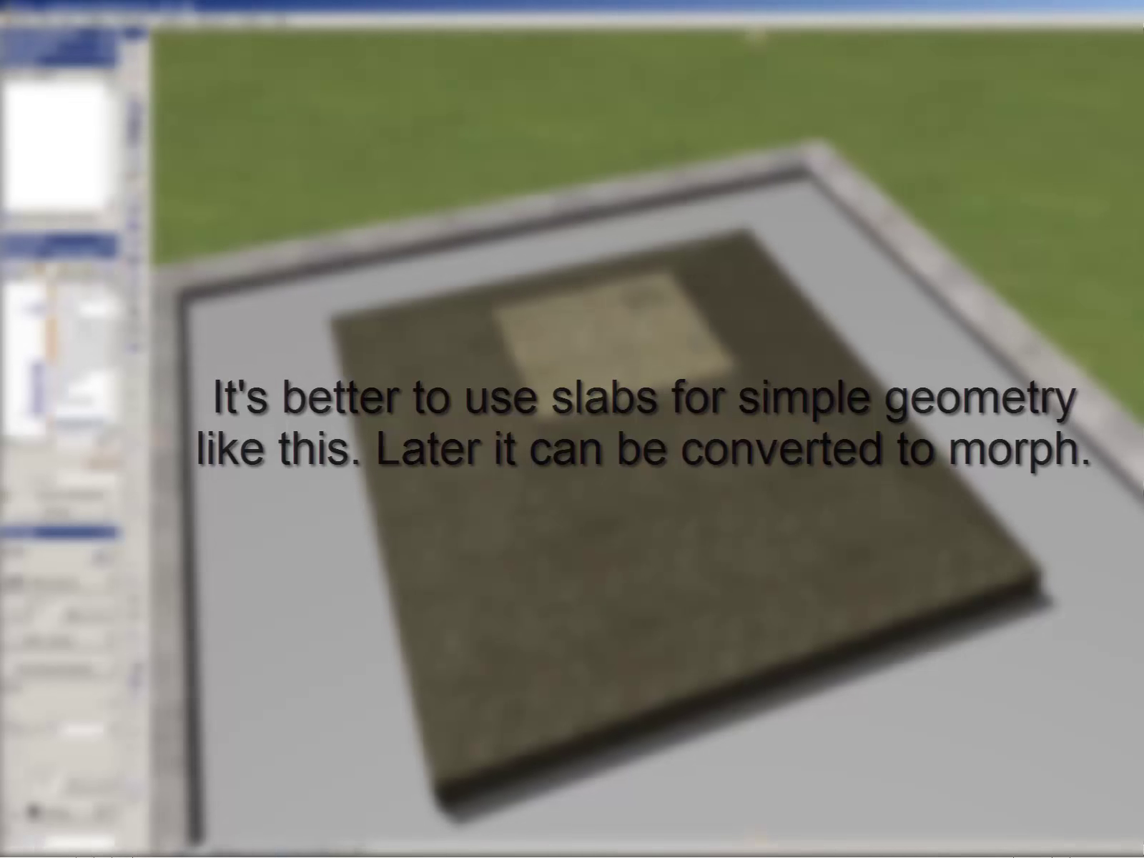
pyautogui.keyDown('shift'); pyautogui.click(631, 306); pyautogui.keyUp('shift')
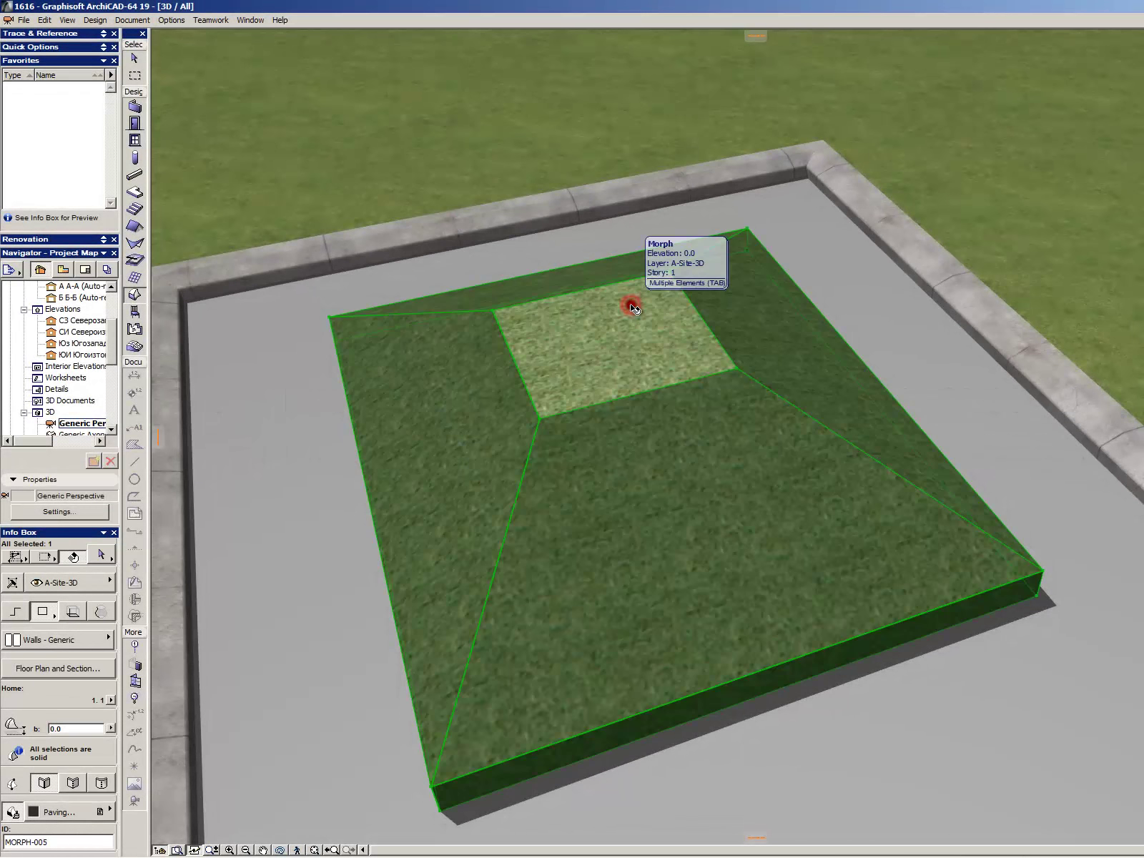
pyautogui.press('Escape')
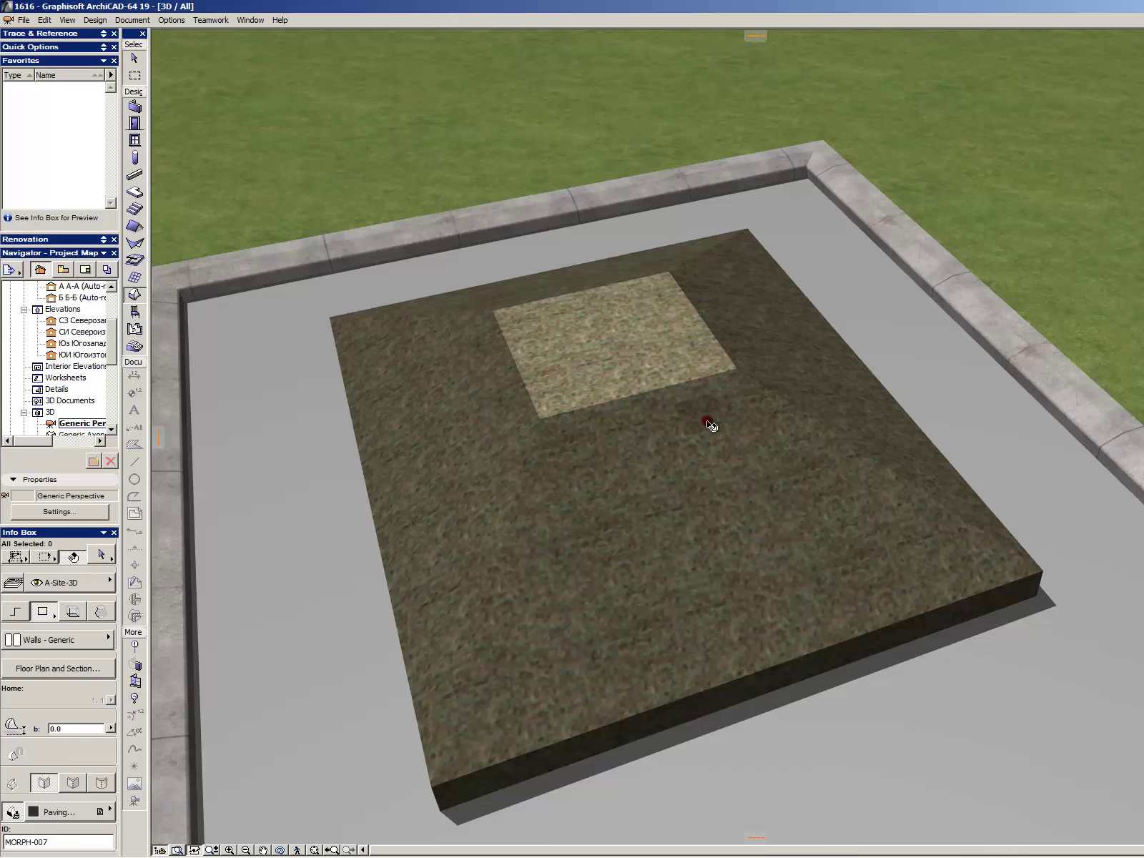
# - Elevate the sloped base morph by -5 and clear the selection
pyautogui.click(693, 431)
pyautogui.hotkey('ctrl', '9')
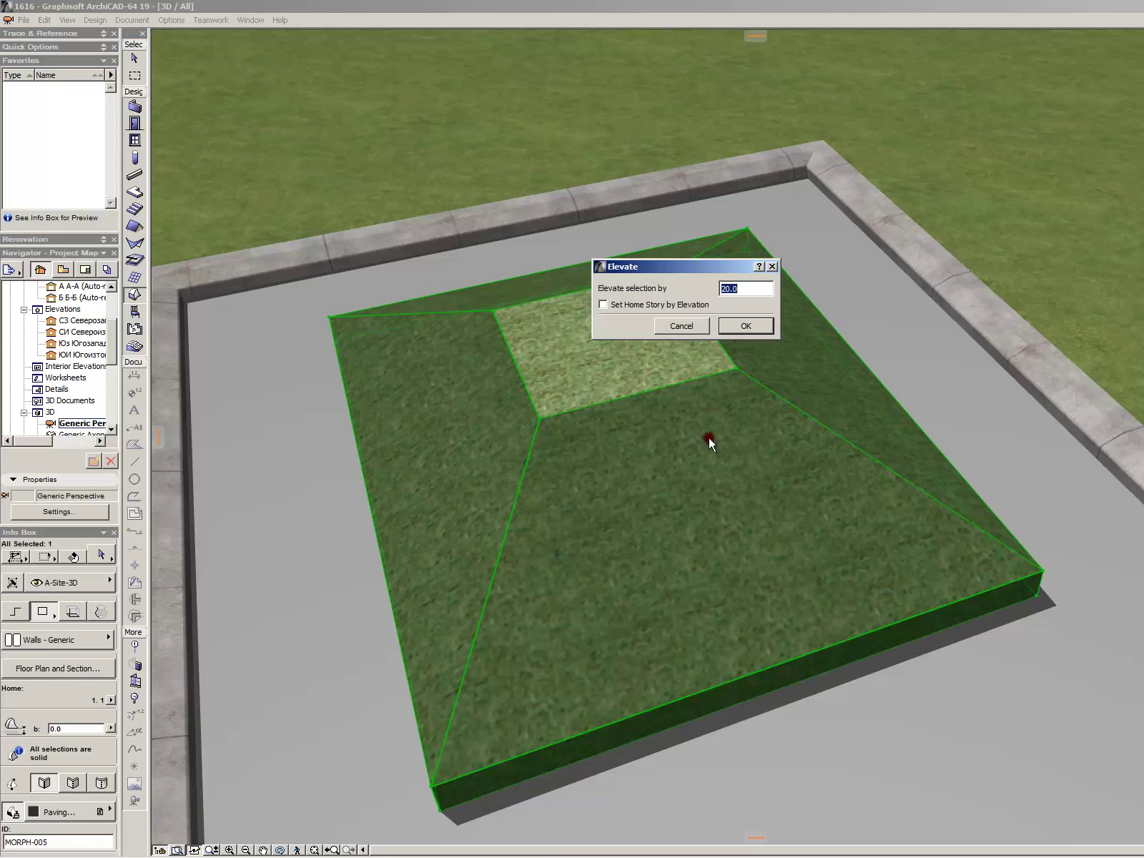
pyautogui.write('-10')
pyautogui.press('Return')
pyautogui.press('Escape')
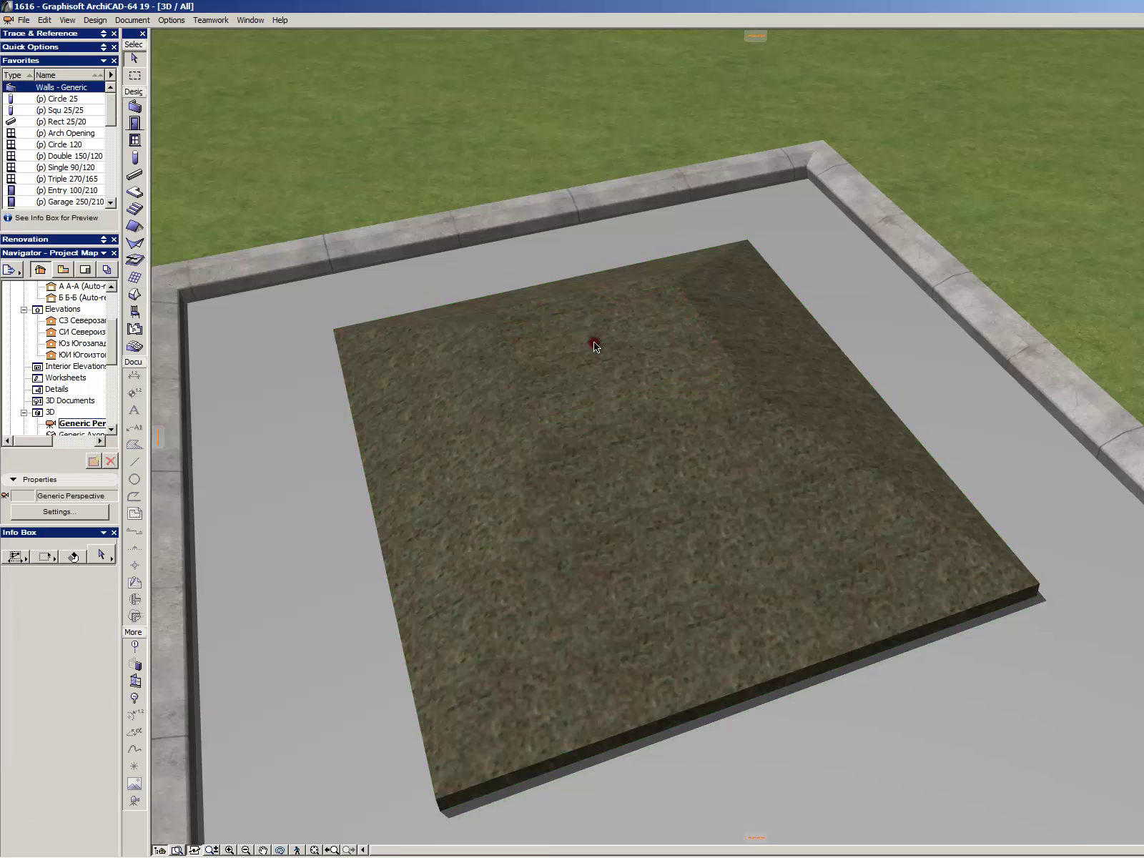
# - Push/pull the inner rectangle's face upward to make a solid block about 10 high and clear the selection
pyautogui.click(586, 375)
pyautogui.click(587, 373)
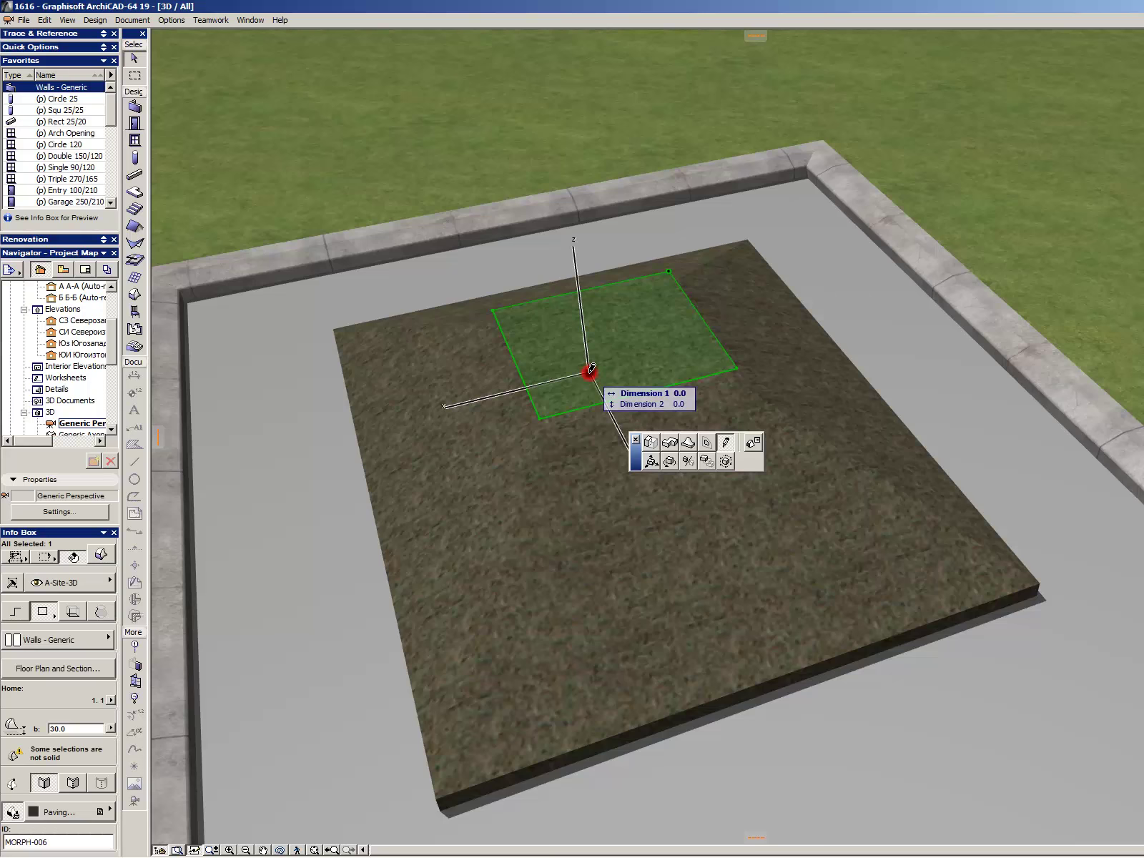
pyautogui.click(504, 776)
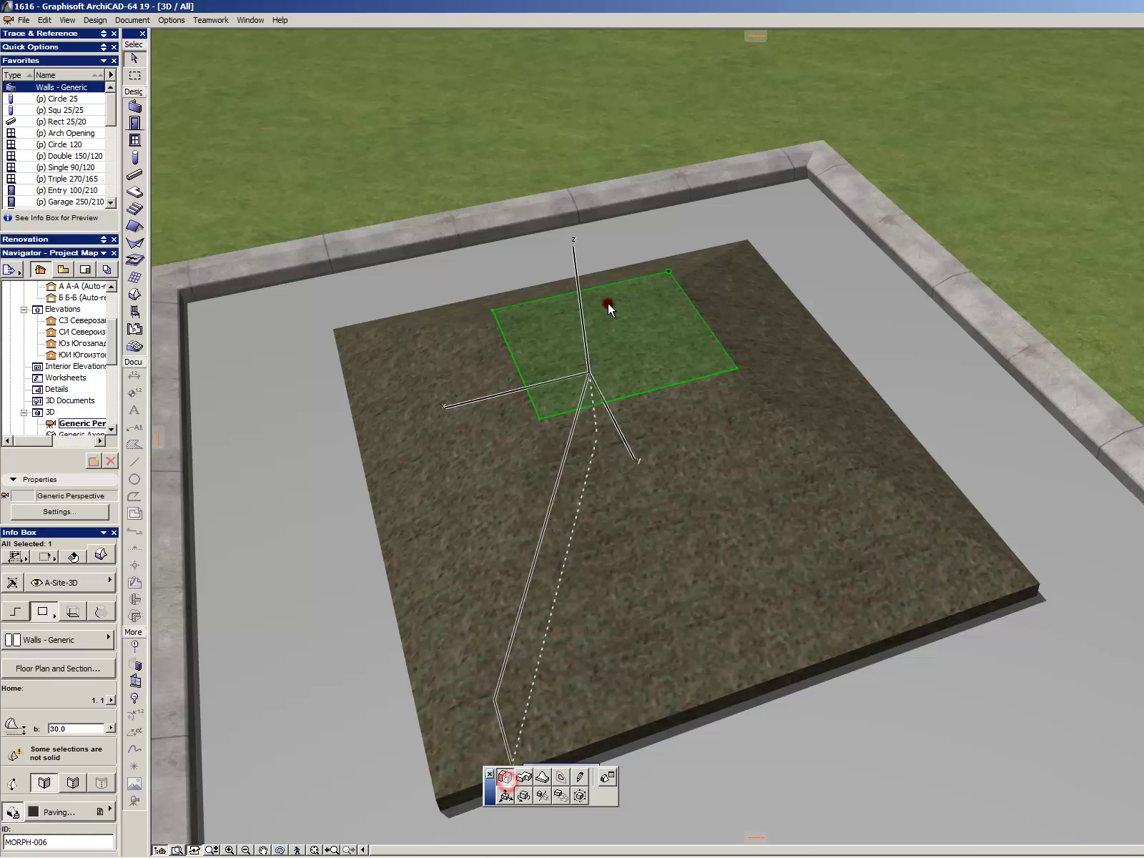
pyautogui.press('Escape')
pyautogui.press('Escape')
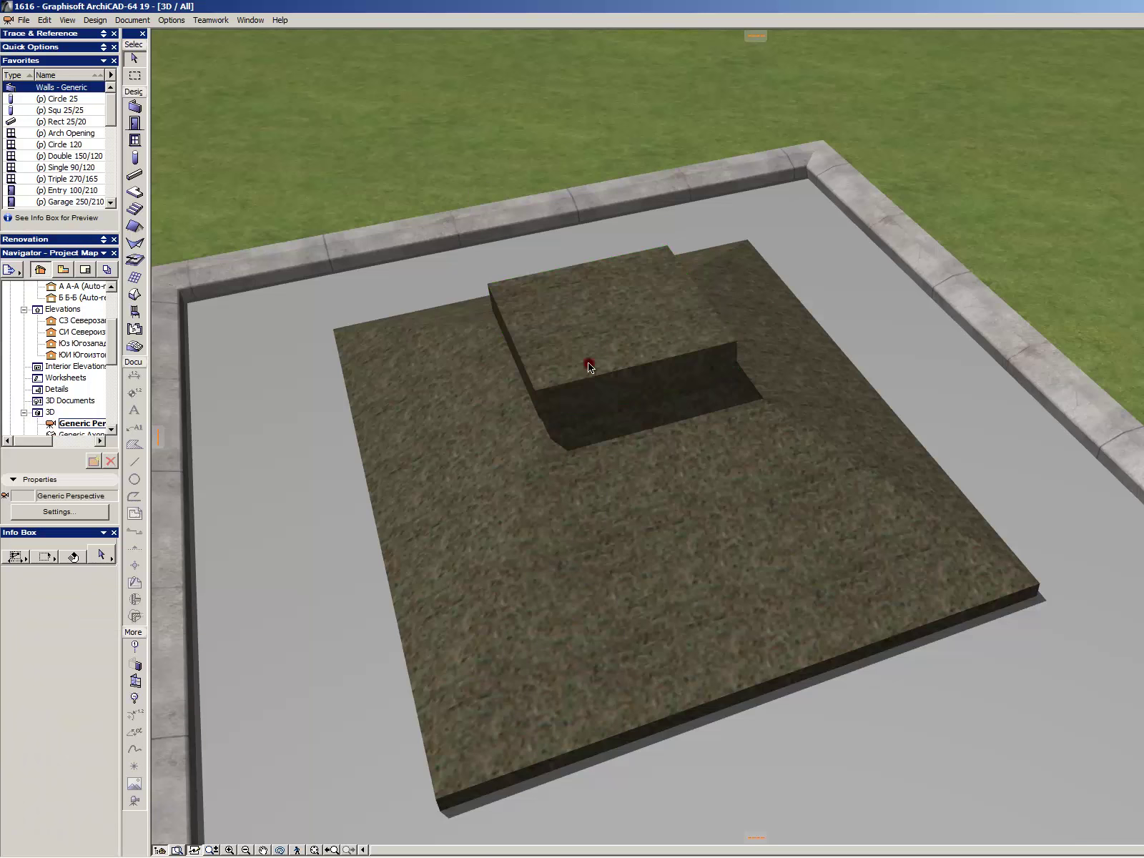
# - Elevate the sloped base morph by 5 and clear the selection
pyautogui.click(611, 463)
pyautogui.hotkey('ctrl', '9')
pyautogui.press('Return')
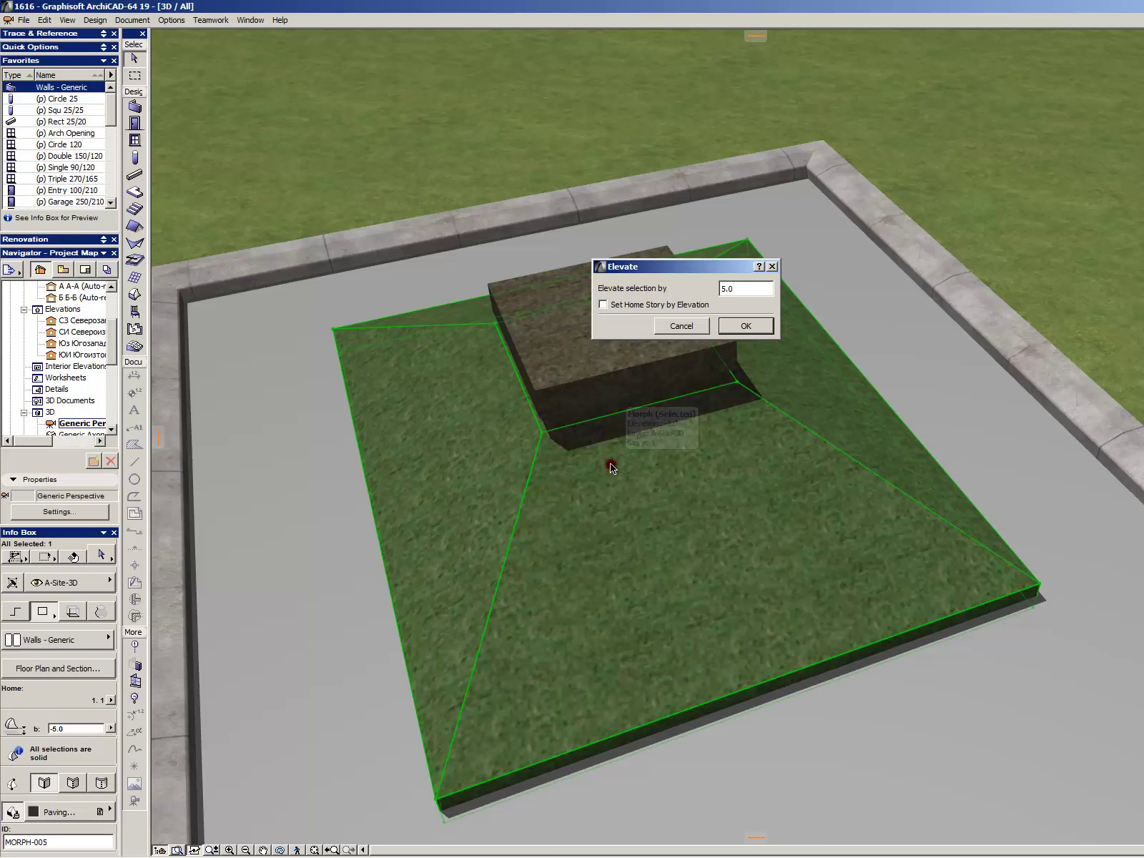
pyautogui.press('Escape')
# - Turn off the Paving surface override for the whole block on the sloped morph and clear the selection
pyautogui.click(618, 299)
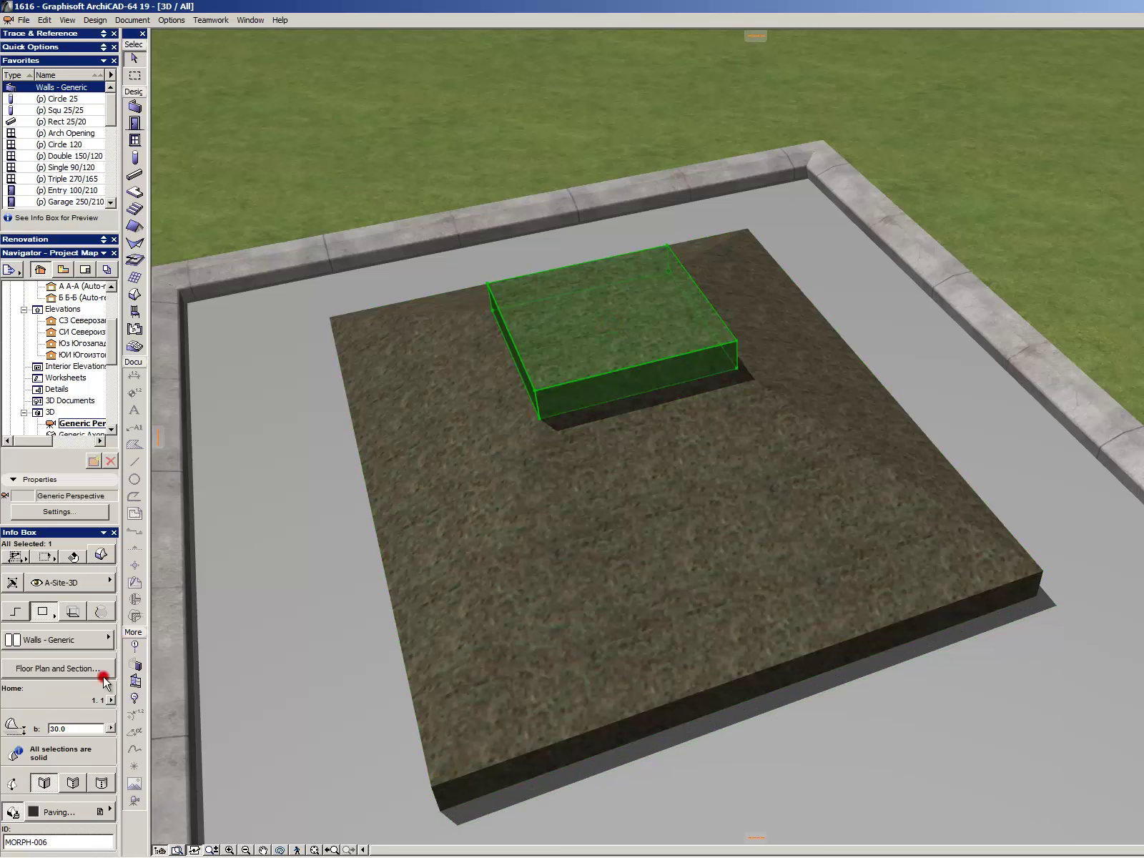
pyautogui.click(55, 815)
pyautogui.click(65, 665)
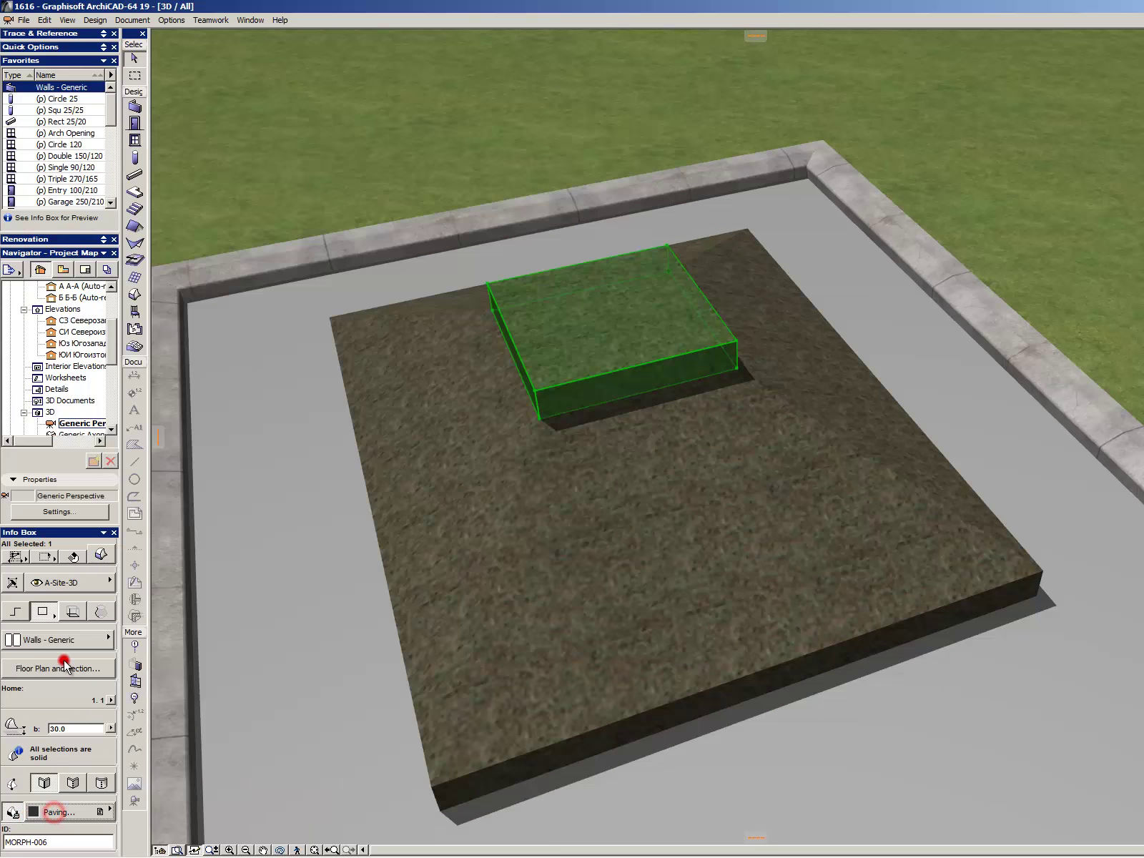
pyautogui.click(14, 811)
pyautogui.press('Escape')
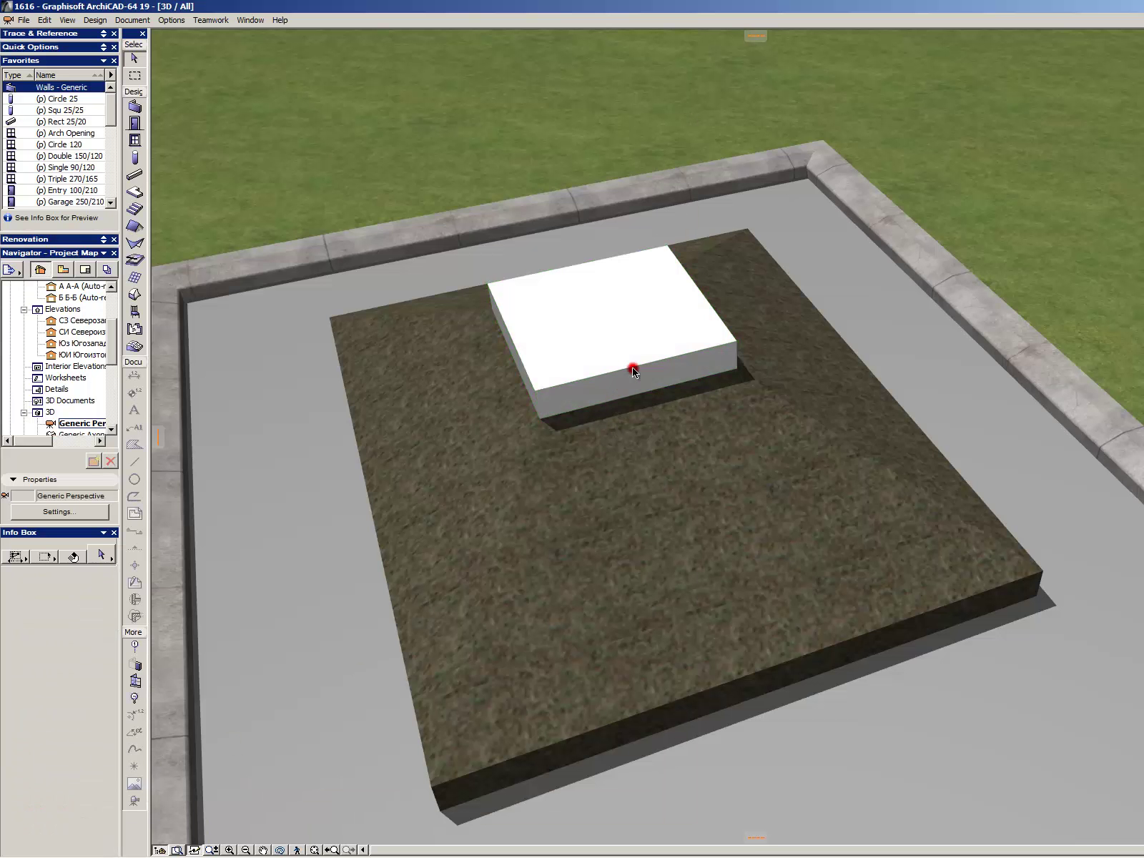
# - Check the white block up close in the 3D view and the morphs' layout on the floor plan
pyautogui.click(645, 342)
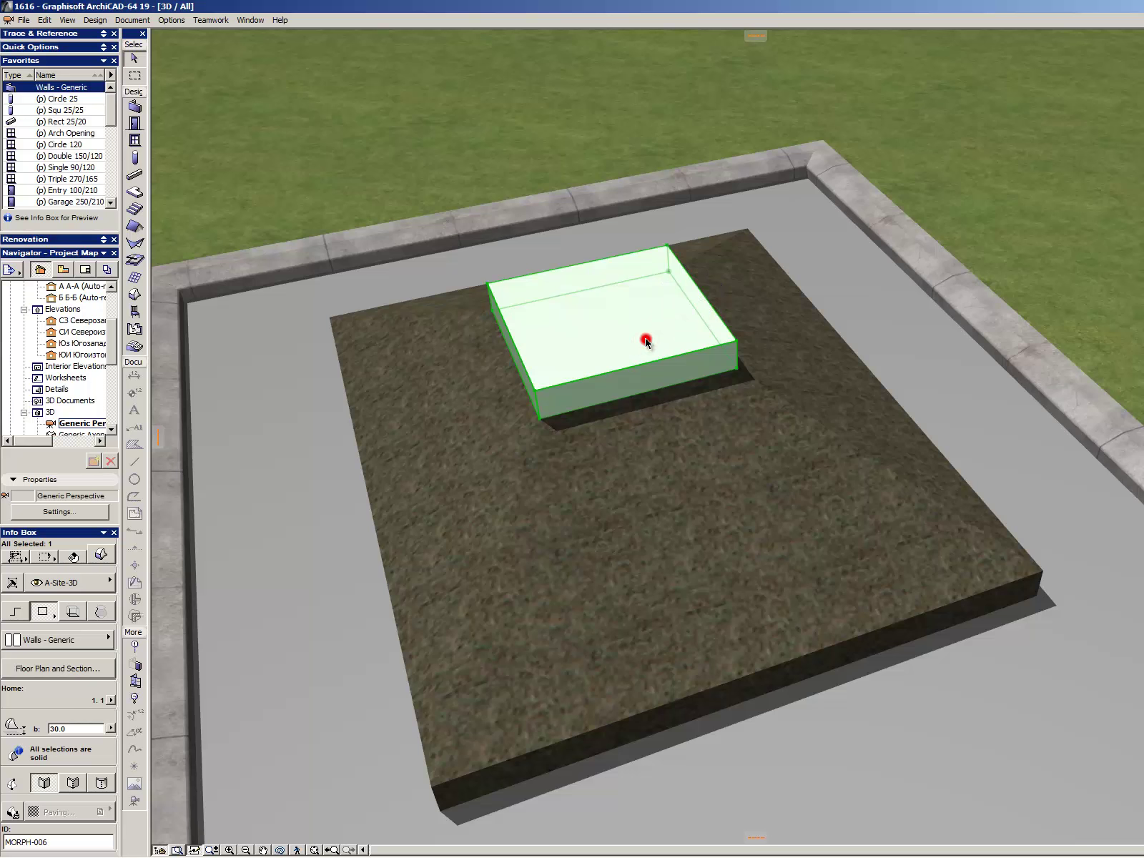
pyautogui.click(883, 255)
pyautogui.scroll(-4, 916, 380)
pyautogui.scroll(2, 804, 327)
pyautogui.scroll(2, 931, 371)
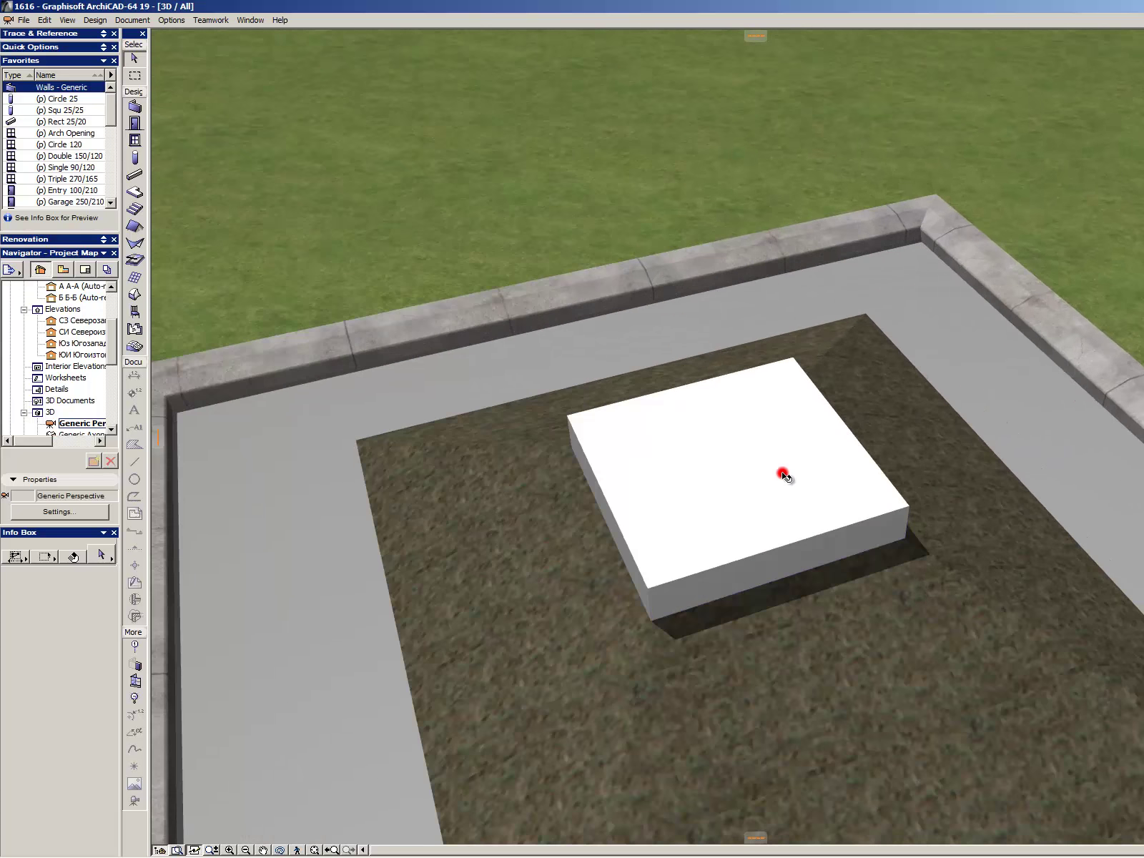
pyautogui.click(784, 471)
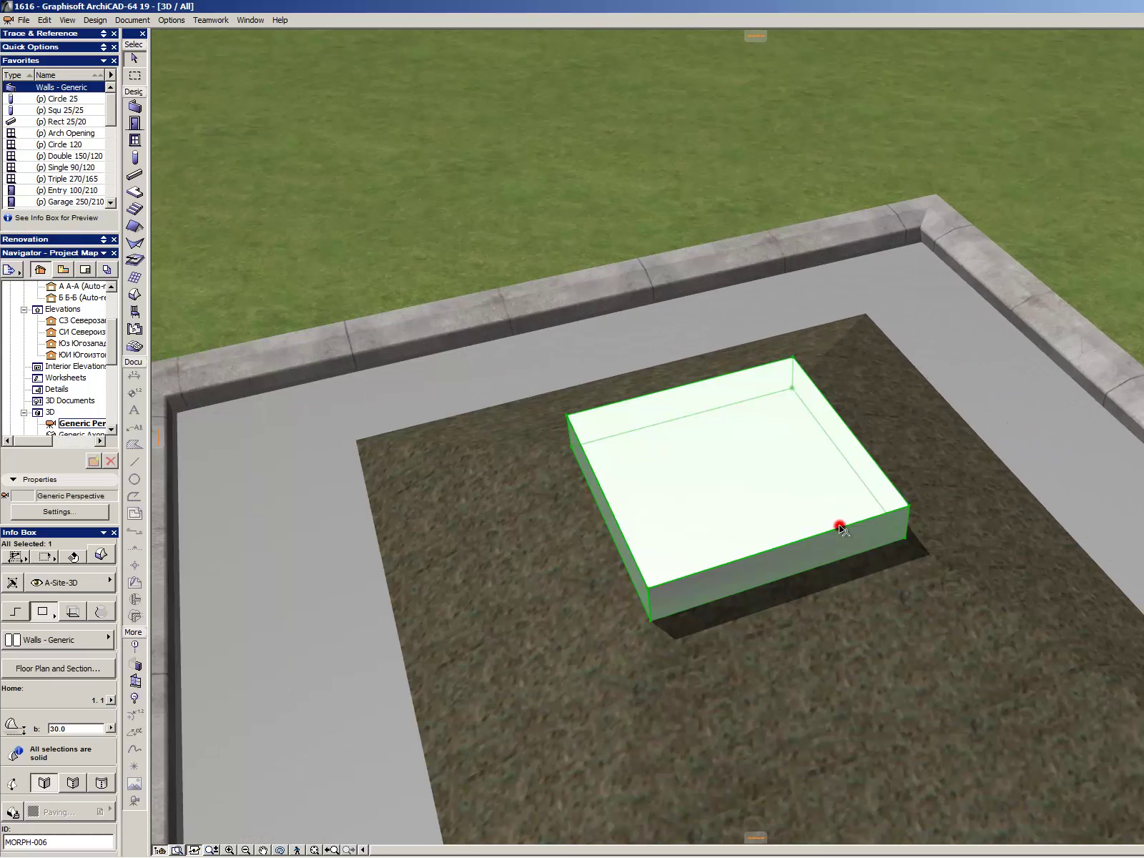
pyautogui.press('F2')
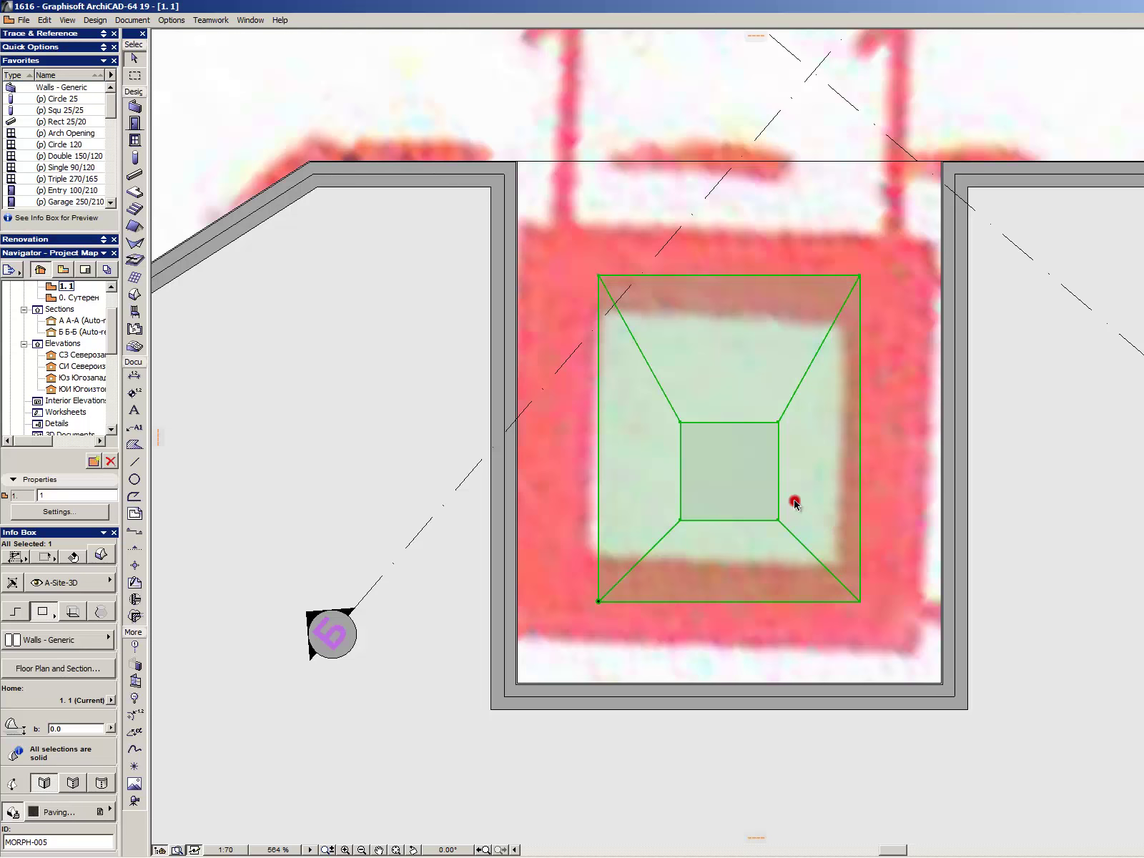
pyautogui.press('Escape')
# - Set the special snap points to edge halves and pick up the white block's settings with the Morph tool
pyautogui.hotkey('alt', ',')
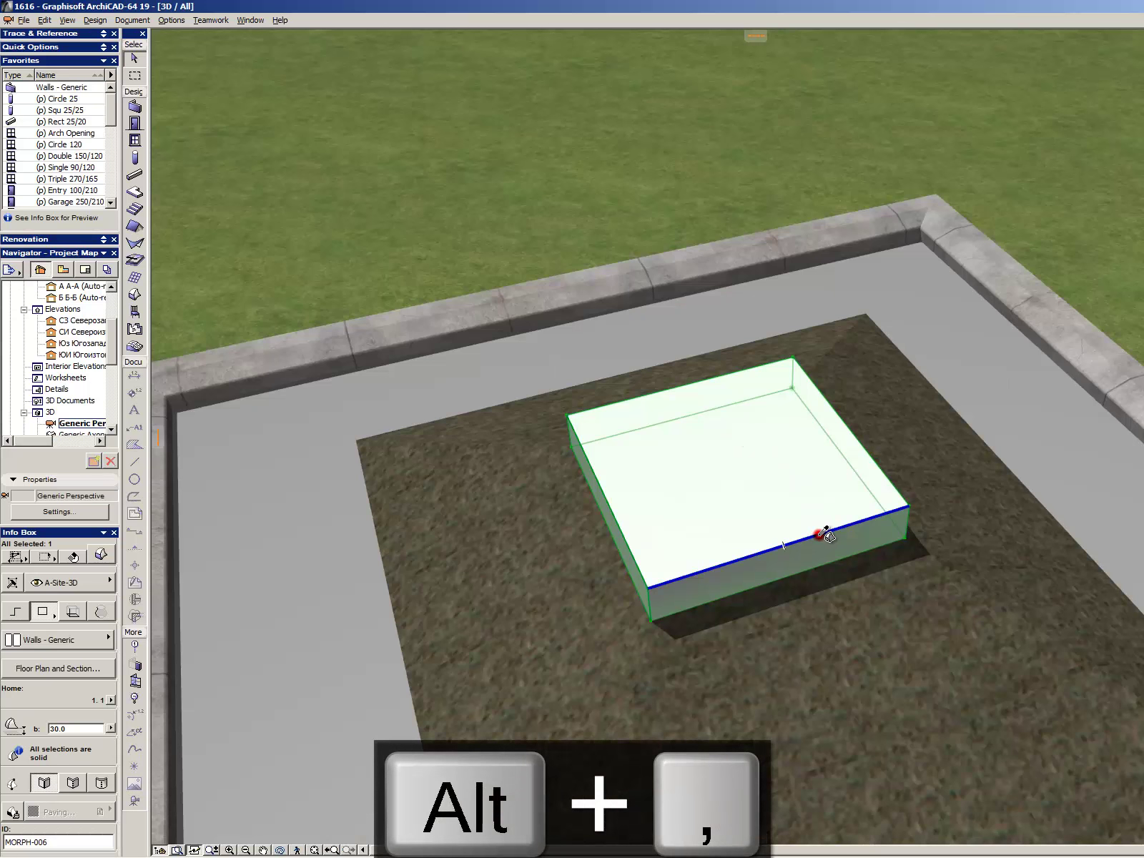
pyautogui.keyDown('alt'); pyautogui.click(819, 533); pyautogui.keyUp('alt')
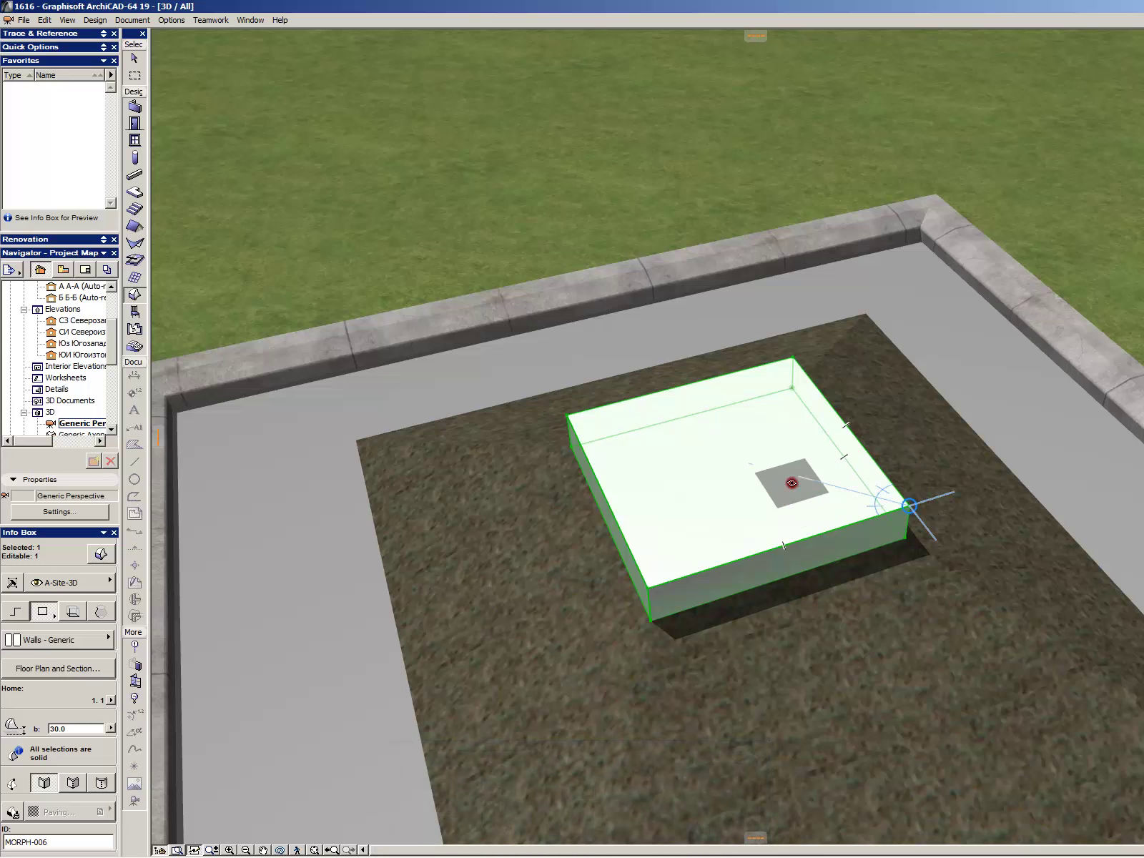
pyautogui.press('Escape')
pyautogui.keyDown('shift'); pyautogui.click(783, 508); pyautogui.keyUp('shift')
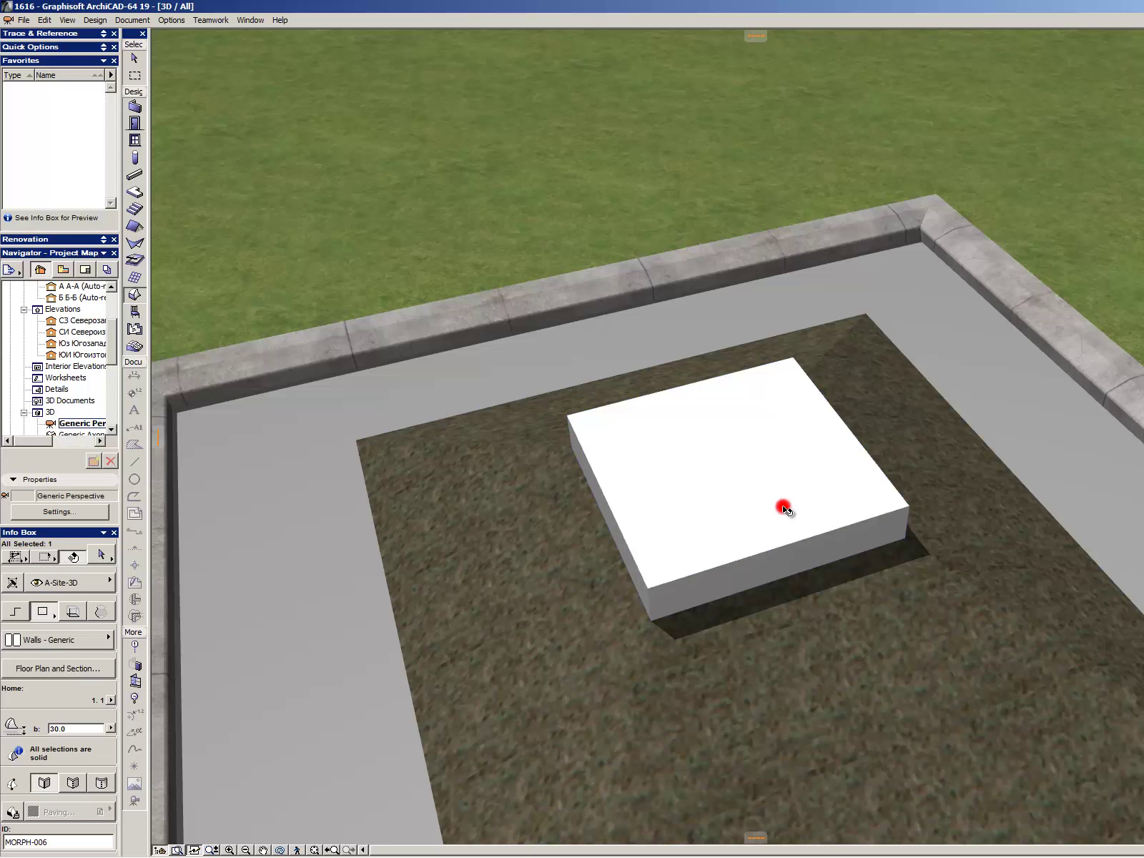
pyautogui.press('Escape')
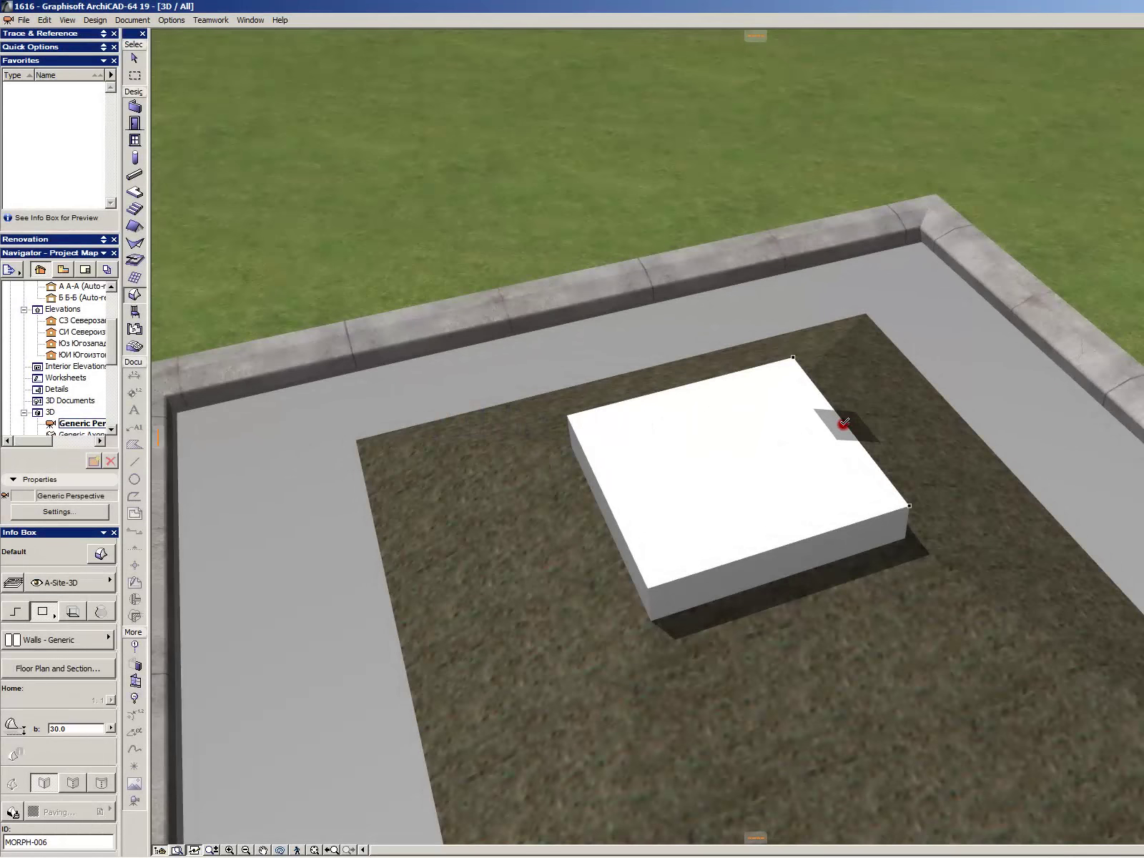
# - Draw a closed half-circle morph on the block's top, with its straight side starting at an edge midpoint and a centre-point arc closing it
pyautogui.click(845, 426)
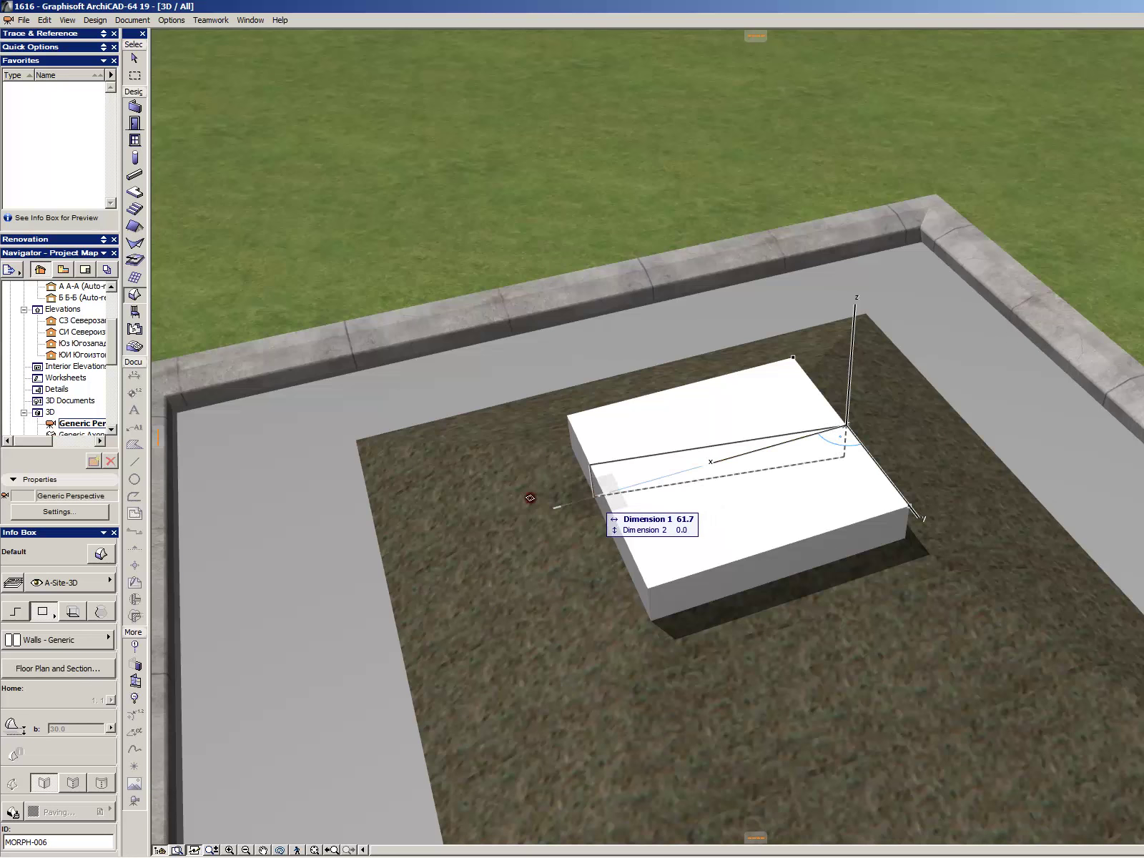
pyautogui.click(24, 622)
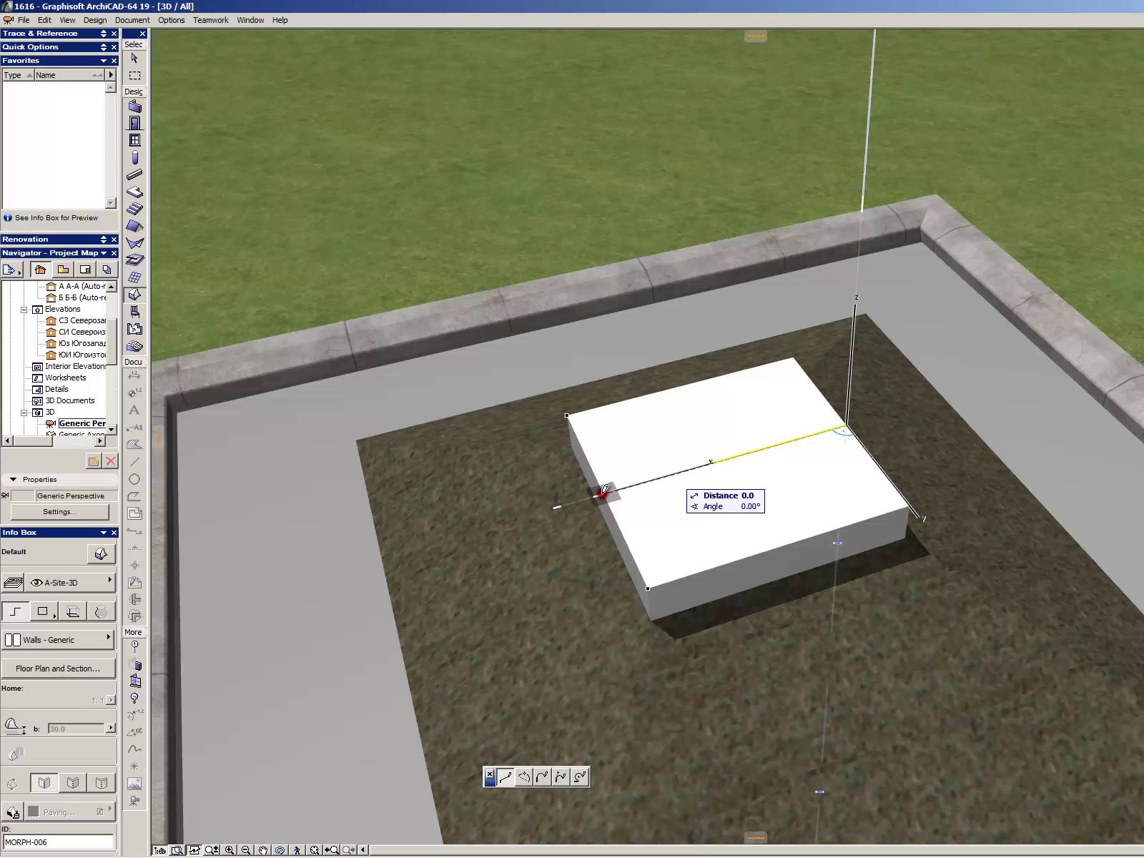
pyautogui.press('Return')
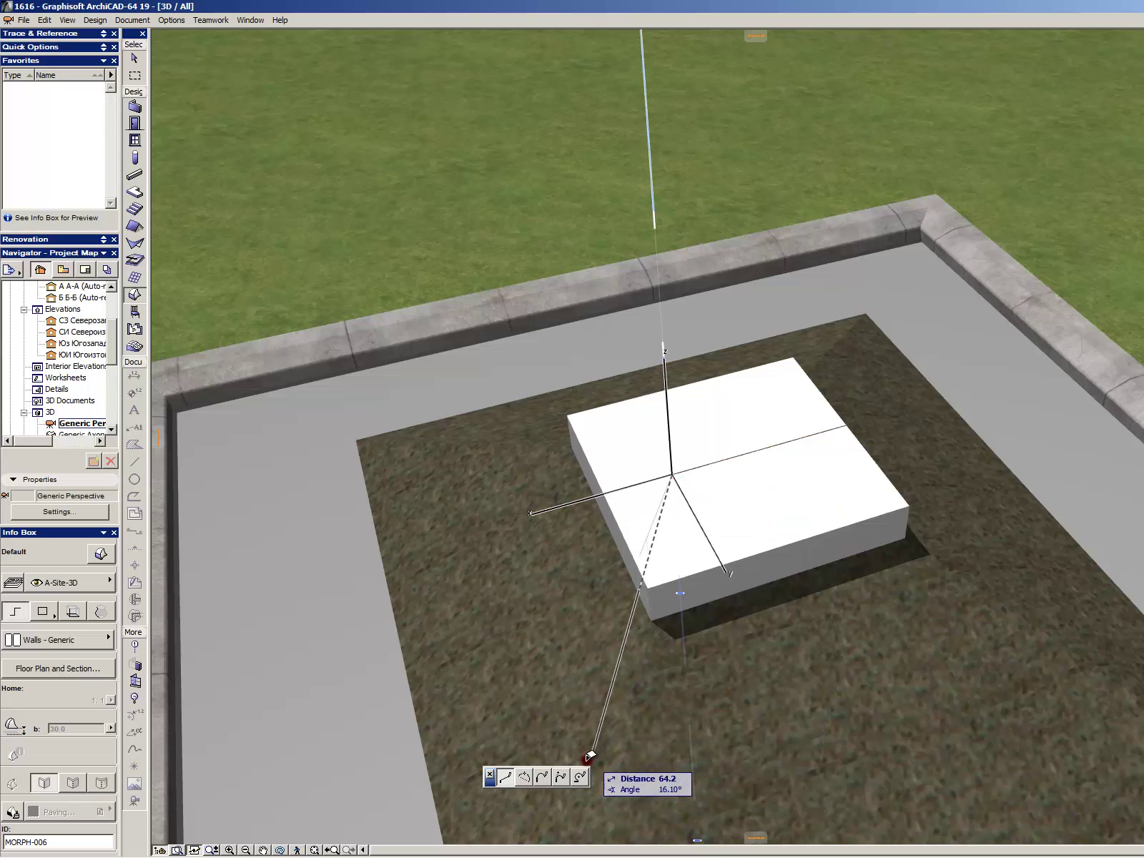
pyautogui.click(580, 776)
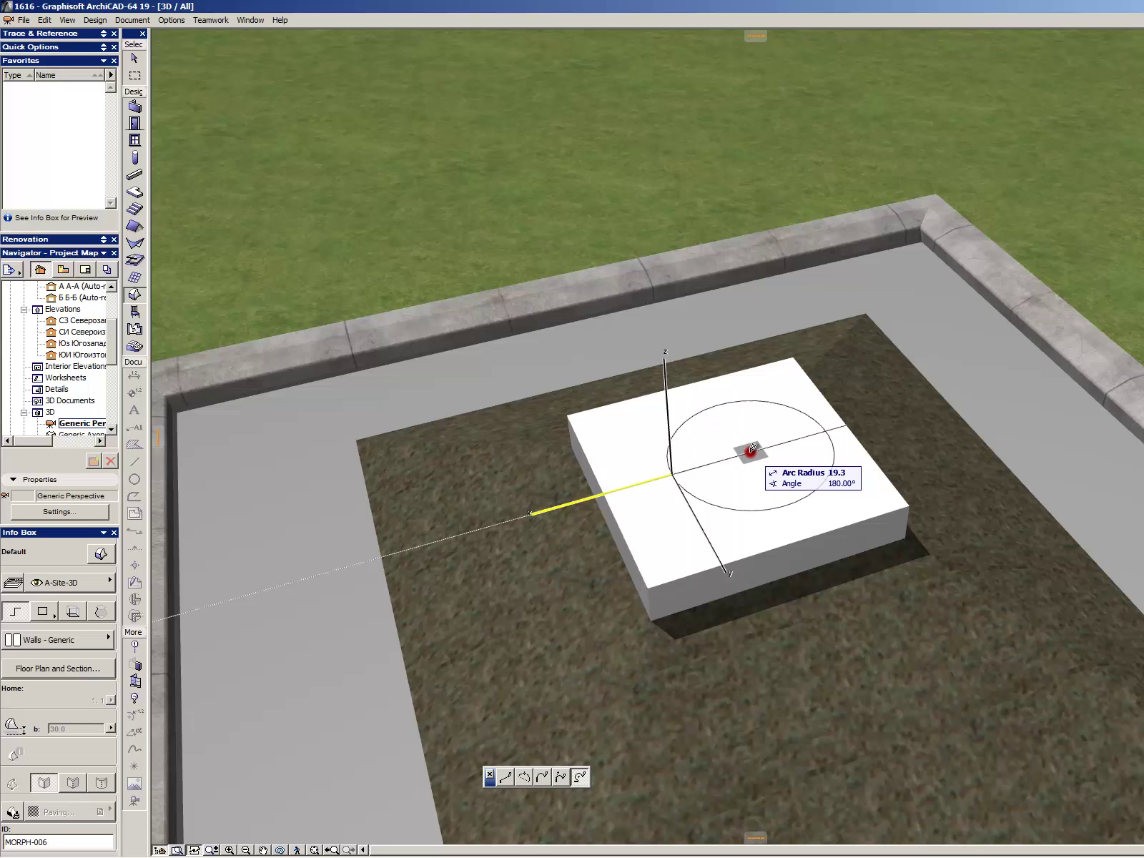
pyautogui.click(759, 449)
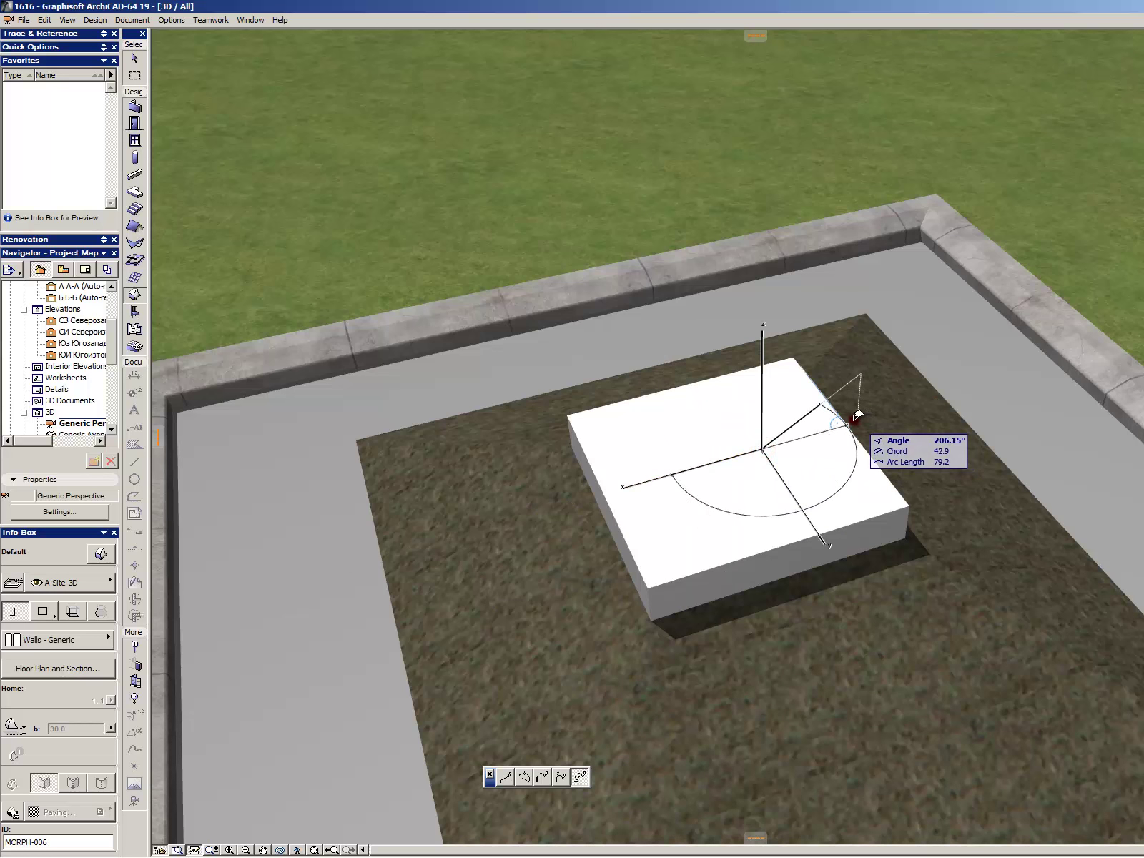
pyautogui.click(846, 422)
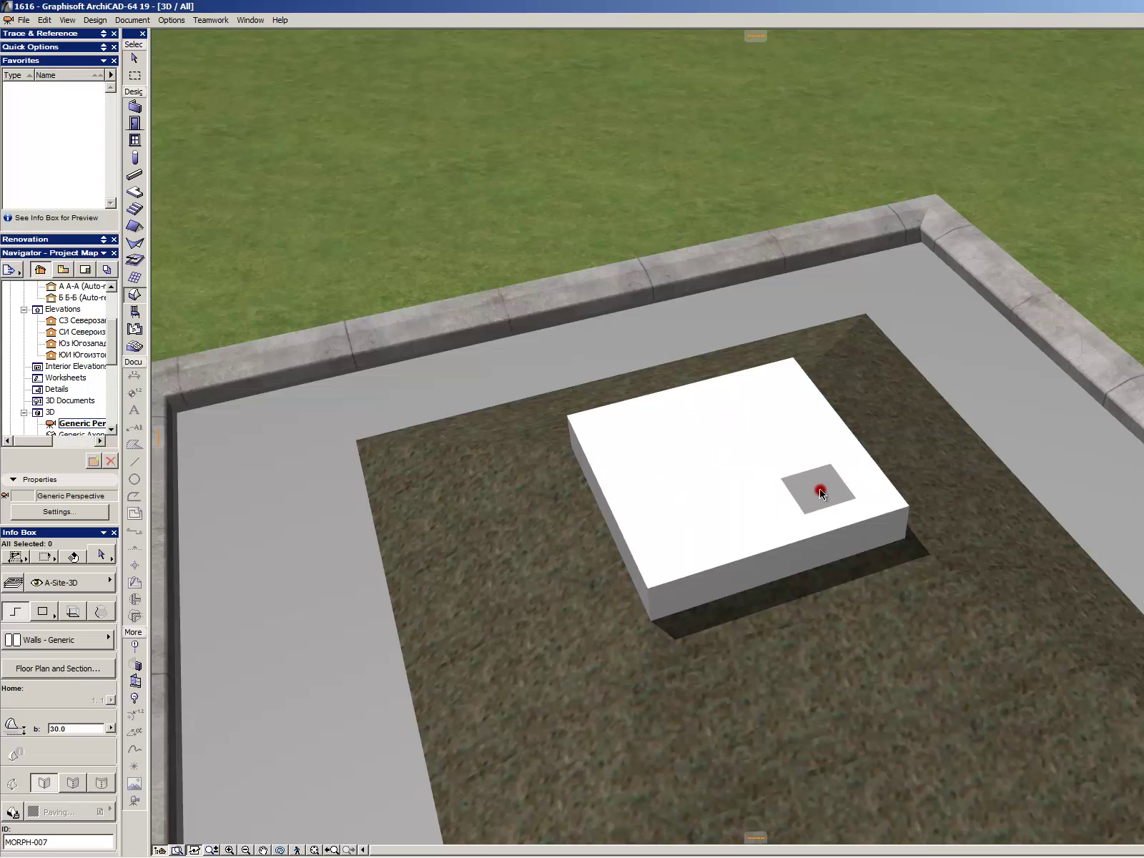
pyautogui.keyDown('shift'); pyautogui.click(824, 493); pyautogui.keyUp('shift')
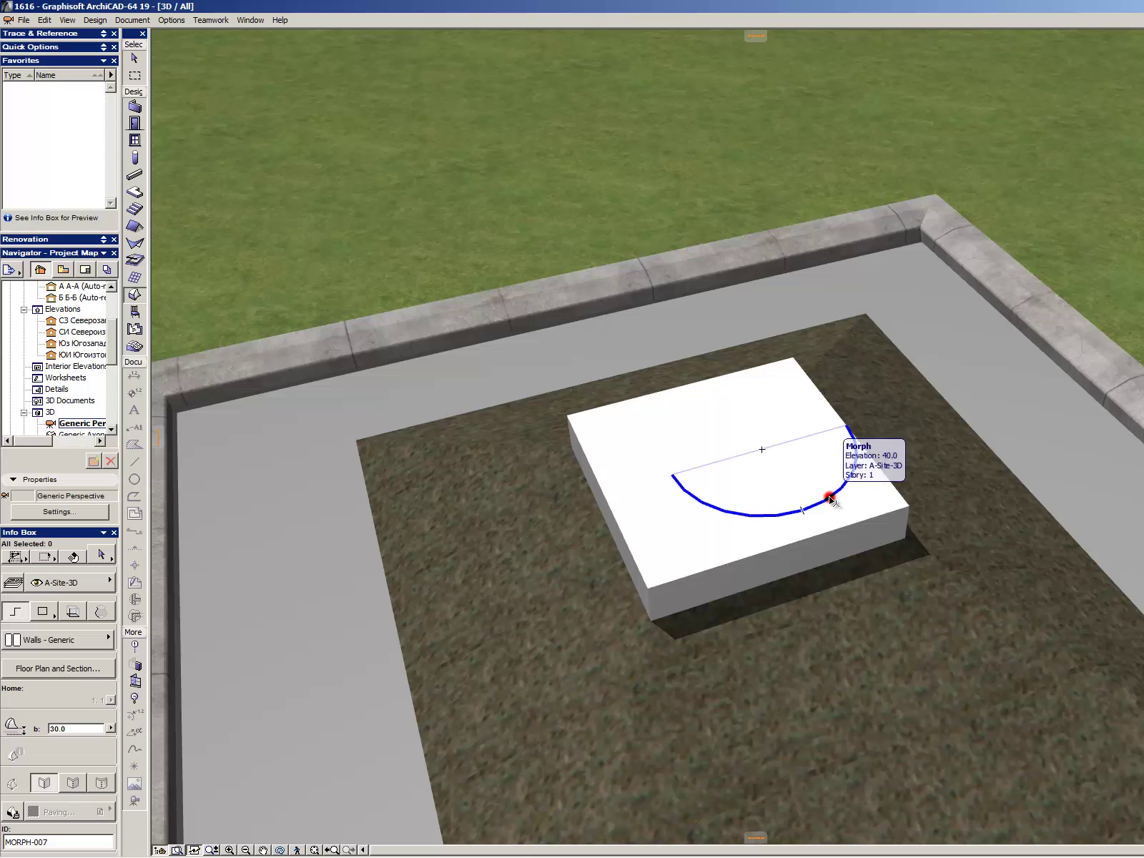
pyautogui.click(830, 498)
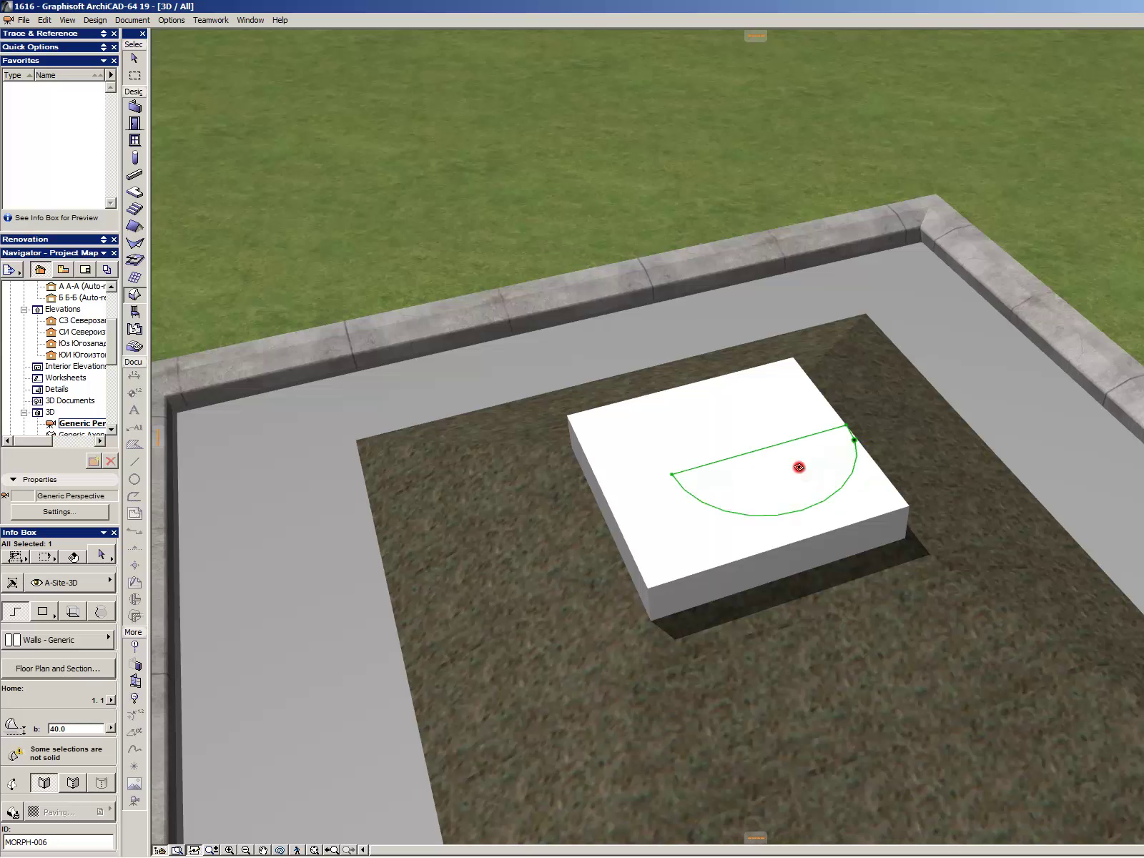
pyautogui.press('Delete')
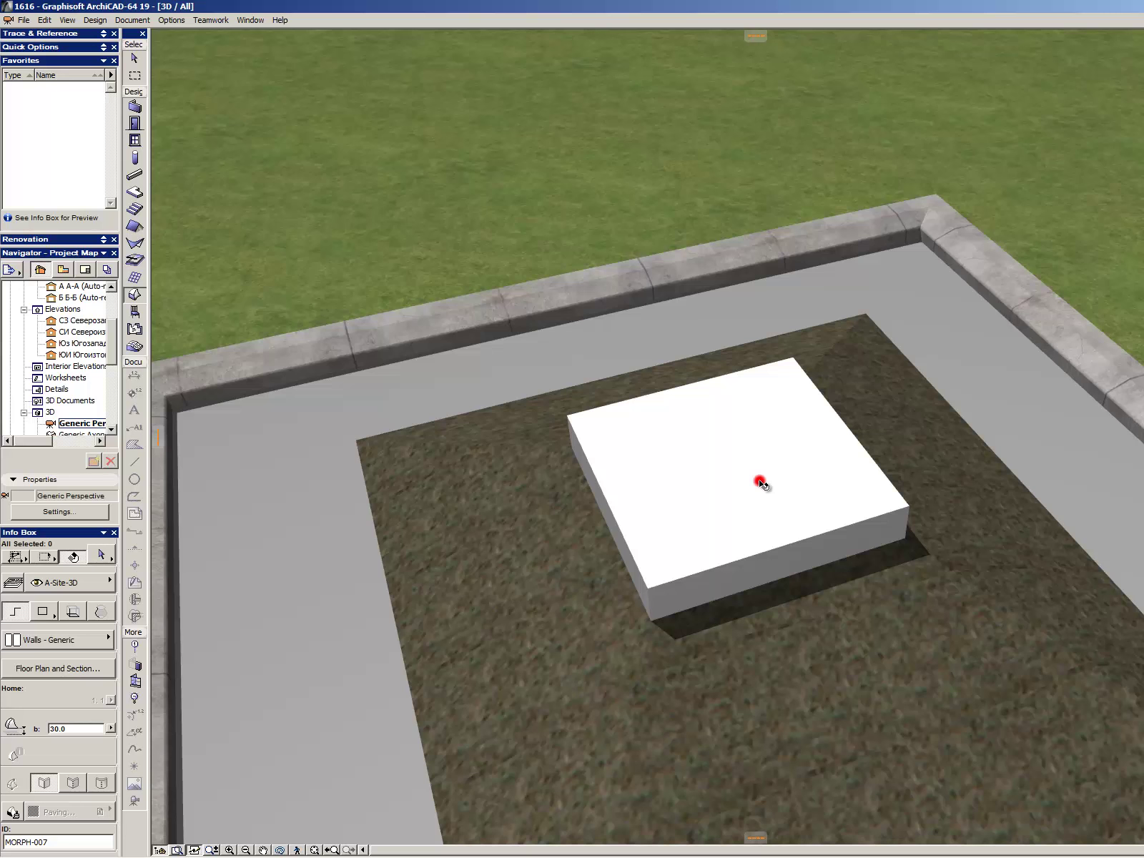
# - Elevate the white block by -5 and clear the selection
pyautogui.click(754, 548)
pyautogui.hotkey('ctrl', '9')
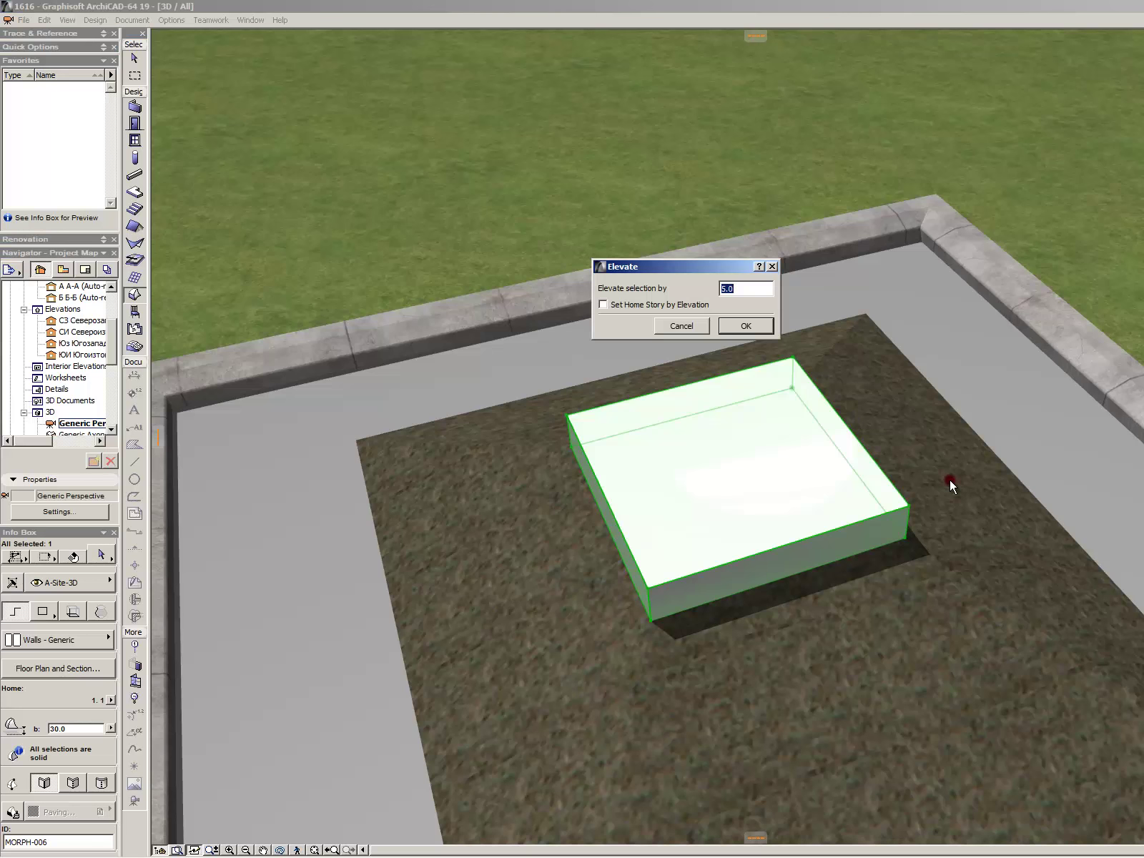
pyautogui.write('-5')
pyautogui.press('Return')
pyautogui.press('Escape')
pyautogui.press('space')
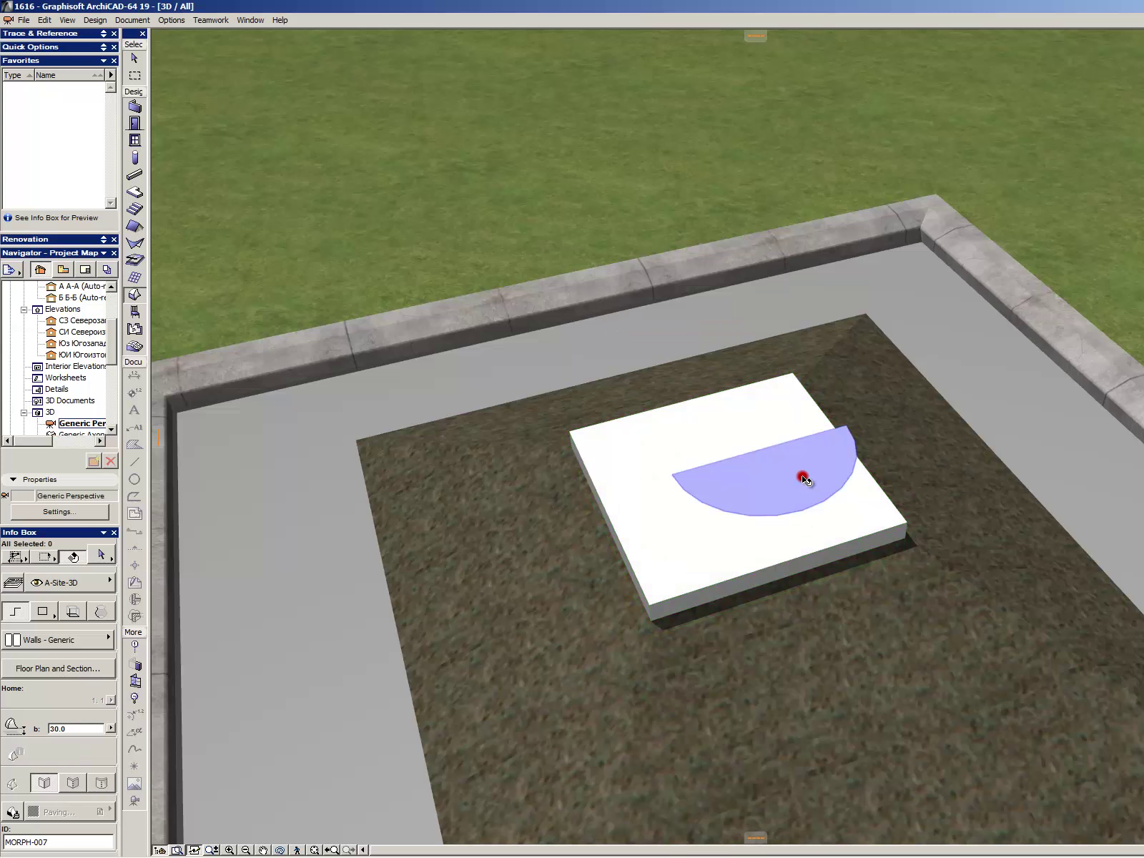
pyautogui.click(804, 476)
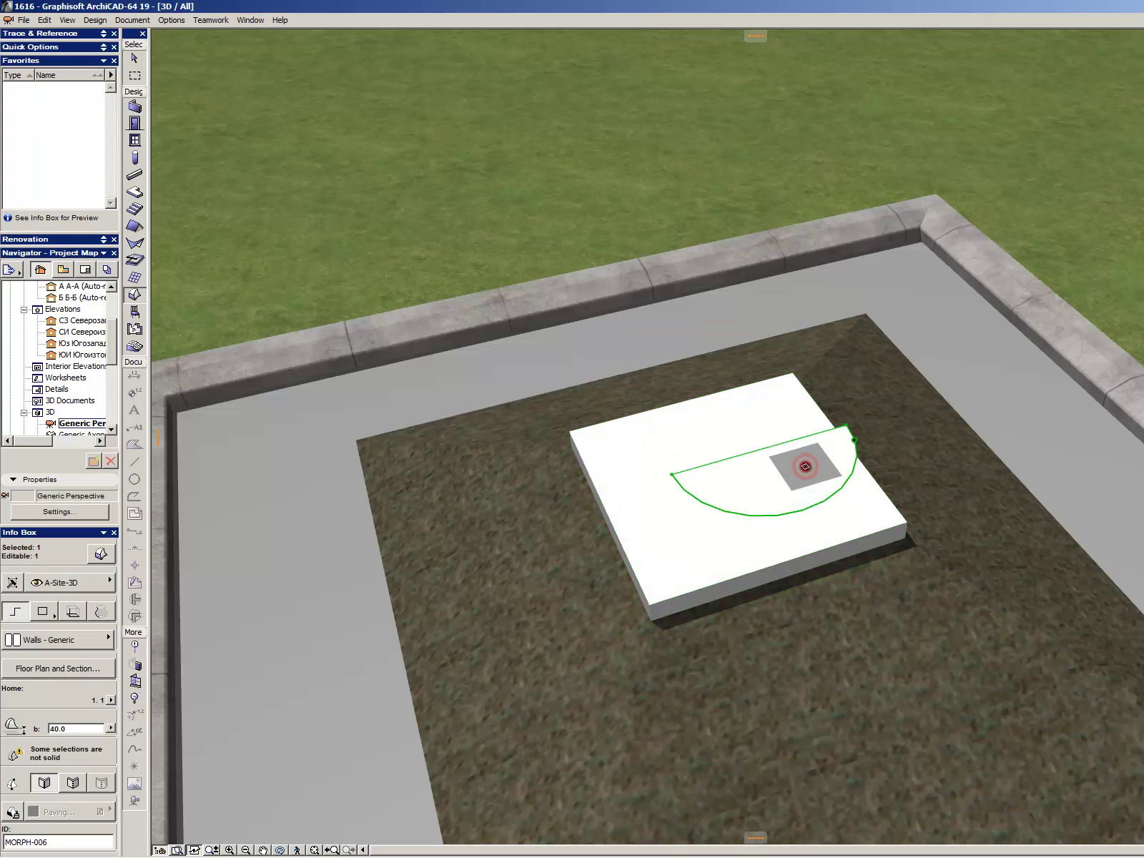
pyautogui.press('Escape')
pyautogui.click(805, 467)
pyautogui.hotkey('ctrl', 'z')
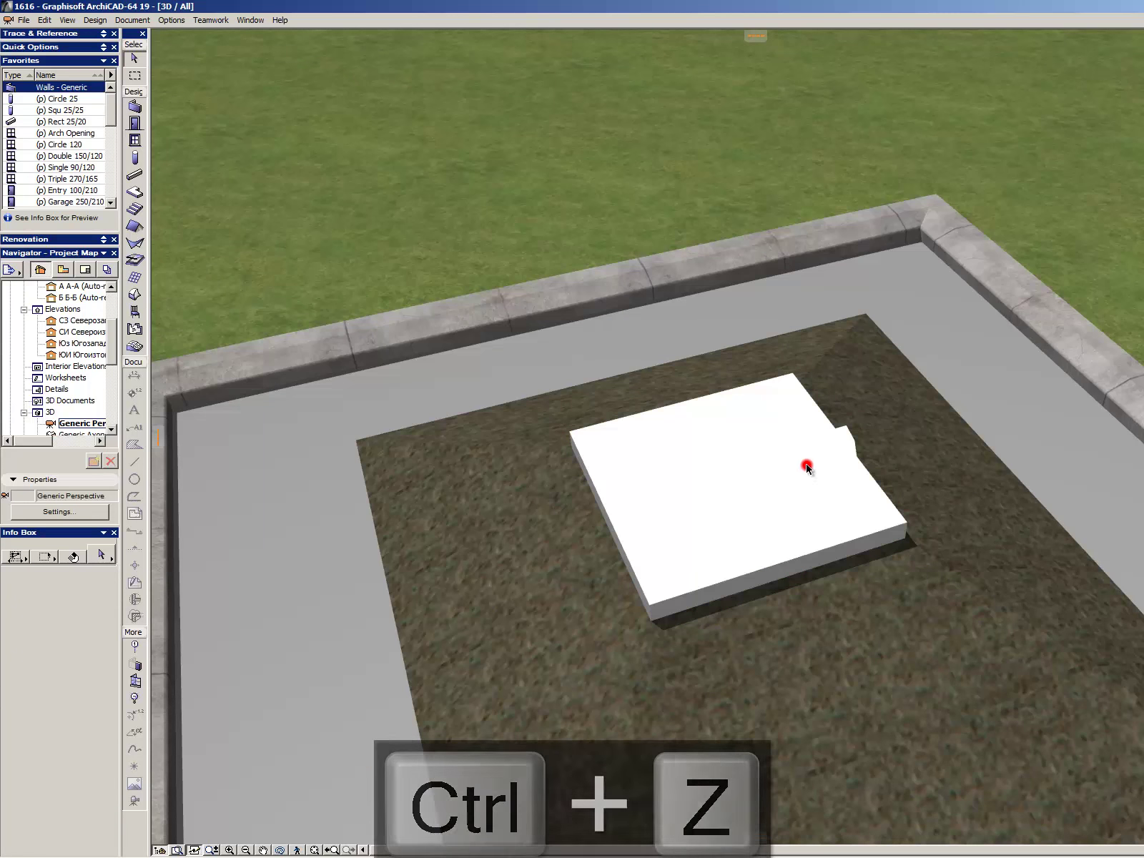
# - Push/pull the half-circle face straight up from the white block into a tall solid column, and clear the selection
pyautogui.click(825, 461)
pyautogui.click(825, 461)
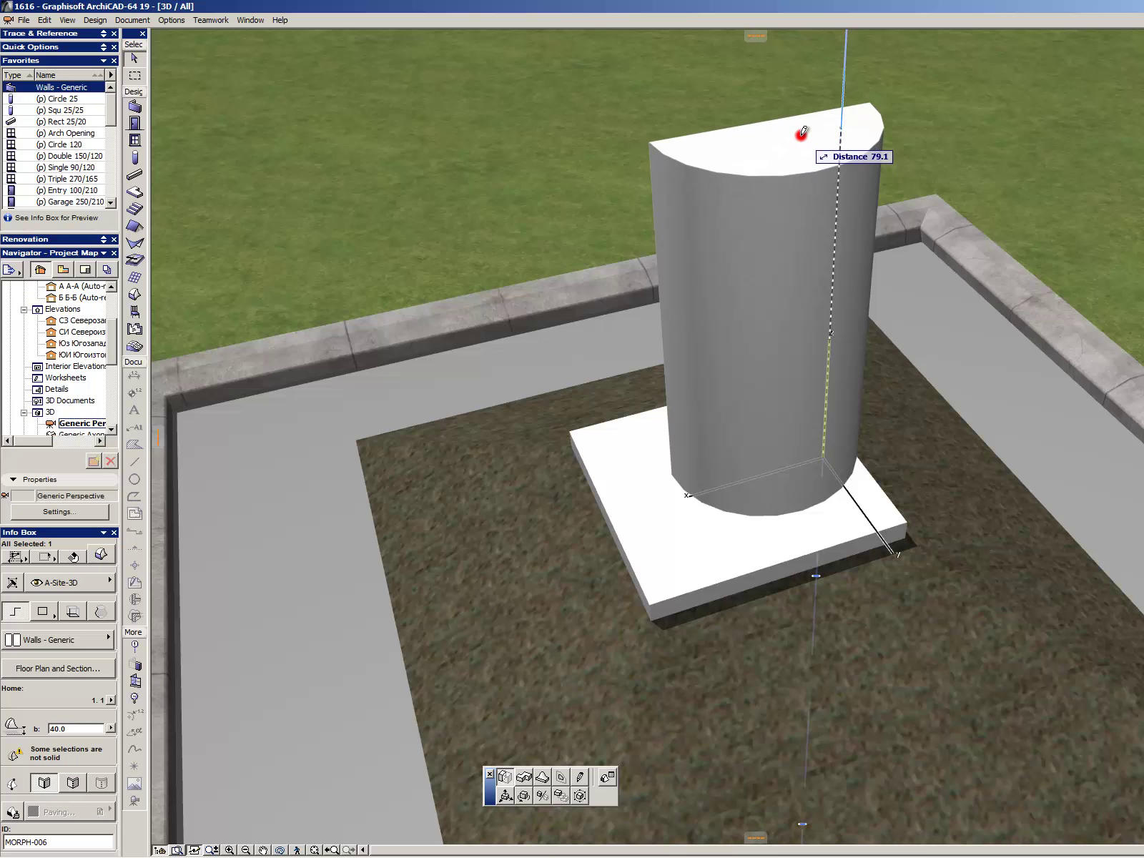
pyautogui.click(848, 36)
pyautogui.scroll(-5, 873, 259)
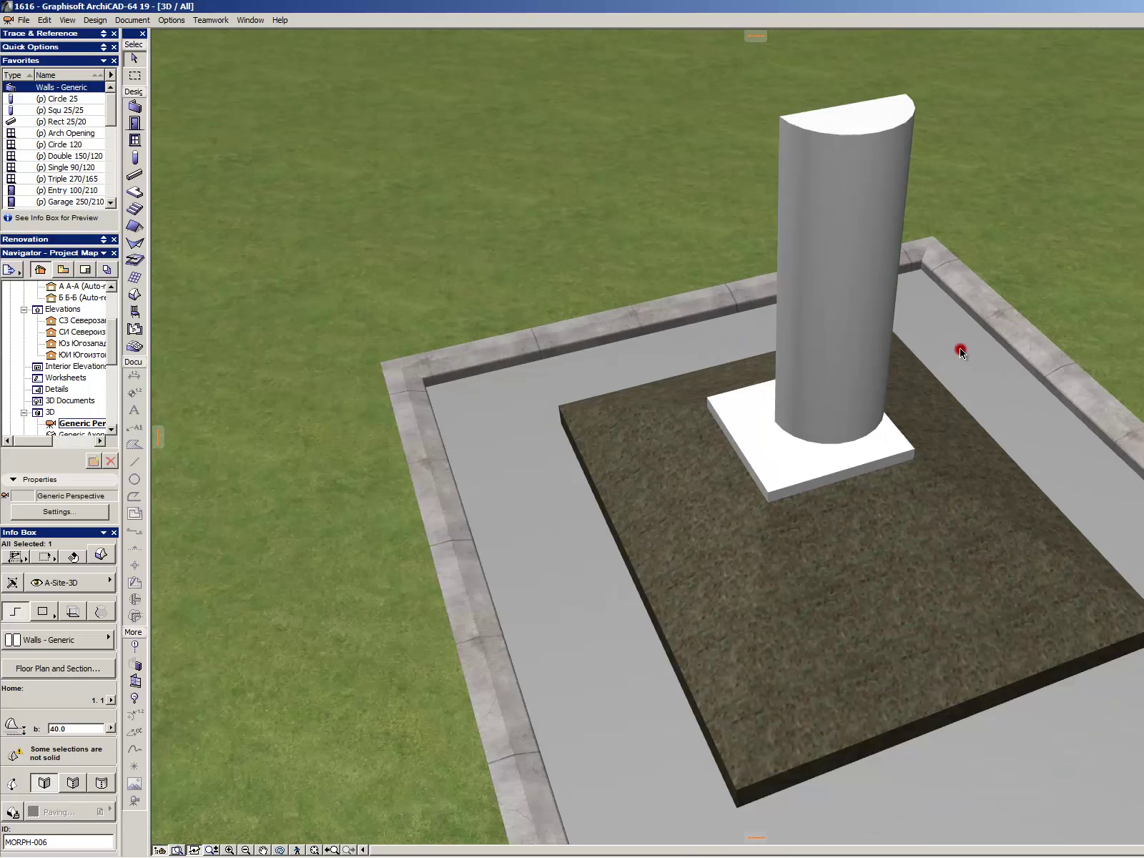
pyautogui.scroll(3, 872, 215)
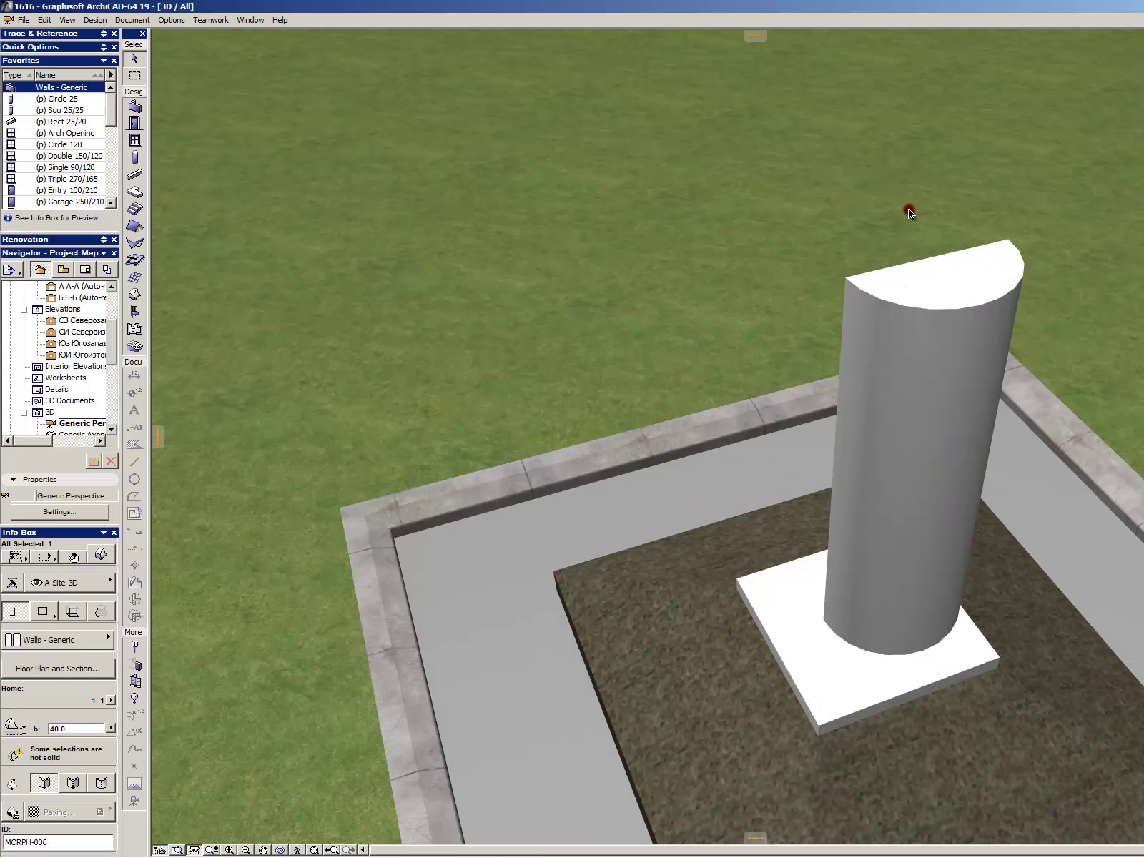
pyautogui.scroll(1, 870, 186)
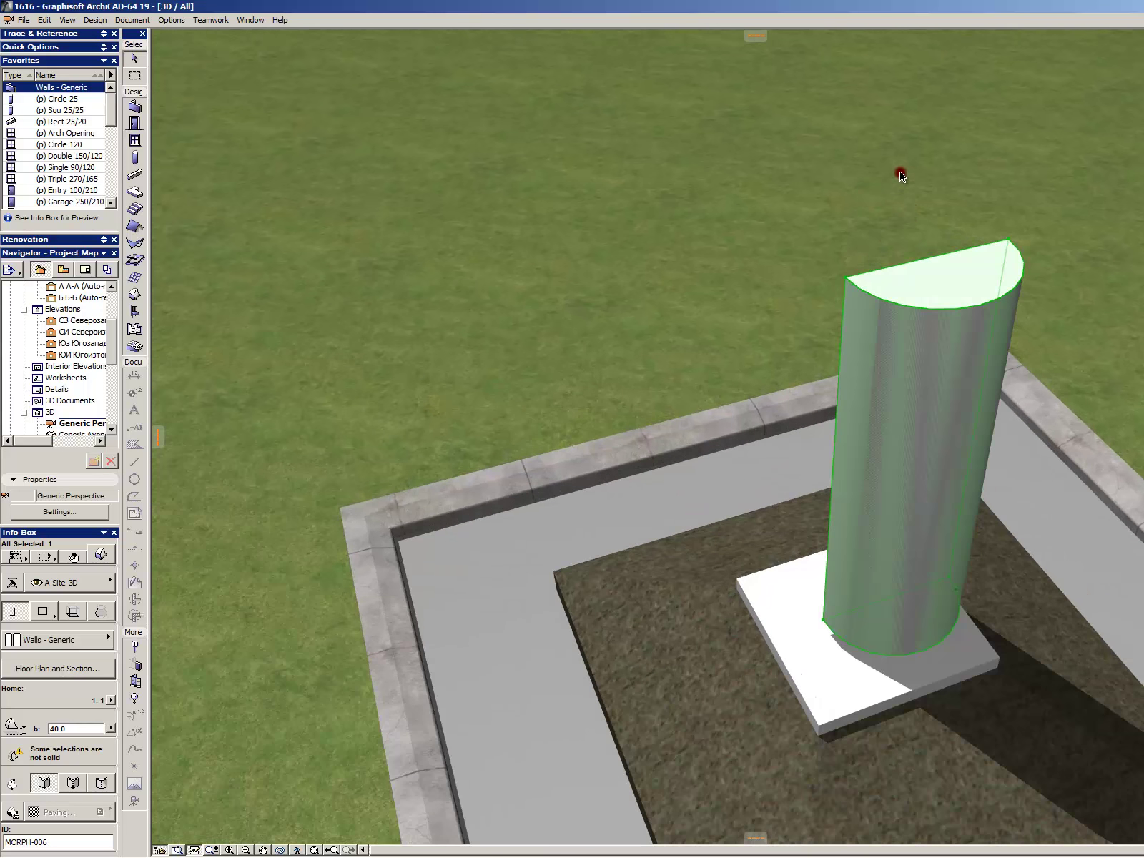
pyautogui.click(900, 173)
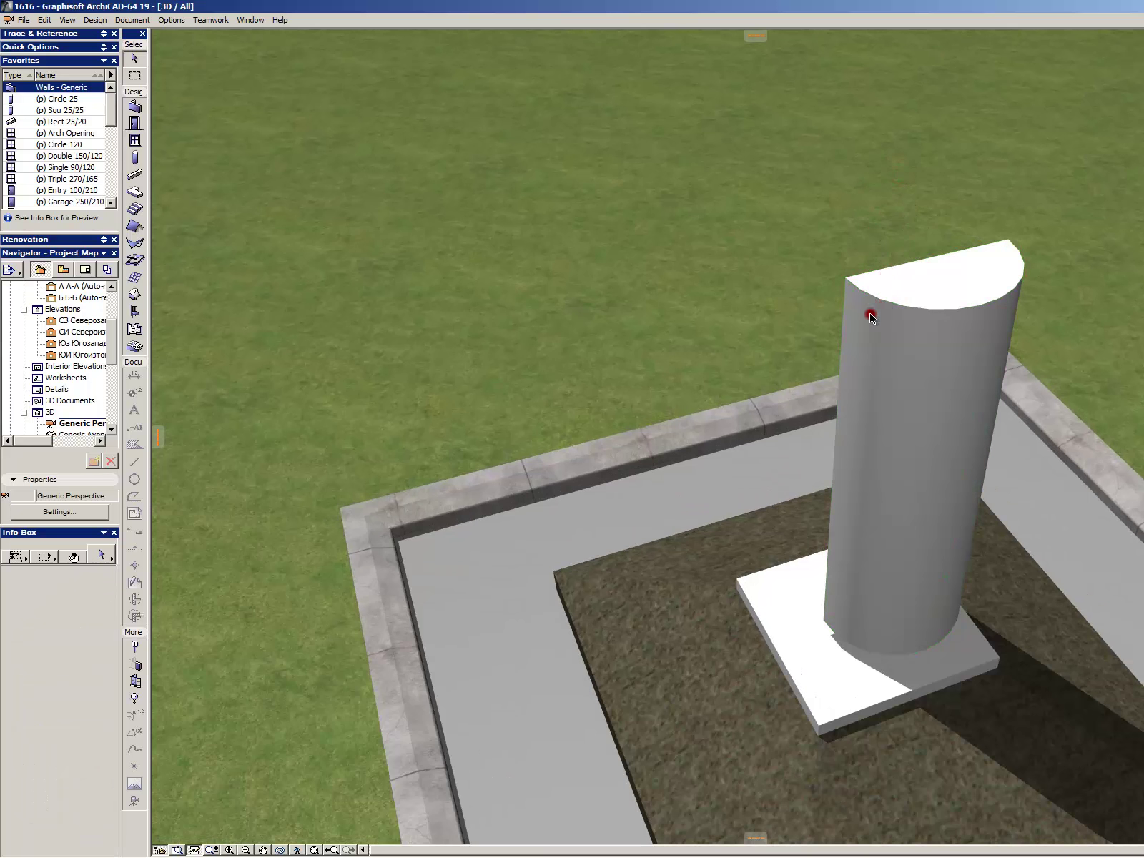
# - Show the floor plan close-up around the white block and select the half-circle morph
pyautogui.press('F2')
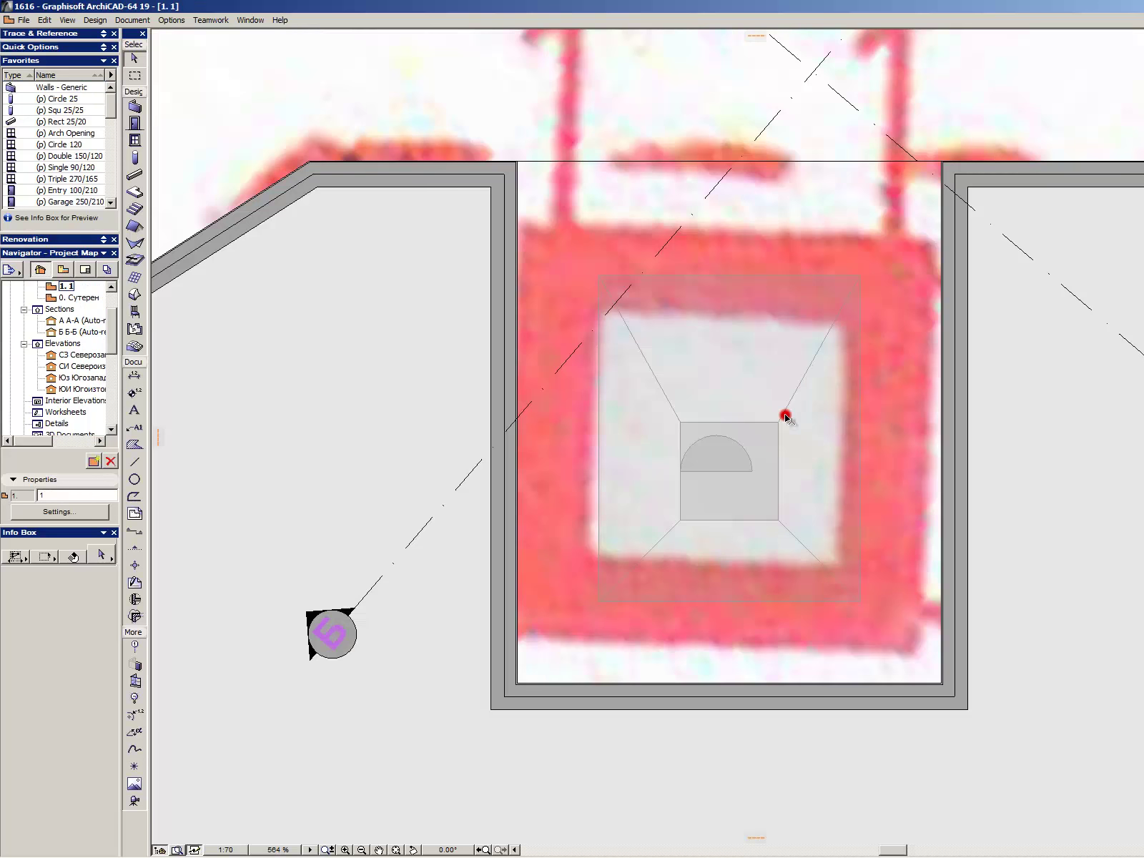
pyautogui.scroll(5, 720, 467)
pyautogui.click(697, 484)
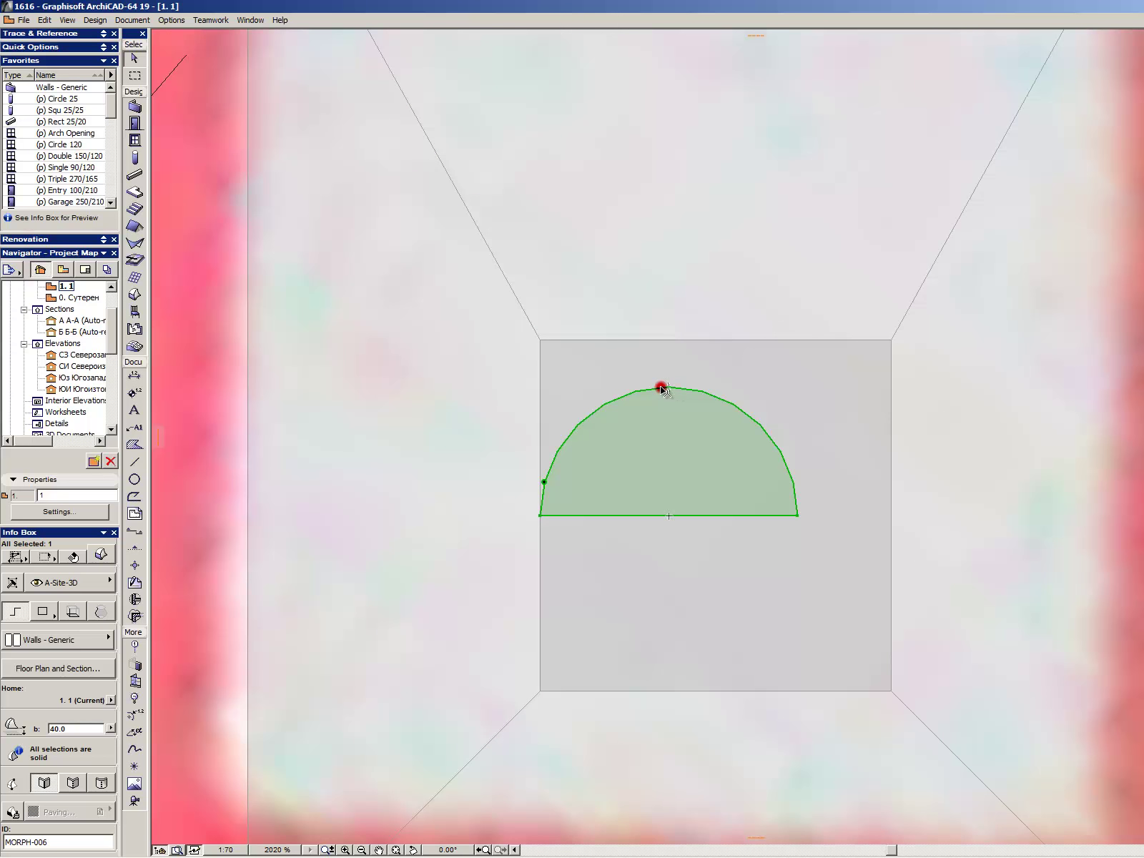
pyautogui.moveTo(666, 389); pyautogui.dragTo(666, 342)
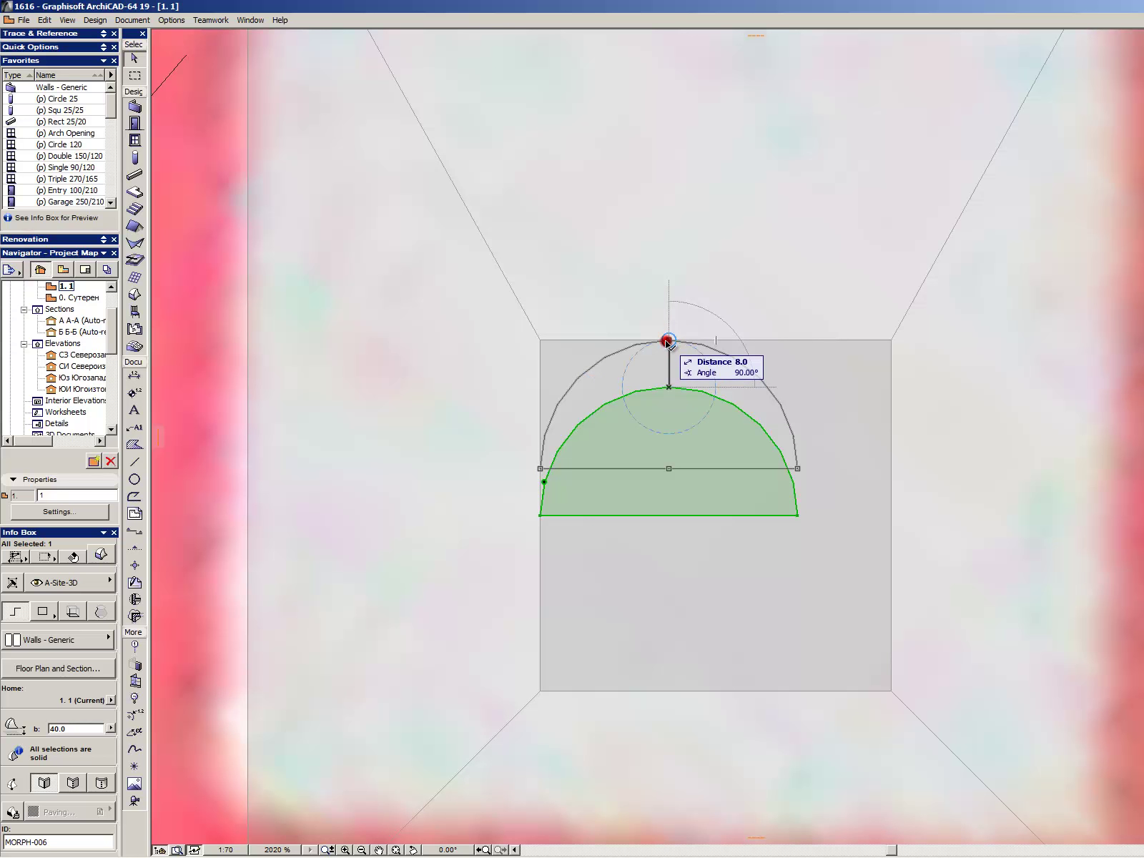
pyautogui.write('8-')
pyautogui.press('Return')
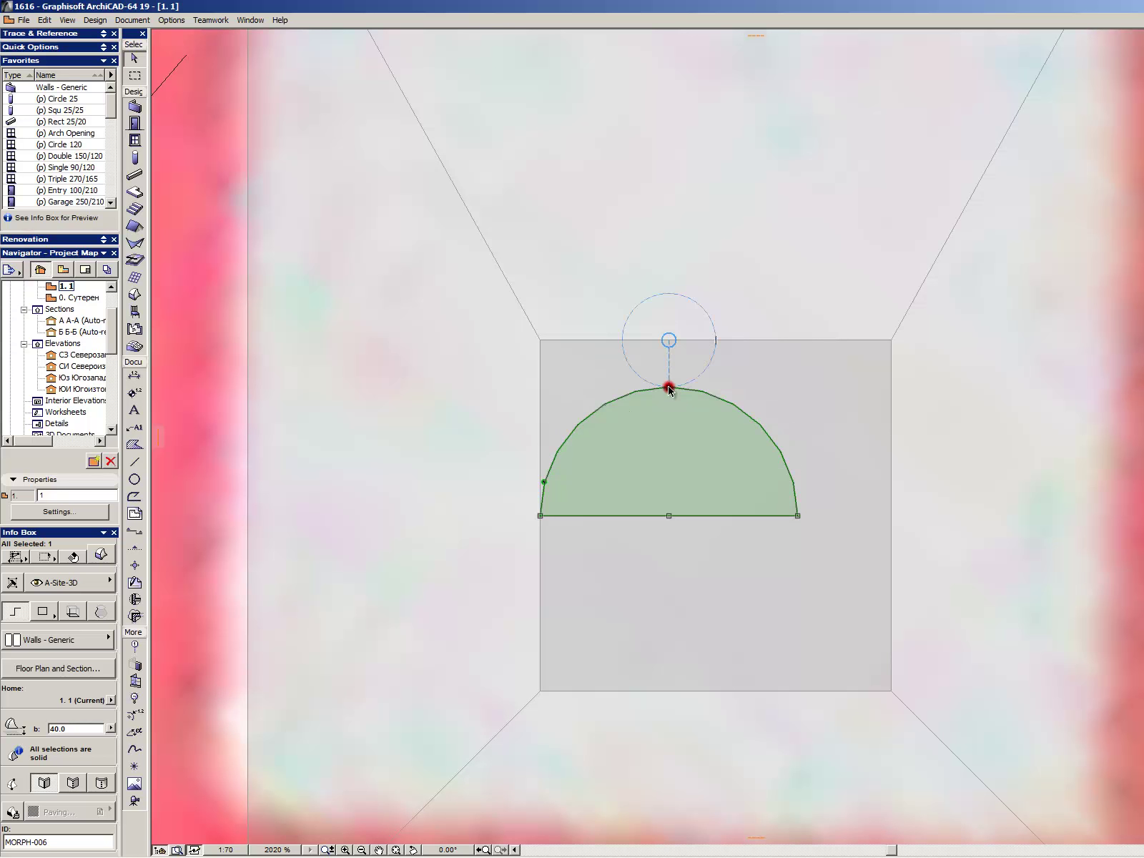
# - Shift the half-circle morph slightly inward along its straight side, and mirror a copy of it about that side
pyautogui.moveTo(541, 517); pyautogui.dragTo(572, 514)
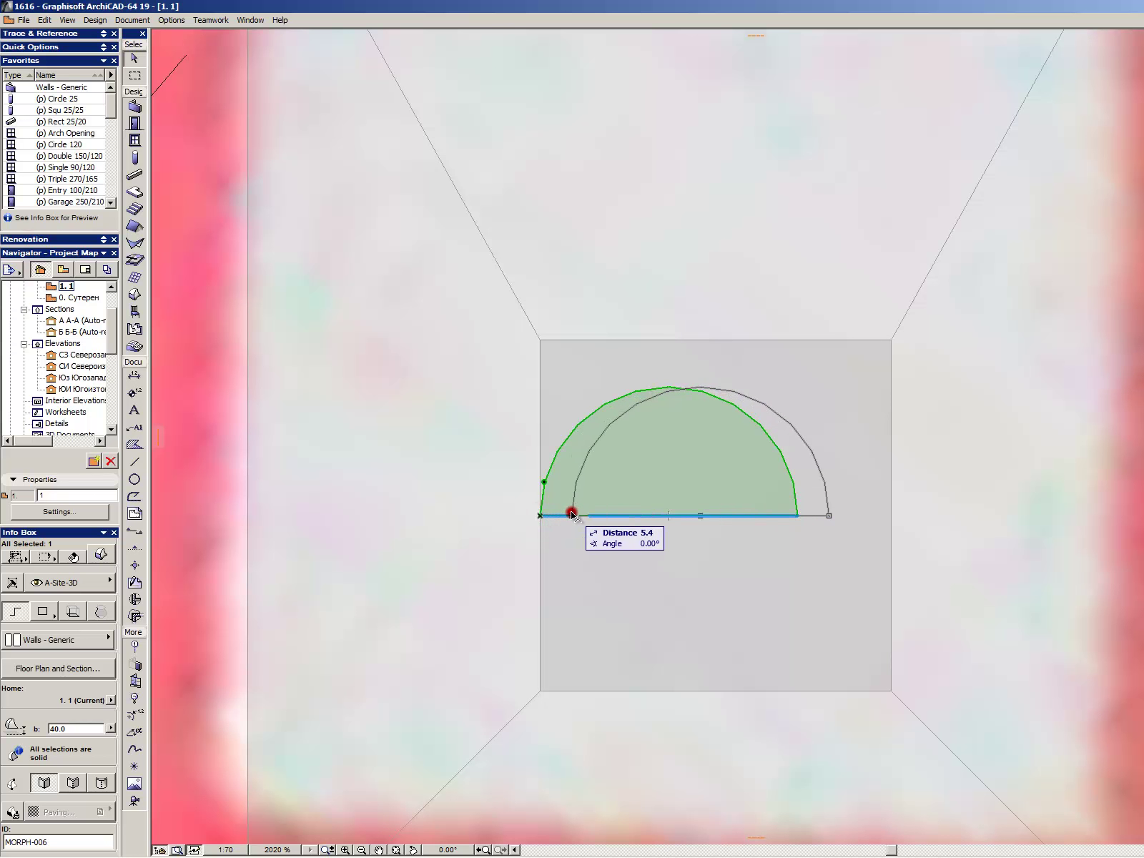
pyautogui.click(572, 514)
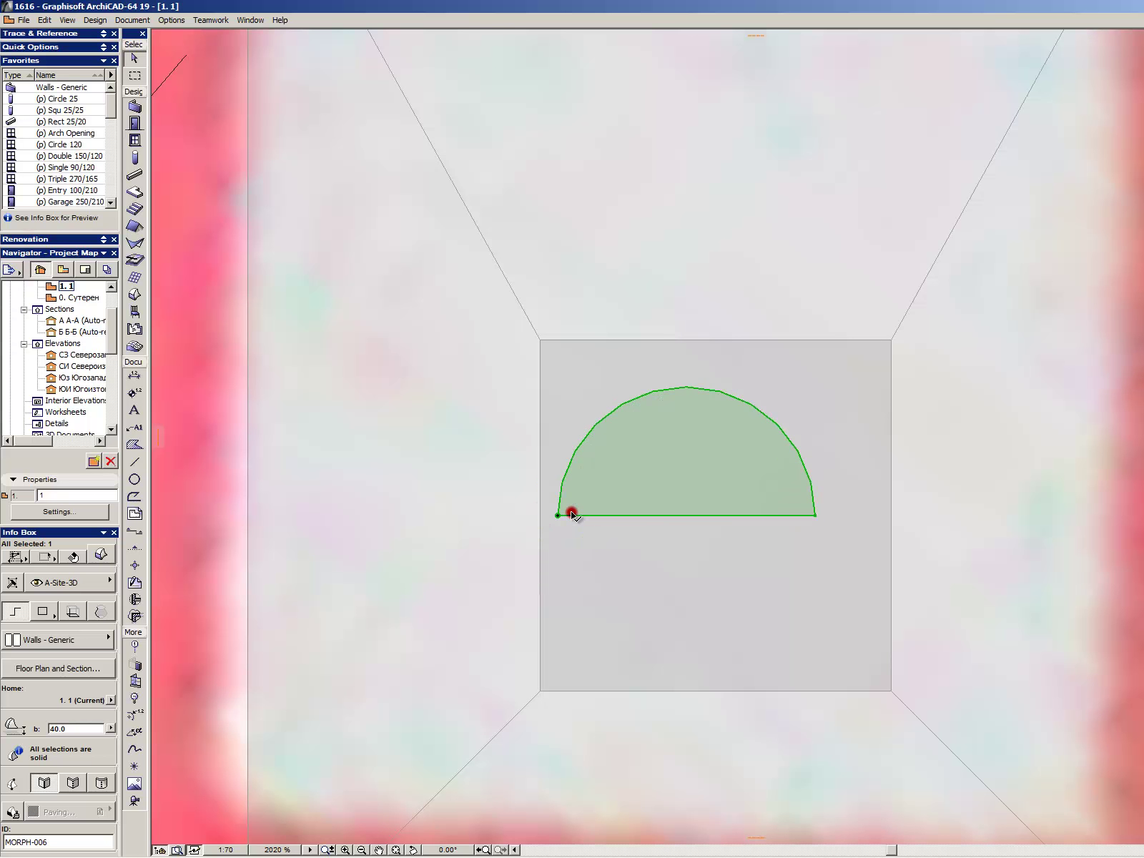
pyautogui.hotkey('ctrl', 'BackSpace')
pyautogui.click(683, 515)
pyautogui.click(718, 515)
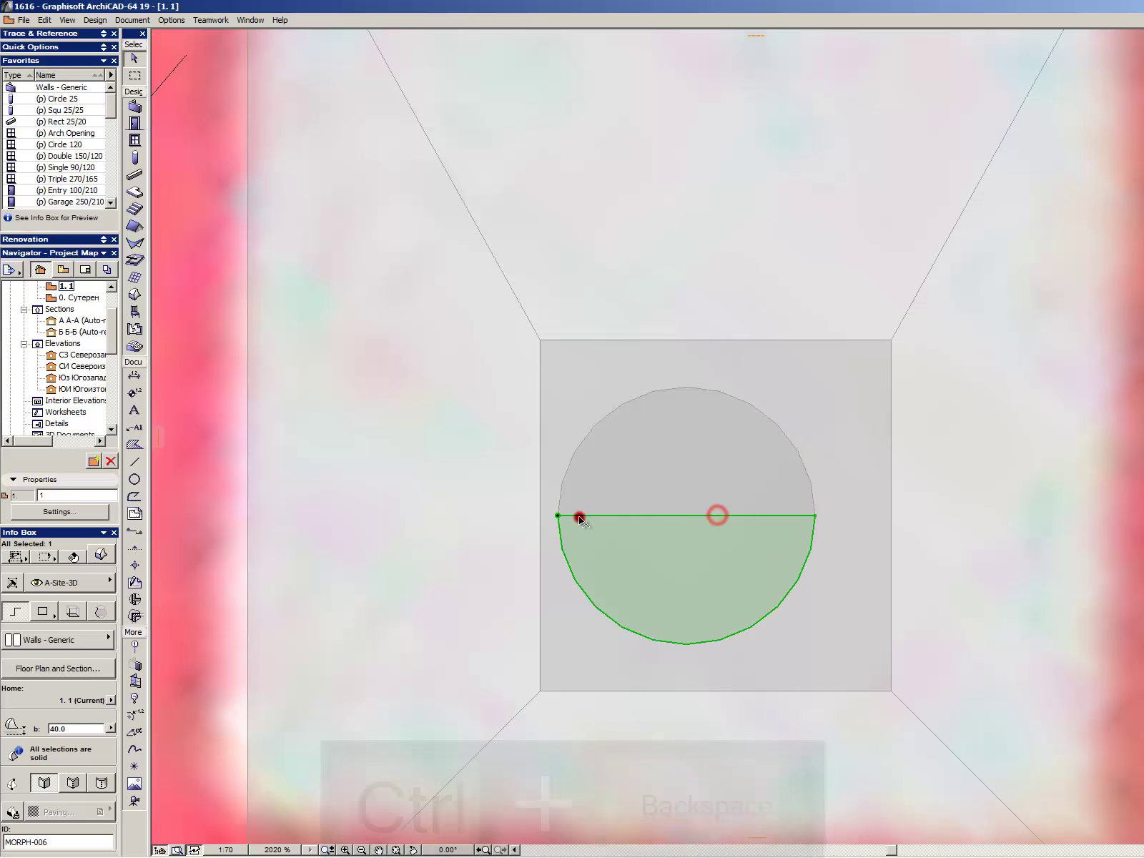
# - Shift the mirrored half-circle along the shared straight side toward the block's opposite edge, clear the selection and return to the 3D view
pyautogui.click(560, 515)
pyautogui.write('1')
pyautogui.press('Return')
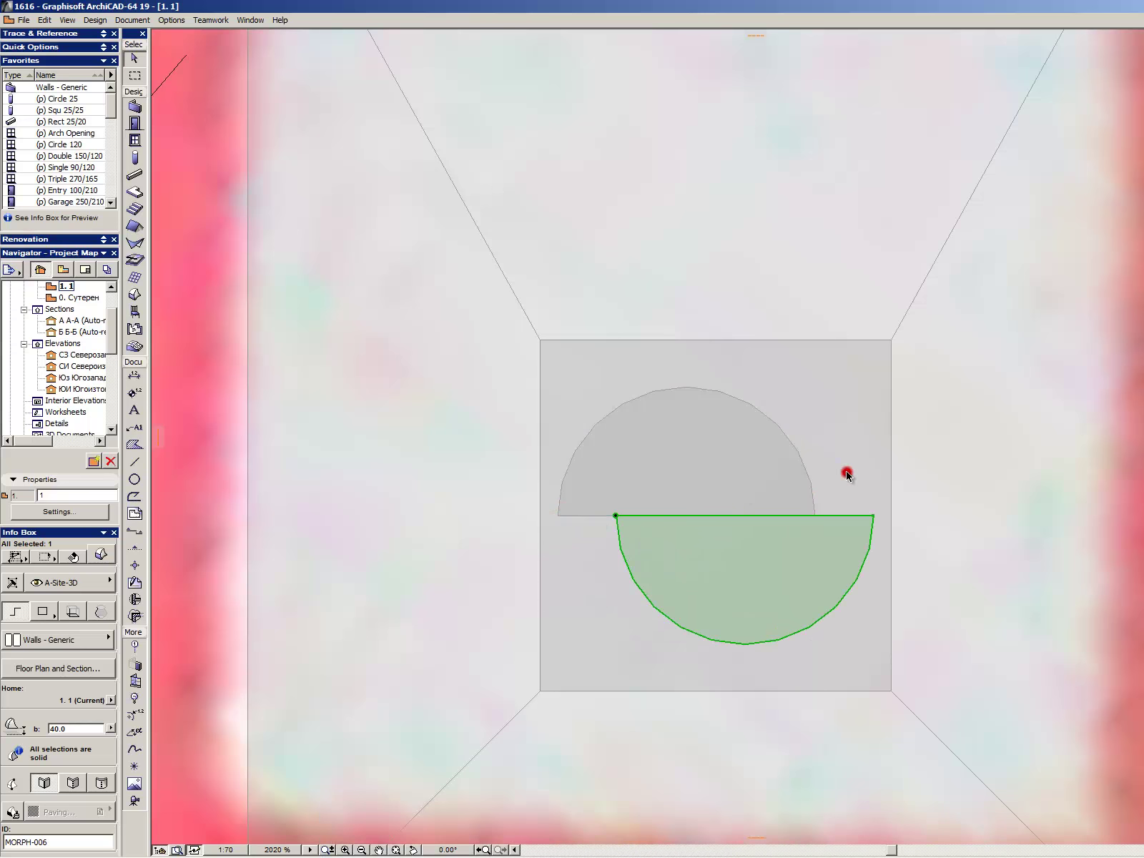
pyautogui.click(980, 443)
pyautogui.click(707, 466)
pyautogui.click(773, 319)
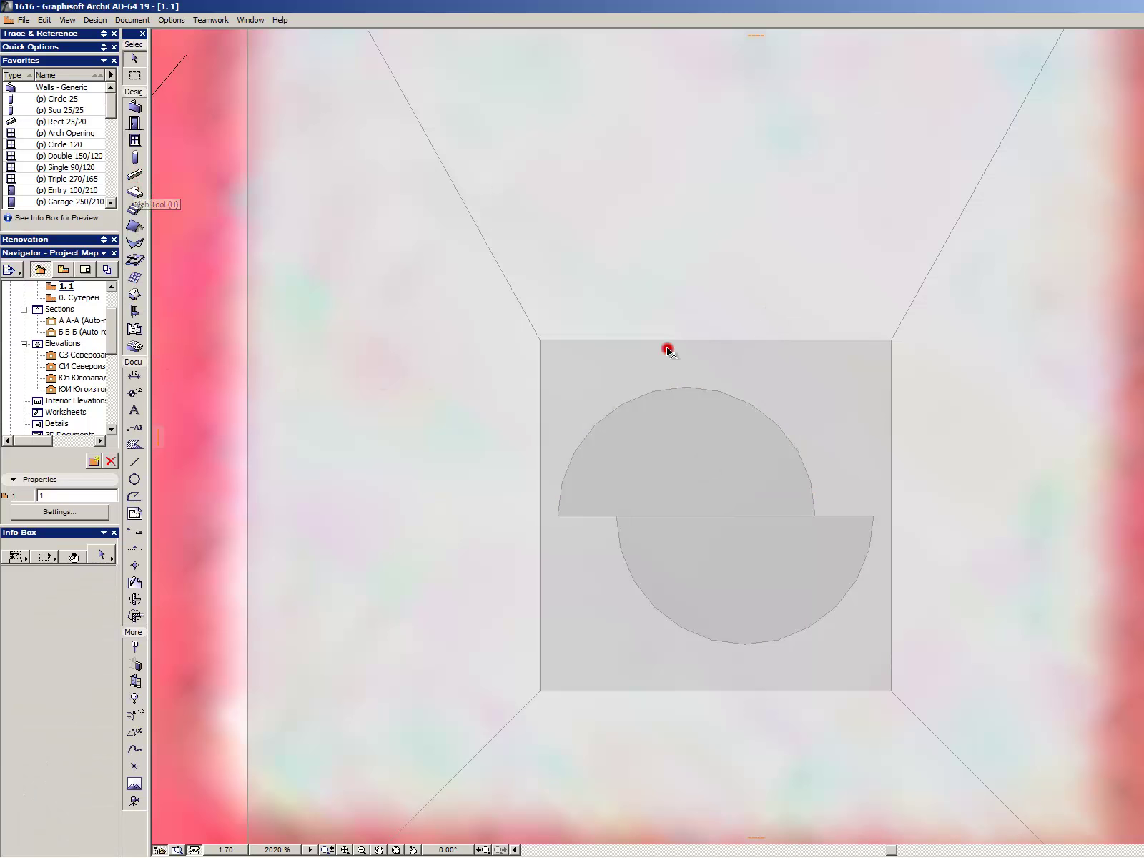
pyautogui.hotkey('alt', ',')
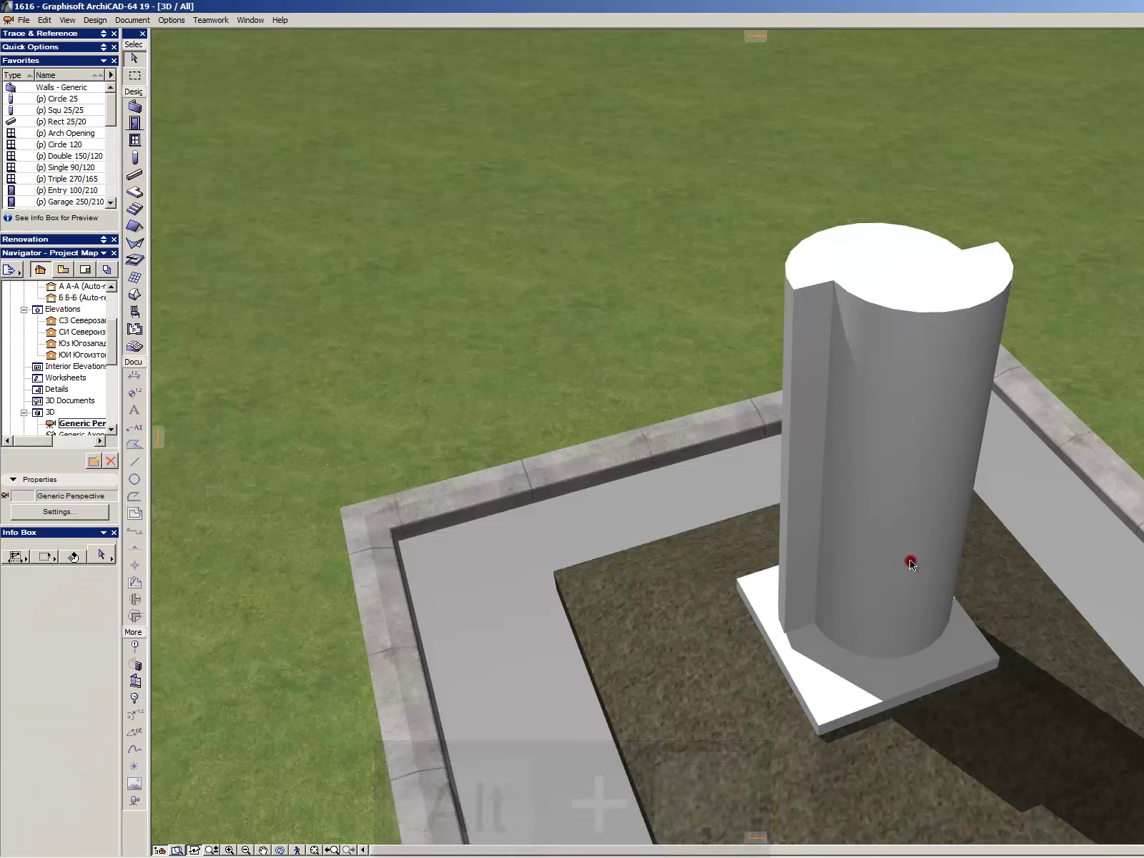
pyautogui.click(832, 686)
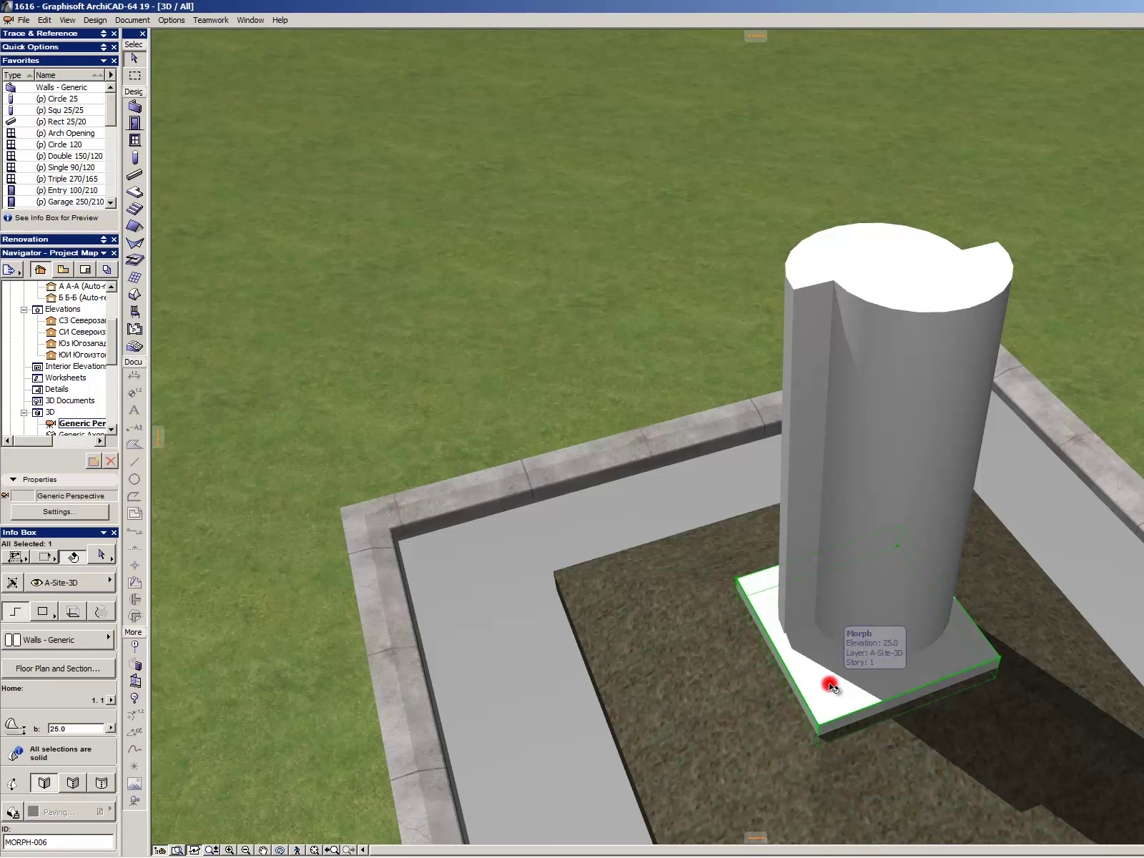
pyautogui.keyDown('shift'); pyautogui.click(929, 539); pyautogui.keyUp('shift')
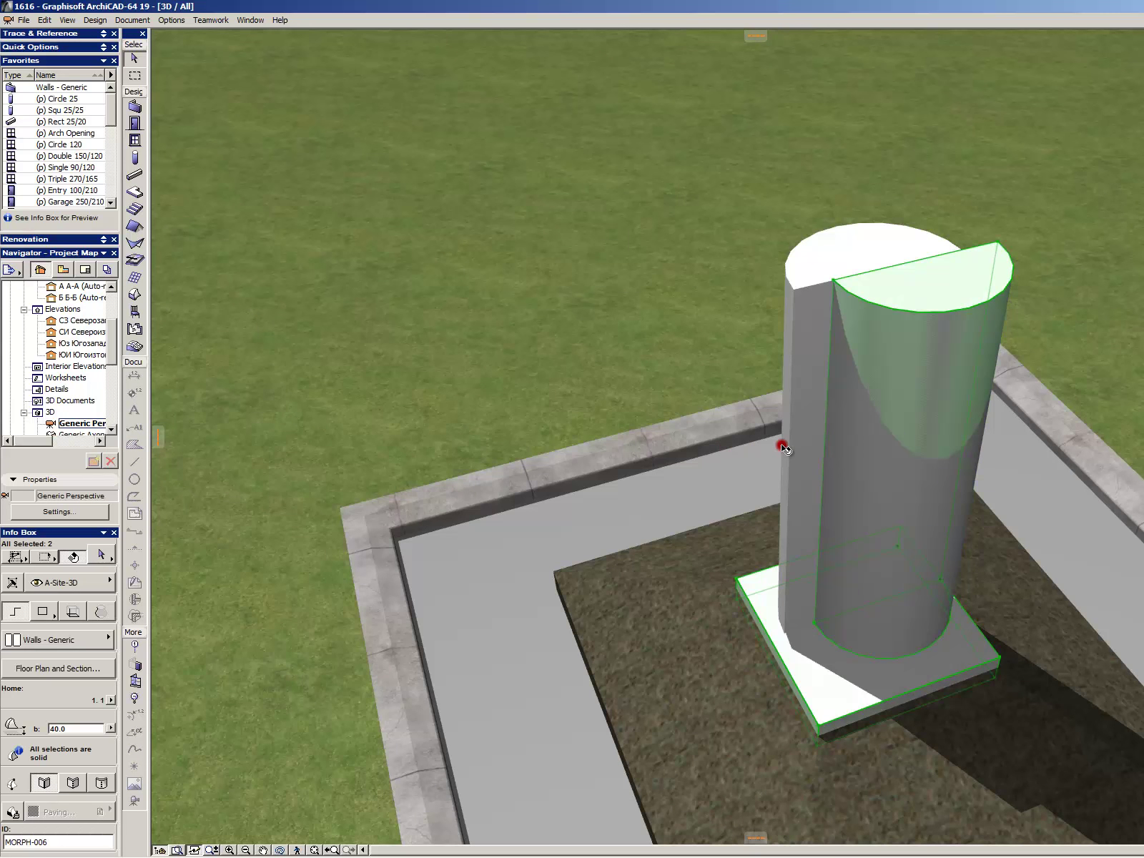
pyautogui.press('Escape')
# - Push/pull the top face of the rear half-circle column up by 40 and clear the selection
pyautogui.click(837, 255)
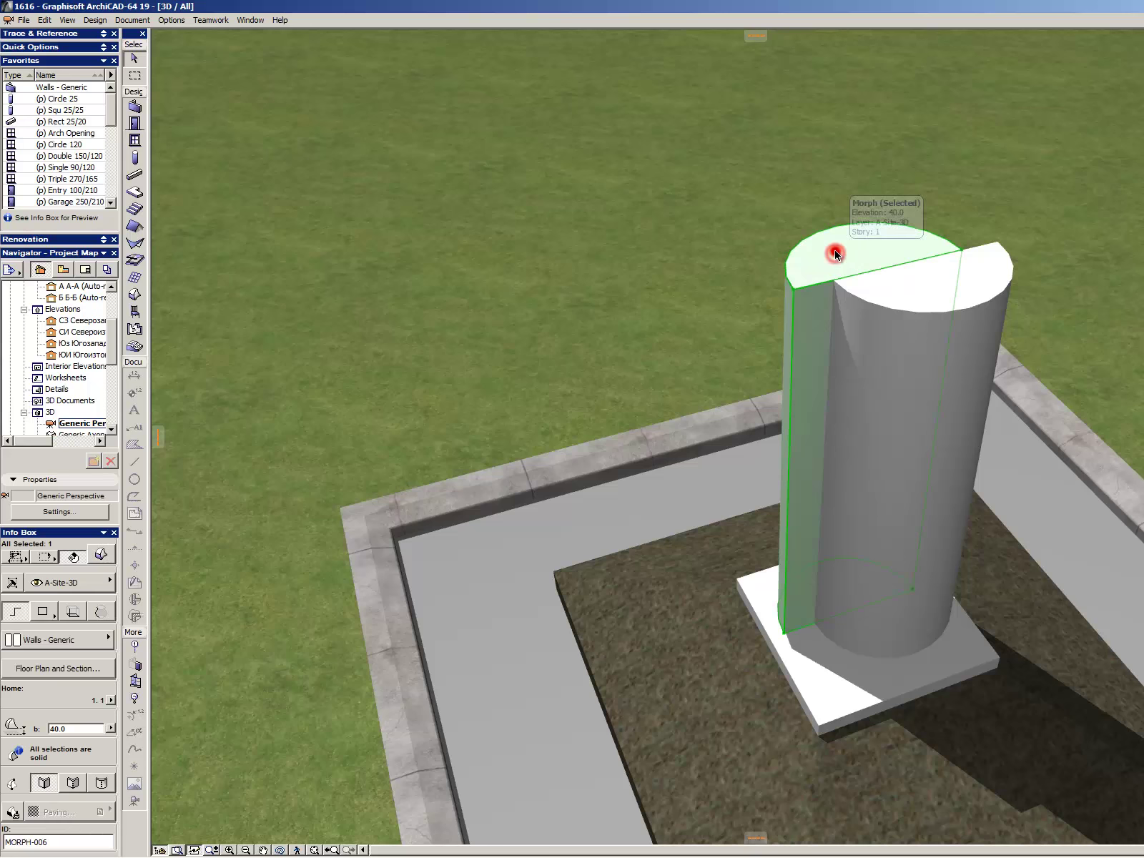
pyautogui.click(834, 251)
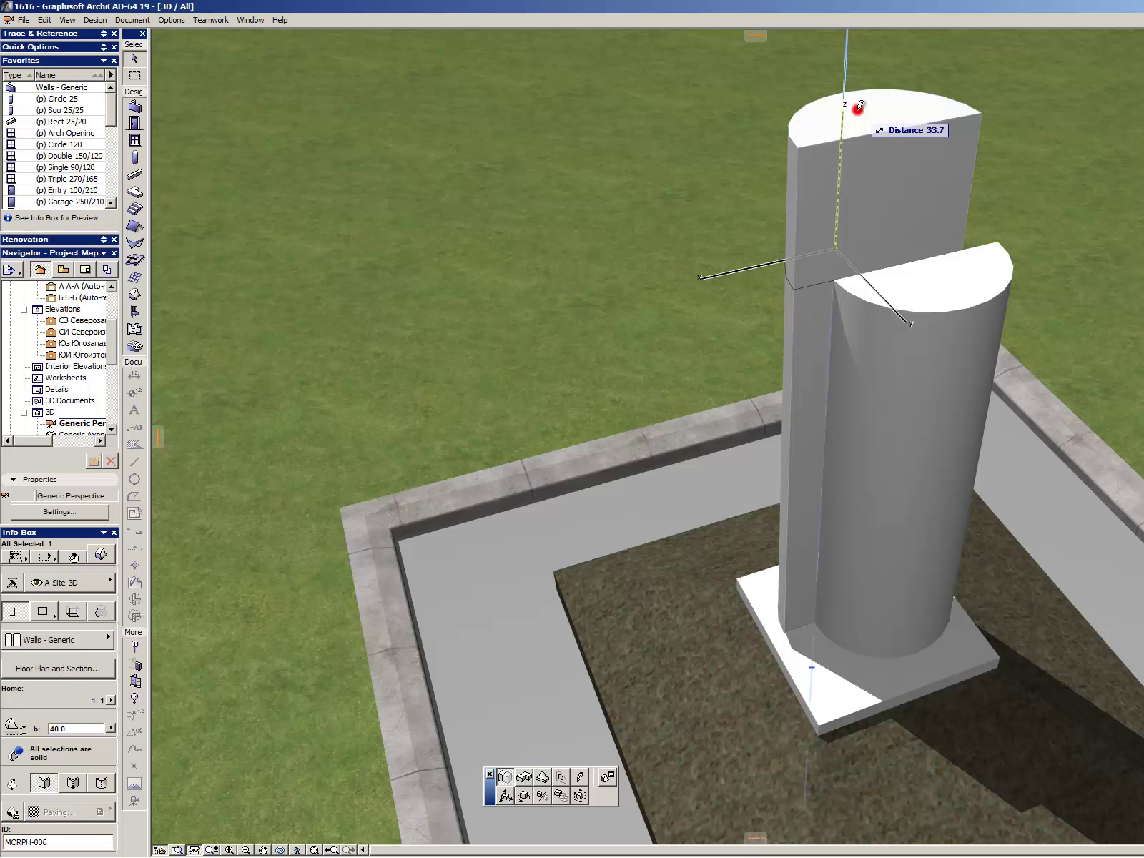
pyautogui.write('40')
pyautogui.press('Return')
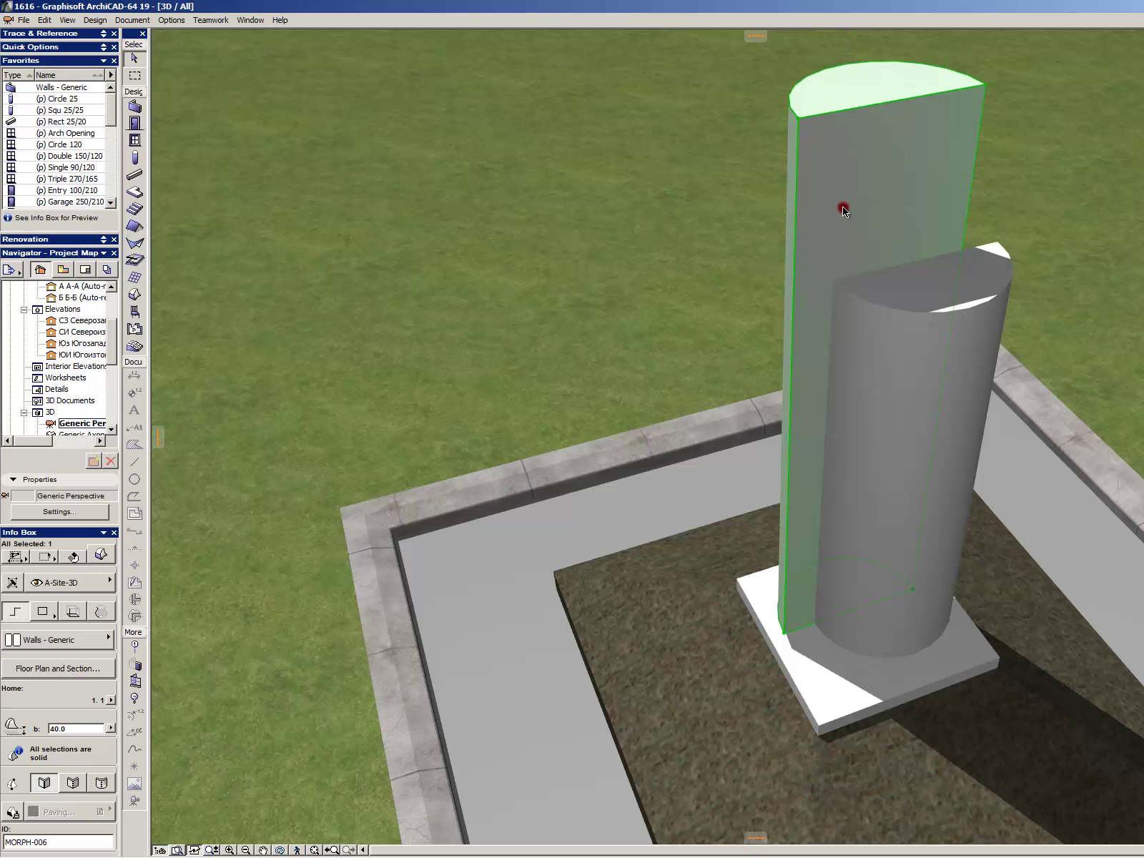
pyautogui.press('Escape')
pyautogui.scroll(-3, 1125, 324)
pyautogui.scroll(3, 1022, 273)
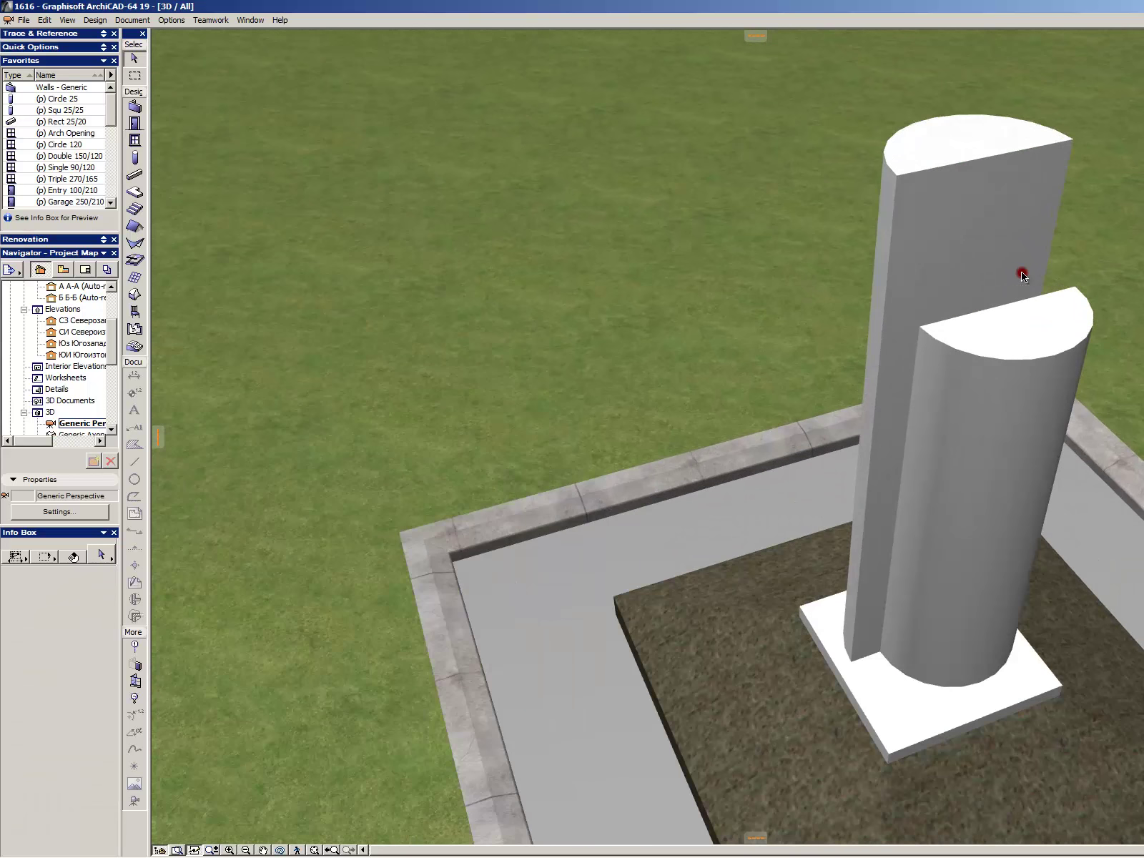
pyautogui.click(1012, 392)
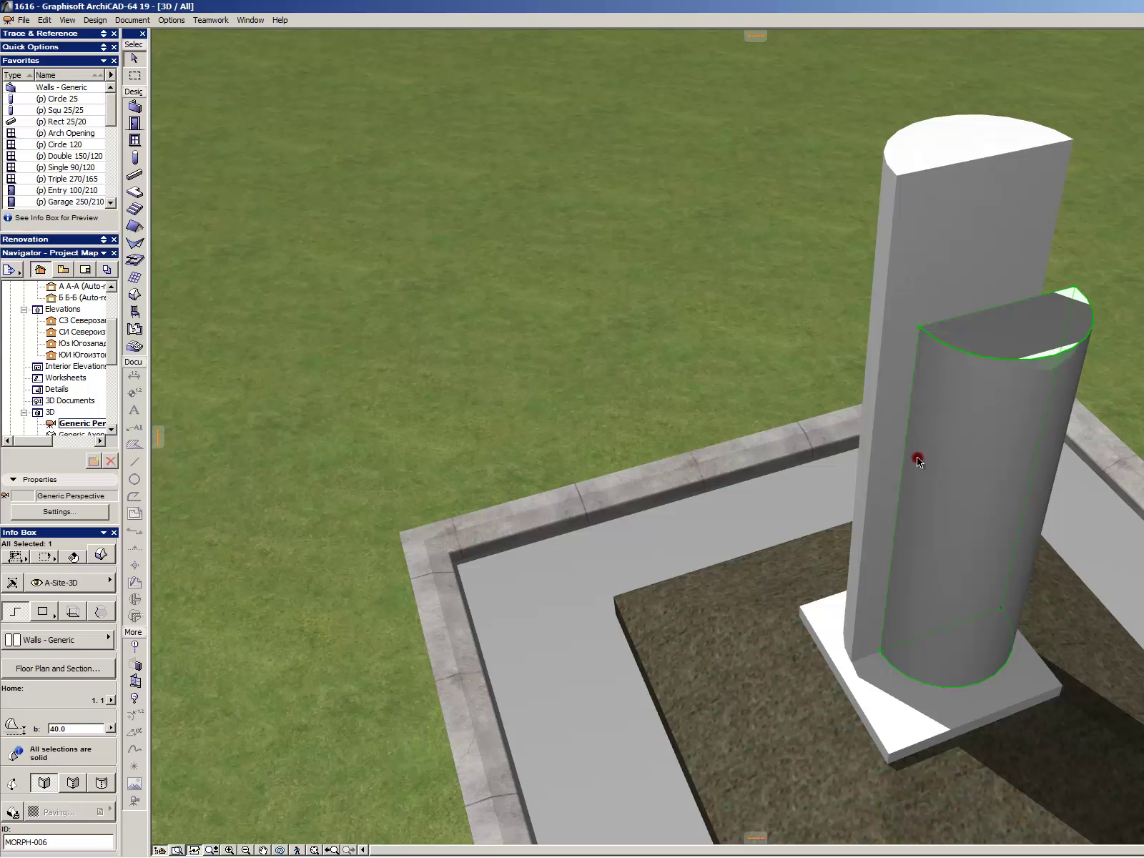
pyautogui.scroll(5, 938, 546)
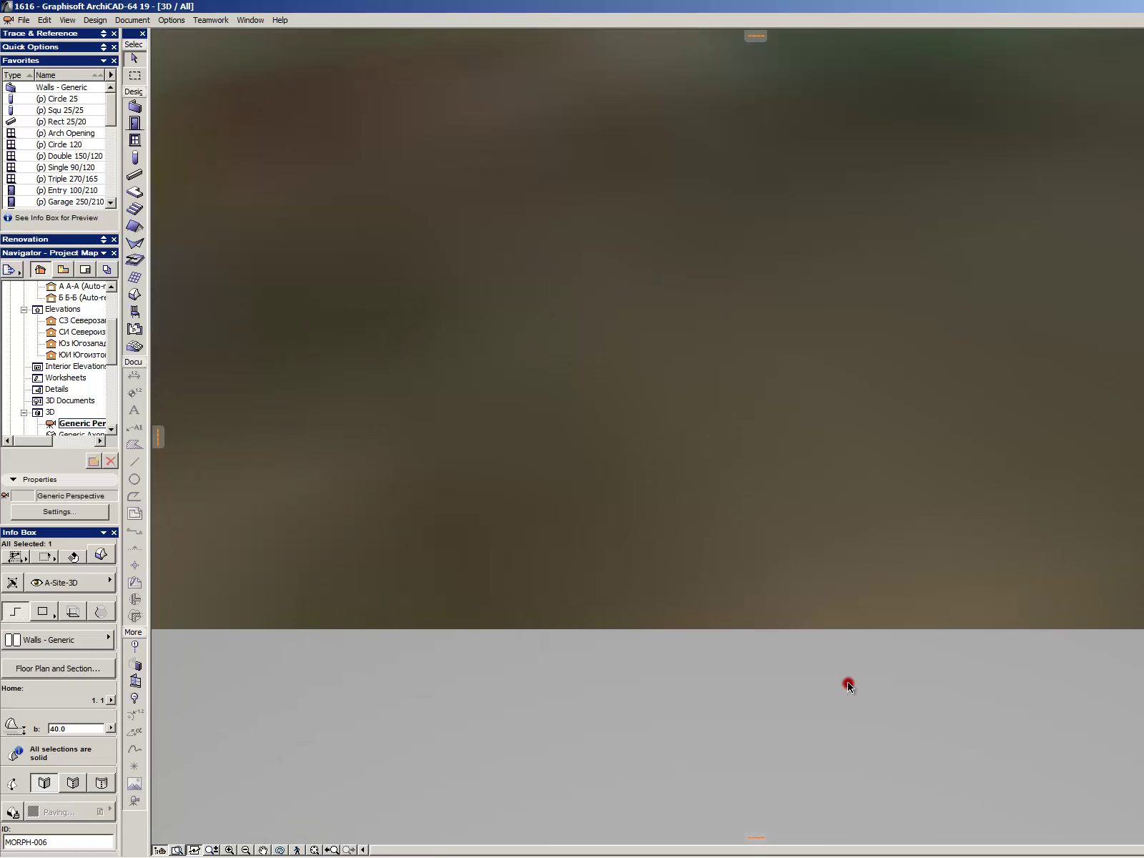
pyautogui.press('Escape')
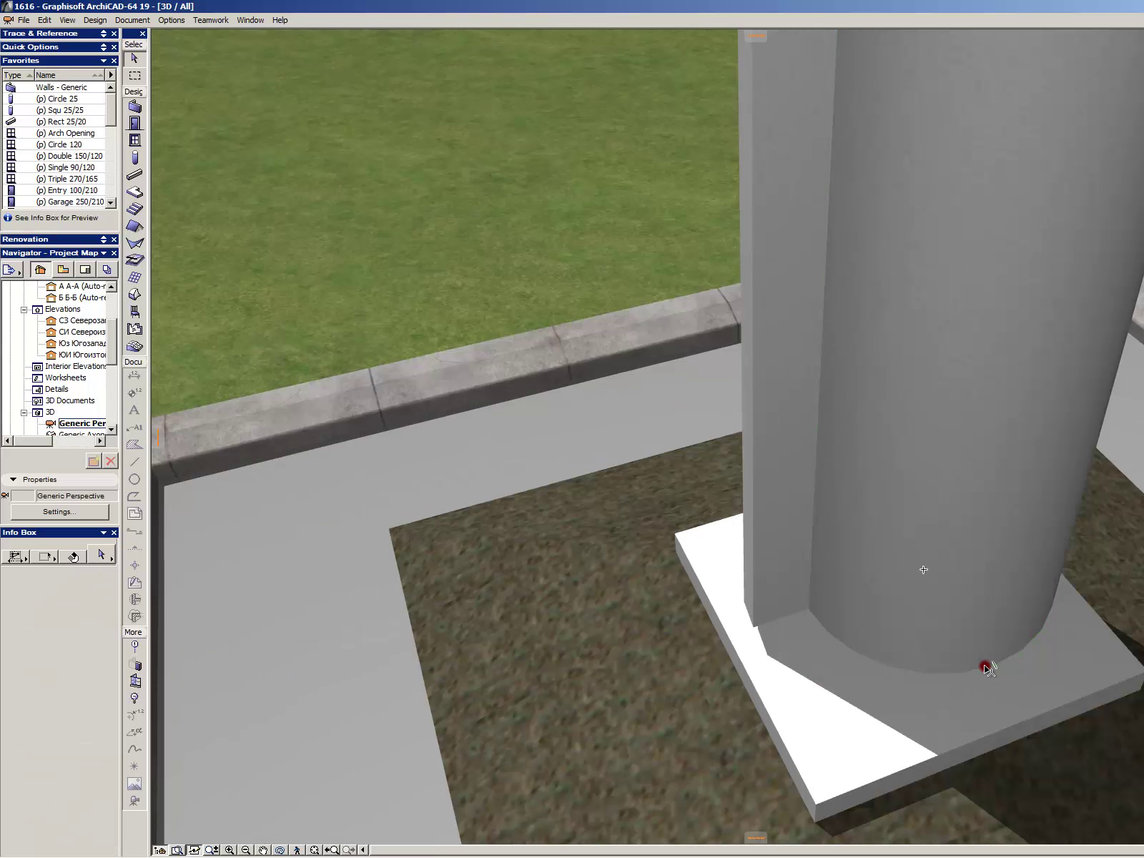
# - On the floor plan, move the upper half-circle morph perpendicular to its straight side, away from the lower half-circle
pyautogui.press('F2')
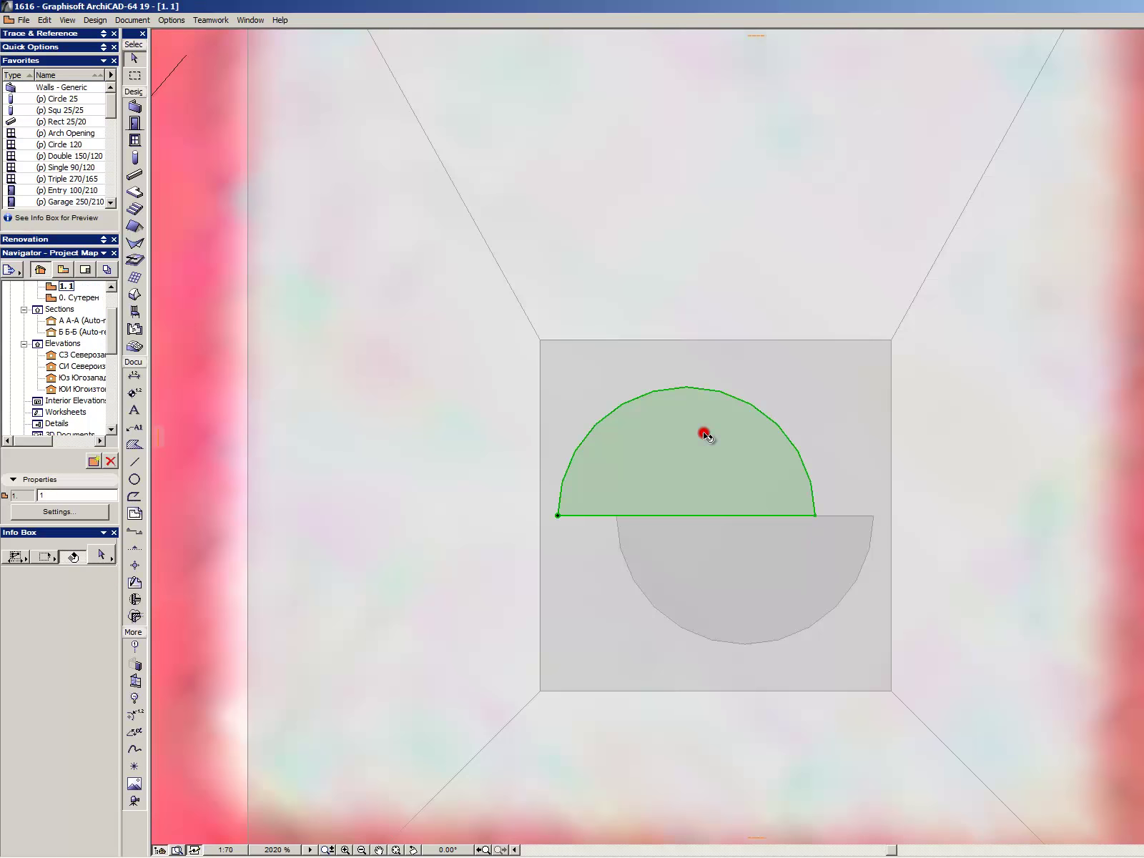
pyautogui.click(704, 434)
pyautogui.hotkey('ctrl', 'd')
pyautogui.click(687, 387)
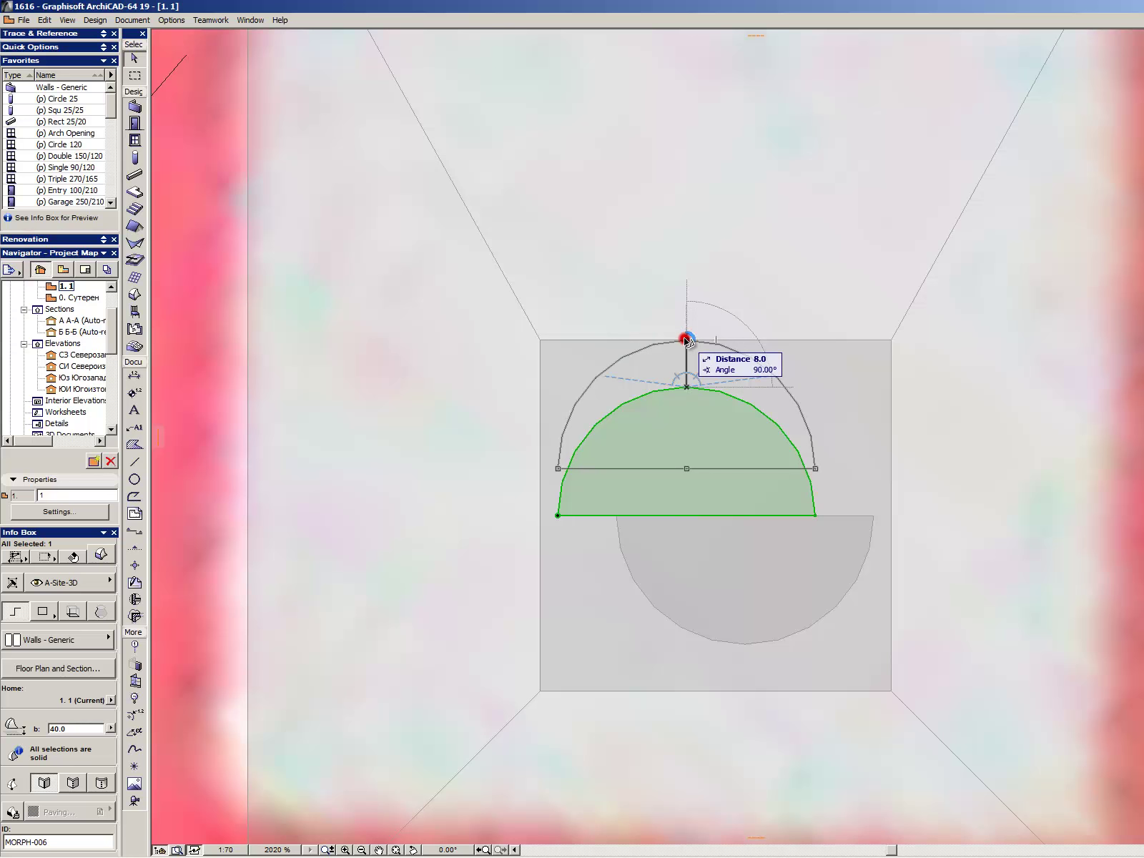
pyautogui.click(685, 340)
# - Move the lower half-circle morph slightly the opposite way, perpendicular to its straight side, and clear the selection
pyautogui.click(748, 591)
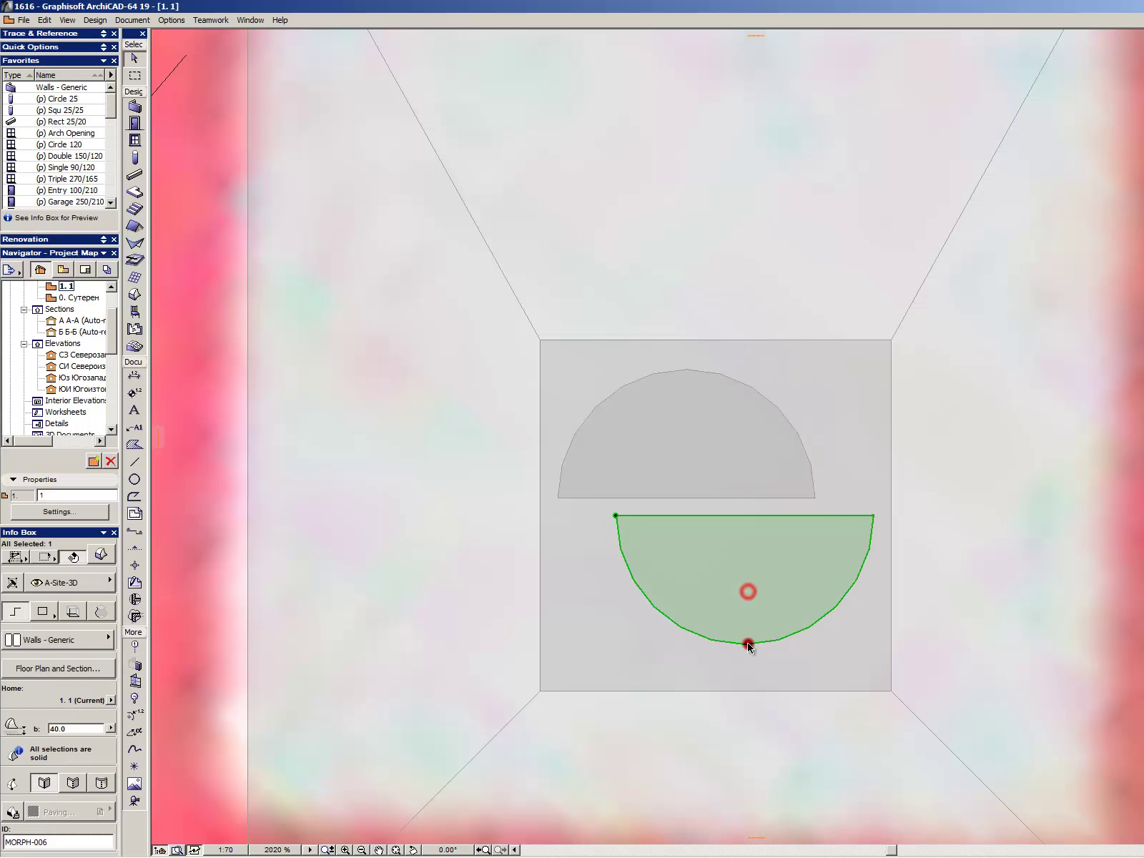
pyautogui.click(745, 647)
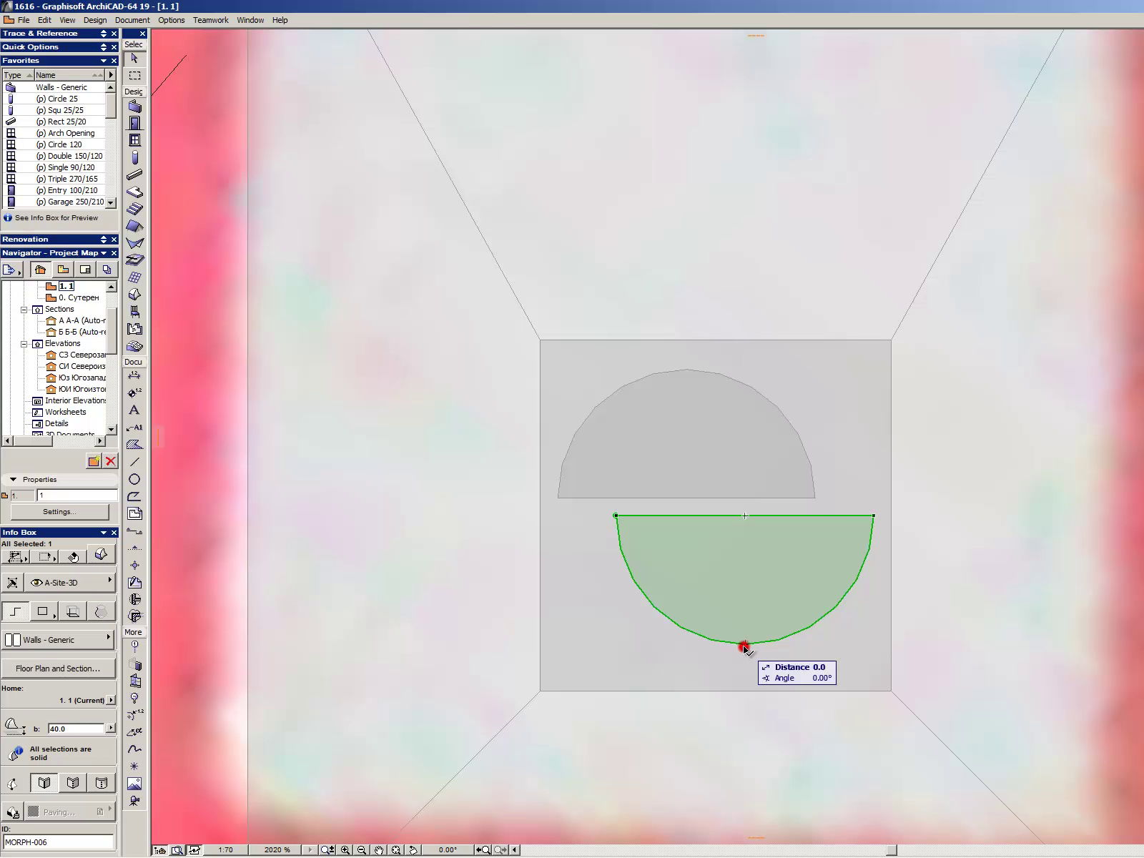
pyautogui.press('Escape')
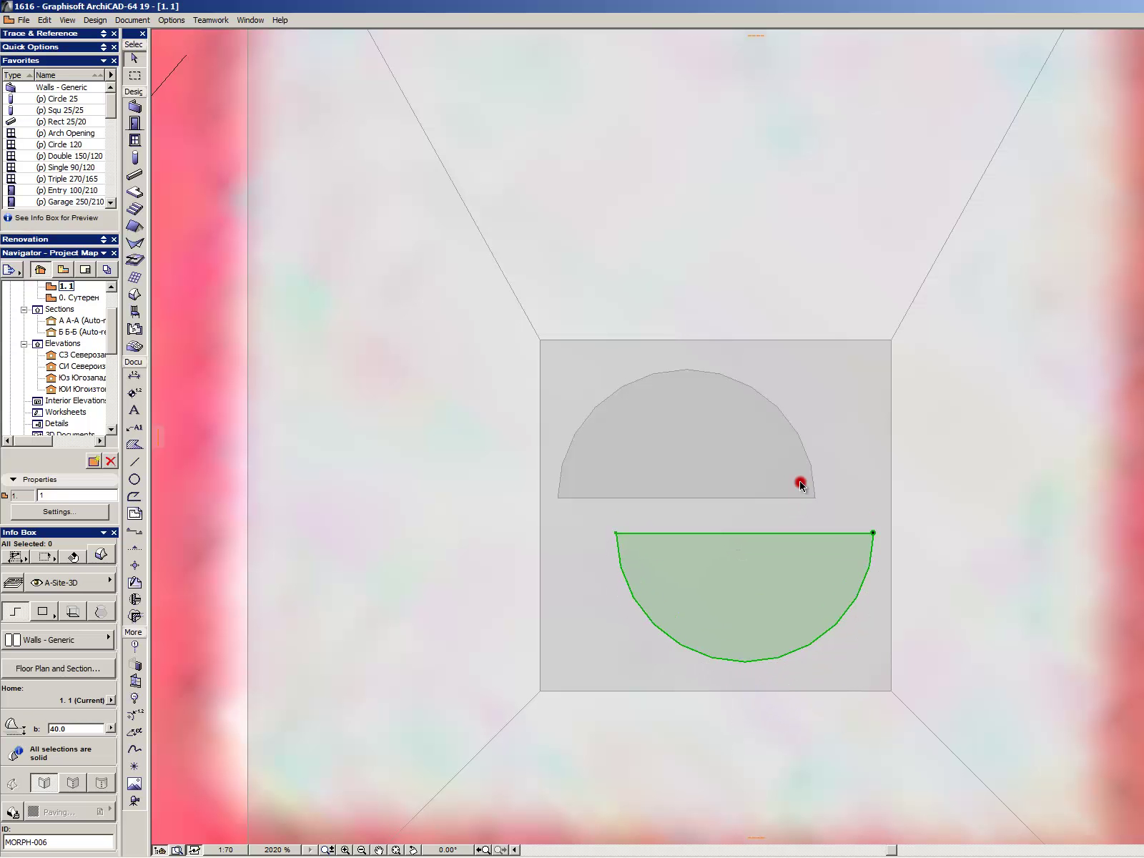
pyautogui.press('Escape')
# - Examine the base block and the two half-circle columns in the 3D view, checking each element's selection
pyautogui.hotkey('alt', ',')
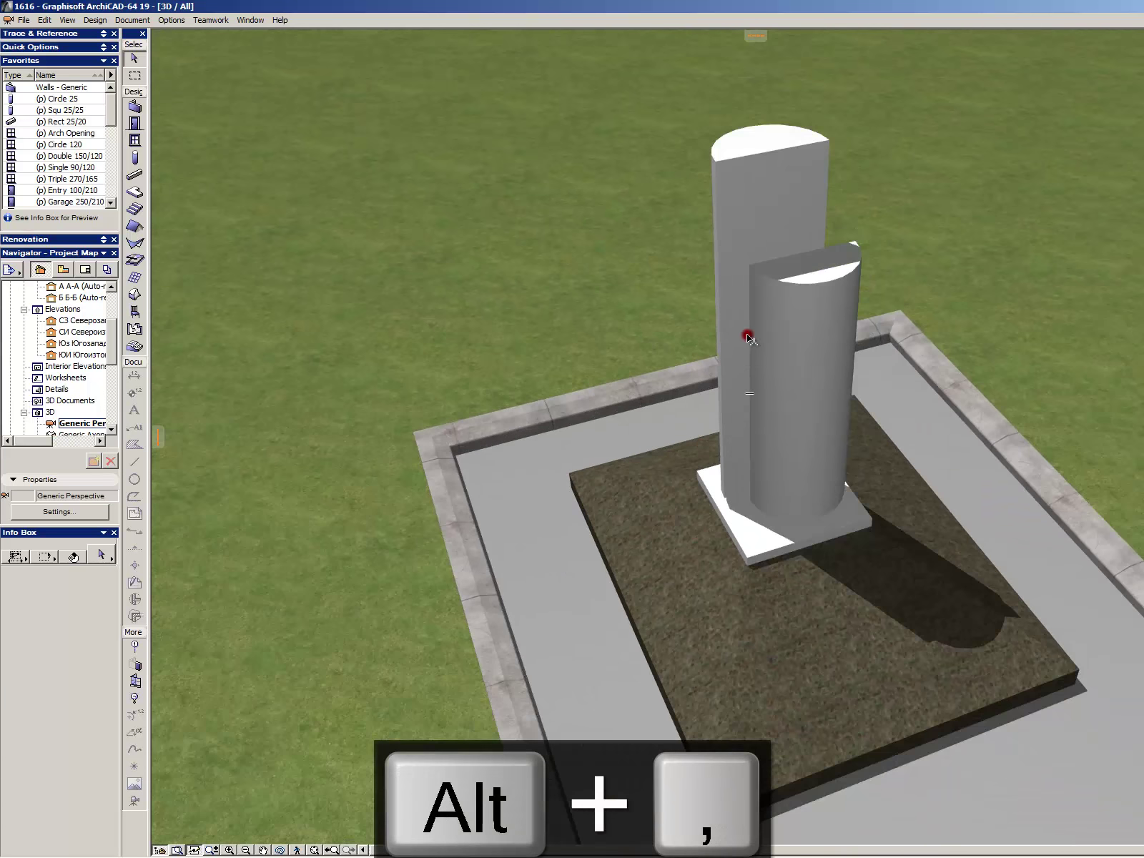
pyautogui.scroll(2, 751, 314)
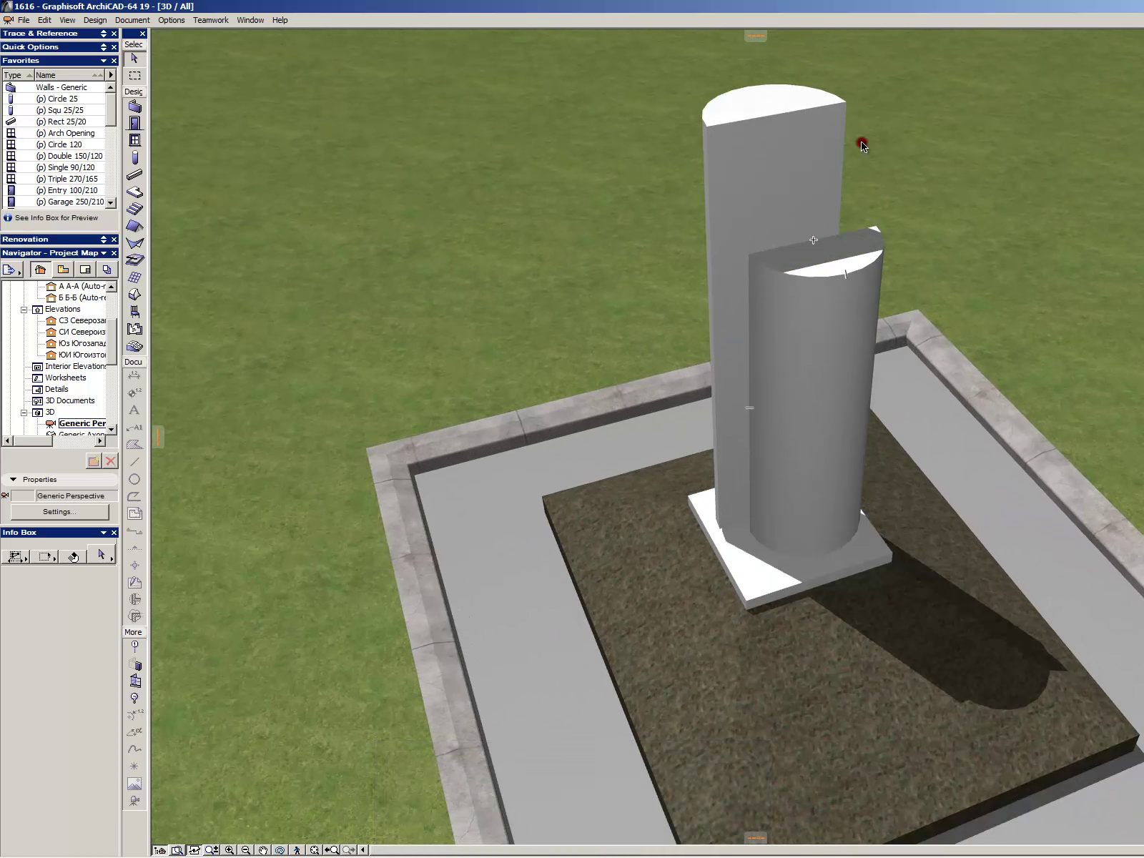
pyautogui.click(737, 565)
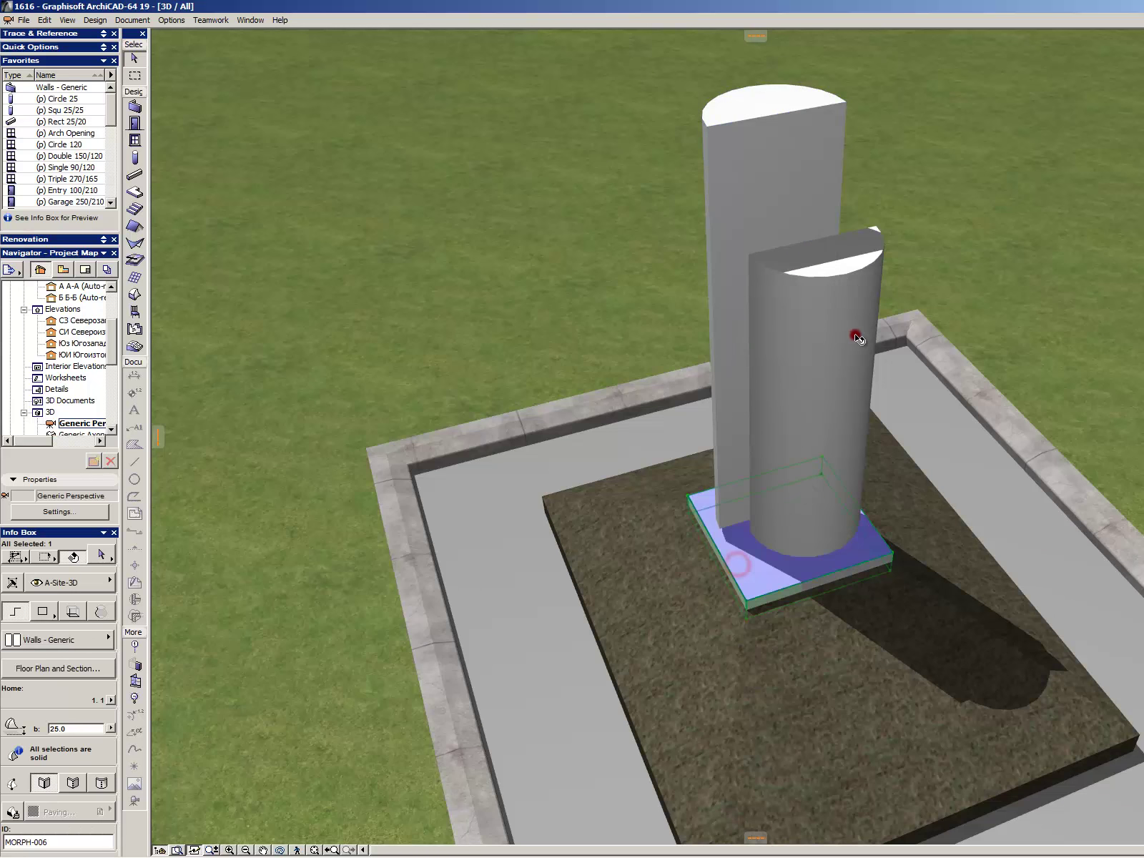
pyautogui.keyDown('shift'); pyautogui.click(859, 337); pyautogui.keyUp('shift')
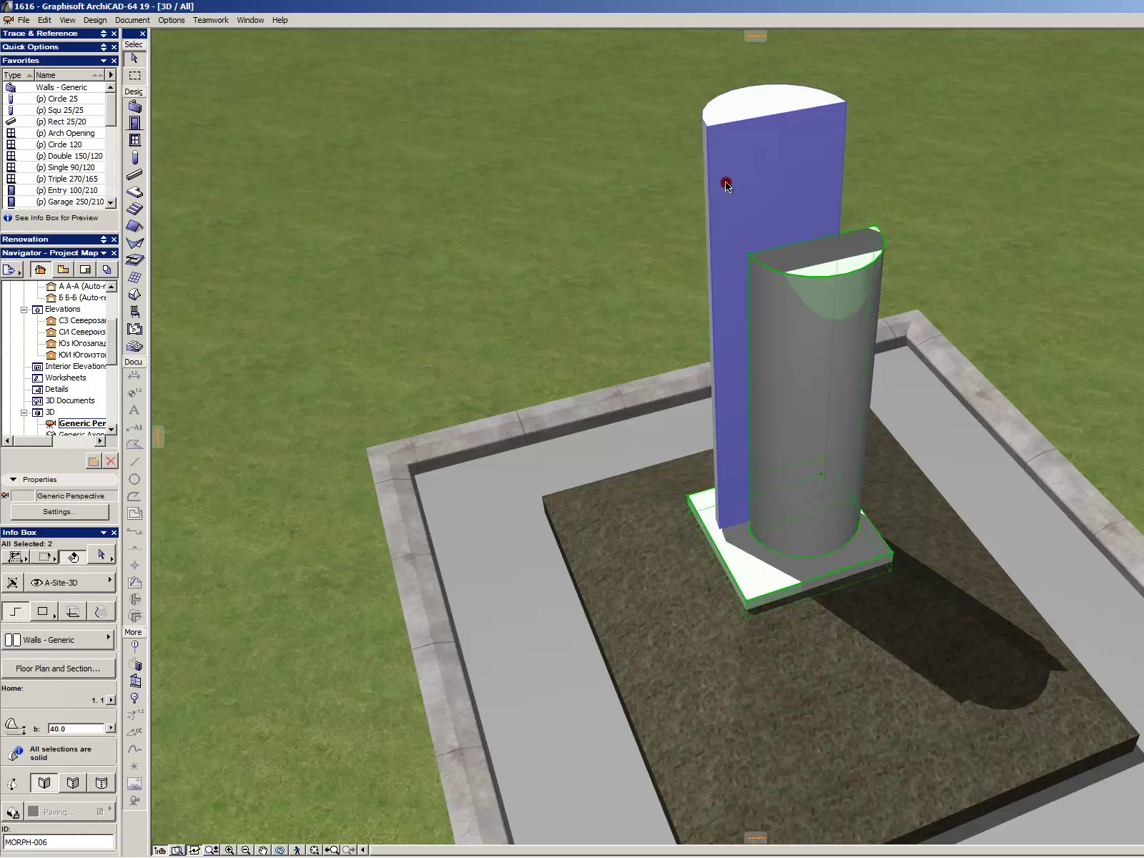
pyautogui.press('Escape')
pyautogui.click(764, 204)
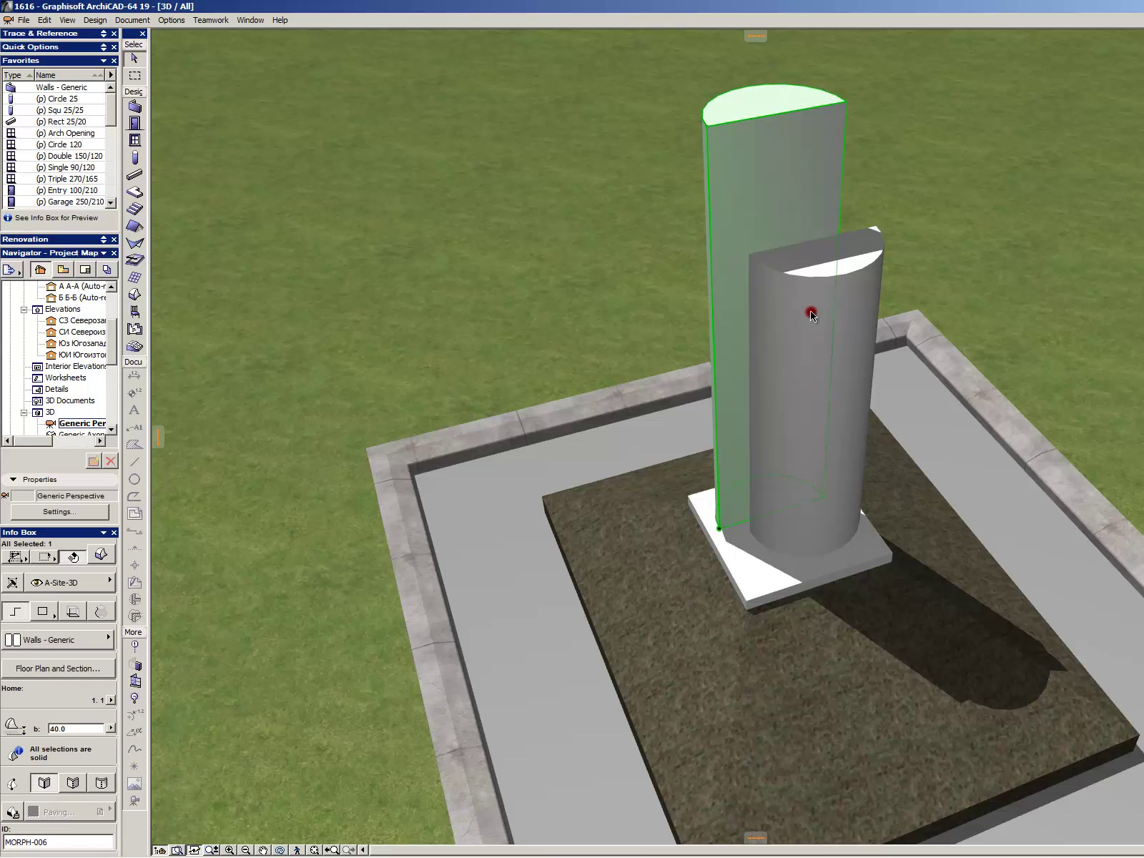
pyautogui.press('Escape')
pyautogui.scroll(-2, 965, 431)
pyautogui.scroll(-2, 965, 431)
pyautogui.scroll(4, 891, 317)
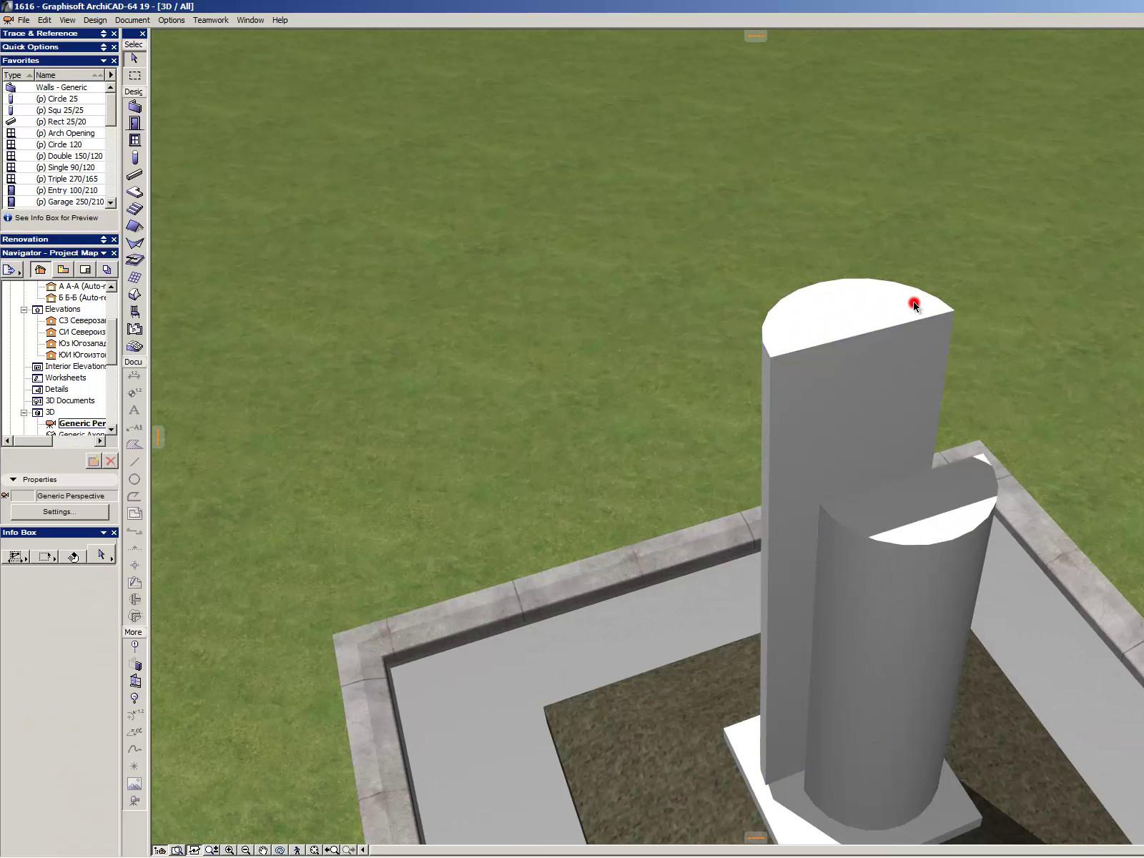
pyautogui.scroll(-2, 914, 303)
# - On the floor plan, draw a single-plane roof about 44 by 22 enclosing the lower half-circle, with its pivot line along the straight side
pyautogui.press('F2')
pyautogui.scroll(-3, 877, 306)
pyautogui.scroll(3, 775, 451)
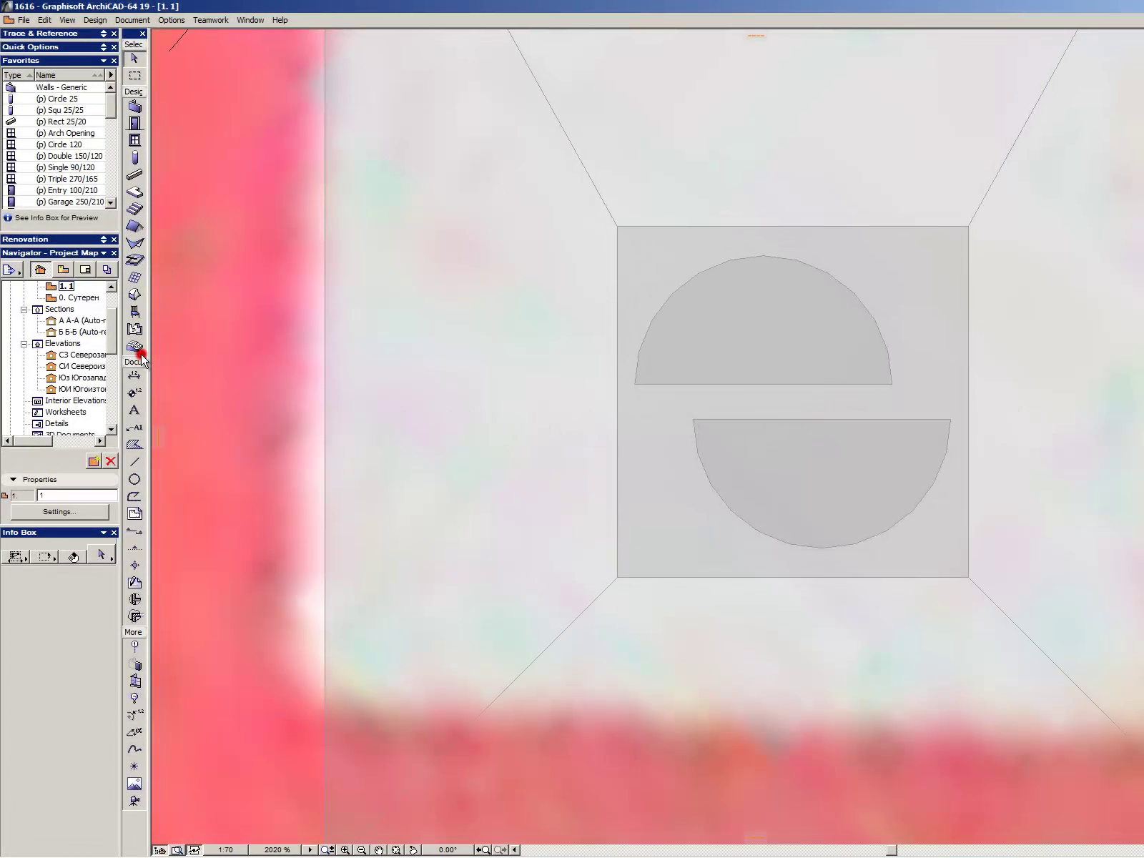
pyautogui.click(136, 228)
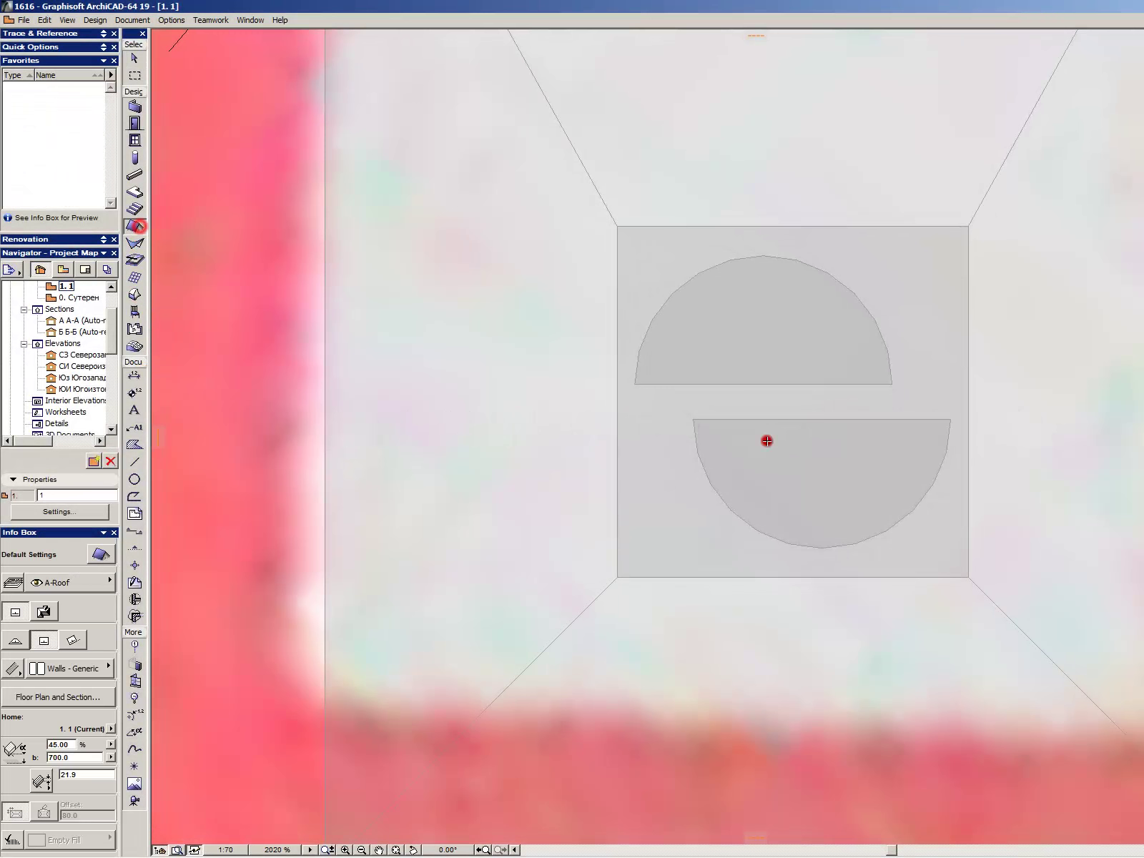
pyautogui.click(694, 419)
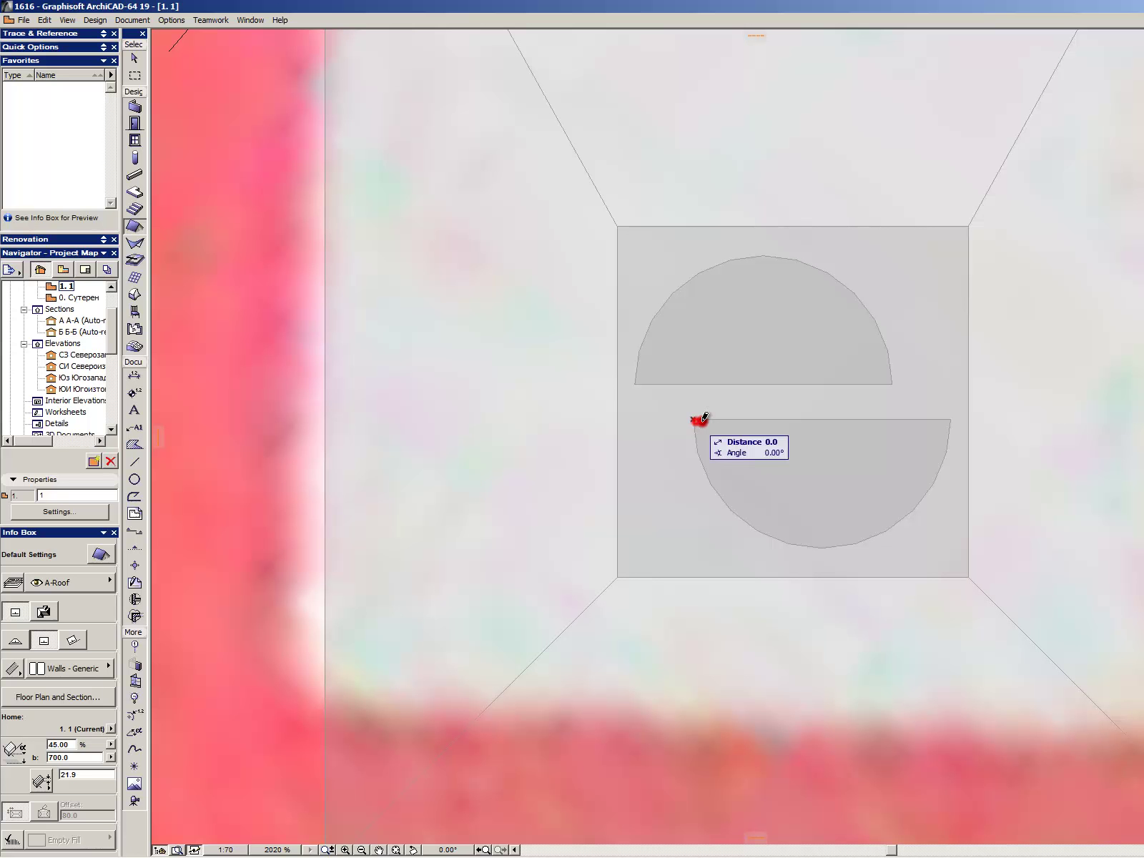
pyautogui.click(952, 419)
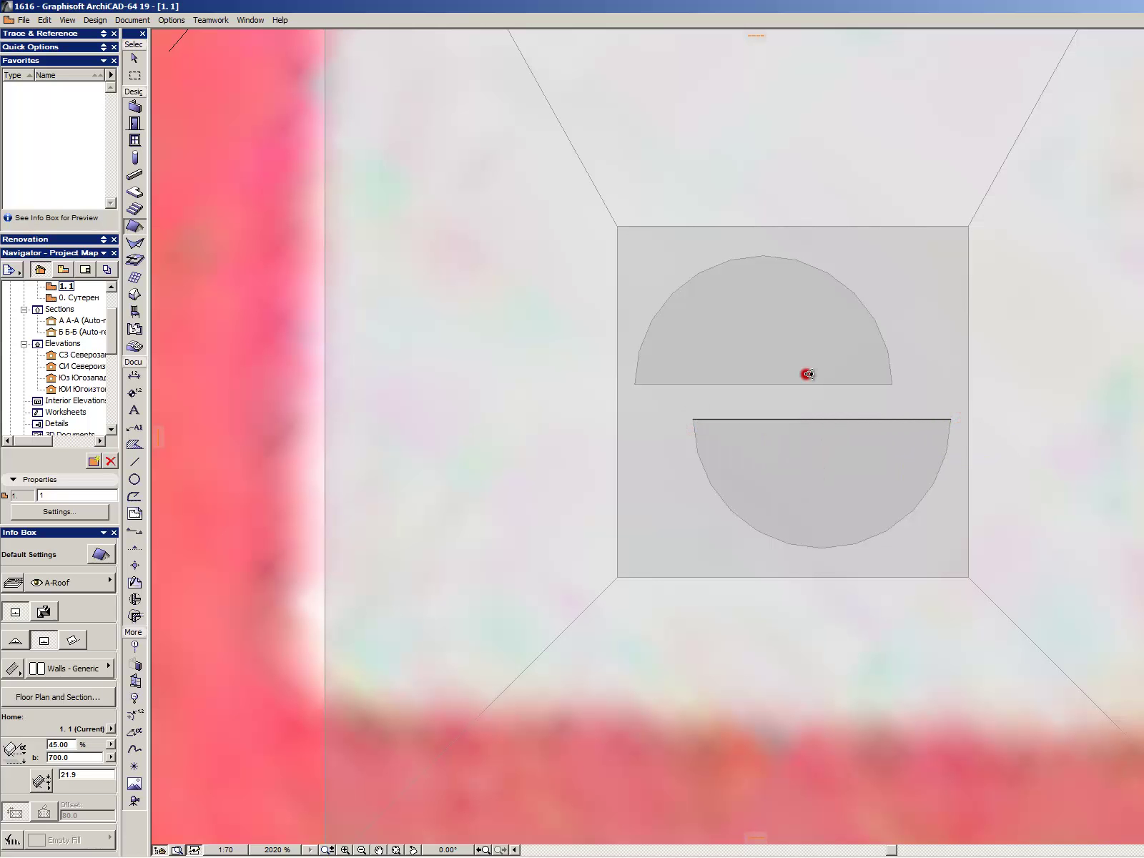
pyautogui.click(694, 419)
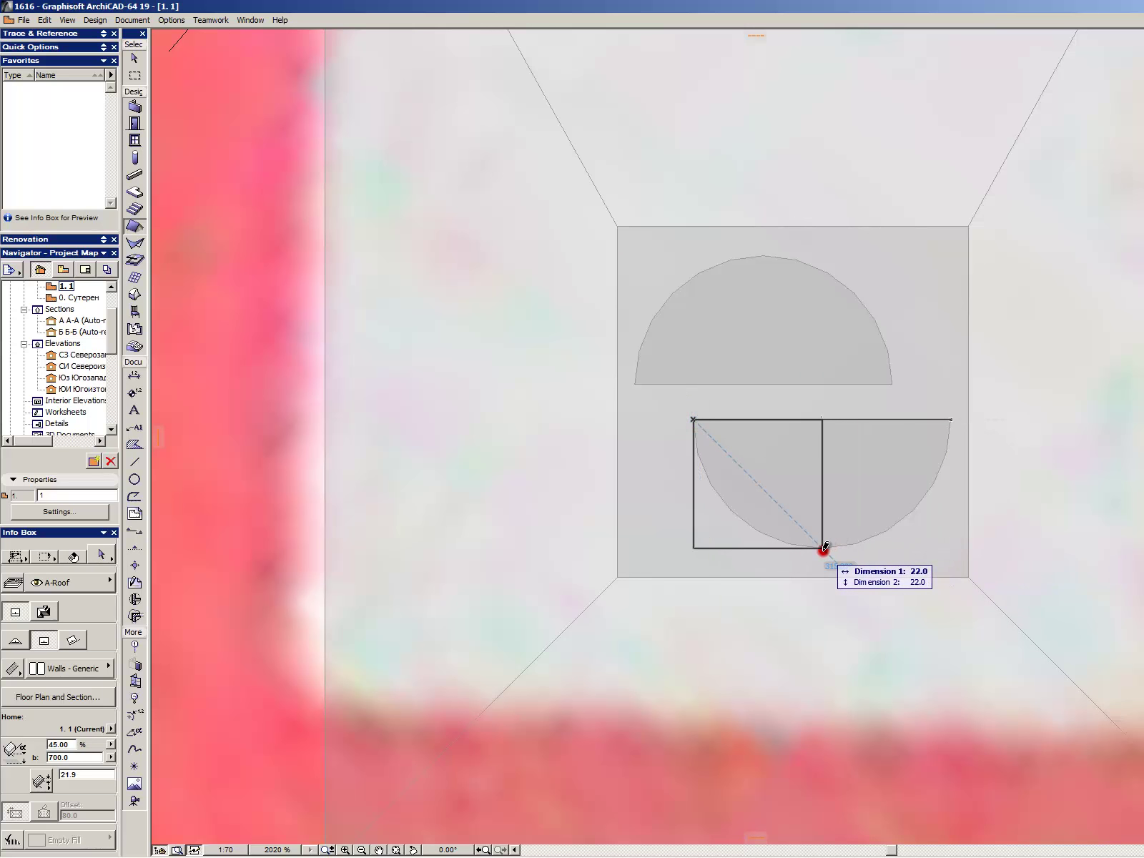
pyautogui.moveTo(824, 548)
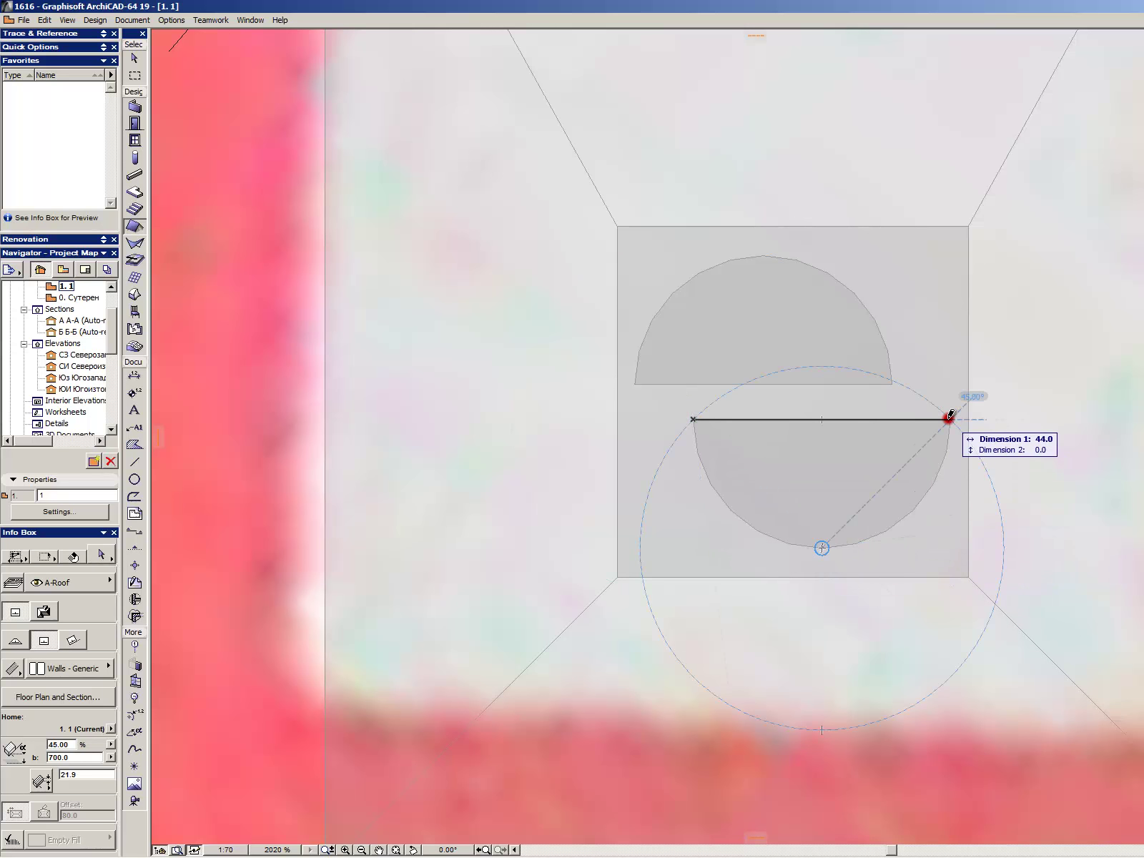
pyautogui.click(950, 545)
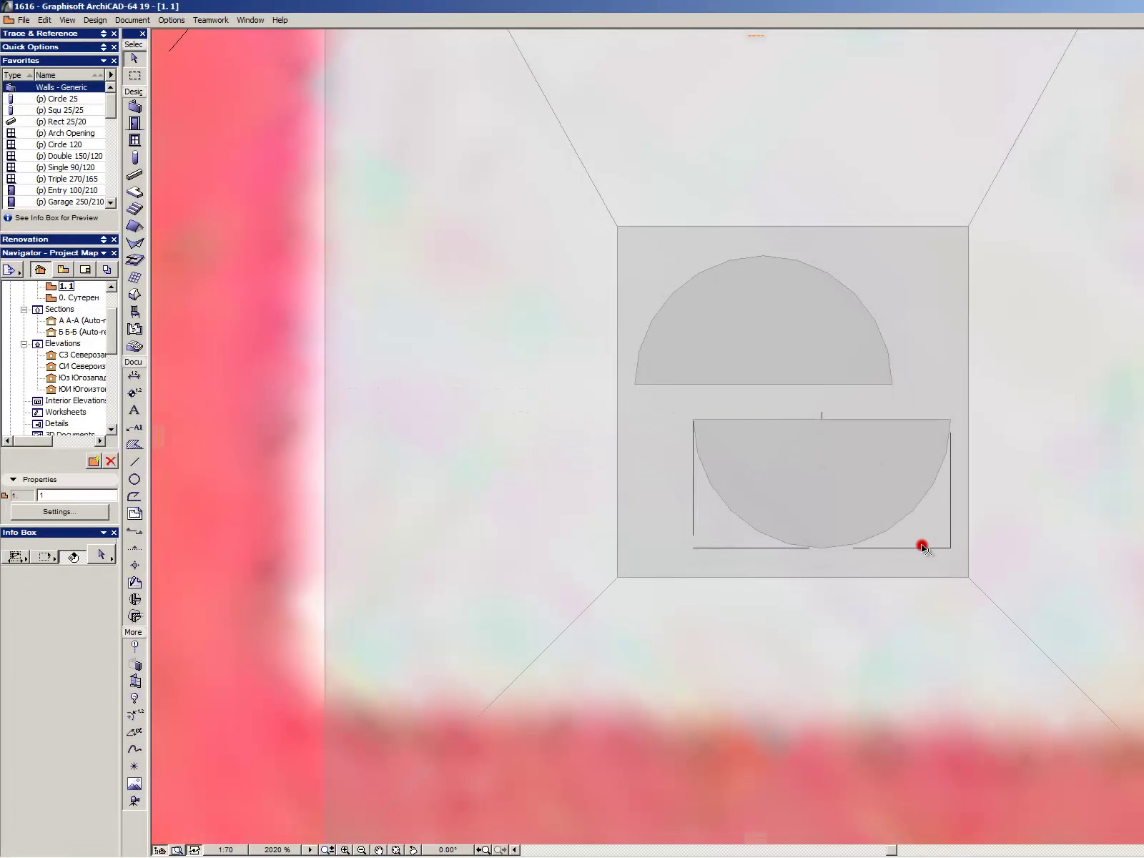
# - Mirror a copy of the lower rectangular roof about the straight side of the upper half-circle
pyautogui.click(912, 535)
pyautogui.hotkey('ctrl', 'BackSpace')
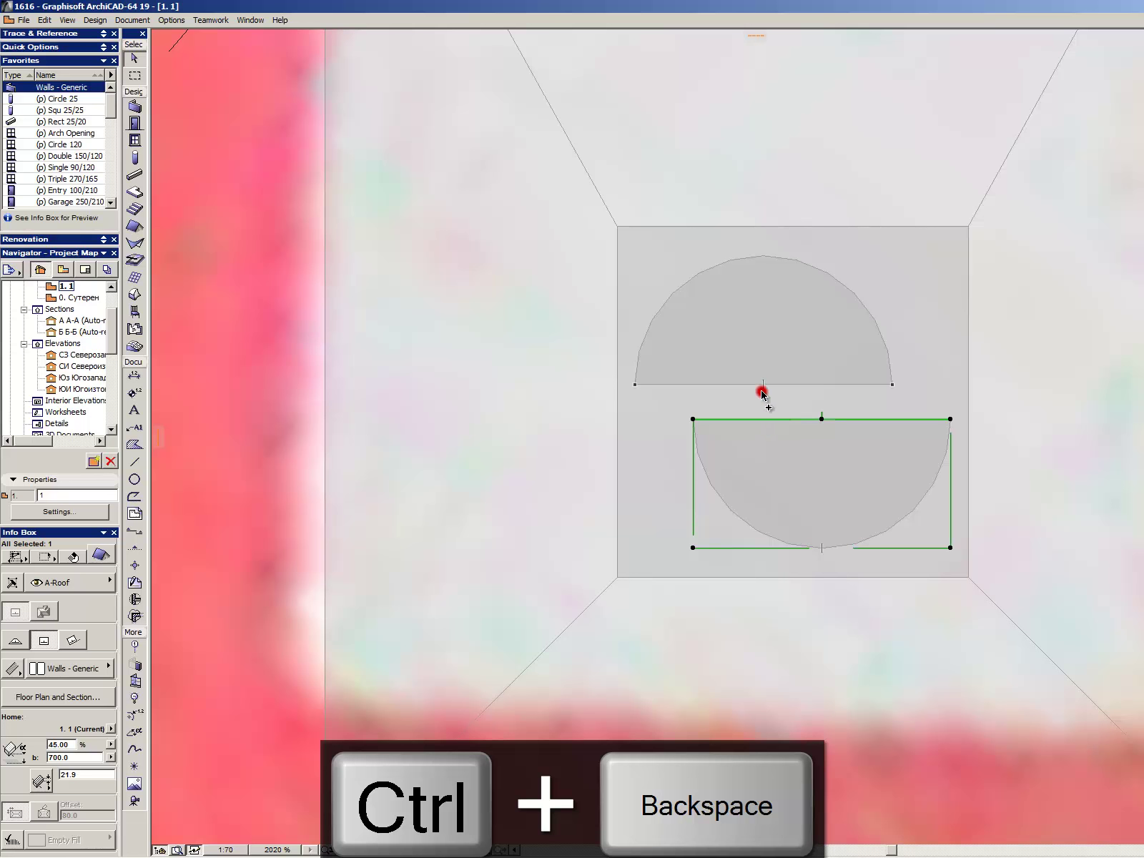
pyautogui.click(678, 386)
pyautogui.click(741, 384)
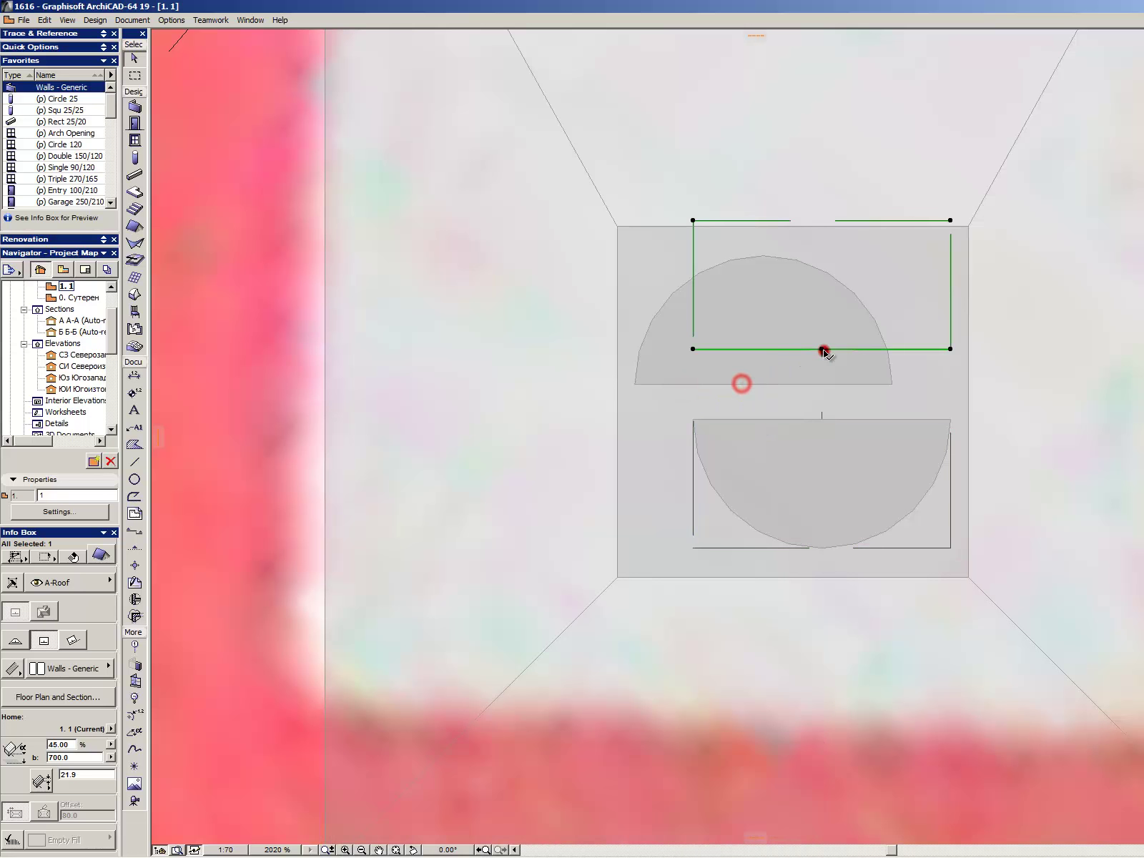
# - Move the mirrored roof by its pivot-line corner onto the matching corner of the upper half-circle's straight side and clear the selection
pyautogui.click(951, 349)
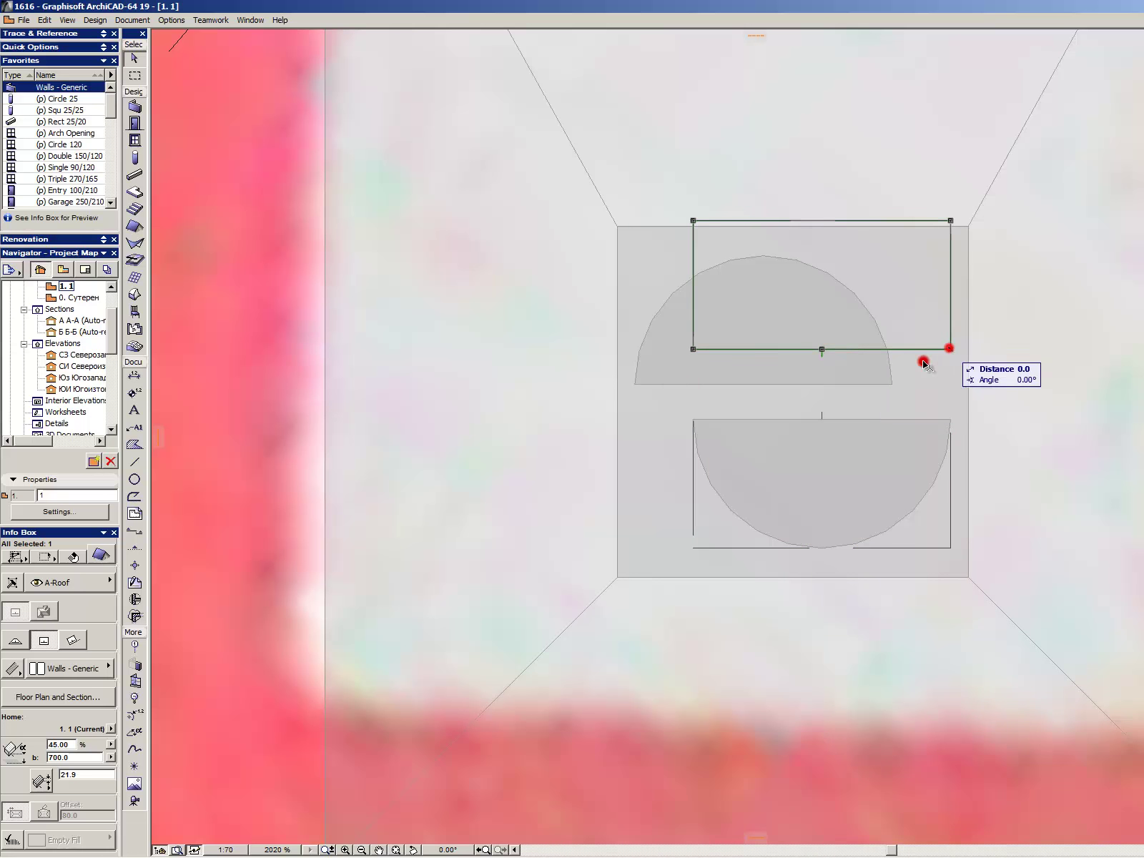
pyautogui.click(890, 382)
pyautogui.click(1062, 402)
pyautogui.hotkey('alt', ',')
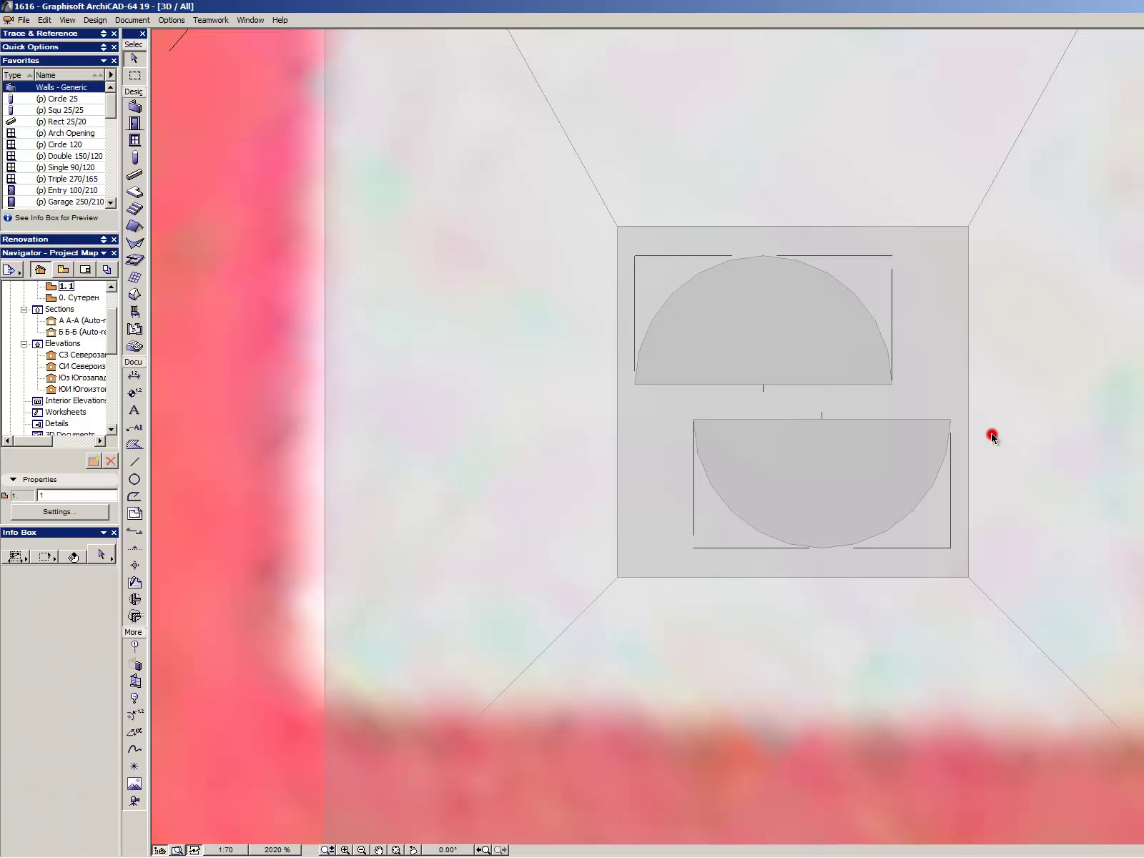
# - Set both roofs to 2.0 thickness, 40% pitch and a base elevation of 200, and clear the selection
pyautogui.click(898, 296)
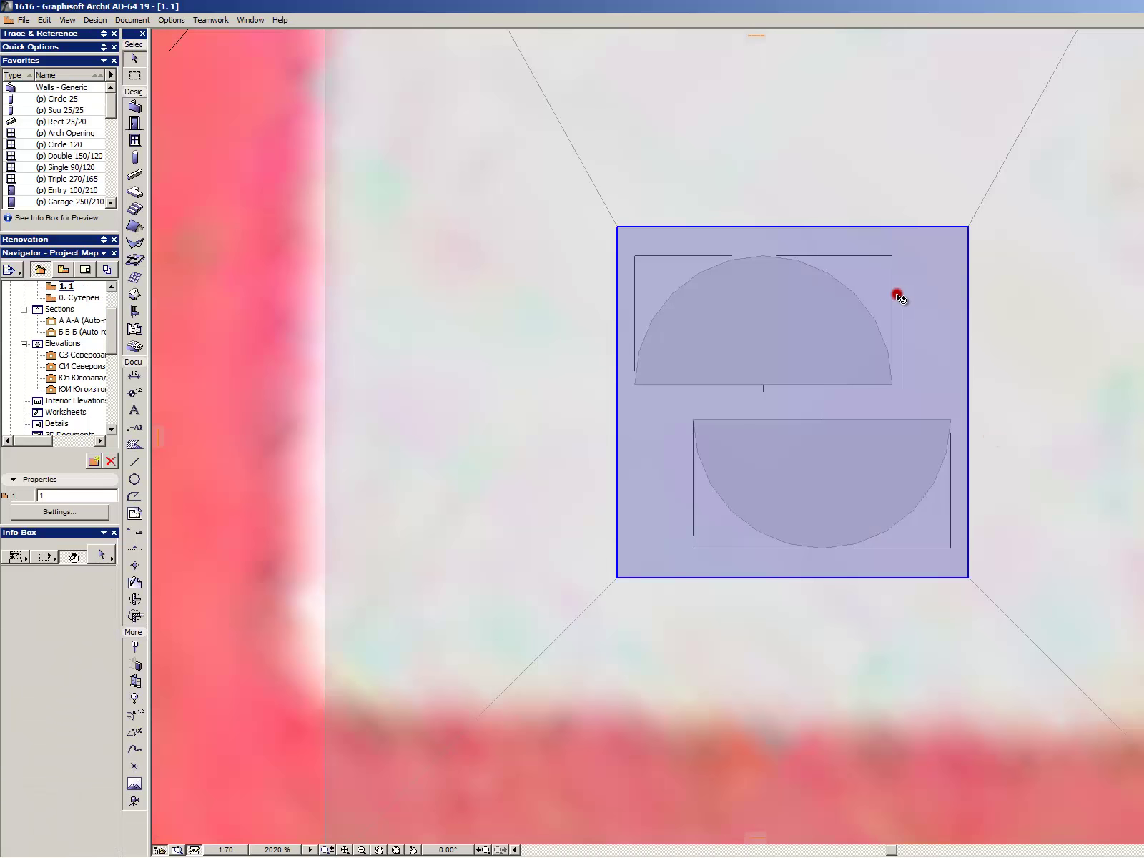
pyautogui.click(890, 279)
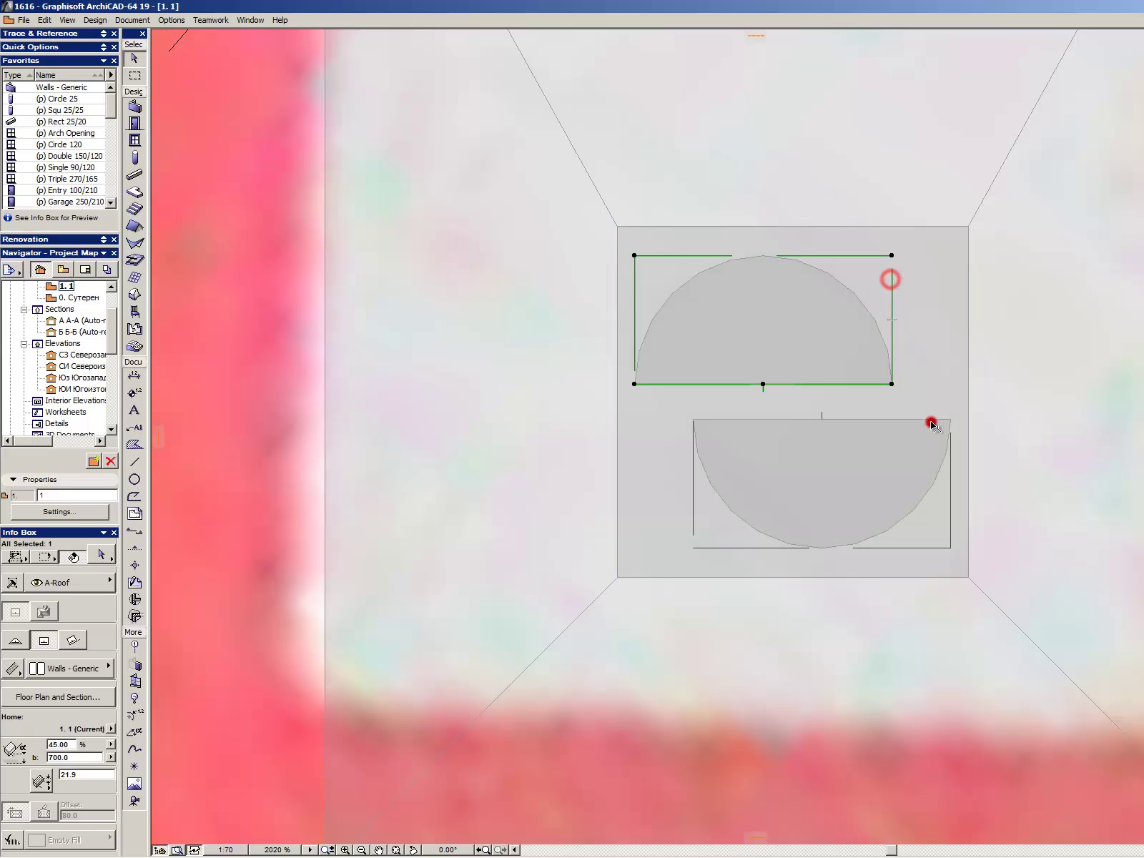
pyautogui.keyDown('shift'); pyautogui.click(955, 479); pyautogui.keyUp('shift')
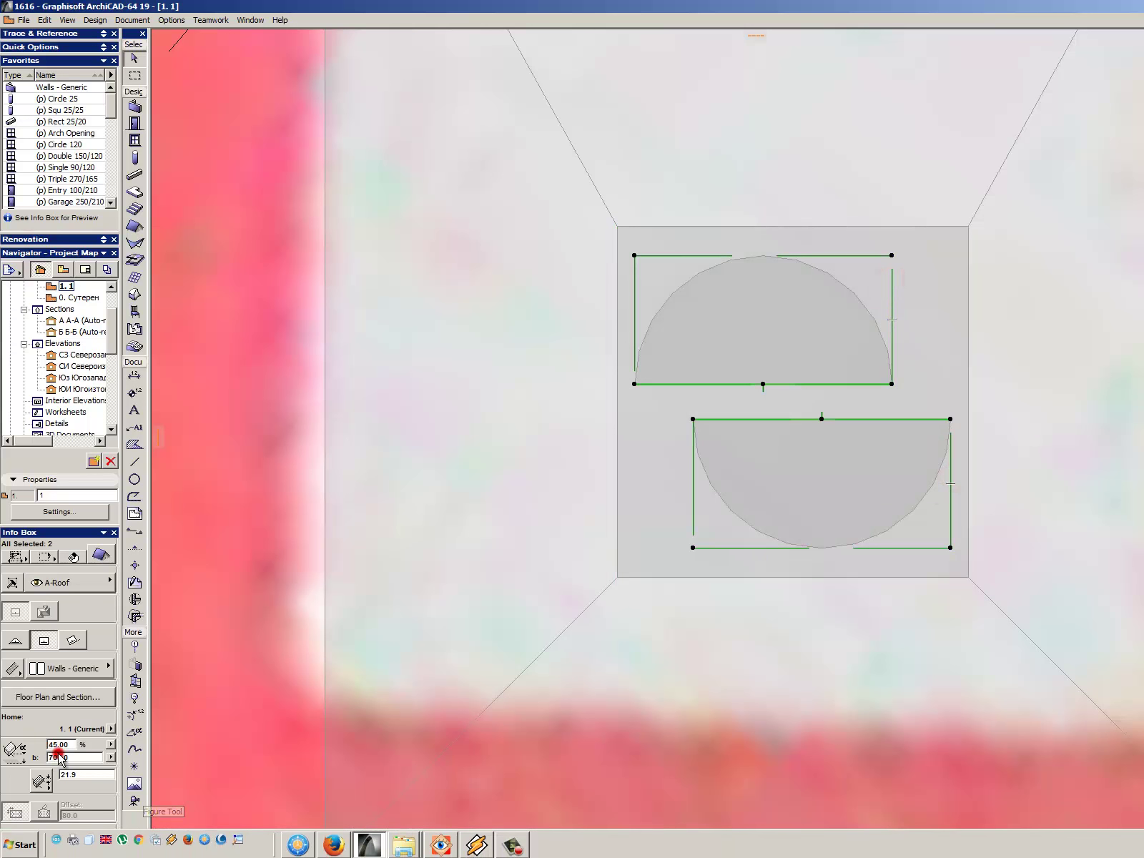
pyautogui.click(91, 774)
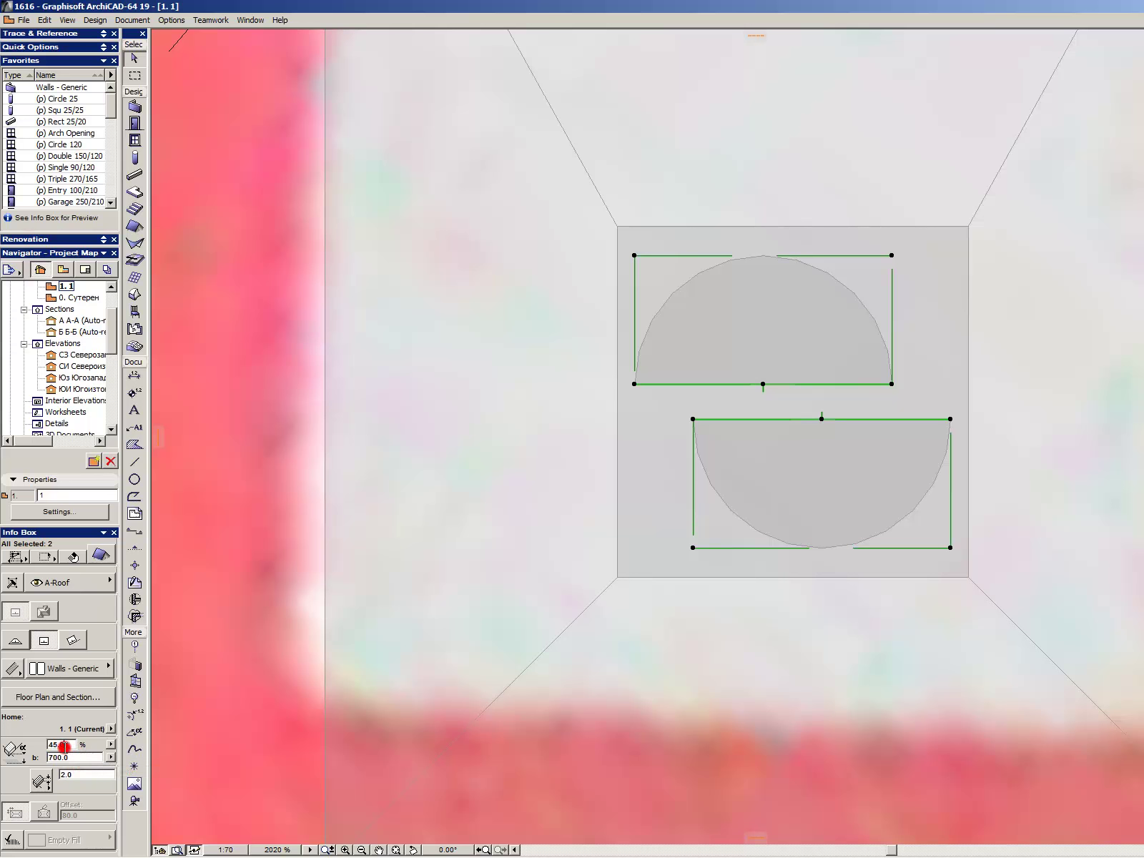
pyautogui.doubleClick(70, 757)
pyautogui.click(840, 597)
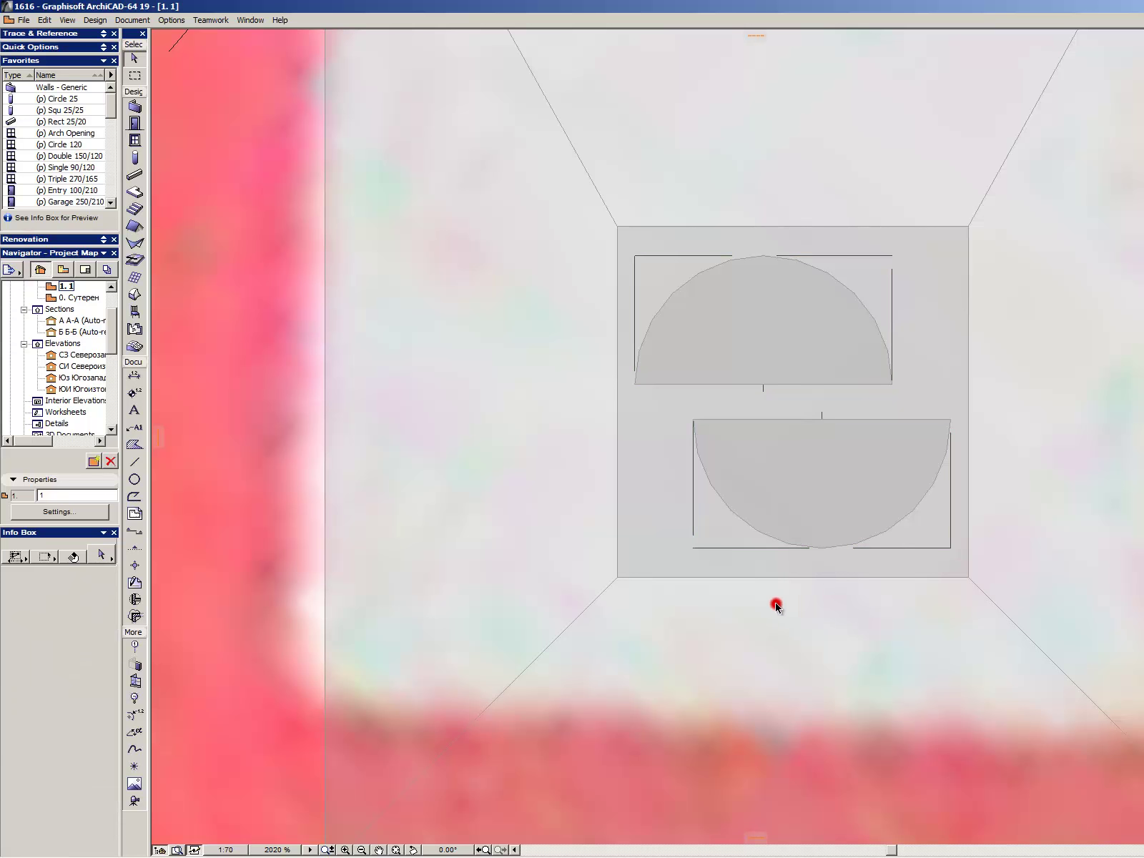
# - In the 3D view, select both roofs, link their override surfaces and assign a black surface to all faces
pyautogui.hotkey('alt', ',')
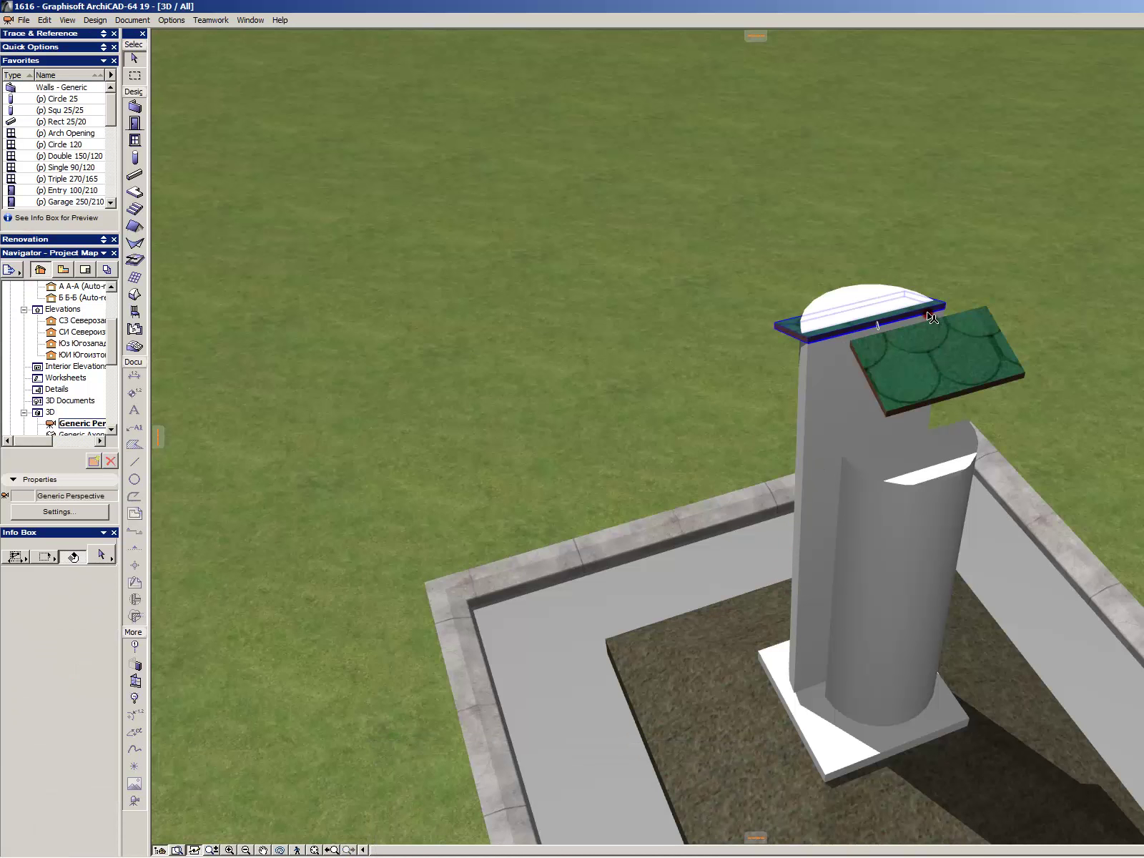
pyautogui.click(1015, 374)
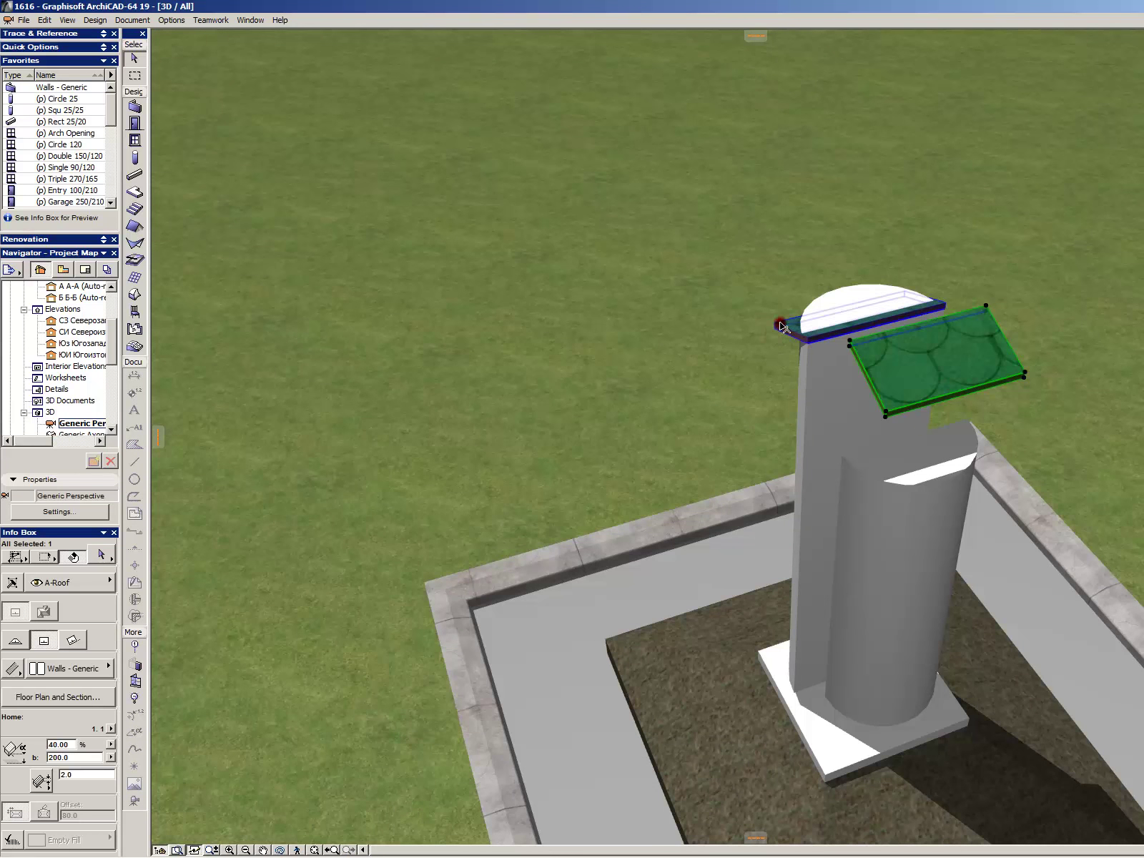
pyautogui.doubleClick(781, 323)
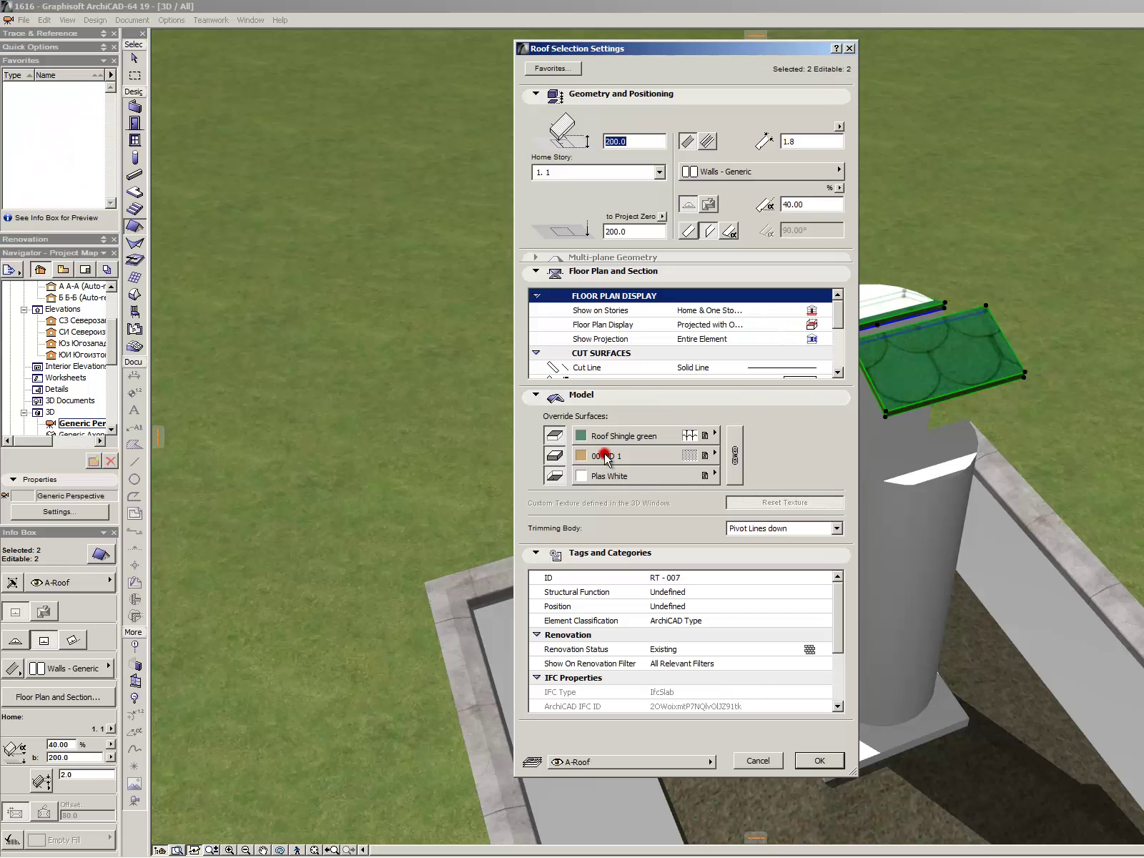
pyautogui.click(742, 439)
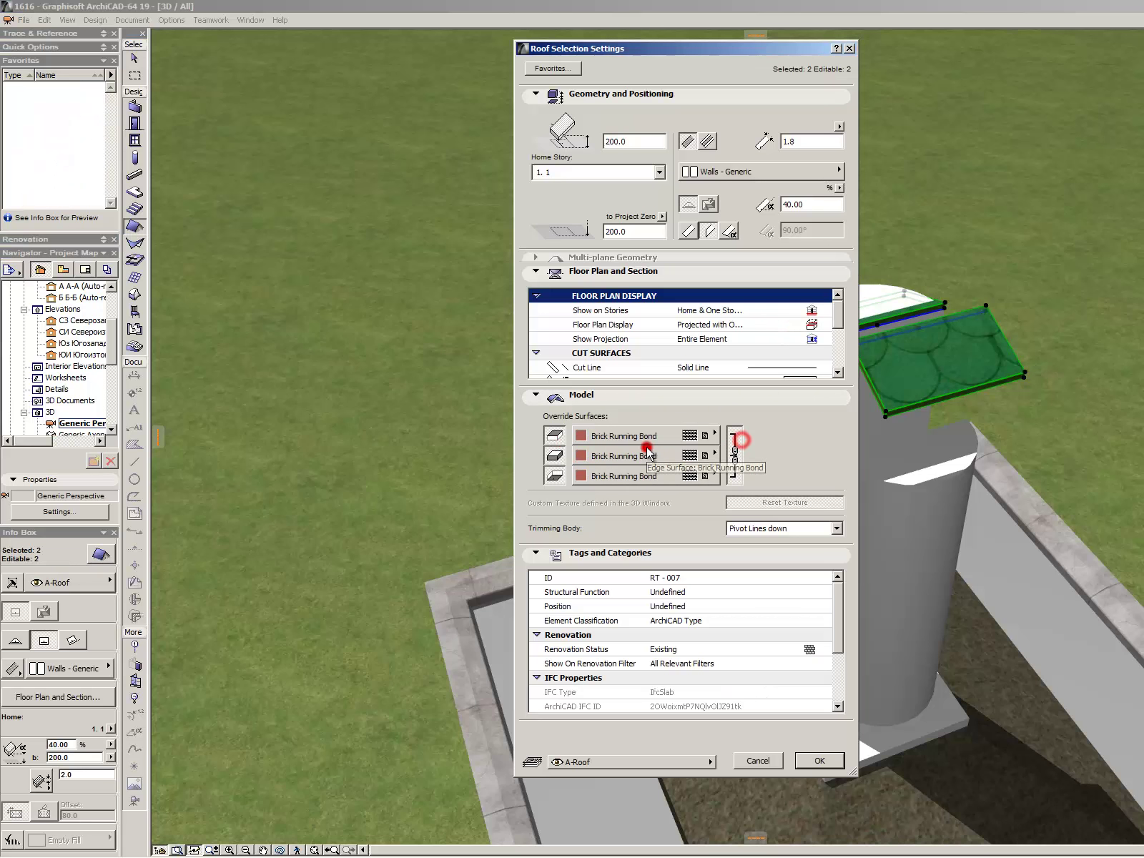
pyautogui.click(646, 450)
pyautogui.click(762, 351)
pyautogui.press('Return')
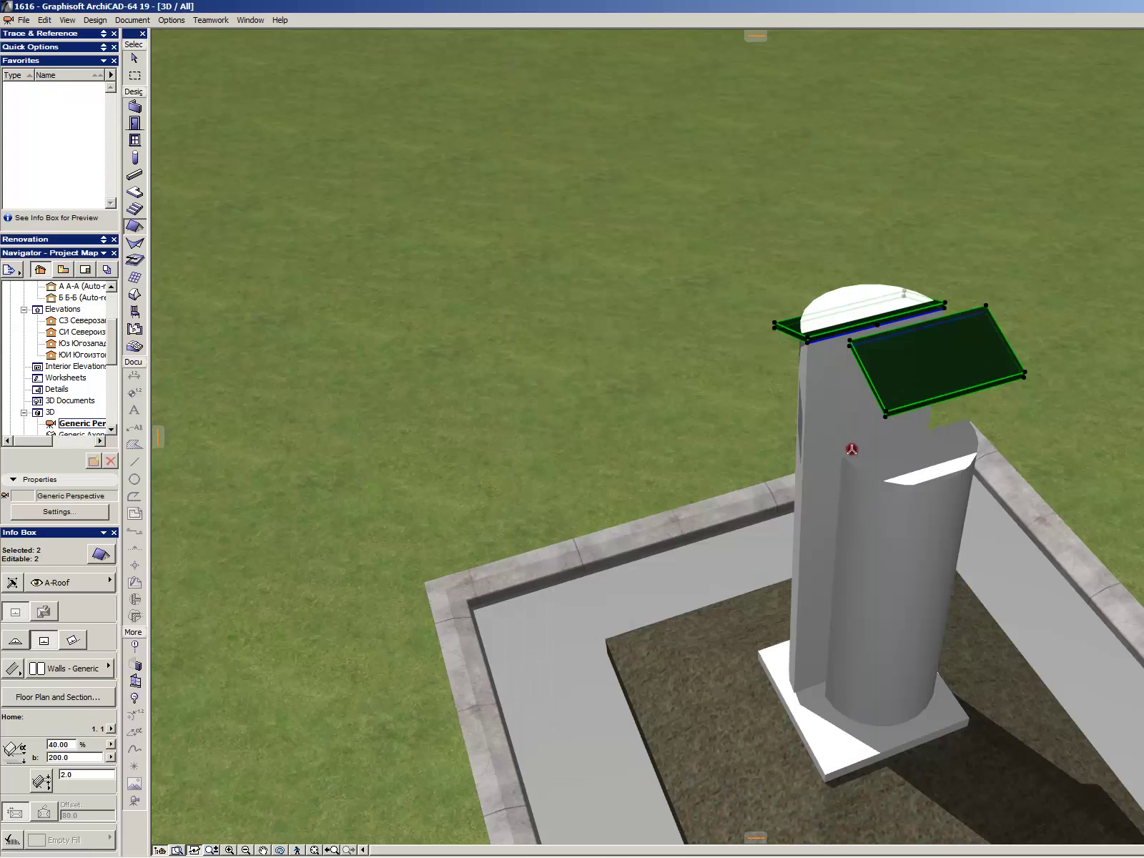
# - Lower the roof slab over the shorter column vertically until its pivot-line corner meets the column's top corner
pyautogui.press('Escape')
pyautogui.moveTo(857, 442); pyautogui.dragTo(760, 435, button='middle')
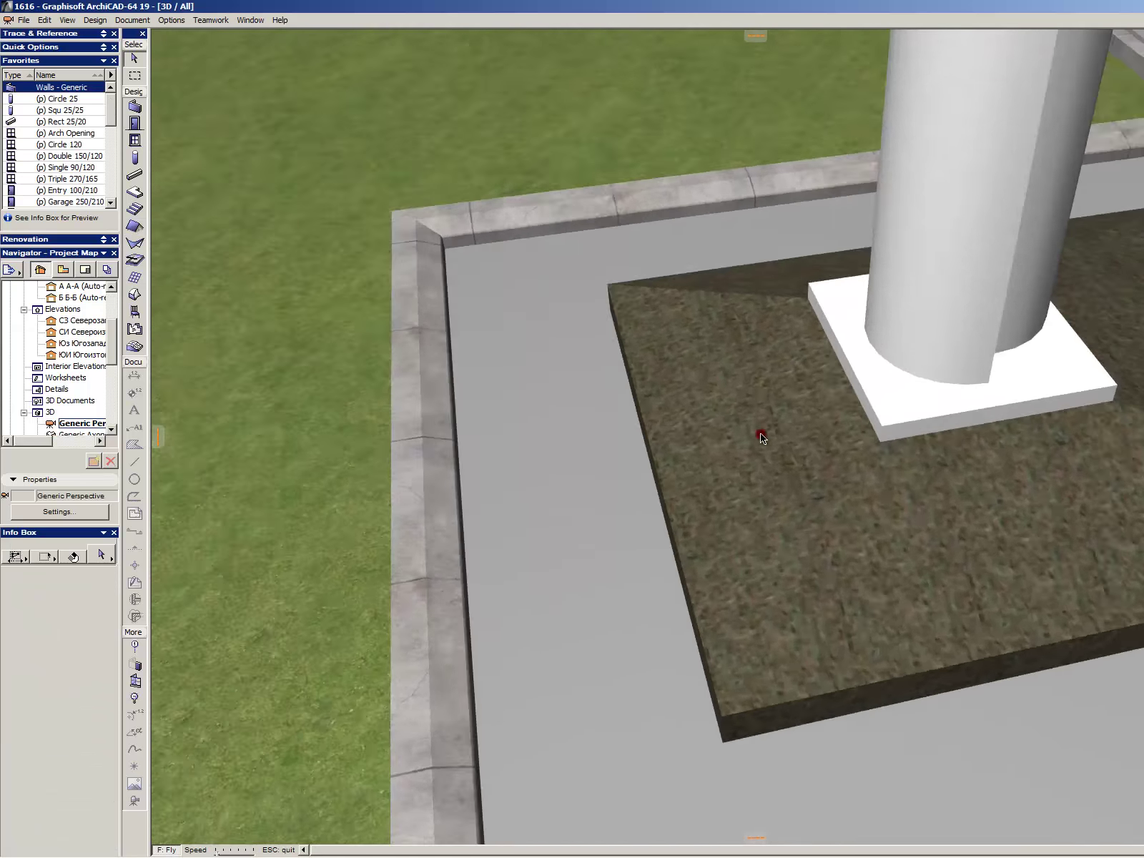
pyautogui.press('Down')
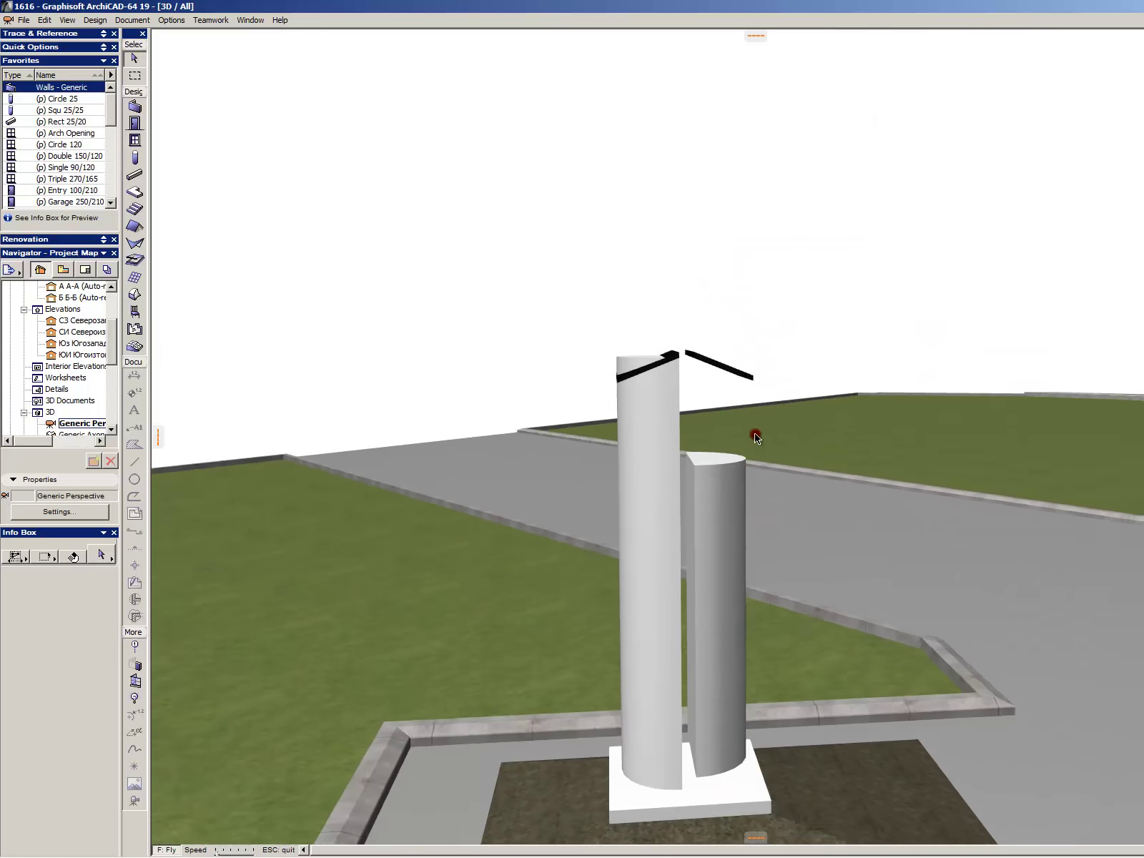
pyautogui.press('Up')
pyautogui.press('Escape')
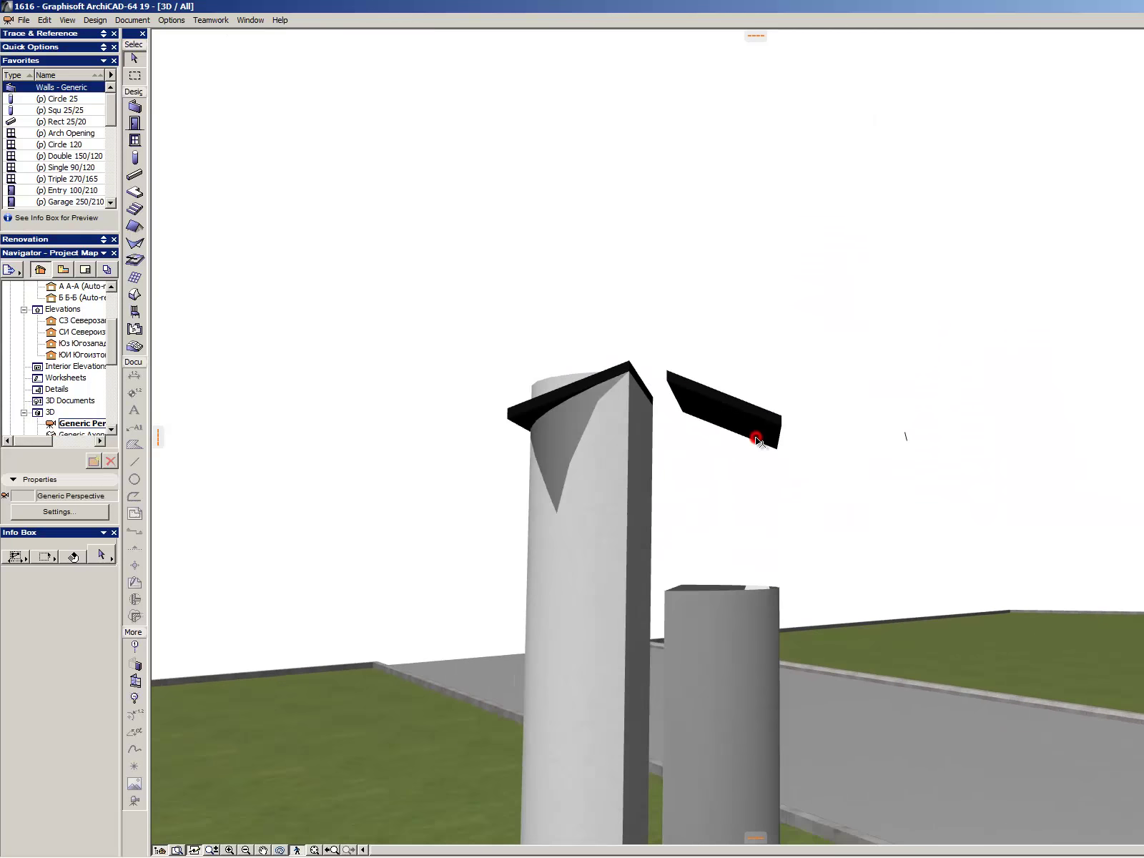
pyautogui.click(753, 422)
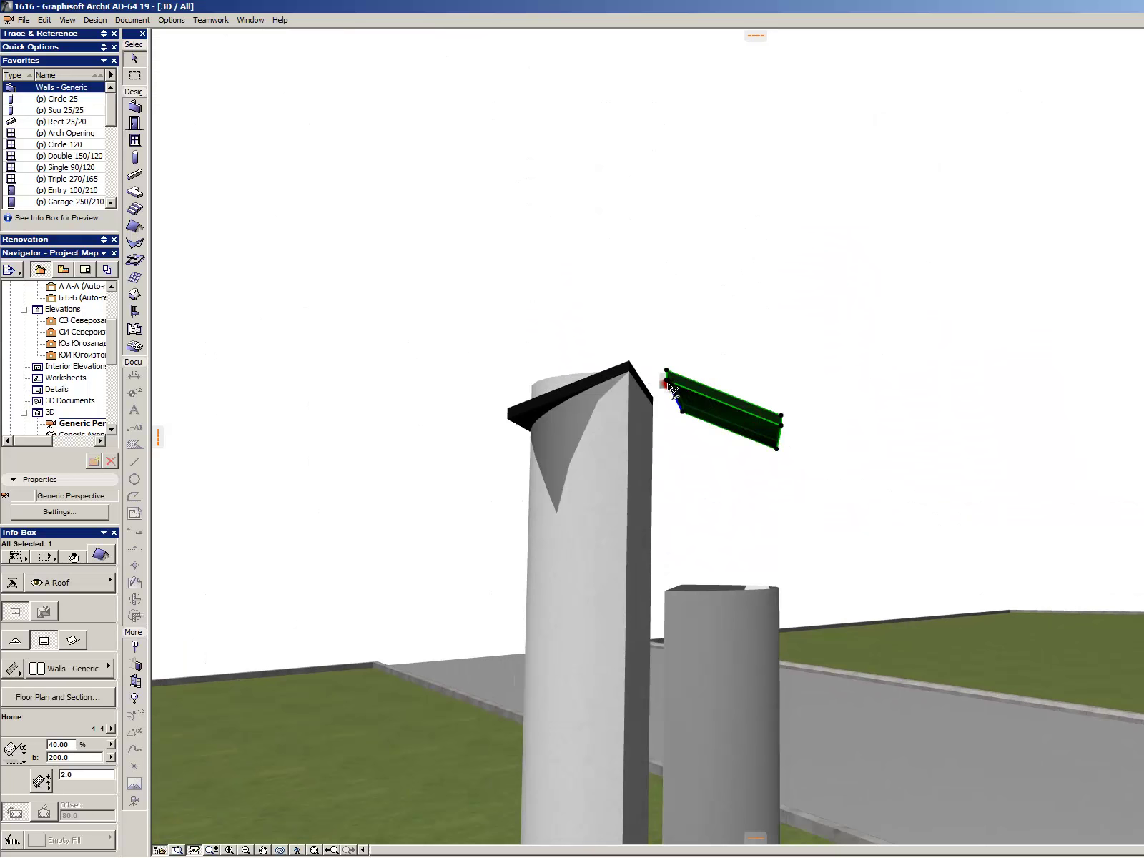
pyautogui.click(669, 385)
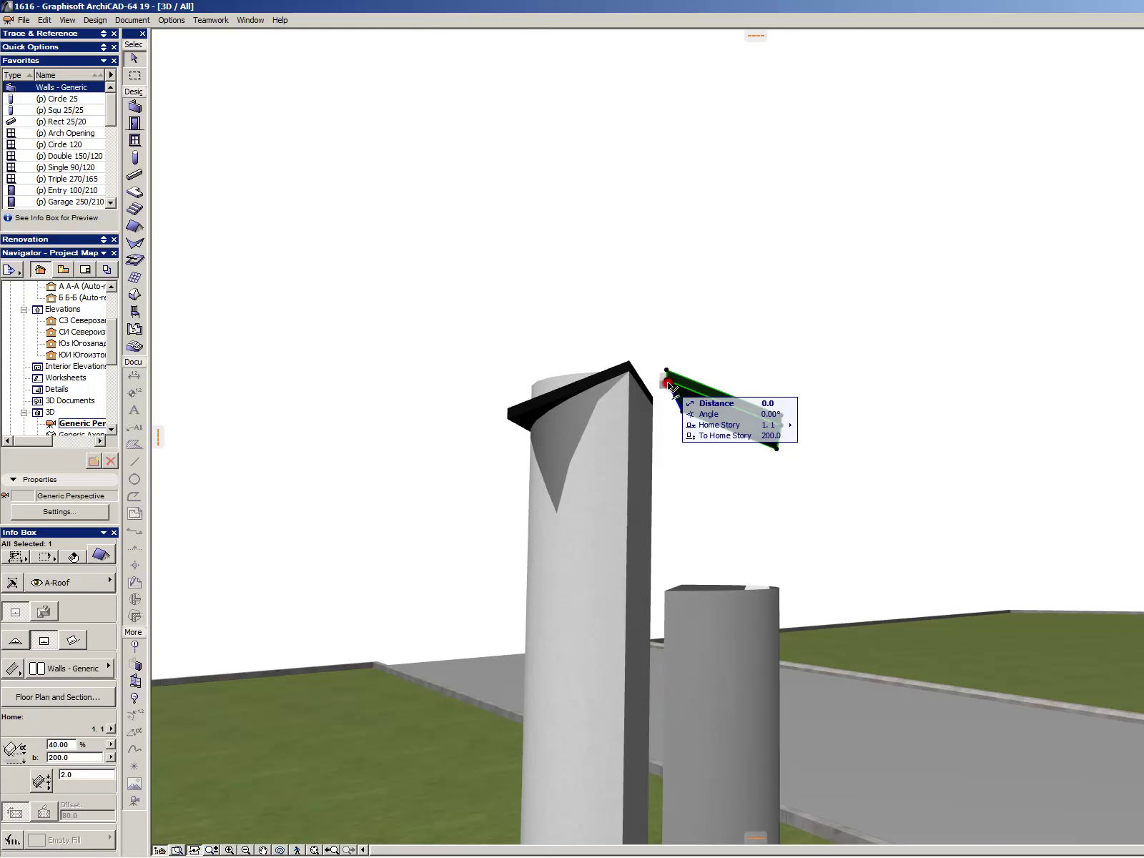
pyautogui.click(667, 587)
pyautogui.scroll(5, 708, 636)
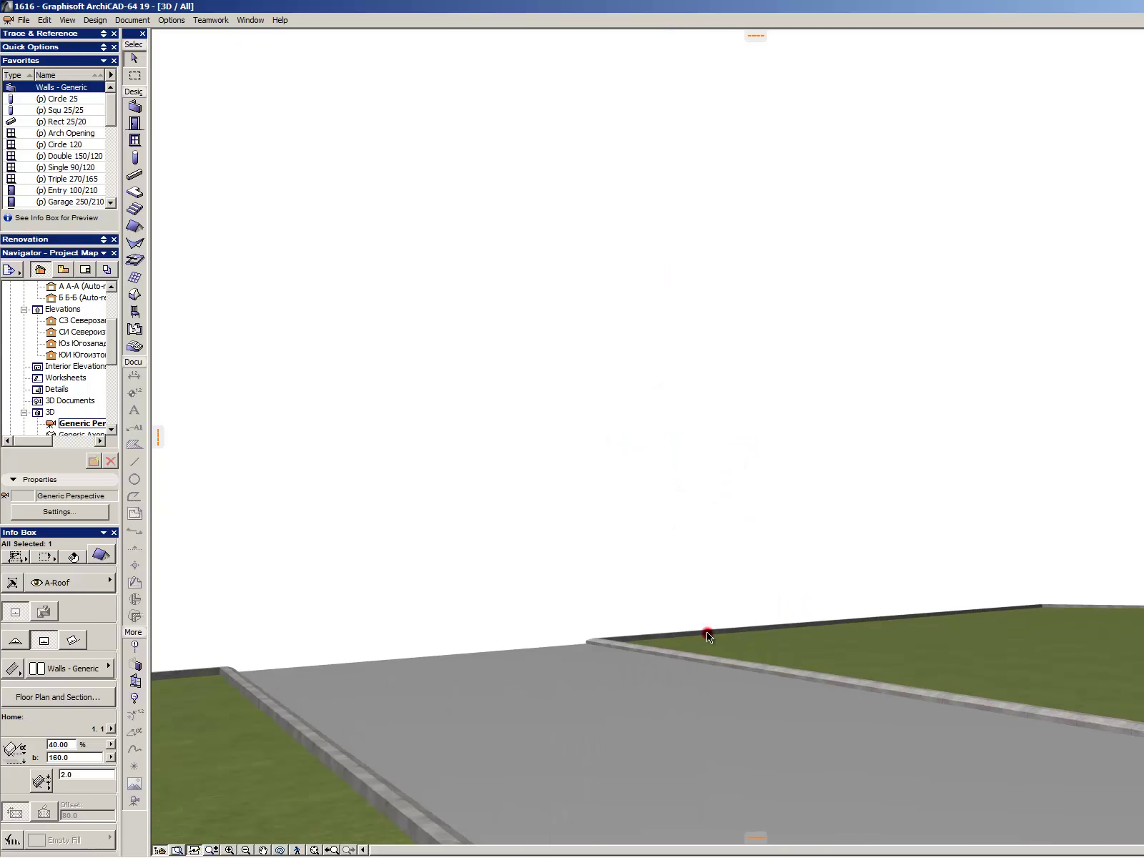
pyautogui.scroll(-5, 708, 636)
pyautogui.click(382, 571)
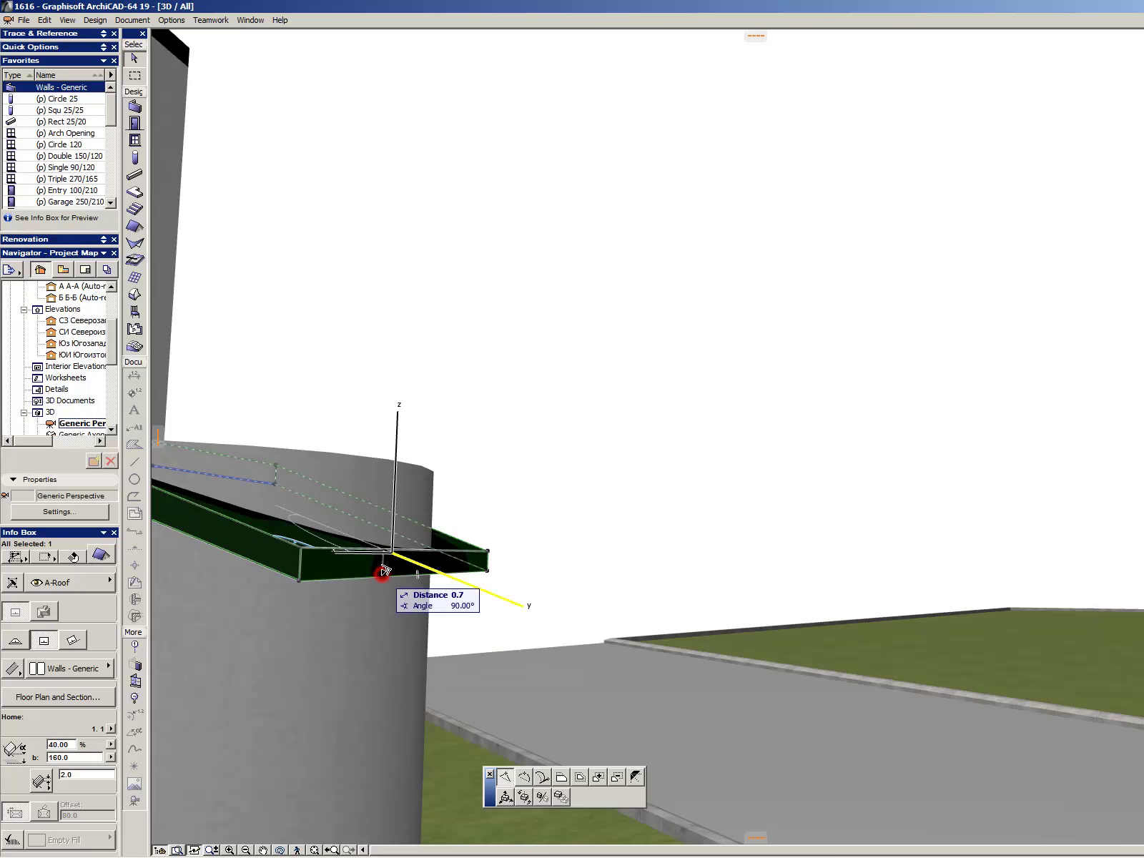
pyautogui.scroll(-3, 527, 613)
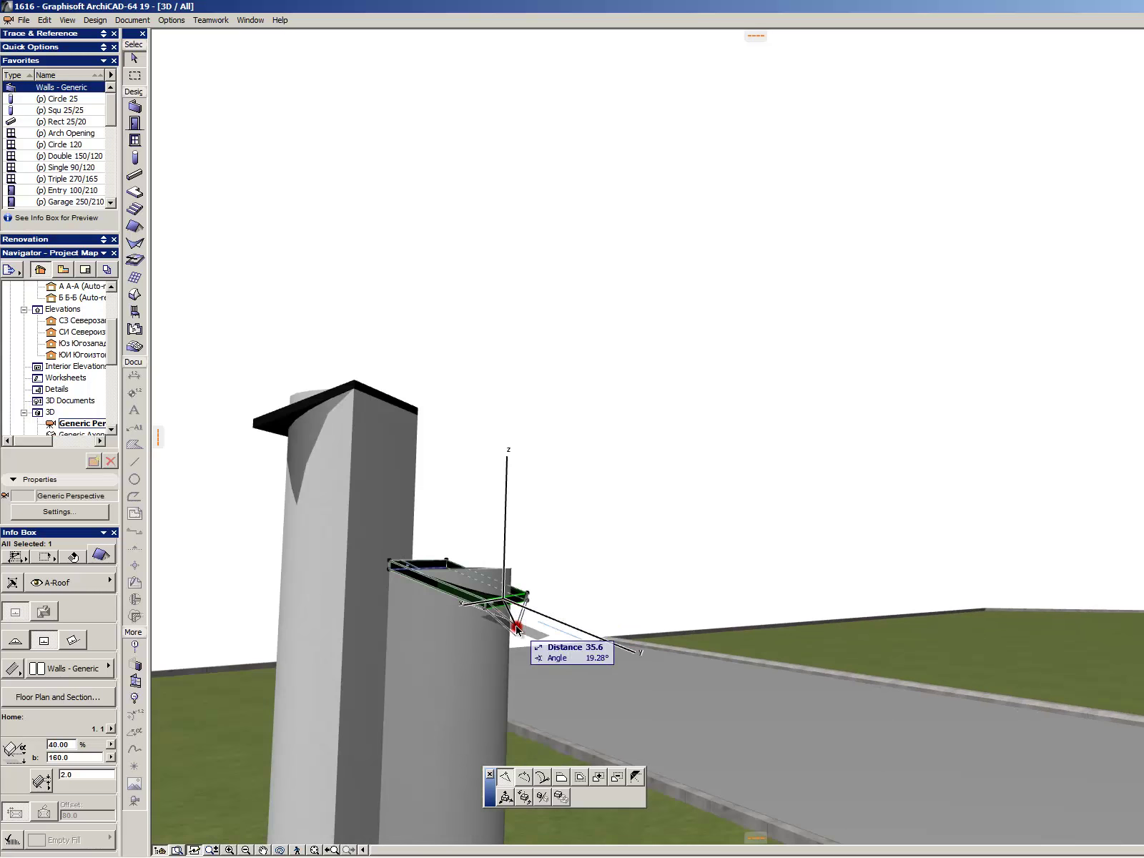
pyautogui.press('Escape')
pyautogui.scroll(3, 498, 602)
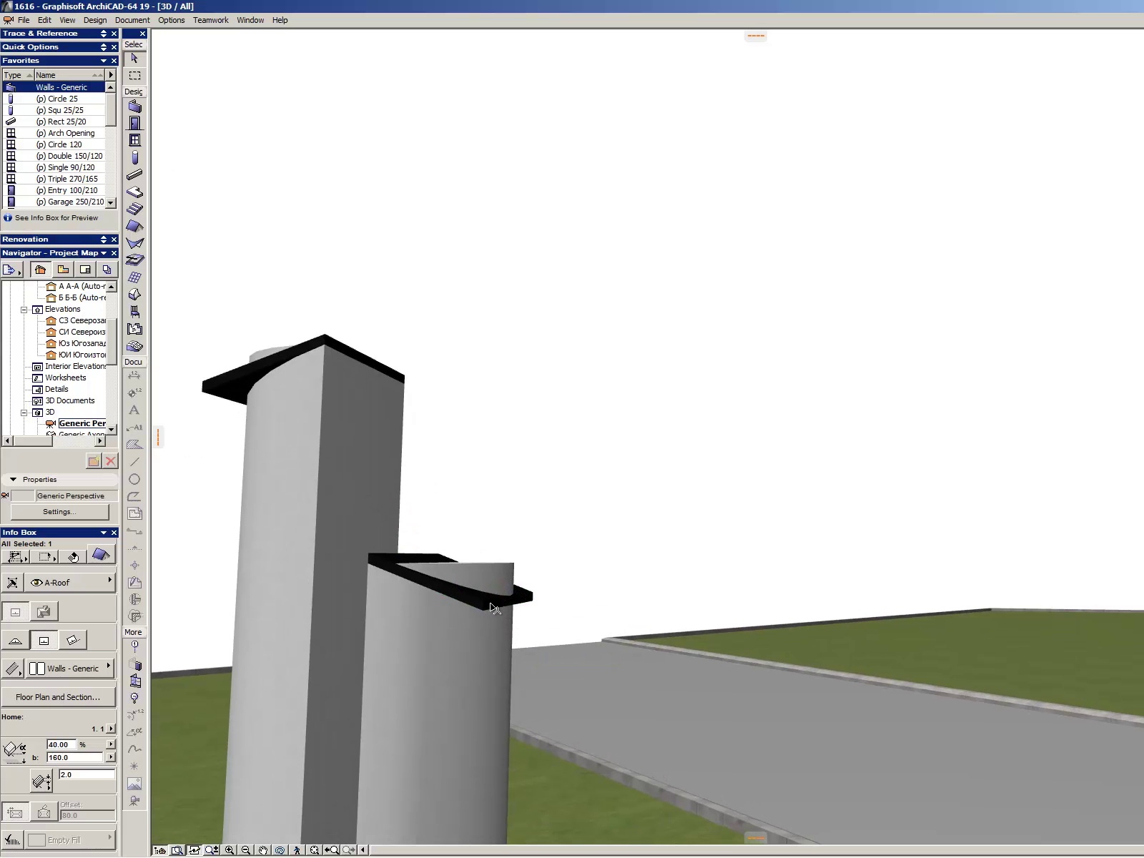
pyautogui.click(497, 597)
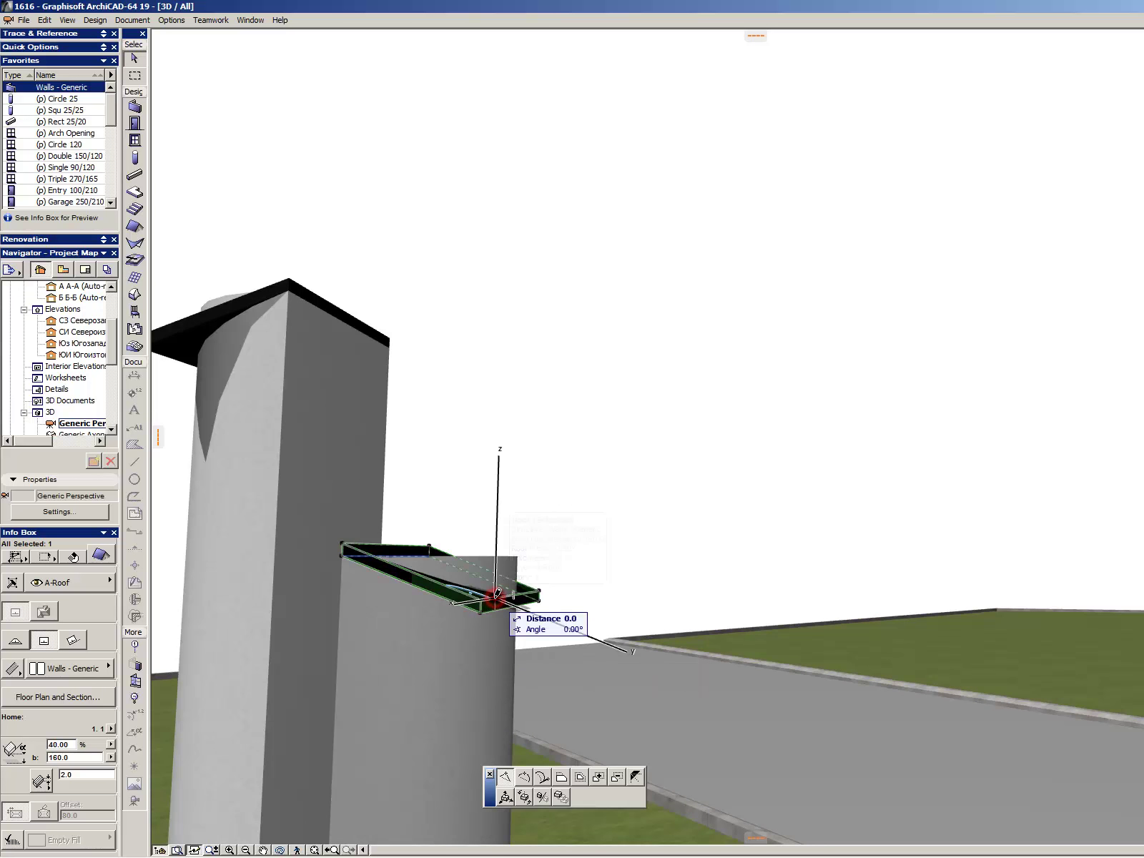
pyautogui.press('Escape')
pyautogui.click(550, 624)
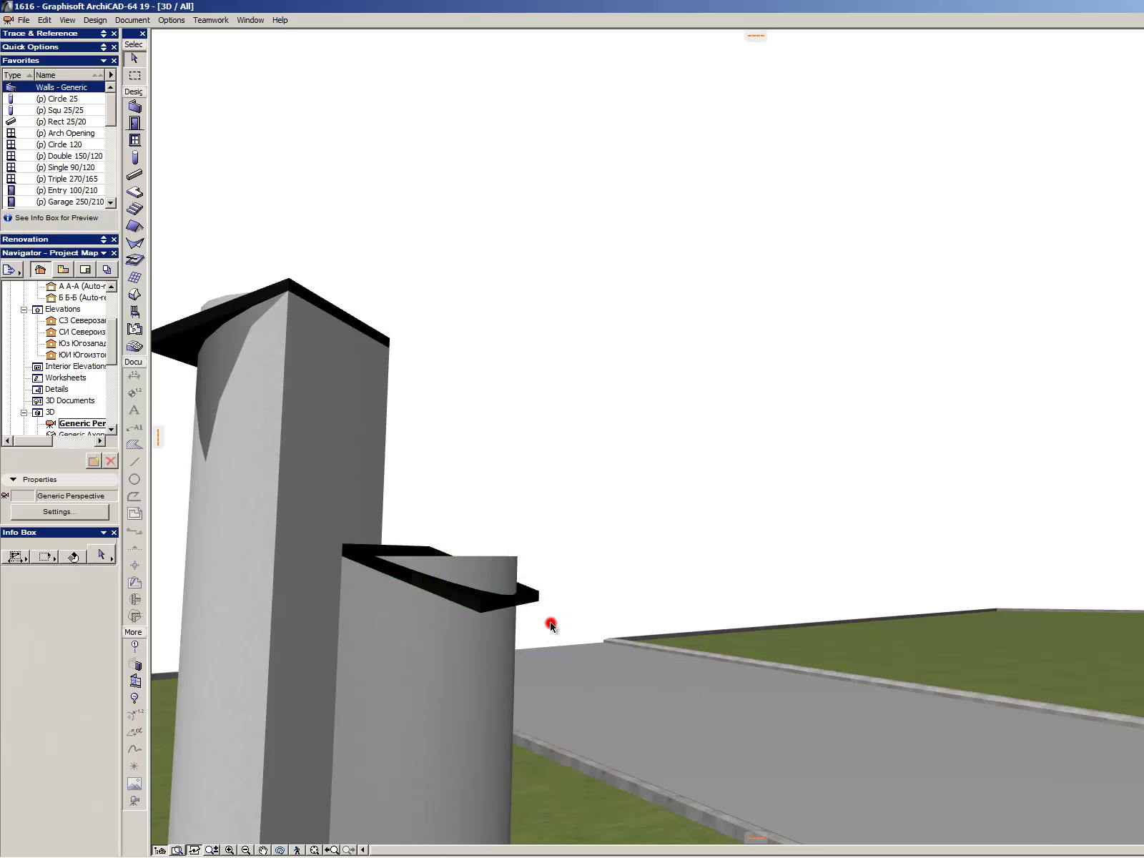
# - In the floor plan, measure the lower roof's depth from the midpoint of its outer edge to its pivot line
pyautogui.press('F2')
pyautogui.scroll(-2, 730, 618)
pyautogui.scroll(2, 804, 582)
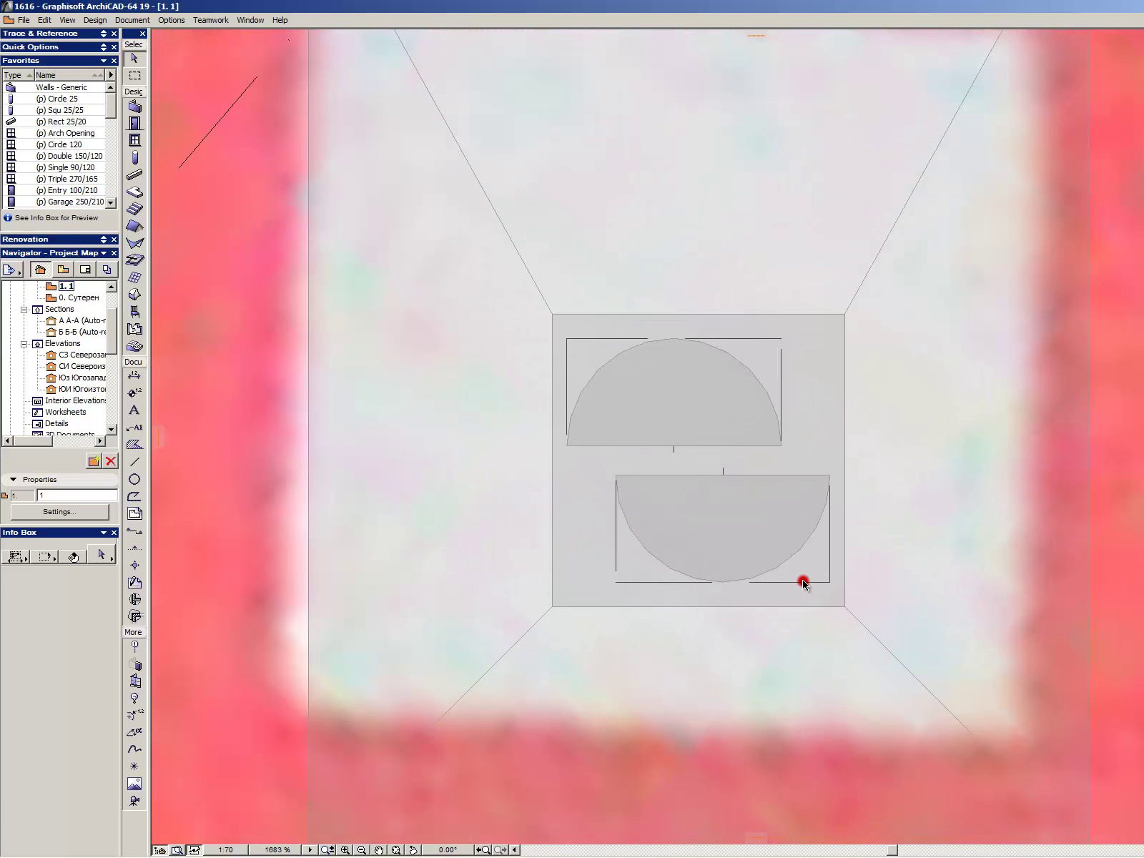
pyautogui.click(808, 572)
pyautogui.press('space')
pyautogui.click(813, 583)
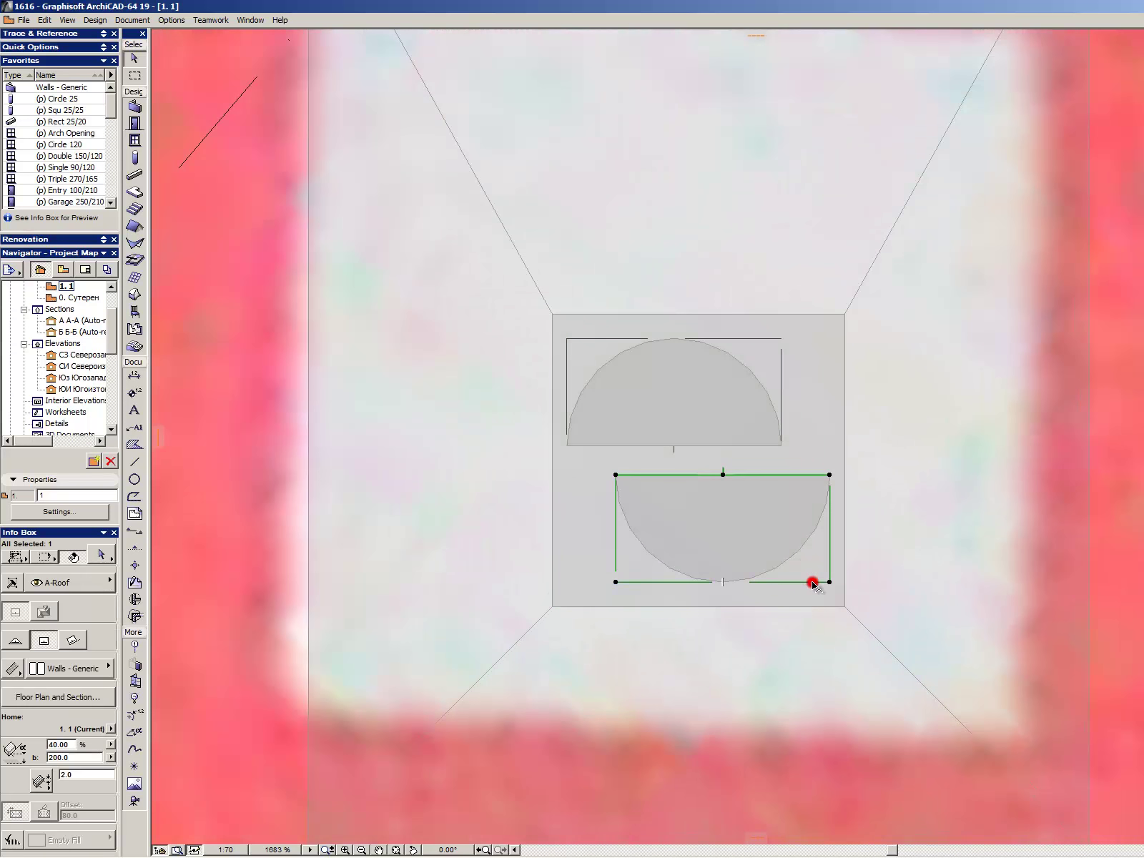
pyautogui.click(812, 582)
pyautogui.press('Escape')
pyautogui.press('m')
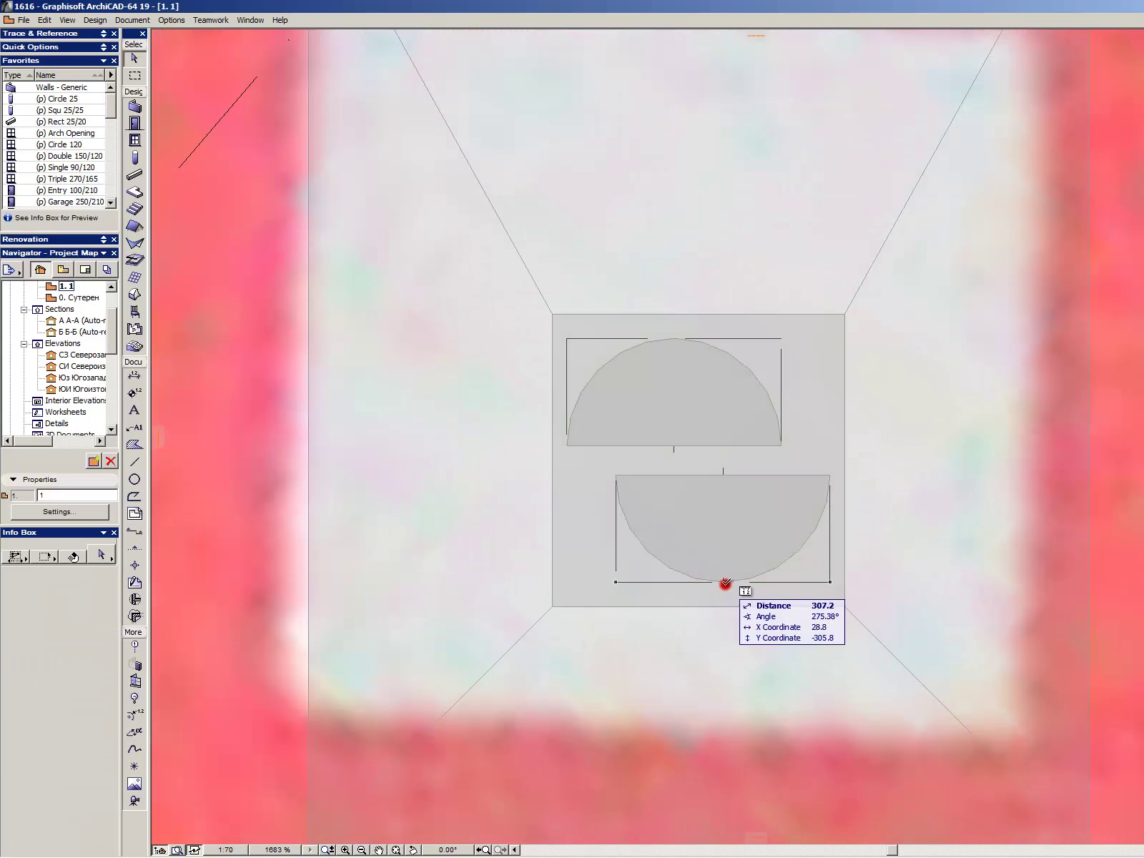
pyautogui.click(723, 582)
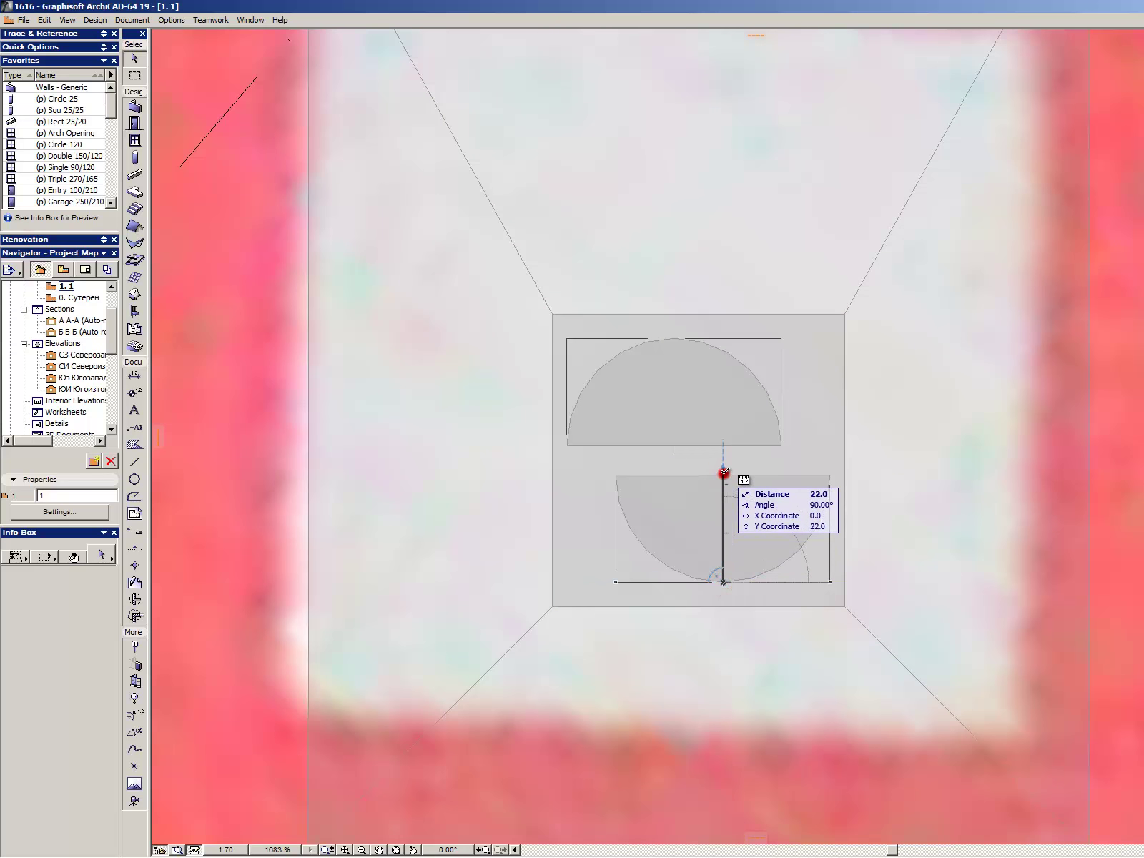
pyautogui.click(722, 474)
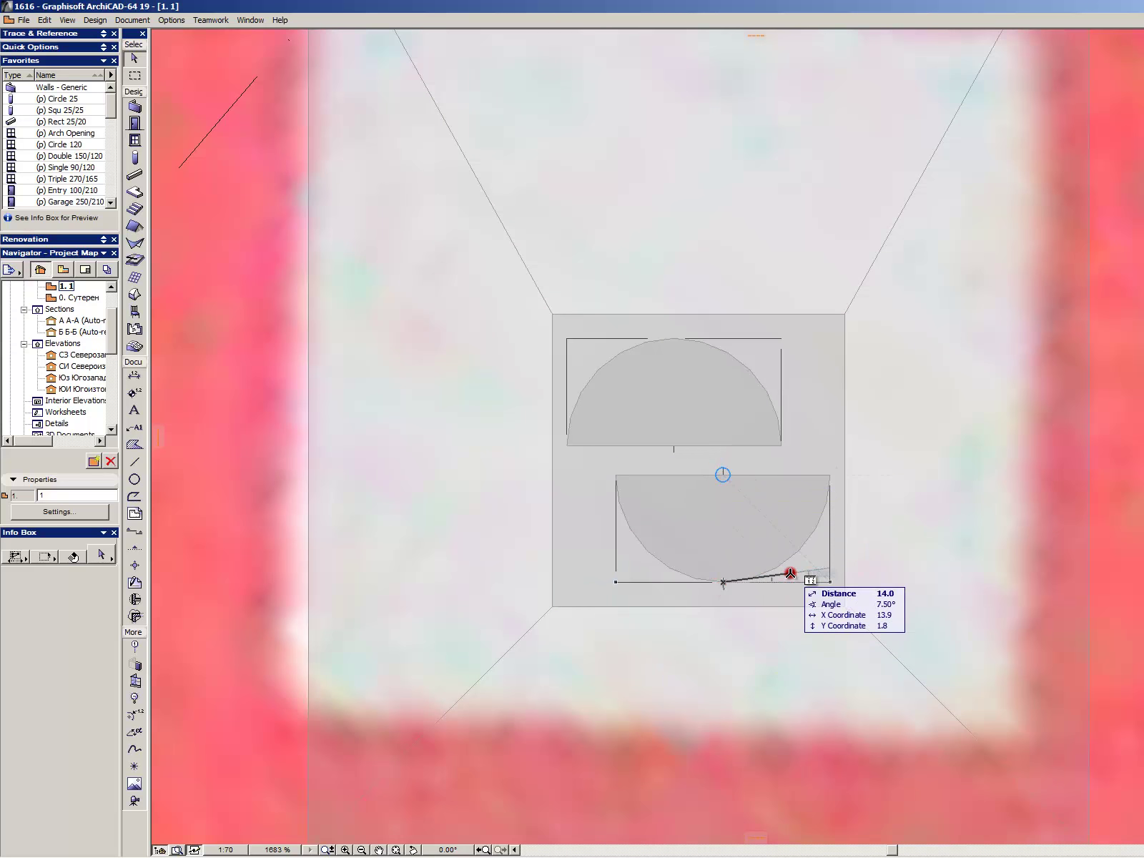
pyautogui.press('Escape')
pyautogui.click(826, 583)
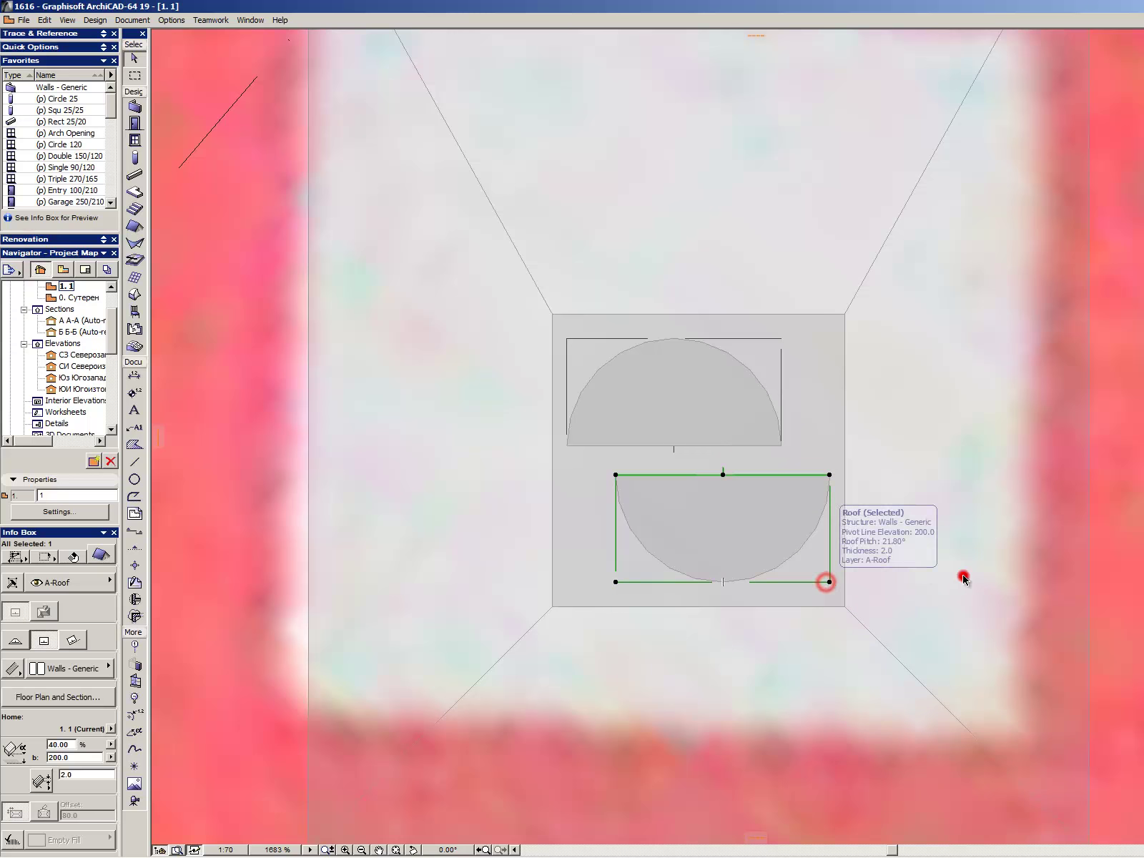
pyautogui.click(962, 576)
# - On the floor plan, select both section lines and rotate them about a point near their crossing until one is horizontal and the other vertical
pyautogui.scroll(-10, 689, 516)
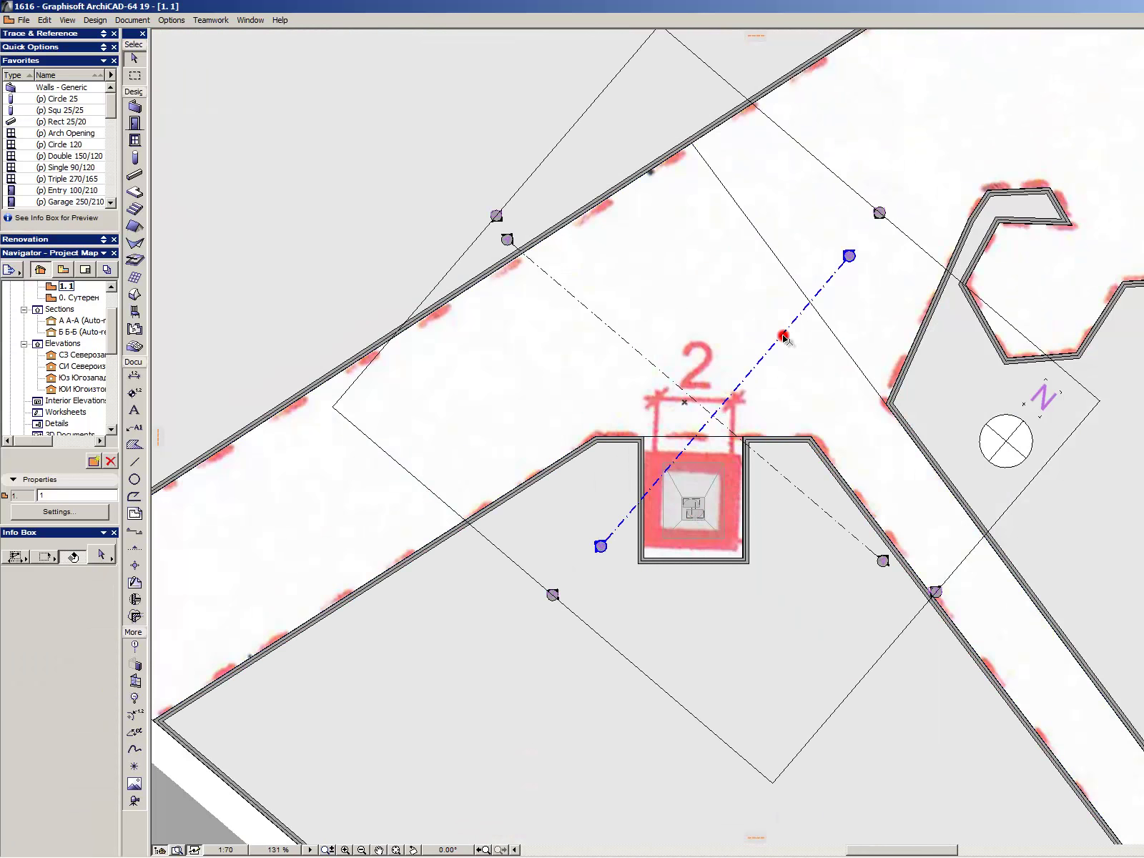
pyautogui.click(787, 330)
pyautogui.keyDown('shift'); pyautogui.click(790, 481); pyautogui.keyUp('shift')
pyautogui.hotkey('alt', 'BackSpace')
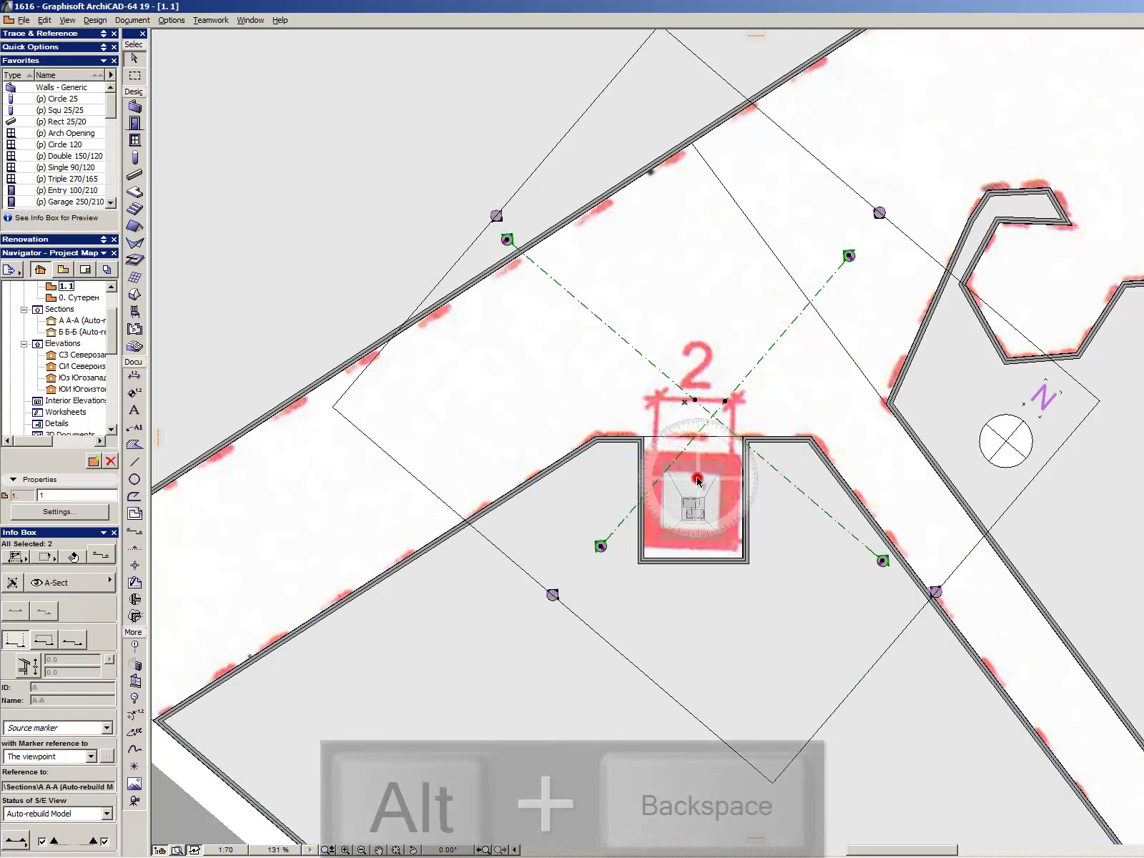
pyautogui.click(713, 417)
pyautogui.click(828, 513)
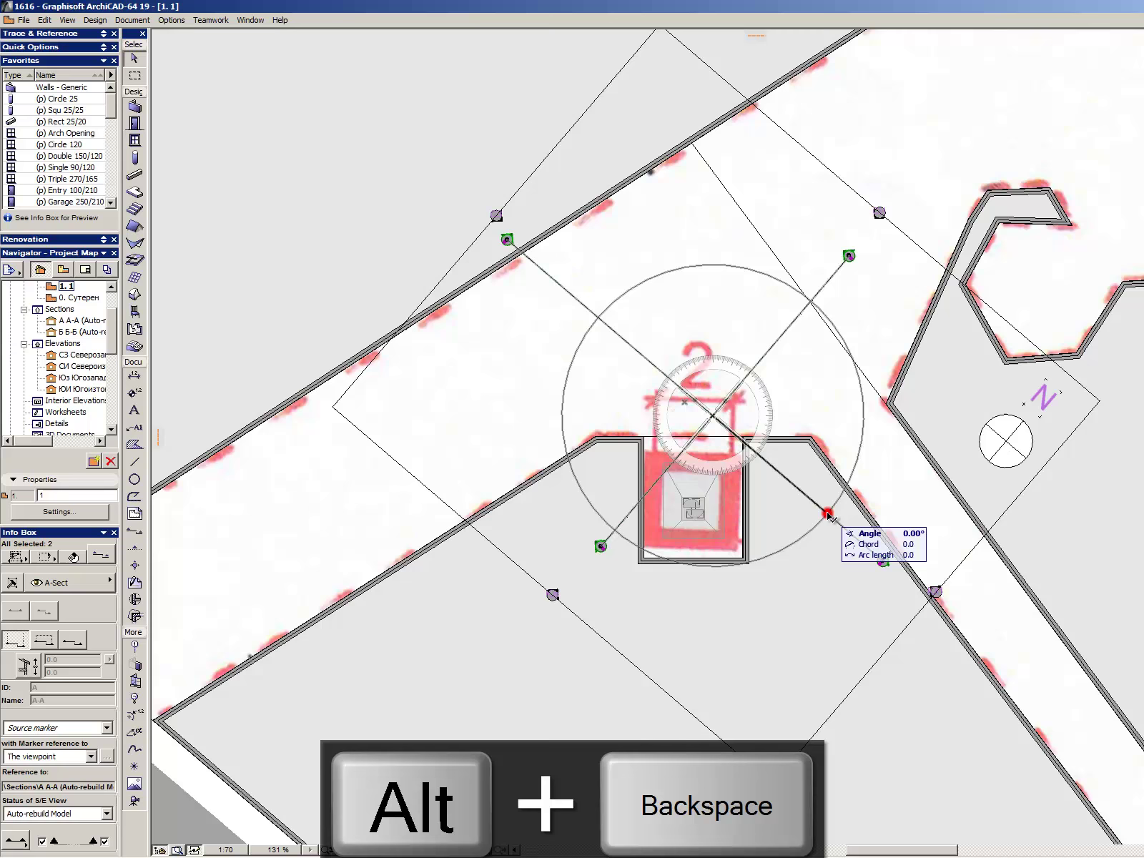
pyautogui.click(837, 390)
pyautogui.scroll(3, 715, 413)
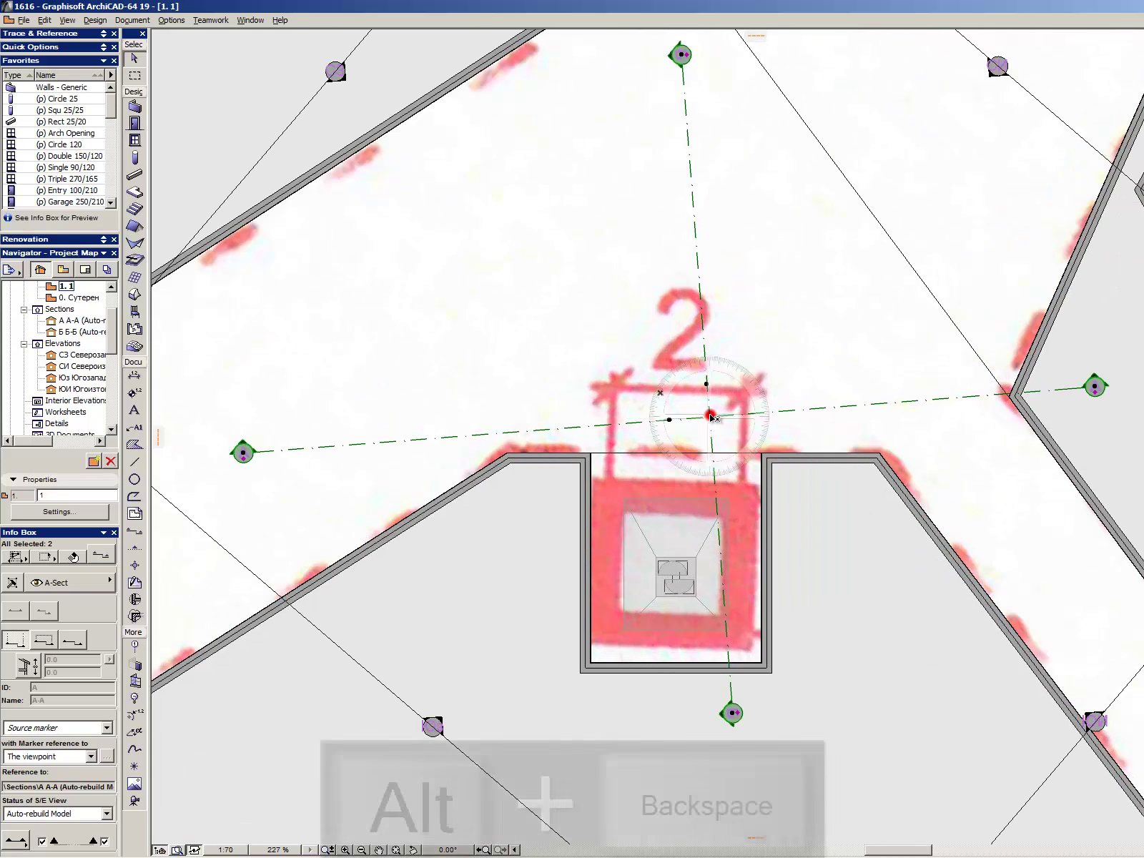
pyautogui.hotkey('alt', 'BackSpace')
pyautogui.click(712, 417)
pyautogui.click(876, 404)
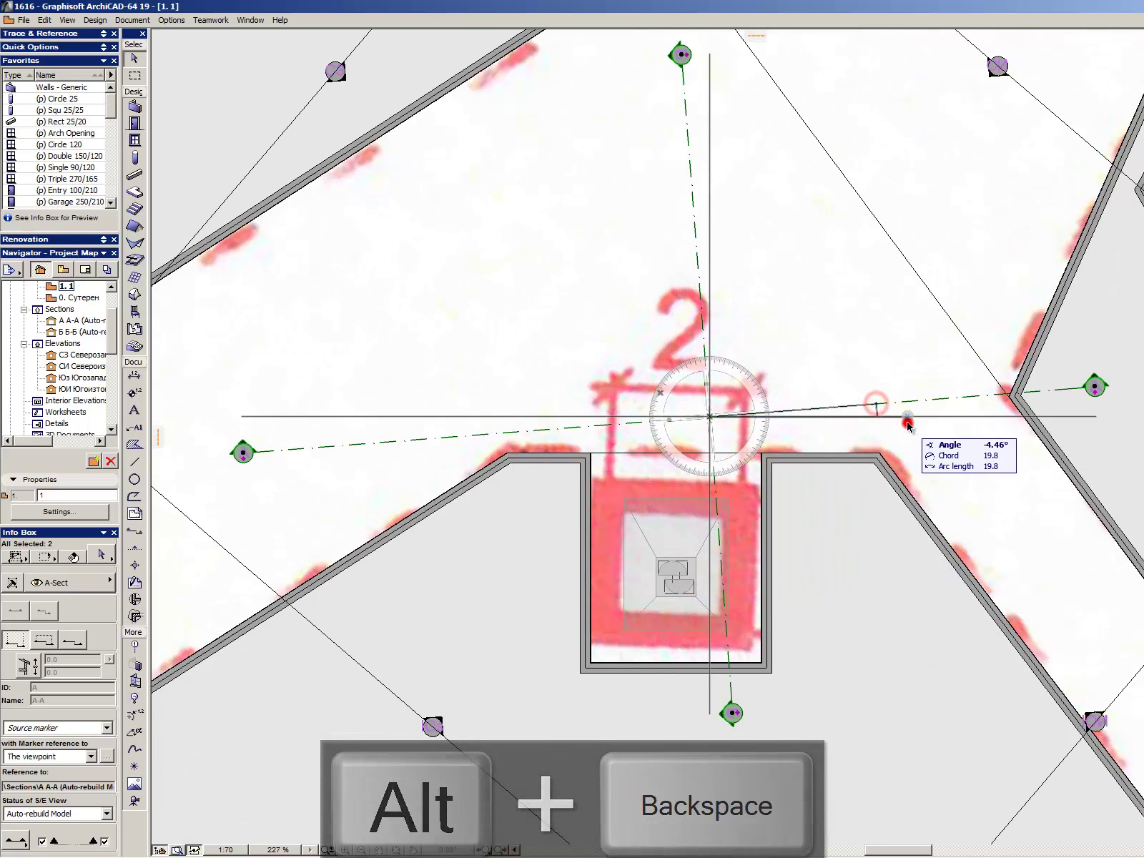
pyautogui.click(906, 424)
# - Move both section lines together until the vertical one cuts through the lower half-circle column, and clear the selection
pyautogui.scroll(4, 758, 500)
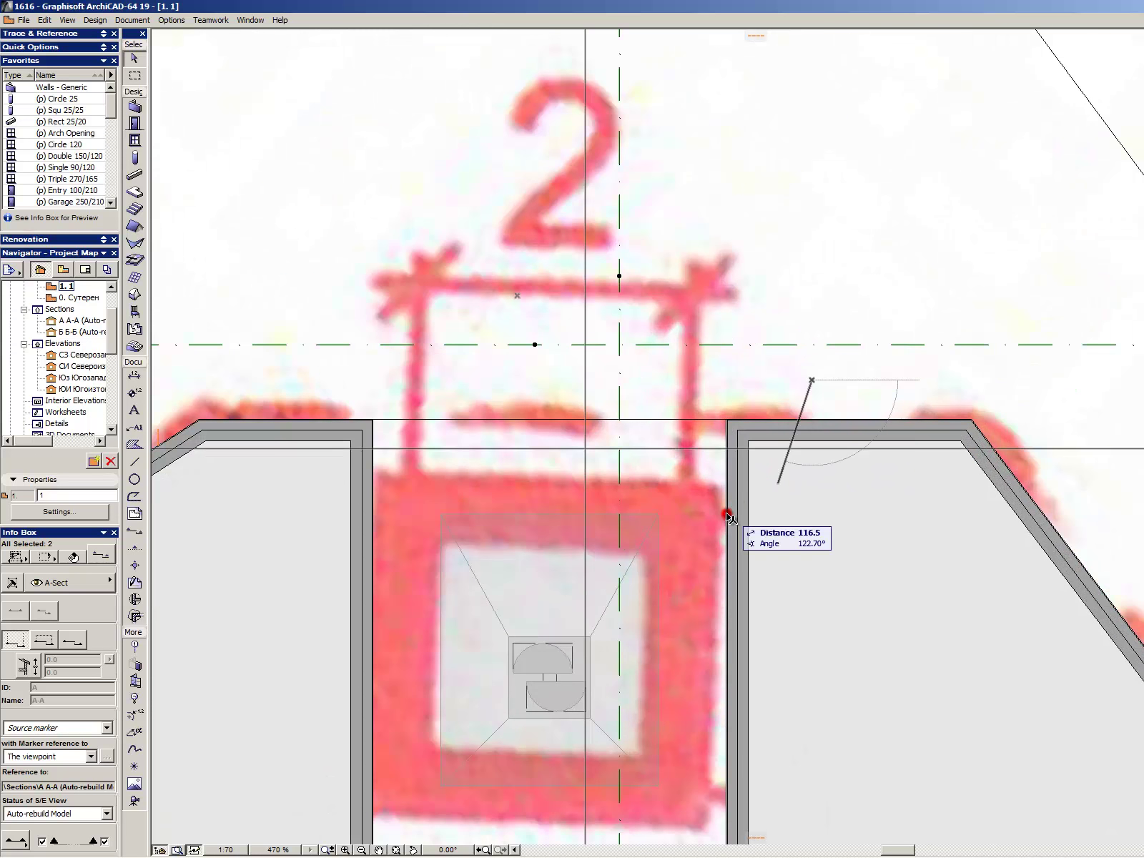
pyautogui.click(769, 508)
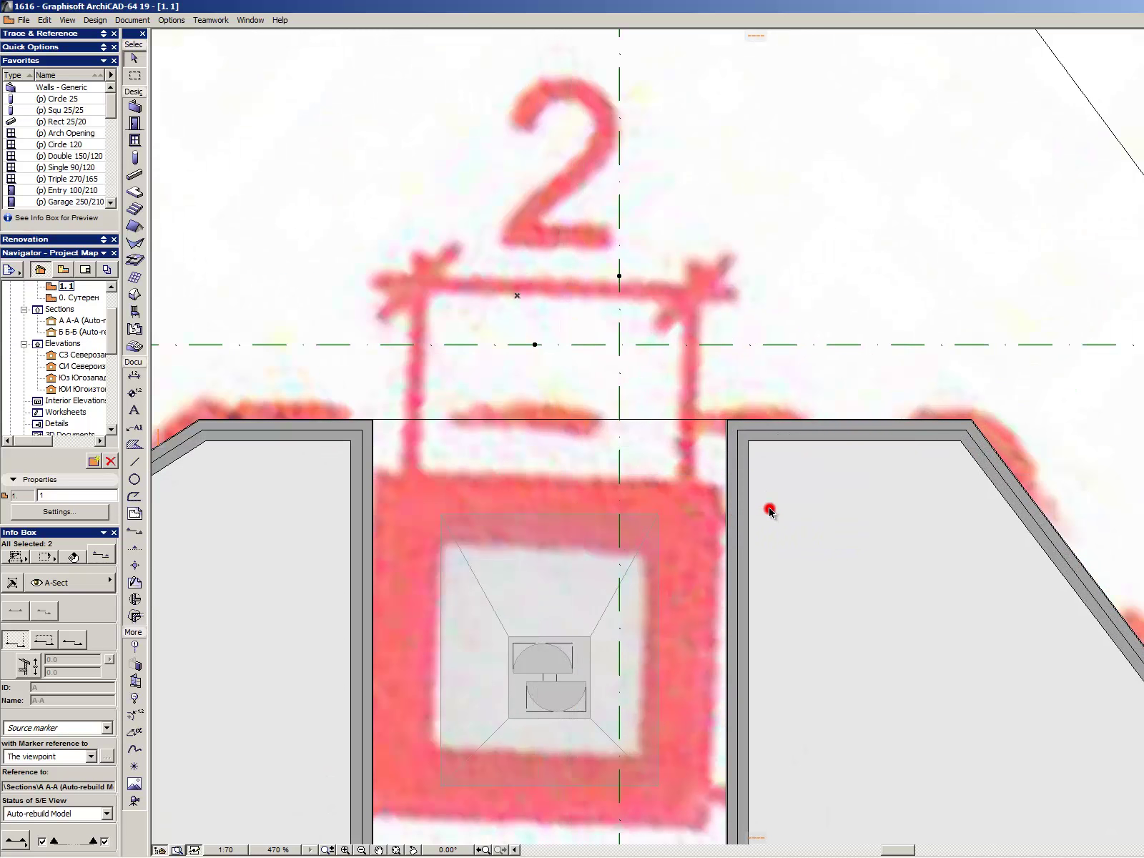
pyautogui.click(769, 510)
pyautogui.click(844, 631)
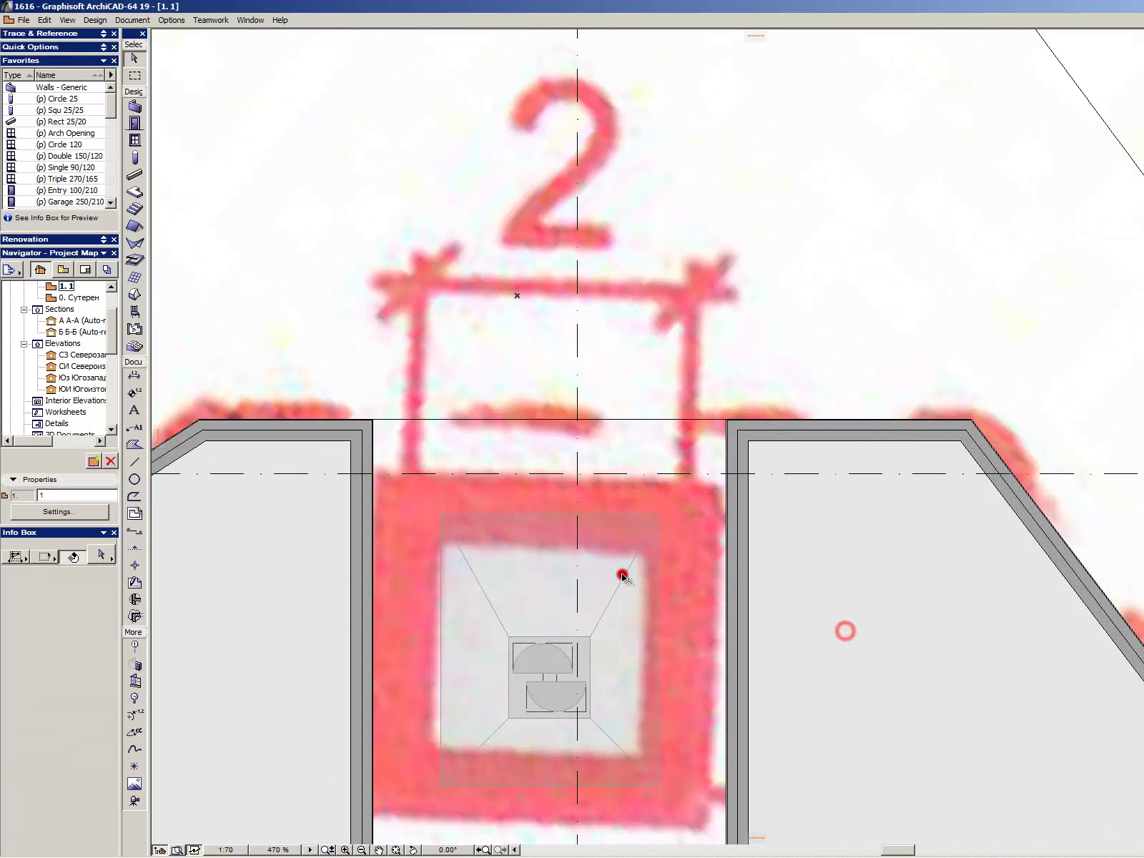
# - Open the Б-Б section from the vertical section line, at the top of the taller column and its roof
pyautogui.click(578, 562)
pyautogui.rightClick(581, 563)
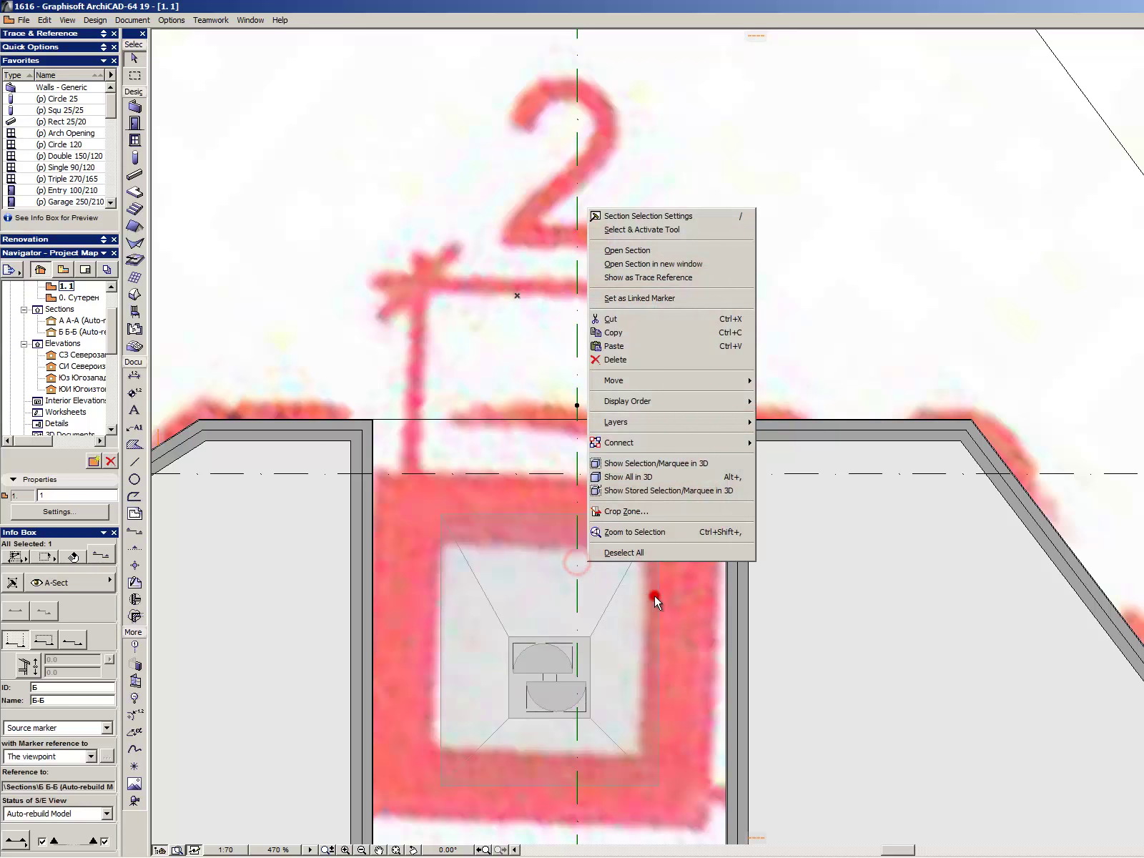
pyautogui.click(643, 251)
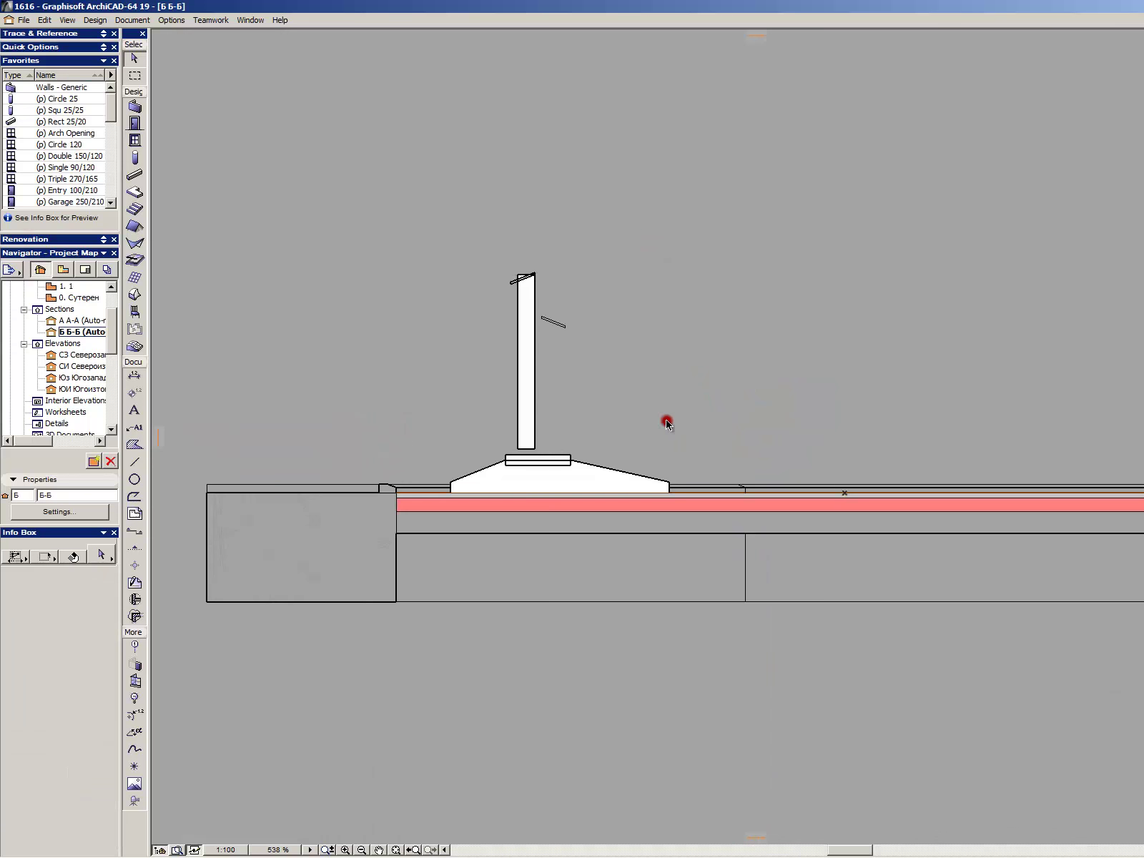
pyautogui.scroll(8, 477, 412)
pyautogui.scroll(-4, 624, 201)
pyautogui.scroll(3, 625, 214)
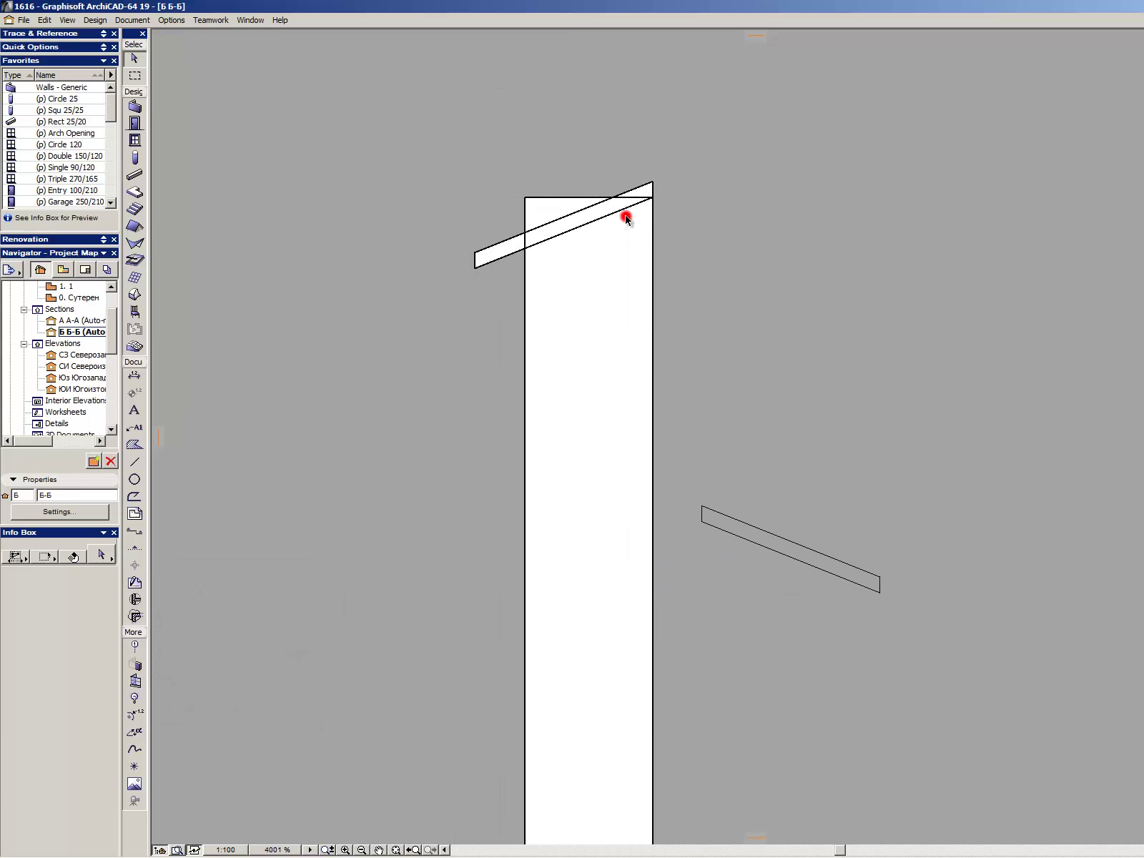
pyautogui.click(639, 184)
pyautogui.scroll(5, 475, 276)
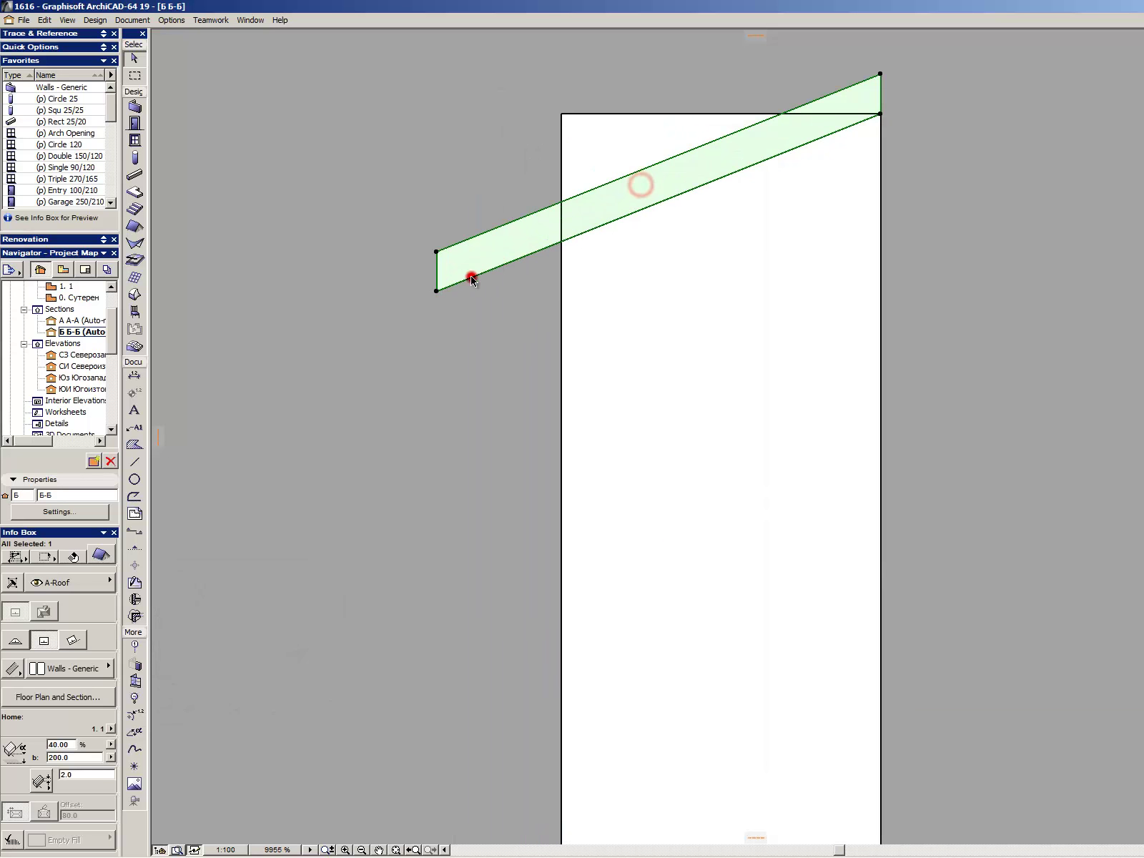
pyautogui.click(436, 292)
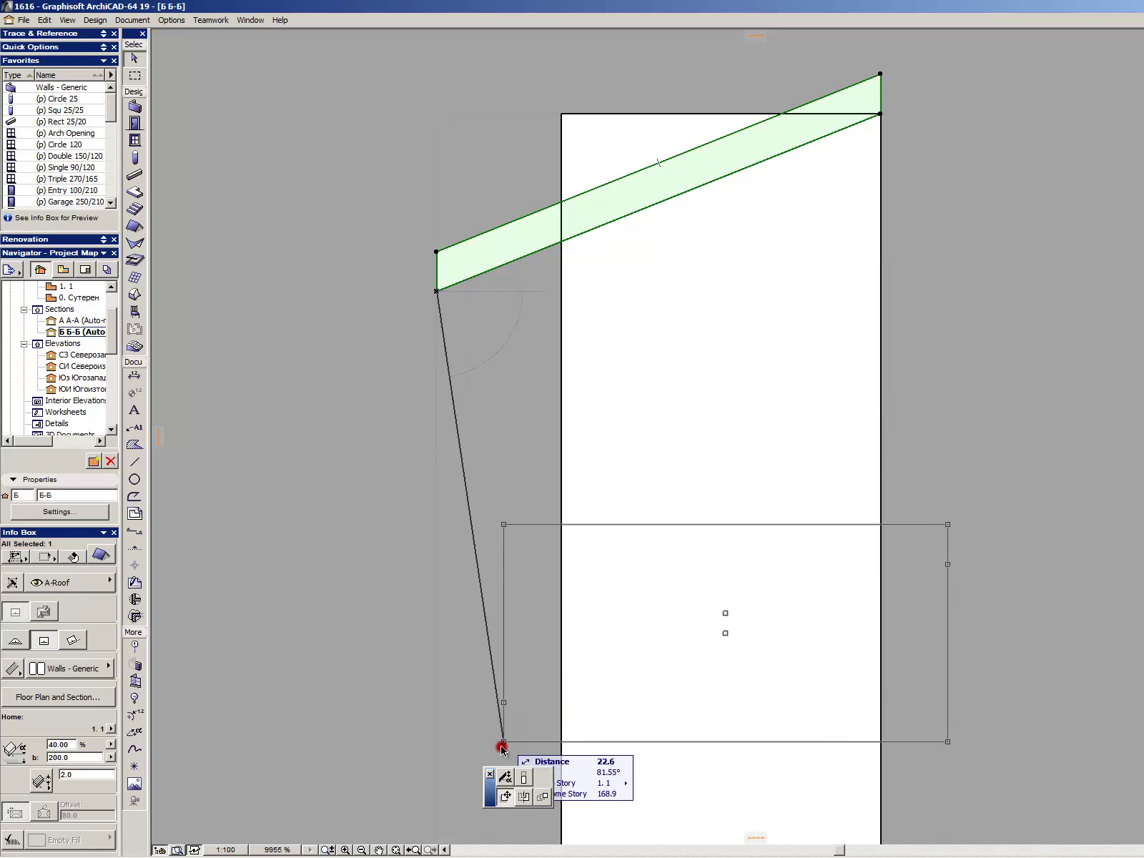
pyautogui.click(507, 779)
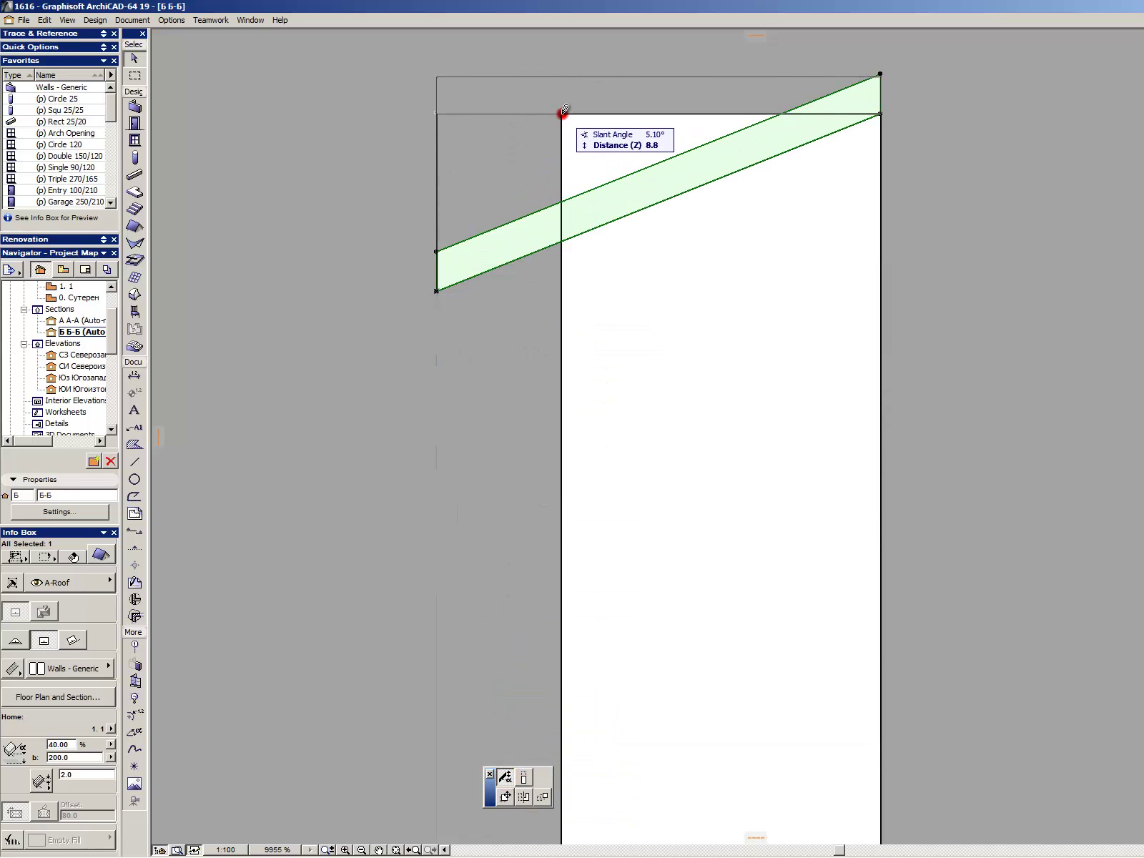
pyautogui.click(584, 187)
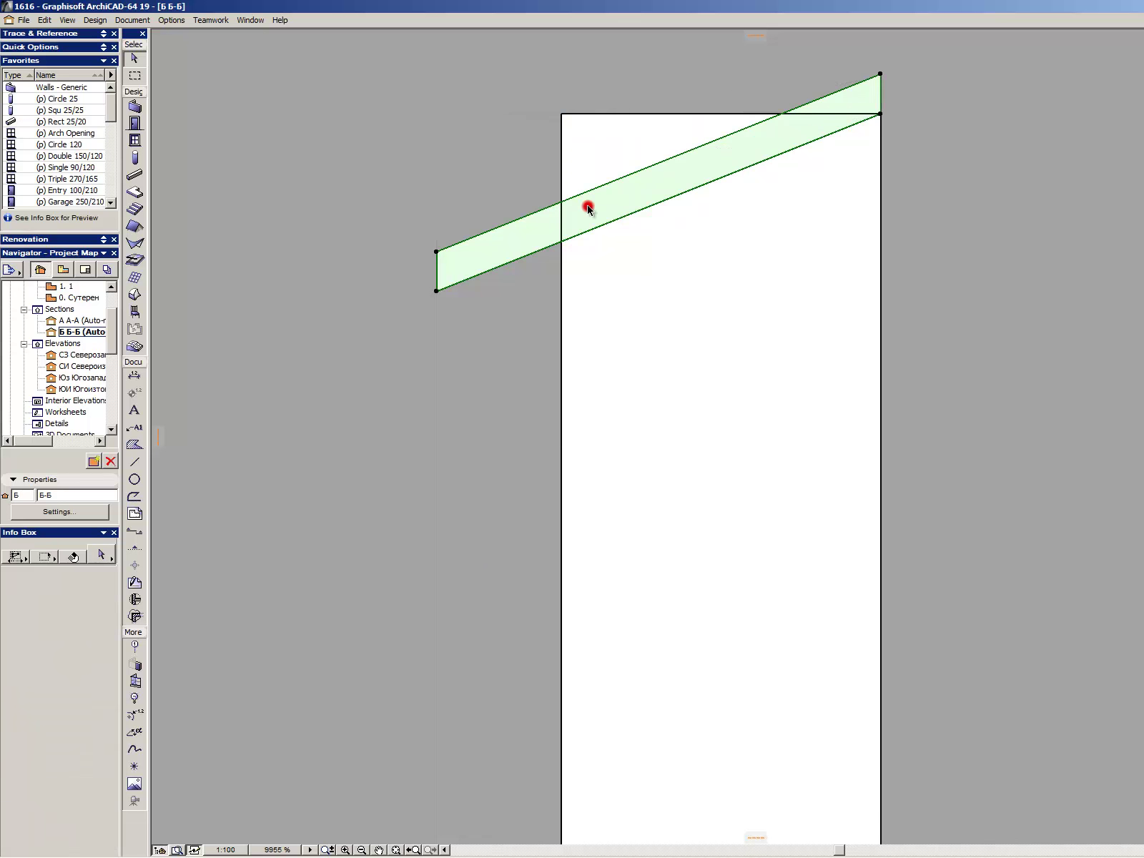
# - Draw a horizontal line outward from the tall column's upper corner beneath the roof's high end
pyautogui.press('l')
pyautogui.click(880, 113)
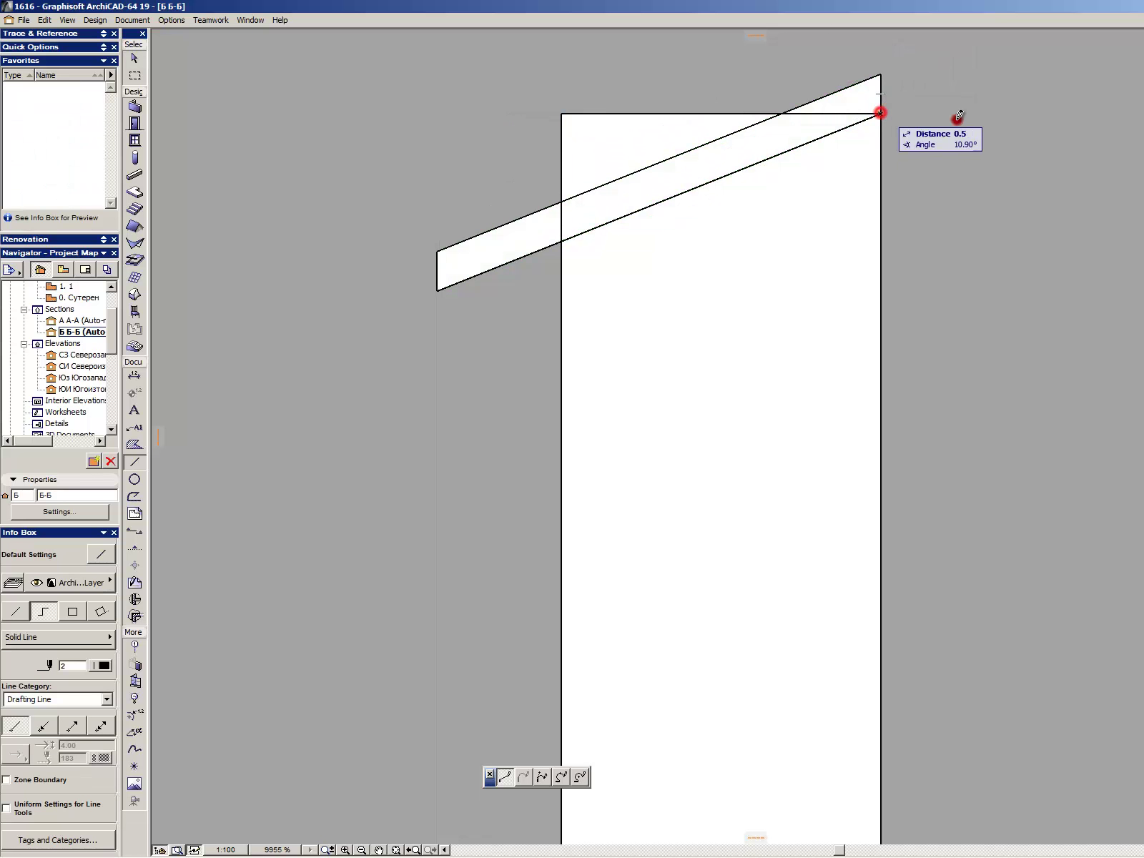
pyautogui.hotkey('ctrl', 't')
pyautogui.press('Escape')
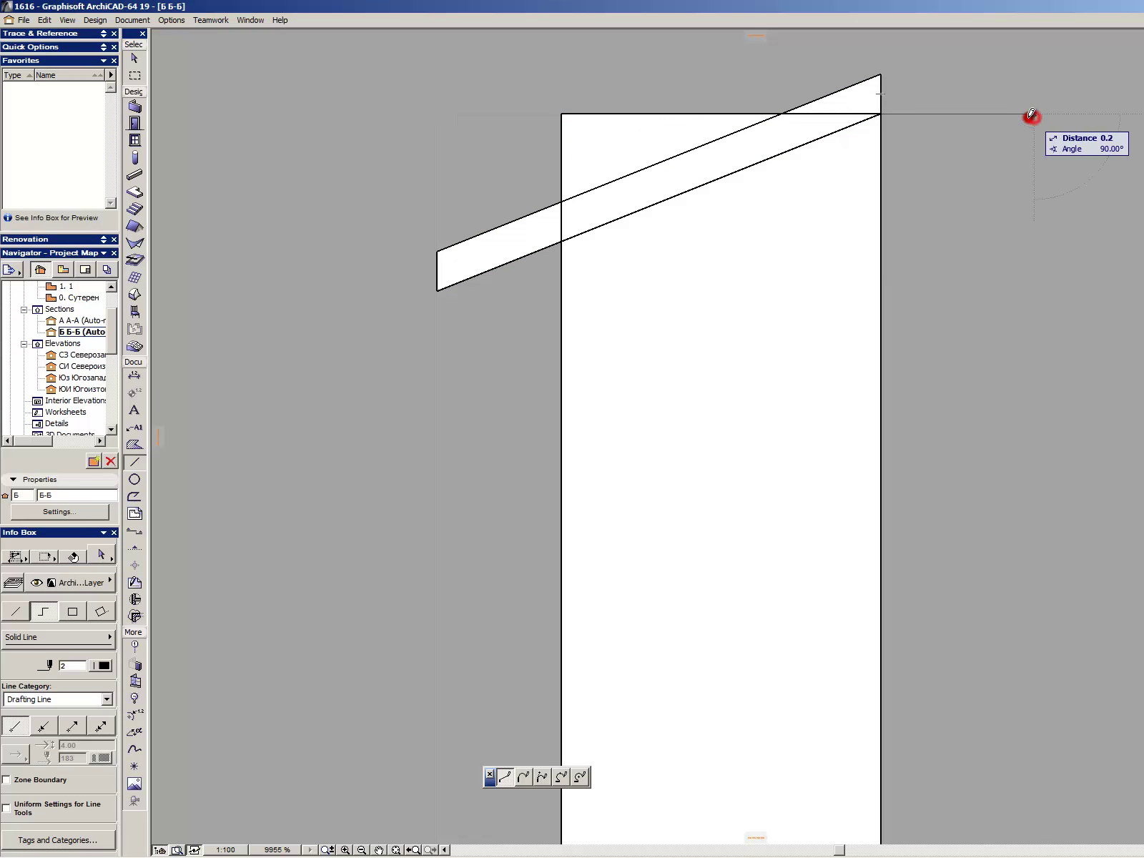
pyautogui.click(1033, 113)
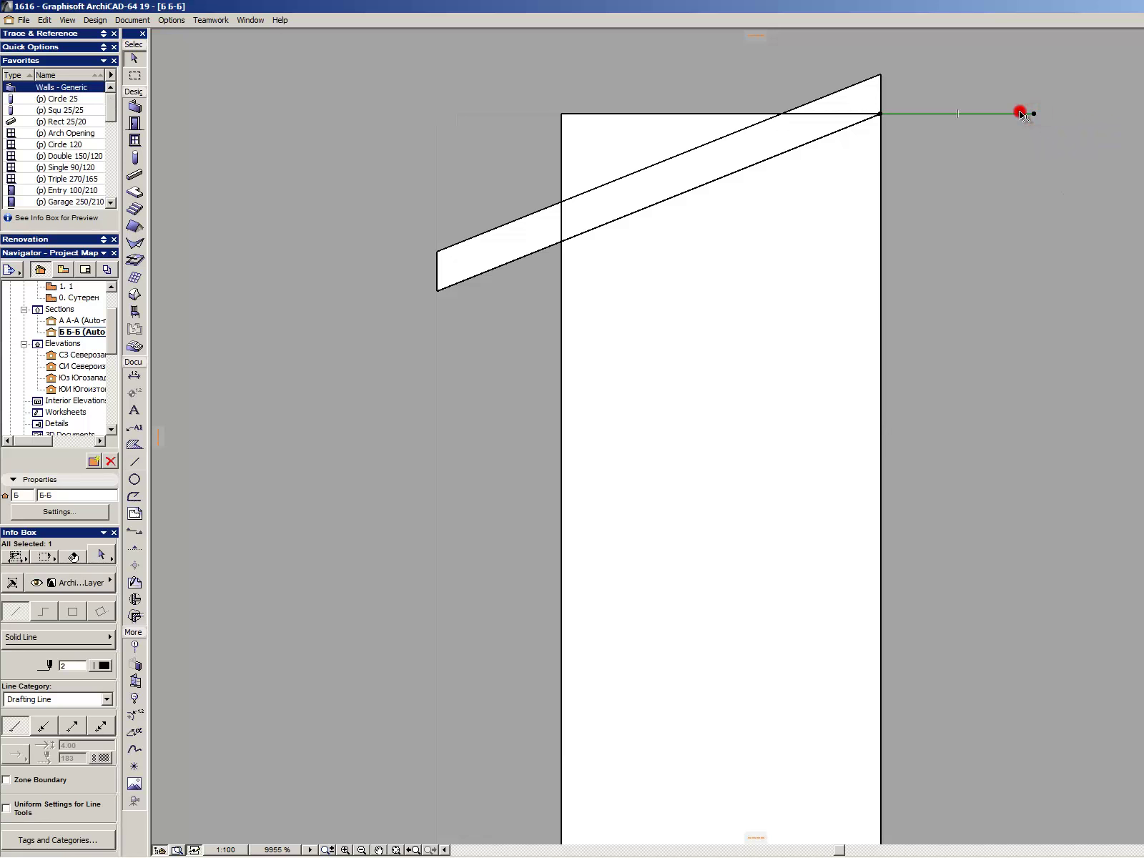
# - Place a copy of the horizontal line 20 straight down and clear the selection
pyautogui.moveTo(1011, 115); pyautogui.dragTo(1010, 212)
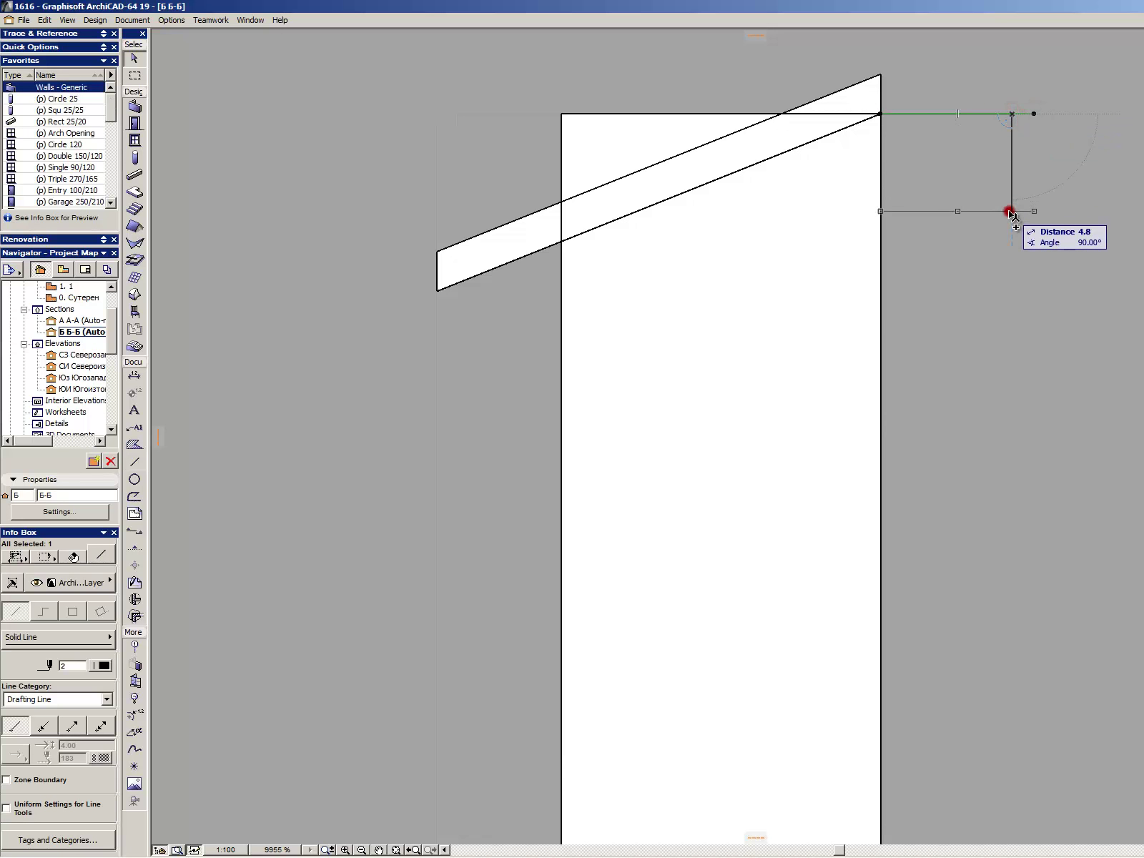
pyautogui.write('20')
pyautogui.press('Return')
pyautogui.click(918, 531)
# - Stretch the inner end of the lower line horizontally across the column to well beyond its opposite side
pyautogui.click(918, 517)
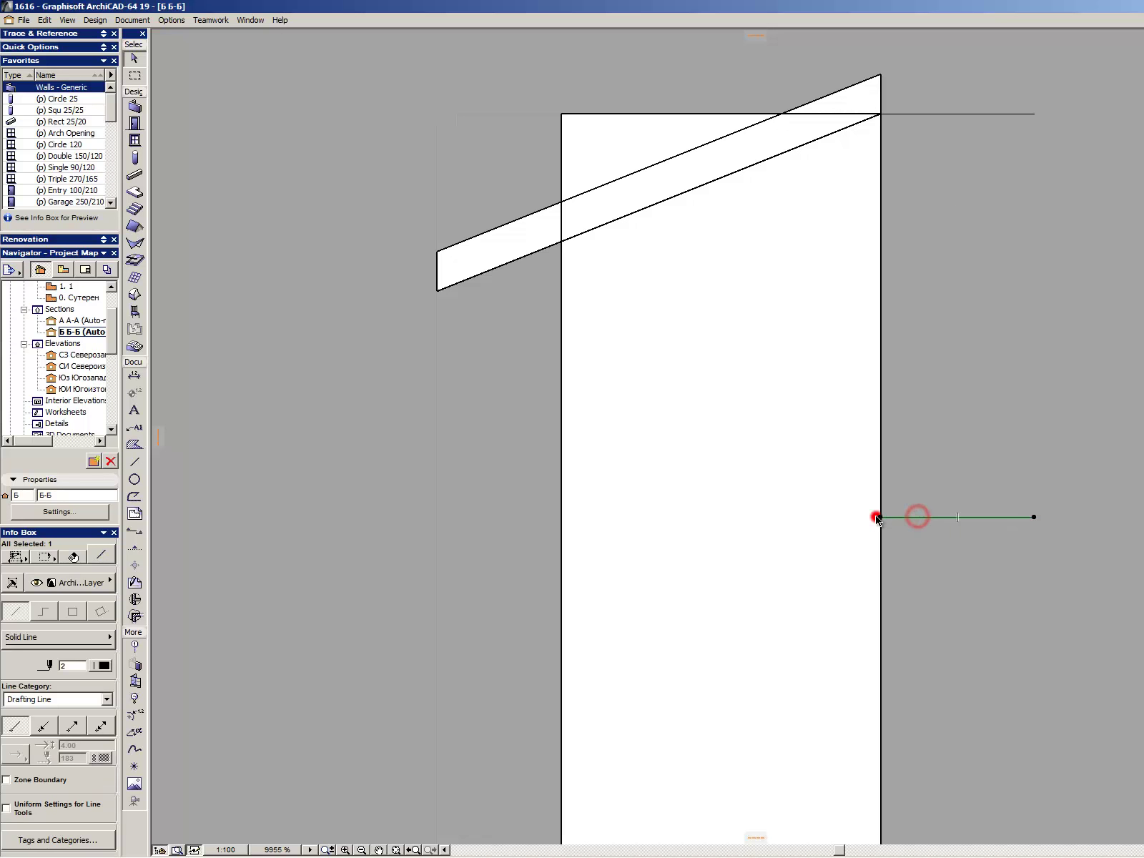
pyautogui.click(880, 517)
pyautogui.click(581, 775)
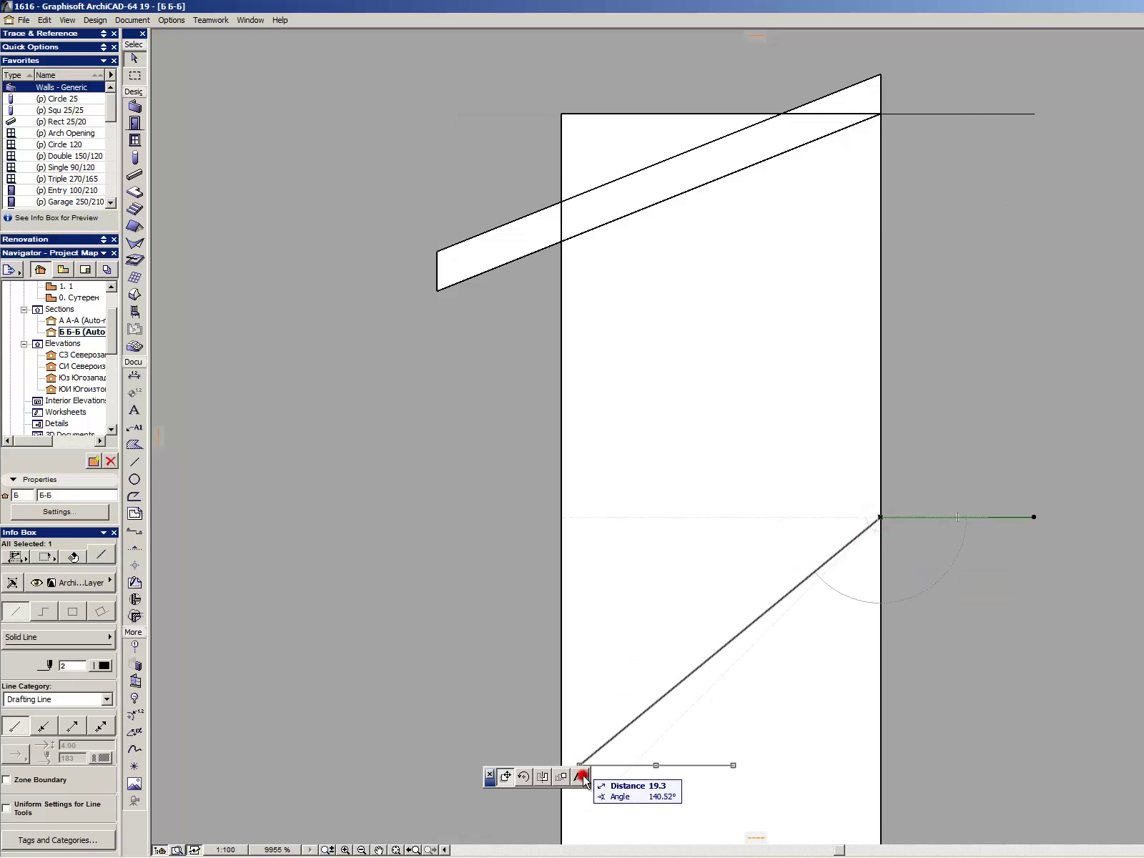
pyautogui.click(254, 494)
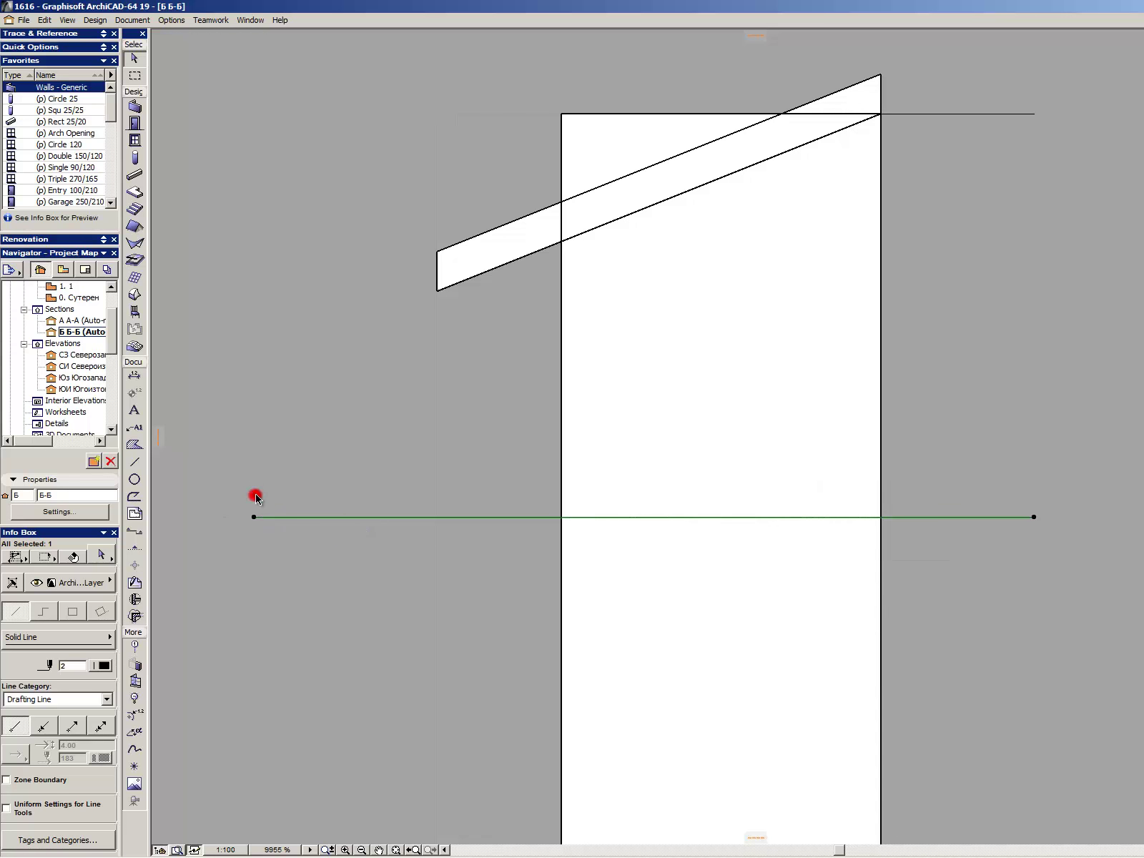
# - Lower the low end of the tall column's roof to the lower guide line, keeping its high end fixed
pyautogui.click(517, 279)
pyautogui.click(438, 279)
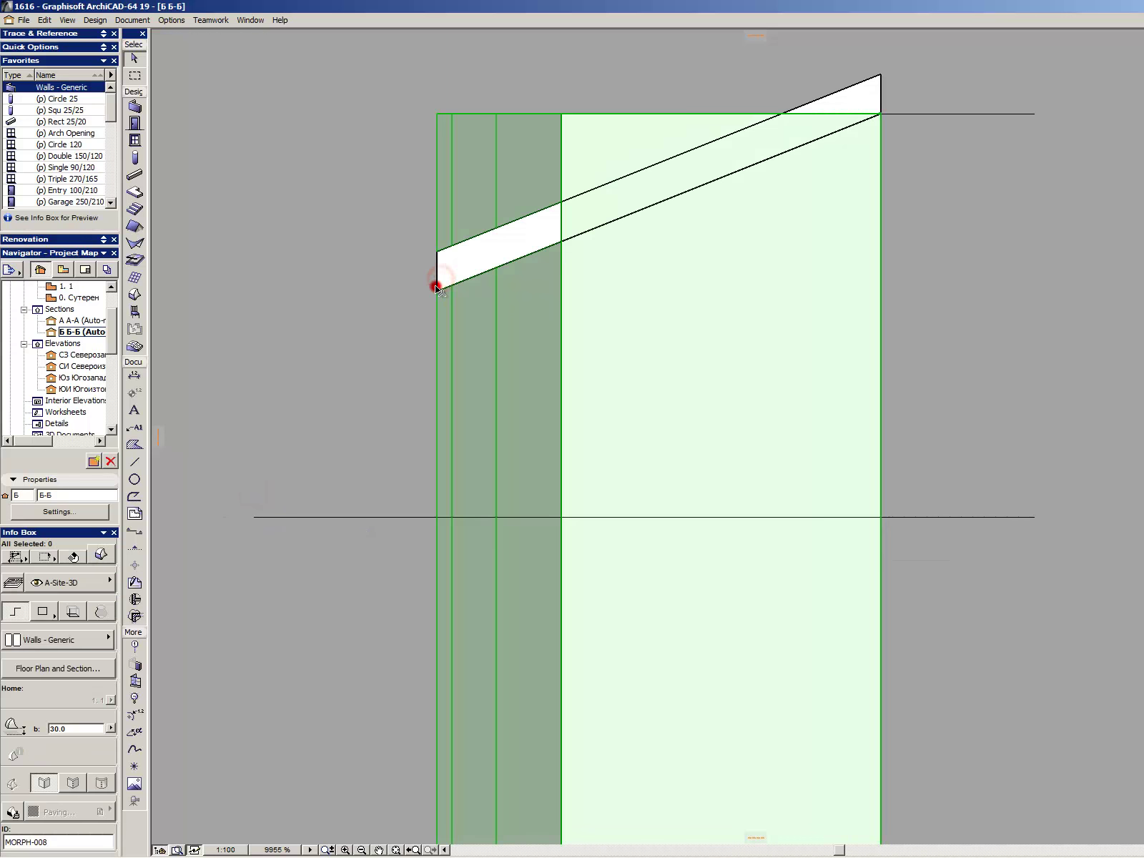
pyautogui.click(437, 287)
pyautogui.click(437, 287)
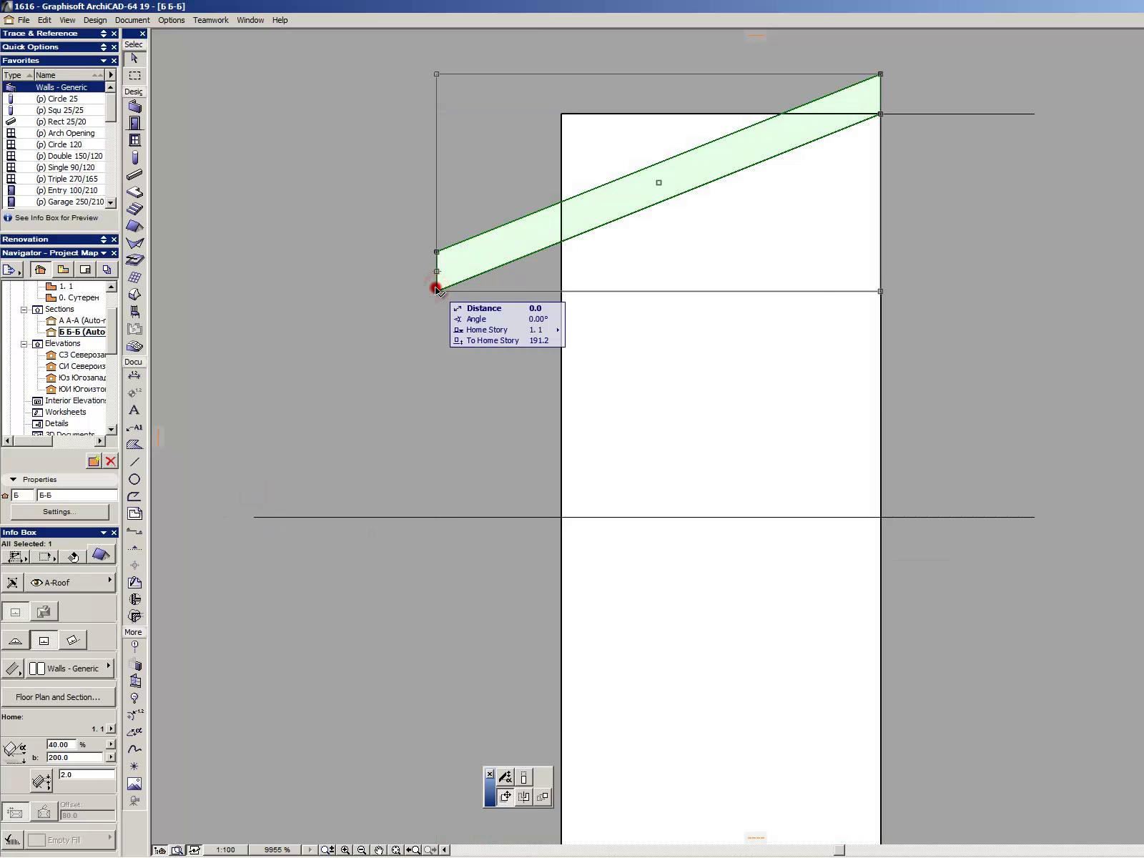
pyautogui.click(504, 779)
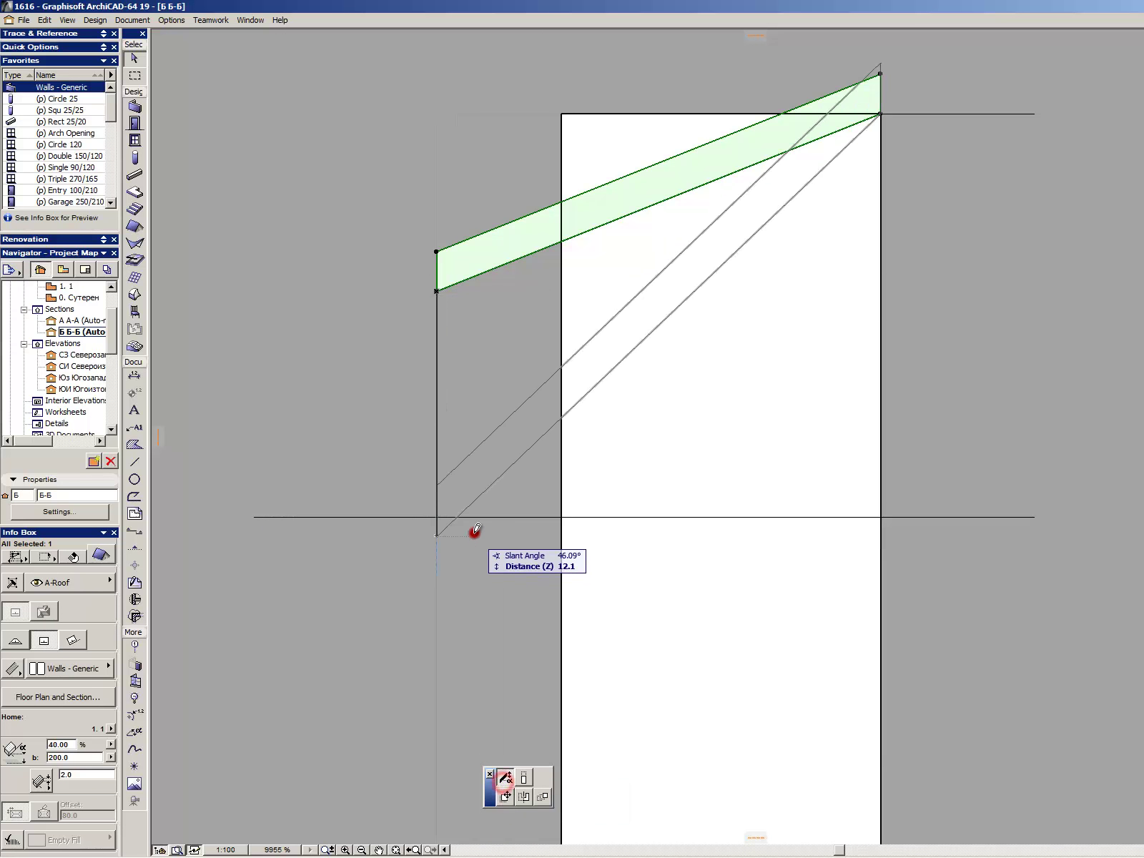
pyautogui.click(437, 516)
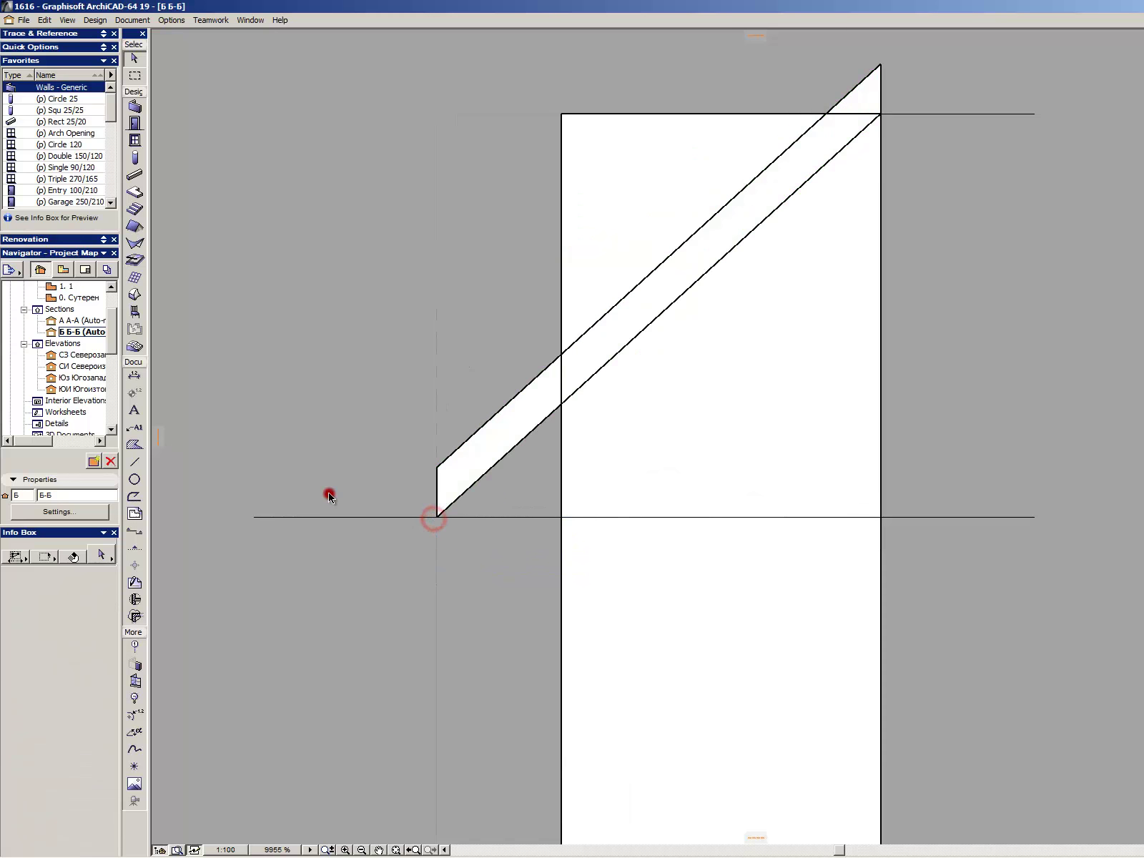
# - Copy the lower guide line so its outer end meets the bottom corner of the second roof's high end
pyautogui.scroll(-3, 594, 512)
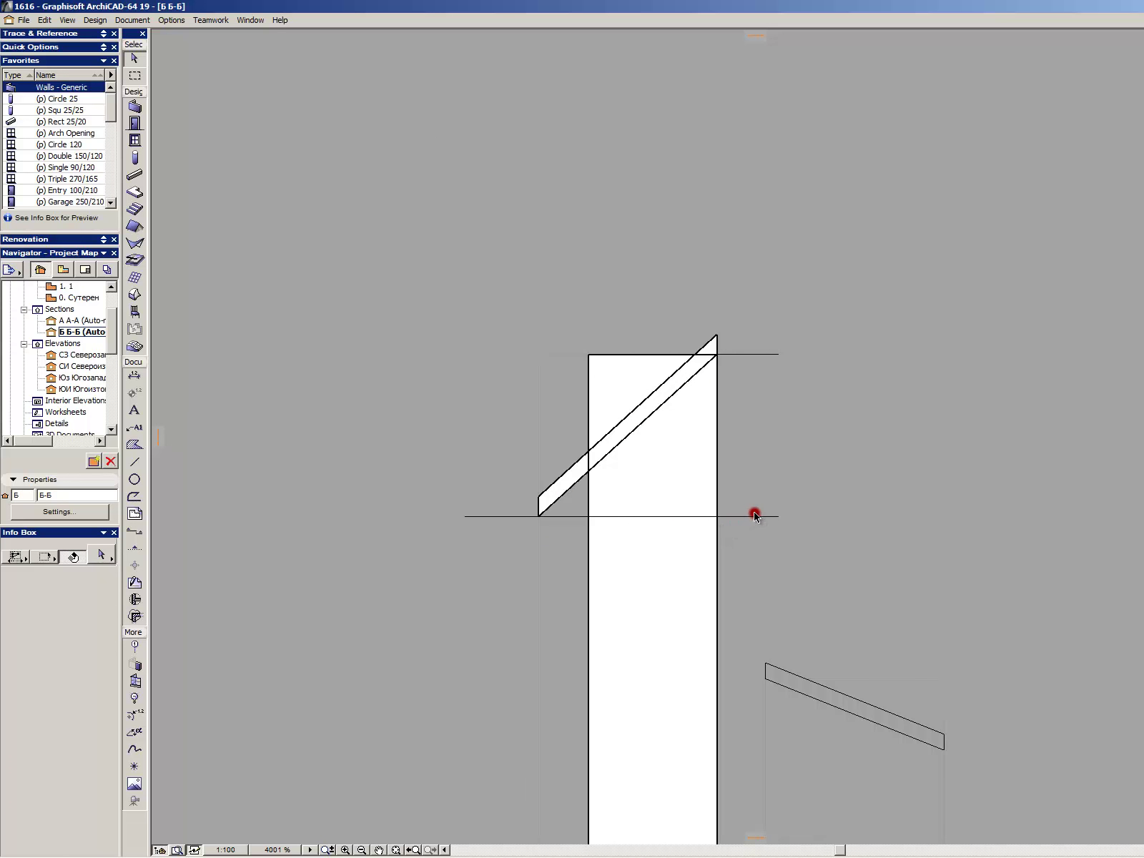
pyautogui.moveTo(755, 536); pyautogui.dragTo(754, 534)
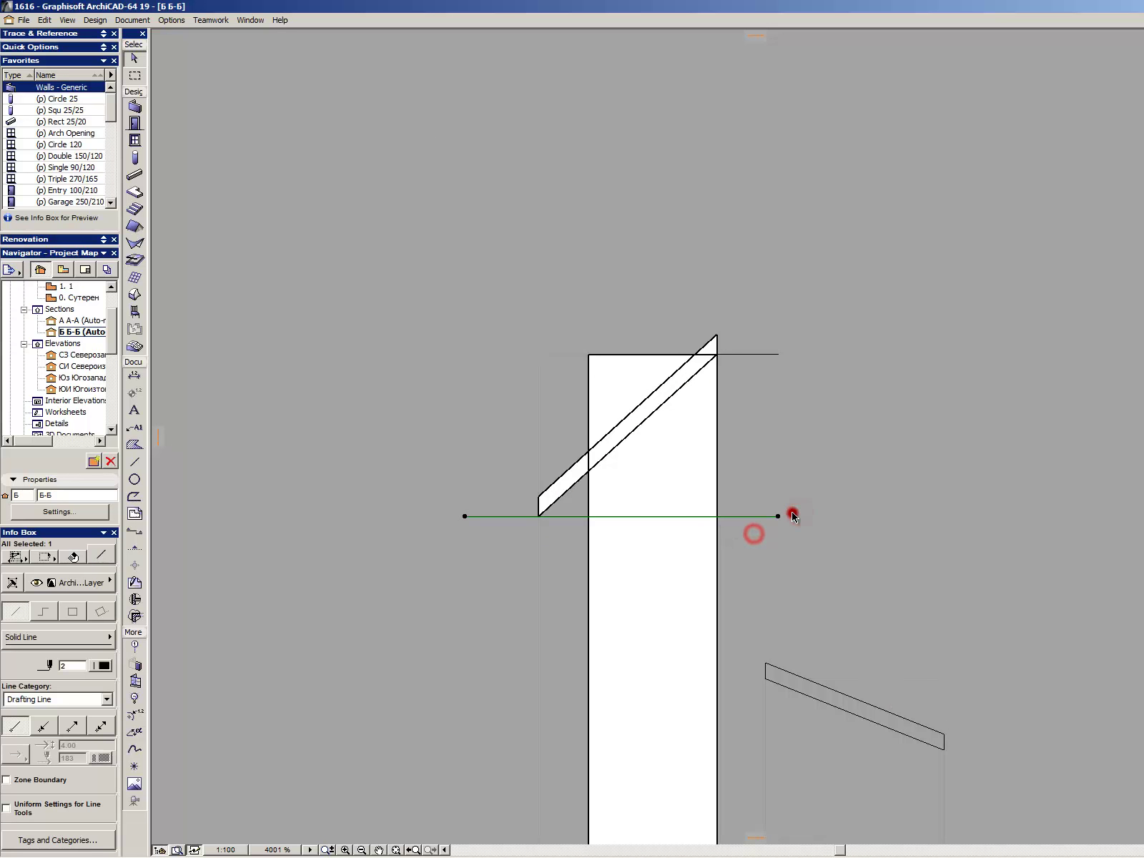
pyautogui.hotkey('ctrl', 'shift', 'd')
pyautogui.click(778, 518)
pyautogui.moveTo(811, 475); pyautogui.dragTo(907, 332, button='middle')
pyautogui.scroll(2, 795, 584)
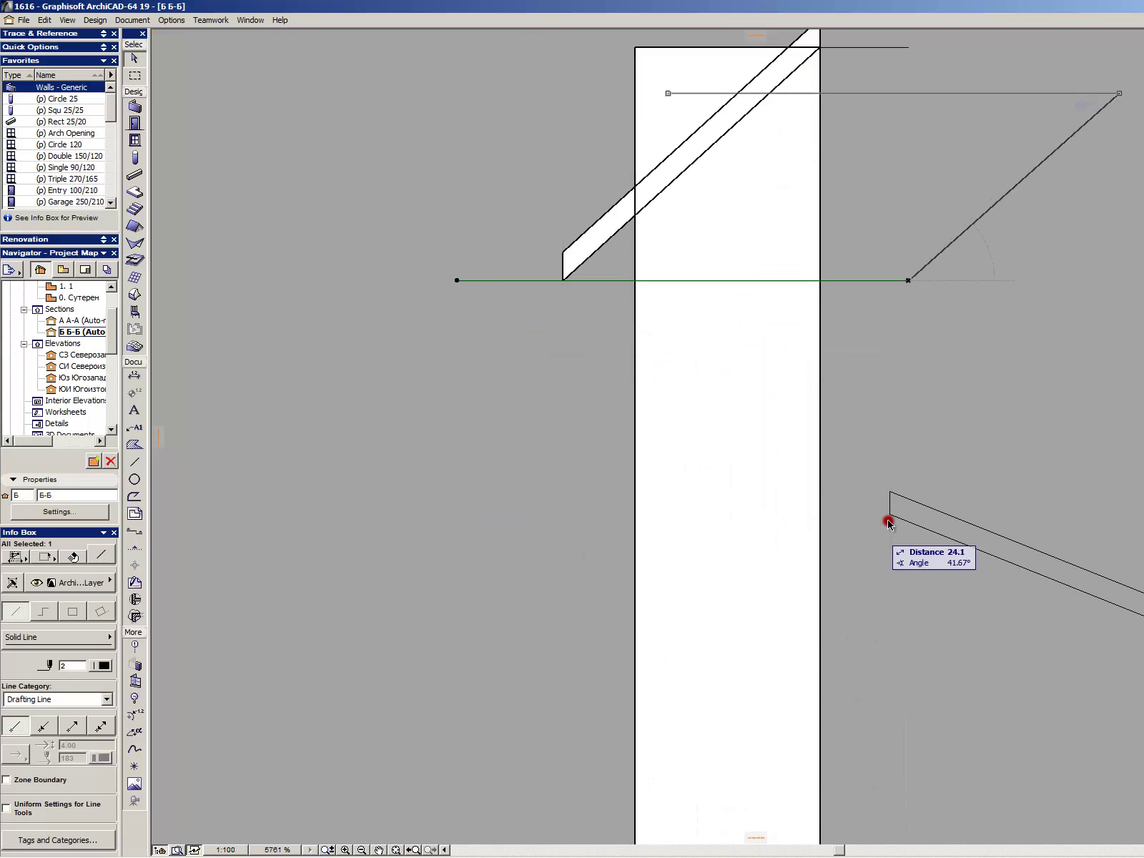
pyautogui.moveTo(889, 517); pyautogui.dragTo(888, 514)
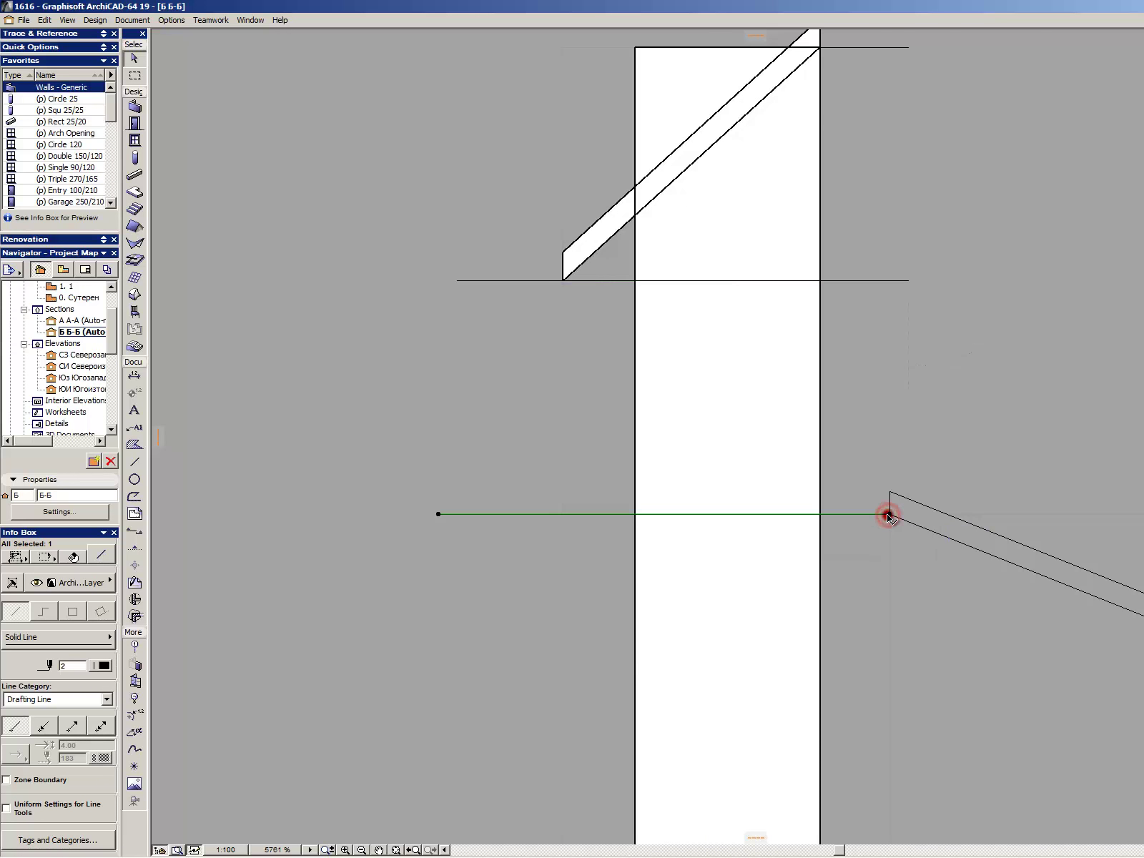
# - Place another copy of the guide line 20 straight below the second roof's high corner and clear the selection
pyautogui.moveTo(889, 515); pyautogui.dragTo(885, 609)
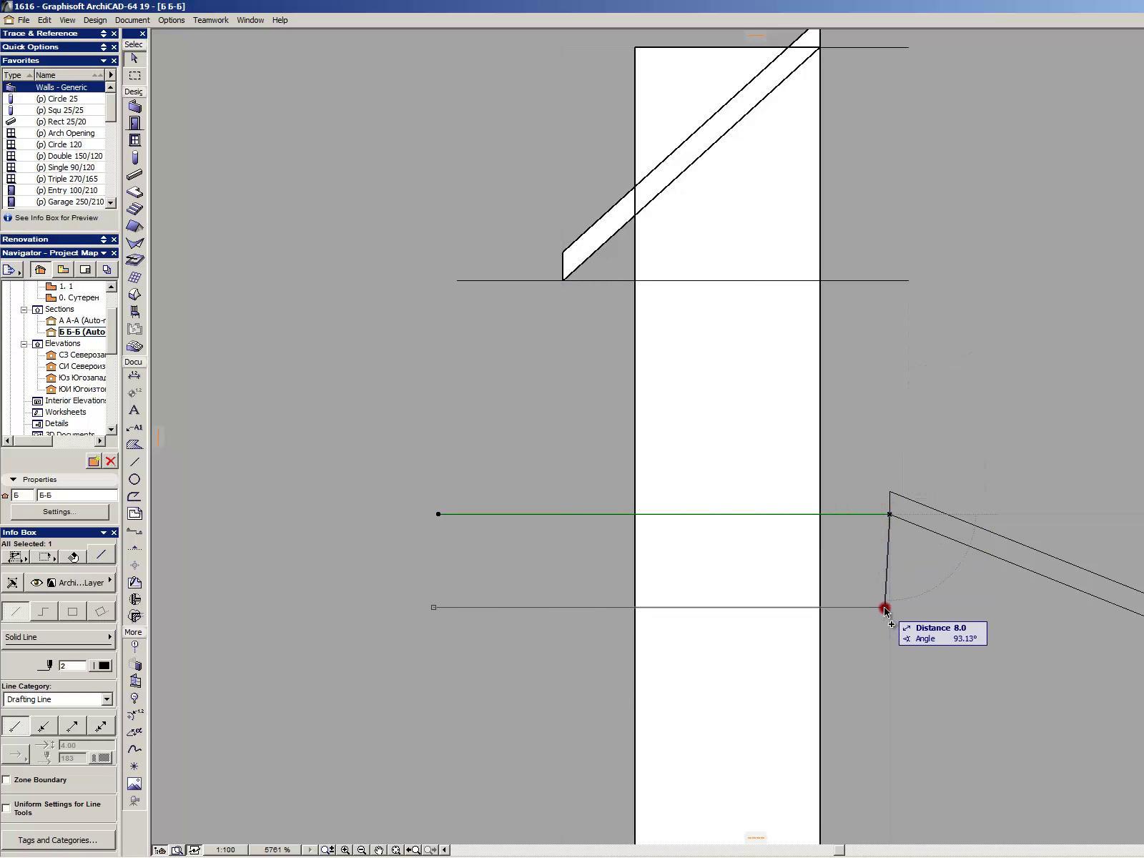
pyautogui.write('20')
pyautogui.press('Return')
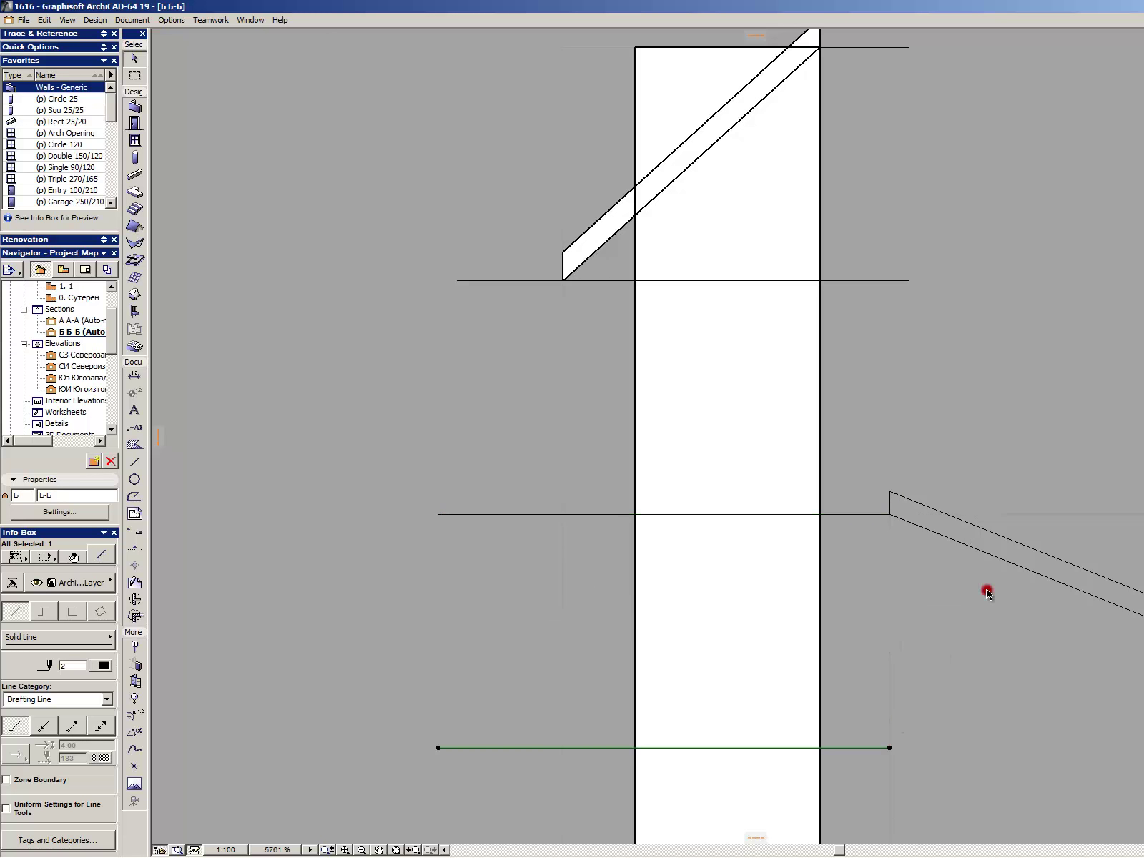
pyautogui.click(1041, 499)
# - Lower the outer end of the second roof to the level of the lowest guide line
pyautogui.scroll(-5, 906, 367)
pyautogui.moveTo(907, 367); pyautogui.dragTo(894, 362, button='middle')
pyautogui.scroll(5, 1095, 512)
pyautogui.press('space')
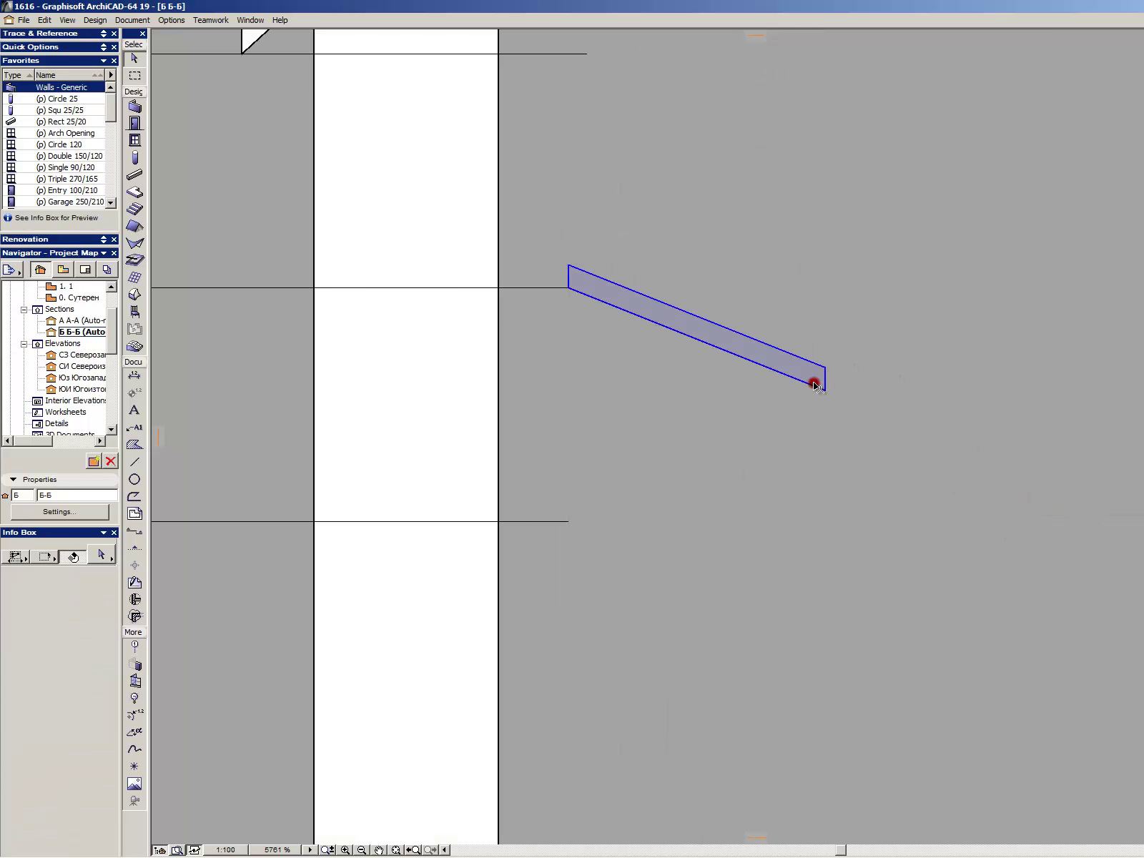
pyautogui.click(827, 391)
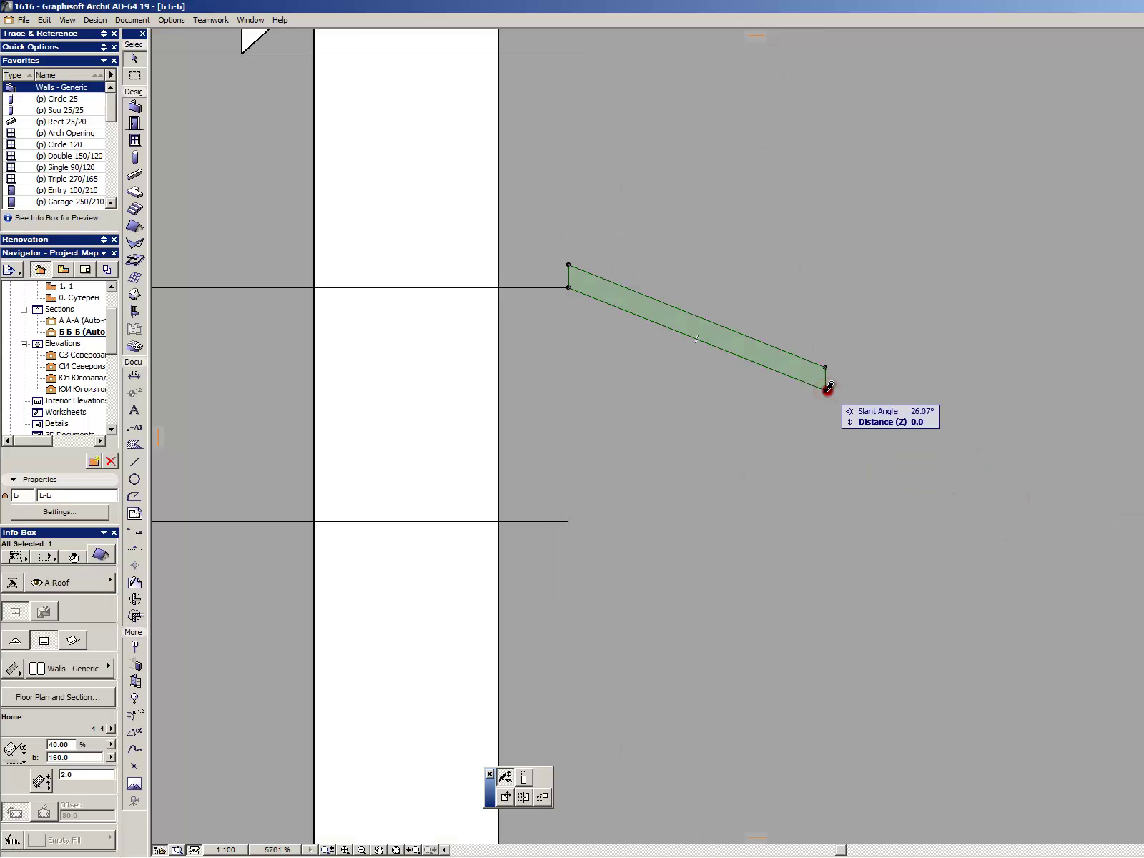
pyautogui.click(567, 525)
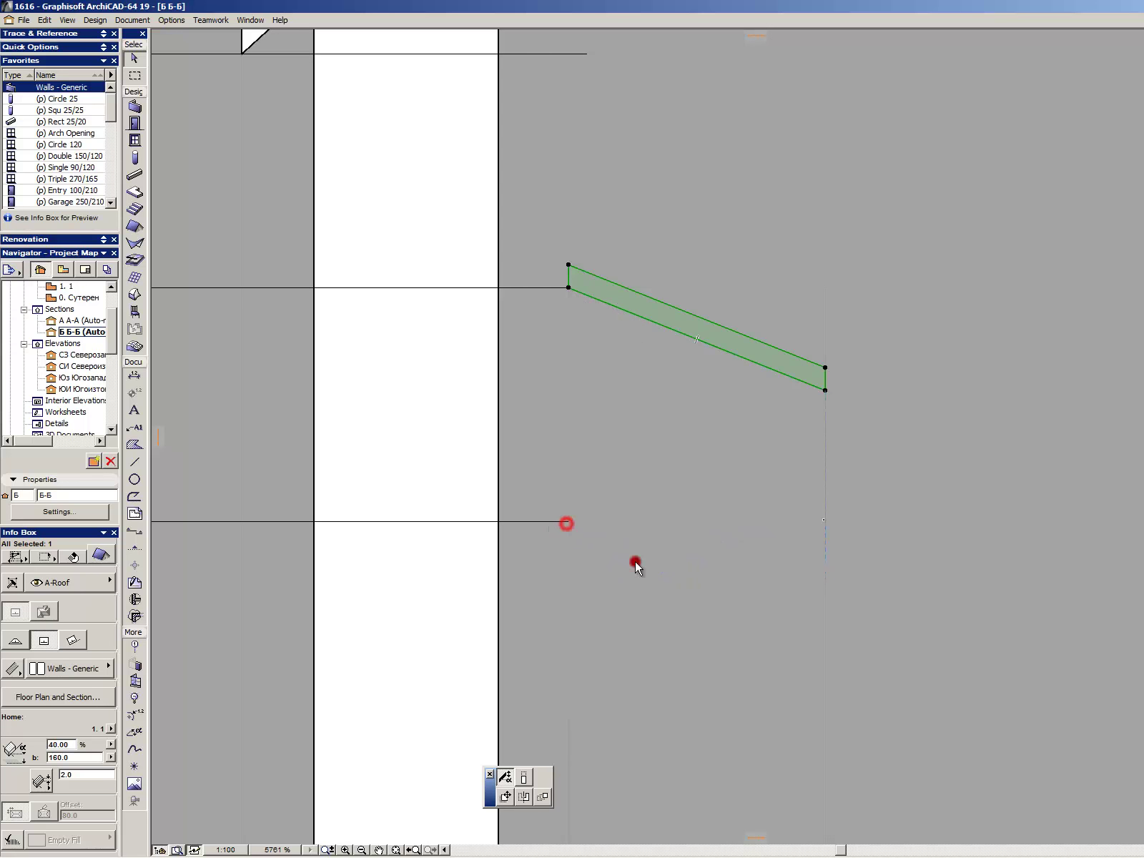
pyautogui.click(858, 621)
# - Delete all the horizontal guide lines in the section and open the 3D view of the model
pyautogui.scroll(-2, 844, 625)
pyautogui.click(647, 555)
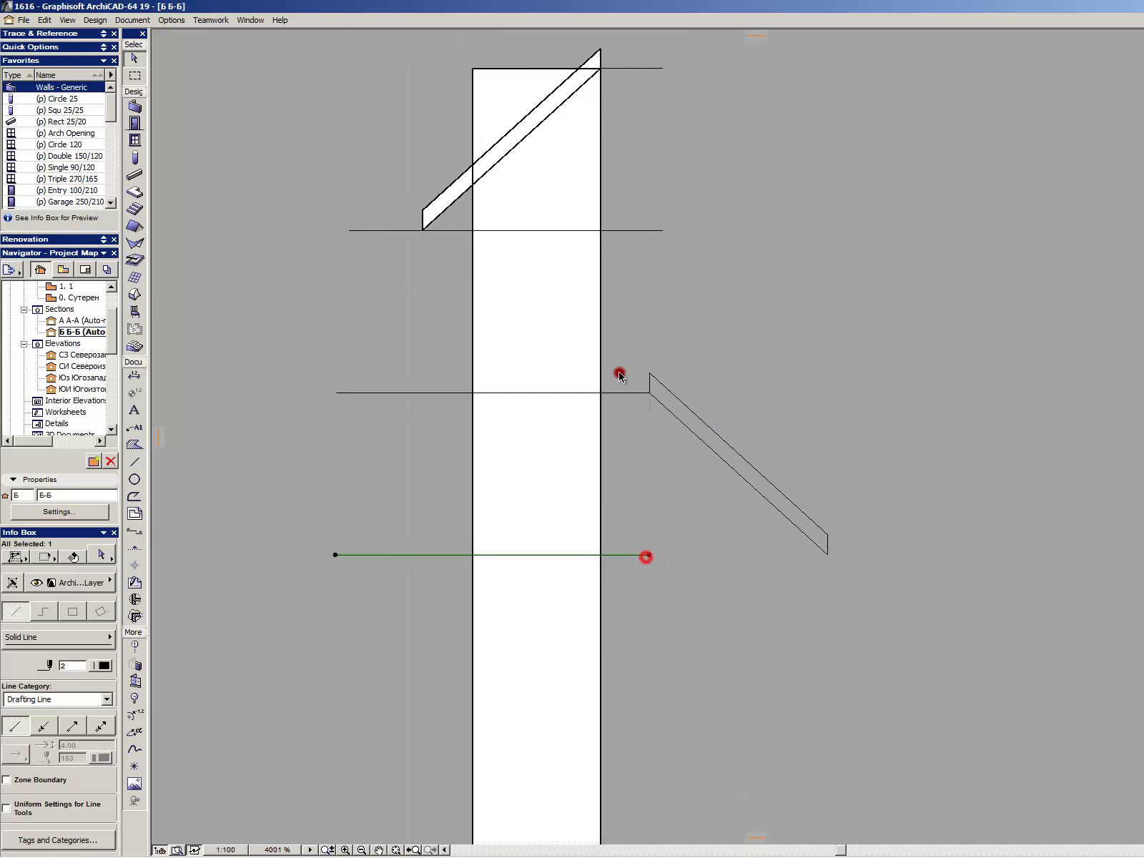
pyautogui.press('Delete')
pyautogui.scroll(-2, 659, 506)
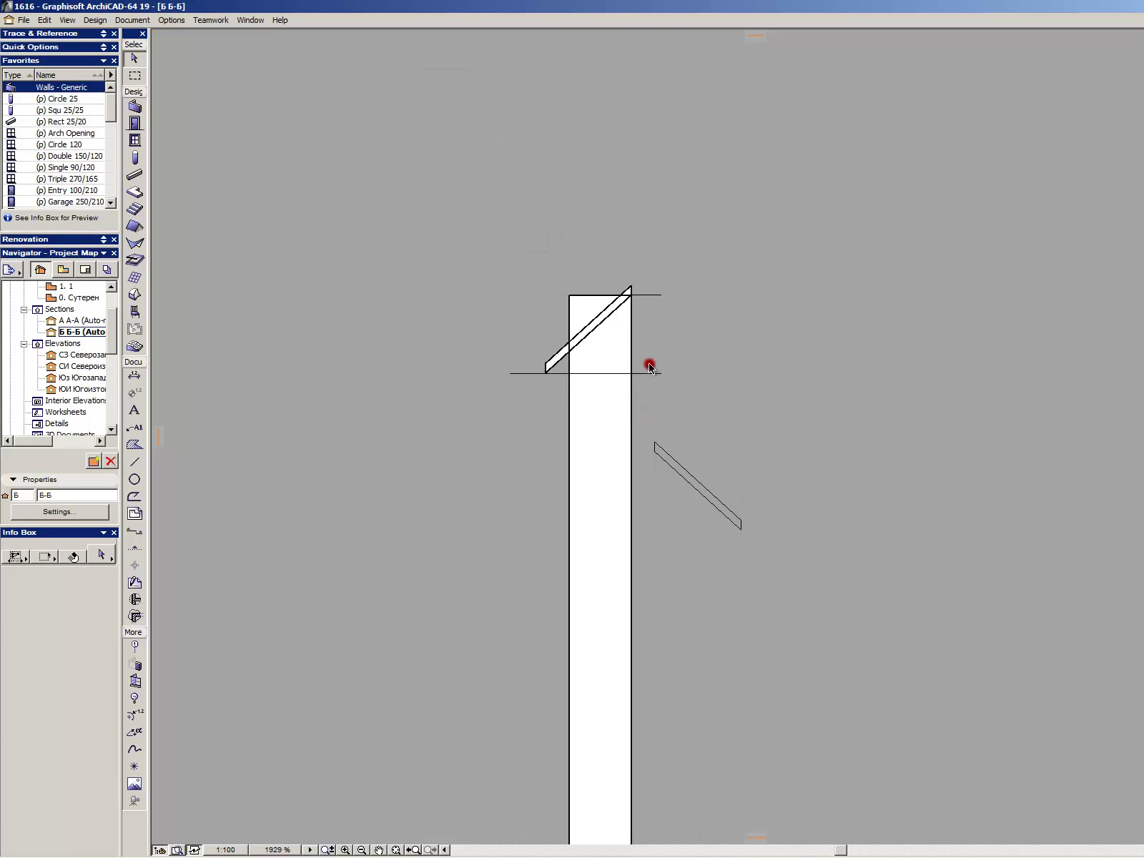
pyautogui.click(649, 372)
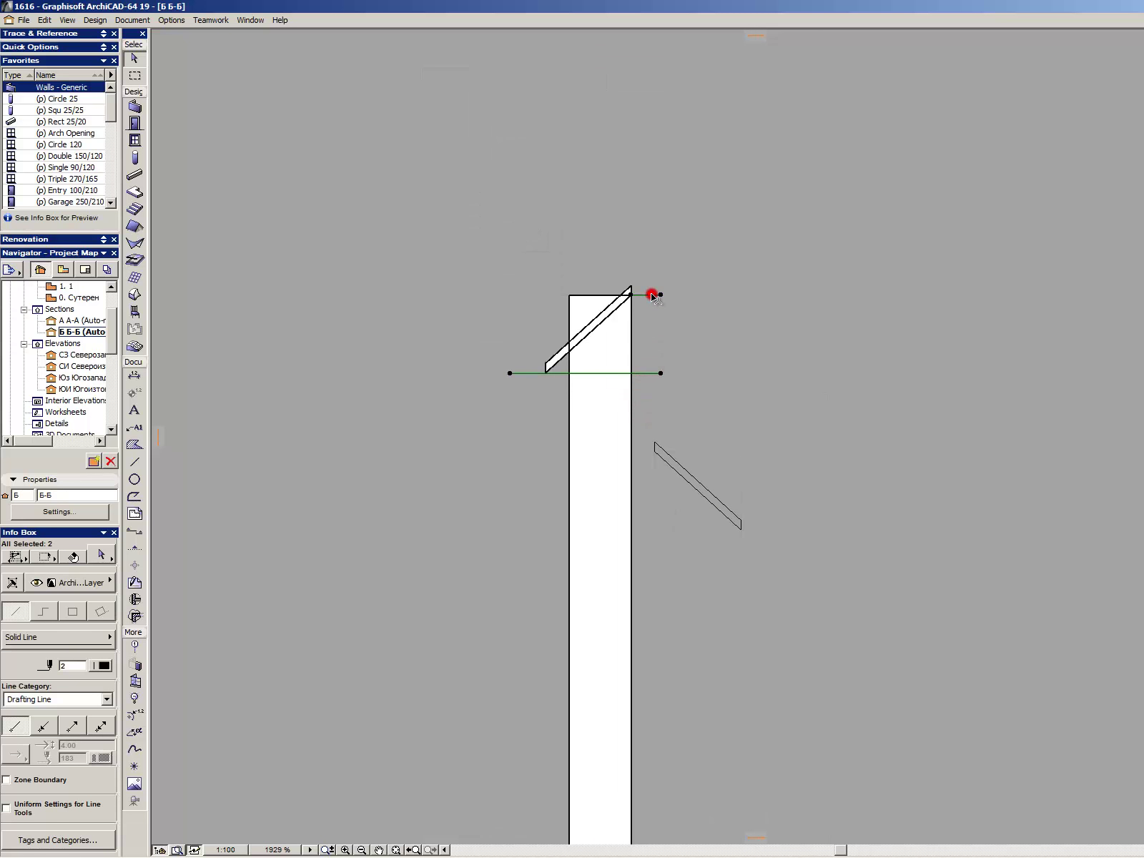
pyautogui.press('Delete')
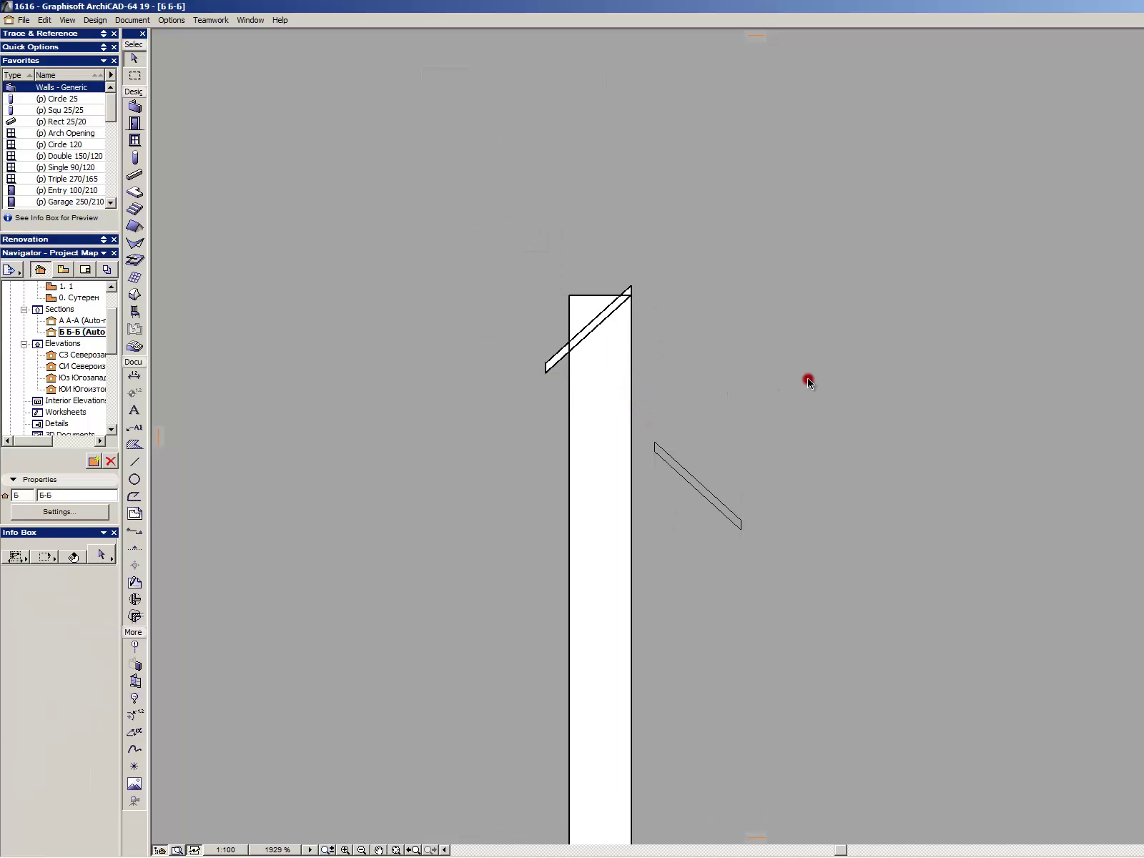
pyautogui.hotkey('alt', ',')
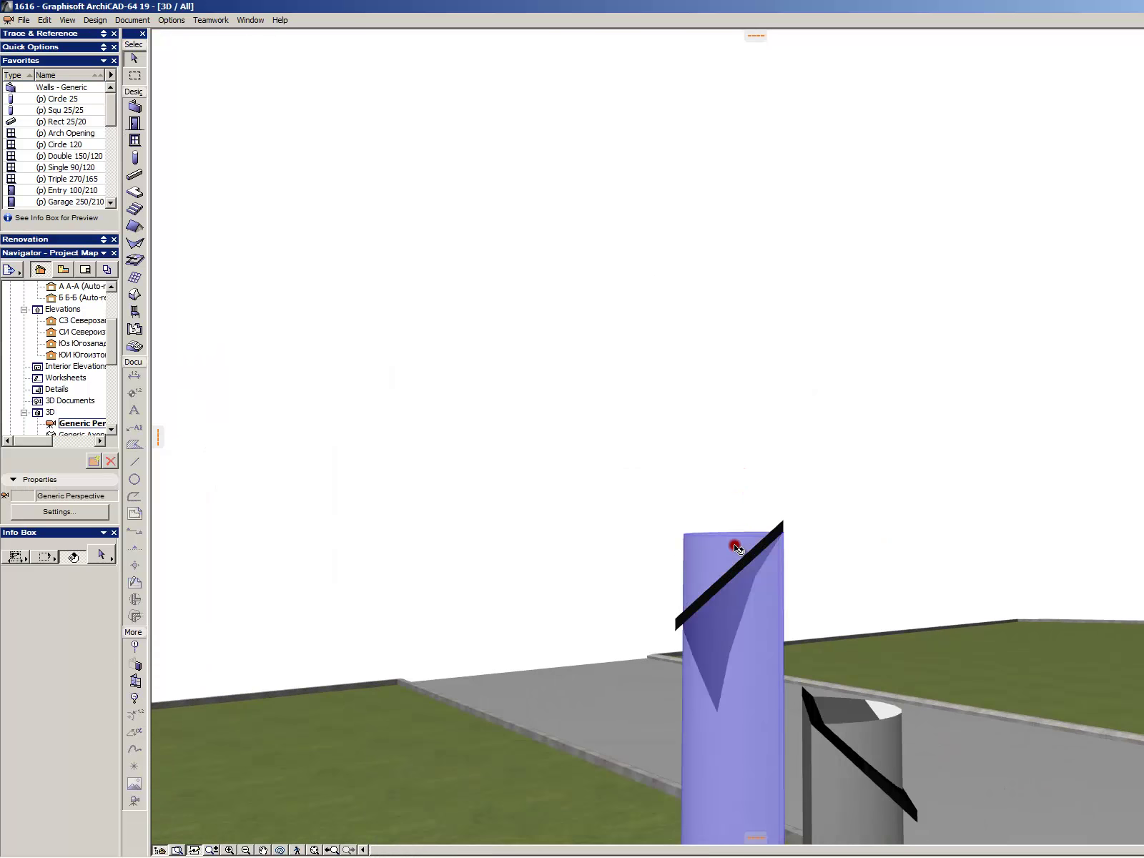
# - Try to trim the tall column to its sloped roof using the roof from the current selection, and undo it
pyautogui.click(736, 547)
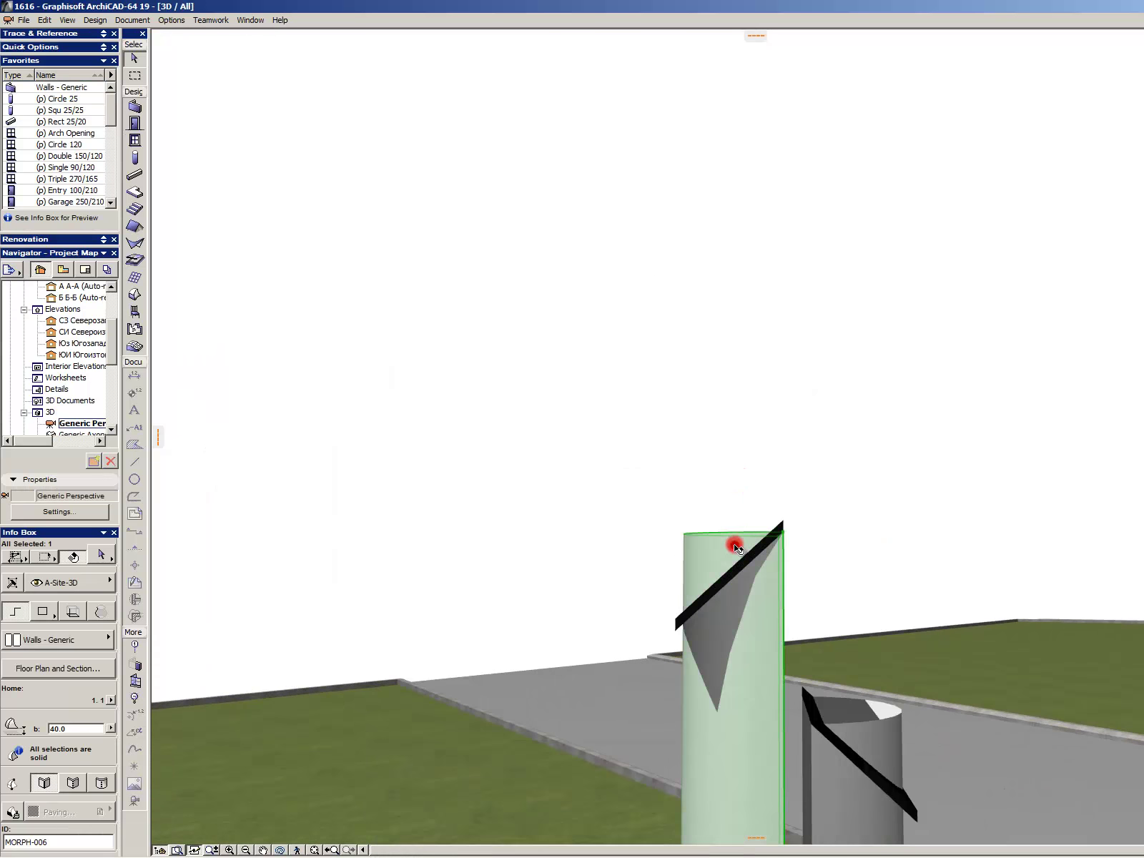
pyautogui.keyDown('shift'); pyautogui.click(779, 529); pyautogui.keyUp('shift')
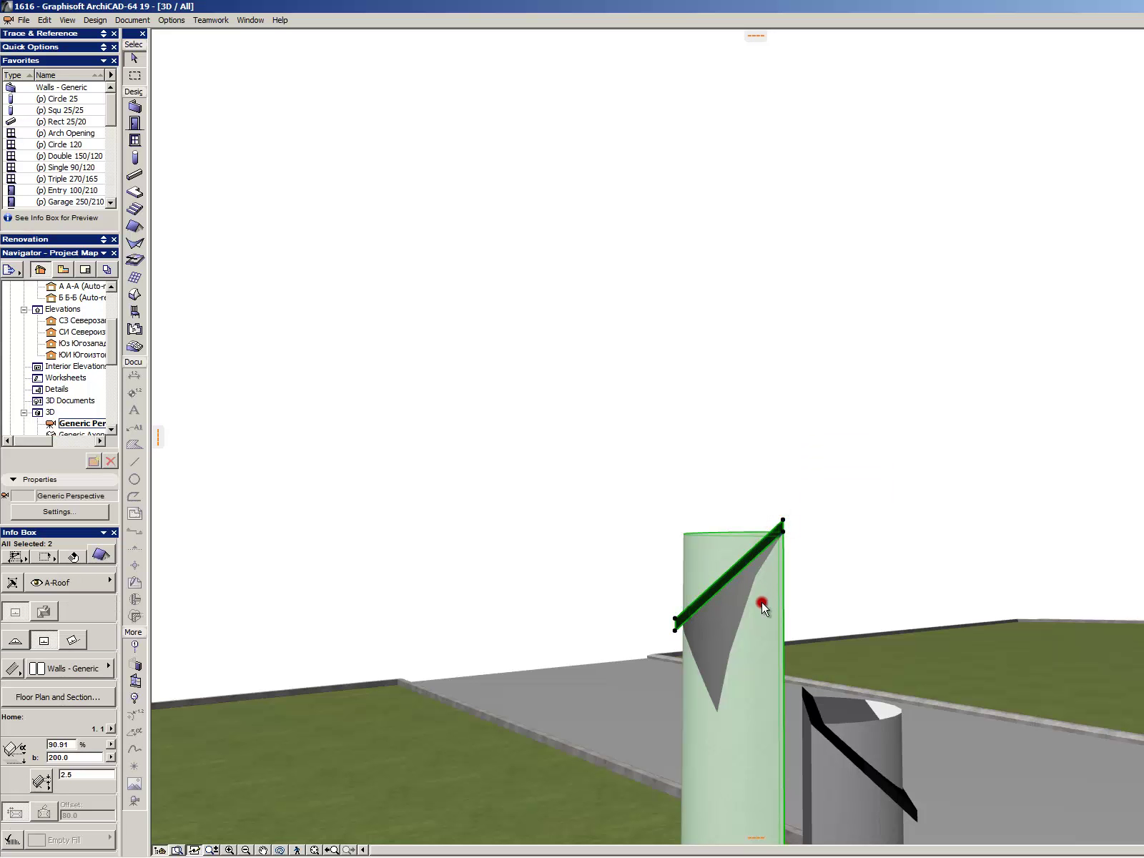
pyautogui.rightClick(761, 601)
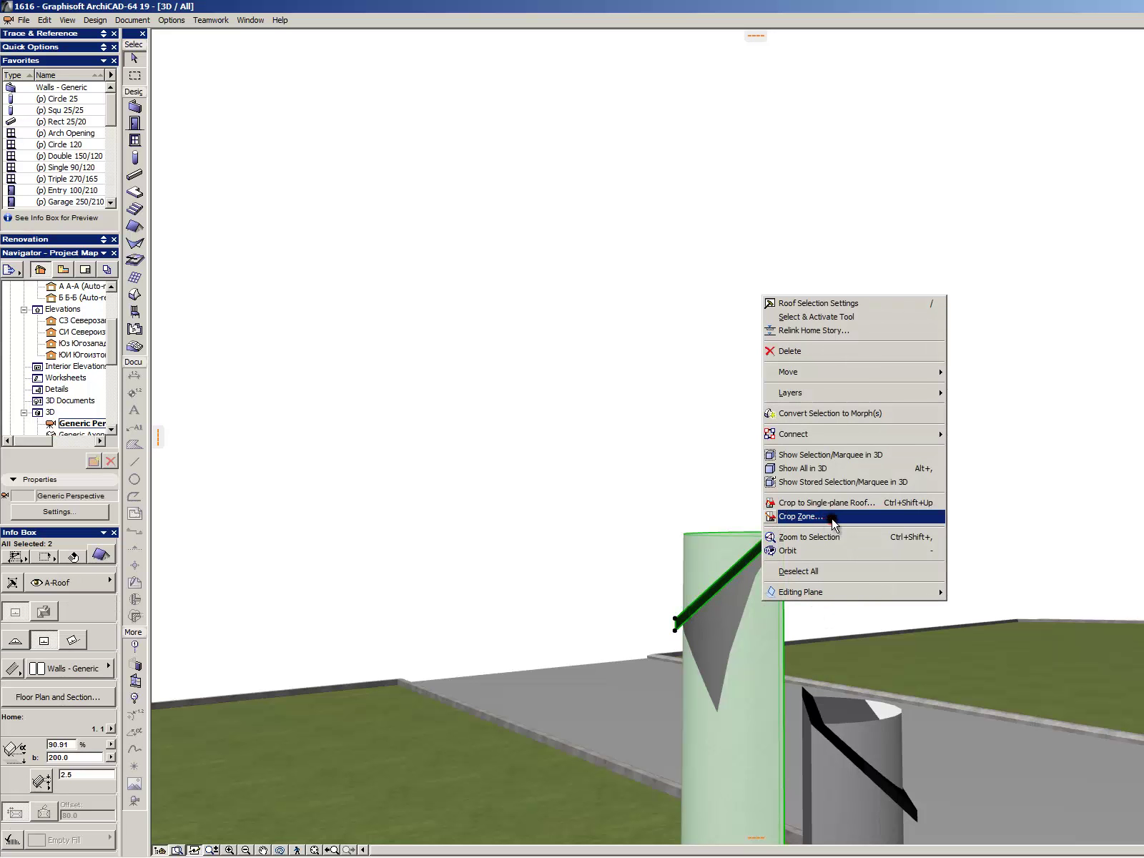
pyautogui.click(788, 438)
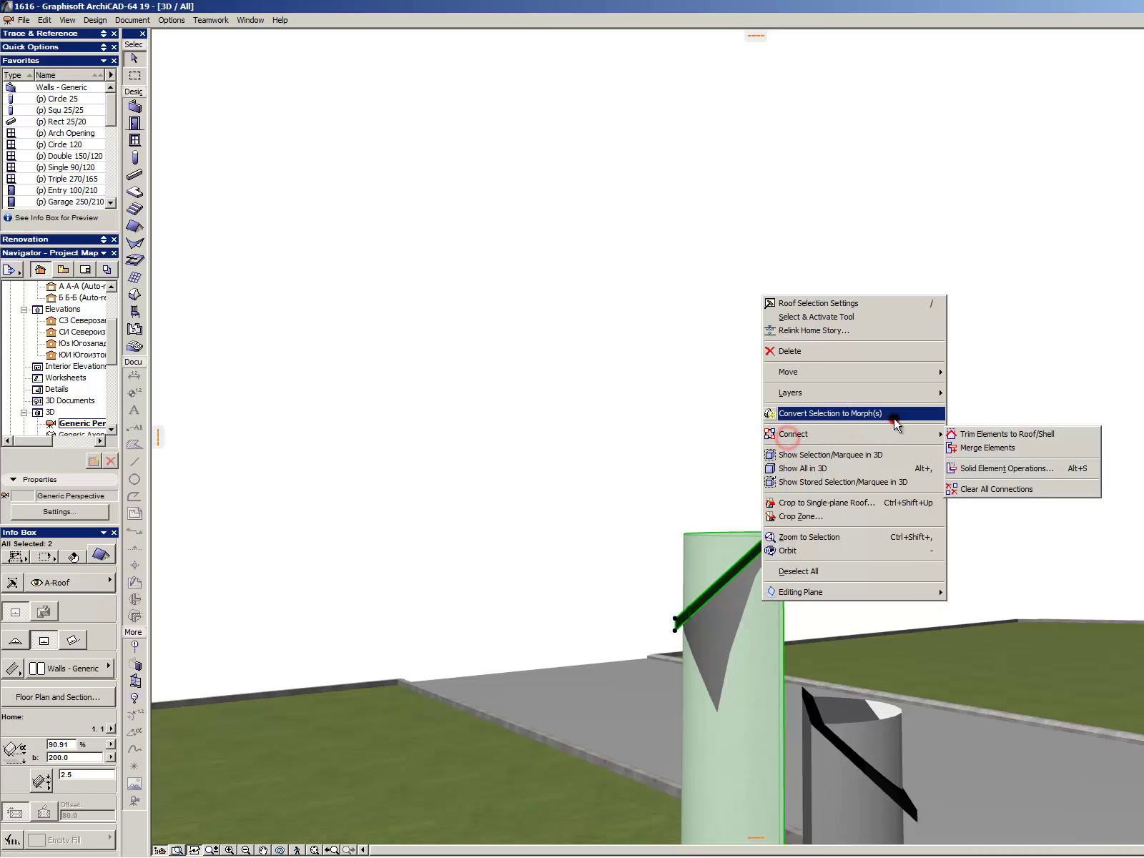
pyautogui.moveTo(902, 433)
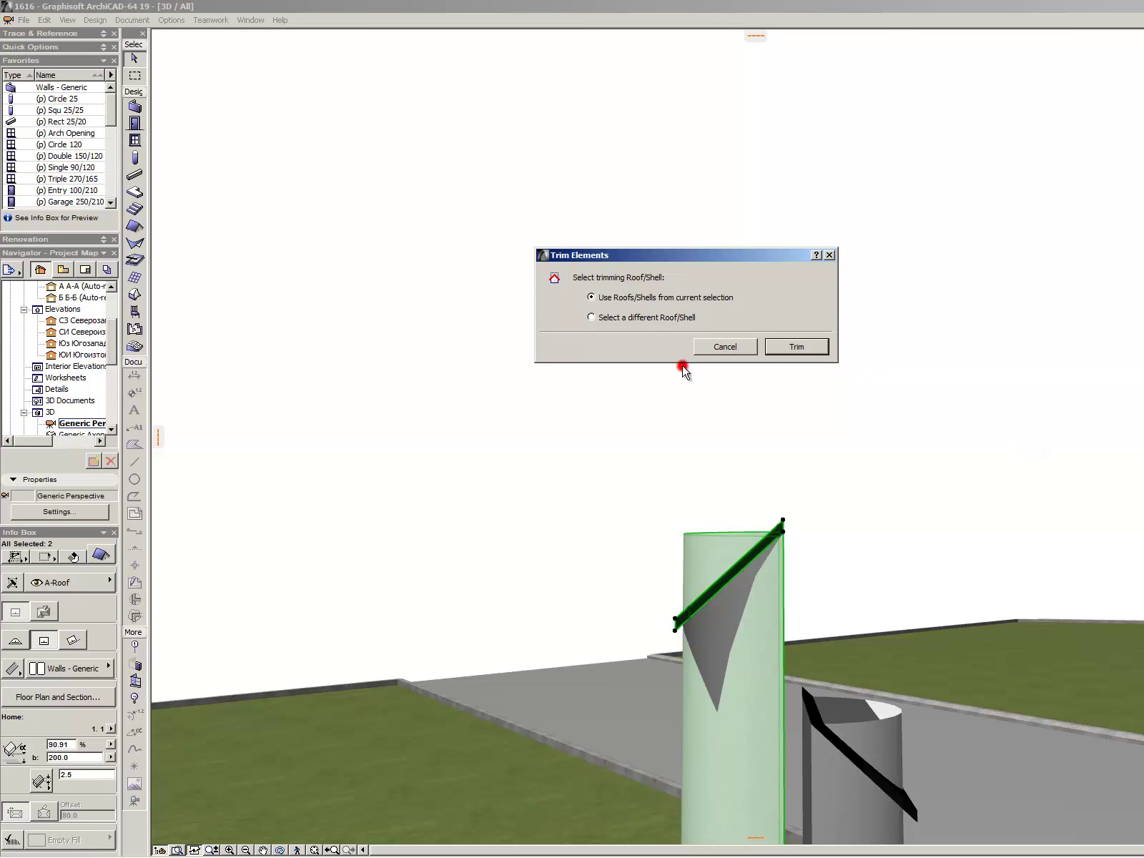
pyautogui.click(797, 348)
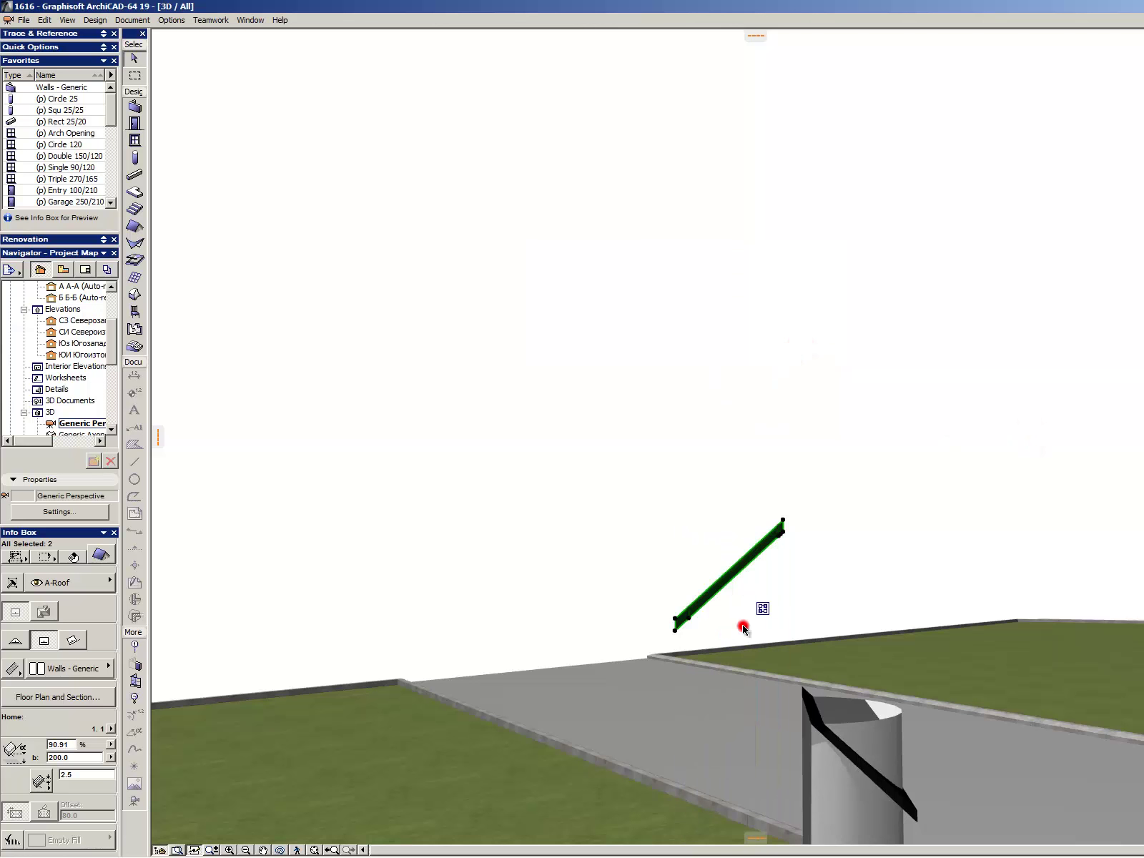
pyautogui.hotkey('ctrl', 'z')
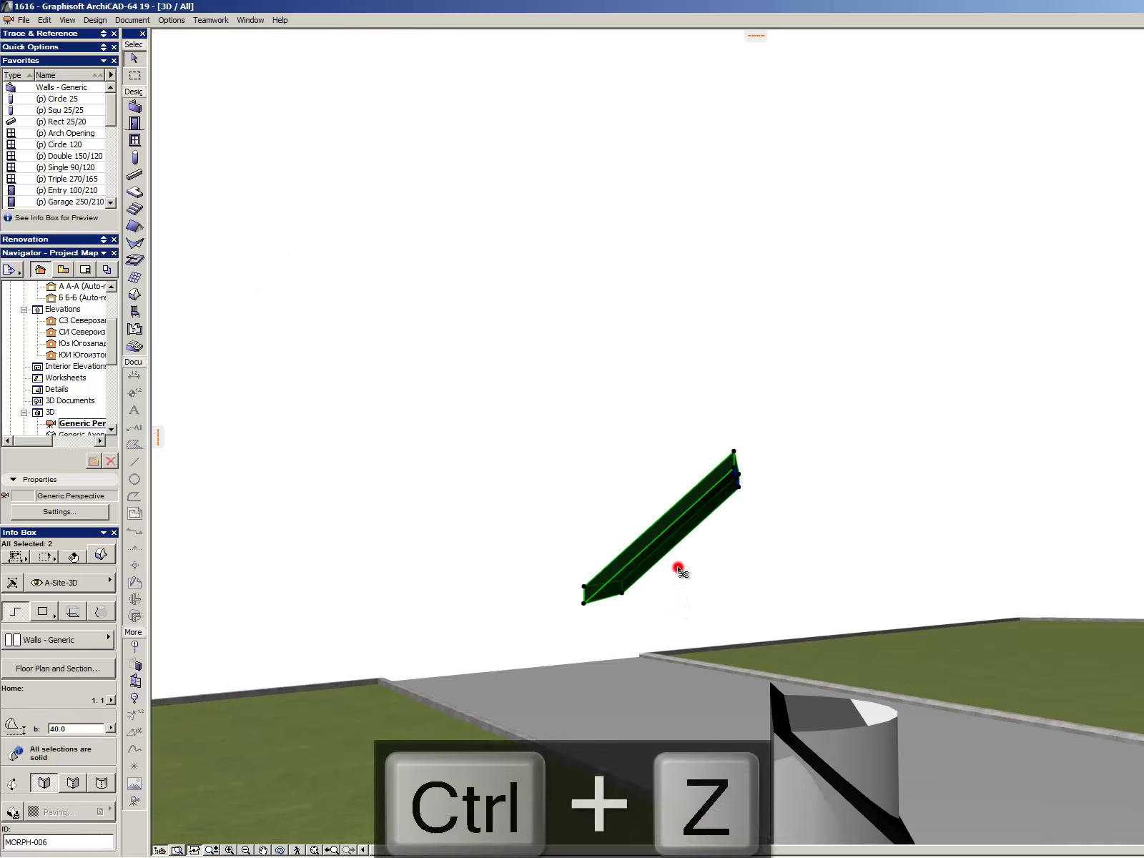
pyautogui.click(656, 482)
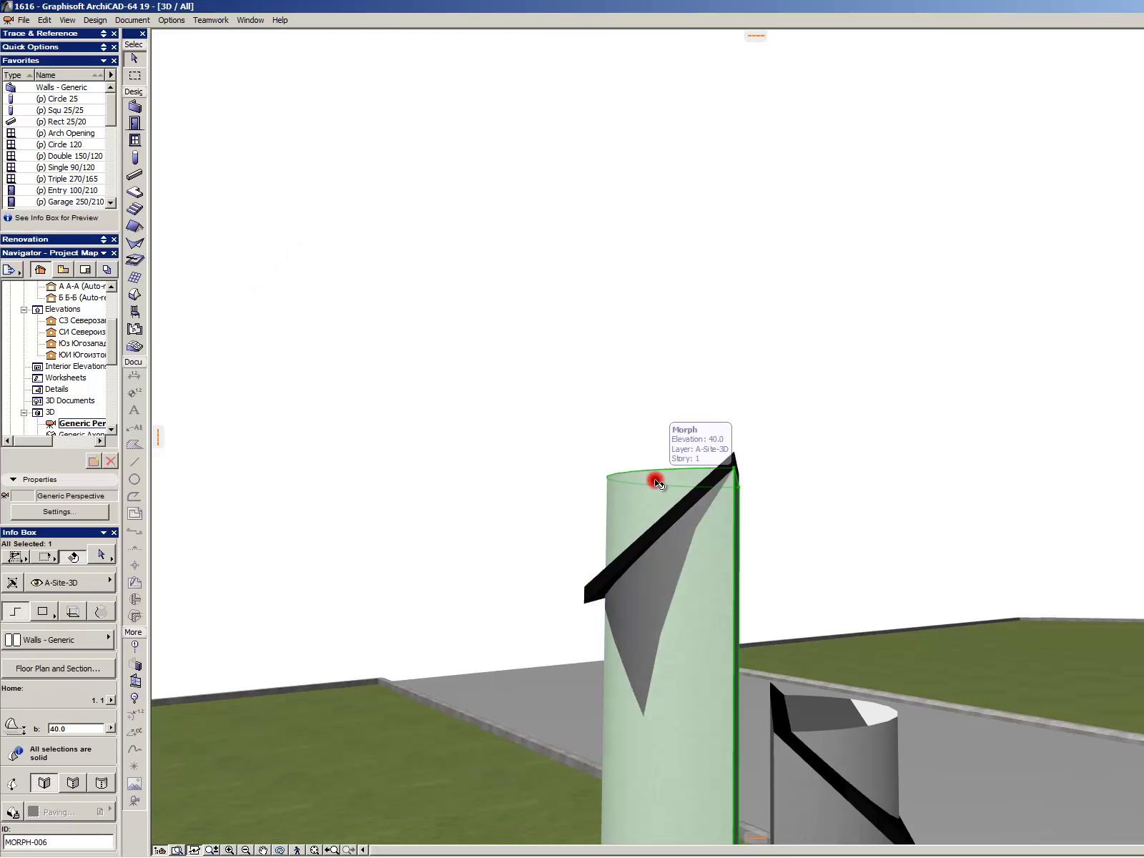
pyautogui.keyDown('shift'); pyautogui.click(730, 452); pyautogui.keyUp('shift')
pyautogui.click(678, 477)
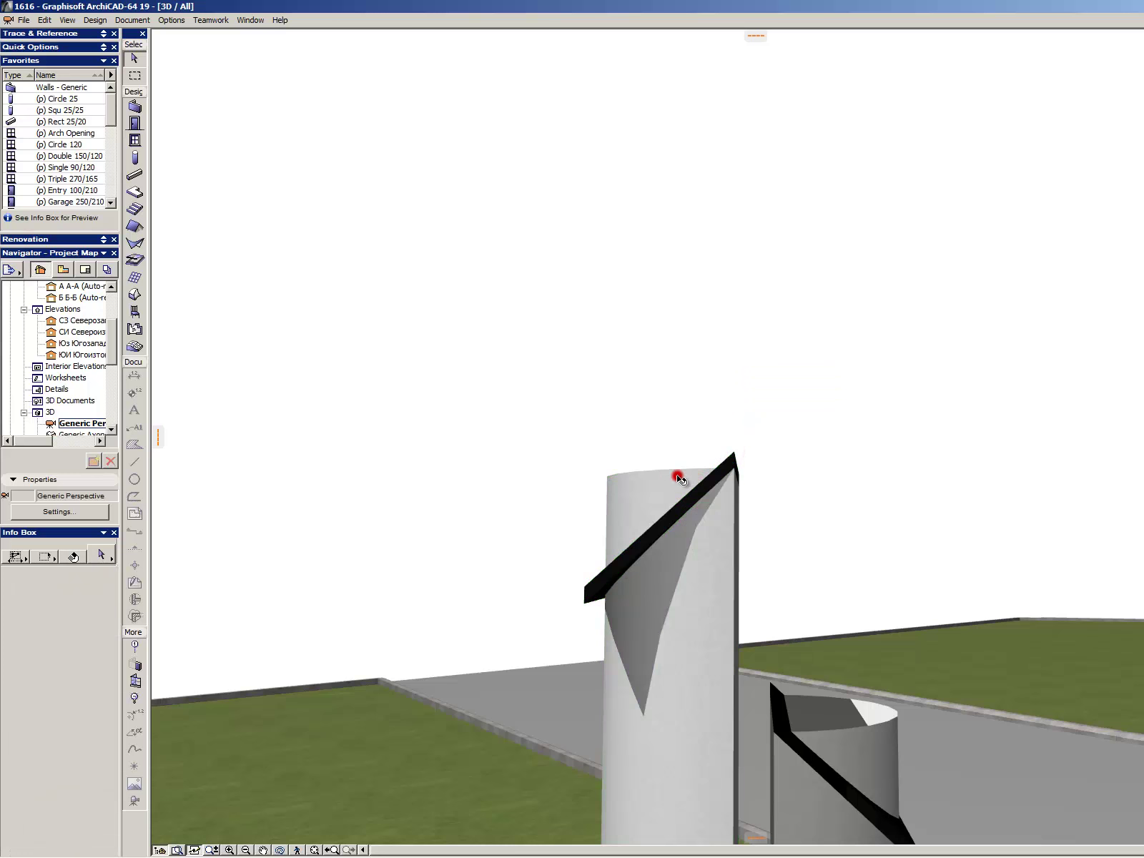
pyautogui.click(734, 459)
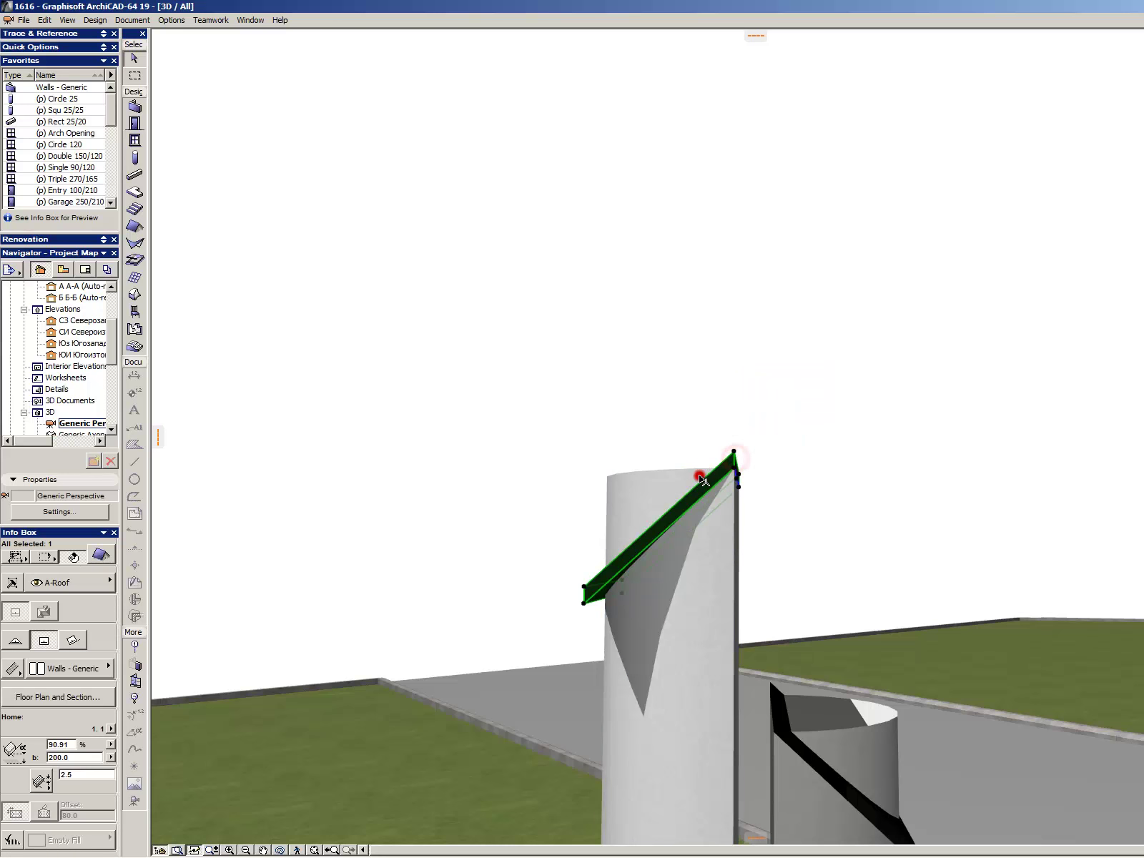
pyautogui.hotkey('ctrl', 'shift', 'Up')
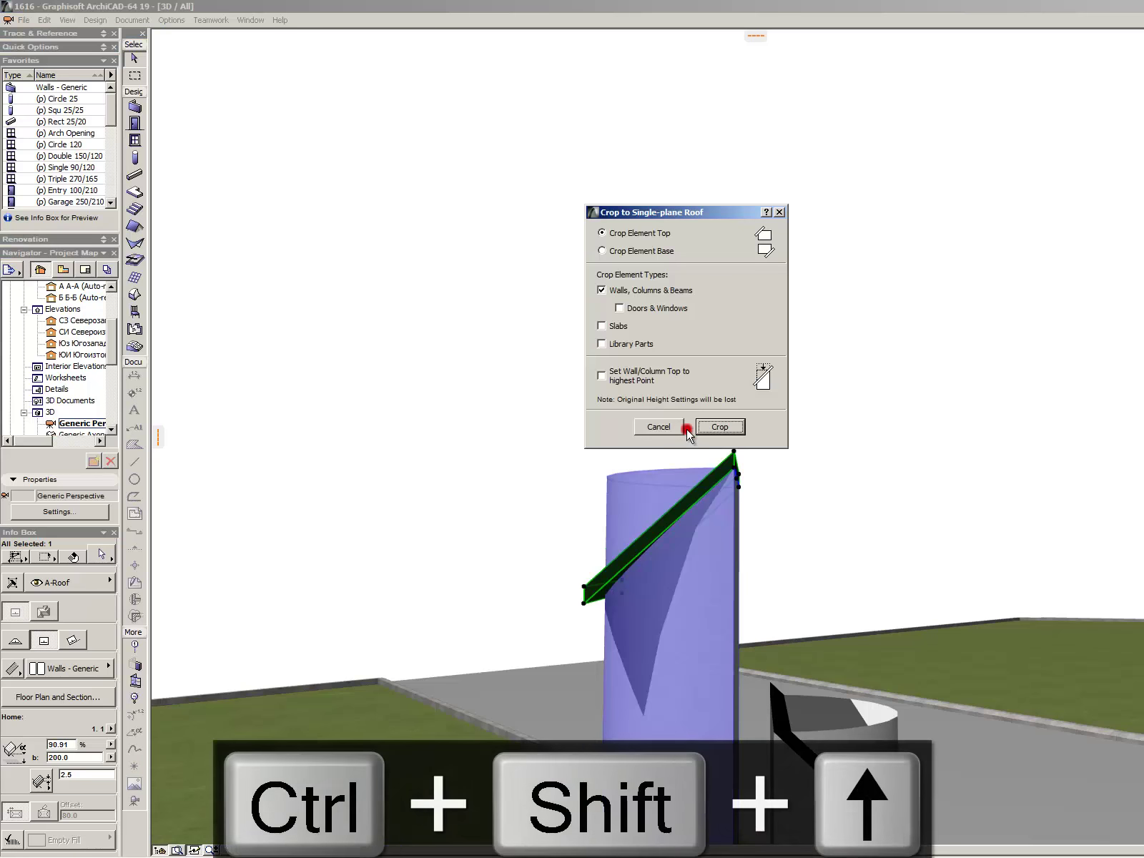
pyautogui.press('Escape')
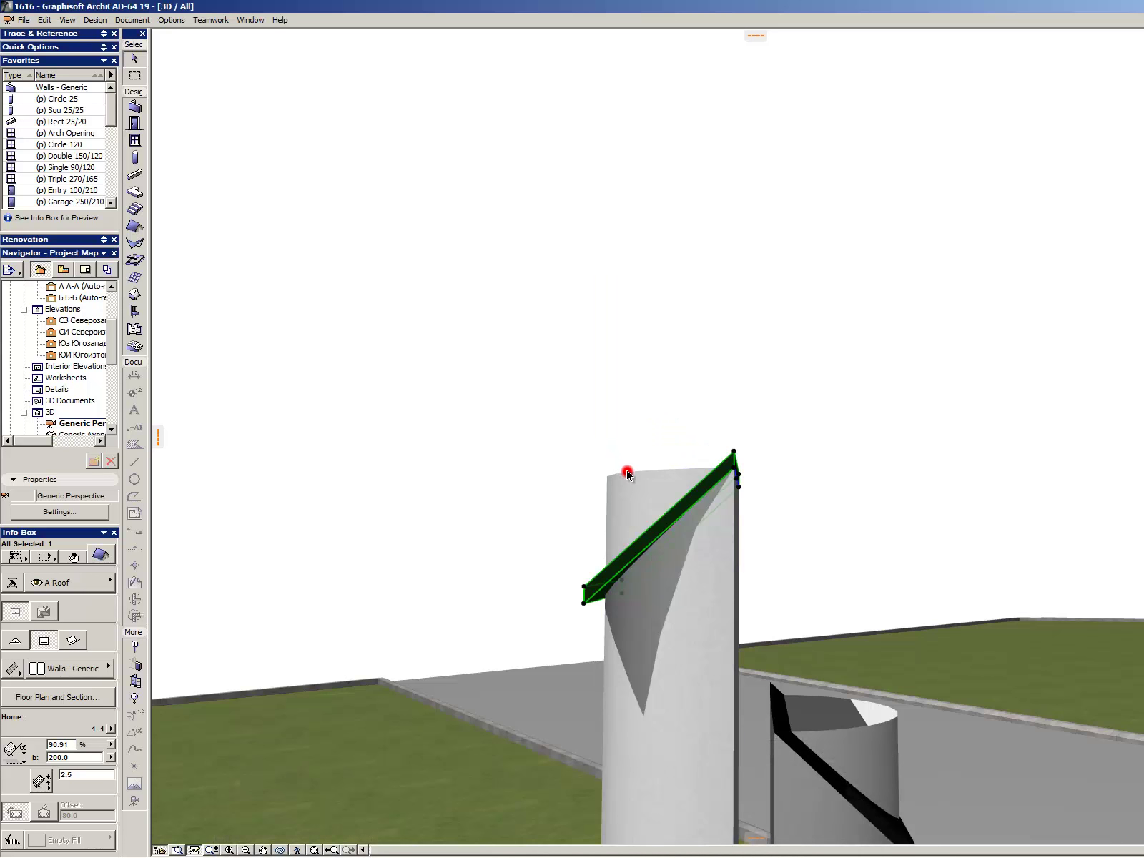
pyautogui.scroll(-3, 774, 574)
pyautogui.scroll(5, 710, 513)
pyautogui.press('Escape')
pyautogui.press('space')
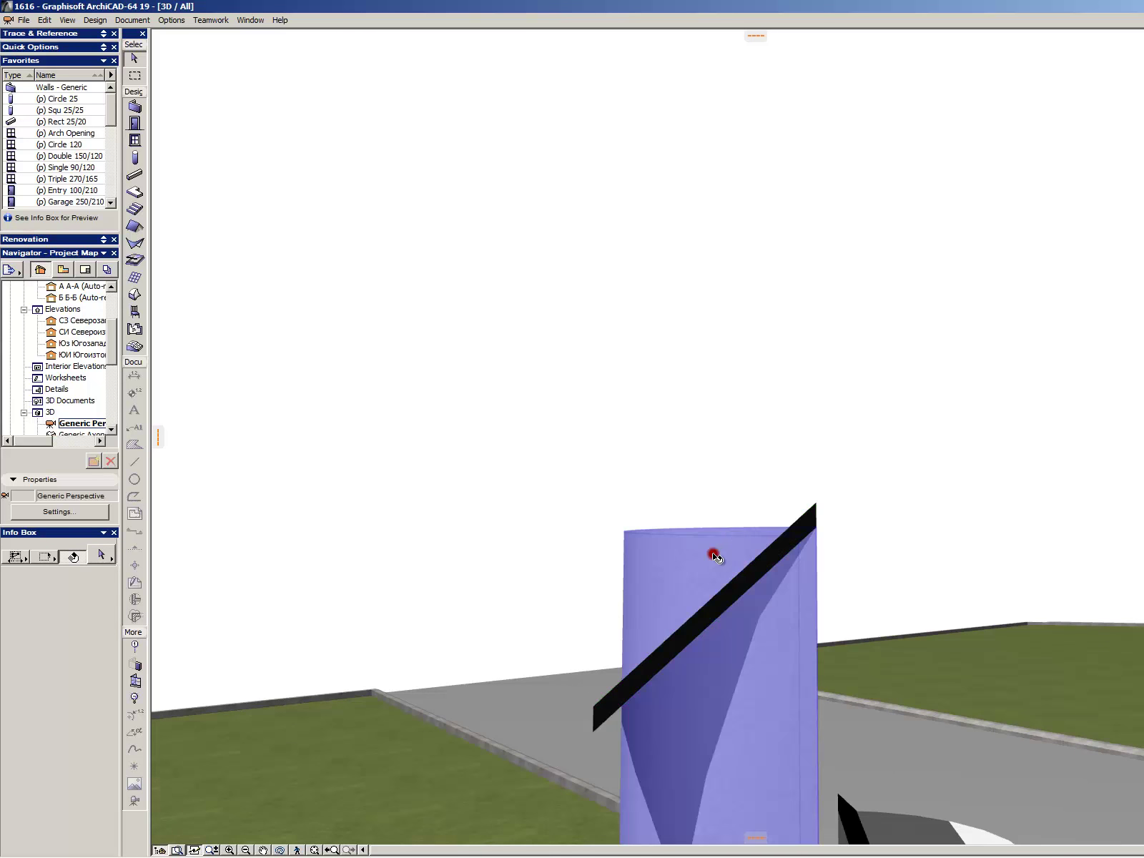
pyautogui.click(714, 555)
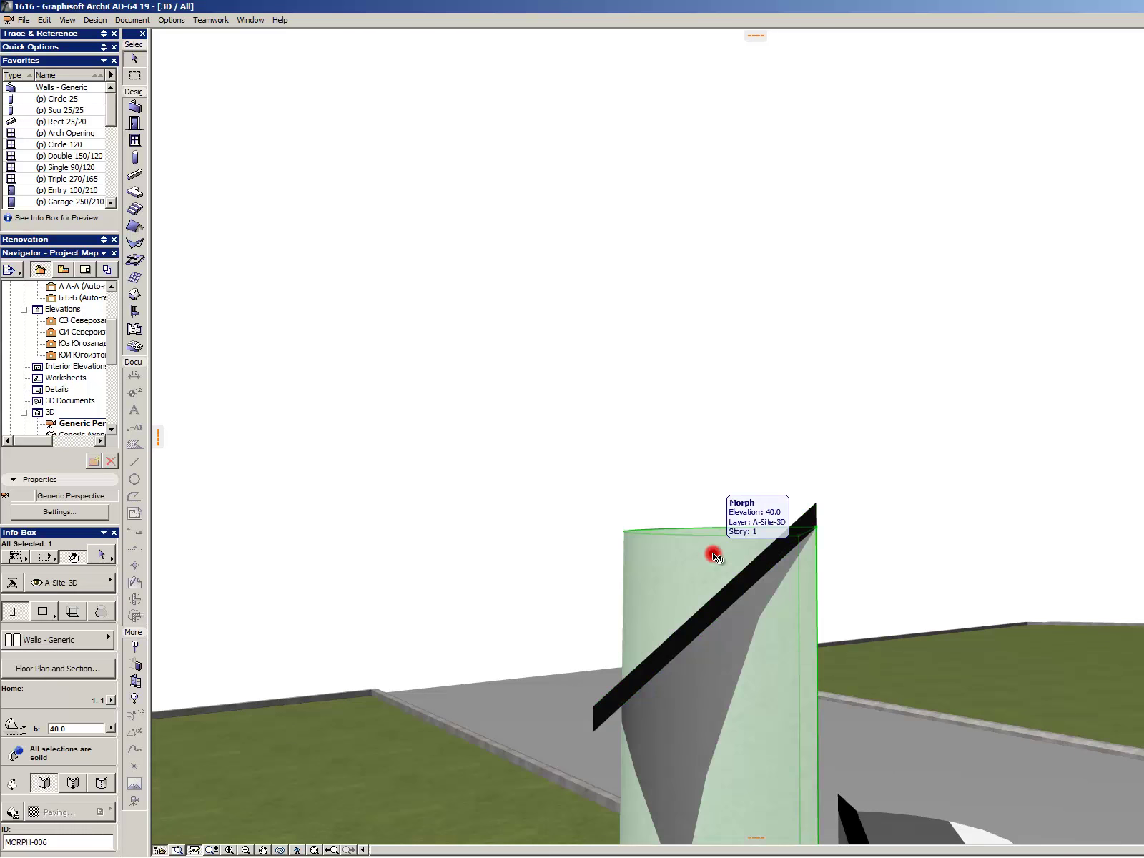
pyautogui.click(817, 530)
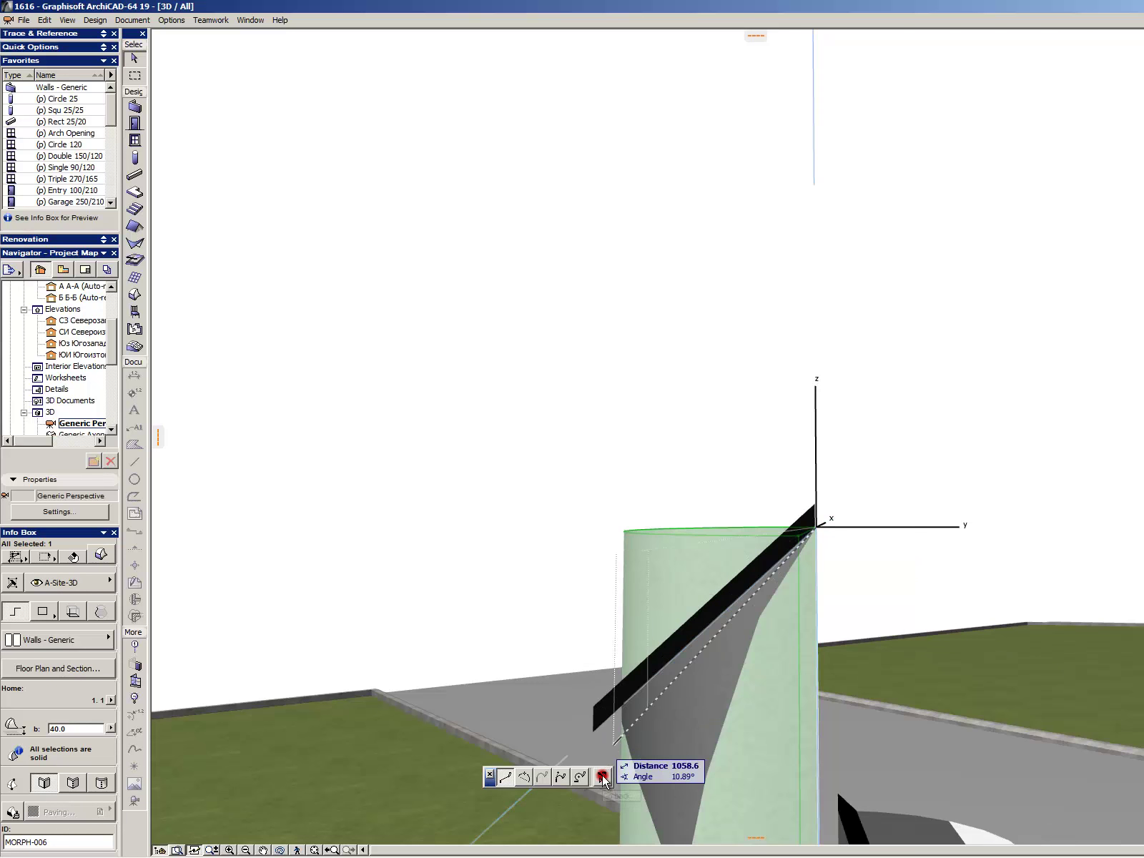
pyautogui.press('Escape')
pyautogui.press('Escape')
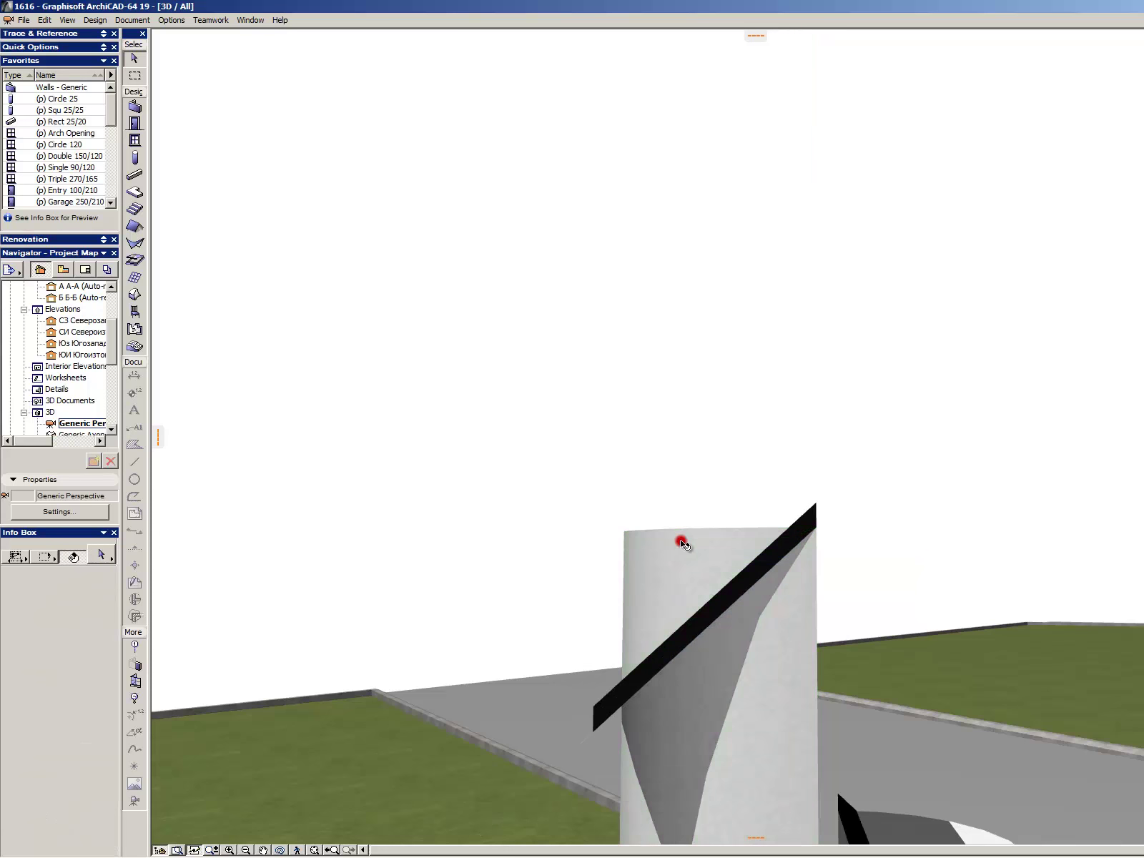
# - Select the tall column and run the Trimming Bodies command on it
pyautogui.click(681, 541)
pyautogui.click(678, 529)
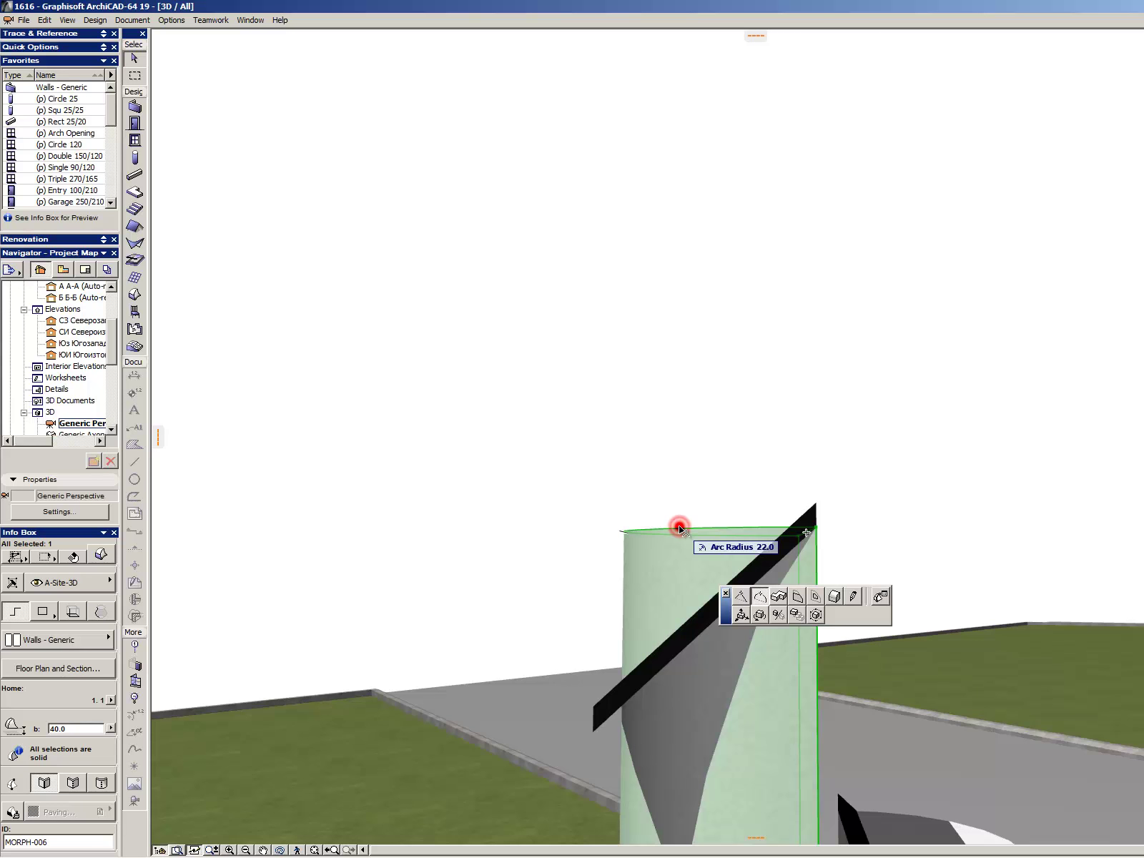
pyautogui.click(679, 527)
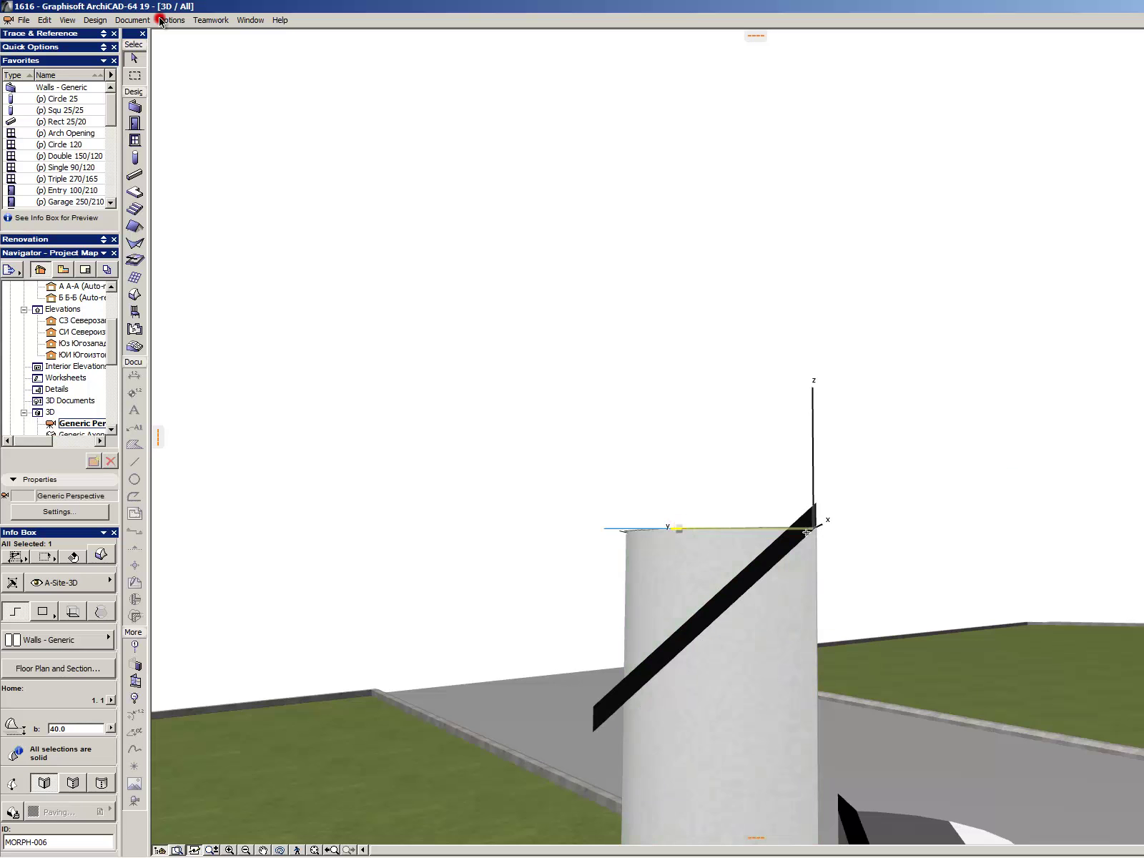
pyautogui.click(90, 21)
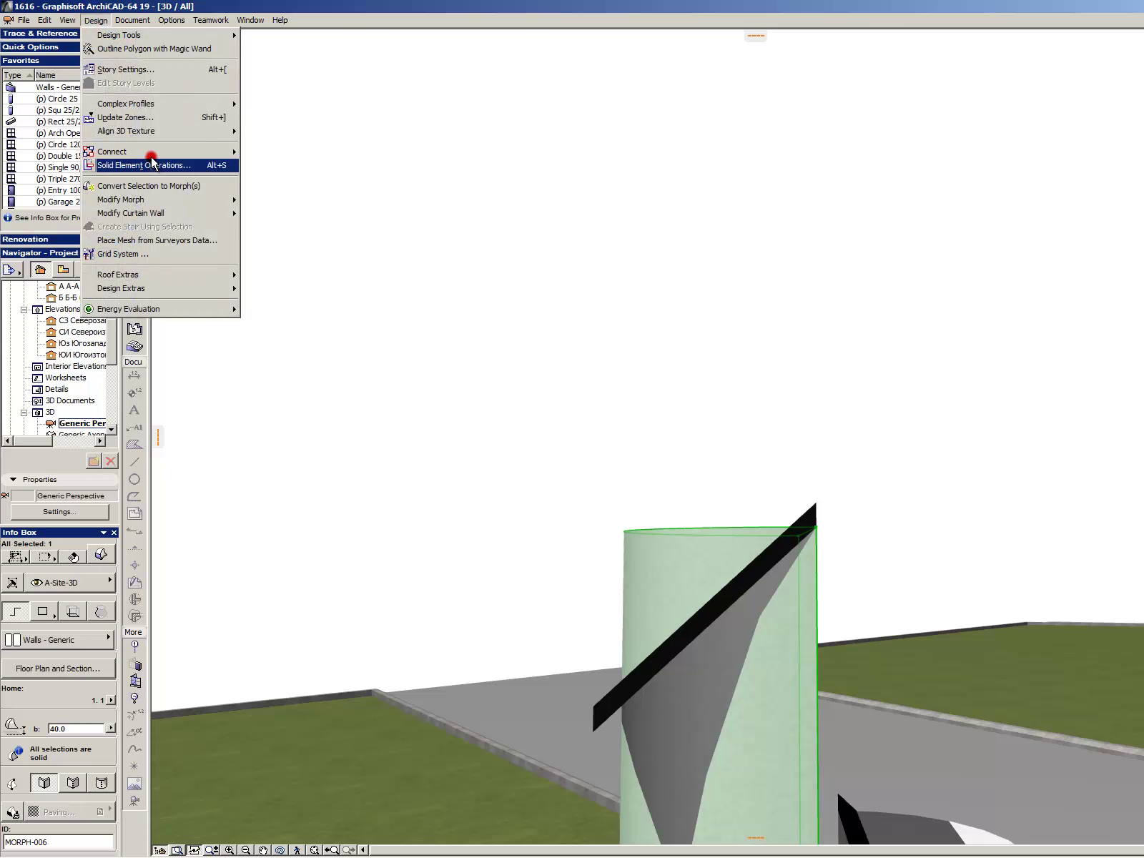
pyautogui.moveTo(152, 153)
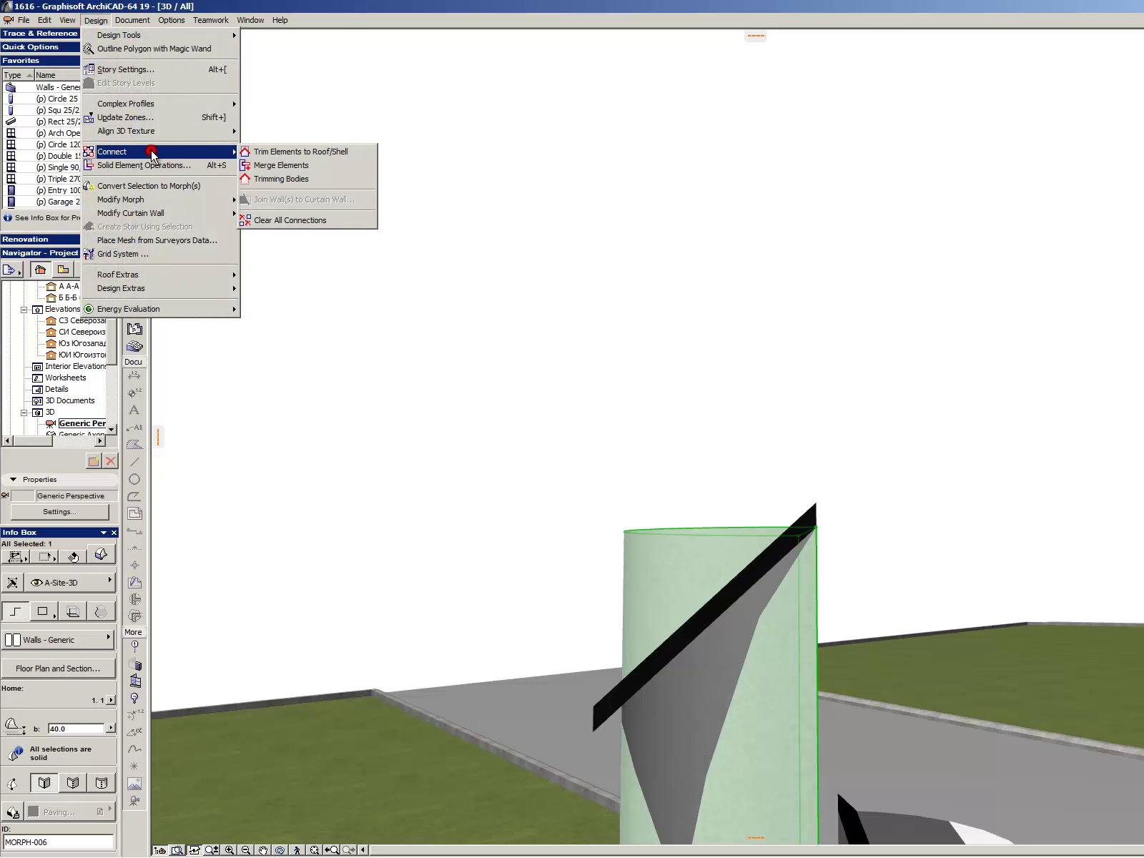
pyautogui.click(293, 180)
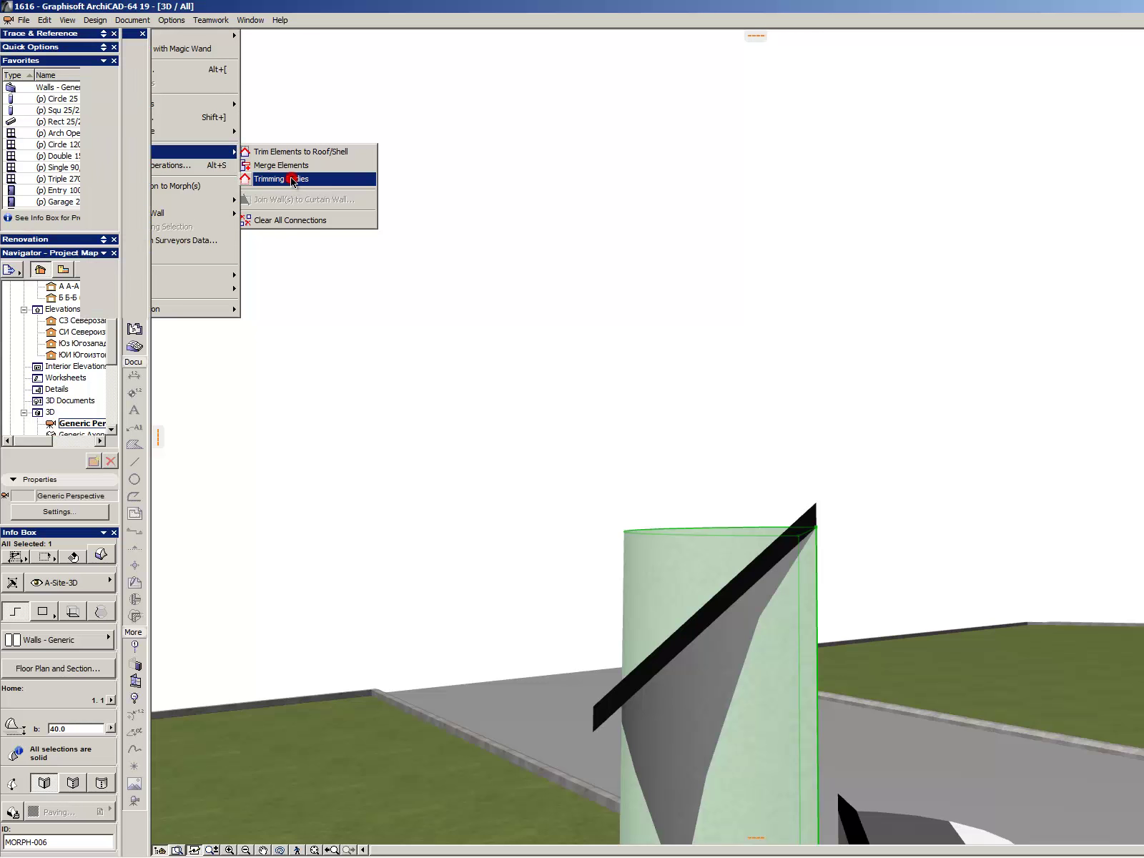
# - Try to trim the tall column to its sloped roof with Trim Elements to Roof/Shell, starting from the selected roof
pyautogui.click(749, 572)
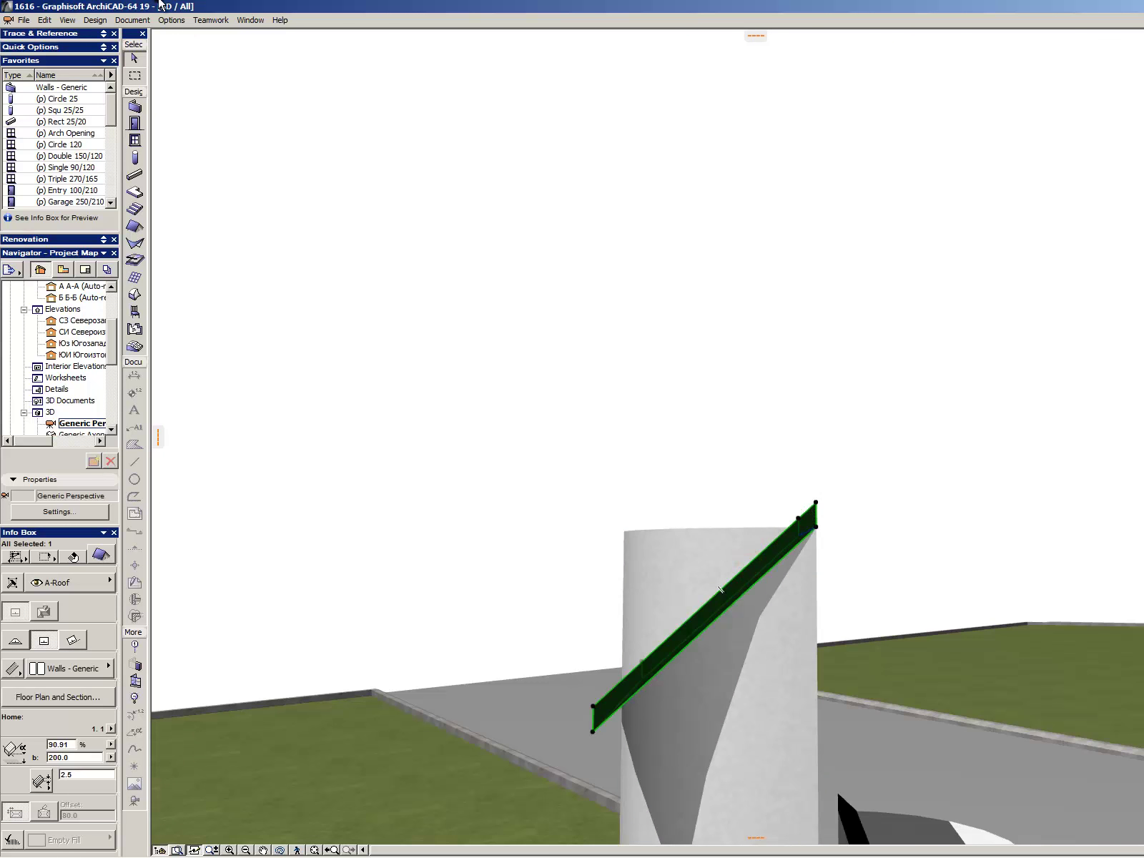
pyautogui.click(91, 20)
pyautogui.click(158, 165)
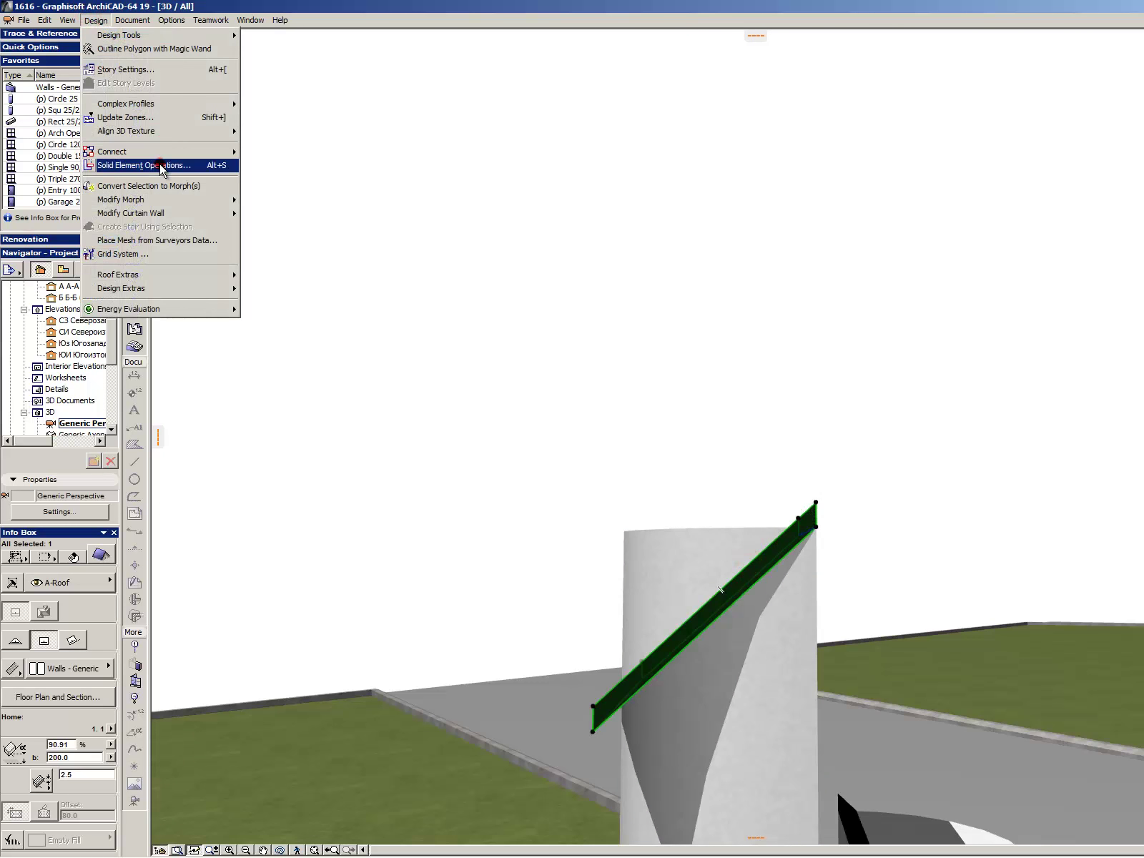
pyautogui.moveTo(161, 155)
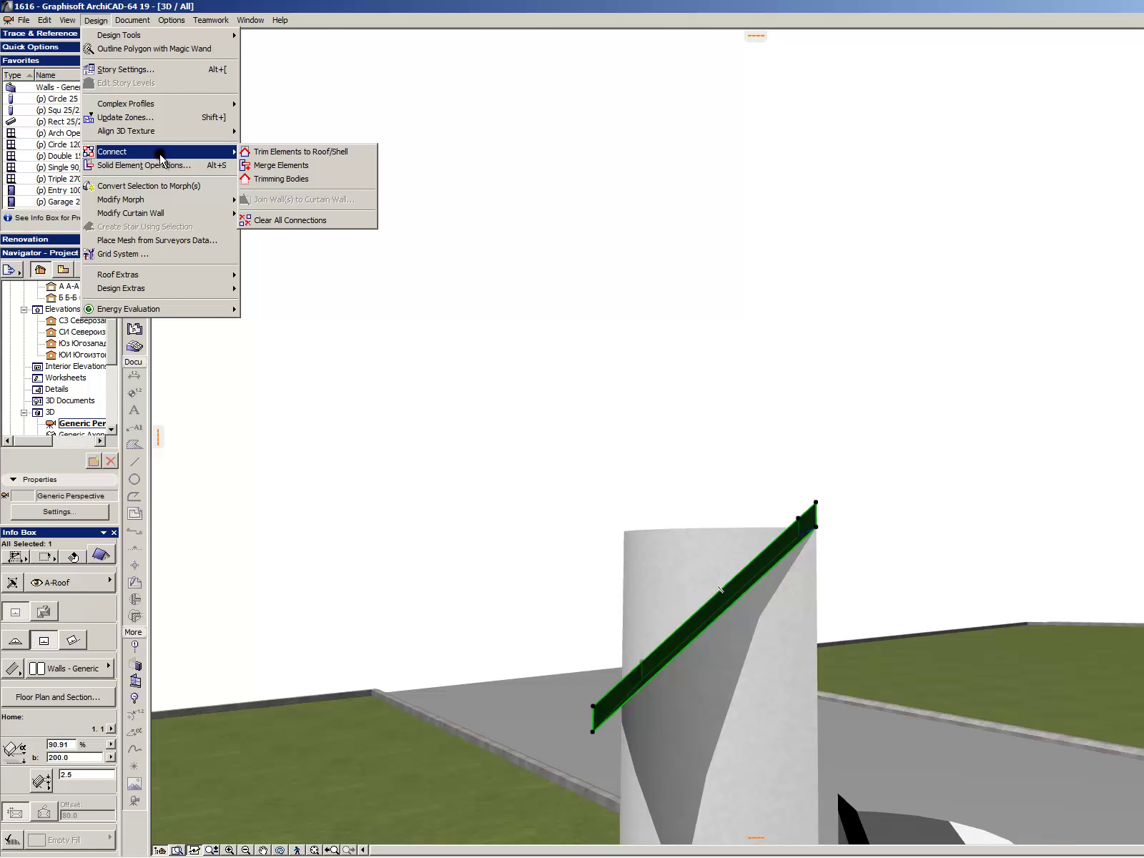
pyautogui.click(303, 152)
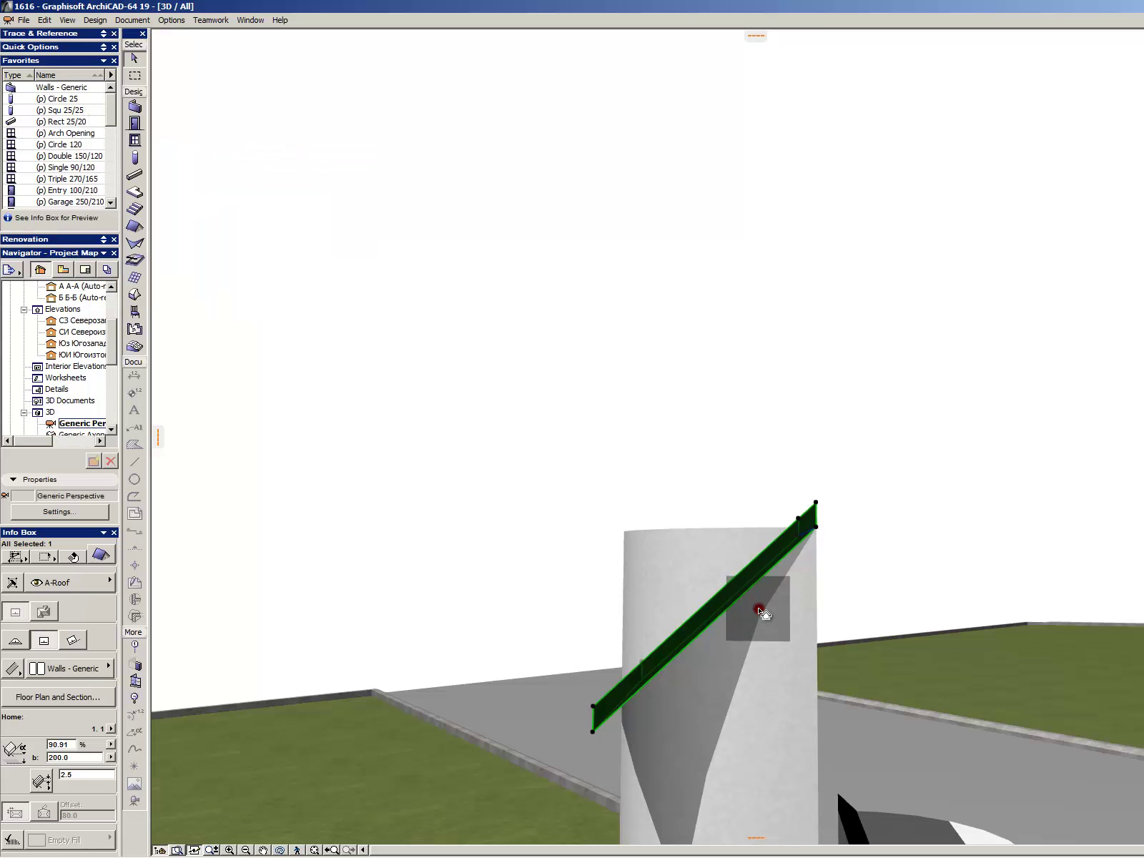
pyautogui.click(813, 620)
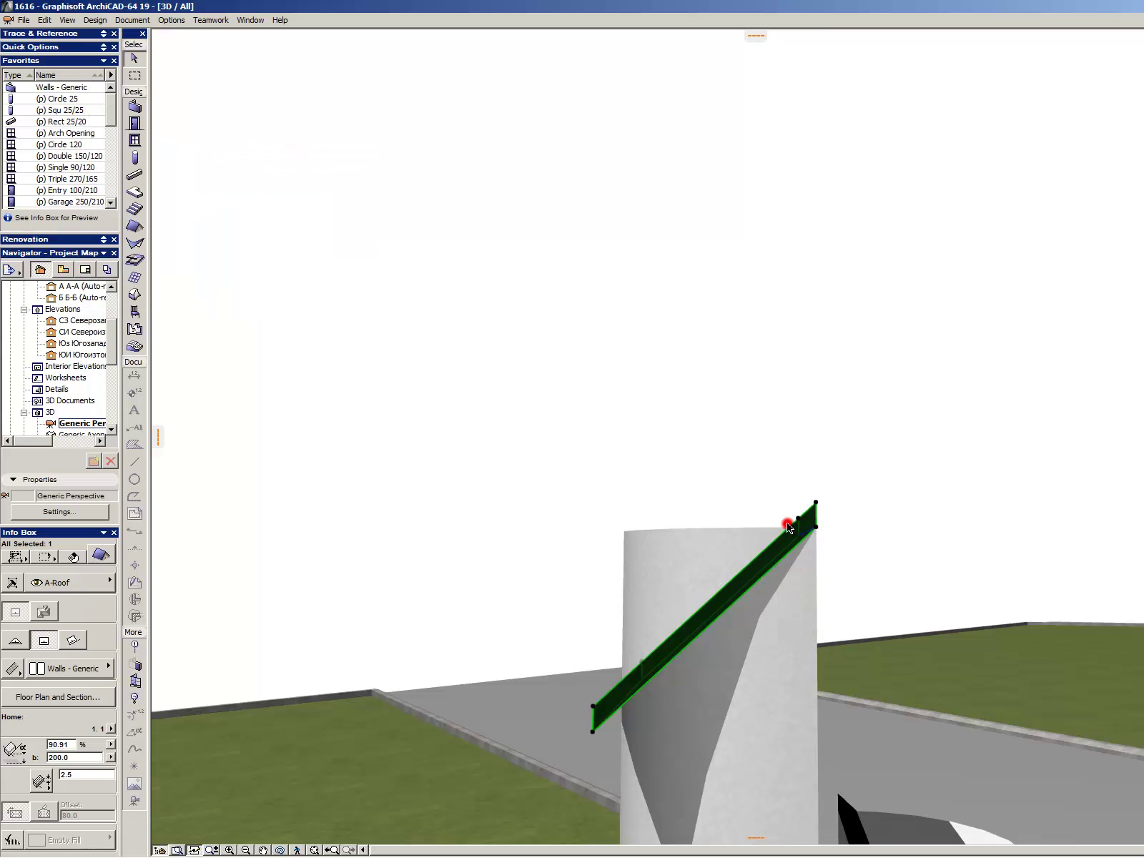
# - Select the tall column and try to trim it to its sloped roof, keeping the part below the roof
pyautogui.click(811, 587)
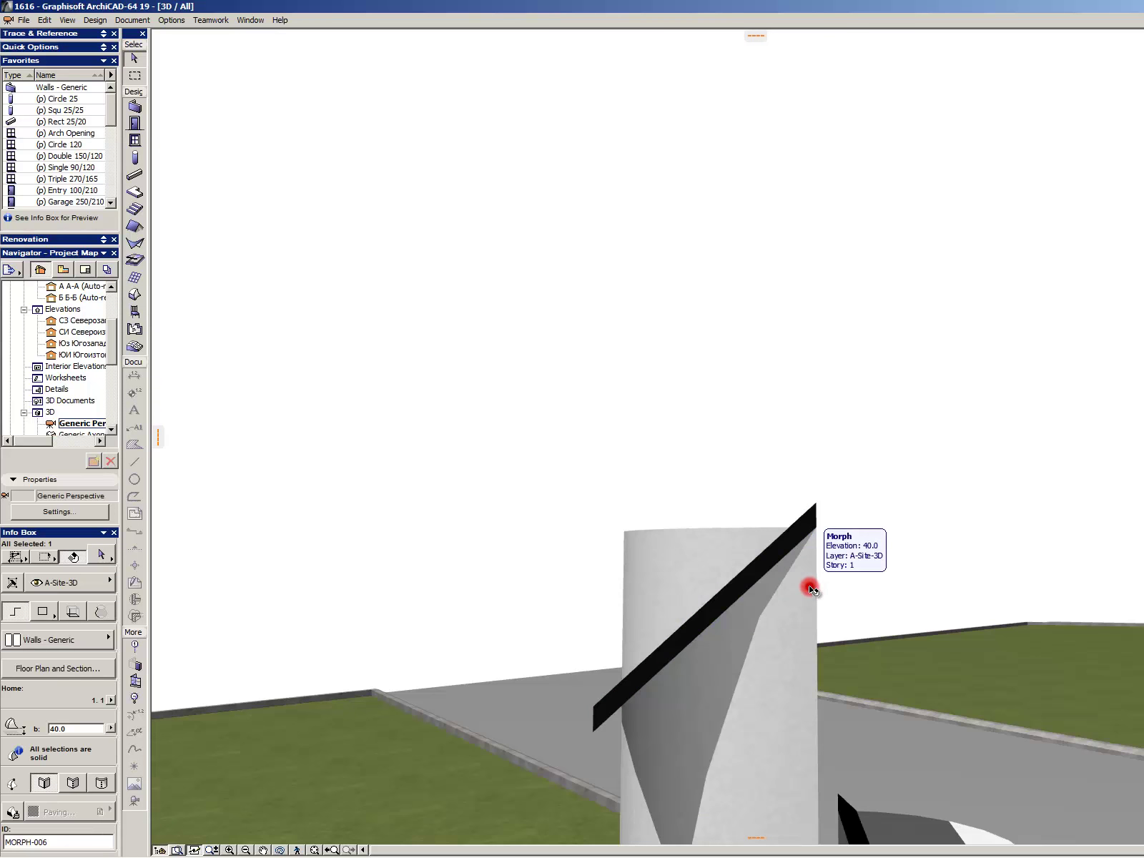
pyautogui.click(135, 23)
pyautogui.click(99, 20)
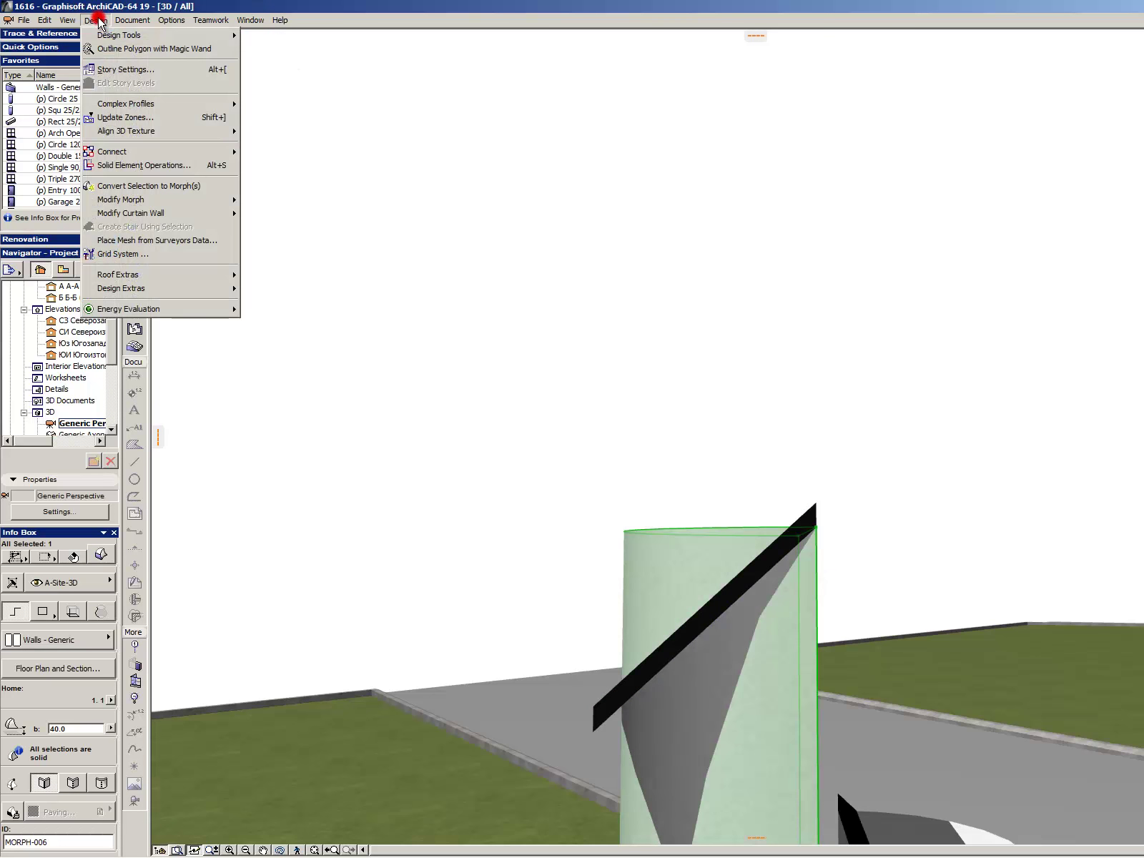
pyautogui.click(75, 20)
pyautogui.click(95, 20)
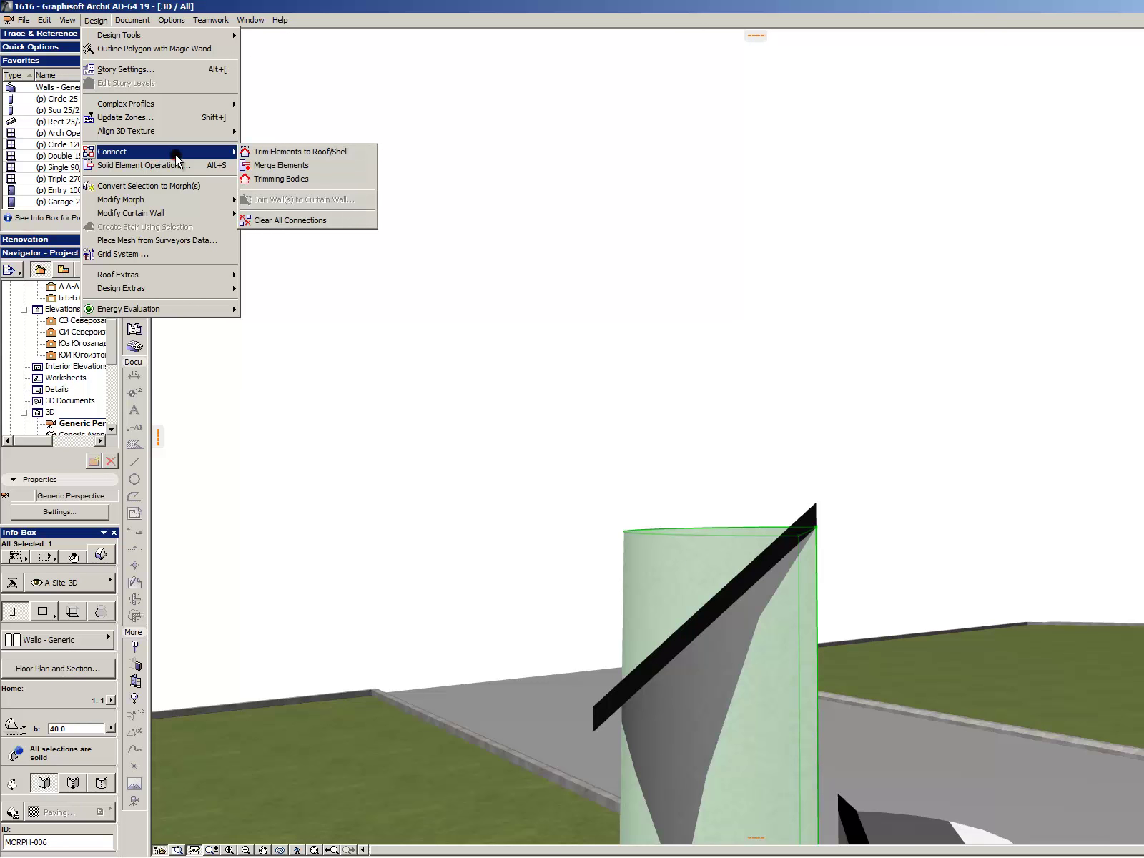
pyautogui.click(295, 153)
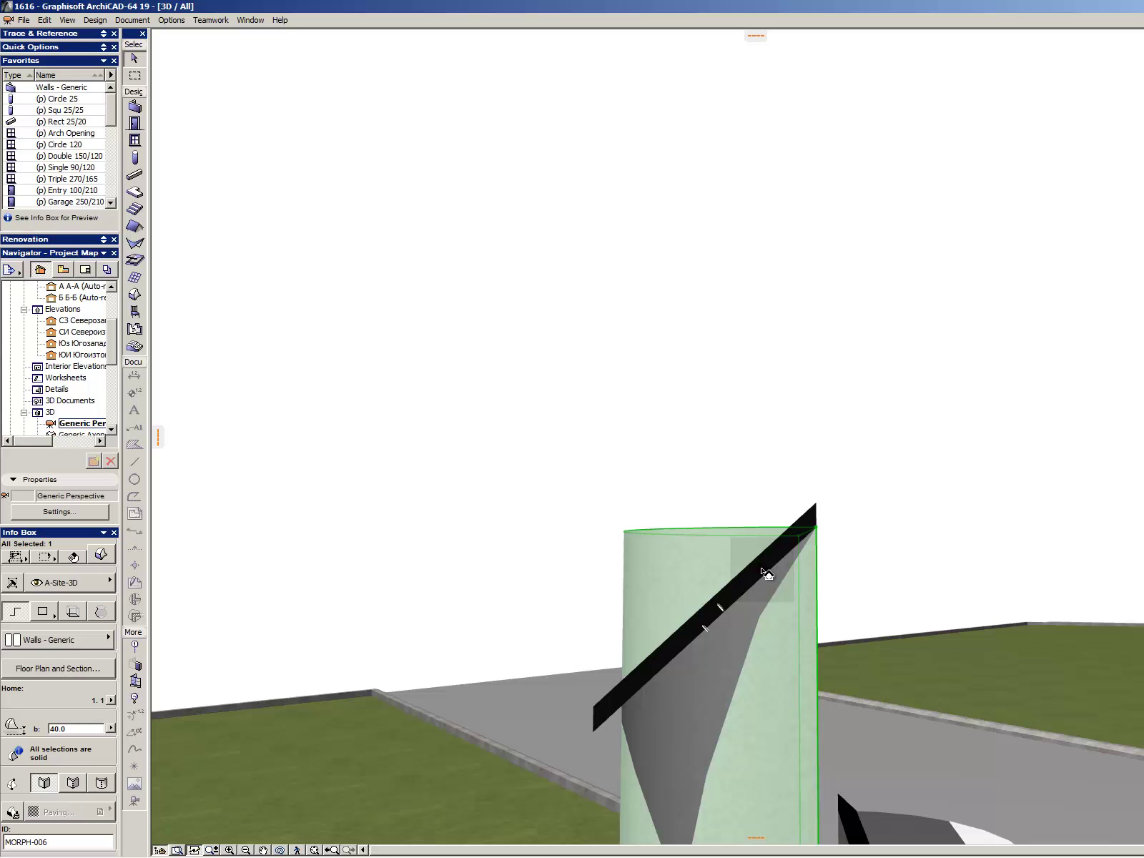
pyautogui.click(815, 506)
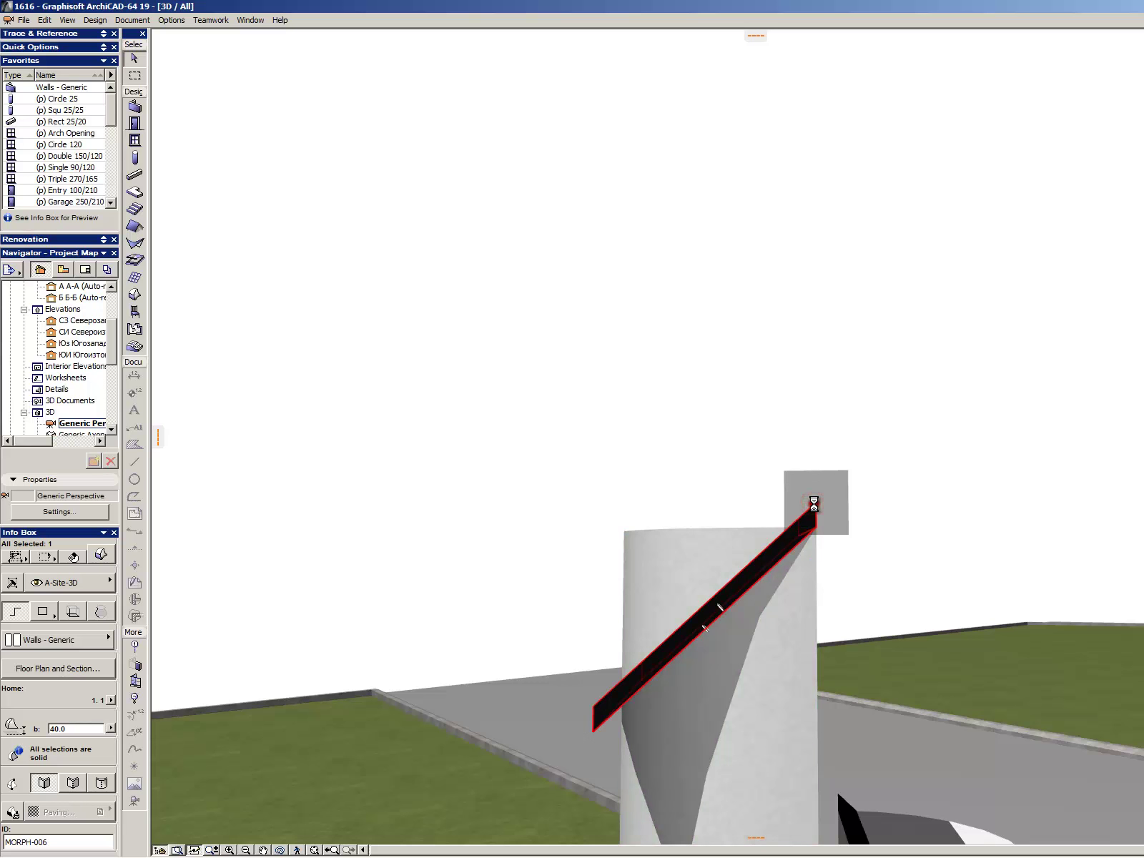
pyautogui.scroll(-3, 658, 430)
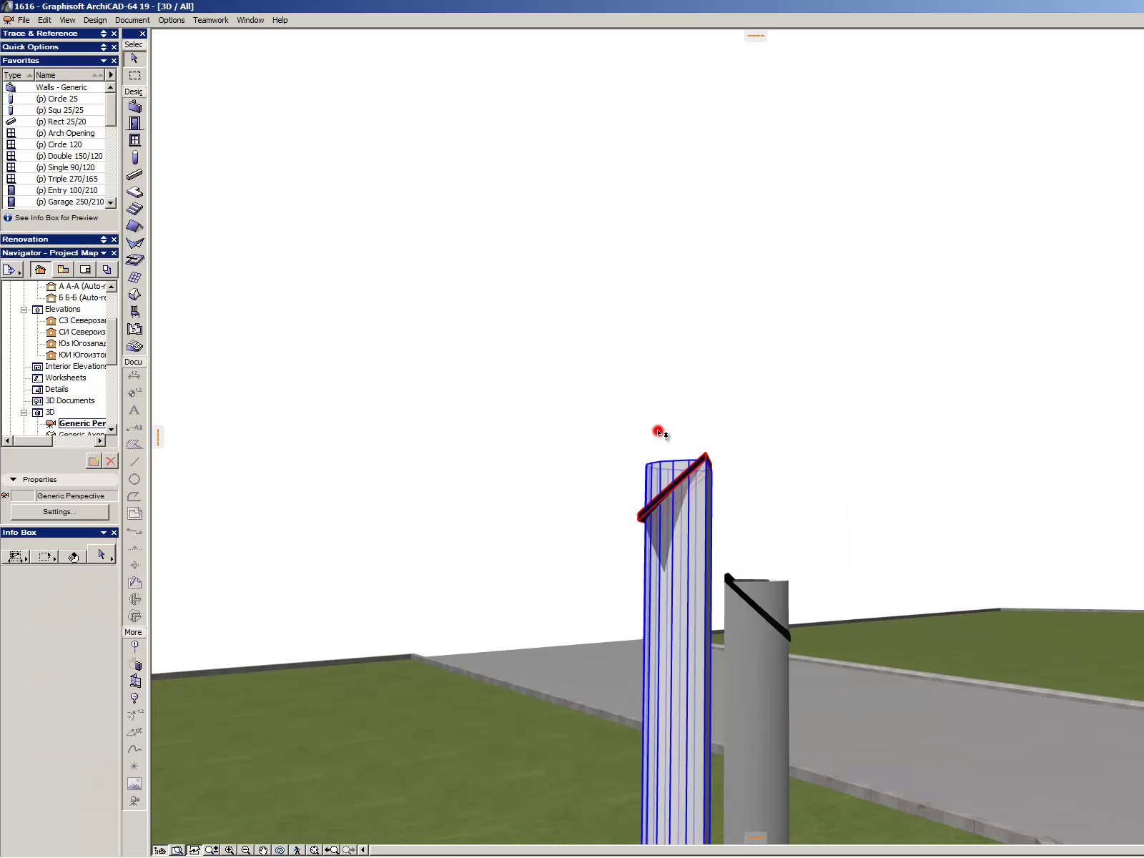
pyautogui.scroll(3, 655, 452)
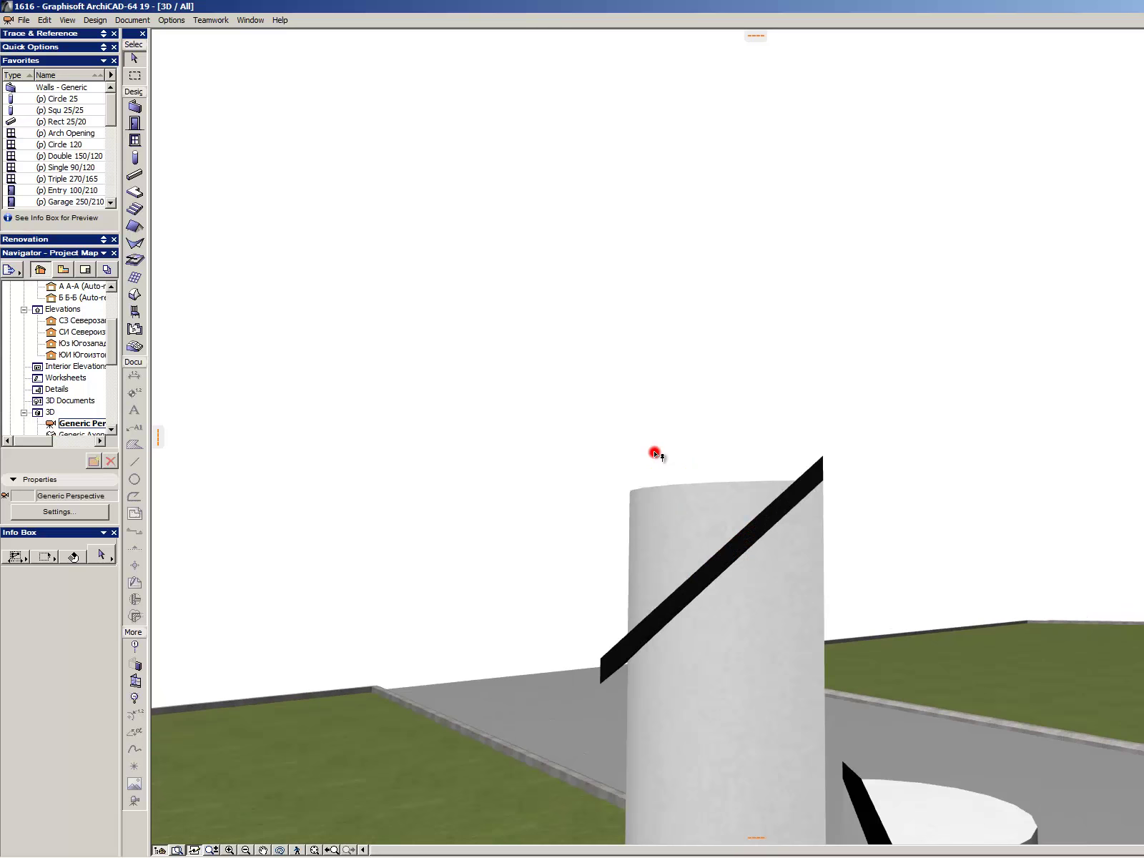
pyautogui.click(828, 609)
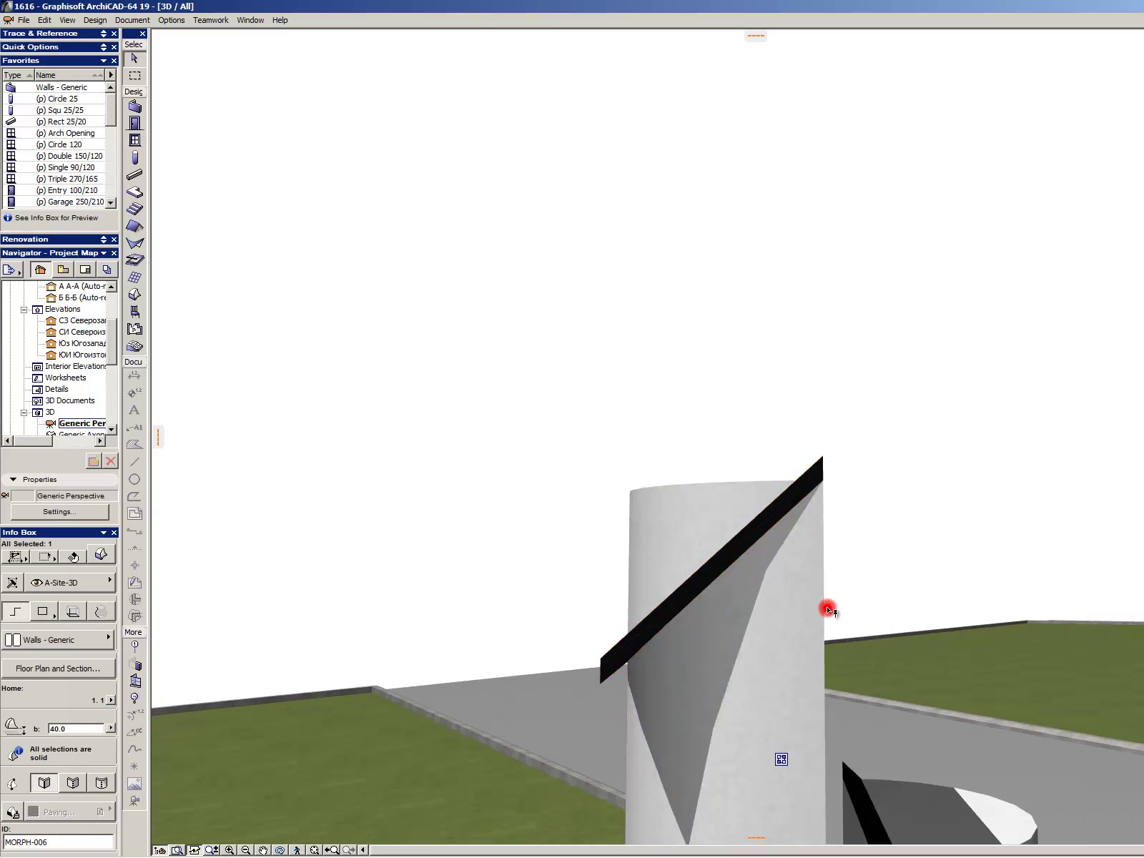
pyautogui.scroll(-3, 665, 404)
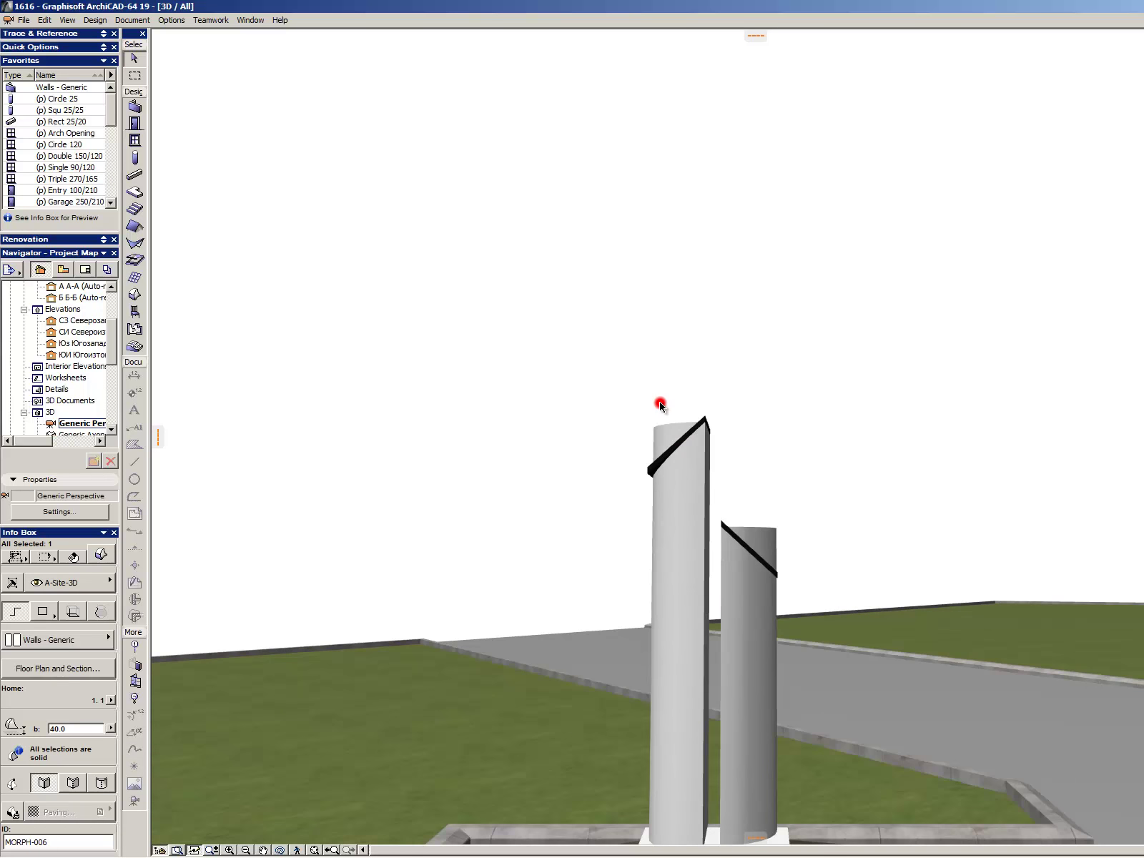
pyautogui.press('Escape')
# - Set the tall column's sloped roof as the operator element for a Solid Element Operation
pyautogui.click(696, 474)
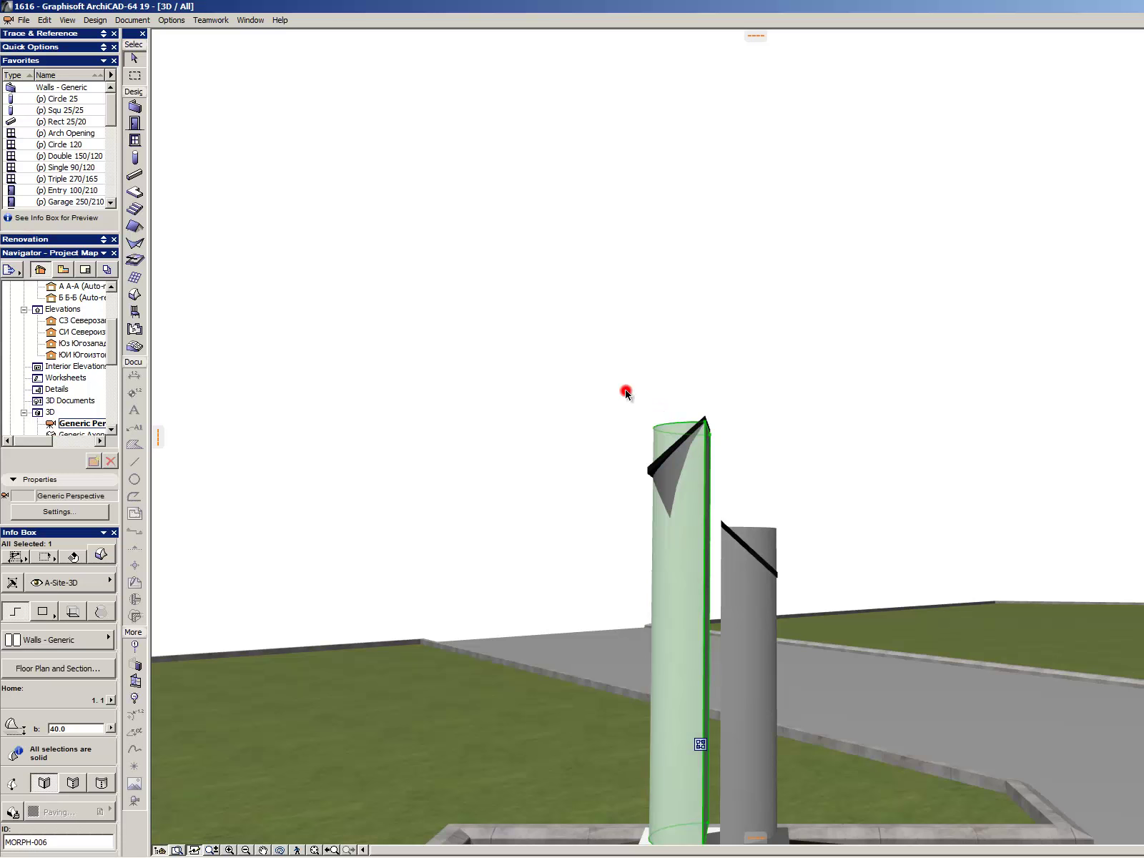
pyautogui.scroll(3, 672, 426)
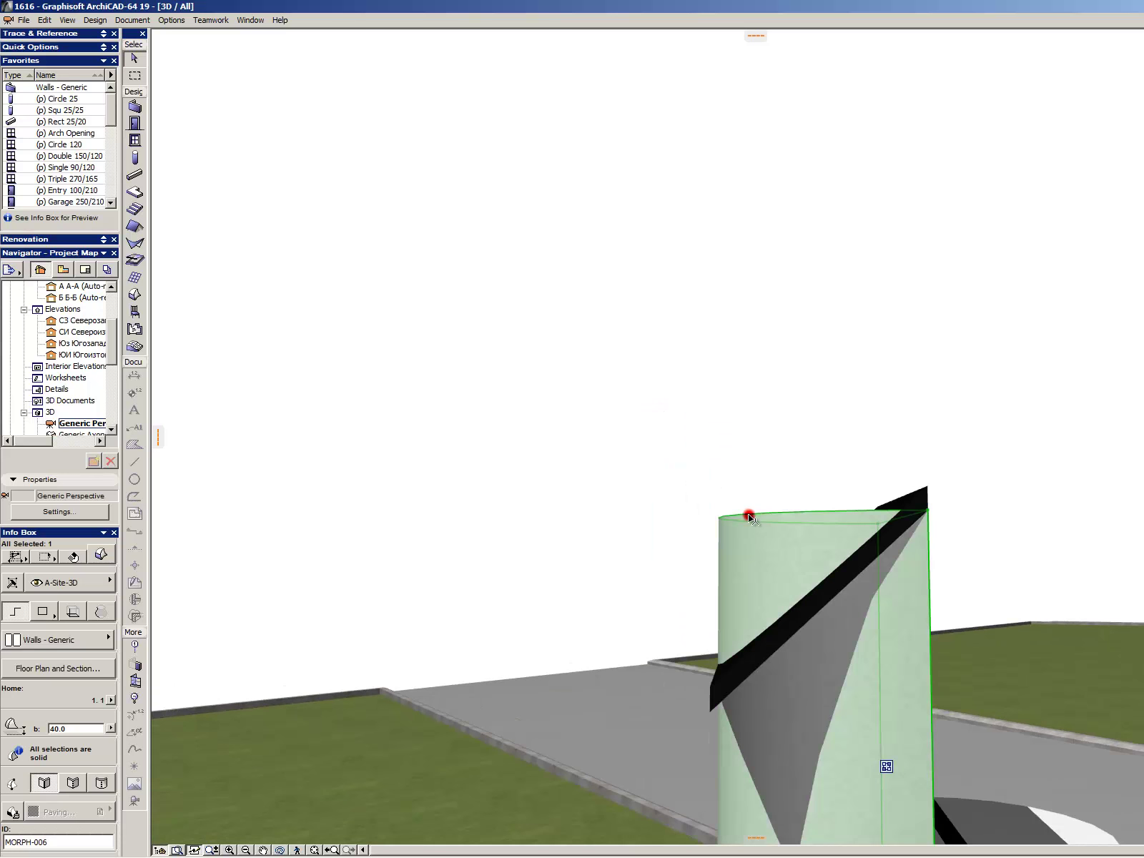
pyautogui.press('Escape')
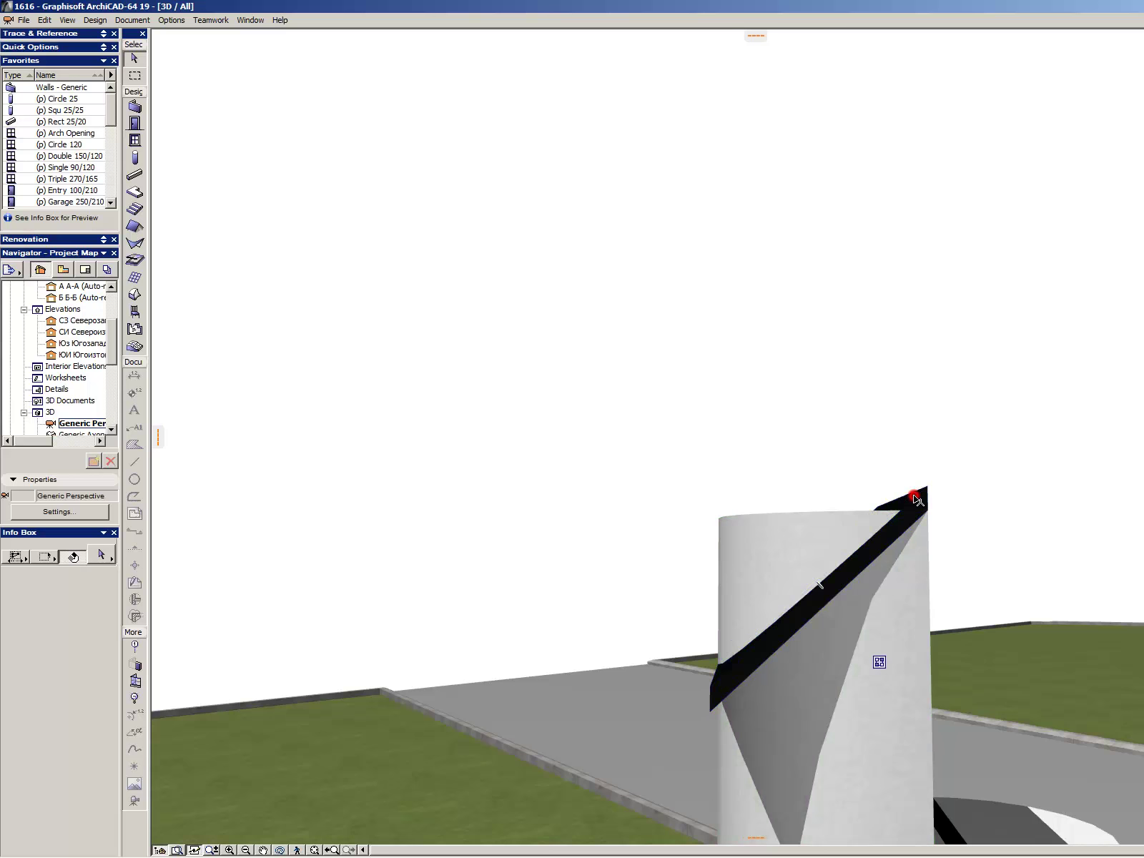
pyautogui.click(916, 498)
pyautogui.hotkey('alt', 's')
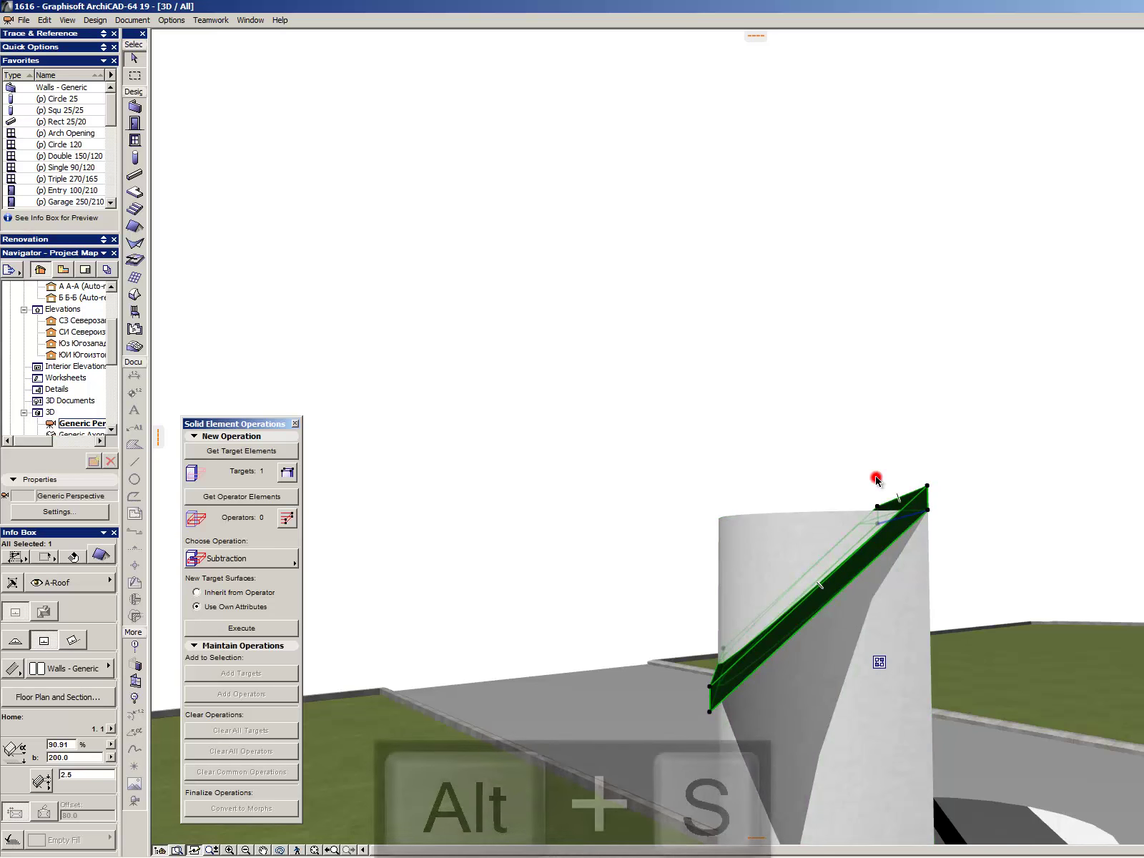
pyautogui.click(223, 498)
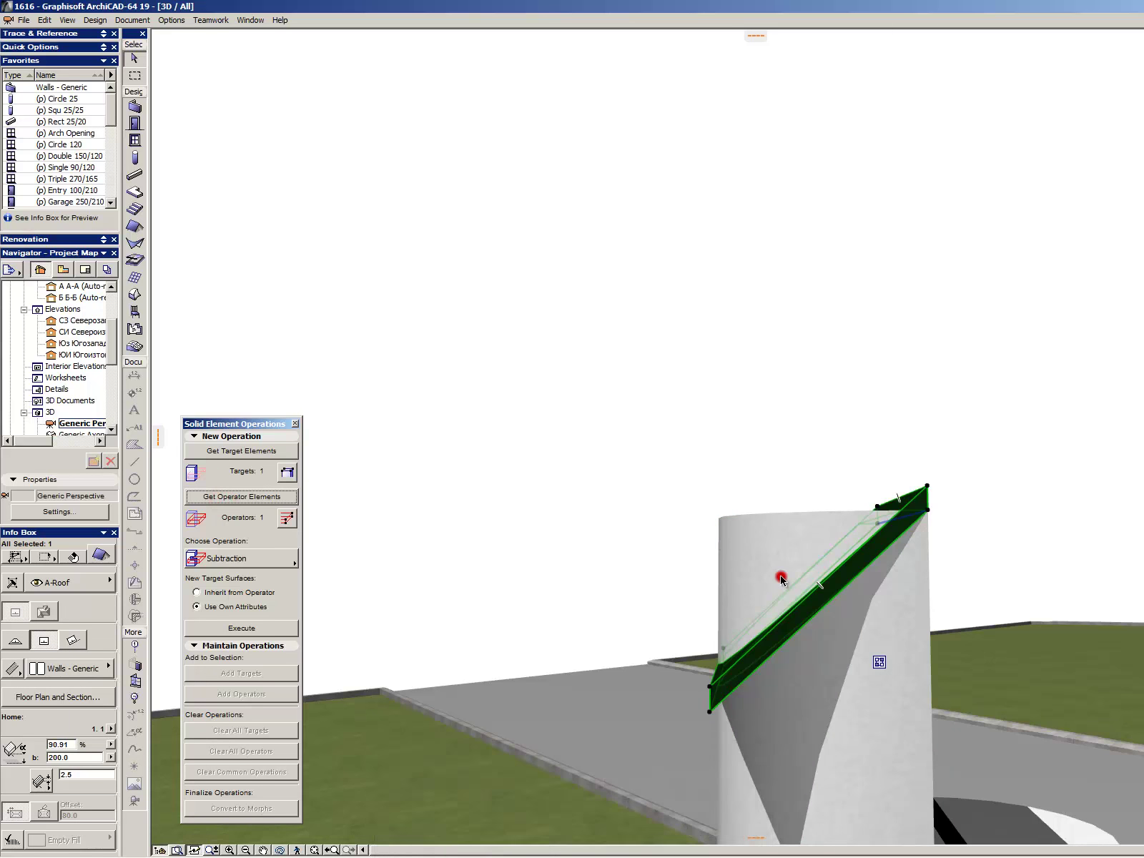
pyautogui.press('Escape')
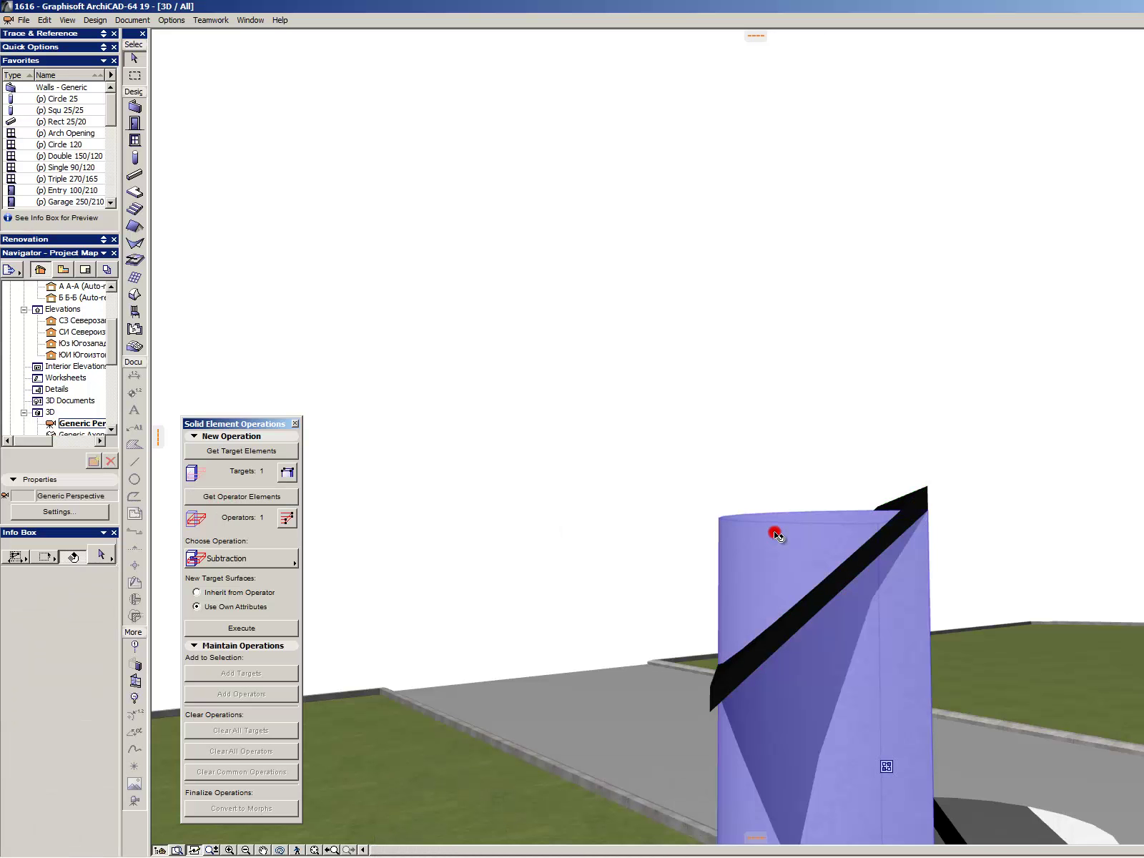
# - Set the tall column as the target and execute Subtraction with upwards extrusion, keeping the target's own surface attributes
pyautogui.click(777, 533)
pyautogui.click(245, 456)
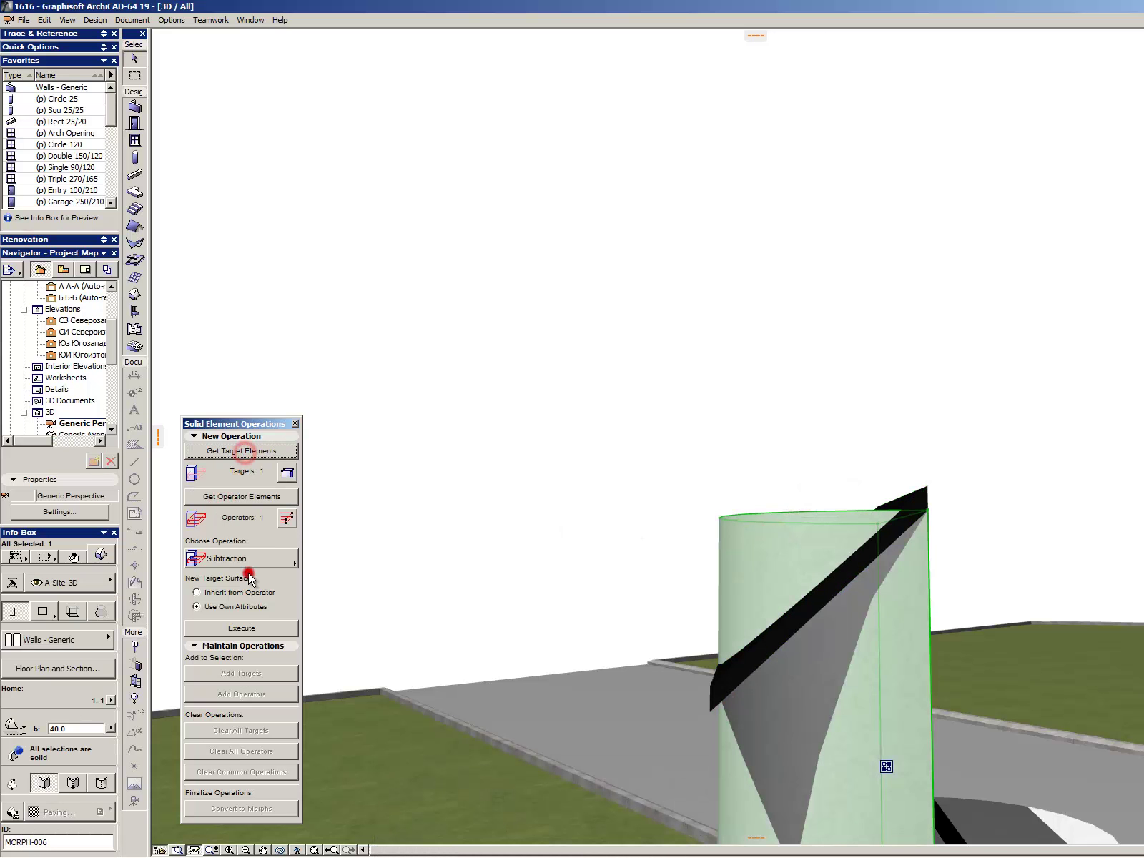
pyautogui.moveTo(247, 557); pyautogui.dragTo(389, 580)
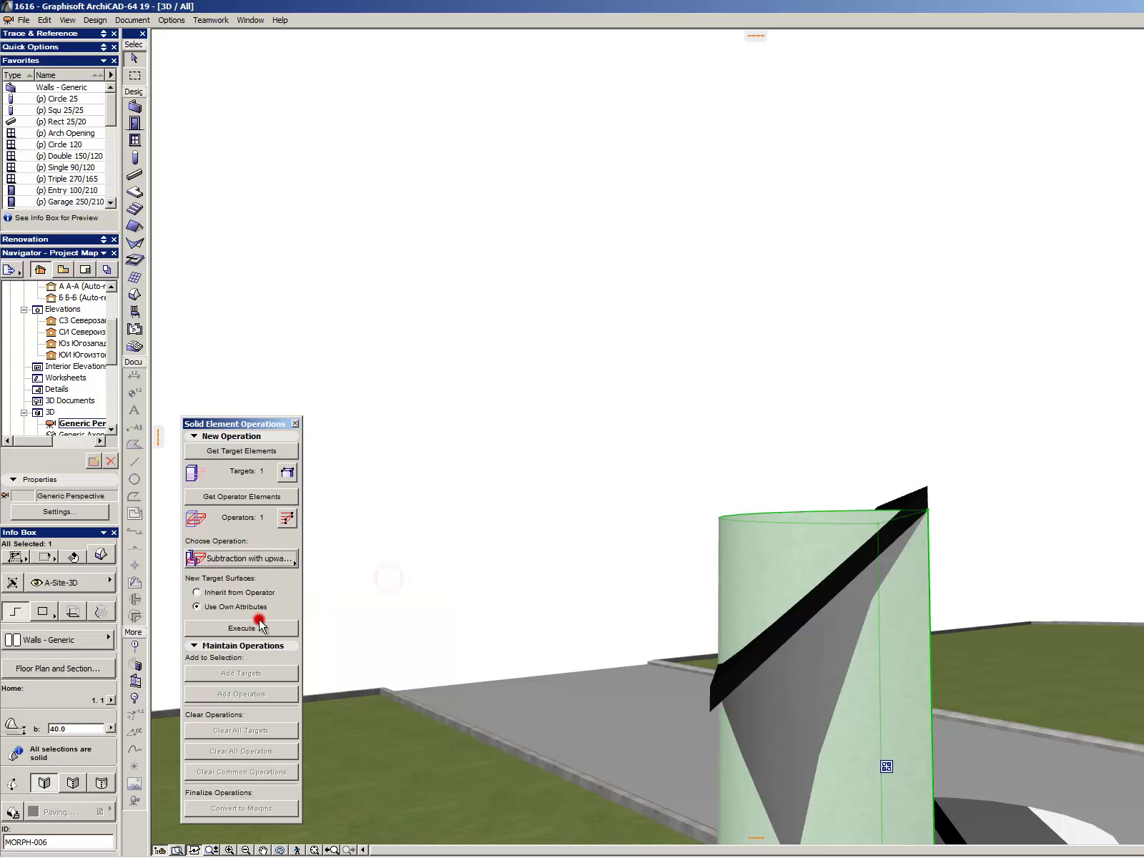
pyautogui.click(262, 628)
pyautogui.click(267, 628)
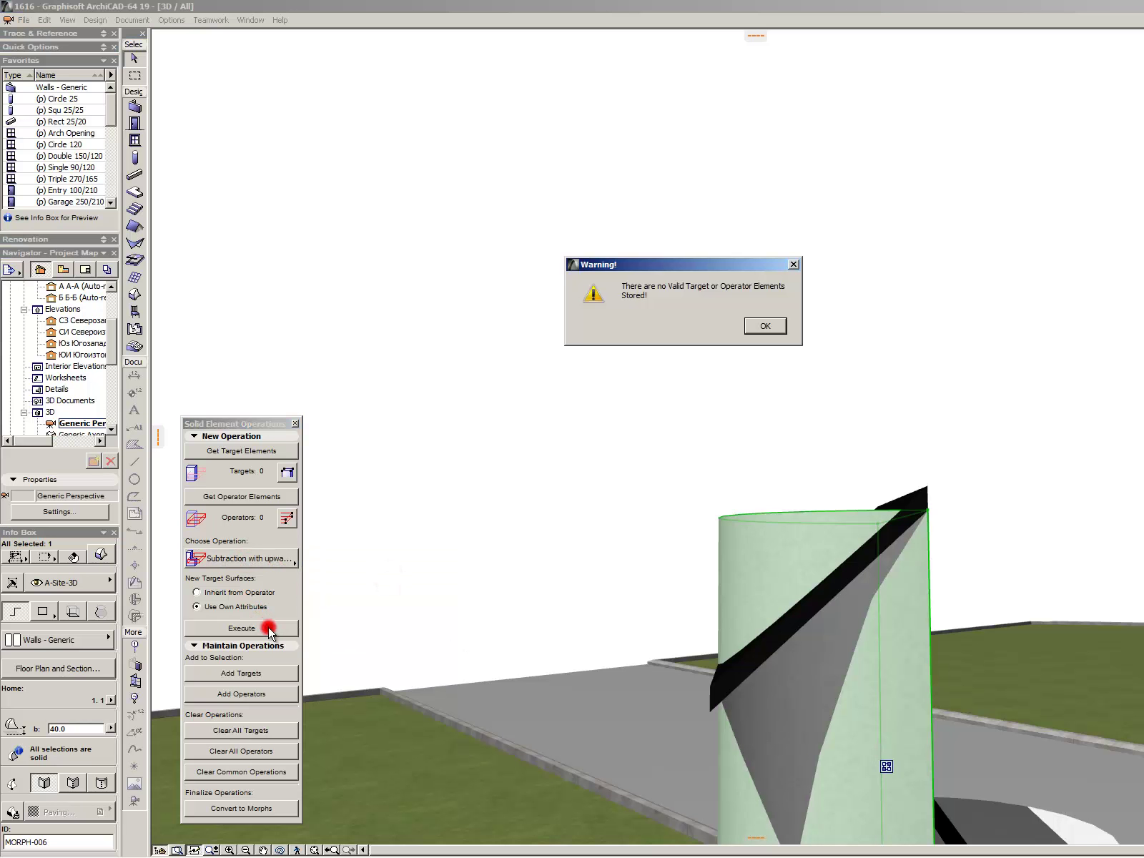
pyautogui.click(763, 327)
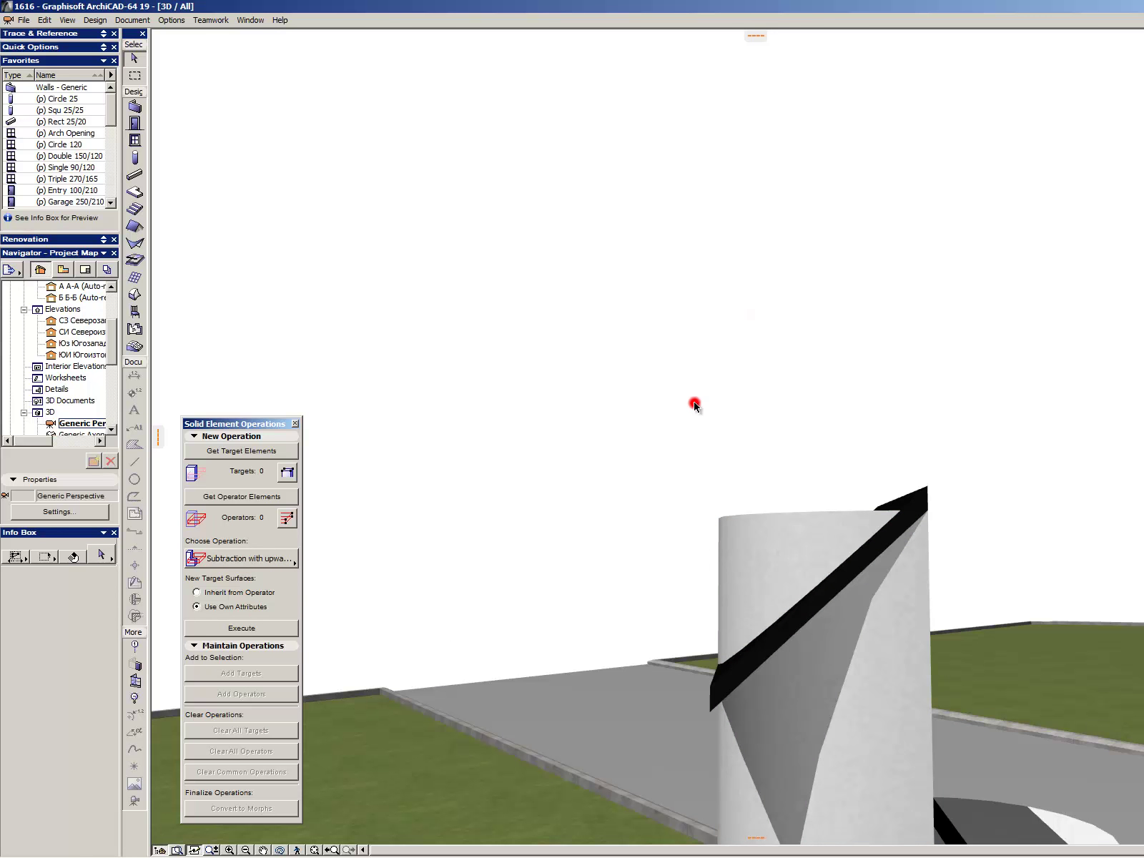
pyautogui.scroll(-5, 631, 390)
pyautogui.click(679, 521)
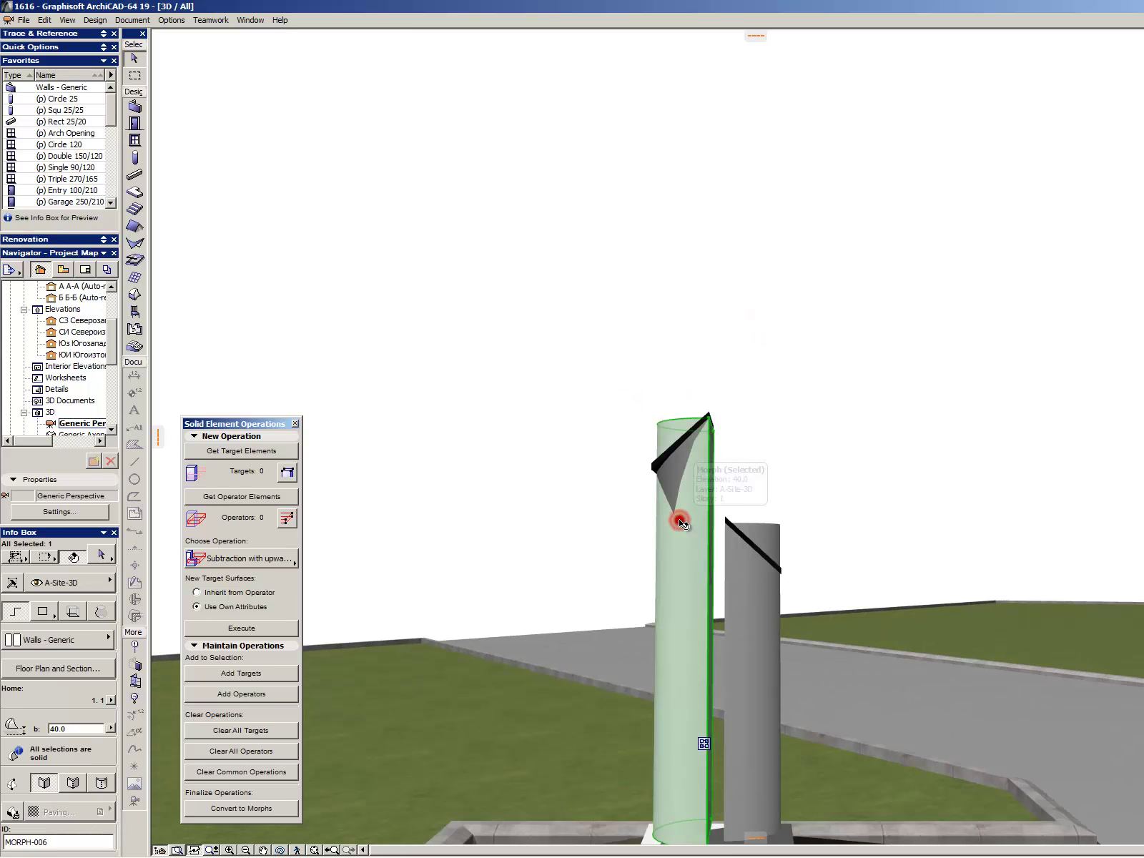
pyautogui.scroll(3, 654, 427)
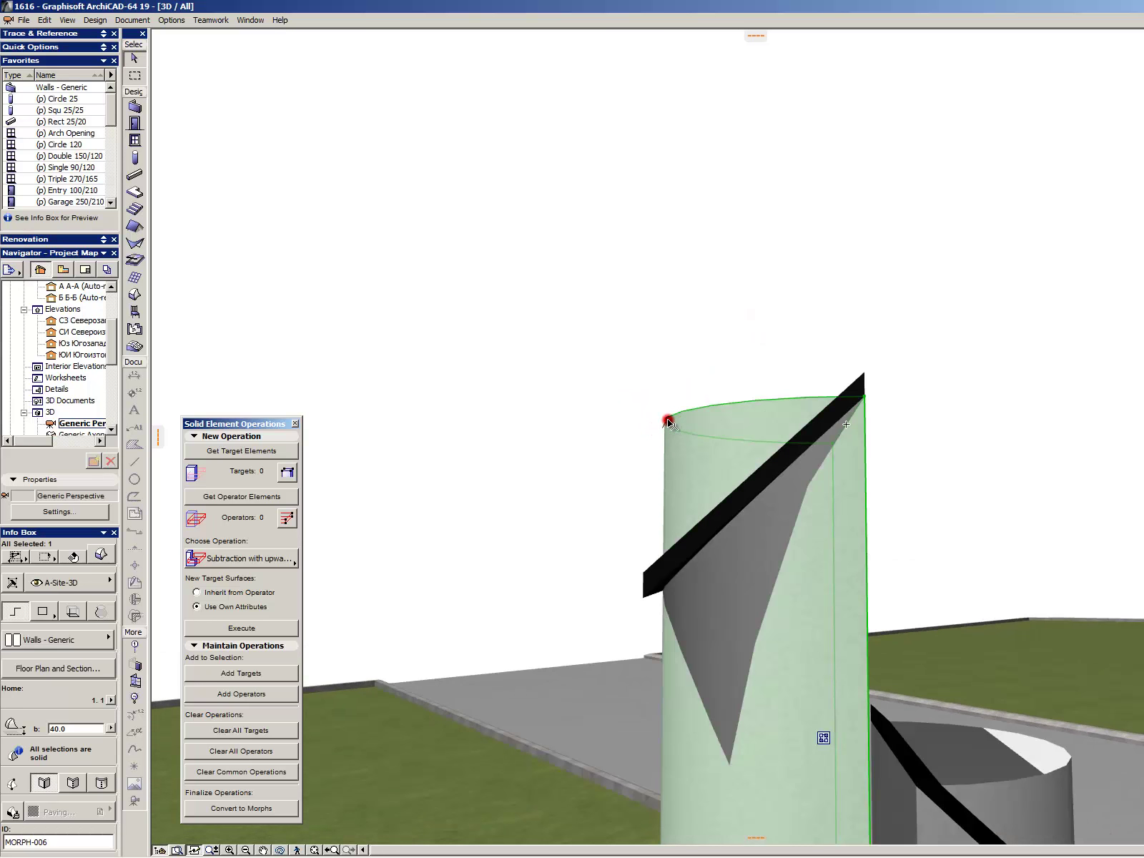
pyautogui.click(664, 421)
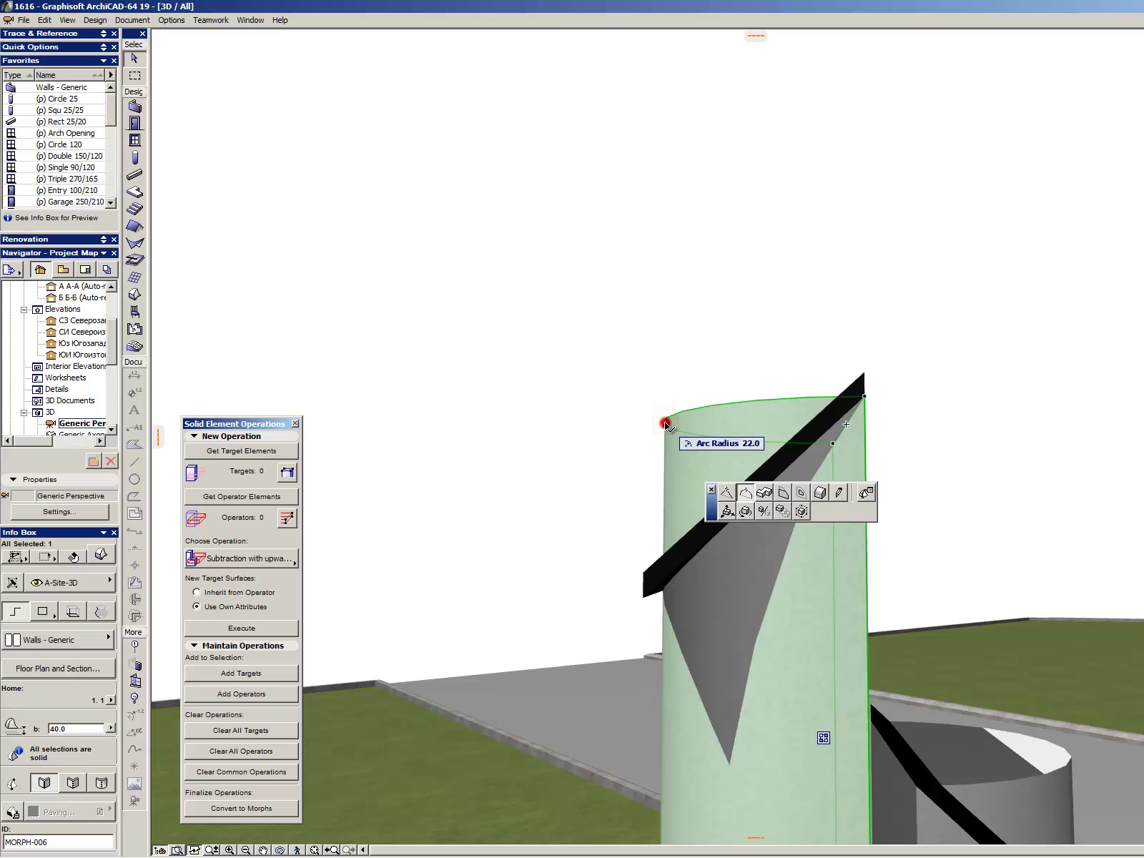
pyautogui.click(527, 747)
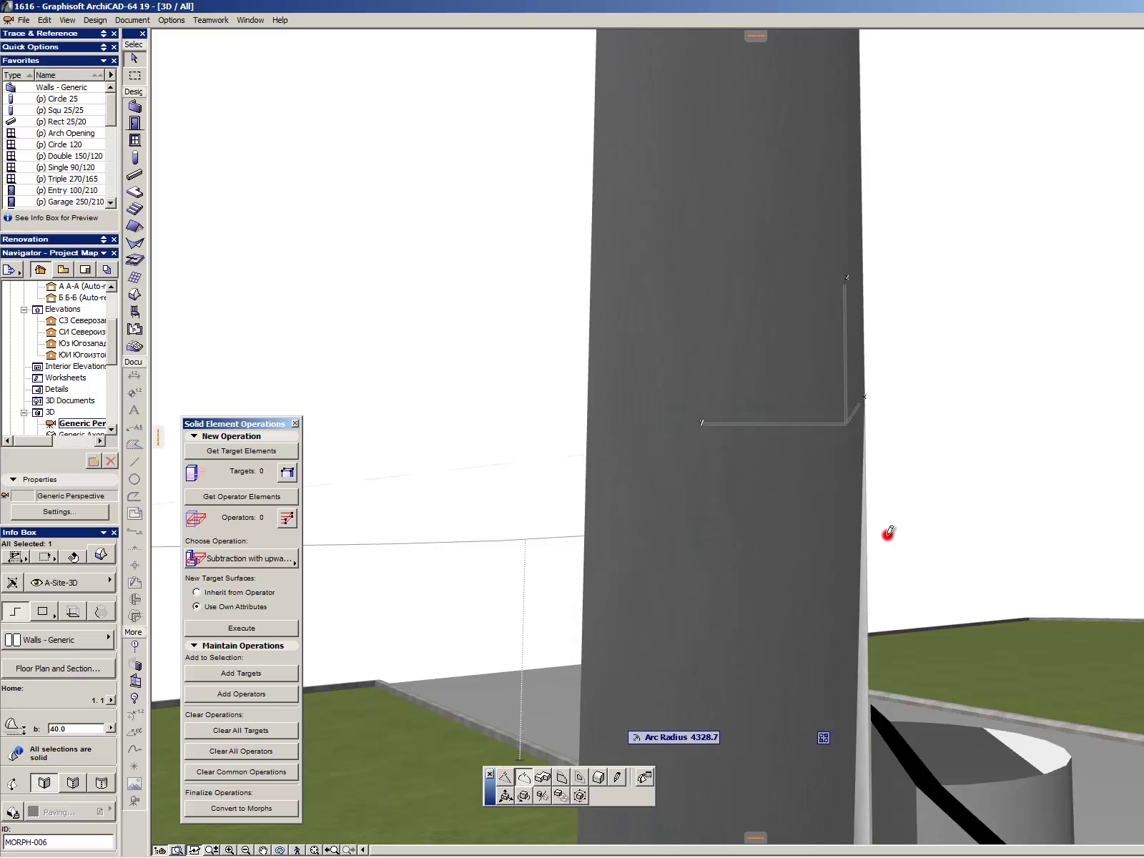
pyautogui.press('Escape')
pyautogui.press('Escape')
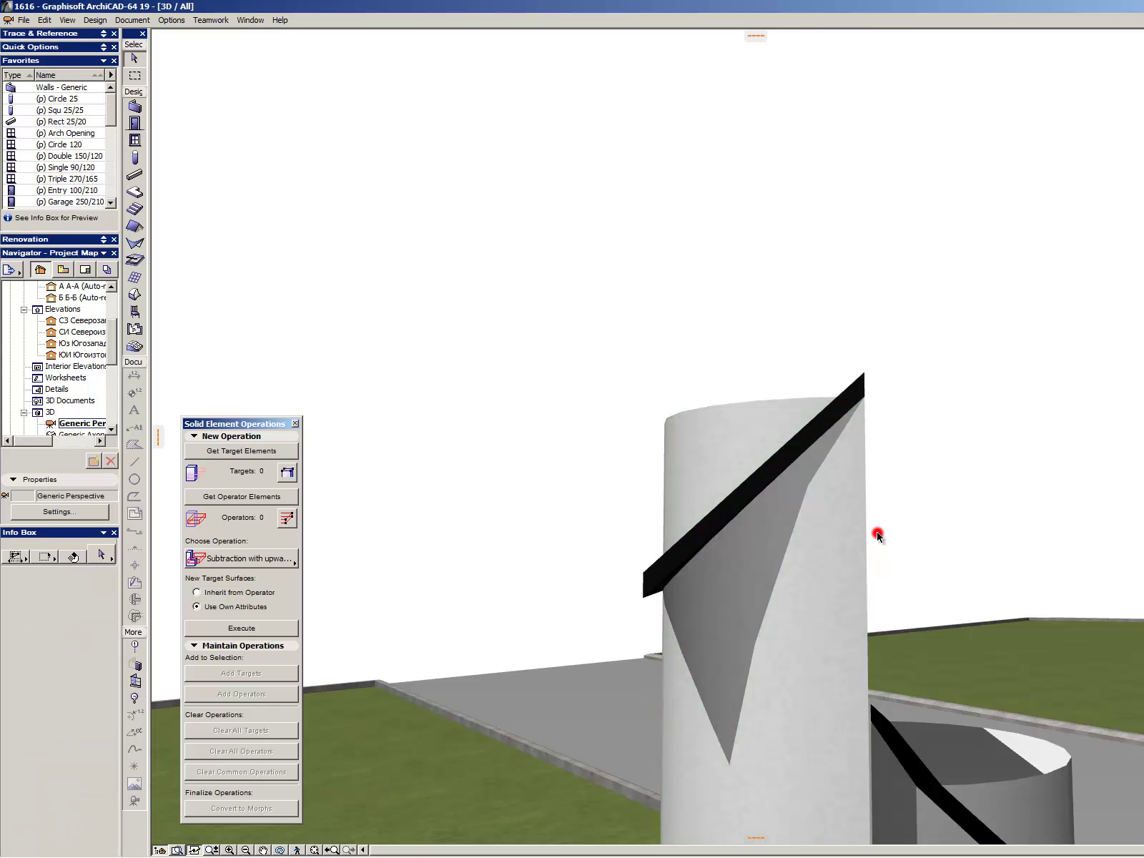
pyautogui.scroll(-3, 863, 527)
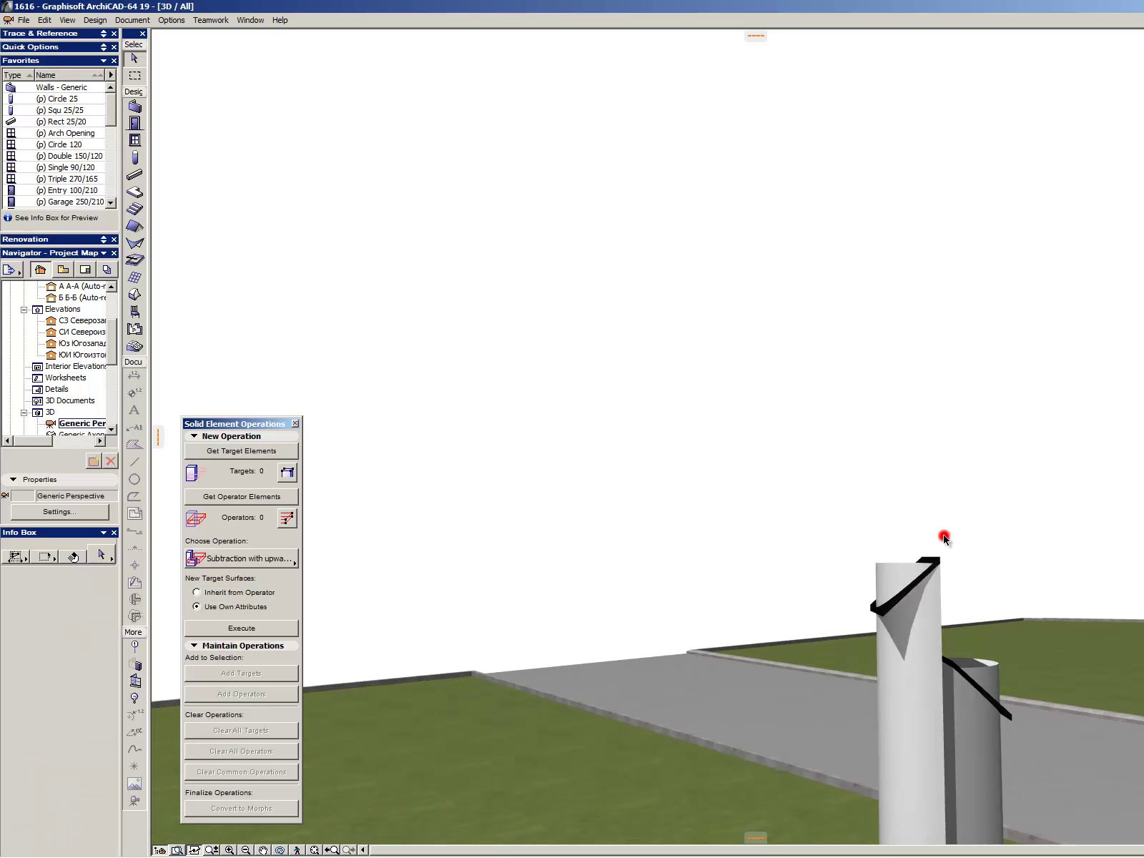
# - Select the tall column and close the Solid Element Operations palette
pyautogui.keyDown('shift'); pyautogui.moveTo(901, 543); pyautogui.dragTo(758, 579, button='middle'); pyautogui.keyUp('shift')
pyautogui.scroll(5, 649, 517)
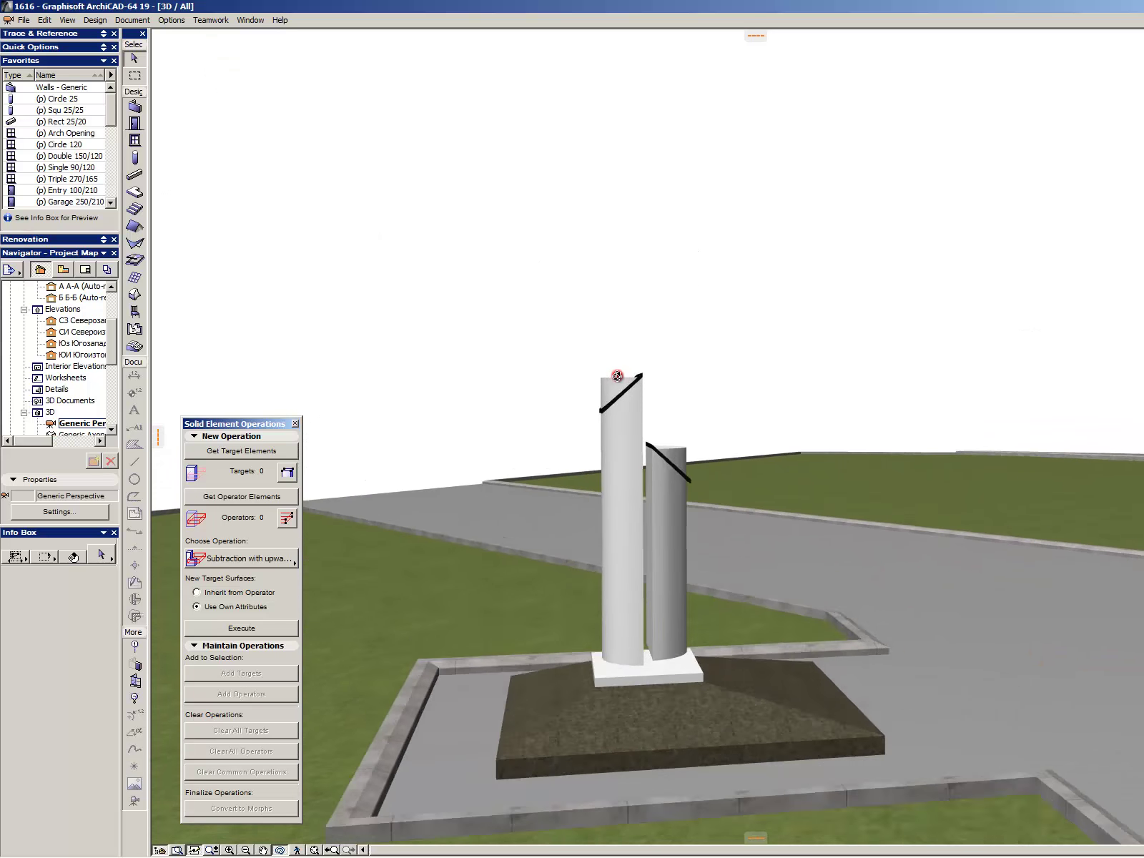
pyautogui.moveTo(681, 500); pyautogui.dragTo(681, 501)
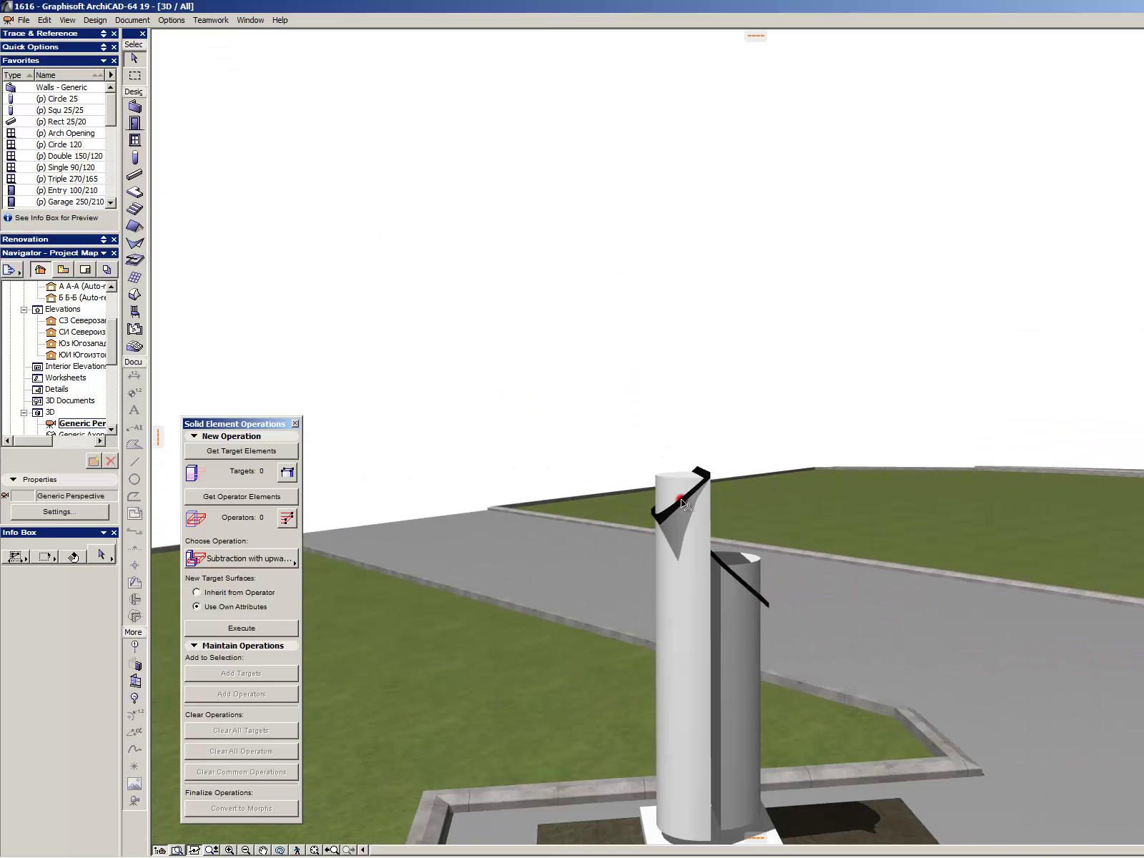
pyautogui.scroll(3, 685, 495)
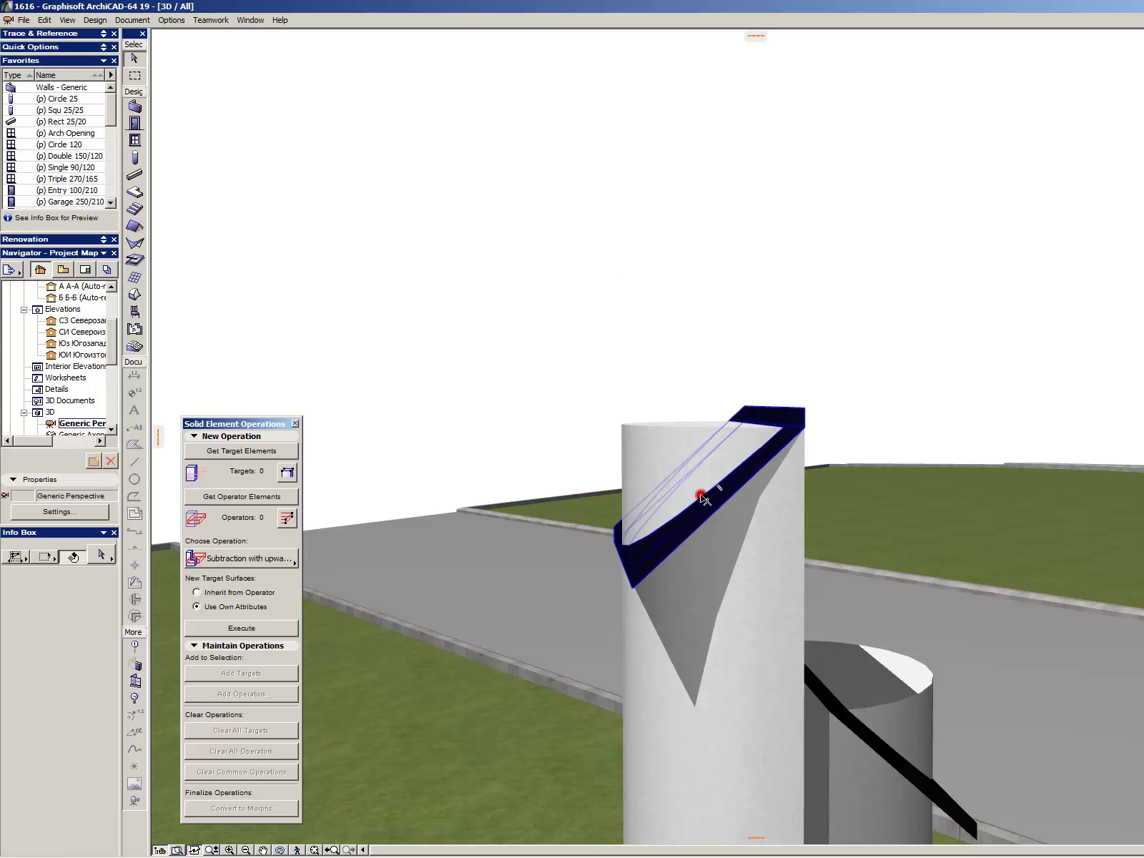
pyautogui.click(671, 443)
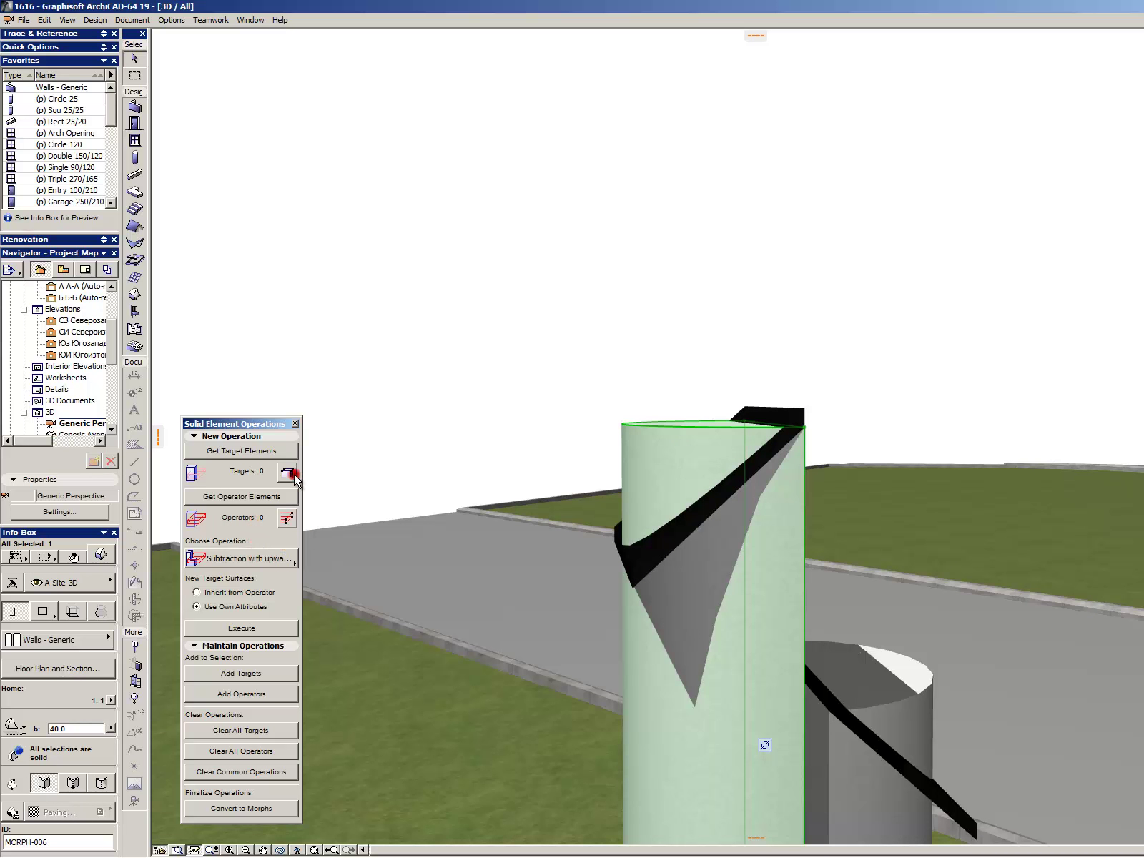
pyautogui.click(294, 423)
pyautogui.click(131, 20)
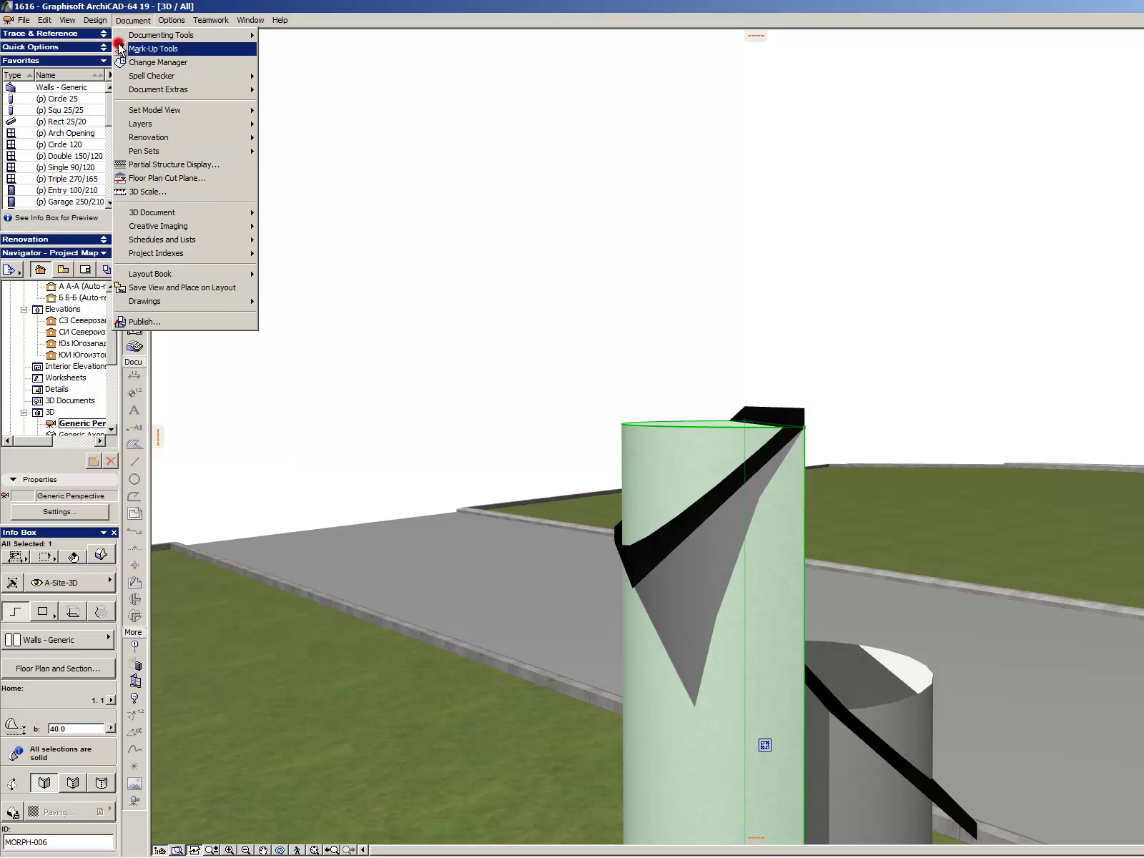
pyautogui.moveTo(96, 20)
pyautogui.moveTo(142, 153)
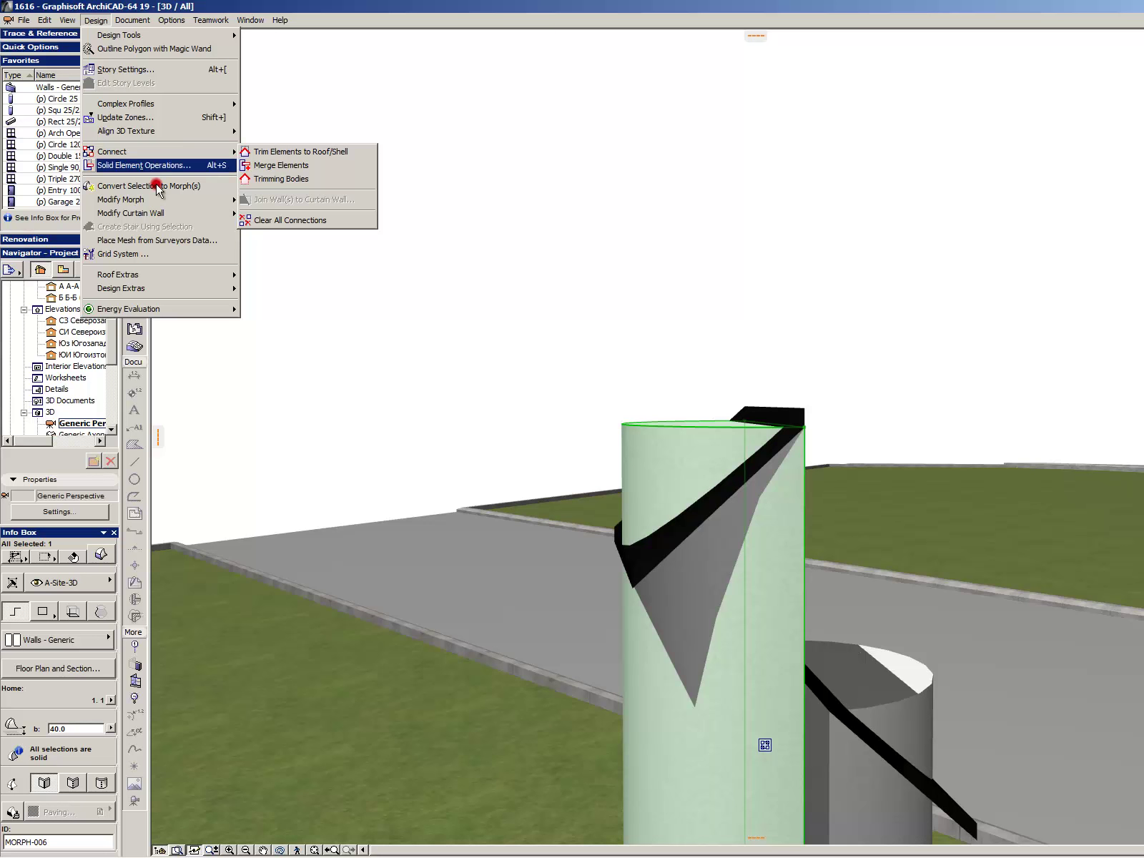
pyautogui.moveTo(168, 199)
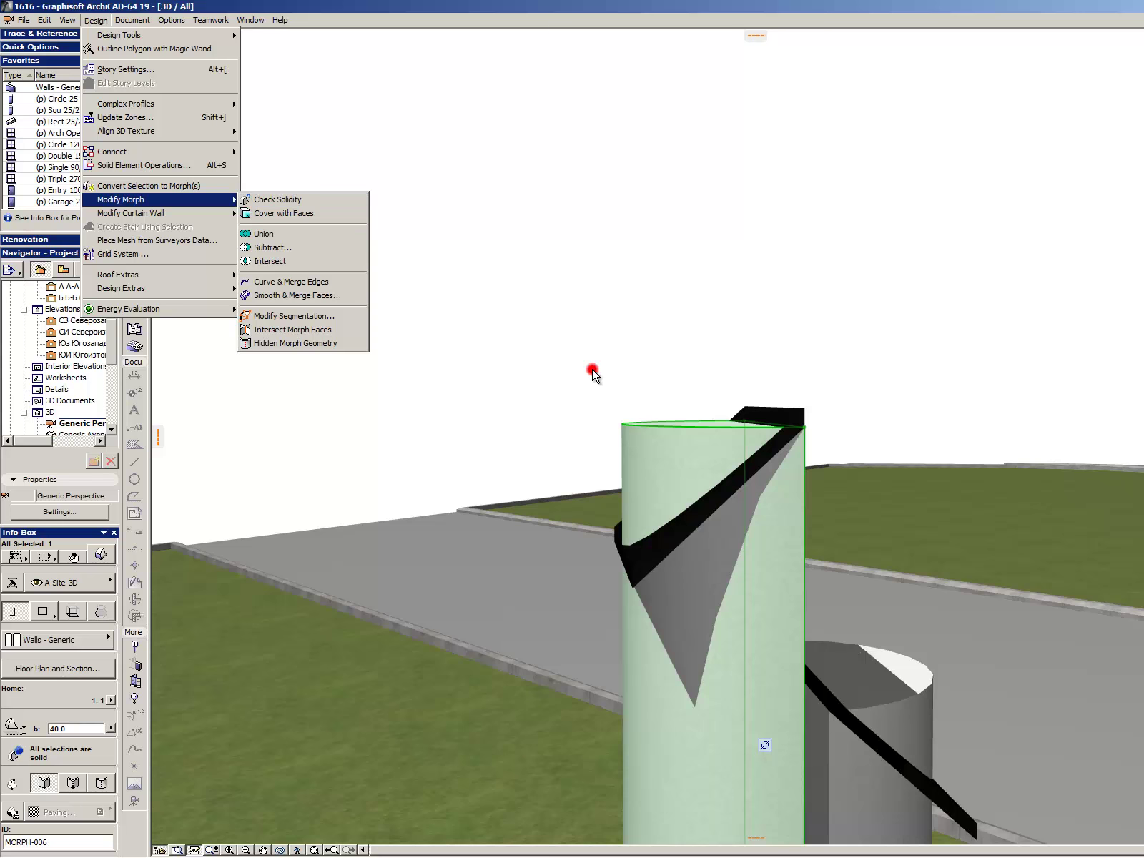
pyautogui.press('Escape')
pyautogui.press('Escape')
# - Stretch the thickness of the tall column's sloped roof upwards to 20.0, level with the column's top at its low edge
pyautogui.click(800, 413)
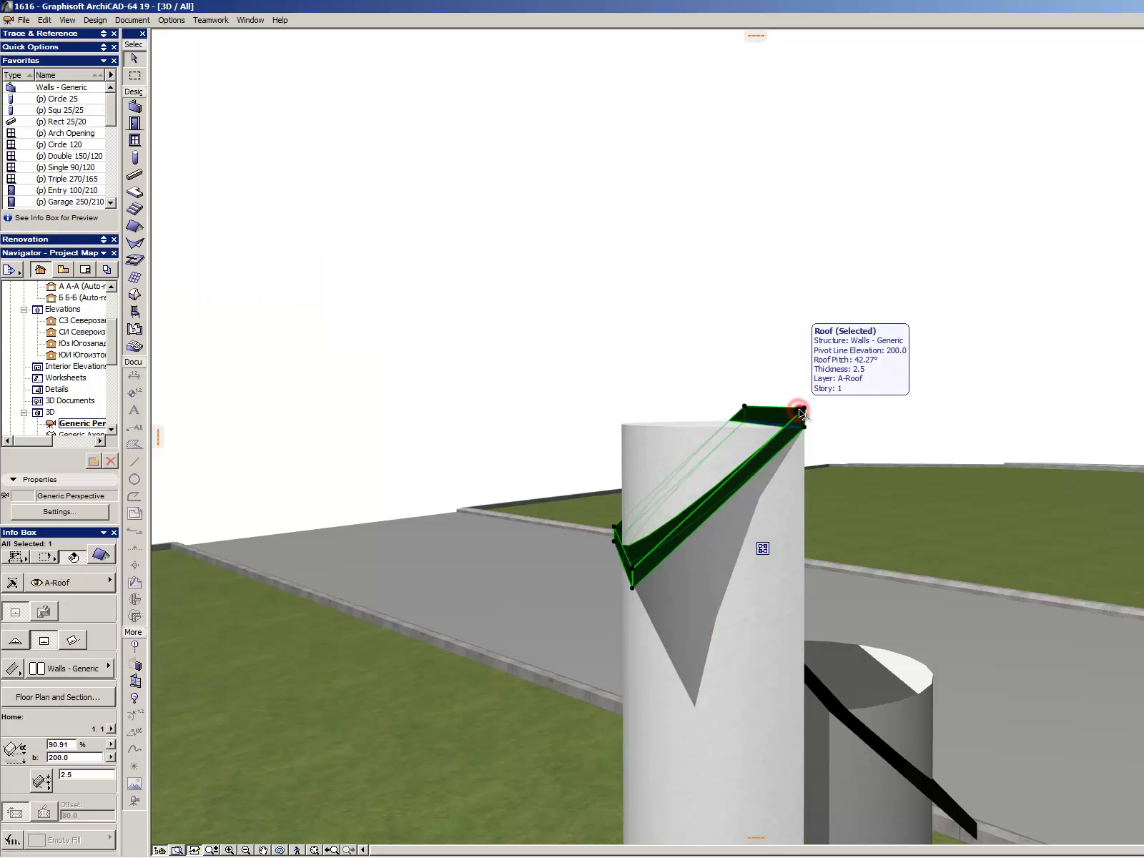
pyautogui.click(629, 570)
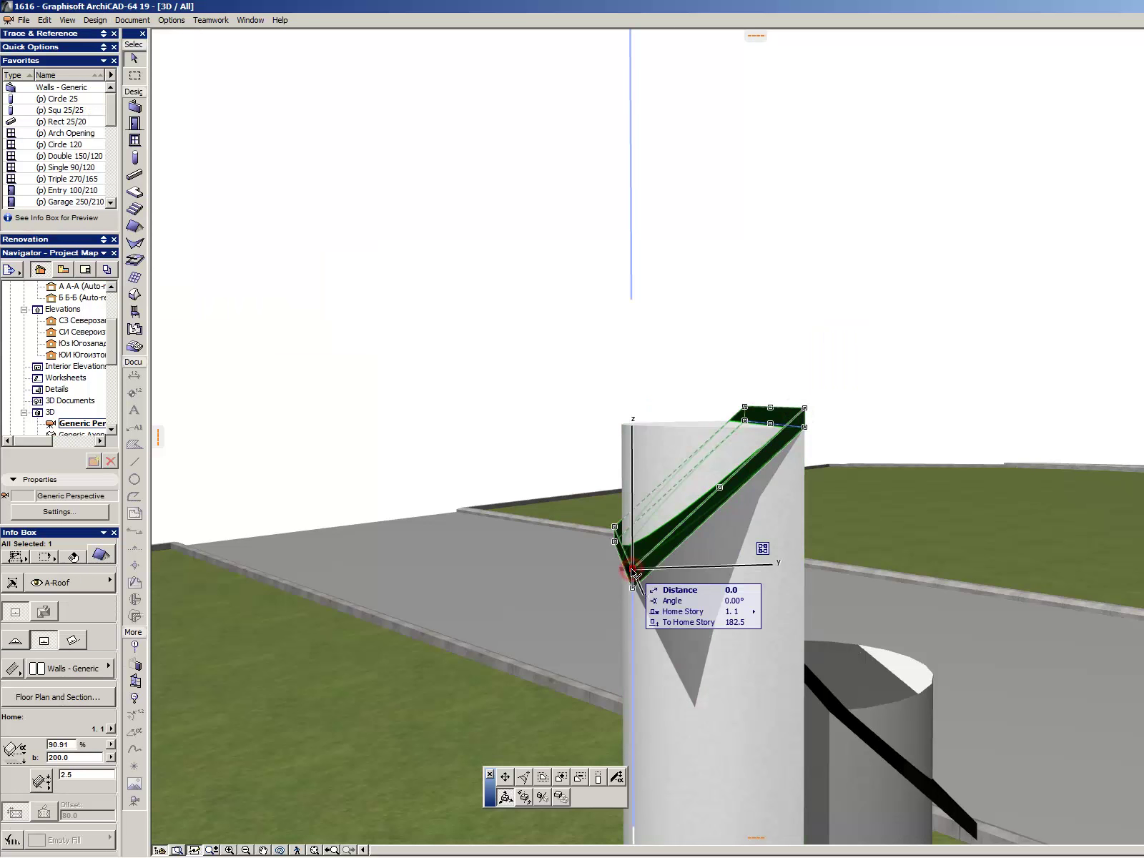
pyautogui.click(599, 777)
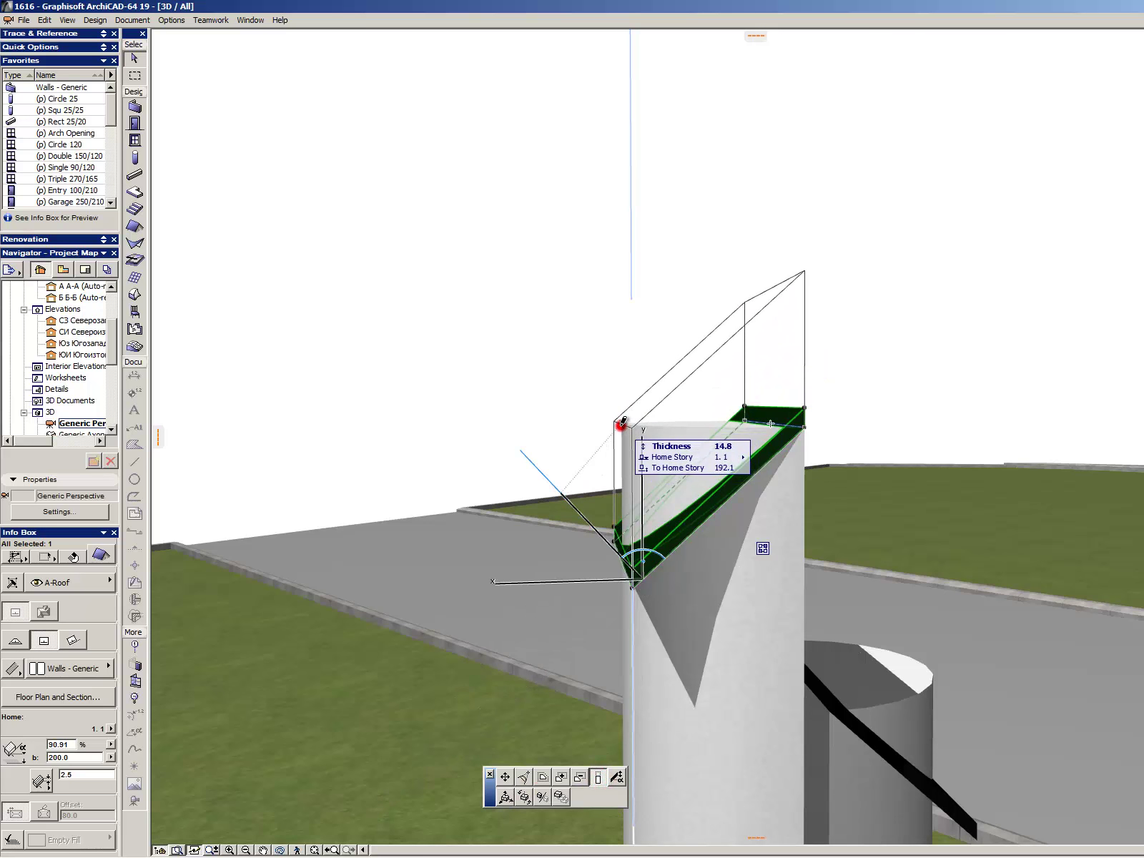
pyautogui.click(621, 425)
pyautogui.click(557, 267)
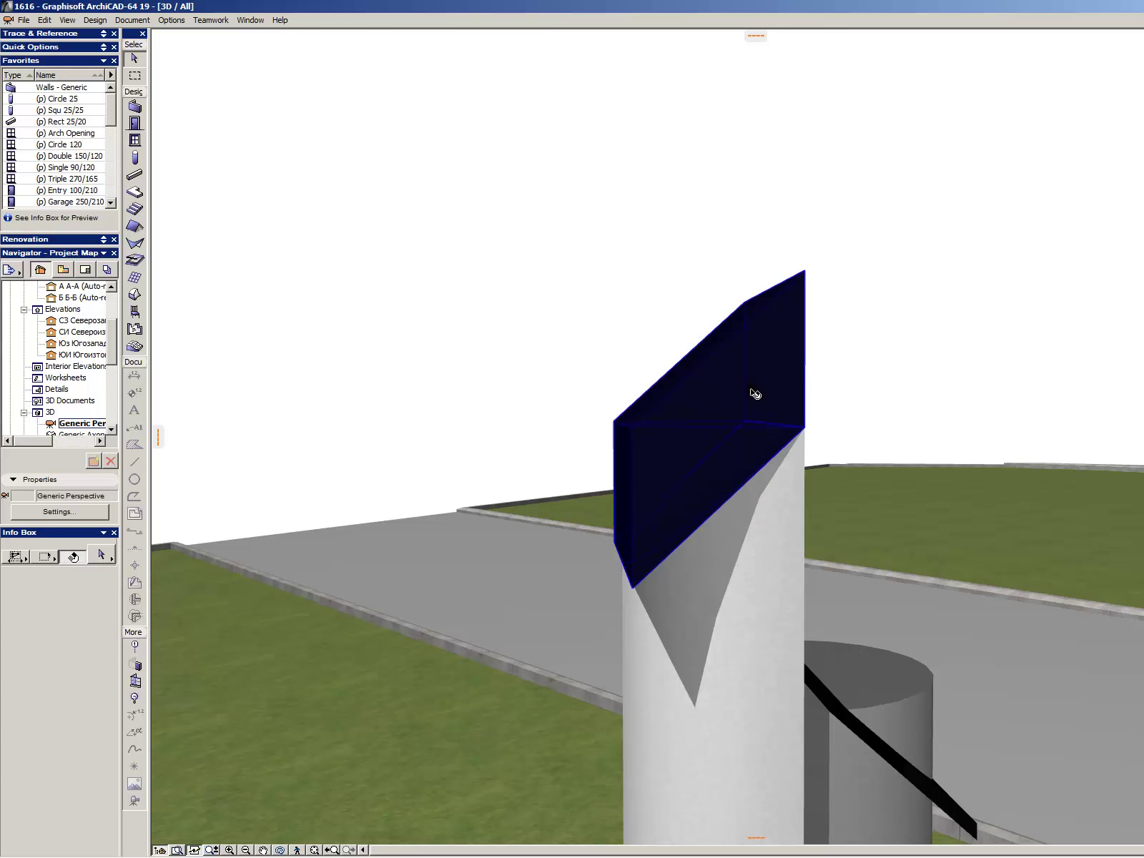
# - Try to subtract the thickened roof from the tall column with the morph Subtract operation
pyautogui.click(761, 377)
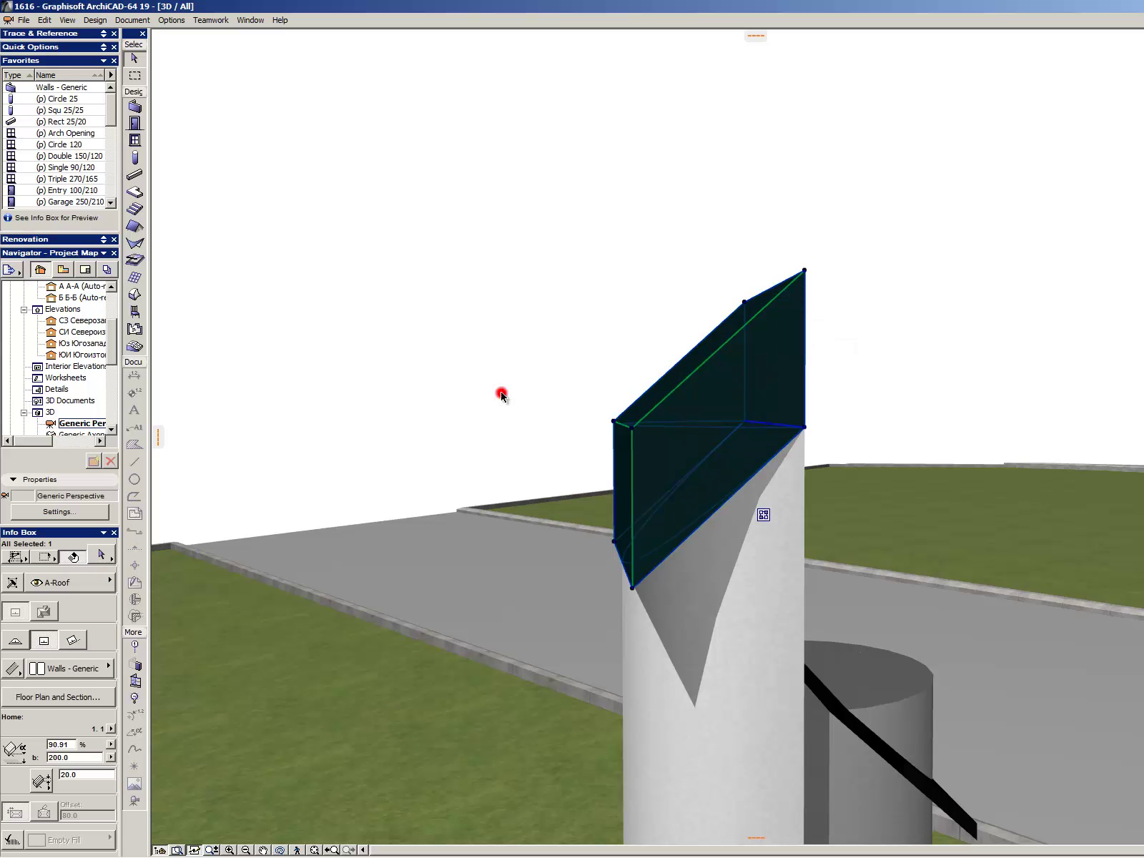
pyautogui.click(48, 21)
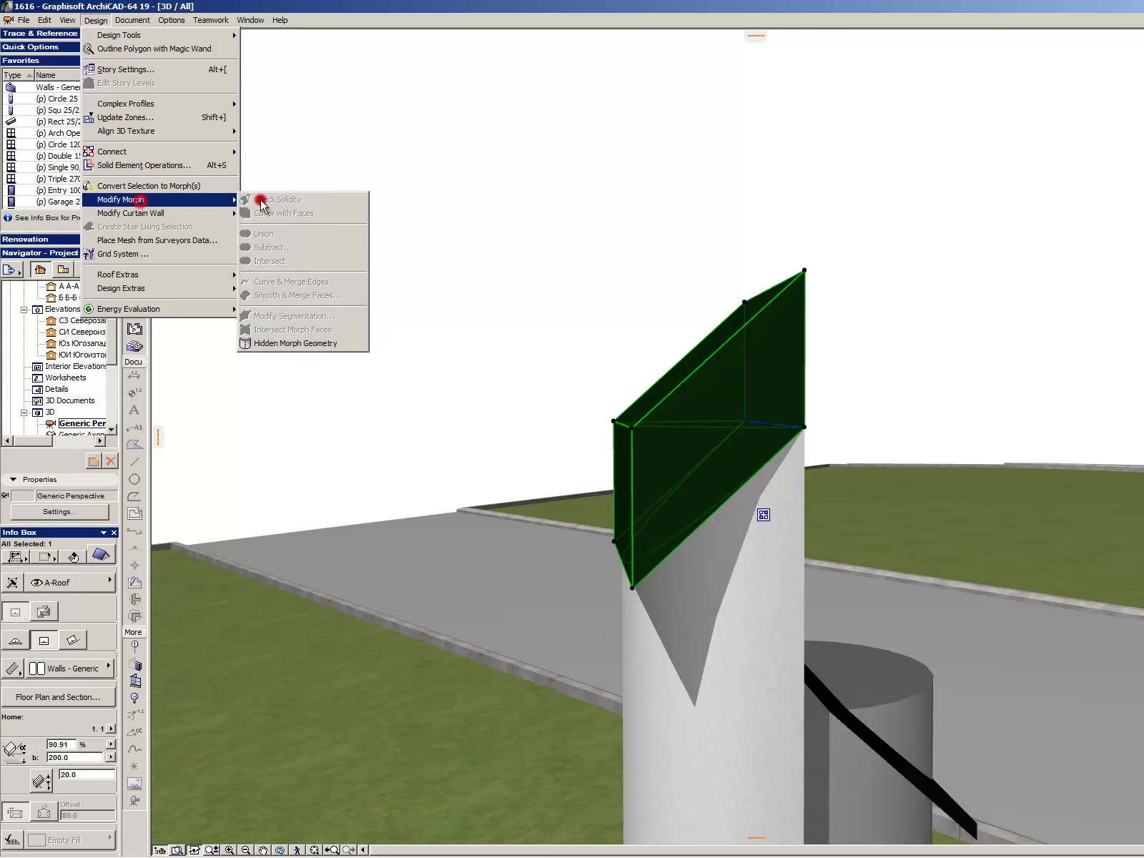
pyautogui.click(698, 621)
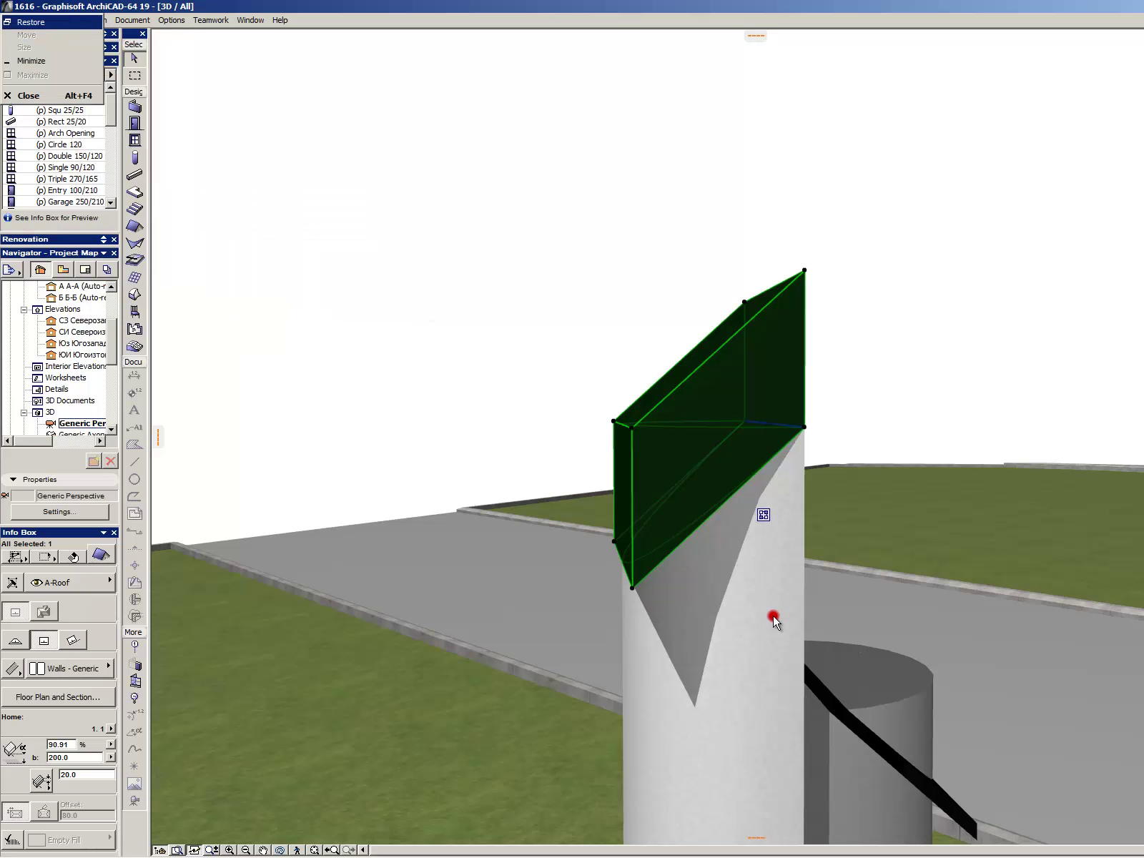
pyautogui.click(772, 614)
pyautogui.click(765, 591)
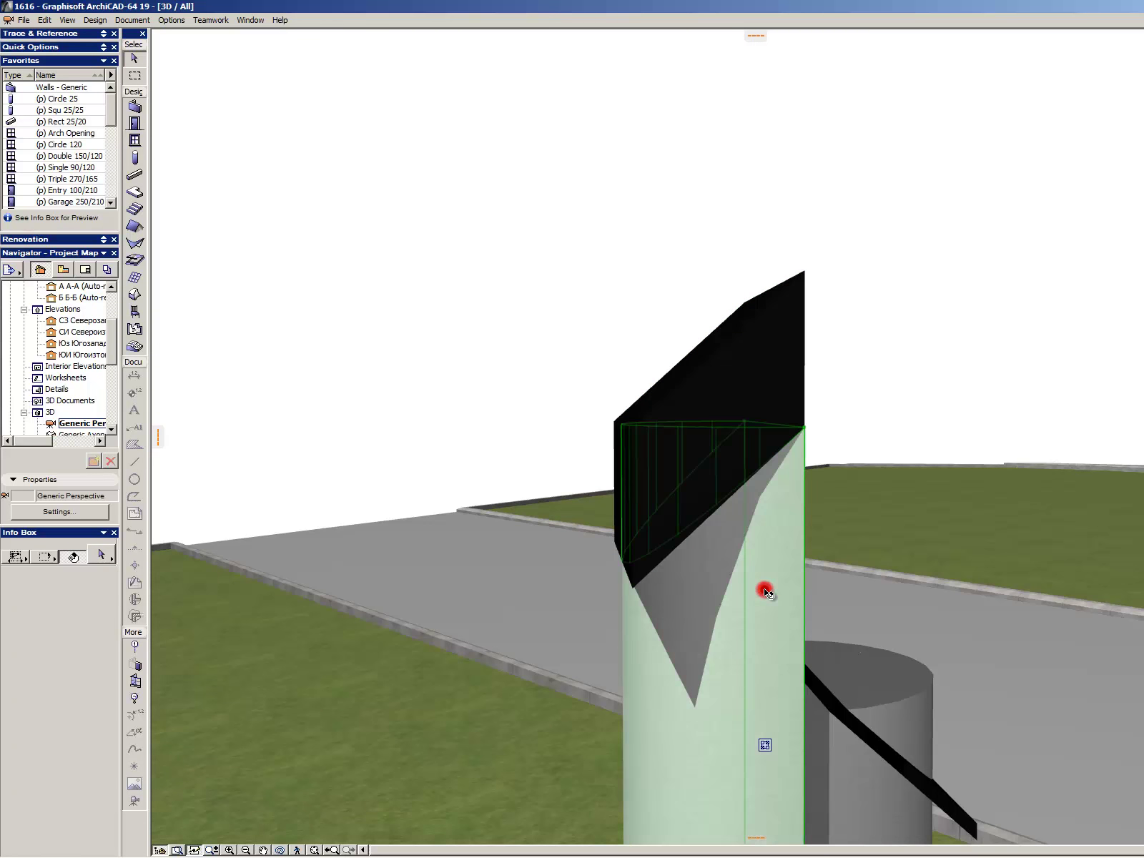
pyautogui.click(74, 15)
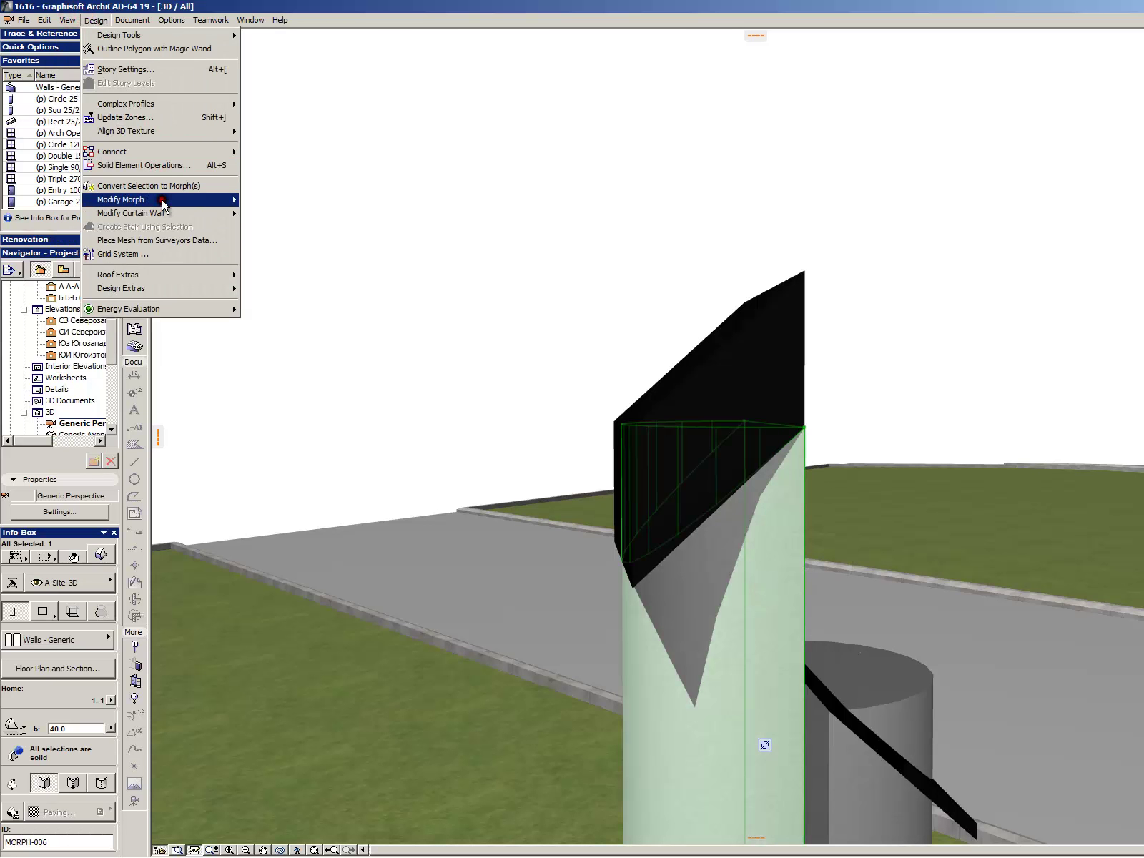
pyautogui.moveTo(163, 201)
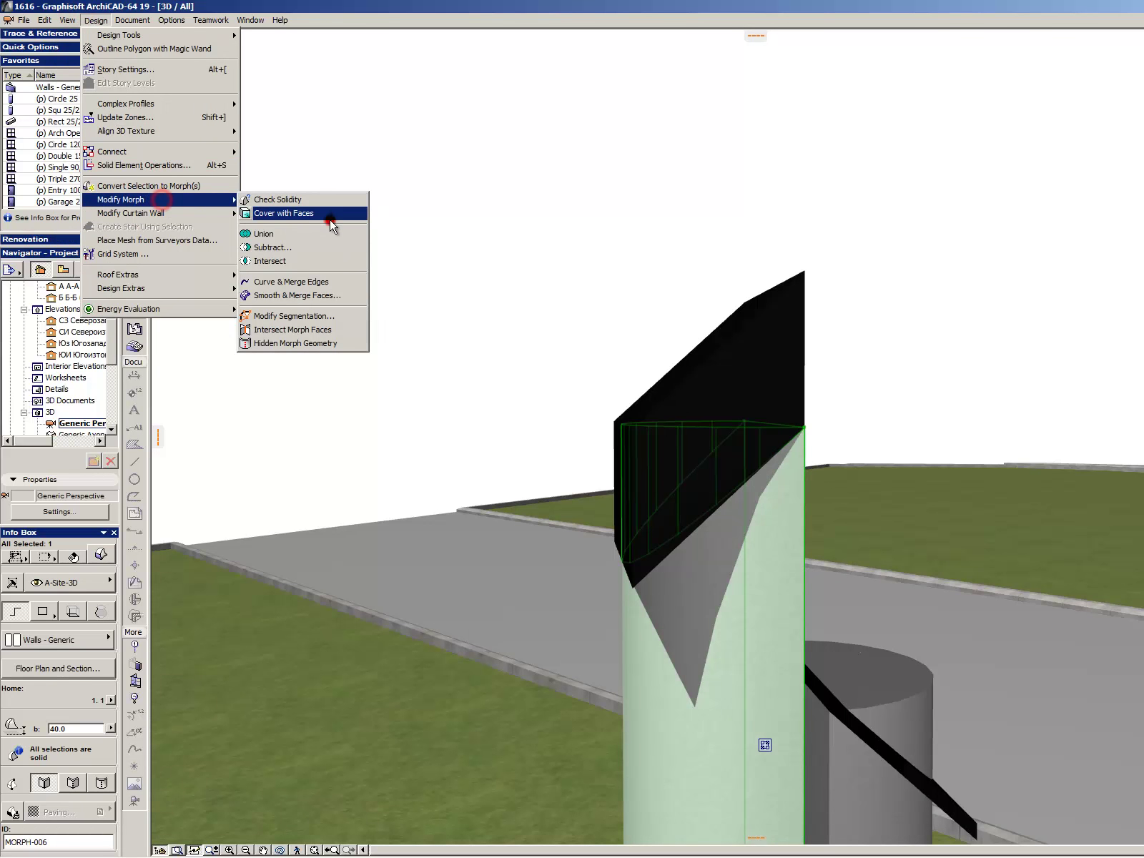
pyautogui.click(308, 250)
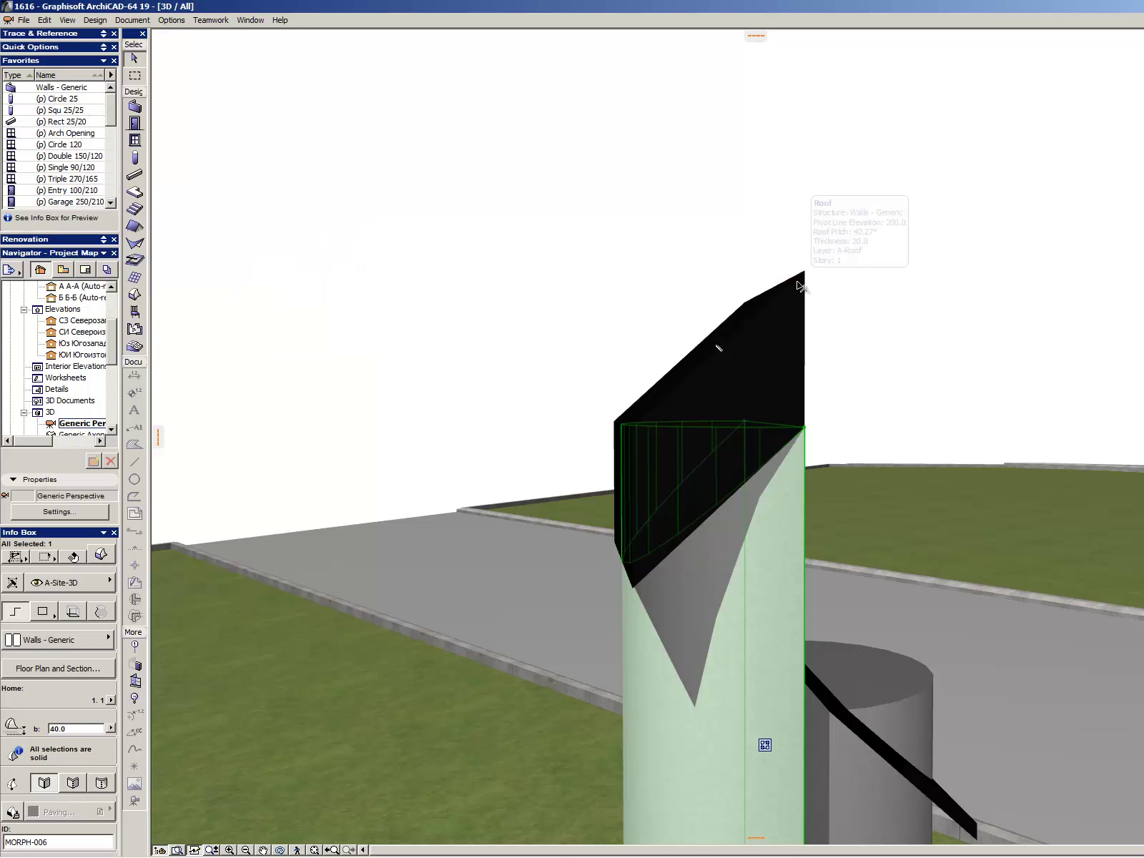
pyautogui.click(799, 284)
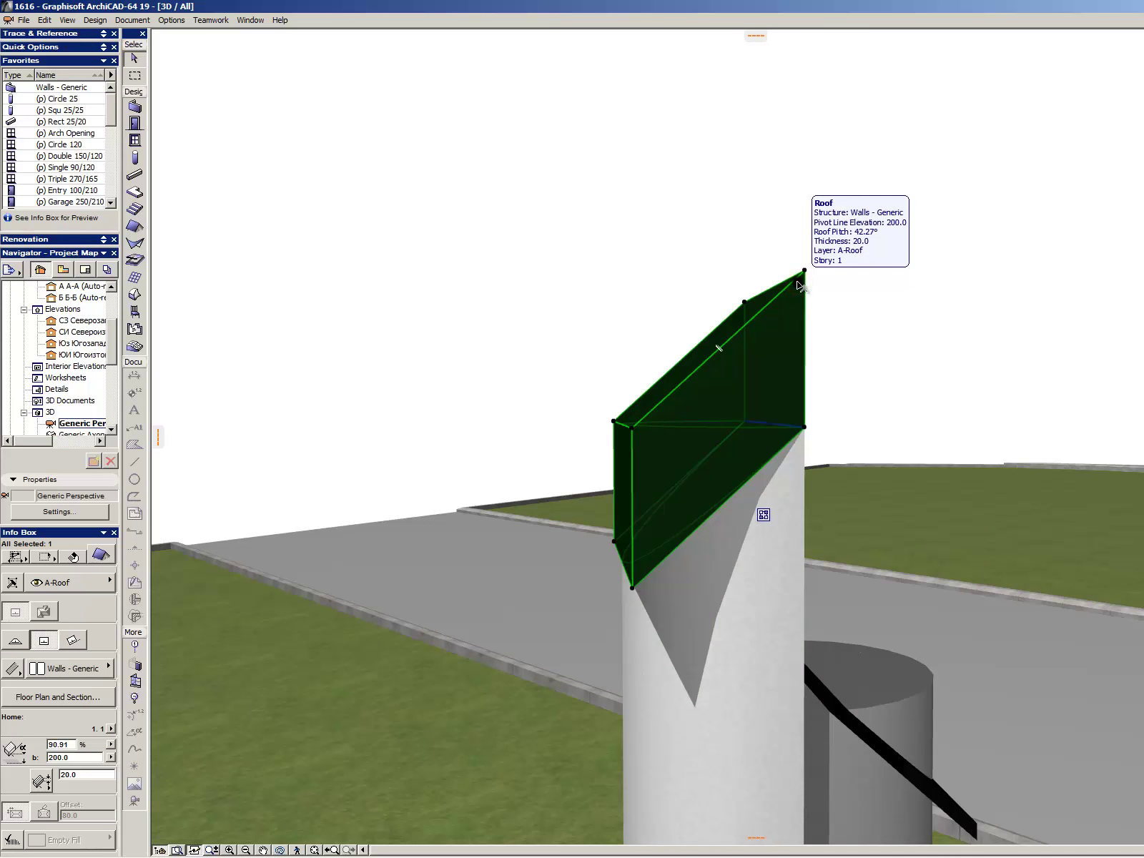
pyautogui.click(937, 312)
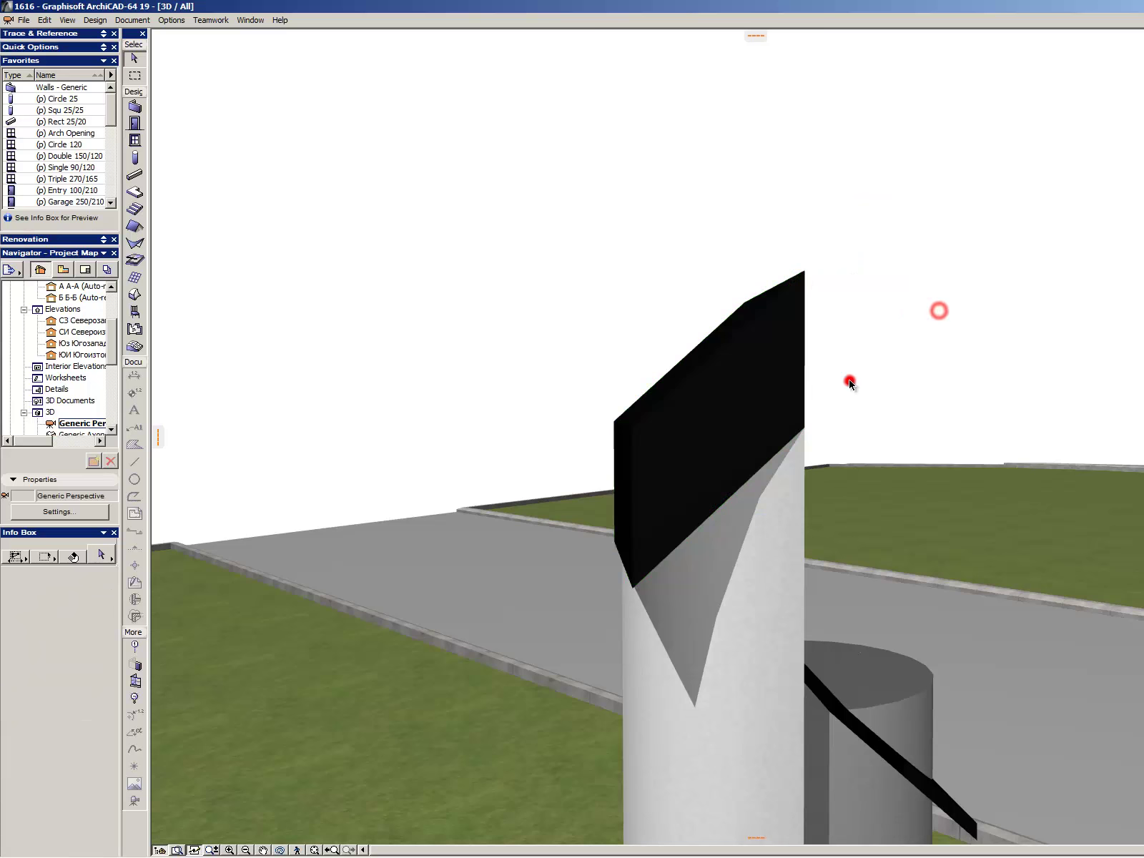
# - Remove the Trim connection between the tall column and its sloped roof, keeping the solid element operation
pyautogui.click(791, 526)
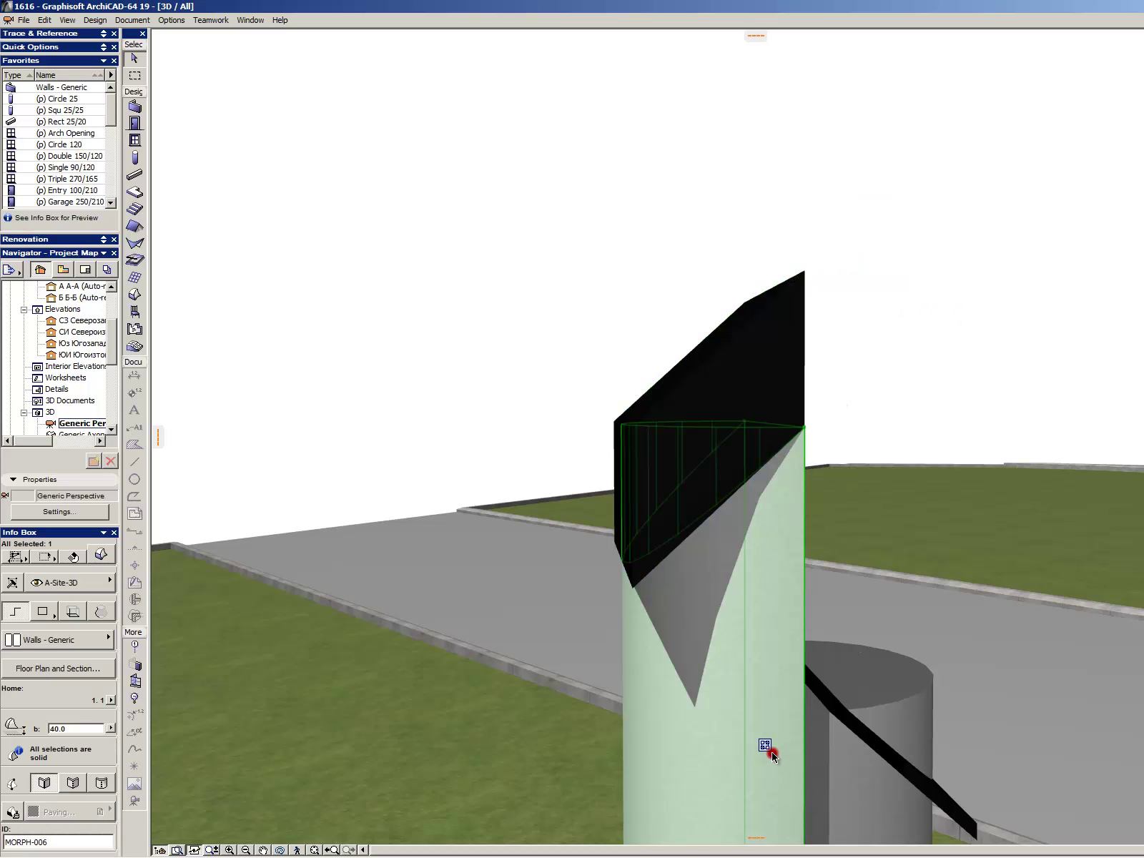
pyautogui.moveTo(765, 746)
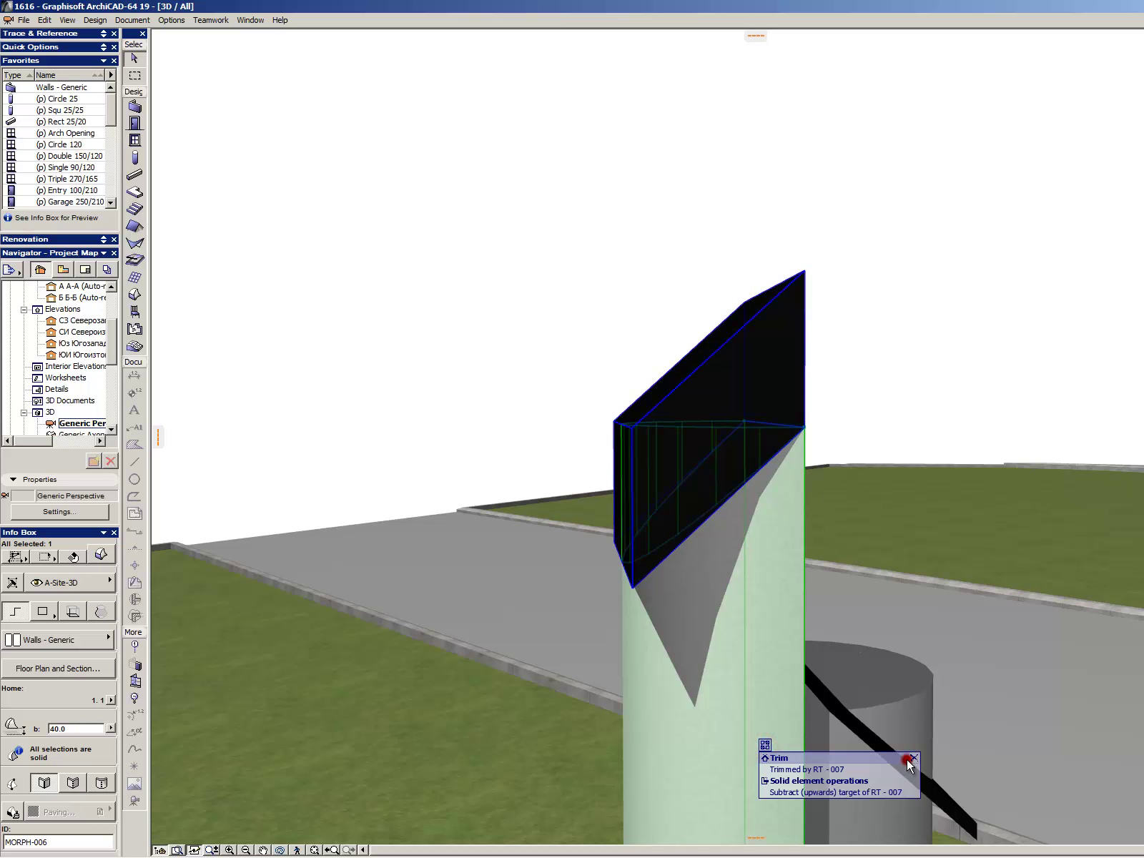
pyautogui.press('Escape')
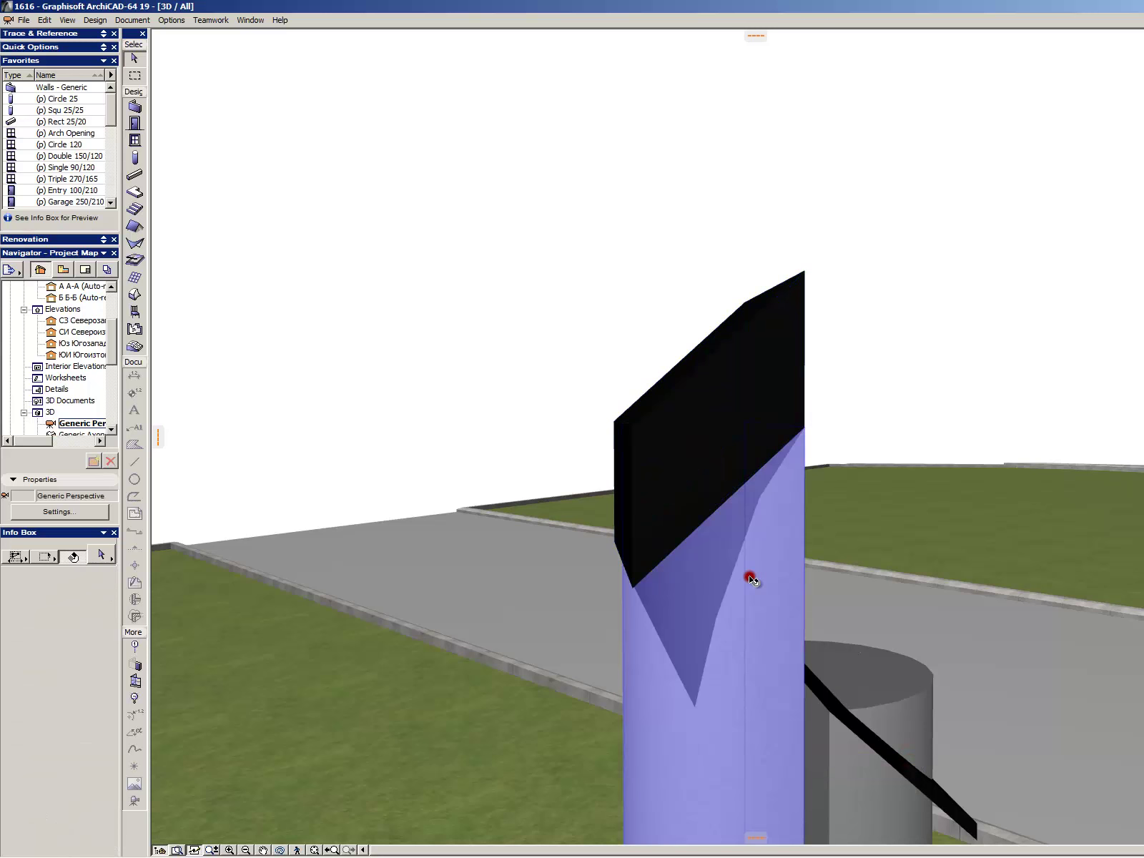
pyautogui.click(749, 578)
pyautogui.press('Escape')
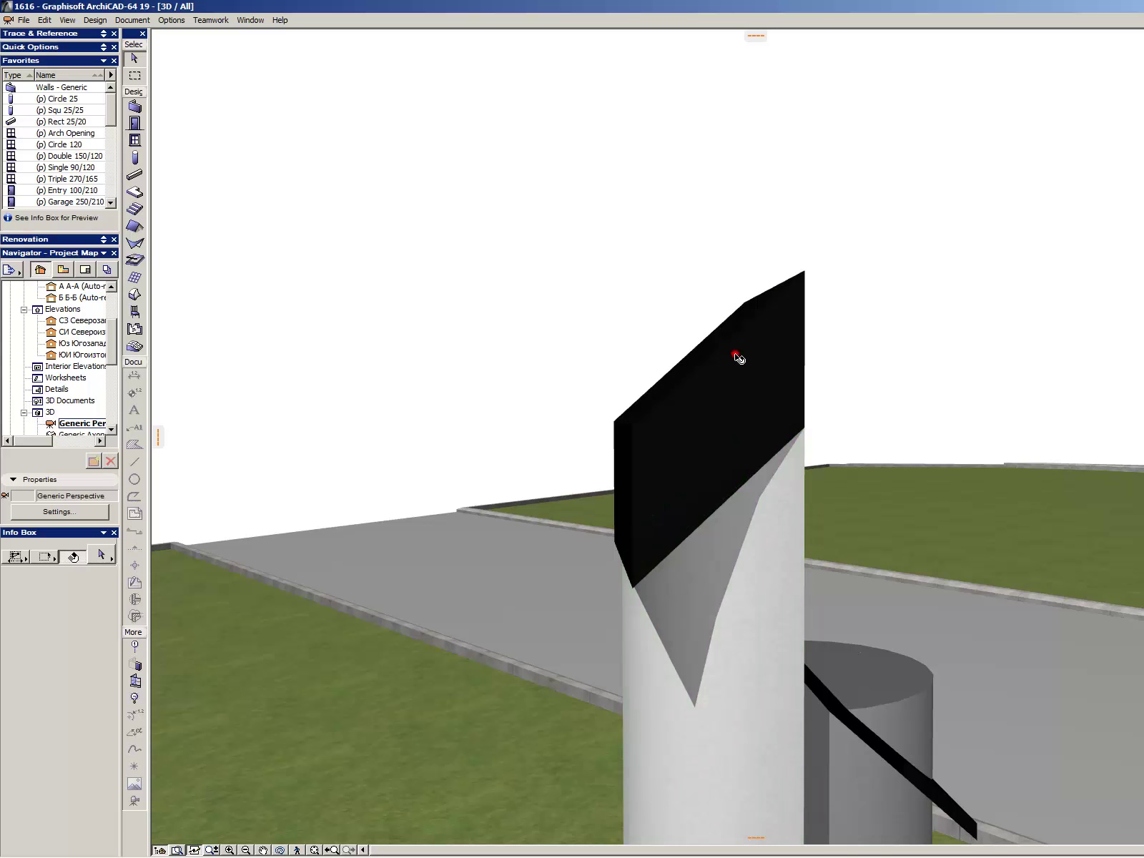
# - Try deleting the tall column's thickened roof, and undo the deletion
pyautogui.click(737, 357)
pyautogui.press('Delete')
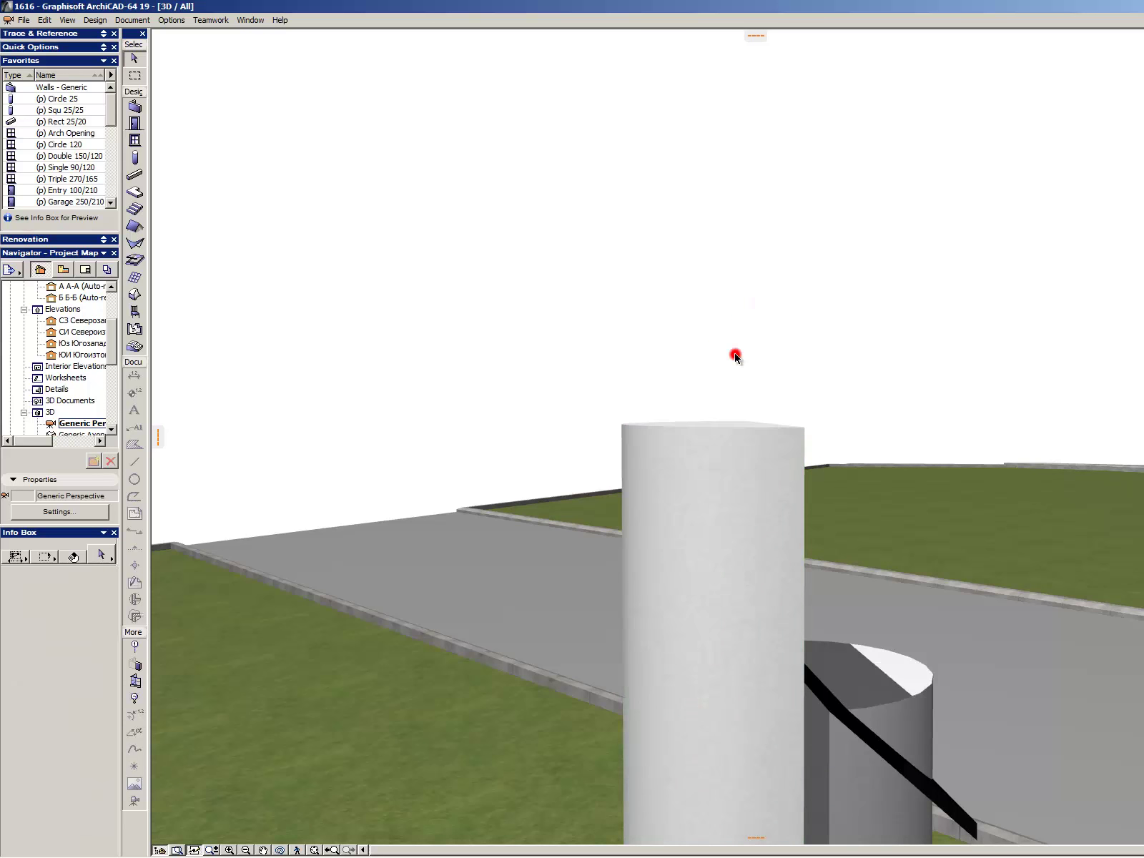
pyautogui.hotkey('ctrl', 'z')
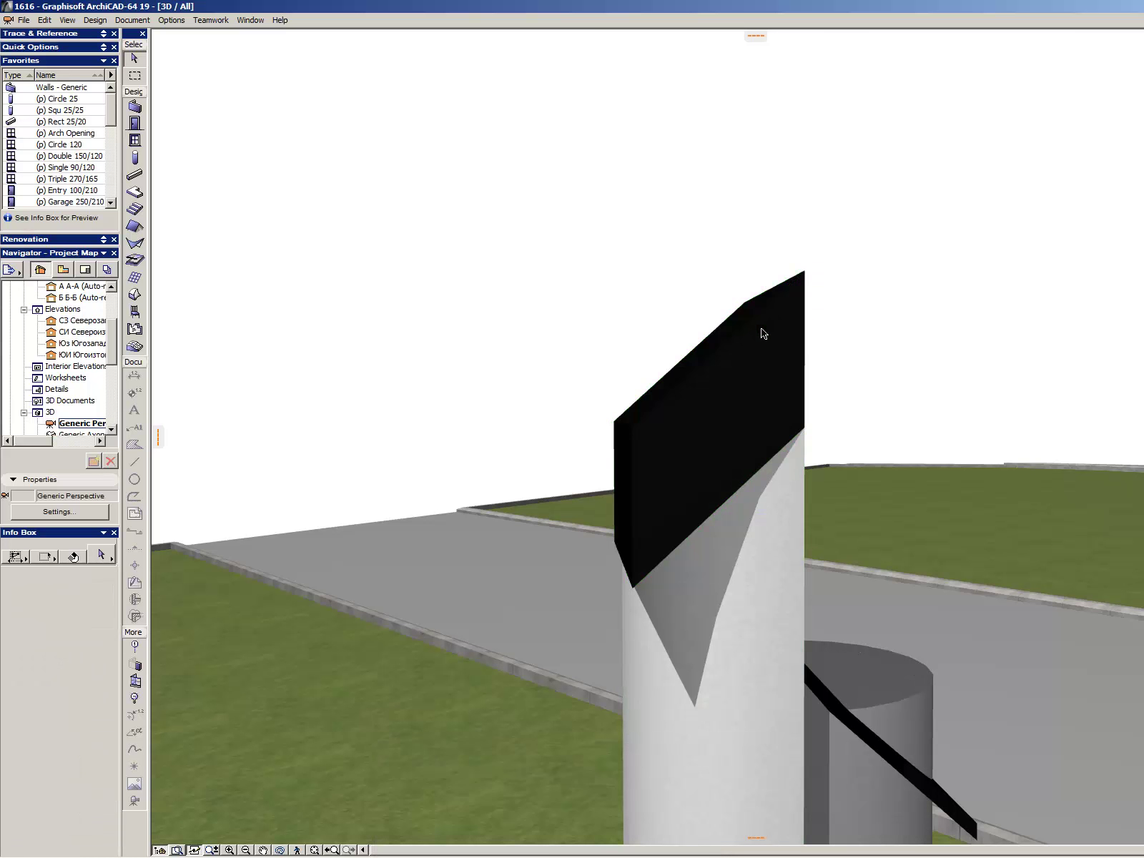
# - Set the thickened roof's building material to Construction - Concrete and its layer to A-Site-3D
pyautogui.click(758, 489)
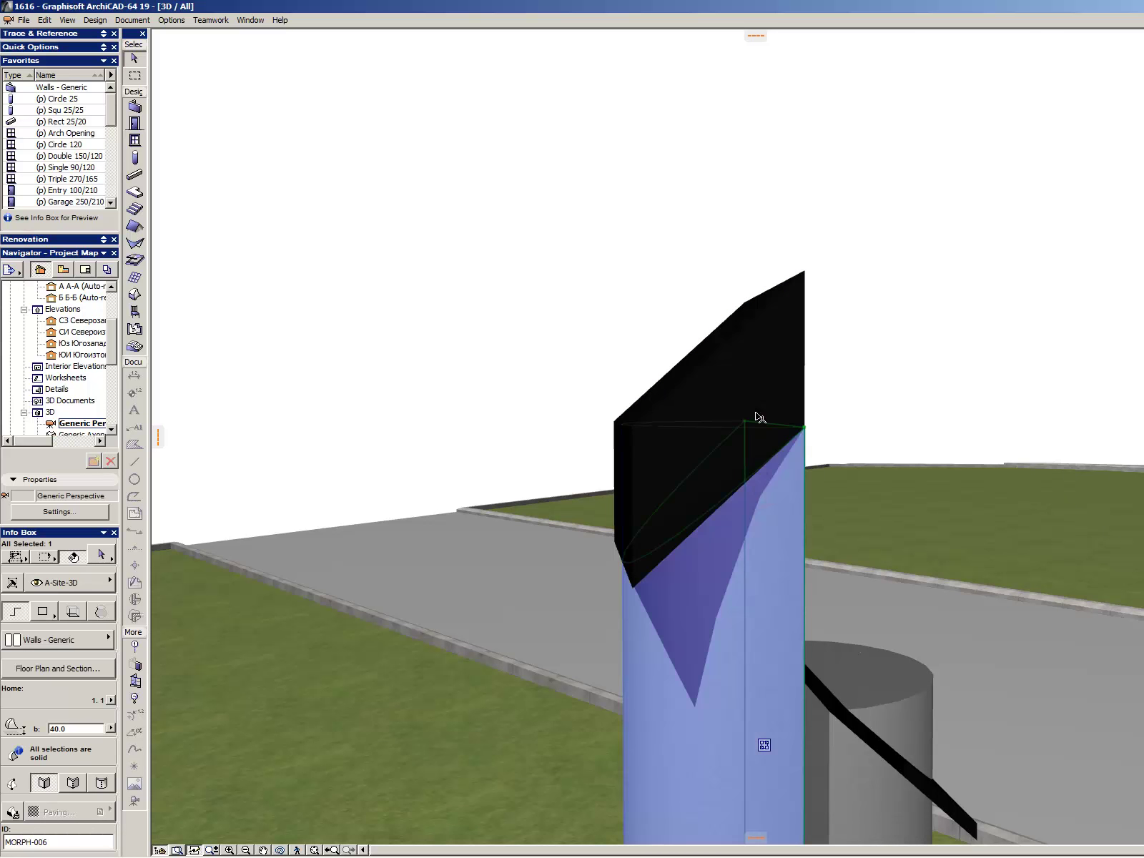
pyautogui.click(759, 368)
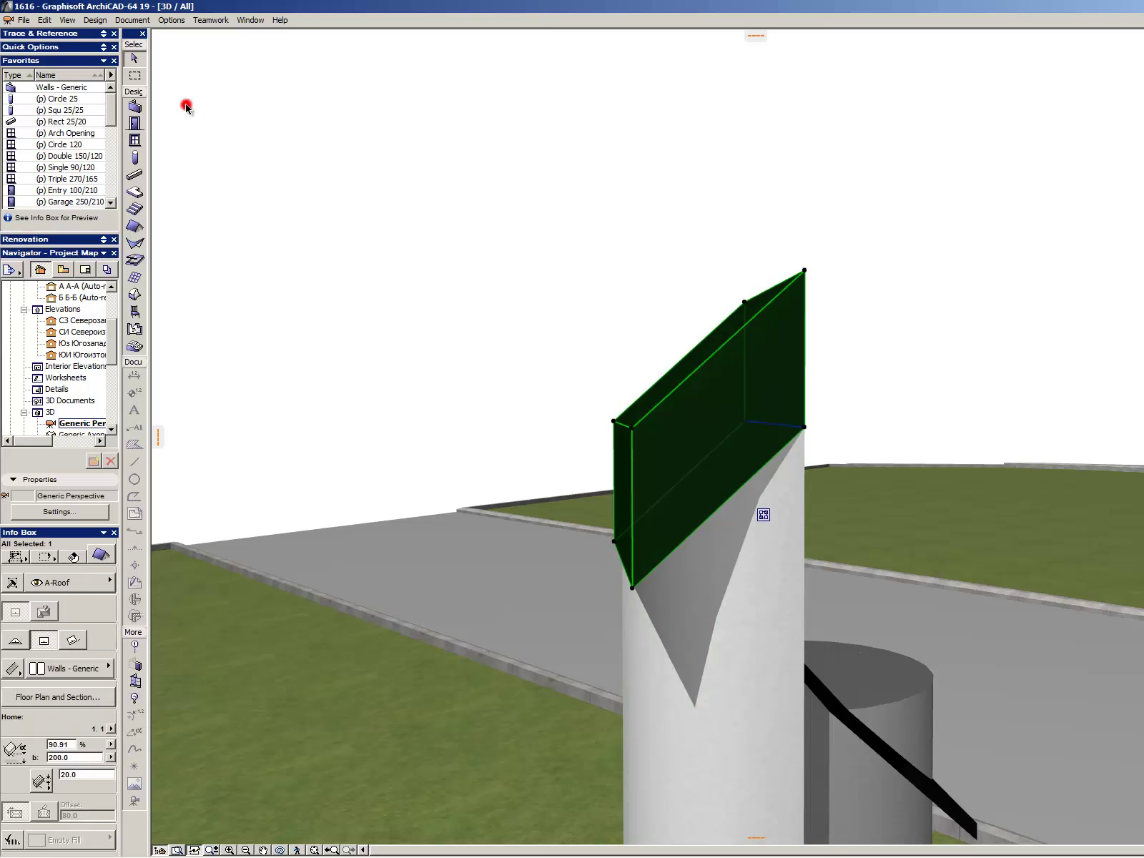
pyautogui.click(93, 22)
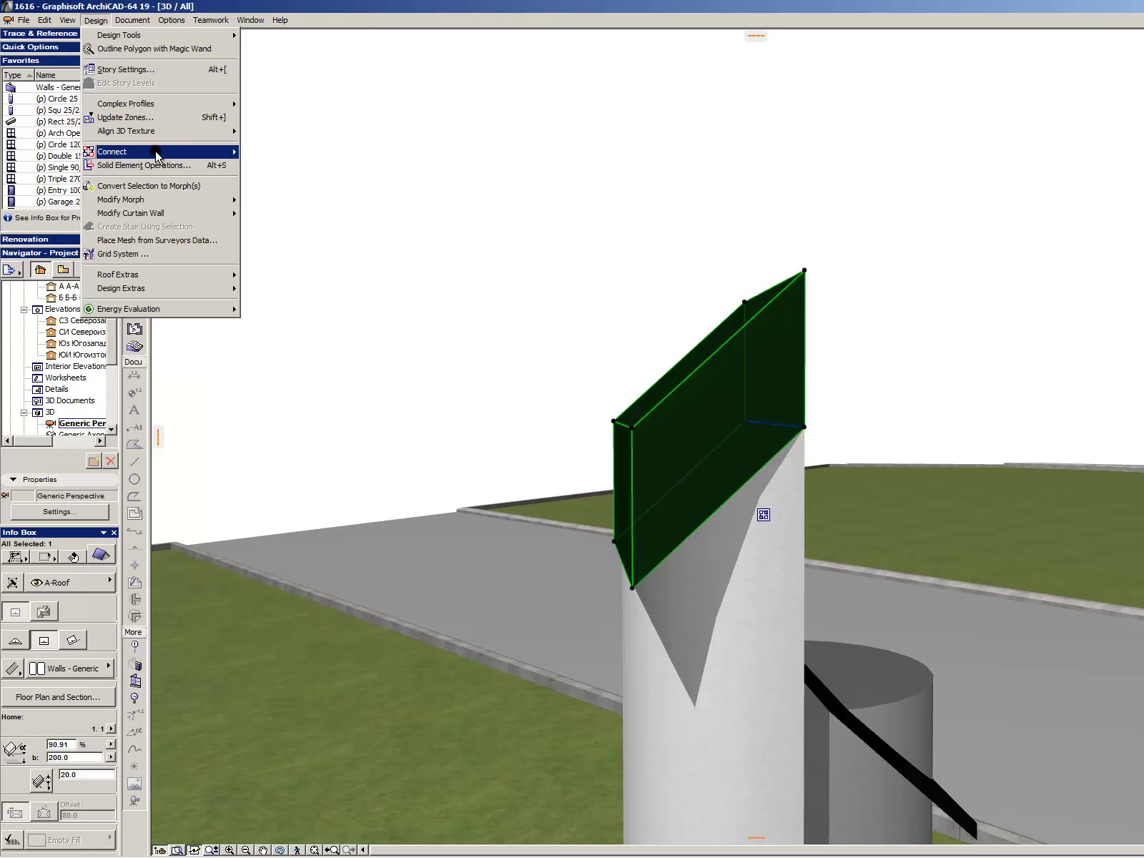
pyautogui.moveTo(156, 151)
pyautogui.click(82, 667)
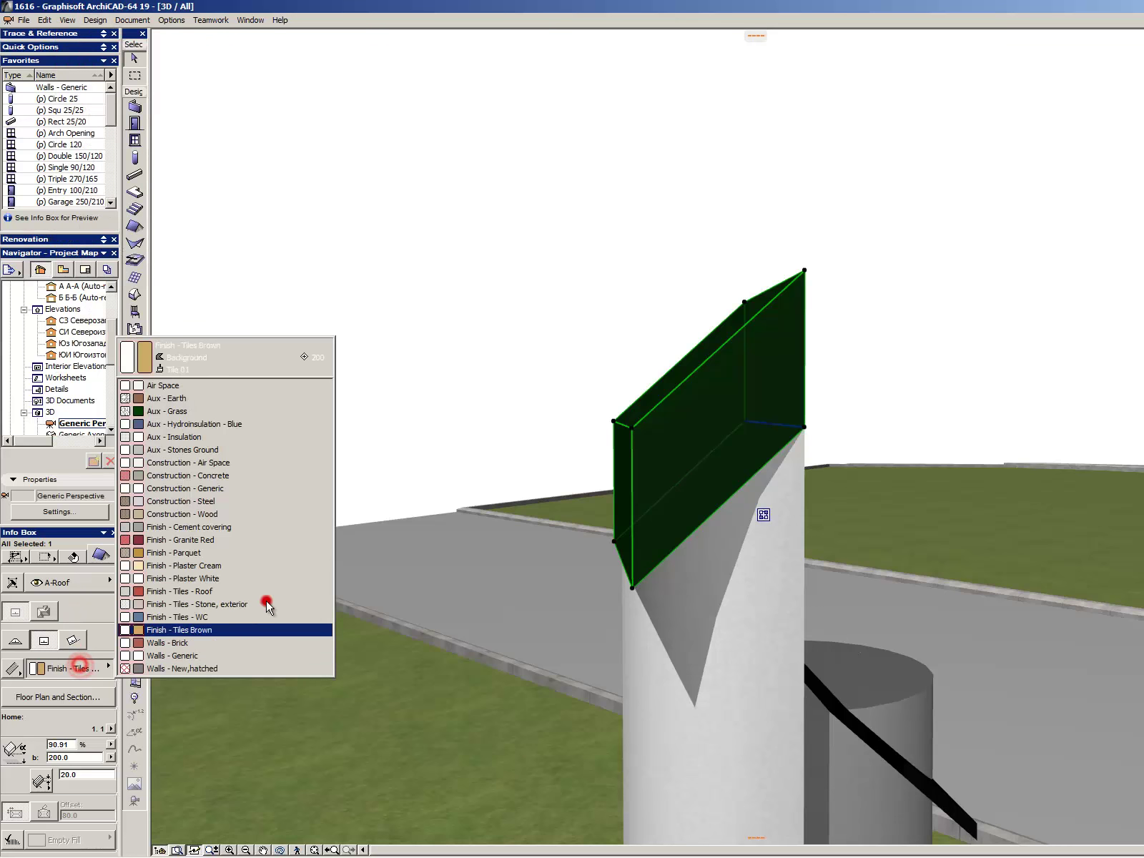
pyautogui.click(243, 475)
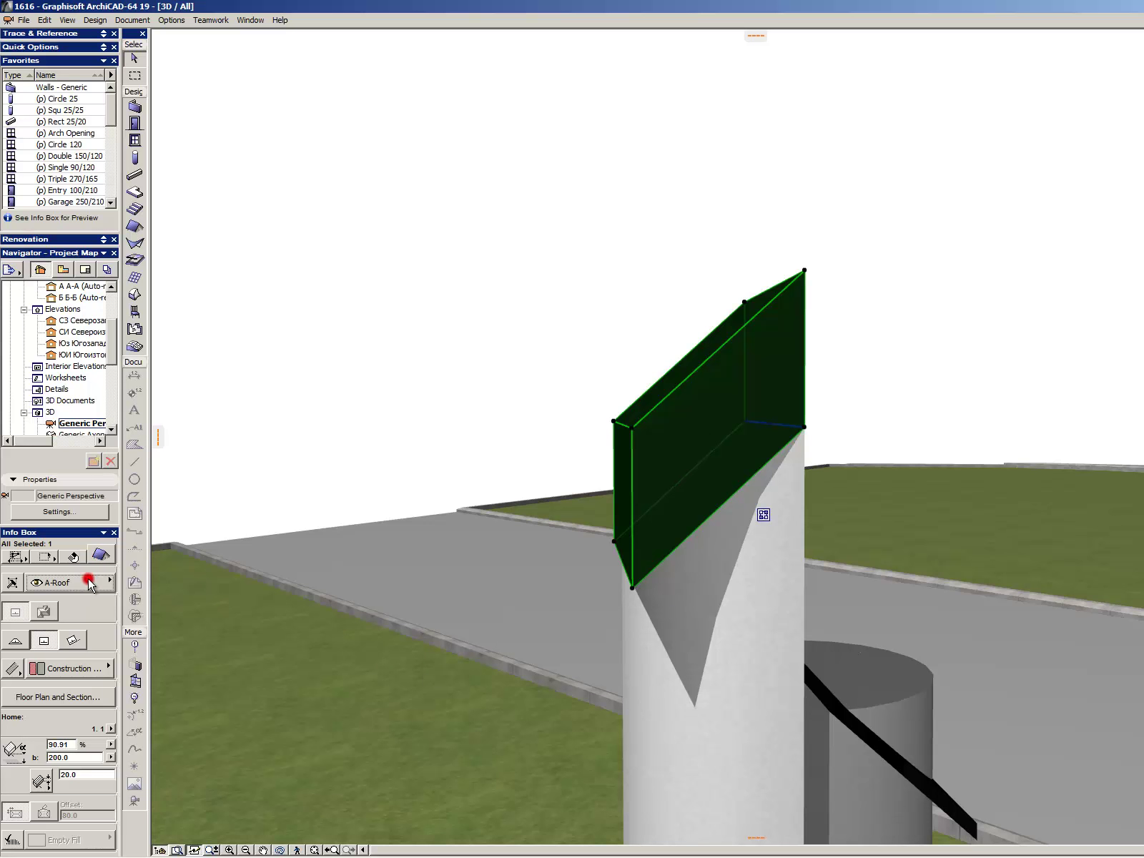
pyautogui.moveTo(91, 584); pyautogui.dragTo(234, 428)
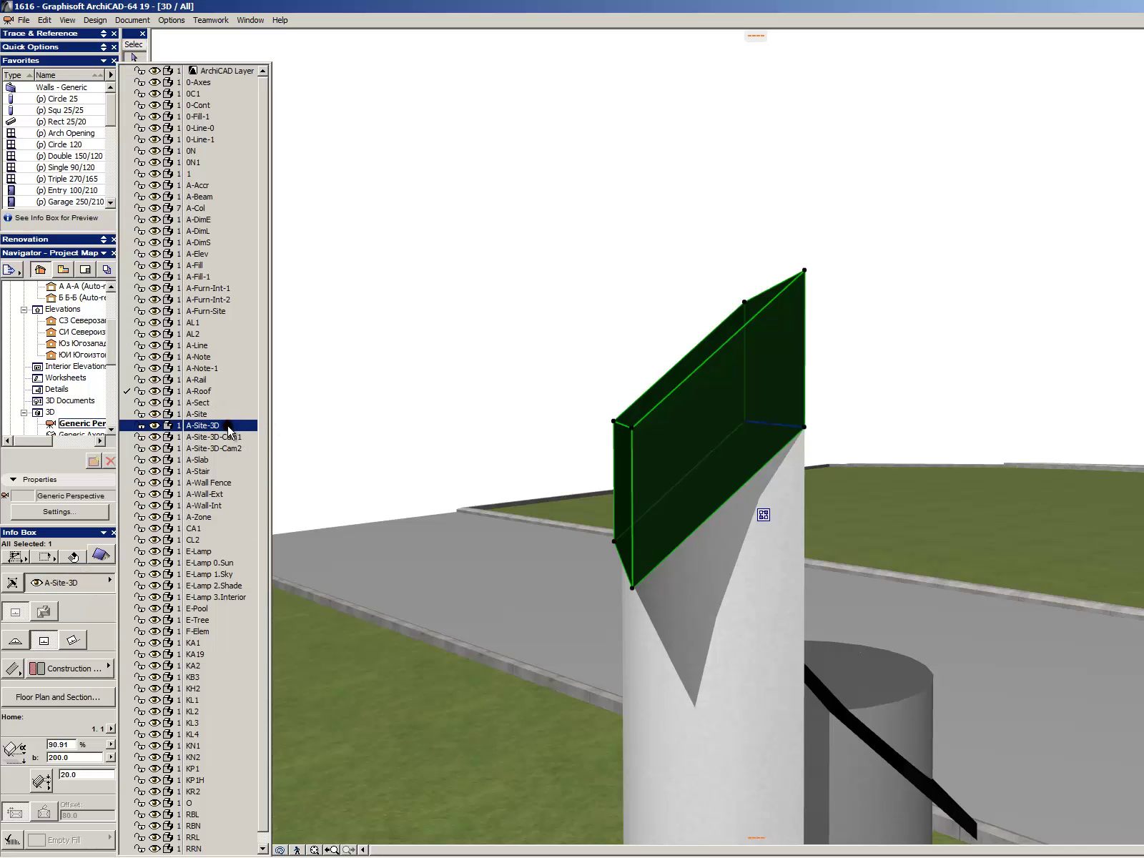
pyautogui.press('Escape')
# - Move both half-circle columns, the white base slab and the sloped ground mound beneath them to the A-Site layer
pyautogui.press('space')
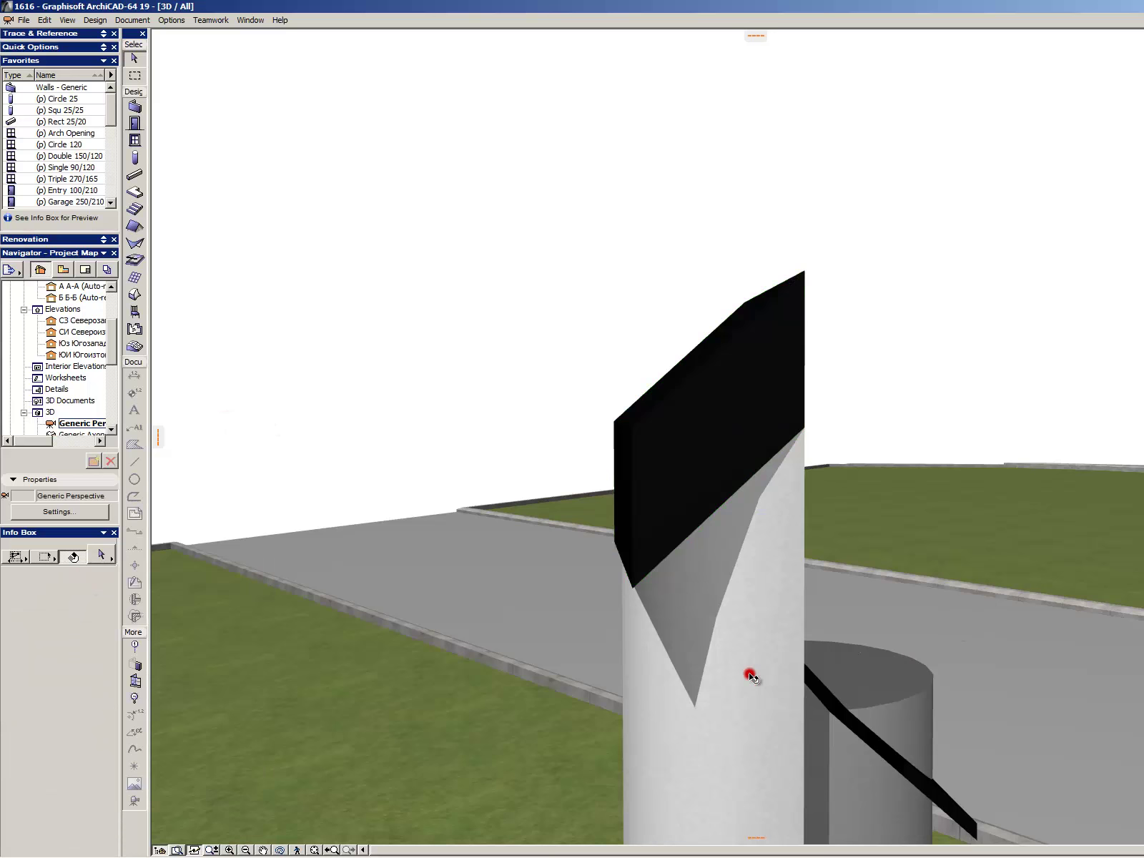
pyautogui.click(749, 674)
pyautogui.keyDown('shift'); pyautogui.click(867, 676); pyautogui.keyUp('shift')
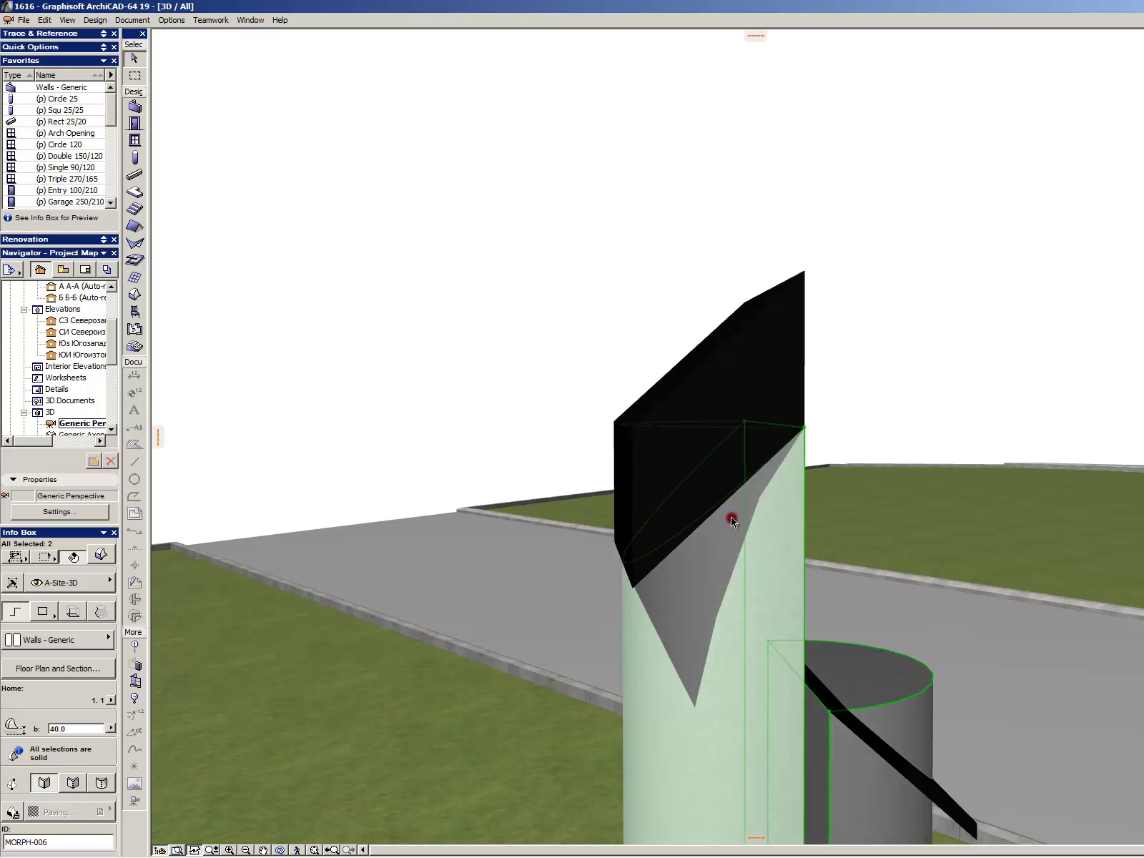
pyautogui.scroll(-2, 733, 518)
pyautogui.scroll(-2, 712, 491)
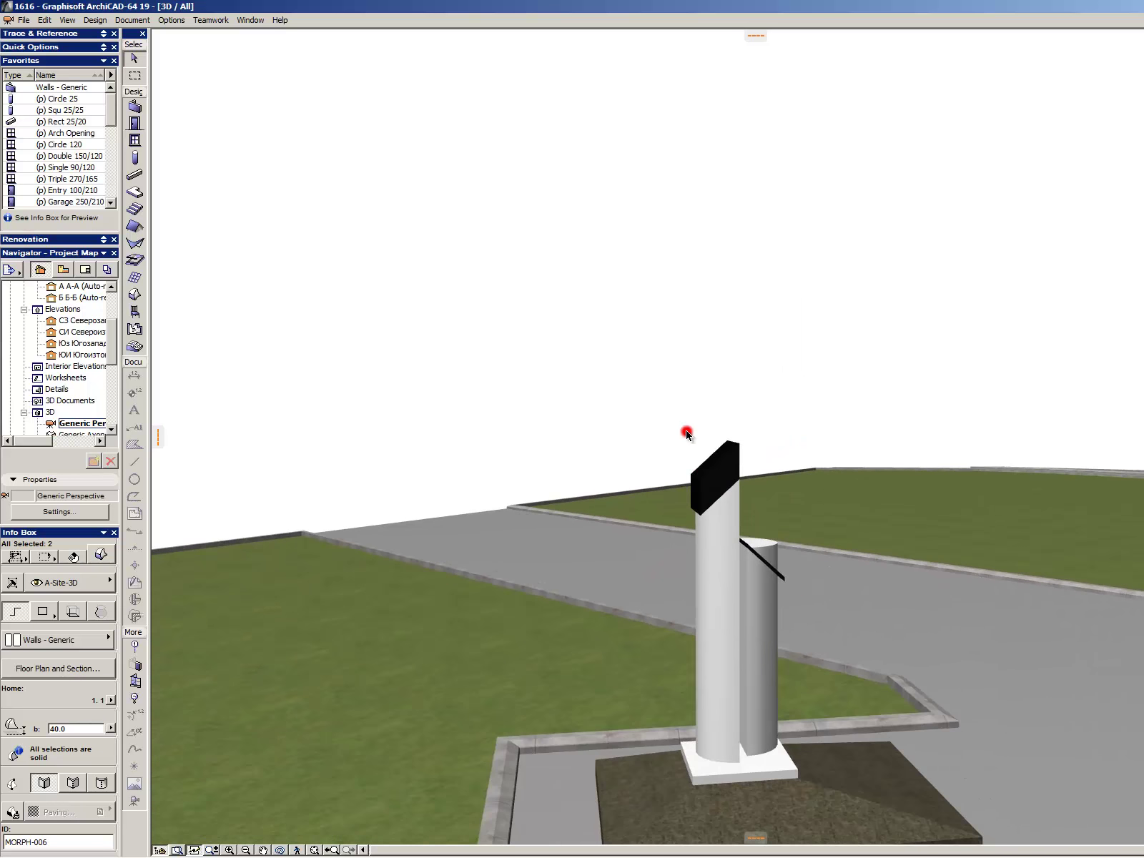
pyautogui.keyDown('shift'); pyautogui.click(765, 772); pyautogui.keyUp('shift')
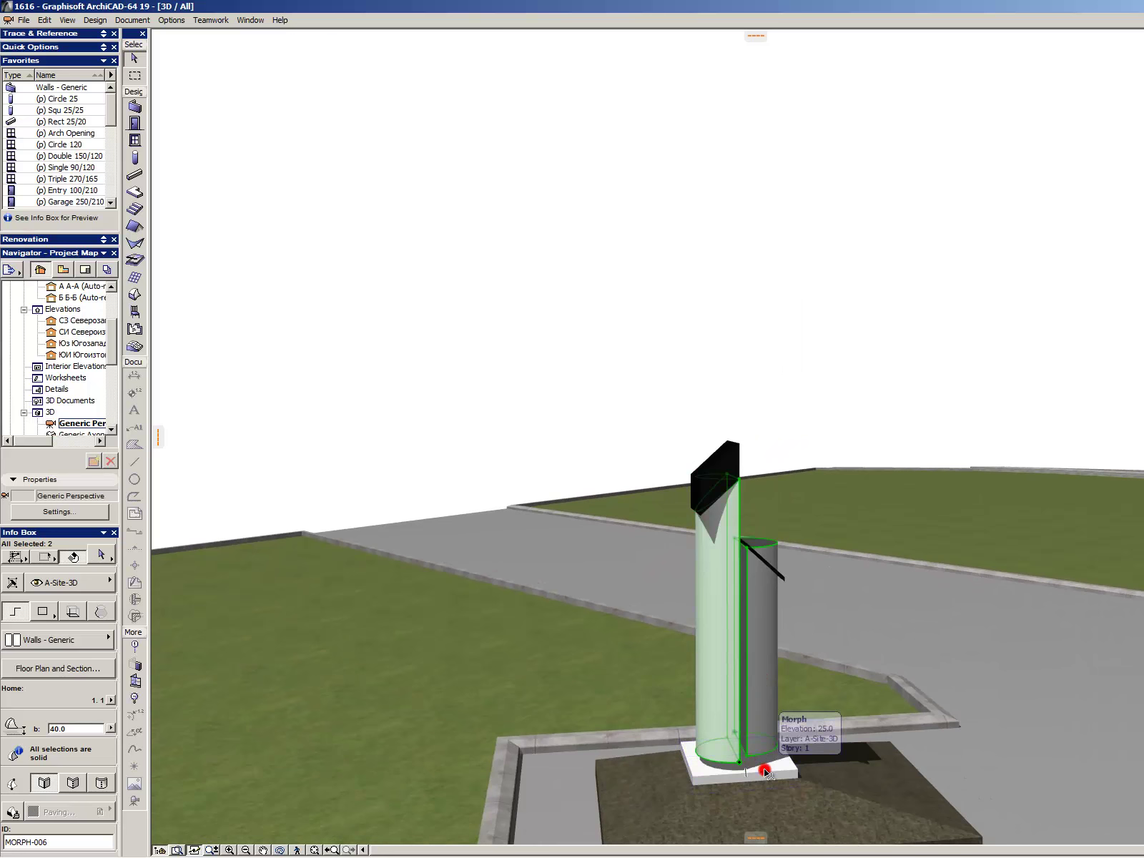
pyautogui.keyDown('shift'); pyautogui.click(892, 789); pyautogui.keyUp('shift')
pyautogui.click(100, 583)
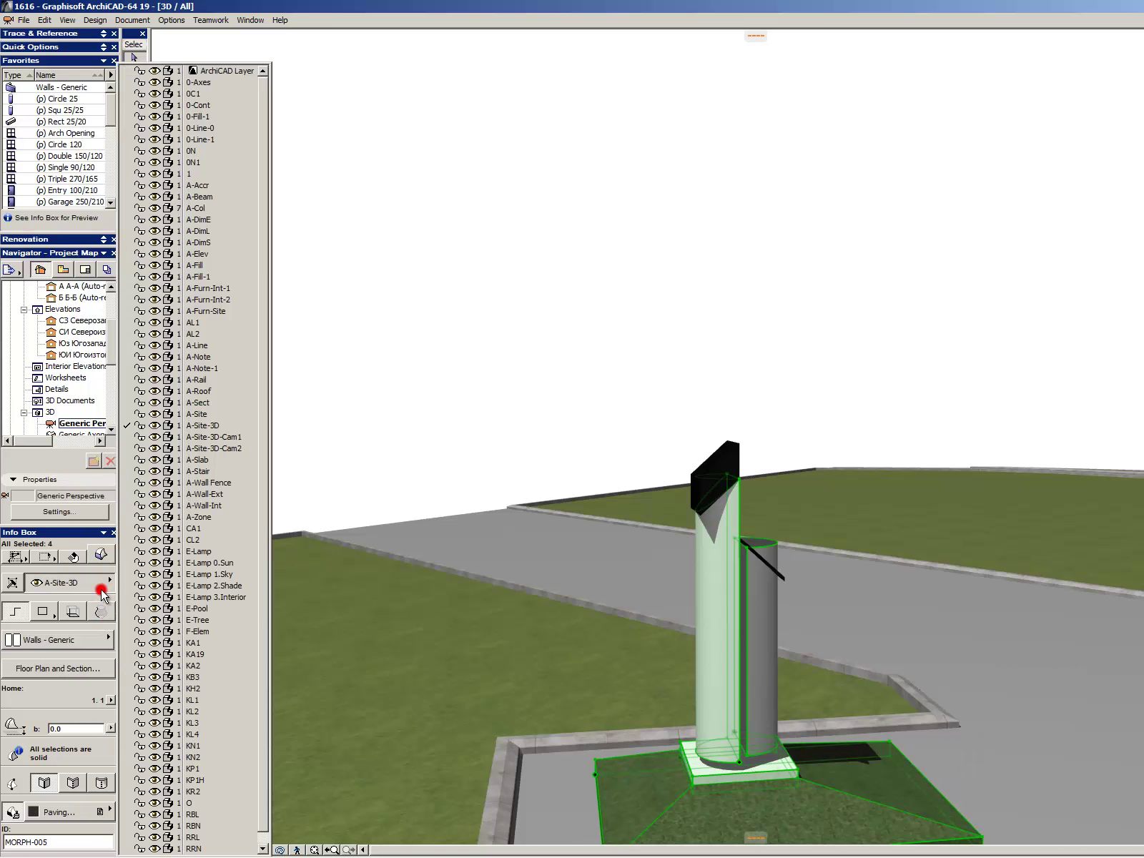
pyautogui.click(227, 412)
pyautogui.scroll(5, 786, 462)
pyautogui.scroll(-3, 658, 505)
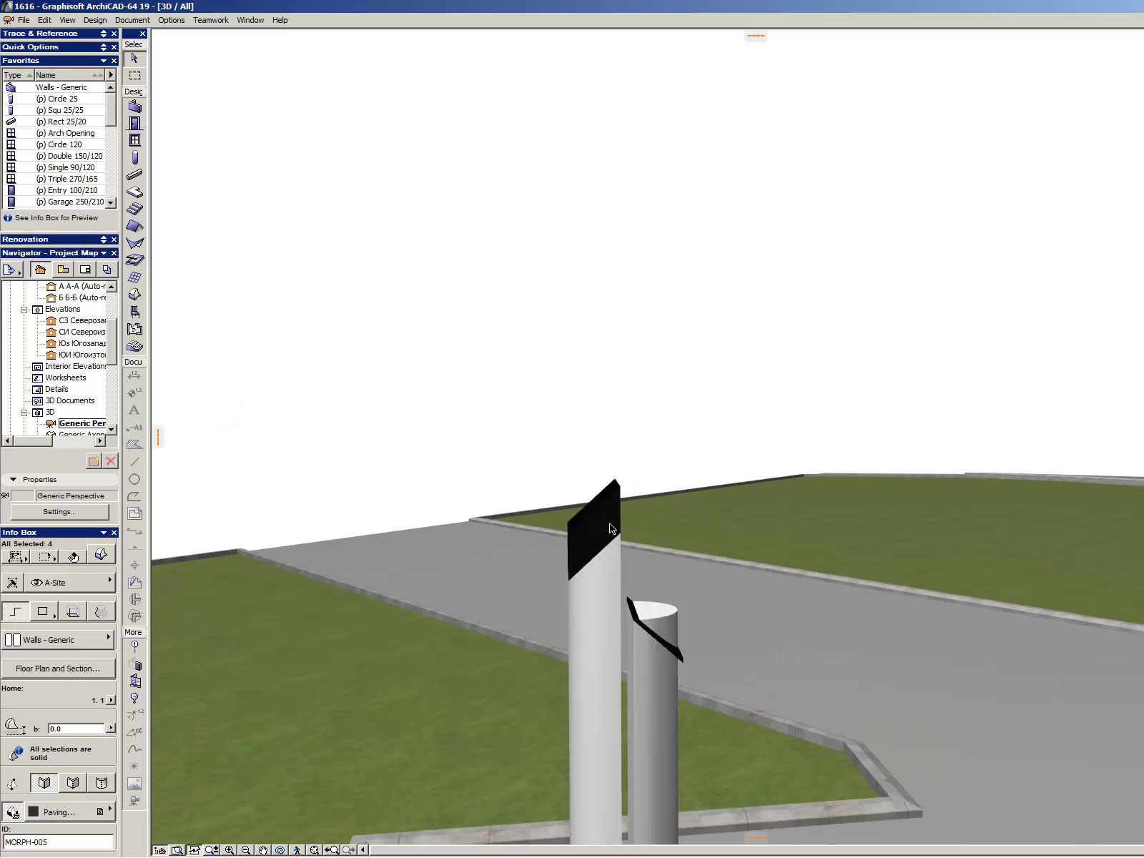
pyautogui.scroll(3, 611, 514)
pyautogui.press('Escape')
# - Try deleting the tall column's thickened roof, examine the column's sloped cut, and undo the deletion
pyautogui.click(614, 504)
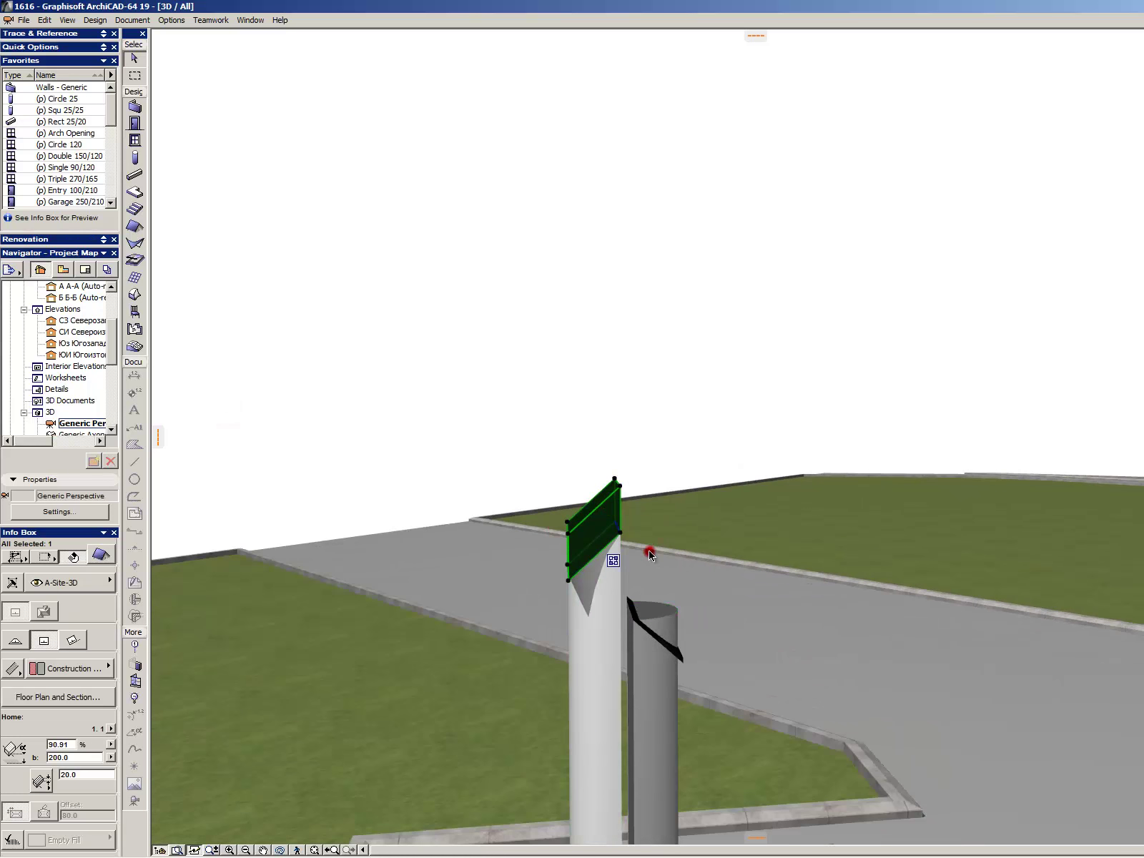
pyautogui.click(614, 559)
pyautogui.click(784, 573)
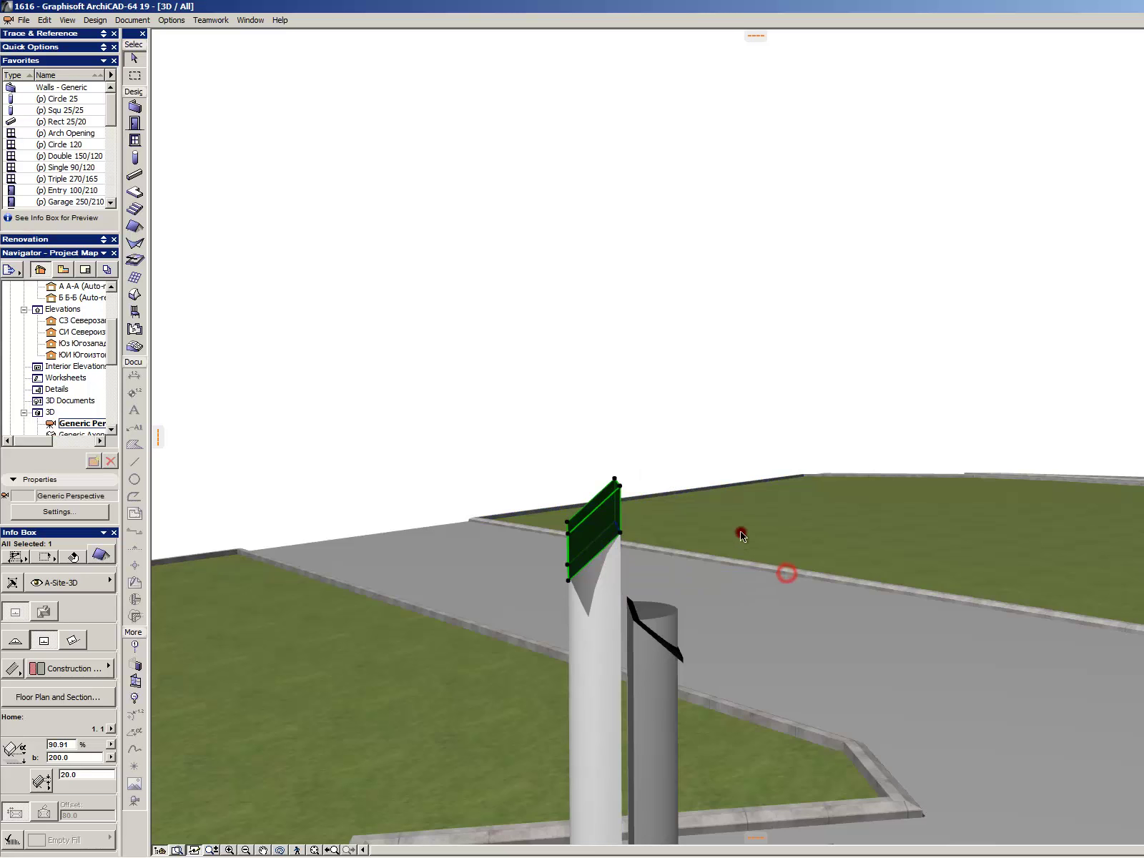
pyautogui.click(727, 528)
pyautogui.click(591, 504)
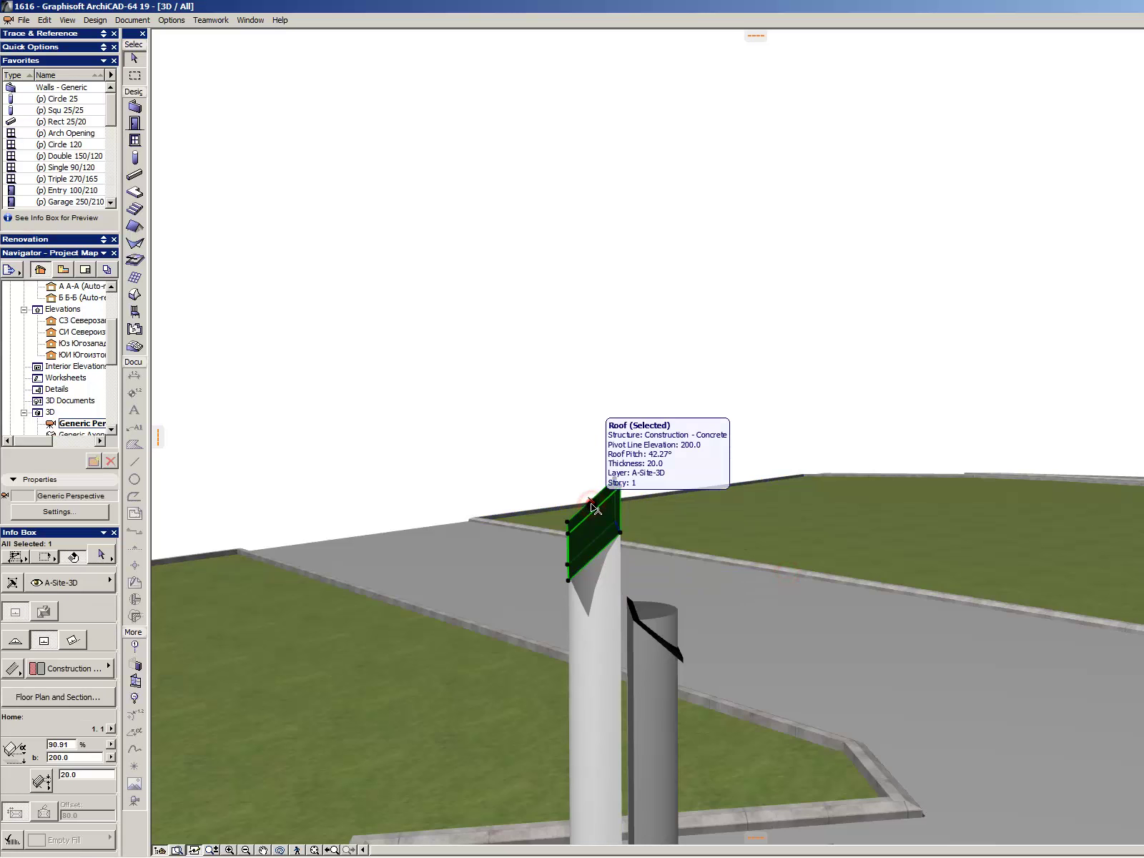
pyautogui.press('Delete')
pyautogui.scroll(3, 558, 546)
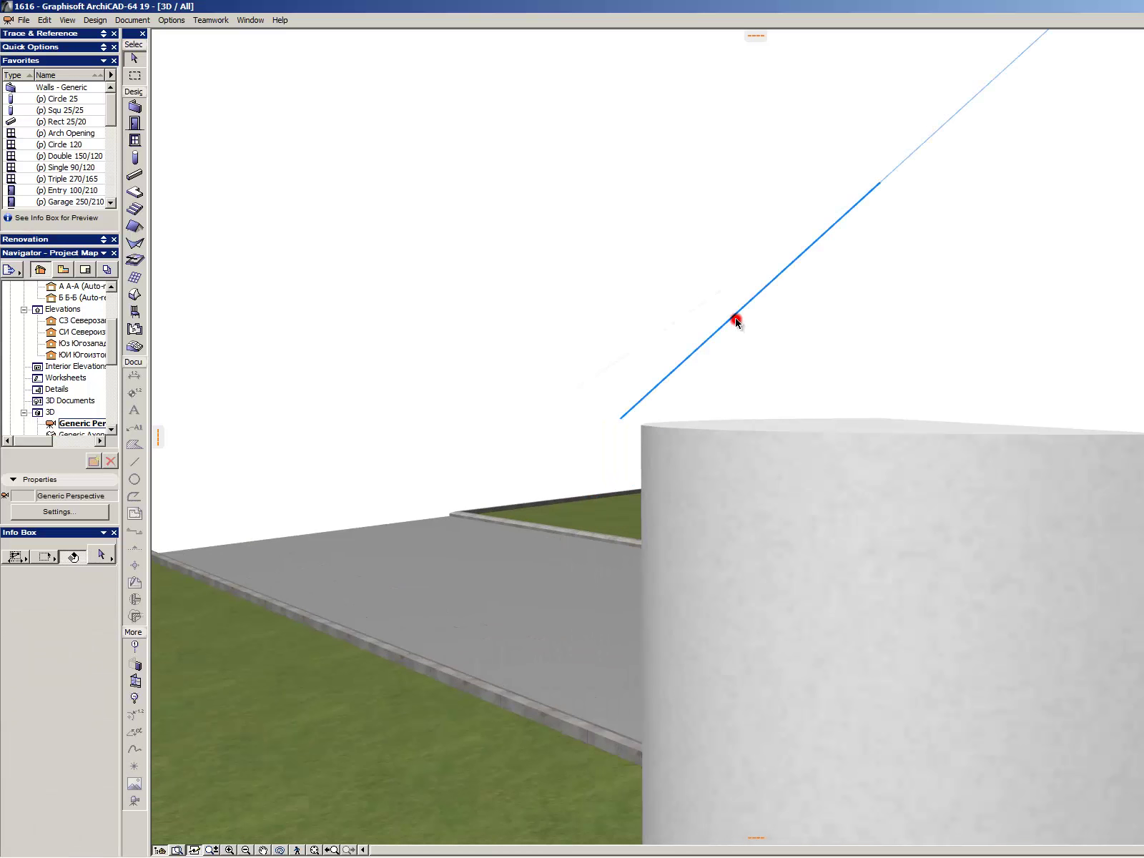
pyautogui.hotkey('ctrl', 'z')
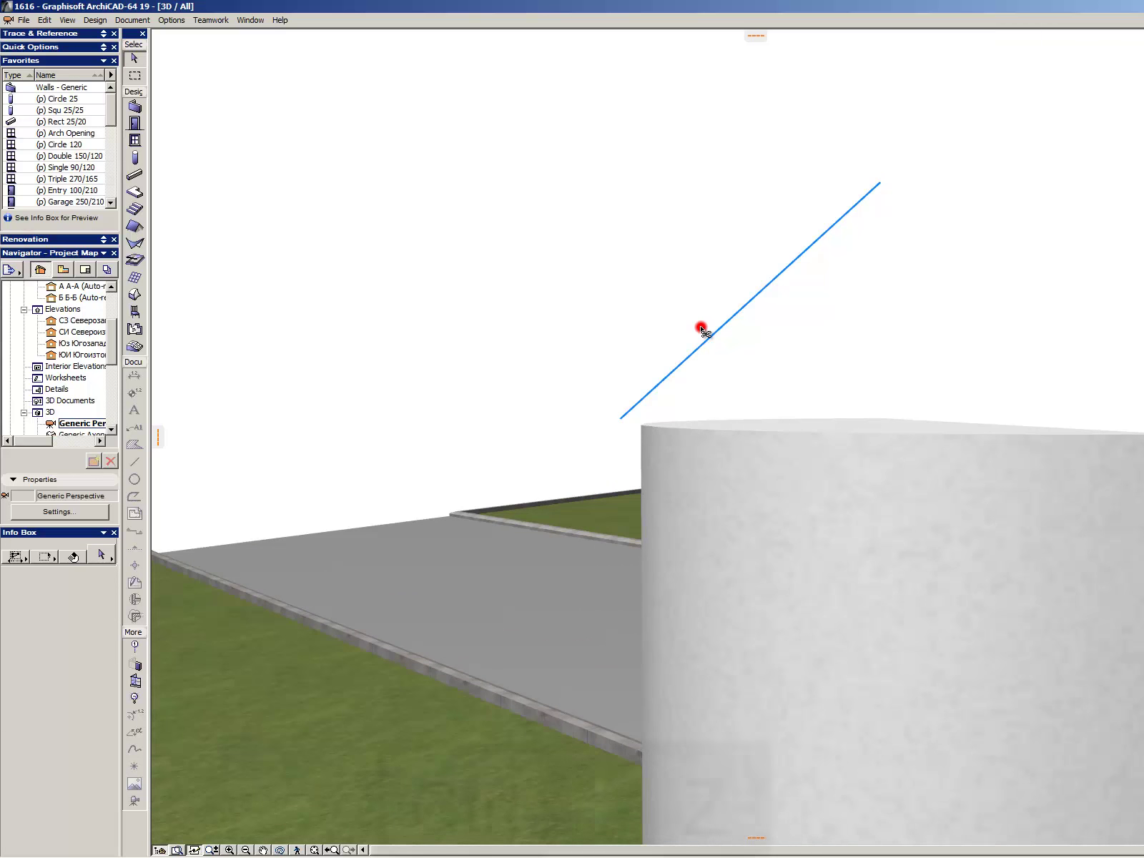
pyautogui.scroll(-3, 702, 348)
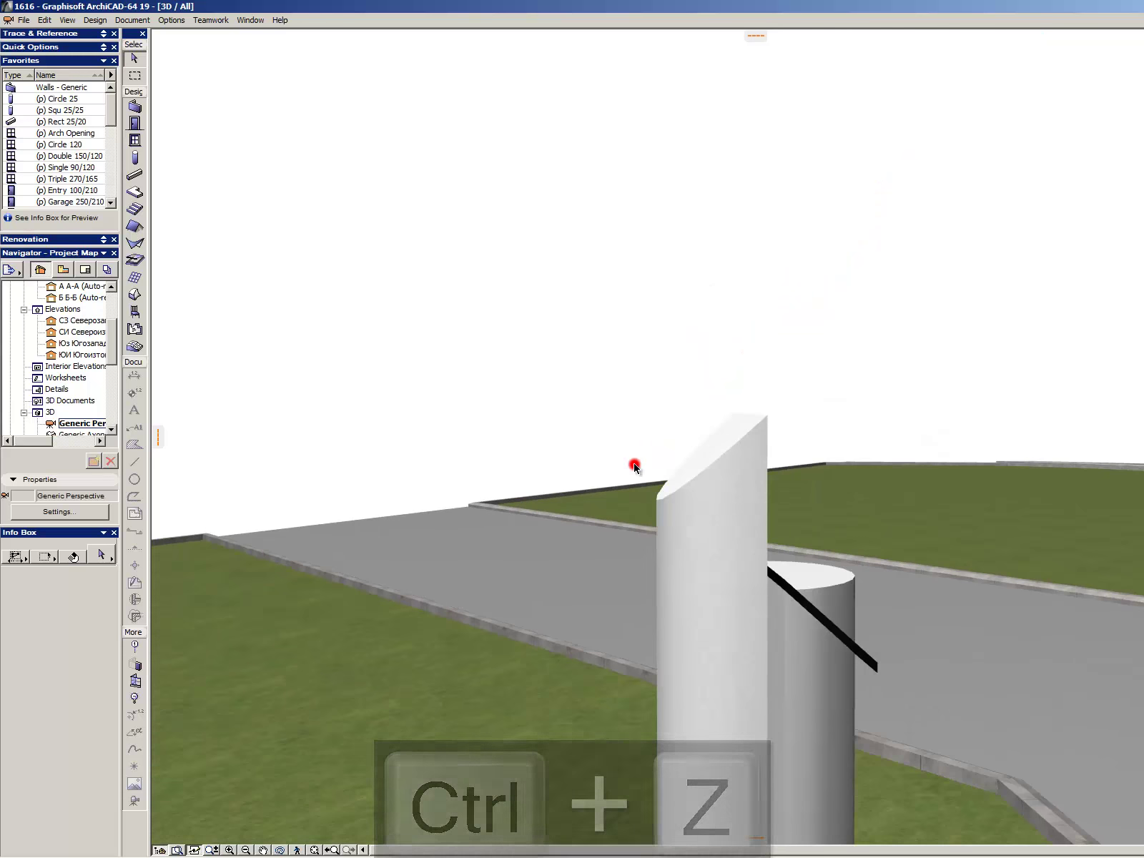
pyautogui.click(735, 502)
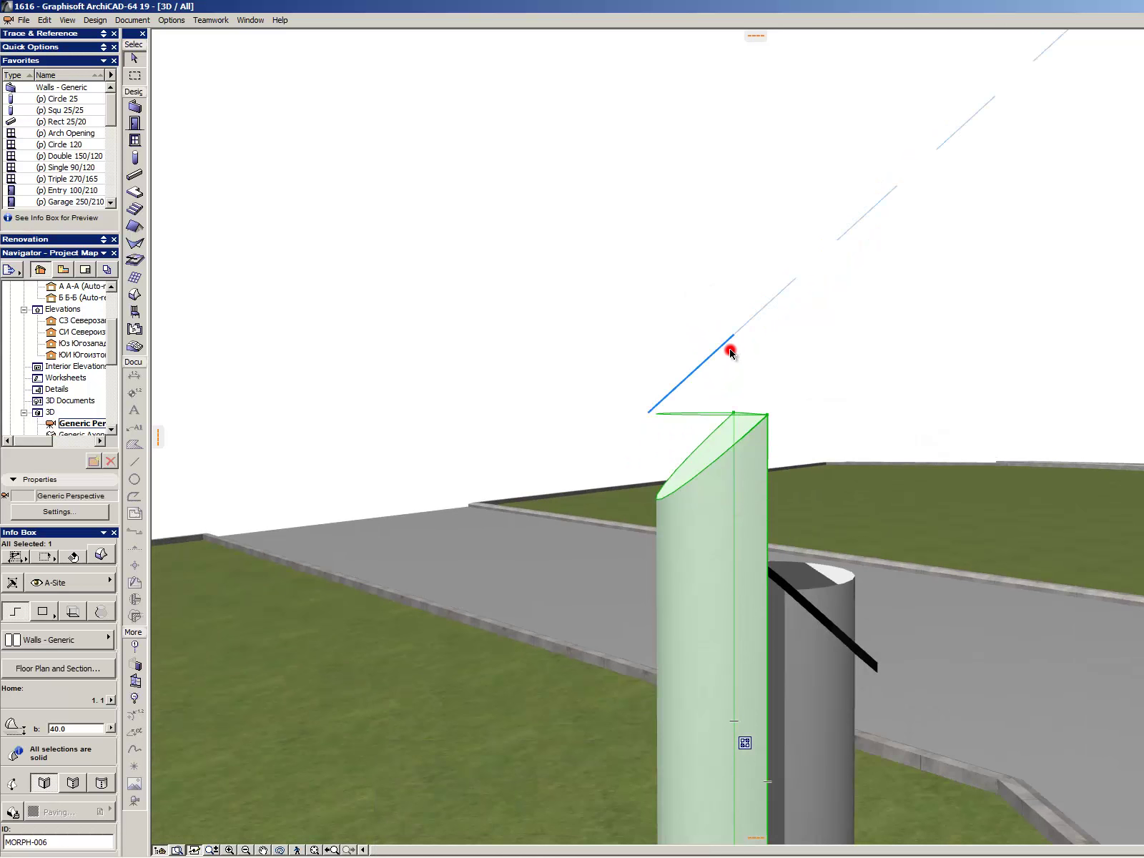
pyautogui.scroll(3, 728, 358)
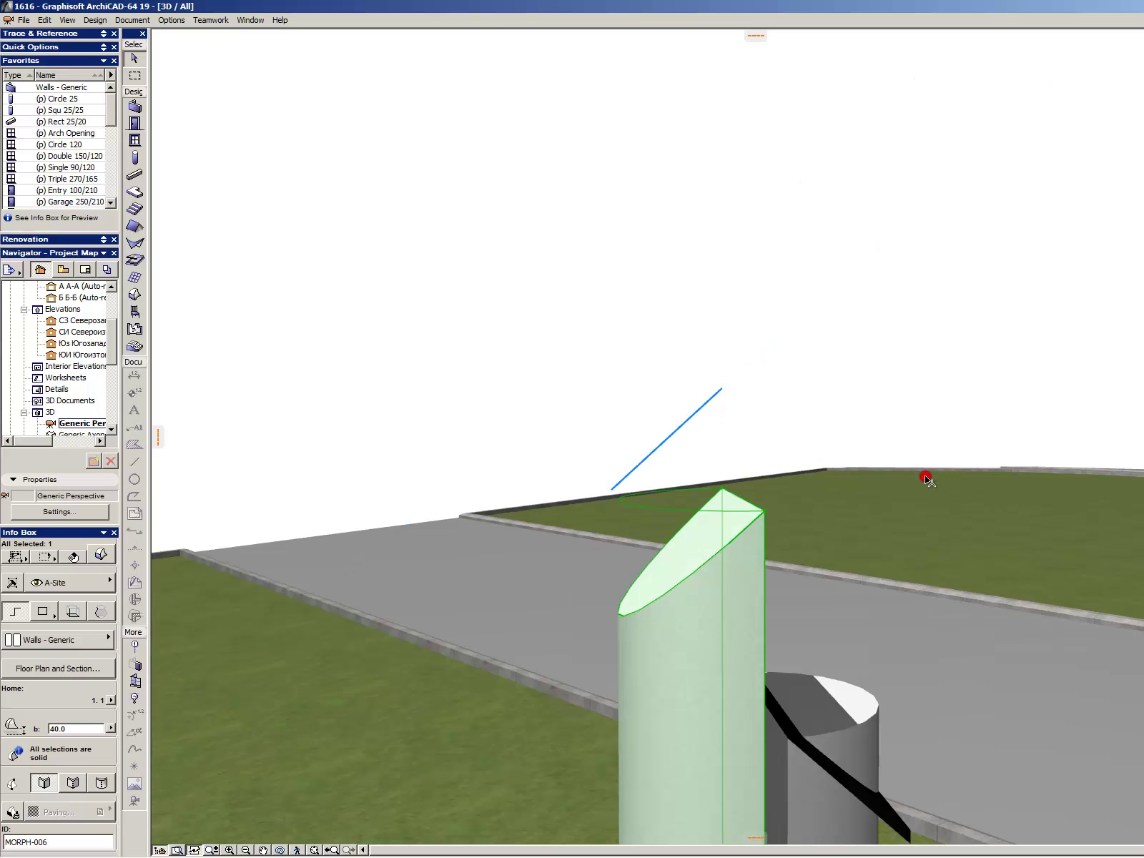
pyautogui.click(926, 477)
pyautogui.click(908, 525)
pyautogui.hotkey('ctrl', 'z')
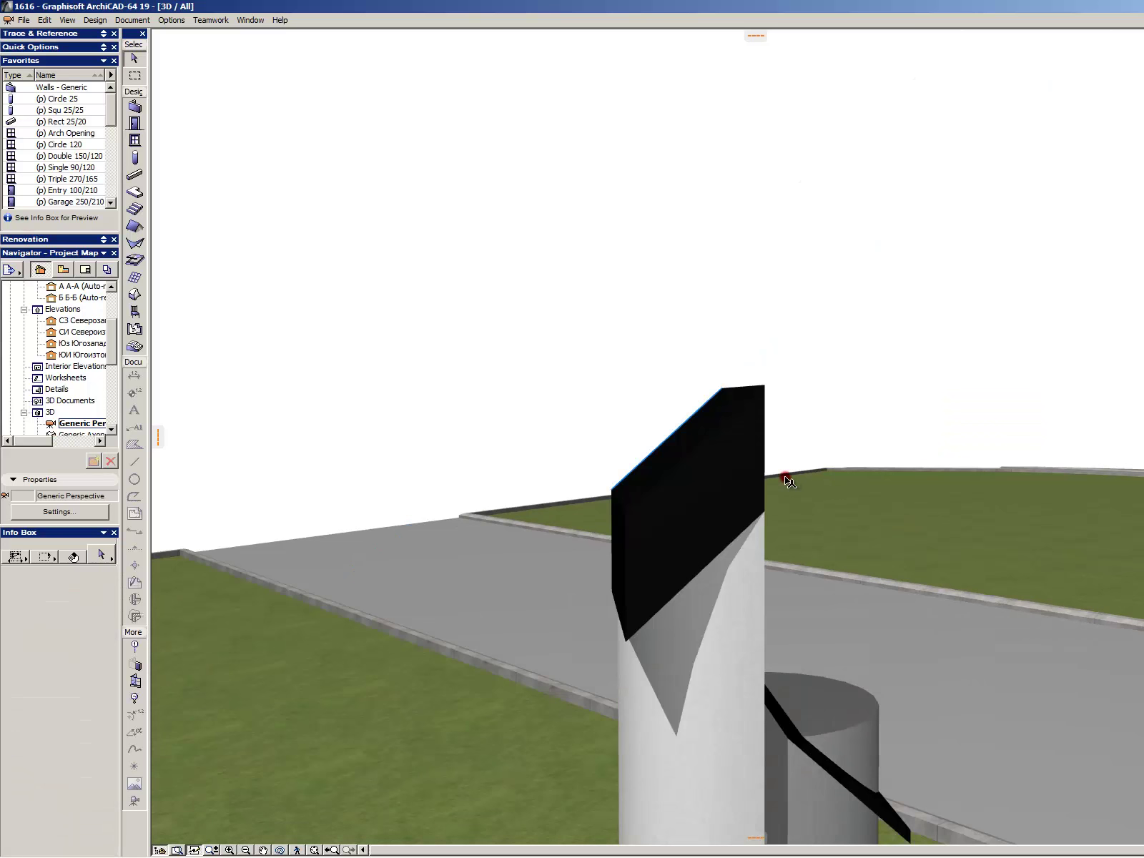
# - Stretch the short column's sloped roof upward to a thickness of 20
pyautogui.scroll(-4, 787, 480)
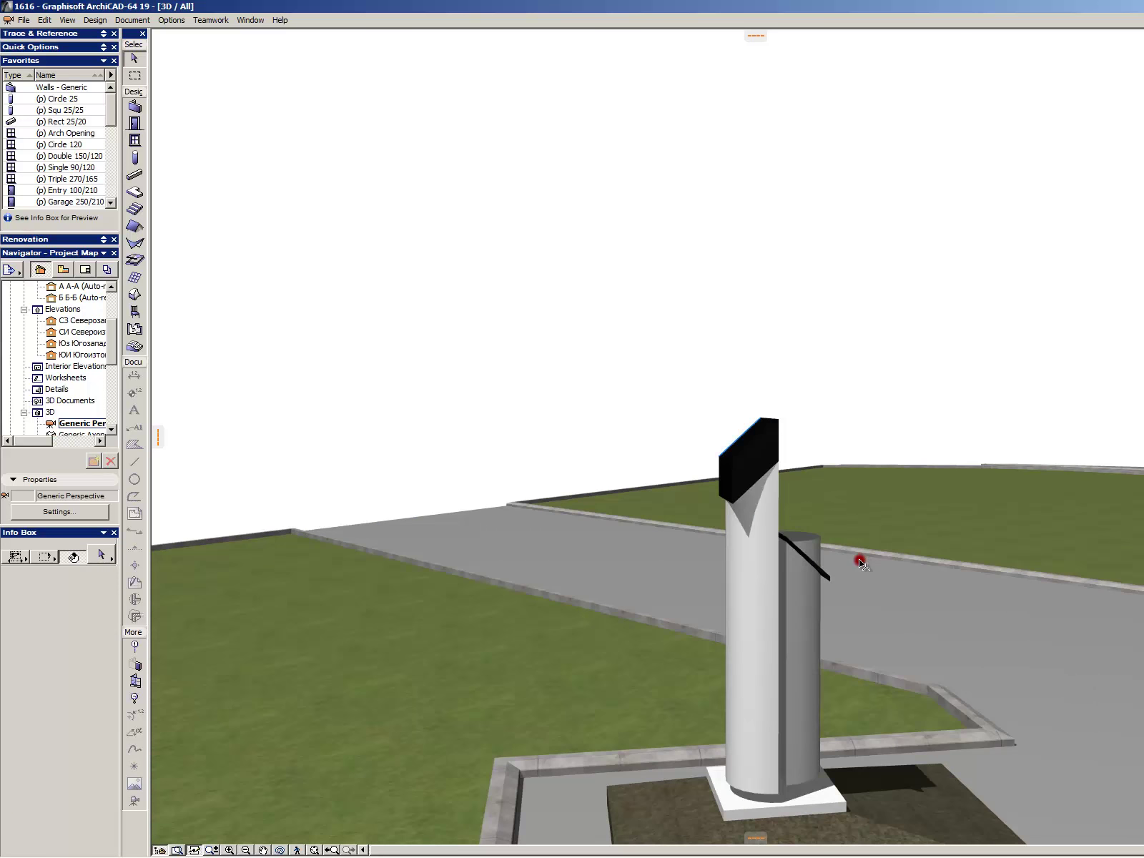
pyautogui.click(826, 577)
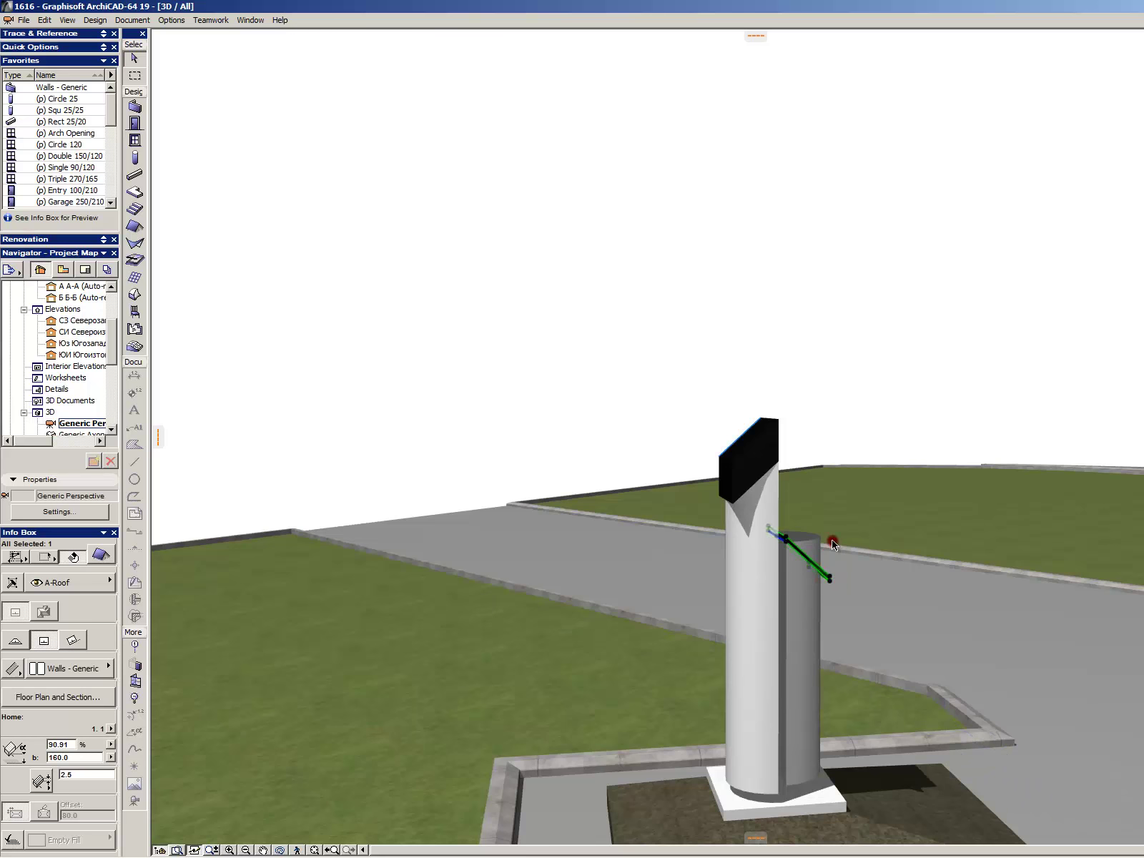
pyautogui.scroll(3, 730, 561)
pyautogui.click(670, 658)
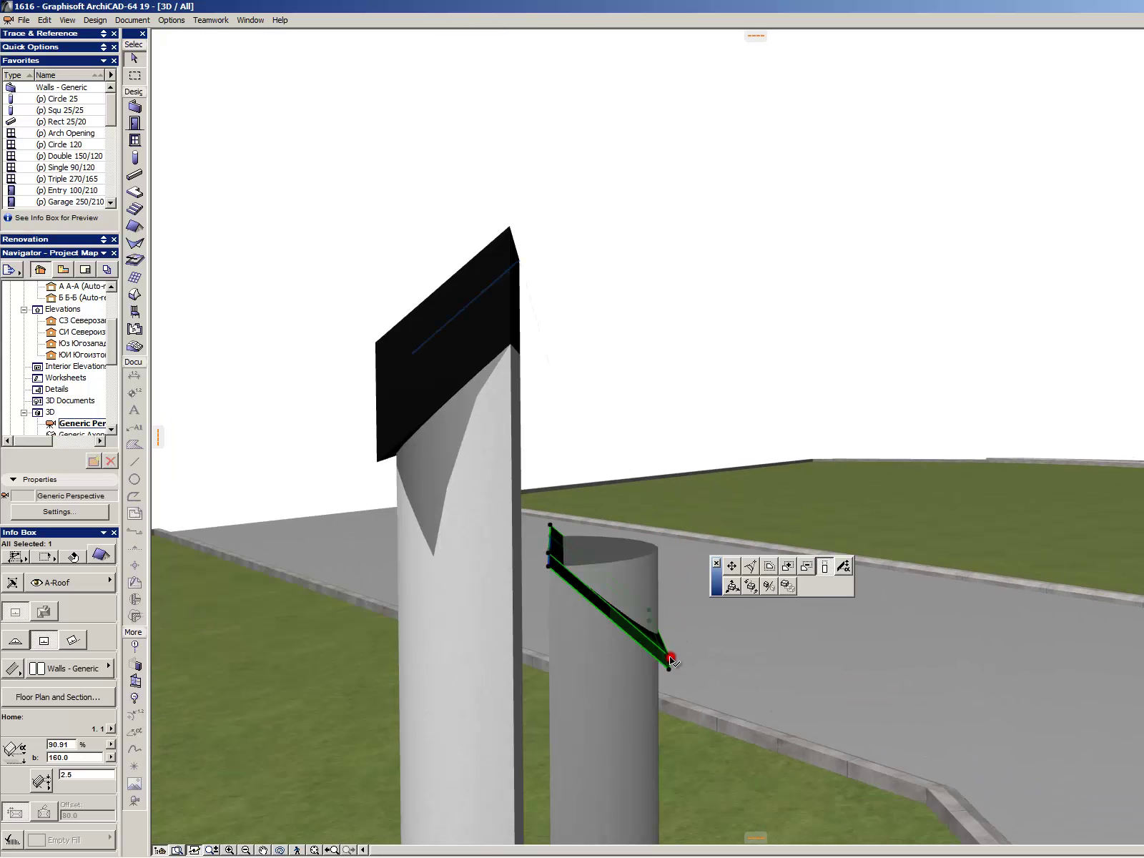
pyautogui.click(670, 659)
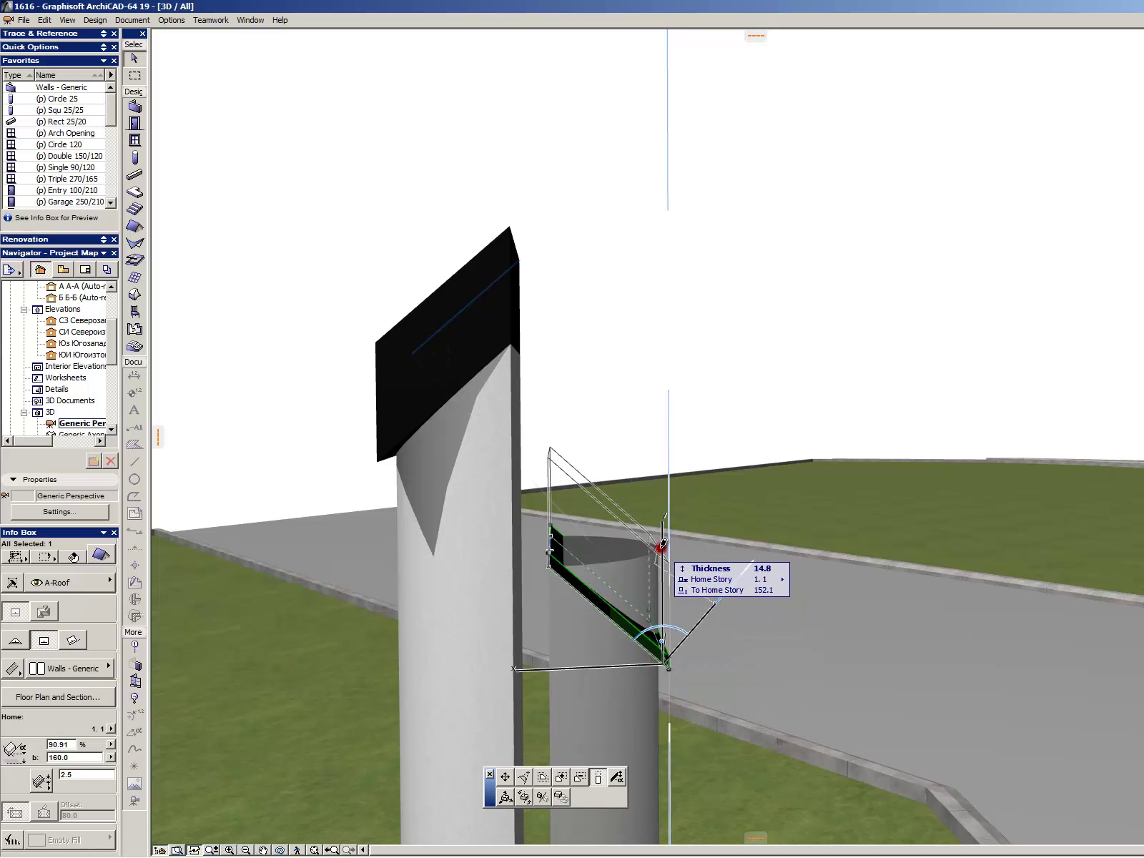
pyautogui.click(661, 549)
pyautogui.click(761, 500)
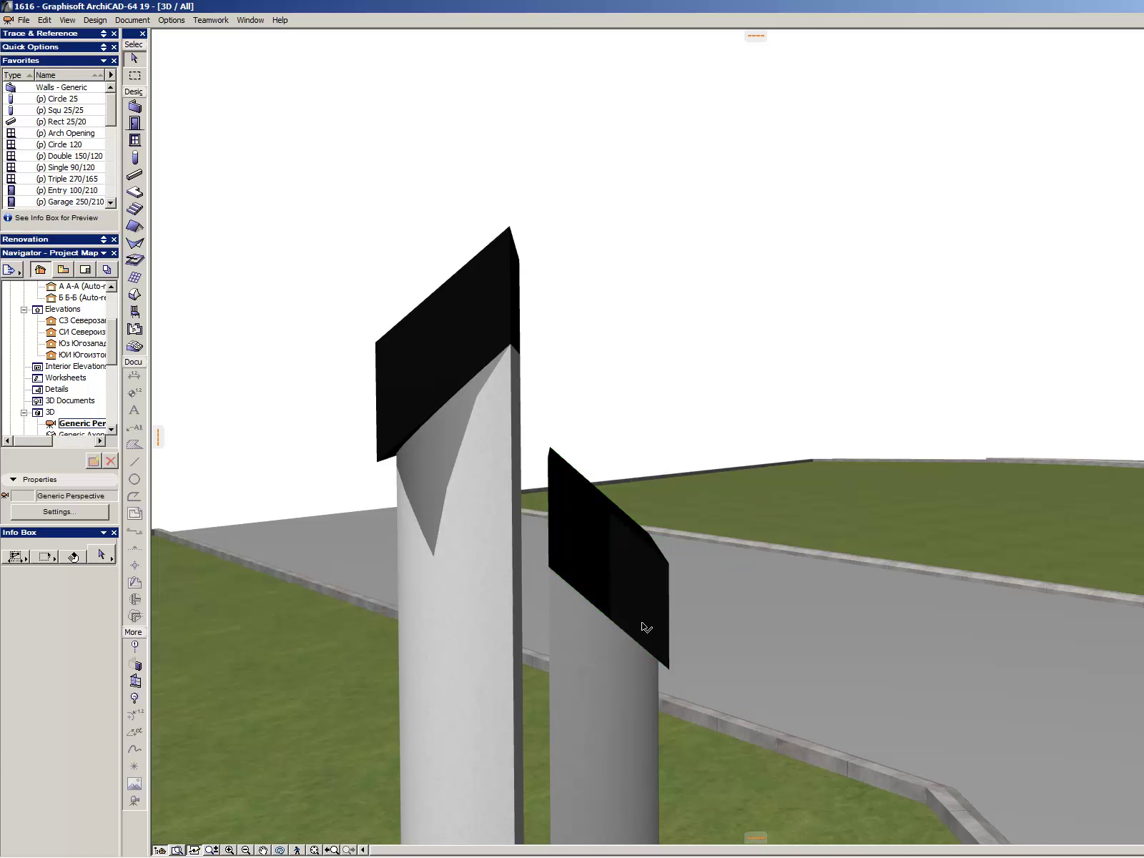
pyautogui.click(671, 562)
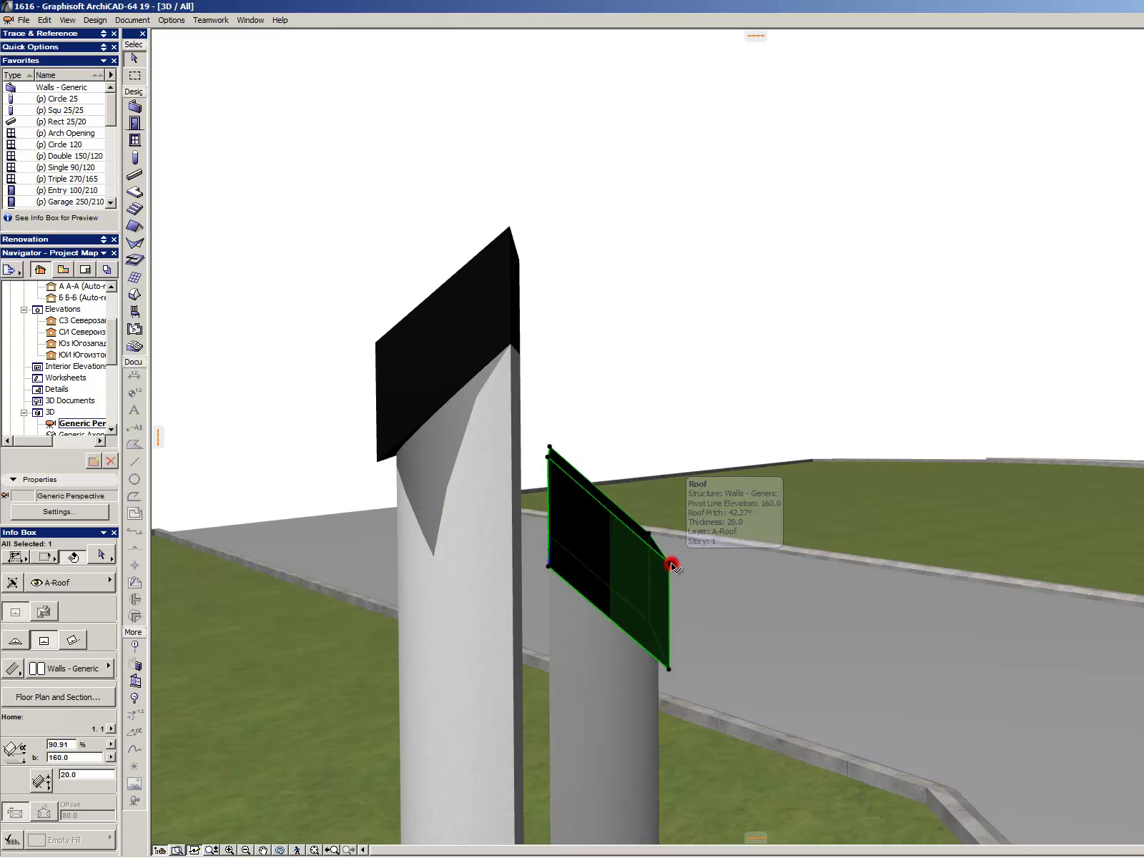
pyautogui.hotkey('alt', 's')
pyautogui.click(266, 492)
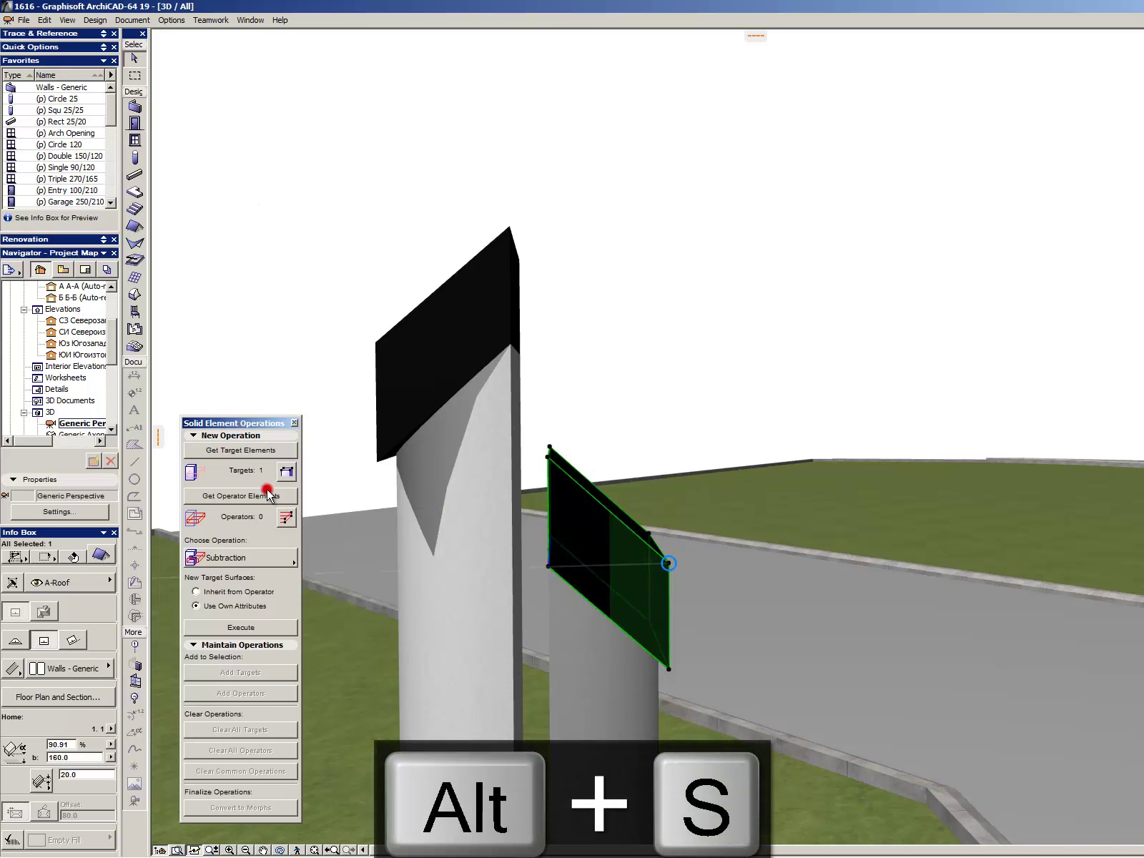
pyautogui.click(243, 558)
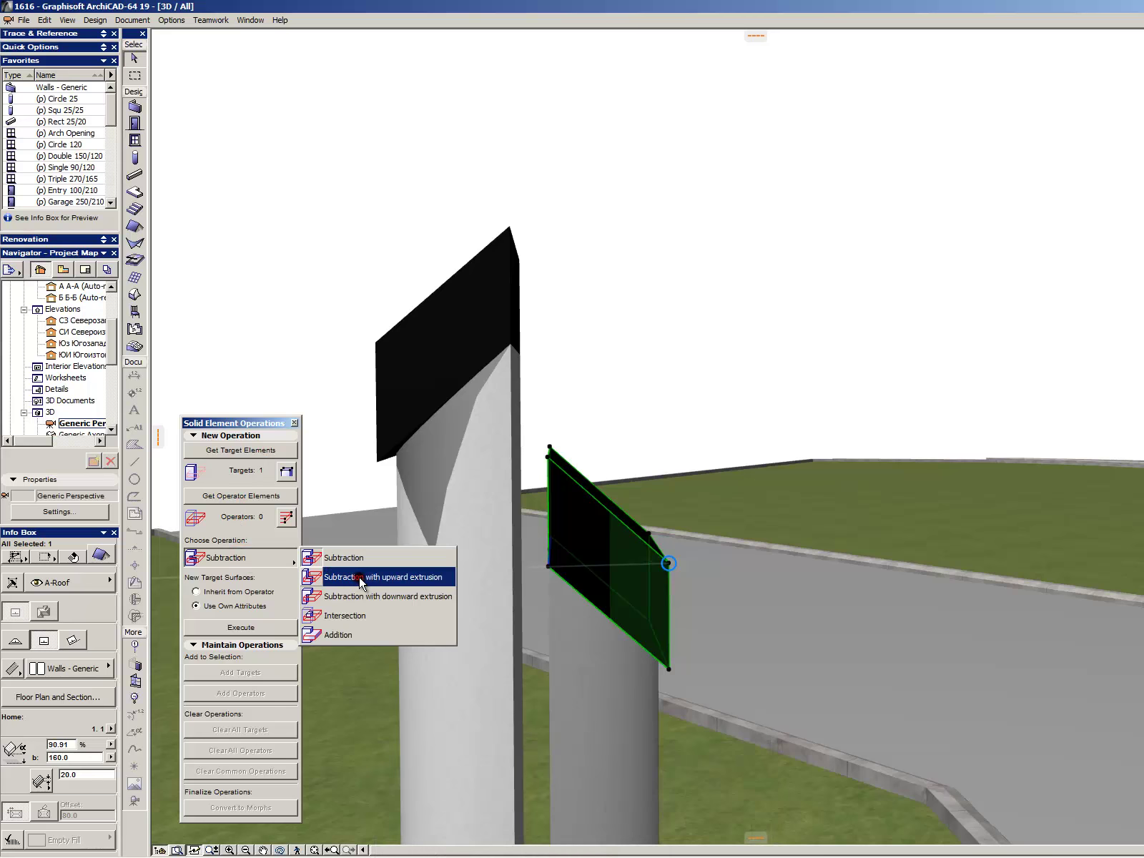
pyautogui.click(604, 629)
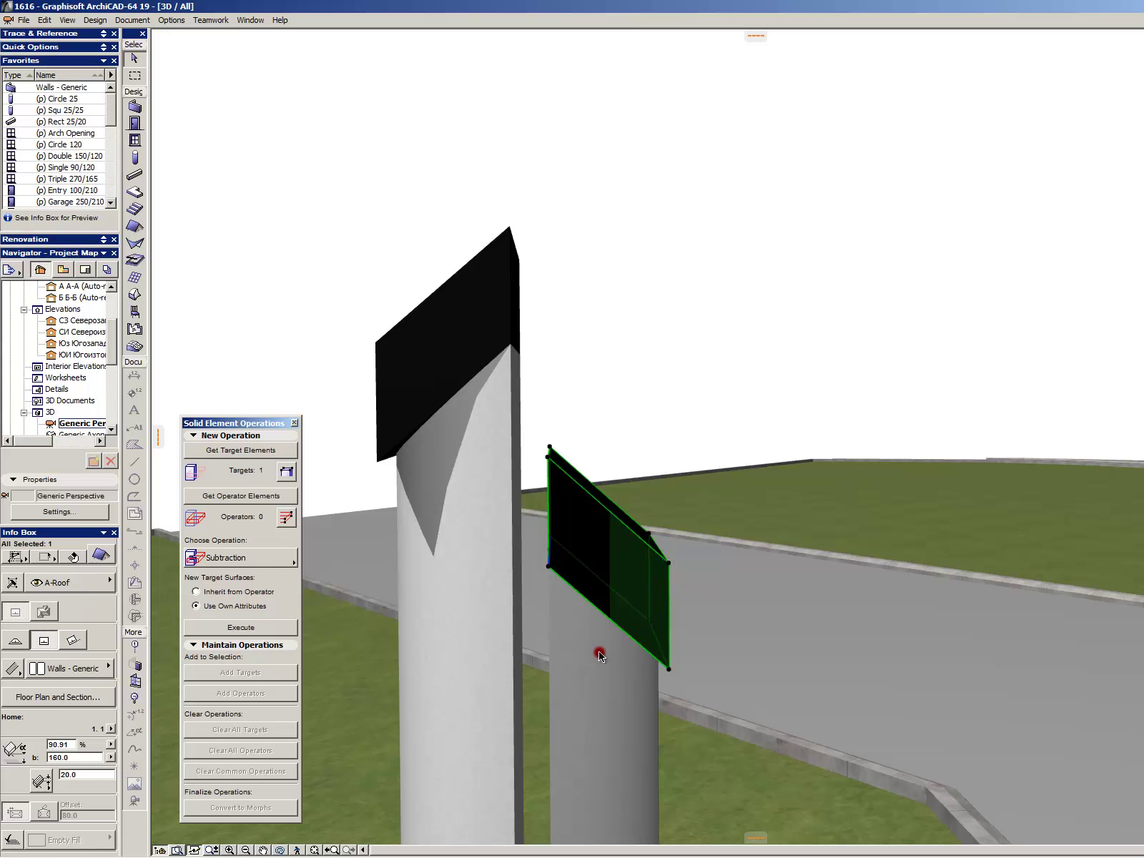
pyautogui.click(293, 426)
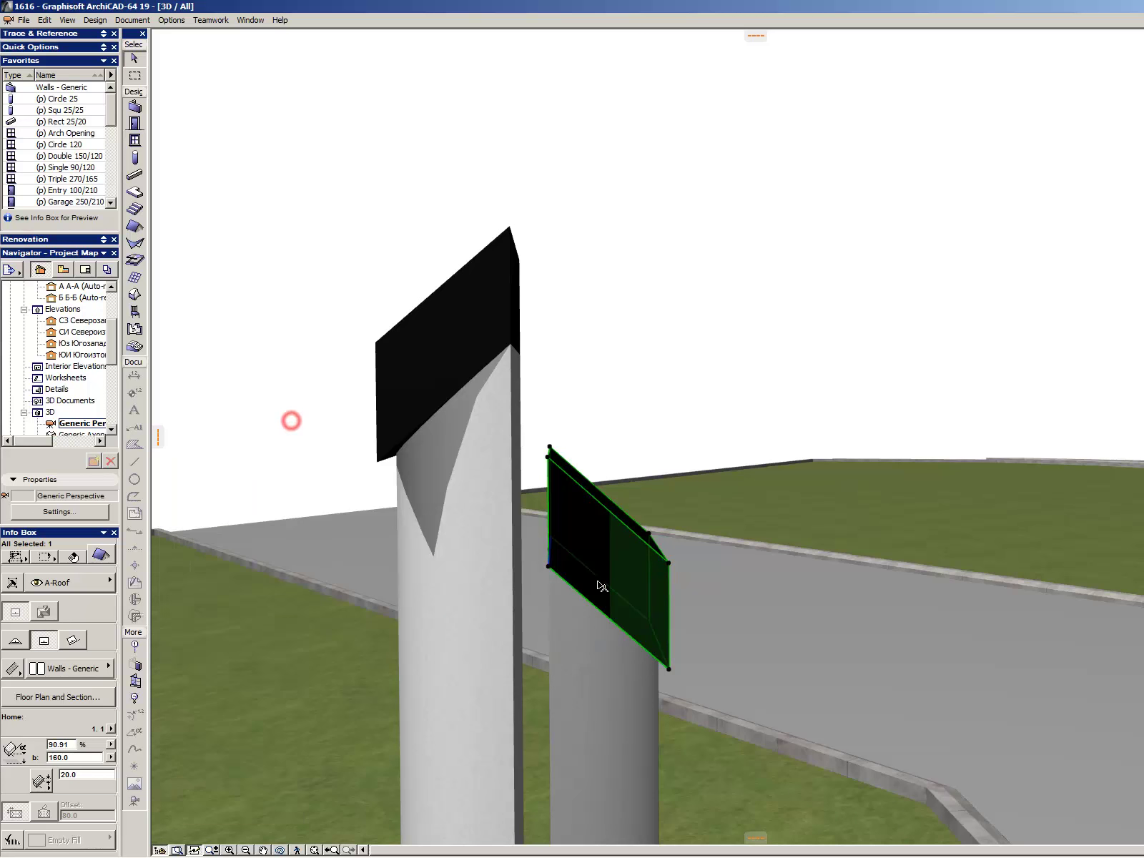
# - Try to trim the short column to its thickened roof, using the roof from the current selection
pyautogui.keyDown('shift'); pyautogui.click(572, 656); pyautogui.keyUp('shift')
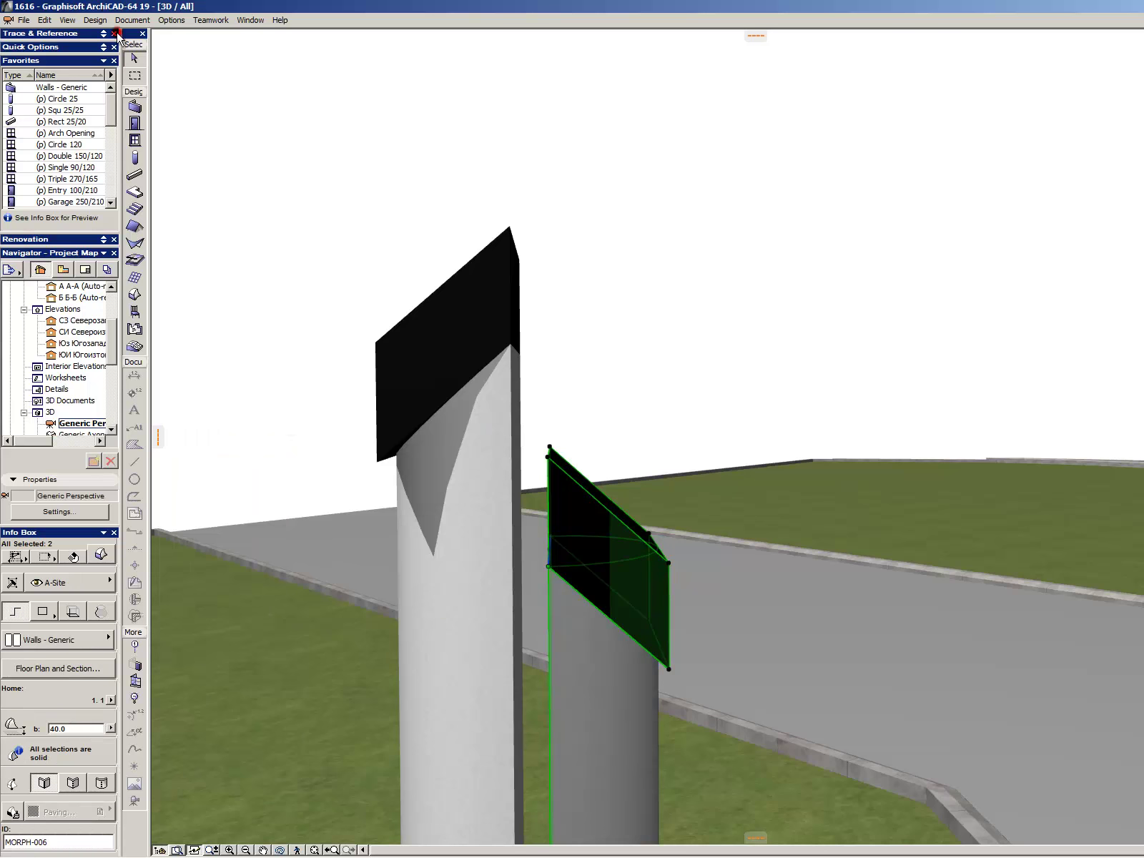
pyautogui.click(95, 20)
pyautogui.click(160, 150)
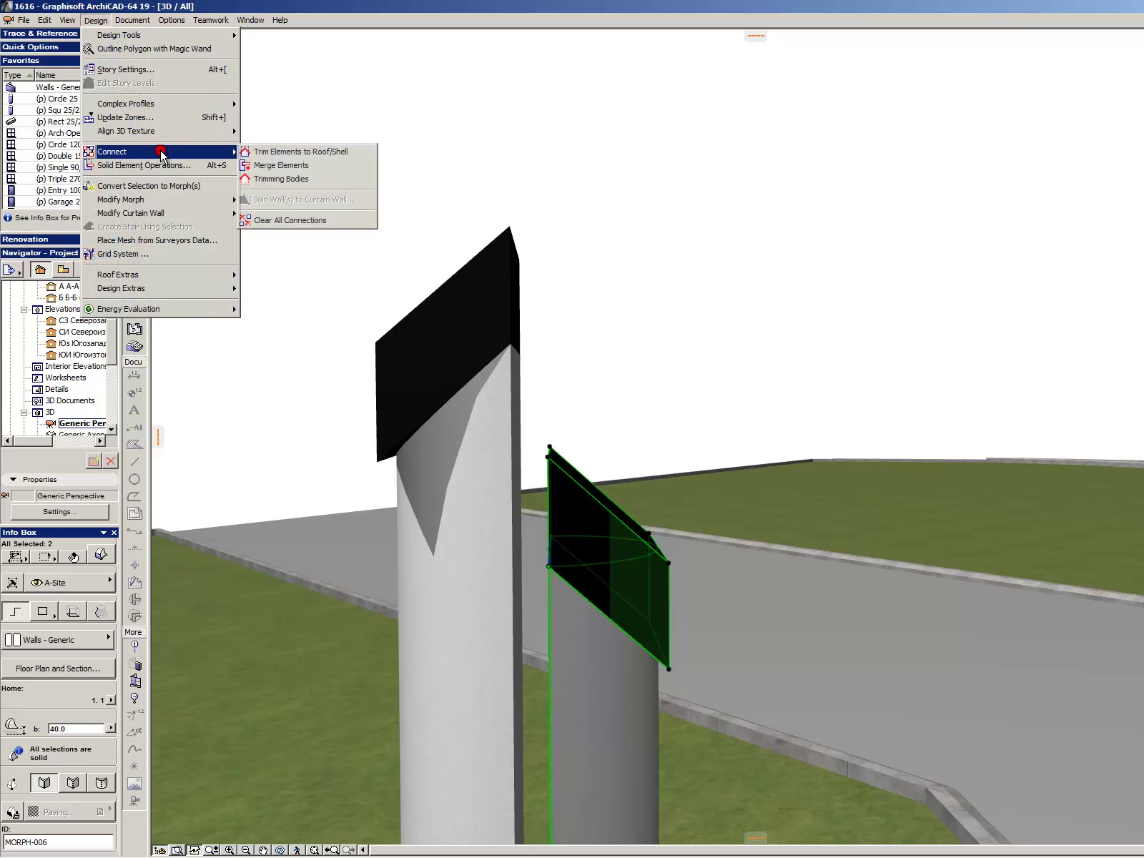
pyautogui.click(346, 154)
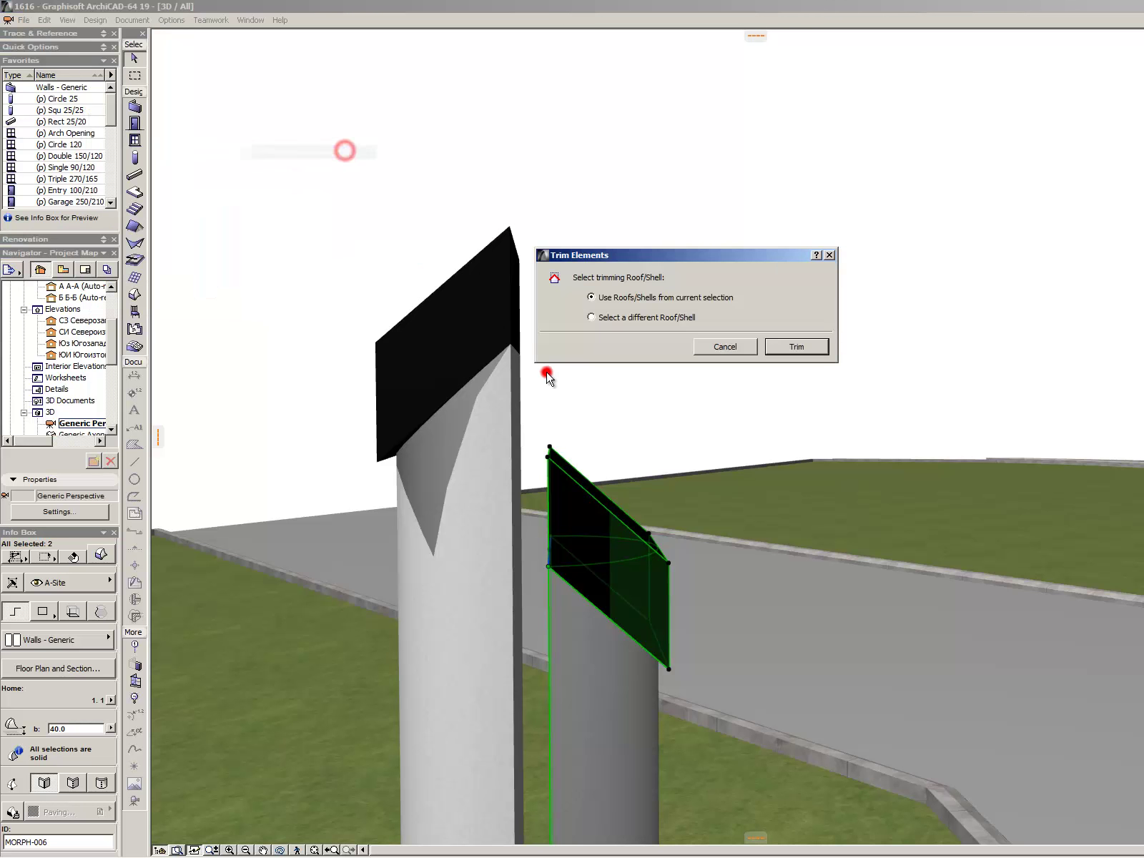
pyautogui.click(795, 345)
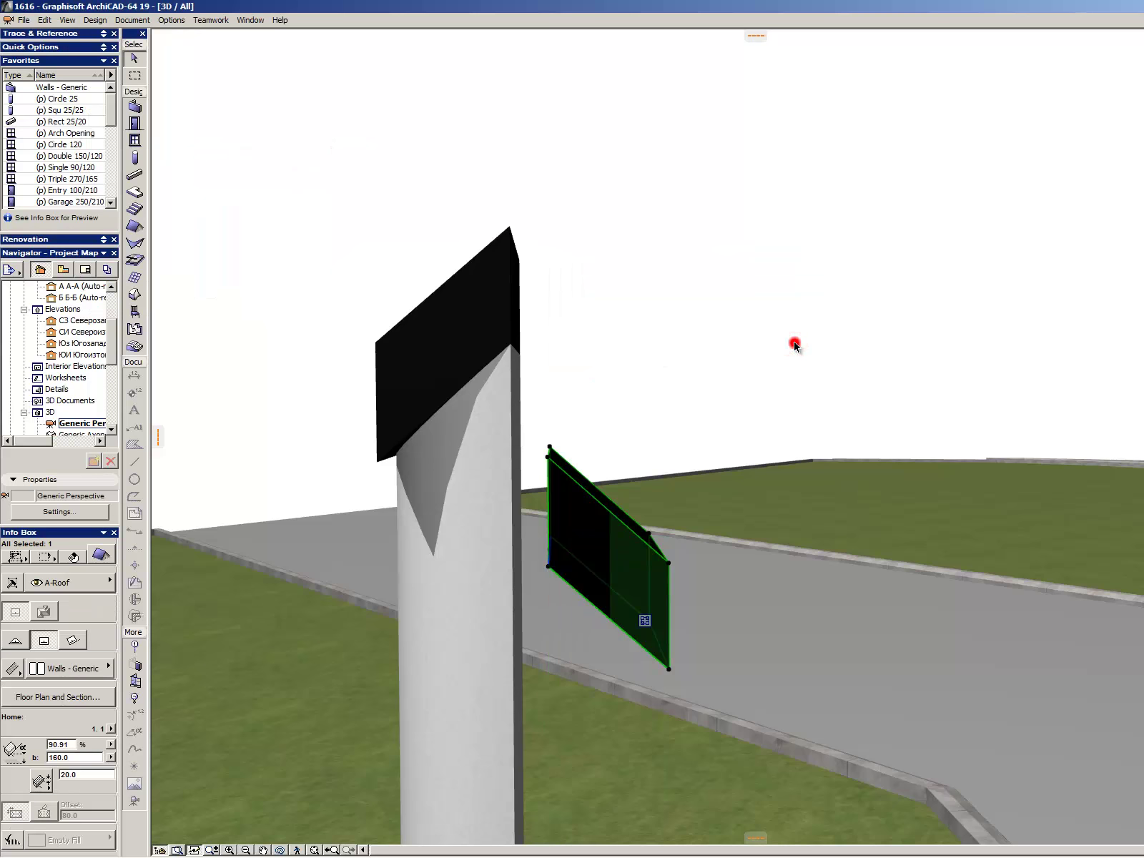
# - Try deleting the short column's thickened roof, and undo both the deletion and the trim
pyautogui.scroll(-3, 686, 322)
pyautogui.click(709, 368)
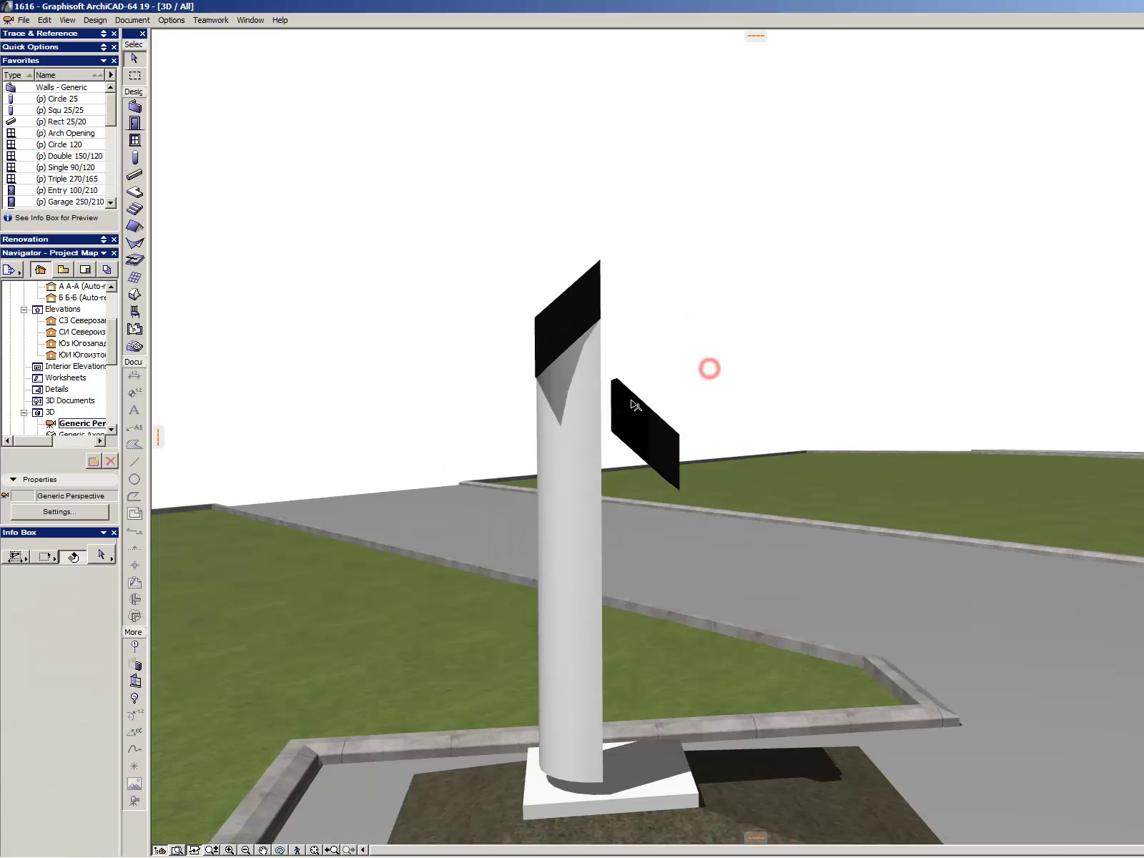
pyautogui.click(626, 402)
pyautogui.press('Delete')
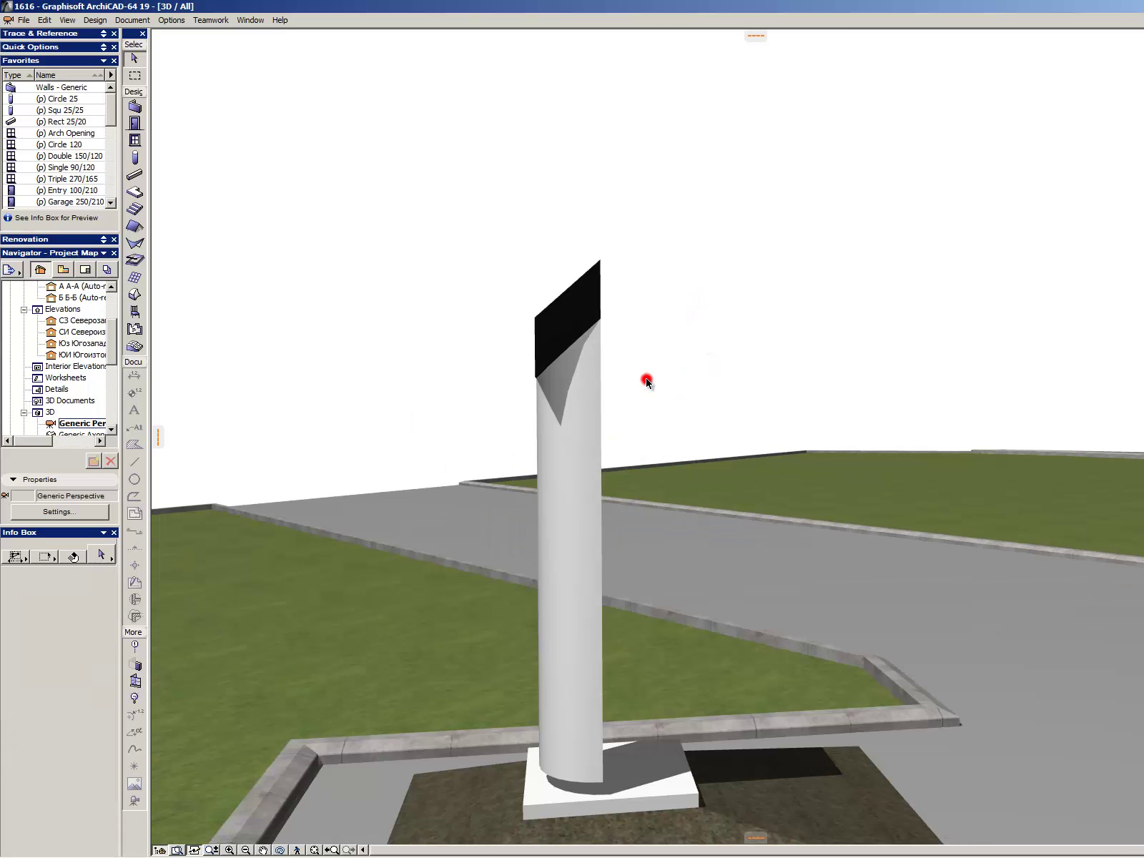
pyautogui.hotkey('ctrl', 'z')
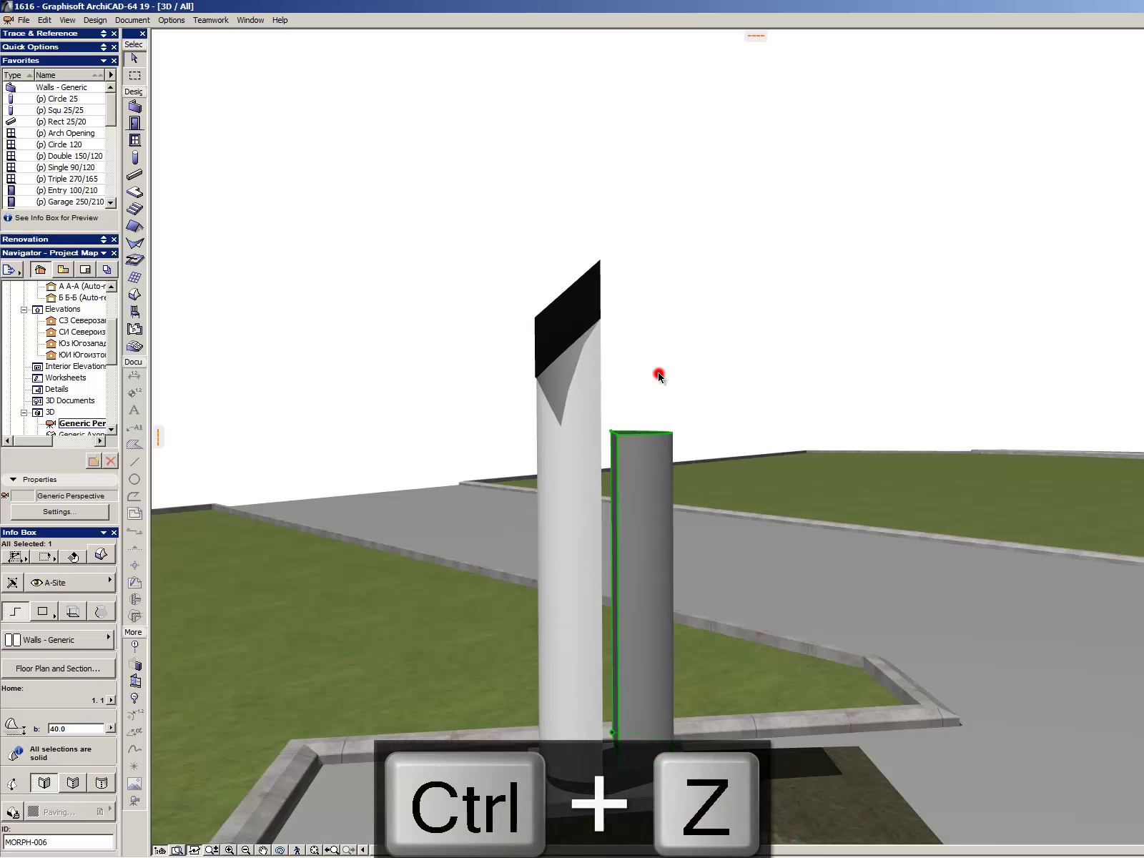
pyautogui.hotkey('ctrl', 'z')
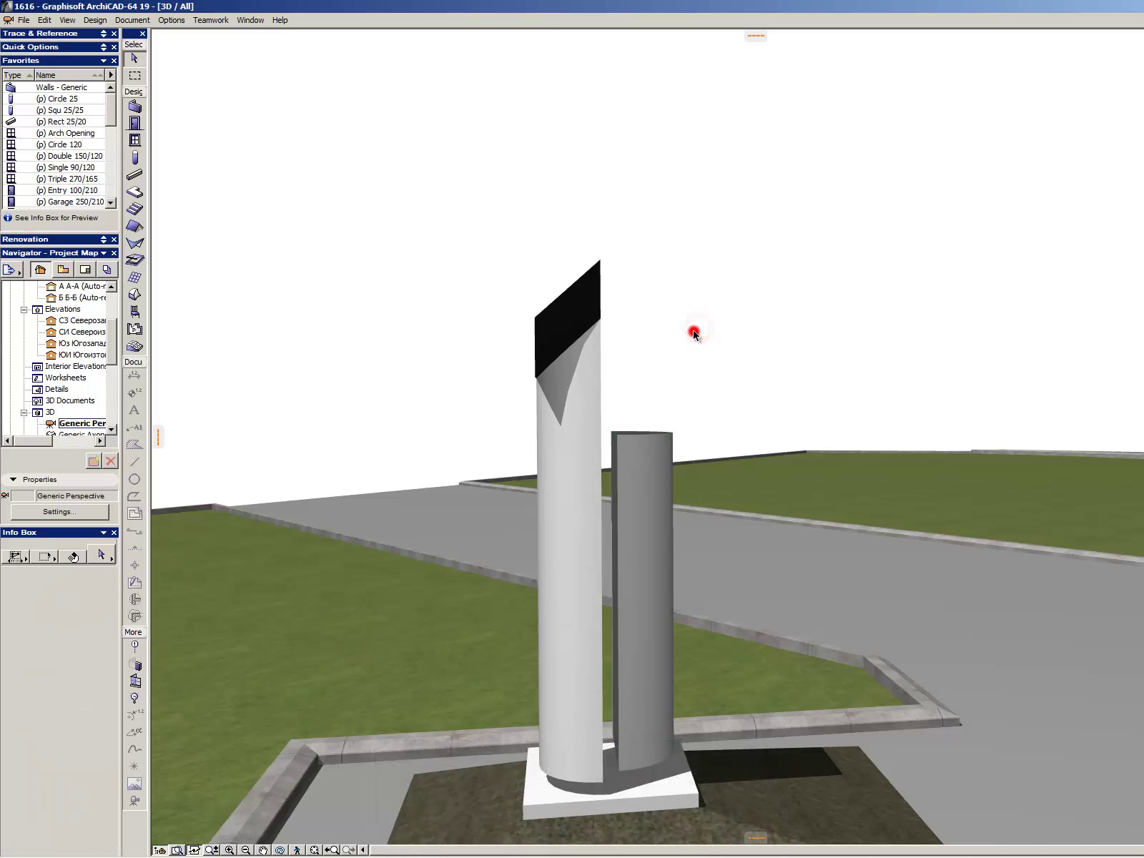
# - Subtract the short column's thickened roof from the short column with a solid element operation that keeps the column's own attributes
pyautogui.scroll(2, 631, 382)
pyautogui.moveTo(630, 383); pyautogui.dragTo(523, 444, button='middle')
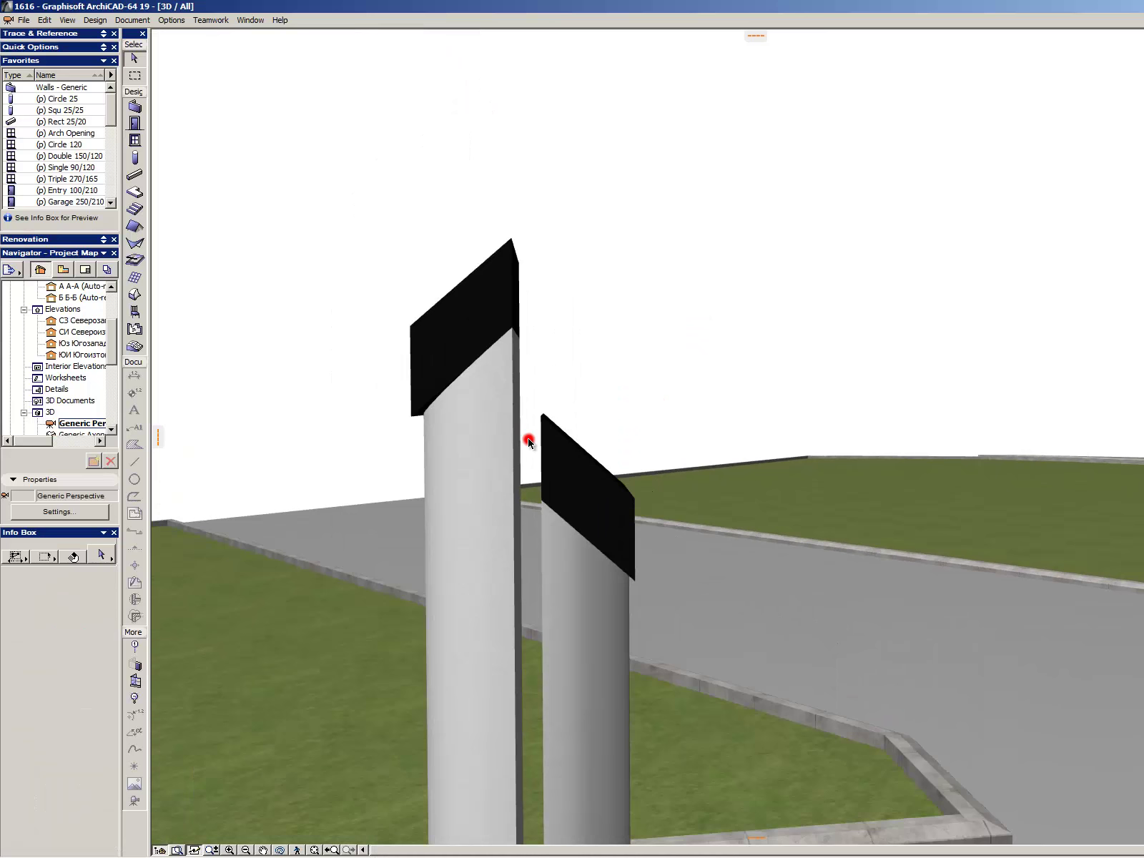
pyautogui.click(572, 438)
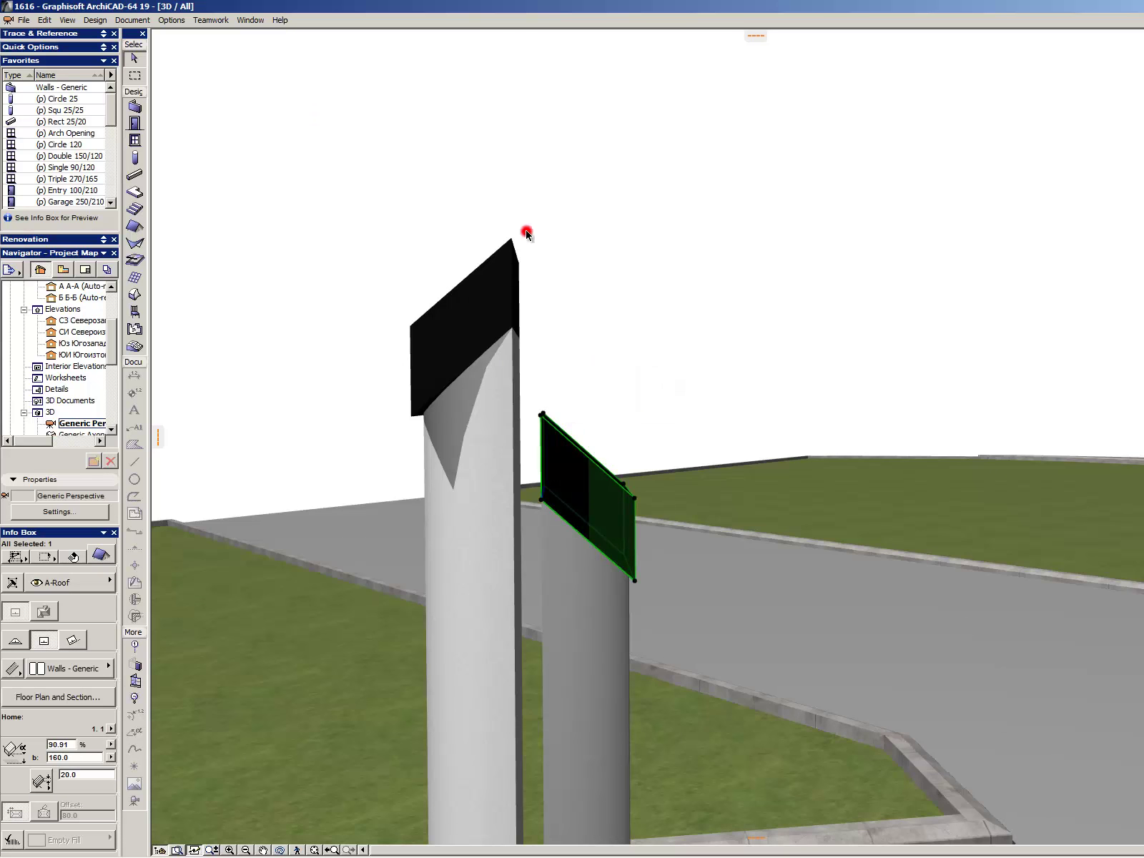
pyautogui.hotkey('alt', 's')
pyautogui.click(257, 449)
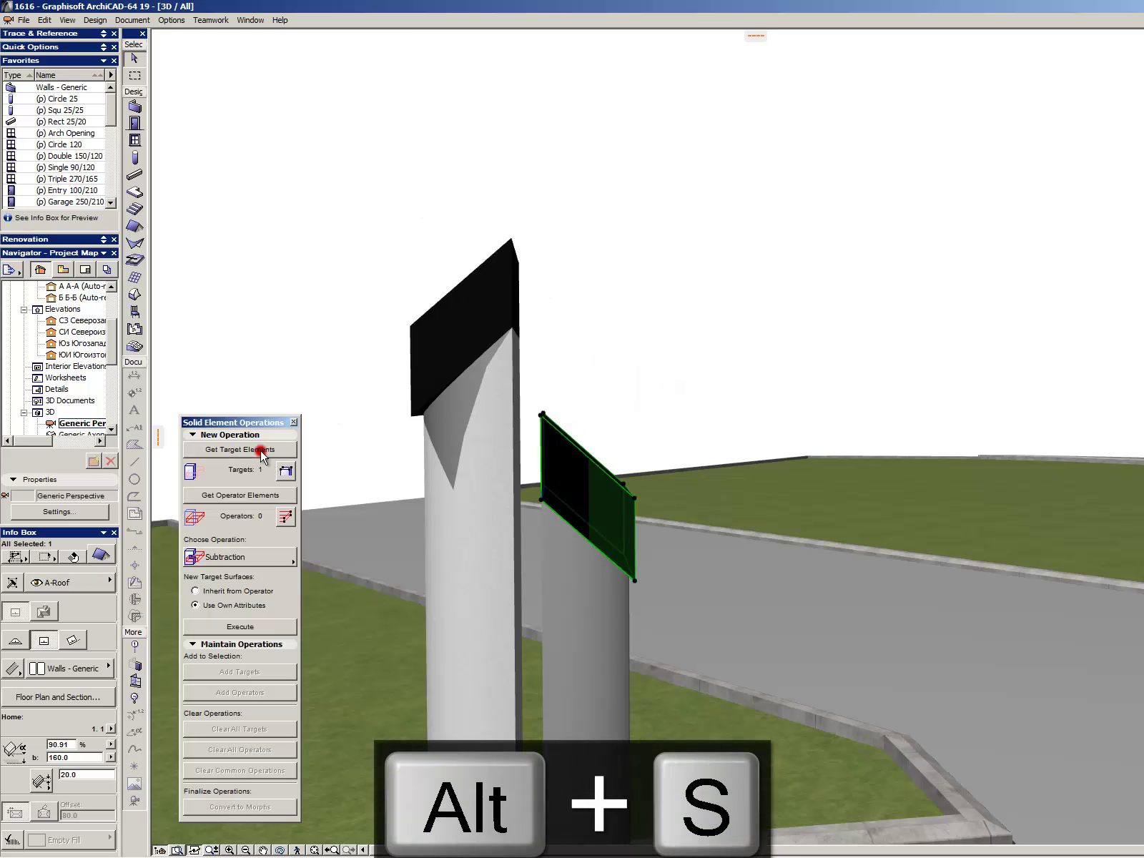
pyautogui.click(262, 492)
pyautogui.click(341, 524)
pyautogui.click(544, 604)
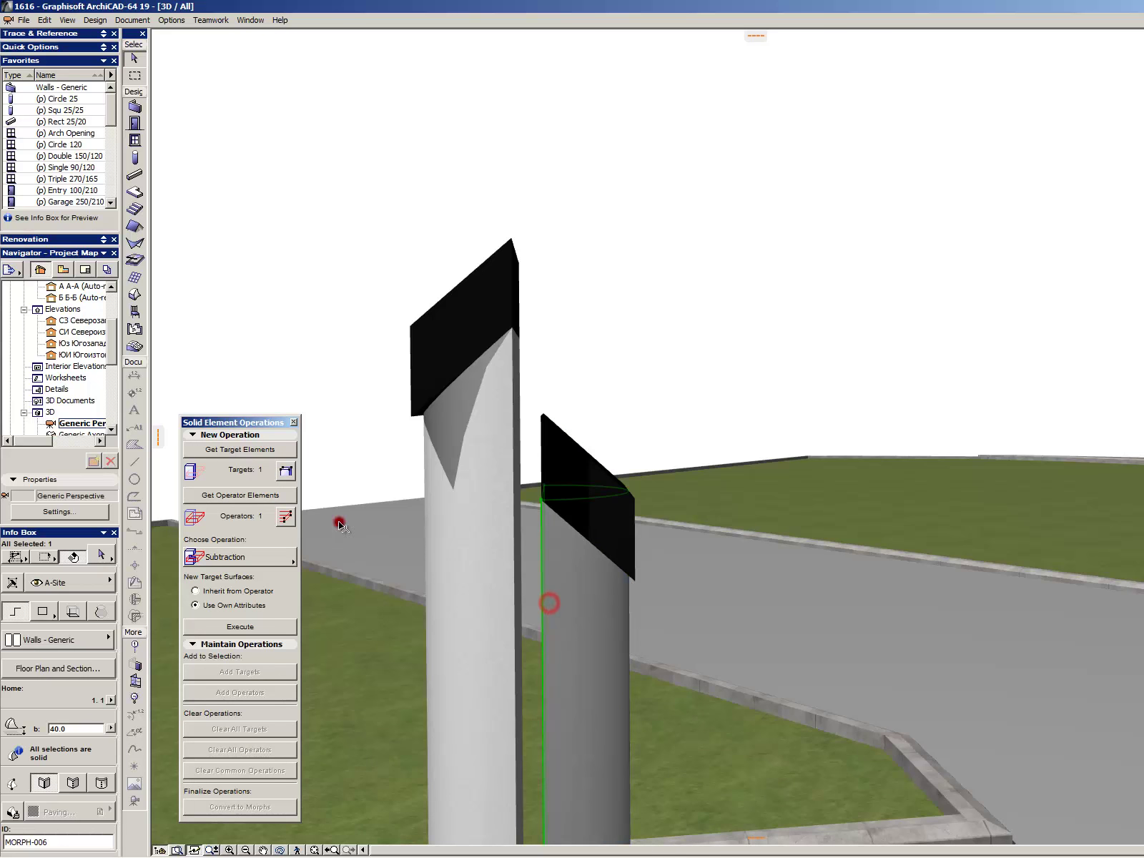
pyautogui.click(251, 449)
pyautogui.click(276, 627)
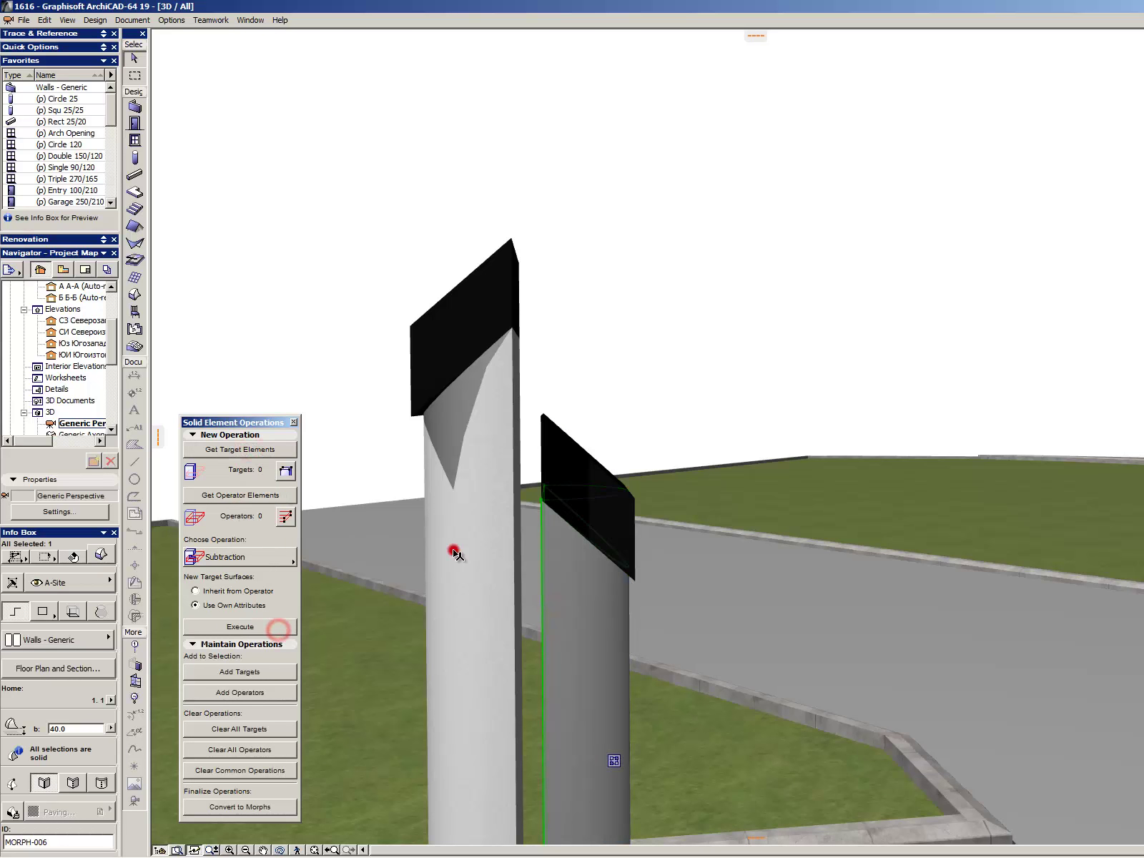
pyautogui.click(768, 352)
# - Delete the thickened roofs above both the short and the tall column
pyautogui.click(581, 453)
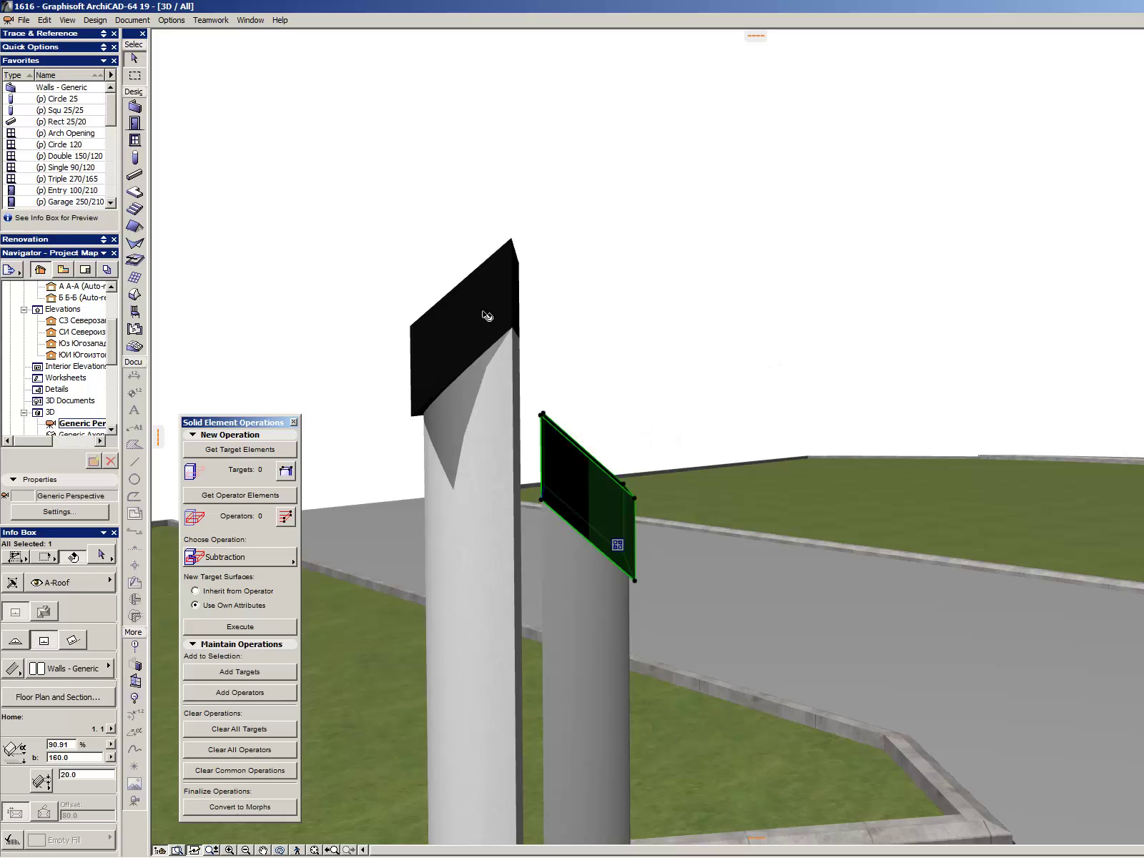
pyautogui.keyDown('shift'); pyautogui.click(474, 273); pyautogui.keyUp('shift')
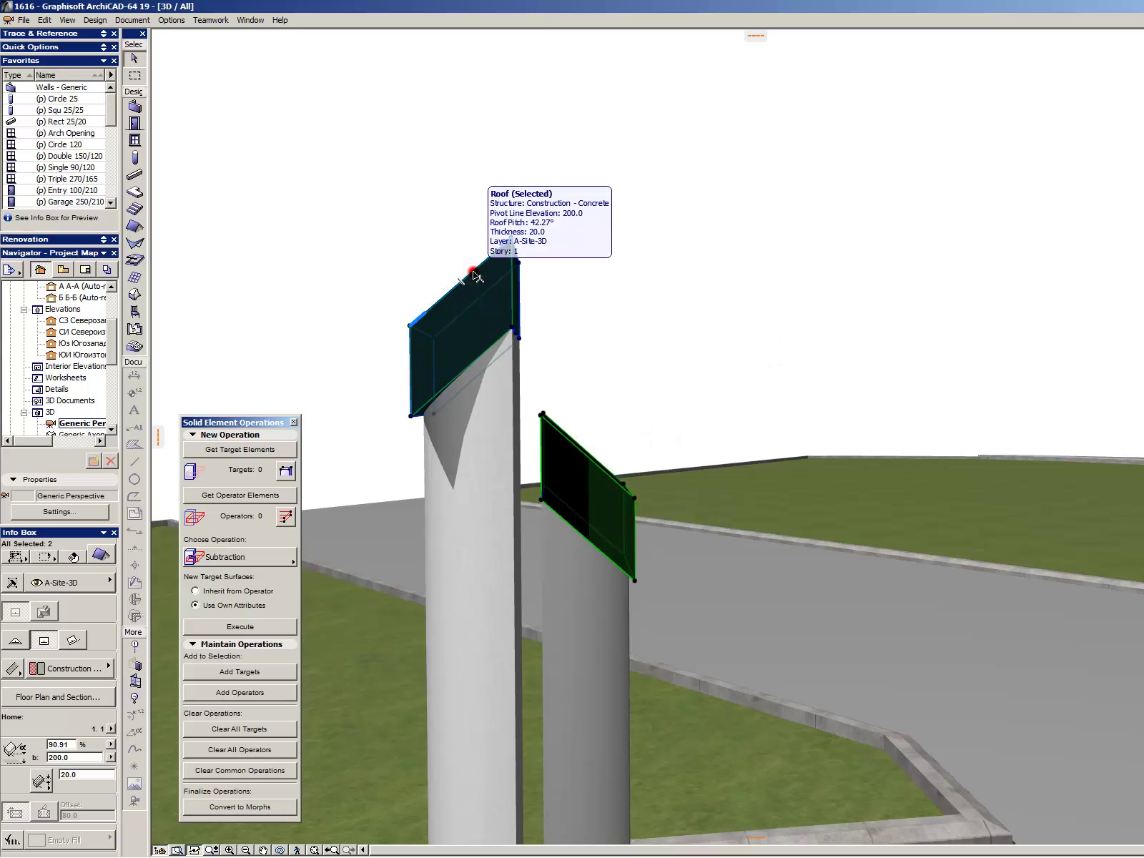
pyautogui.press('Delete')
pyautogui.scroll(-5, 824, 429)
pyautogui.scroll(6, 774, 461)
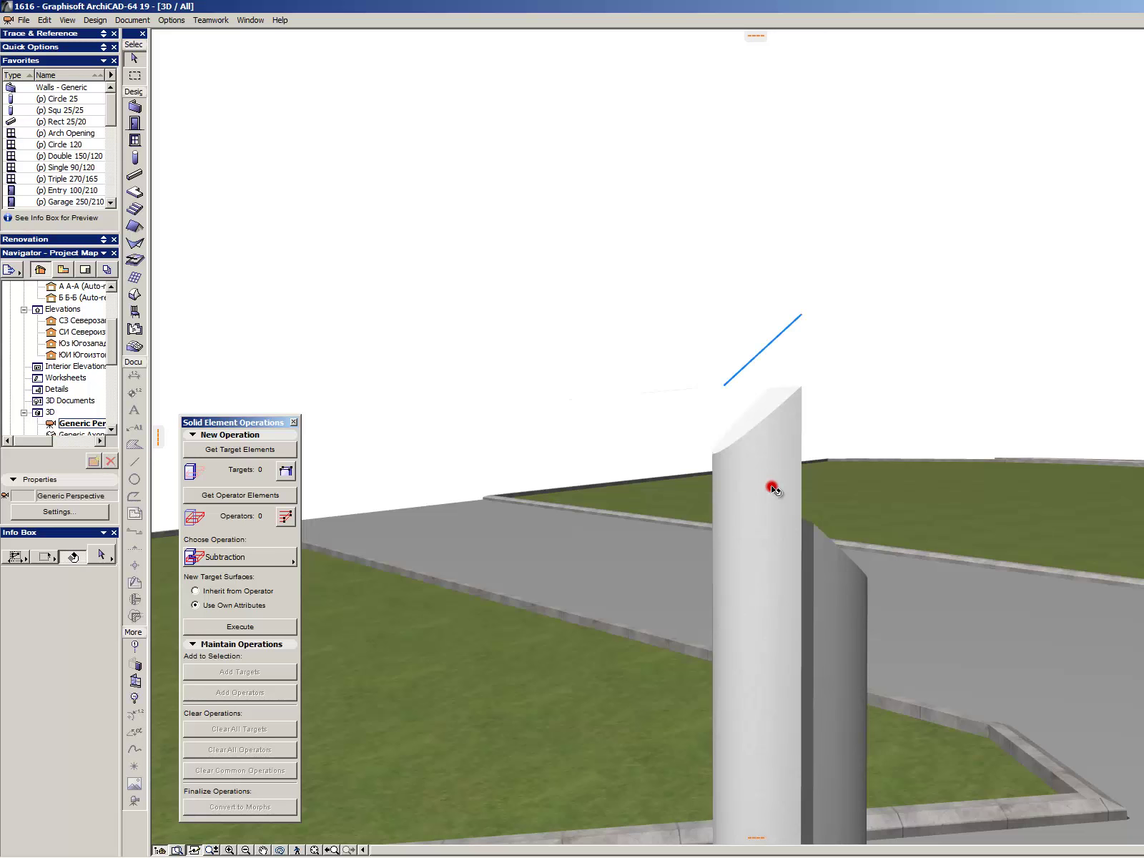
# - Examine the sloped cuts on both column tops from several sides, including the tall column's outline
pyautogui.click(772, 486)
pyautogui.scroll(3, 711, 463)
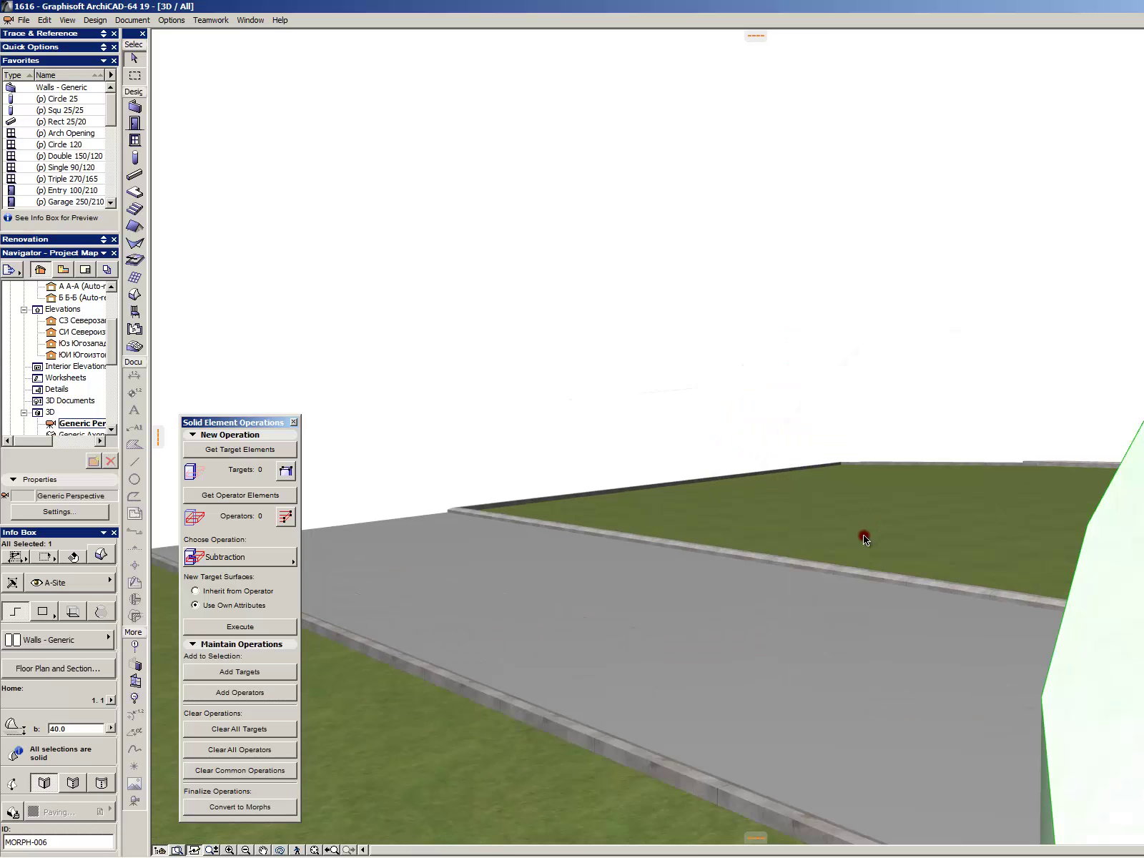
pyautogui.keyDown('shift'); pyautogui.moveTo(865, 540); pyautogui.dragTo(892, 552, button='middle'); pyautogui.keyUp('shift')
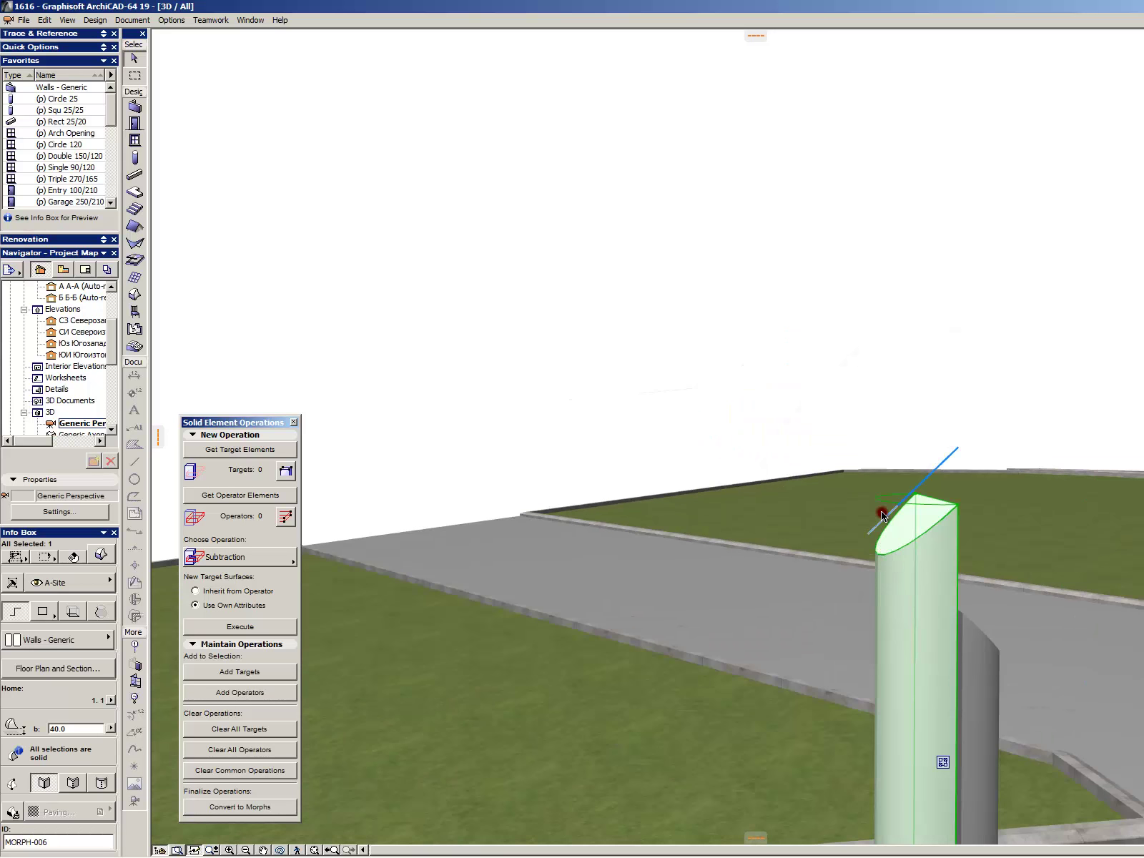
pyautogui.scroll(-3, 715, 475)
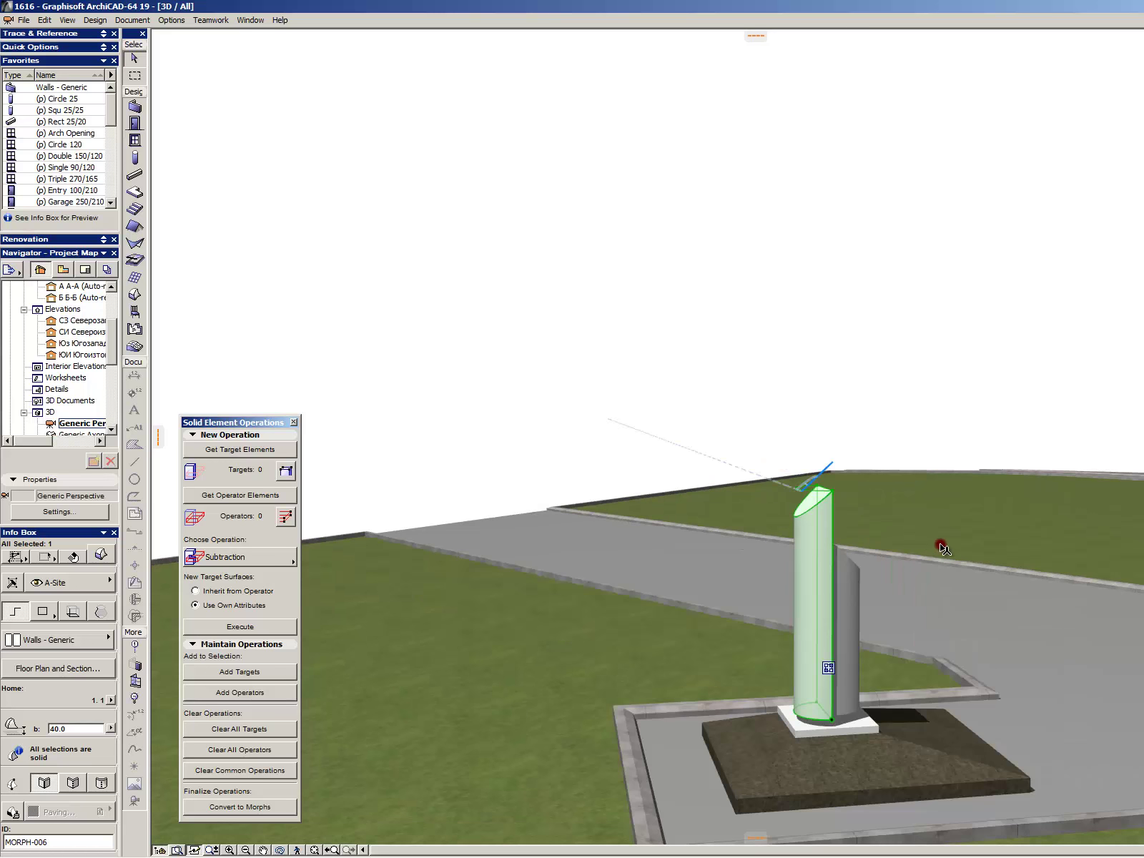
pyautogui.click(935, 537)
pyautogui.scroll(5, 824, 613)
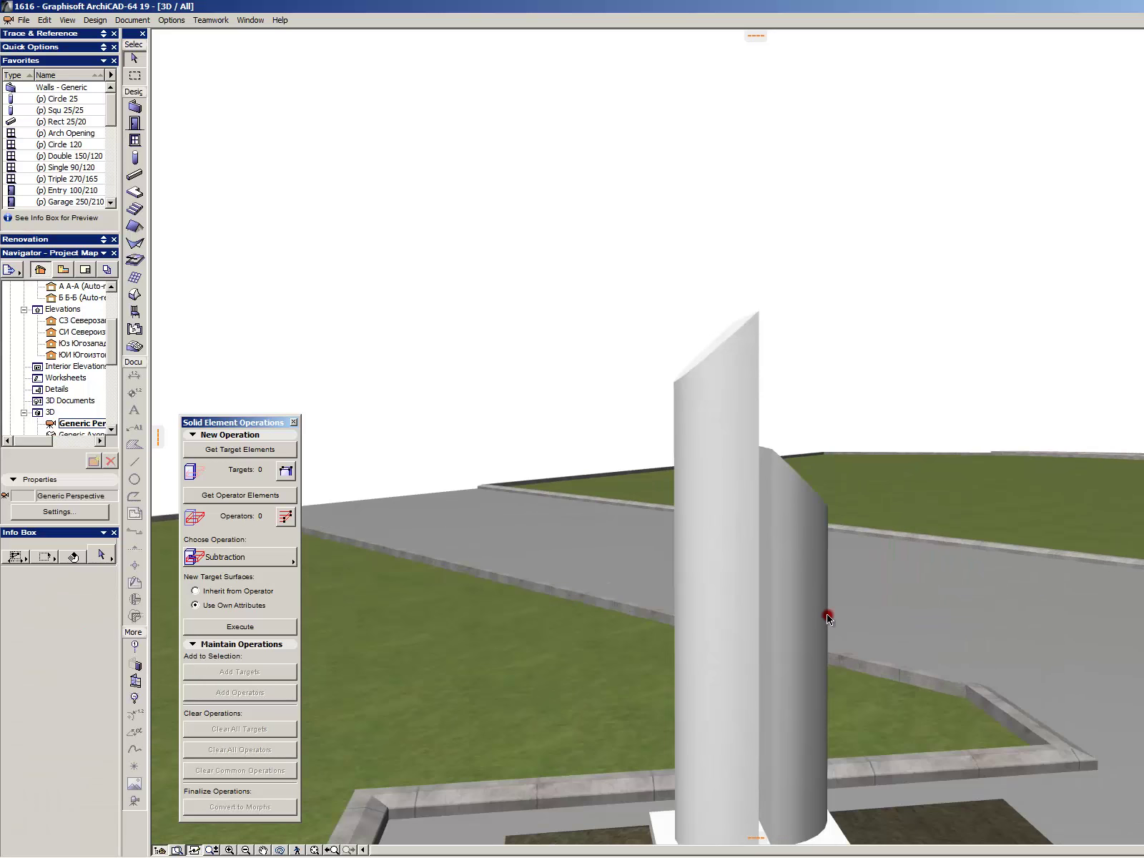
pyautogui.scroll(-1, 735, 588)
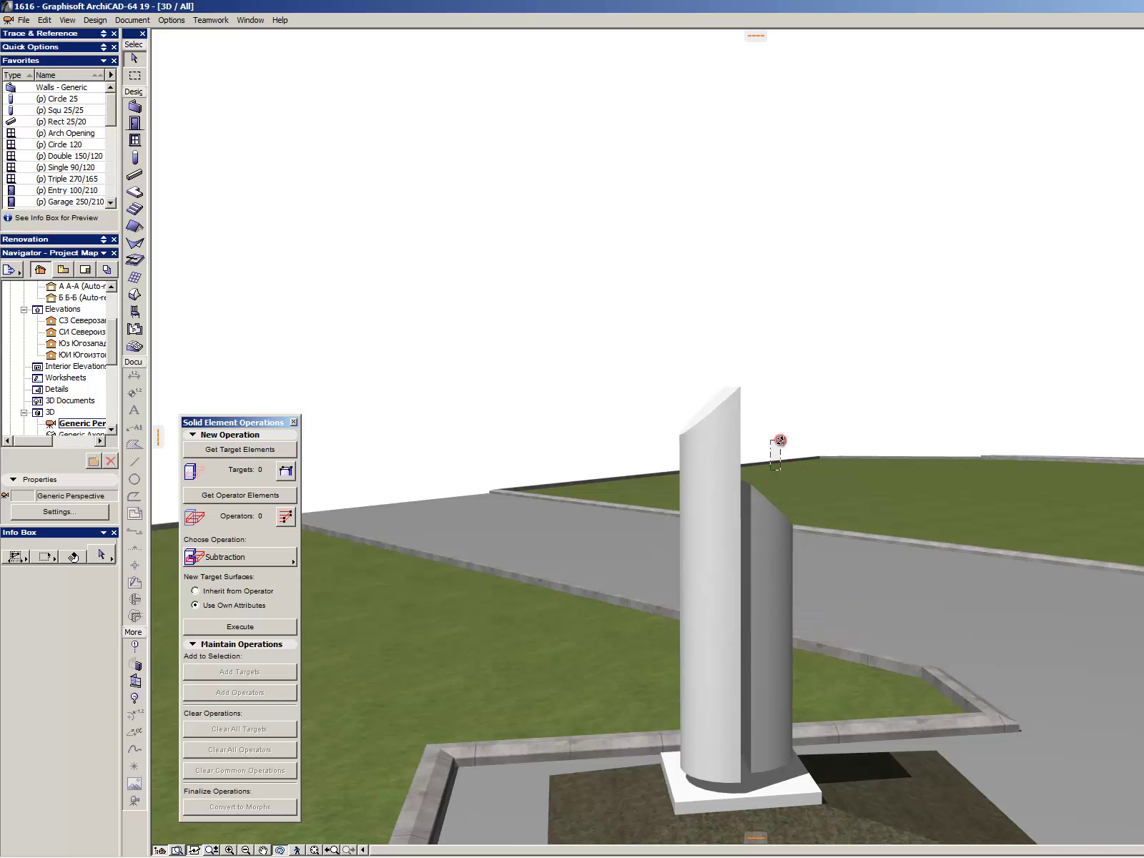
pyautogui.moveTo(729, 515); pyautogui.dragTo(867, 458)
pyautogui.moveTo(752, 445); pyautogui.dragTo(664, 529)
pyautogui.scroll(5, 849, 202)
pyautogui.moveTo(764, 283); pyautogui.dragTo(572, 279)
pyautogui.keyDown('shift'); pyautogui.moveTo(830, 322); pyautogui.dragTo(869, 472, button='middle'); pyautogui.keyUp('shift')
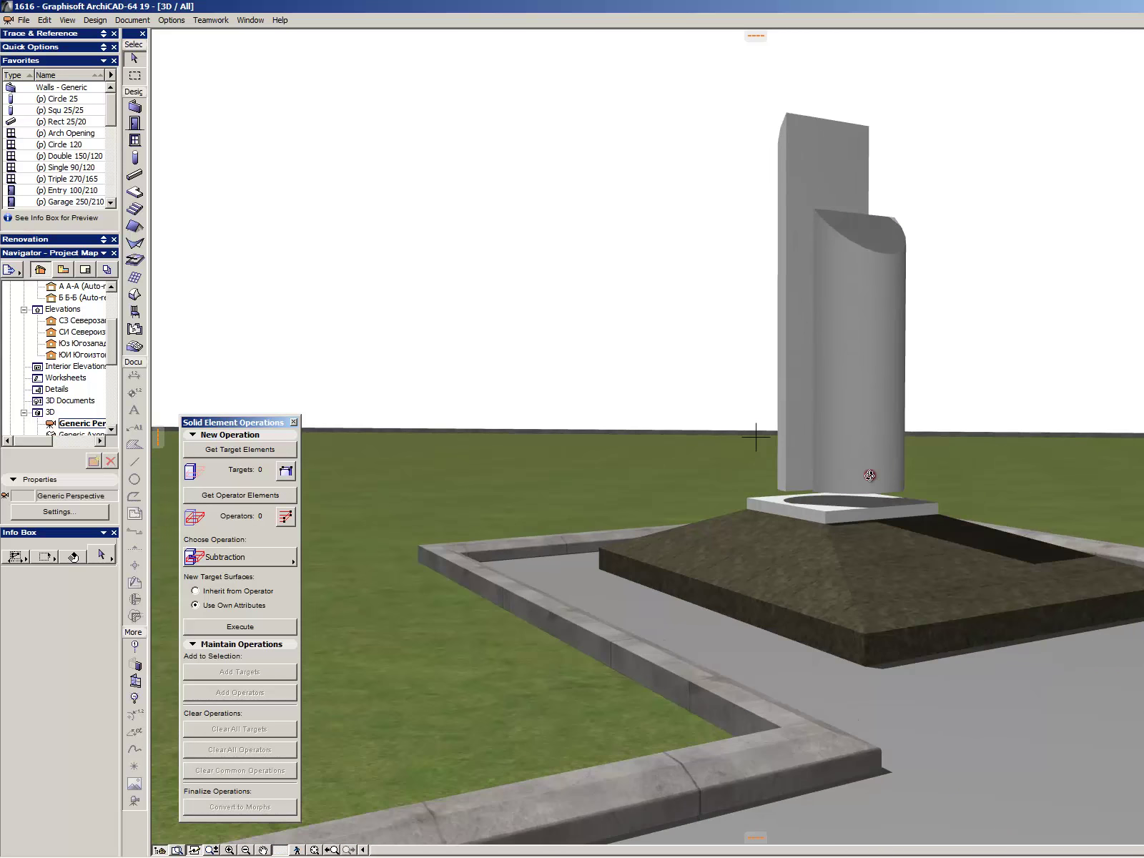
pyautogui.click(866, 413)
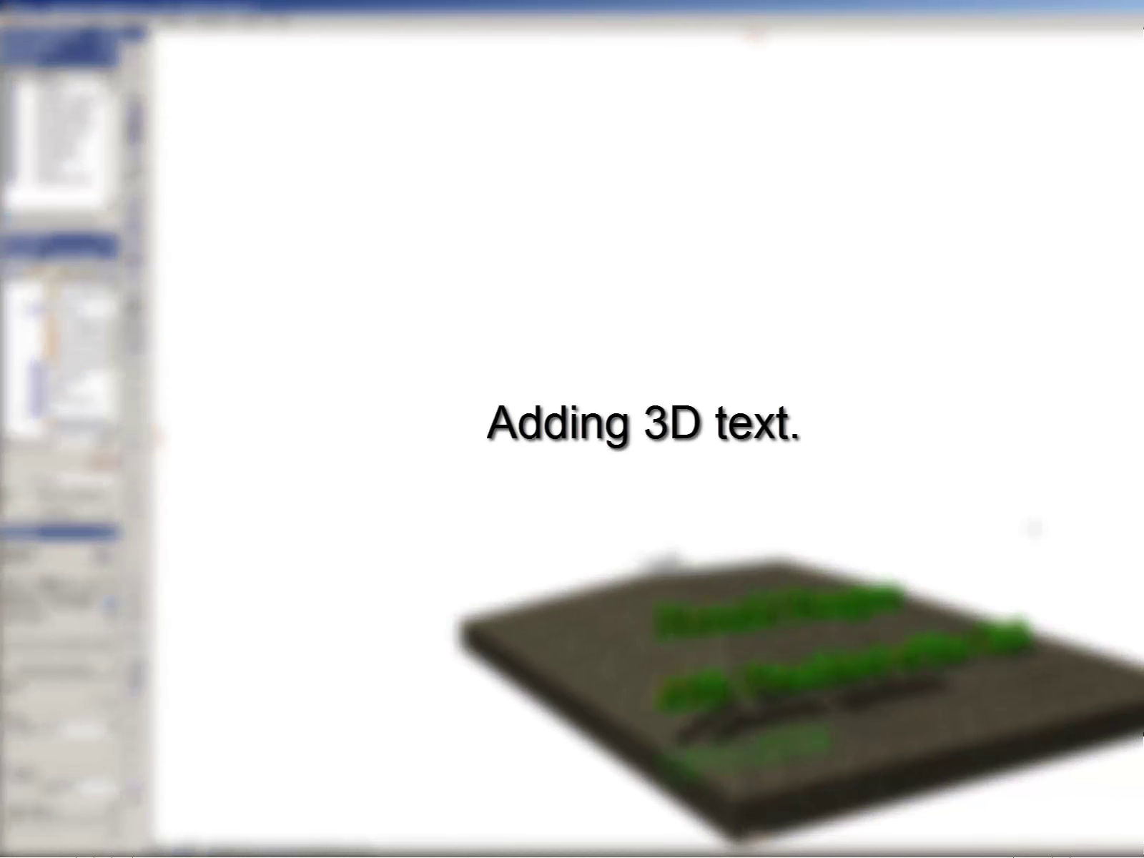
# - Review the 3D text object's font, symbol settings and text lines, and set its alignment to Center
pyautogui.doubleClick(663, 566)
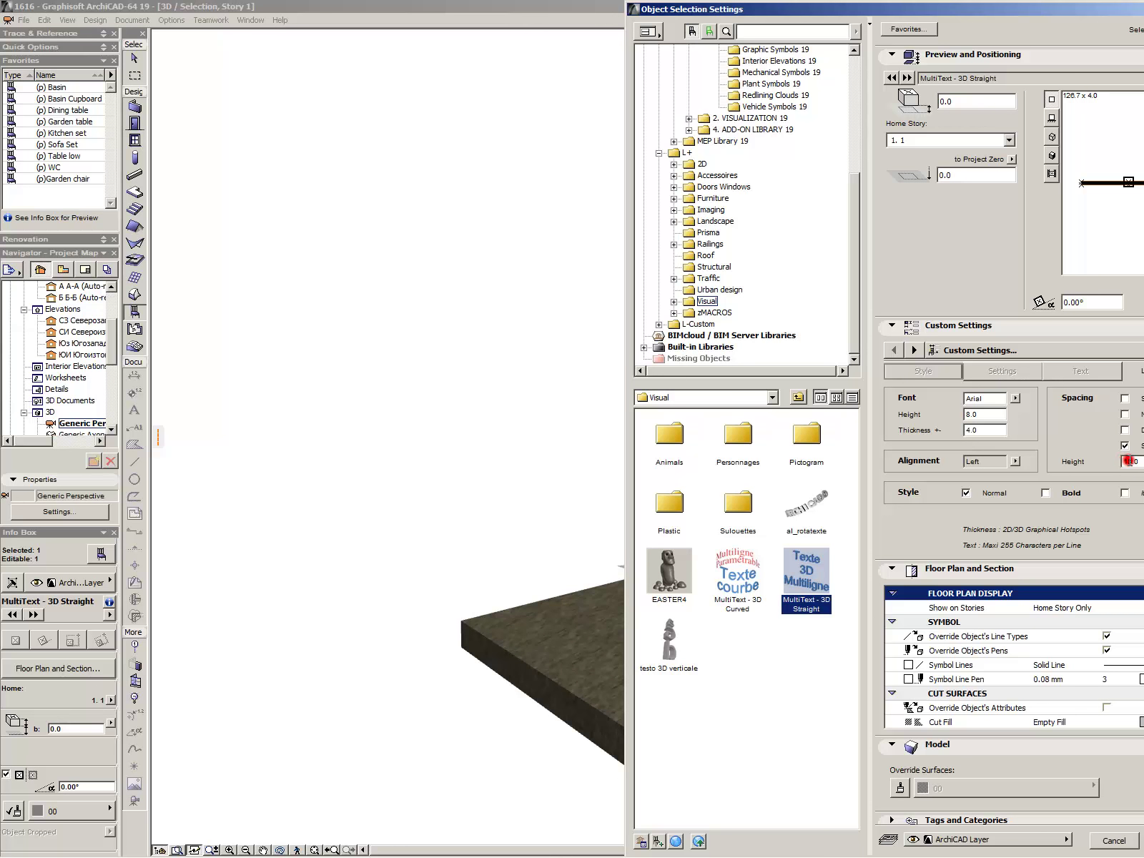
pyautogui.click(1128, 461)
pyautogui.click(1074, 378)
pyautogui.click(1028, 369)
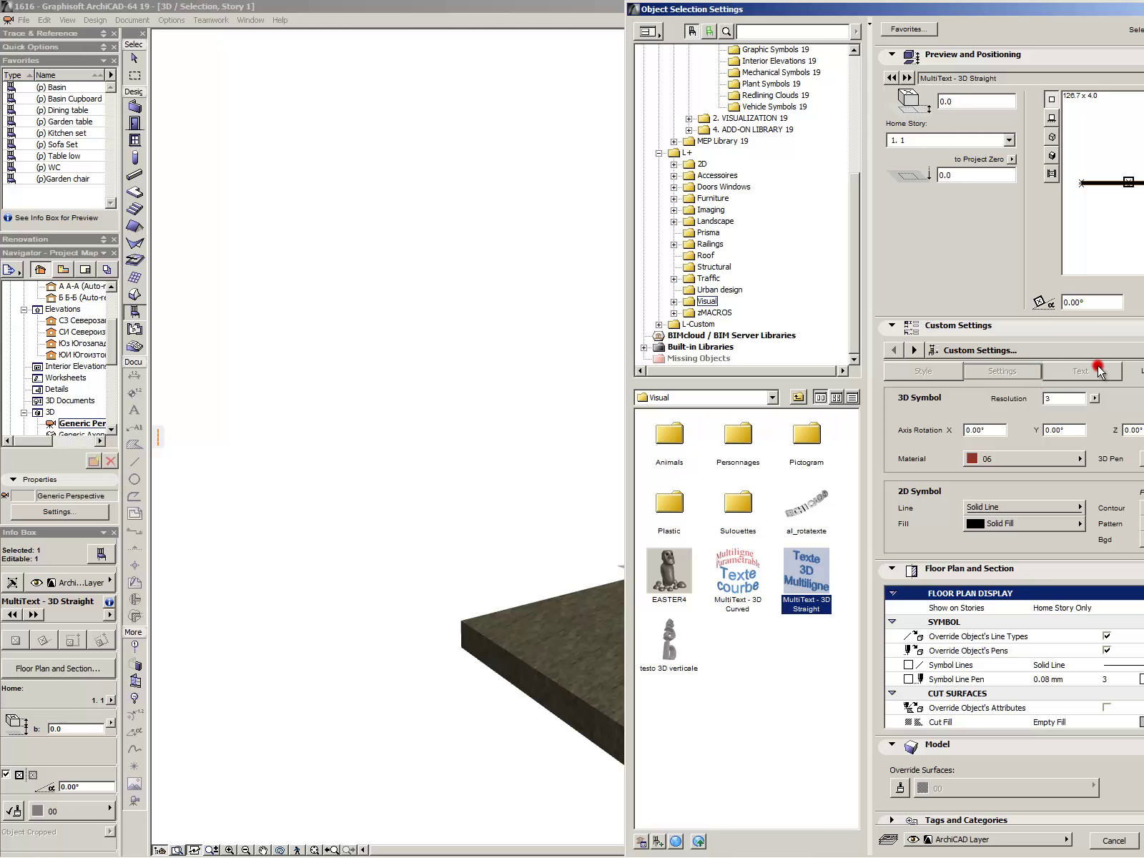
pyautogui.click(1081, 374)
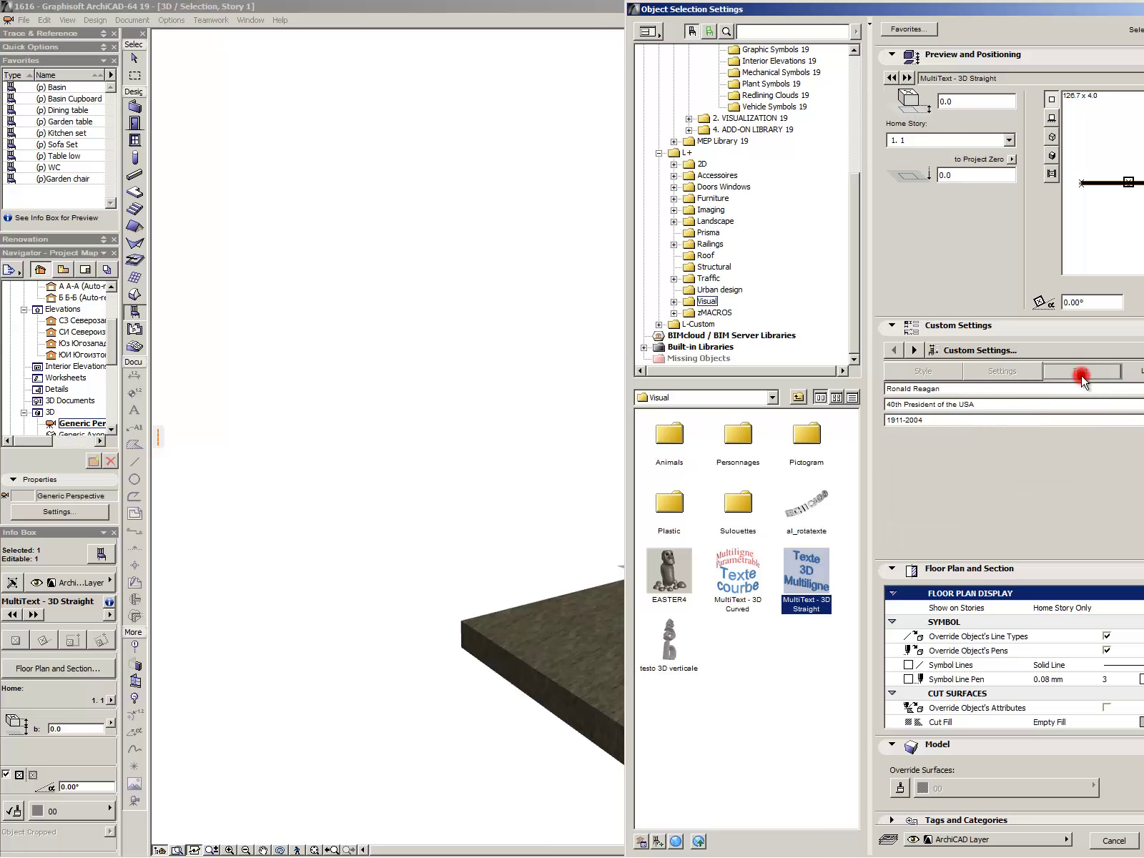
pyautogui.click(999, 381)
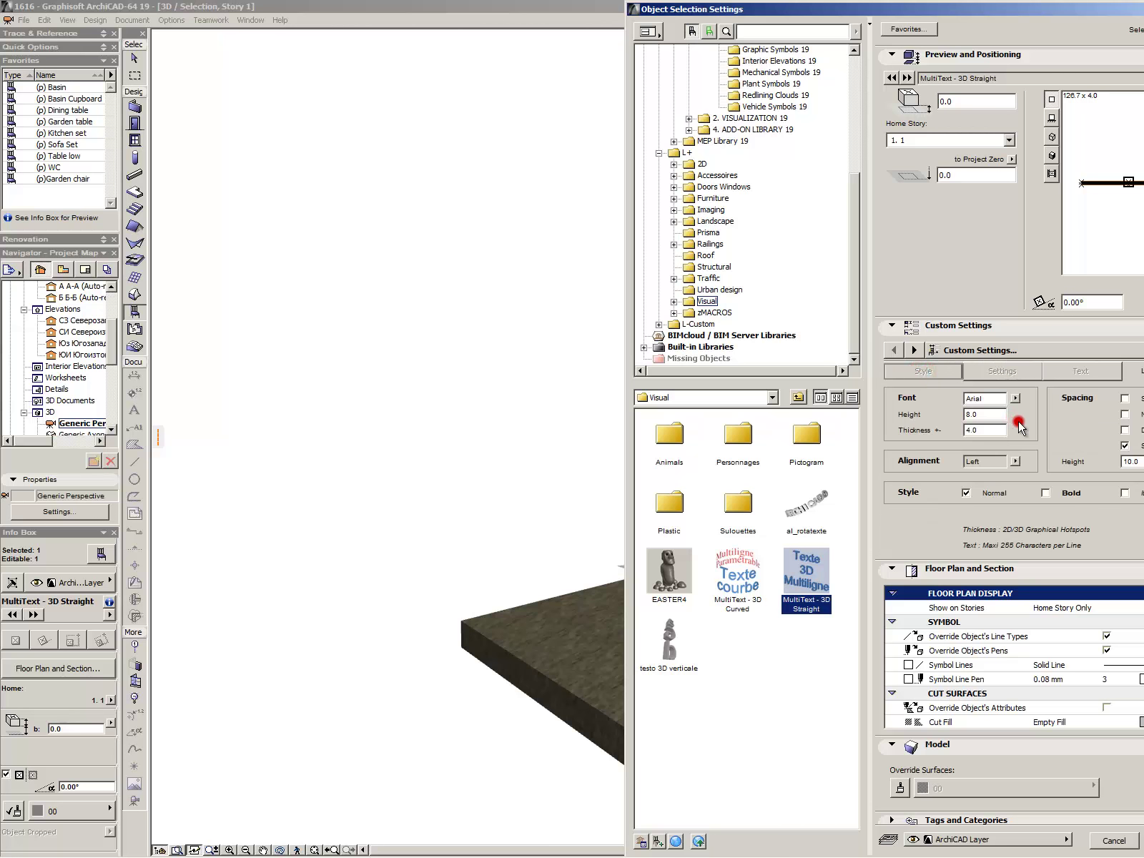
pyautogui.click(1019, 462)
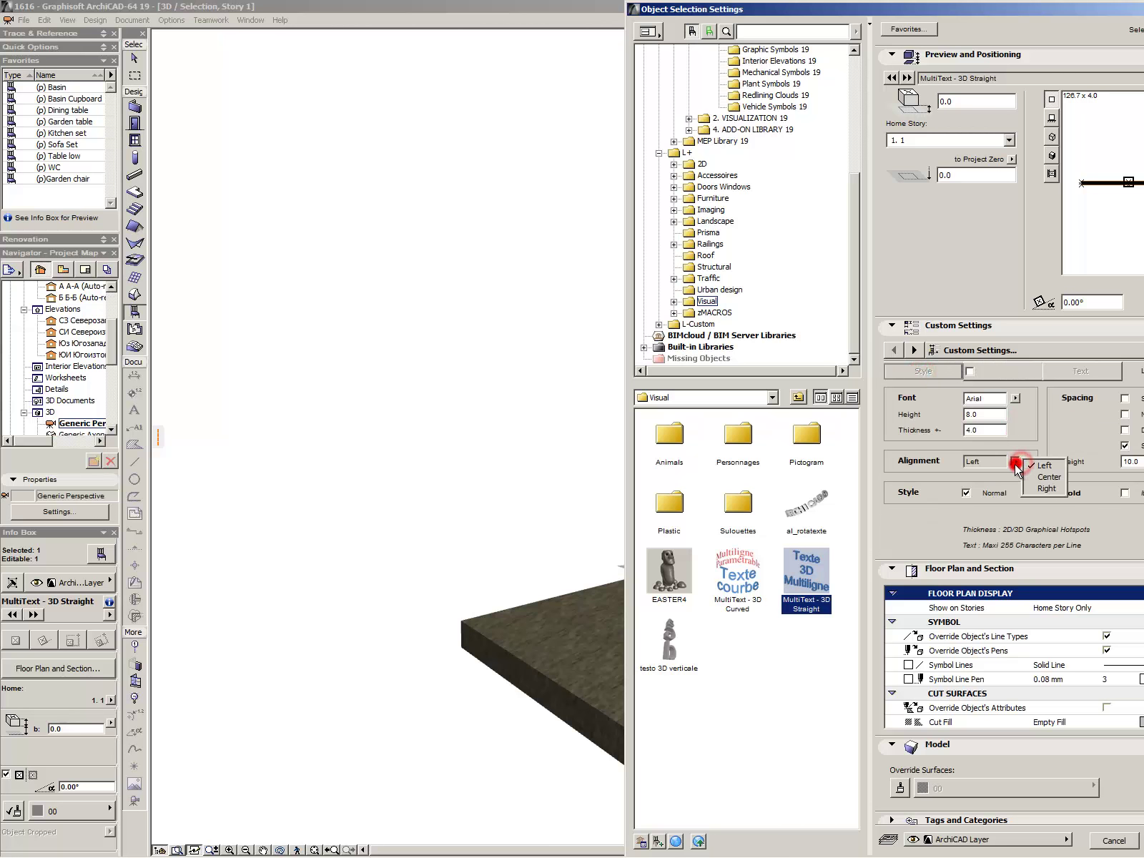
pyautogui.click(1033, 479)
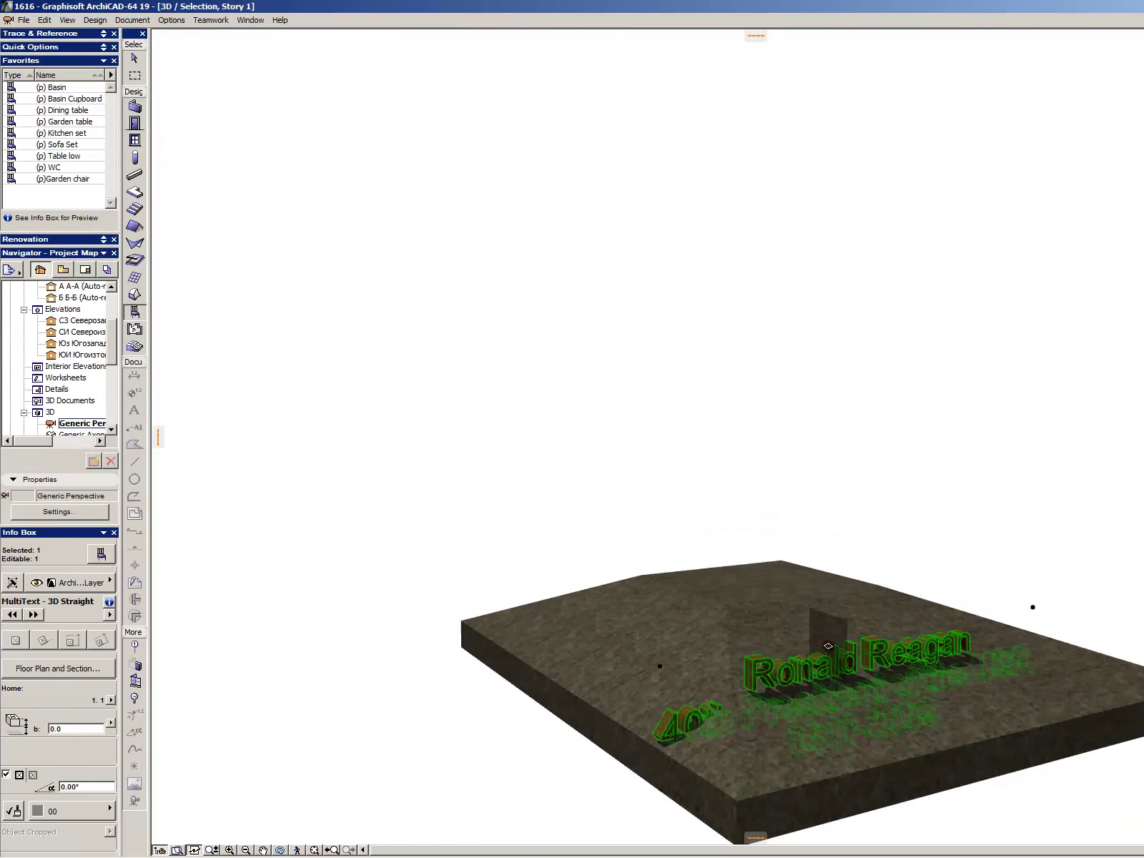
# - Elevate the centred 3D text by 20 above the monument's stone base
pyautogui.hotkey('ctrl', '9')
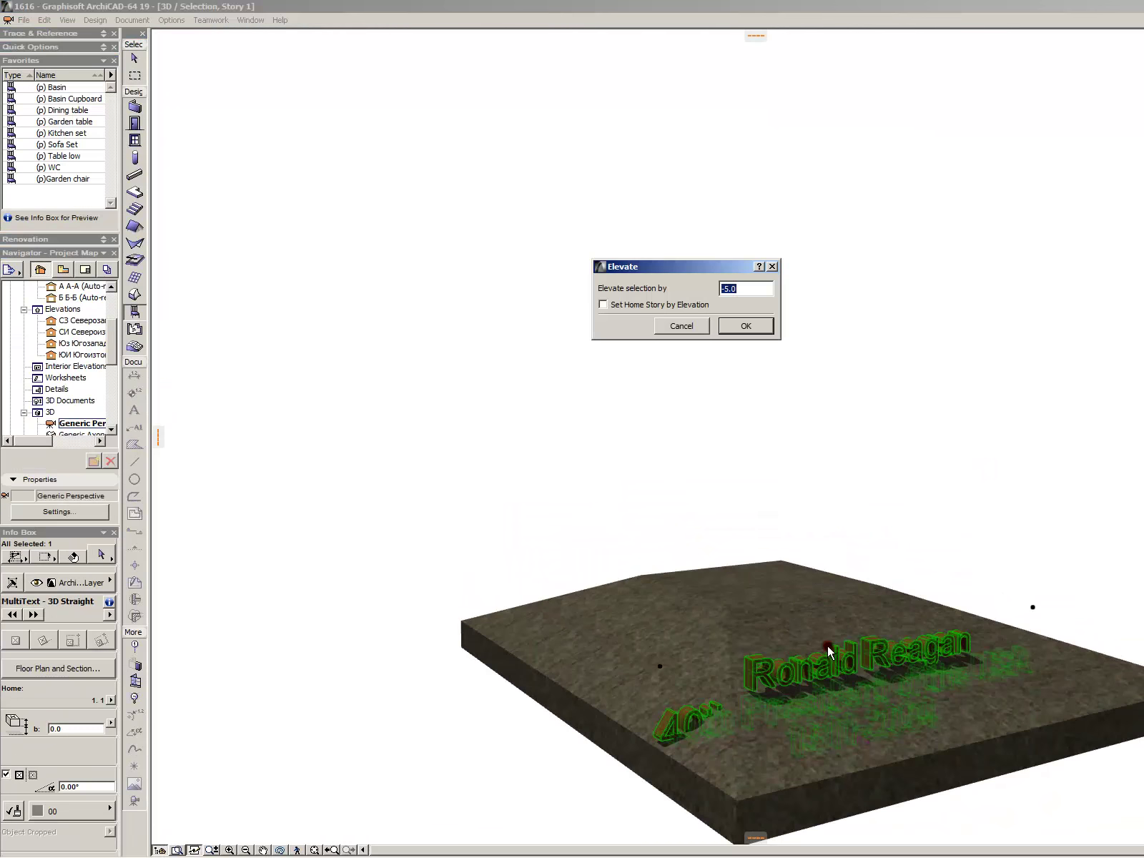
pyautogui.press('Return')
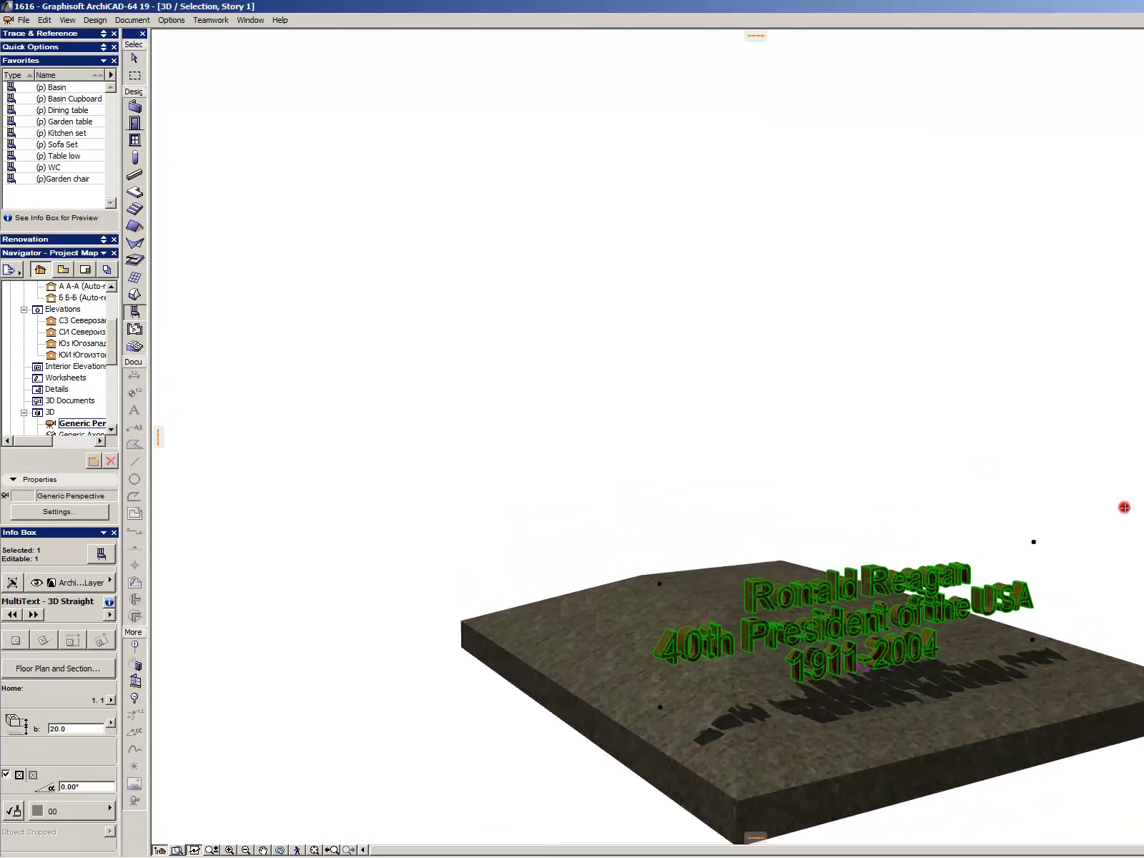
pyautogui.scroll(-3, 1063, 519)
pyautogui.scroll(5, 772, 649)
pyautogui.scroll(-4, 884, 599)
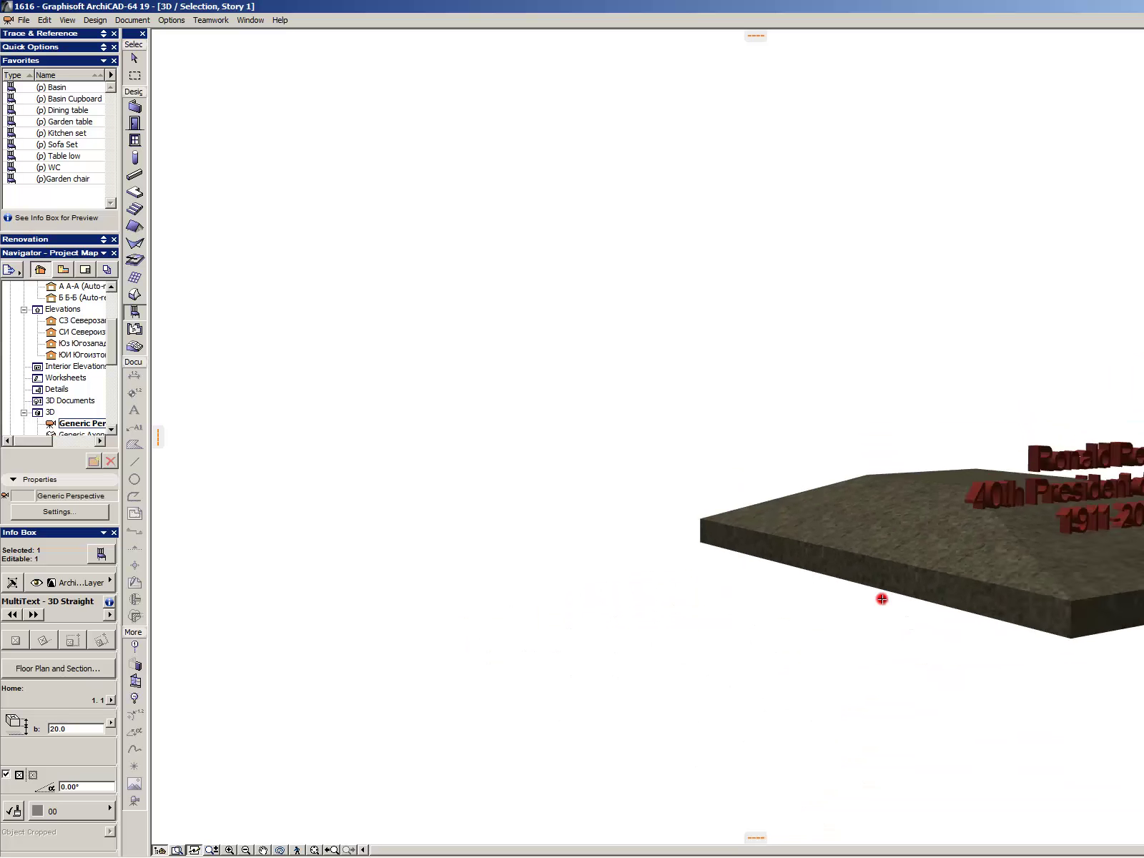
pyautogui.scroll(2, 1079, 464)
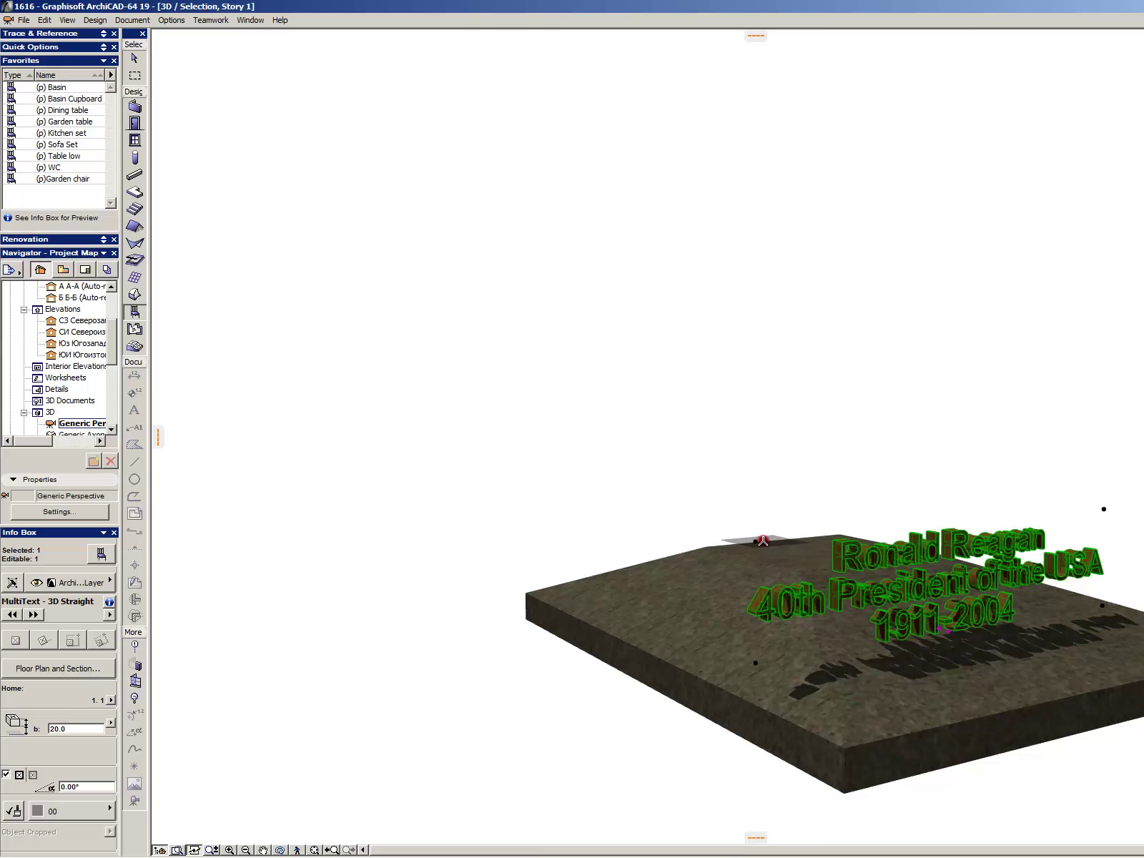
pyautogui.click(758, 541)
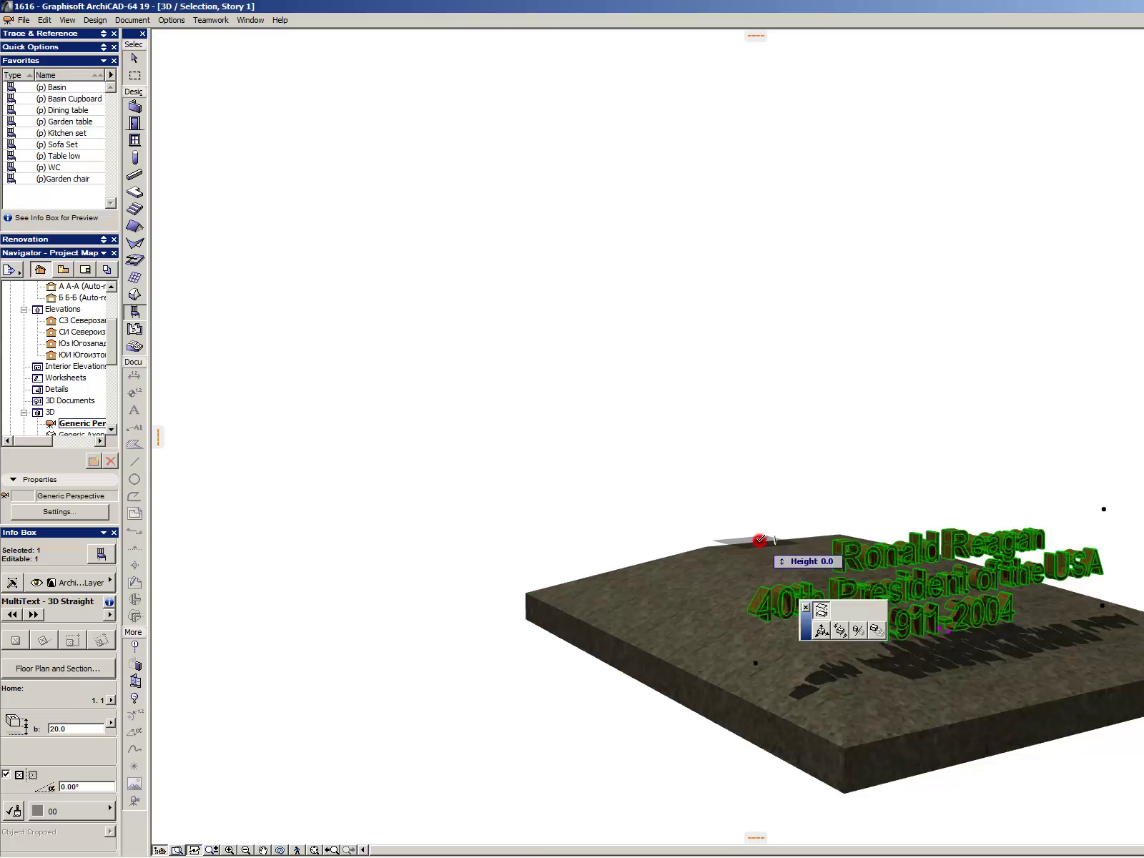
pyautogui.click(903, 628)
pyautogui.press('Escape')
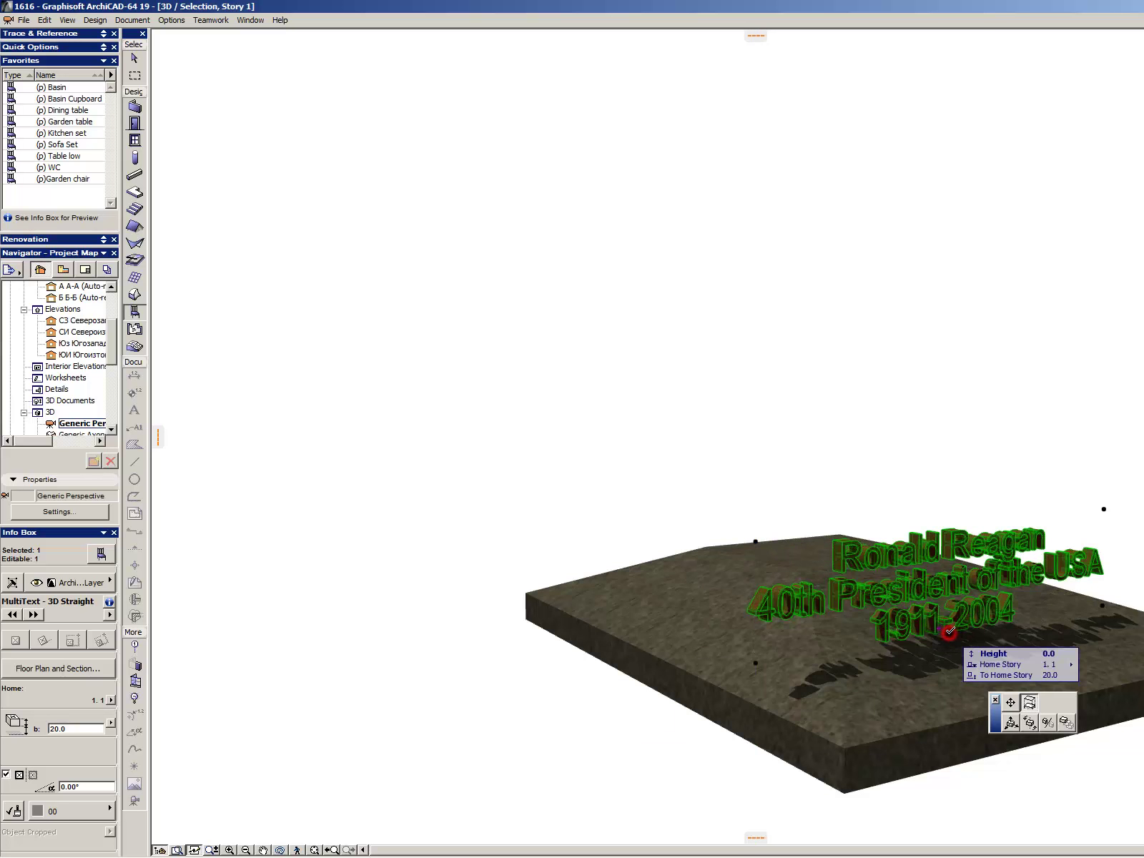
pyautogui.click(951, 630)
pyautogui.click(506, 776)
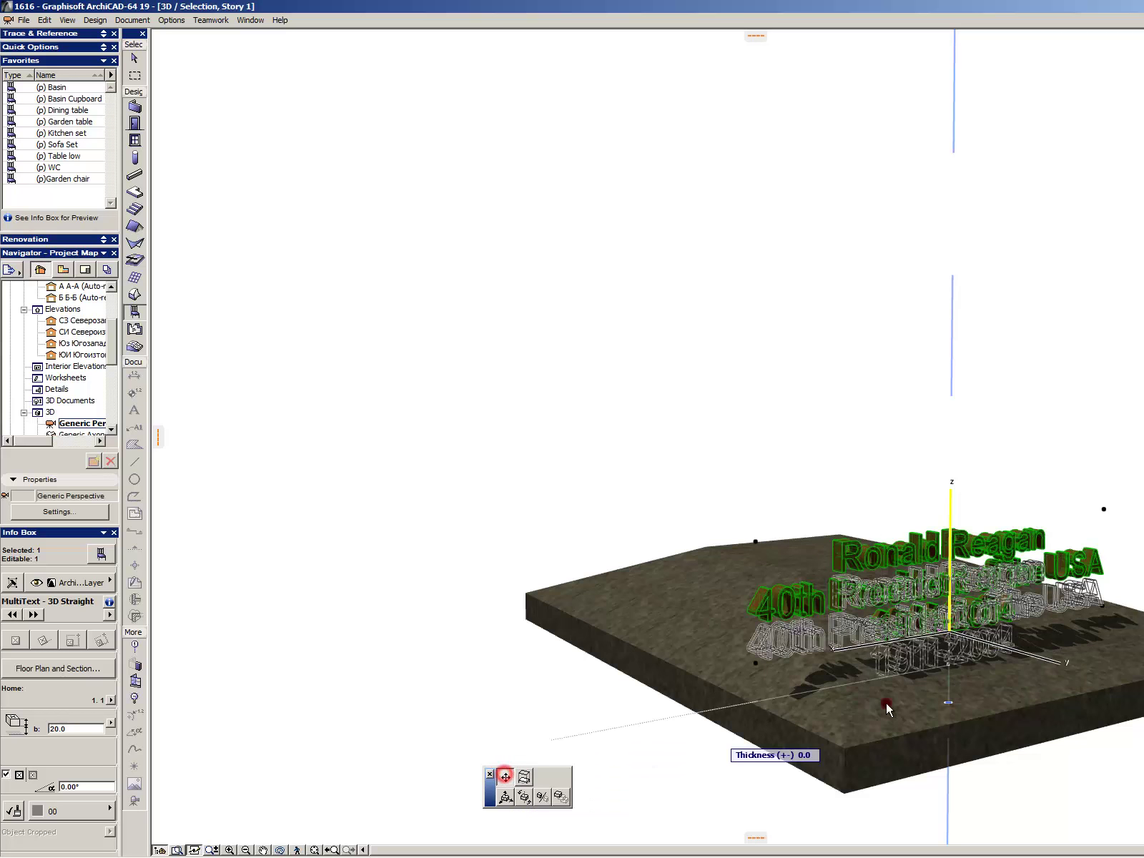
pyautogui.click(944, 626)
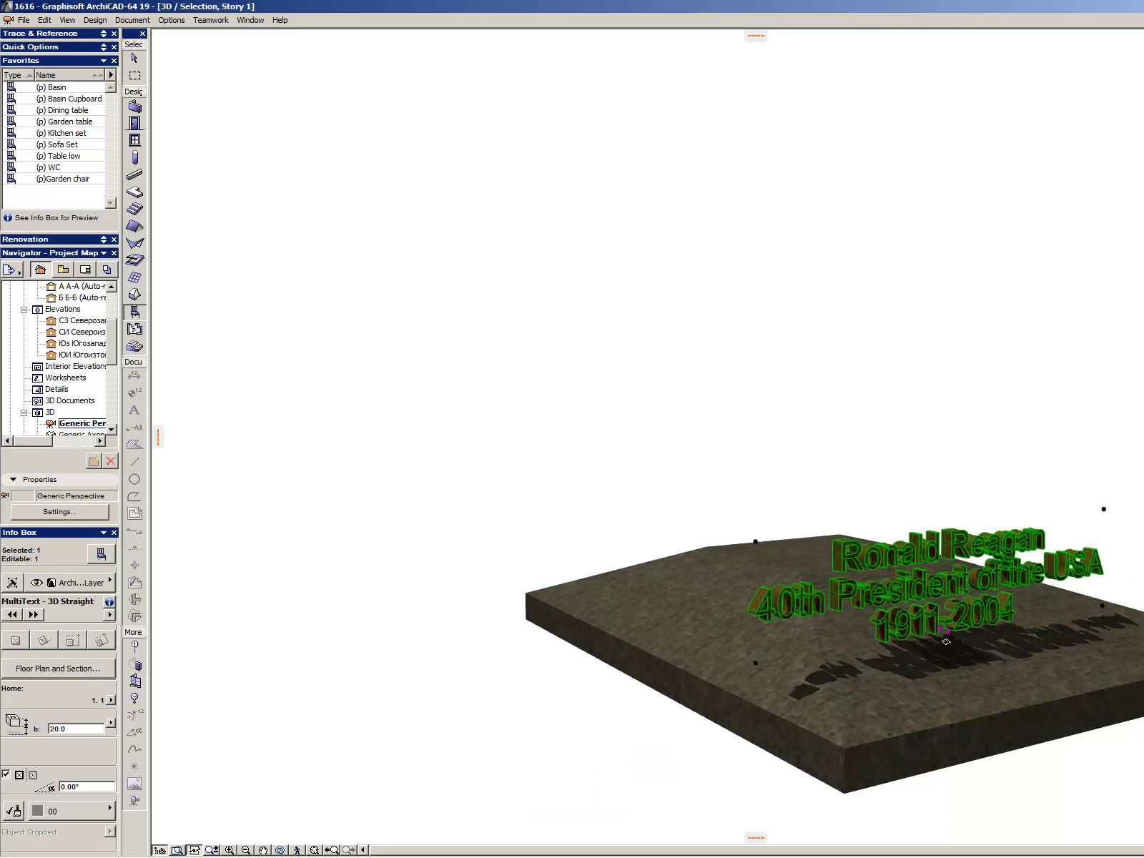
pyautogui.click(943, 626)
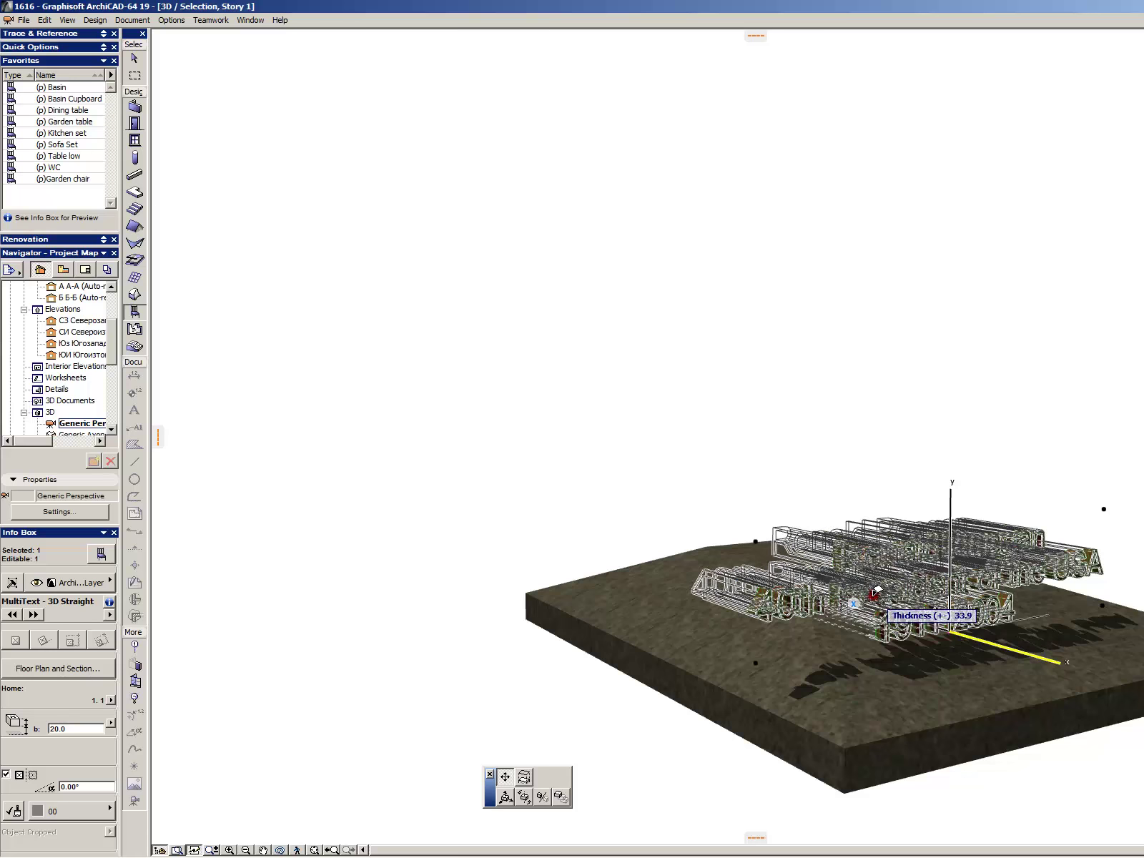
pyautogui.click(928, 622)
pyautogui.press('Escape')
# - Override the surface of the 3D text with Plas White
pyautogui.scroll(2, 942, 589)
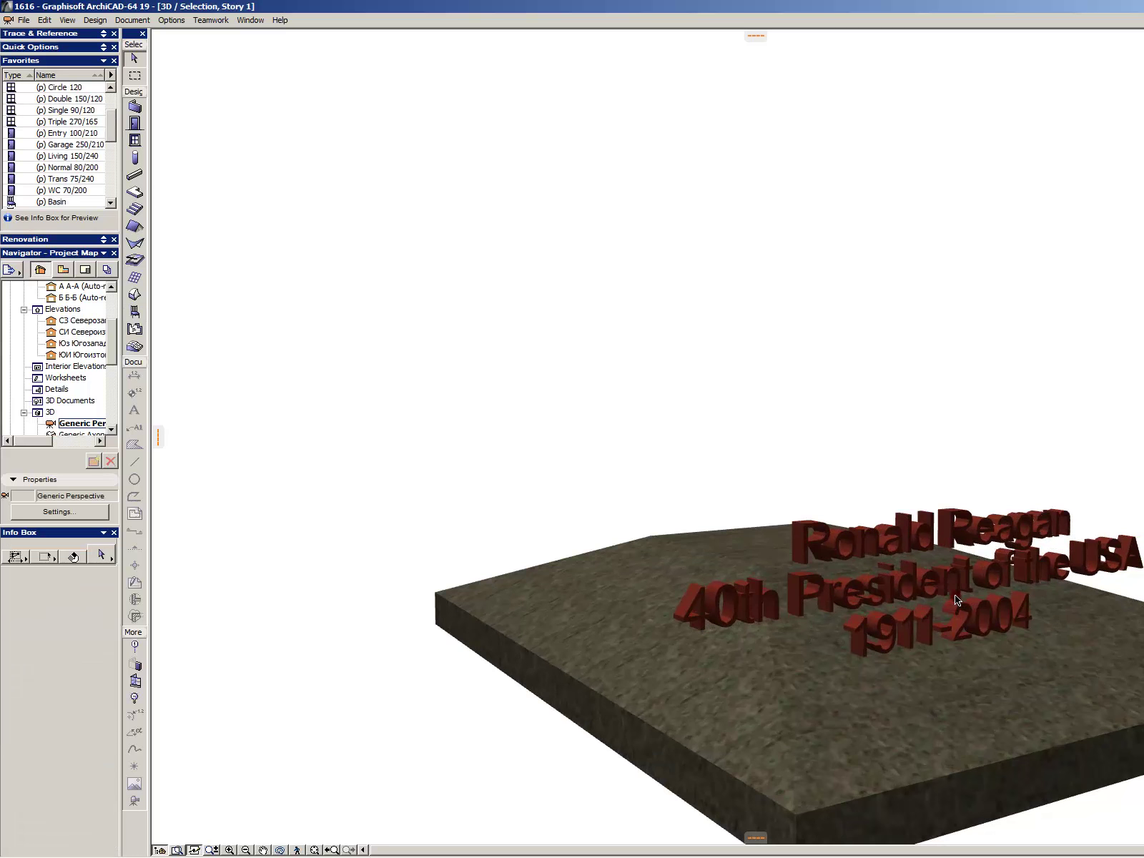
pyautogui.click(942, 590)
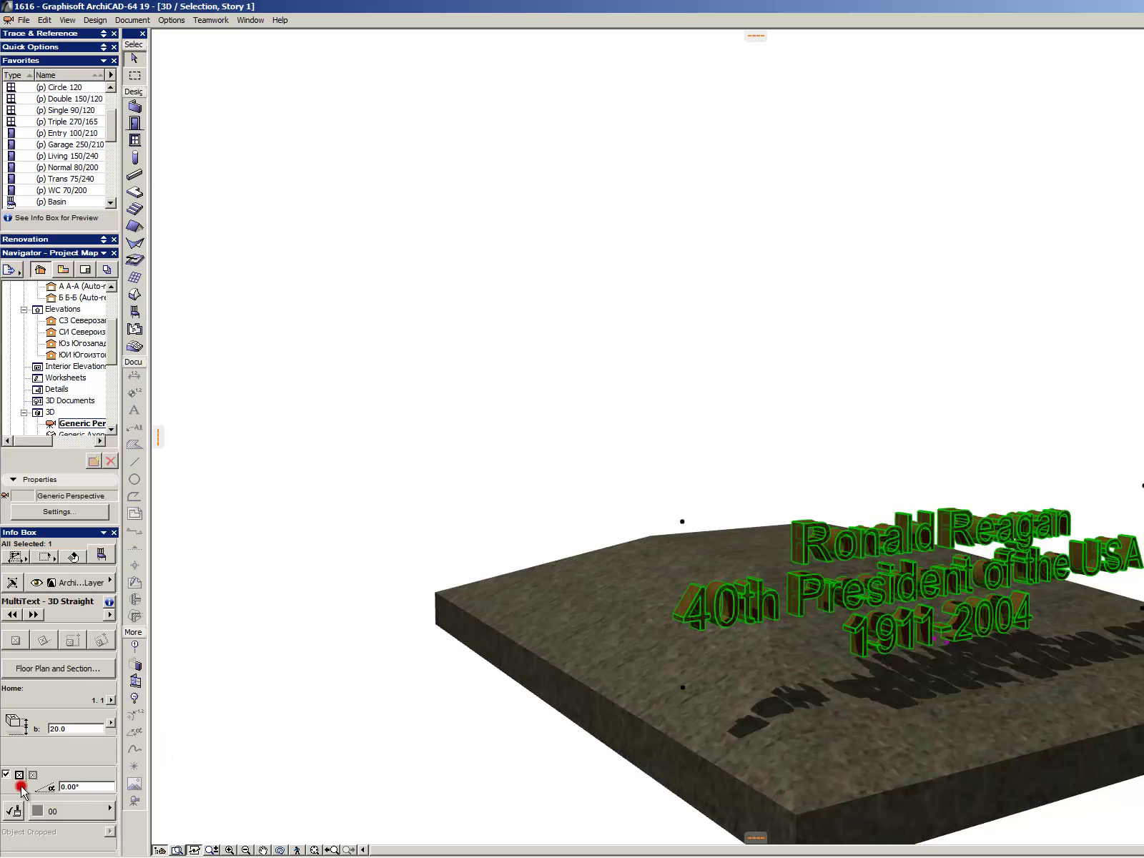
pyautogui.click(10, 809)
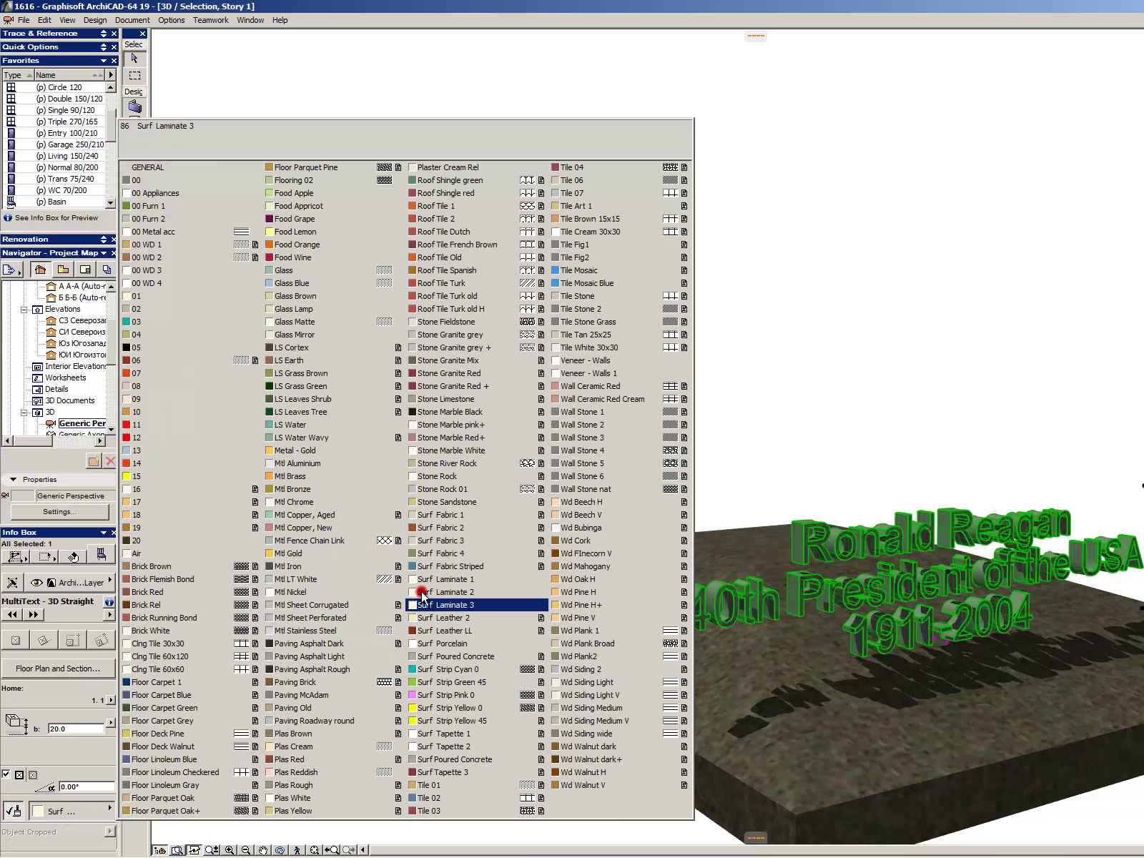
pyautogui.click(306, 798)
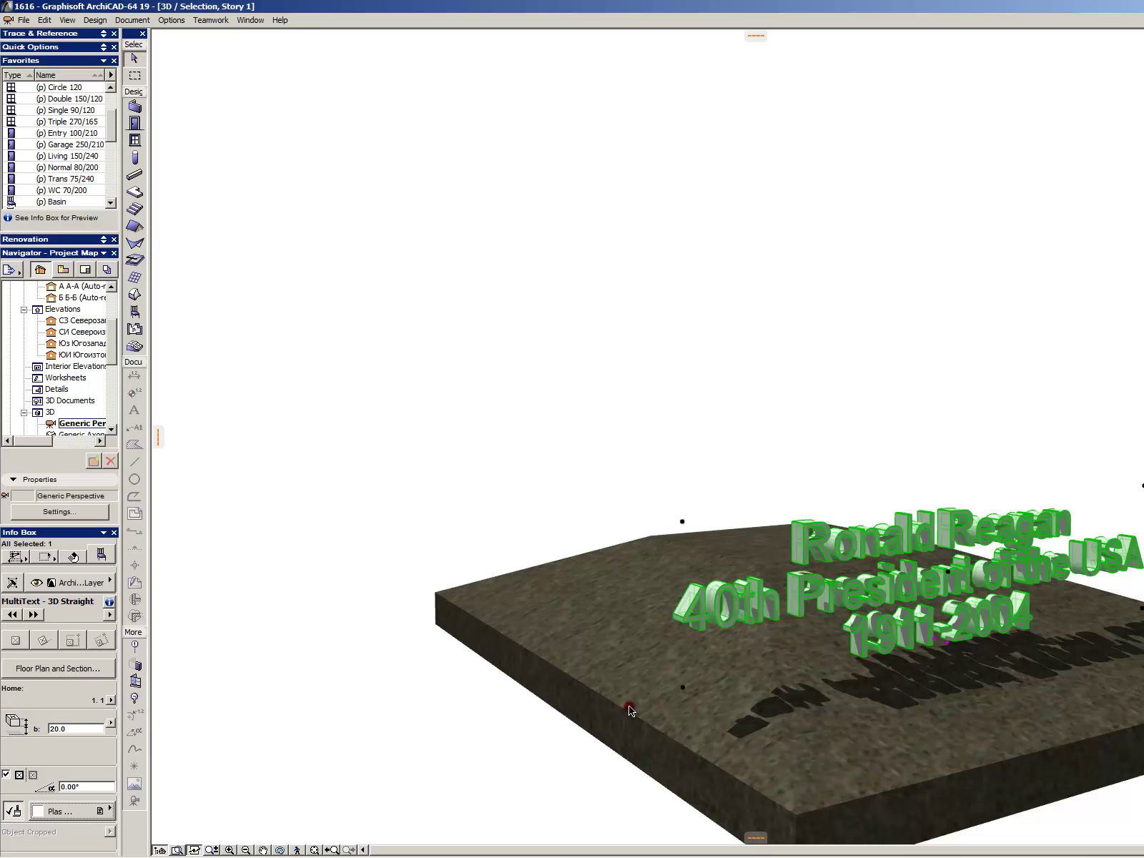
pyautogui.click(706, 685)
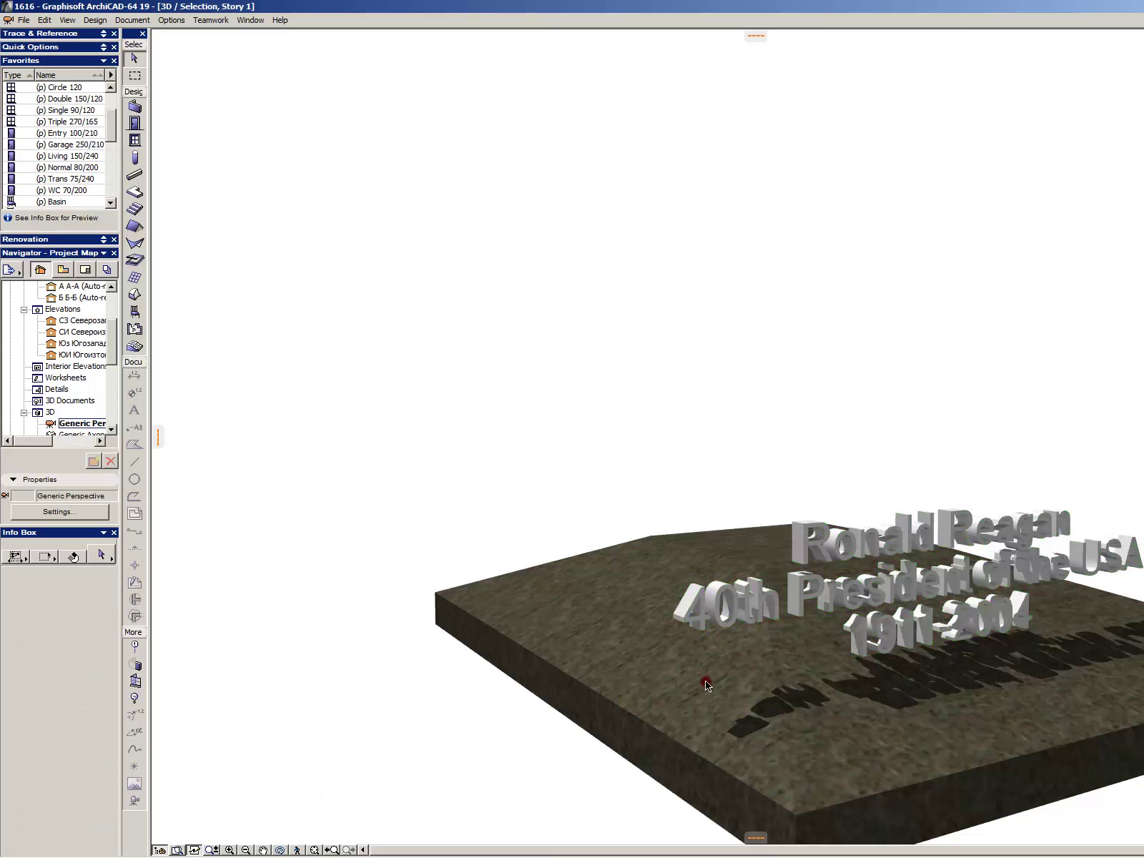
# - On the story 1 floor plan, move the vertical section line Б-Б onto the centre of the monument's square plinth
pyautogui.click(960, 618)
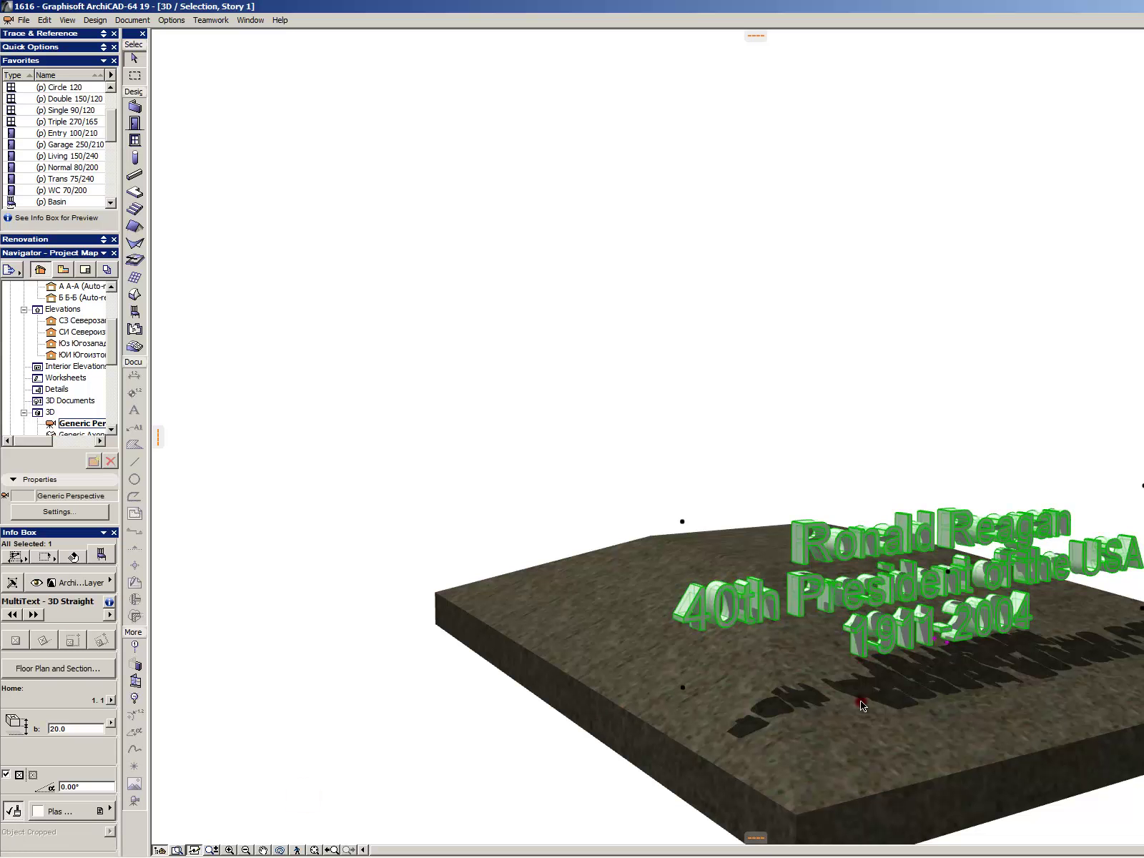
pyautogui.press('F2')
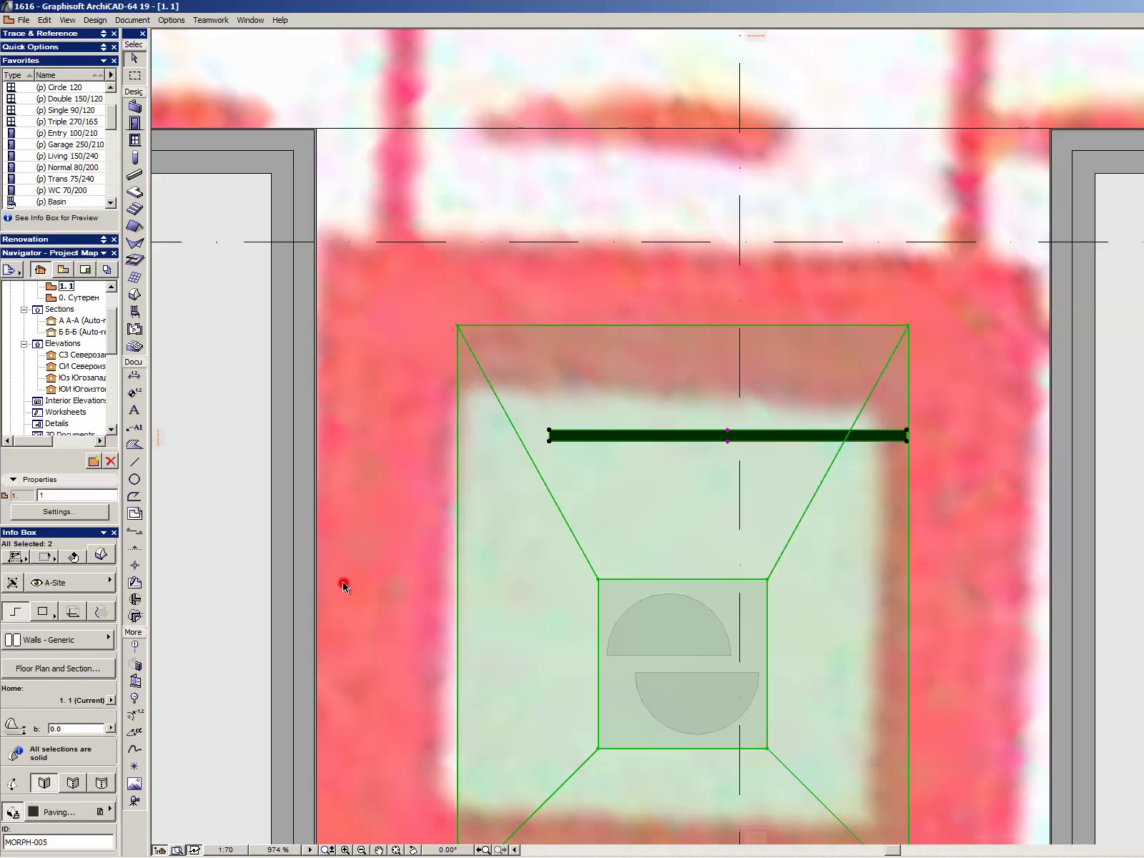
pyautogui.scroll(-3, 622, 571)
pyautogui.click(739, 97)
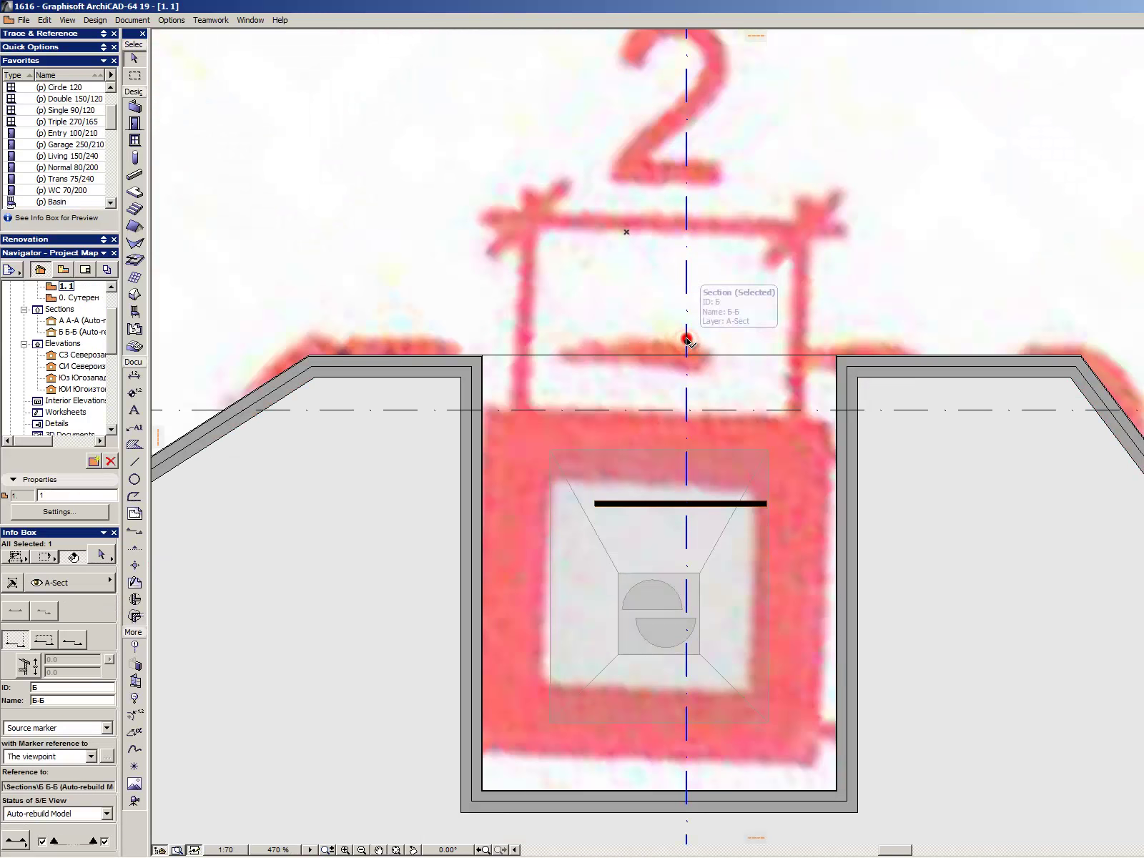
pyautogui.click(686, 341)
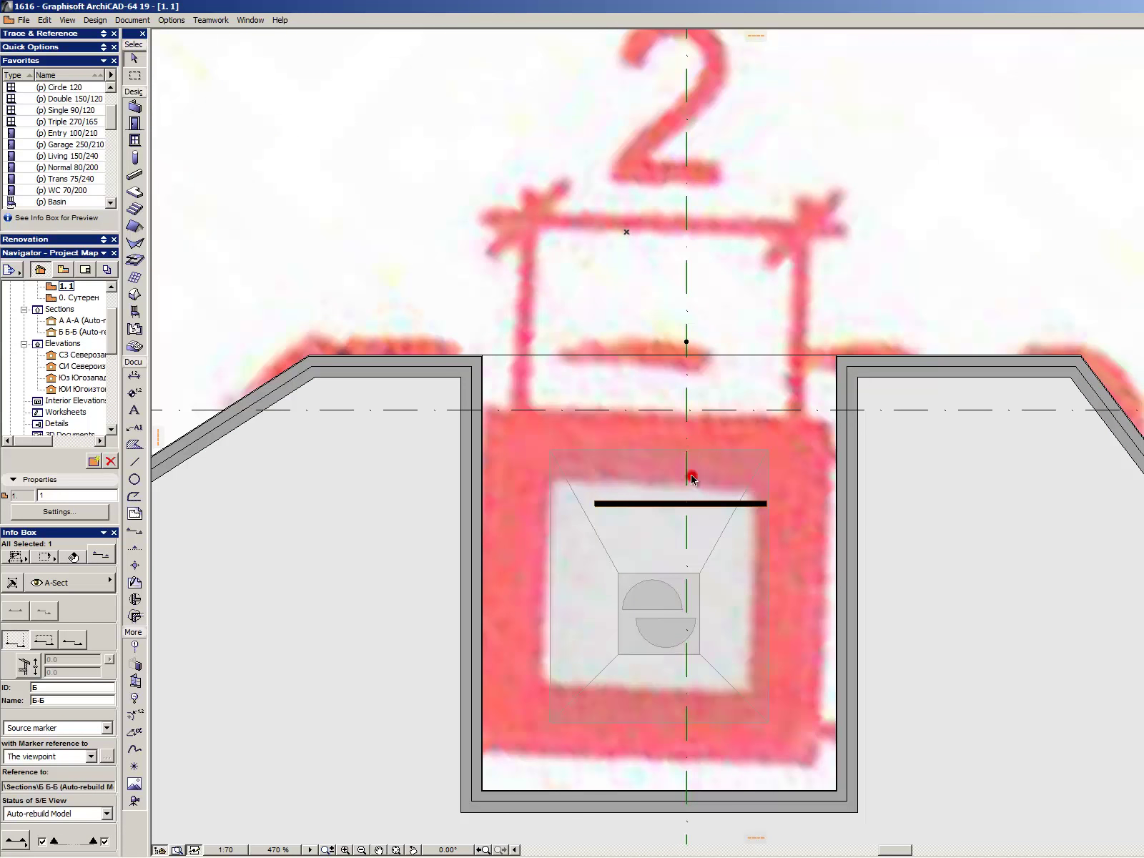
pyautogui.click(686, 572)
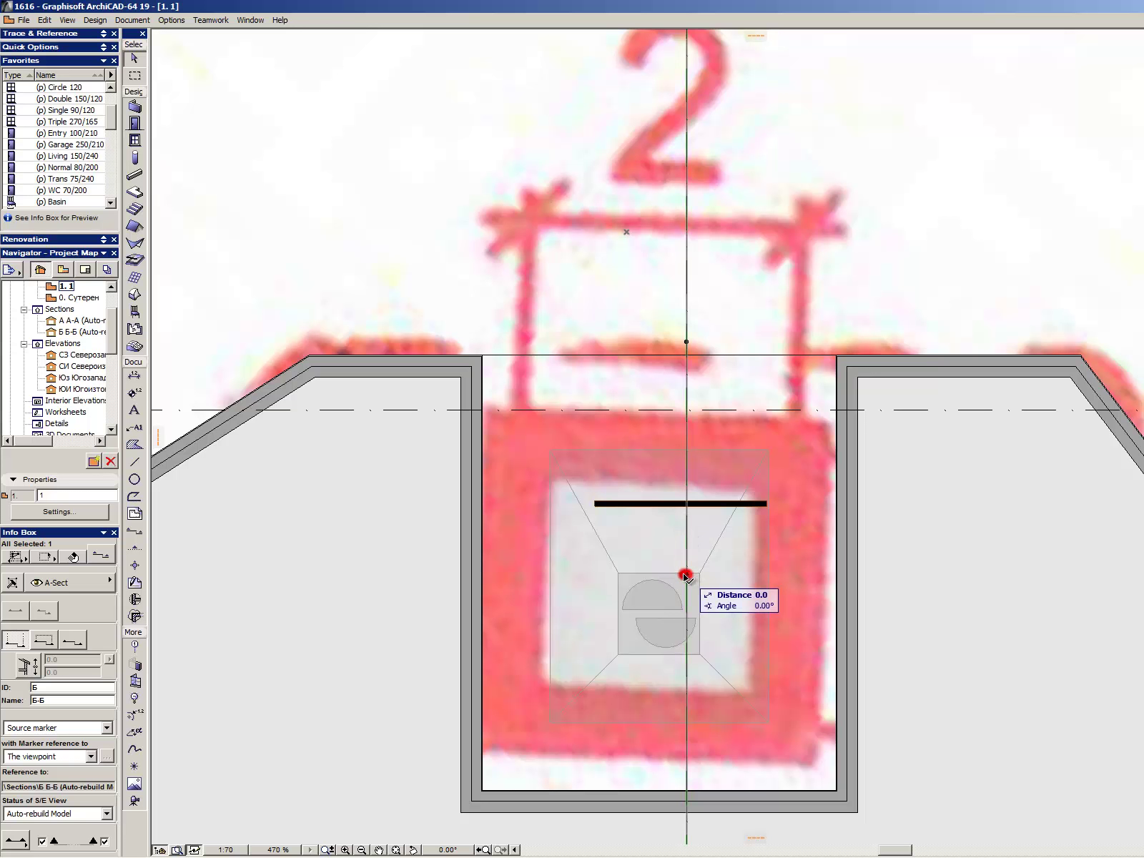
pyautogui.click(659, 572)
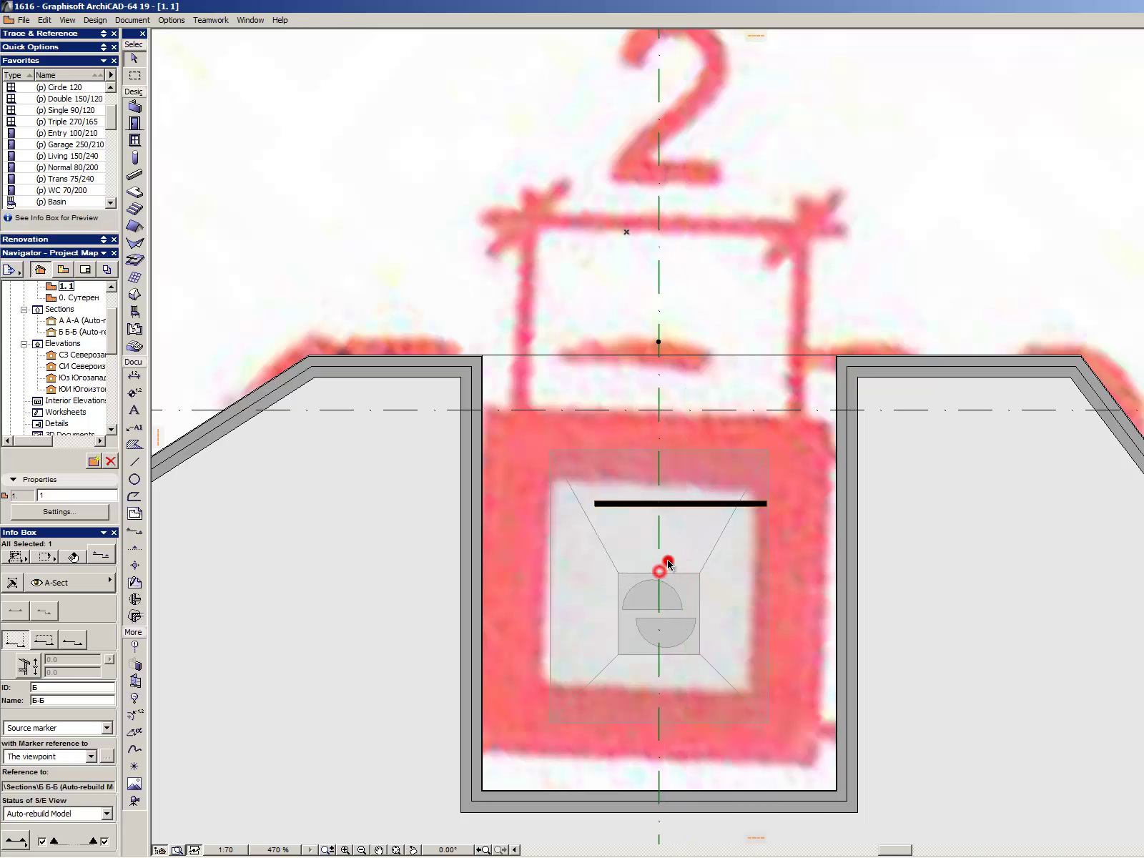
pyautogui.rightClick(680, 616)
pyautogui.click(574, 529)
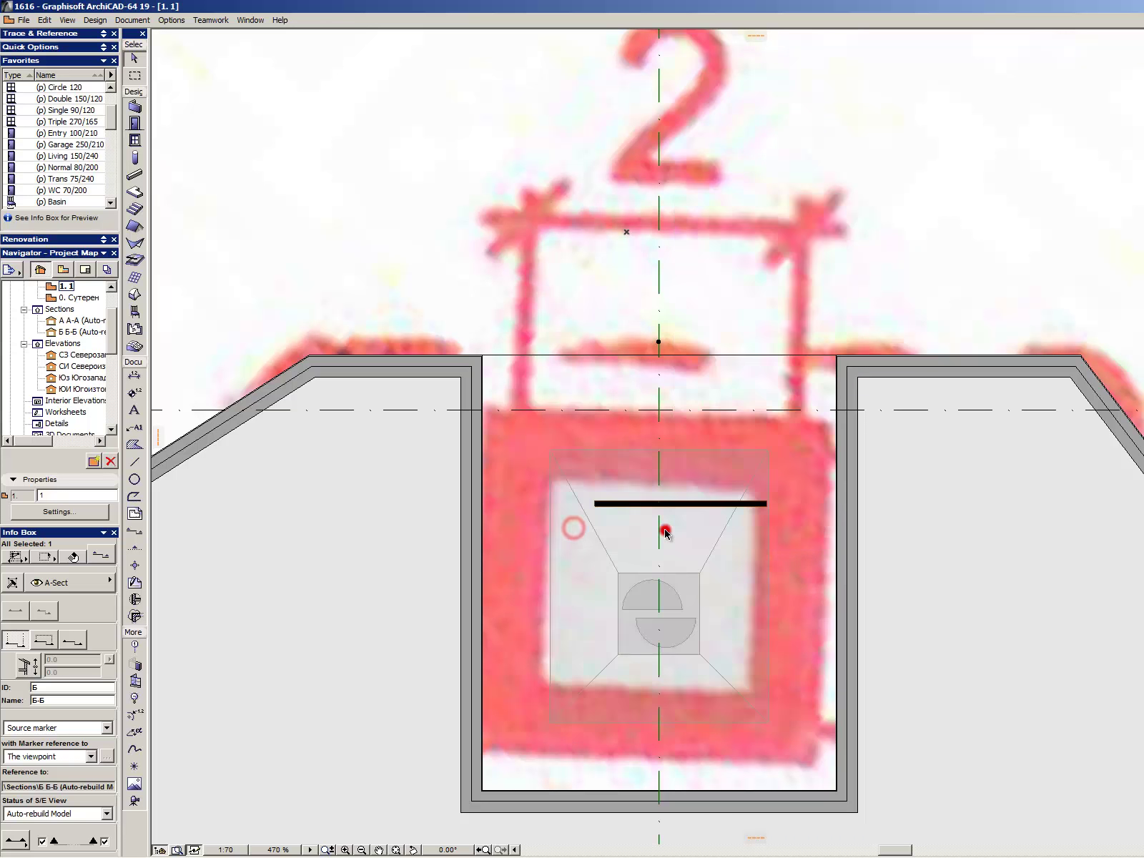
# - Open the Б-Б section and bring the monument's plinth and column feet into close view
pyautogui.rightClick(660, 369)
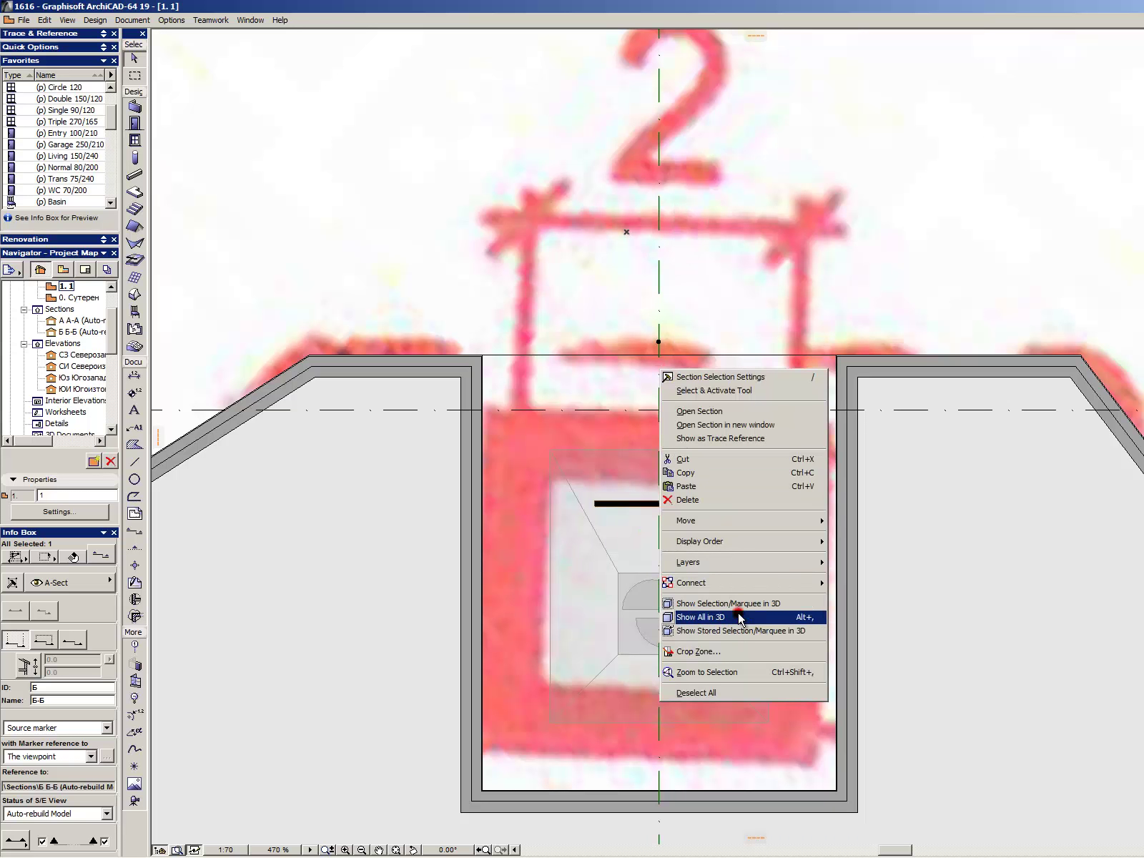
pyautogui.click(740, 412)
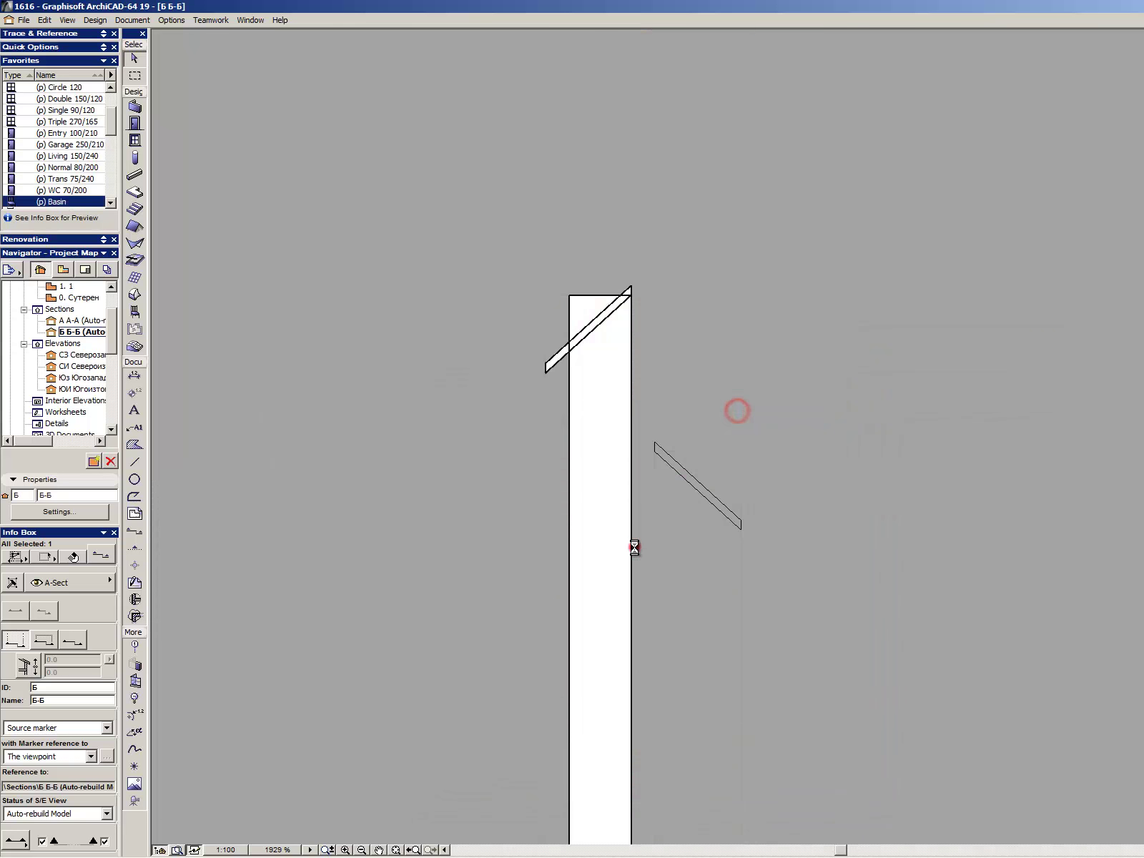
pyautogui.scroll(-5, 743, 481)
pyautogui.scroll(10, 740, 575)
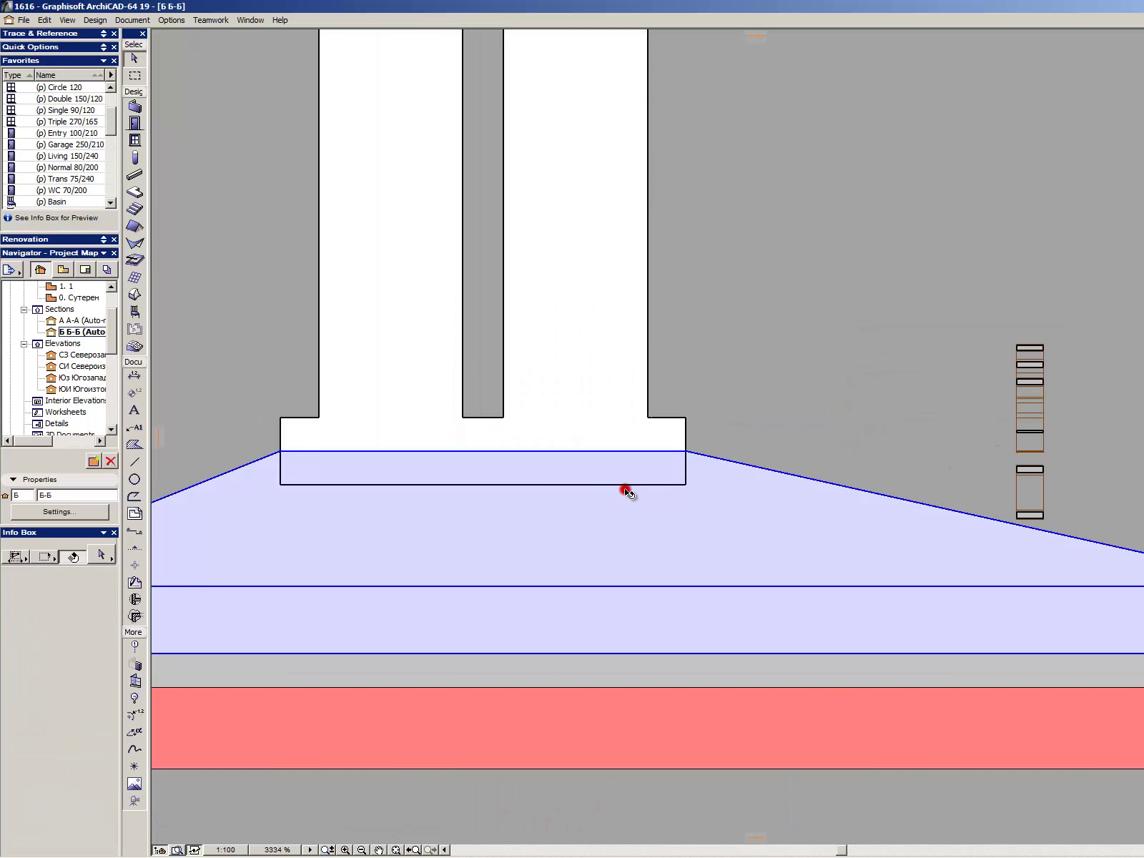
pyautogui.click(627, 482)
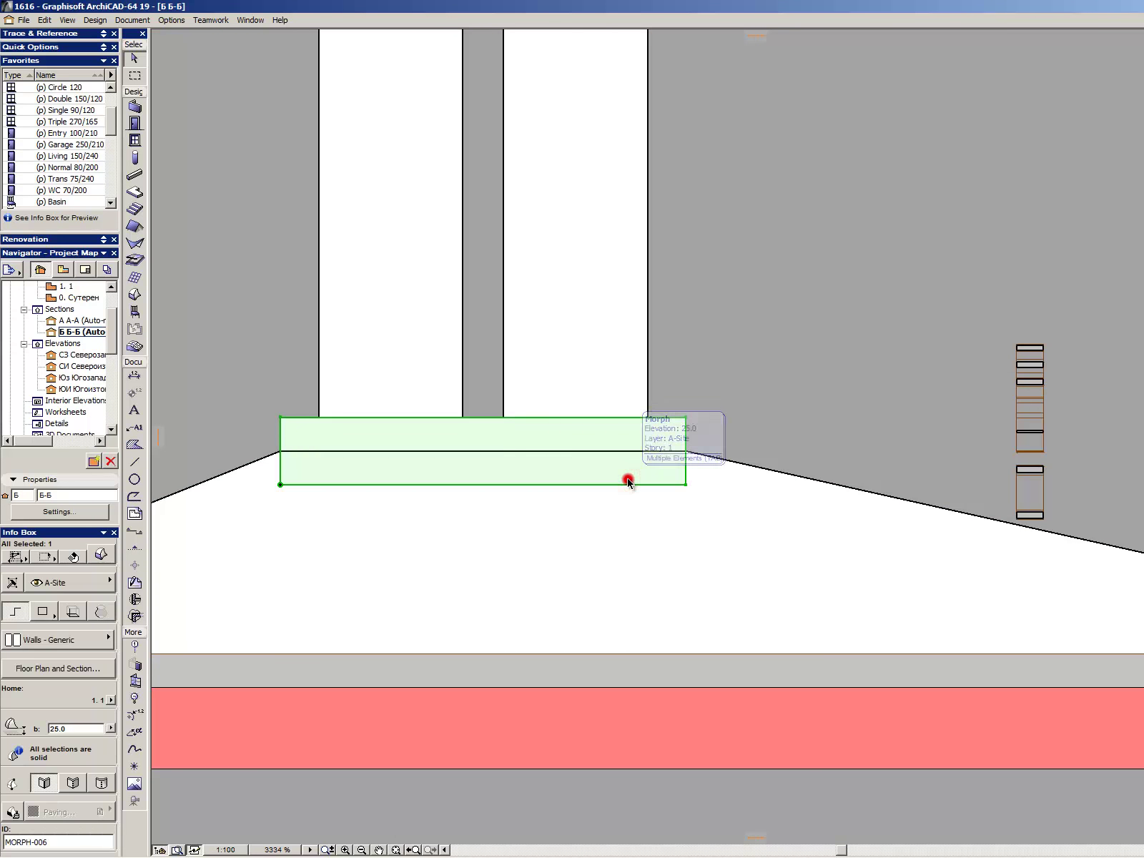
pyautogui.scroll(-3, 633, 492)
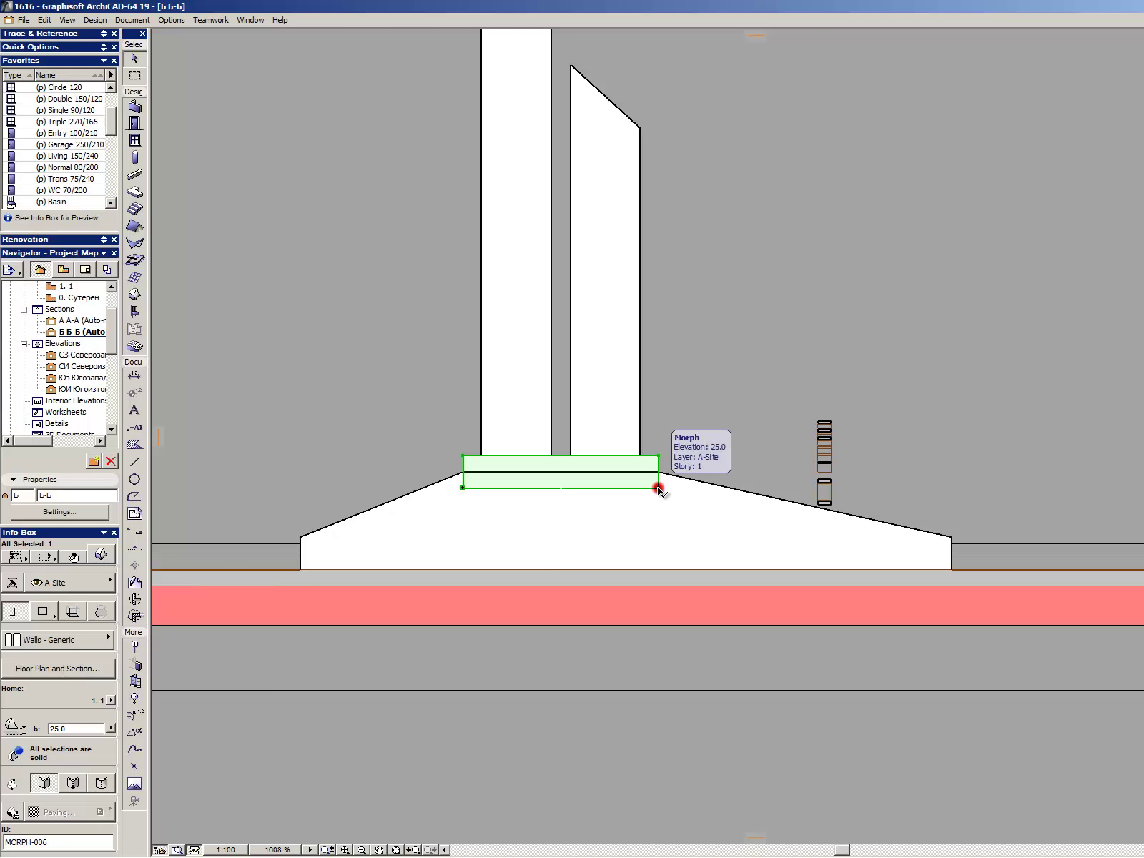
pyautogui.click(641, 488)
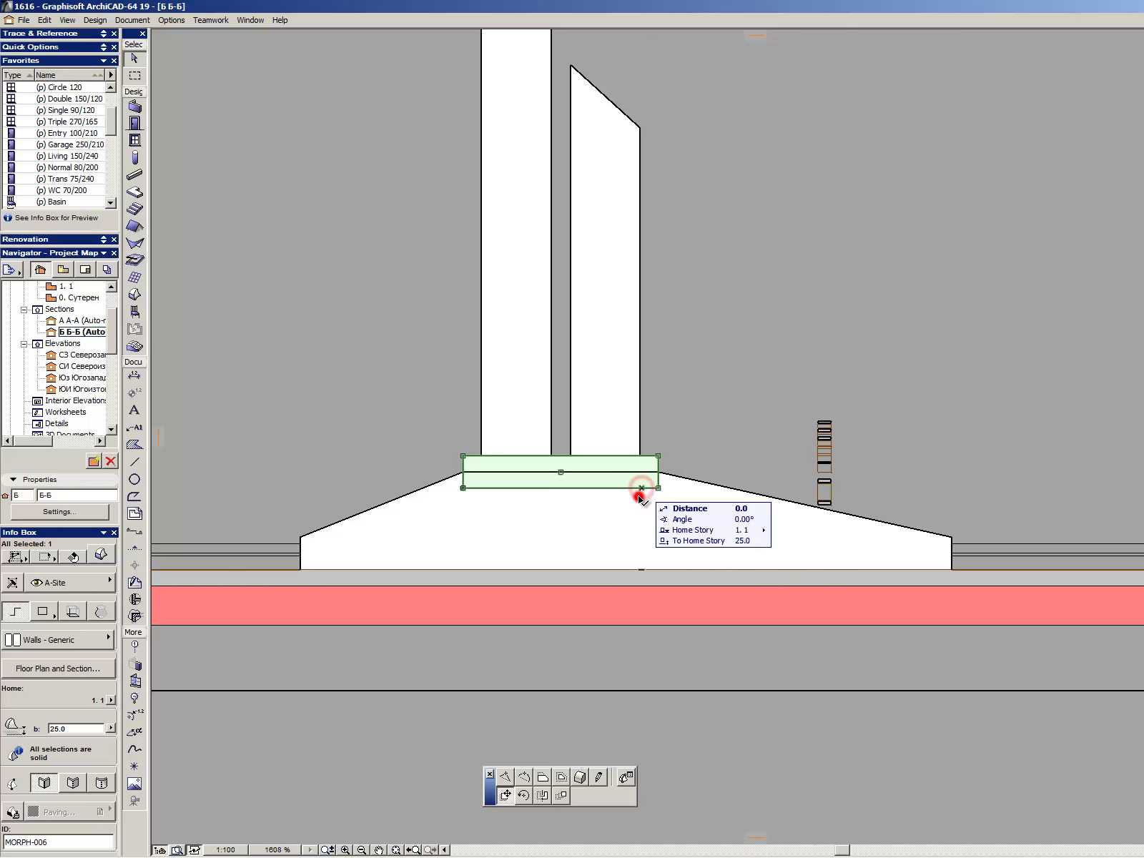
pyautogui.click(542, 778)
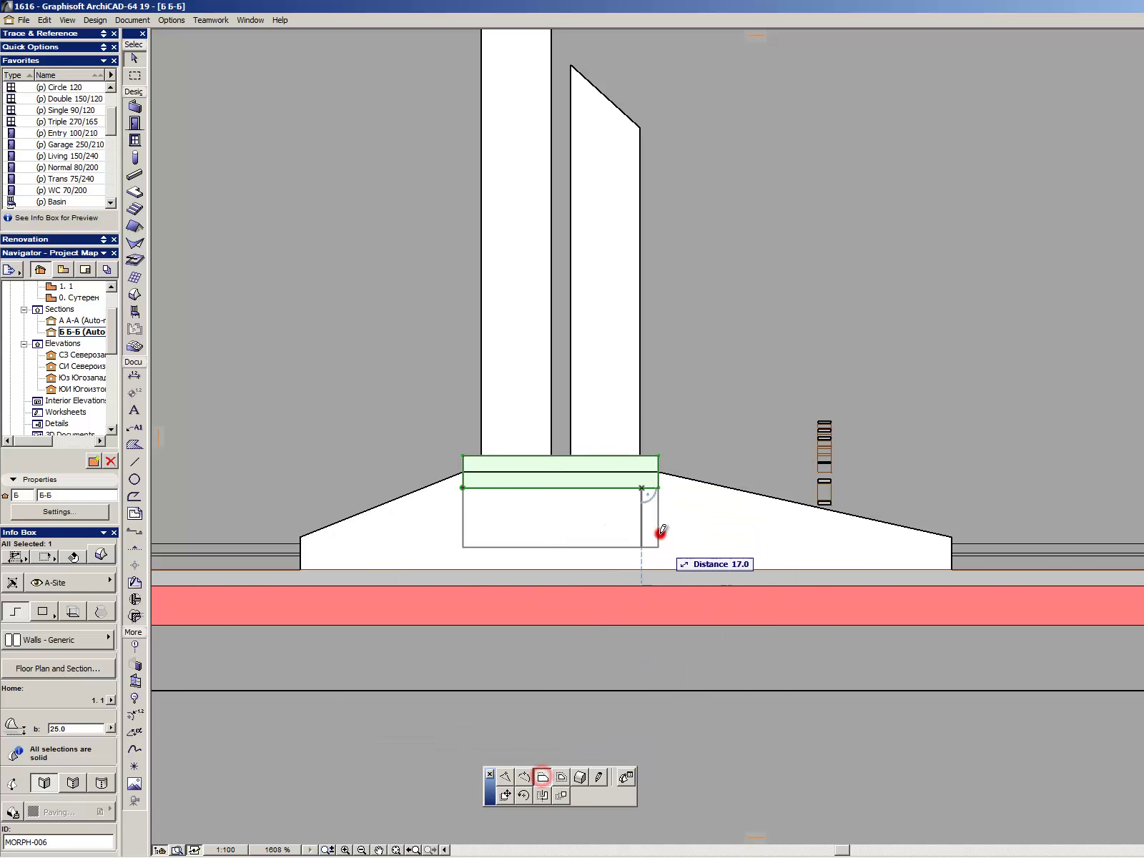
pyautogui.click(658, 457)
pyautogui.press('Escape')
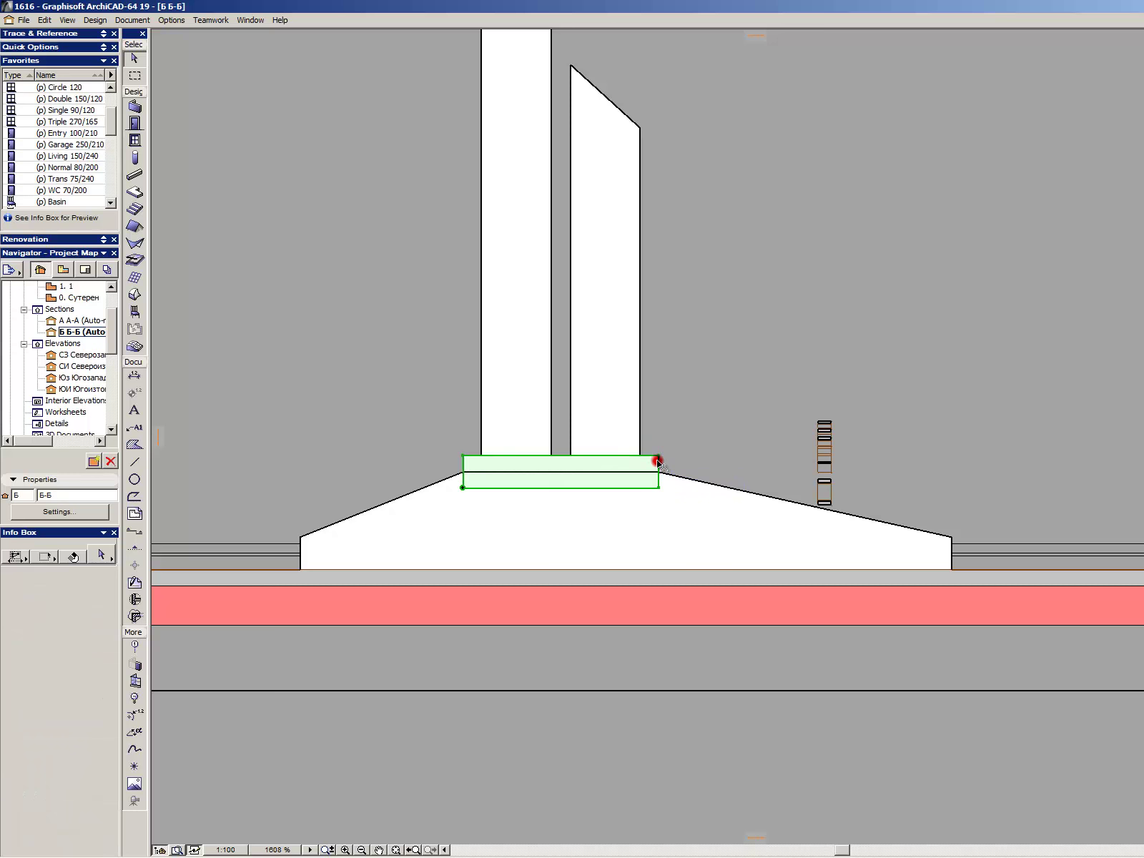
# - Select both half-circle columns together with their plinth and elevate them by 5
pyautogui.moveTo(678, 462); pyautogui.dragTo(384, 337)
pyautogui.scroll(-3, 556, 498)
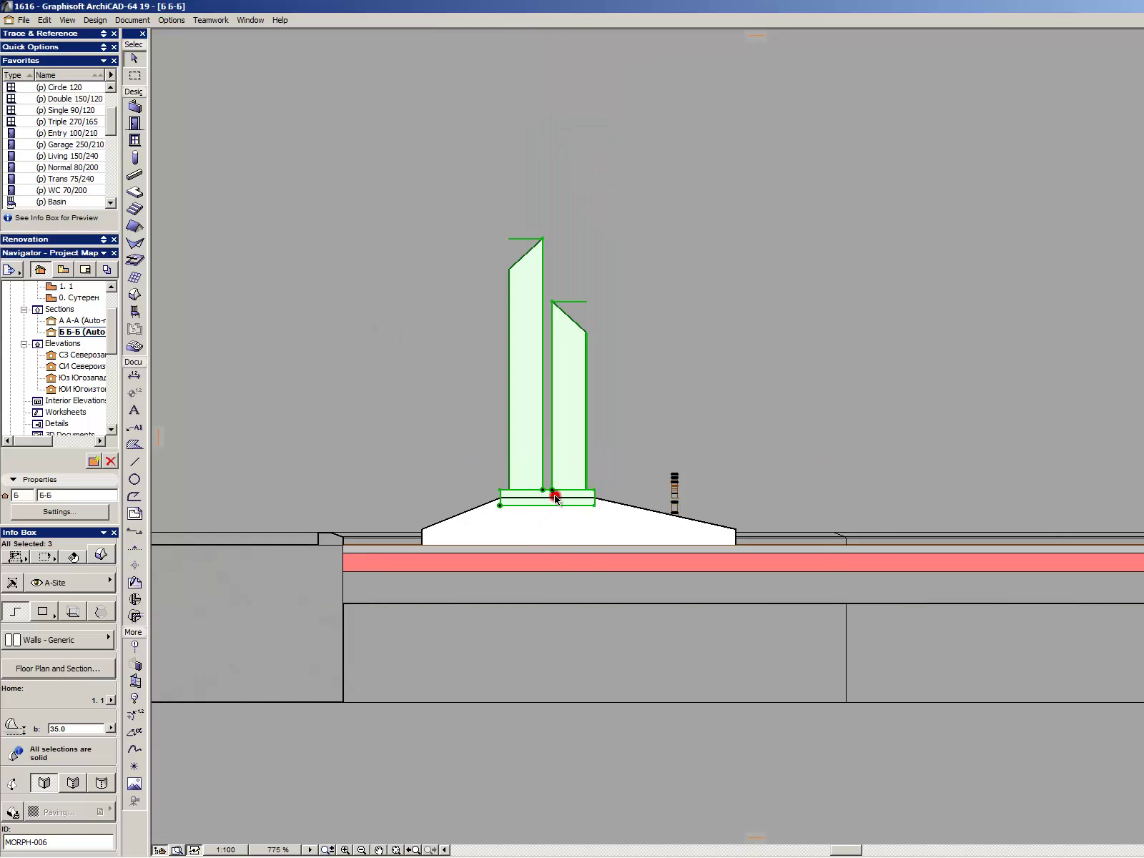
pyautogui.scroll(2, 518, 361)
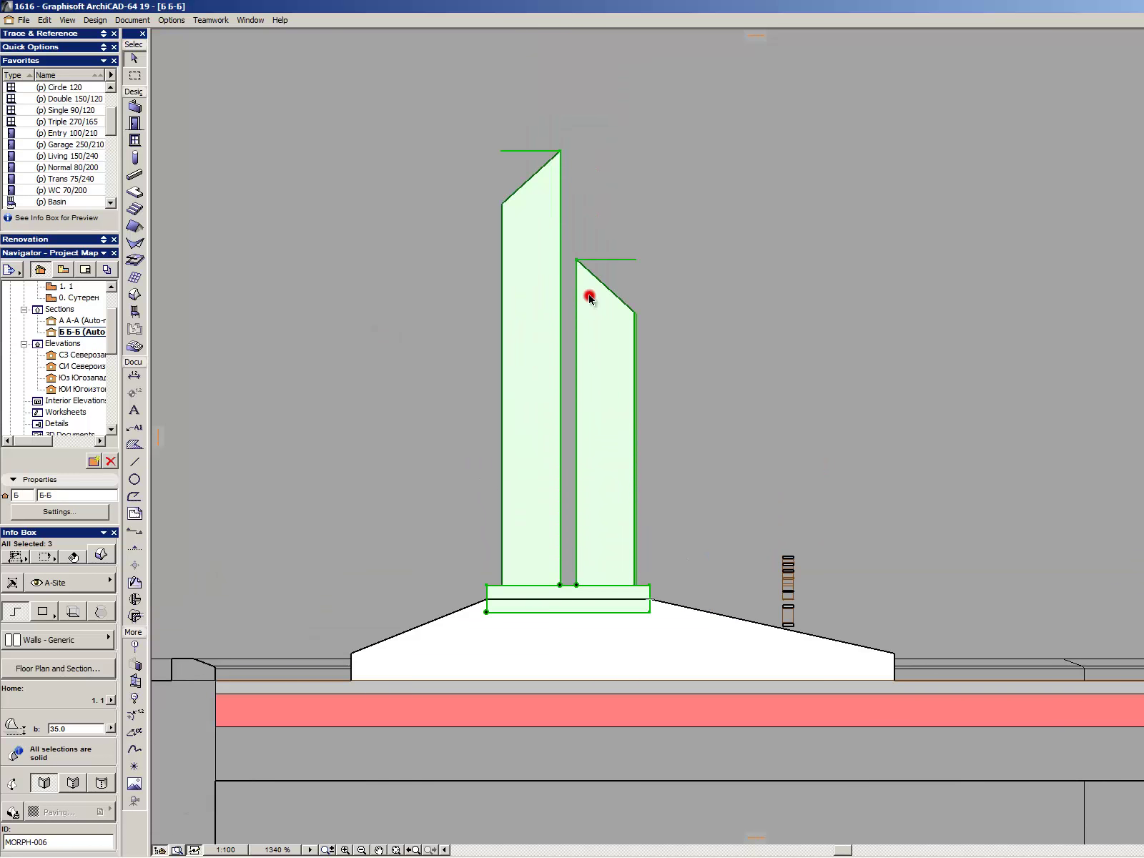
pyautogui.hotkey('ctrl', '9')
pyautogui.write('5')
pyautogui.press('Return')
pyautogui.click(744, 367)
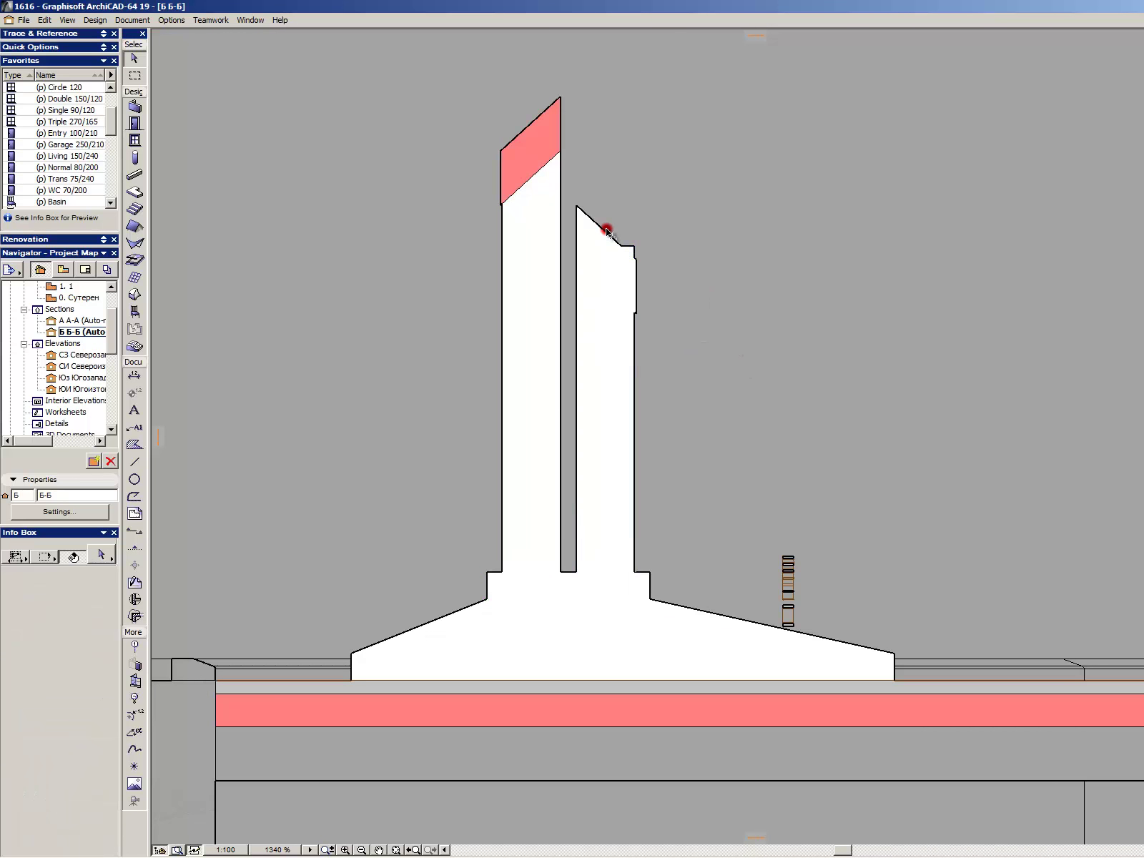
# - Select the cutting roofs on both column tops and move them straight up by 5
pyautogui.click(604, 228)
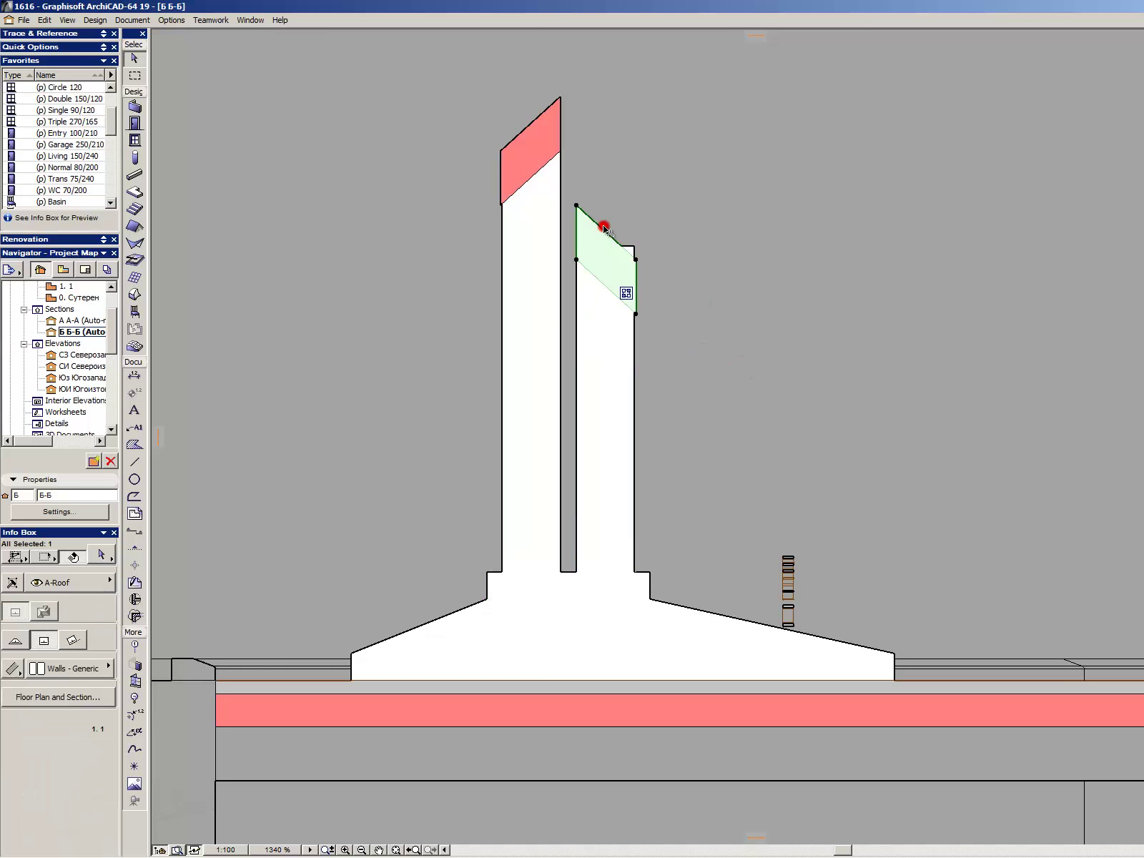
pyautogui.keyDown('shift'); pyautogui.click(556, 109); pyautogui.keyUp('shift')
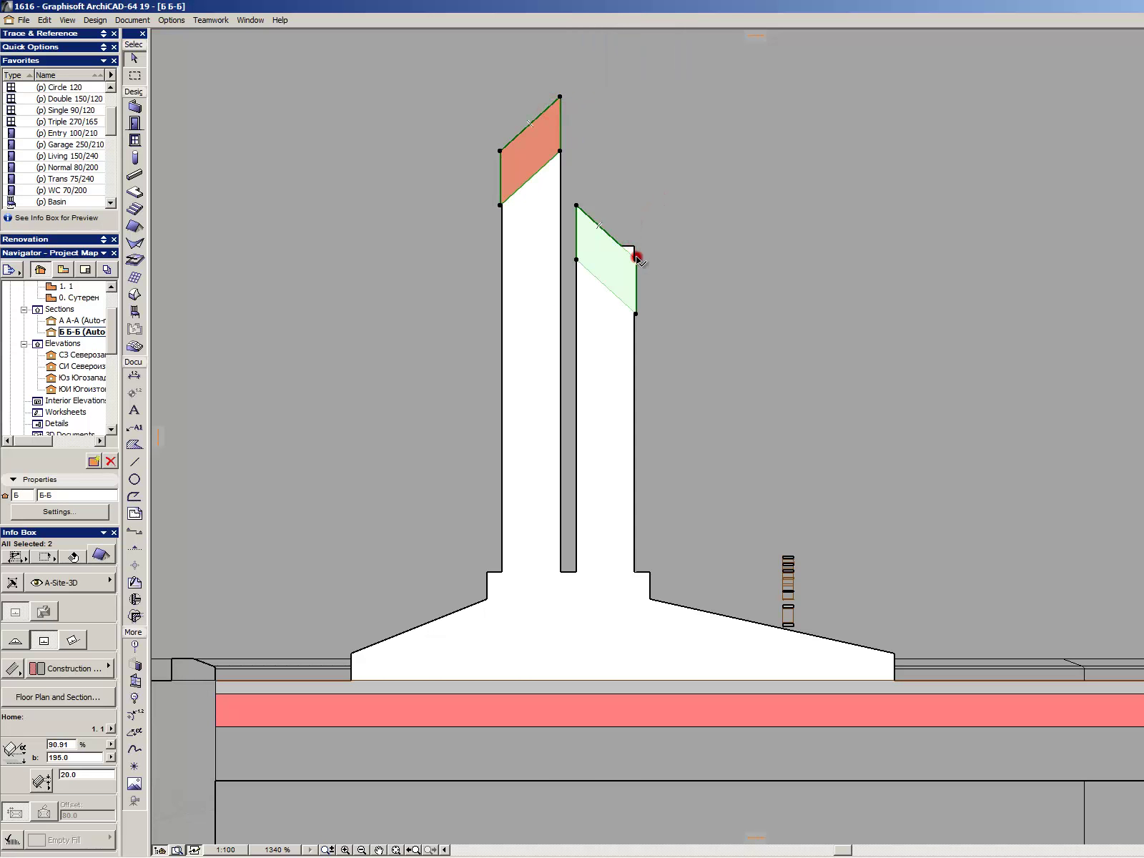
pyautogui.moveTo(636, 258); pyautogui.dragTo(638, 245)
# - Test the cut by moving the tall column's cutting roof down, up above the column, and back to its starting height
pyautogui.click(544, 120)
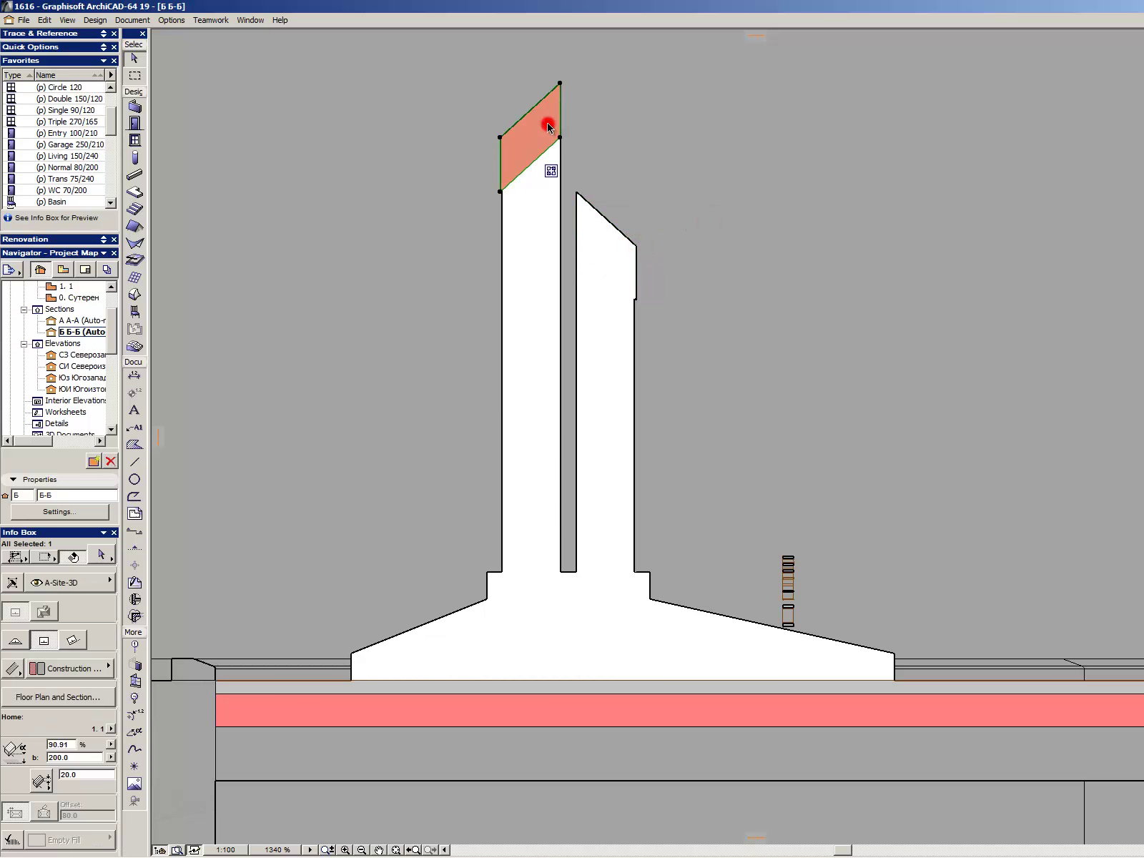
pyautogui.click(562, 87)
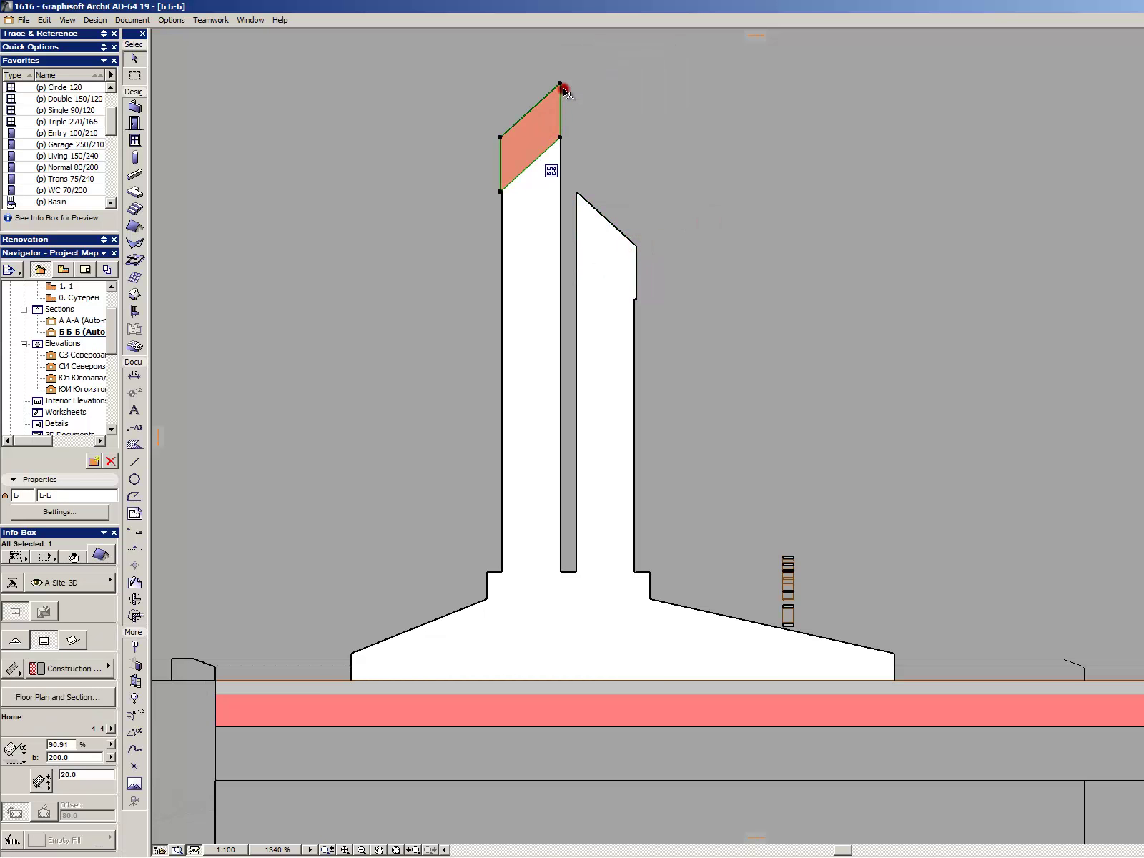
pyautogui.click(563, 250)
pyautogui.click(562, 251)
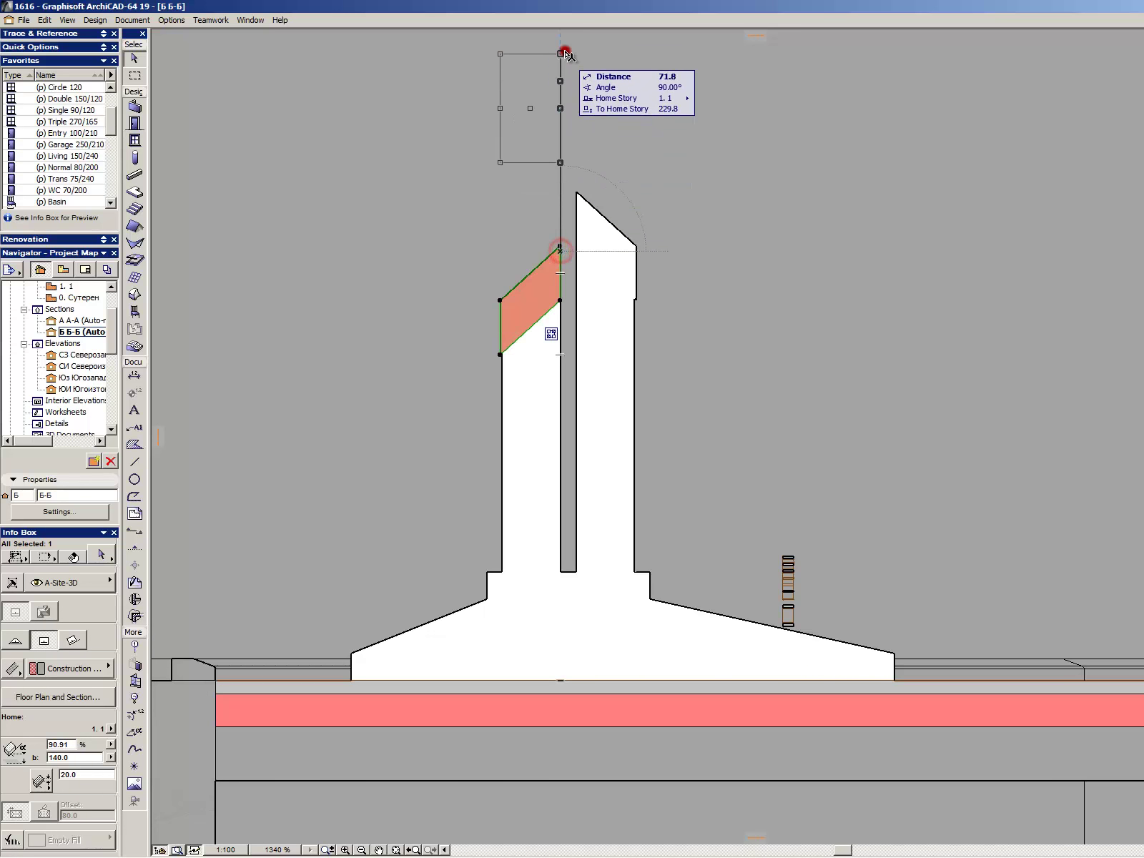
pyautogui.click(564, 31)
pyautogui.scroll(-2, 518, 350)
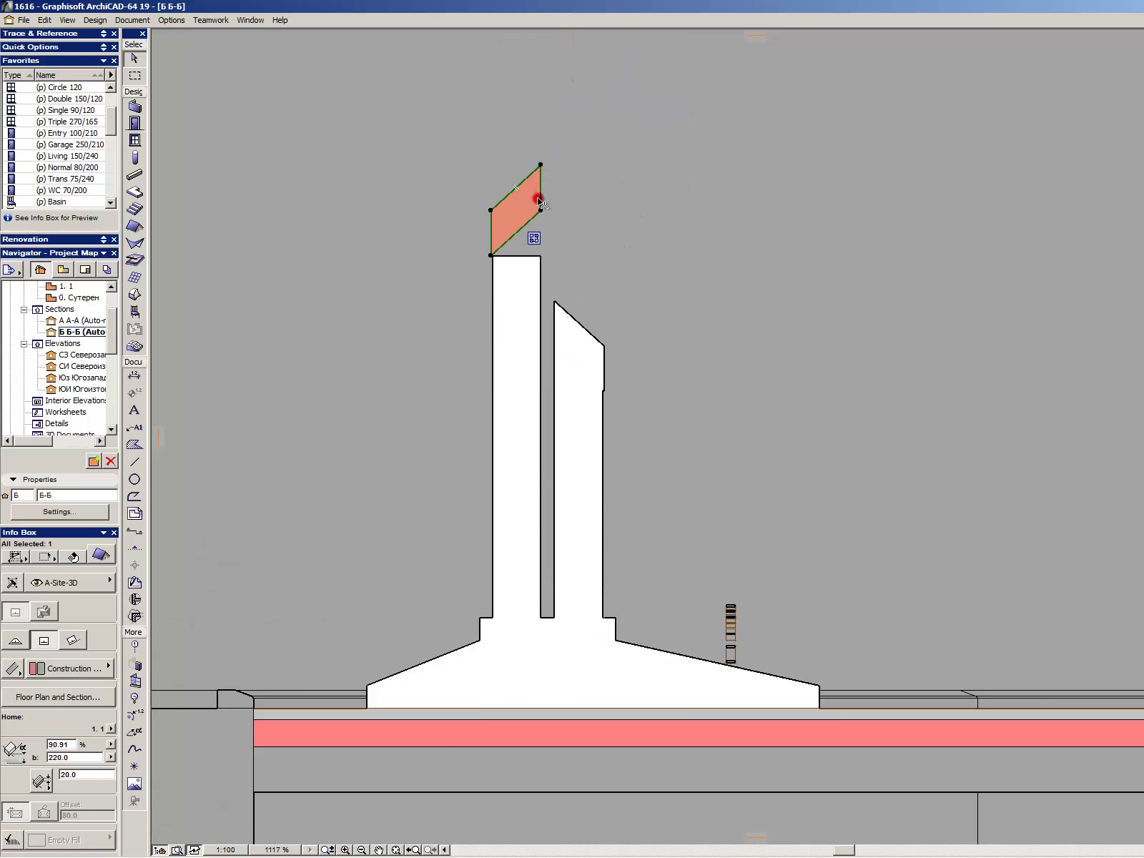
pyautogui.click(541, 211)
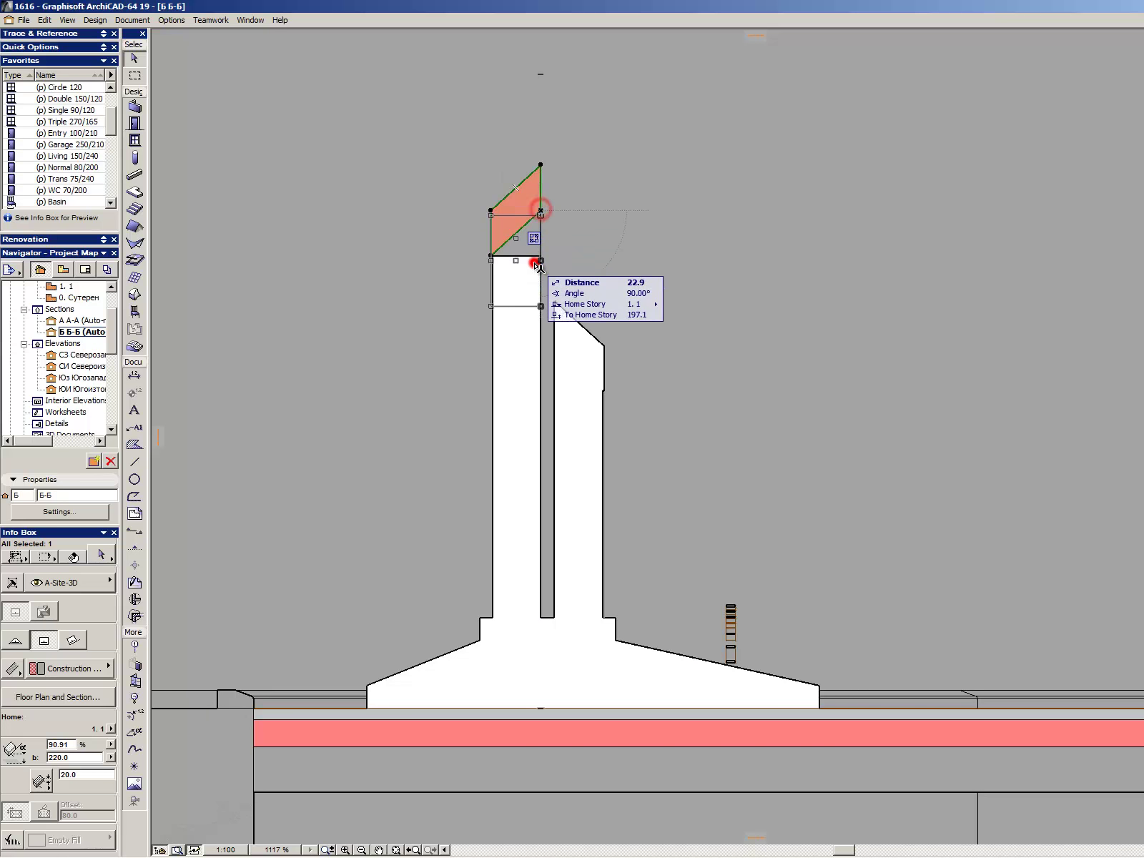
pyautogui.click(541, 256)
pyautogui.click(691, 245)
# - Select the MultiText 3D object above the sloped stone base in the section
pyautogui.scroll(-4, 649, 291)
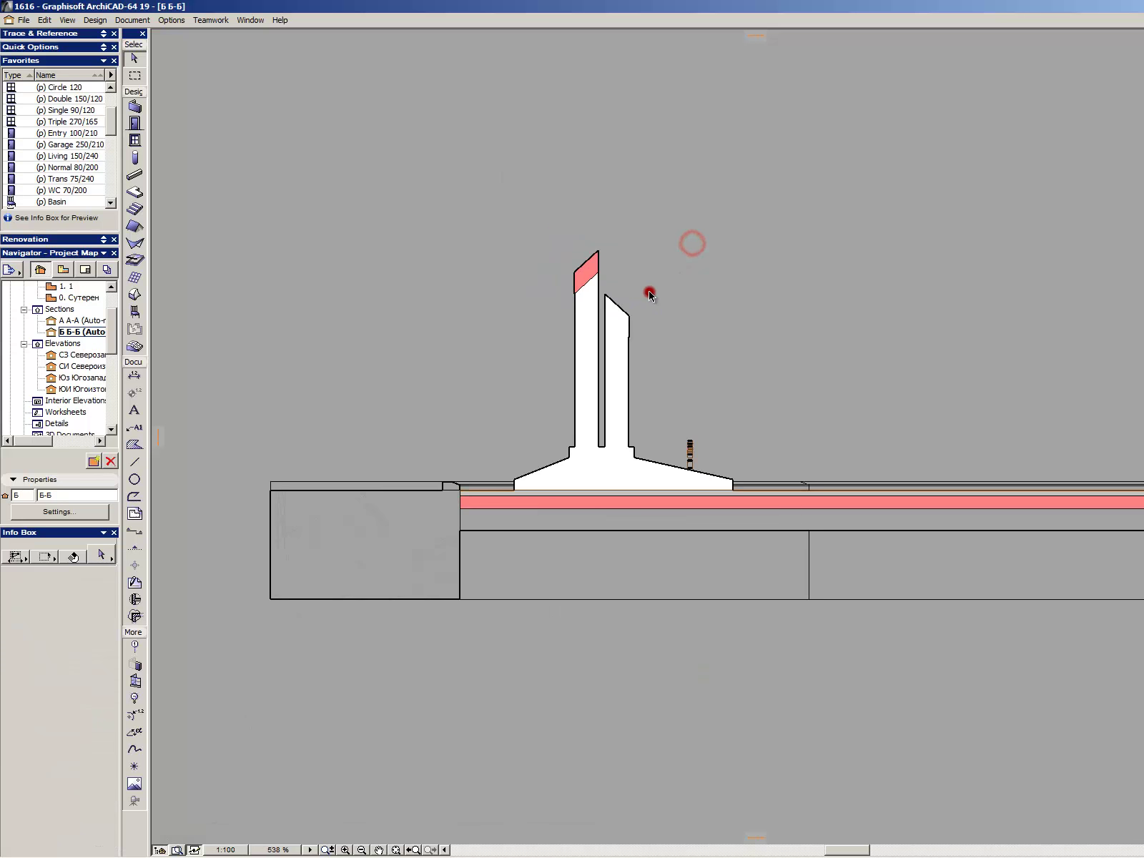
pyautogui.scroll(6, 628, 483)
pyautogui.click(786, 398)
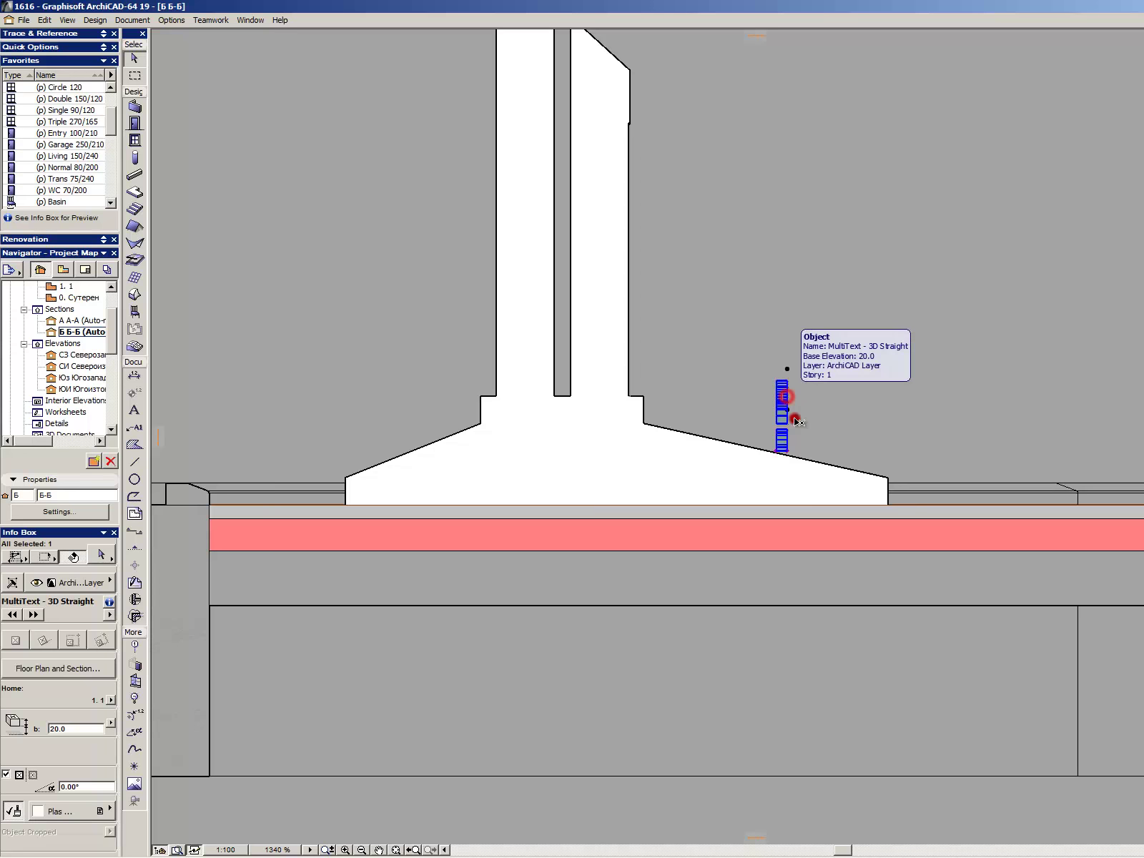
# - Draw a horizontal helper line inward from the outer corner where the base's sloped edge ends
pyautogui.scroll(3, 815, 450)
pyautogui.click(879, 461)
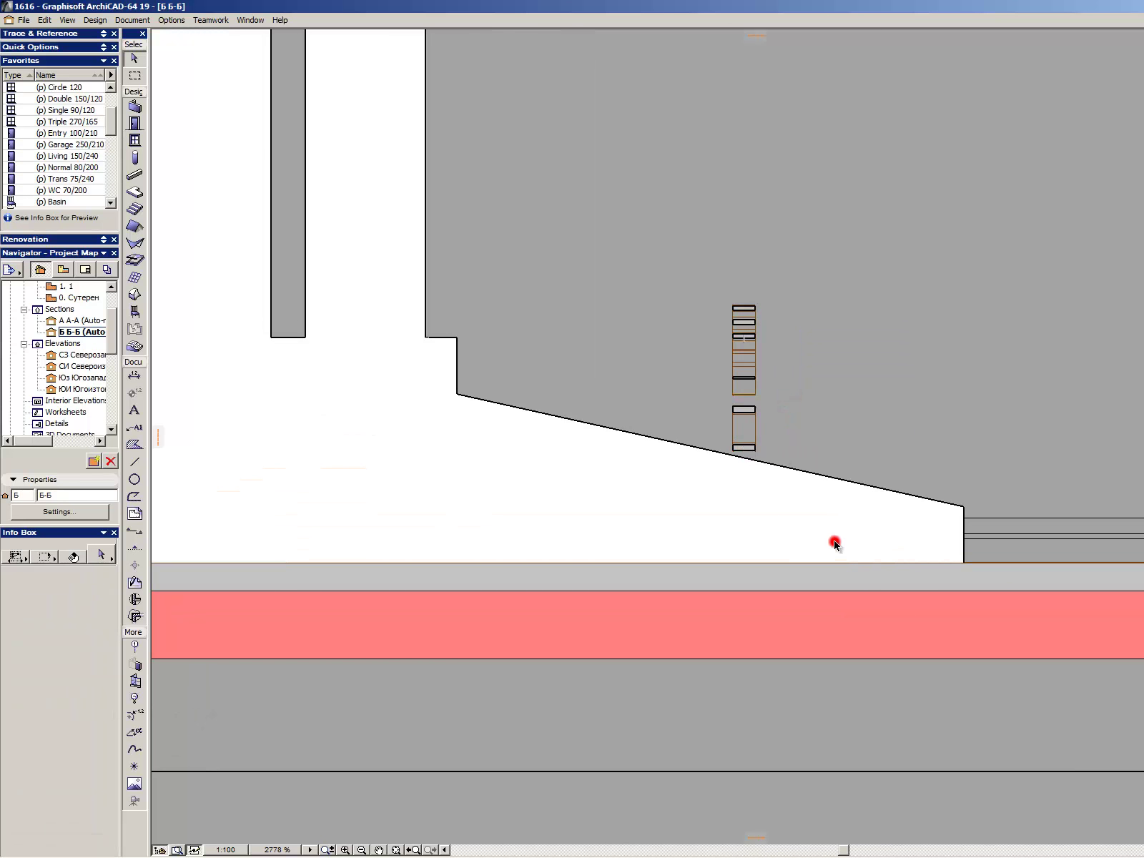
pyautogui.press('l')
pyautogui.click(960, 507)
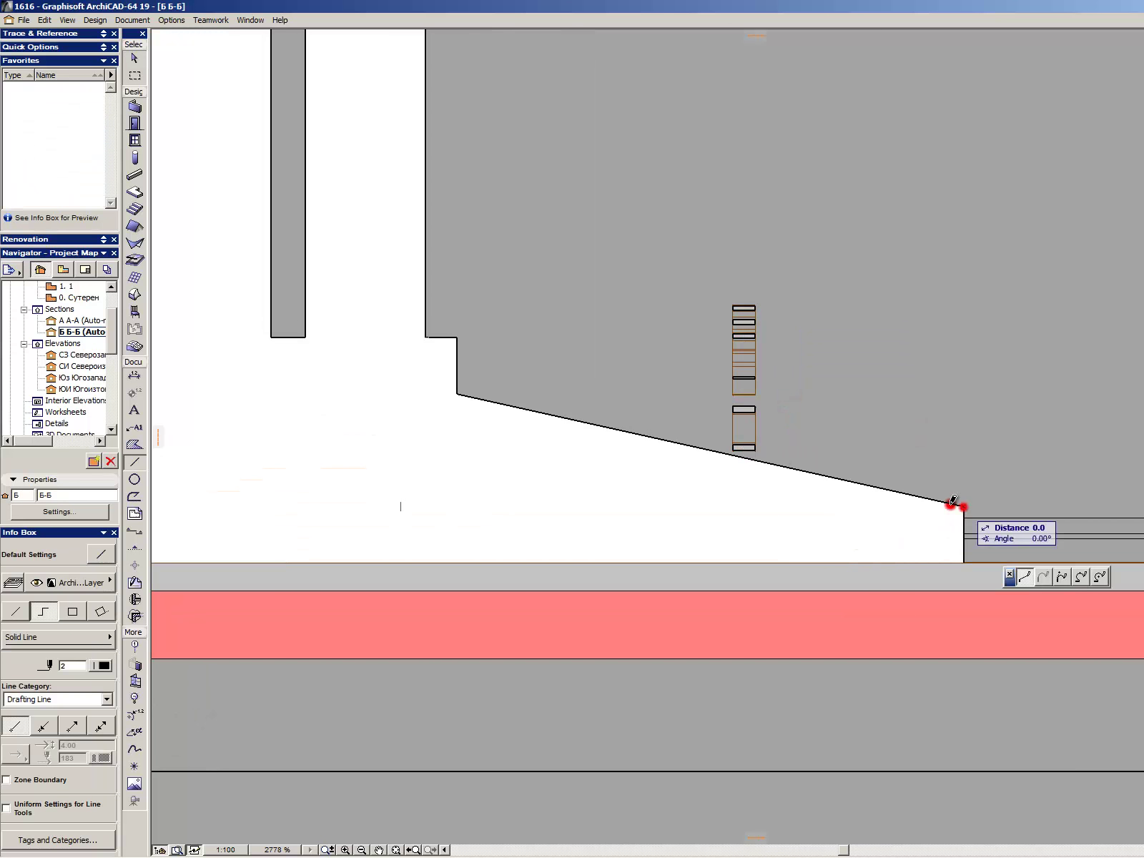
pyautogui.click(612, 505)
pyautogui.click(612, 505)
pyautogui.press('Escape')
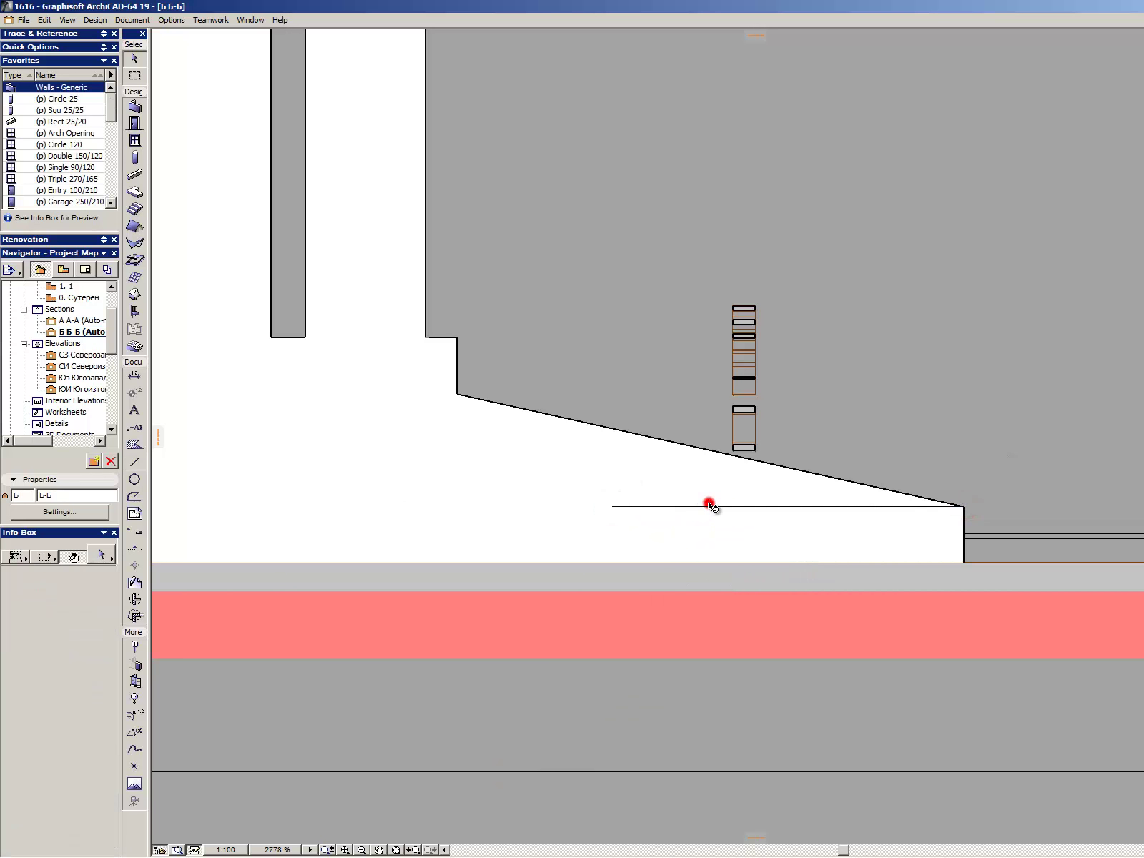
pyautogui.click(710, 506)
pyautogui.press('Escape')
# - Add an angle dimension between the base's sloped edge and the horizontal helper line
pyautogui.click(133, 732)
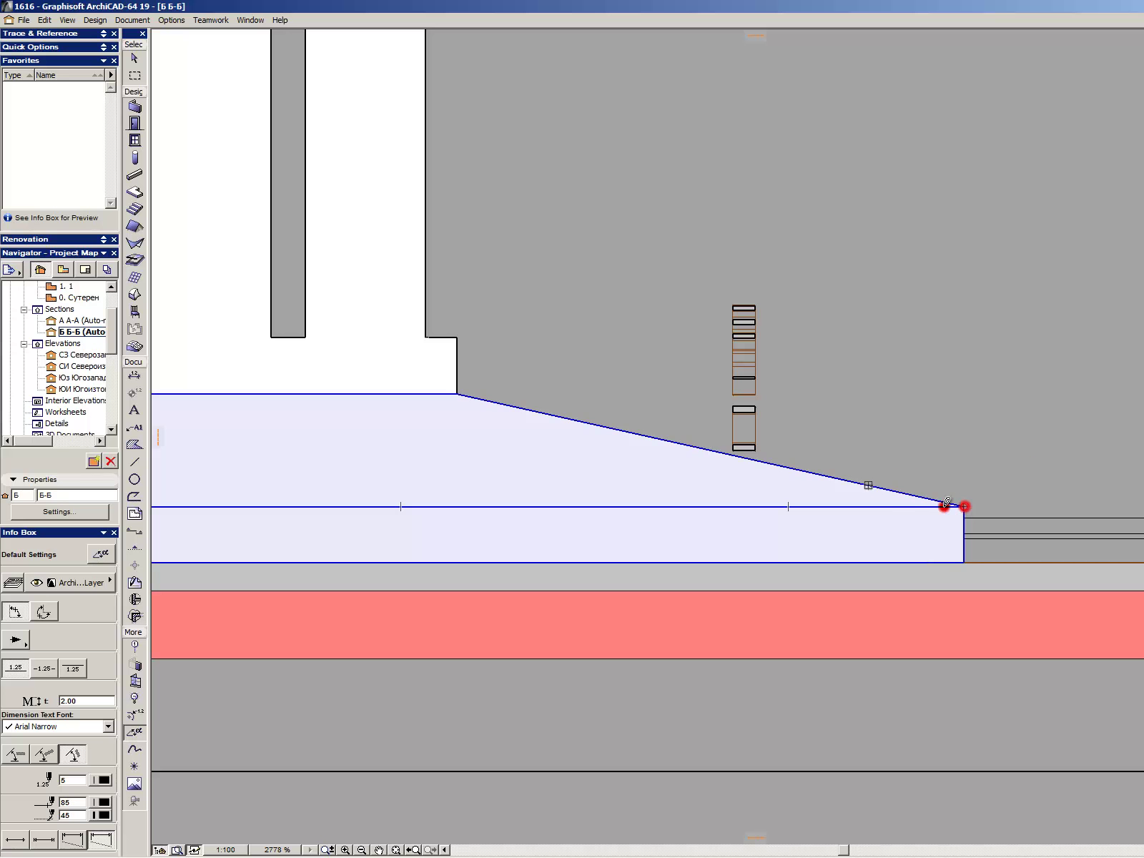
pyautogui.click(648, 499)
pyautogui.click(668, 475)
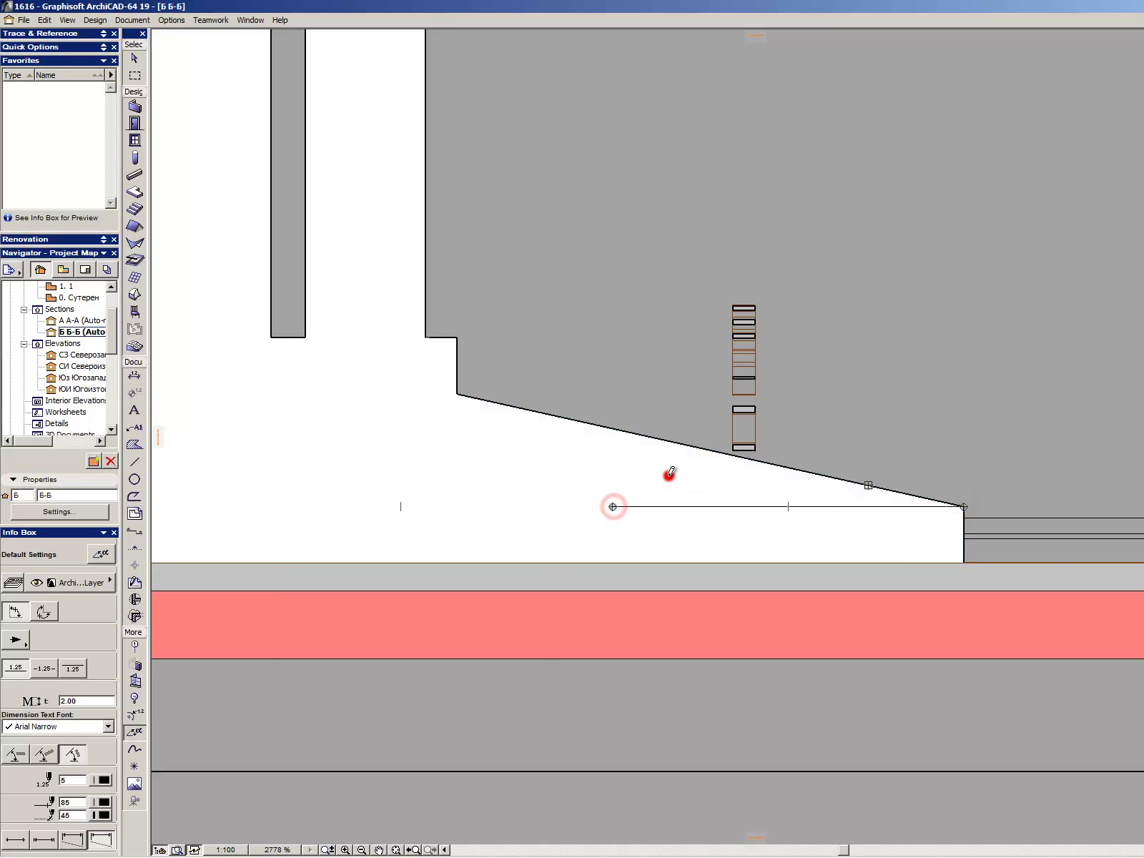
pyautogui.press('Escape')
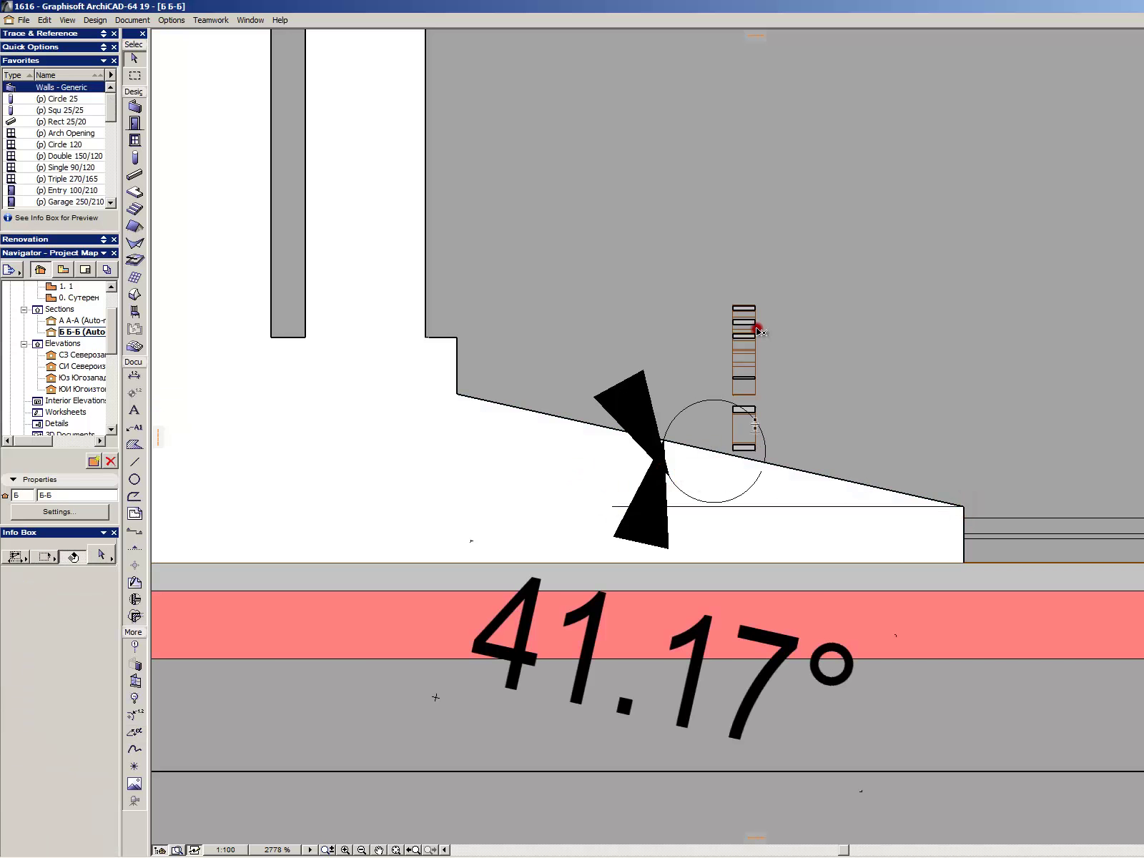
# - Set the X axis rotation of the MultiText 3D Straight object above the slope to 41.17°
pyautogui.click(812, 350)
pyautogui.click(687, 282)
pyautogui.keyDown('alt'); pyautogui.click(772, 297); pyautogui.keyUp('alt')
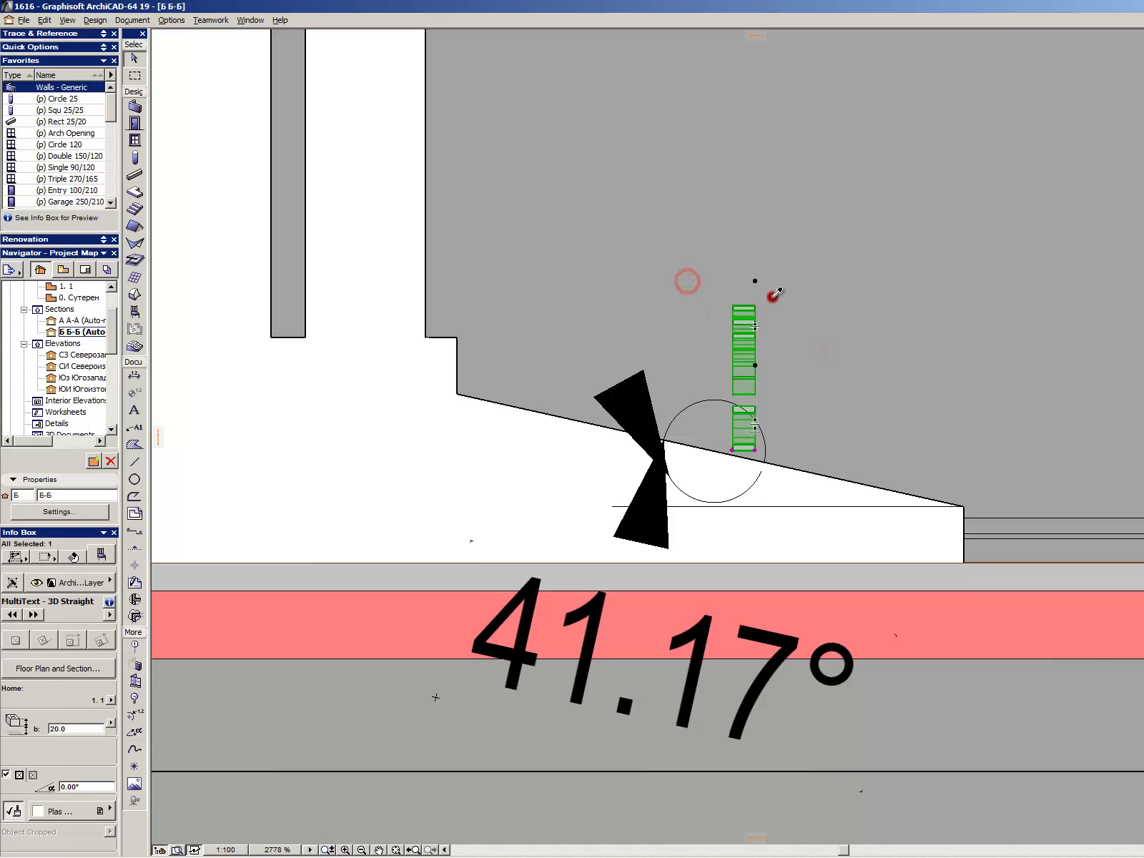
pyautogui.keyDown('alt'); pyautogui.click(752, 281); pyautogui.keyUp('alt')
pyautogui.hotkey('ctrl', 't')
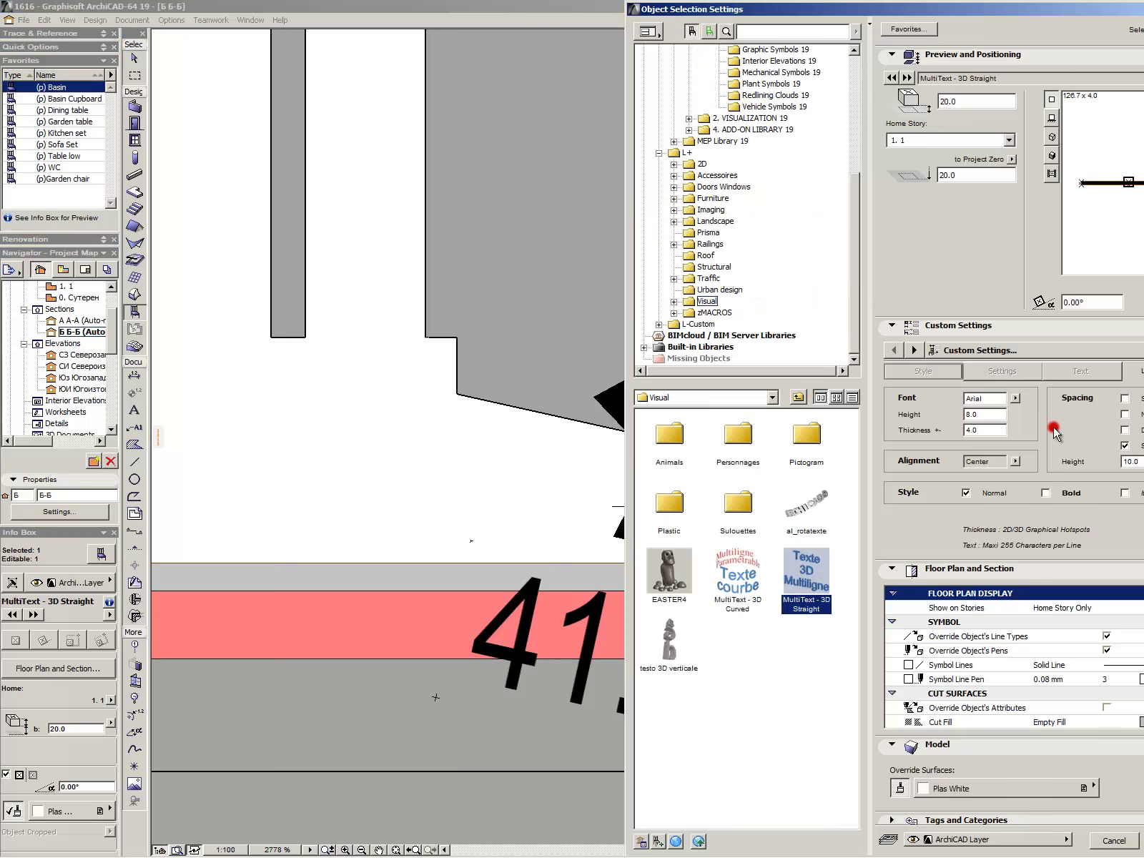
pyautogui.click(1083, 372)
pyautogui.click(1032, 371)
pyautogui.click(1093, 482)
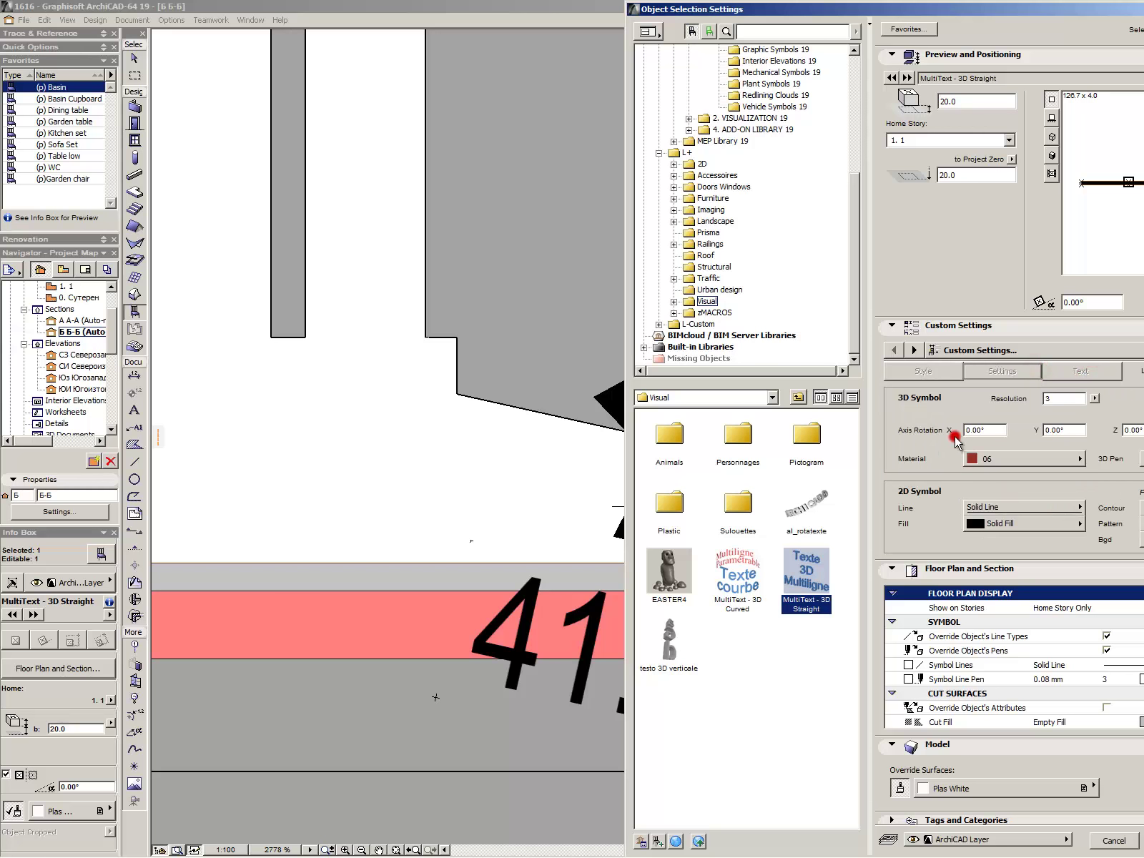
pyautogui.click(985, 430)
pyautogui.press('Return')
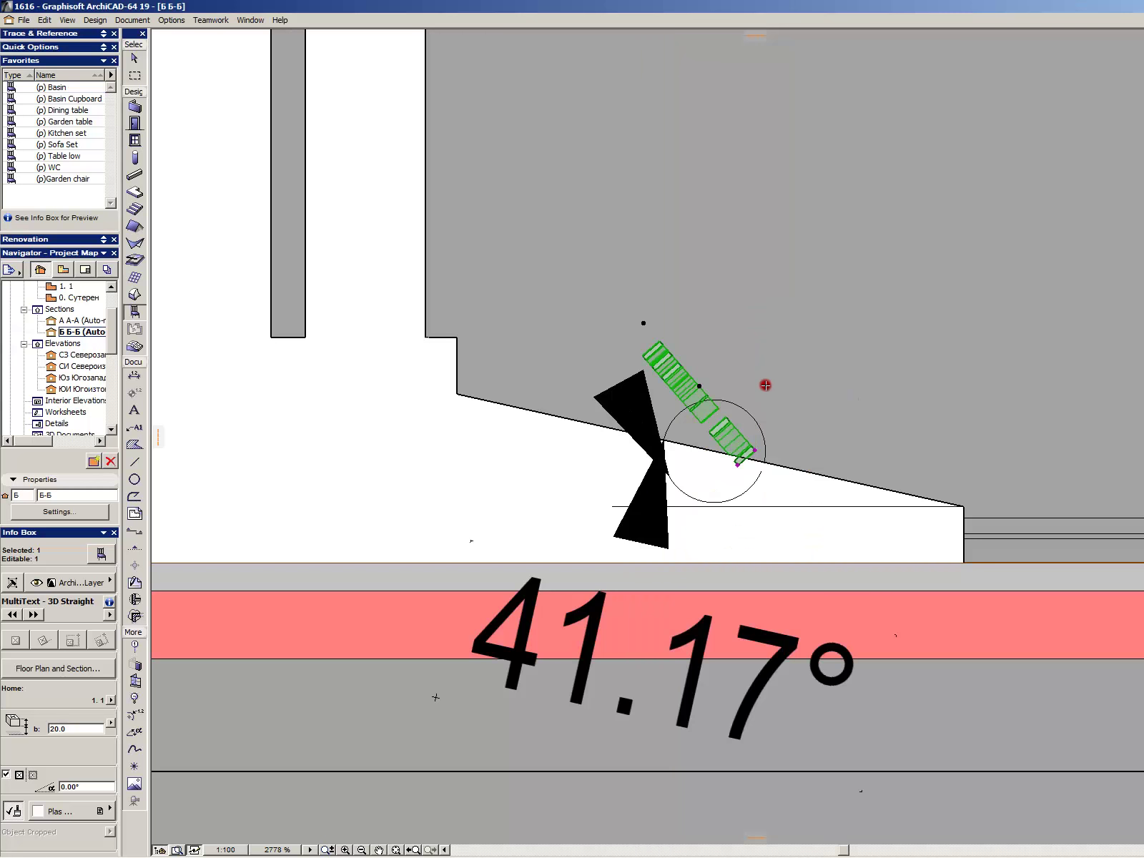
# - Increase the 3D text object's X axis rotation so it leans further toward the slope, then deselect it
pyautogui.scroll(2, 774, 467)
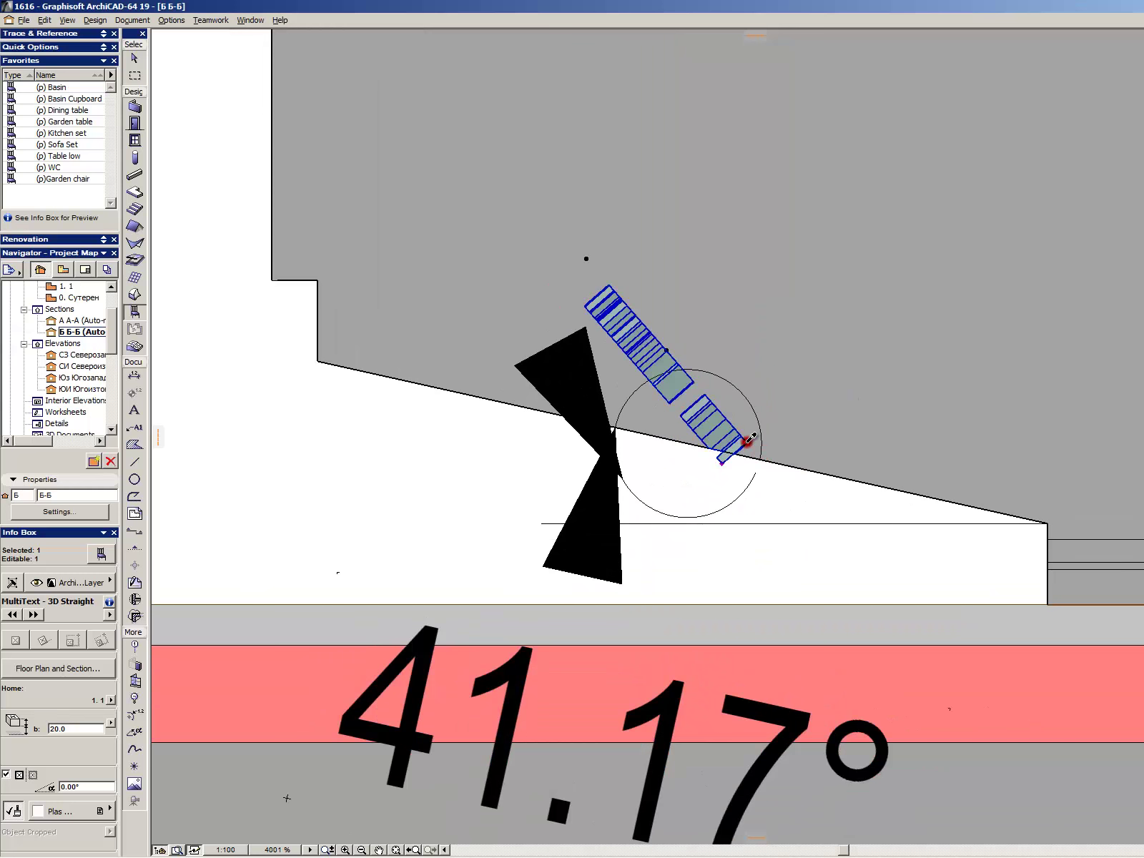
pyautogui.doubleClick(744, 441)
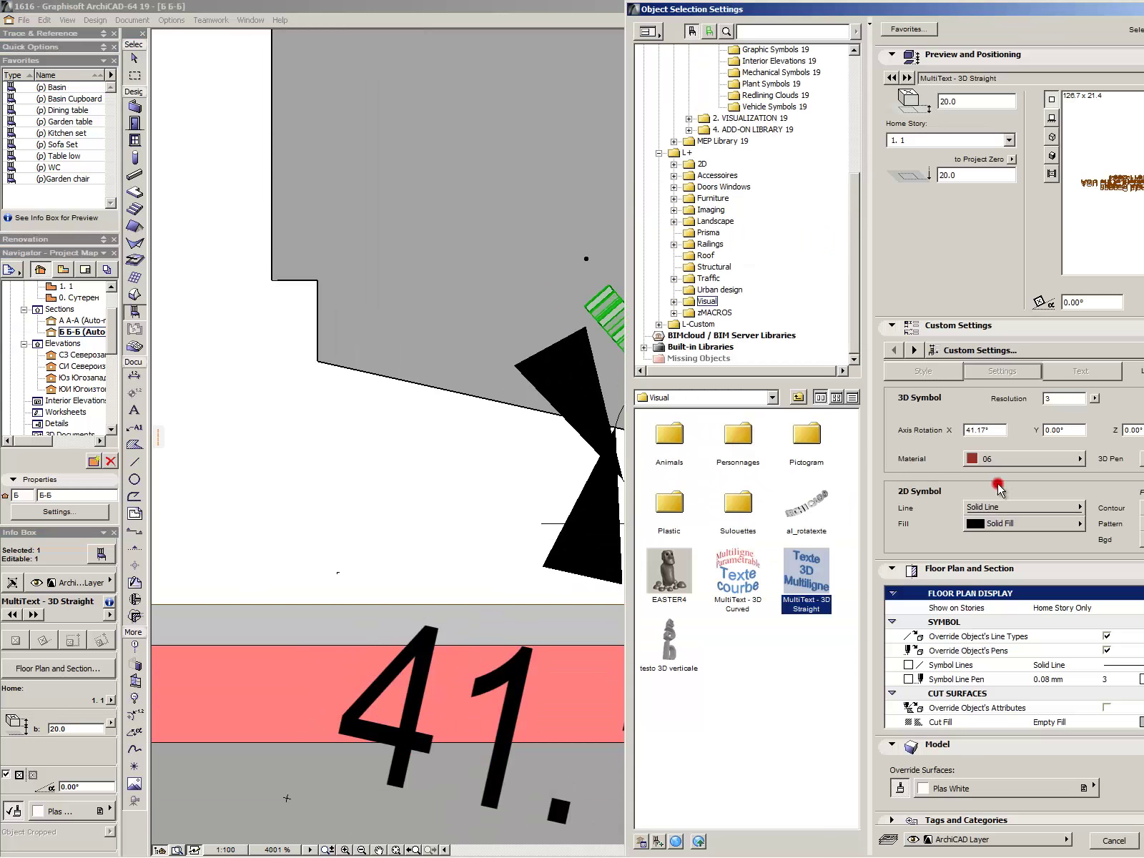
pyautogui.doubleClick(992, 431)
pyautogui.press('Return')
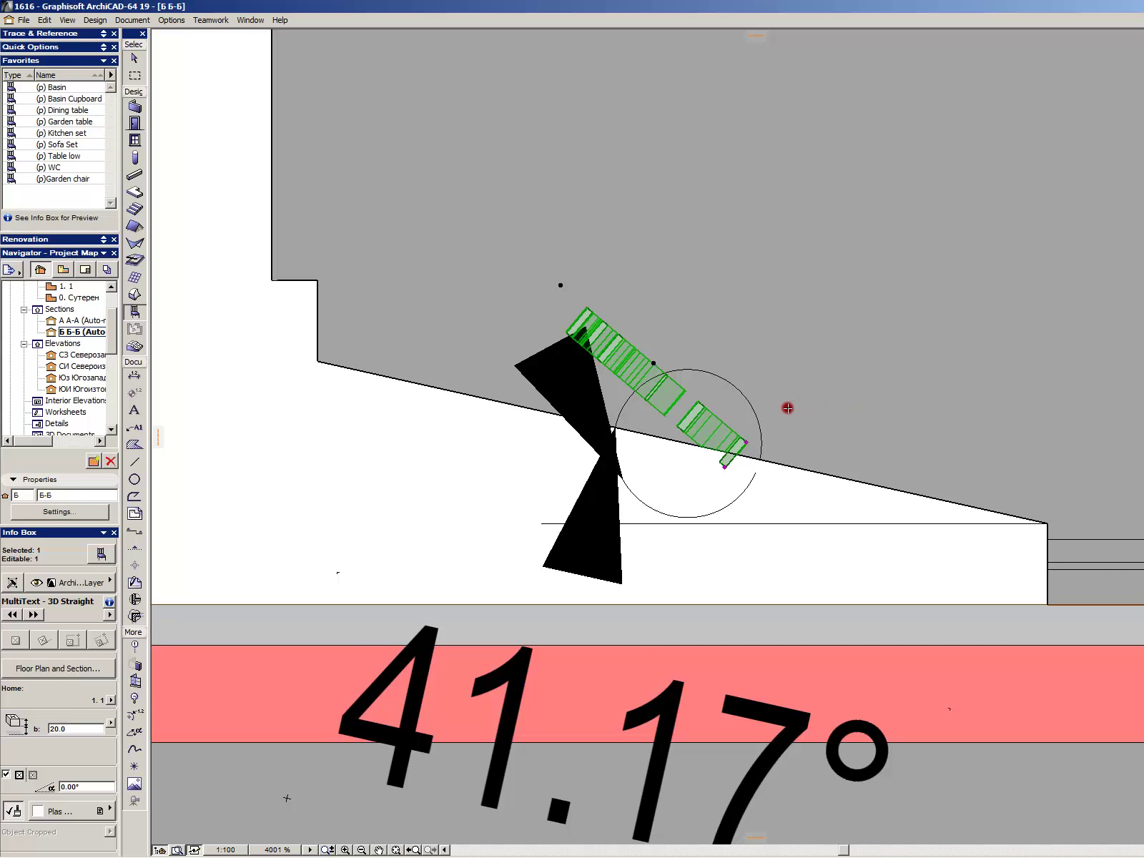
pyautogui.scroll(-2, 744, 443)
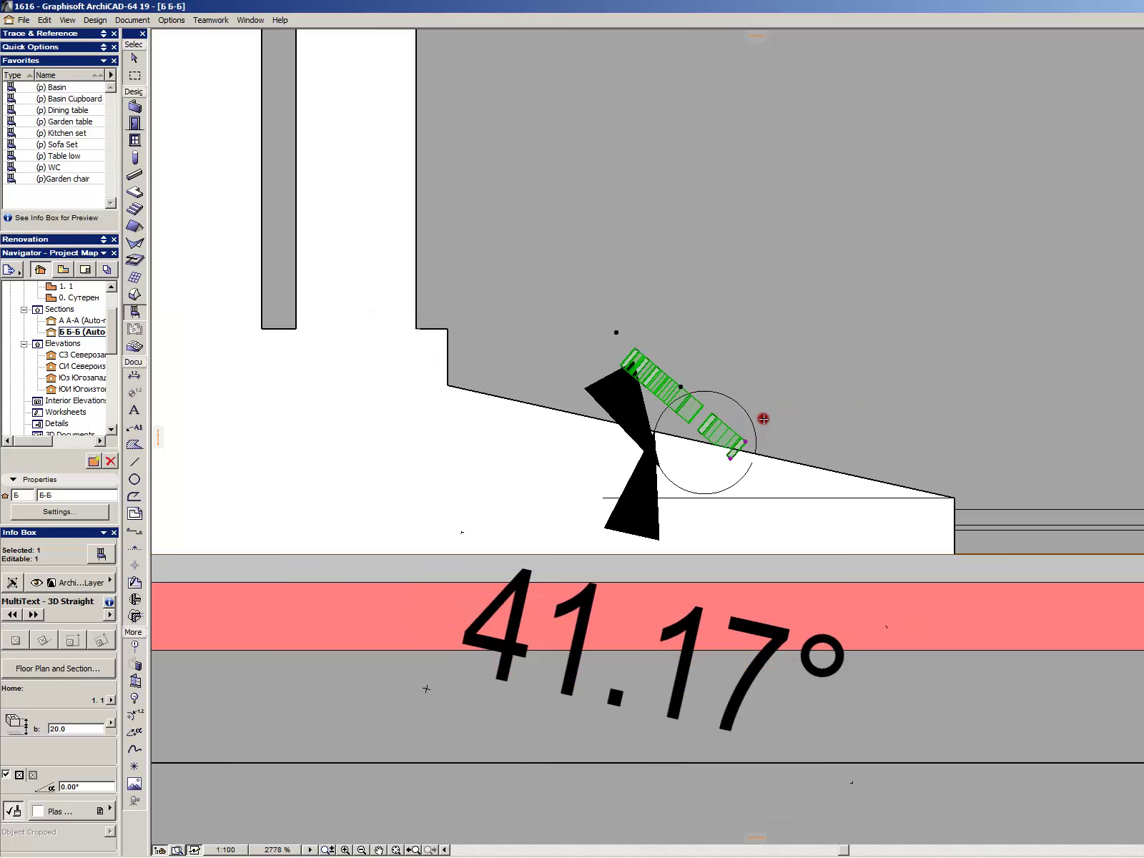
pyautogui.click(820, 374)
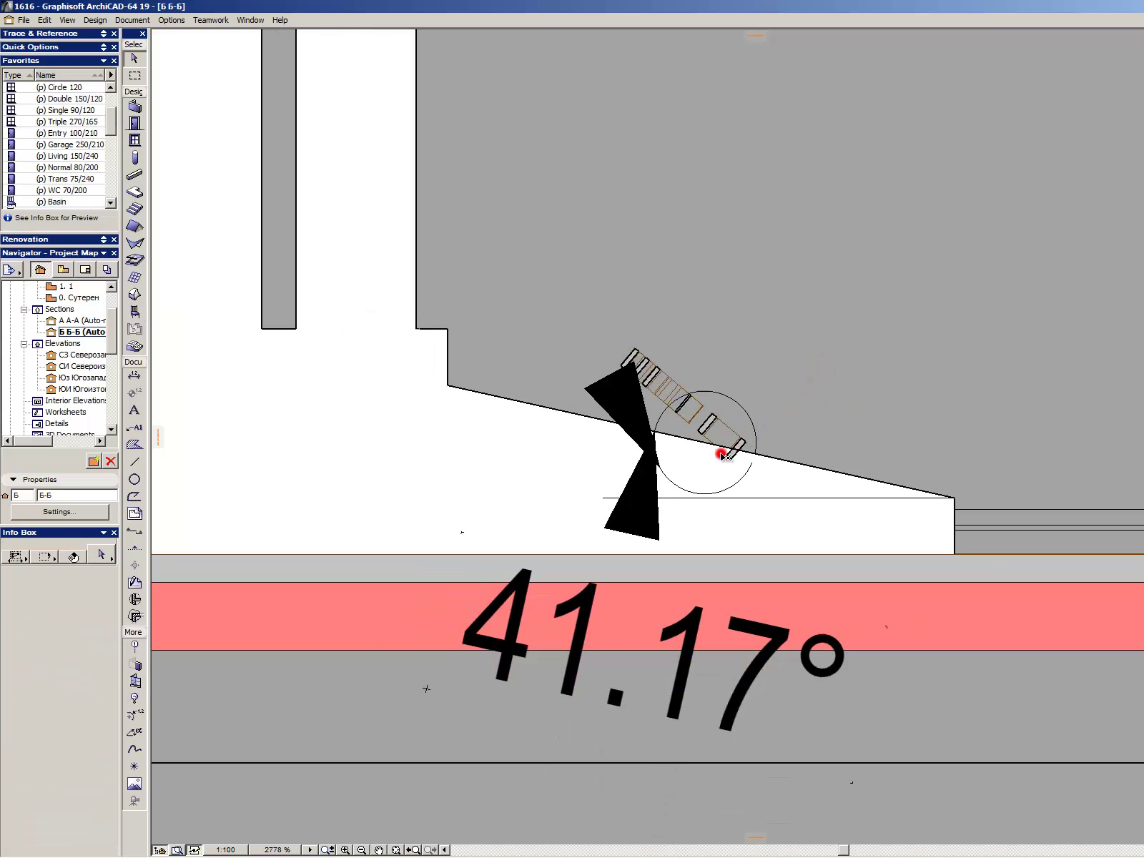
# - Try to select the angle dimension, including selecting all elements with the Radial Dimension tool active
pyautogui.click(656, 478)
pyautogui.click(614, 655)
pyautogui.click(765, 726)
pyautogui.click(534, 671)
pyautogui.click(706, 614)
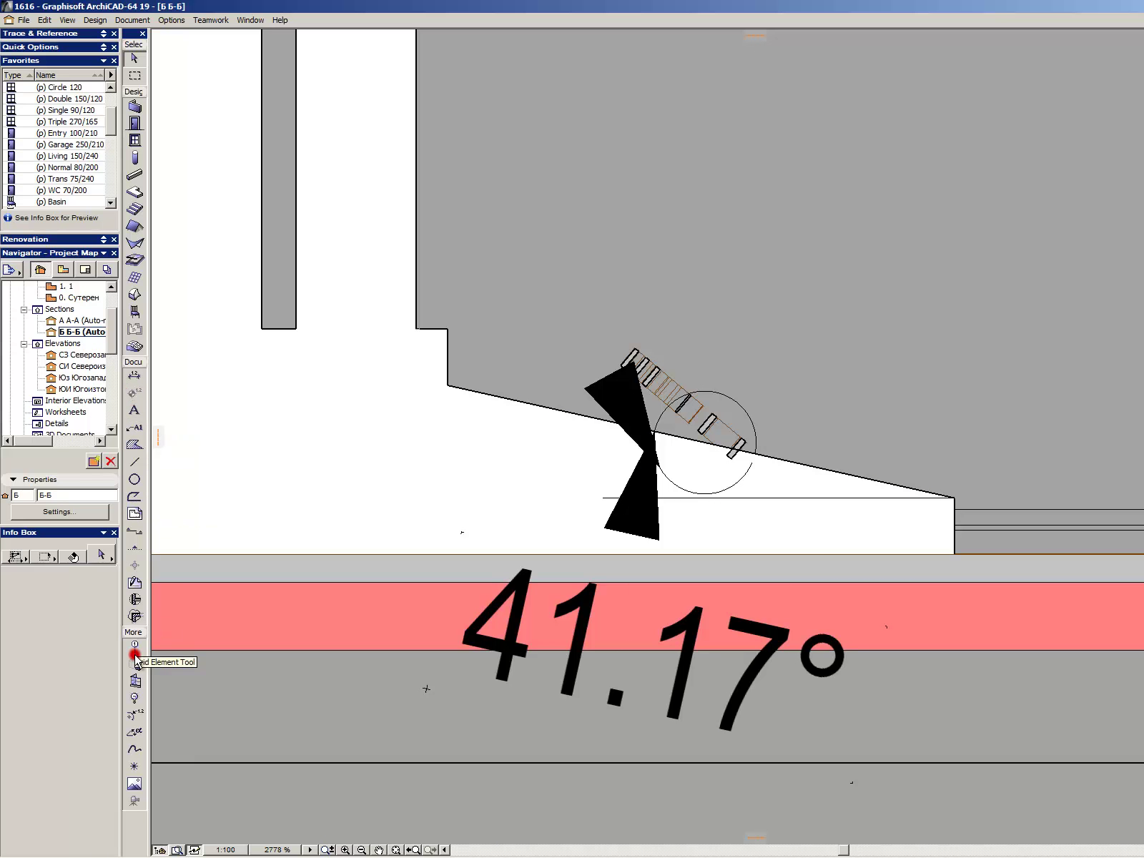
pyautogui.click(134, 715)
pyautogui.hotkey('ctrl', 'a')
pyautogui.scroll(-8, 868, 522)
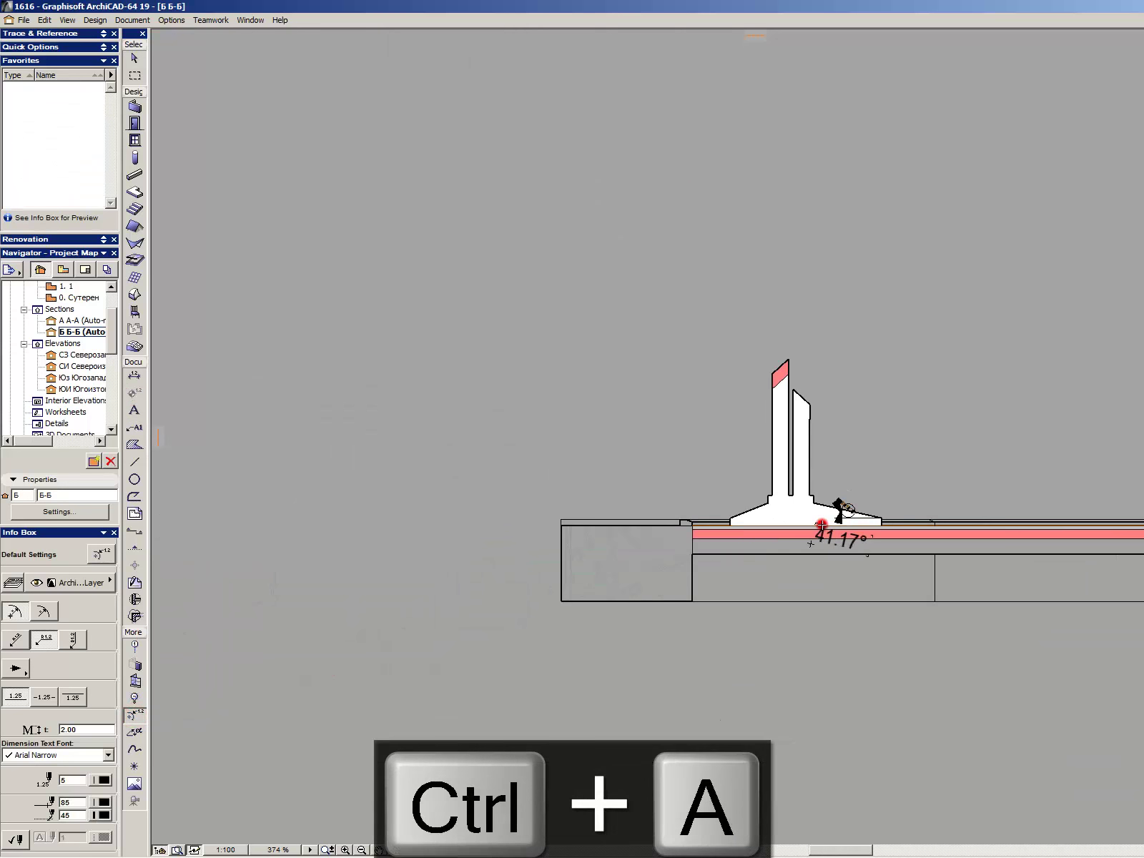
pyautogui.scroll(4, 840, 509)
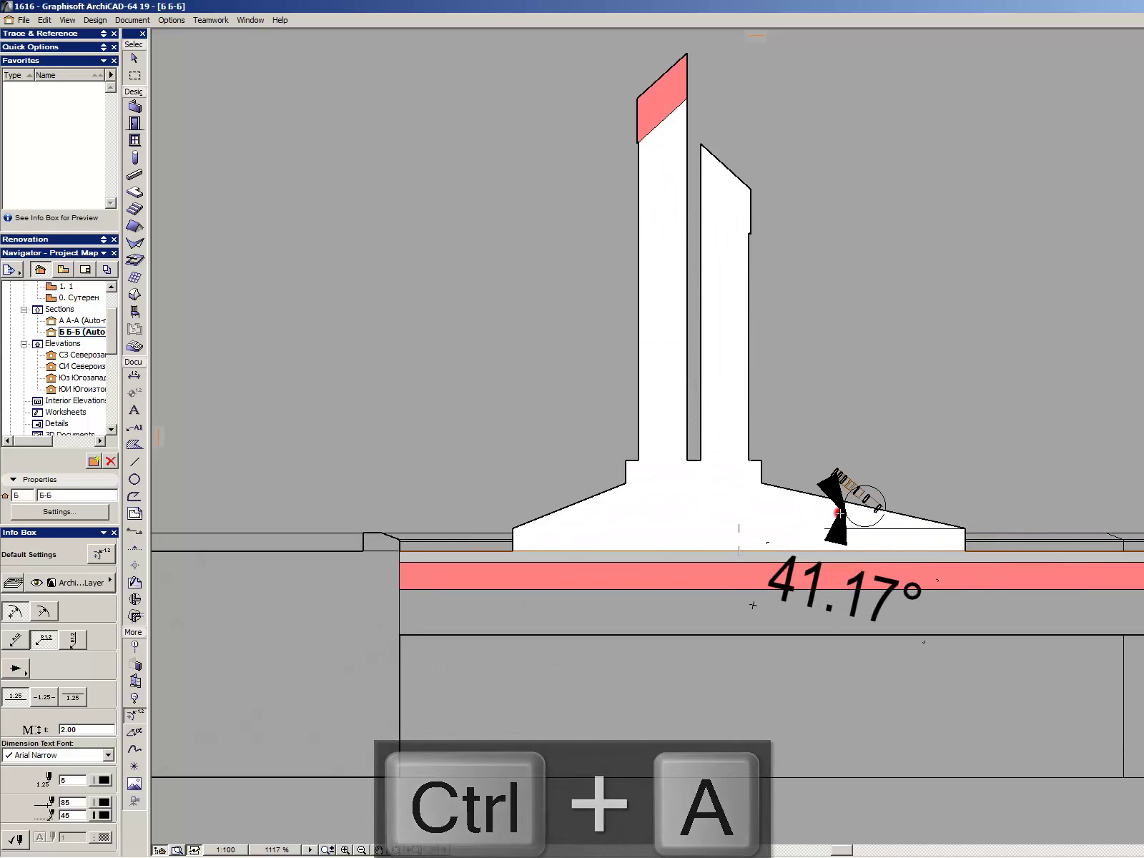
pyautogui.click(834, 548)
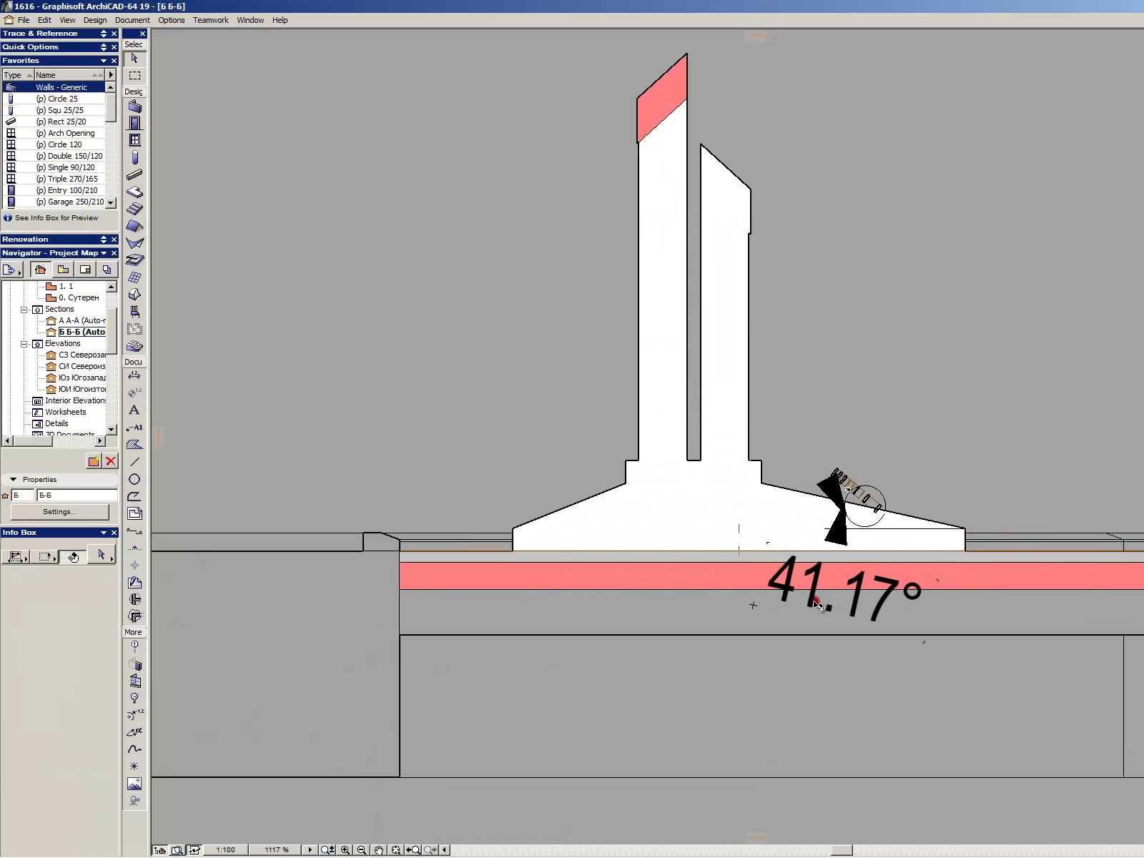
# - Delete the angle dimension together with its text and the horizontal helper line
pyautogui.click(751, 604)
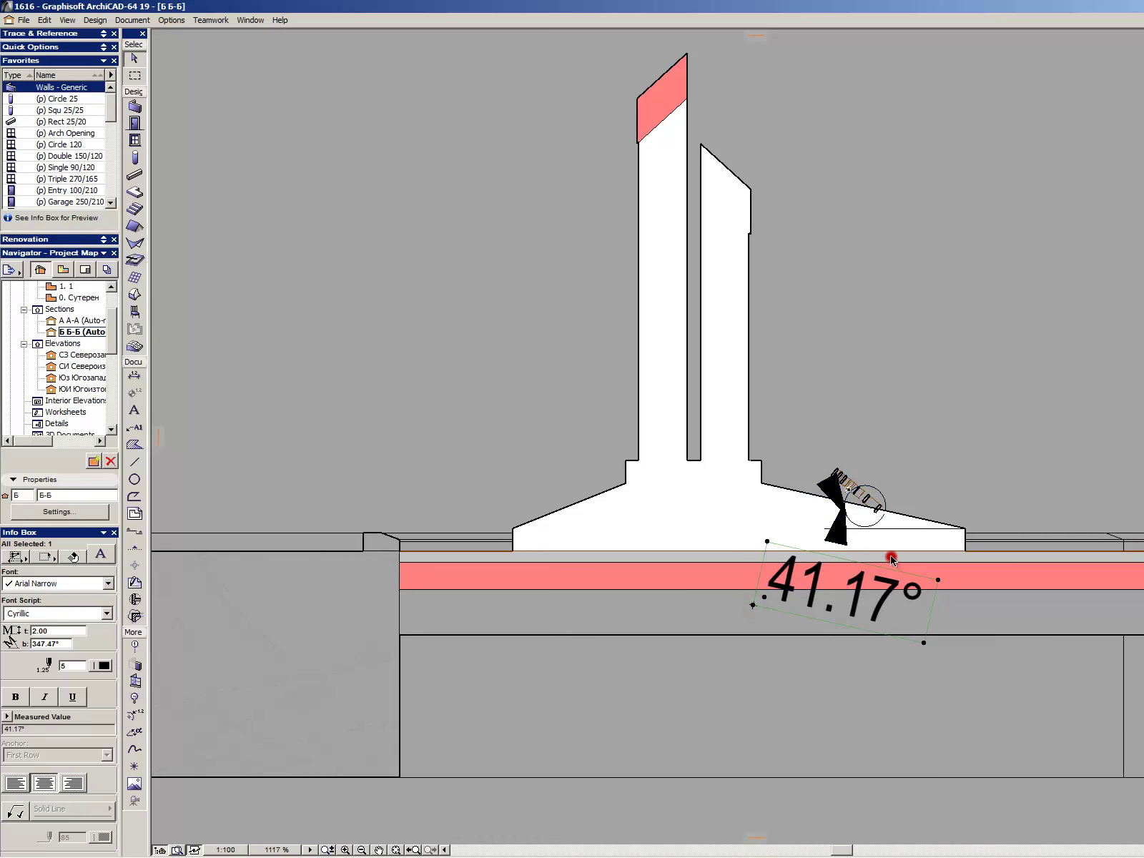
pyautogui.click(862, 515)
pyautogui.press('space')
pyautogui.click(825, 533)
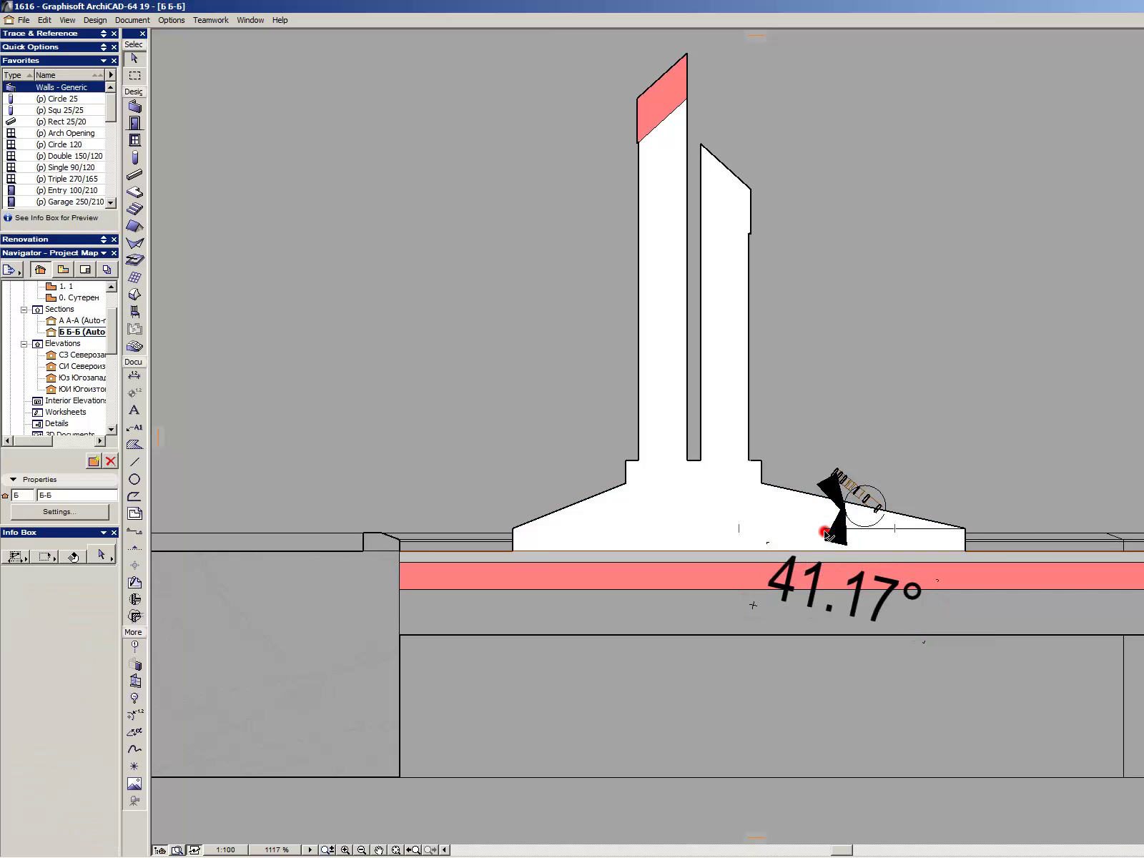
pyautogui.press('Delete')
# - Redraw the horizontal helper line inward from the lower end of the base's sloped edge
pyautogui.scroll(4, 913, 512)
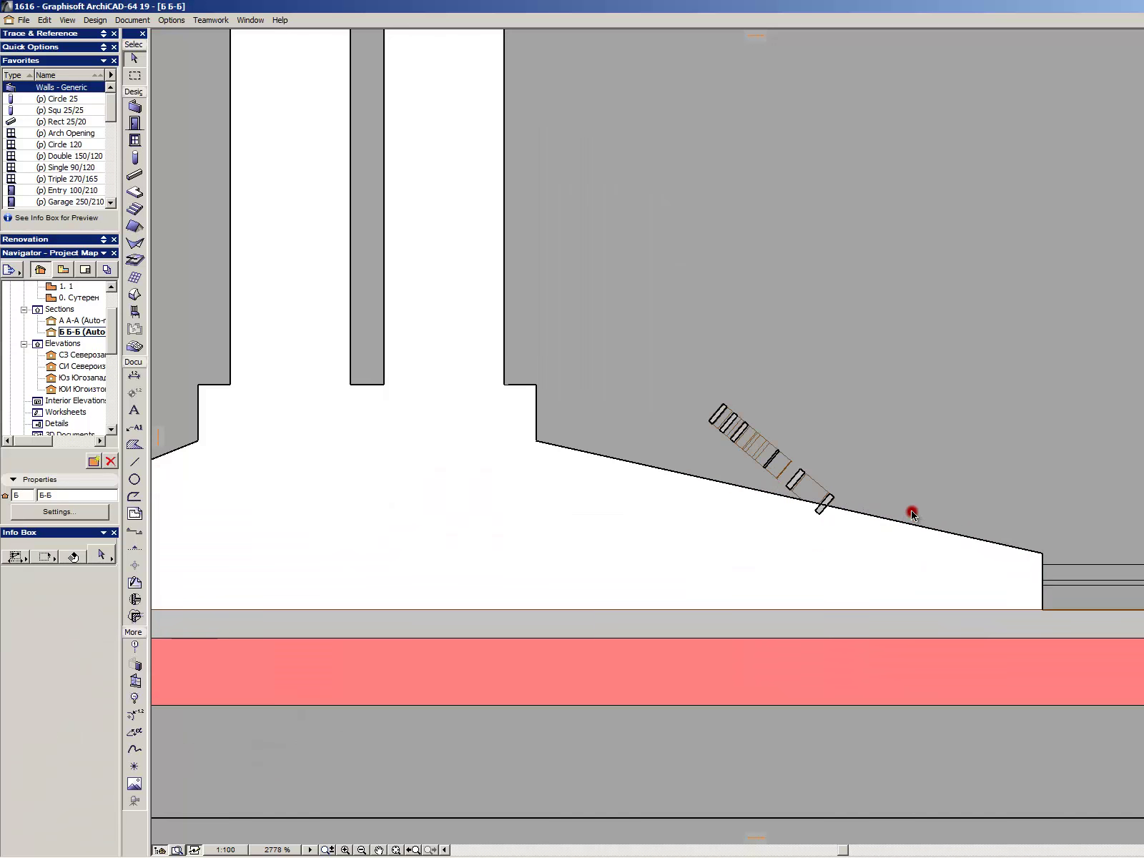
pyautogui.press('l')
pyautogui.click(1042, 552)
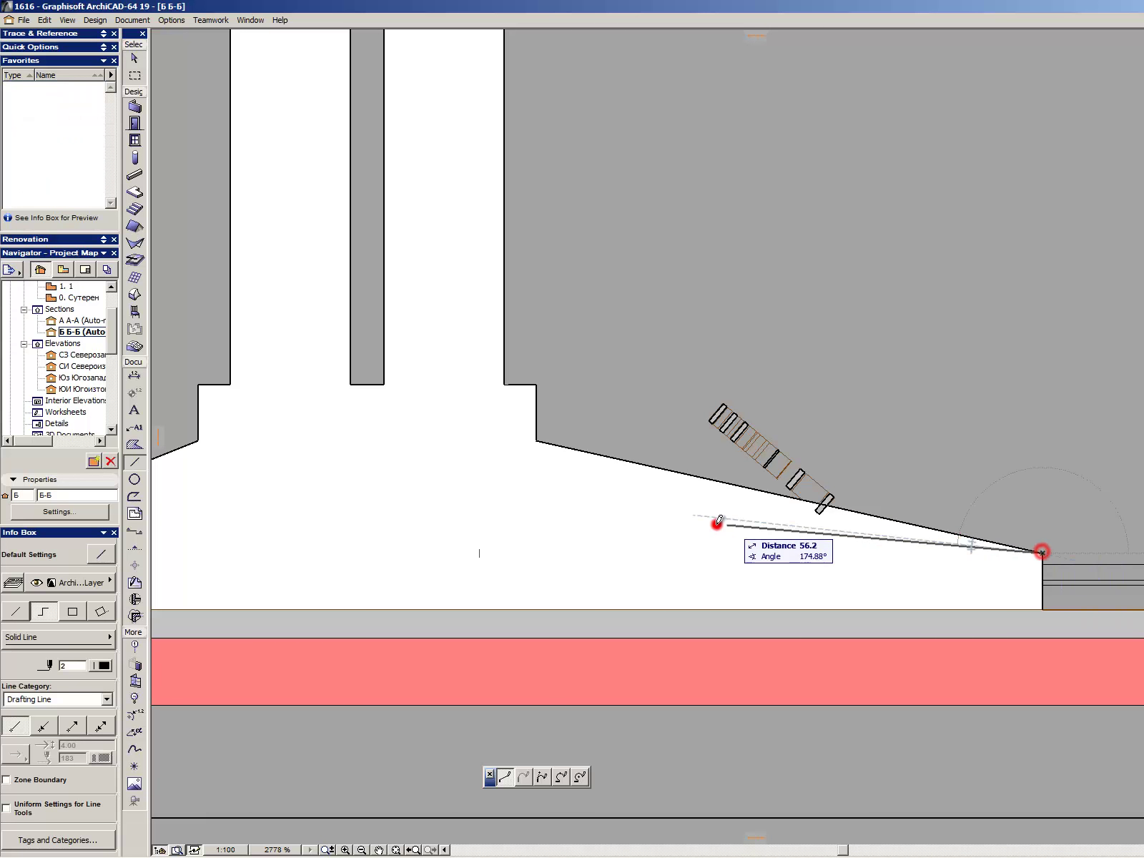
pyautogui.click(683, 551)
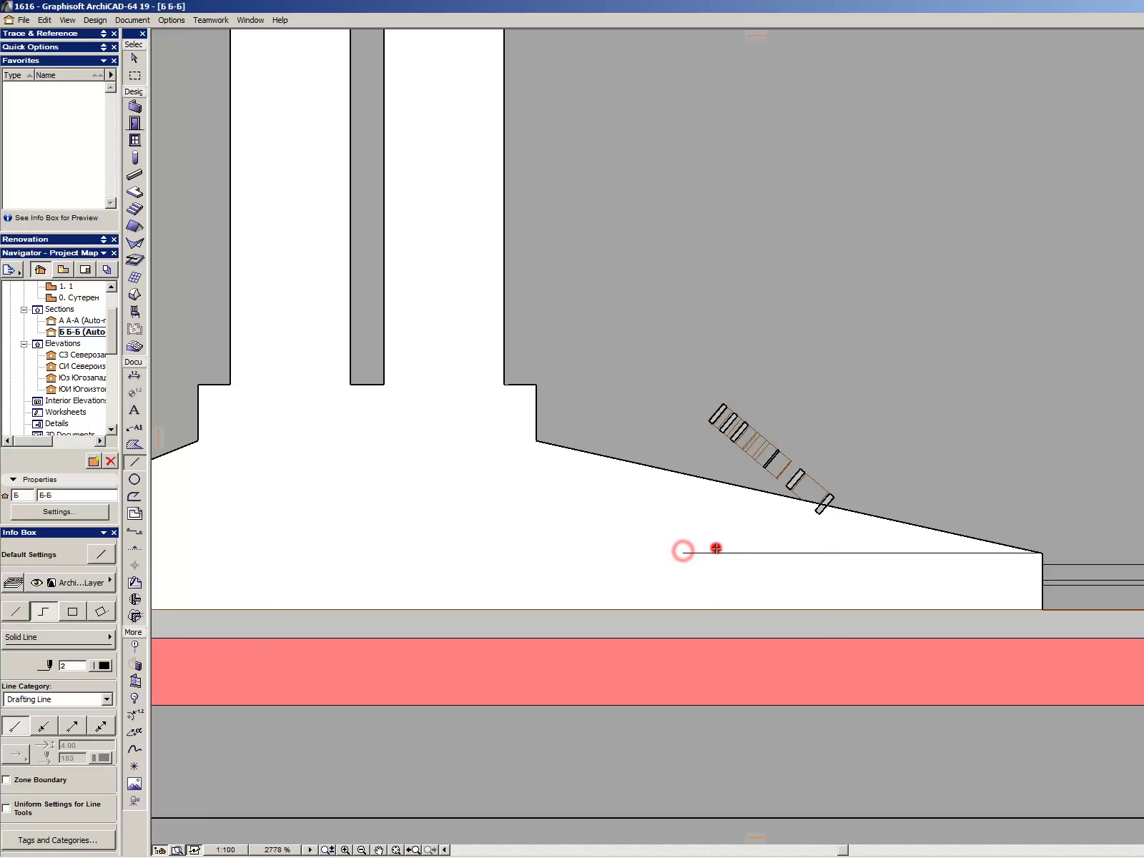
# - Set the default text size of the Angle Dimension tool to 1.00
pyautogui.click(134, 733)
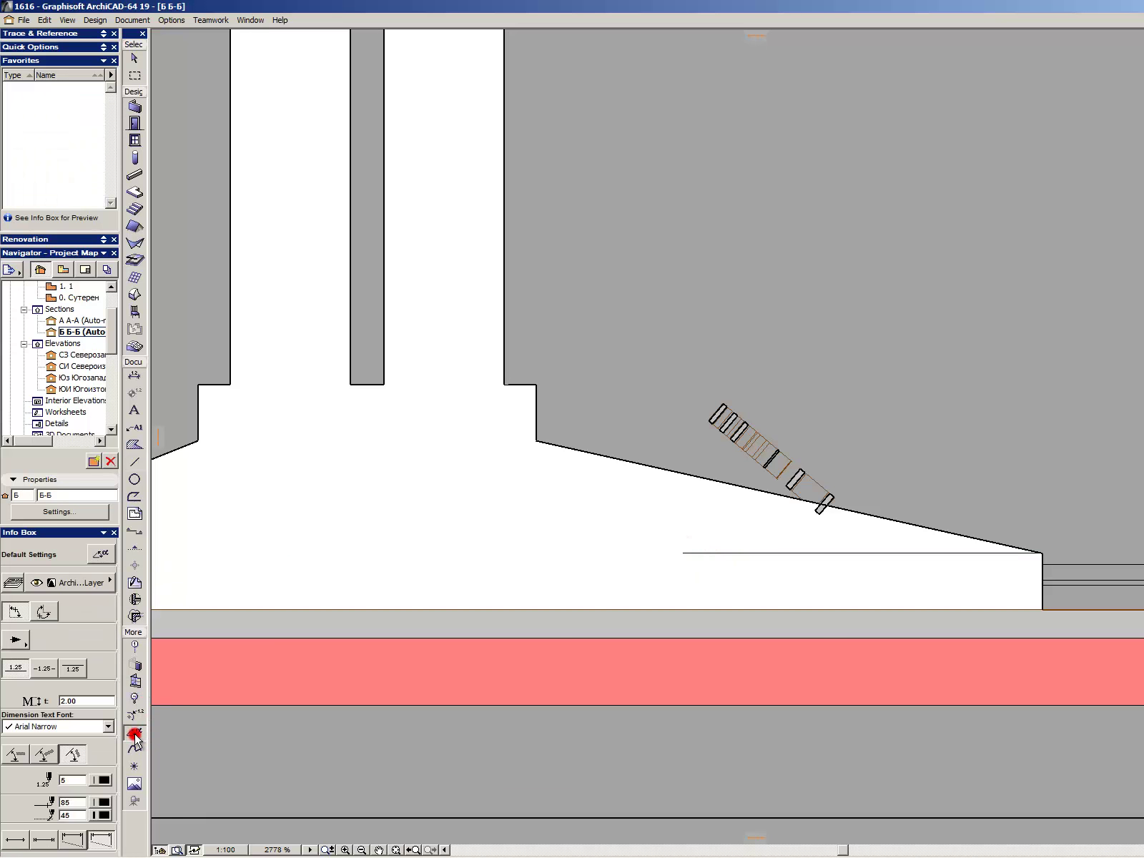
pyautogui.click(84, 702)
pyautogui.write('1')
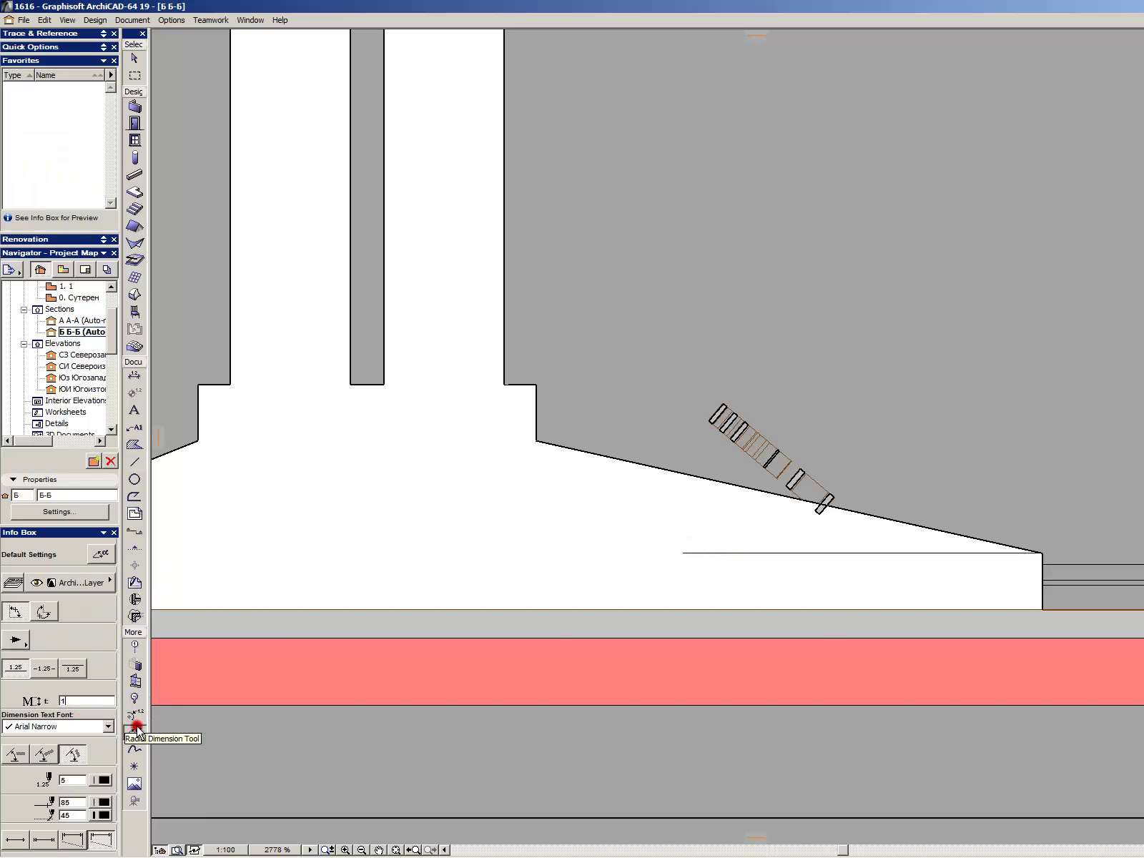
pyautogui.click(130, 725)
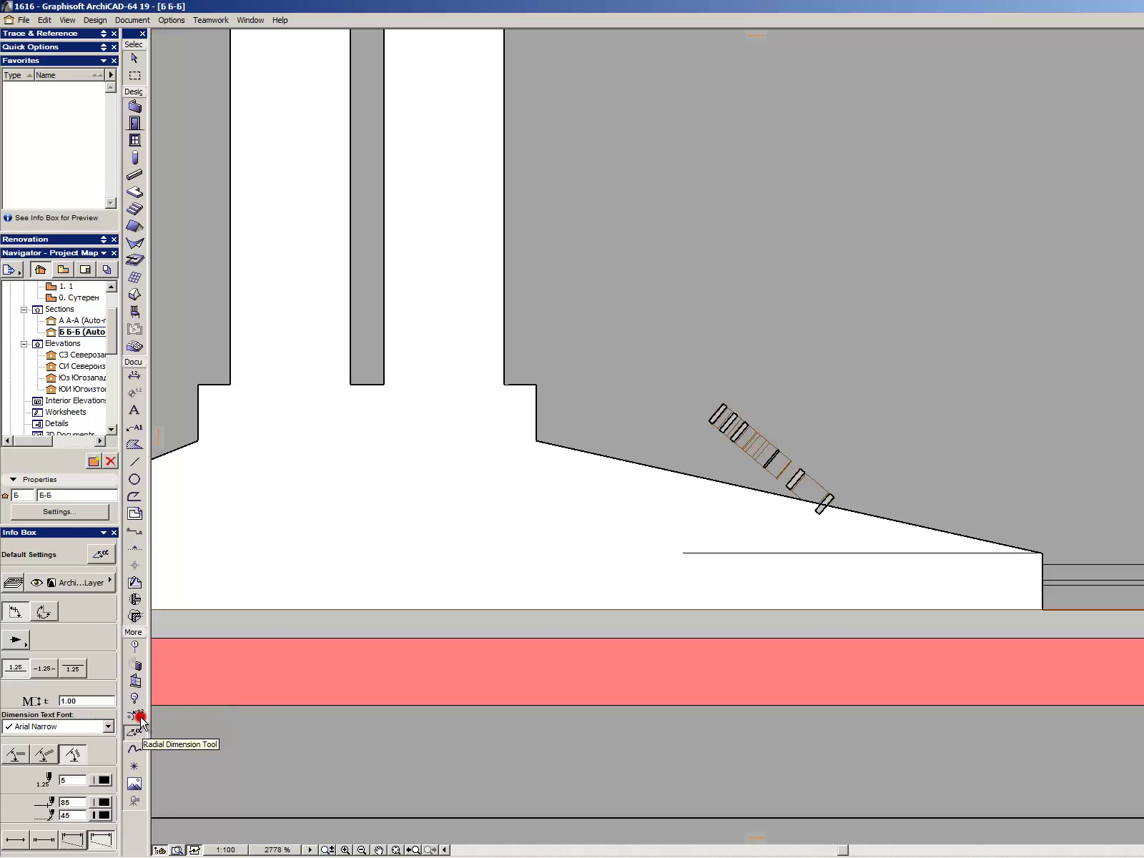
pyautogui.click(140, 730)
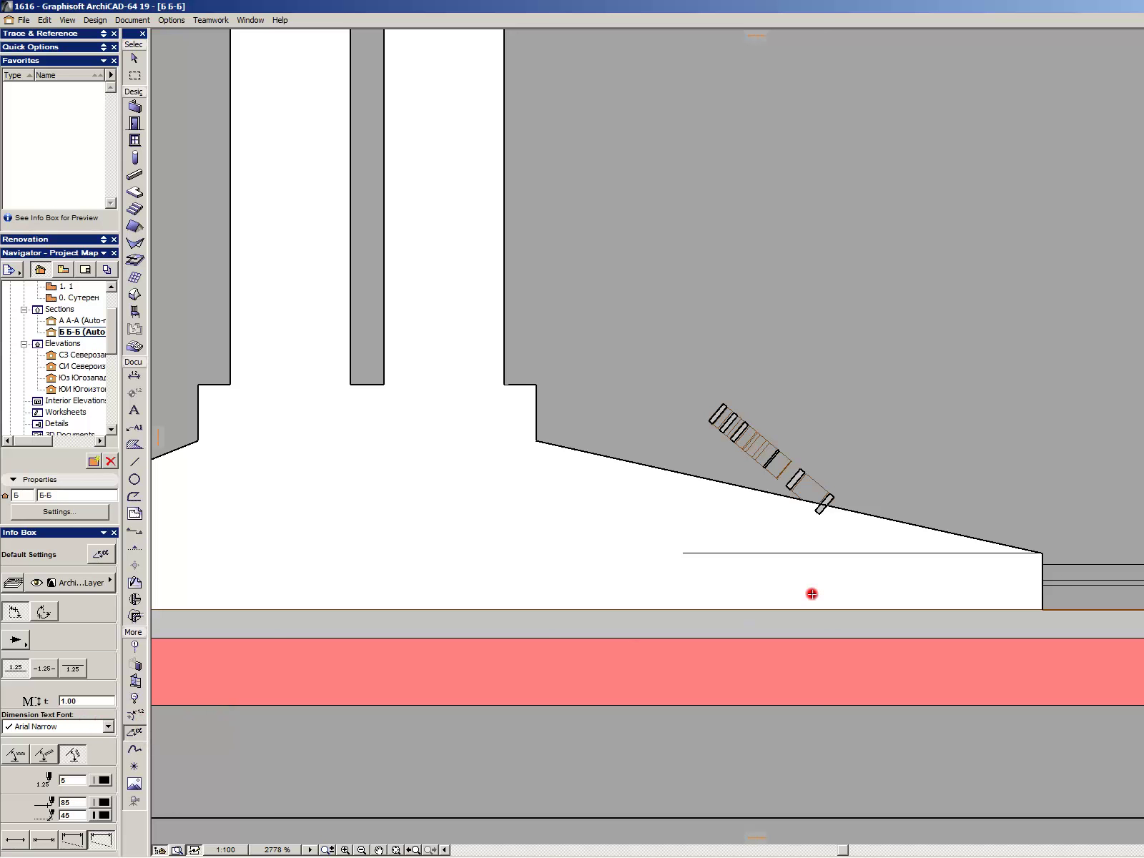
# - Try to dimension the angle between the base's sloped edge and the new helper line
pyautogui.scroll(2, 815, 592)
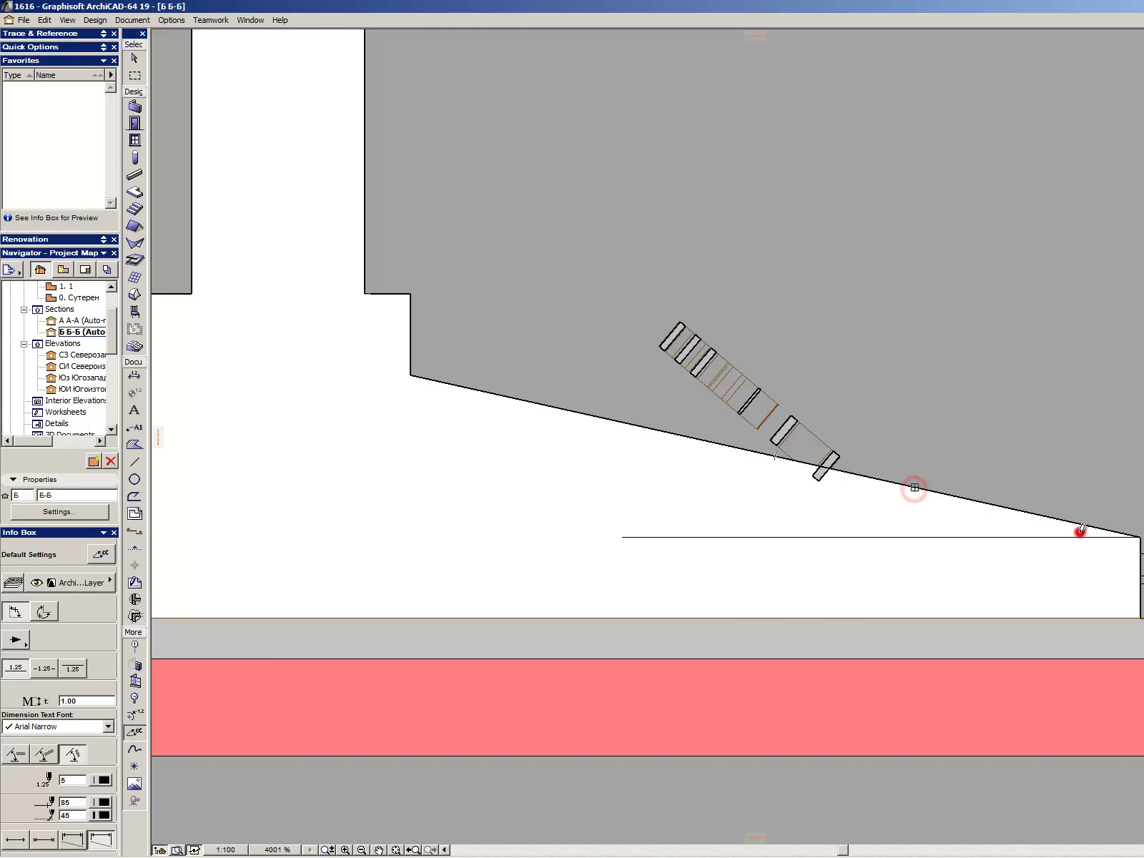
pyautogui.click(1139, 533)
pyautogui.click(624, 534)
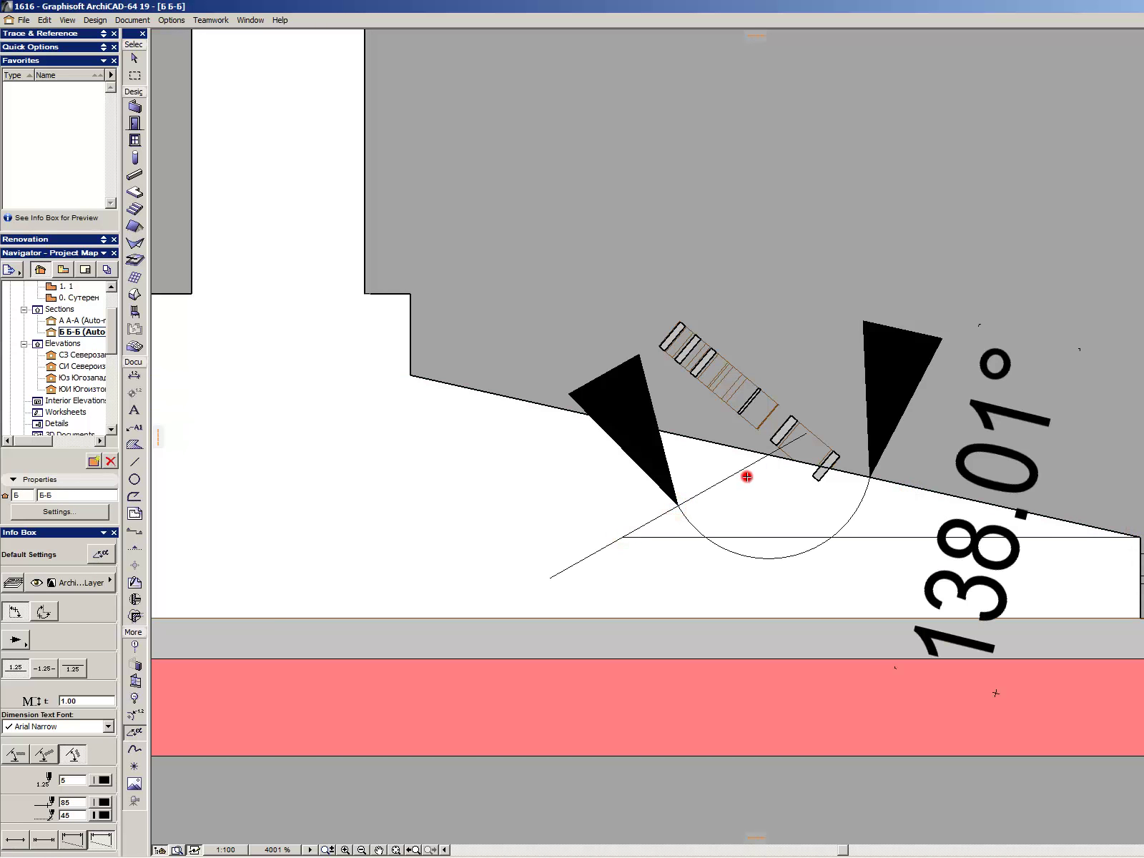
pyautogui.scroll(-2, 805, 465)
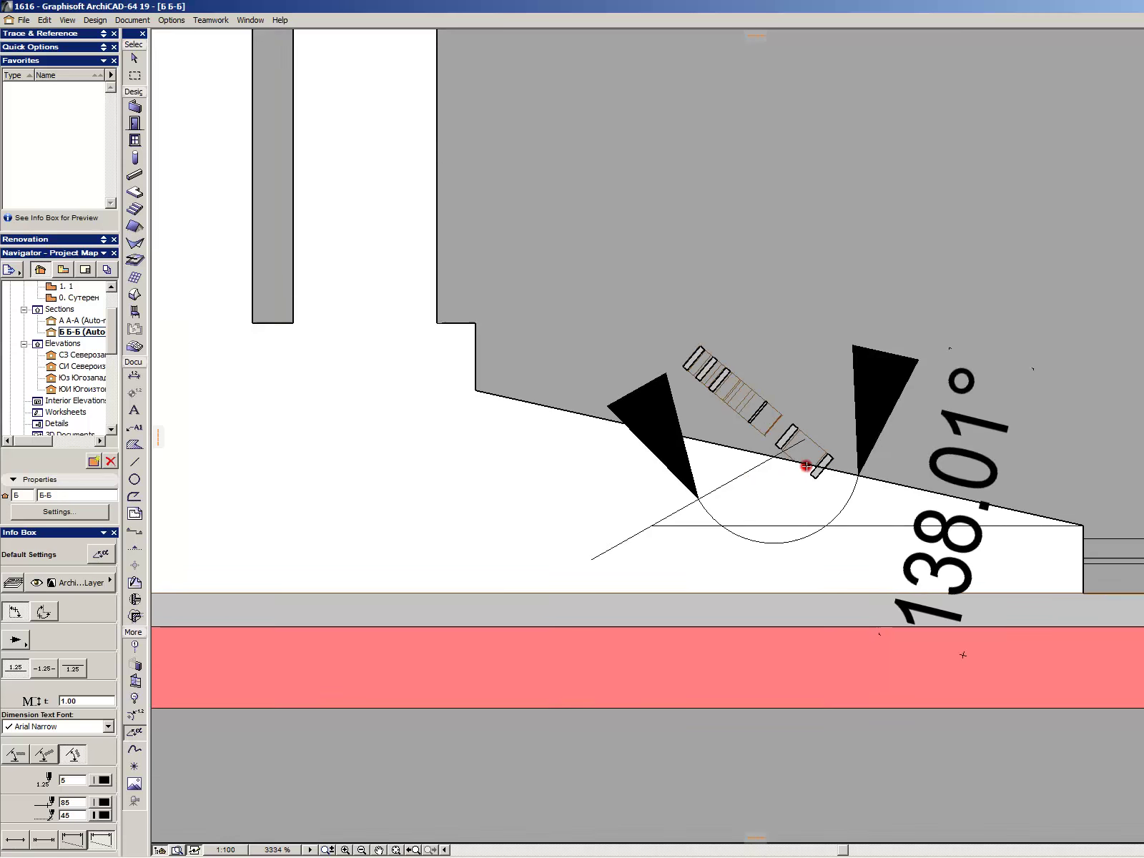
pyautogui.press('Escape')
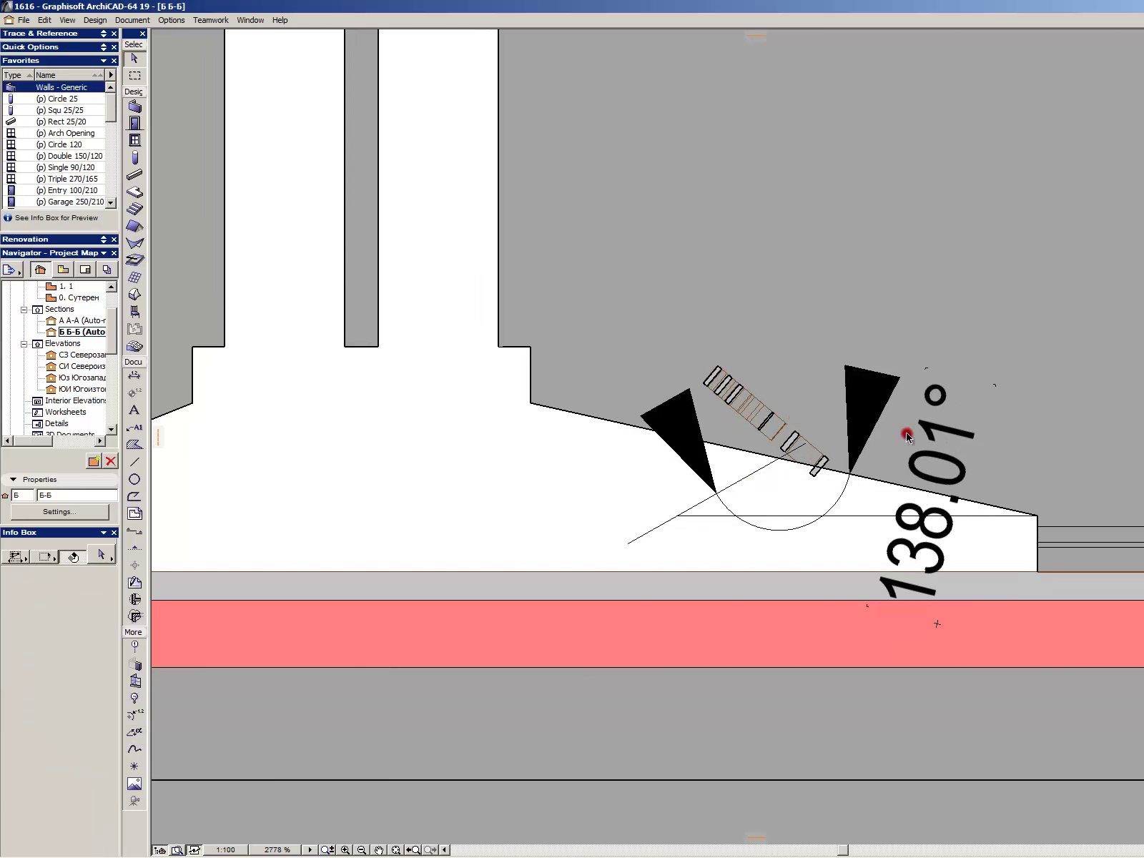
# - Delete the newly placed angle dimension, keeping the horizontal helper line
pyautogui.click(828, 489)
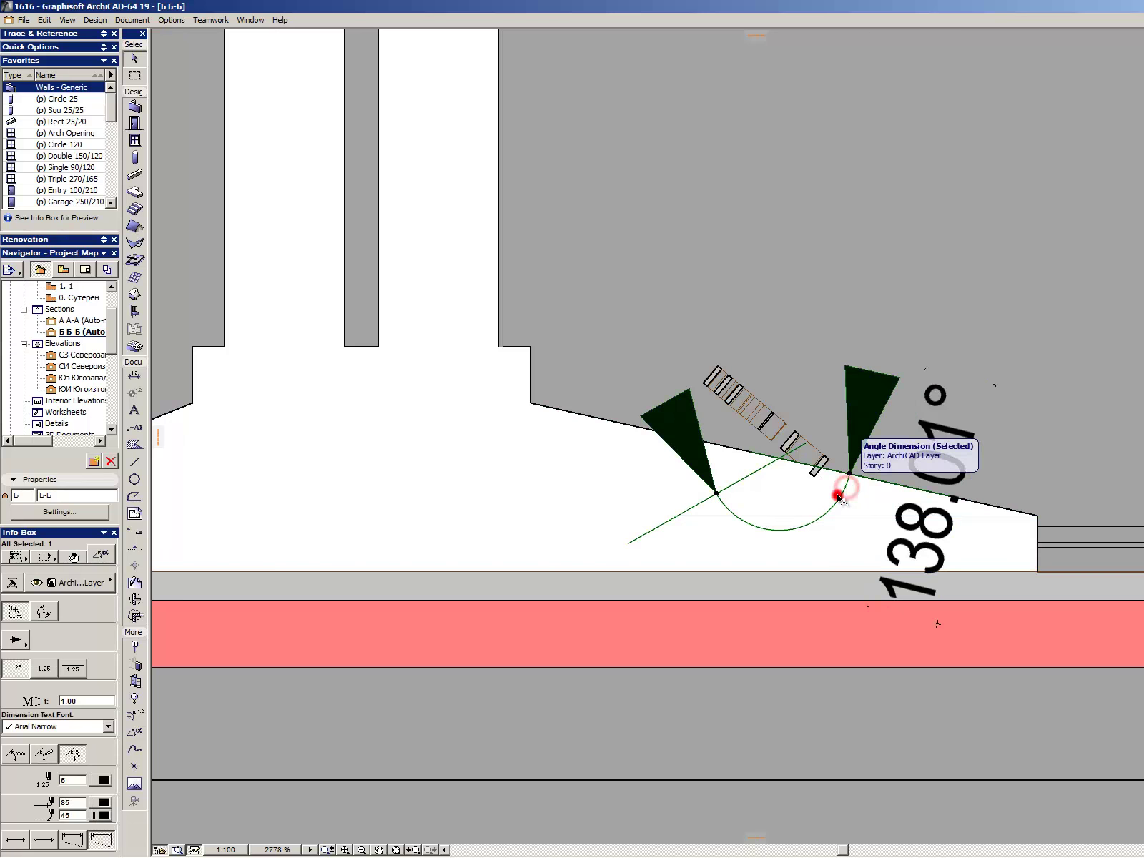
pyautogui.click(716, 493)
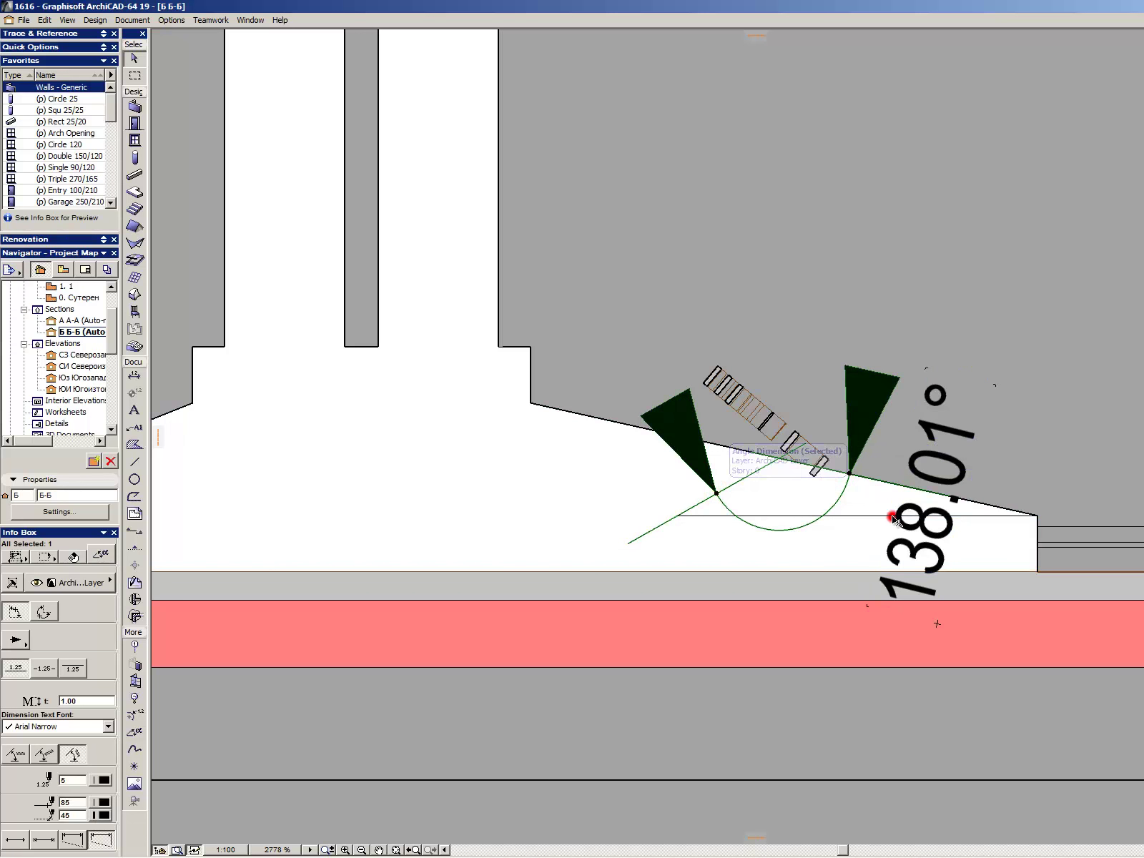
pyautogui.press('Delete')
pyautogui.scroll(2, 736, 490)
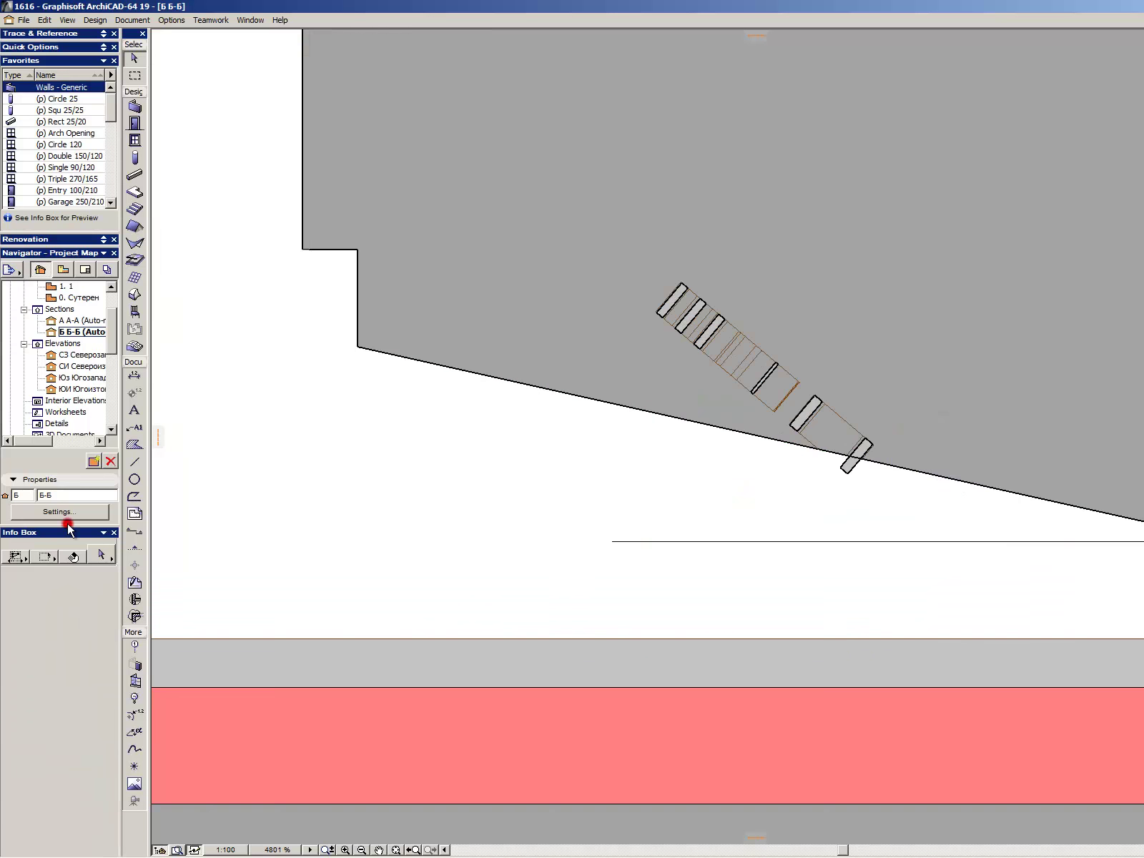
pyautogui.click(846, 541)
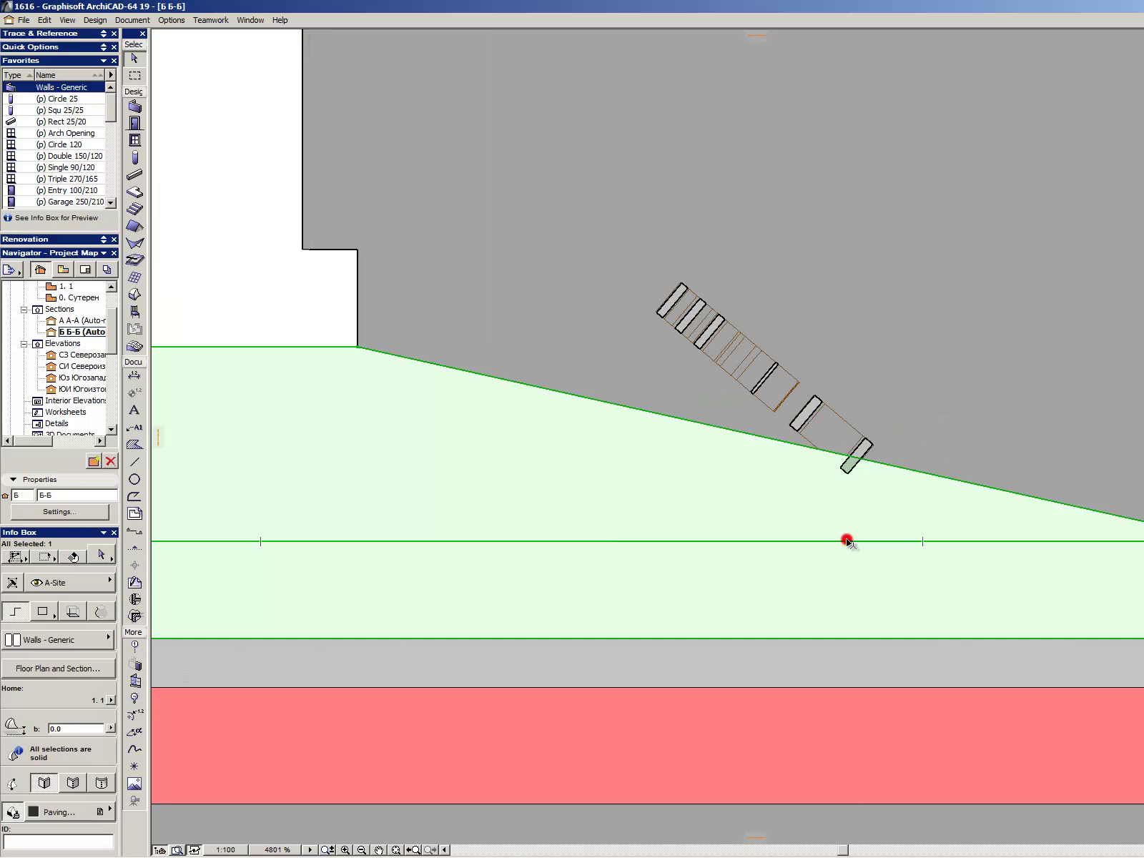
pyautogui.press('Escape')
pyautogui.keyDown('alt'); pyautogui.click(845, 541); pyautogui.keyUp('alt')
pyautogui.keyDown('alt'); pyautogui.click(845, 541); pyautogui.keyUp('alt')
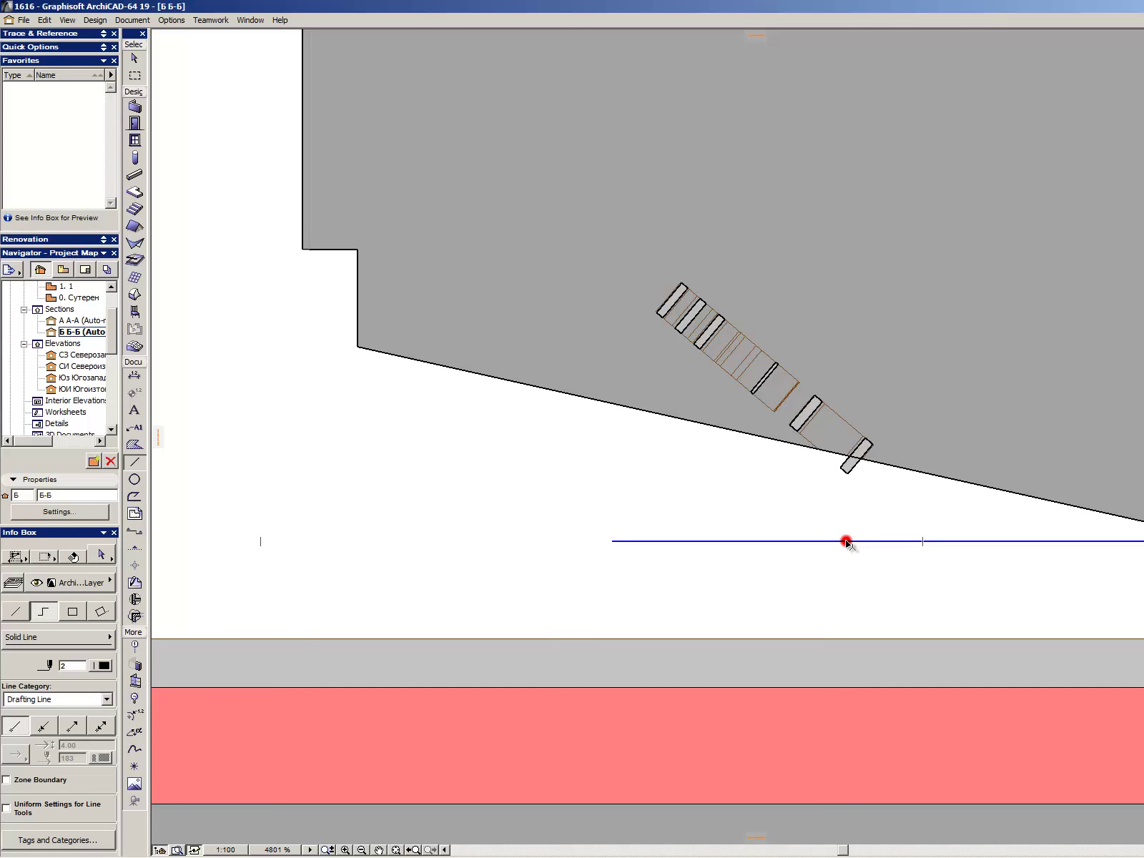
pyautogui.keyDown('shift'); pyautogui.click(846, 541); pyautogui.keyUp('shift')
pyautogui.hotkey('alt', 'BackSpace')
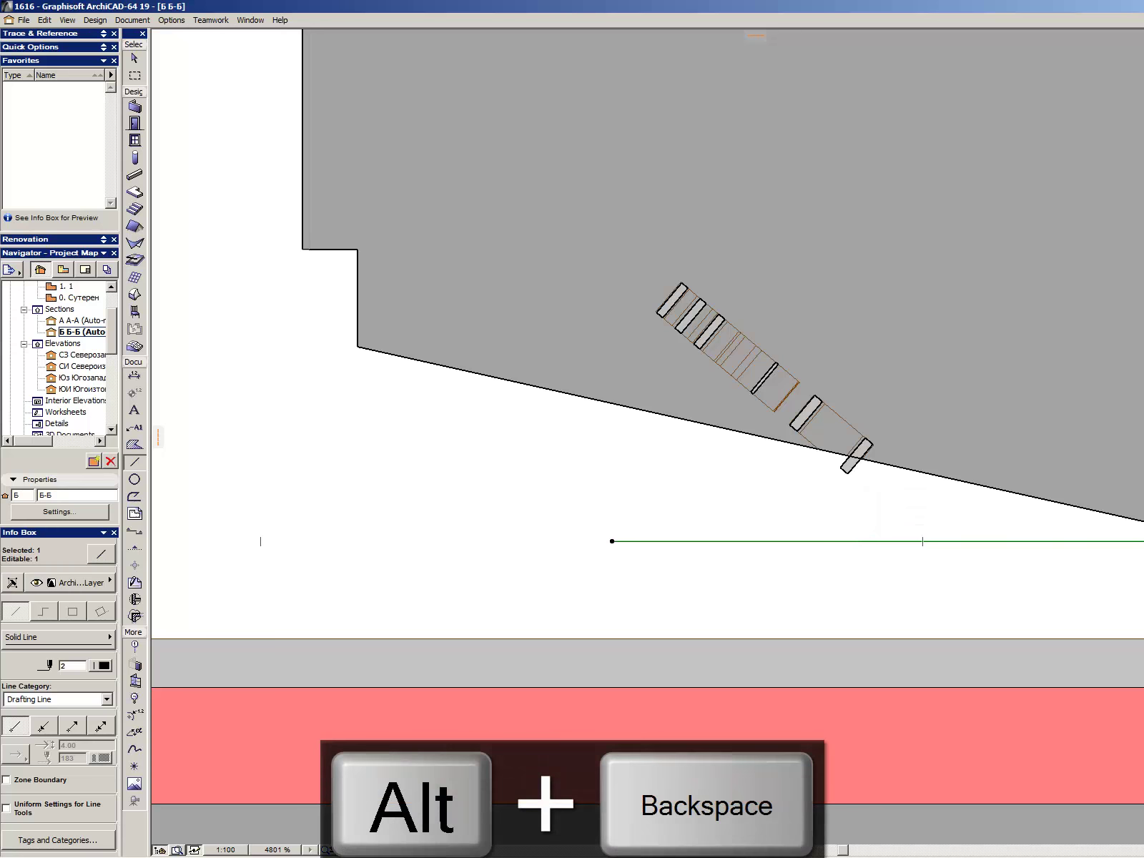
pyautogui.click(1122, 541)
pyautogui.click(976, 541)
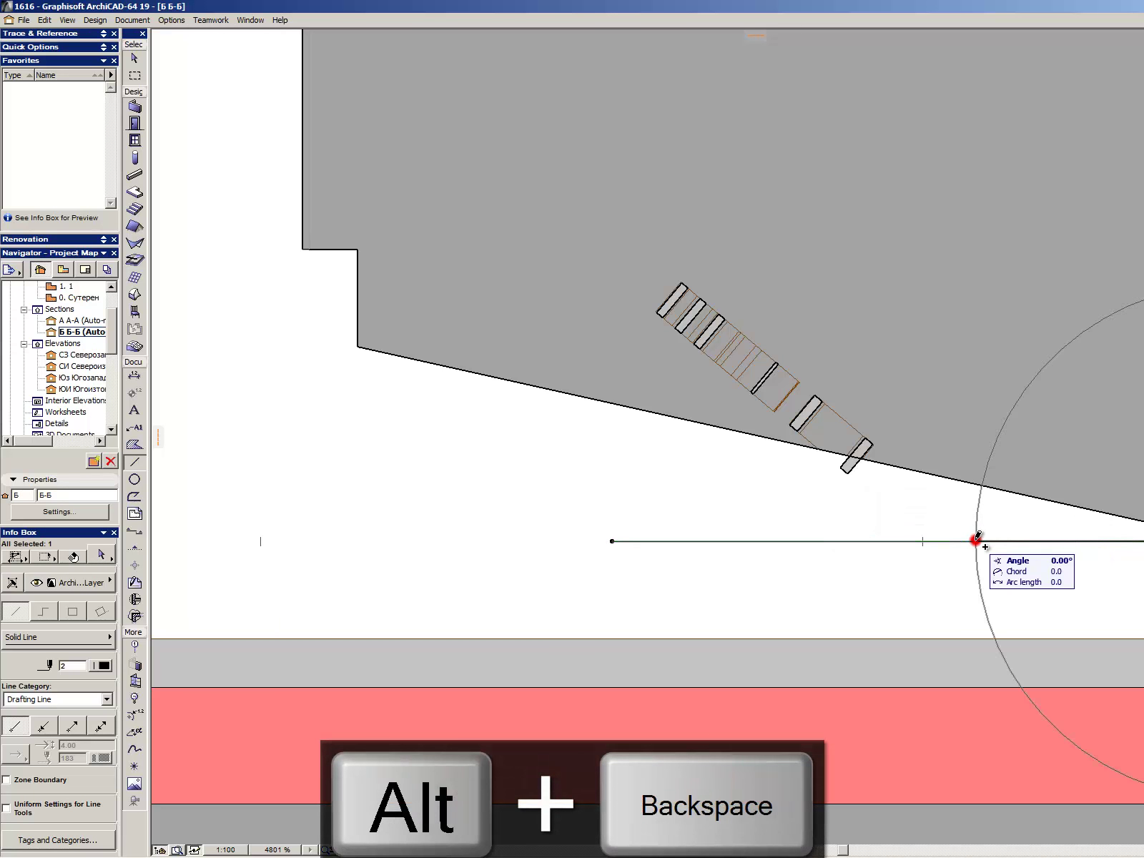
pyautogui.press('Escape')
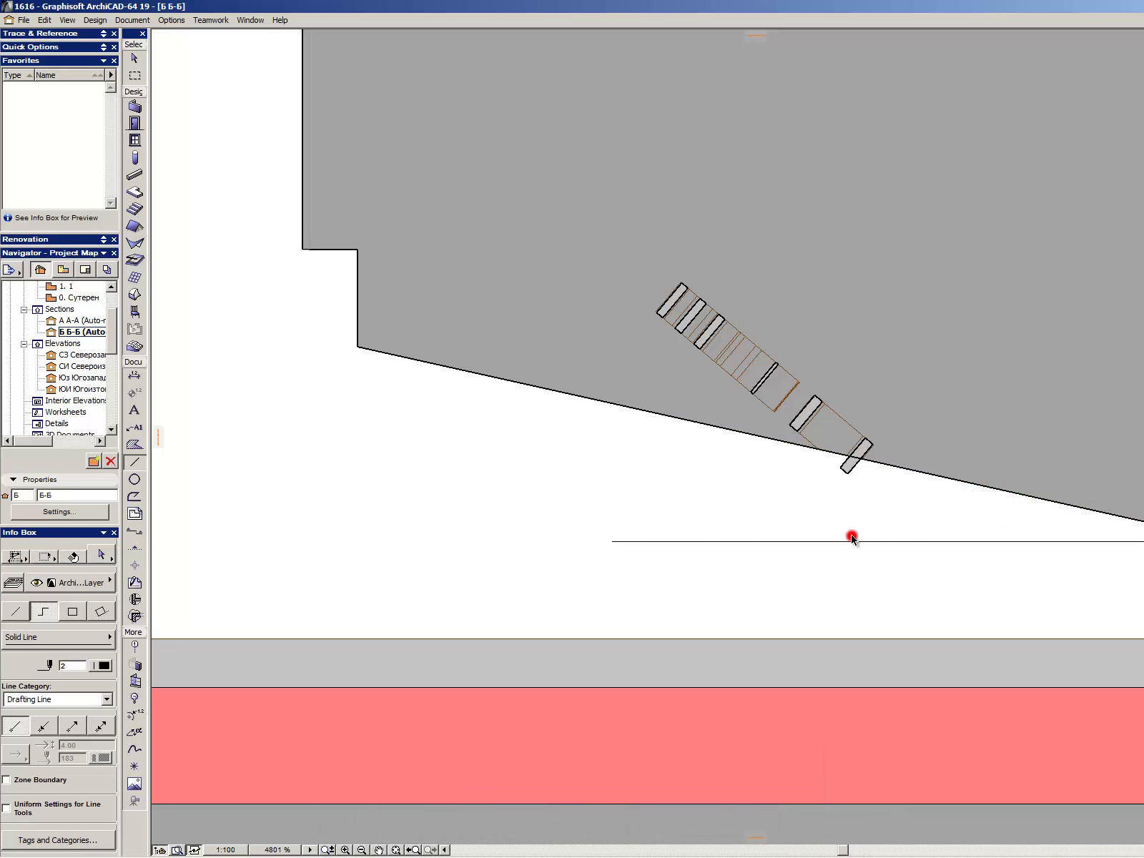
# - Move the horizontal and sloped helper lines together straight up into the empty area above the base
pyautogui.click(852, 541)
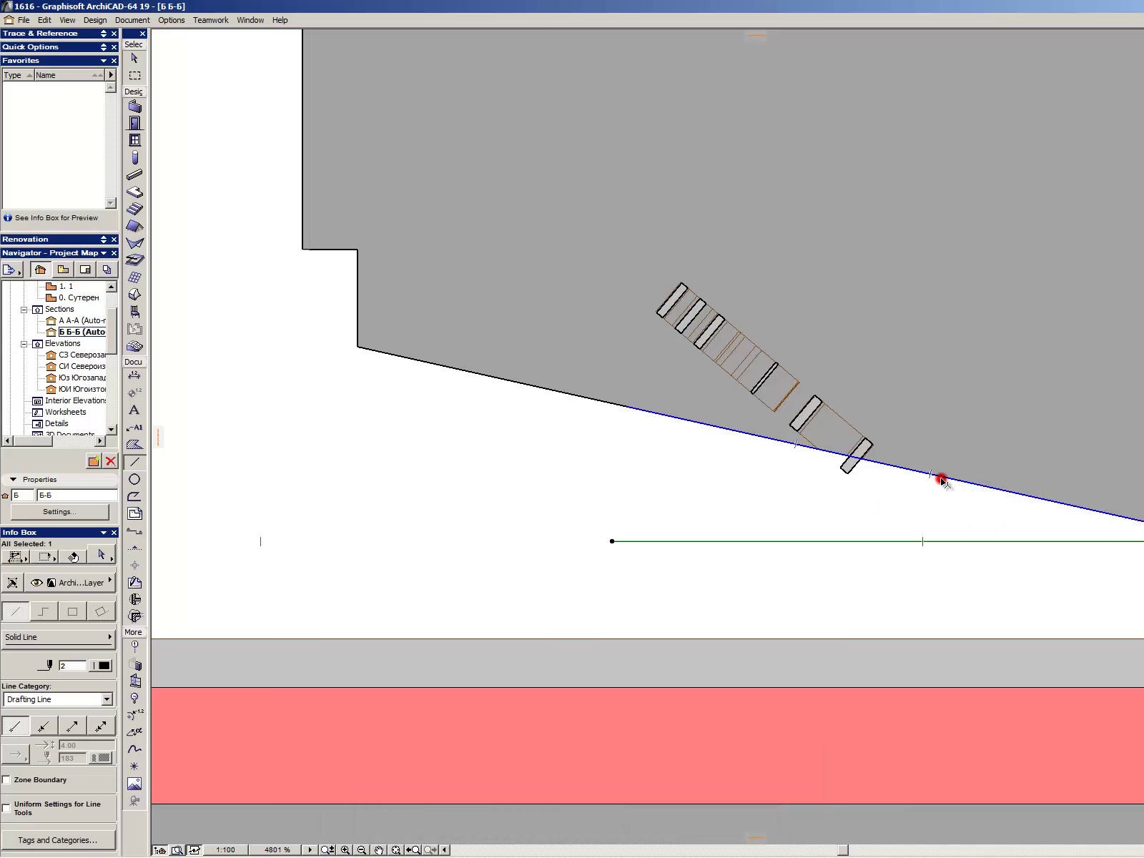
pyautogui.keyDown('shift'); pyautogui.click(940, 477); pyautogui.keyUp('shift')
pyautogui.hotkey('ctrl', 'd')
pyautogui.click(936, 509)
pyautogui.scroll(-5, 893, 512)
pyautogui.keyDown('shift'); pyautogui.click(888, 328); pyautogui.keyUp('shift')
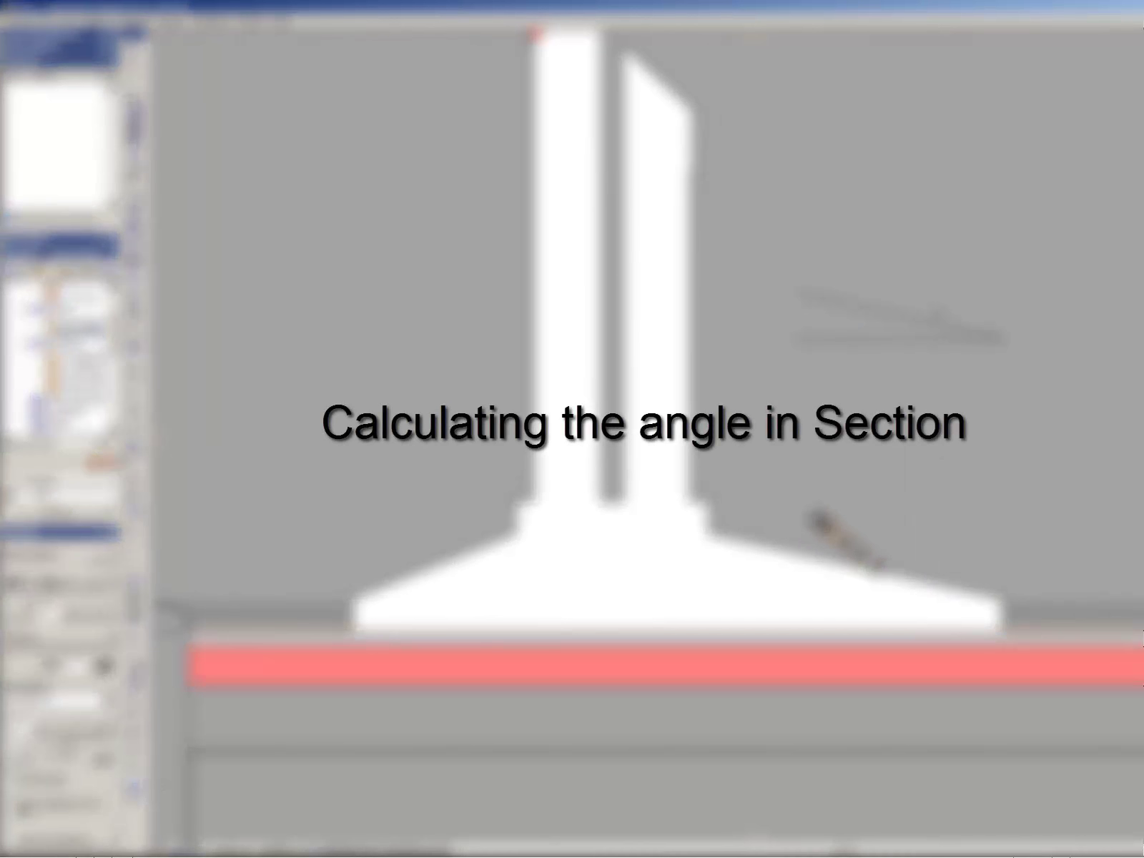
# - Try to dimension the angle between the moved helper lines, placing the angle dimension's arc below them
pyautogui.click(101, 556)
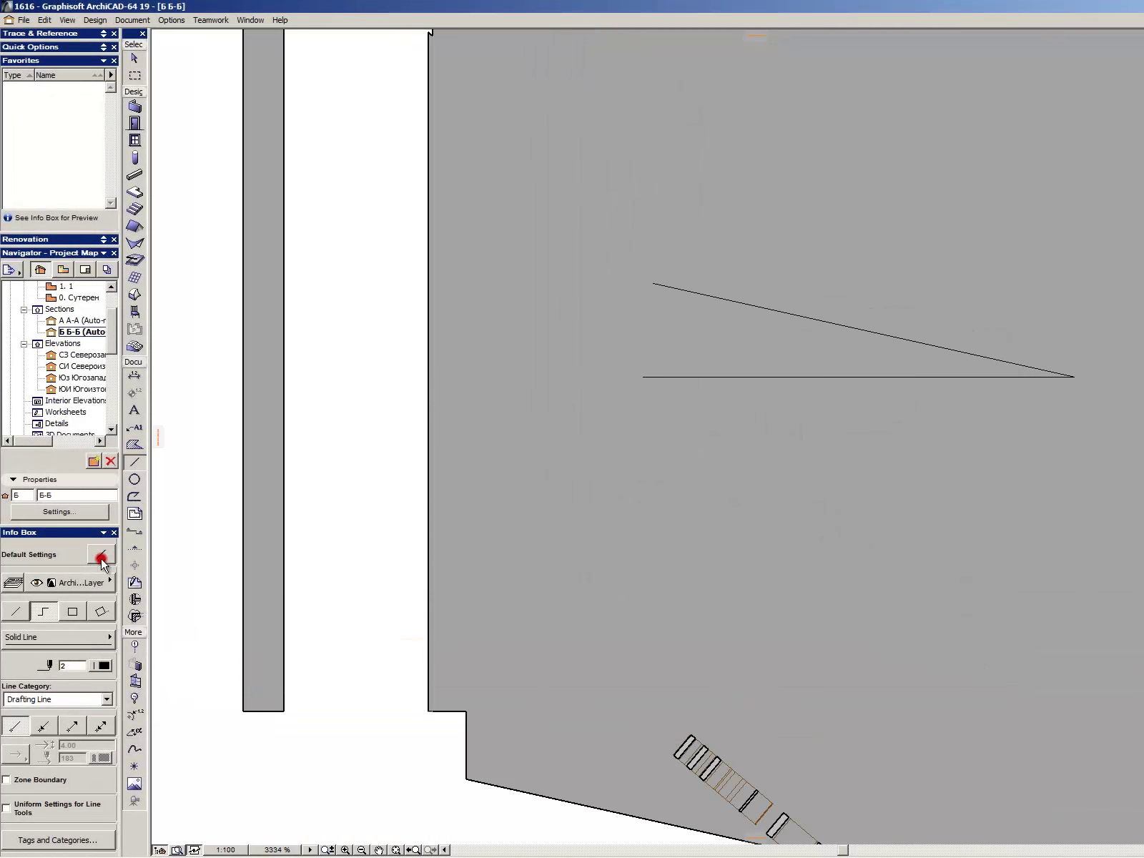
pyautogui.press('Escape')
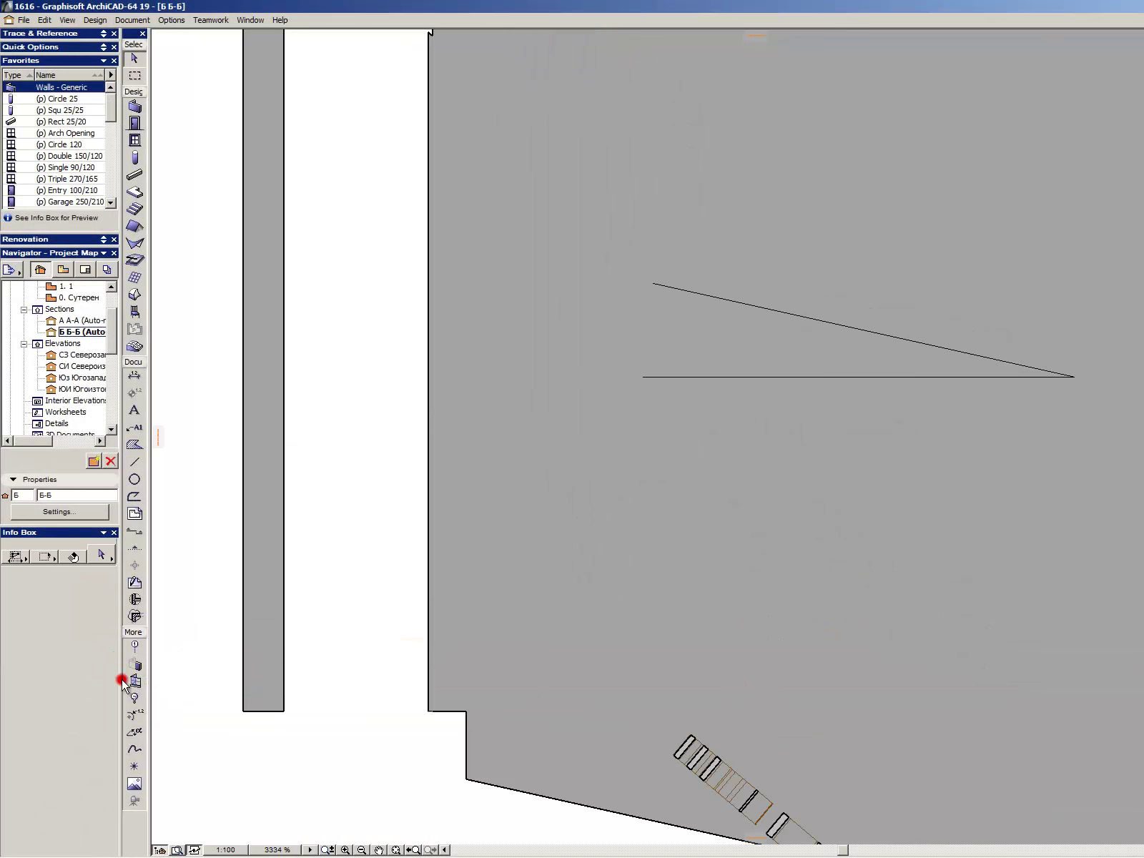
pyautogui.click(146, 731)
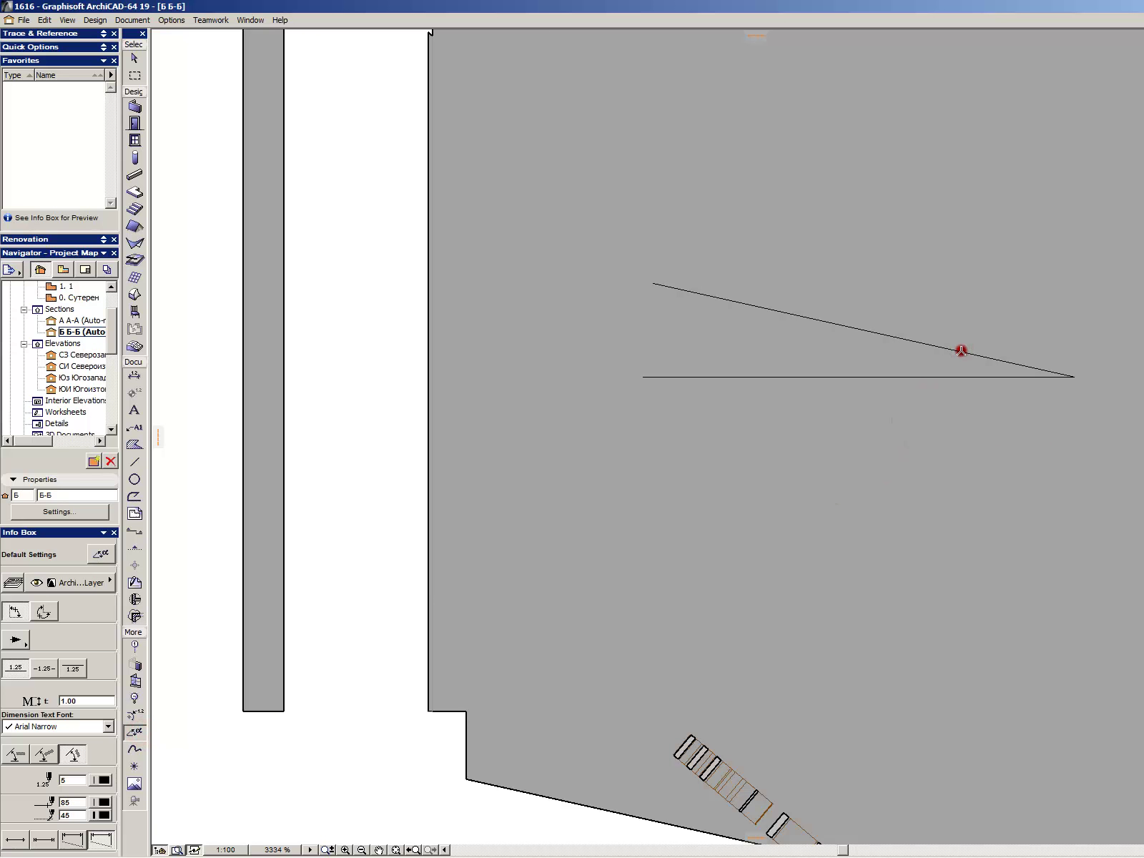
pyautogui.click(687, 378)
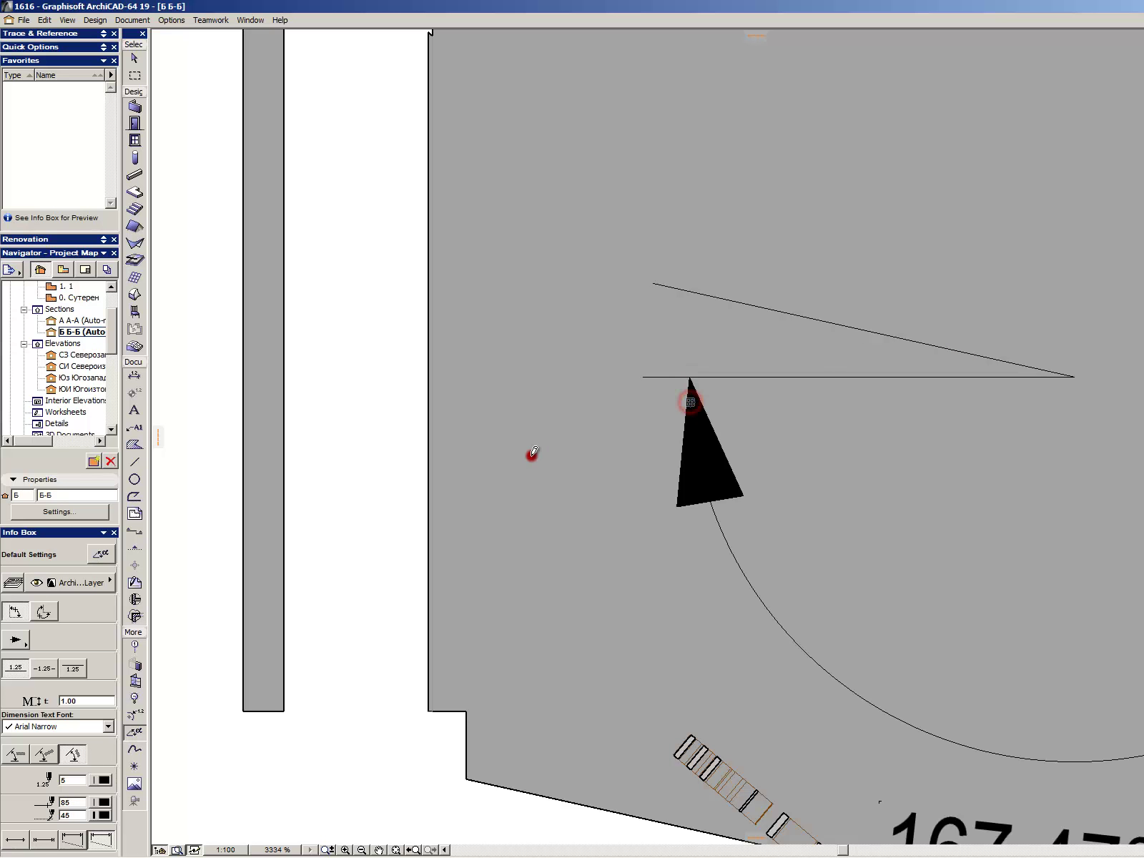
pyautogui.scroll(-2, 532, 453)
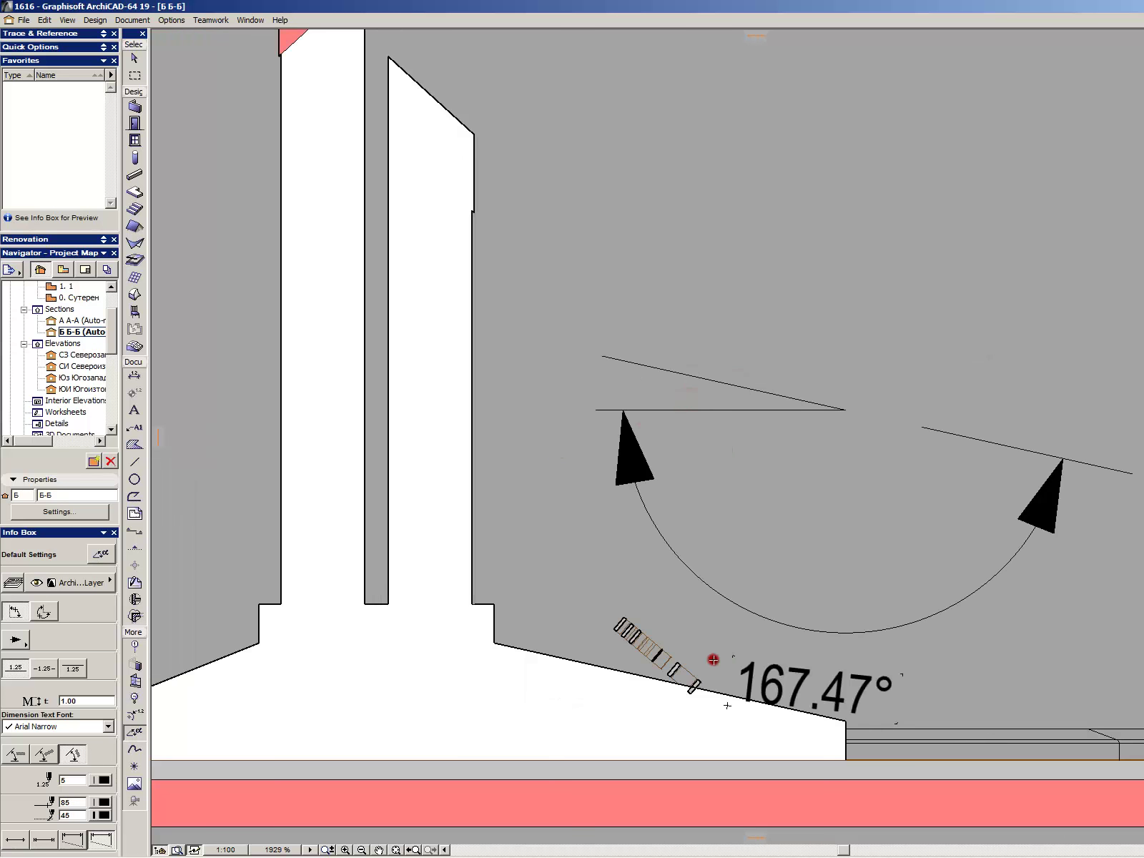
pyautogui.click(648, 646)
pyautogui.keyDown('shift'); pyautogui.click(636, 646); pyautogui.keyUp('shift')
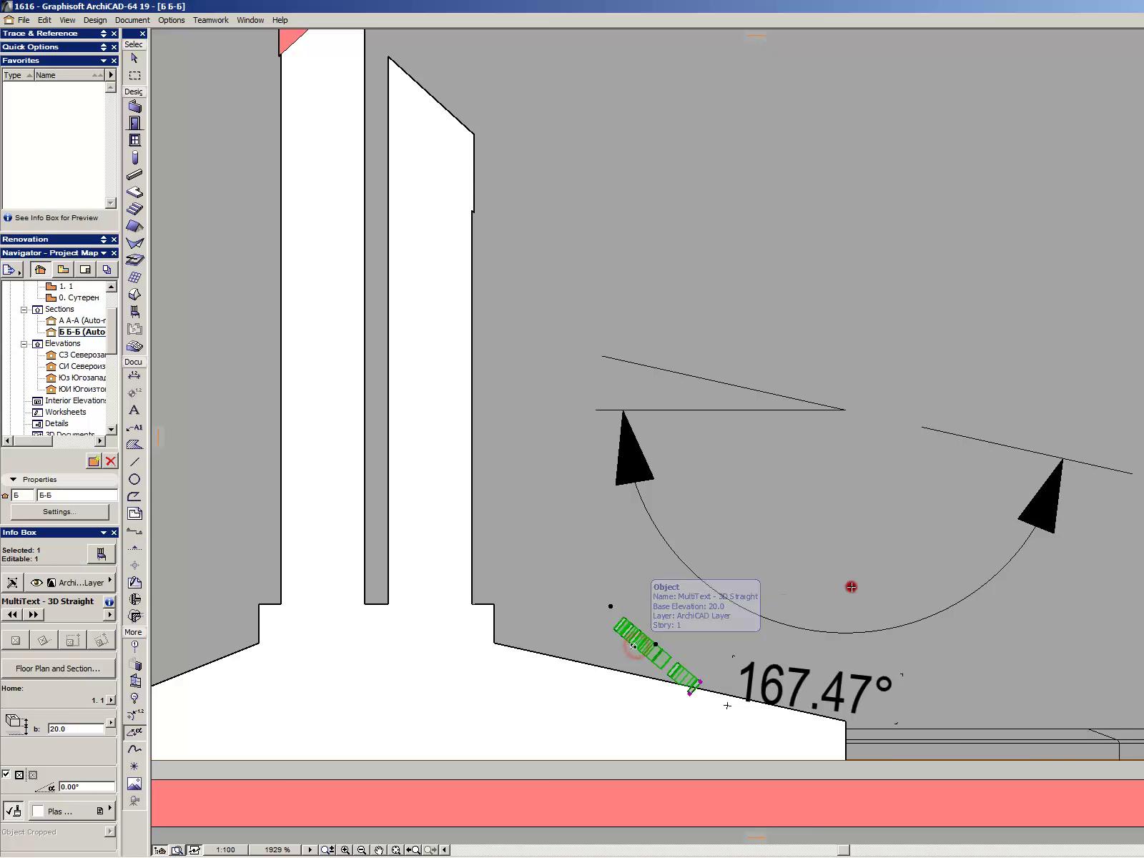
pyautogui.press('Escape')
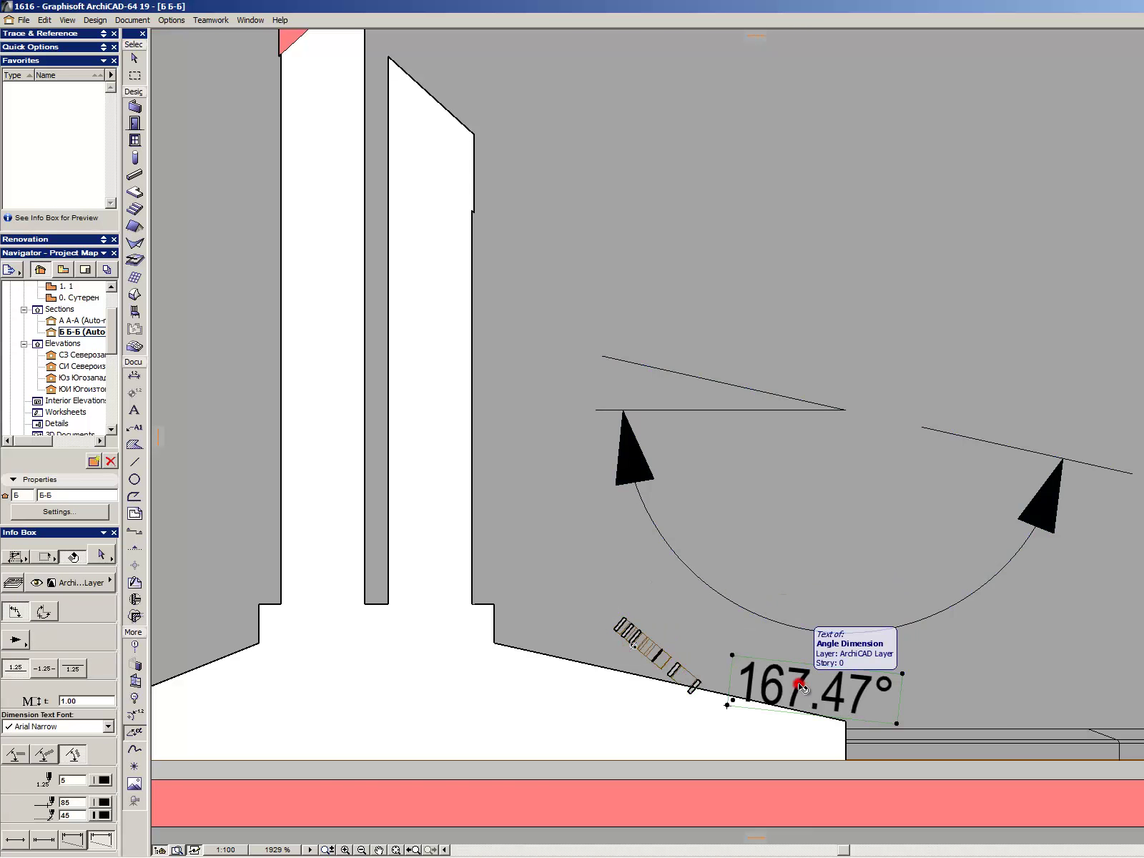
pyautogui.click(806, 688)
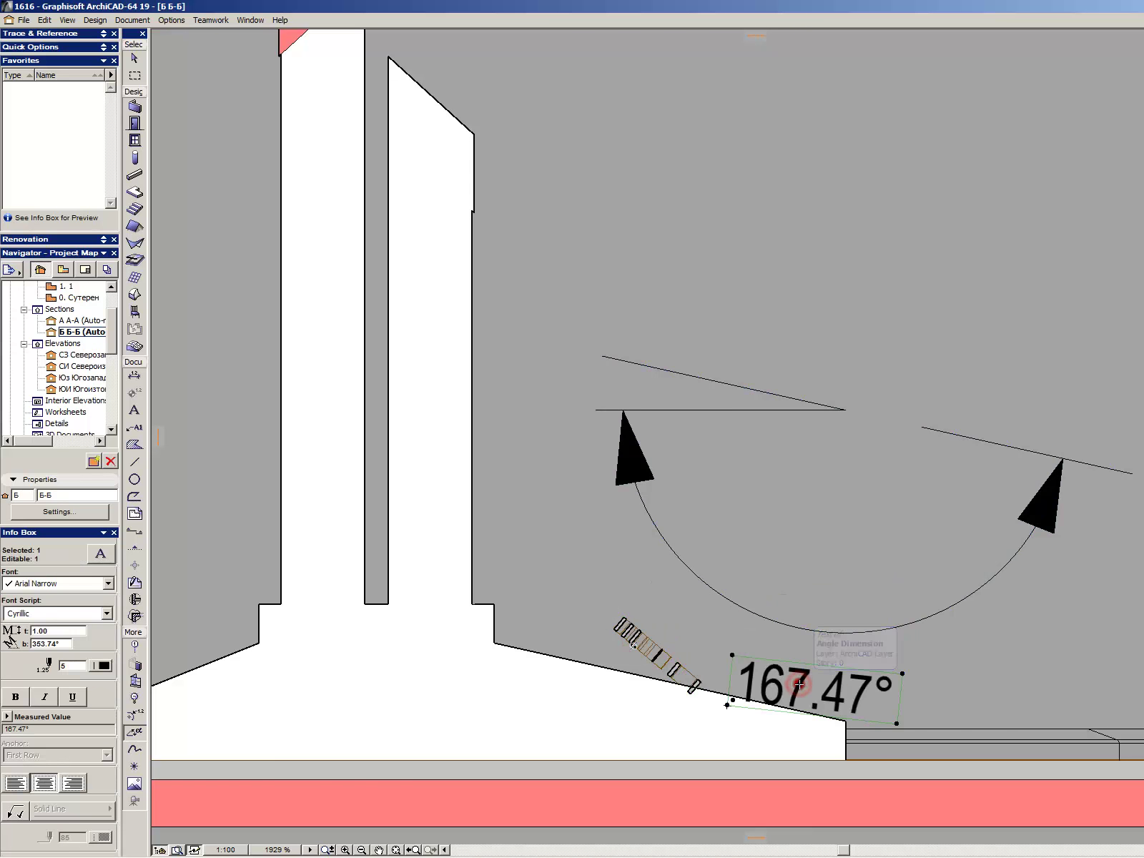
pyautogui.keyDown('shift'); pyautogui.click(1064, 458); pyautogui.keyUp('shift')
pyautogui.press('Escape')
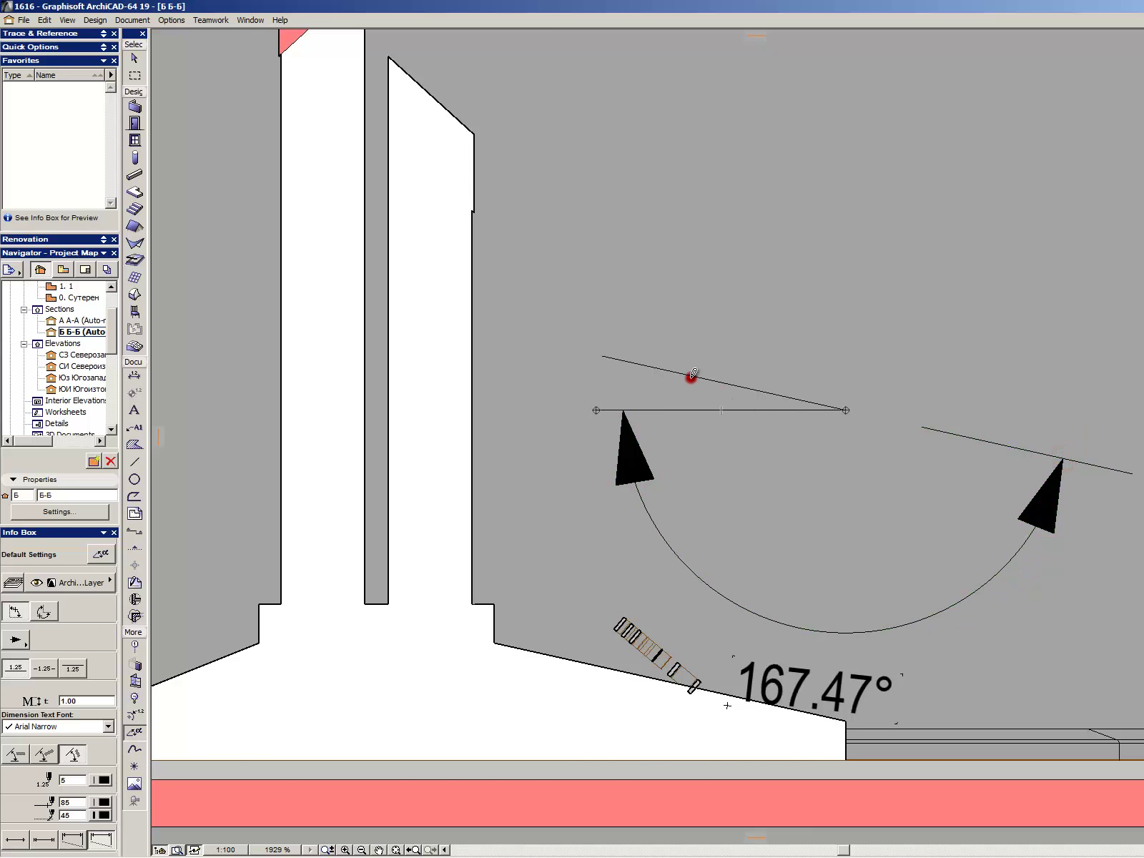
# - Dimension the acute angle between the two helper lines, placing the arc inside the wedge they form
pyautogui.click(669, 386)
pyautogui.scroll(5, 638, 704)
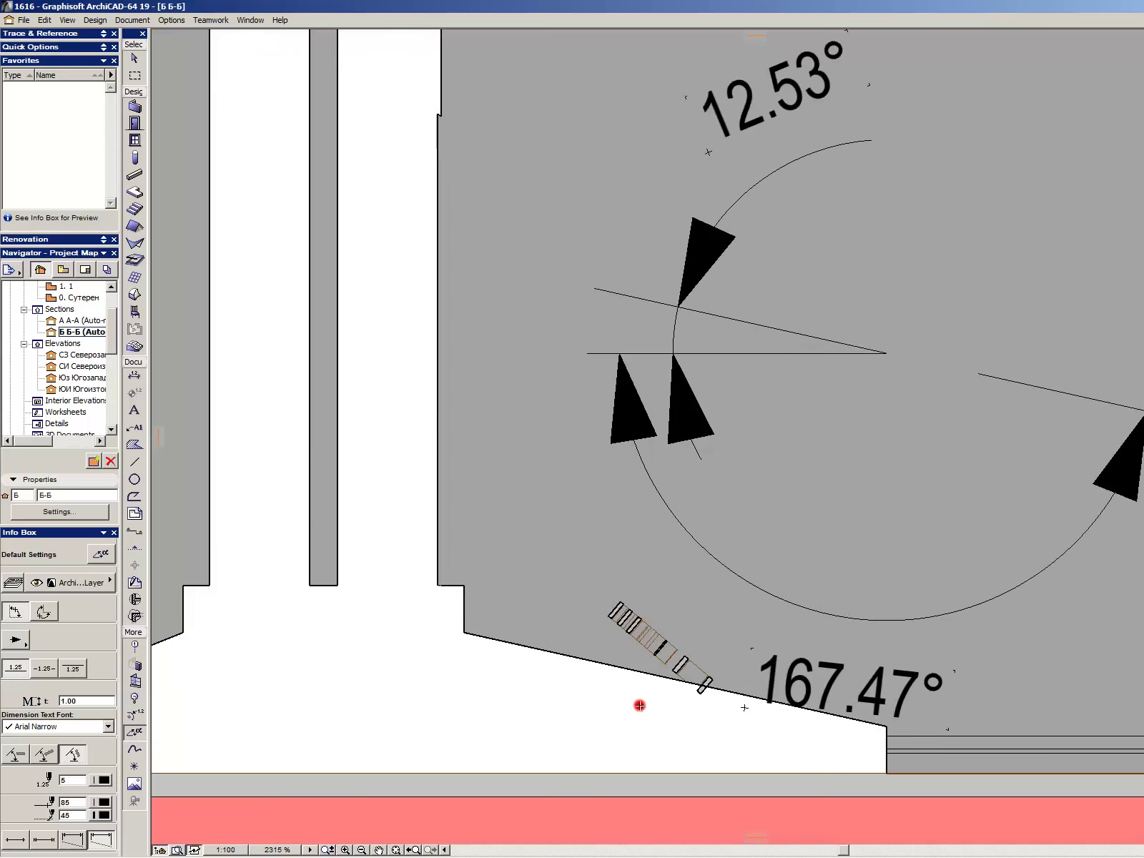
# - Set the 3D text object's X axis rotation to 77.4° so that it follows the base's slope
pyautogui.click(661, 592)
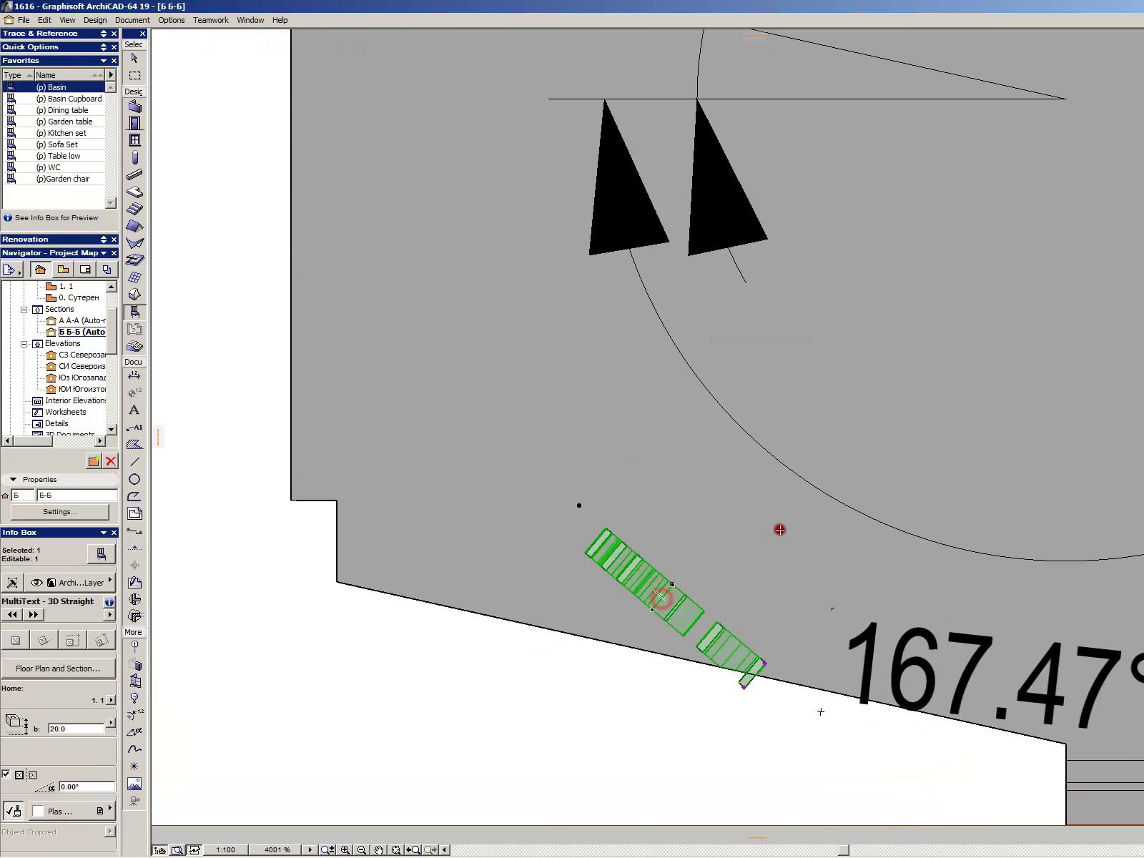
pyautogui.hotkey('ctrl', 't')
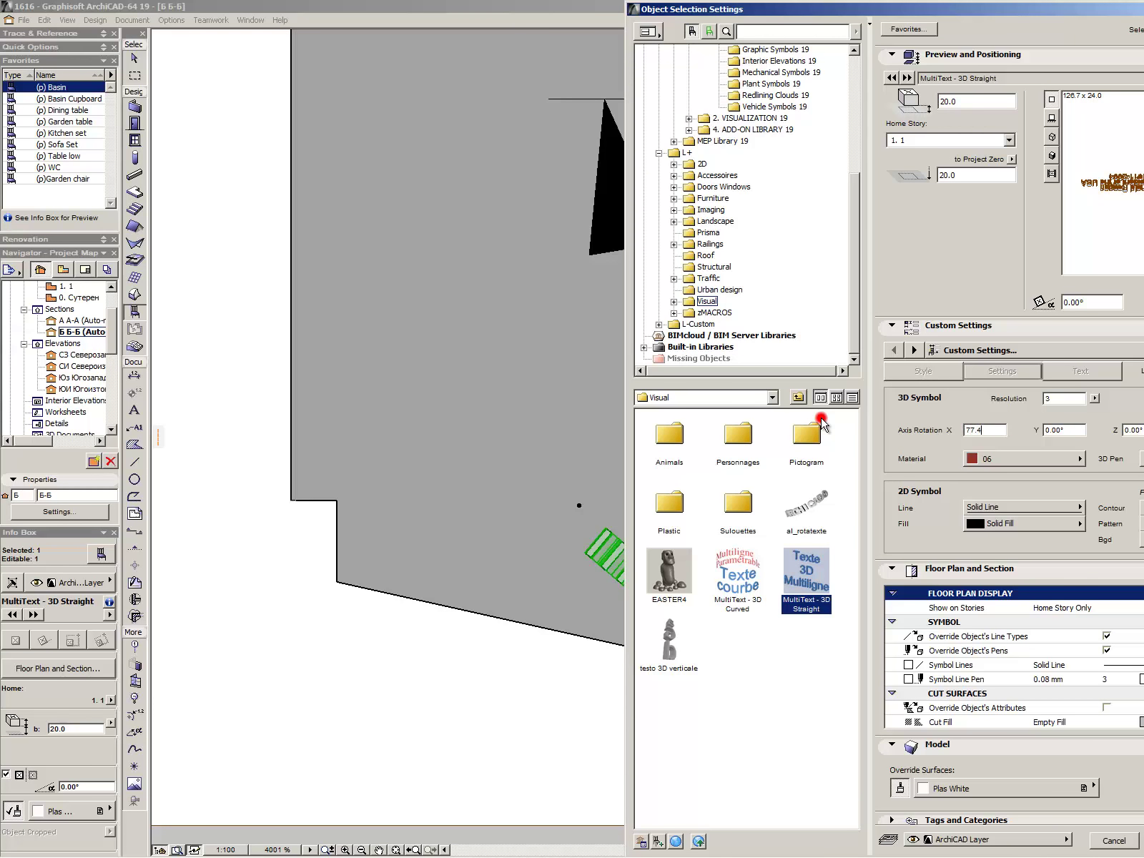
pyautogui.press('Return')
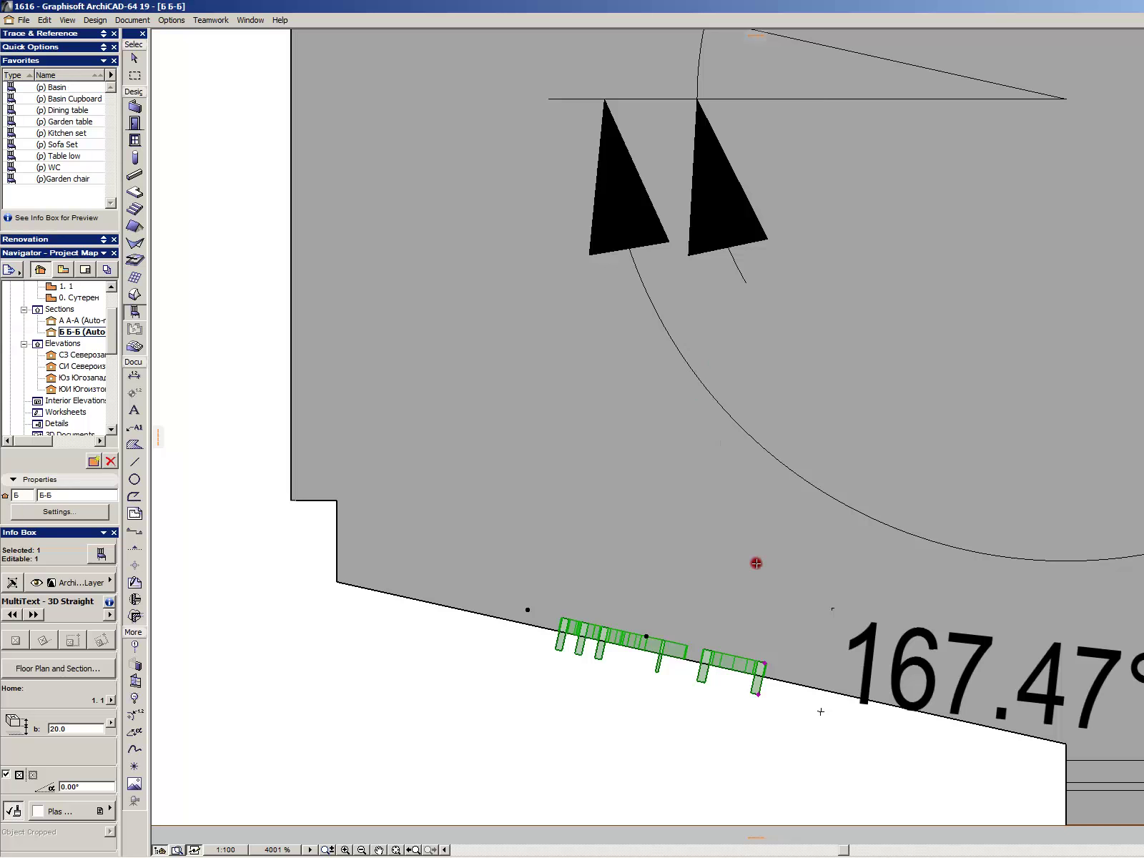
# - Move the tilted 3D text object up onto the base's sloped edge and slide it further down the slope
pyautogui.scroll(3, 764, 694)
pyautogui.moveTo(779, 683); pyautogui.dragTo(782, 648)
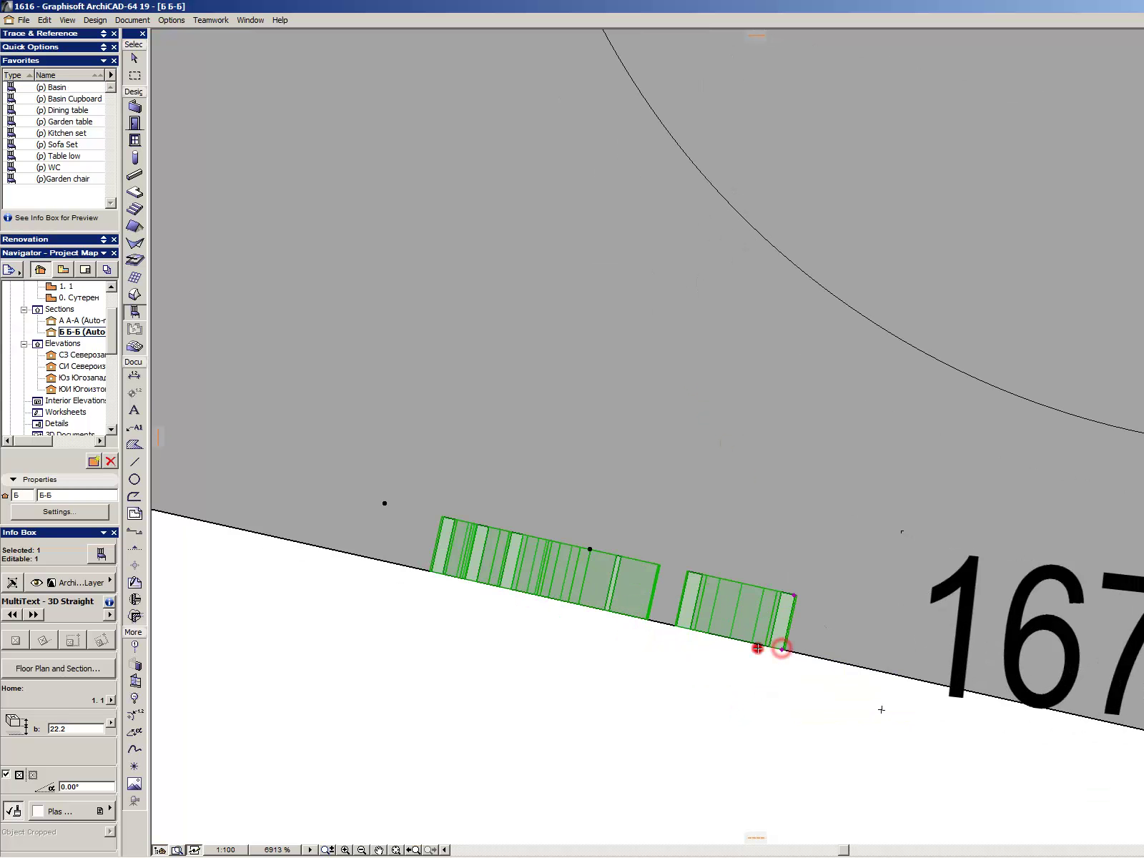
pyautogui.scroll(3, 416, 556)
pyautogui.scroll(-5, 424, 578)
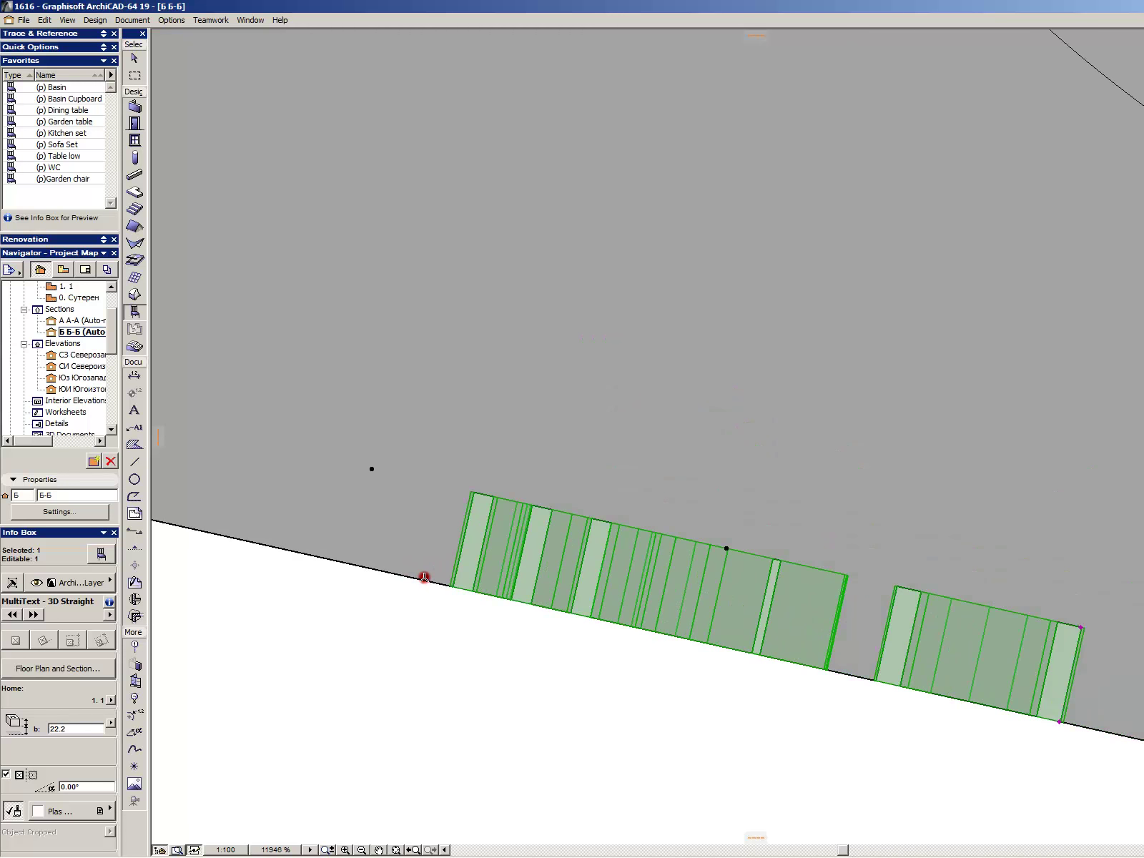
pyautogui.moveTo(639, 624); pyautogui.dragTo(785, 650)
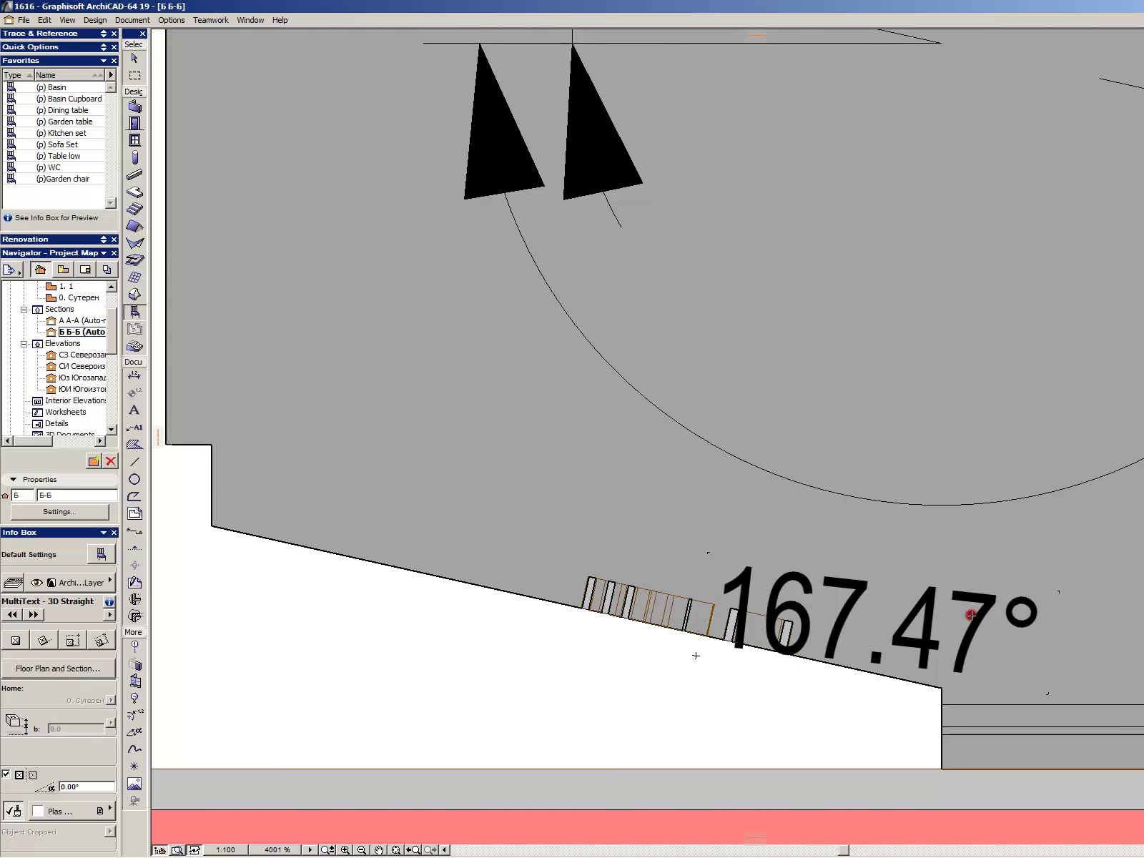
# - Delete both angle dimensions together with the helper lines in the section
pyautogui.scroll(-4, 886, 625)
pyautogui.moveTo(1142, 511); pyautogui.dragTo(703, 107)
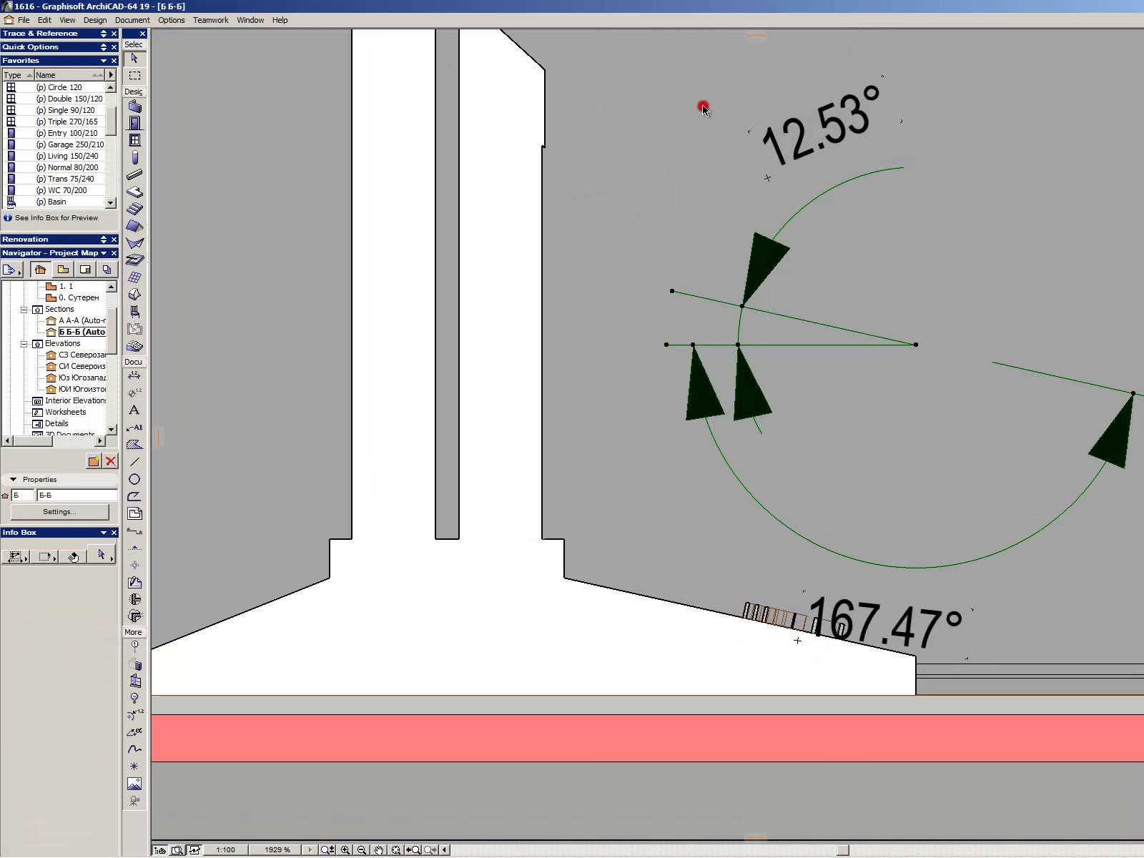
pyautogui.press('Delete')
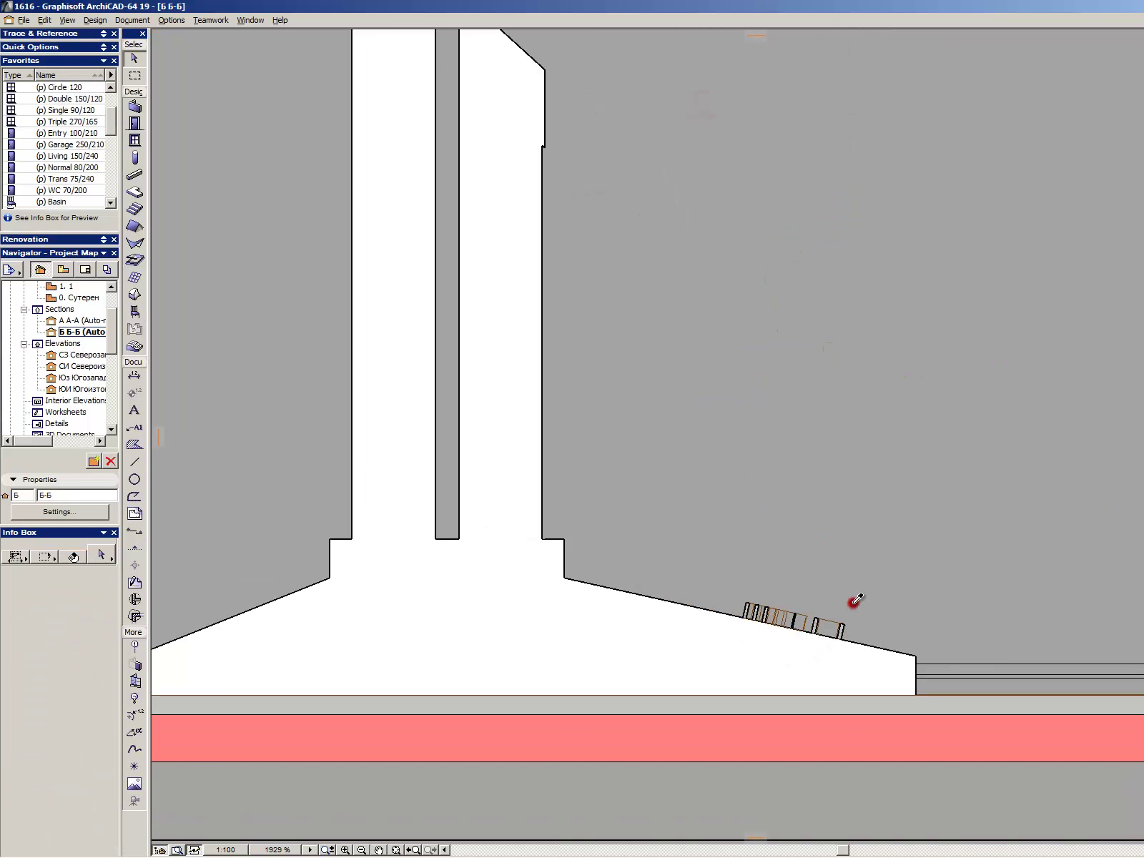
# - Examine the 3D text on the monument's sloped base up close in the 3D view
pyautogui.hotkey('alt', ',')
pyautogui.scroll(-5, 633, 551)
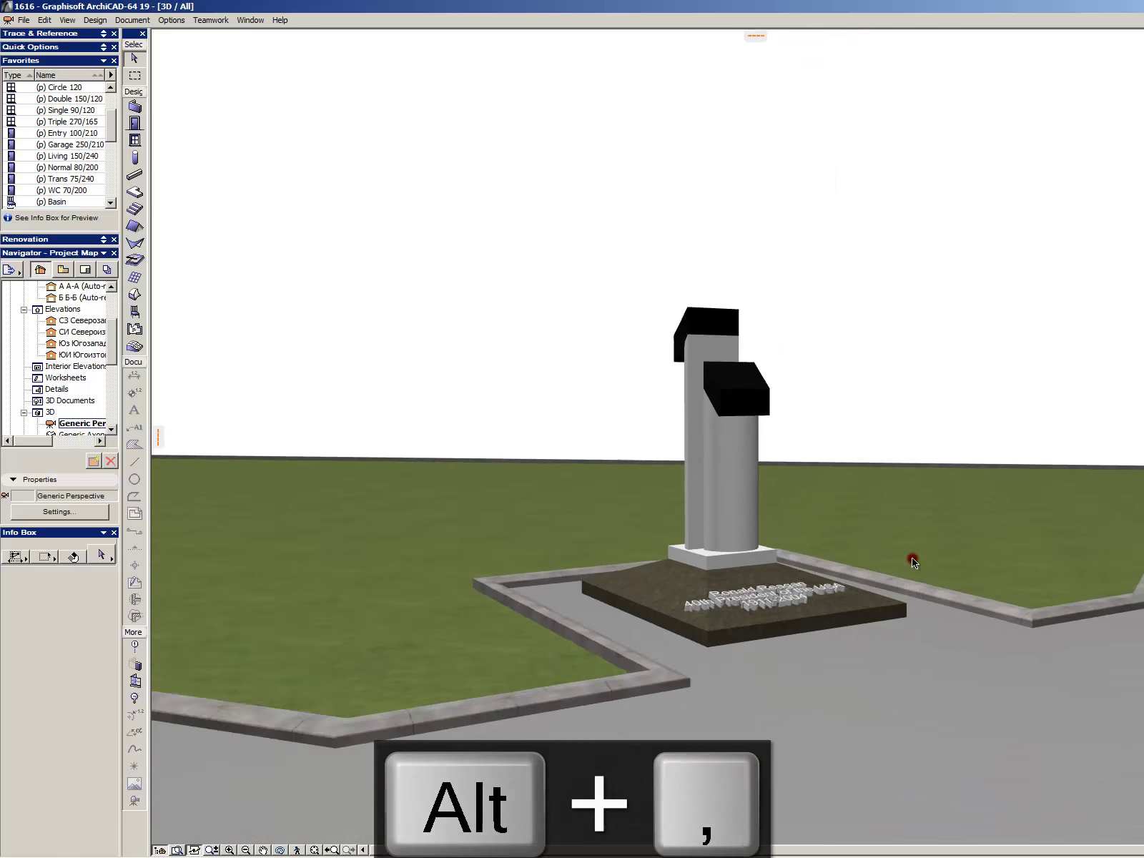
pyautogui.scroll(5, 911, 559)
pyautogui.click(297, 850)
pyautogui.press('Up')
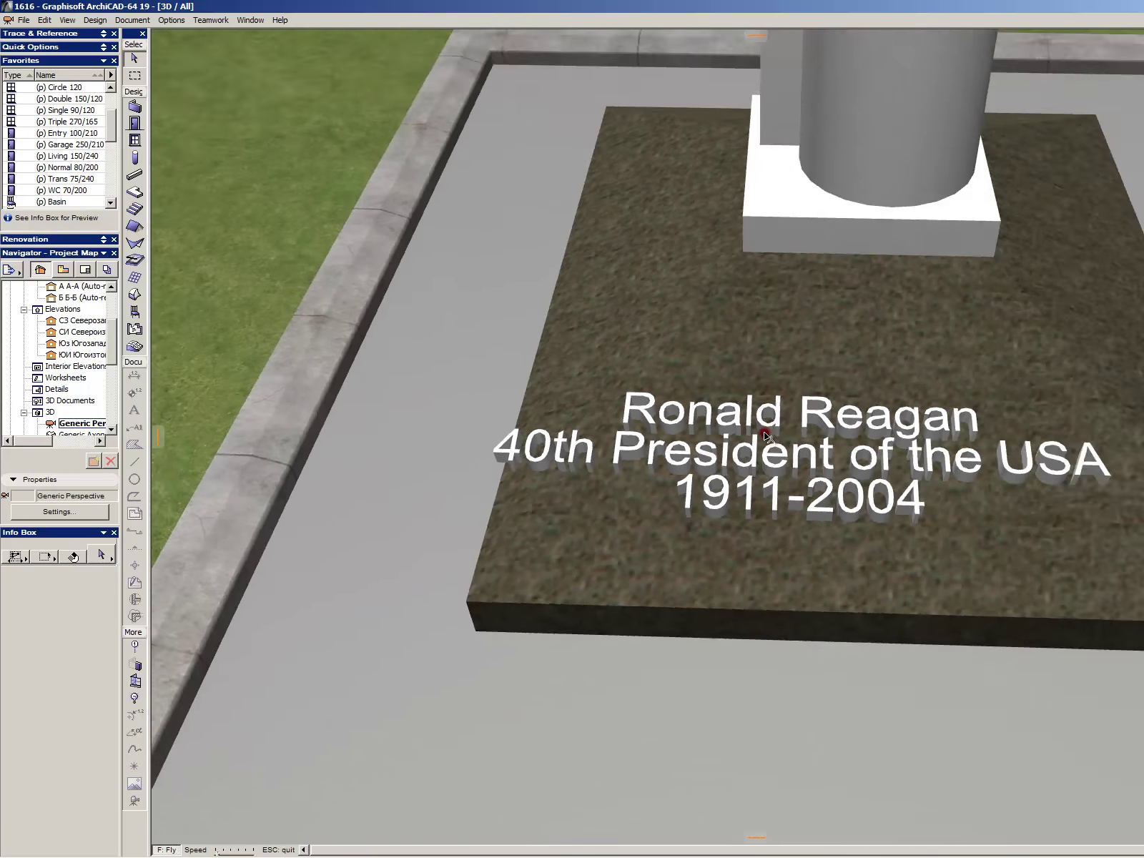
pyautogui.press('Up')
pyautogui.press('Escape')
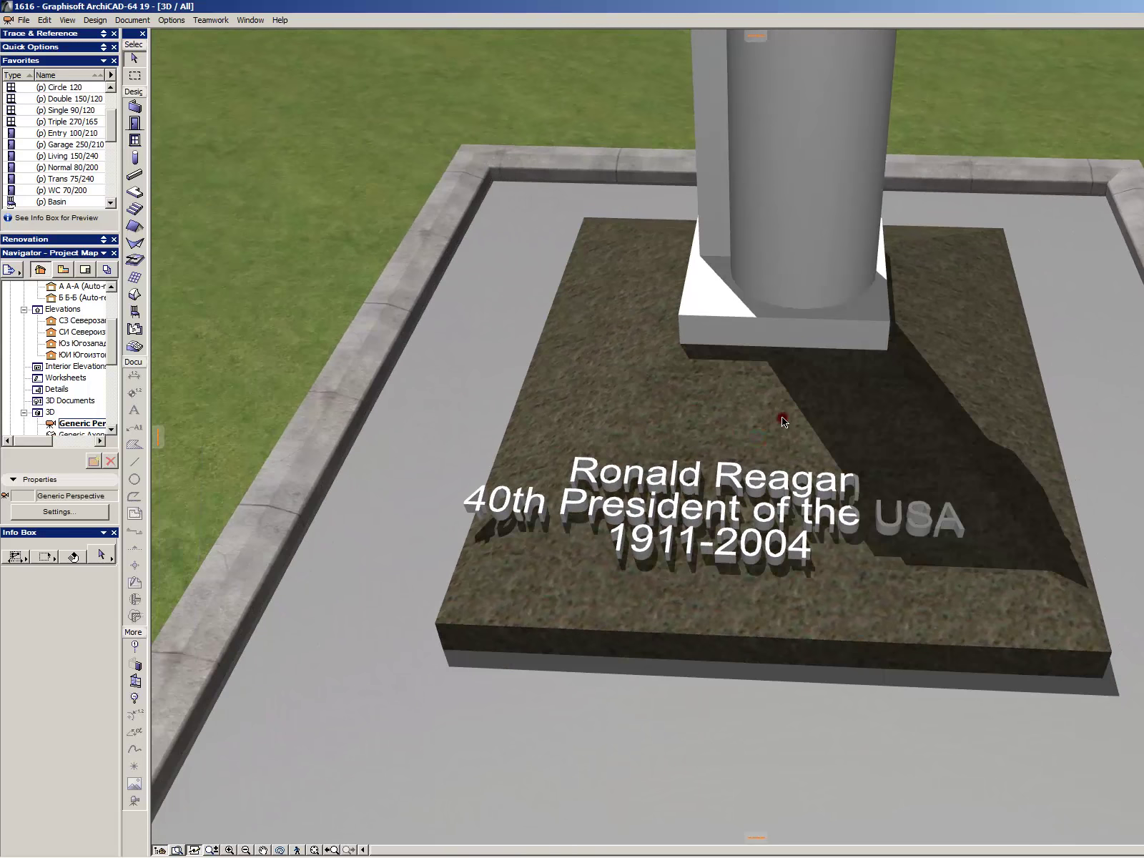
# - Open the story 1 floor plan and try to move the 3D text object sideways along the base
pyautogui.press('F2')
pyautogui.click(827, 412)
pyautogui.scroll(3, 740, 520)
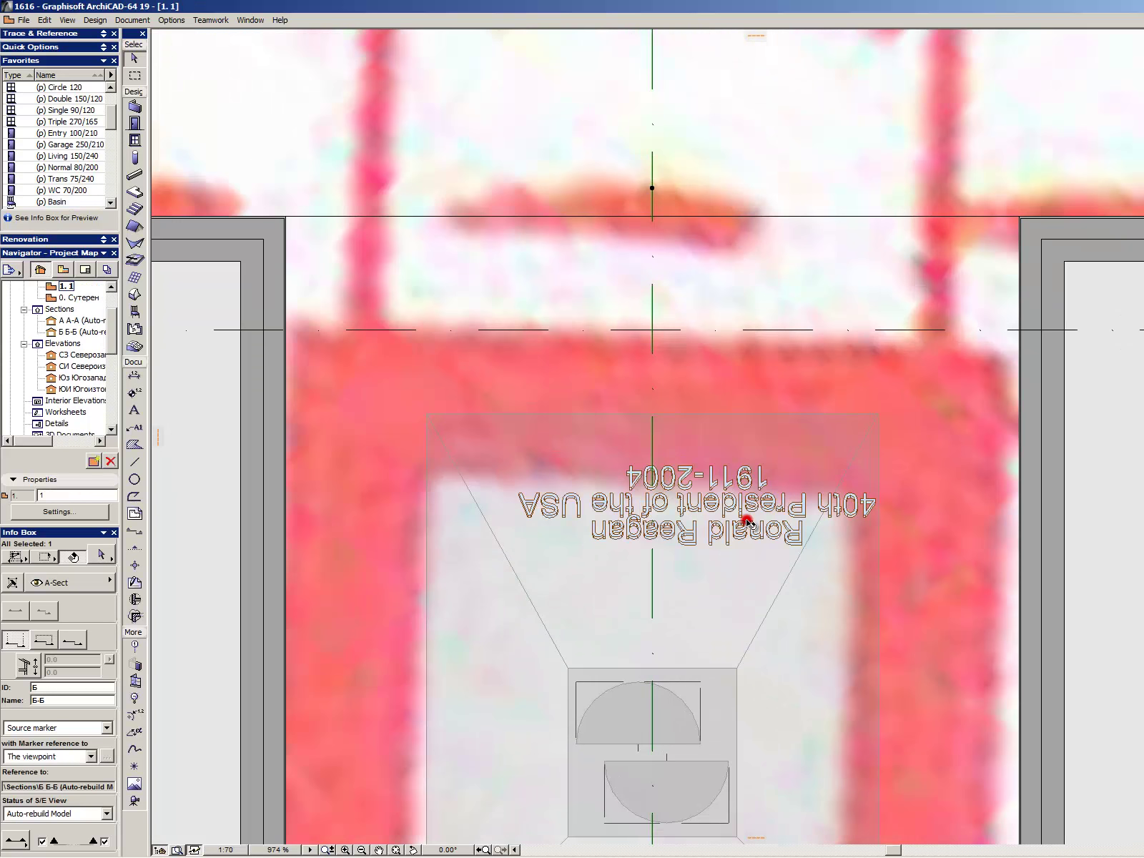
pyautogui.click(795, 505)
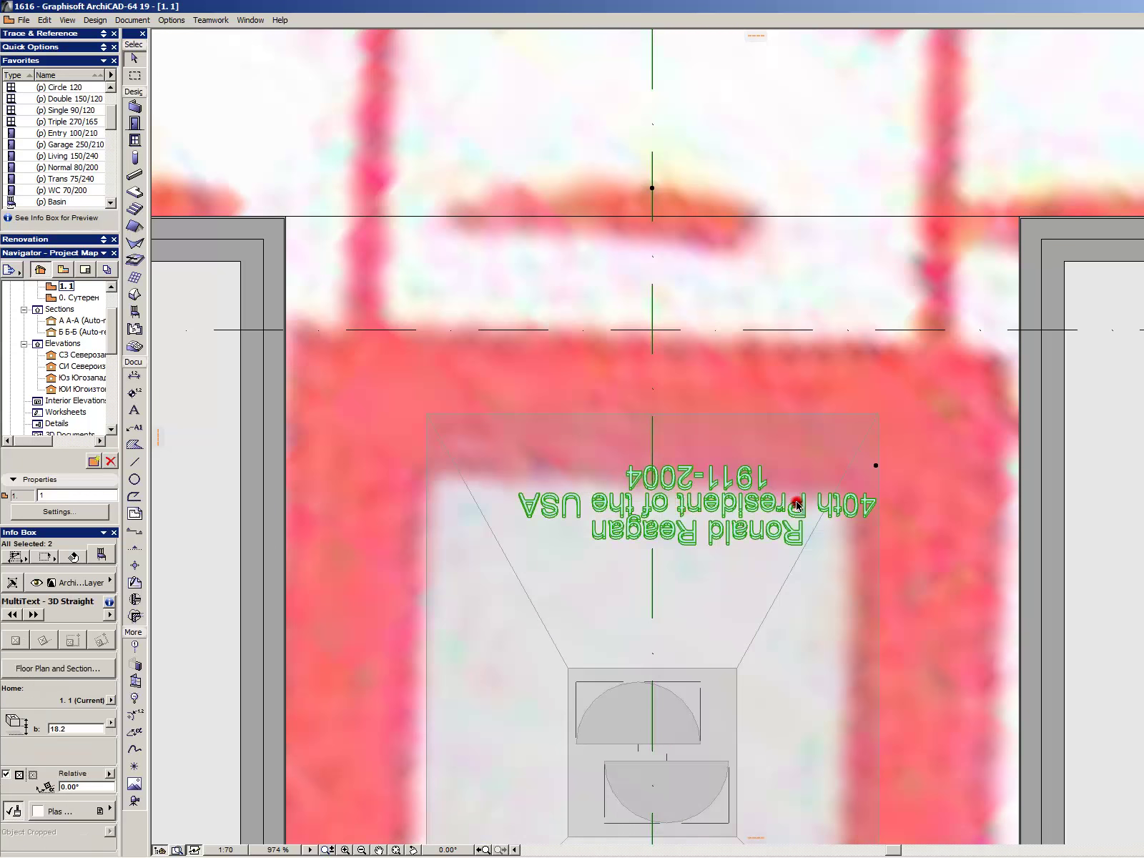
pyautogui.scroll(2, 717, 543)
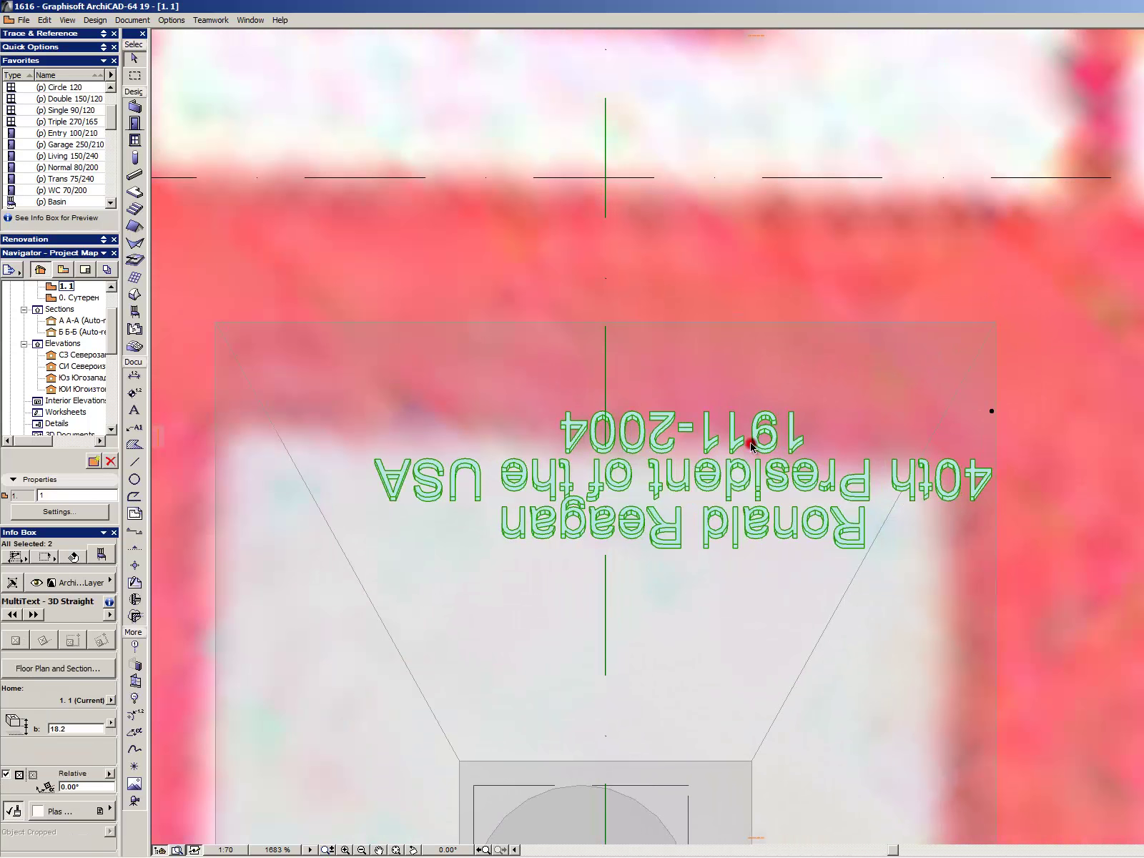
pyautogui.click(991, 412)
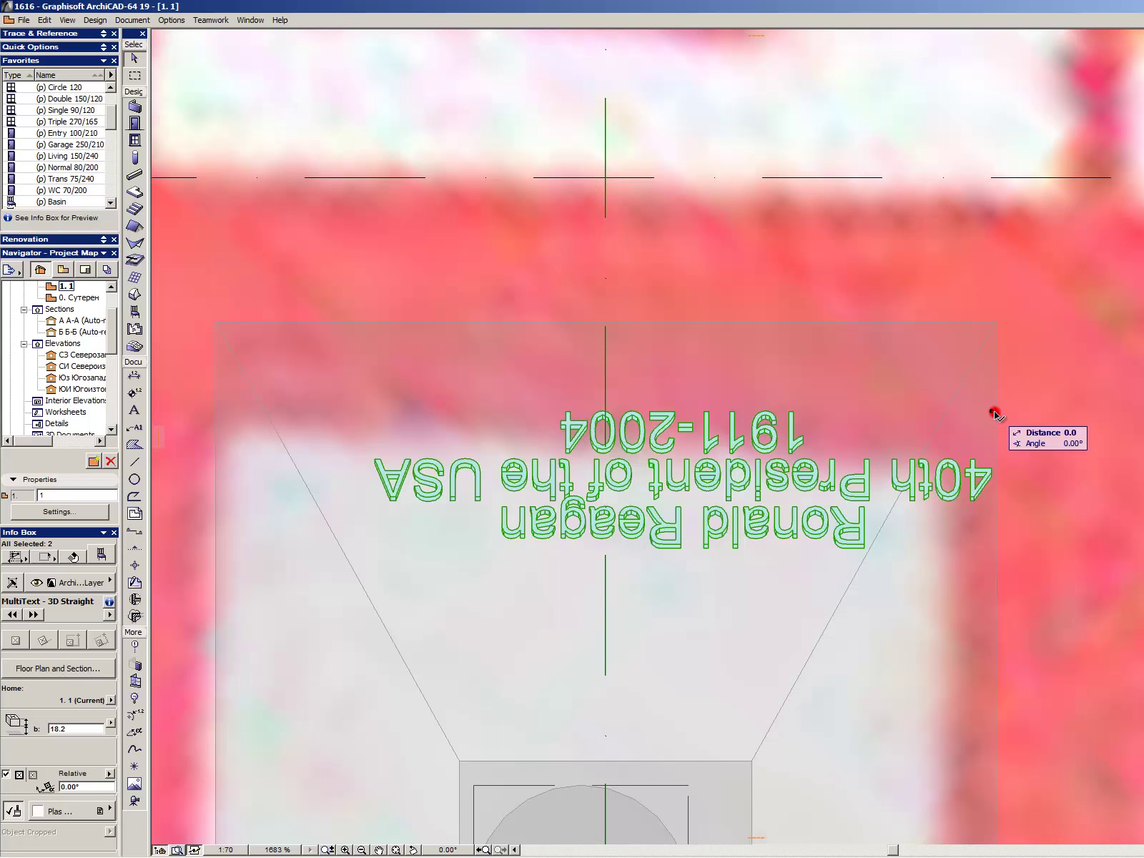
pyautogui.click(968, 412)
pyautogui.press('Escape')
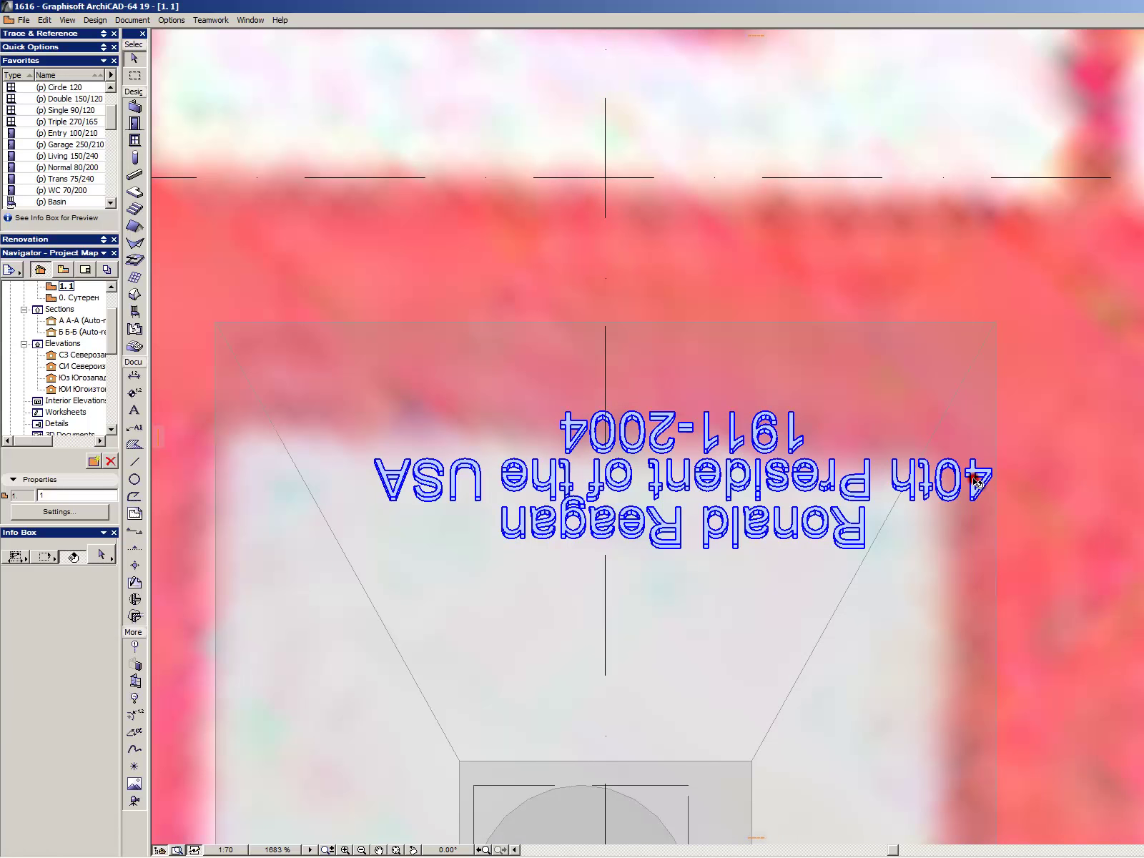
# - Move the 3D text object sideways so that it is centred on section line Б-Б, and show it in 3D
pyautogui.moveTo(971, 474); pyautogui.dragTo(890, 477)
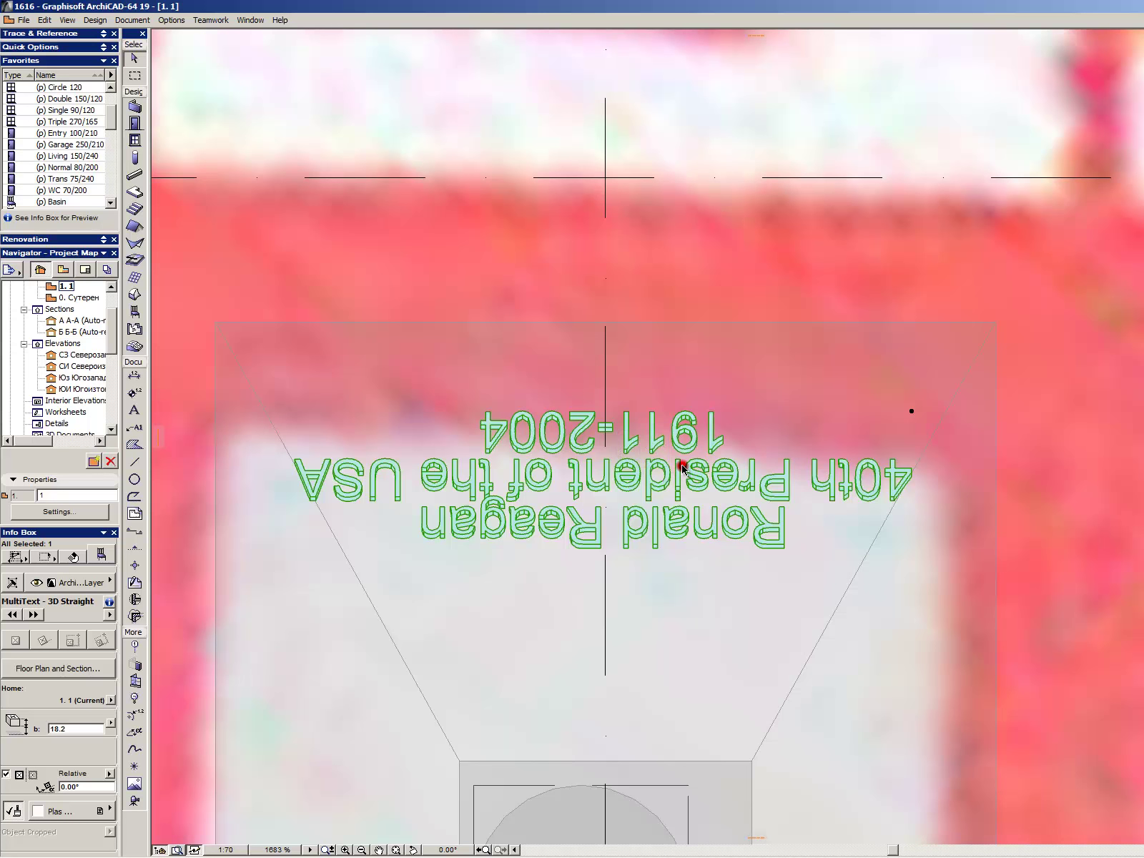
pyautogui.click(750, 323)
pyautogui.hotkey('alt', ',')
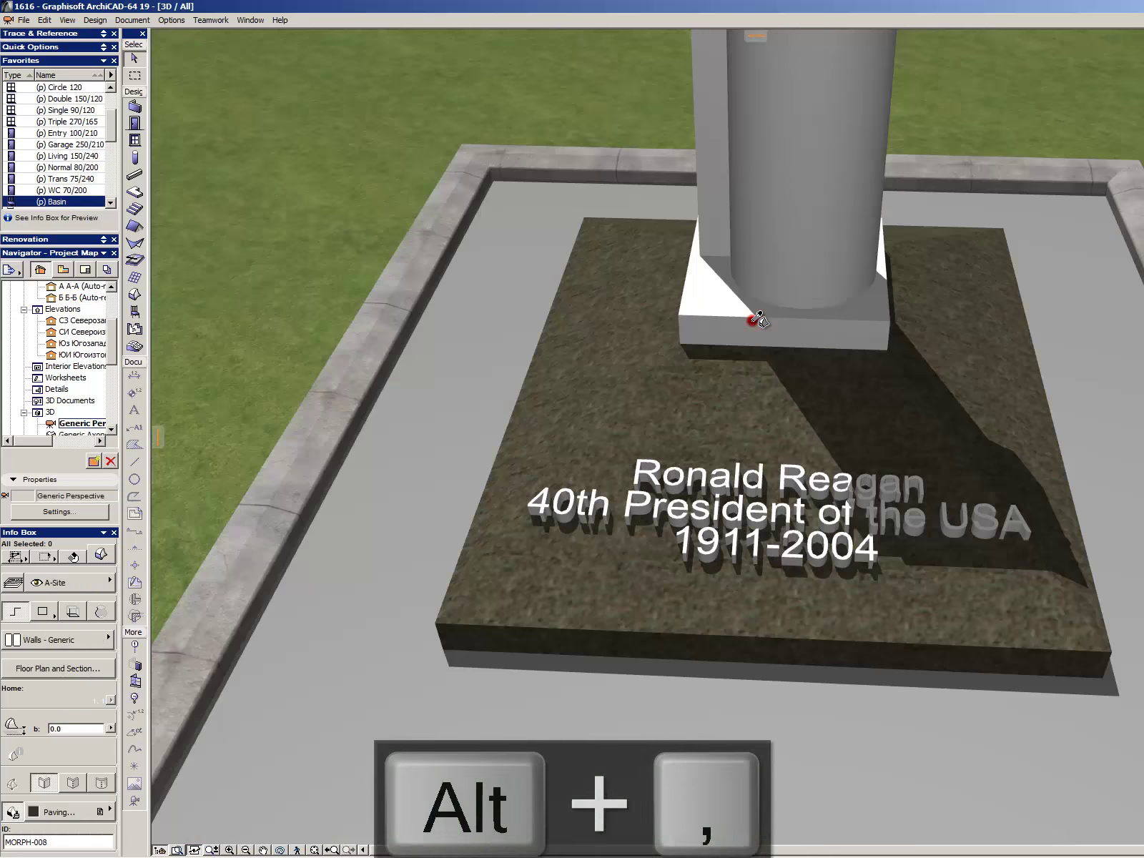
# - Set the 3D text object's letter height to 6.0 and its line spacing height to 7.2
pyautogui.click(778, 514)
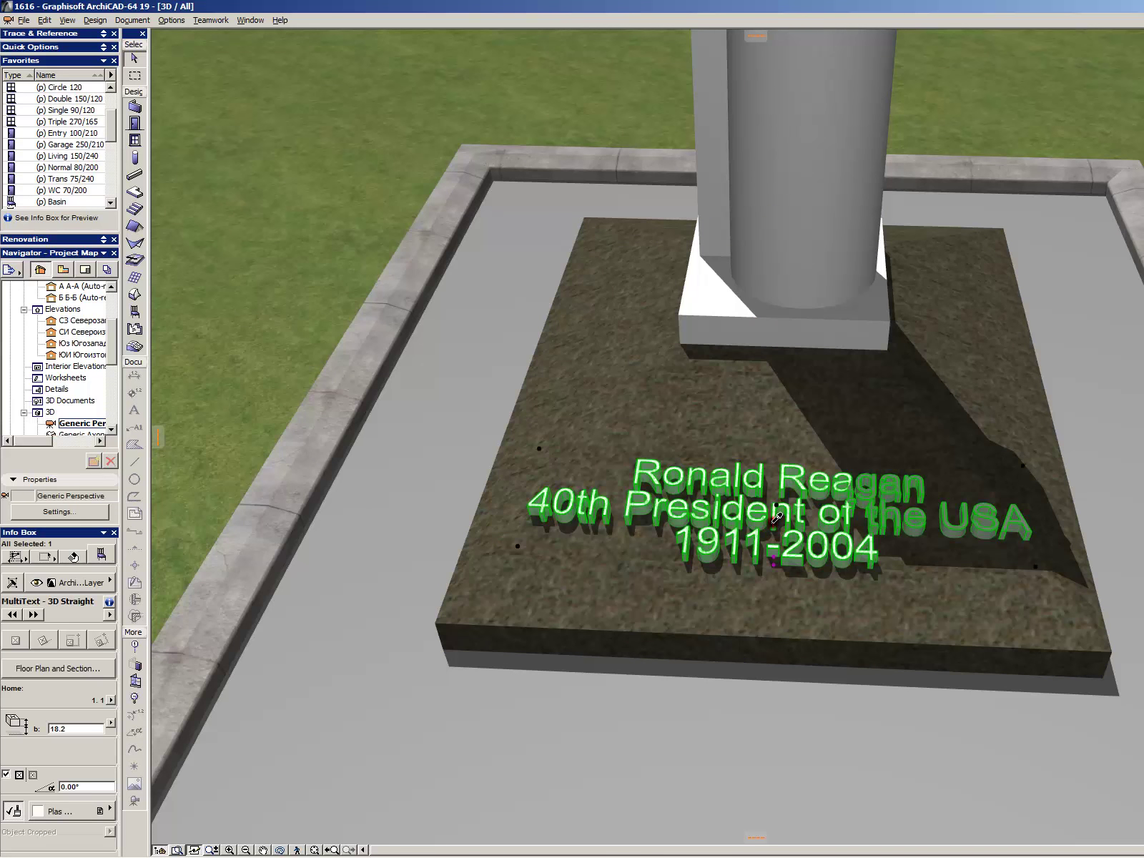
pyautogui.doubleClick(777, 516)
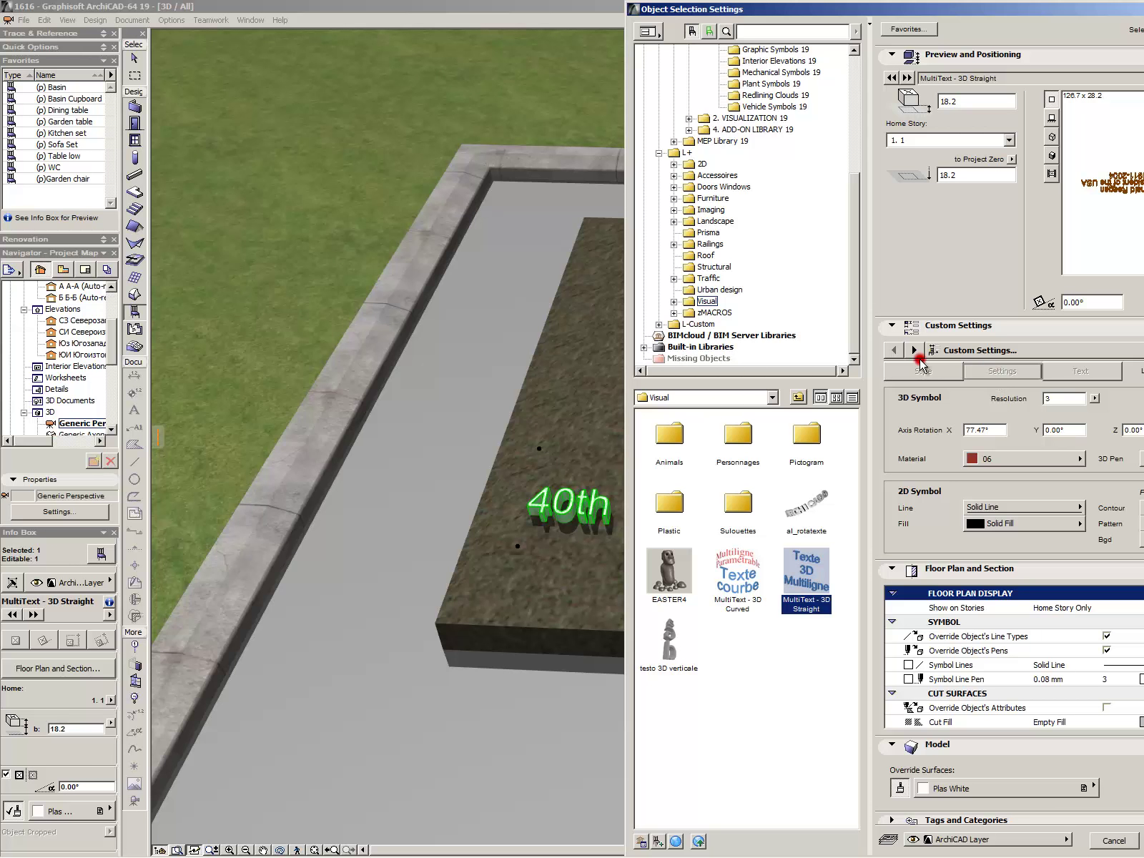
pyautogui.click(920, 370)
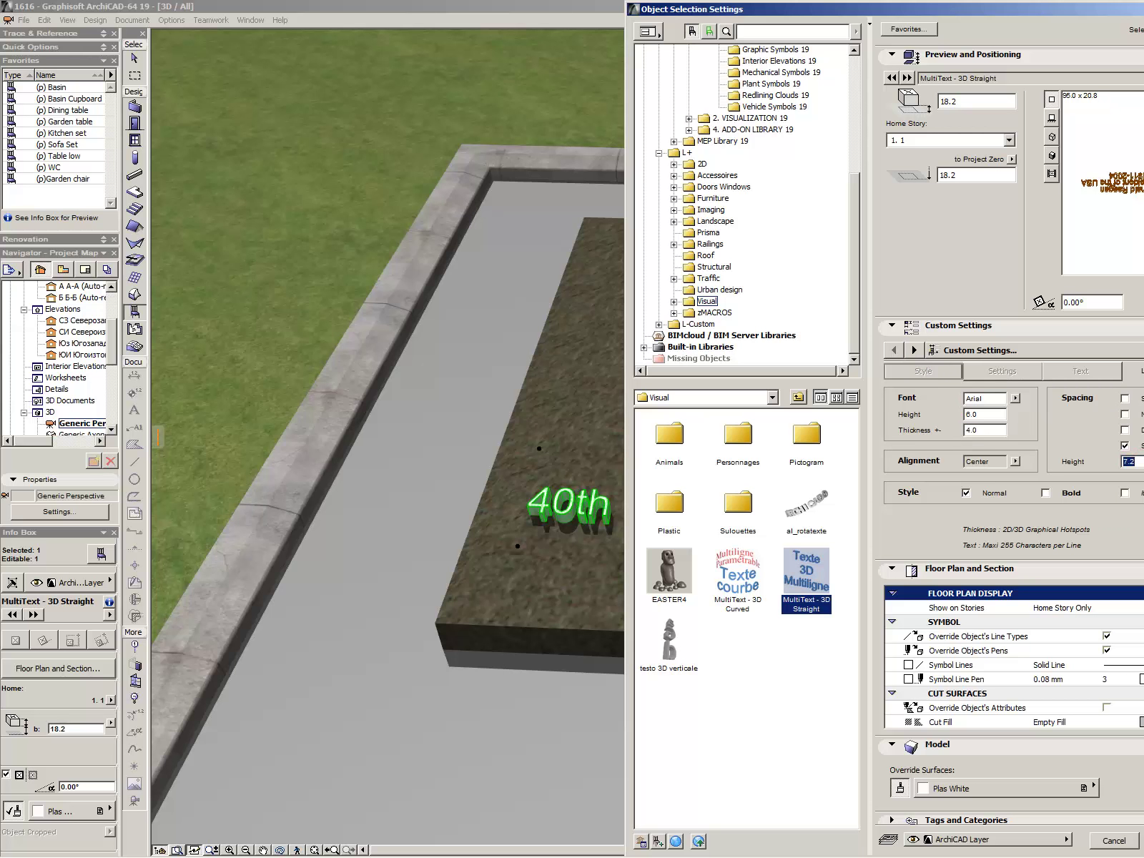
pyautogui.press('Return')
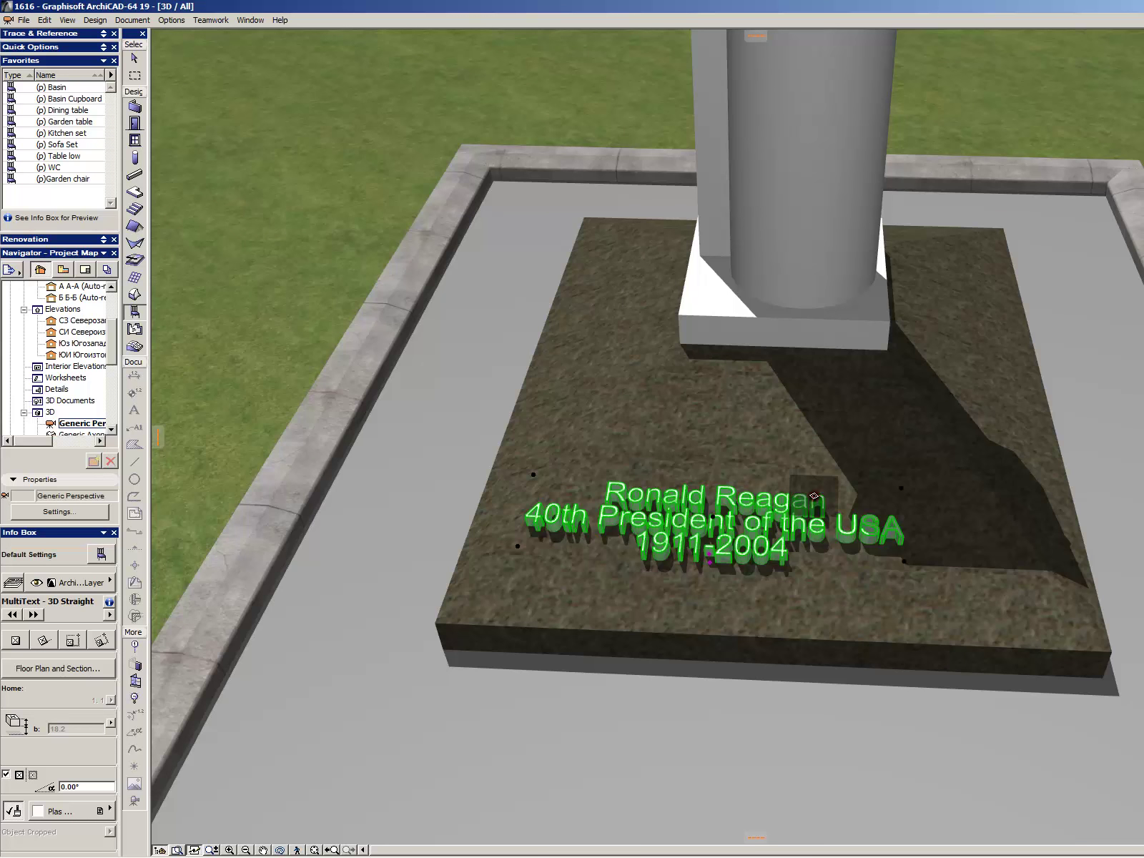
# - Move the 3D text object sideways in the story 1 floor plan to centre it on section line Б-Б, and show it in 3D
pyautogui.press('Escape')
pyautogui.click(741, 474)
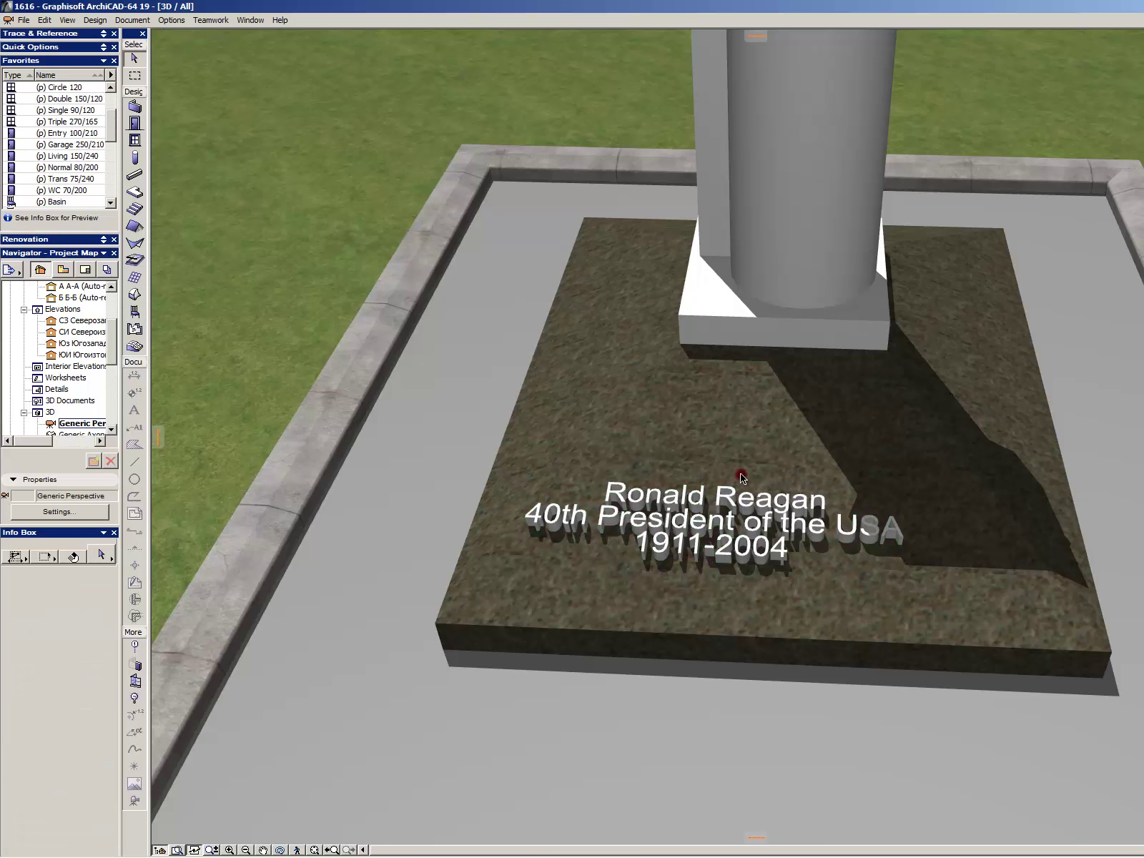
pyautogui.press('F2')
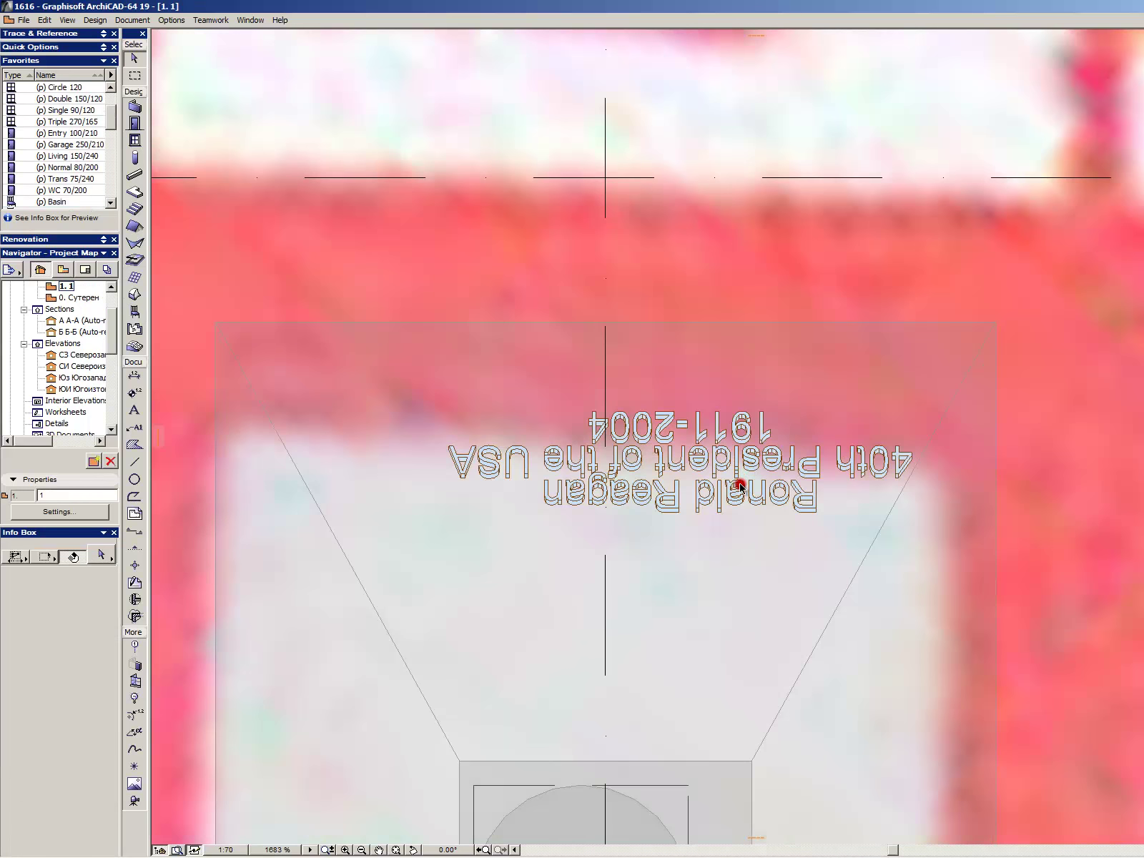
pyautogui.click(788, 498)
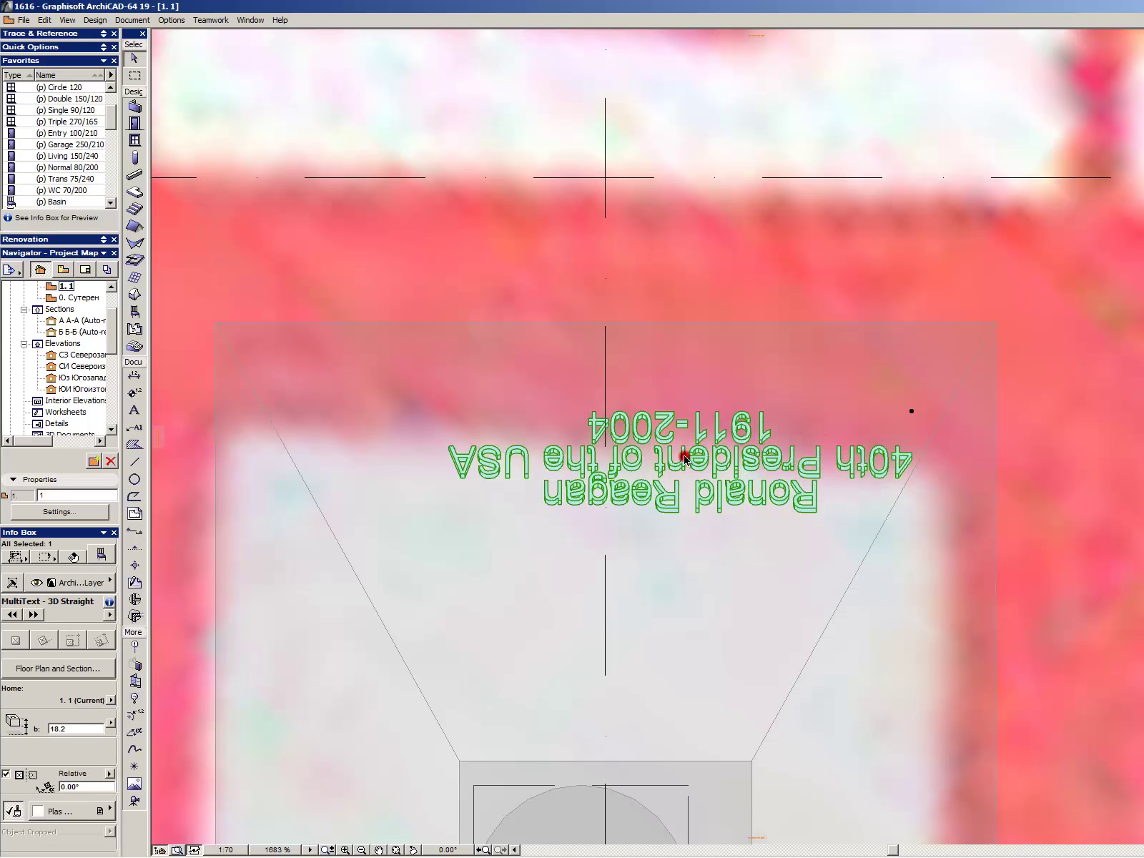
pyautogui.moveTo(696, 461); pyautogui.dragTo(620, 466)
pyautogui.click(694, 537)
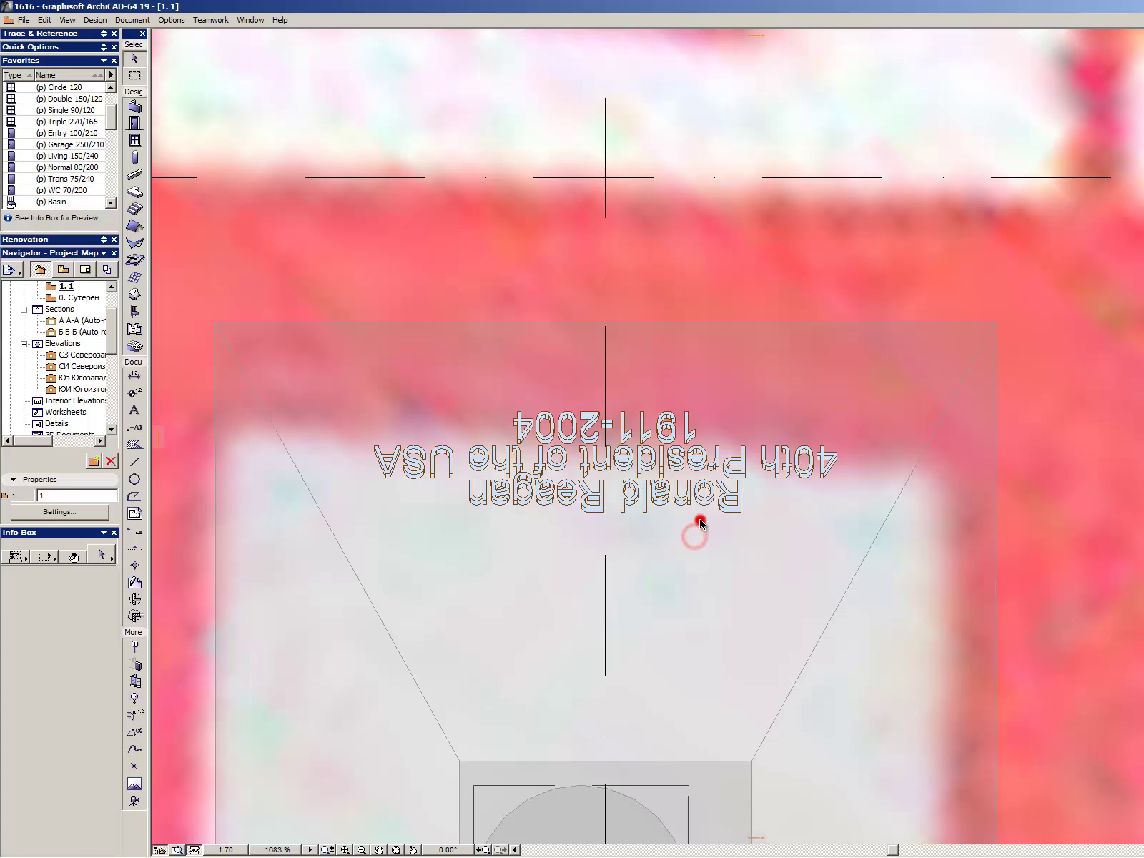
pyautogui.hotkey('alt', ',')
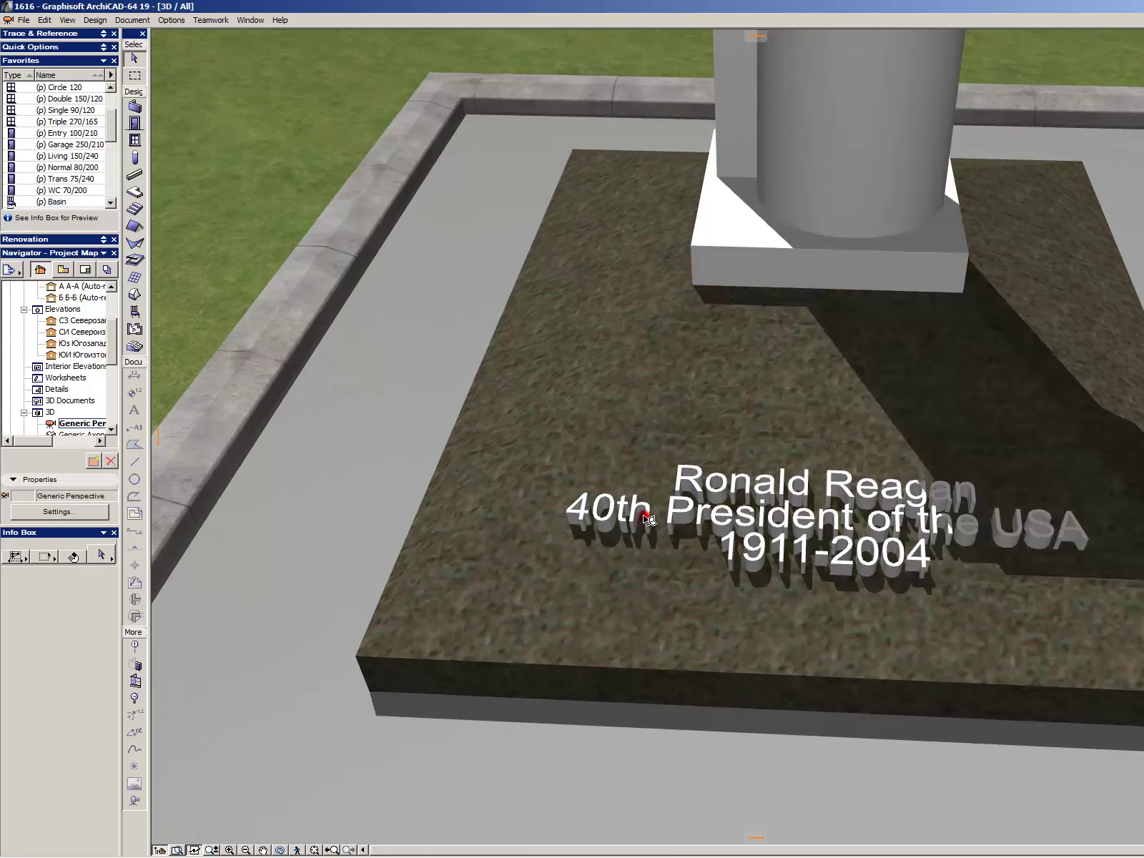
# - Open section Б-Б from its line in the floor plan and examine how the 3D text sits on the sloped base
pyautogui.press('F2')
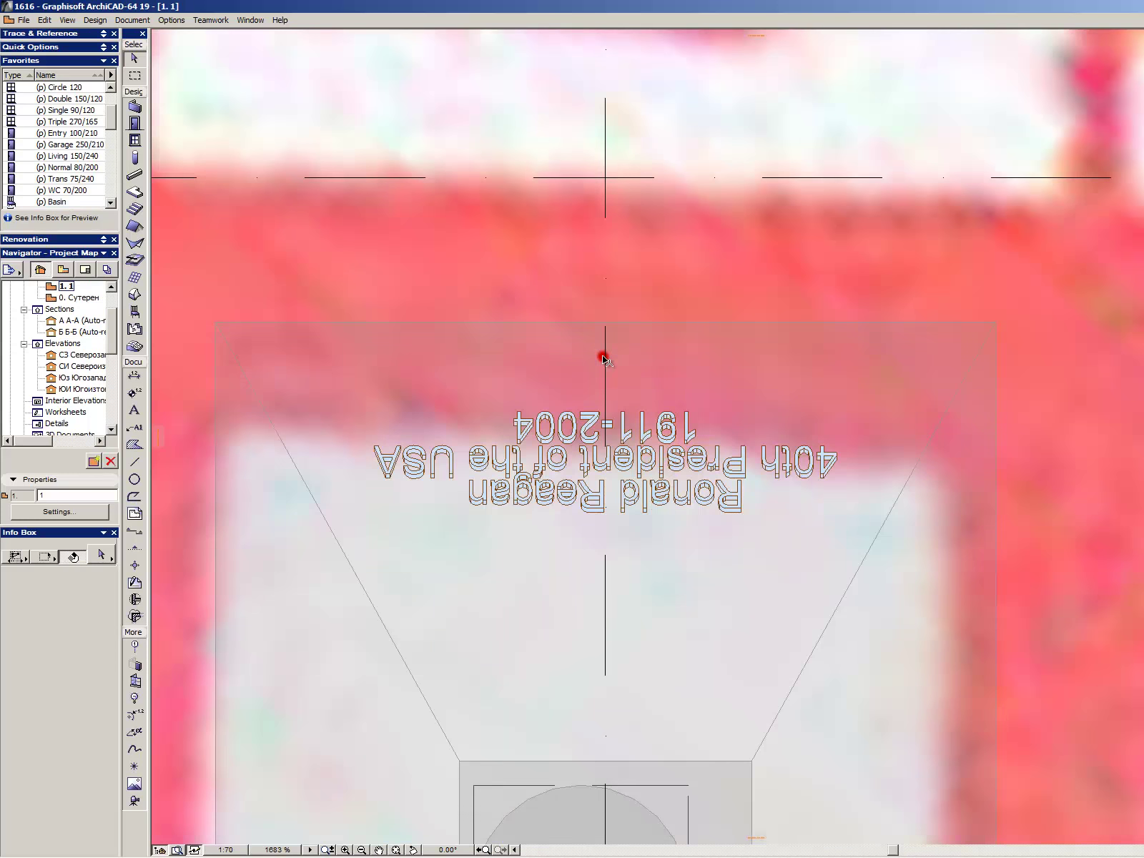
pyautogui.click(604, 357)
pyautogui.rightClick(604, 357)
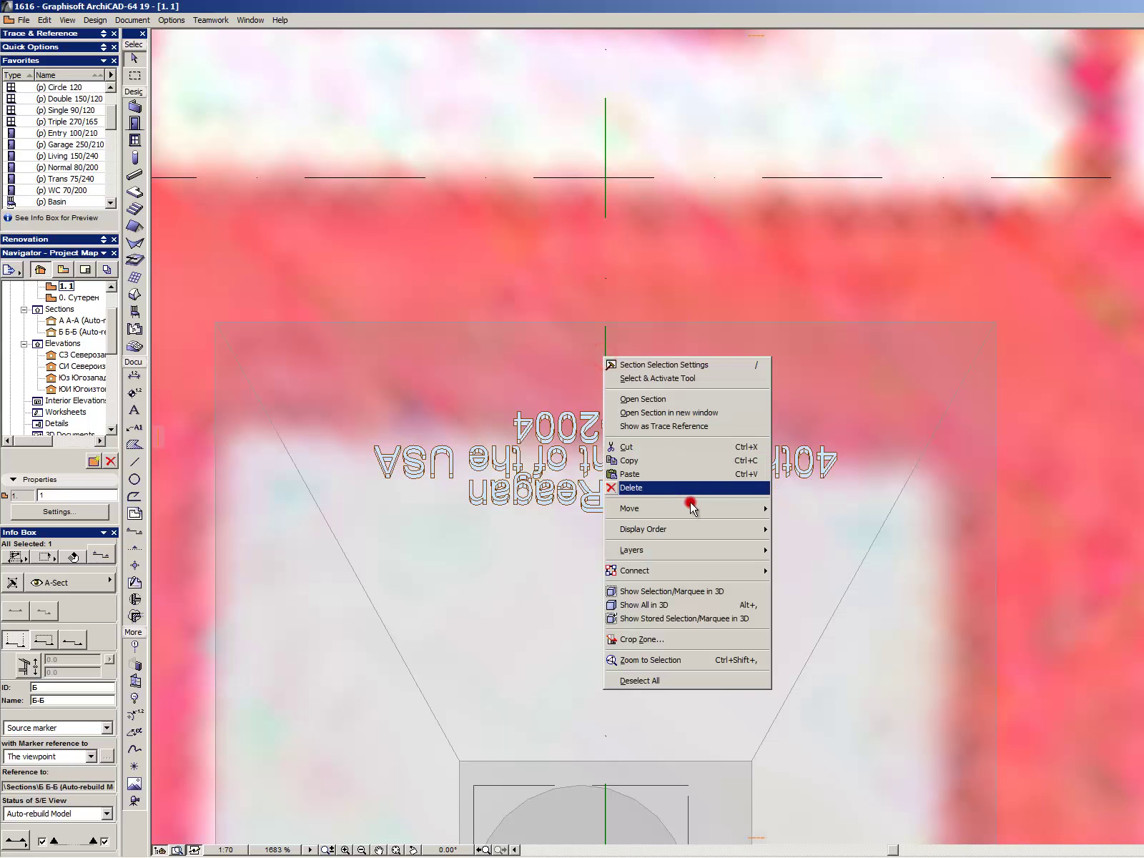
pyautogui.click(701, 592)
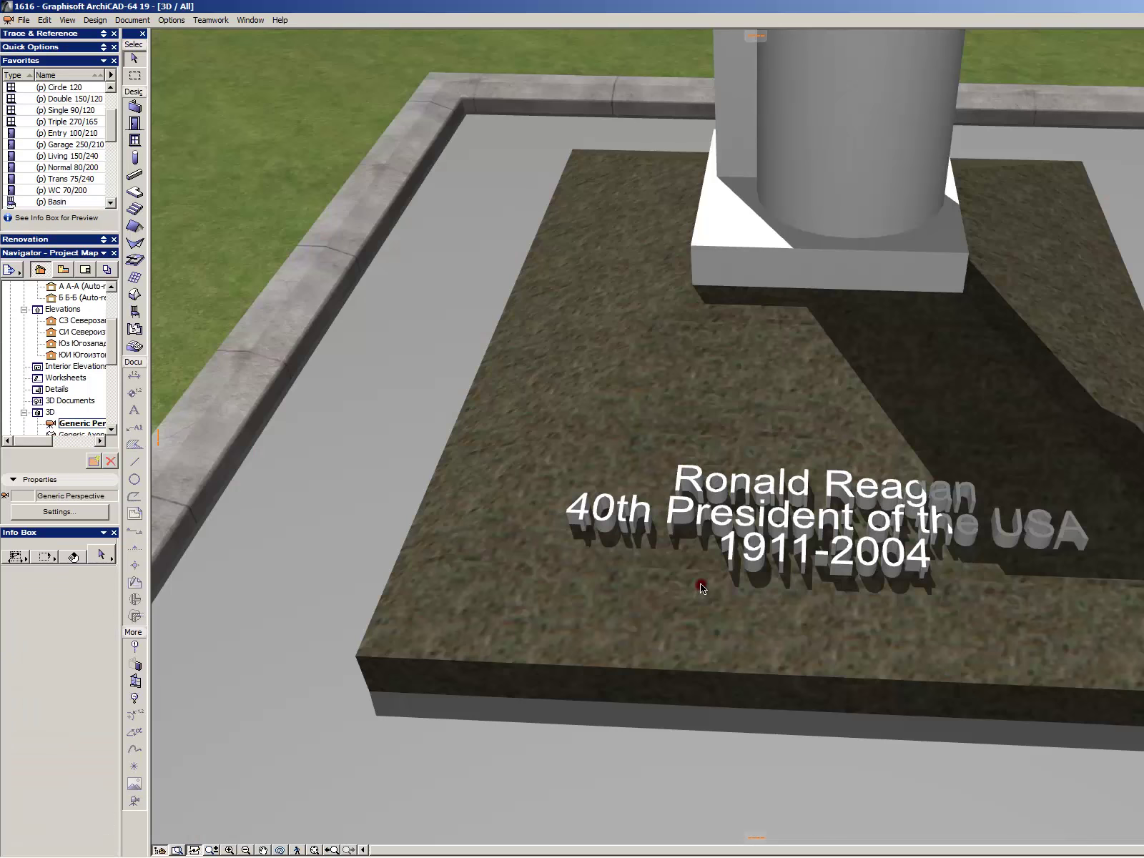
pyautogui.press('F2')
pyautogui.rightClick(641, 374)
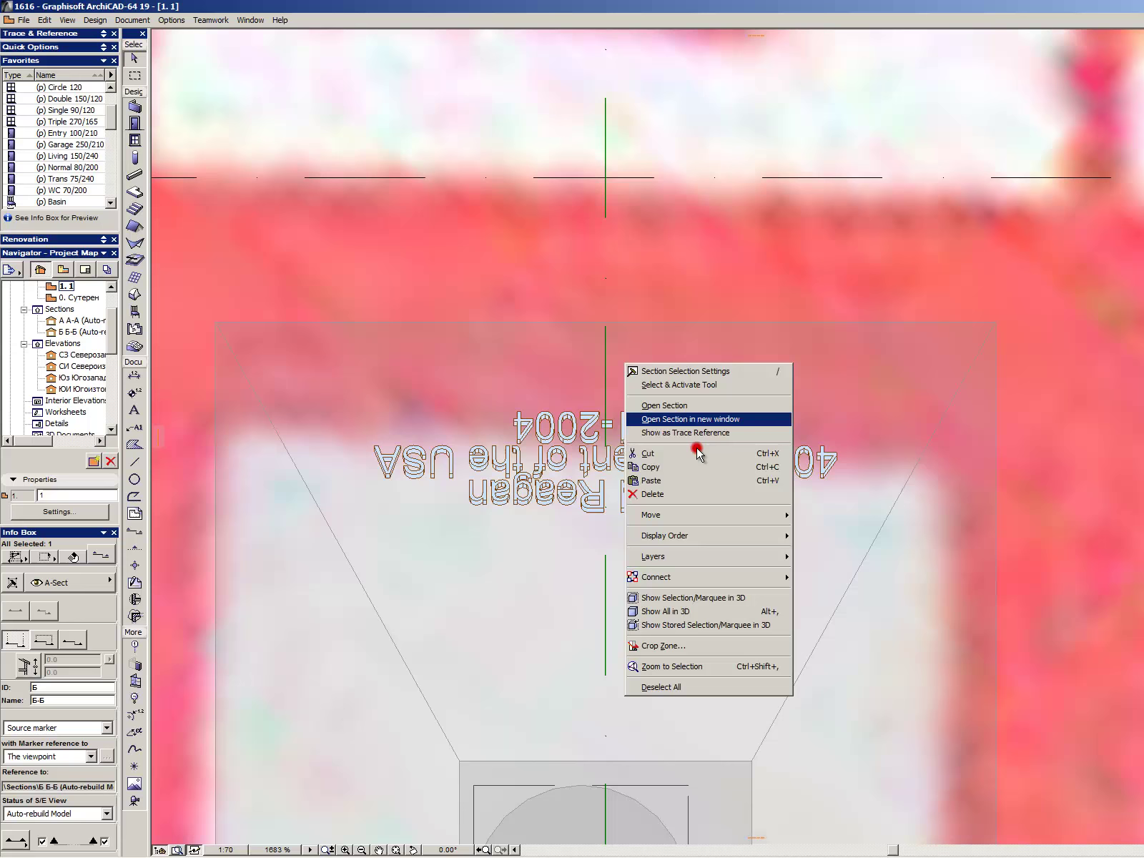
pyautogui.click(711, 402)
pyautogui.scroll(10, 773, 600)
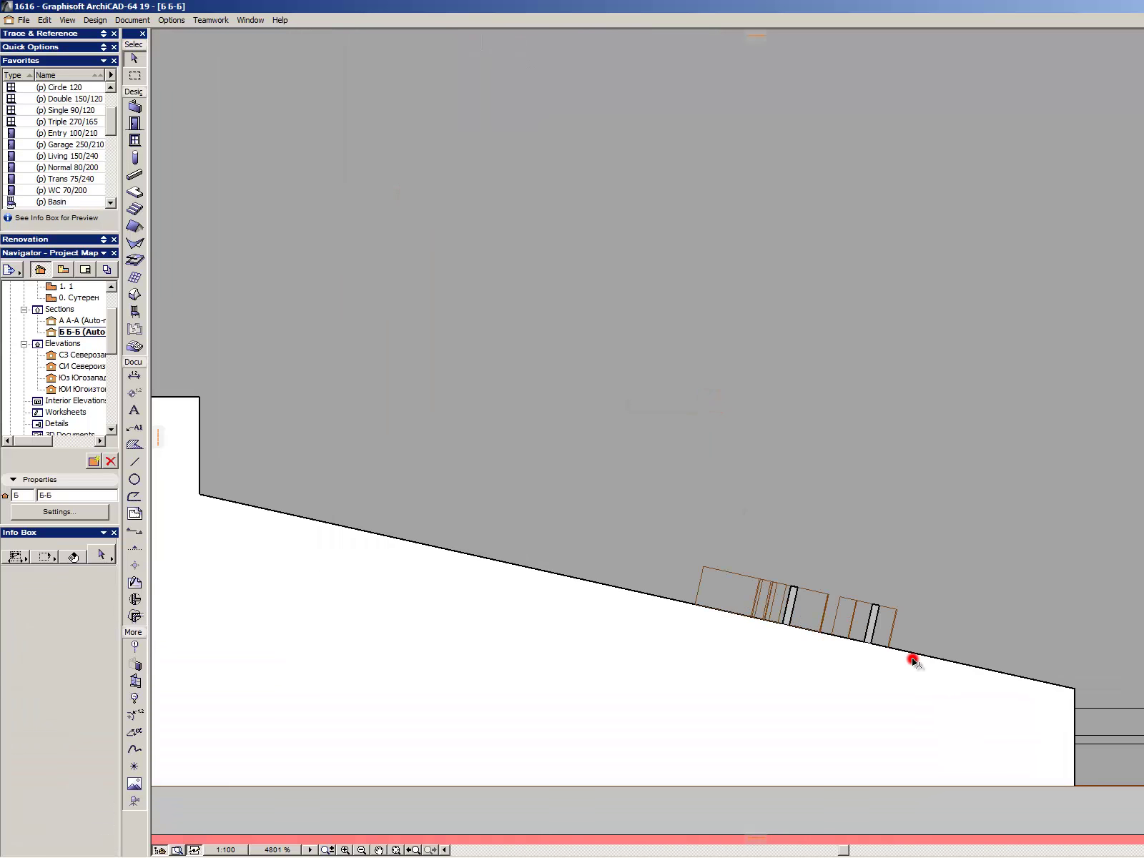
pyautogui.click(792, 424)
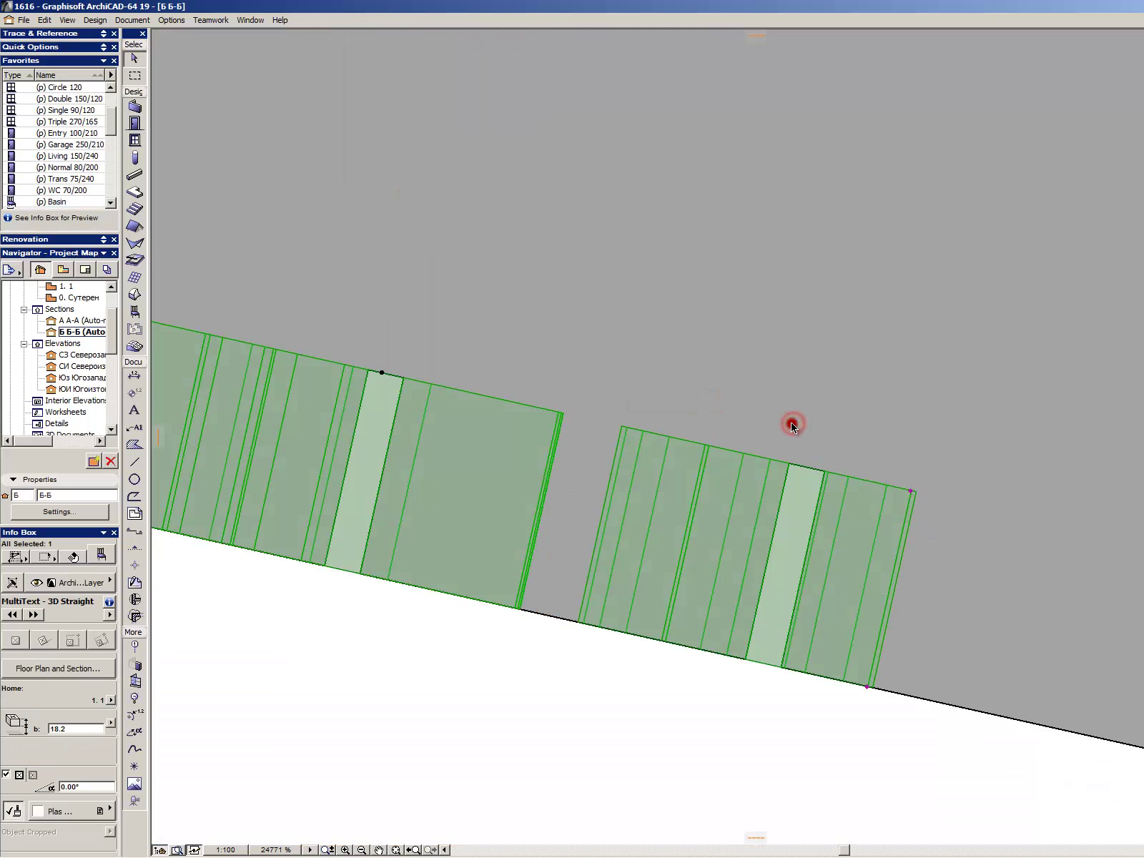
pyautogui.scroll(-8, 1054, 482)
pyautogui.click(903, 421)
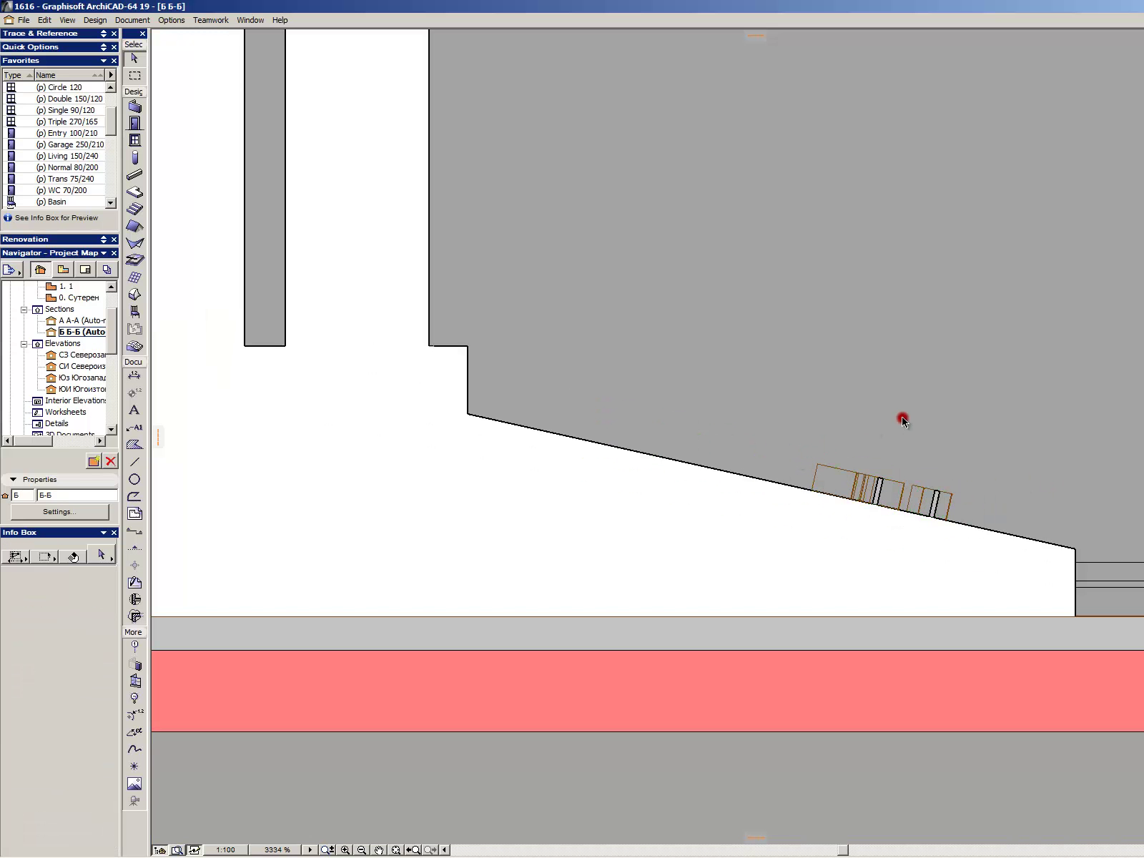
# - Return to the floor plan, and view the whole monument with its text and both columns in 3D
pyautogui.press('F2')
pyautogui.press('Escape')
pyautogui.scroll(-8, 903, 421)
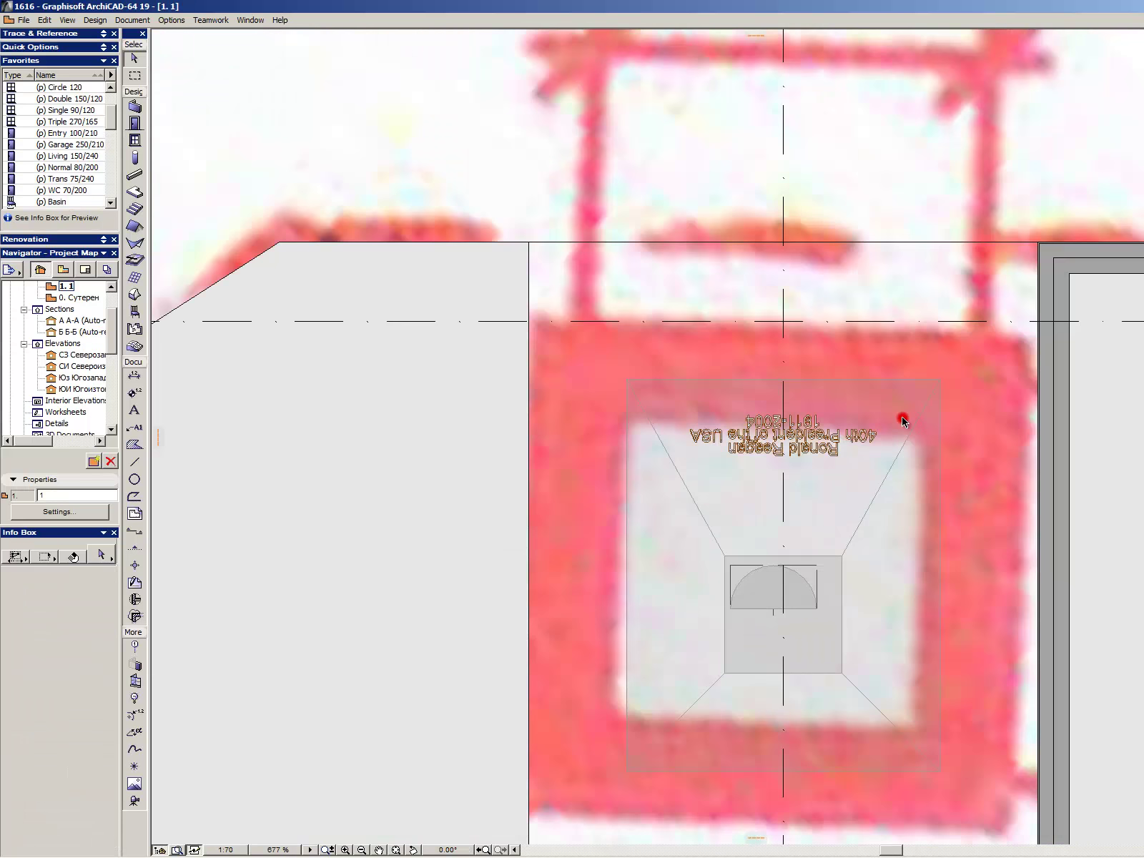
pyautogui.scroll(3, 851, 438)
pyautogui.hotkey('alt', ',')
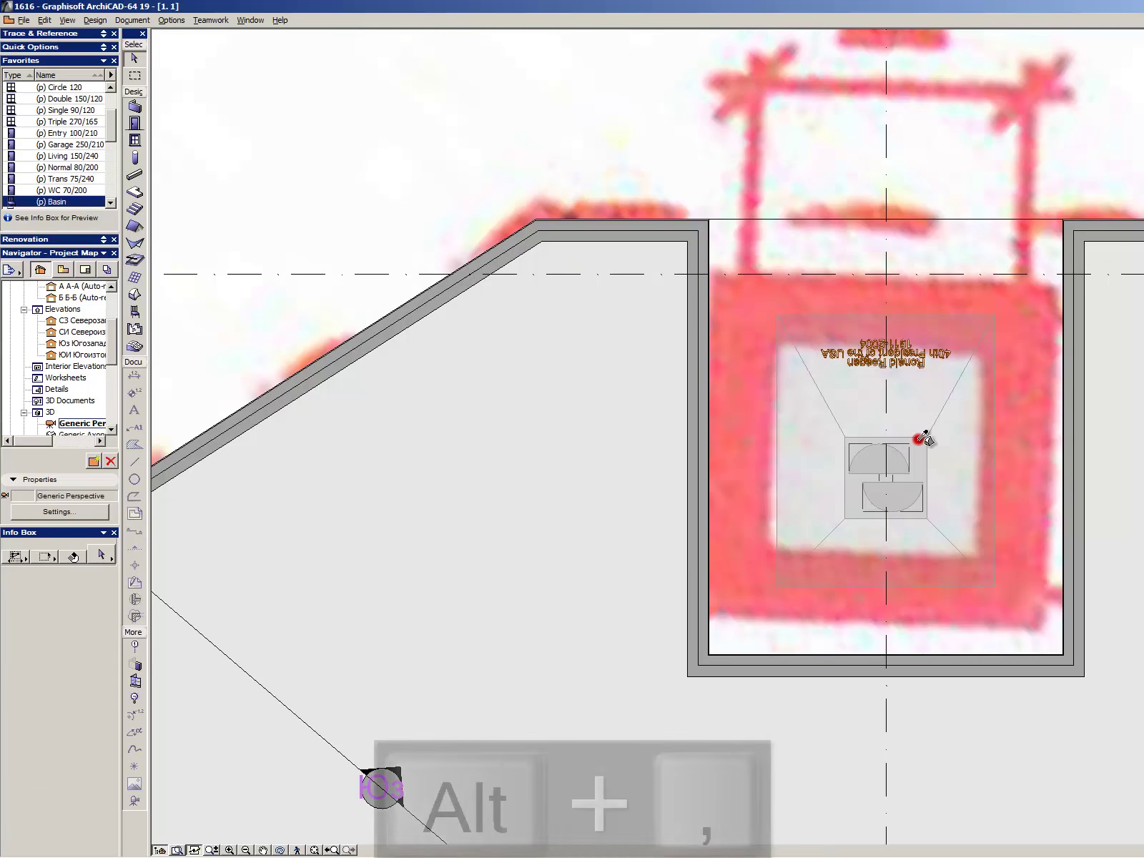
pyautogui.scroll(-7, 717, 449)
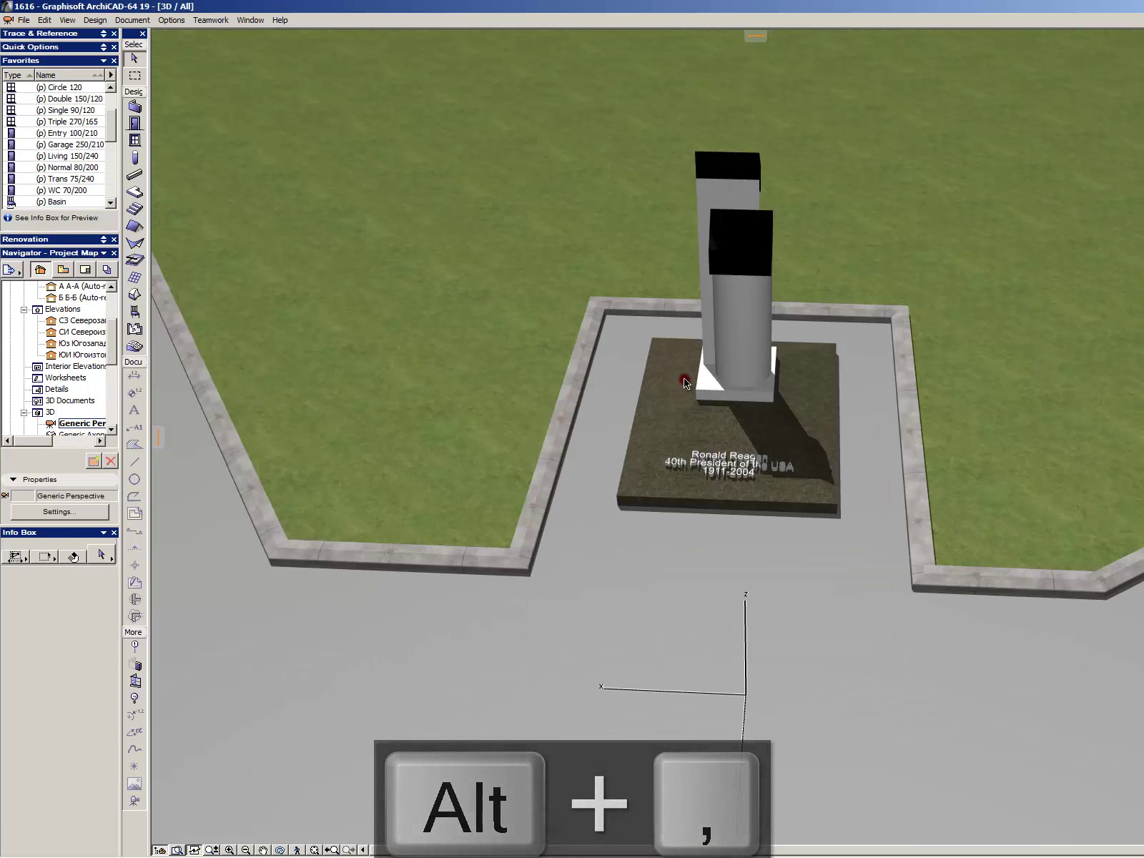
pyautogui.scroll(2, 693, 334)
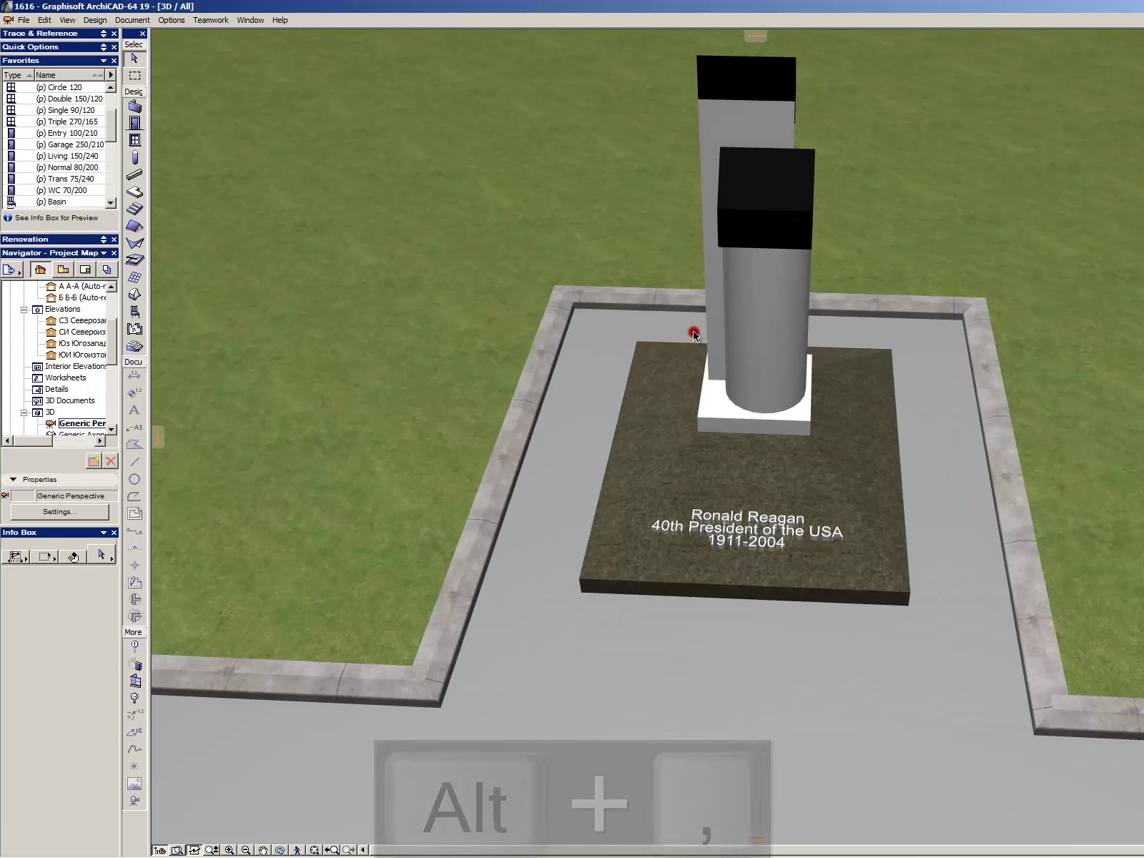
# - Remove the existing subtraction link between the shorter column's sloped roof and the column morph MORPH-006
pyautogui.click(772, 176)
pyautogui.moveTo(798, 233)
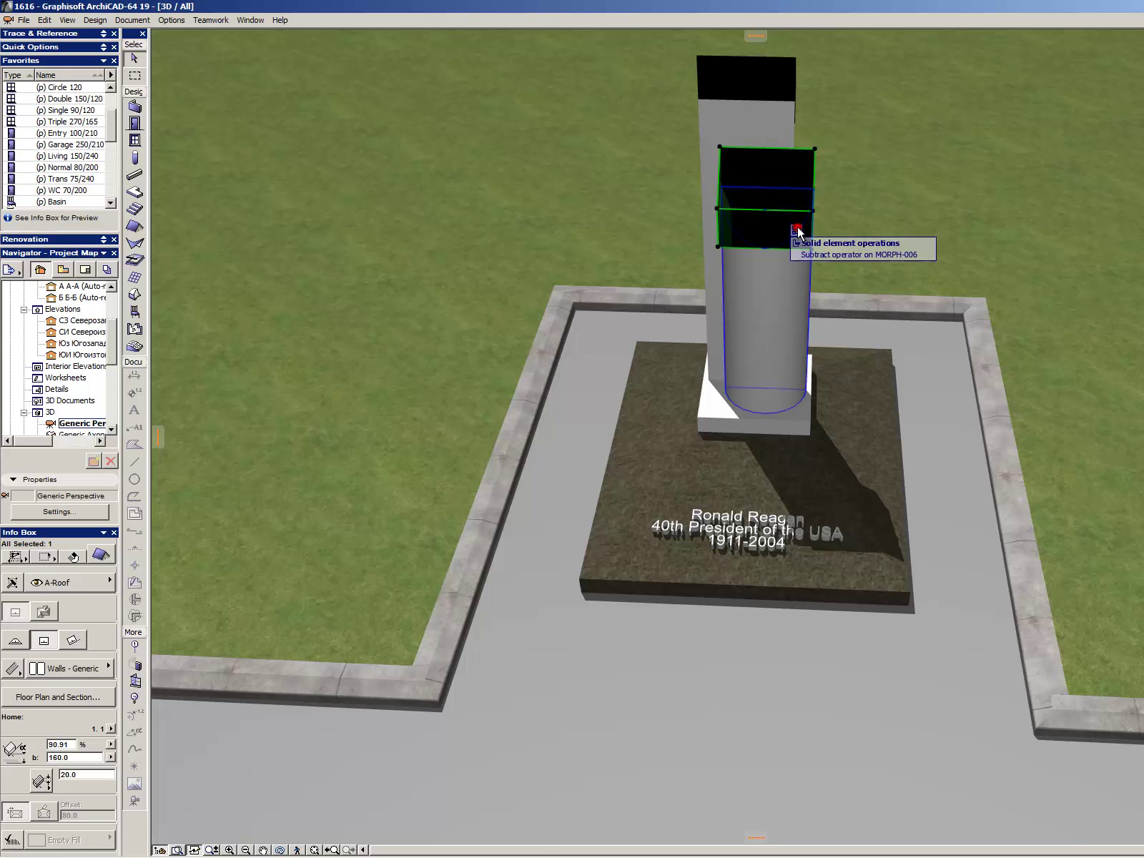
pyautogui.click(929, 243)
pyautogui.click(774, 255)
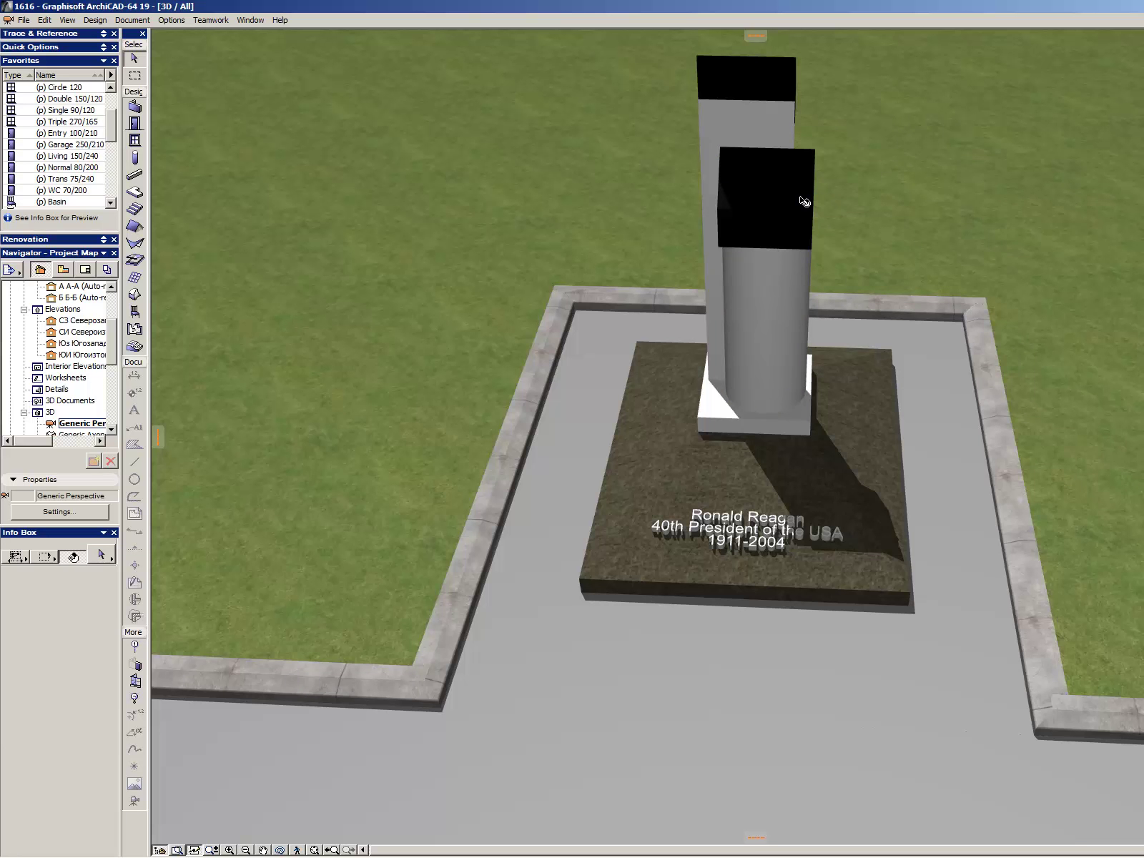
pyautogui.click(801, 199)
pyautogui.click(804, 262)
# - Subtract the sloped roof from the shorter column with Subtraction with upward extrusion, using the roof as operator and the column as target
pyautogui.keyDown('shift'); pyautogui.moveTo(809, 438); pyautogui.dragTo(810, 437, button='middle'); pyautogui.keyUp('shift')
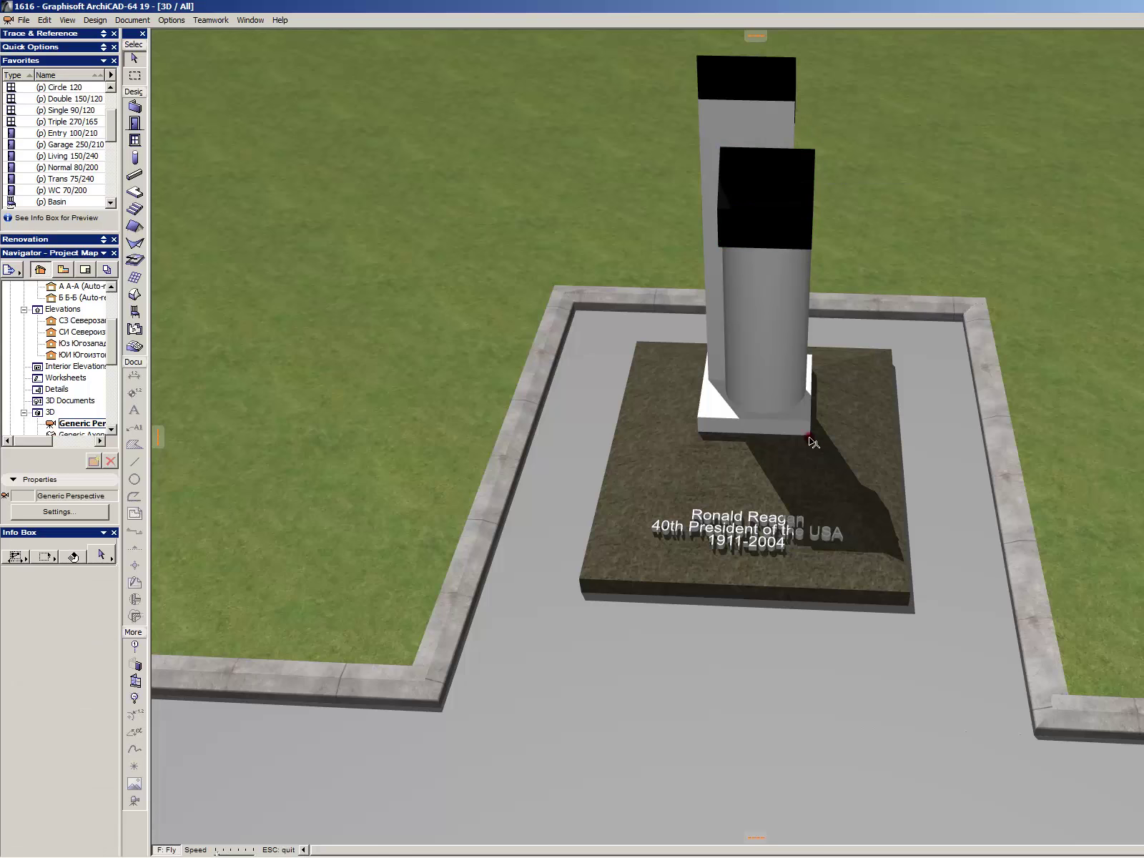
pyautogui.press('Left')
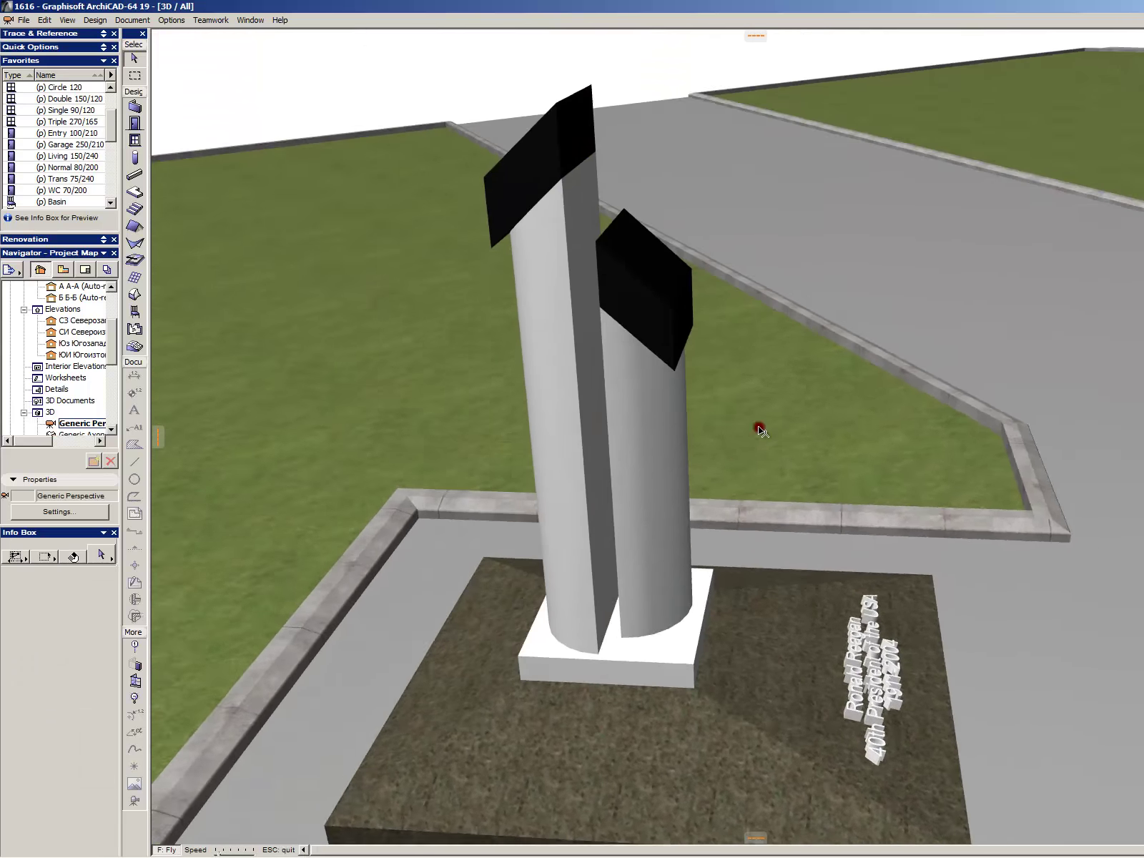
pyautogui.moveTo(761, 430); pyautogui.dragTo(757, 440)
pyautogui.press('Escape')
pyautogui.click(693, 481)
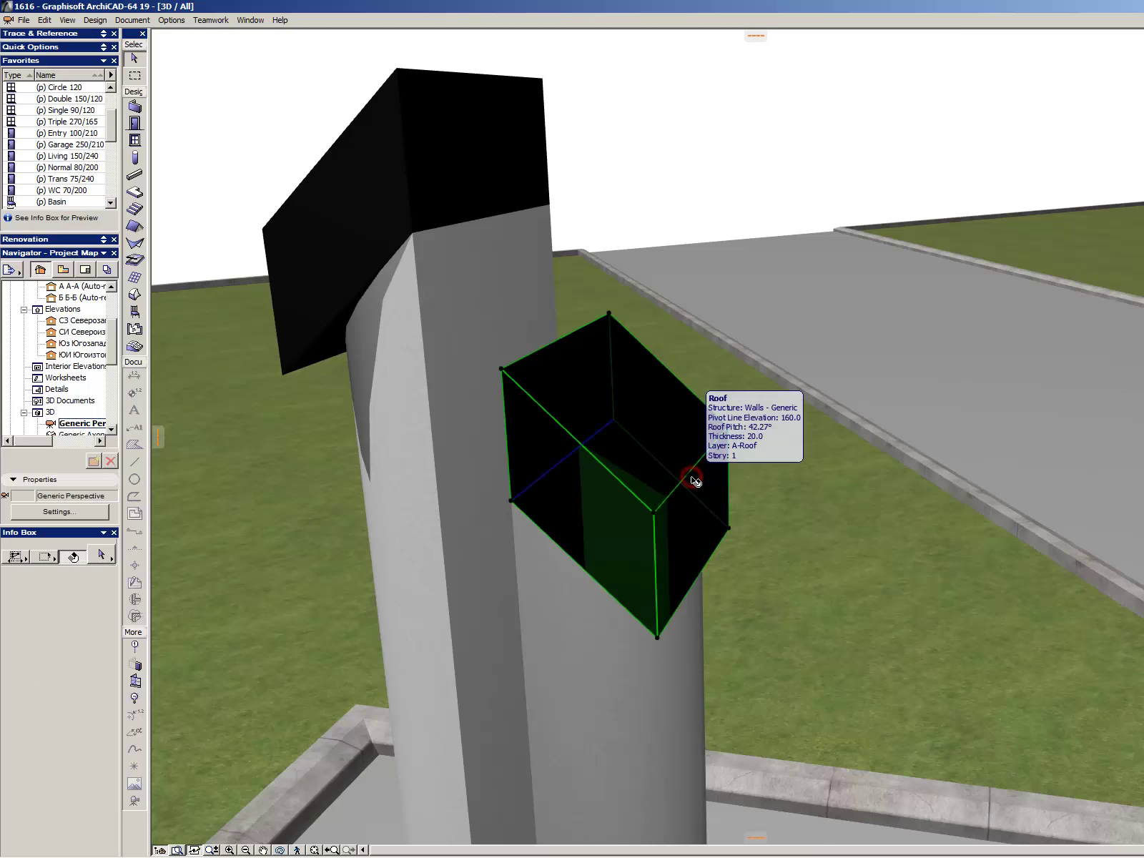
pyautogui.hotkey('alt', 's')
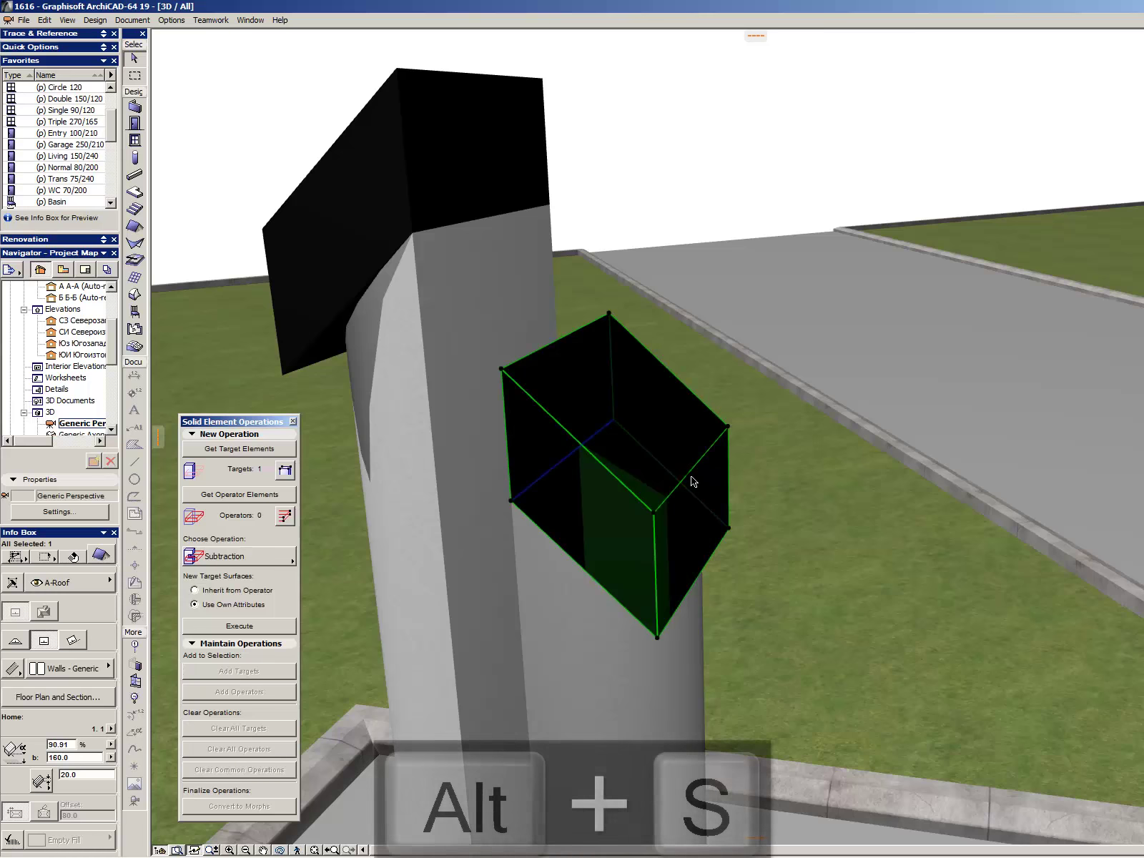
pyautogui.click(240, 494)
pyautogui.click(593, 661)
pyautogui.click(593, 662)
pyautogui.click(203, 450)
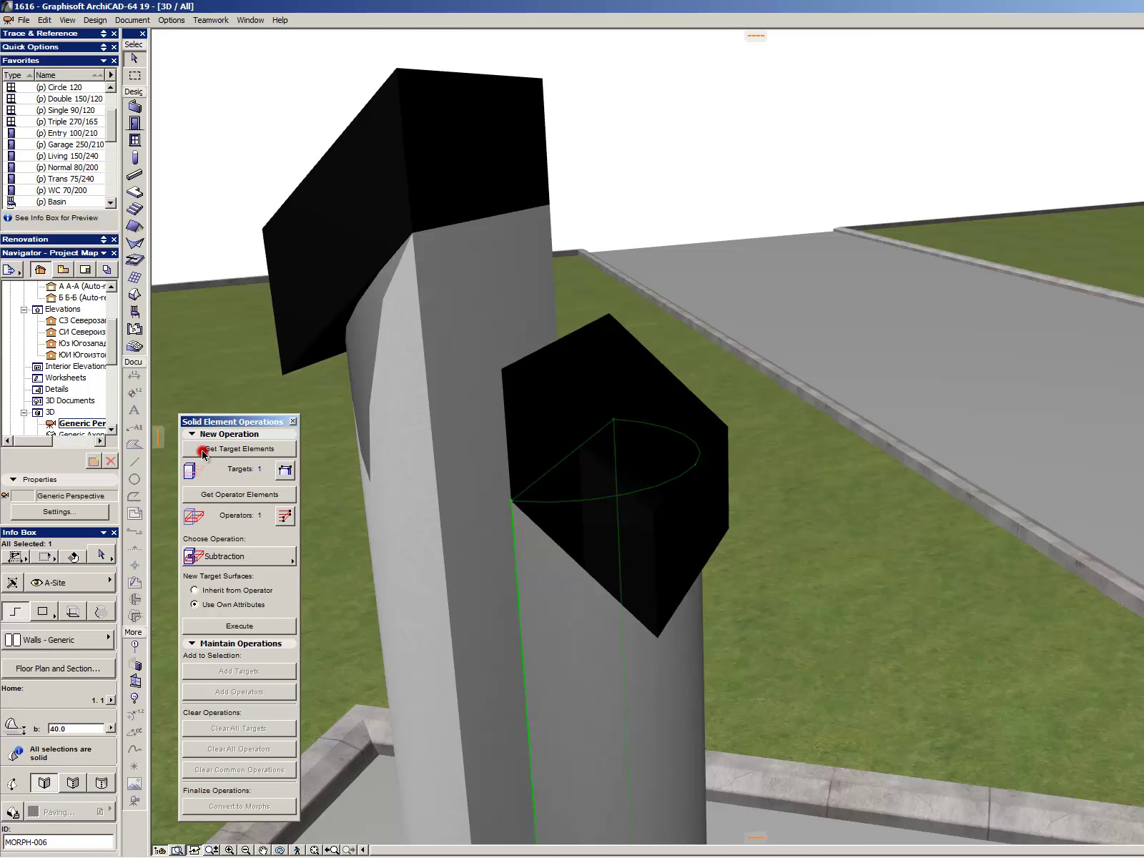
pyautogui.click(247, 556)
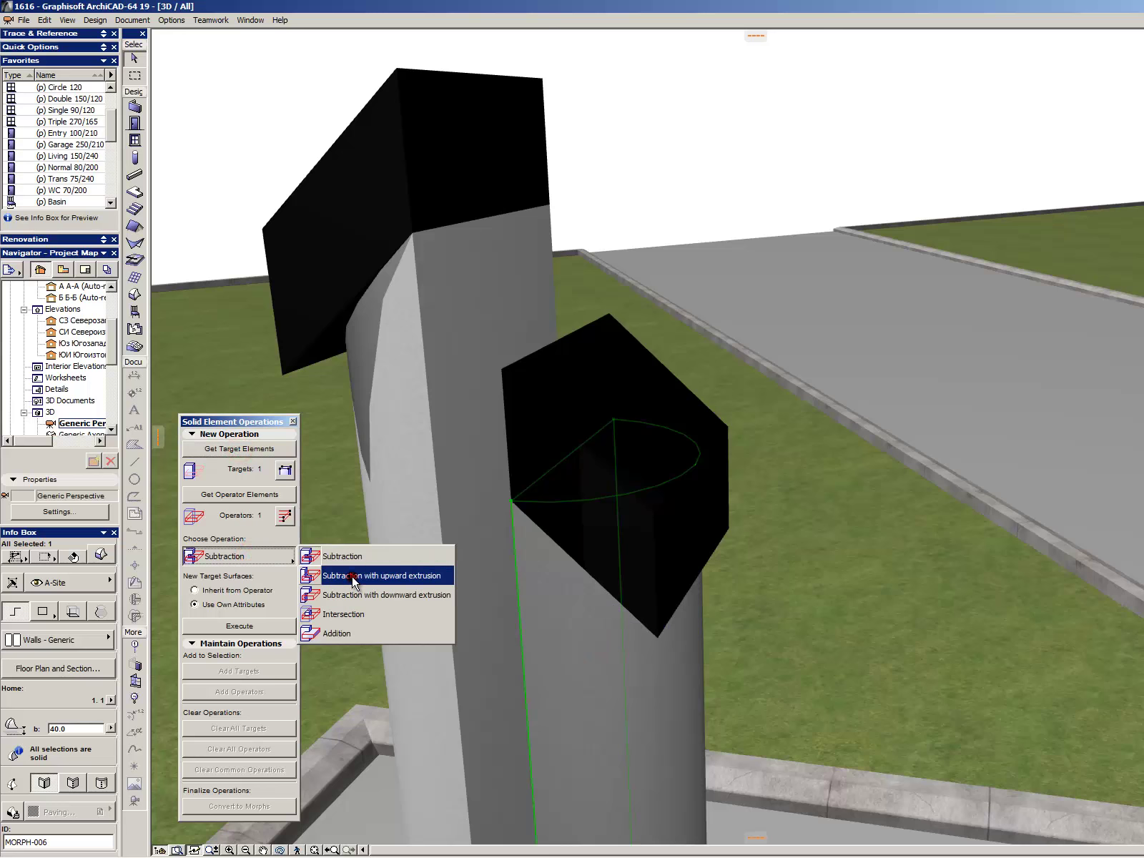
pyautogui.click(352, 576)
pyautogui.click(278, 628)
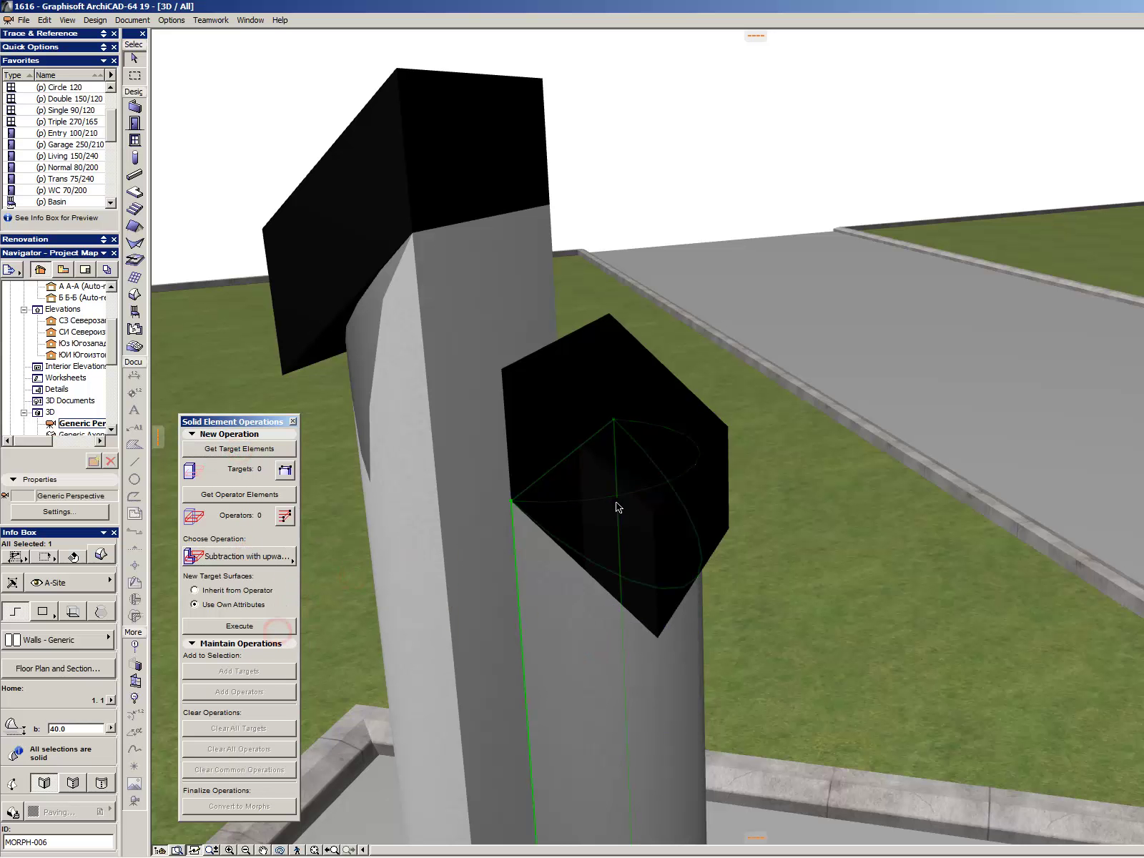
# - Reduce the thickness of the shorter column's sloped roof to 5.0
pyautogui.click(708, 457)
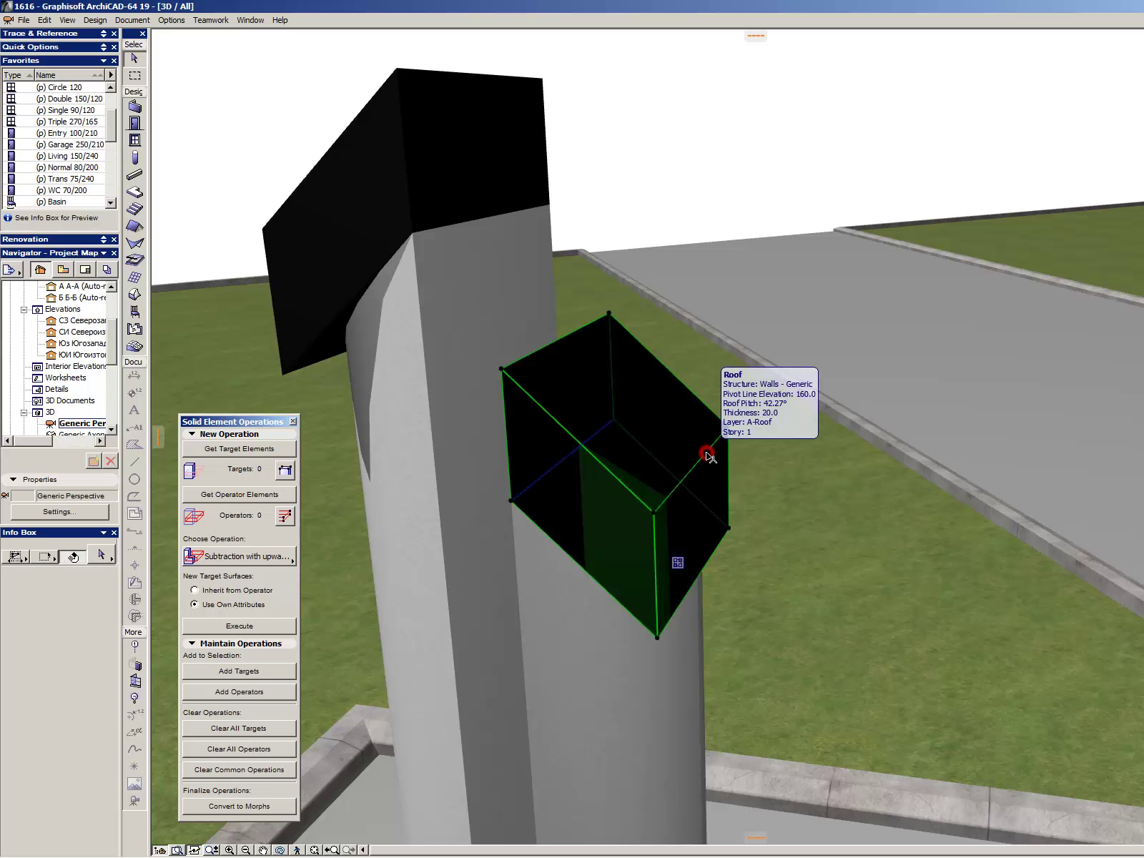
pyautogui.click(653, 516)
pyautogui.click(598, 777)
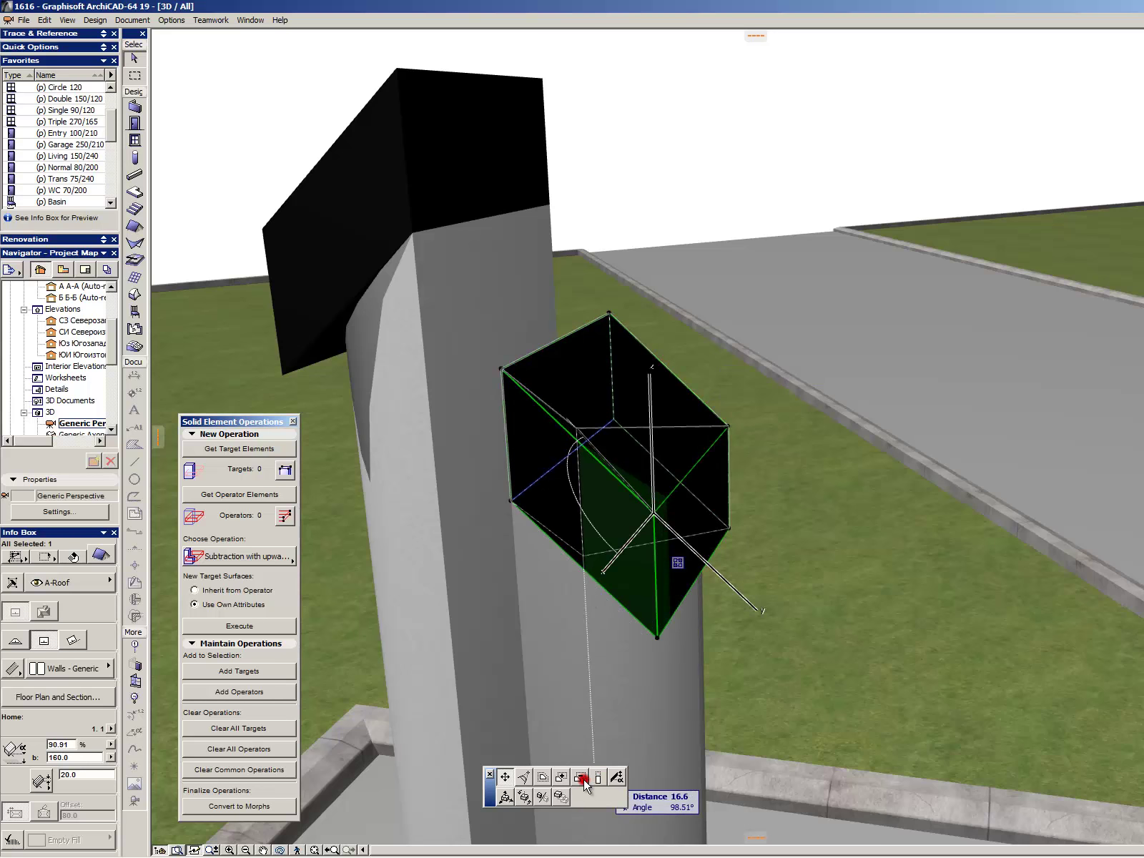
pyautogui.click(652, 592)
pyautogui.click(651, 588)
pyautogui.click(651, 589)
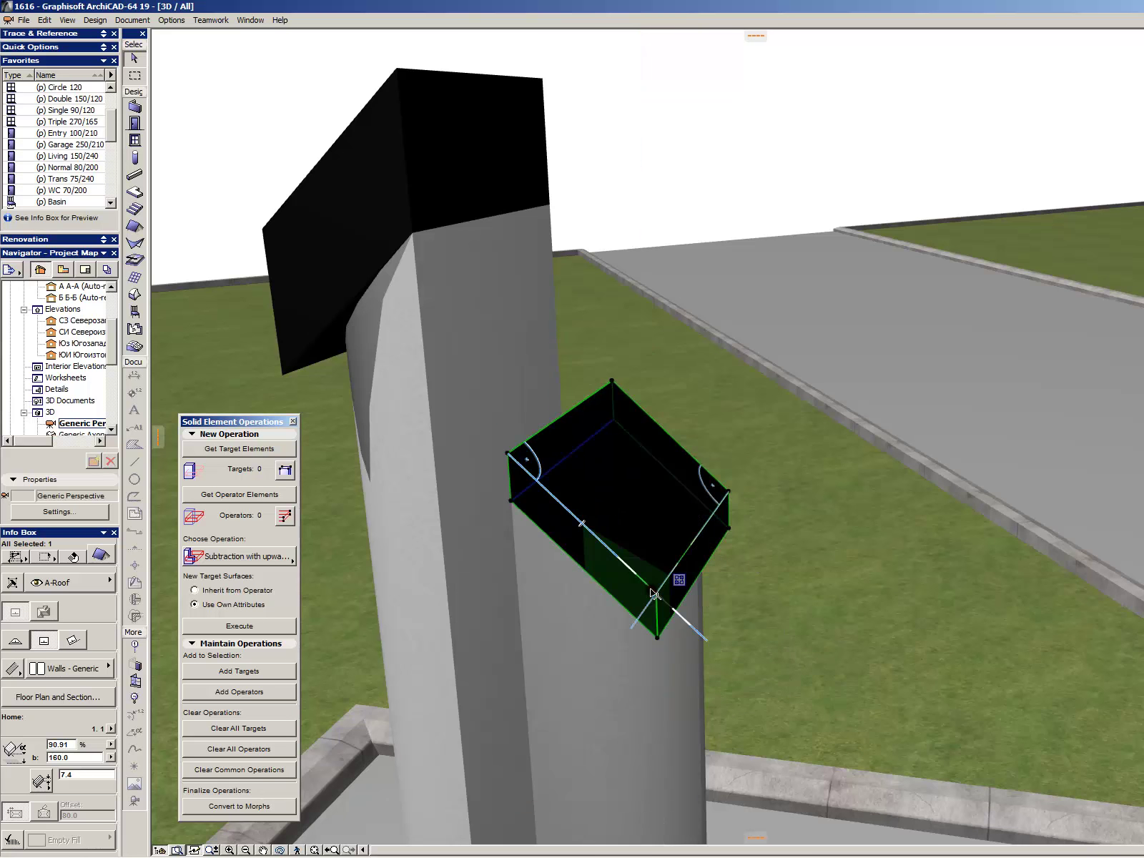
pyautogui.write('5')
pyautogui.click(792, 388)
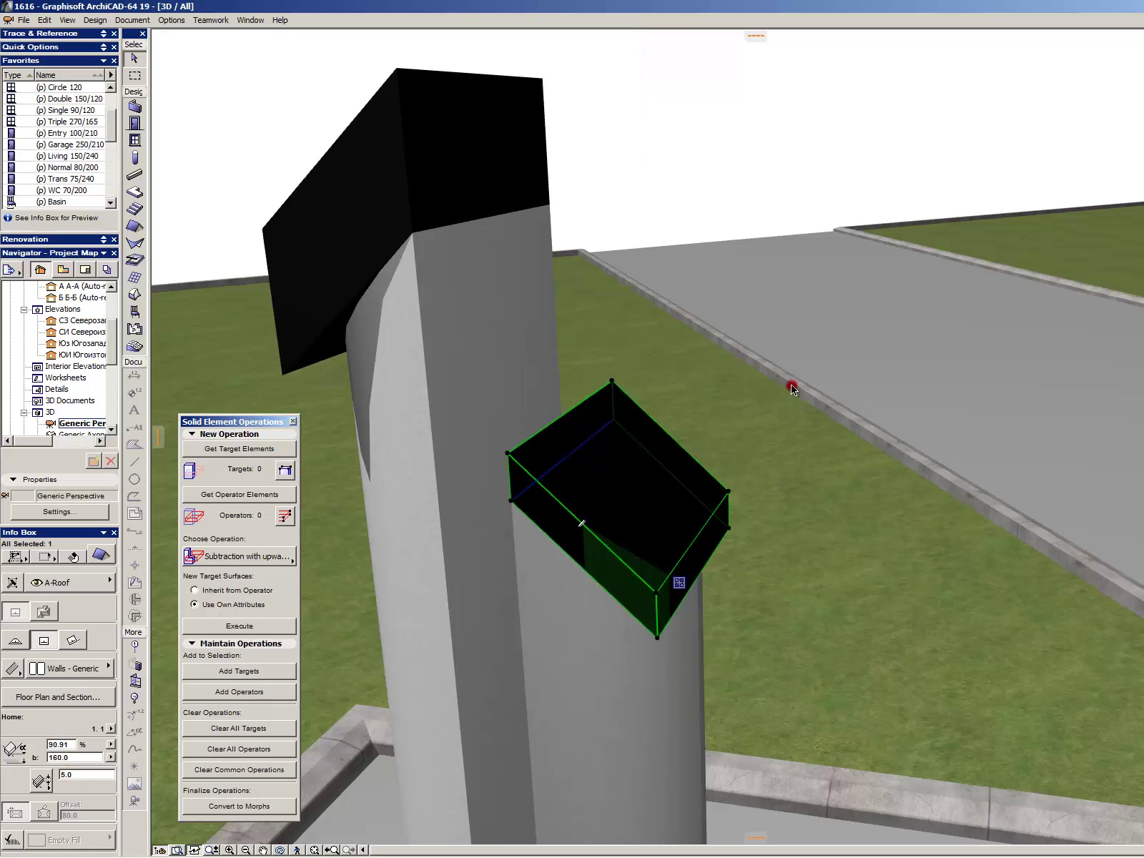
# - Reduce the thickness of the taller column's sloped roof to about 6.8 by pulling down its upper corner
pyautogui.click(522, 293)
pyautogui.click(404, 152)
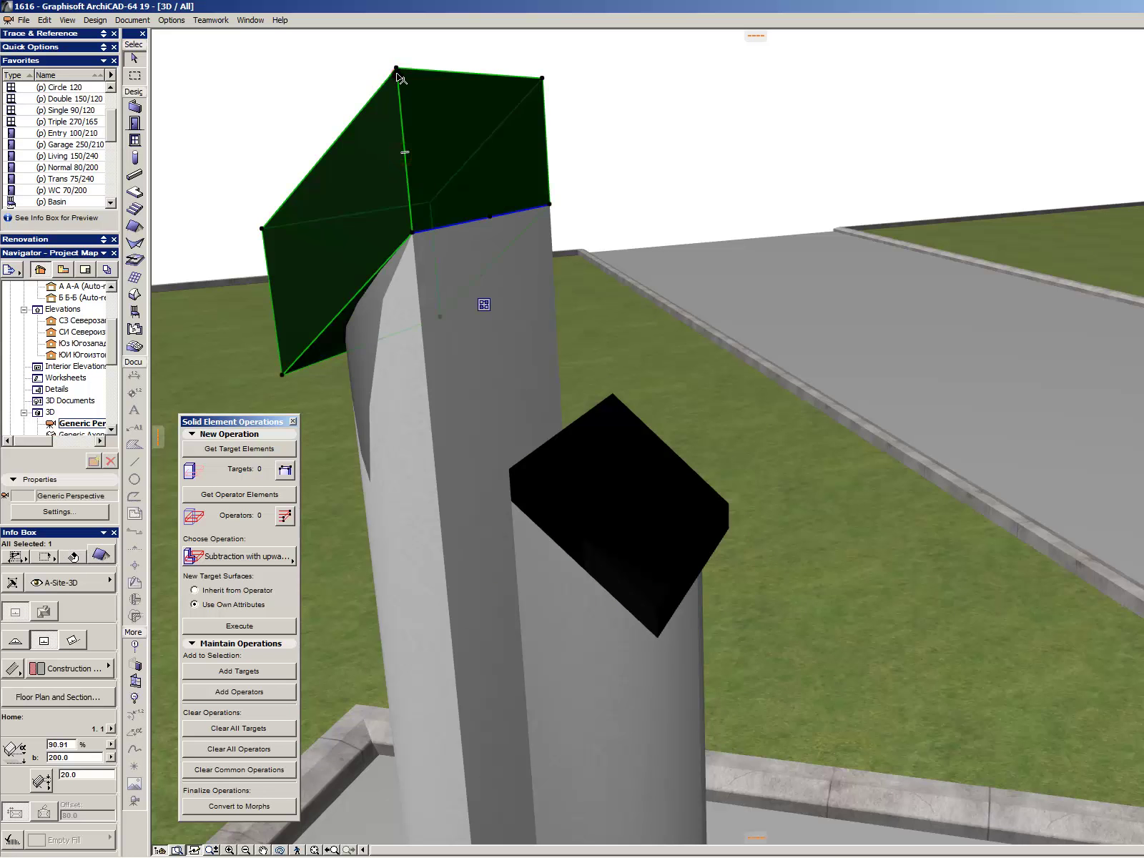
pyautogui.click(398, 70)
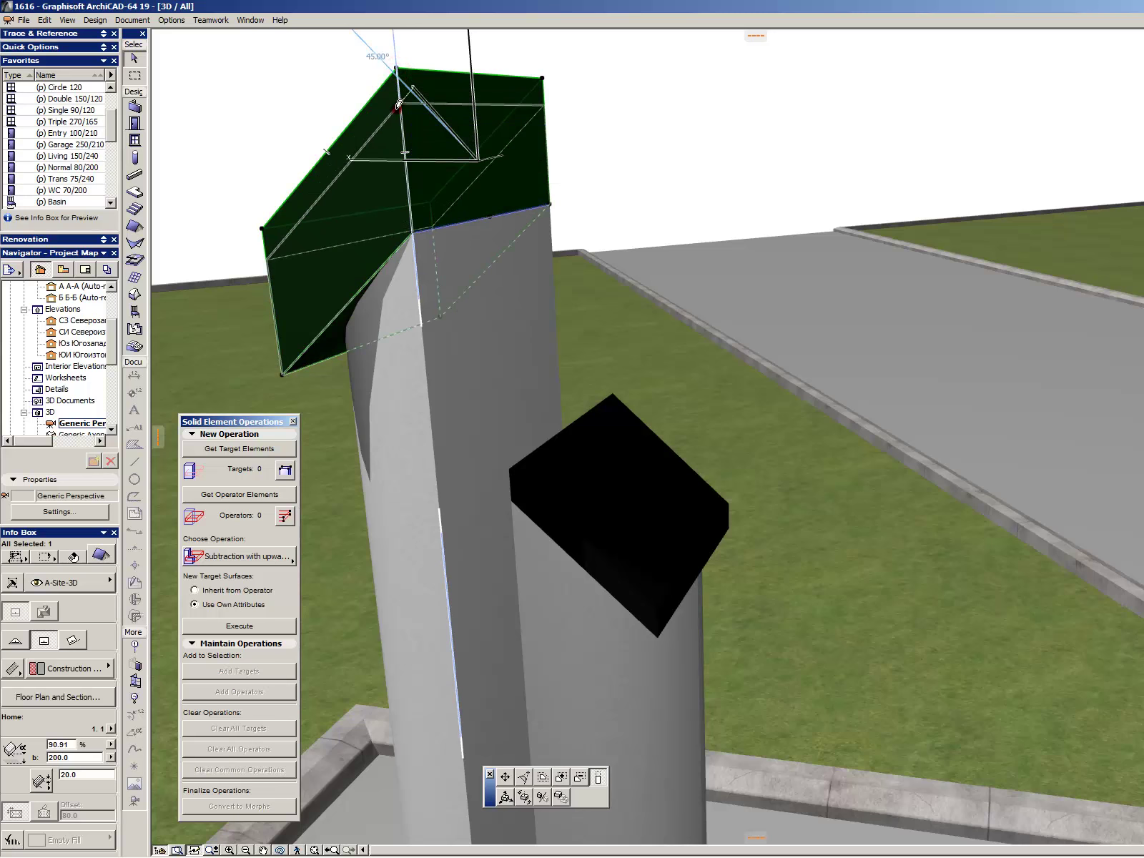
pyautogui.click(579, 251)
pyautogui.click(610, 316)
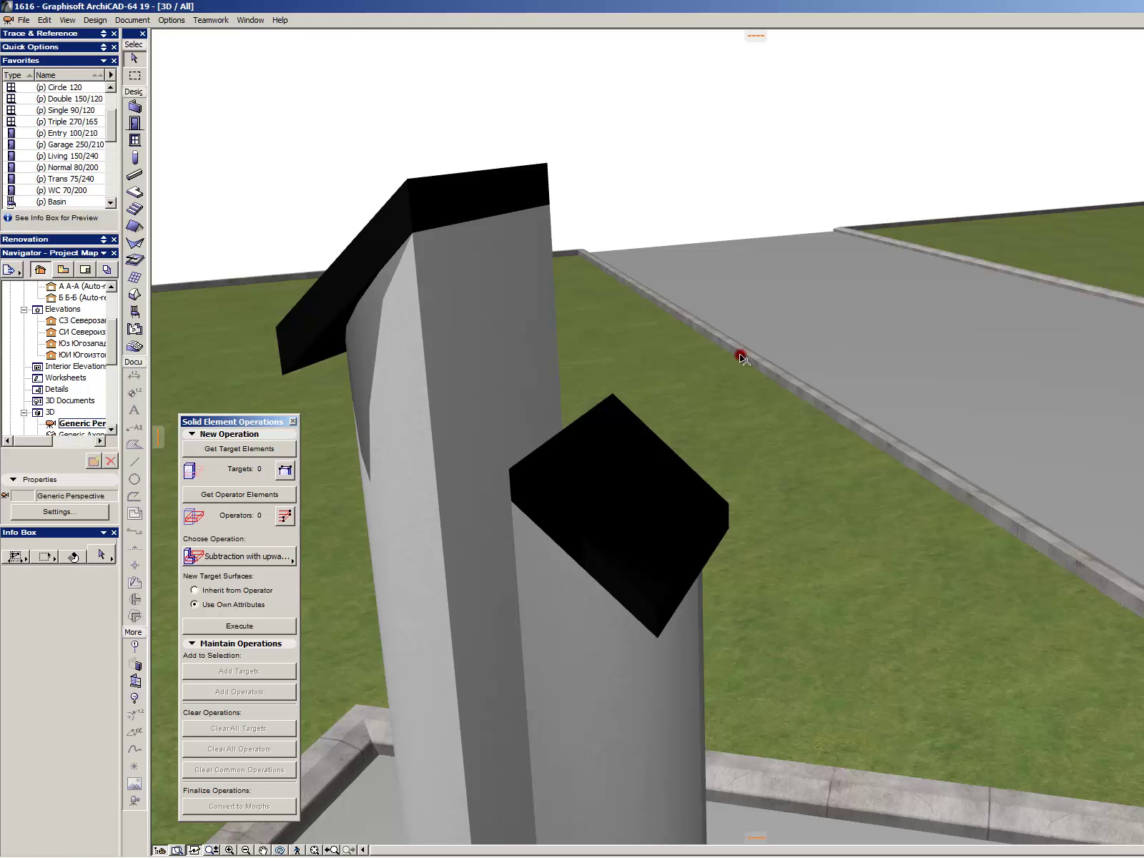
# - Lower the 3D text on the monument's base to a base elevation of 16.2
pyautogui.scroll(-6, 741, 357)
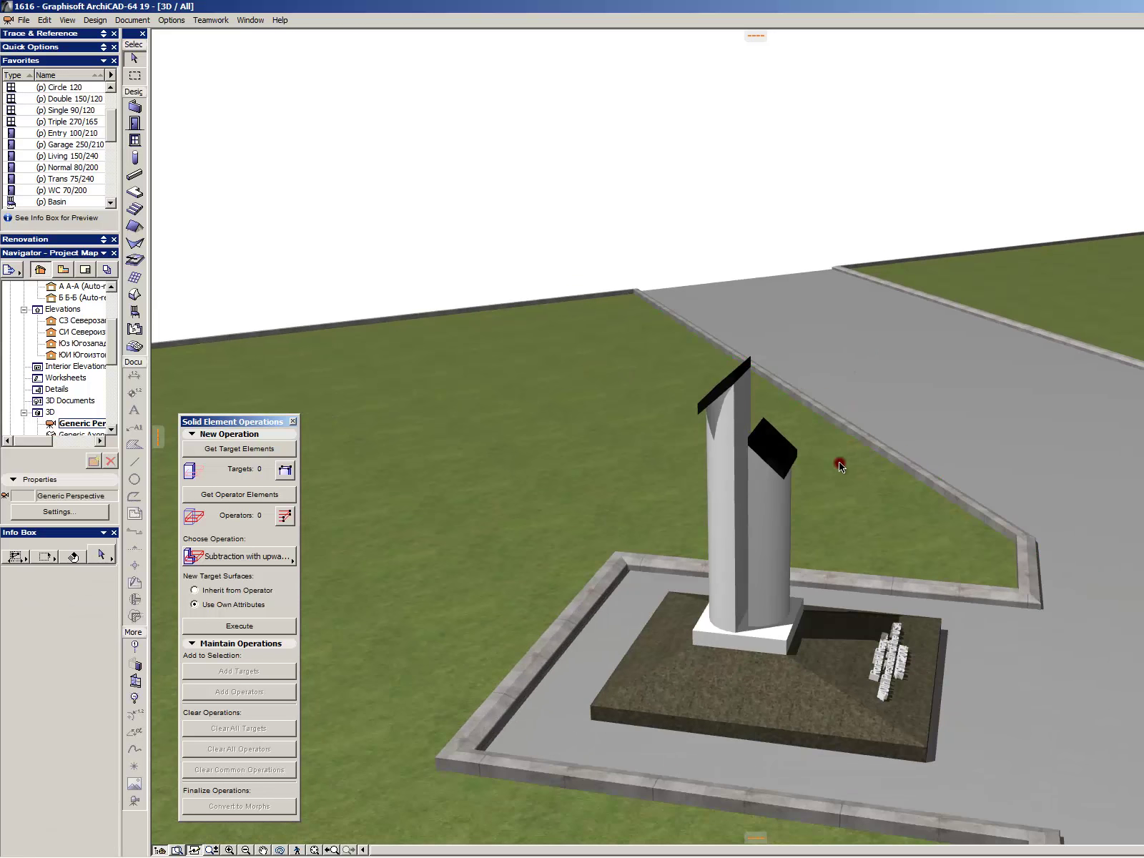
pyautogui.moveTo(838, 470)
pyautogui.keyDown('shift'); pyautogui.mouseDown(button='middle')
pyautogui.moveTo(748, 440)
pyautogui.moveTo(782, 443)
pyautogui.mouseUp(button='middle'); pyautogui.keyUp('shift')
pyautogui.press('Up')
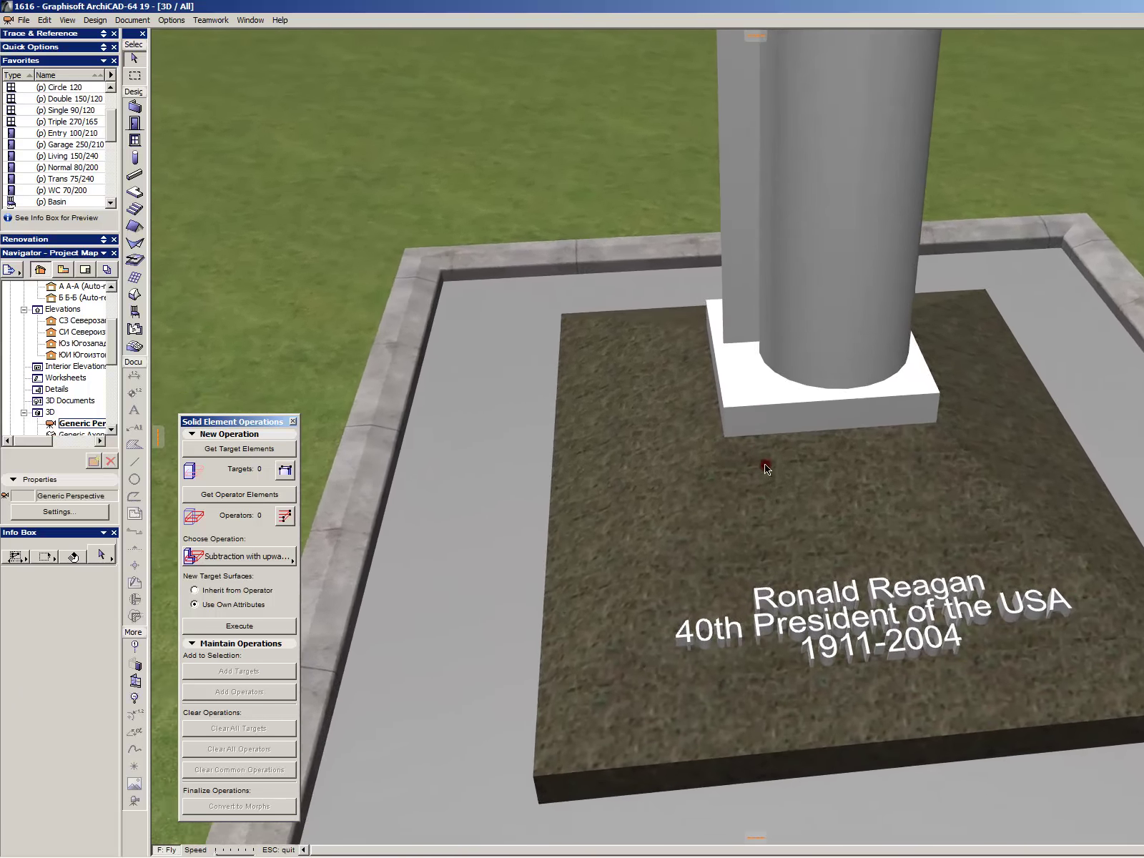
pyautogui.click(755, 437)
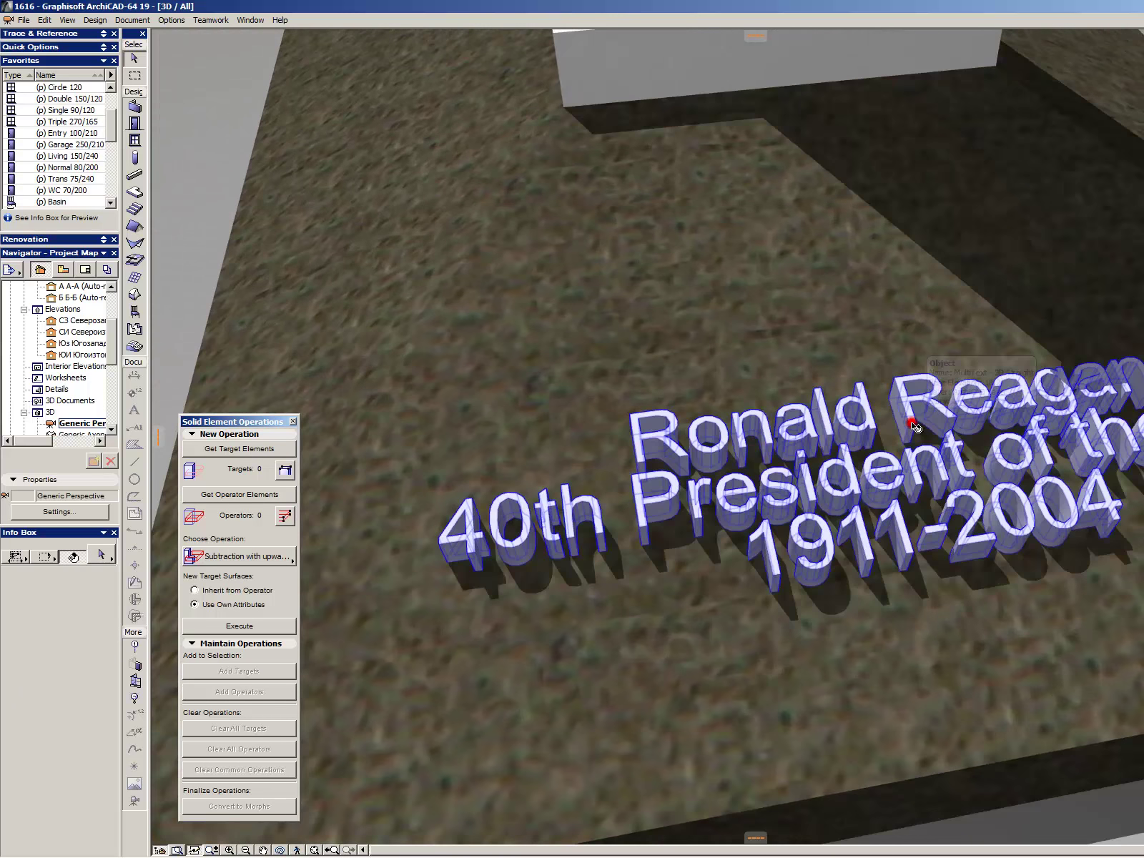
pyautogui.click(913, 427)
pyautogui.hotkey('ctrl', '9')
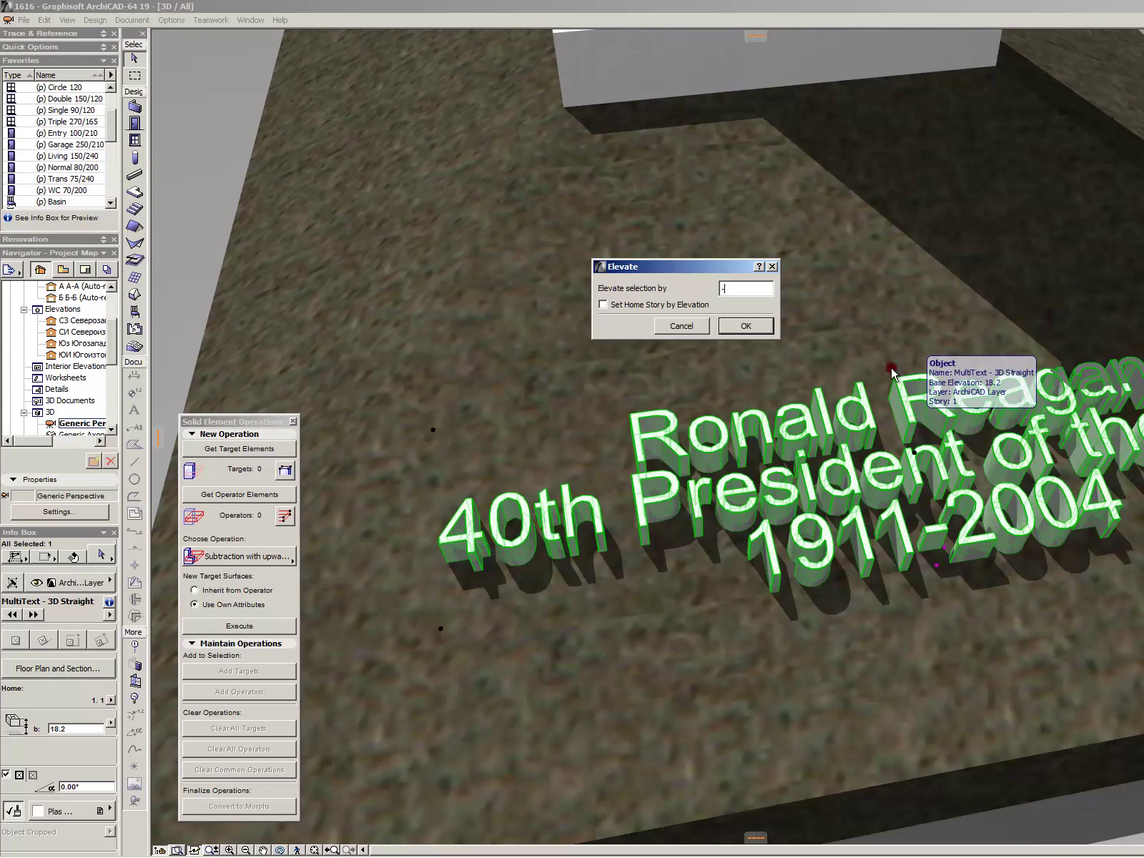
pyautogui.press('Return')
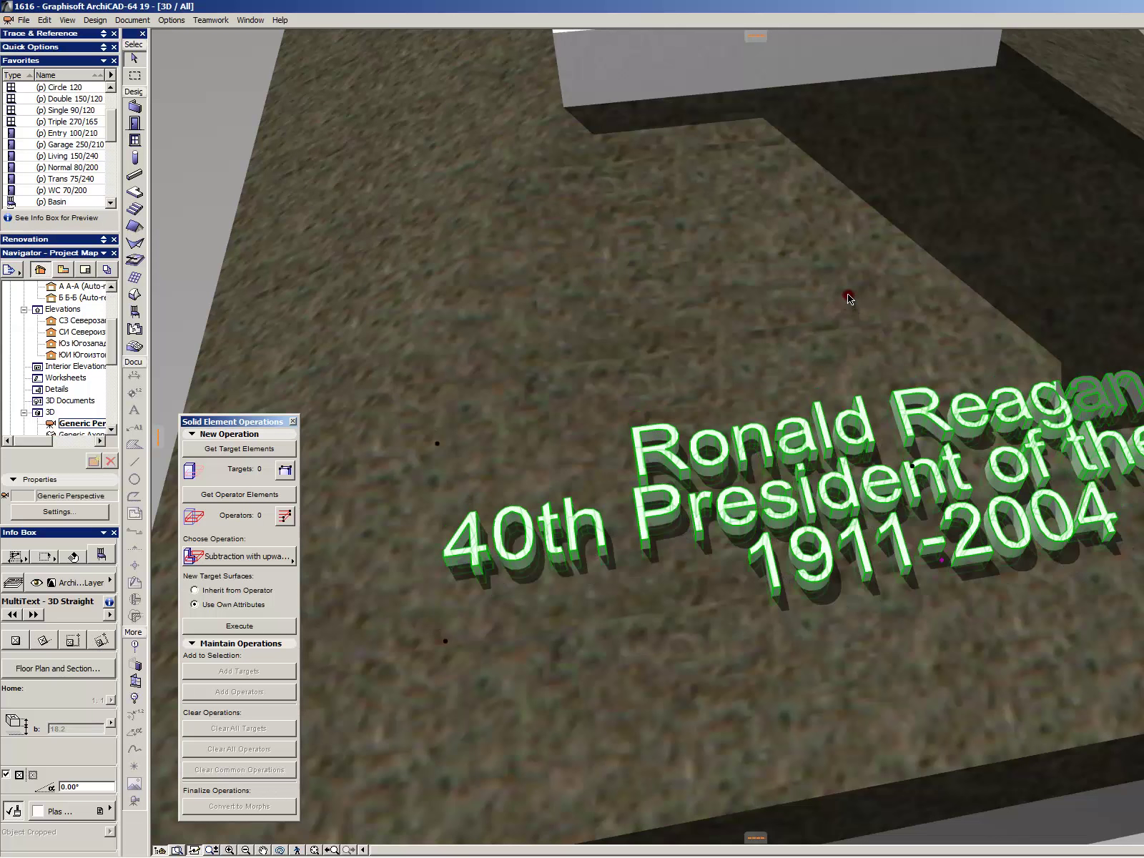
pyautogui.press('Escape')
# - Reduce the letter thickness of the 3D text in its object settings
pyautogui.scroll(-3, 684, 299)
pyautogui.press('space')
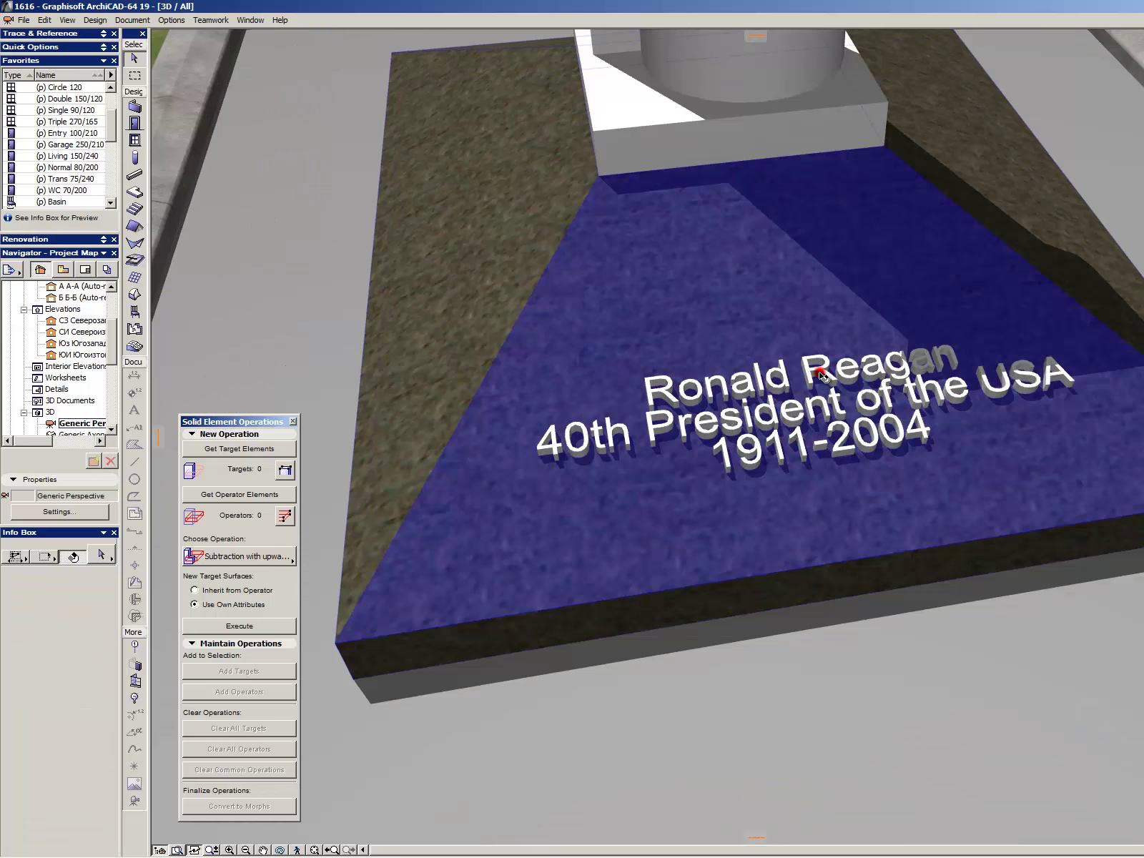
pyautogui.click(821, 372)
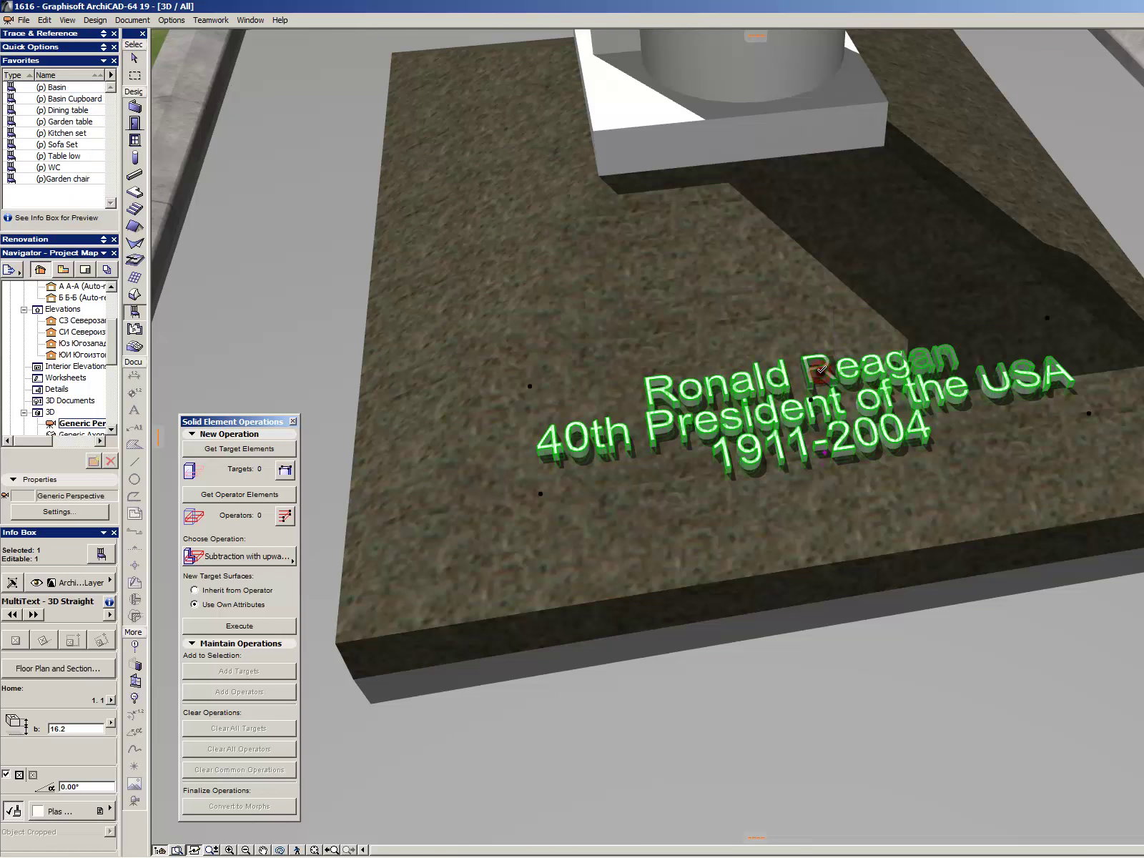
pyautogui.hotkey('ctrl', 't')
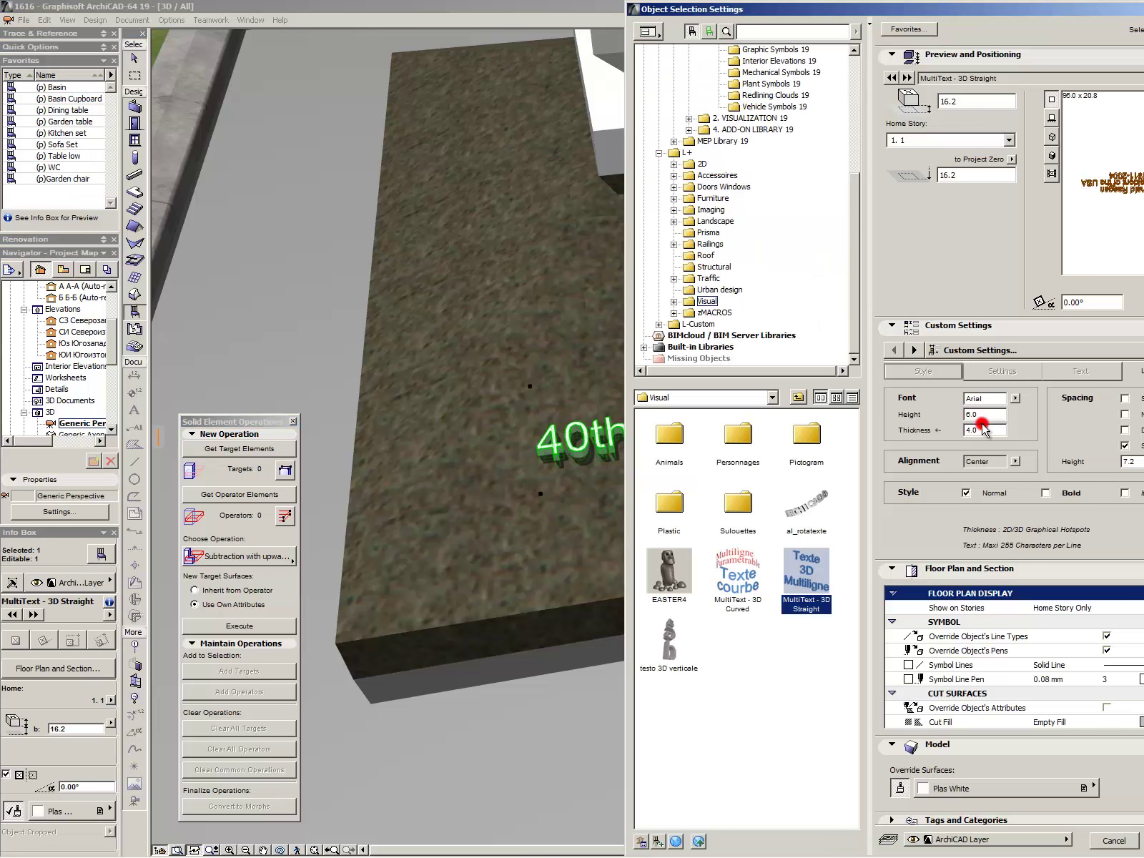
pyautogui.press('Return')
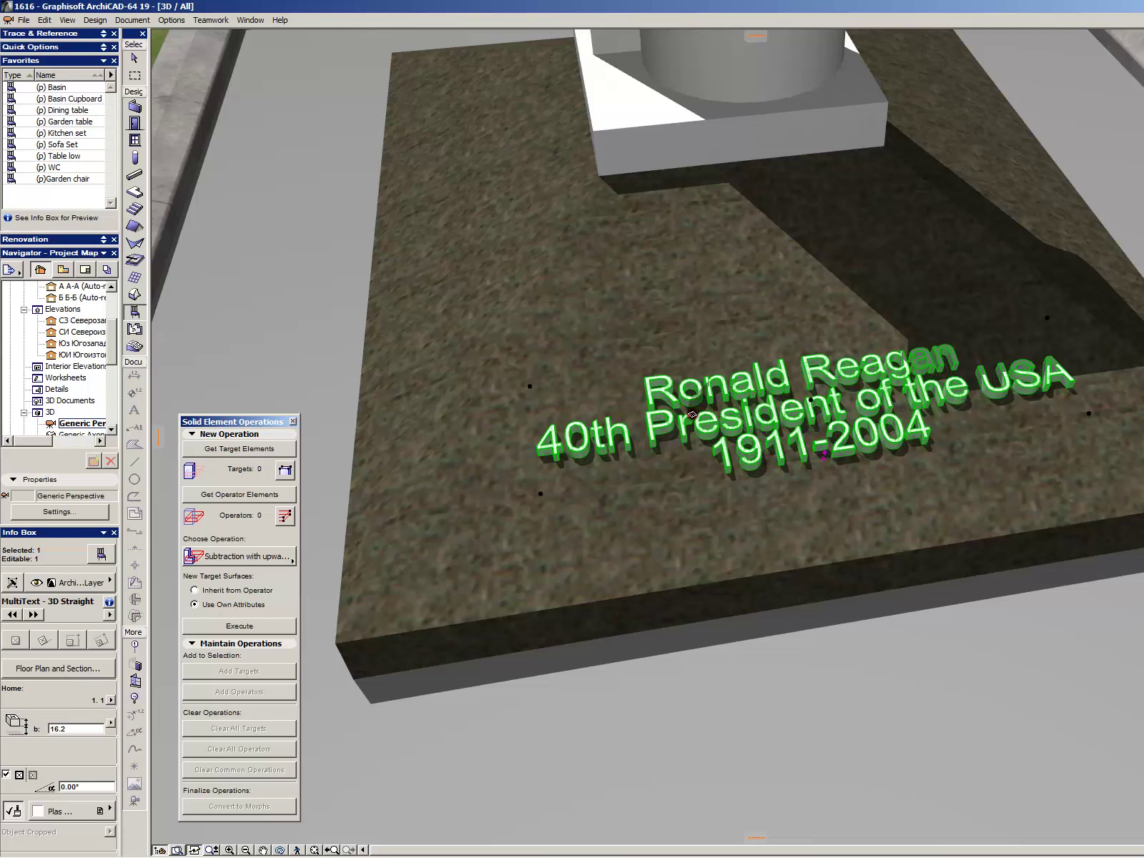
pyautogui.press('Escape')
# - Open section Б-Б from the floor plan and move the 3D text down onto the base's slope line
pyautogui.press('F2')
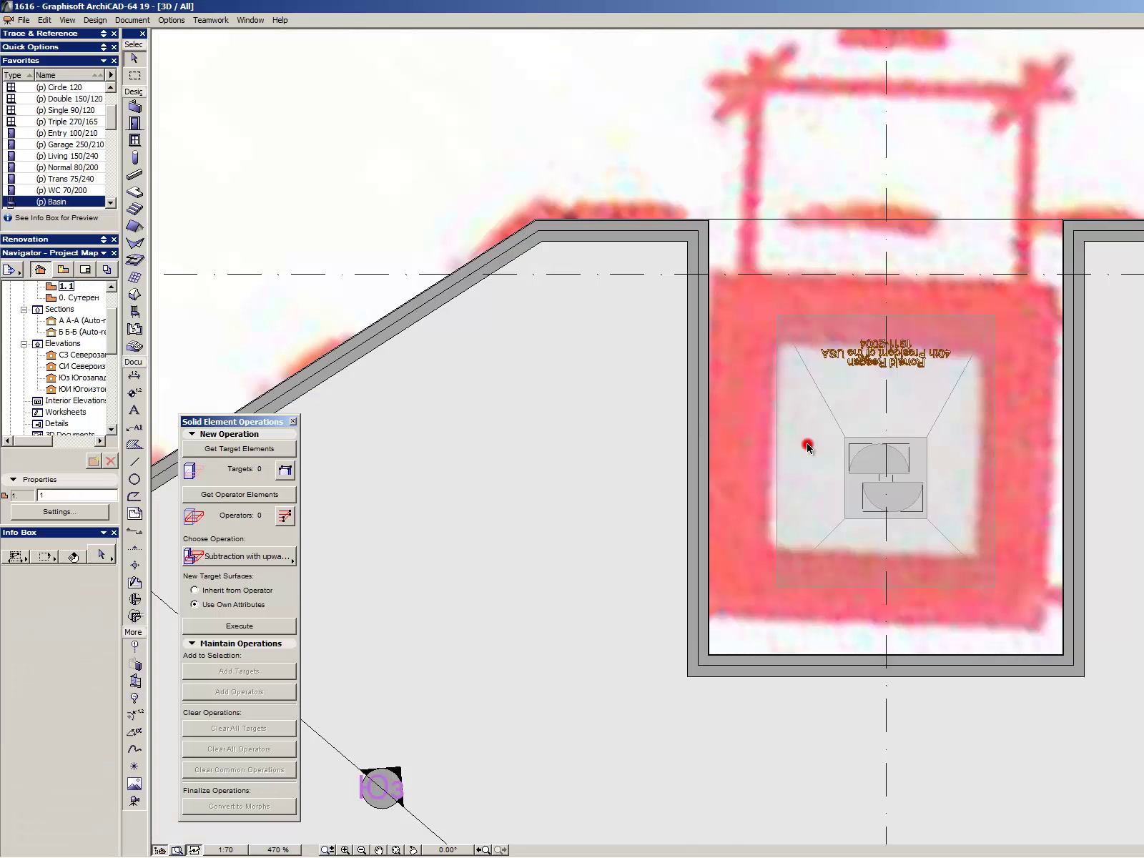
pyautogui.rightClick(888, 393)
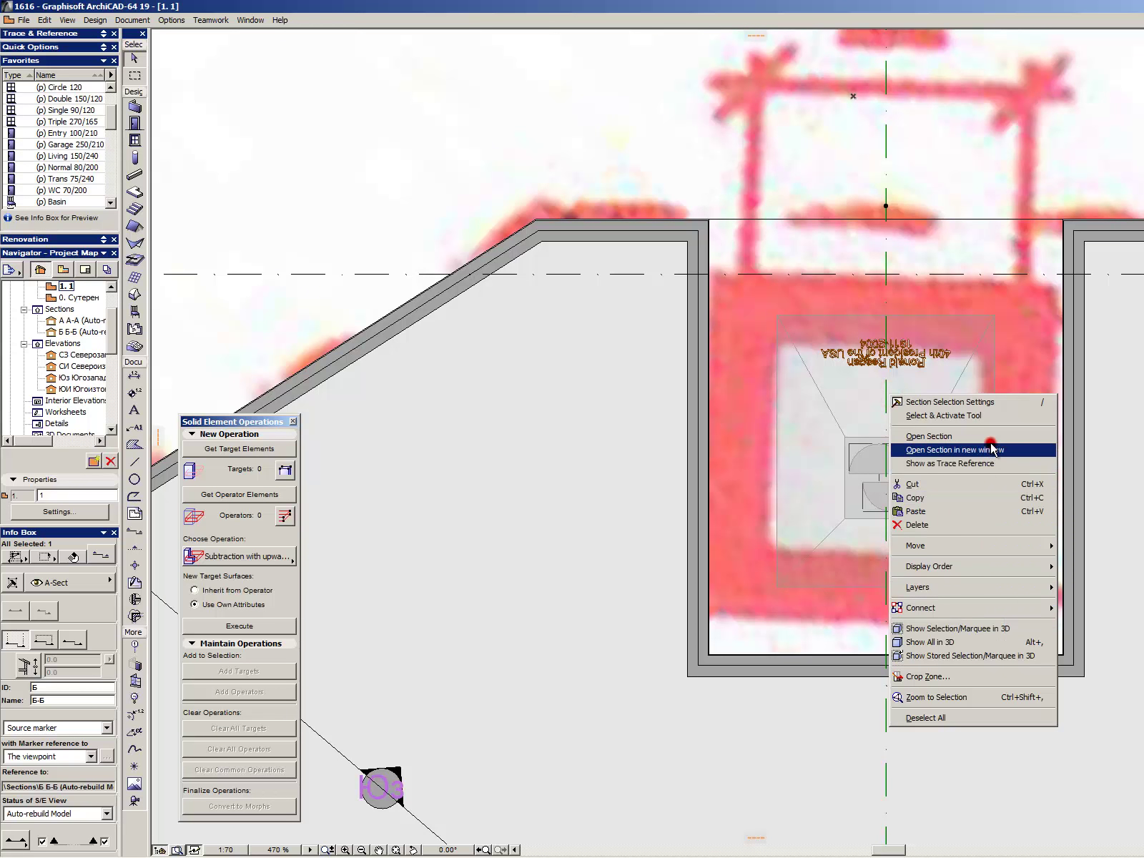
pyautogui.click(951, 436)
pyautogui.scroll(10, 968, 515)
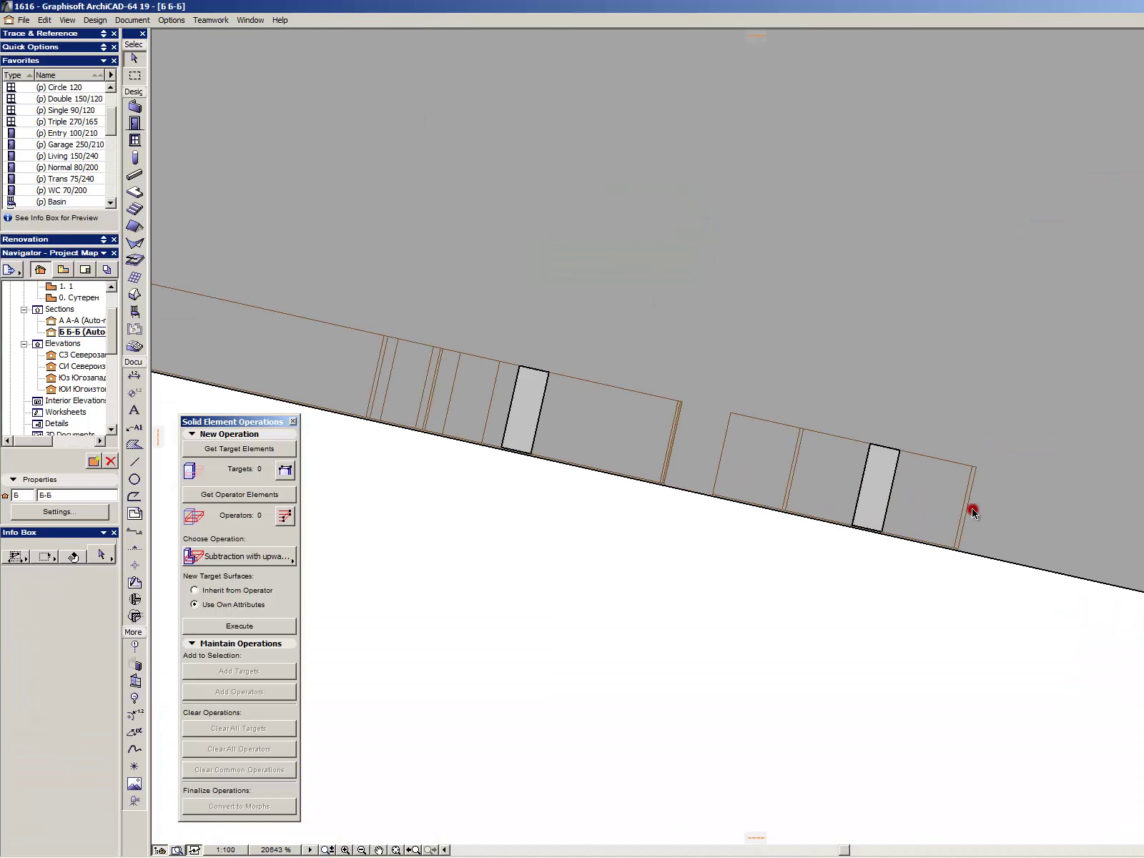
pyautogui.moveTo(1055, 503); pyautogui.dragTo(853, 359)
pyautogui.scroll(4, 896, 575)
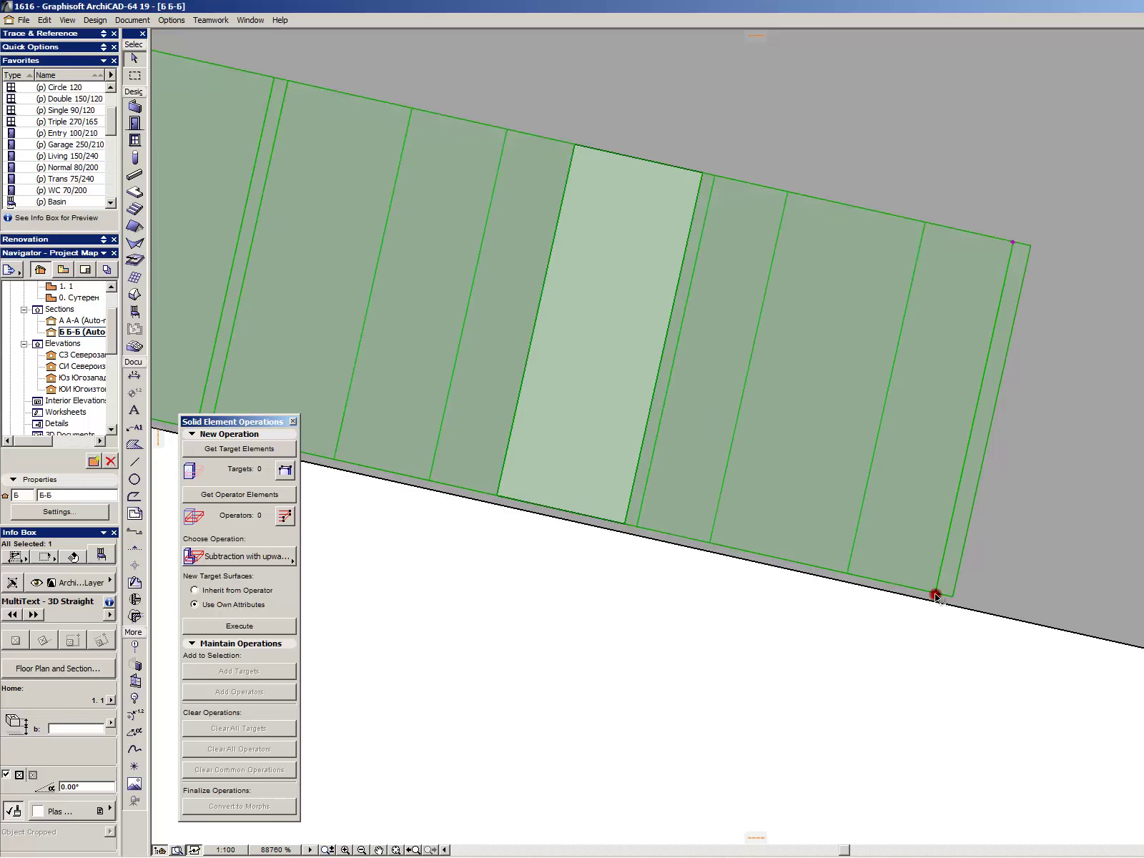
pyautogui.click(1090, 529)
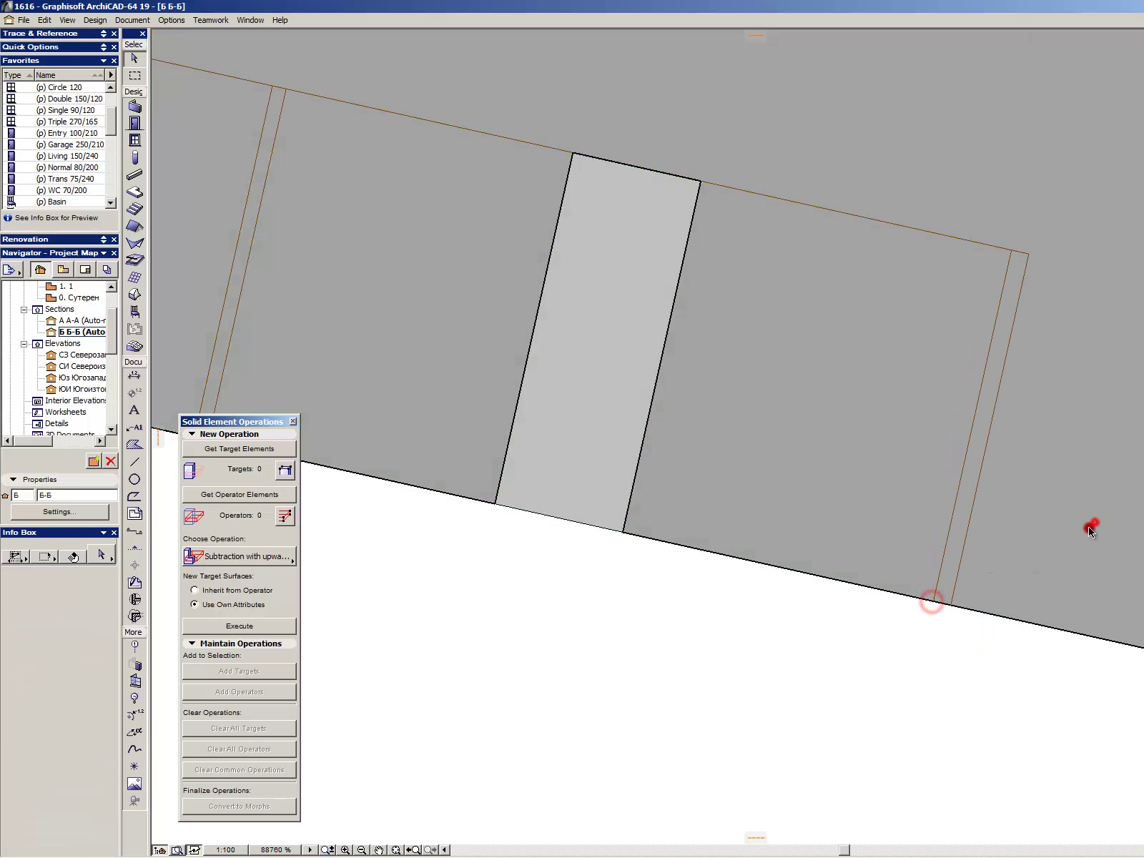
# - View the whole monument in 3D and check how the text sits on the base
pyautogui.hotkey('alt', ',')
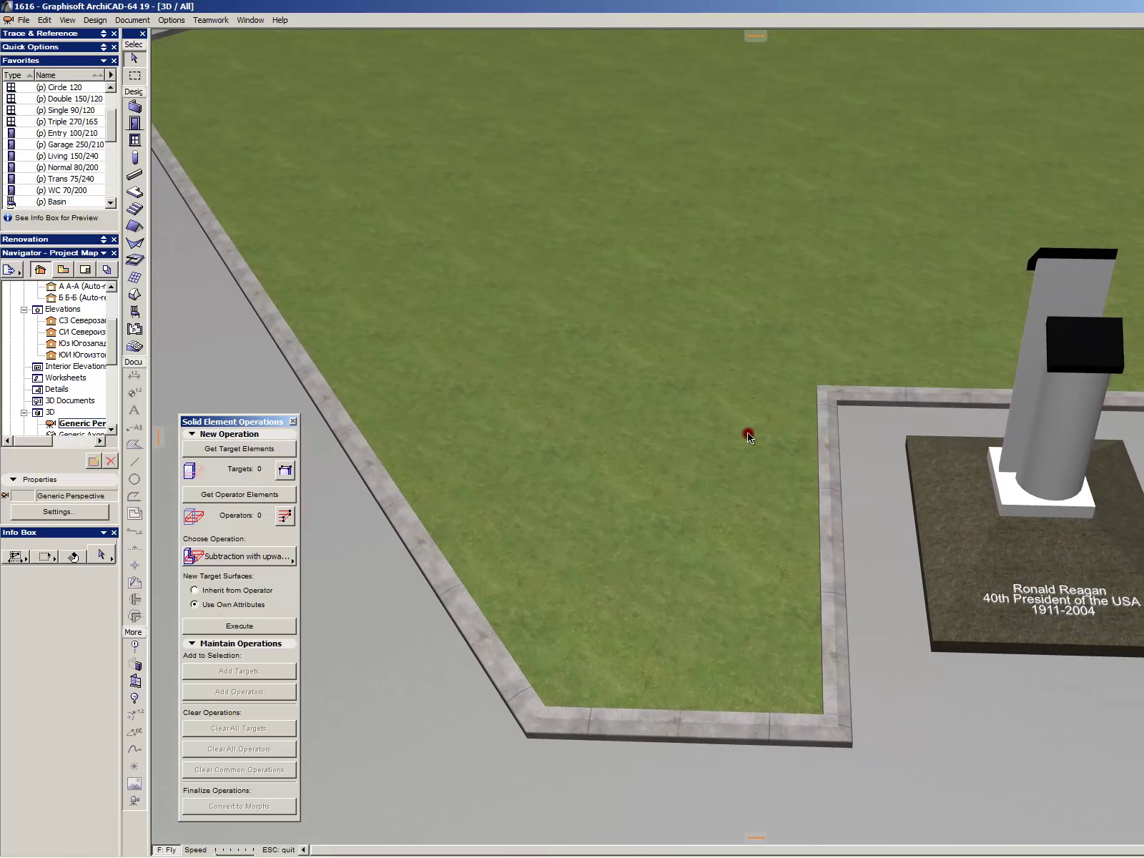
pyautogui.press('Up')
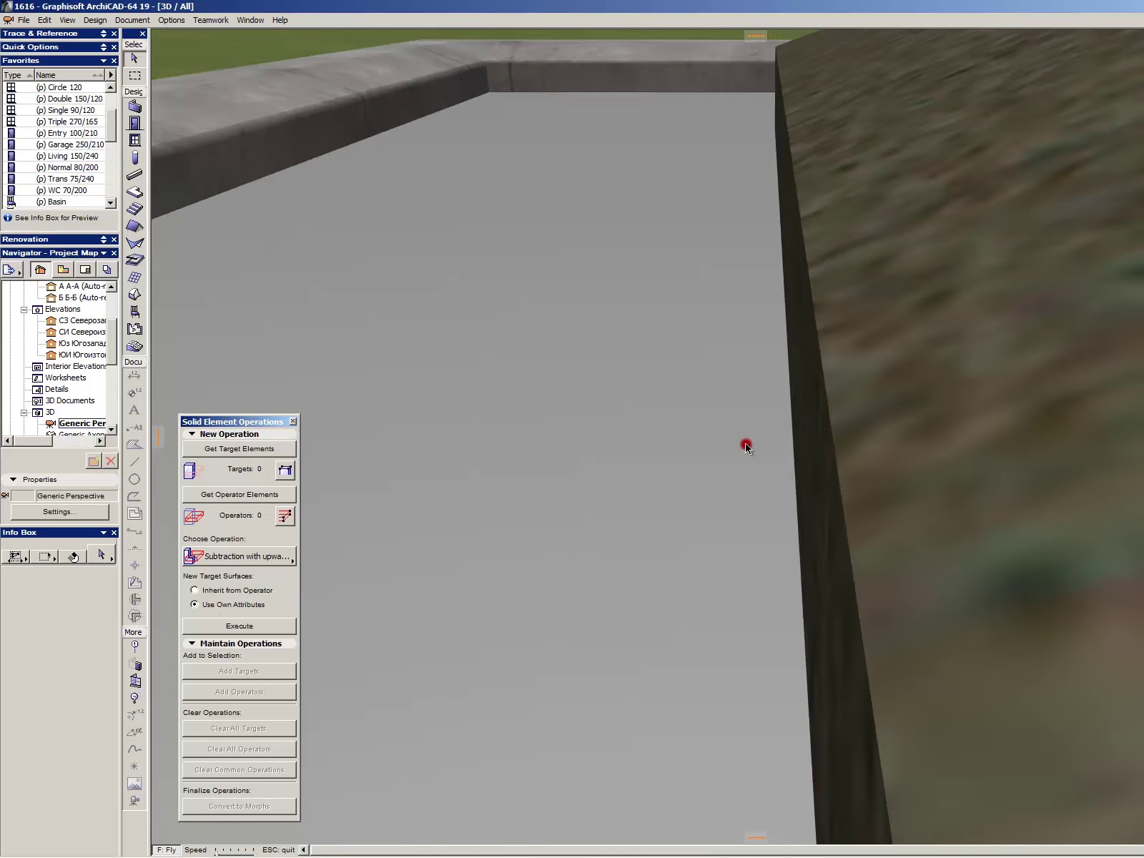
pyautogui.press('Down')
pyautogui.press('Escape')
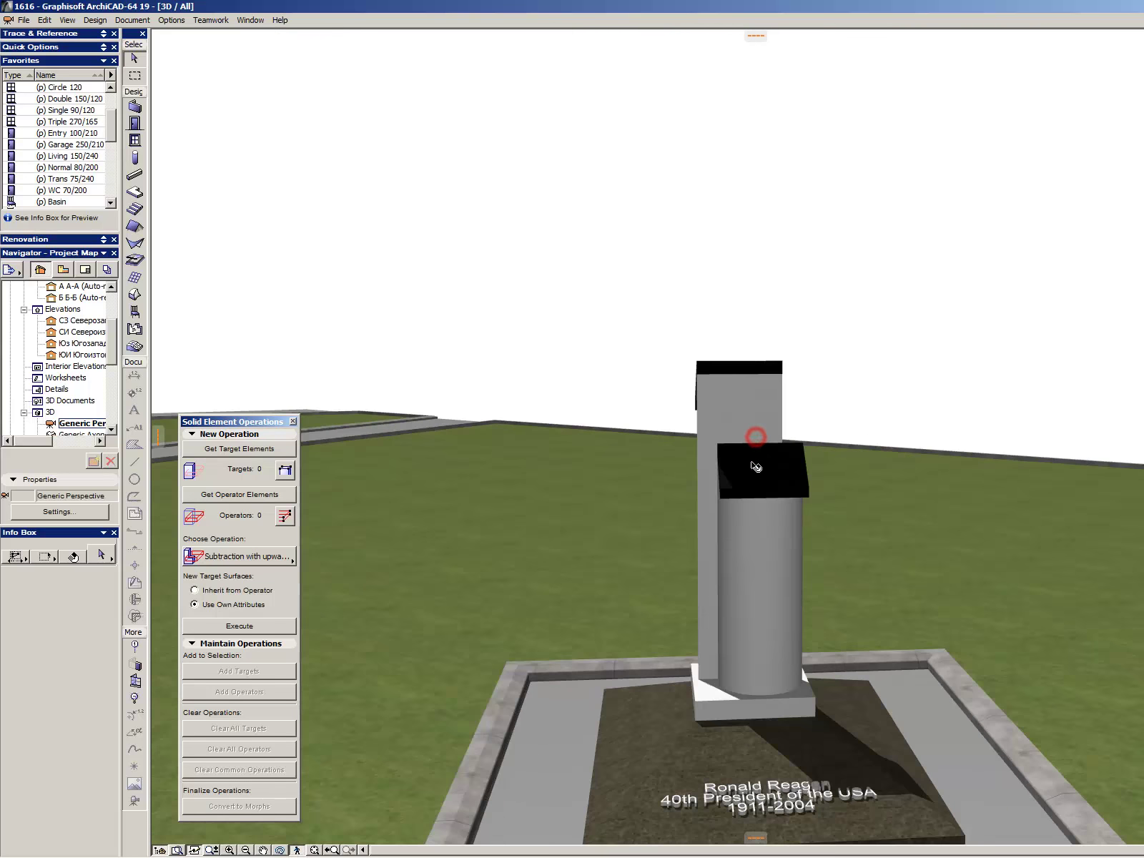
# - Try deleting the shorter column's sloped roof, and undo the deletion
pyautogui.click(753, 464)
pyautogui.click(832, 494)
pyautogui.click(813, 492)
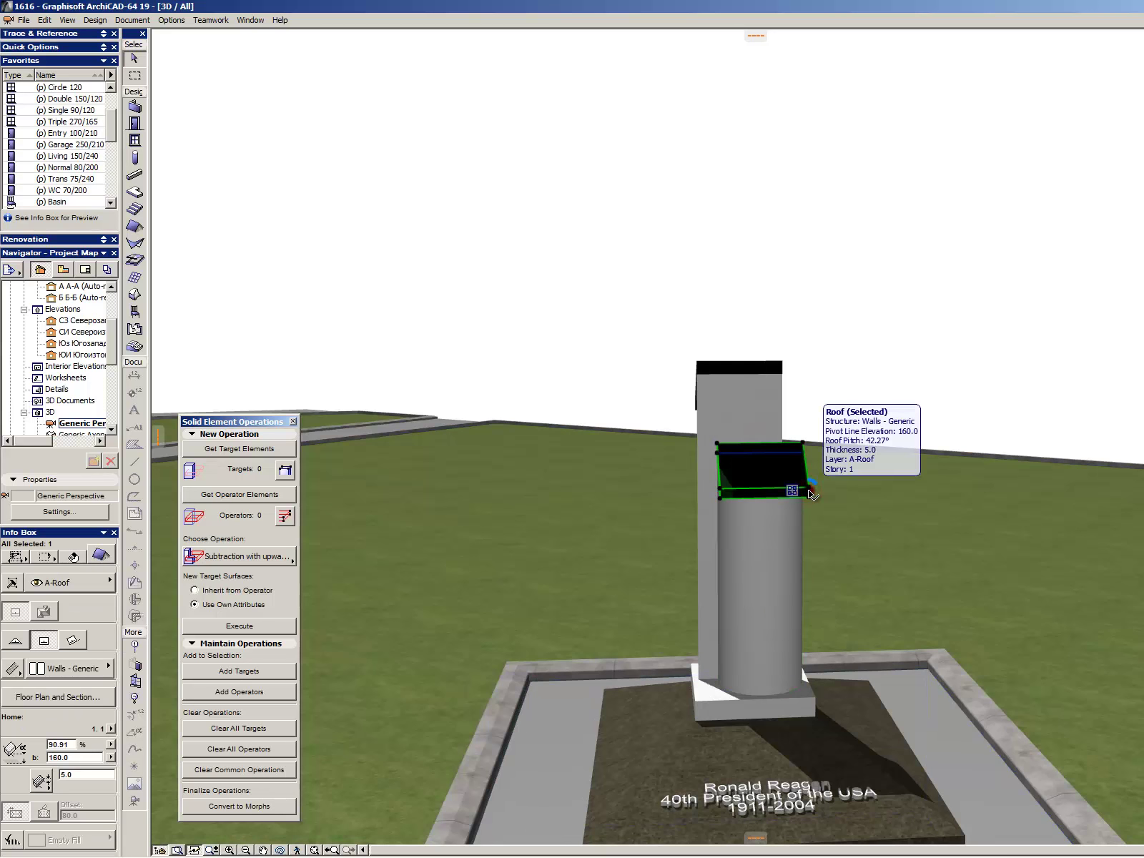
pyautogui.press('Delete')
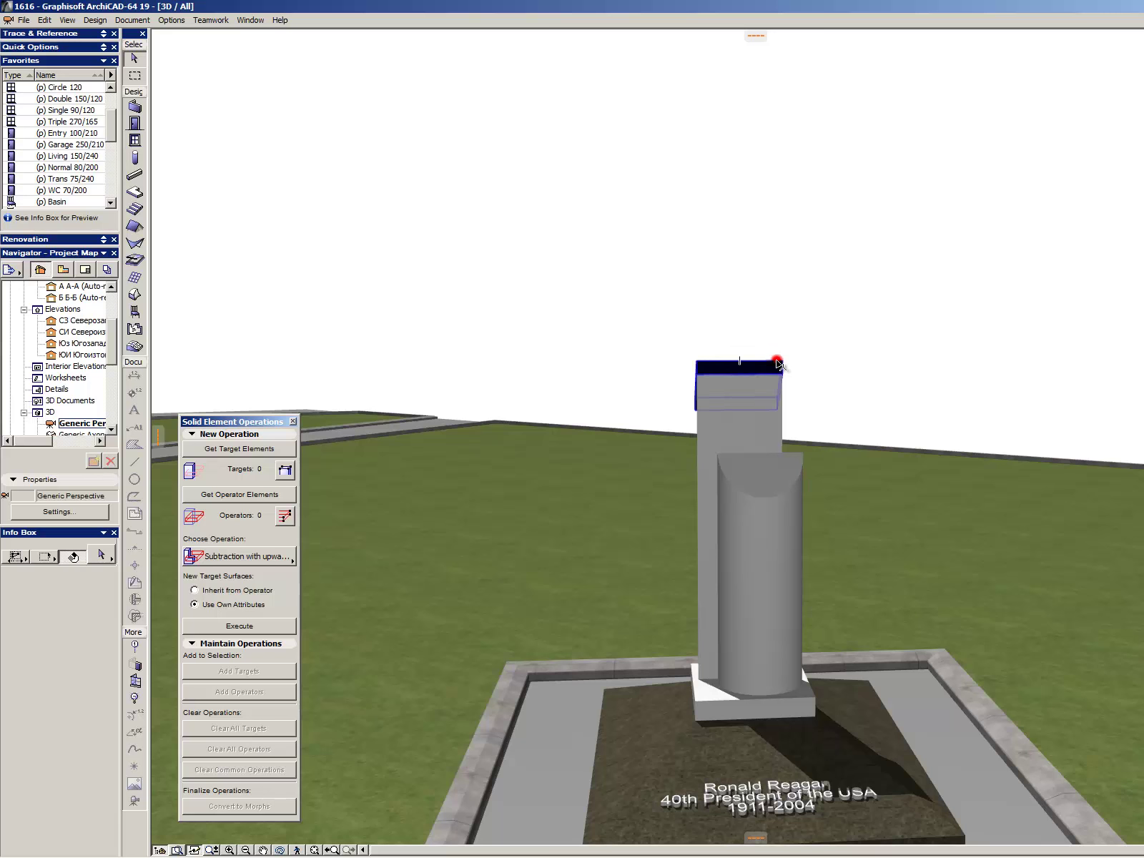
pyautogui.click(775, 366)
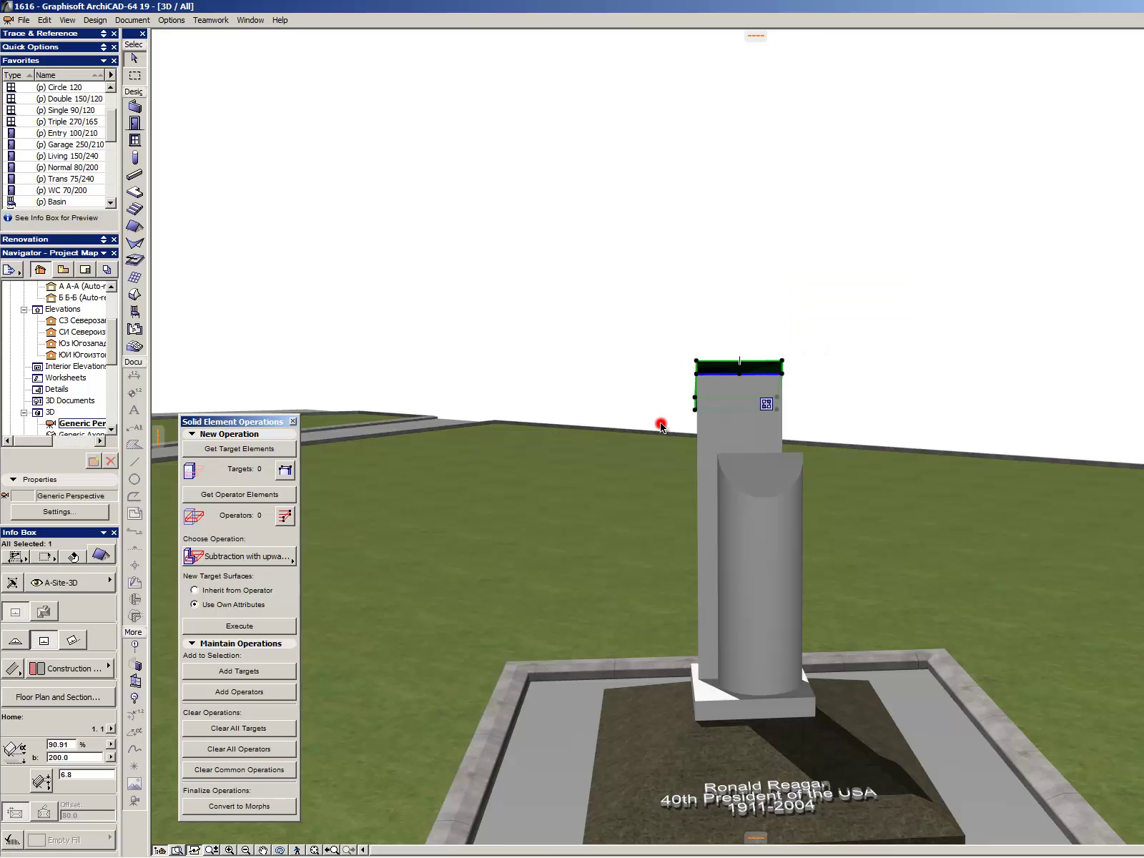
pyautogui.hotkey('ctrl', 'z')
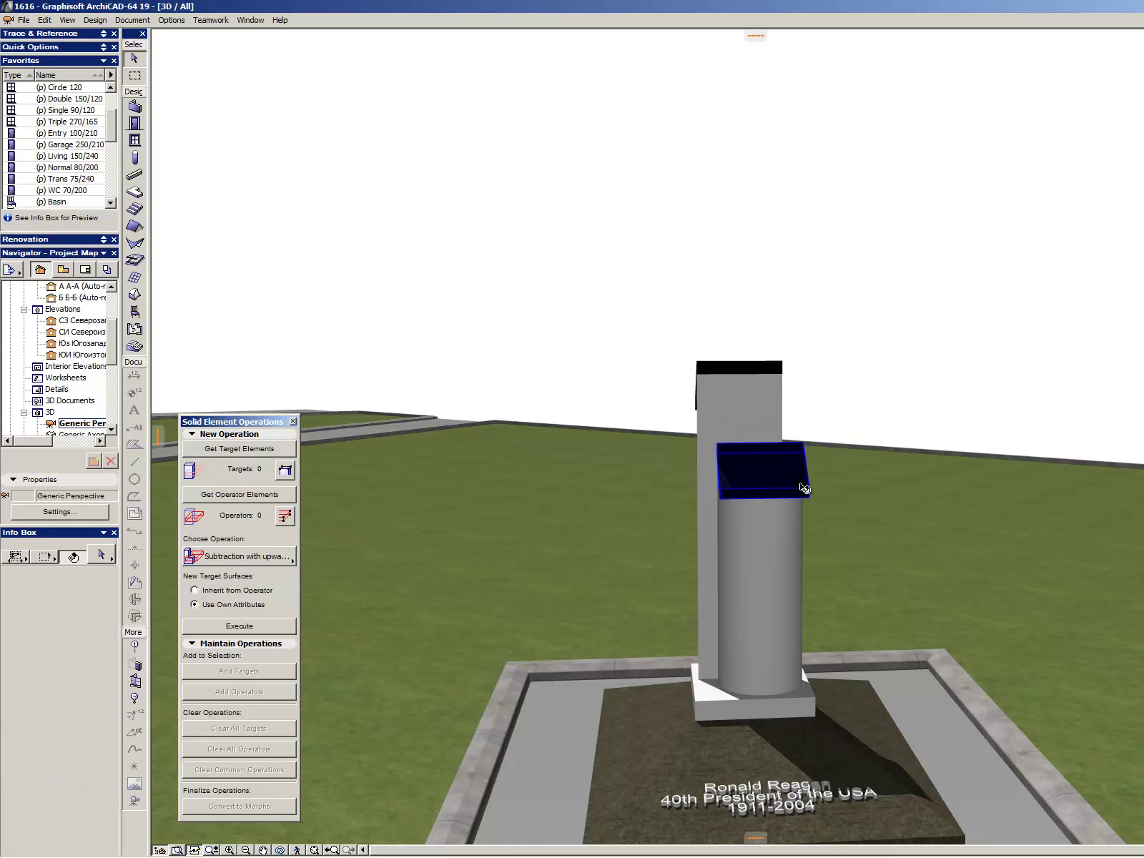
# - Hide the sloped roofs of both columns by moving them to the layer A-Site-3D-Cam1
pyautogui.click(803, 486)
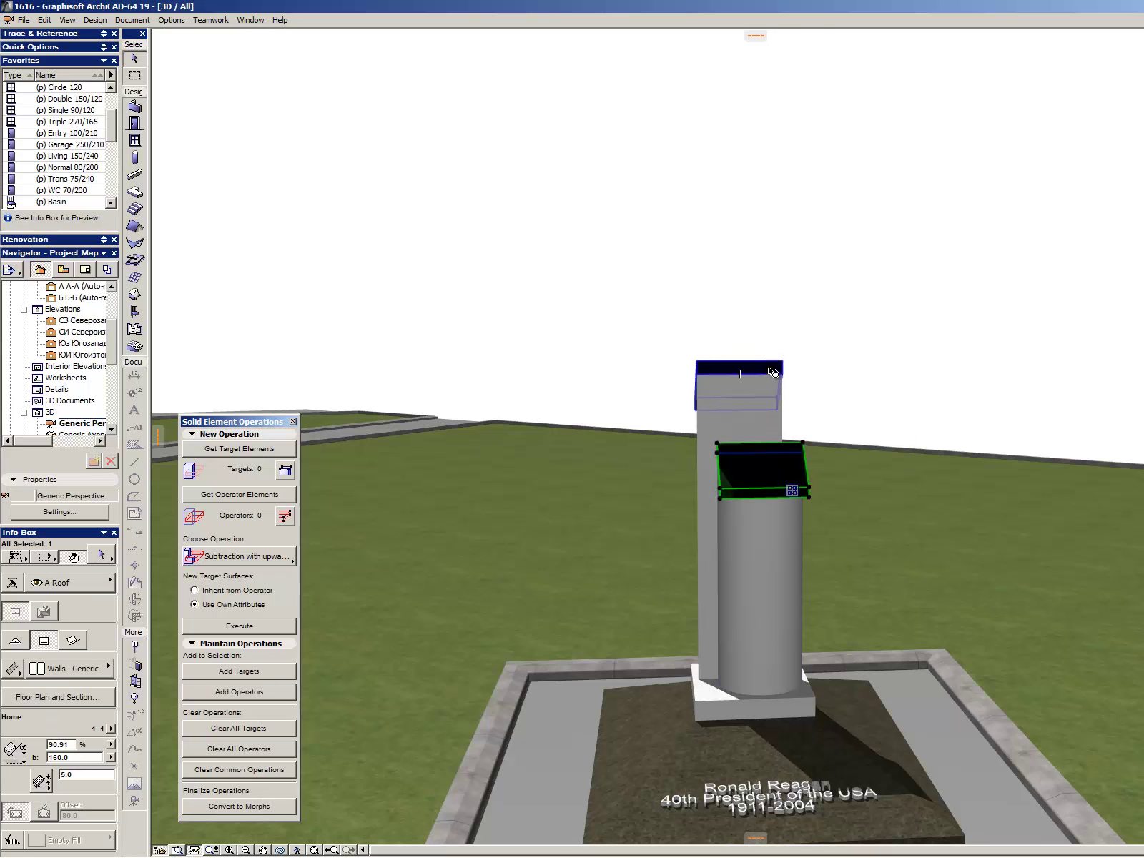
pyautogui.click(110, 582)
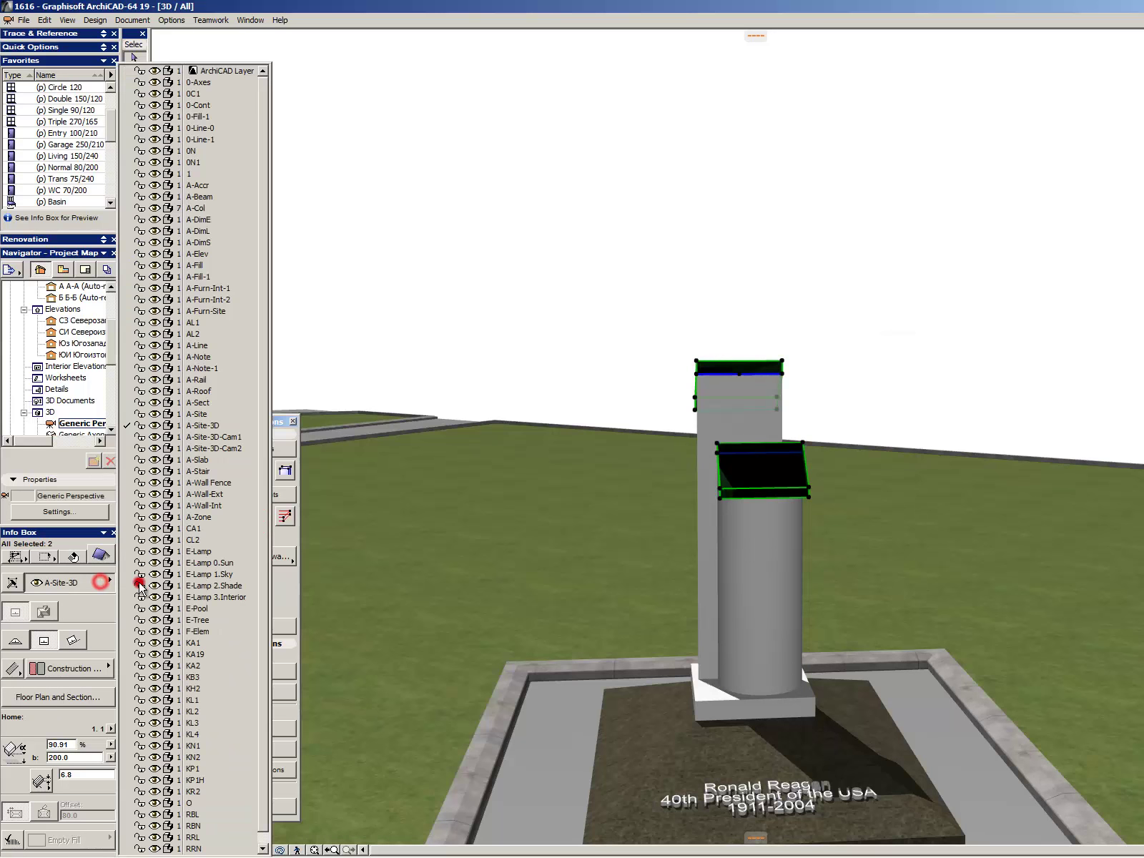
pyautogui.click(214, 576)
pyautogui.click(85, 581)
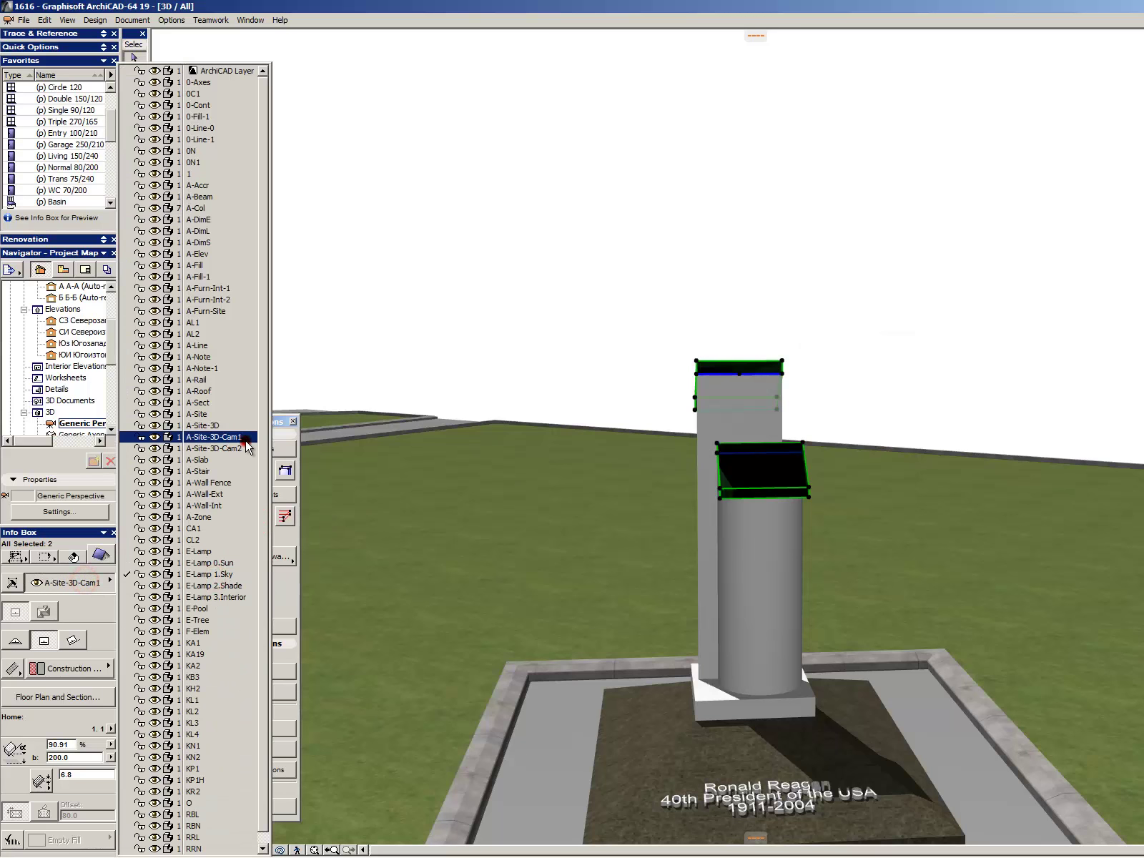
pyautogui.click(218, 425)
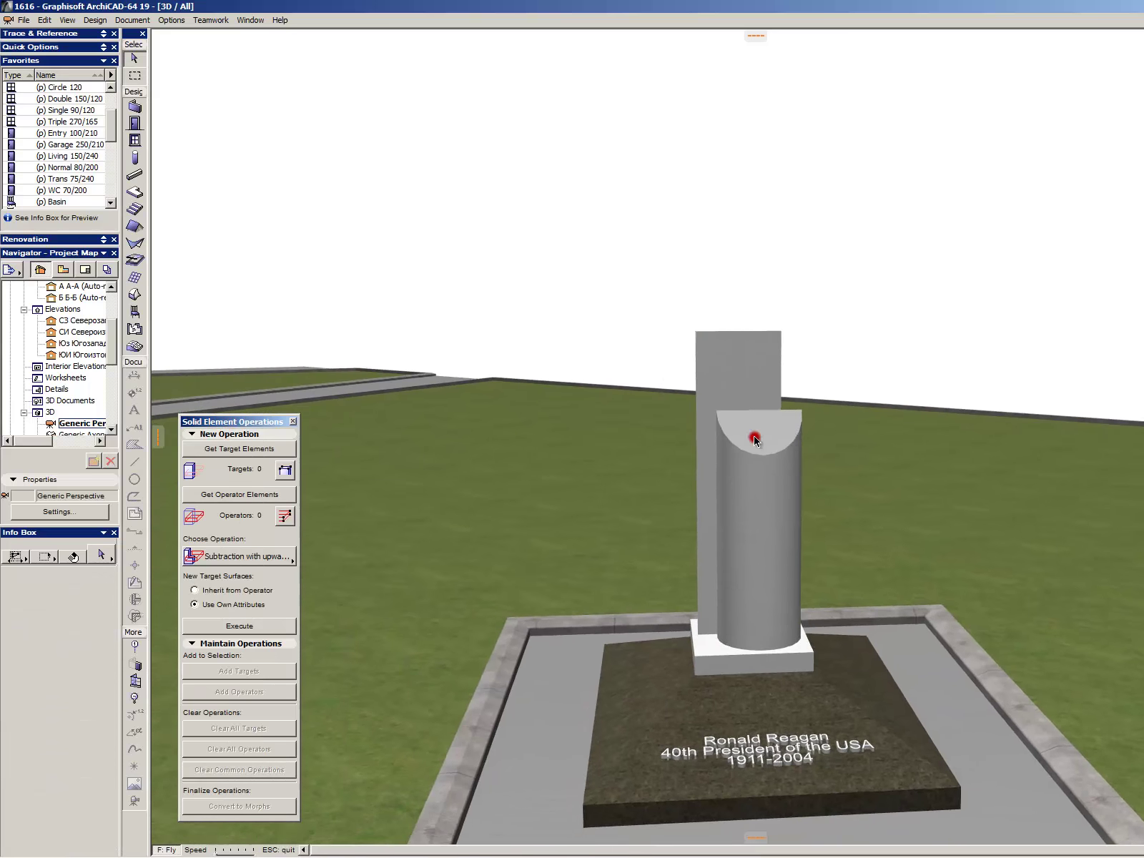
# - Fly around the monument in 3D to examine the trimmed columns and the text from several sides and distances
pyautogui.press('Left')
pyautogui.press('Right')
pyautogui.press('Right')
pyautogui.press('Right')
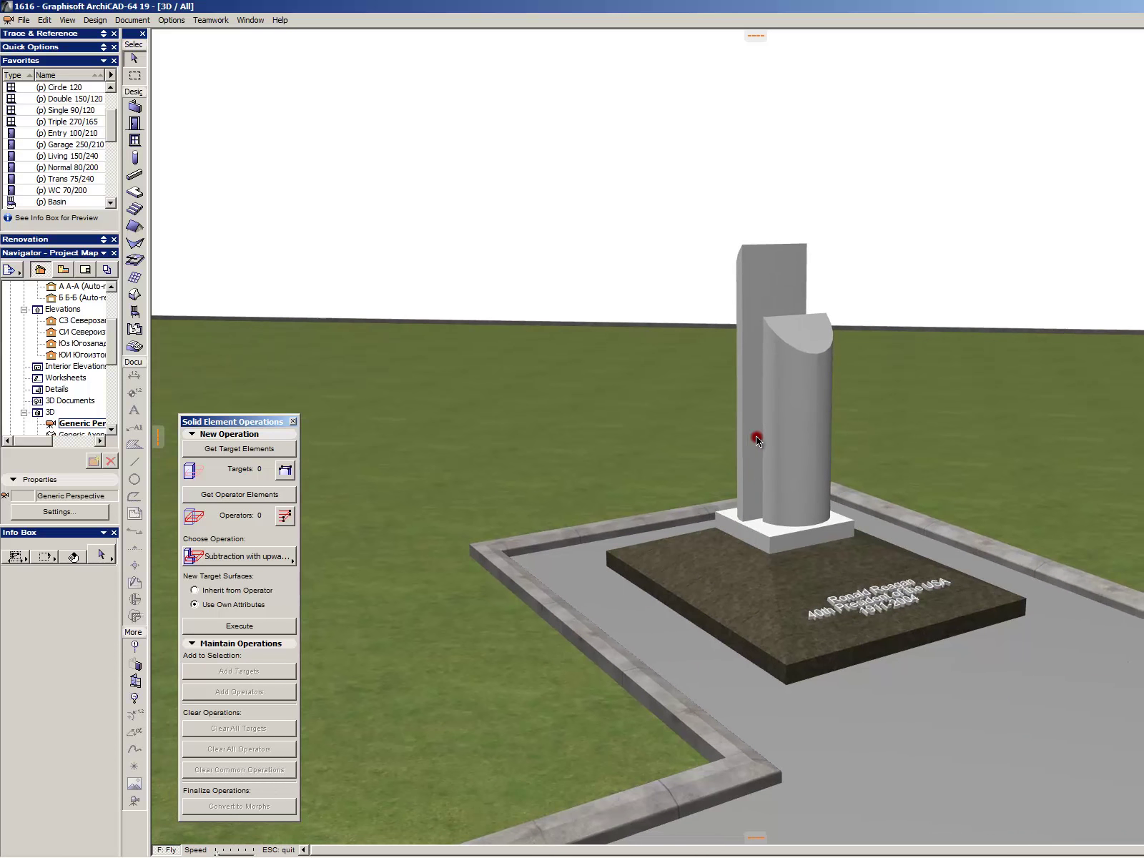
pyautogui.press('Up')
pyautogui.press('Up')
pyautogui.press('Up')
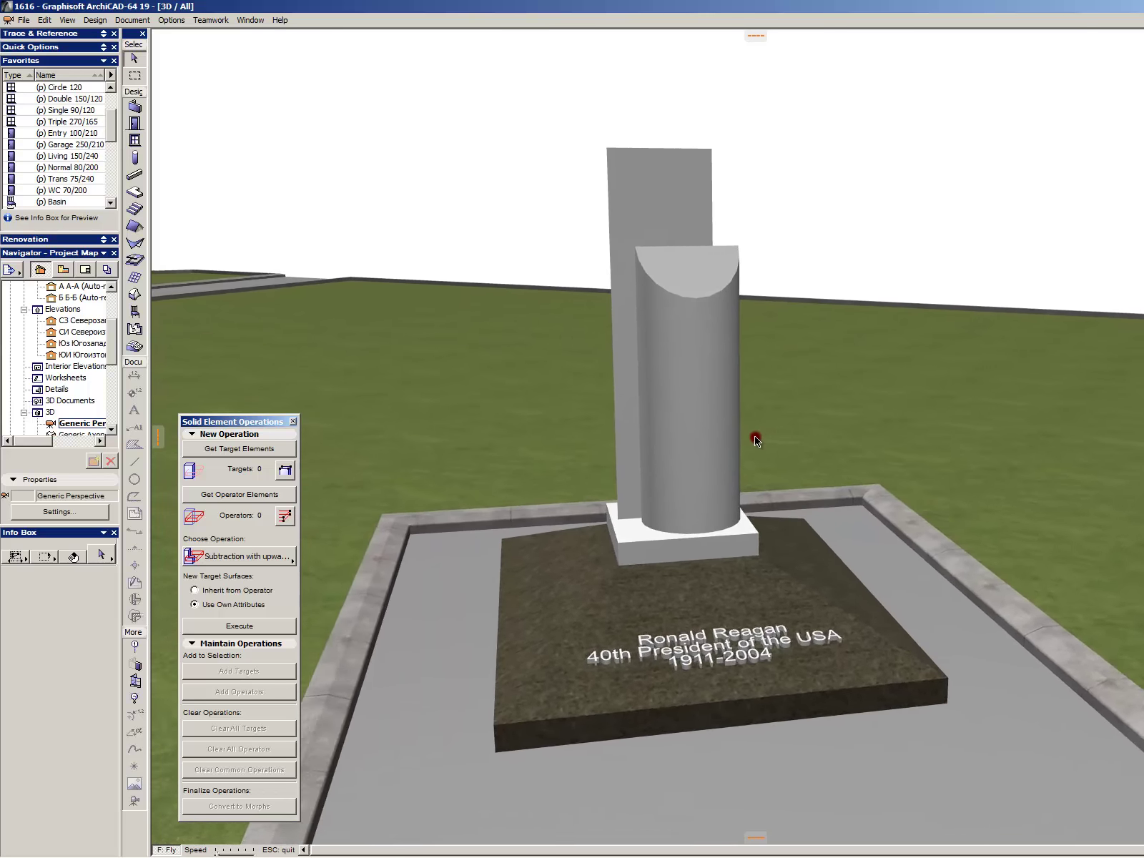
pyautogui.press('Down')
pyautogui.press('Down')
pyautogui.press('Down')
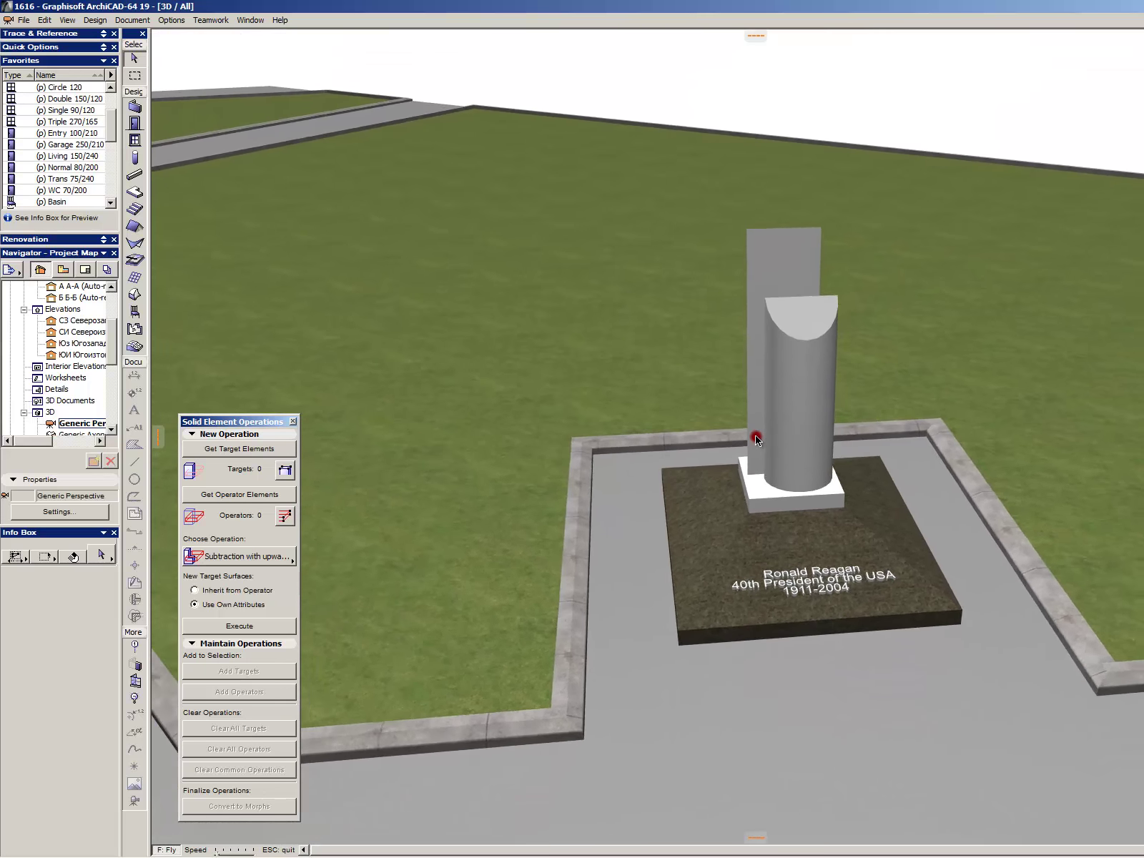
pyautogui.press('Up')
pyautogui.press('Up')
pyautogui.press('Up')
pyautogui.press('Down')
pyautogui.press('Down')
pyautogui.press('Down')
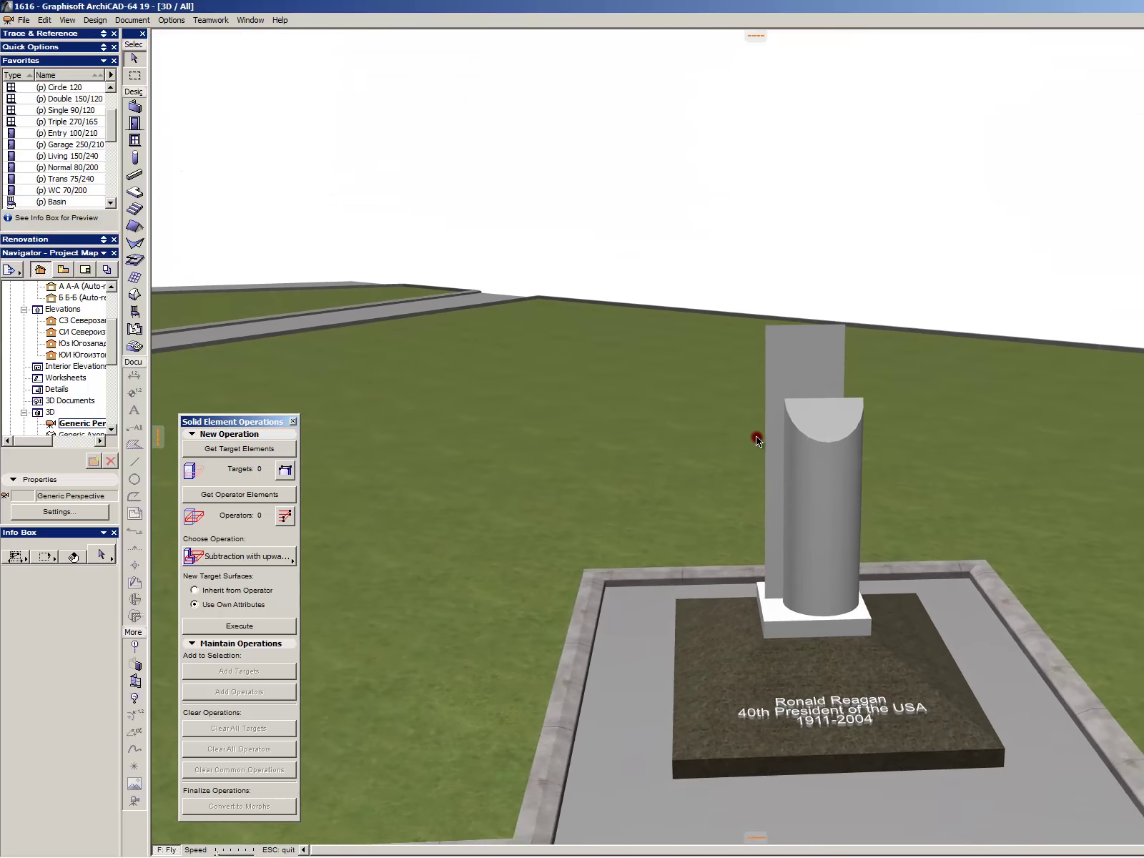
pyautogui.press('Up')
pyautogui.press('Up')
pyautogui.press('Up')
pyautogui.press('Down')
pyautogui.press('Down')
pyautogui.press('Down')
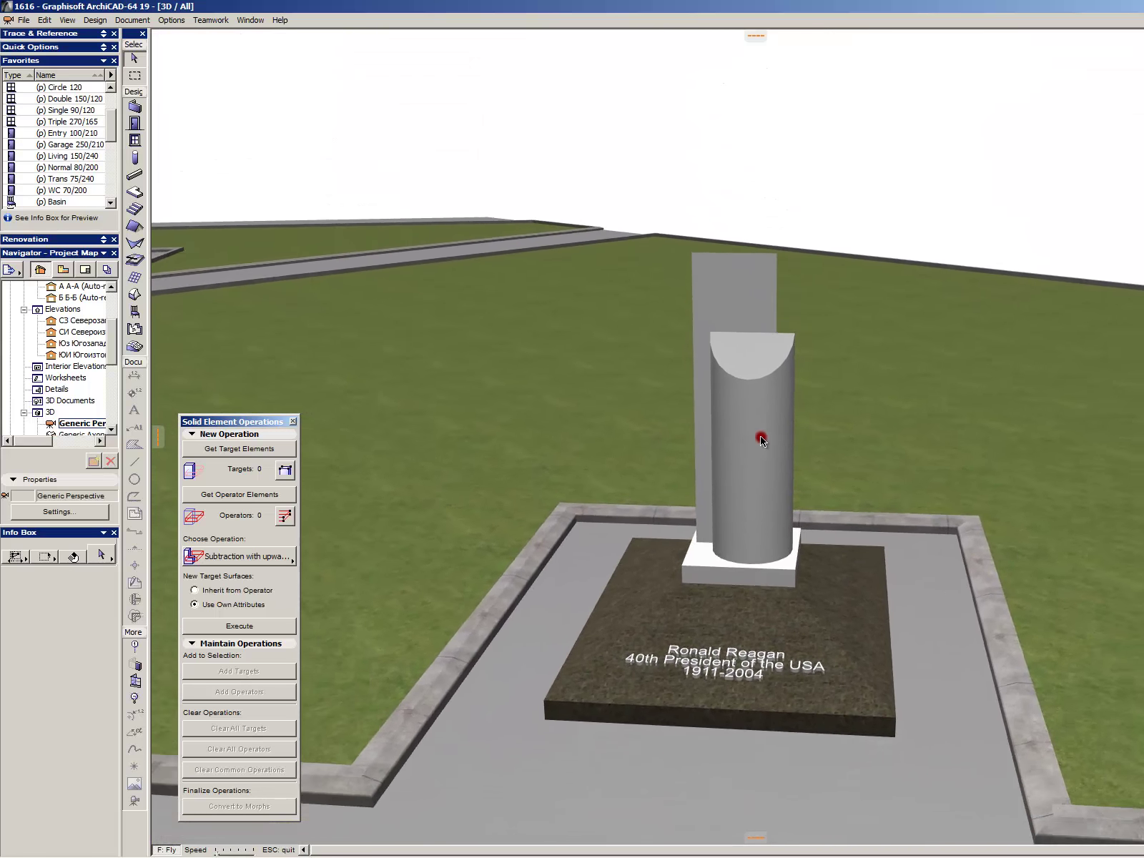
pyautogui.press('Up')
pyautogui.press('Up')
pyautogui.press('Up')
pyautogui.press('Down')
pyautogui.press('Down')
pyautogui.press('Down')
pyautogui.press('Left')
pyautogui.press('Left')
pyautogui.press('Left')
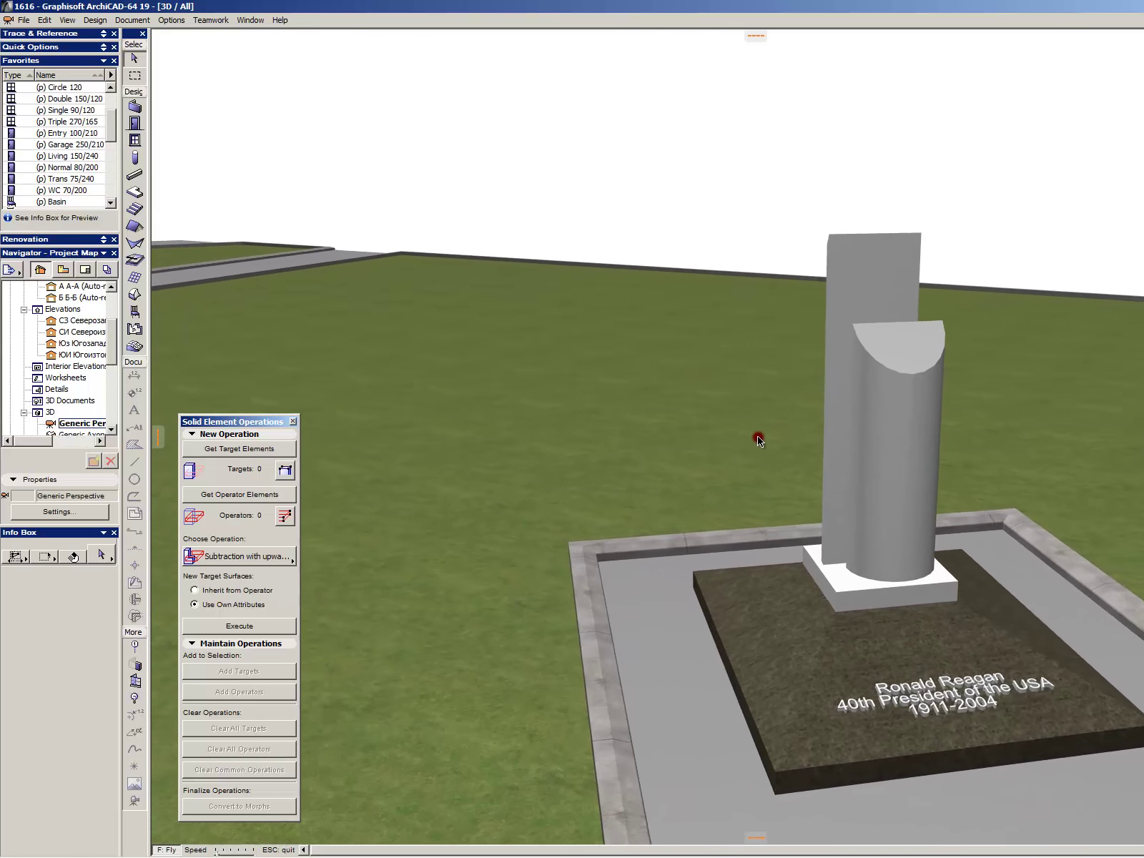
pyautogui.press('Right')
pyautogui.press('Escape')
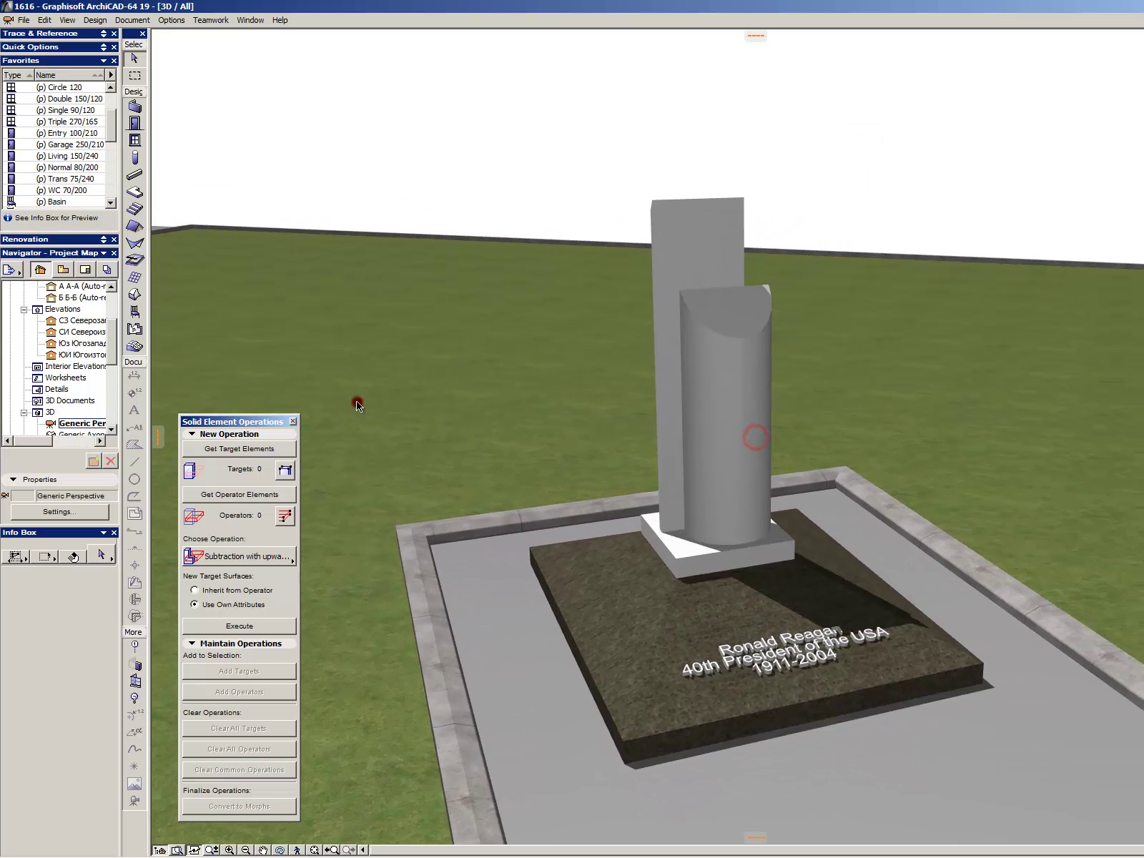
# - Close Solid Element Operations and switch to the story 1 floor plan around the monument
pyautogui.click(295, 422)
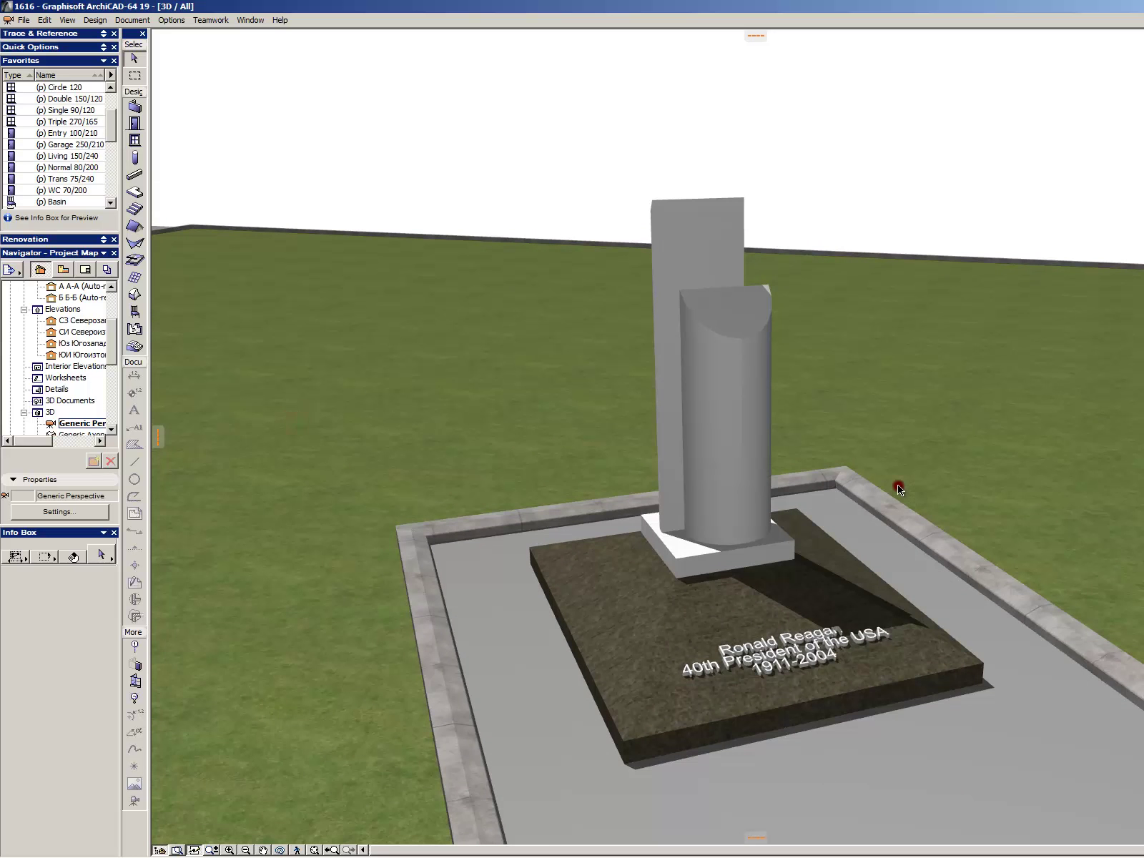
pyautogui.press('F2')
pyautogui.scroll(-4, 898, 486)
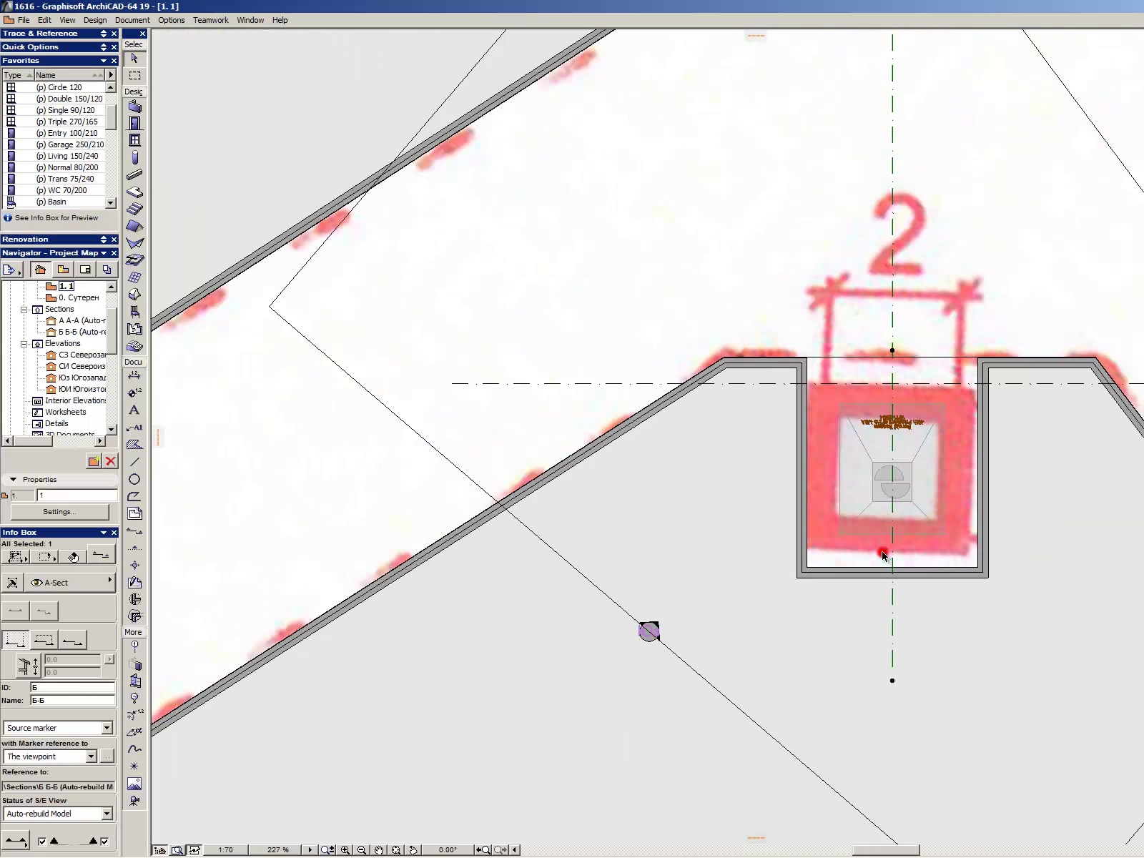
pyautogui.scroll(3, 892, 583)
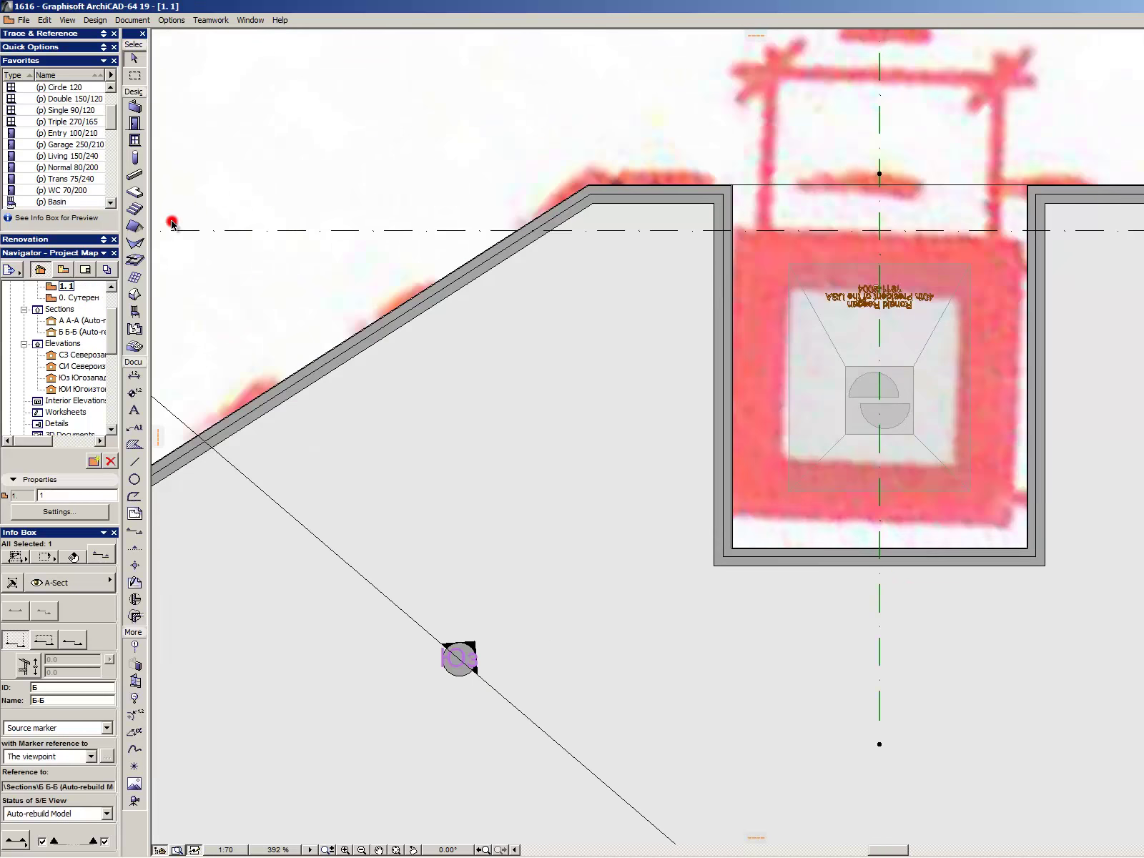
# - Choose the linear Hedge Model 19 from the Garden 19 library folder as the default object
pyautogui.doubleClick(136, 313)
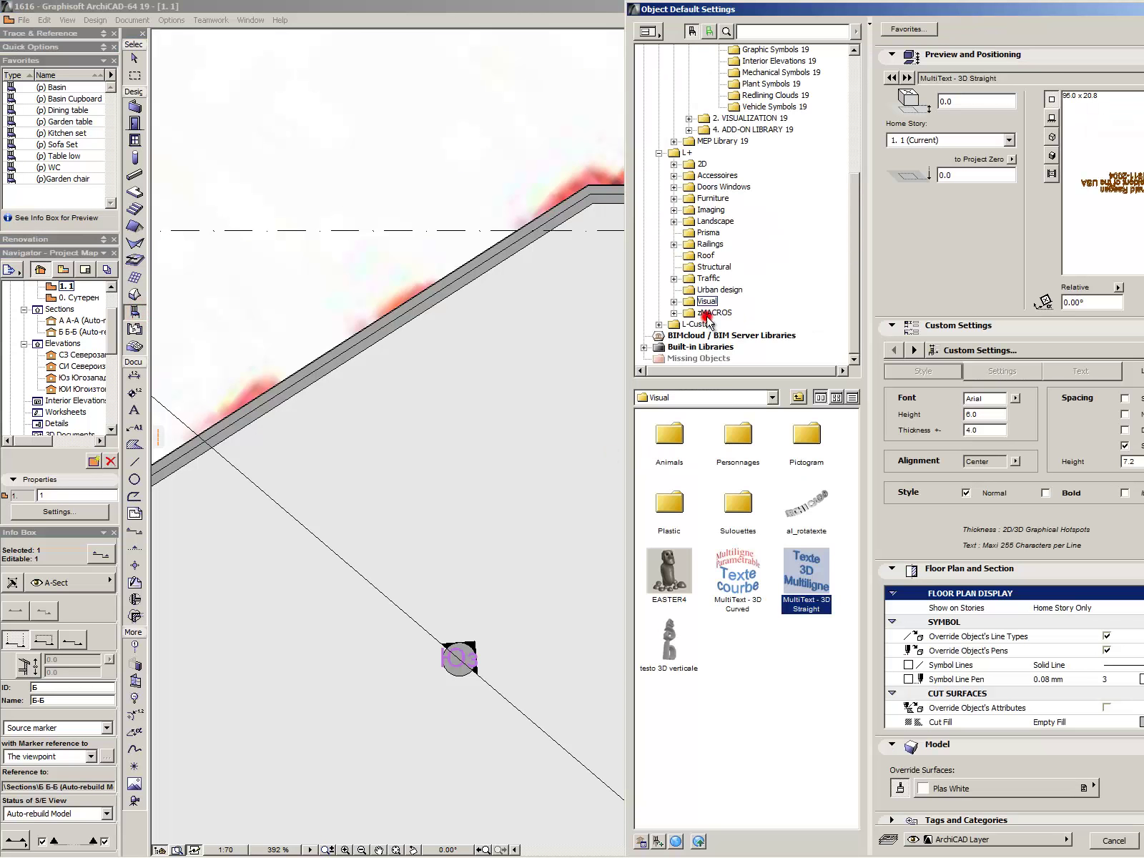
pyautogui.click(707, 302)
pyautogui.scroll(3, 715, 301)
pyautogui.doubleClick(749, 221)
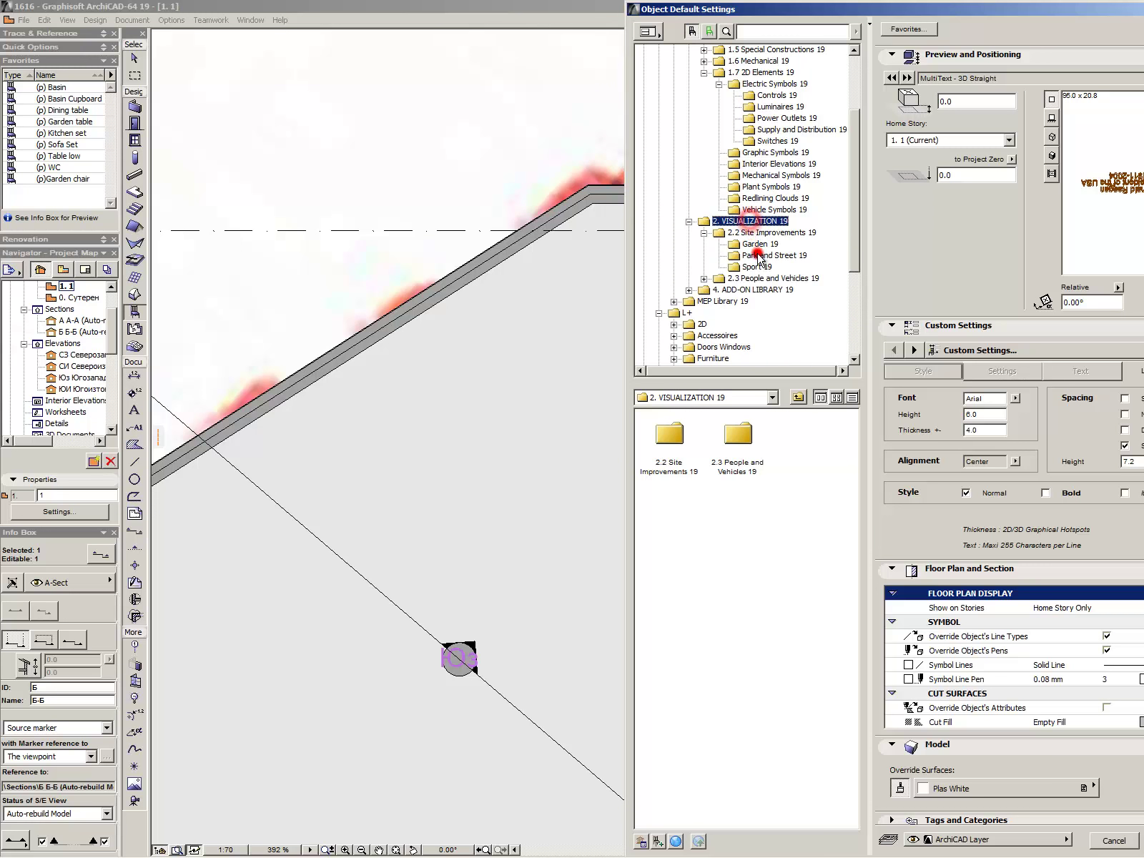
pyautogui.click(767, 256)
pyautogui.click(759, 244)
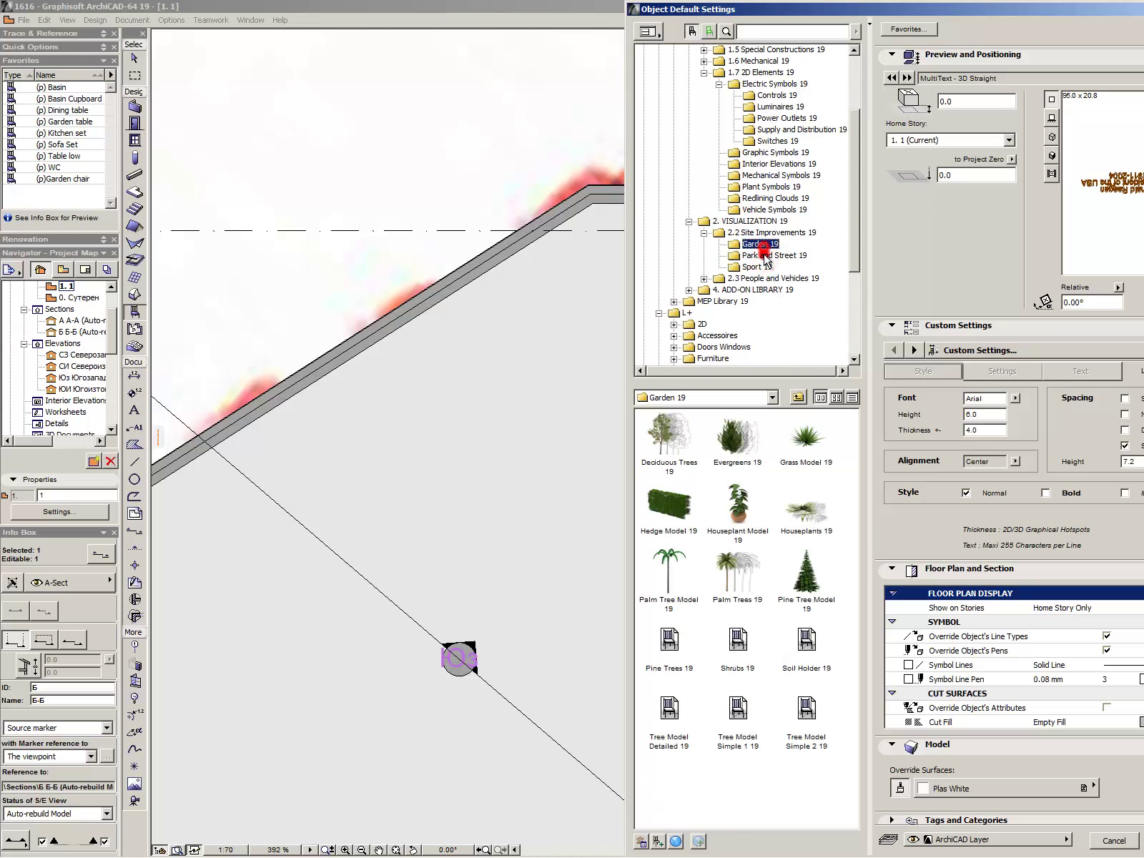
pyautogui.click(670, 436)
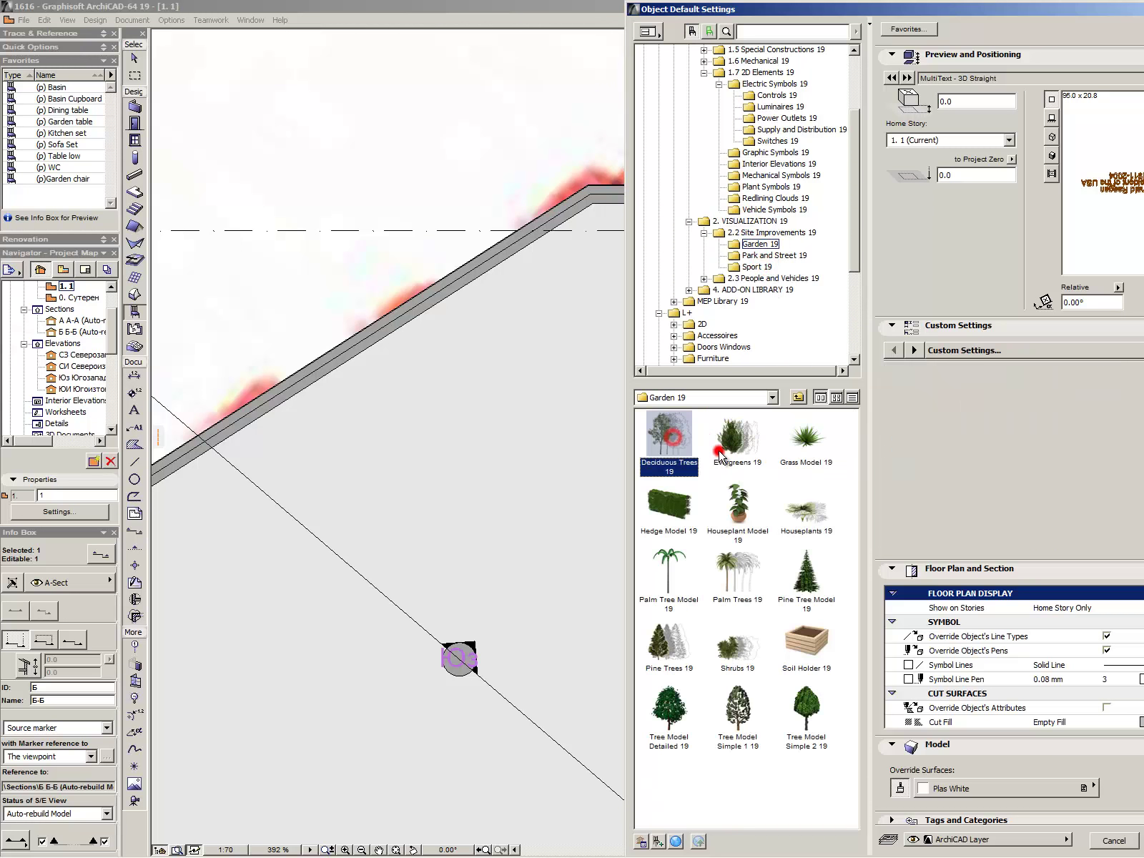
pyautogui.click(675, 509)
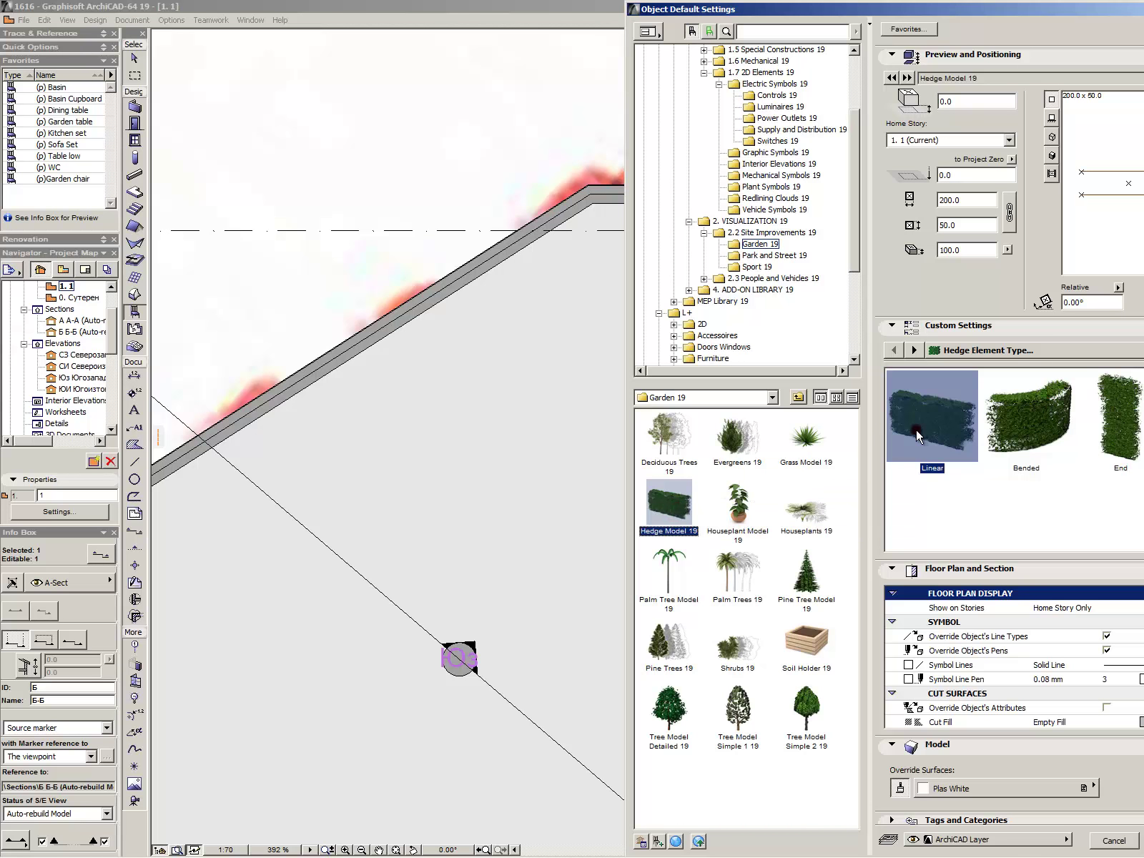
pyautogui.press('Return')
# - Place a straight hedge, move it to the outside of the monument border's closed end, and stretch it to a length of 292
pyautogui.click(737, 609)
pyautogui.click(721, 606)
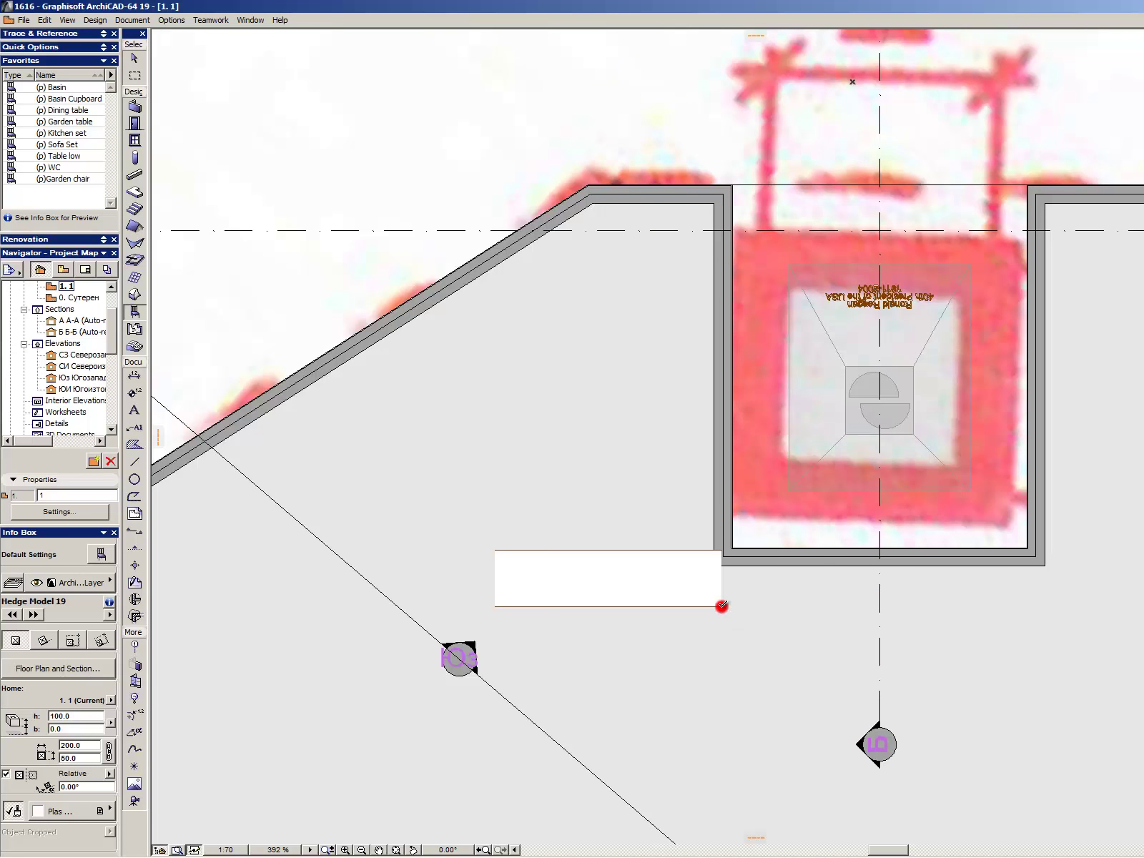
pyautogui.press('Escape')
pyautogui.click(719, 610)
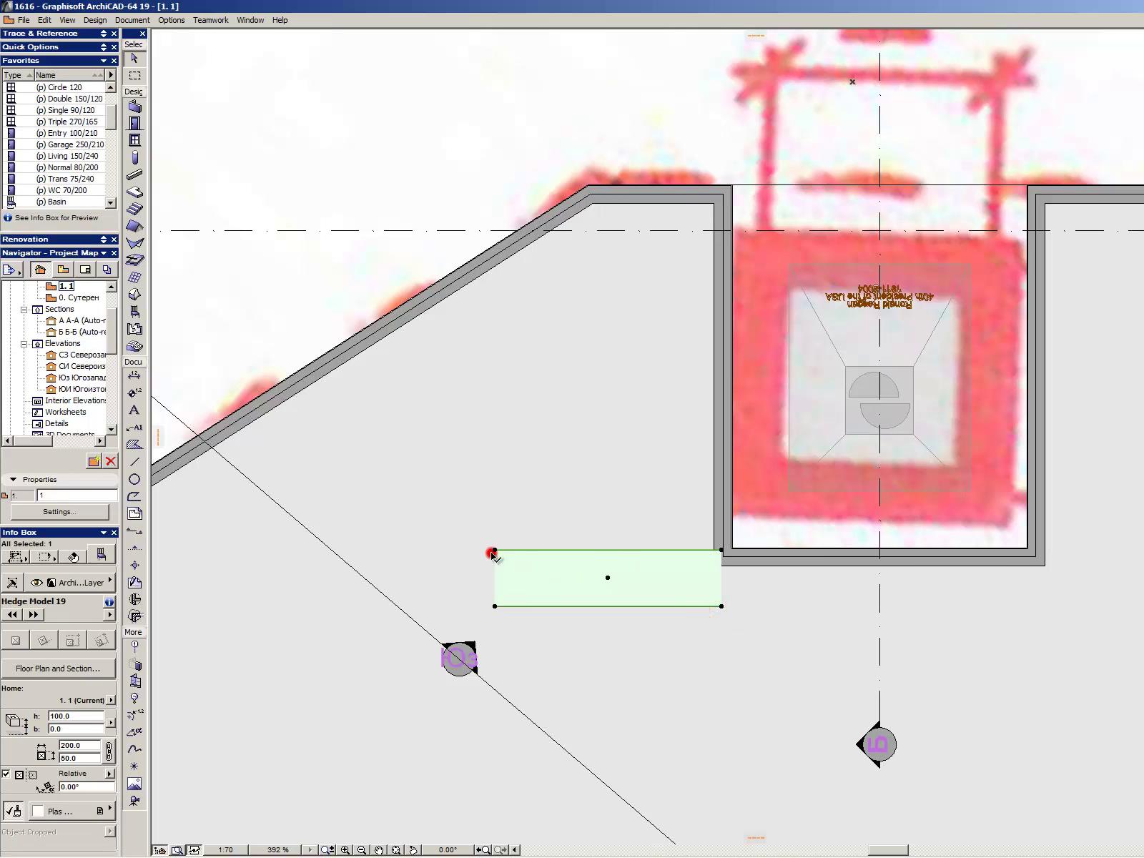
pyautogui.moveTo(493, 552); pyautogui.dragTo(714, 566)
pyautogui.moveTo(940, 566); pyautogui.dragTo(1045, 566)
# - Mirror a copy of the hedge across a 45° axis at the border's outer corner so it runs along the adjacent side
pyautogui.hotkey('ctrl', 'BackSpace')
pyautogui.click(1045, 566)
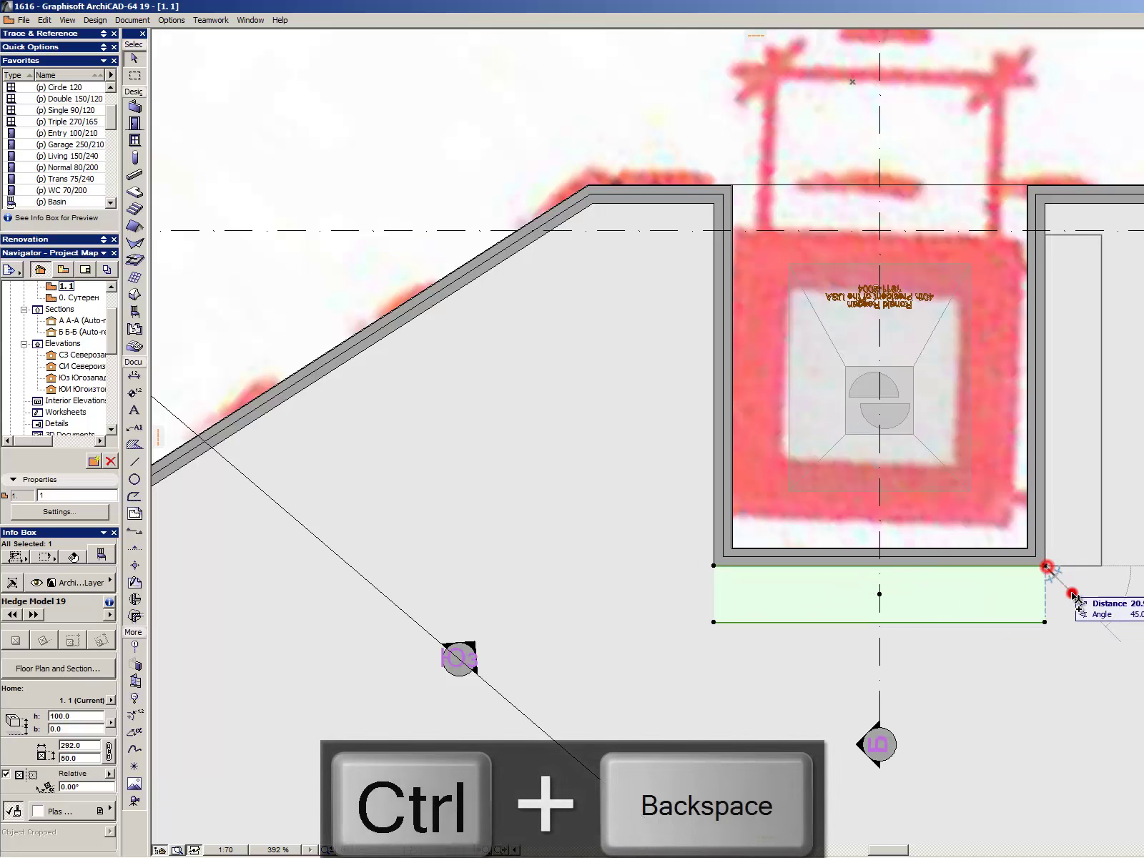
pyautogui.click(1084, 602)
pyautogui.click(1046, 567)
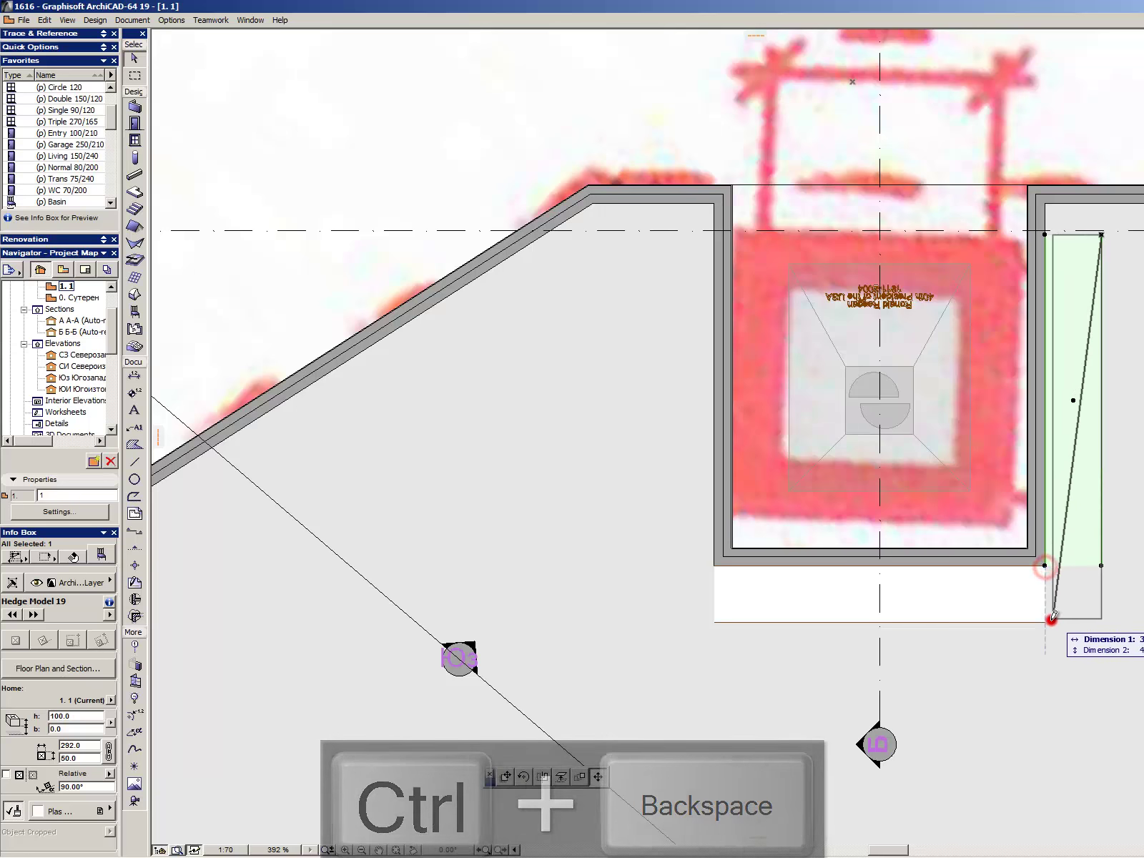
pyautogui.press('Escape')
# - Place another straight hedge with the same settings just beyond the border's outer corner
pyautogui.keyDown('alt'); pyautogui.click(1048, 567); pyautogui.keyUp('alt')
pyautogui.click(1044, 566)
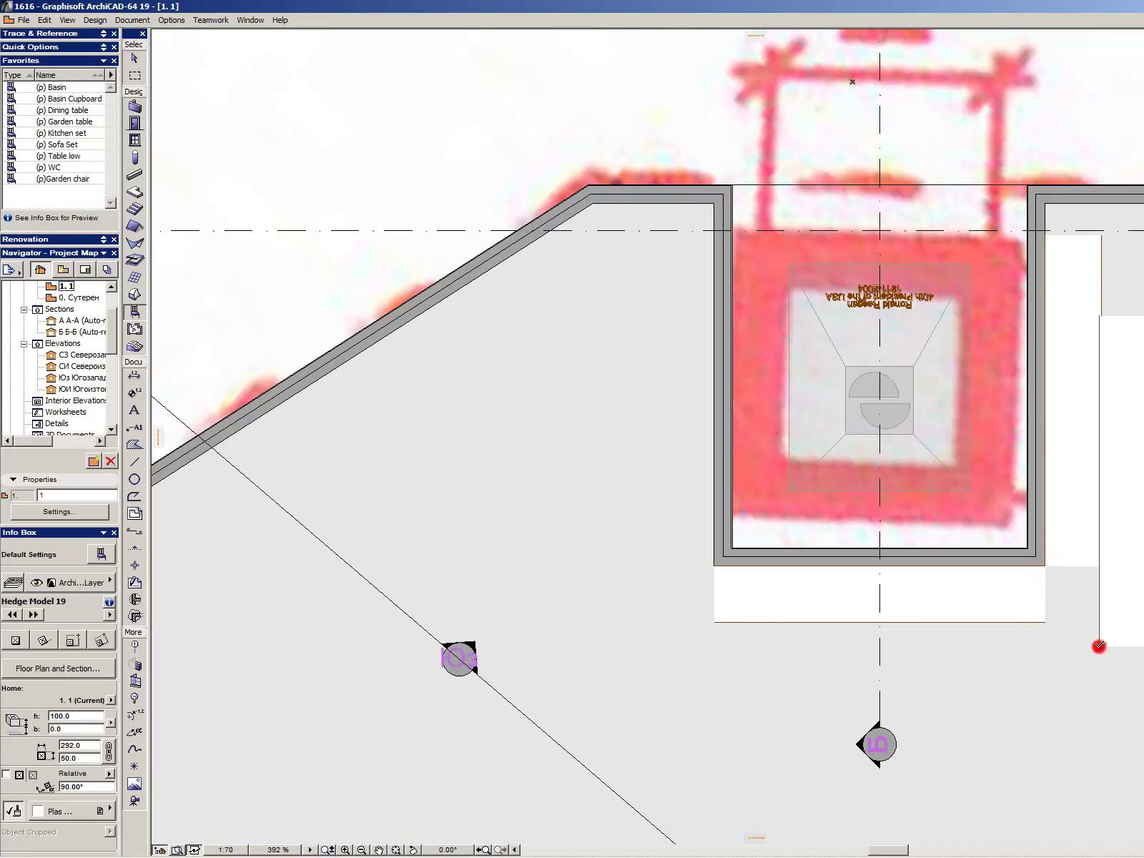
pyautogui.click(1074, 564)
pyautogui.click(1111, 609)
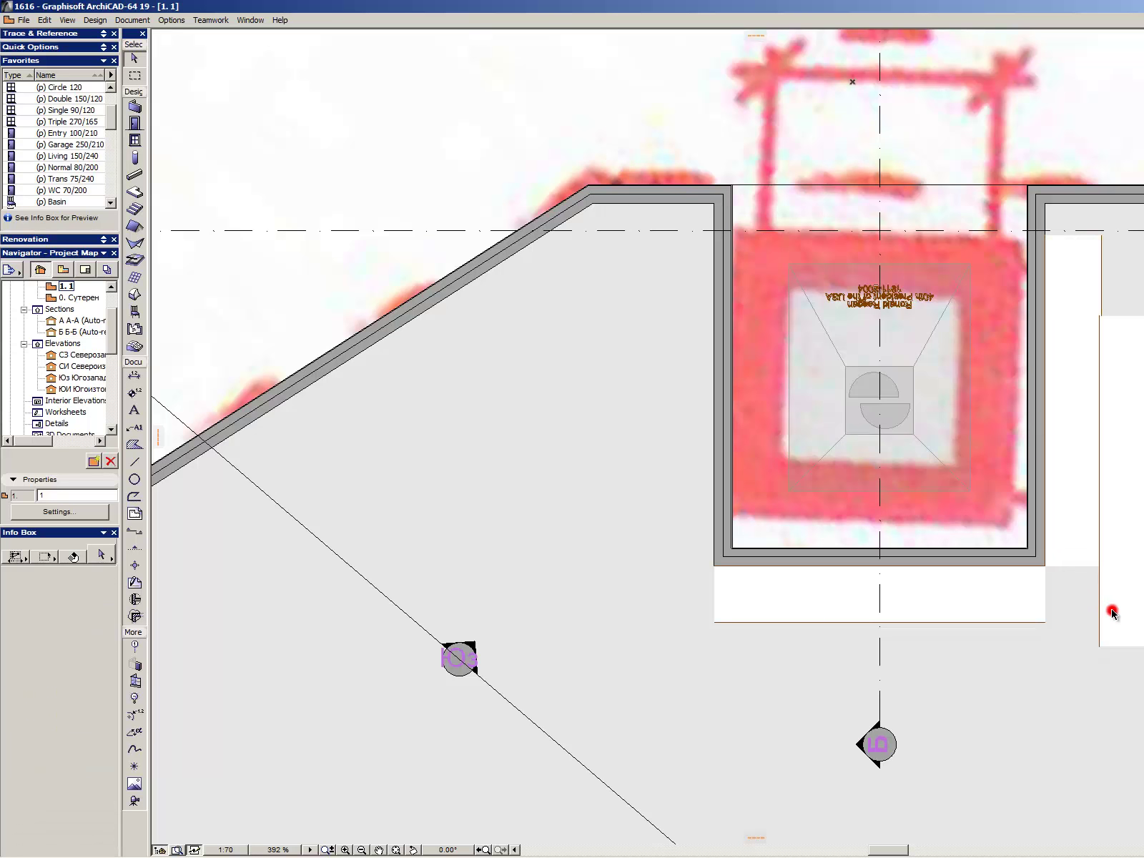
# - Try the End element type on the newly placed hedge
pyautogui.doubleClick(1104, 649)
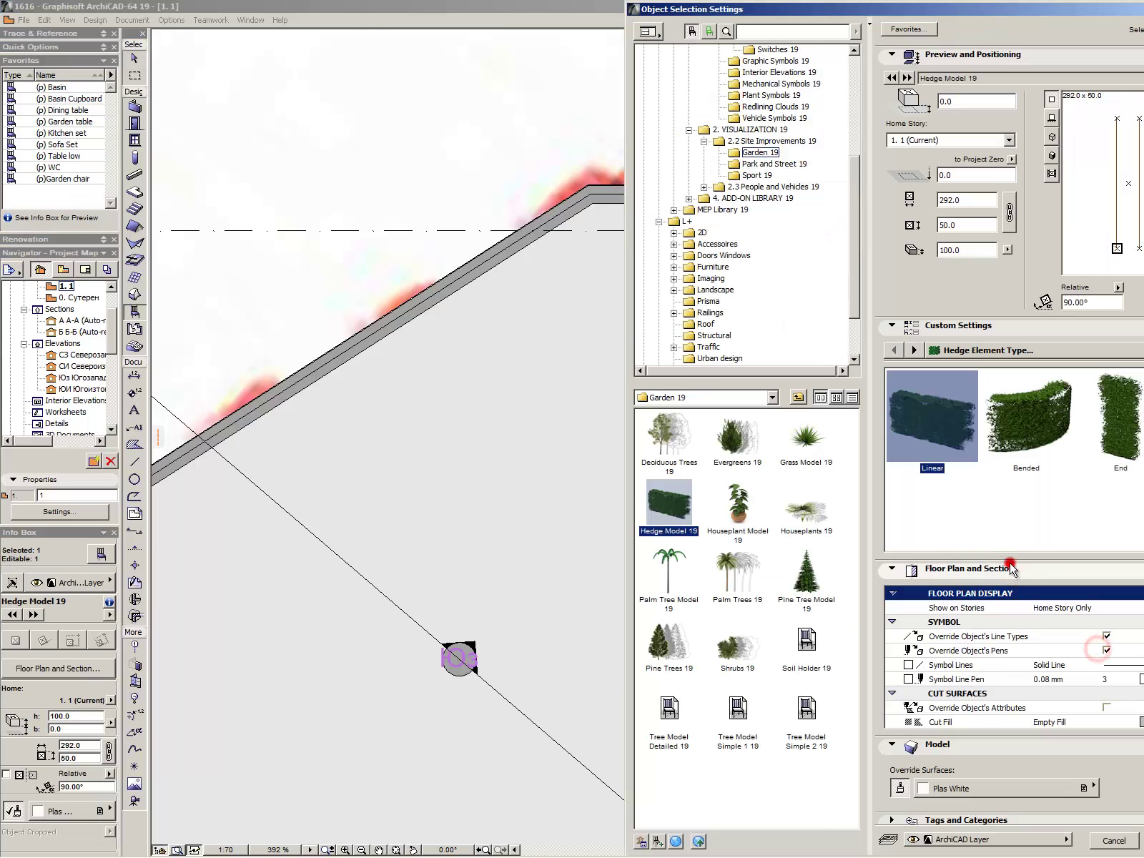
pyautogui.click(1117, 443)
pyautogui.press('Return')
pyautogui.press('Escape')
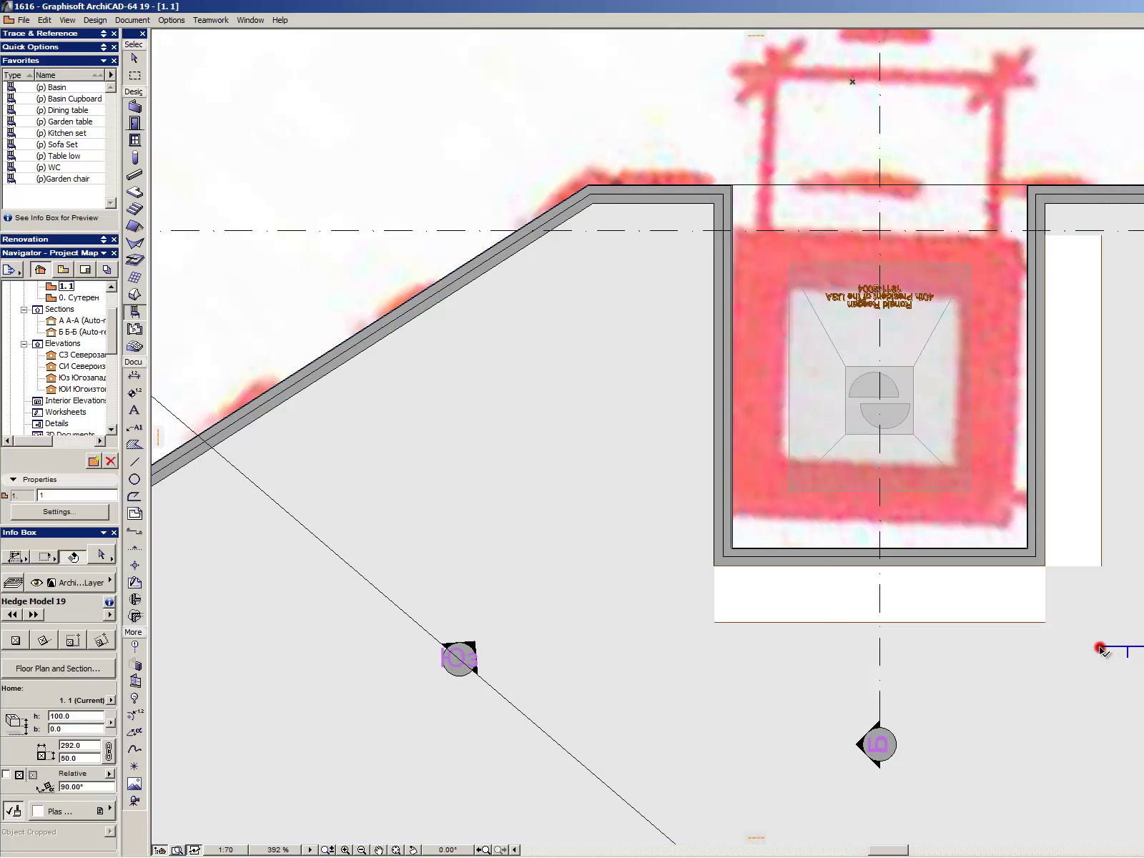
# - Set the new hedge's element type to Bended
pyautogui.click(1099, 646)
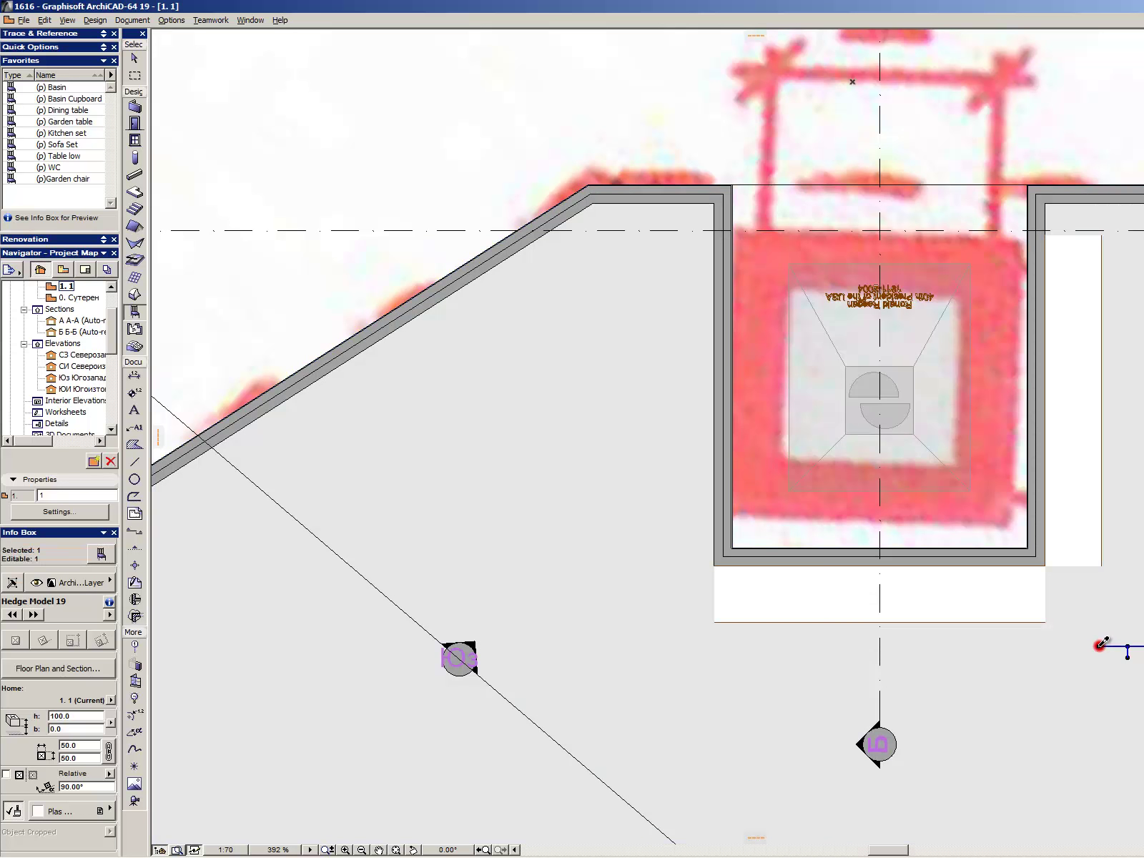
pyautogui.hotkey('ctrl', 't')
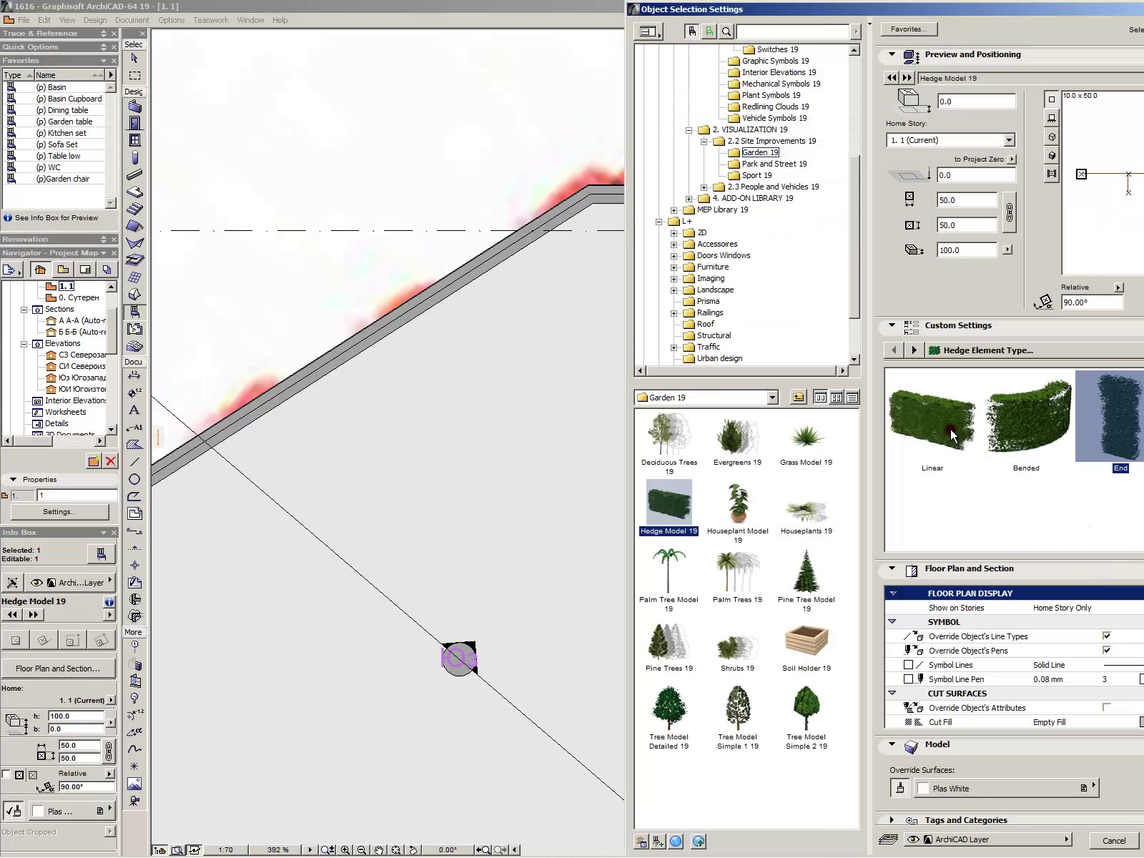
pyautogui.click(1034, 445)
pyautogui.press('Return')
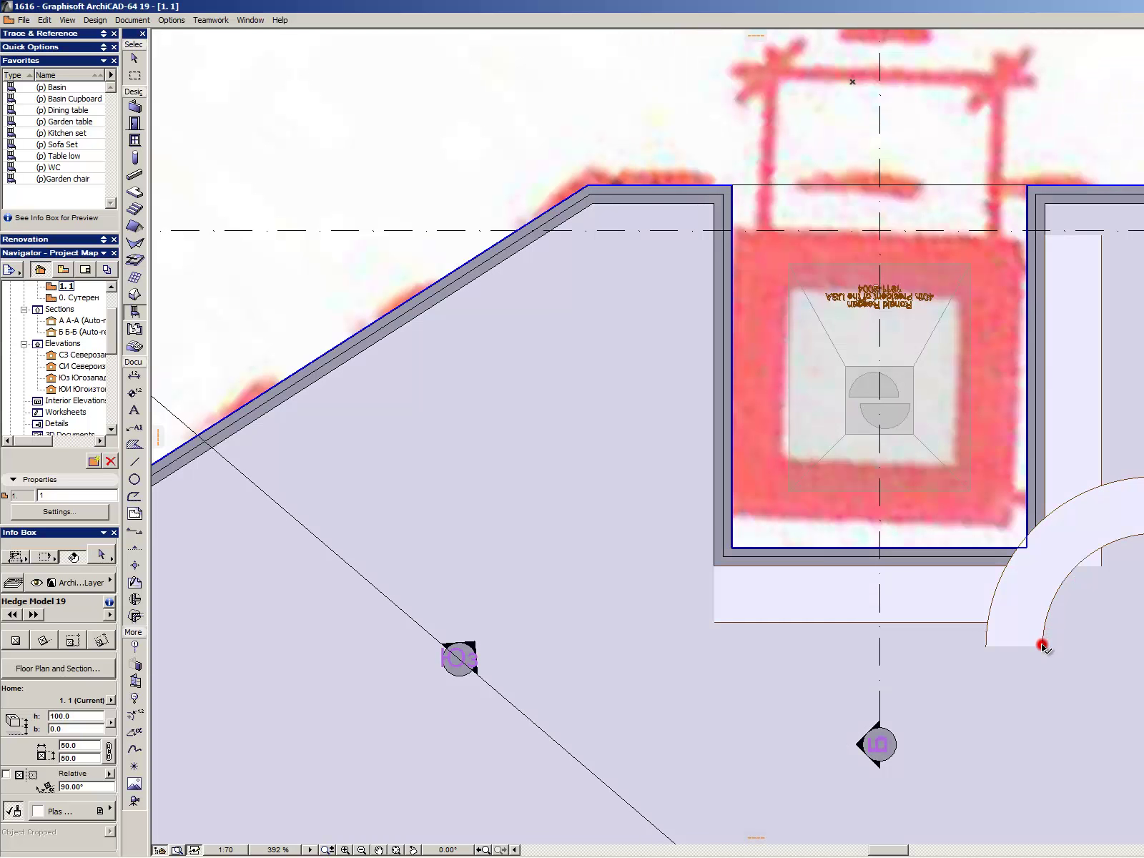
# - Try resizing the curved hedge by stretching its inner end point to a distance of about 31.4
pyautogui.keyDown('shift'); pyautogui.click(1042, 646); pyautogui.keyUp('shift')
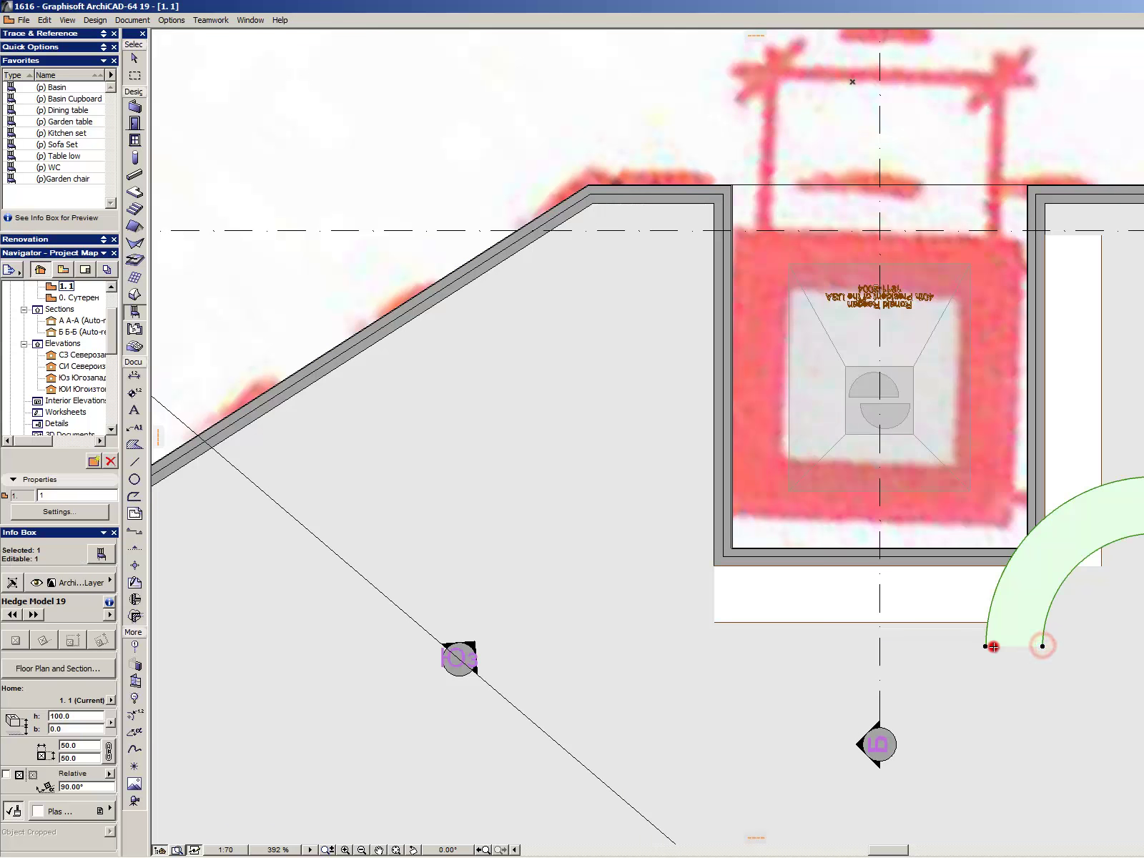
pyautogui.click(987, 644)
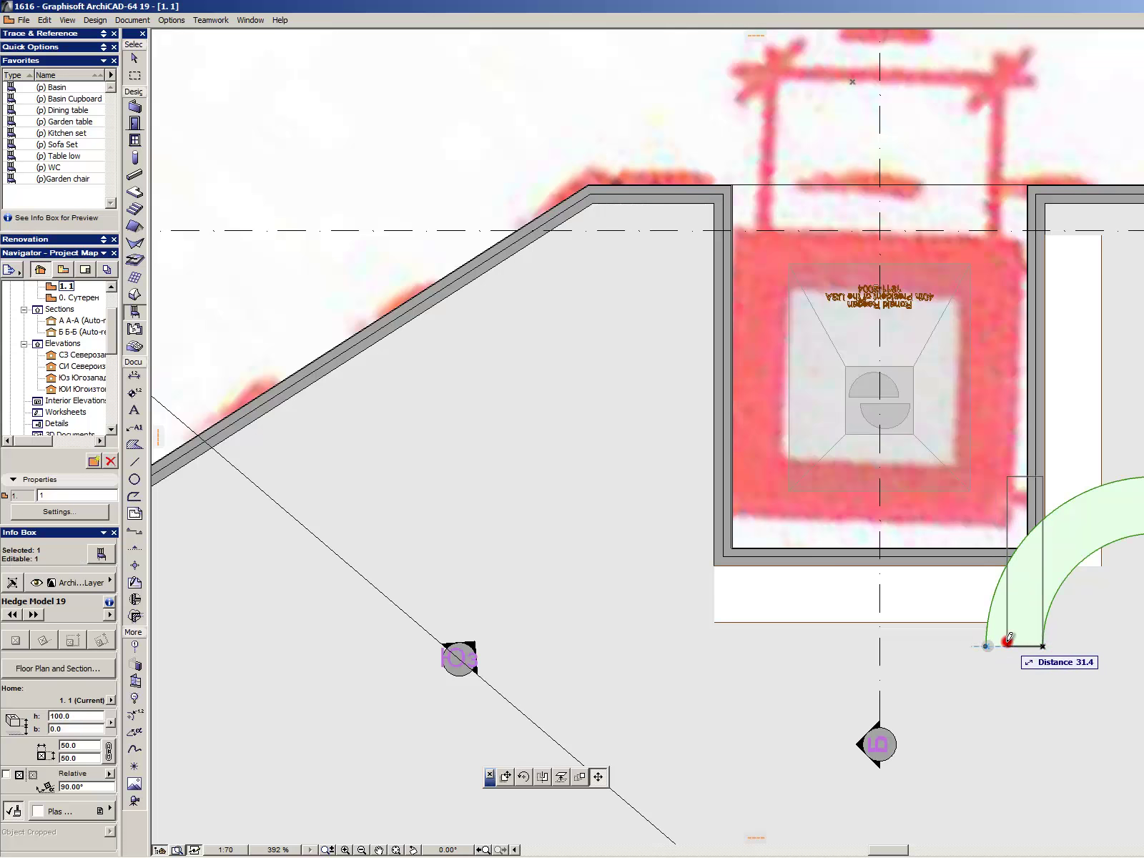
pyautogui.click(1006, 642)
pyautogui.click(1006, 644)
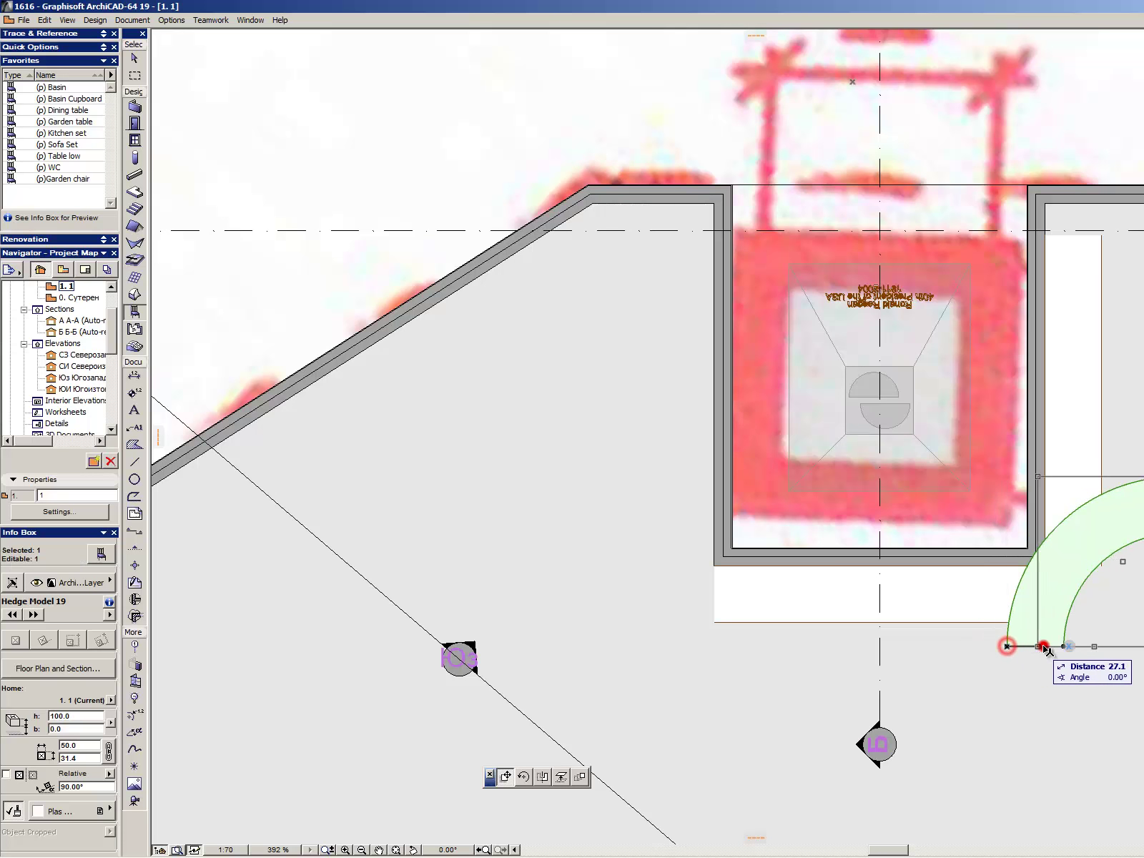
pyautogui.press('Escape')
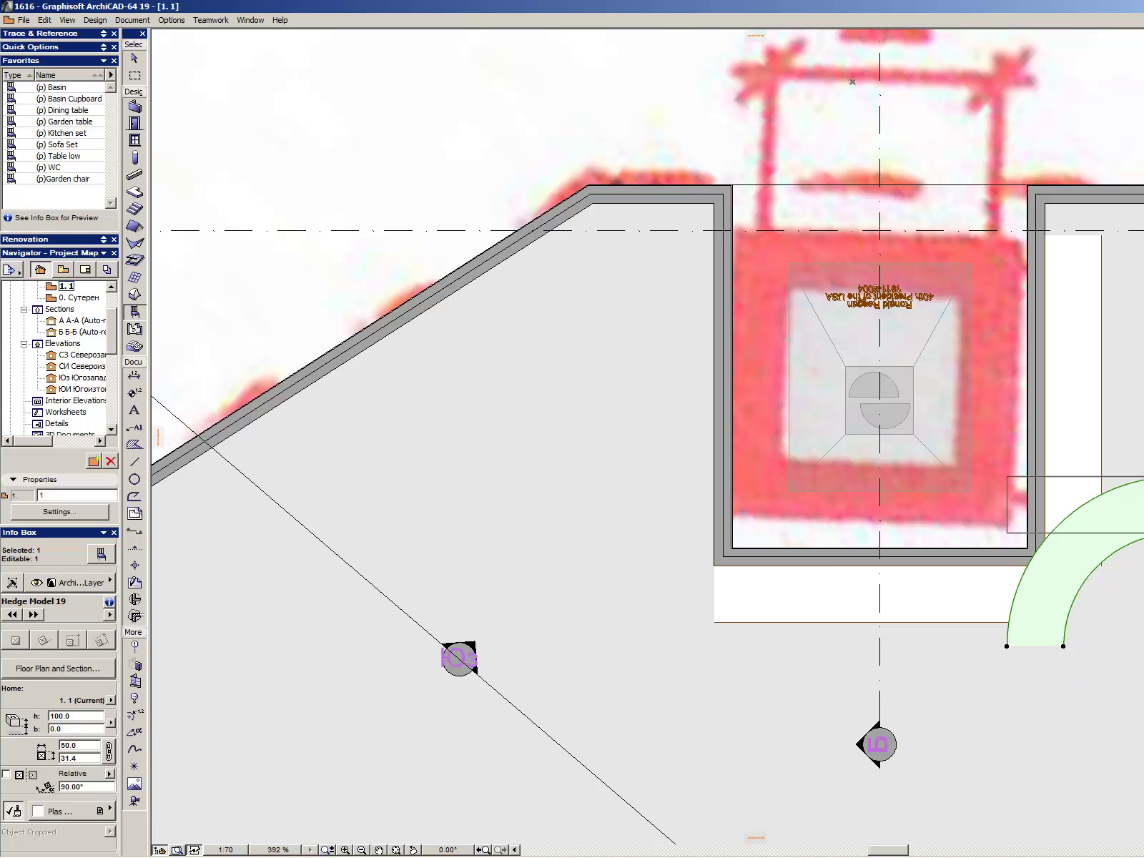
pyautogui.click(1006, 644)
pyautogui.press('Escape')
# - Set the curved hedge's inner radius to 50
pyautogui.hotkey('ctrl', 't')
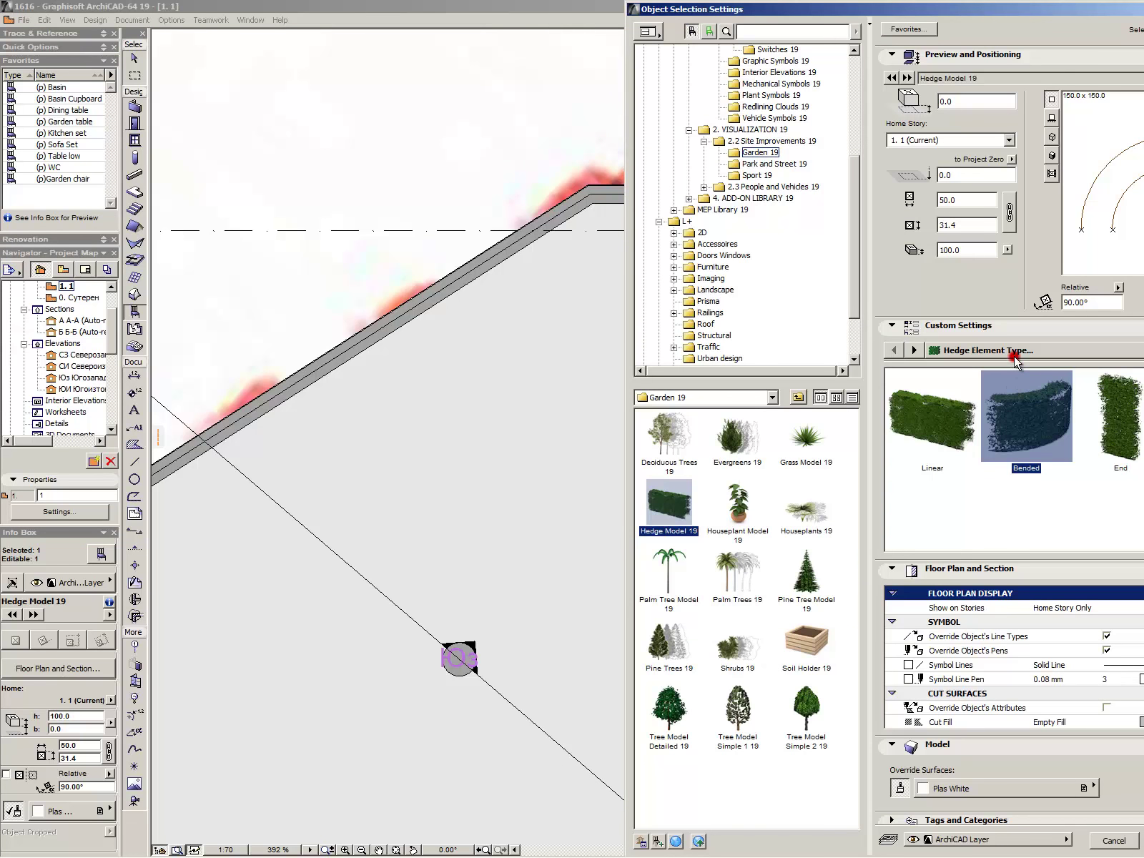
pyautogui.click(1015, 348)
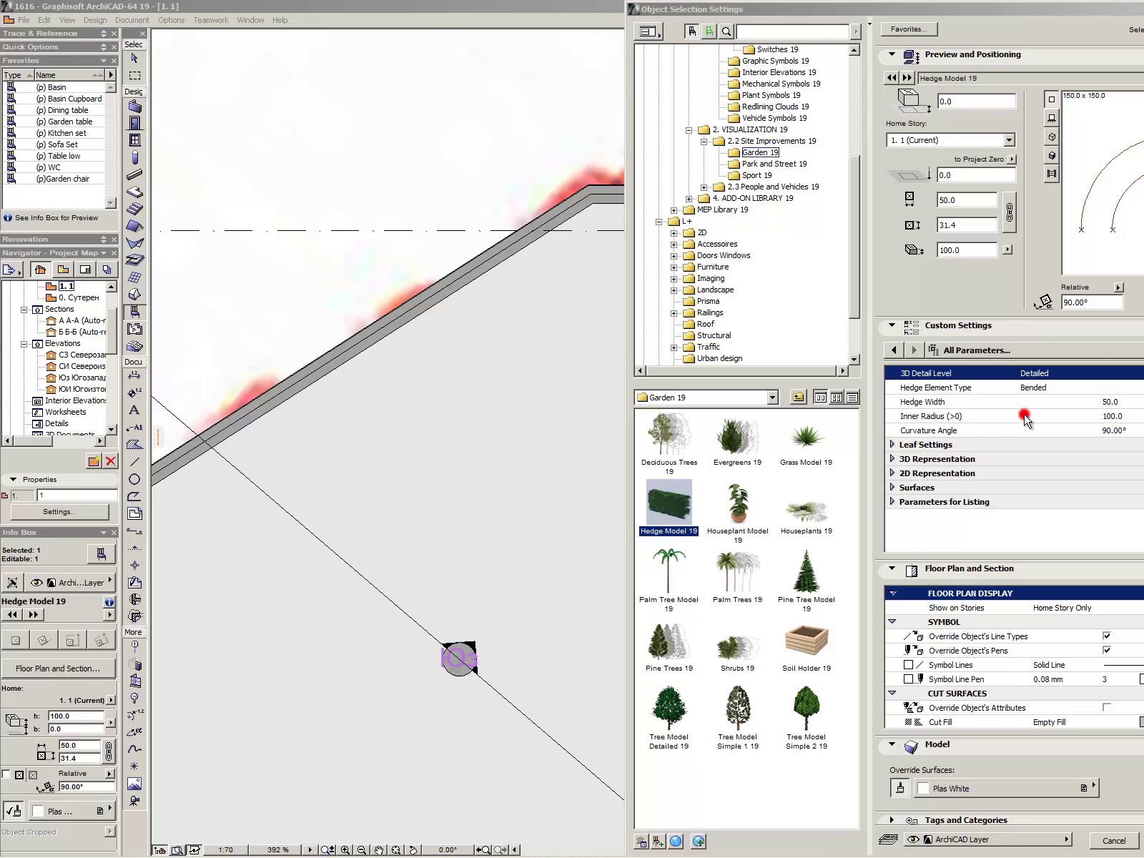
pyautogui.click(1121, 404)
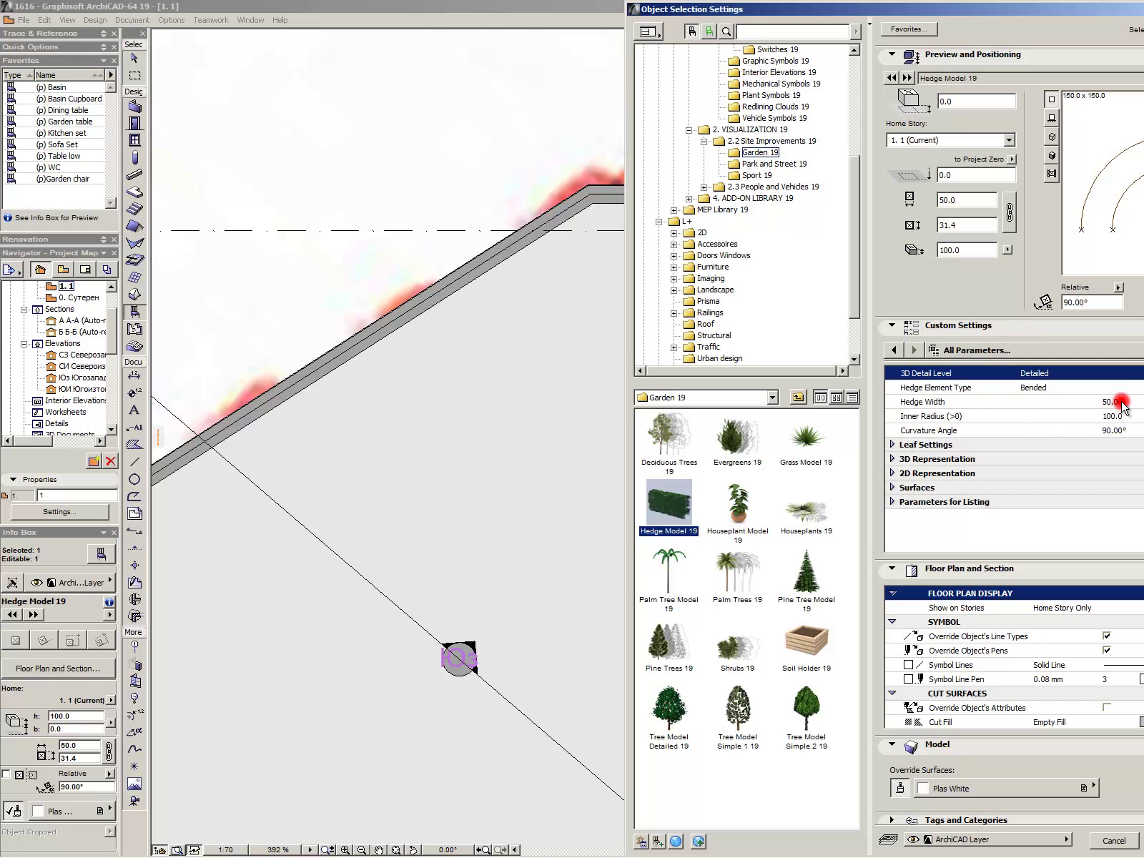
pyautogui.click(1117, 417)
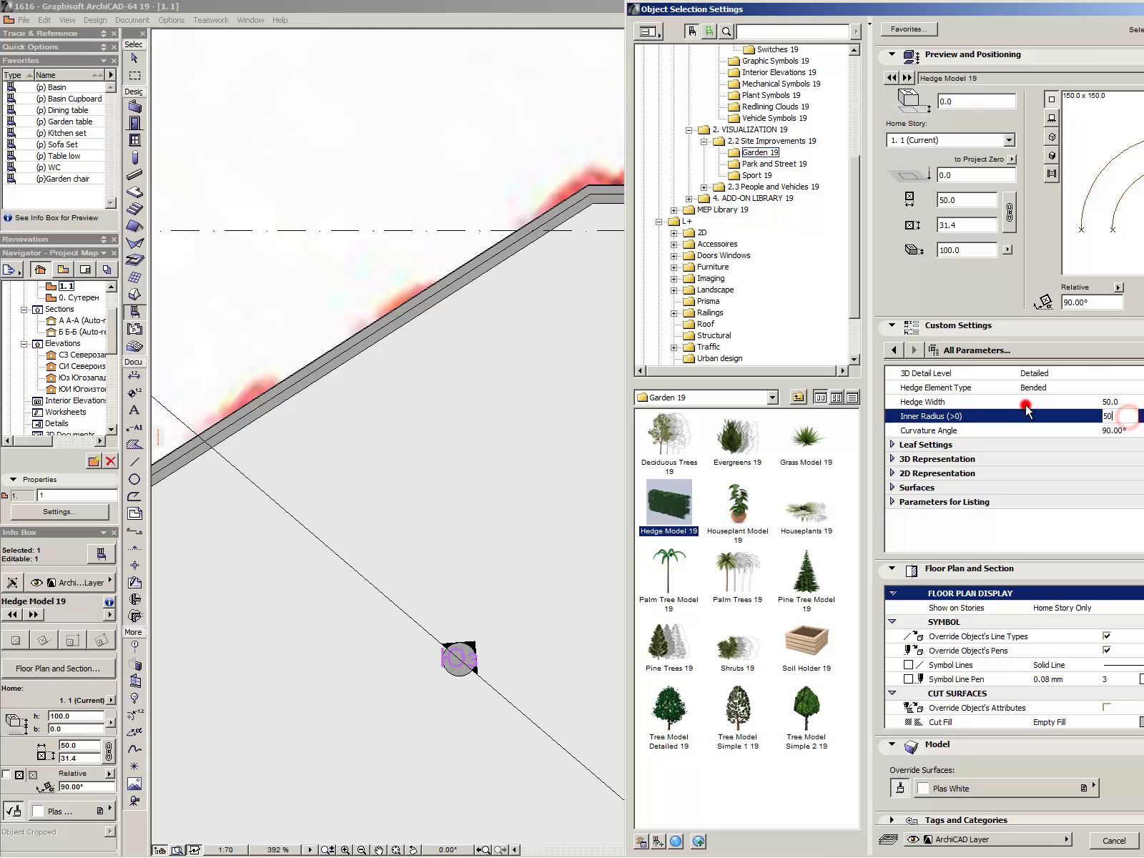
pyautogui.press('Return')
# - Mirror the curved hedge until it bends around the border's outer corner, and move its inner end onto that corner
pyautogui.scroll(2, 1115, 543)
pyautogui.hotkey('ctrl', 'BackSpace')
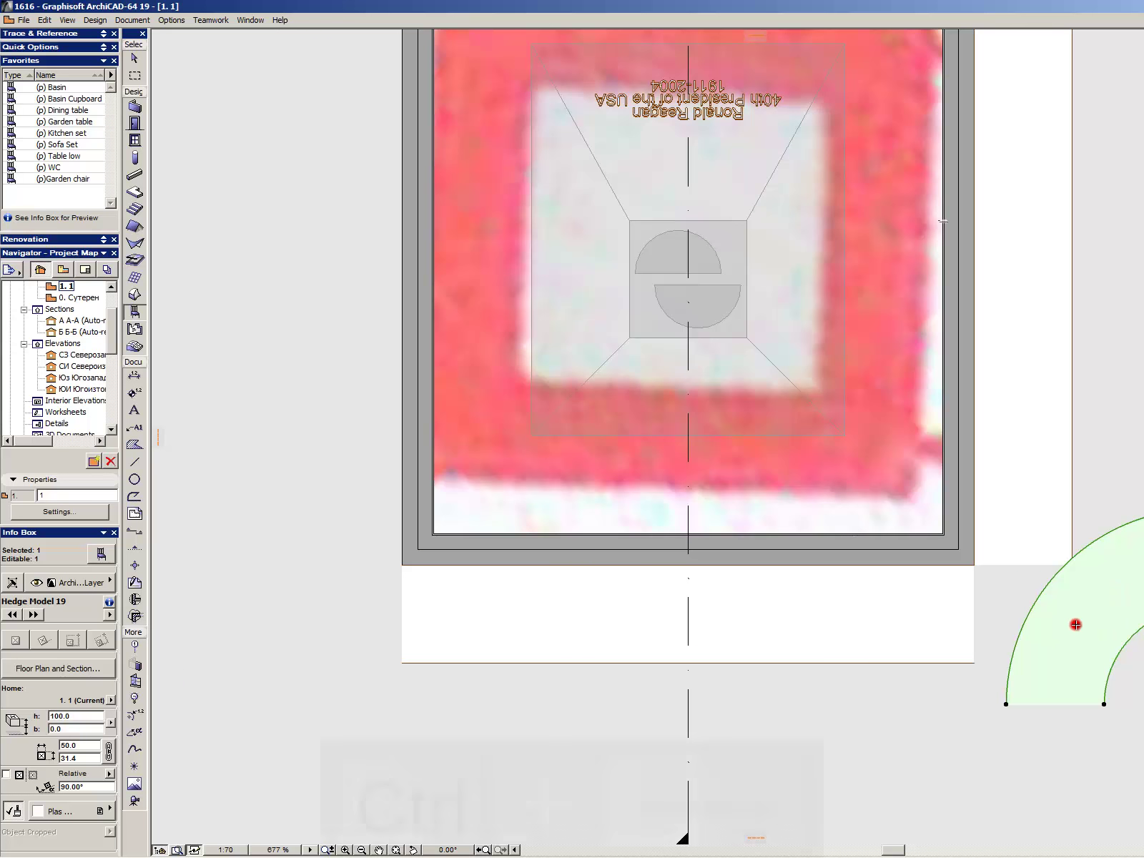
pyautogui.keyDown('shift'); pyautogui.click(1141, 715); pyautogui.keyUp('shift')
pyautogui.hotkey('ctrl', 'BackSpace')
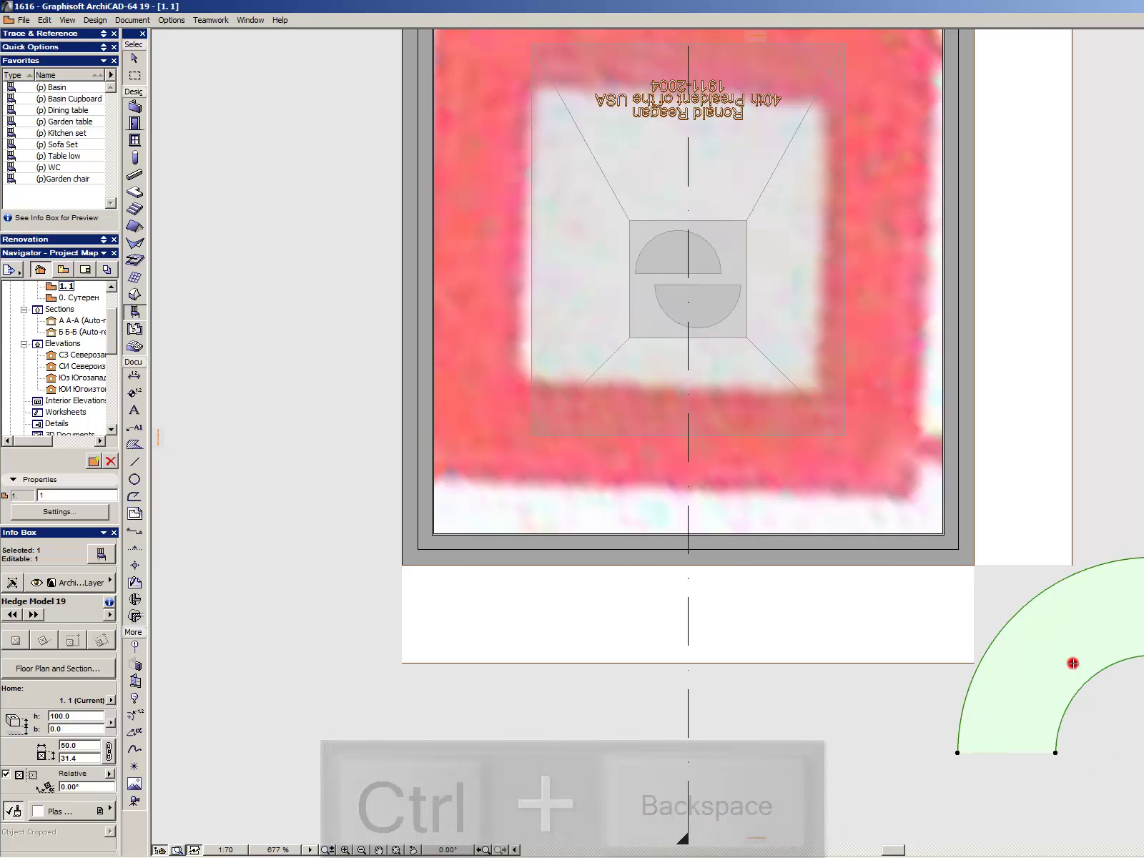
pyautogui.click(1036, 675)
pyautogui.click(1132, 676)
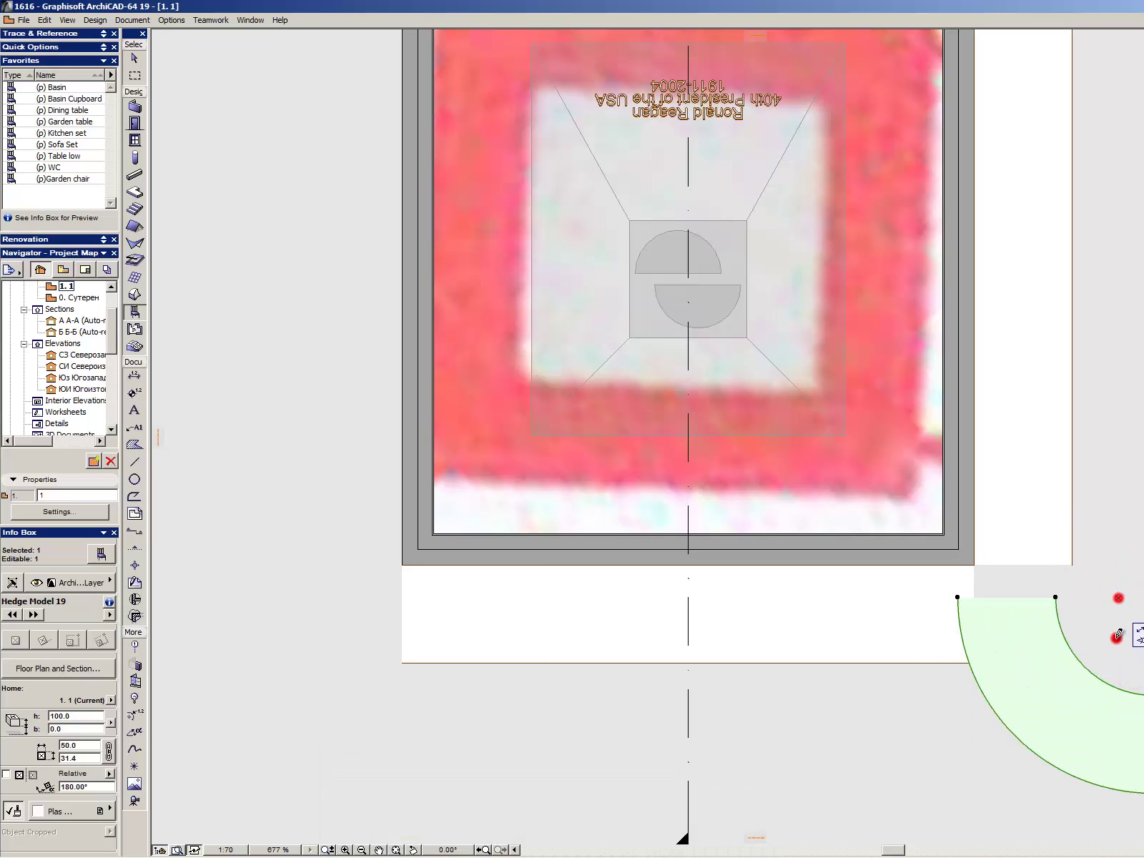
pyautogui.click(1116, 666)
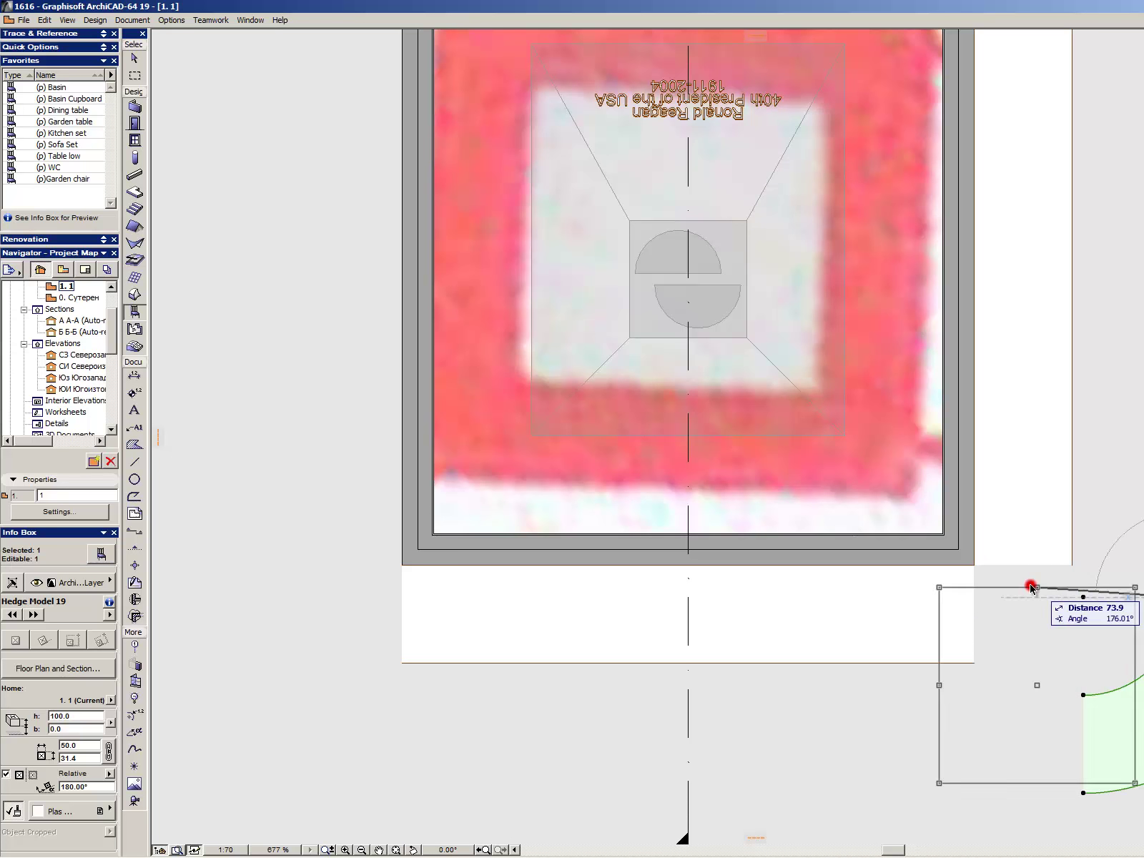
pyautogui.click(973, 565)
pyautogui.scroll(-3, 1034, 569)
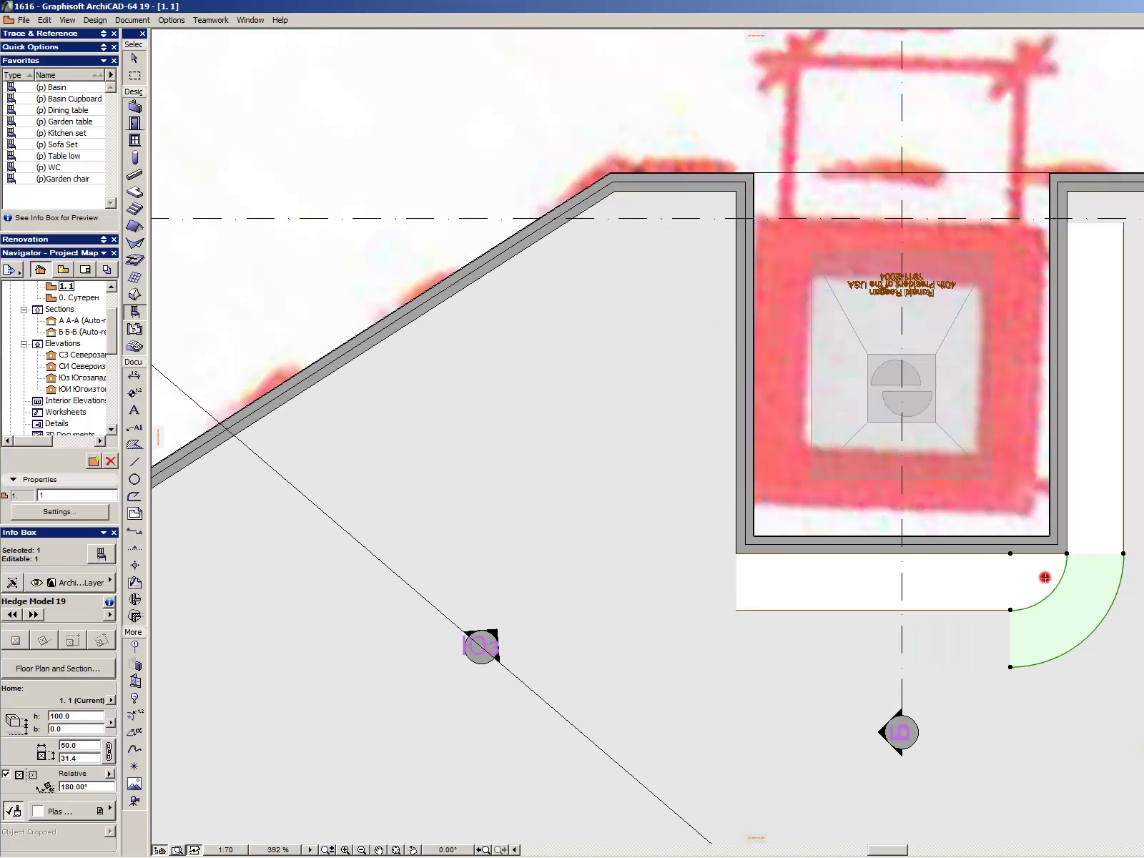
# - Move the curved hedge 10 horizontally outward from the border's outer corner
pyautogui.scroll(5, 1040, 572)
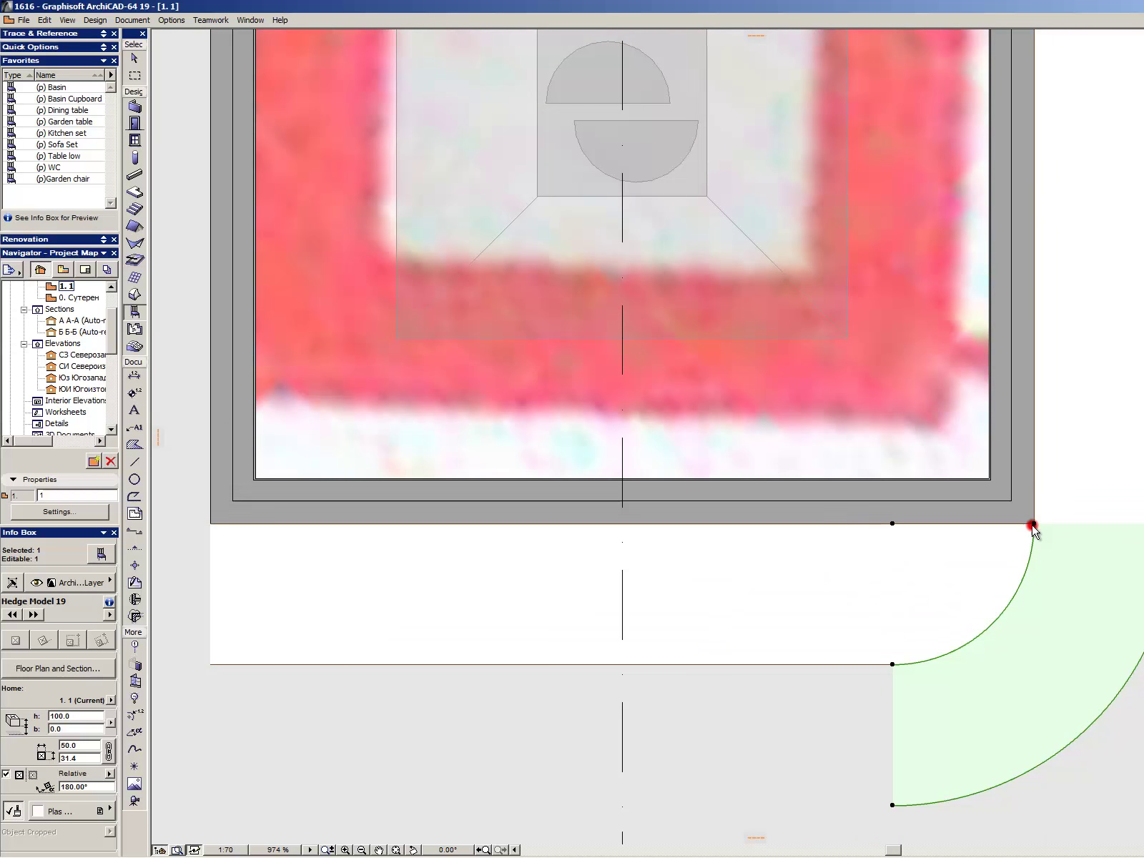
pyautogui.moveTo(1032, 526); pyautogui.dragTo(1065, 526)
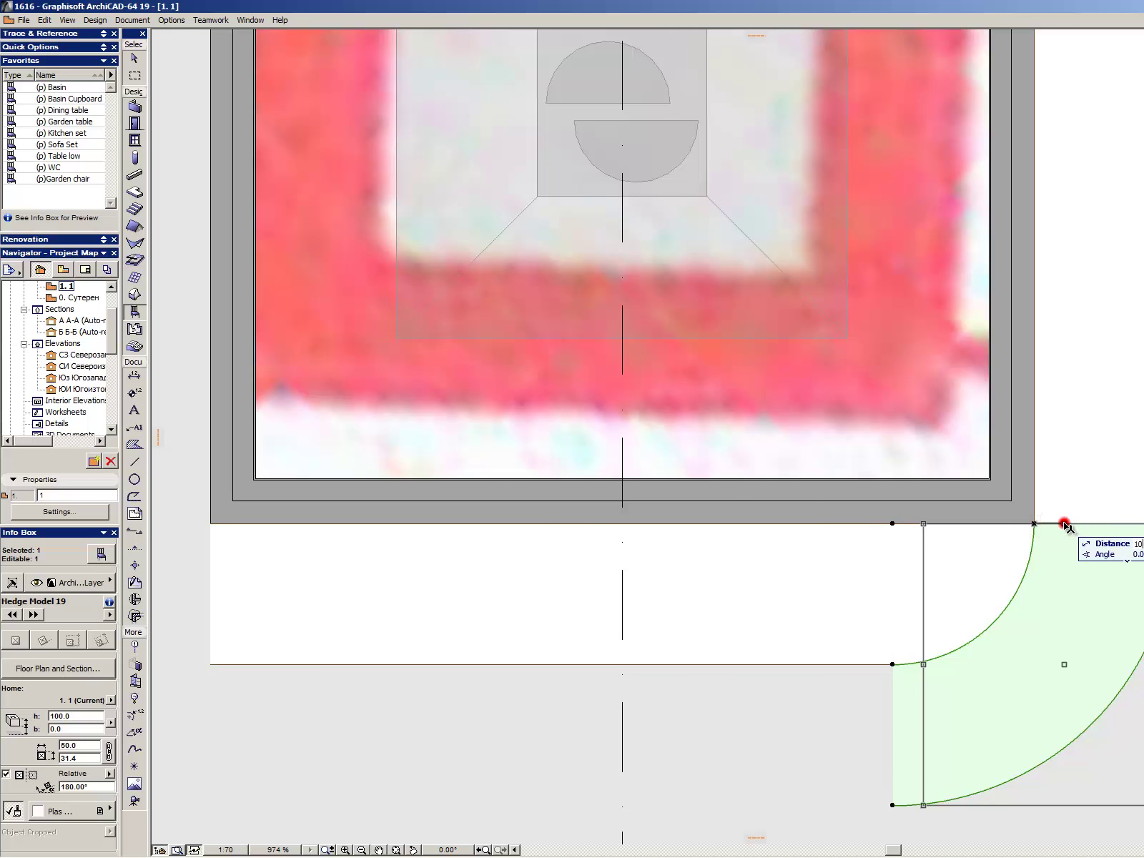
pyautogui.click(1066, 527)
# - Move the straight side hedge horizontally outward so its inner corner meets the curved hedge's inner end
pyautogui.click(1103, 447)
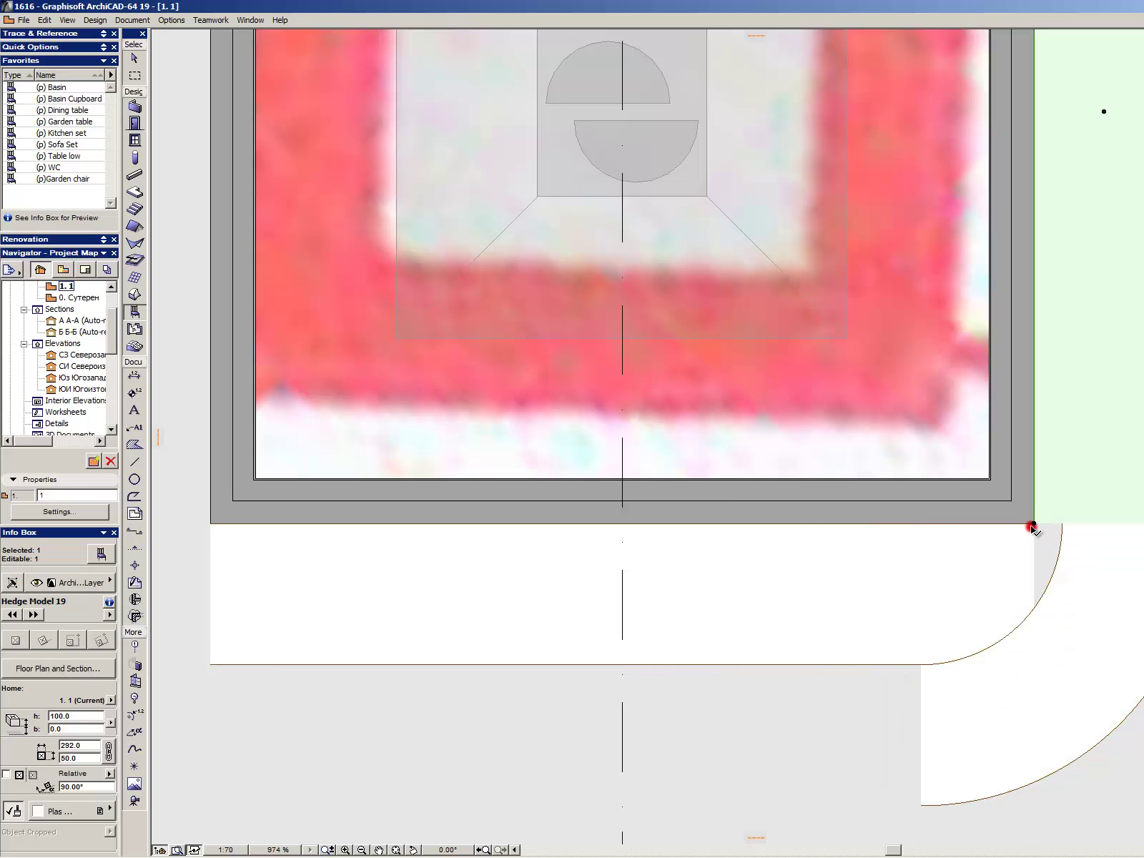
pyautogui.click(1061, 524)
# - Set the curved corner hedge's inner radius to 10
pyautogui.click(1087, 592)
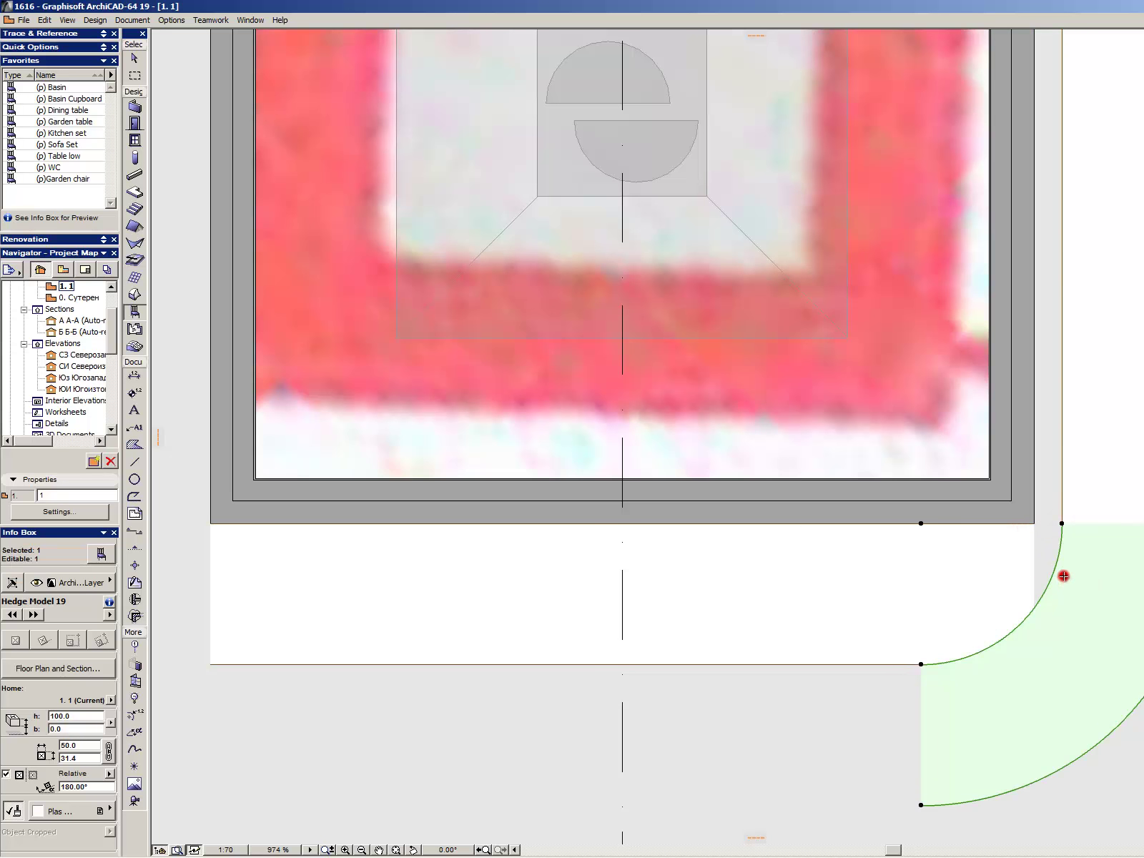
pyautogui.click(1082, 516)
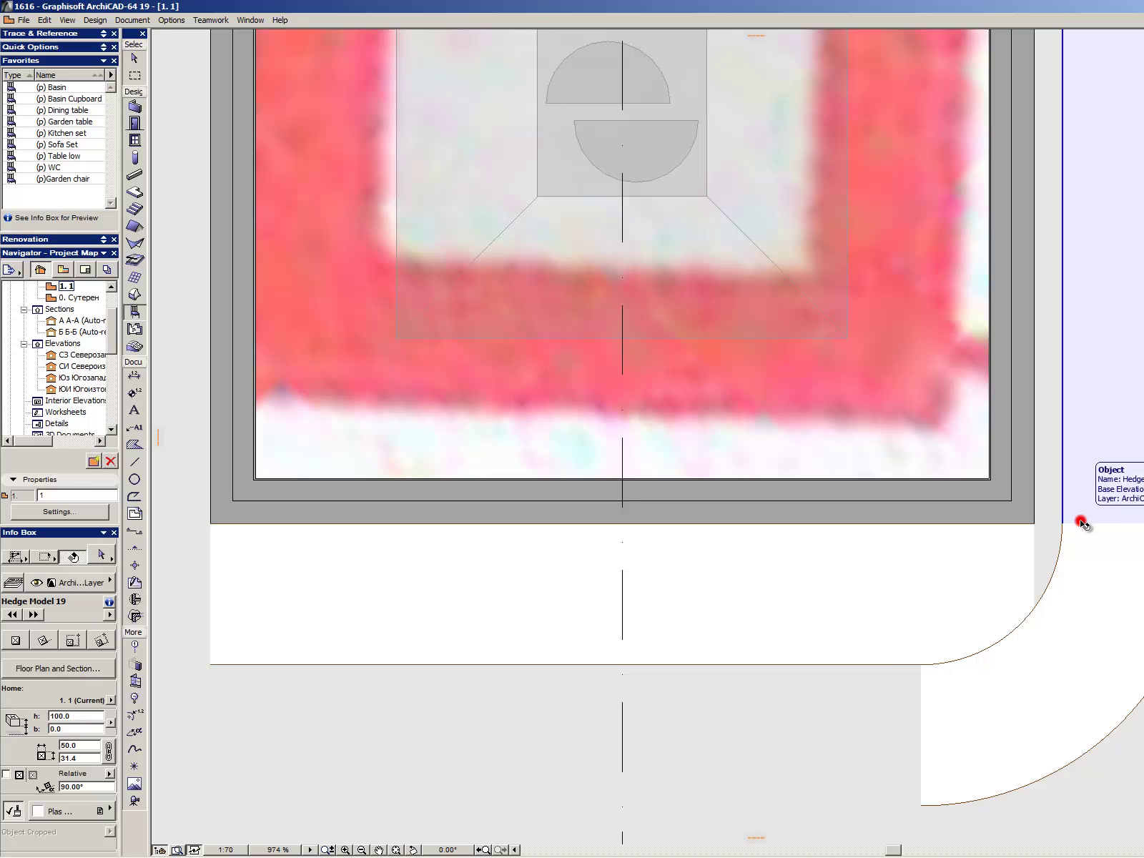
pyautogui.click(1085, 565)
pyautogui.doubleClick(1087, 564)
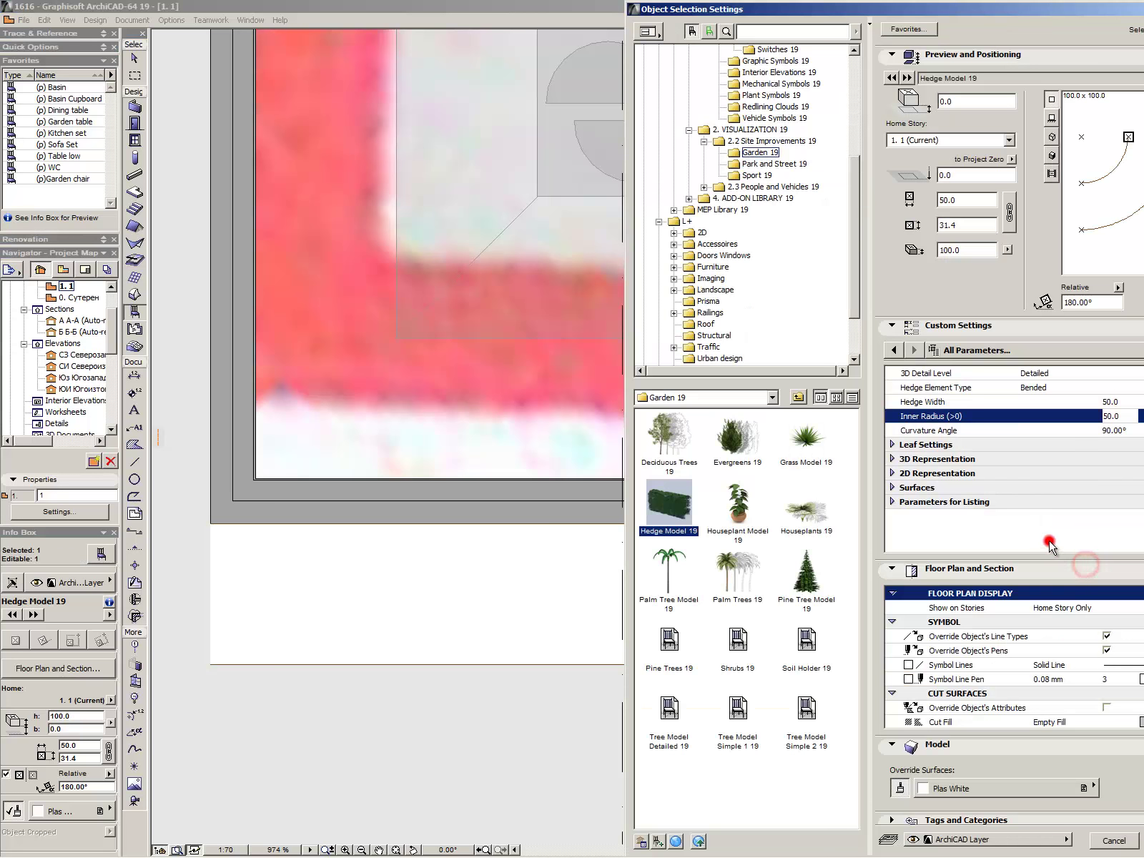
pyautogui.write('10')
pyautogui.press('Return')
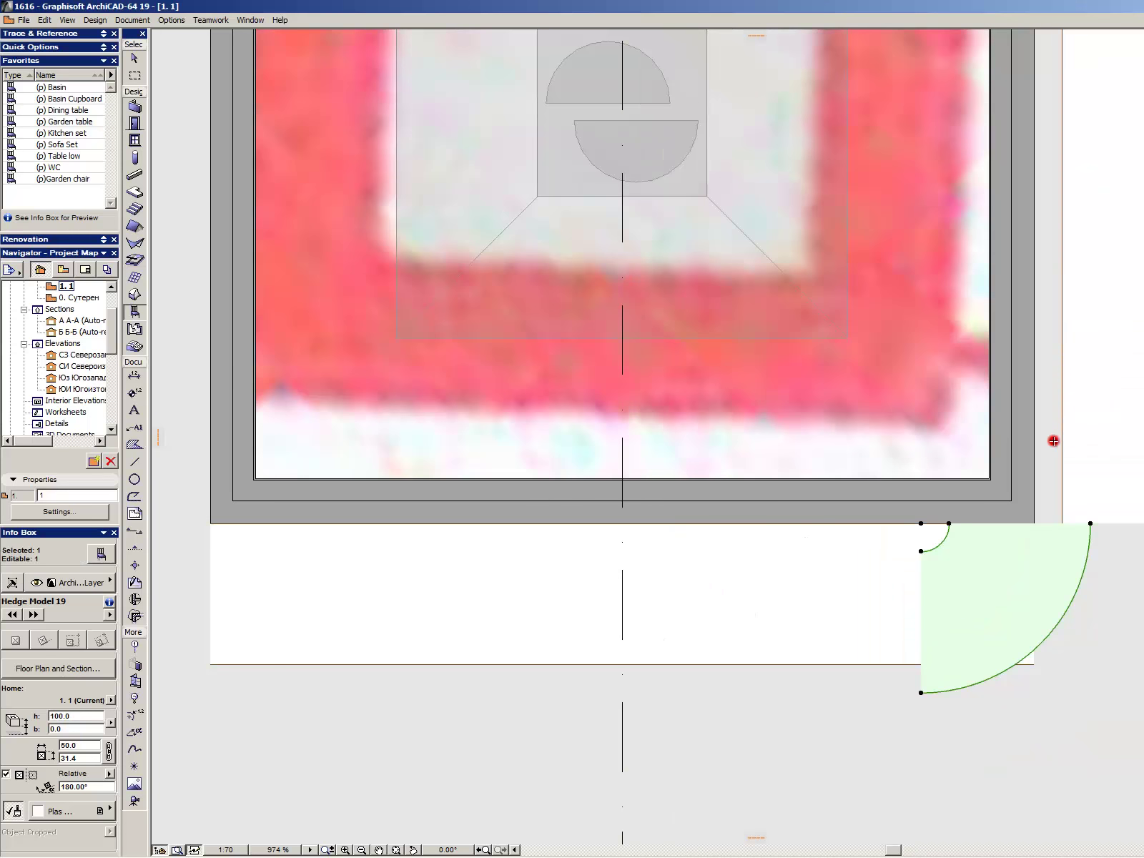
# - Move the curved hedge horizontally so its inner end sits on the lower inner corner of the side hedge
pyautogui.click(948, 525)
pyautogui.keyDown('shift'); pyautogui.click(1064, 526); pyautogui.keyUp('shift')
pyautogui.press('Escape')
# - Move the side hedge and the curved hedge together about 10 upward so the curve joins the end of the lower hedge
pyautogui.keyDown('shift'); pyautogui.click(1087, 493); pyautogui.keyUp('shift')
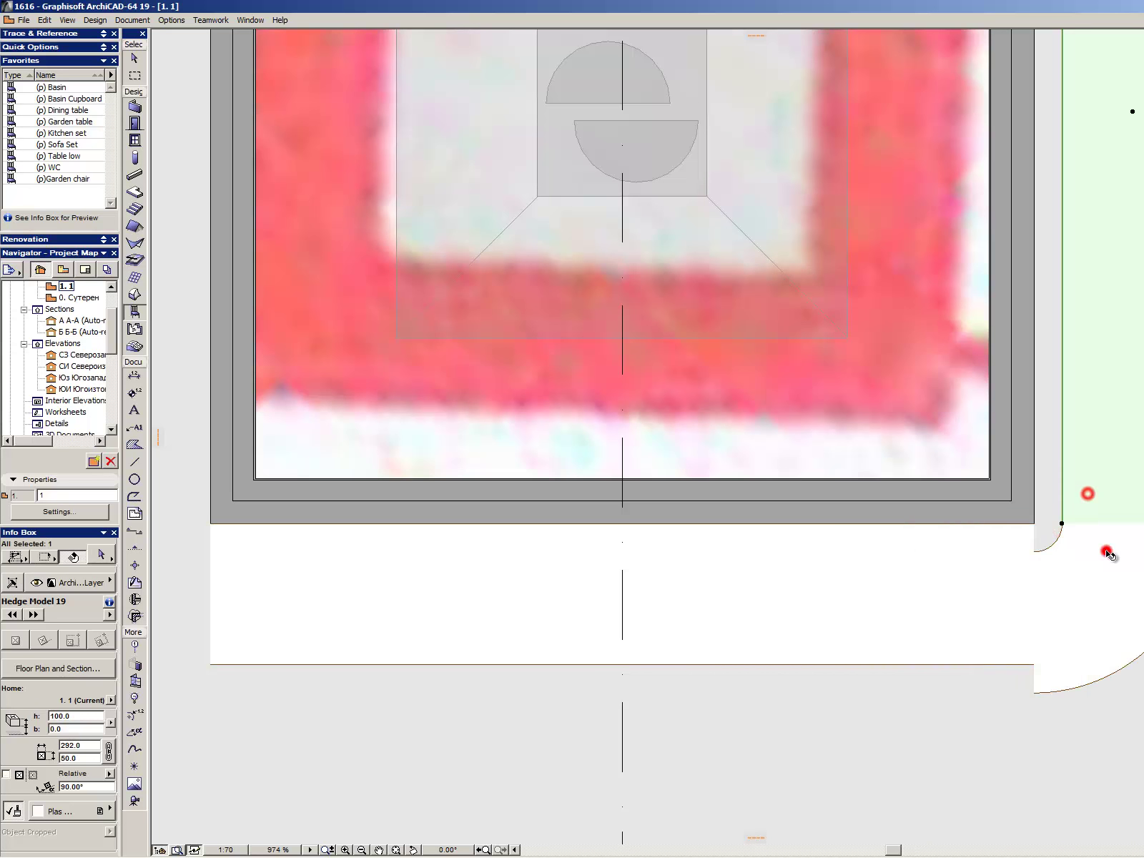
pyautogui.keyDown('shift'); pyautogui.click(1107, 552); pyautogui.keyUp('shift')
pyautogui.hotkey('ctrl', 'd')
pyautogui.click(1064, 524)
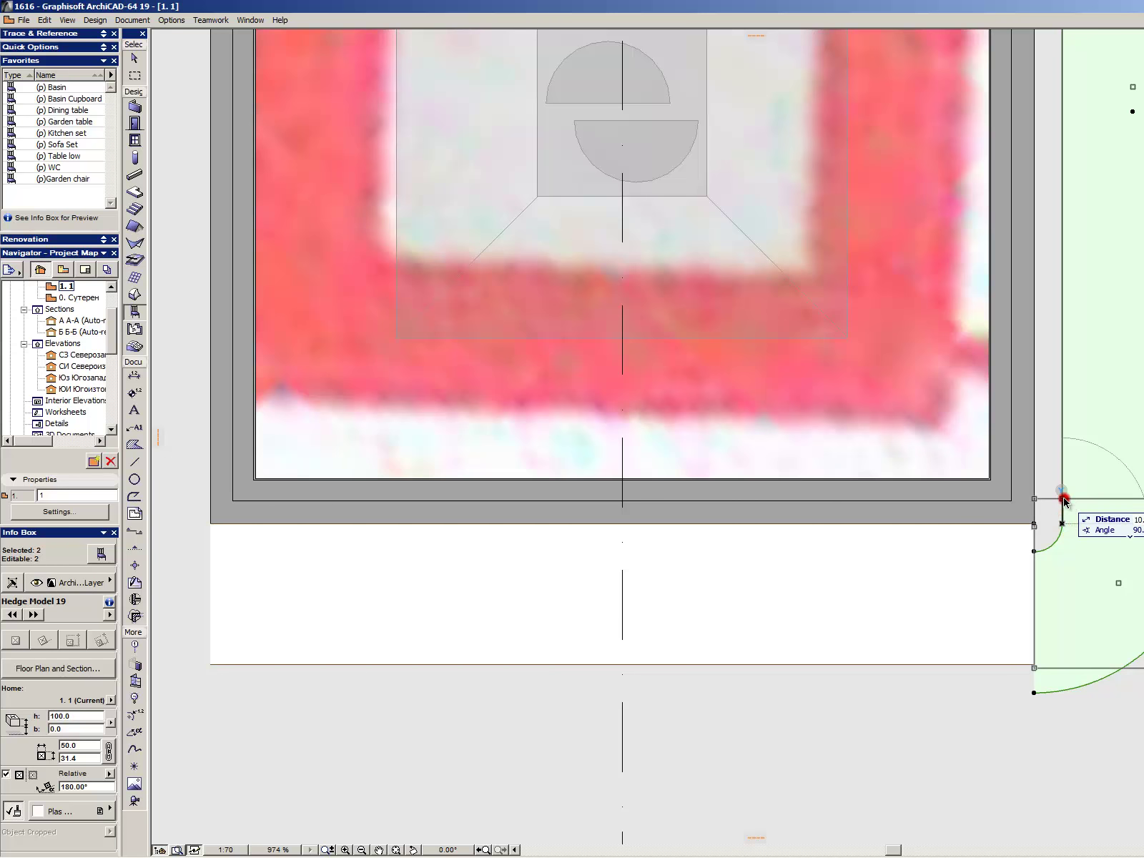
pyautogui.click(1063, 496)
pyautogui.press('Escape')
# - Move the side, curved and lower hedges together downward until the side hedge's end is level with the border's outer corner
pyautogui.click(1083, 557)
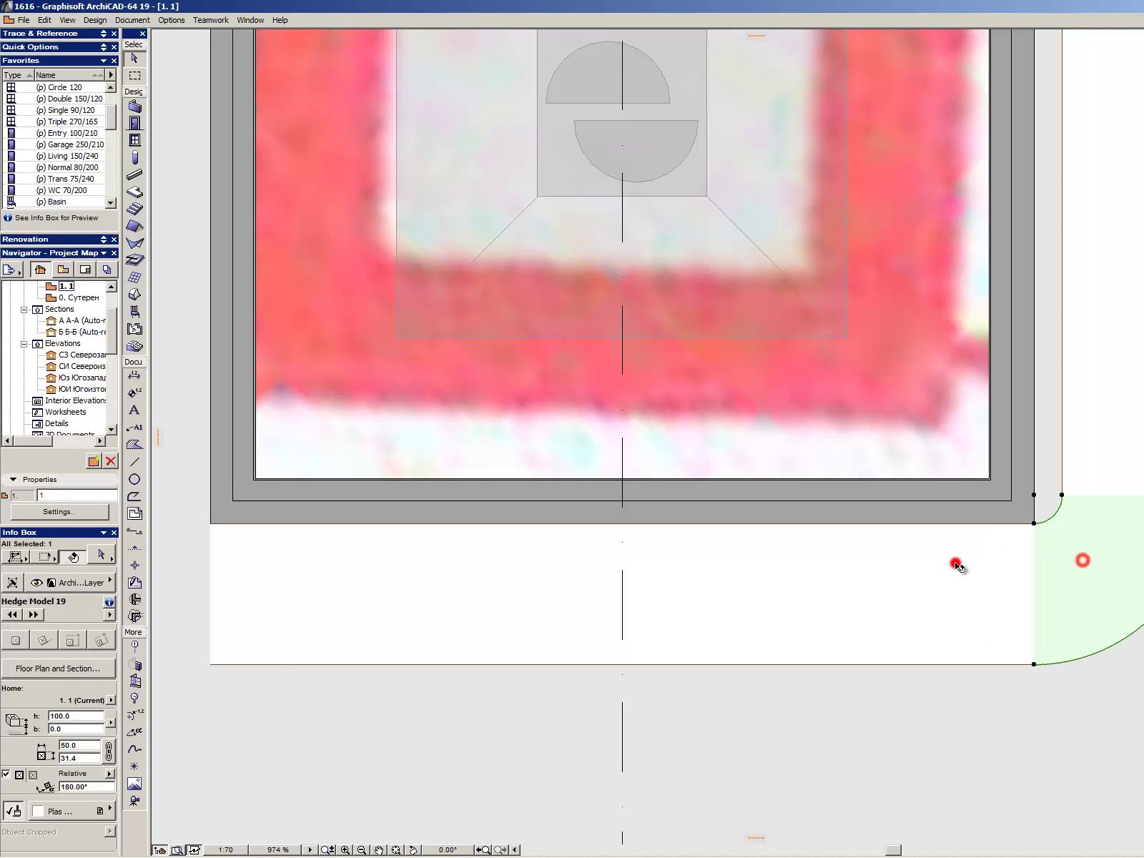
pyautogui.keyDown('shift'); pyautogui.click(955, 559); pyautogui.keyUp('shift')
pyautogui.keyDown('shift'); pyautogui.click(1115, 465); pyautogui.keyUp('shift')
pyautogui.moveTo(1096, 504); pyautogui.dragTo(1096, 522)
pyautogui.press('Escape')
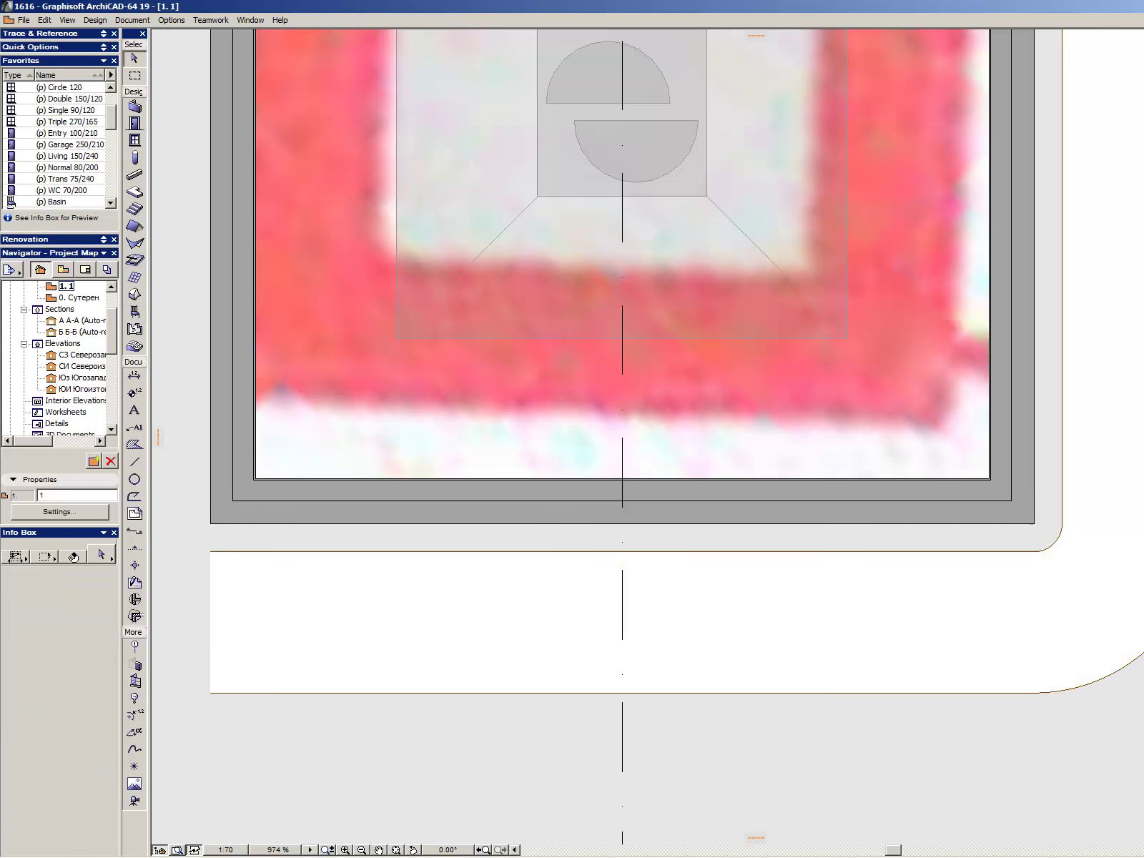
# - Mirror a copy of the side hedge and curved corner hedge across the monument's vertical centre line
pyautogui.scroll(-2, 1142, 619)
pyautogui.click(1141, 598)
pyautogui.keyDown('shift'); pyautogui.click(957, 615); pyautogui.keyUp('shift')
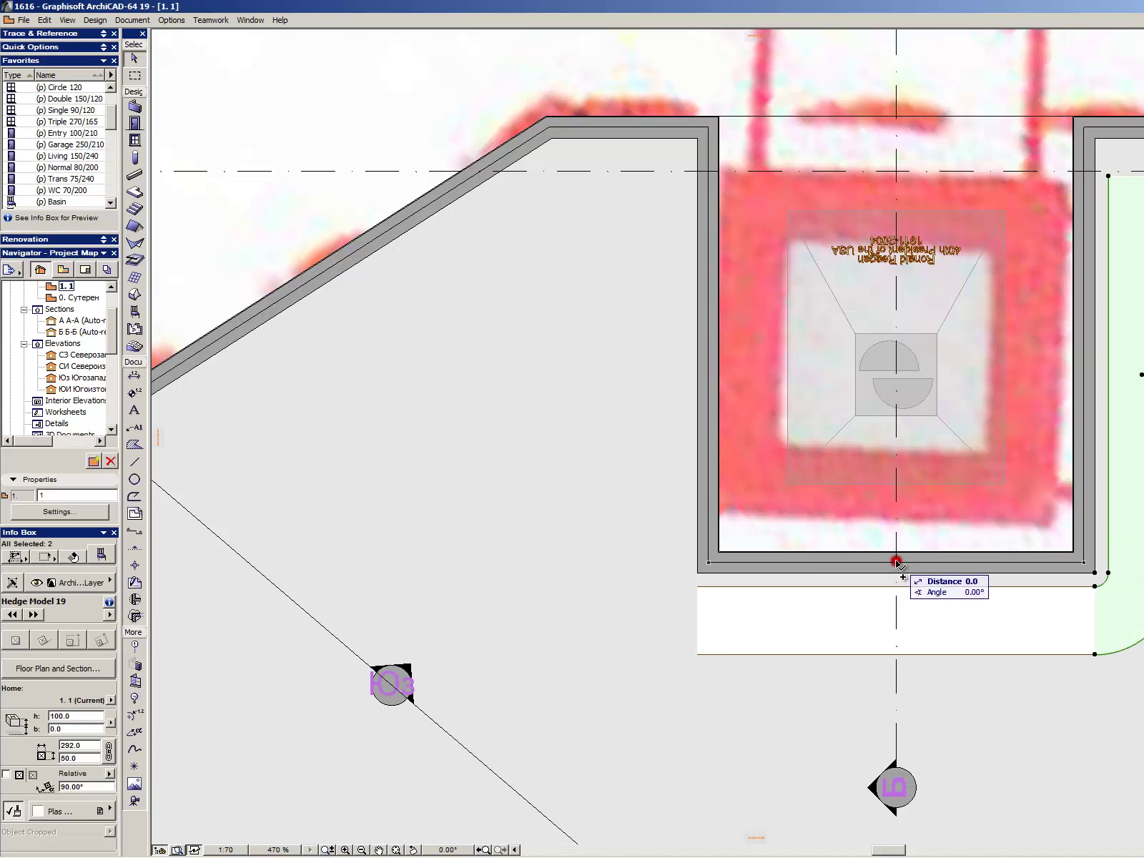
pyautogui.hotkey('ctrl', 'BackSpace')
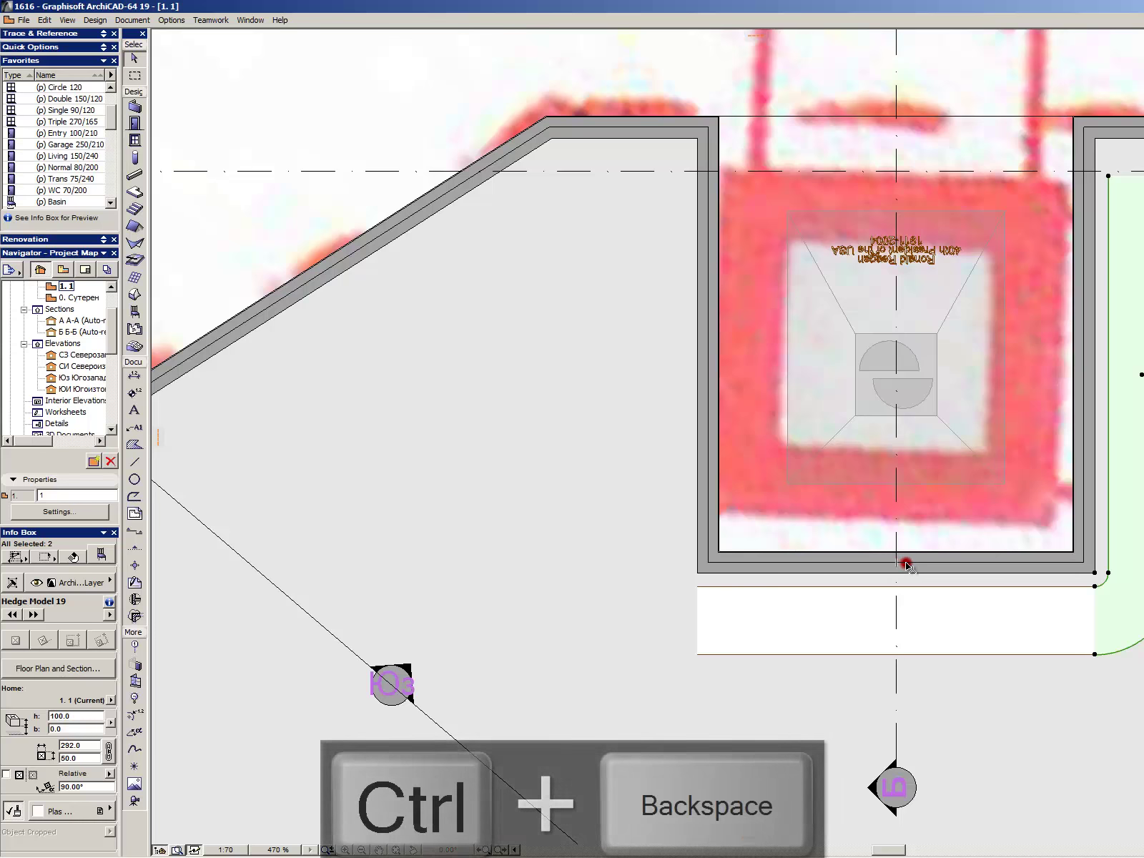
pyautogui.click(896, 563)
pyautogui.click(892, 587)
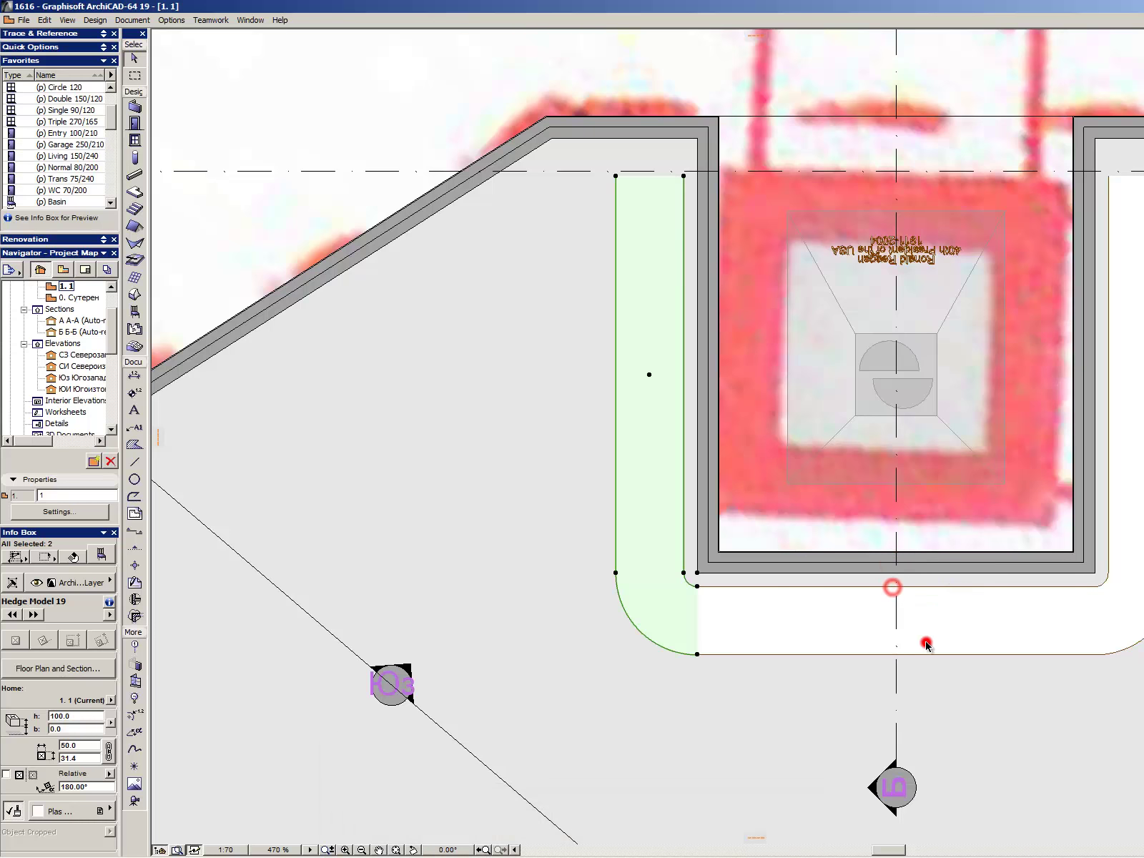
pyautogui.press('Escape')
# - Stretch the mirrored side hedge's upper end up to the lower edge of the horizontal stone border
pyautogui.click(670, 209)
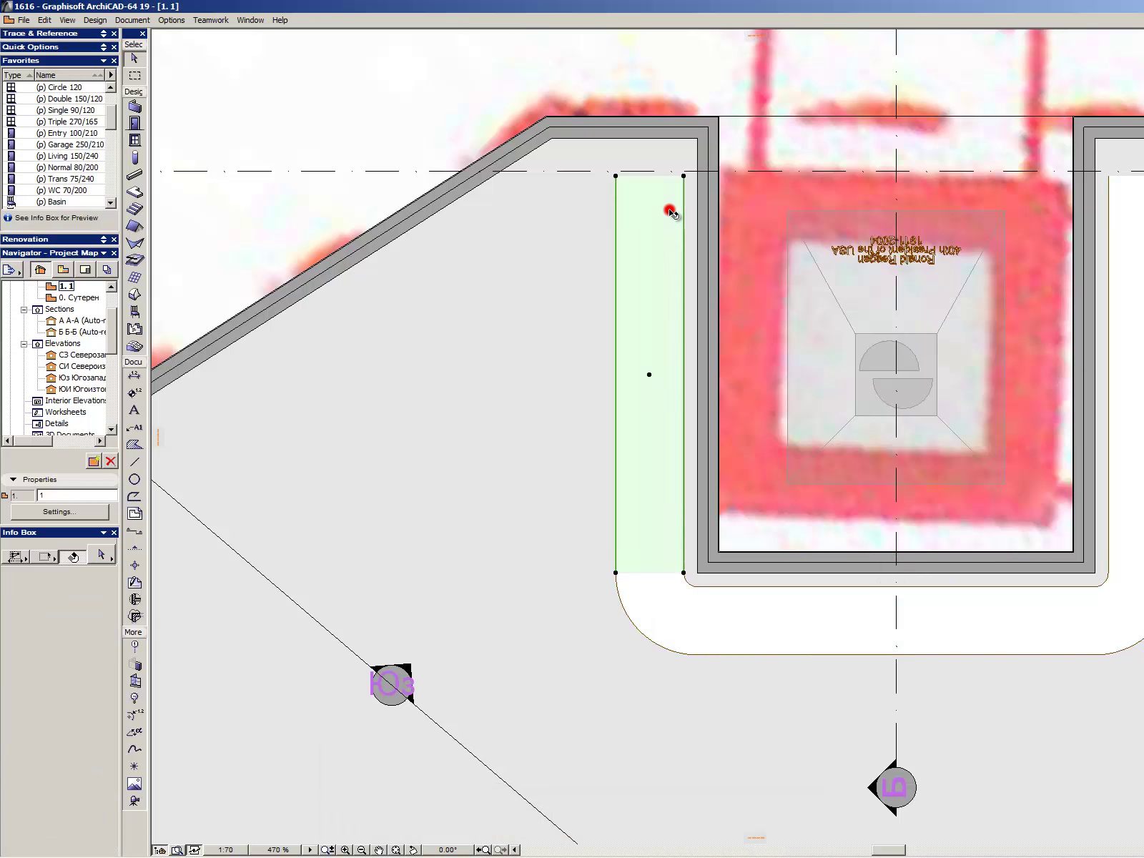
pyautogui.click(682, 176)
pyautogui.click(685, 140)
pyautogui.press('Escape')
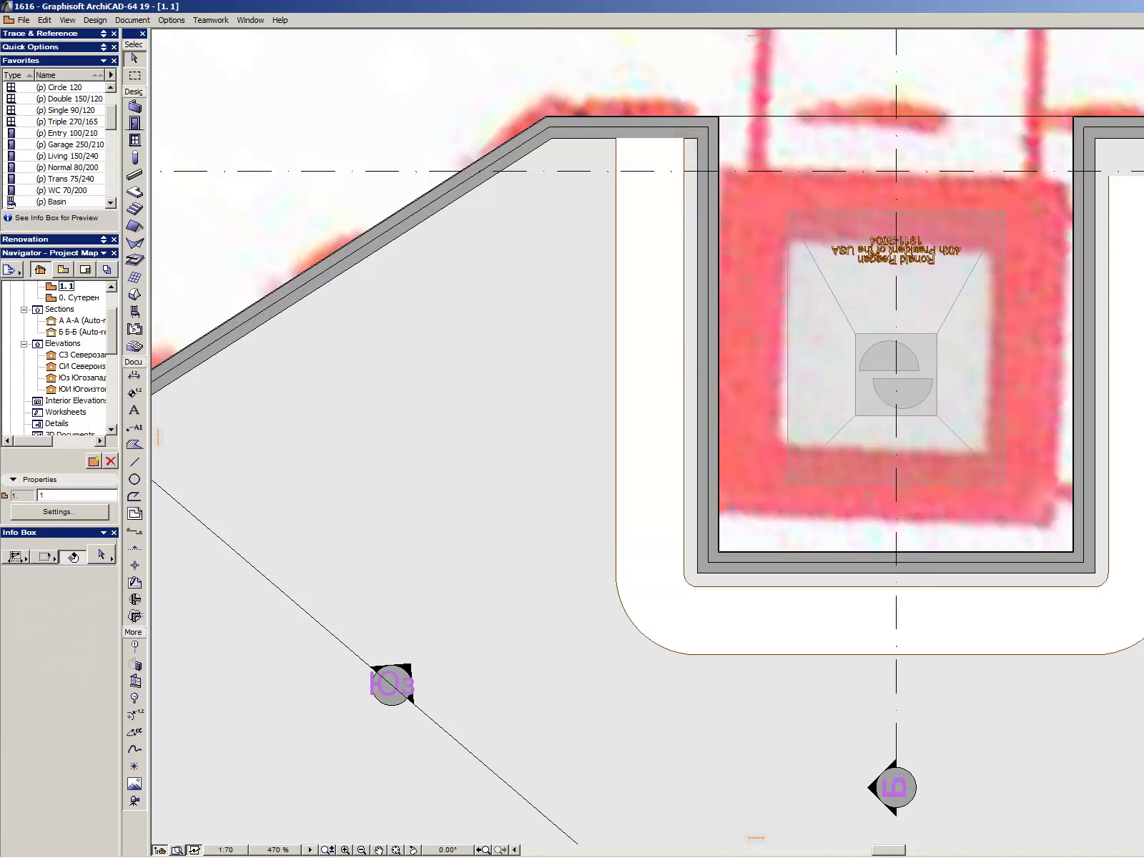
# - Stretch the original side hedge's upper end up to the horizontal stone border to match the mirrored side
pyautogui.click(1143, 201)
pyautogui.click(1143, 176)
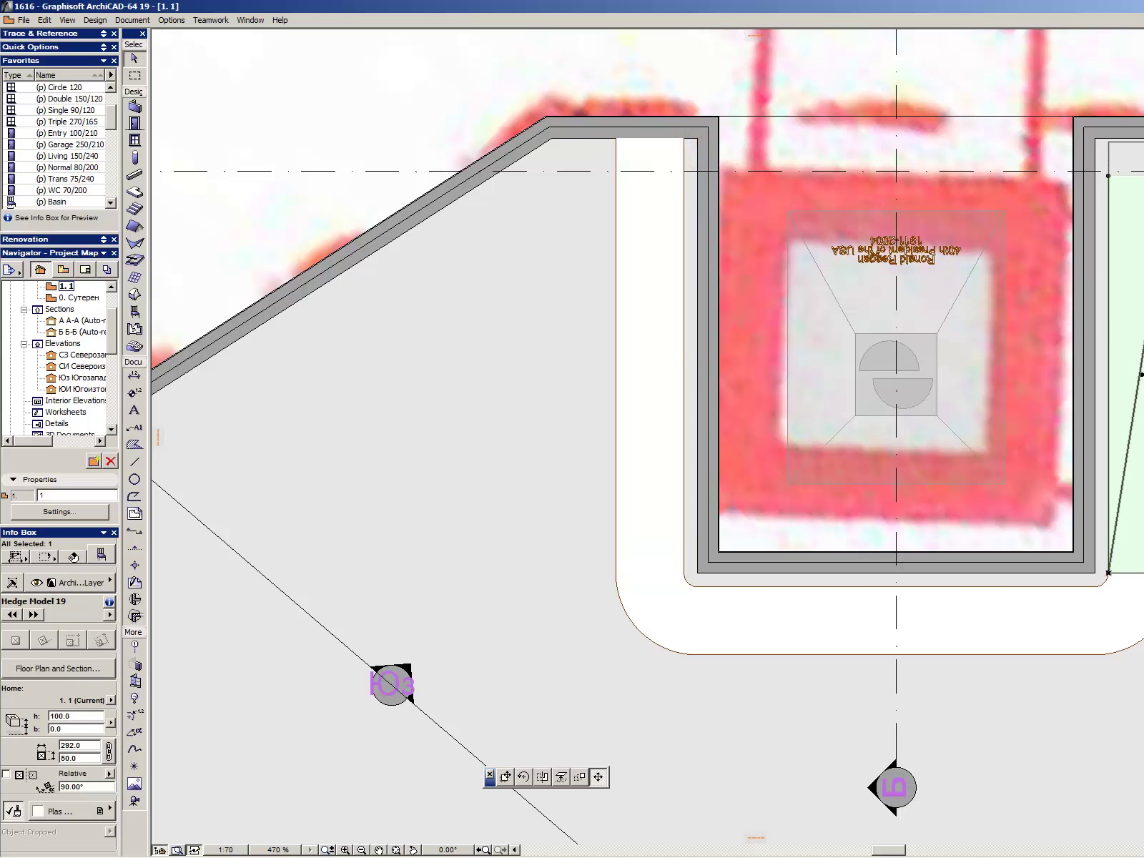
pyautogui.click(1143, 140)
pyautogui.press('Escape')
pyautogui.scroll(-2, 1143, 375)
# - Place three Deciduous Trees 19 objects on the lawn around the hedged monument
pyautogui.click(34, 307)
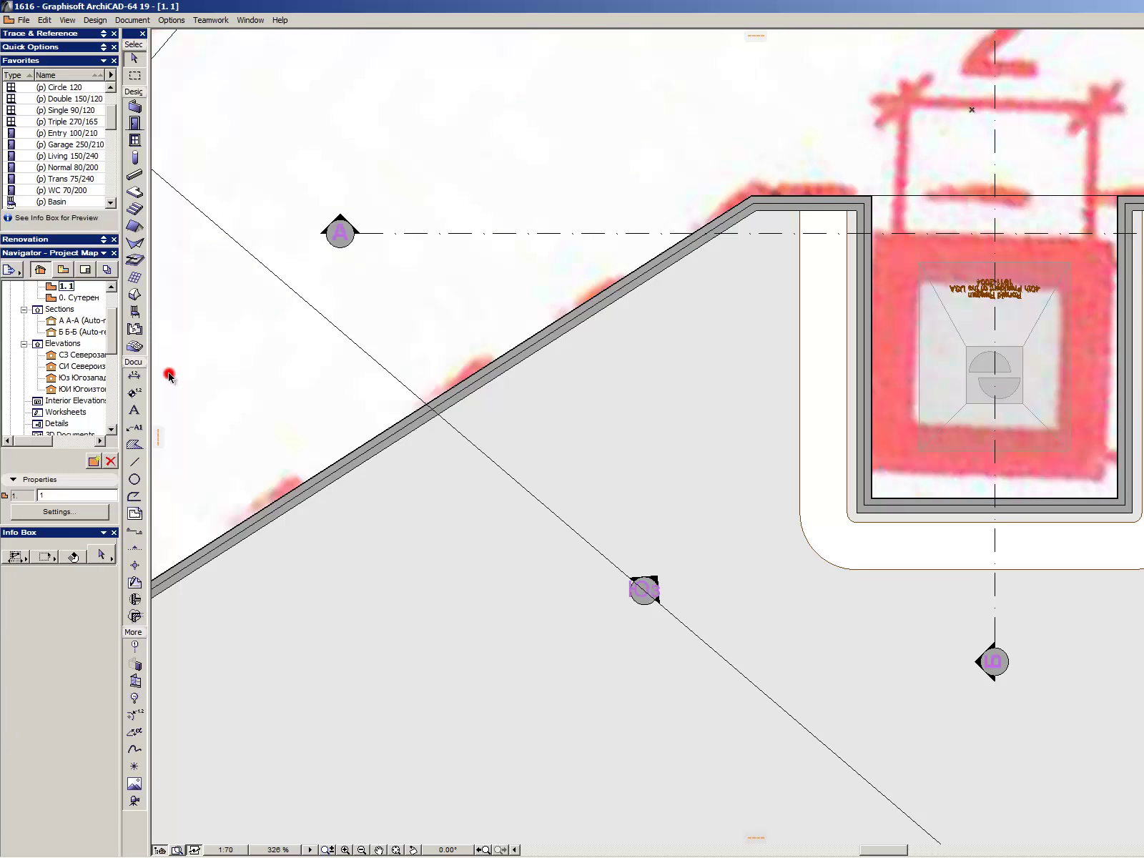
pyautogui.doubleClick(135, 315)
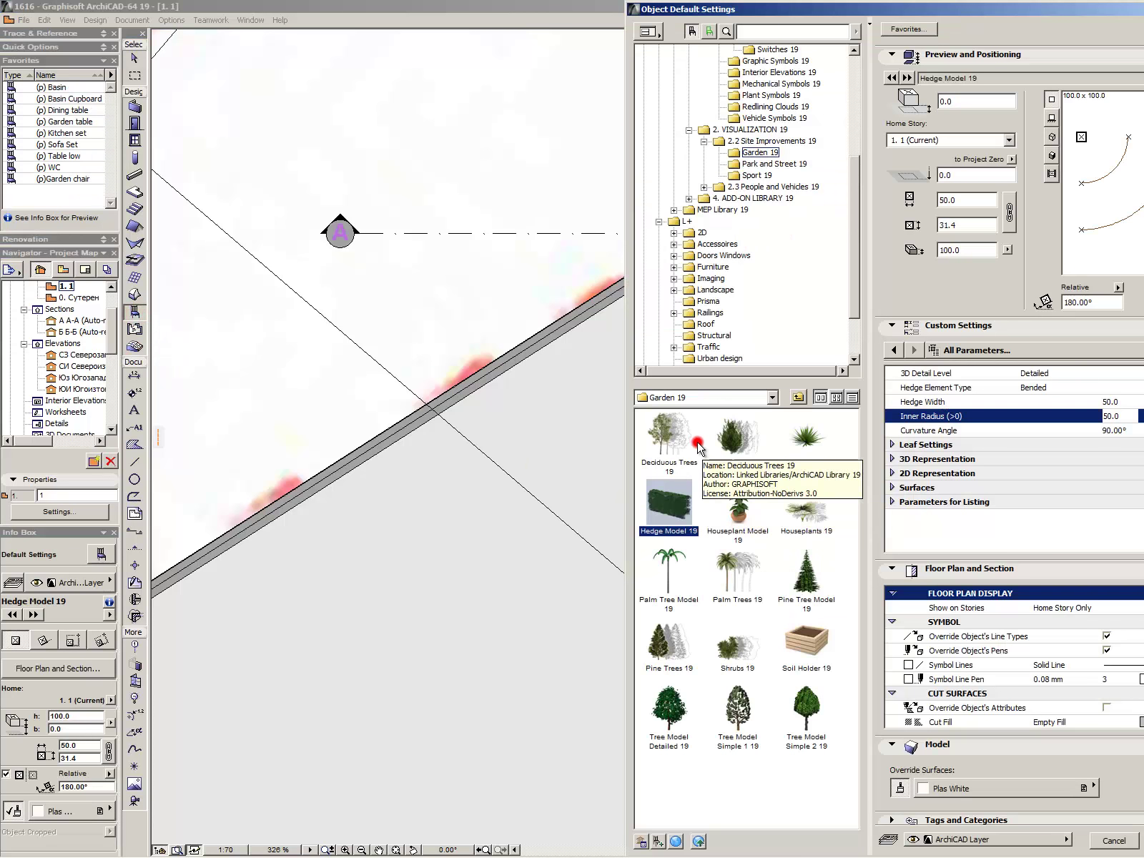
pyautogui.click(667, 434)
pyautogui.press('Return')
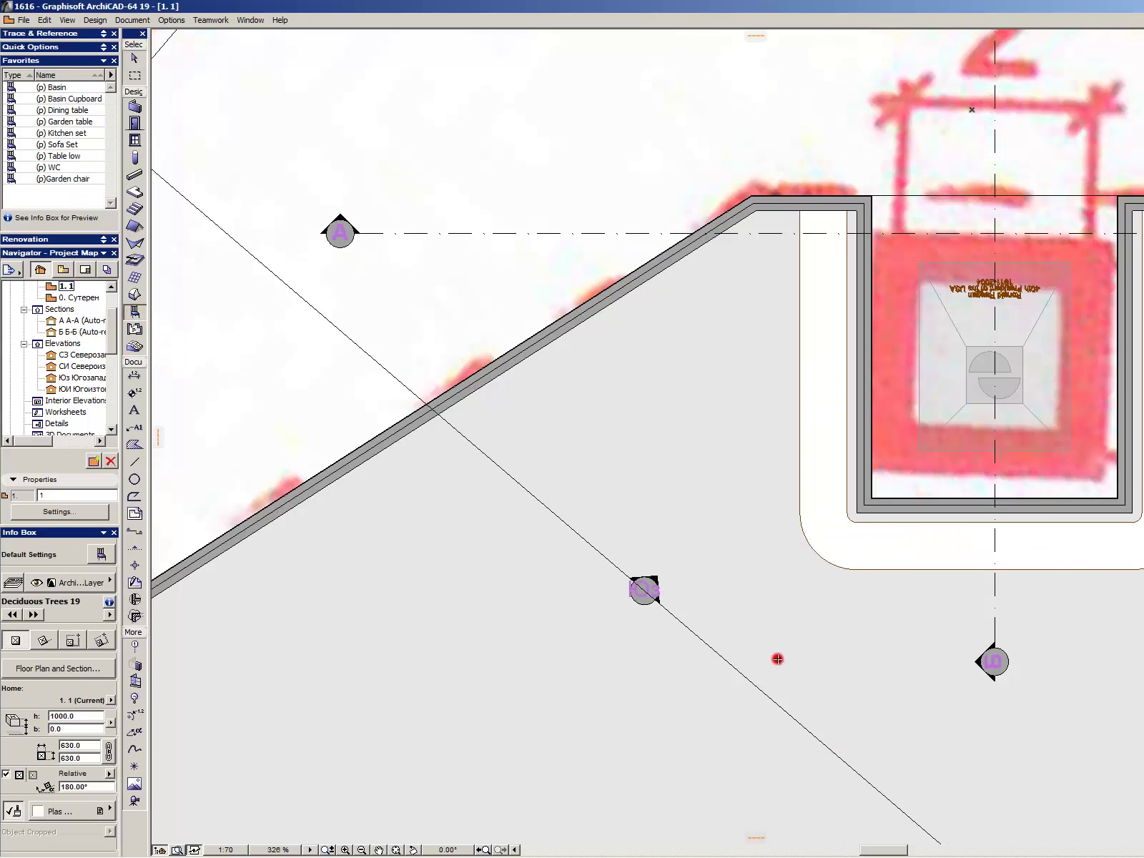
pyautogui.click(770, 596)
pyautogui.scroll(-3, 576, 522)
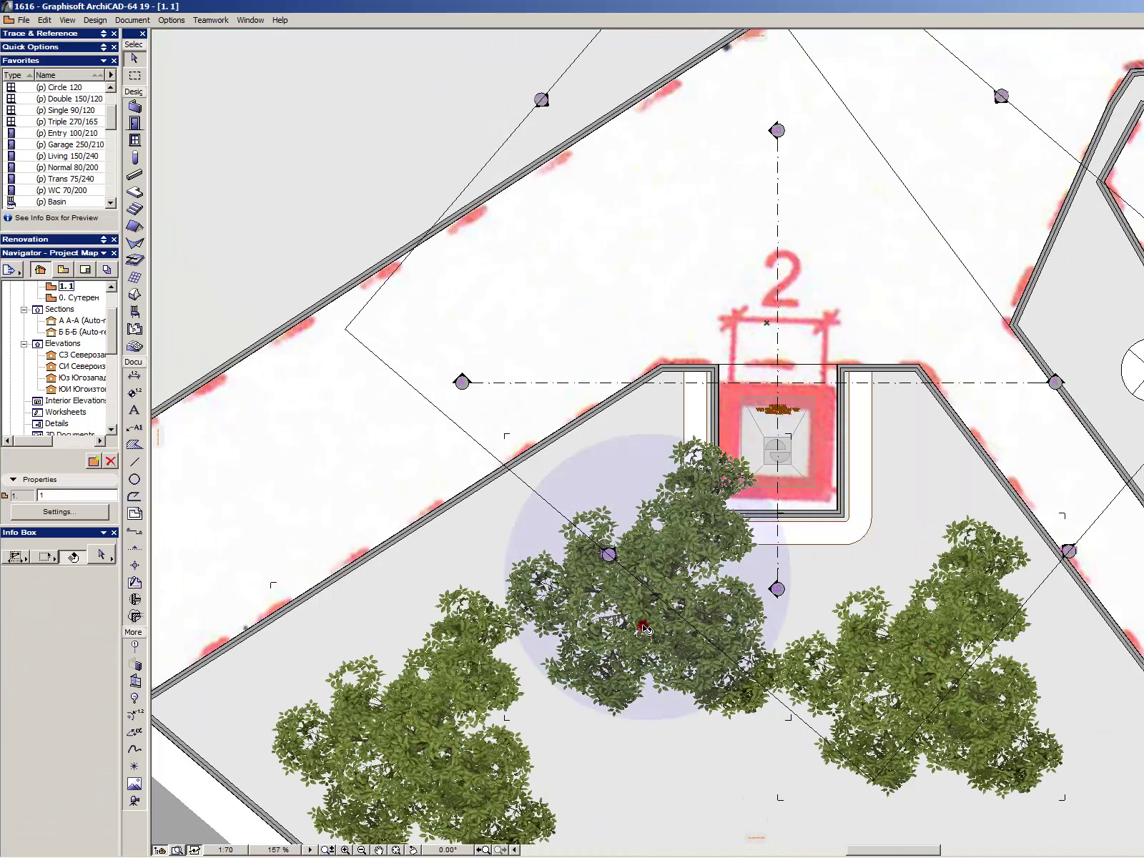
# - Change the middle tree's type to the dense dark green species listed after Beech
pyautogui.click(649, 574)
pyautogui.doubleClick(650, 574)
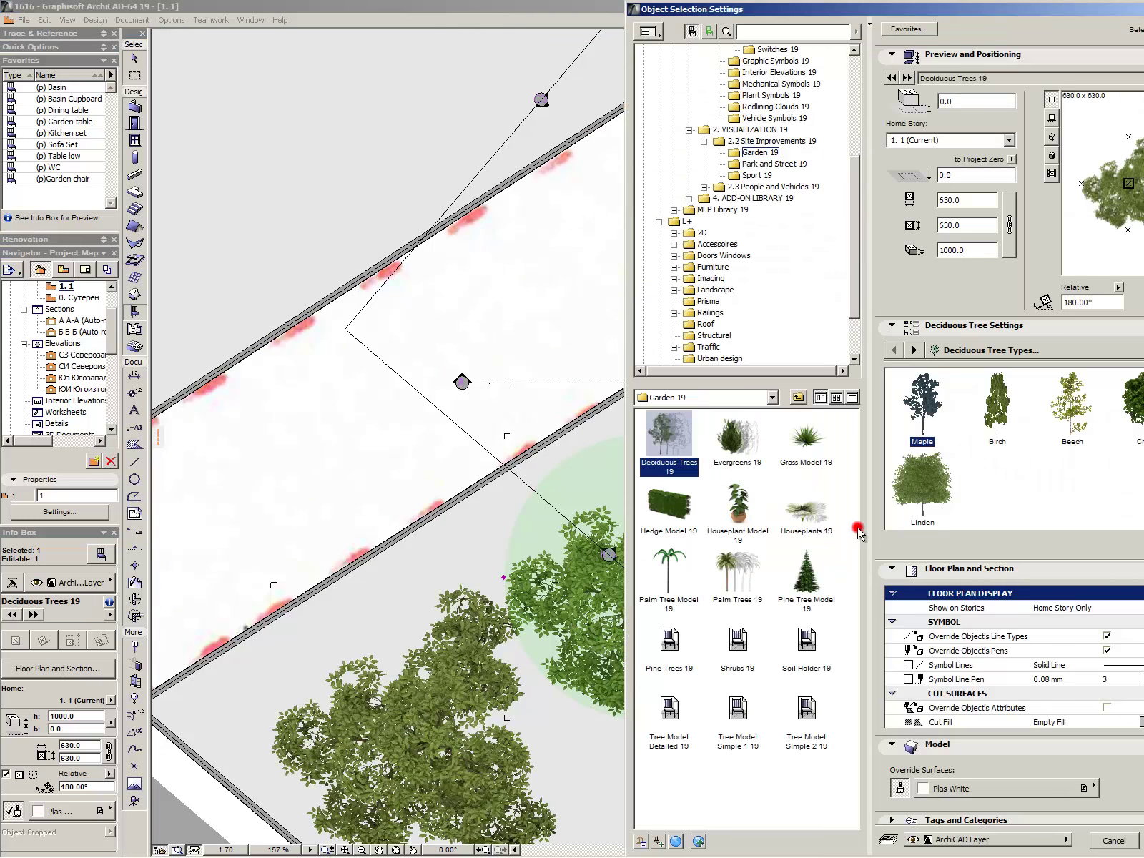
pyautogui.click(939, 486)
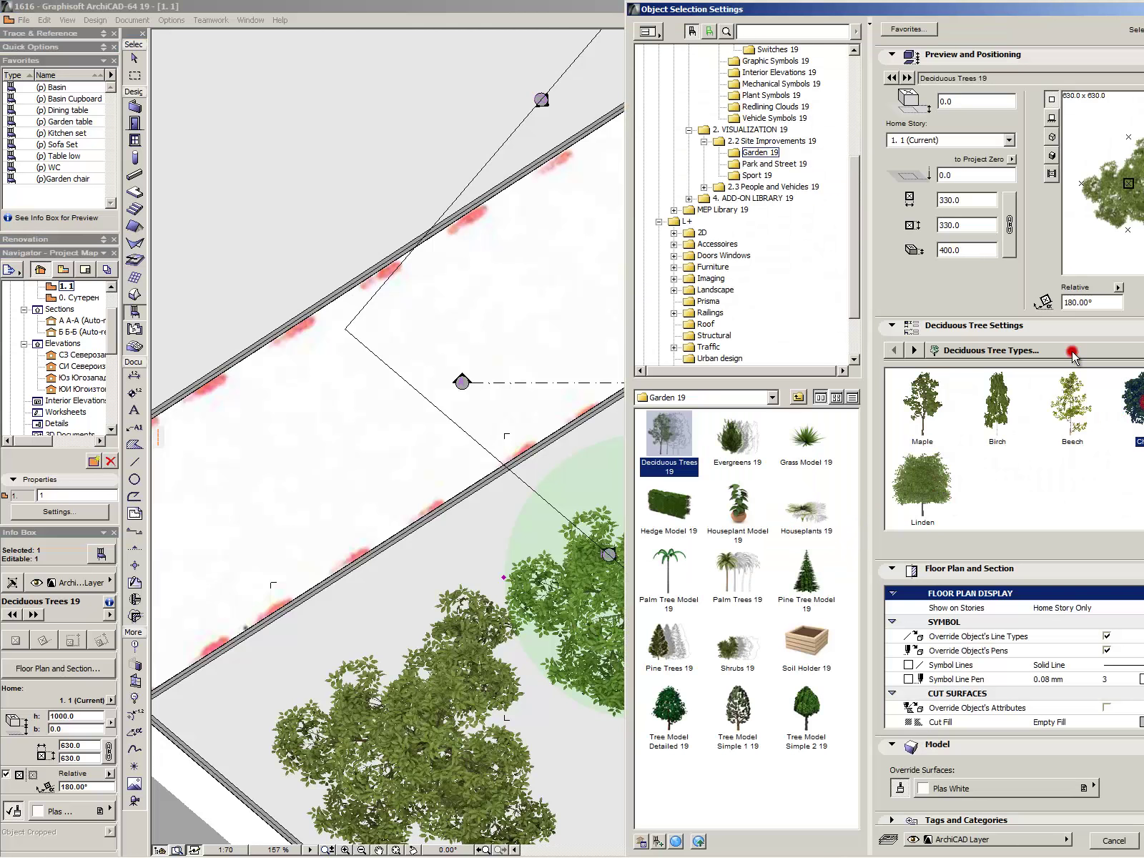
pyautogui.click(1133, 404)
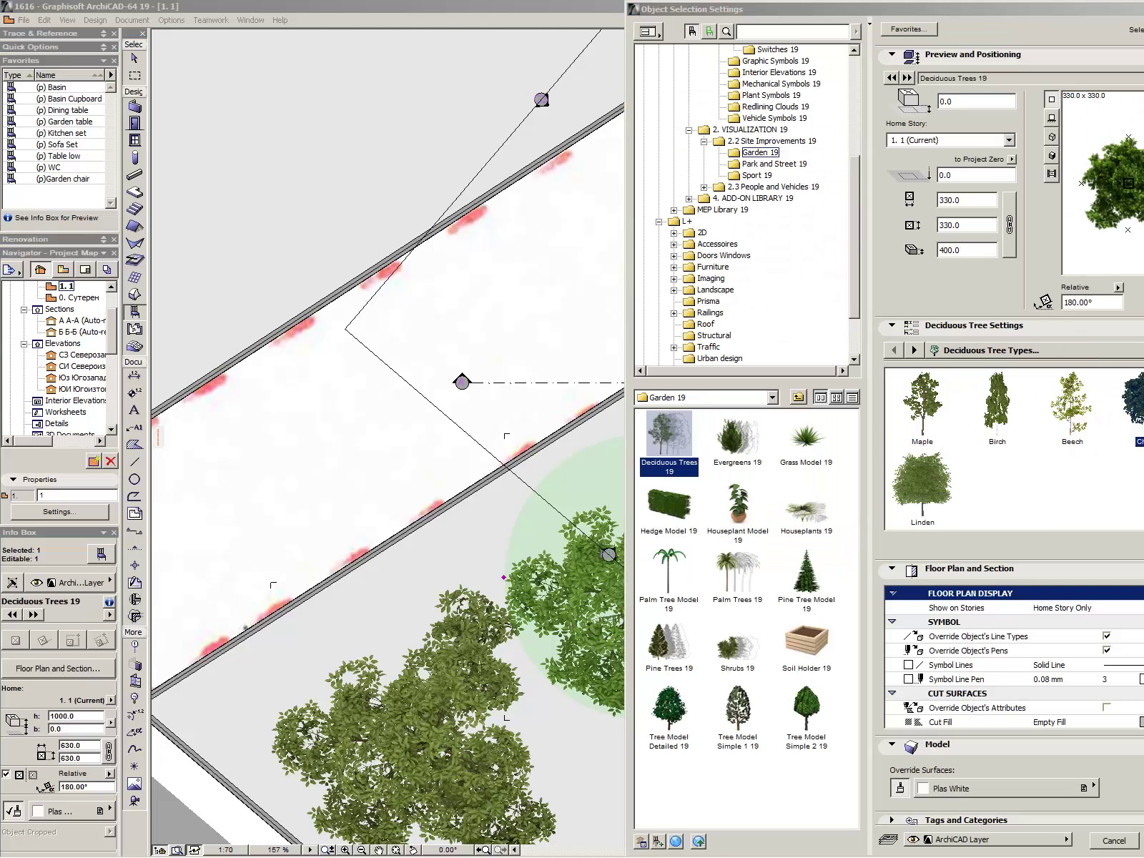
# - Give the middle tree the Foggy 3D picture, turn off its shadow and set the picture opacity to 60%
pyautogui.click(1108, 423)
pyautogui.click(1114, 496)
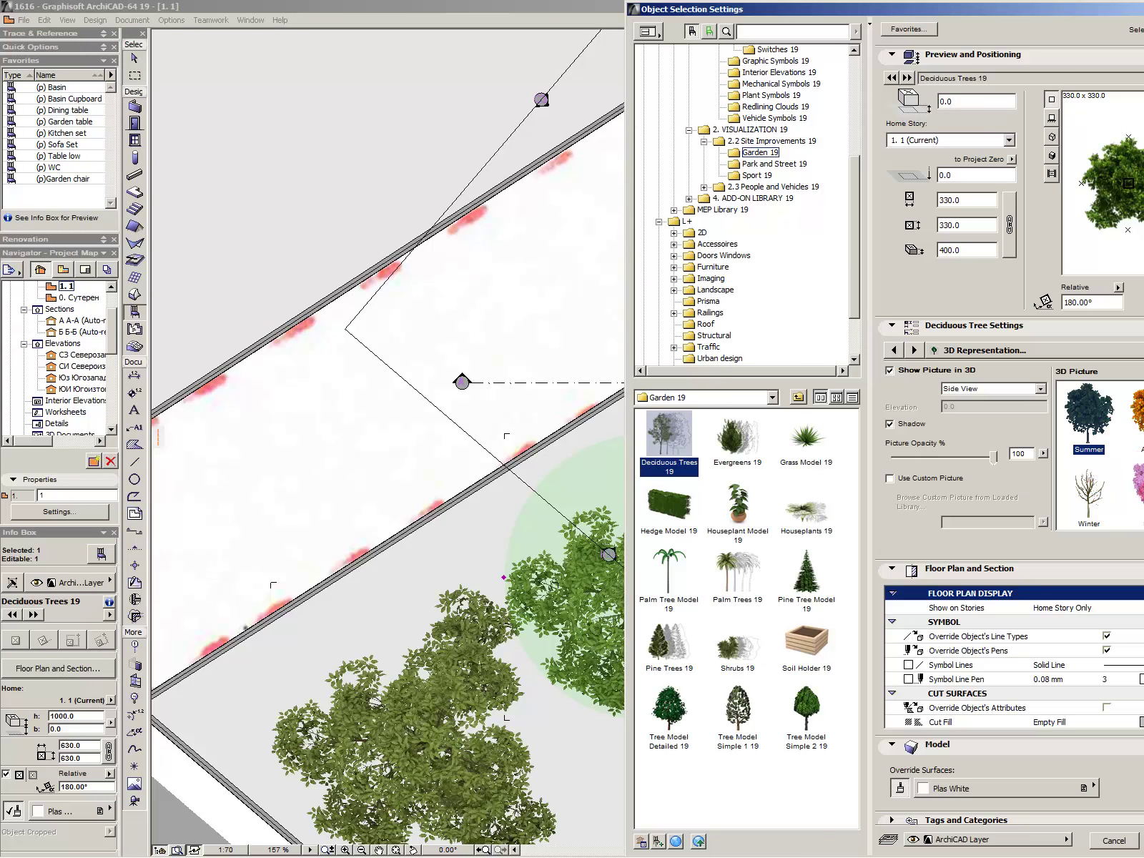
pyautogui.scroll(-1, 1089, 458)
pyautogui.click(1102, 481)
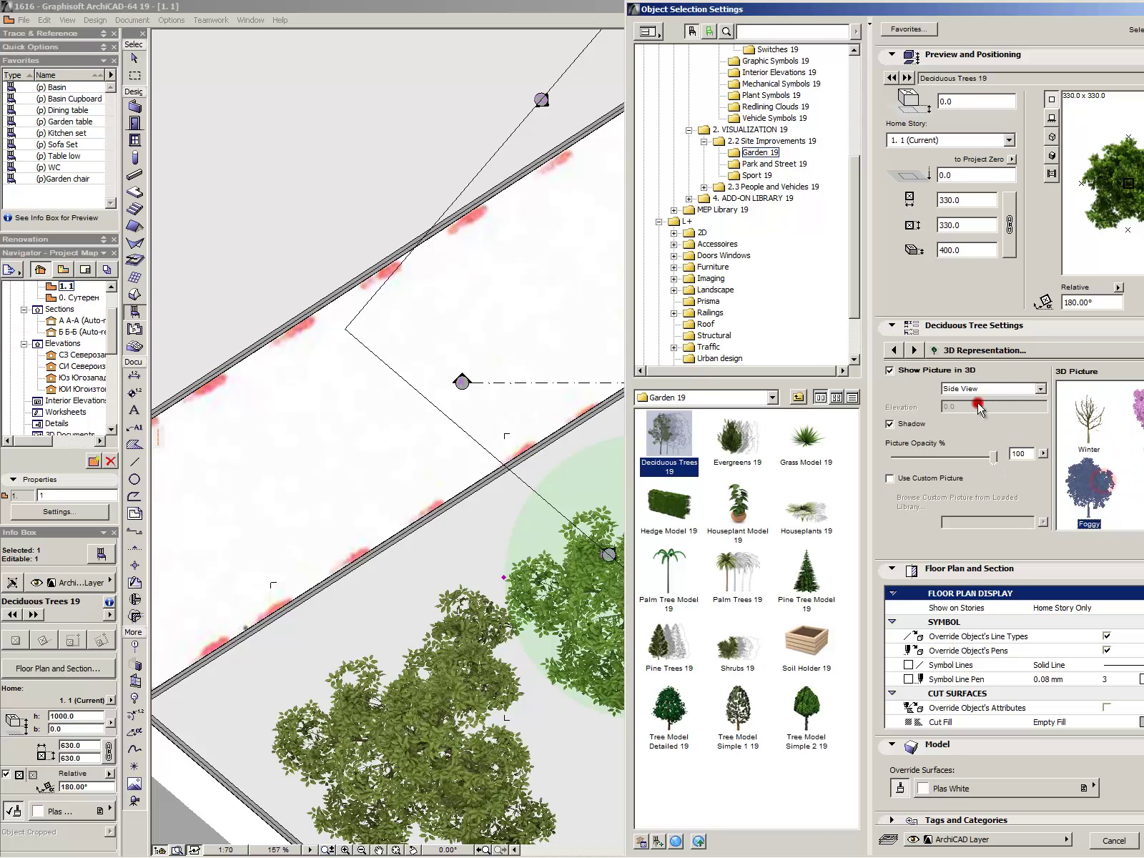
pyautogui.click(922, 426)
pyautogui.press('Return')
pyautogui.press('Escape')
pyautogui.press('Escape')
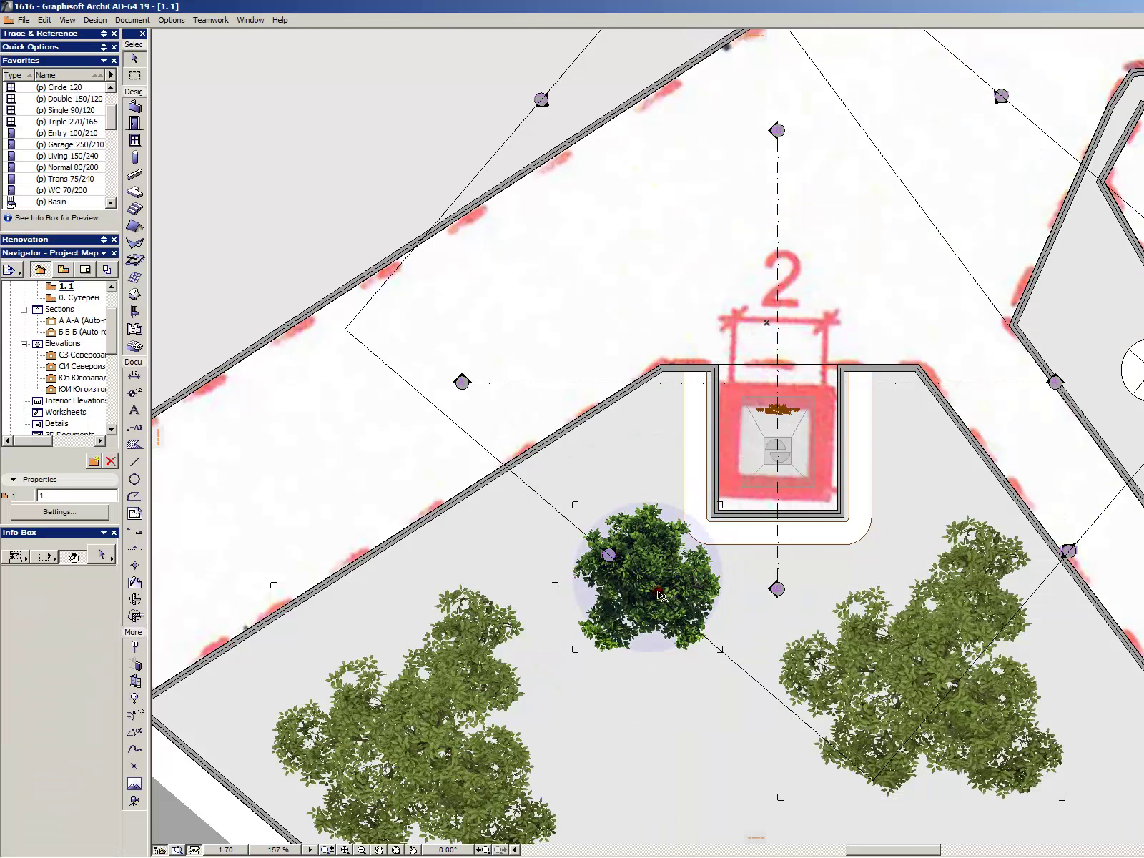
# - Set the middle tree's 2D symbol type to Foggy in its 2D representation
pyautogui.click(659, 593)
pyautogui.keyDown('alt'); pyautogui.click(664, 578); pyautogui.keyUp('alt')
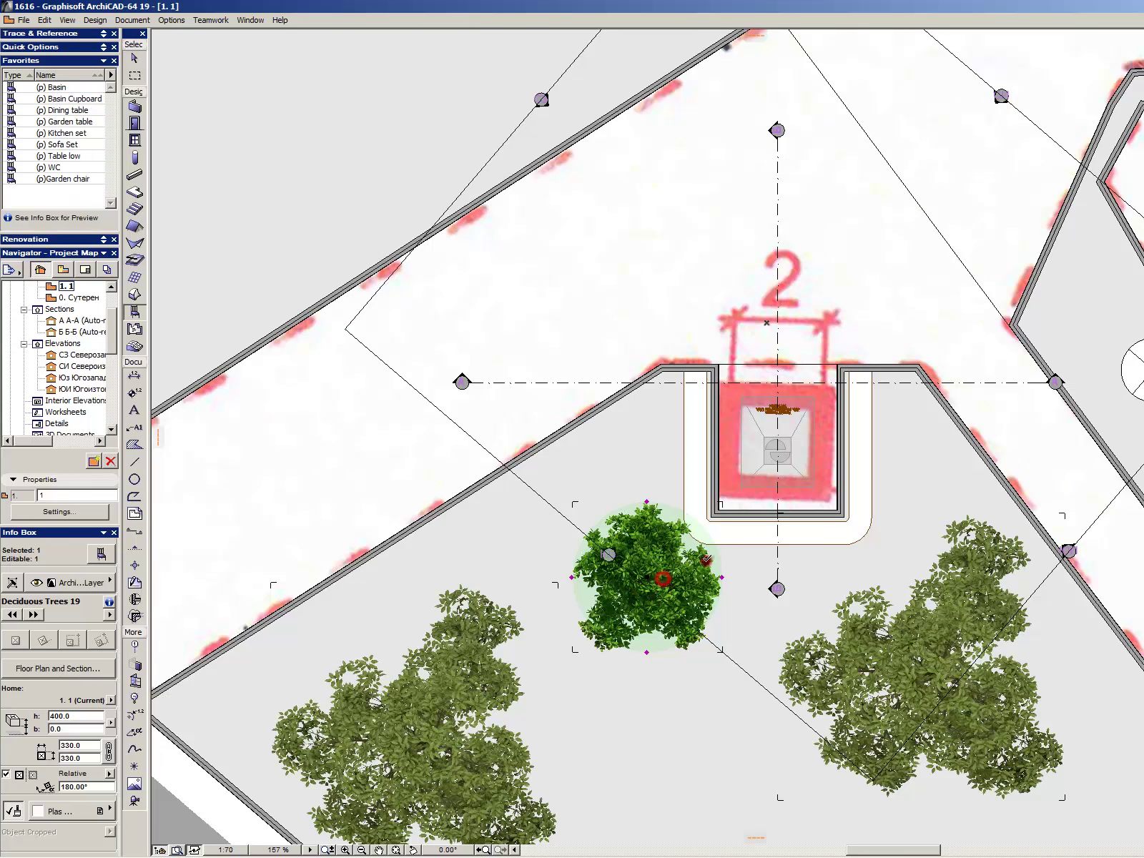
pyautogui.hotkey('ctrl', 't')
pyautogui.click(1070, 353)
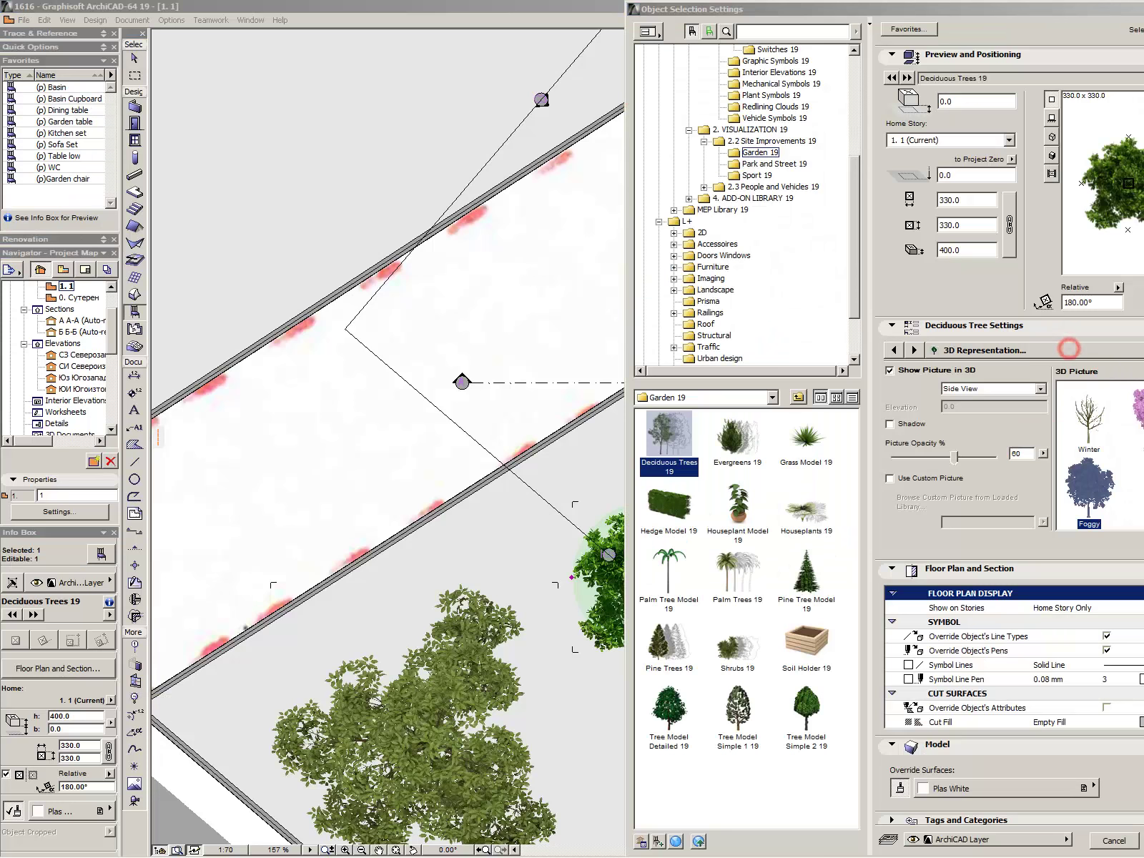
pyautogui.click(1119, 451)
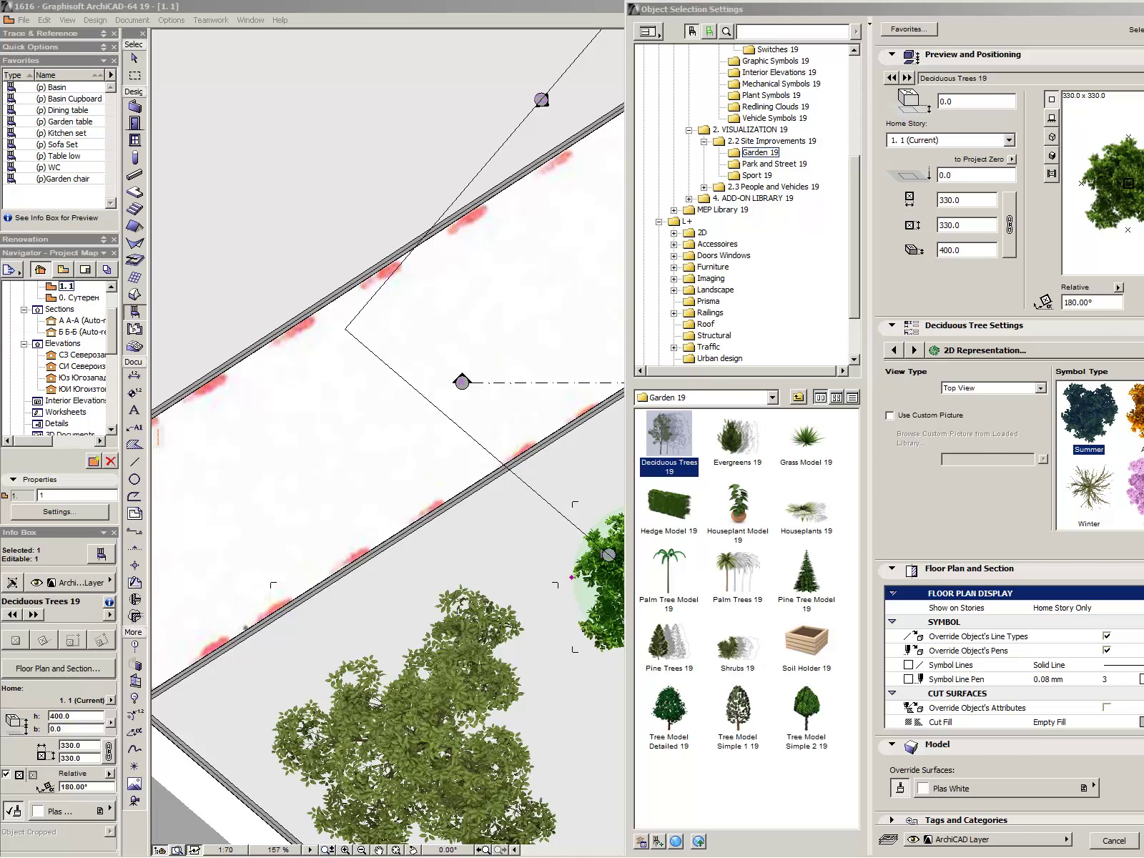
pyautogui.scroll(-1, 1131, 488)
pyautogui.click(1080, 480)
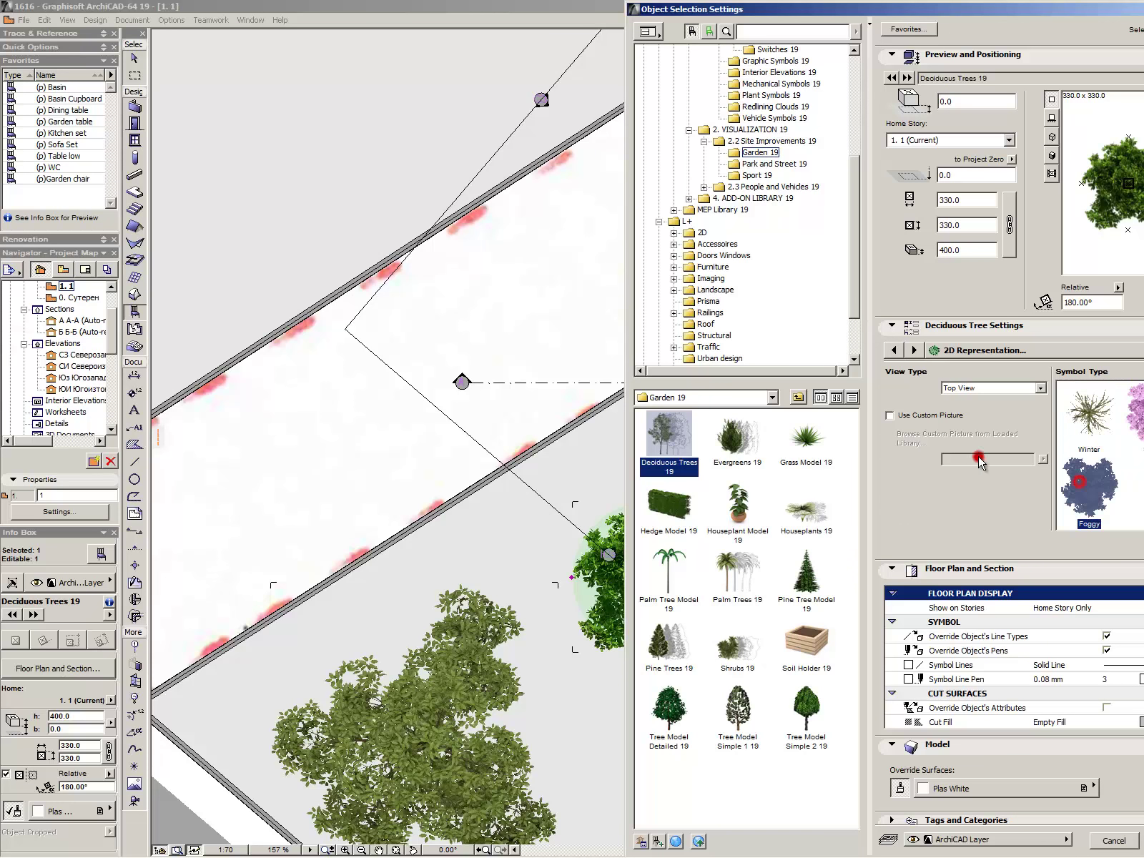
pyautogui.press('Return')
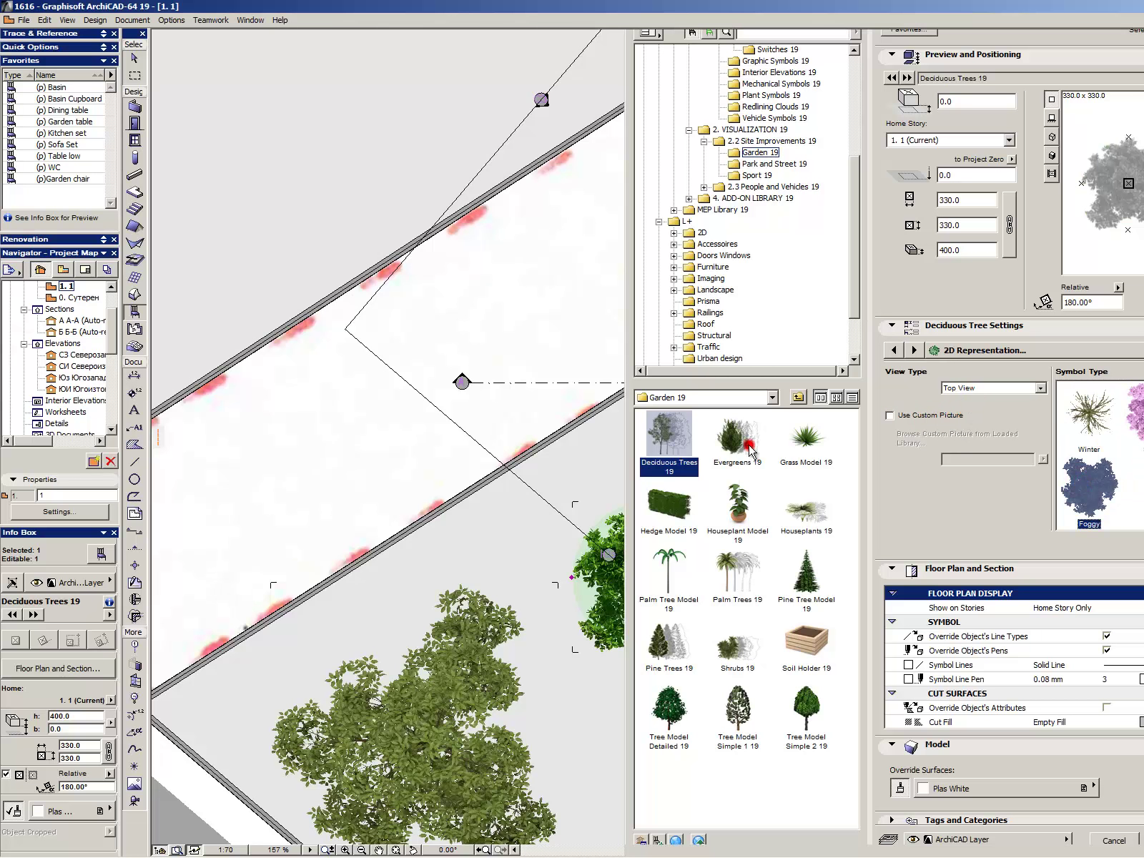
pyautogui.press('Escape')
pyautogui.press('Escape')
# - Set the middle tree's height to 800 with its dimensions linked proportionally
pyautogui.click(466, 687)
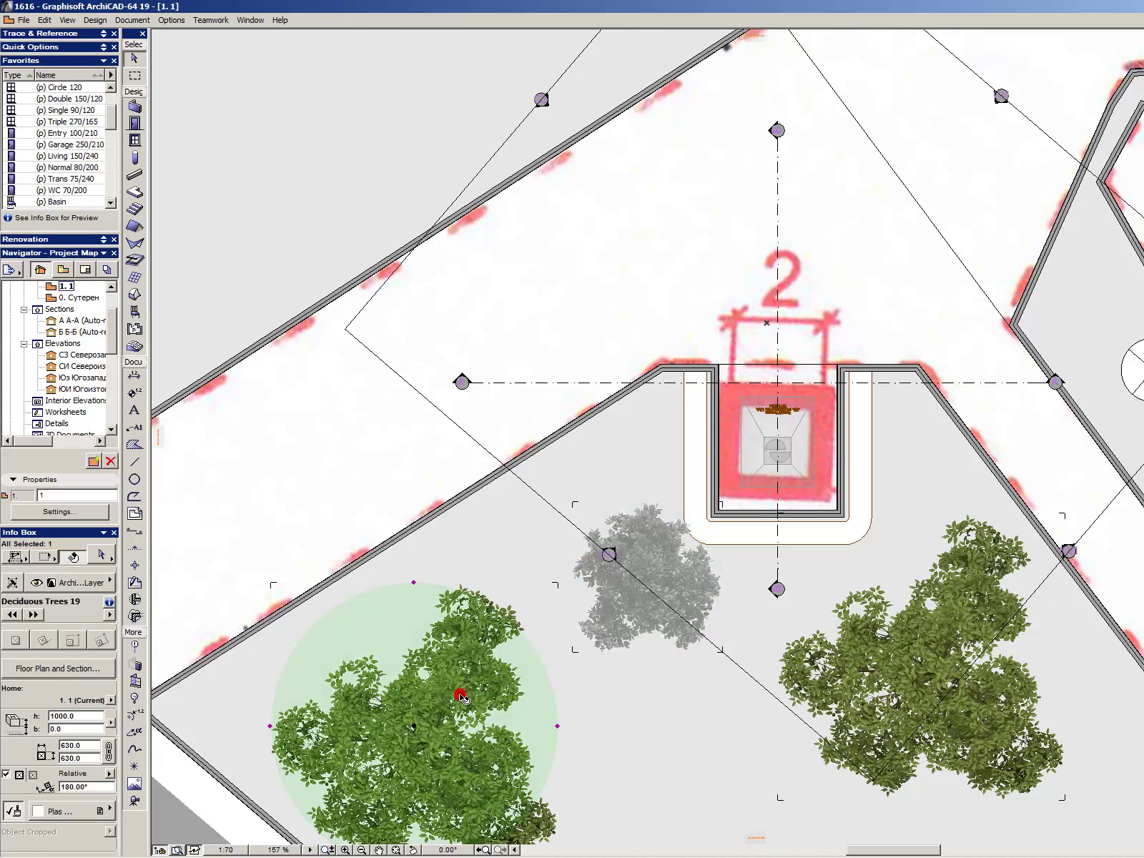
pyautogui.press('Escape')
pyautogui.click(656, 576)
pyautogui.doubleClick(656, 575)
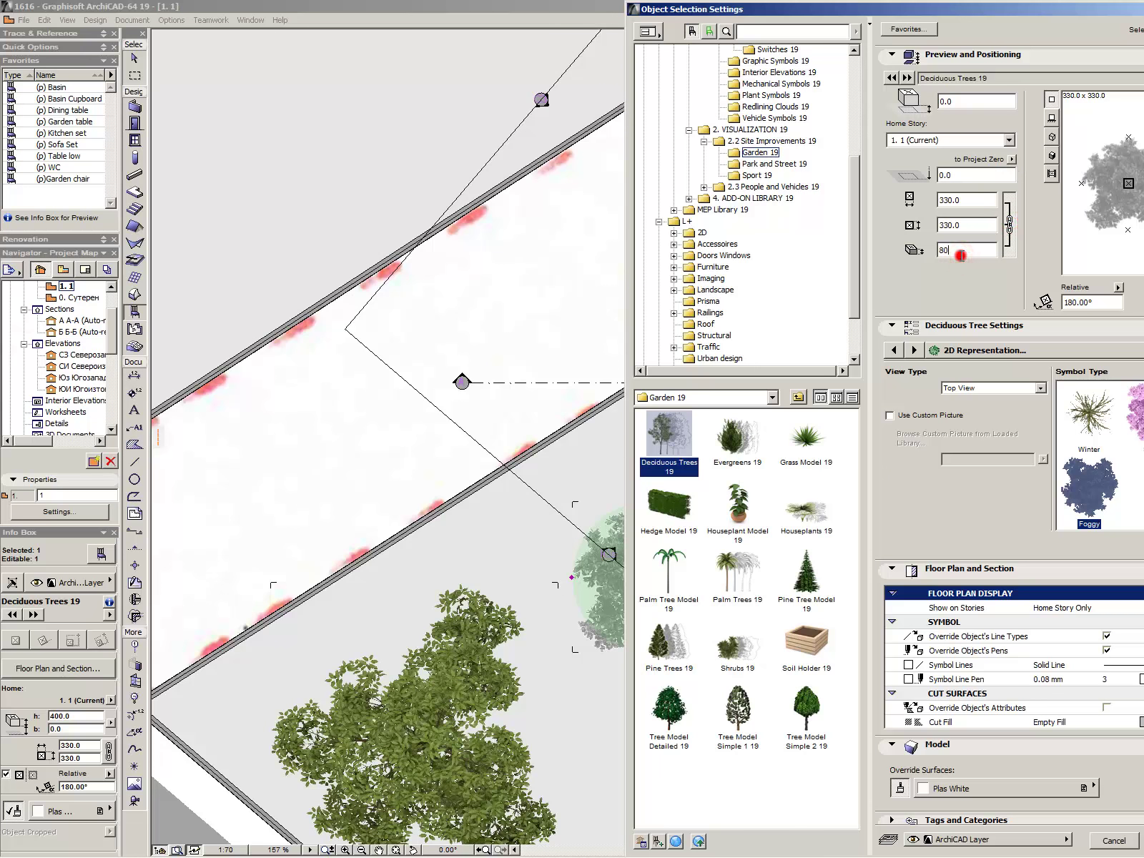
pyautogui.press('Return')
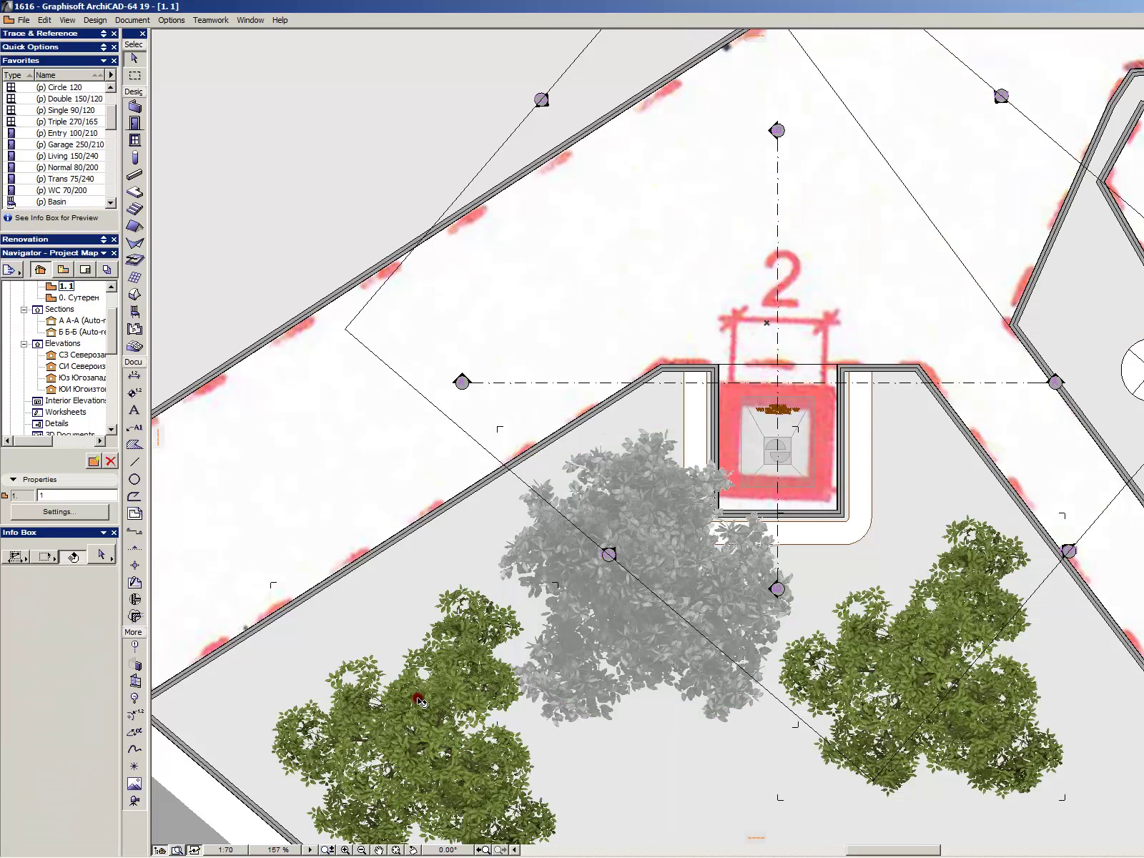
# - Change the left tree's type to Linden and set its 2D symbol type to Foggy
pyautogui.click(420, 729)
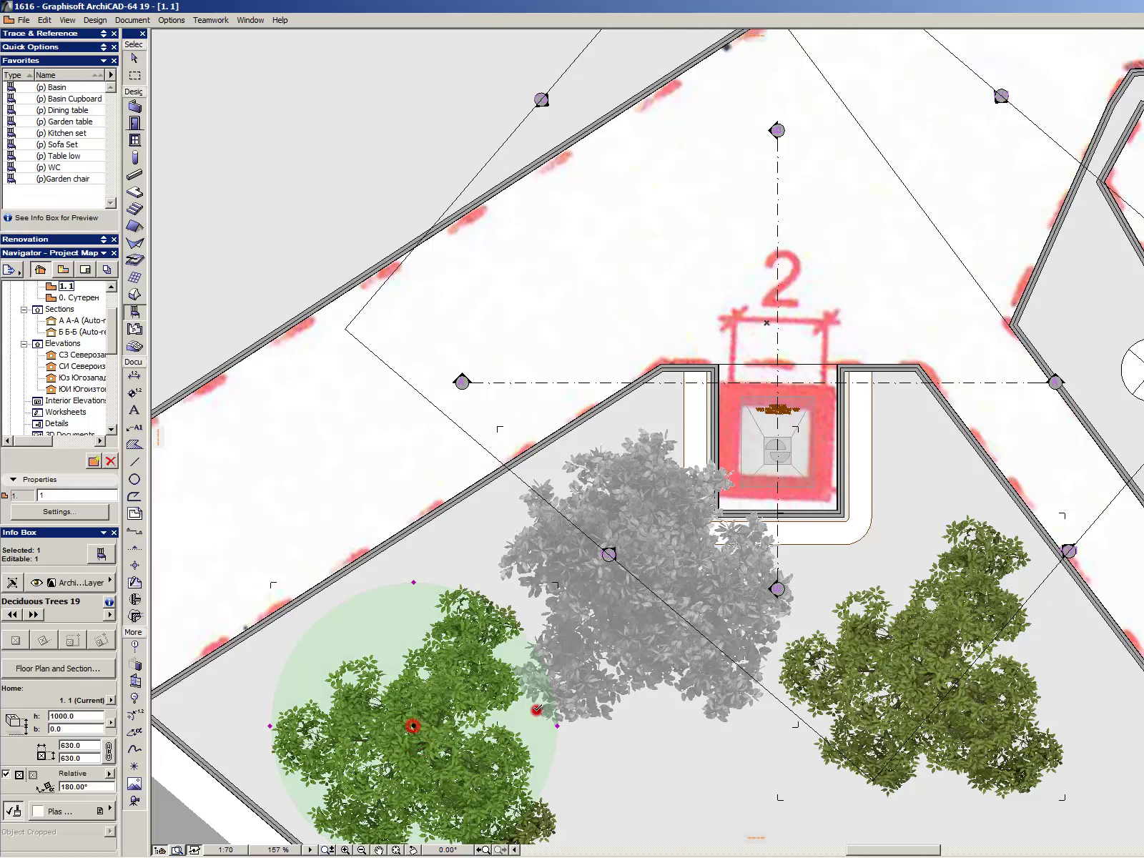
pyautogui.doubleClick(418, 728)
pyautogui.click(921, 486)
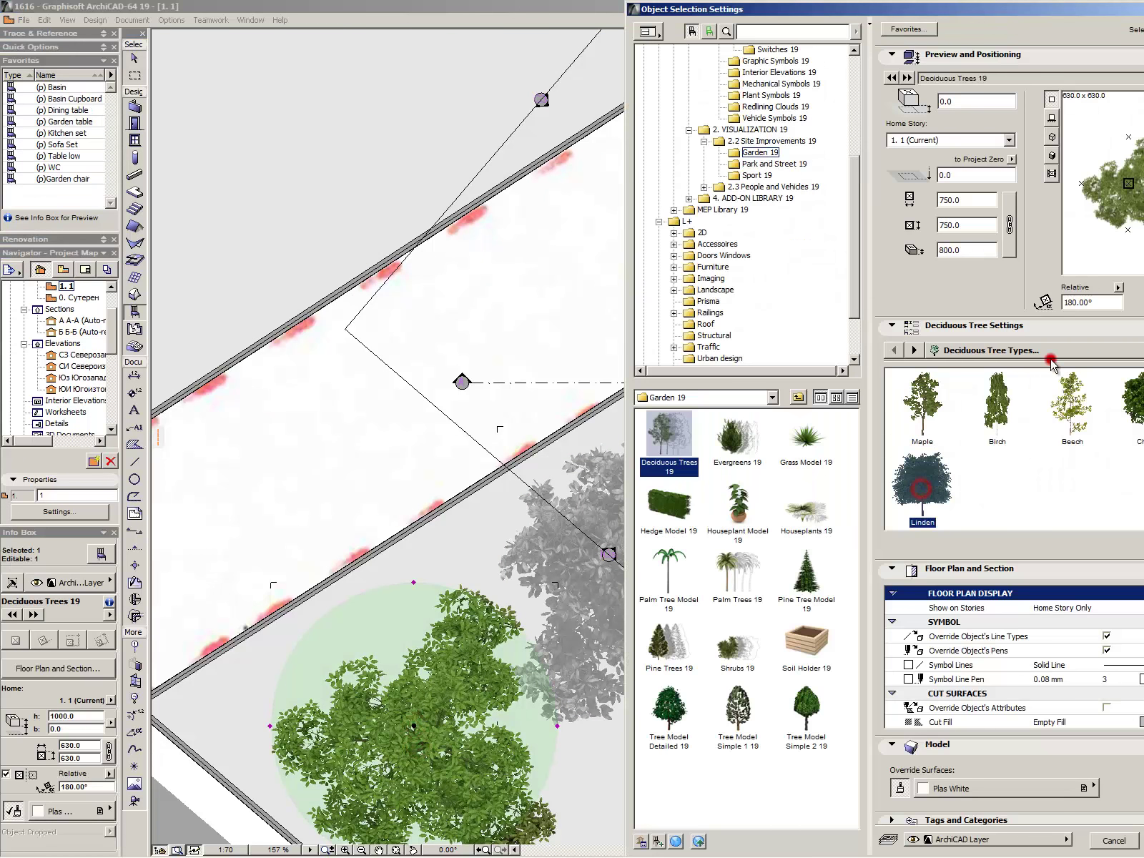
pyautogui.click(1014, 351)
pyautogui.click(1076, 432)
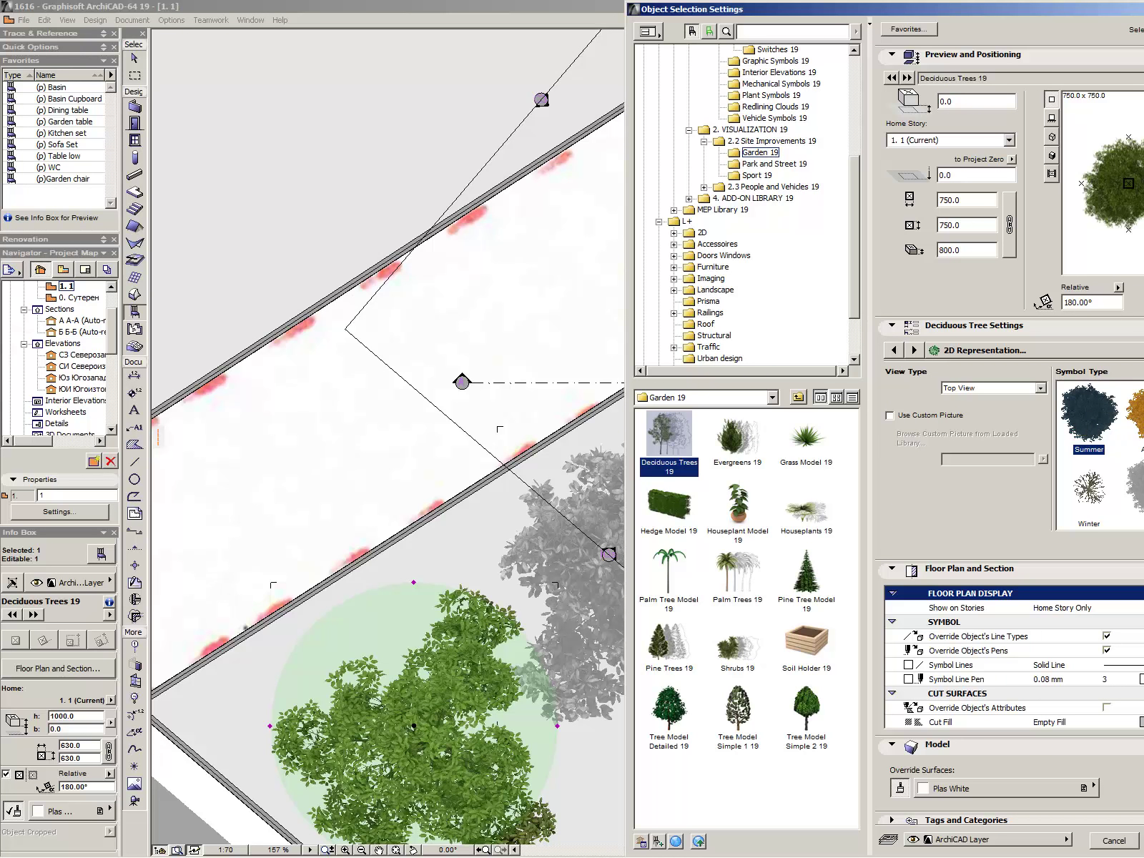
pyautogui.click(1141, 488)
# - Give the left tree the Foggy 3D picture, turn off its shadow and set its height to 1000 with proportional dimensions
pyautogui.click(1097, 345)
pyautogui.click(1066, 433)
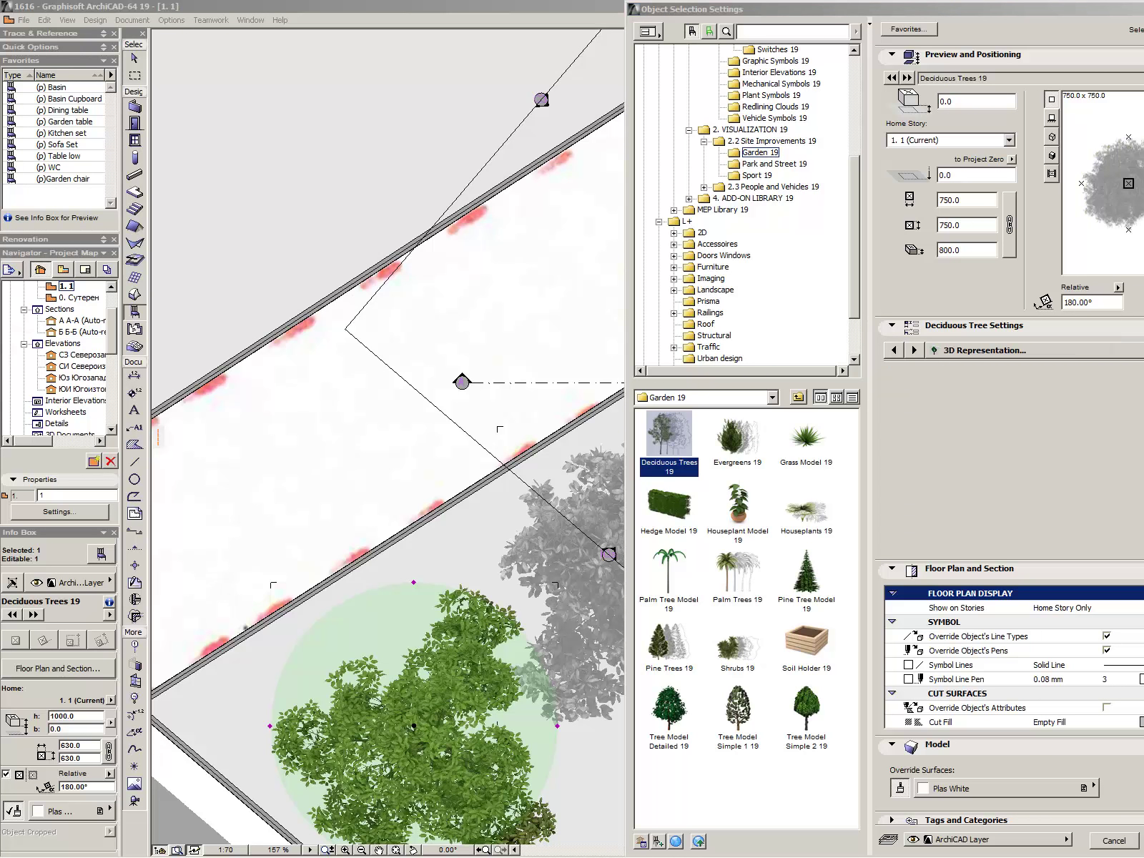
pyautogui.click(1140, 489)
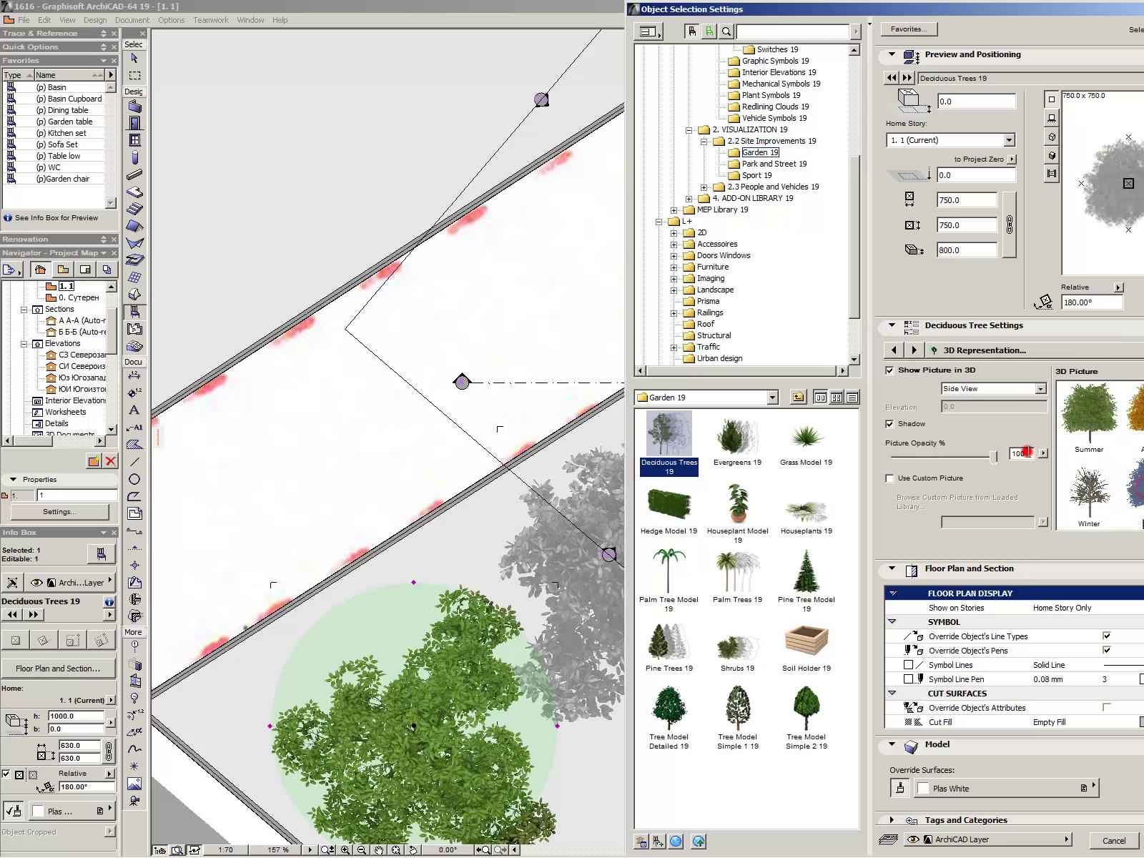
pyautogui.click(890, 424)
pyautogui.click(1004, 427)
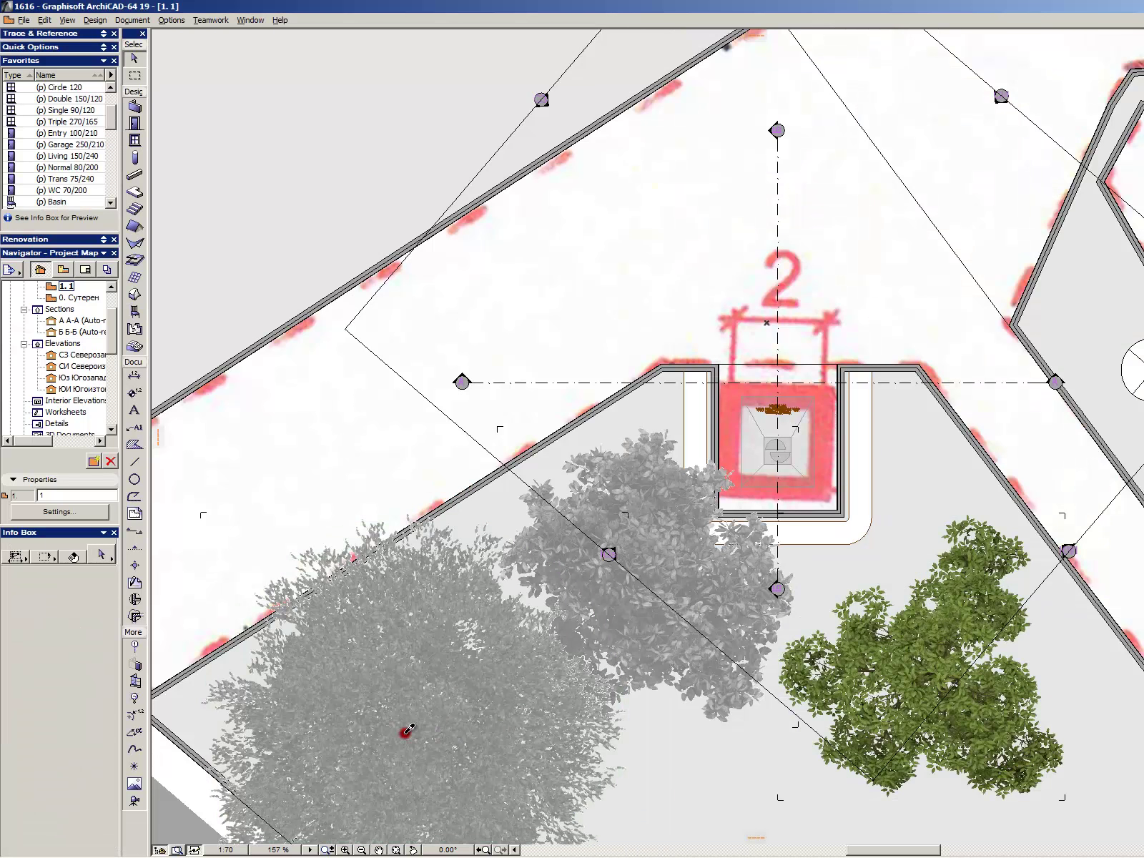
pyautogui.hotkey('alt', 'space')
pyautogui.click(401, 739)
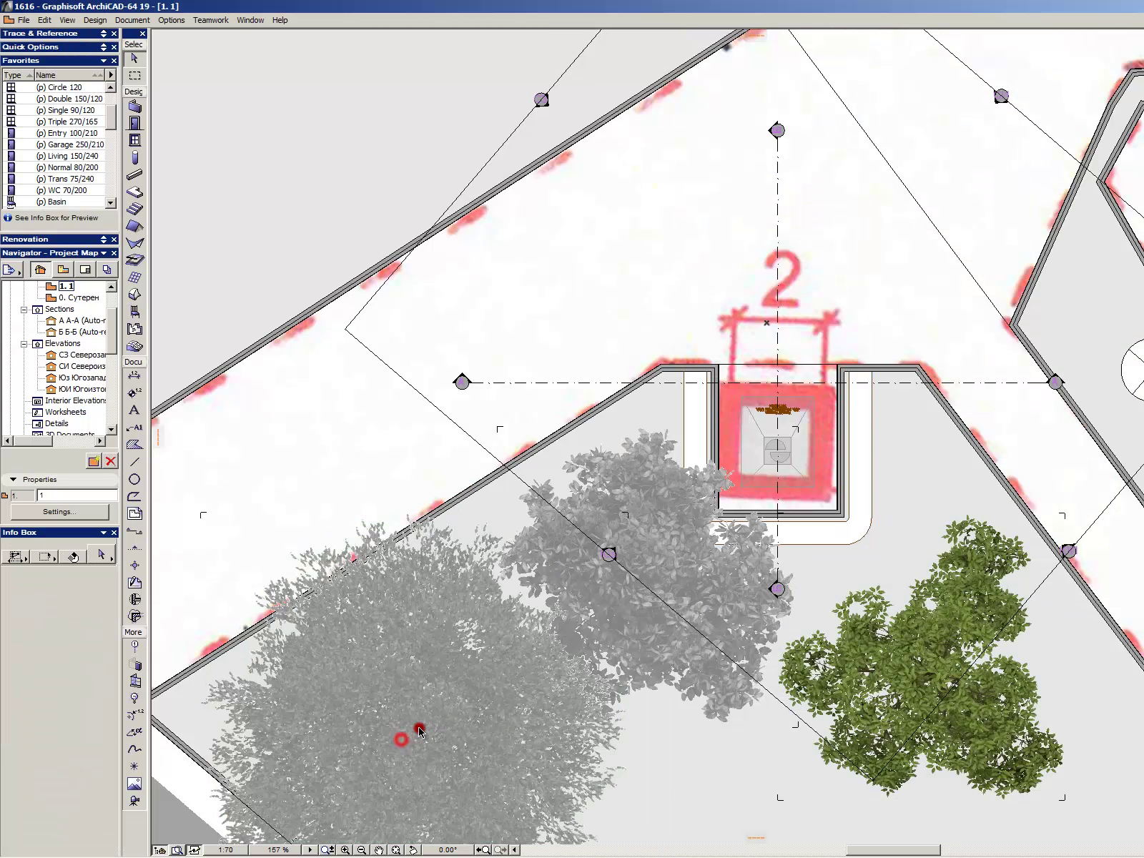
pyautogui.click(382, 746)
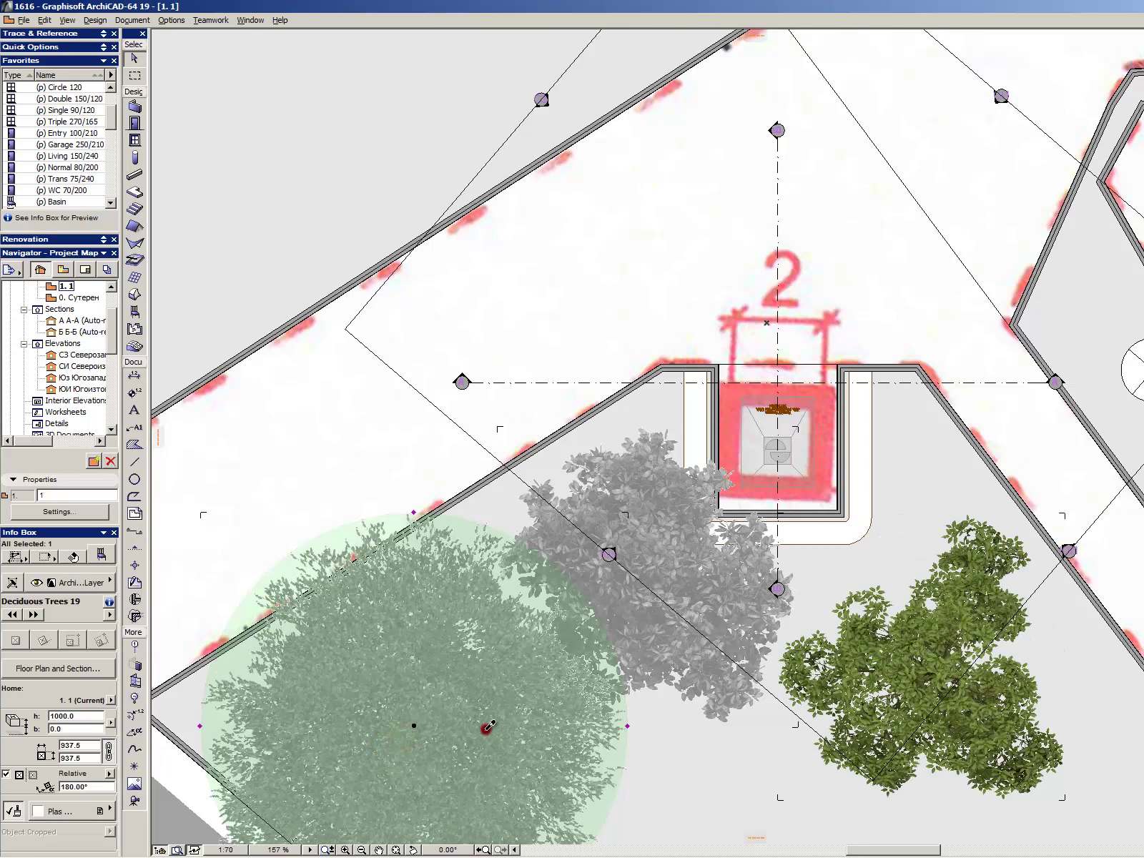
pyautogui.keyDown('alt'); pyautogui.click(415, 728); pyautogui.keyUp('alt')
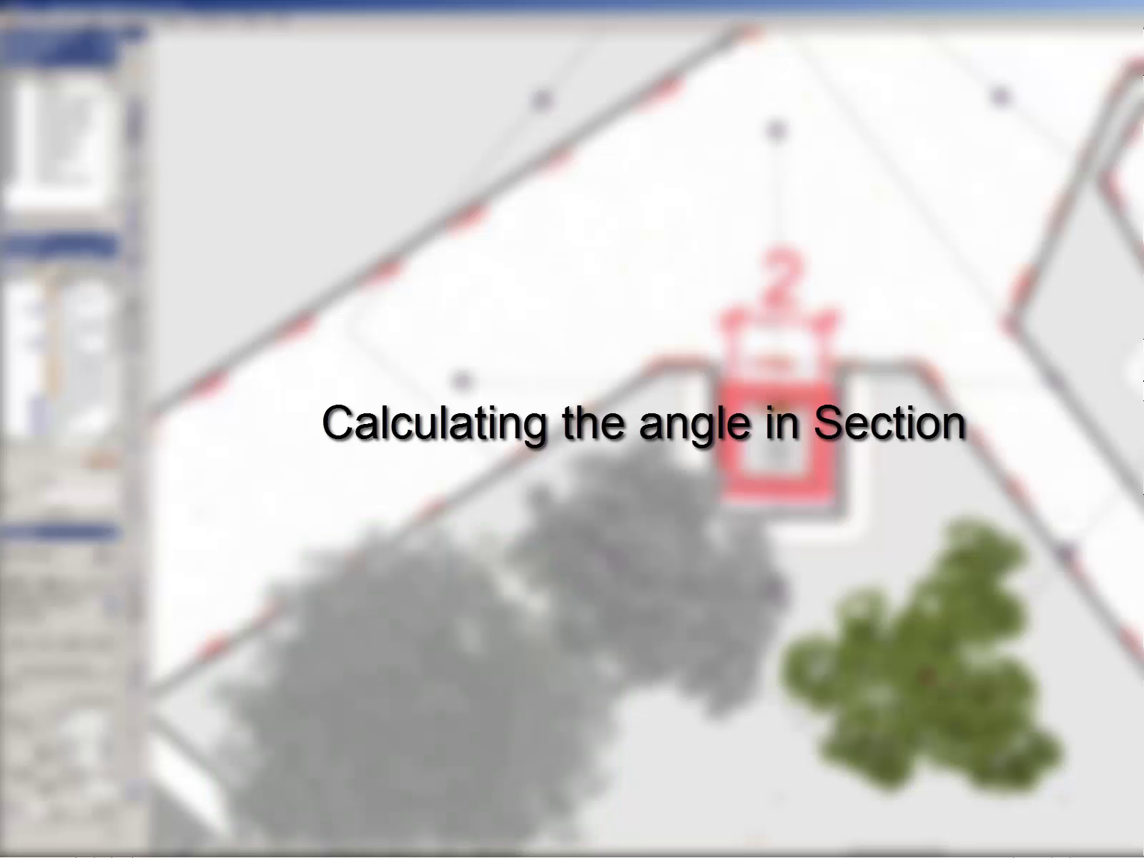
# - Move the right tree farther from the monument, deeper into the lawn
pyautogui.press('w')
pyautogui.click(926, 674)
pyautogui.moveTo(927, 674); pyautogui.dragTo(956, 791)
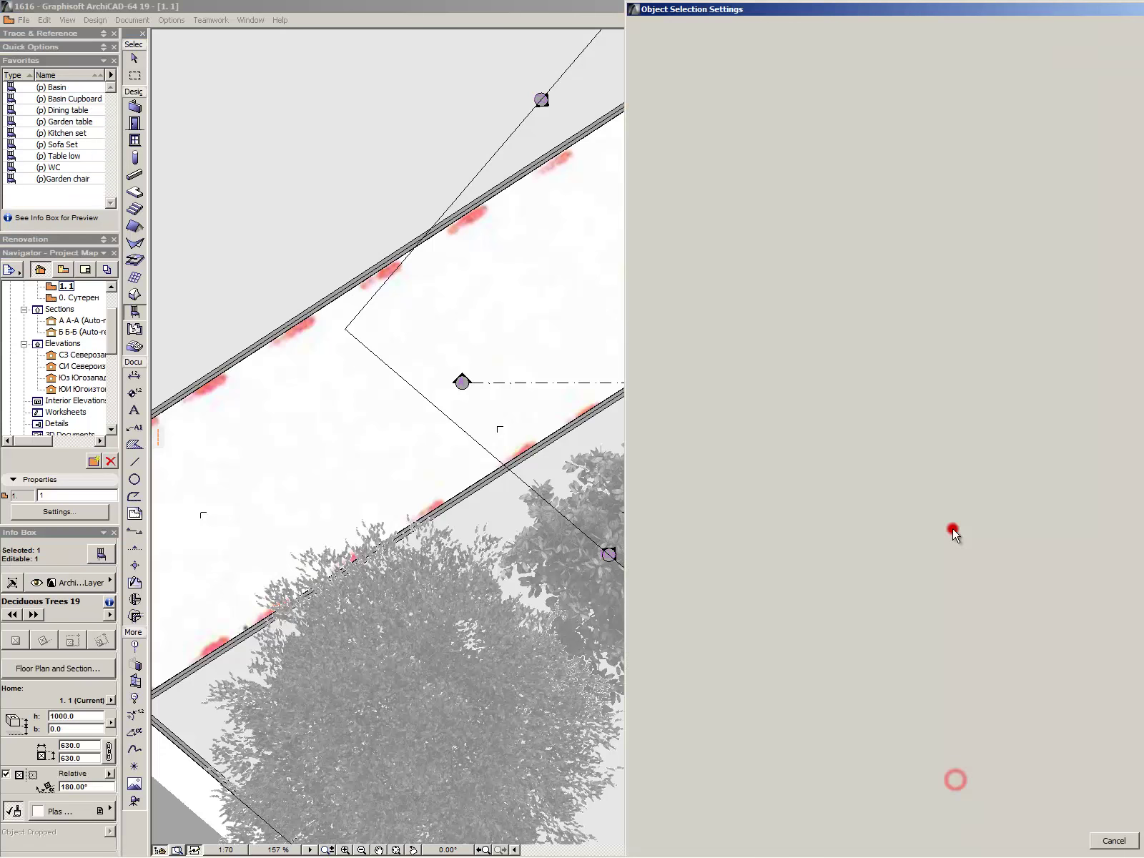
# - Change the right tree's type to Linden and its 2D symbol type to Foggy
pyautogui.doubleClick(979, 794)
pyautogui.click(945, 486)
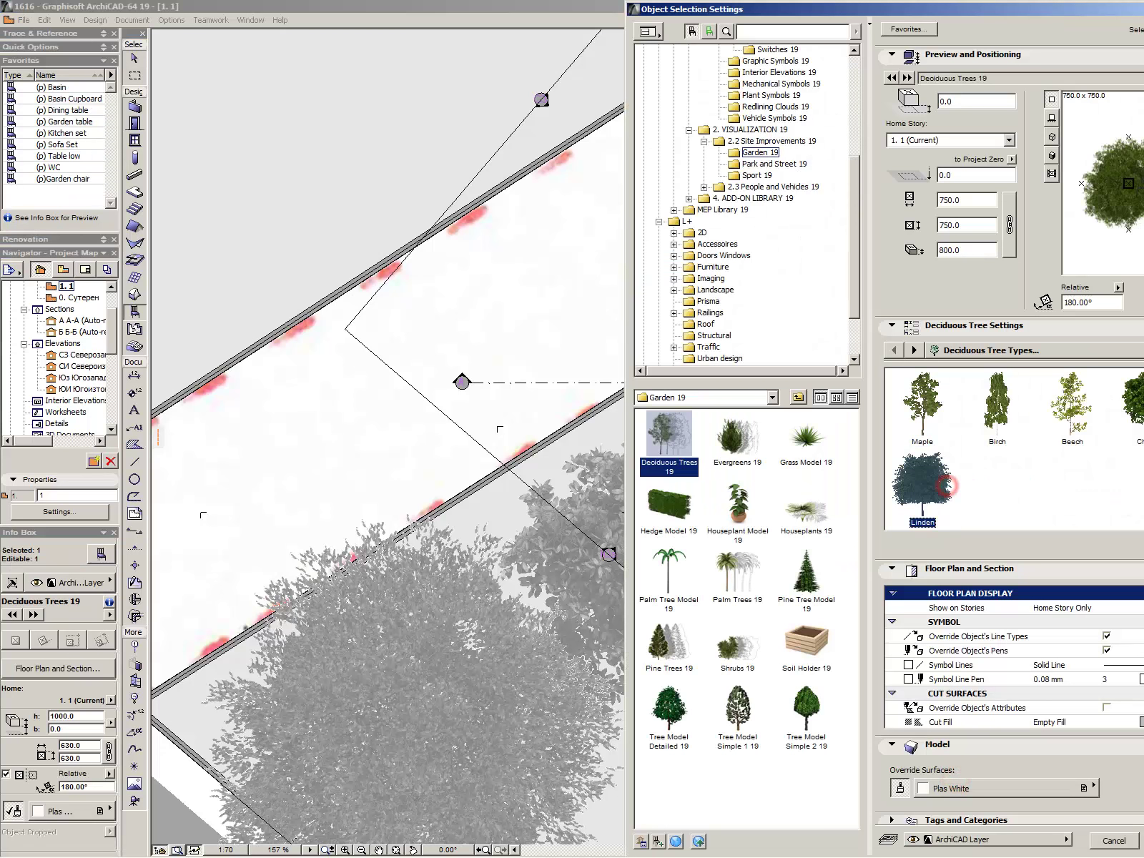
pyautogui.click(1057, 348)
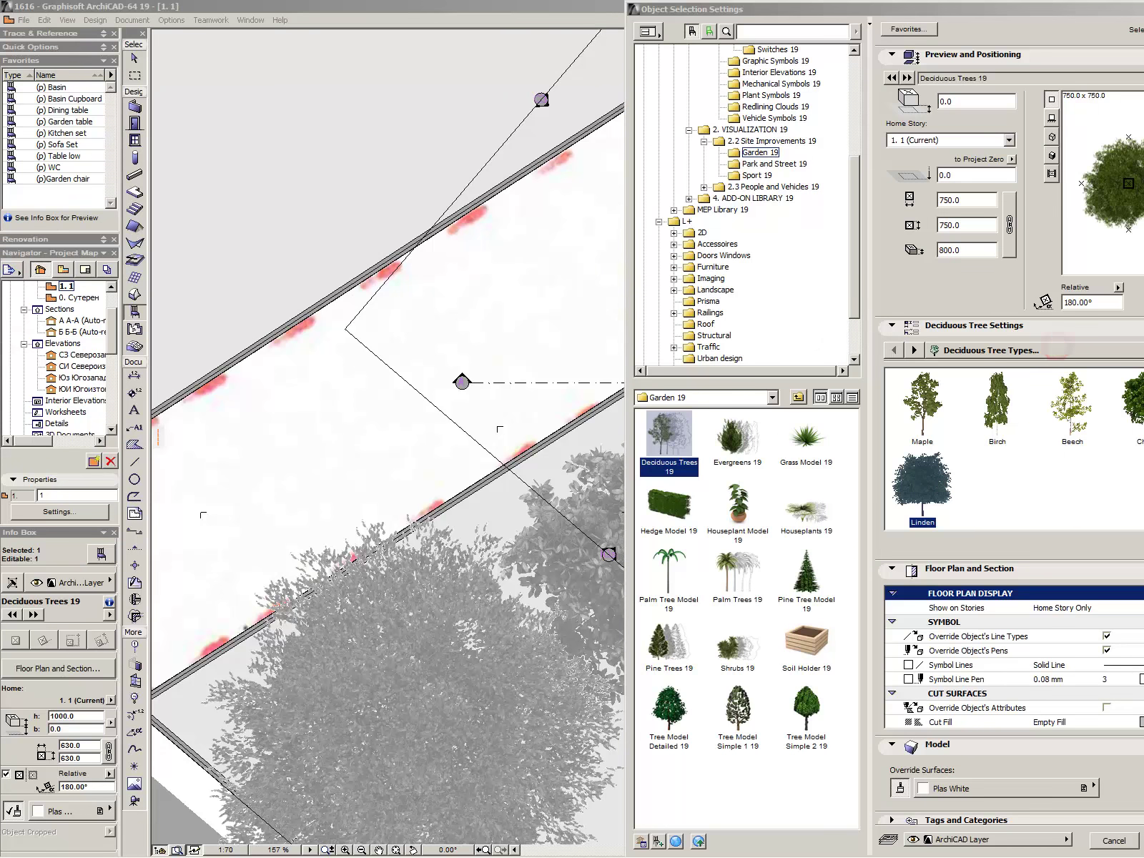
pyautogui.click(1025, 400)
pyautogui.click(1140, 487)
# - Give the right tree the Foggy 3D picture, turn off its shadow and set the picture opacity to 60%
pyautogui.click(1041, 353)
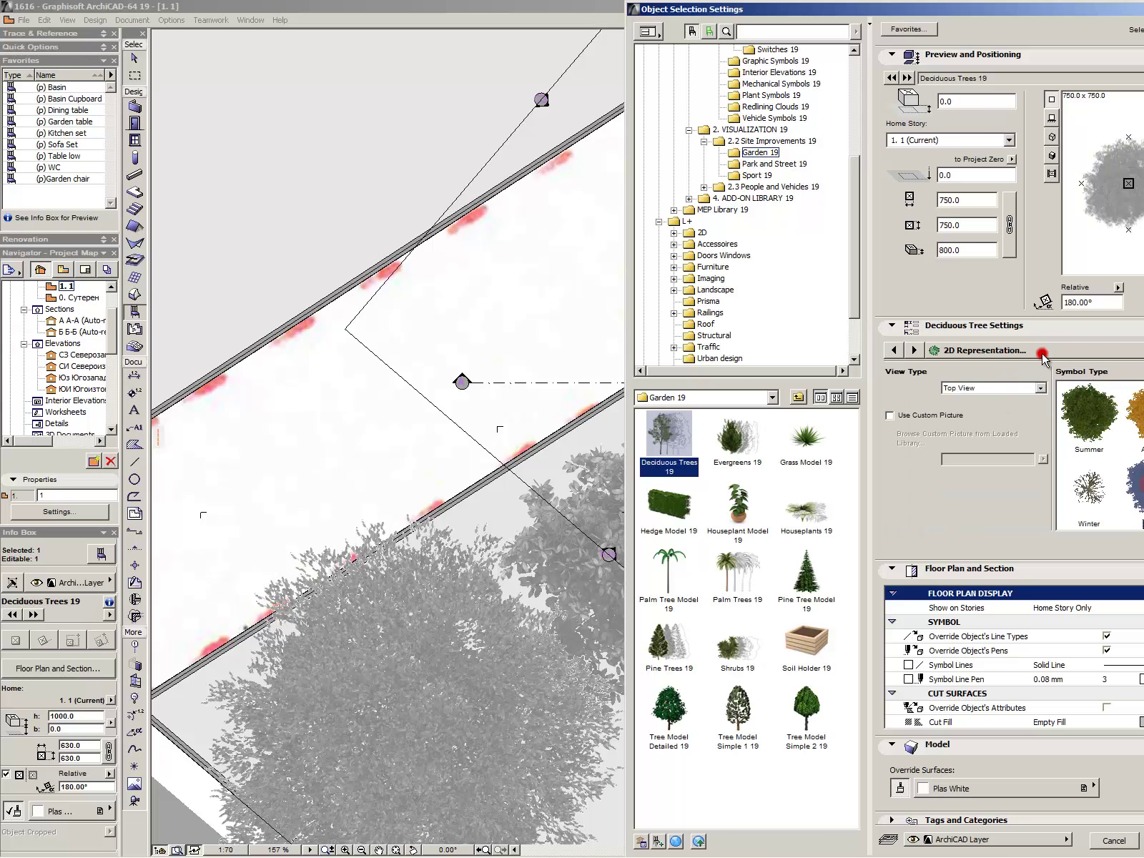
pyautogui.click(1038, 411)
pyautogui.click(909, 423)
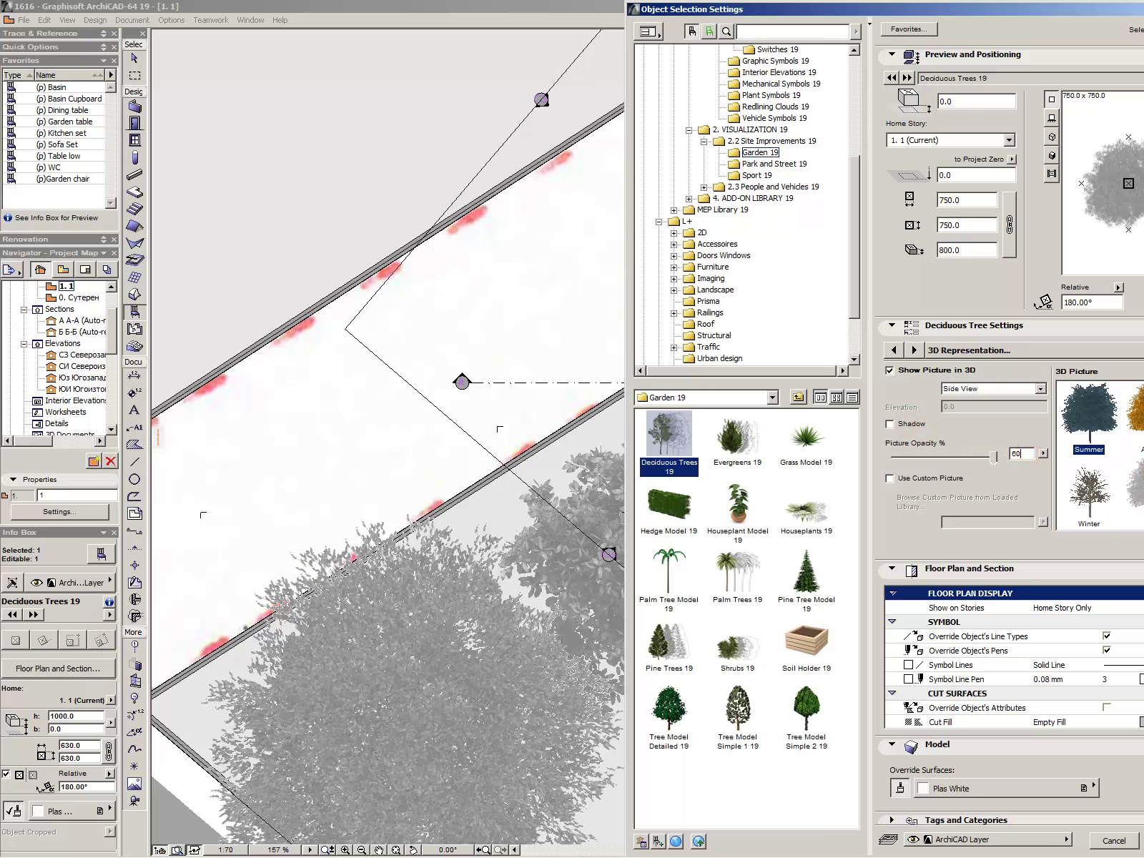
pyautogui.click(1141, 488)
pyautogui.press('Return')
pyautogui.press('Escape')
# - Shift the right tree slightly back toward the monument
pyautogui.scroll(-1, 941, 405)
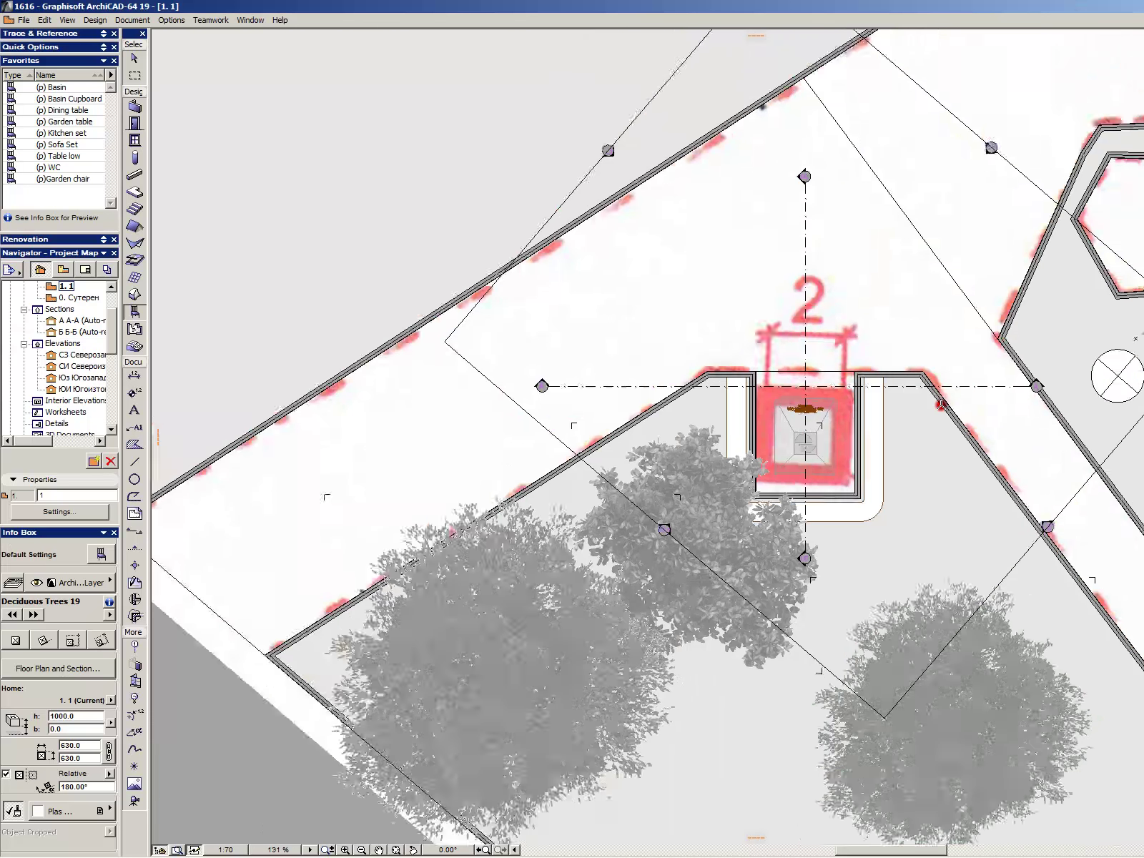
pyautogui.scroll(-2, 941, 404)
pyautogui.click(978, 634)
pyautogui.moveTo(971, 632)
pyautogui.mouseDown()
pyautogui.moveTo(993, 632)
pyautogui.moveTo(971, 624)
pyautogui.mouseUp()
pyautogui.press('Escape')
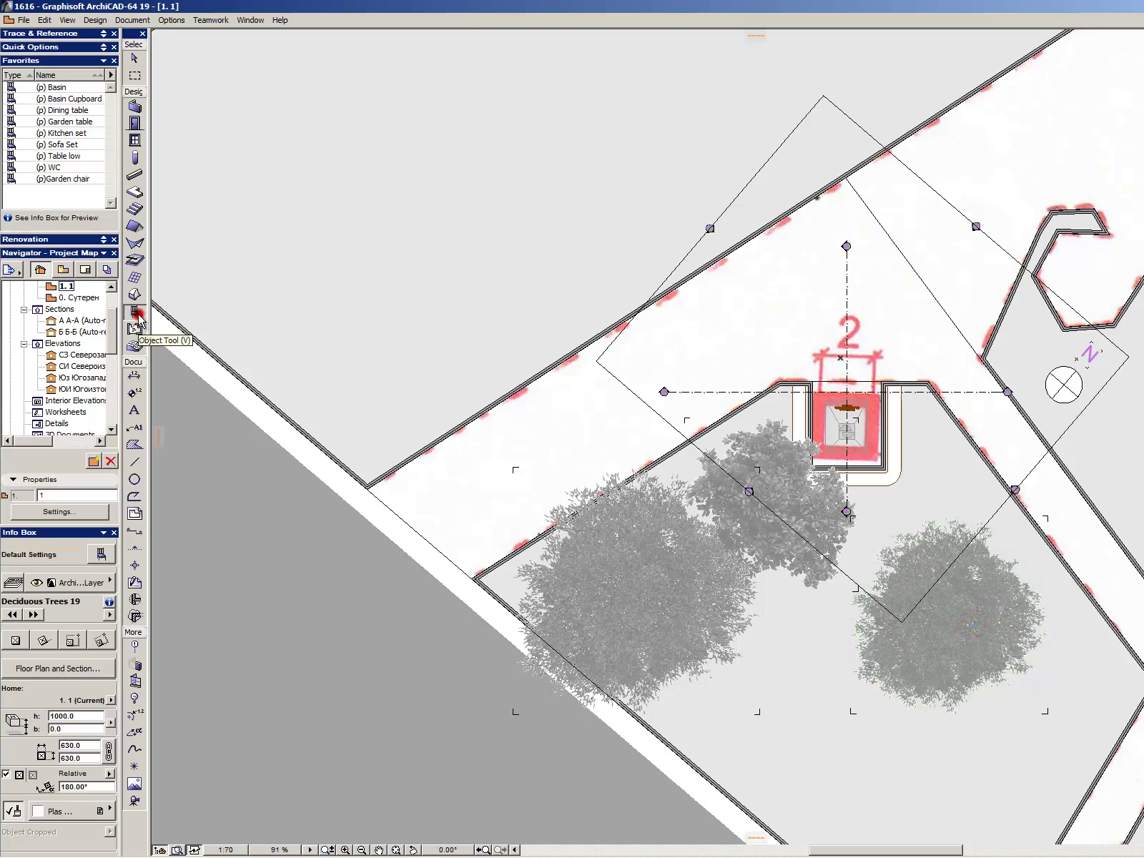
# - Place a Man Waiting 19 figure from the People 19 library folder on the paving in front of the monument
pyautogui.hotkey('ctrl', 't')
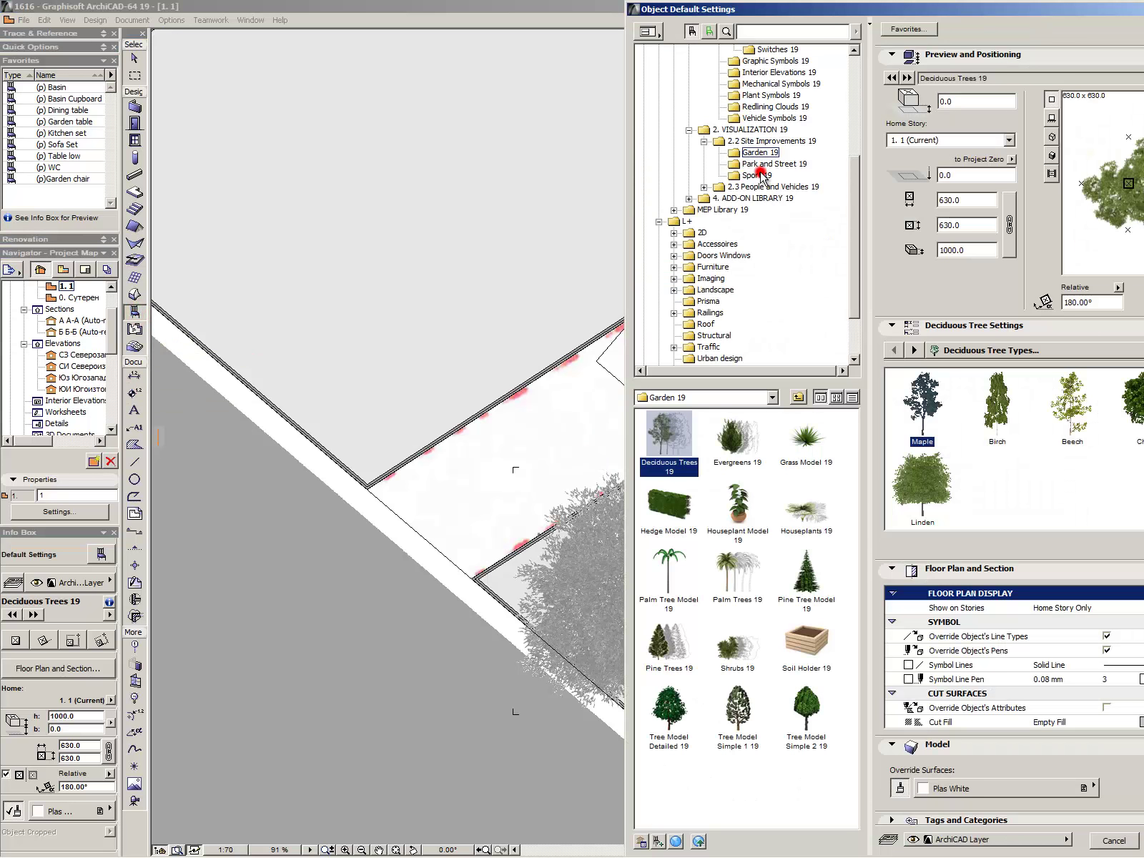
pyautogui.click(760, 170)
pyautogui.click(761, 185)
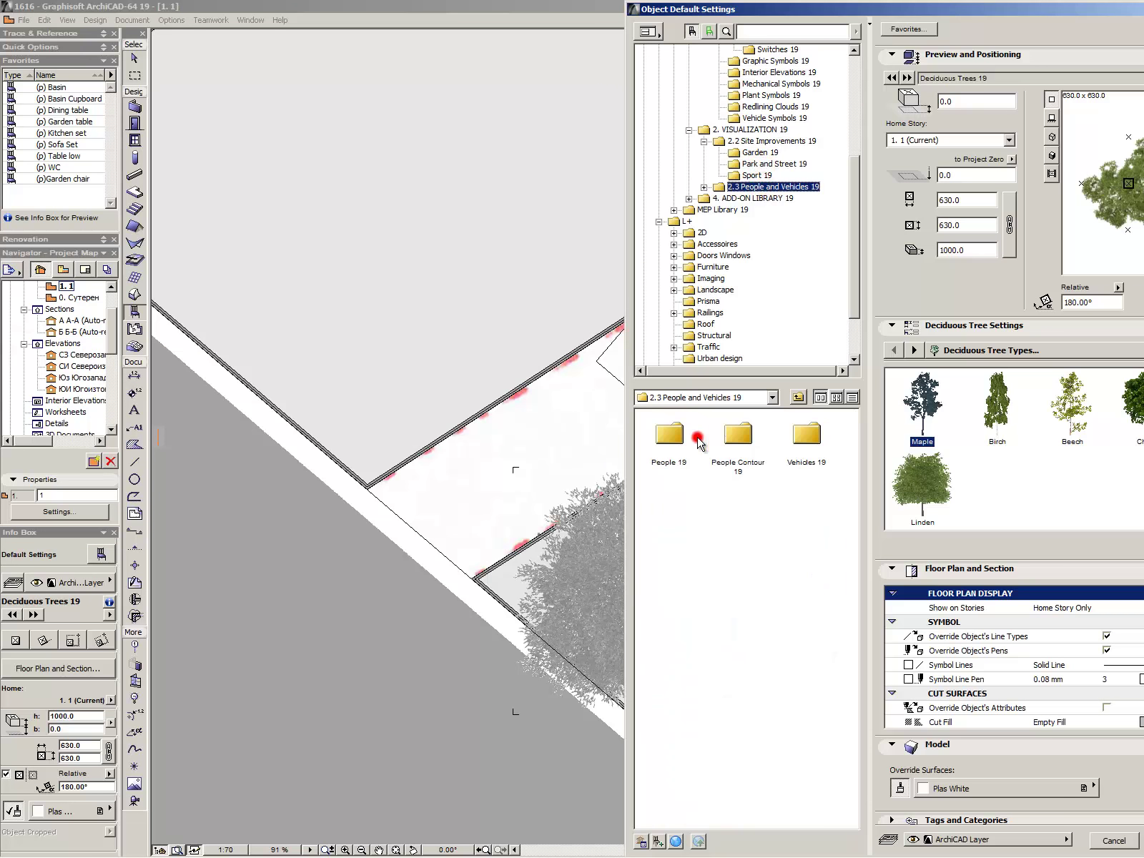
pyautogui.doubleClick(670, 436)
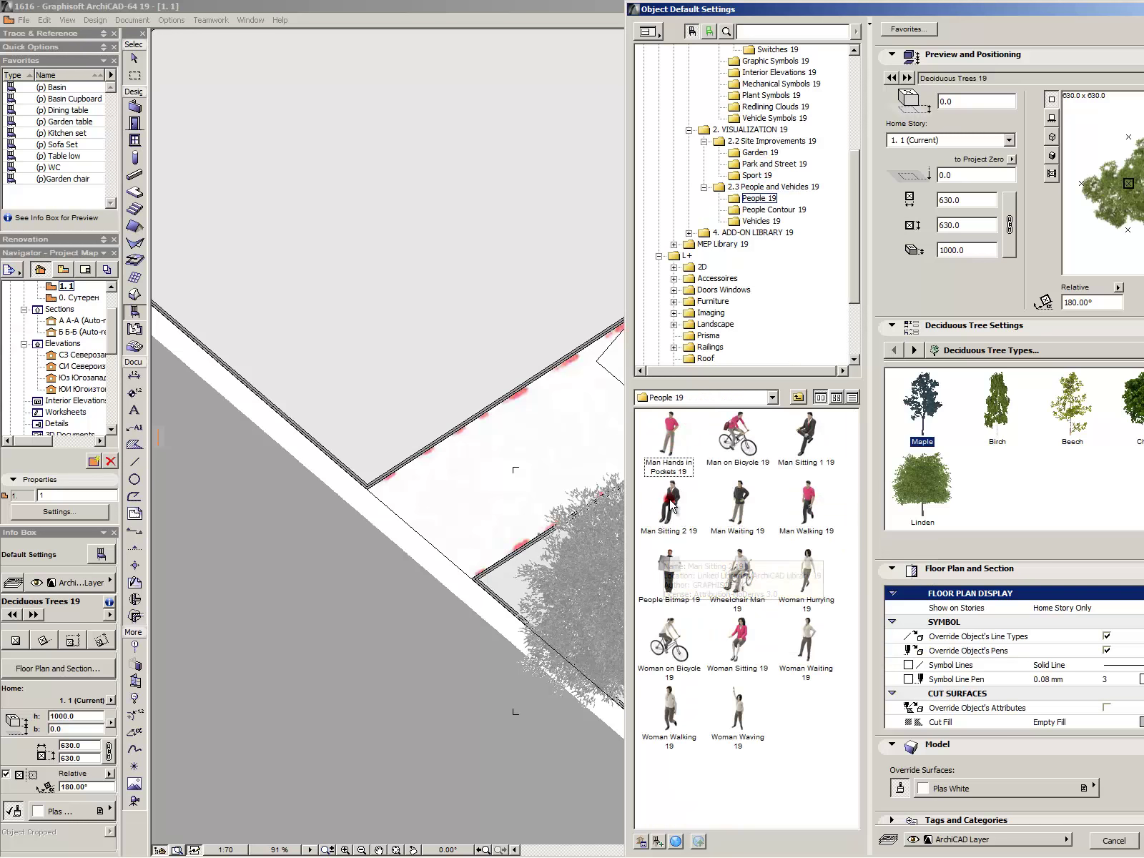
pyautogui.click(671, 502)
pyautogui.click(737, 503)
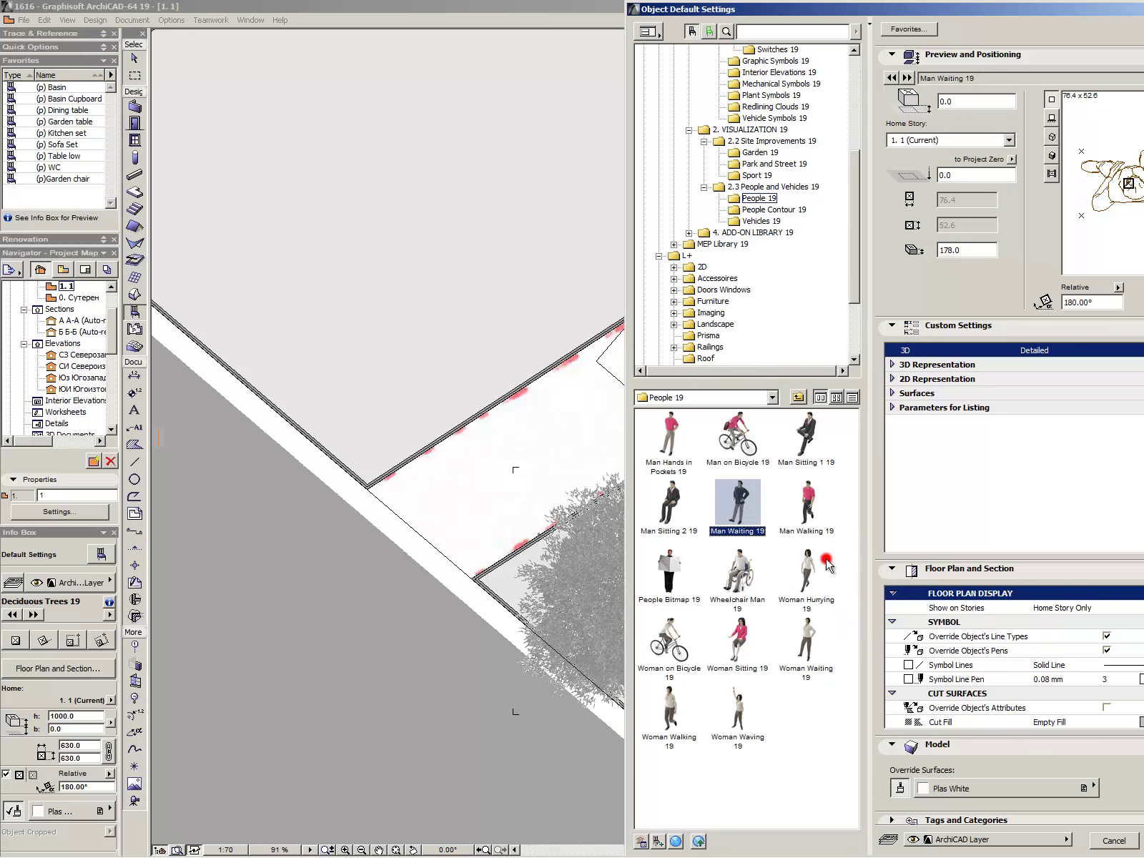
pyautogui.press('Return')
pyautogui.click(881, 309)
pyautogui.press('Escape')
# - Rotate the man figure by about 164.49°
pyautogui.click(880, 312)
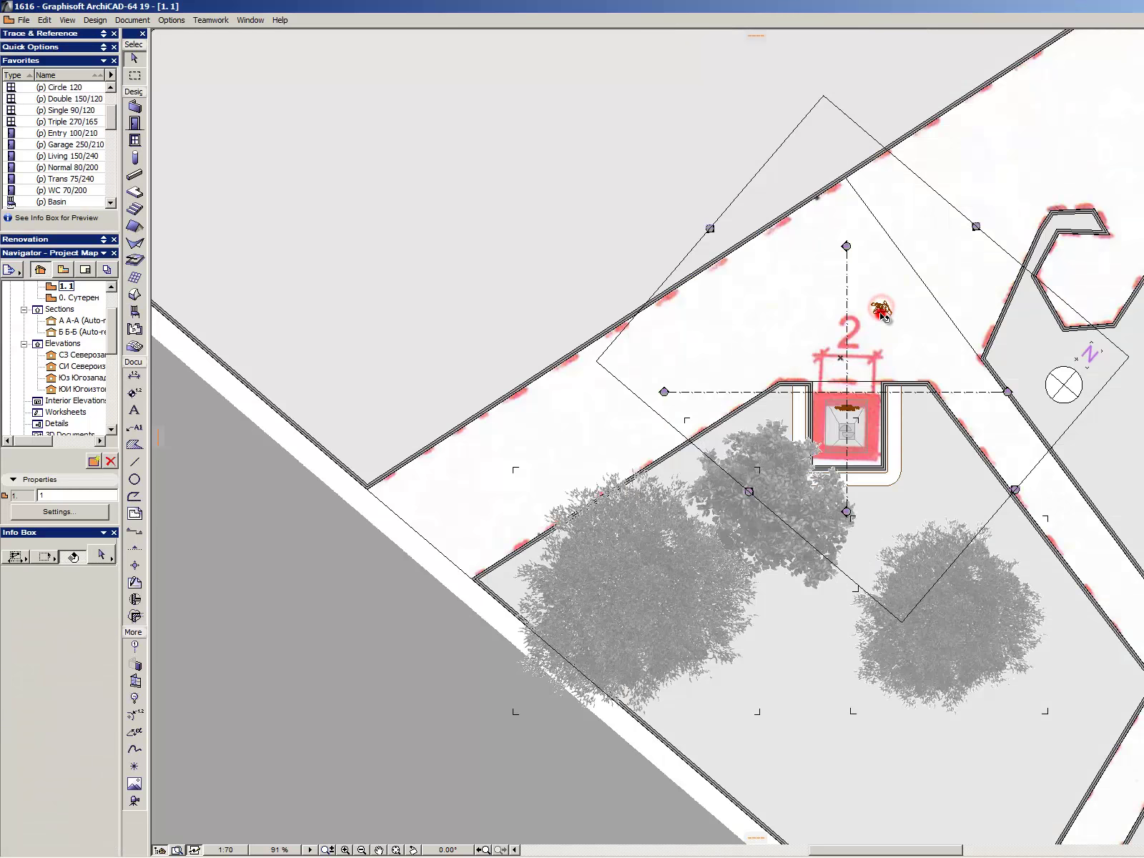
pyautogui.scroll(3, 936, 303)
pyautogui.hotkey('alt', 'BackSpace')
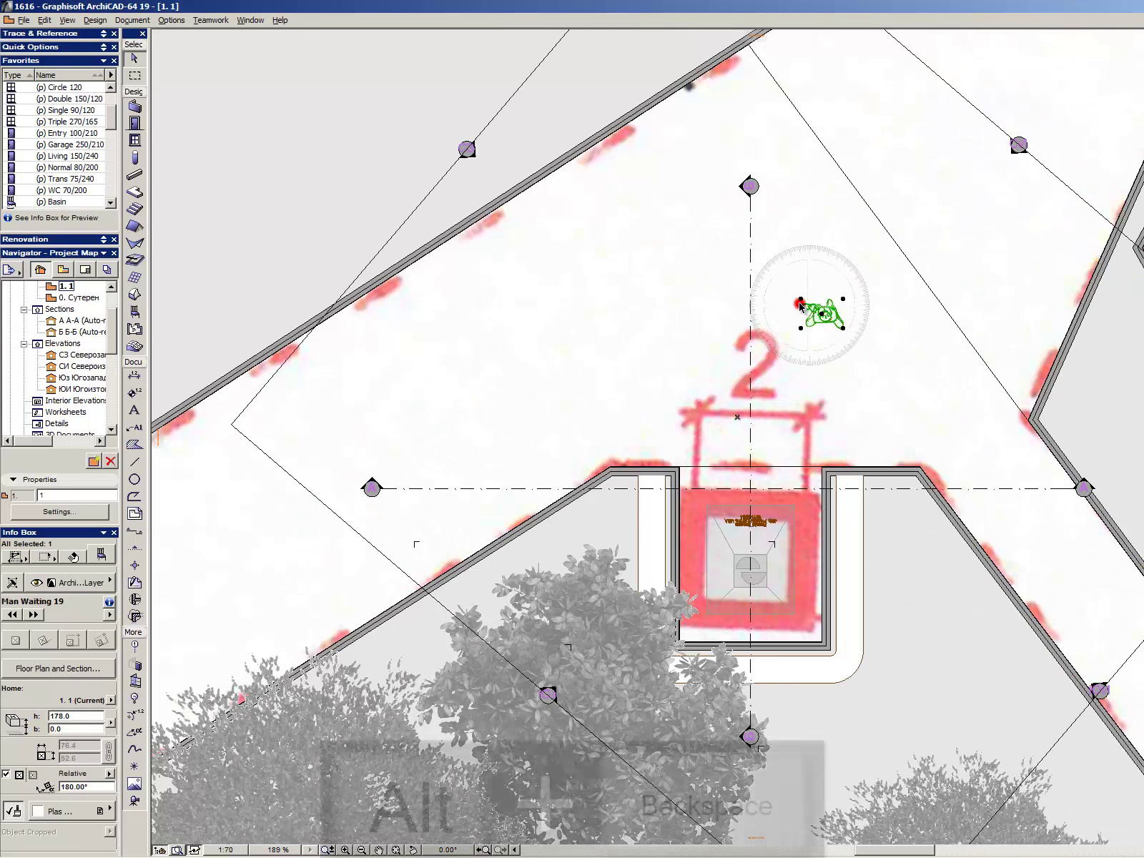
pyautogui.click(844, 299)
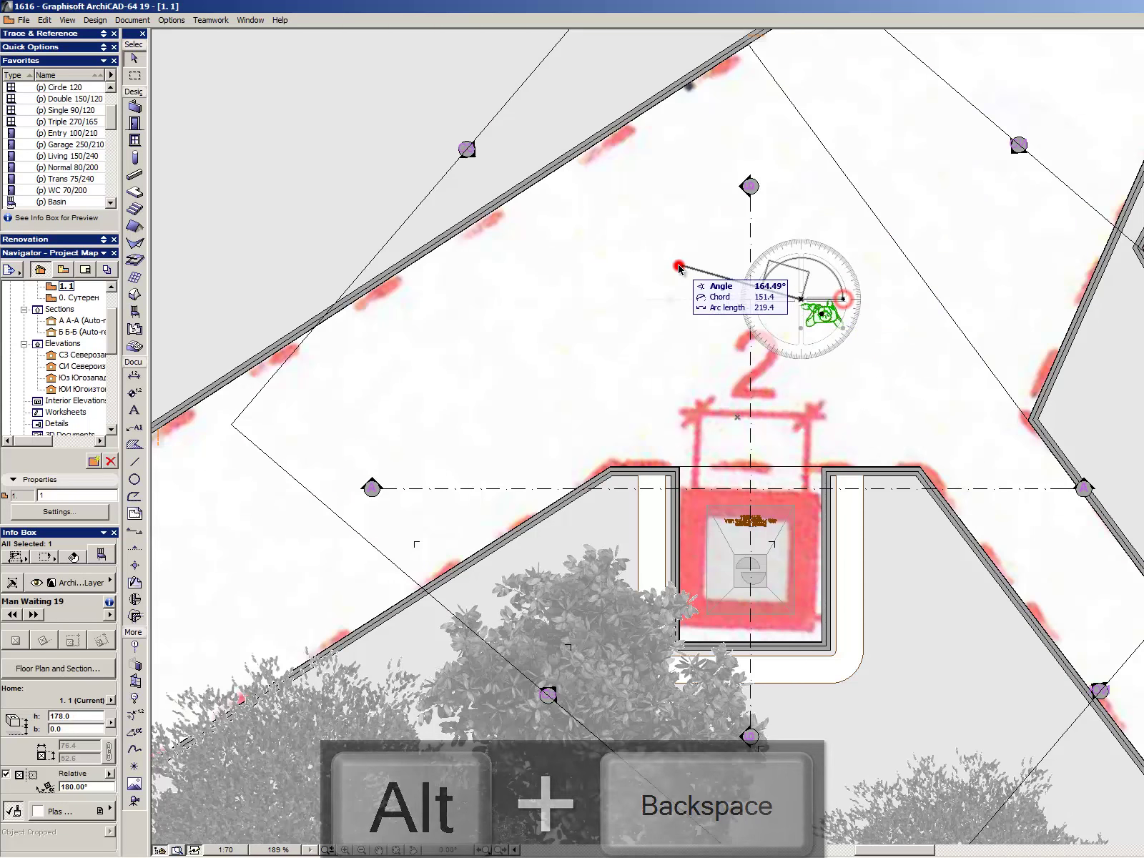
pyautogui.click(679, 265)
# - Move the man figure to the open paving diagonally in front of the monument, toward the middle tree's side
pyautogui.hotkey('ctrl', 'd')
pyautogui.click(815, 293)
pyautogui.press('Escape')
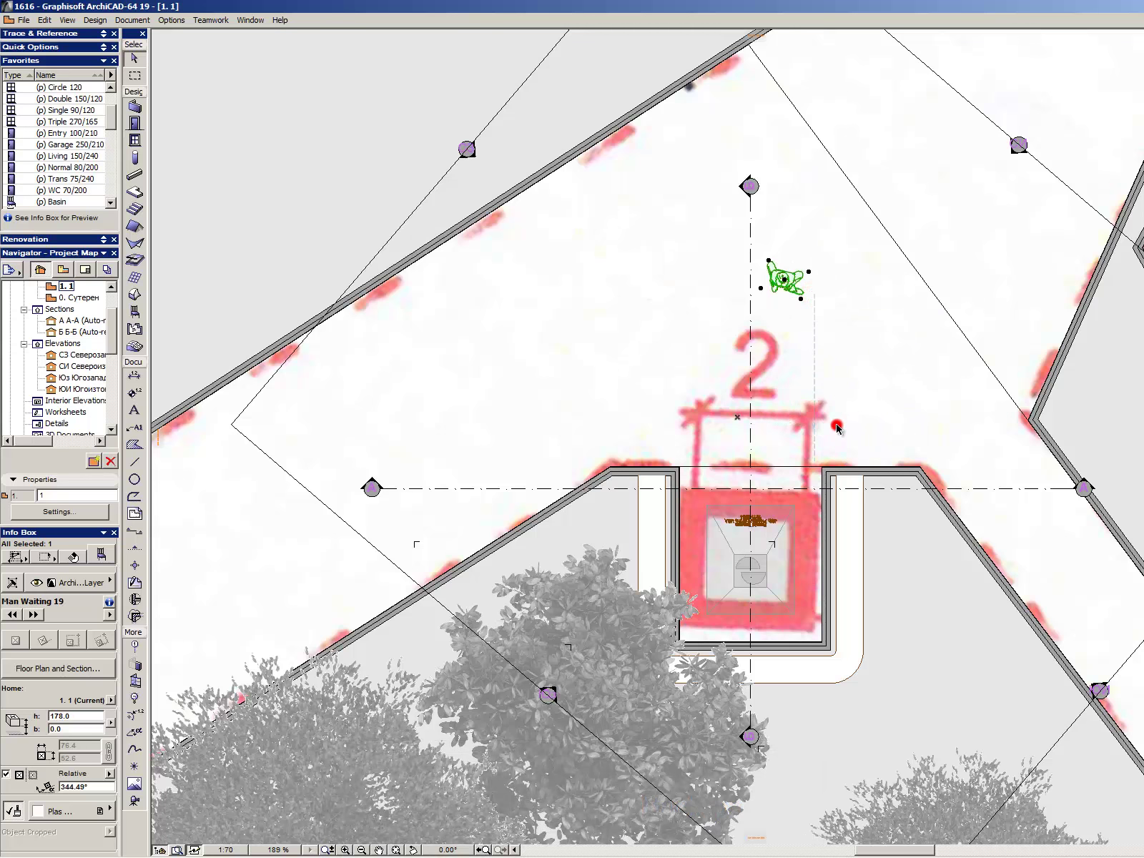
pyautogui.moveTo(804, 408); pyautogui.dragTo(798, 429)
pyautogui.click(878, 401)
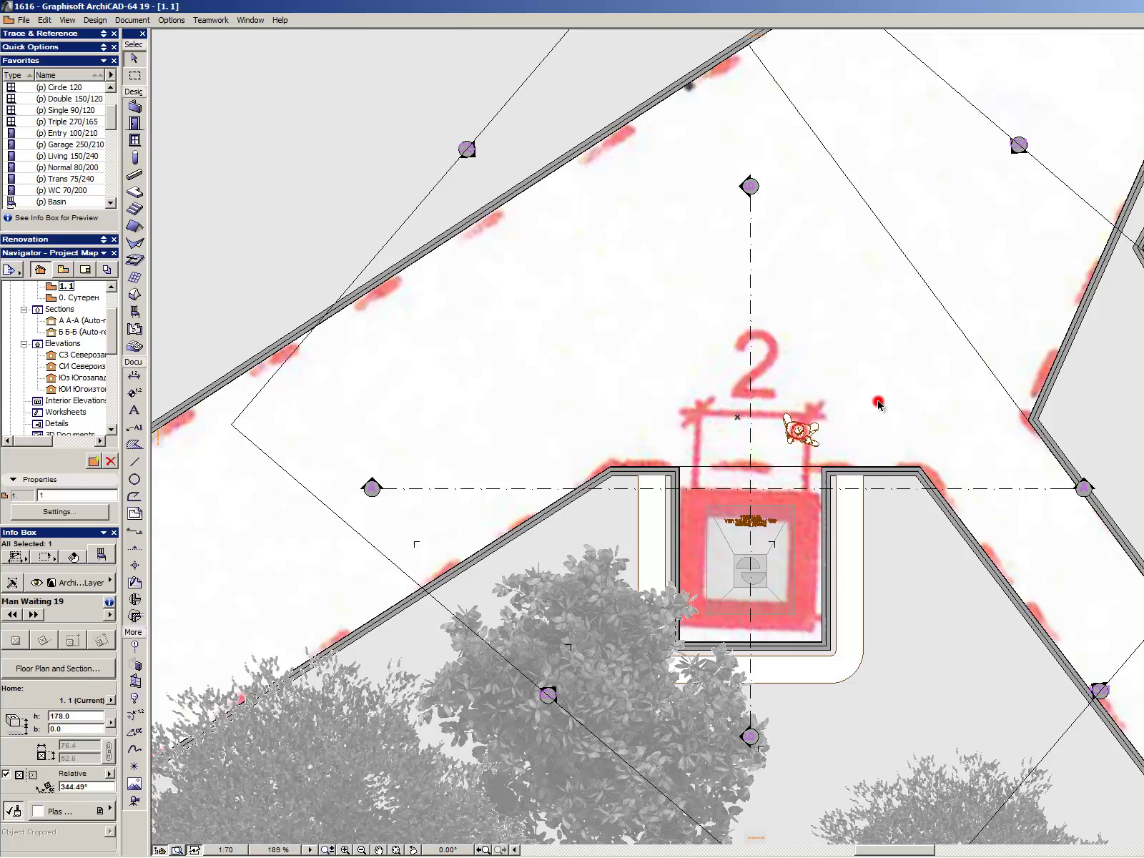
pyautogui.click(798, 431)
pyautogui.click(792, 443)
pyautogui.click(599, 404)
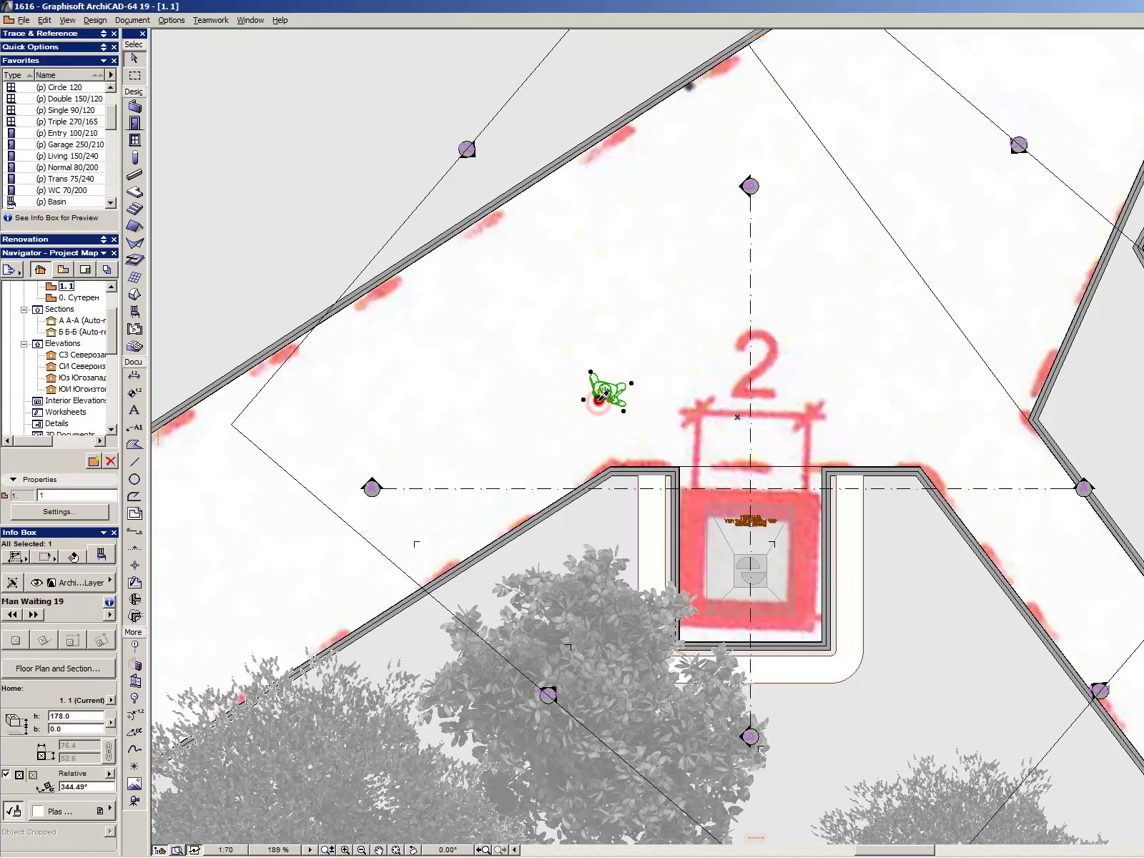
# - Rotate the man figure to a relative angle of 33.59°
pyautogui.hotkey('alt', 'BackSpace')
pyautogui.click(590, 404)
pyautogui.click(623, 411)
pyautogui.click(635, 371)
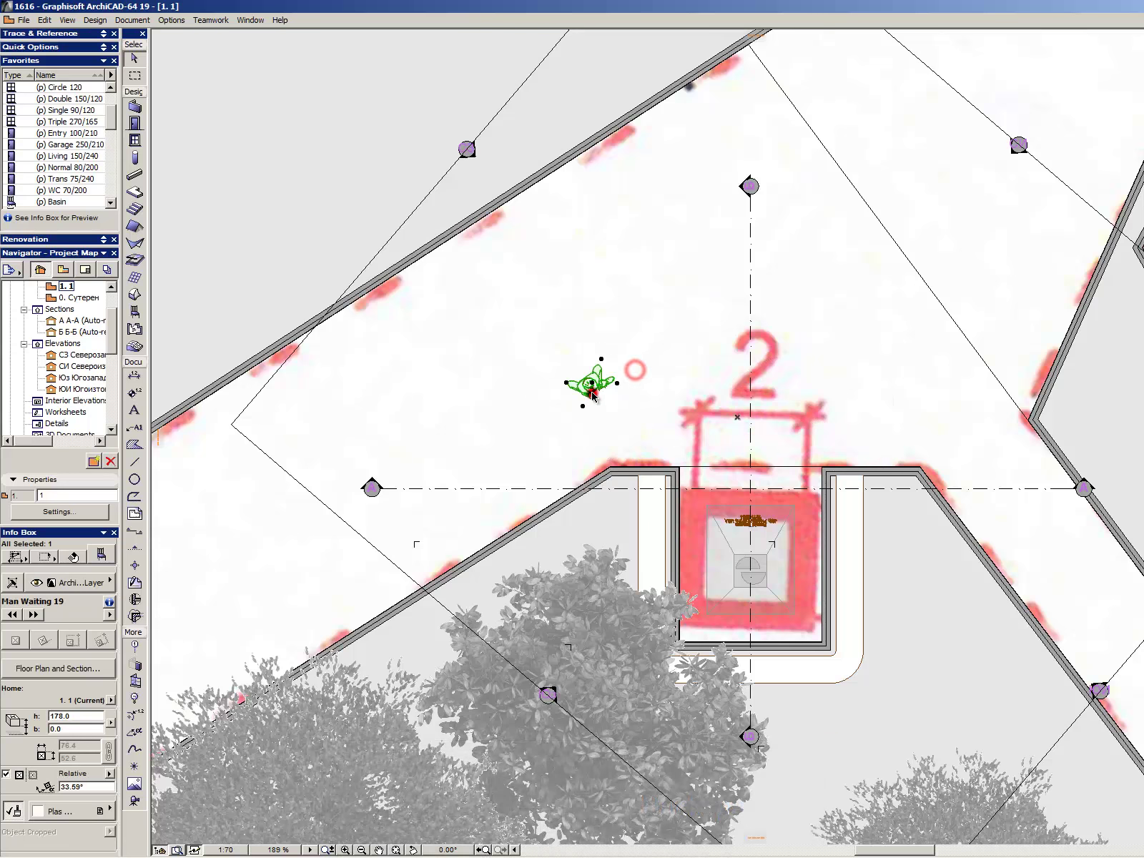
# - Copy the man figure to just in front of the monument and rotate the copy to a relative angle of 335.04°
pyautogui.click(592, 393)
pyautogui.keyDown('ctrl'); pyautogui.click(776, 426); pyautogui.keyUp('ctrl')
pyautogui.hotkey('alt', 'BackSpace')
pyautogui.click(771, 434)
pyautogui.click(809, 417)
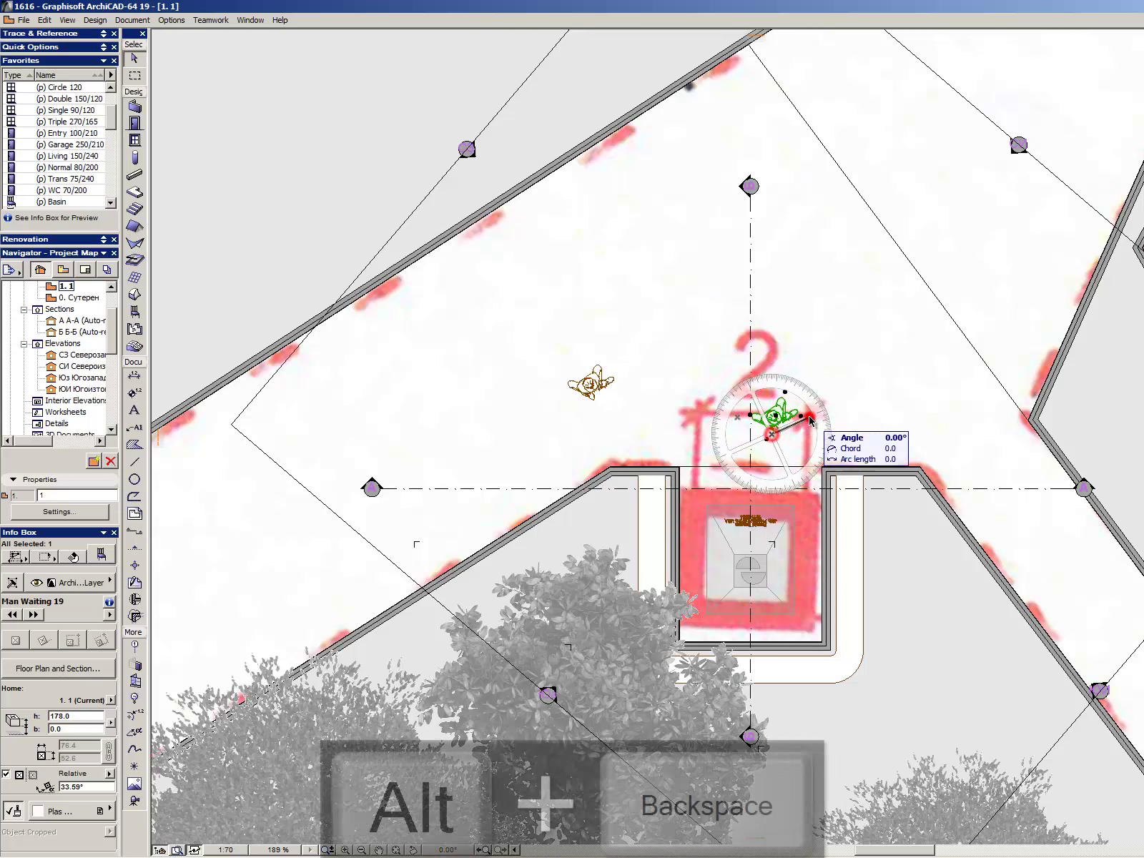
pyautogui.click(825, 470)
pyautogui.keyDown('alt'); pyautogui.click(793, 432); pyautogui.keyUp('alt')
# - Replace the copied figure in front of the monument with Woman Walking 19
pyautogui.hotkey('ctrl', 't')
pyautogui.click(752, 492)
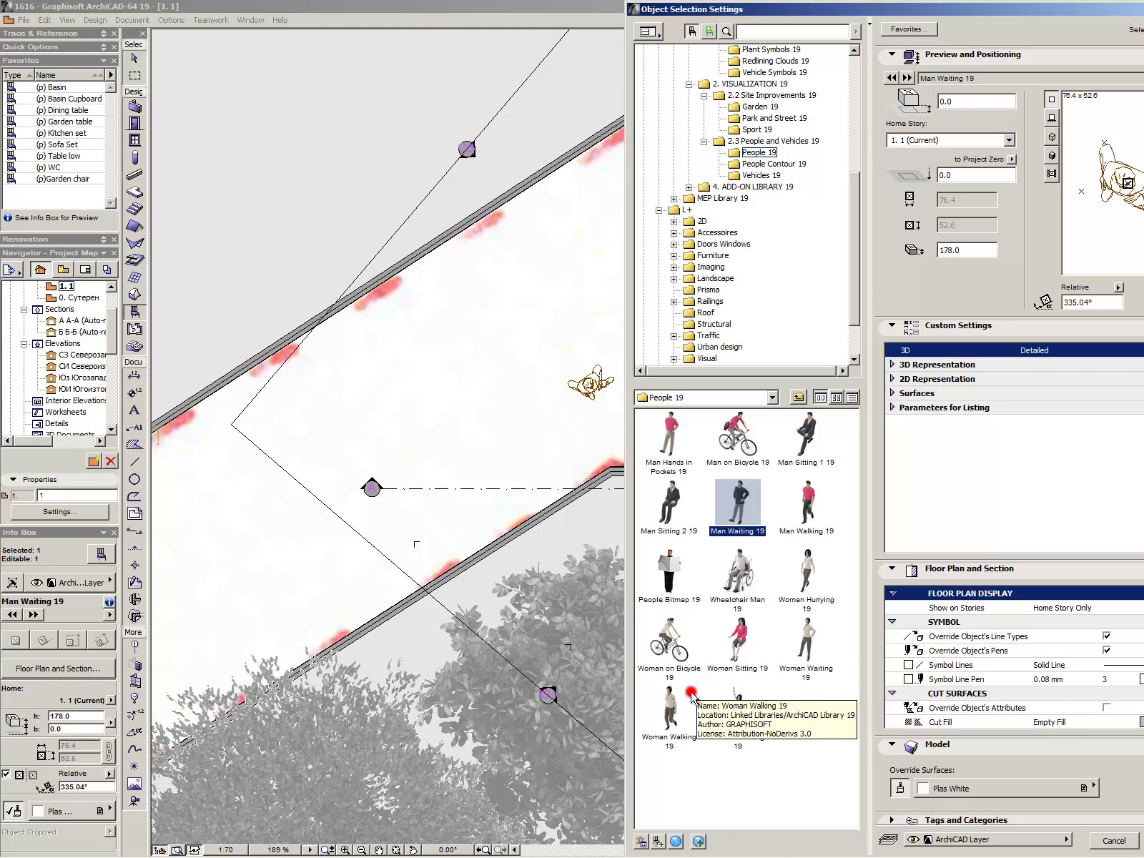
pyautogui.doubleClick(668, 704)
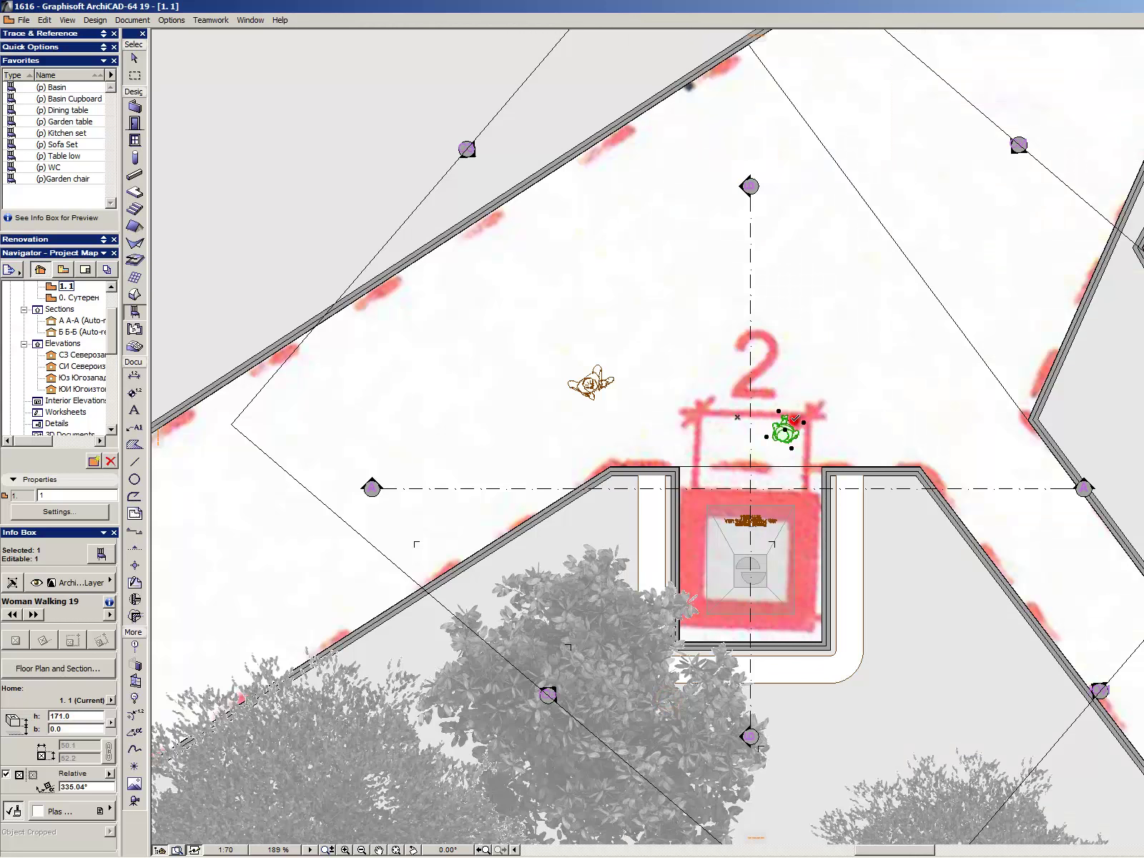
pyautogui.click(829, 402)
# - Show the model in 3D perspective and turn off the Plas White surface override on all three trees
pyautogui.hotkey('alt', ',')
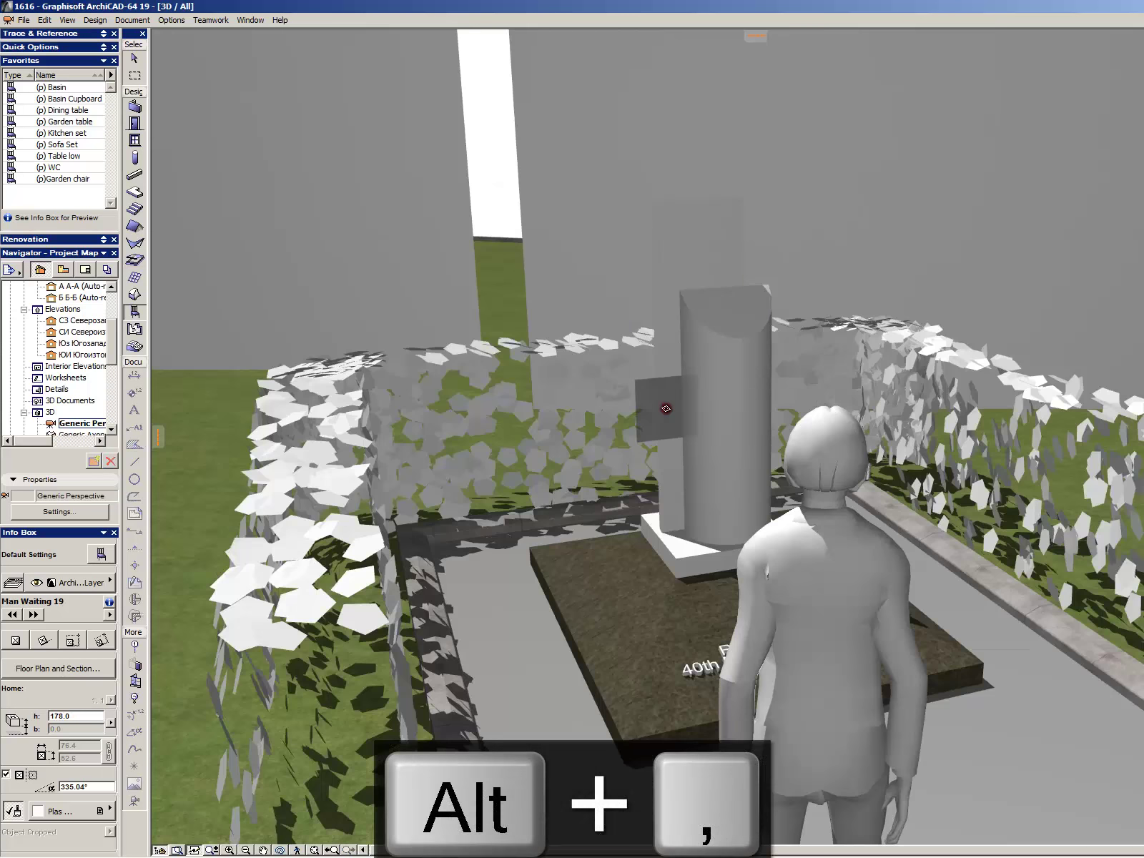
pyautogui.scroll(-10, 606, 348)
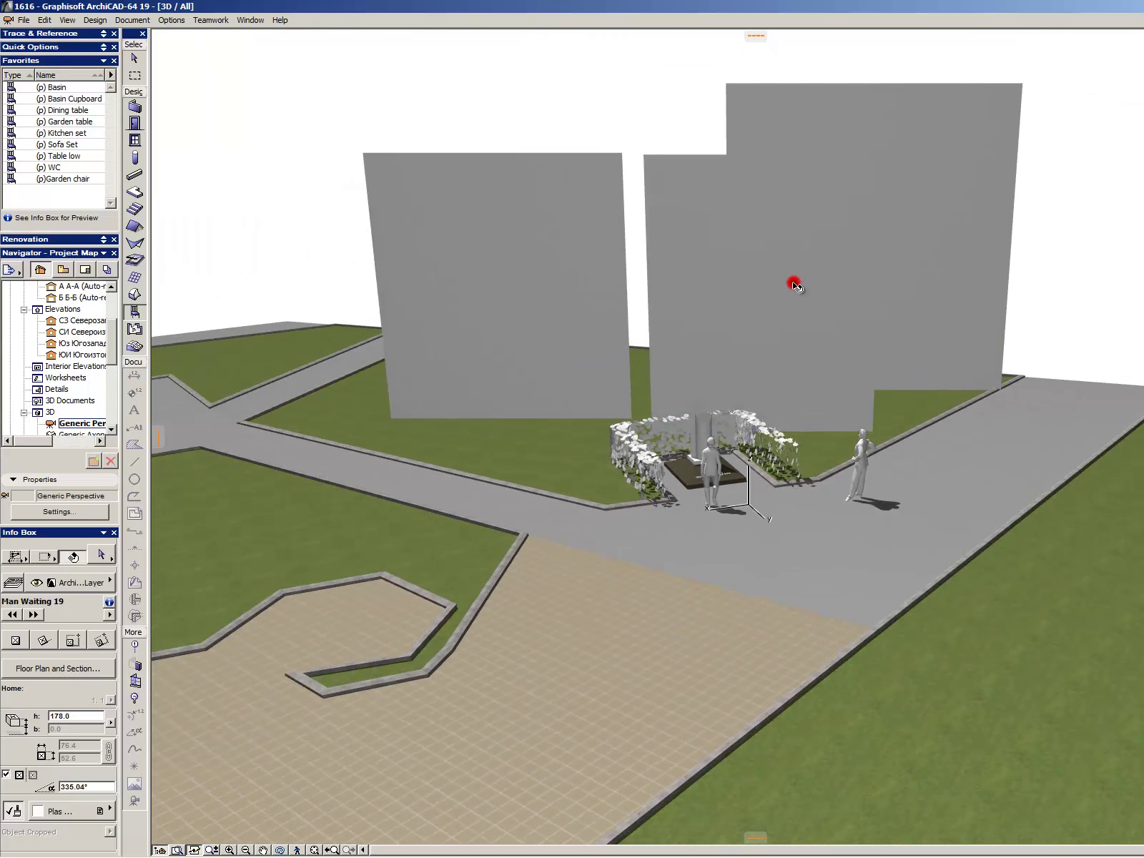
pyautogui.click(793, 283)
pyautogui.keyDown('shift'); pyautogui.click(418, 326); pyautogui.keyUp('shift')
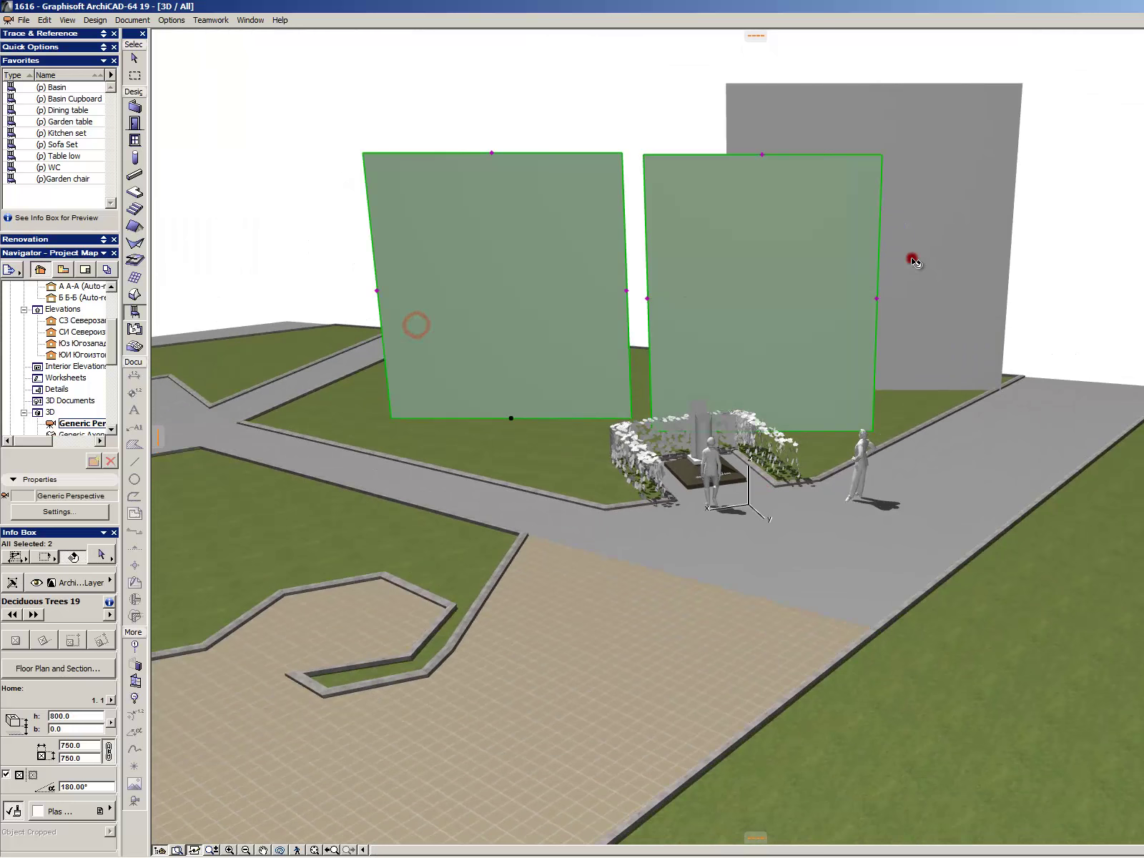
pyautogui.keyDown('shift'); pyautogui.click(942, 254); pyautogui.keyUp('shift')
pyautogui.scroll(-2, 36, 759)
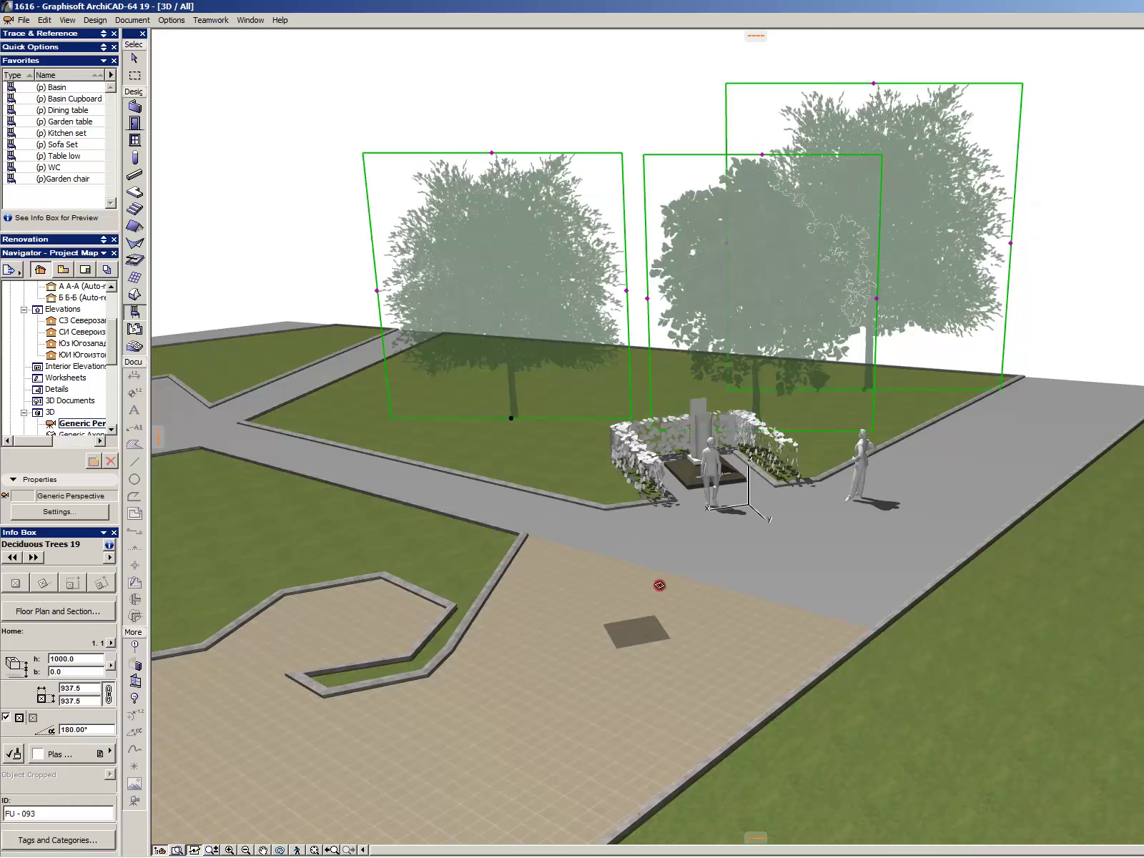
pyautogui.press('Escape')
pyautogui.press('Escape')
pyautogui.scroll(5, 658, 464)
pyautogui.scroll(2, 650, 449)
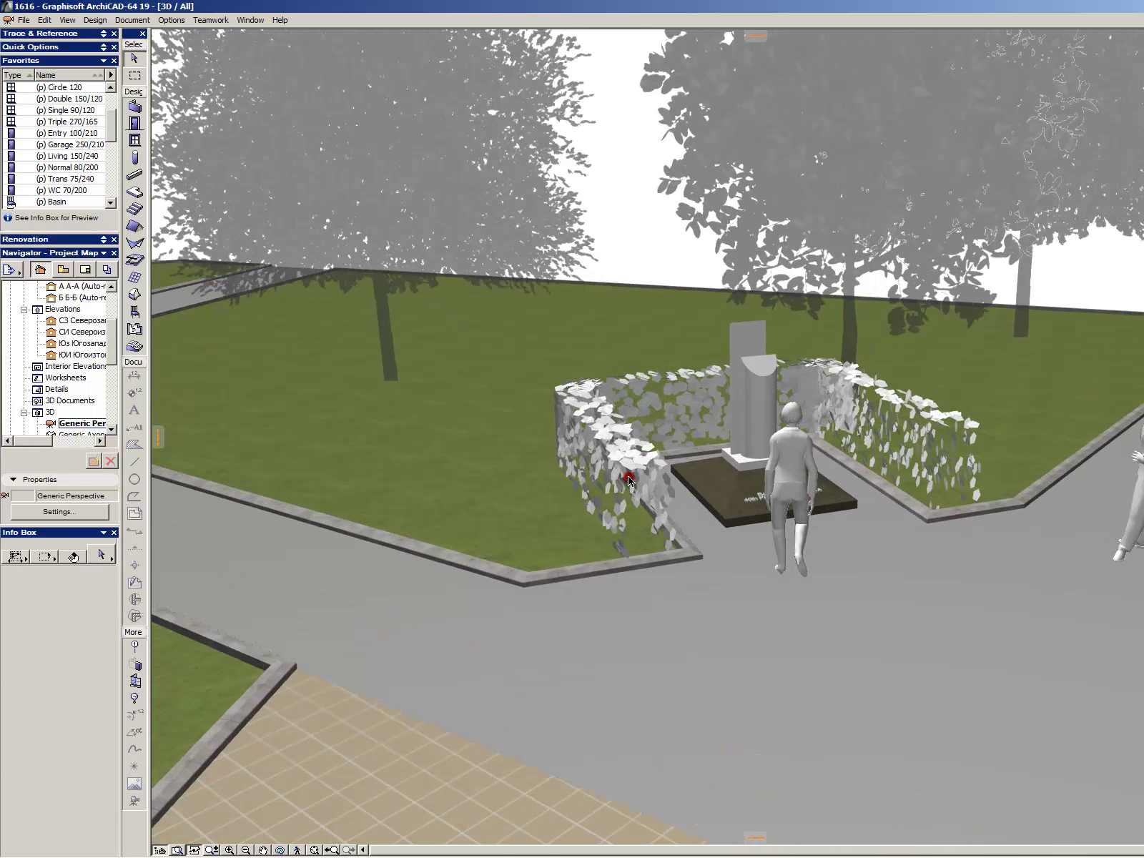
pyautogui.click(629, 479)
pyautogui.press('Escape')
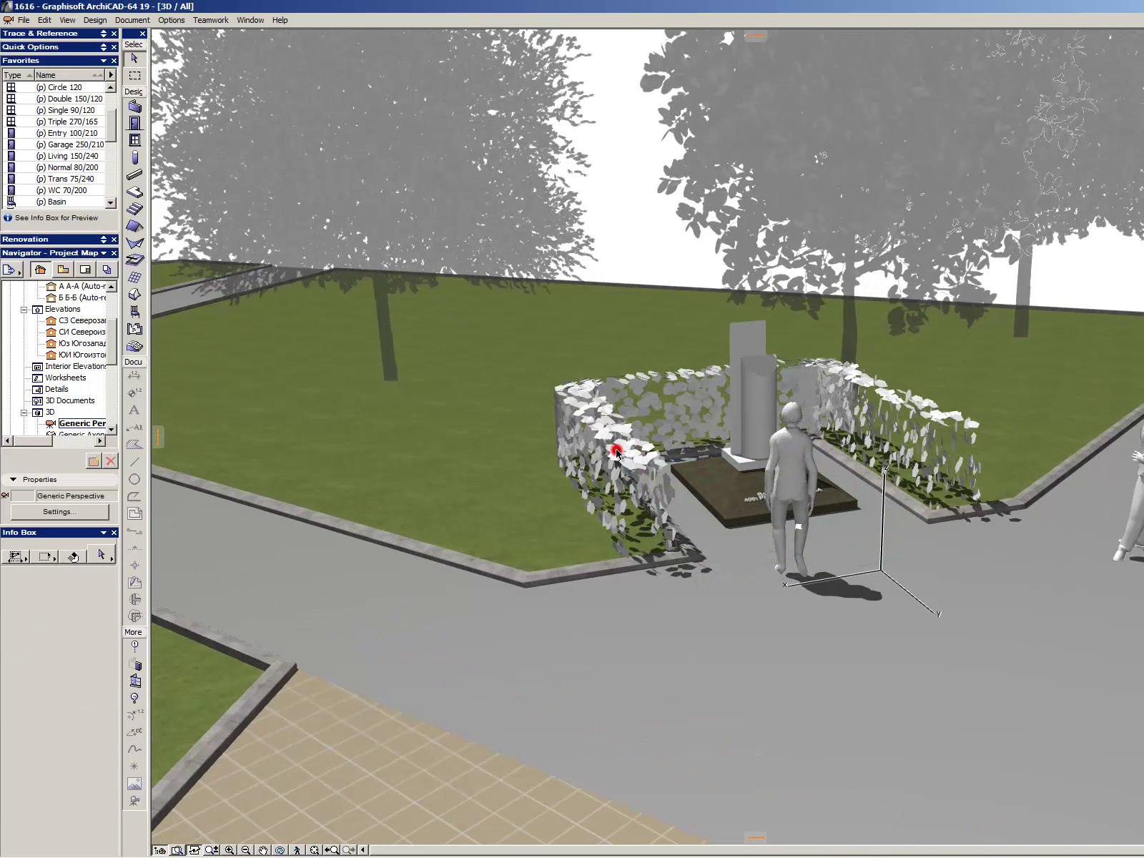
pyautogui.click(605, 441)
pyautogui.click(605, 437)
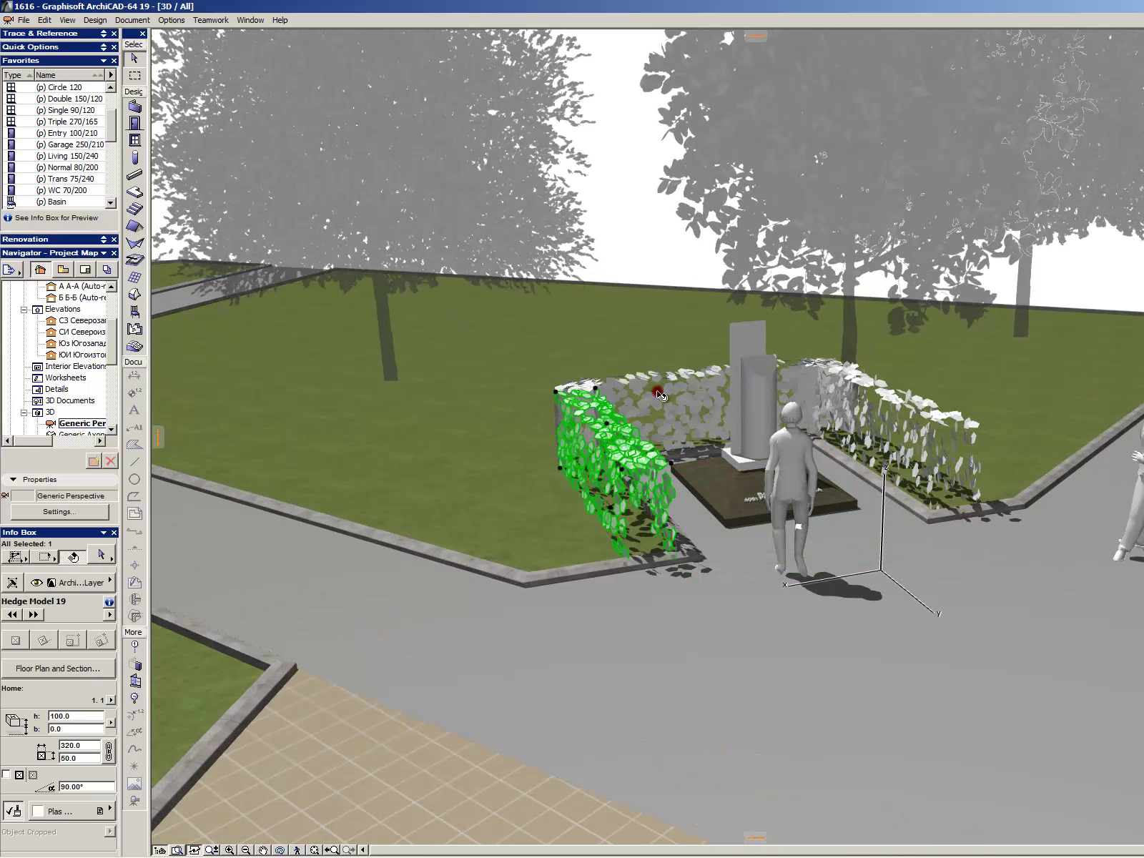
pyautogui.keyDown('shift'); pyautogui.click(780, 417); pyautogui.keyUp('shift')
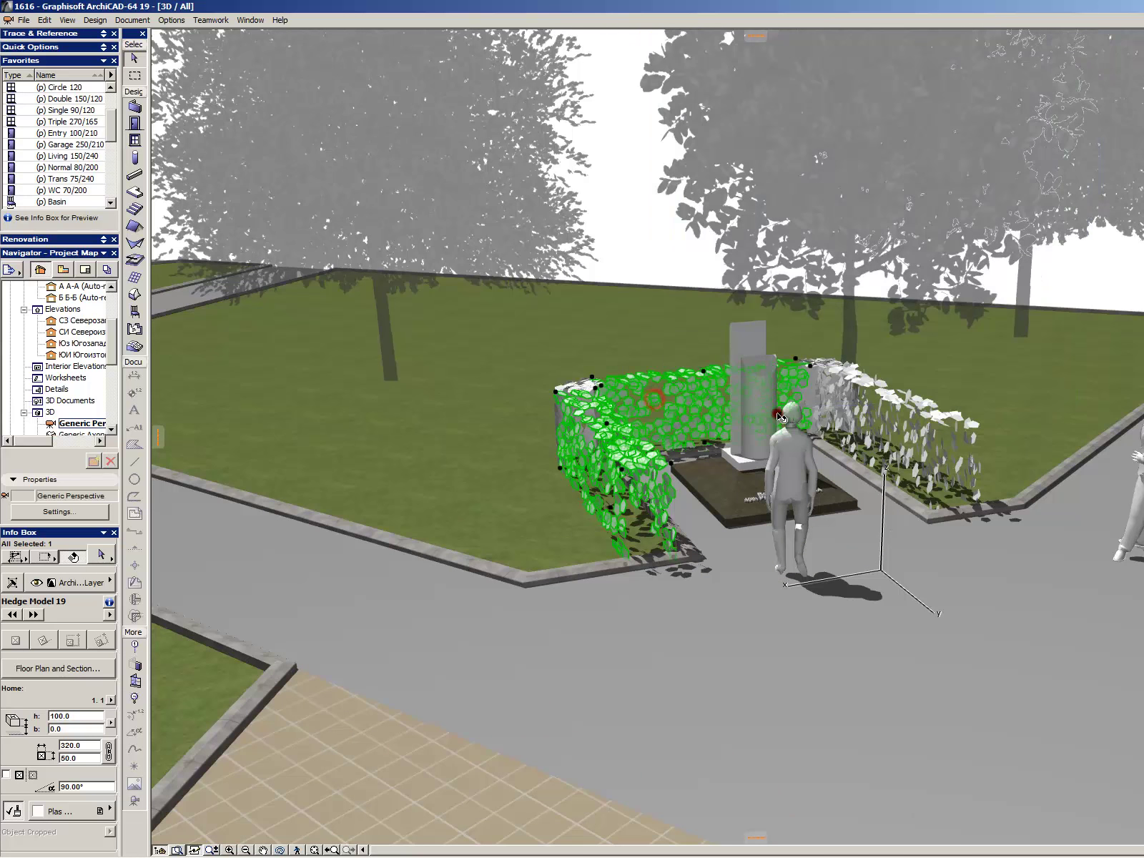
pyautogui.keyDown('shift'); pyautogui.click(815, 363); pyautogui.keyUp('shift')
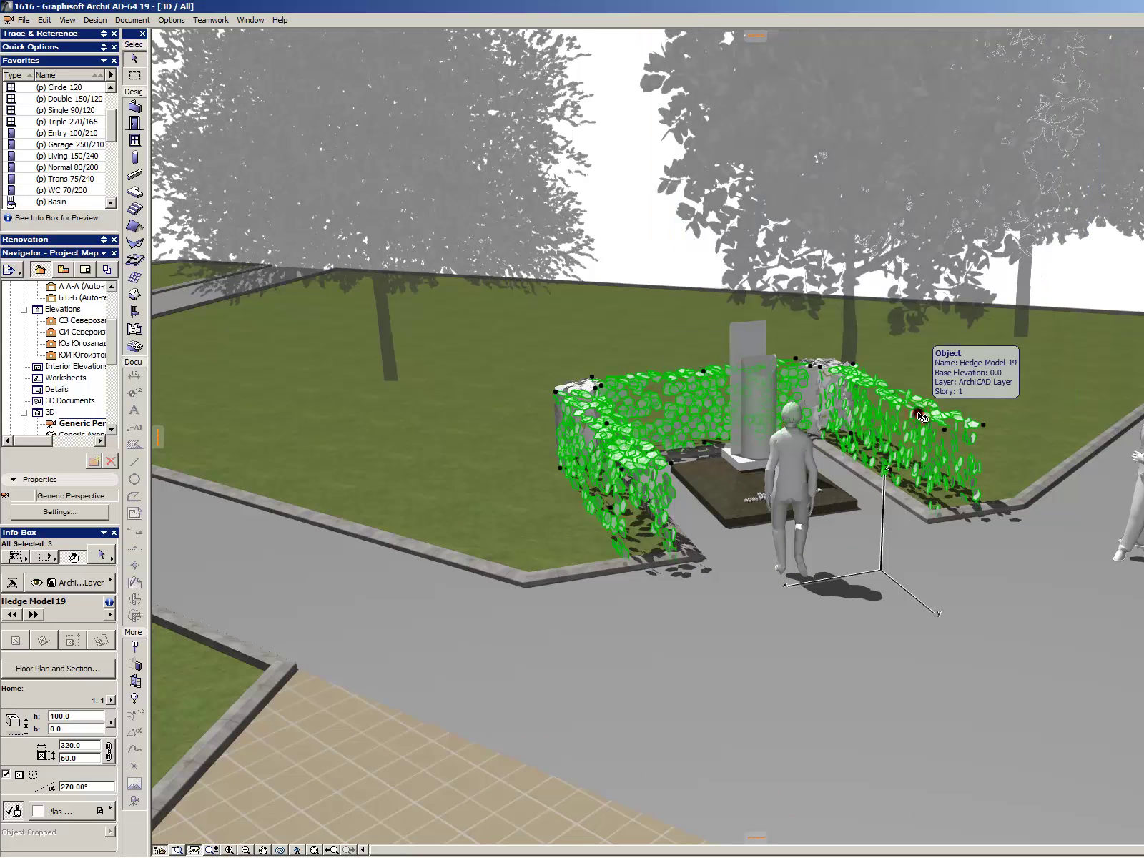
pyautogui.keyDown('shift'); pyautogui.click(815, 365); pyautogui.keyUp('shift')
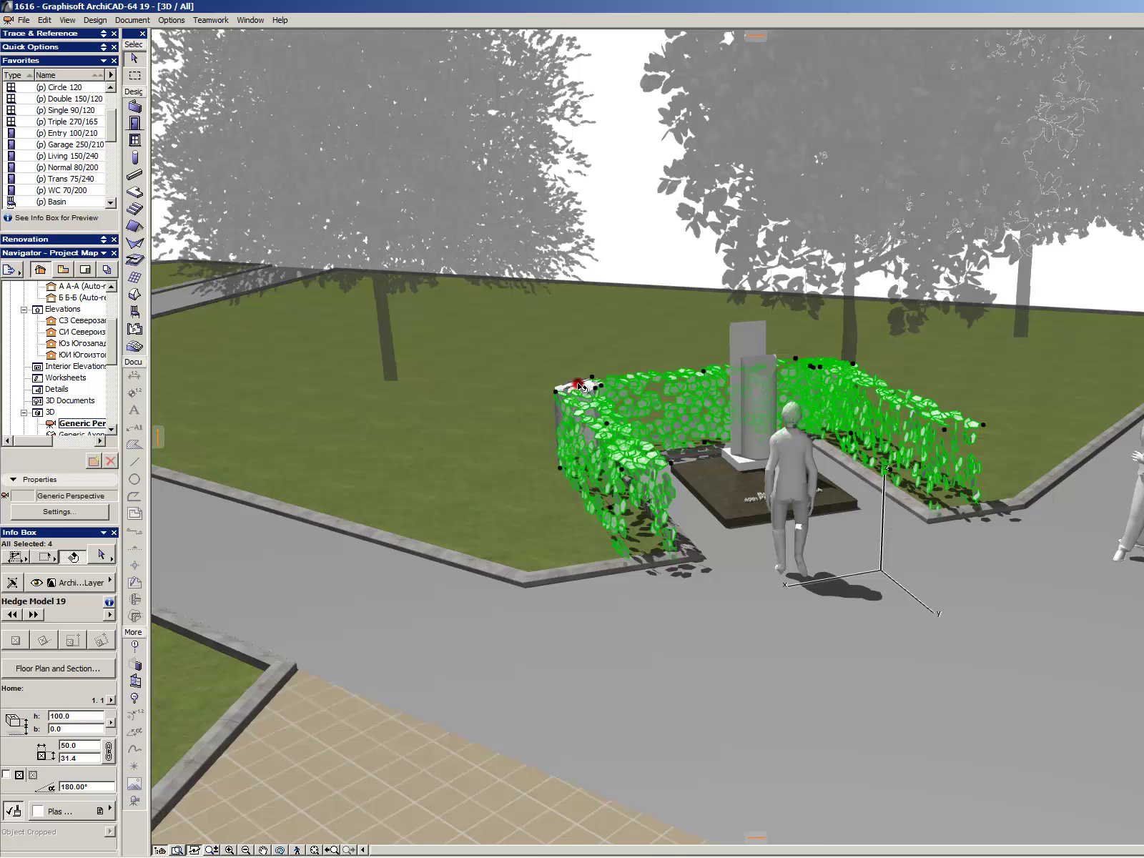
pyautogui.click(745, 519)
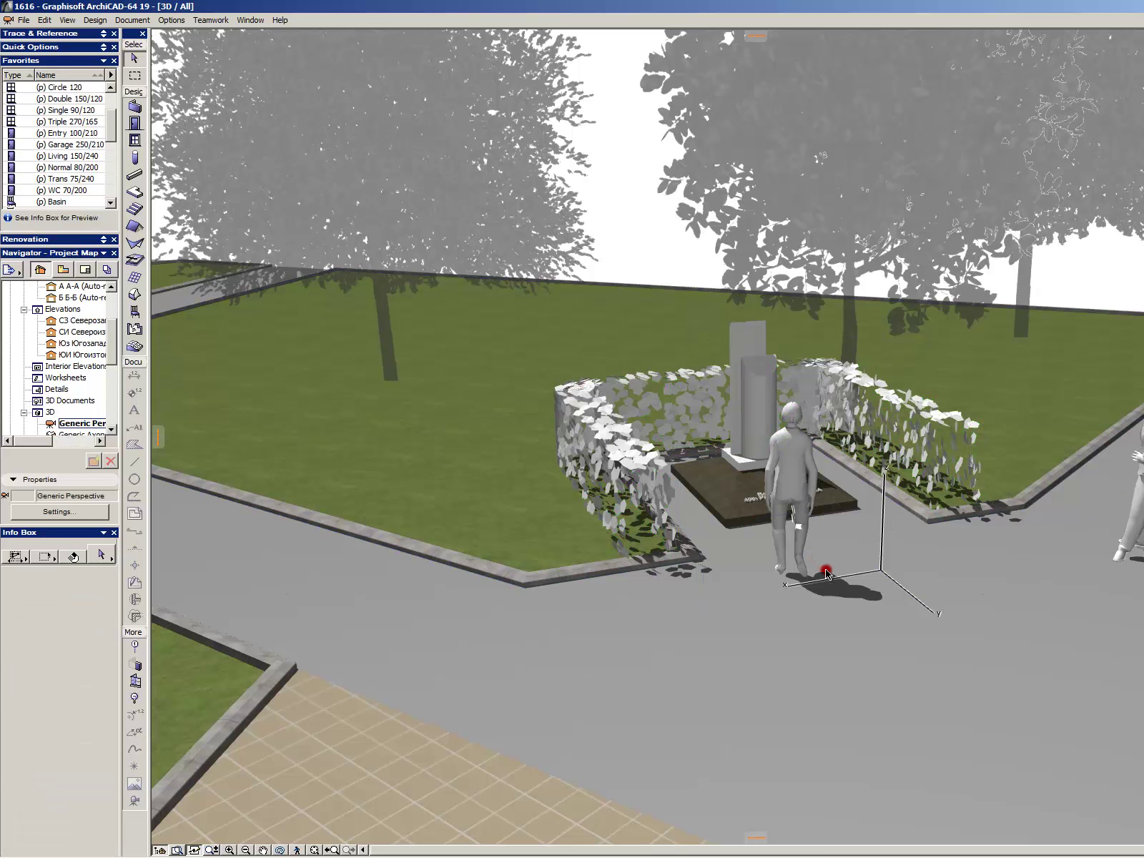
# - Move the Woman Walking 19 figure a short distance farther away from the monument on the pavement
pyautogui.scroll(3, 822, 593)
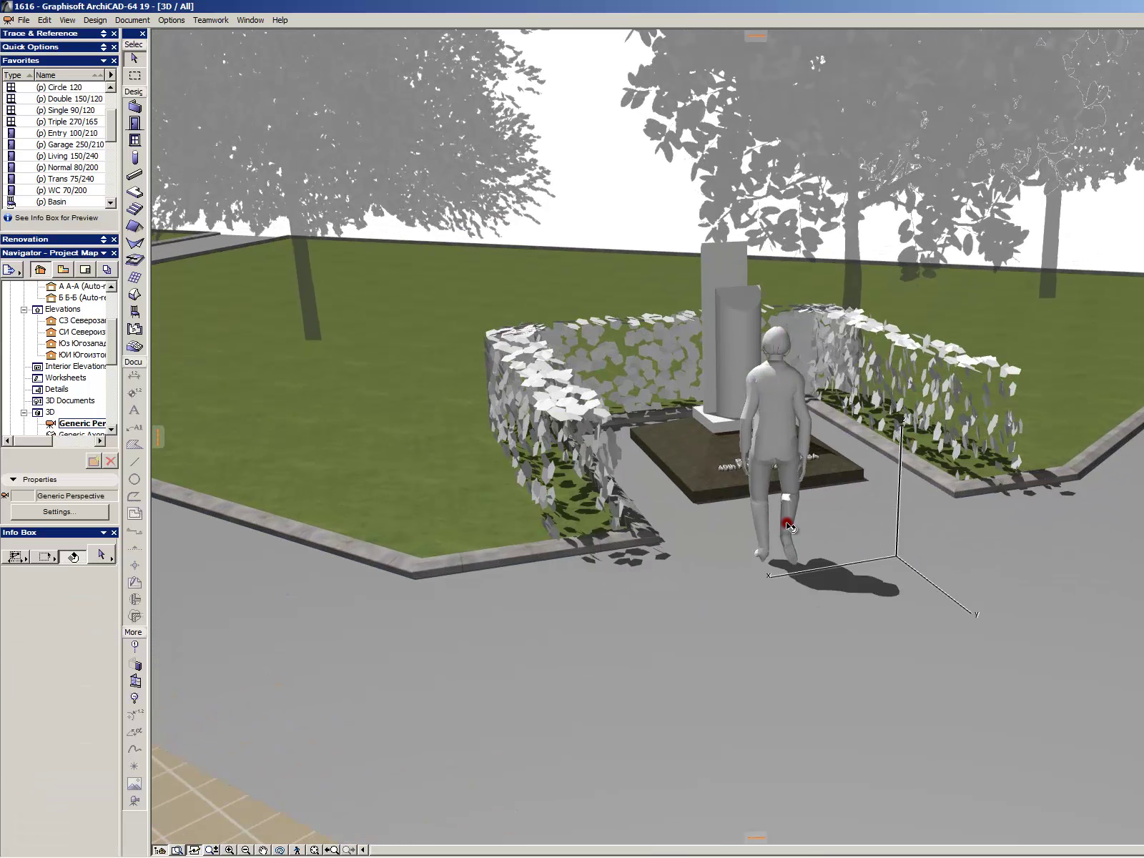
pyautogui.click(786, 534)
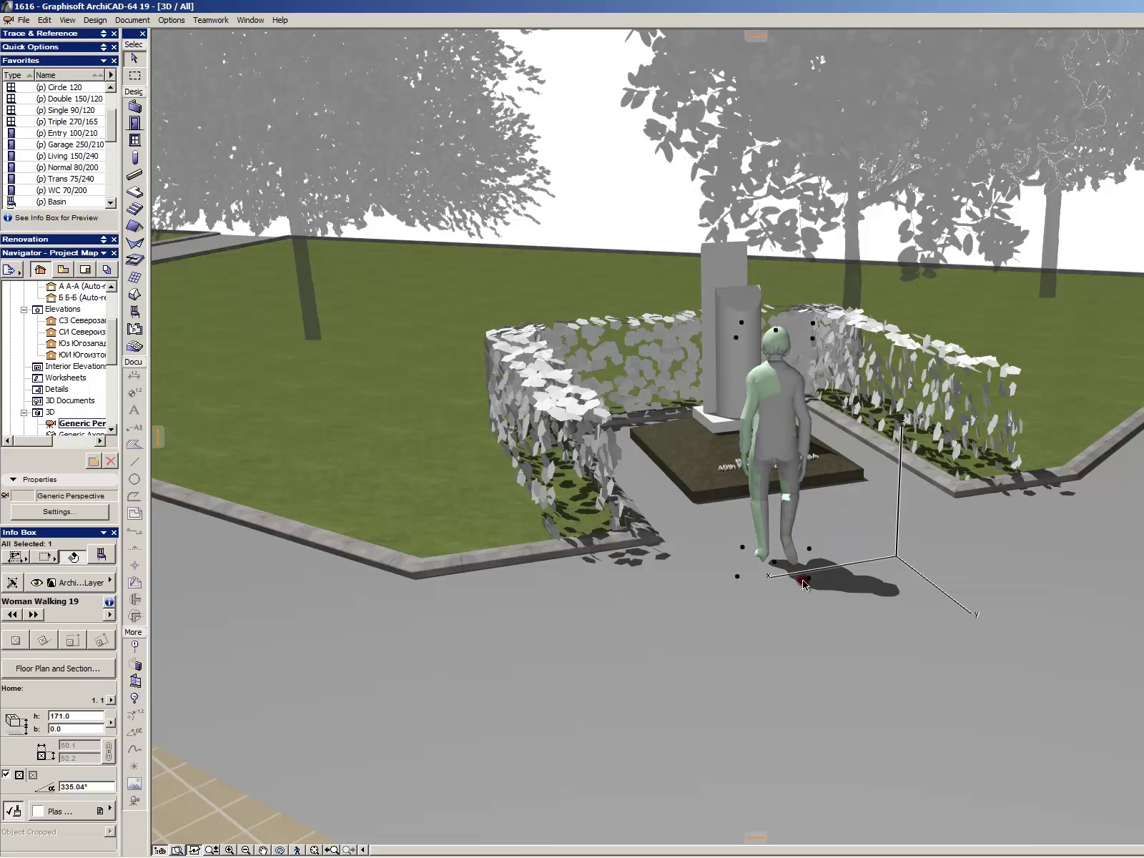
pyautogui.moveTo(811, 578); pyautogui.dragTo(844, 661)
pyautogui.click(964, 612)
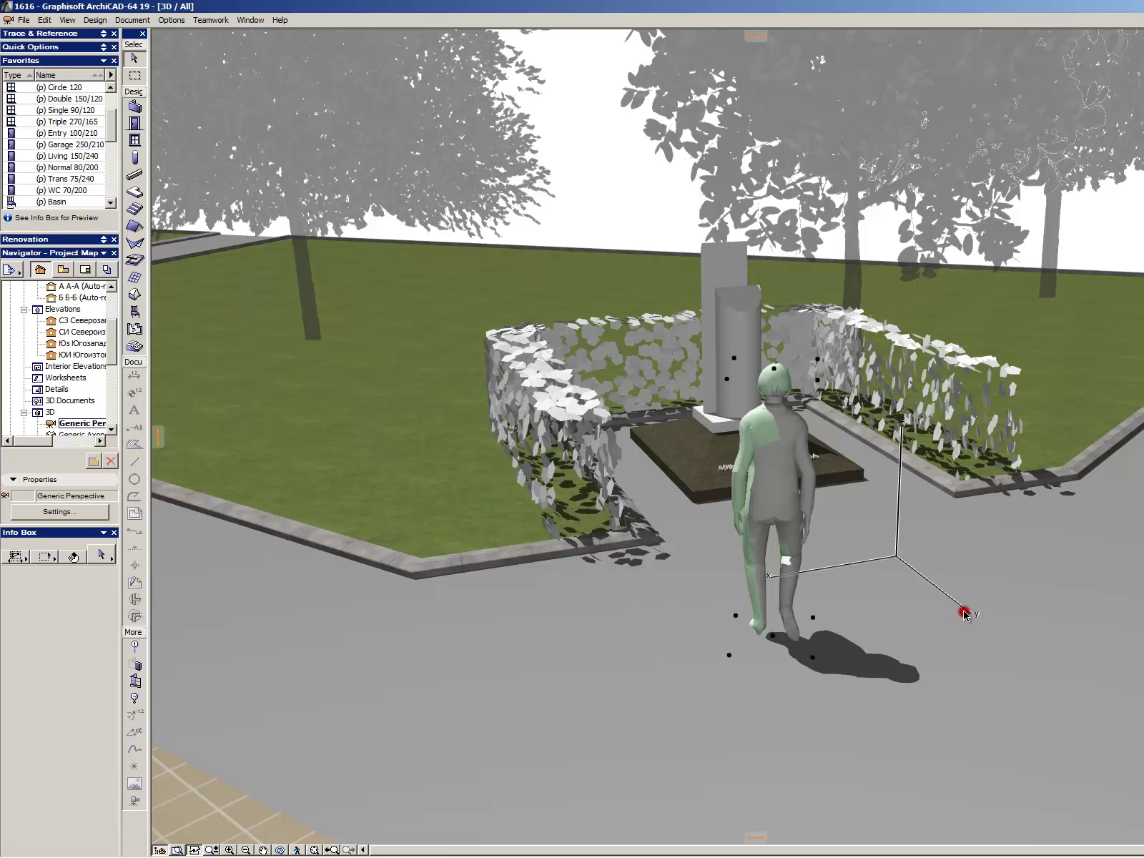
# - Examine the monument, hedges and the tree behind them from a lower, eye-level perspective
pyautogui.scroll(-3, 722, 588)
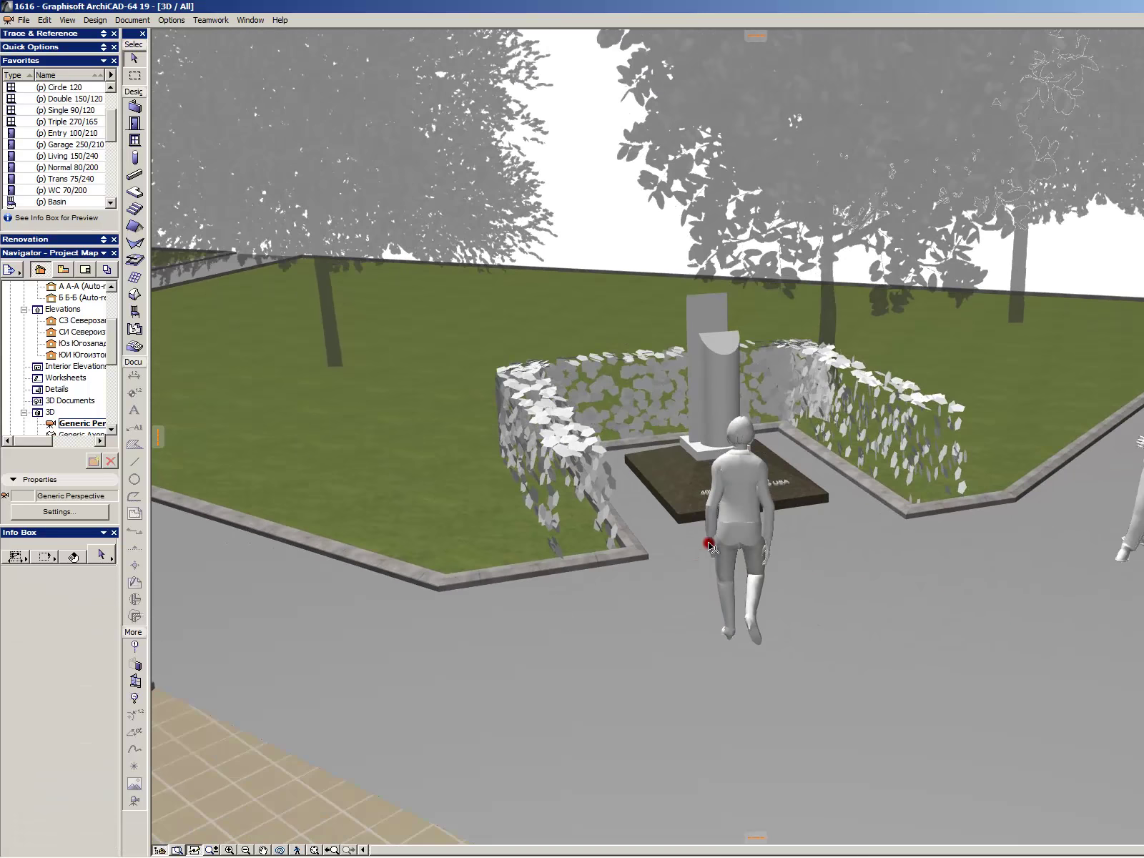
pyautogui.keyDown('shift'); pyautogui.moveTo(783, 504); pyautogui.dragTo(784, 438, button='middle'); pyautogui.keyUp('shift')
pyautogui.press('Up')
pyautogui.press('Up')
pyautogui.press('Up')
pyautogui.press('Up')
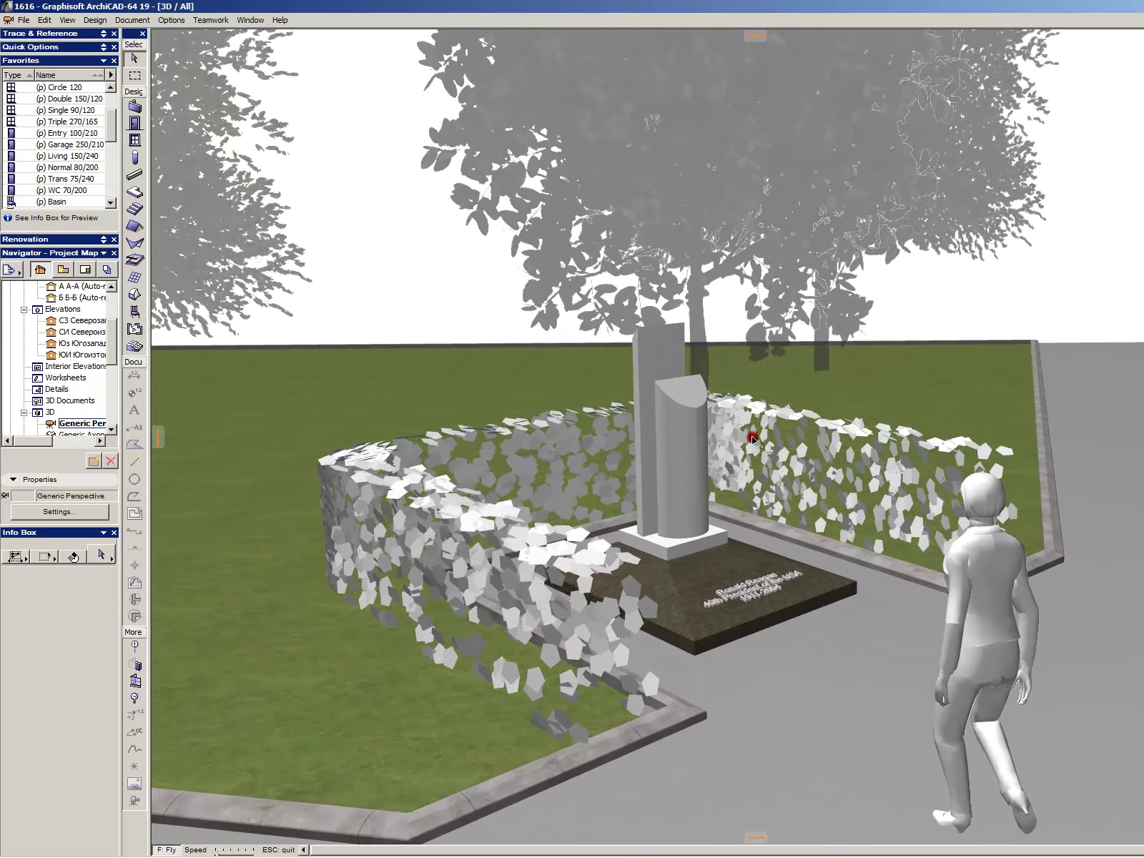
pyautogui.press('Down')
pyautogui.press('Down')
pyautogui.press('Down')
pyautogui.press('Escape')
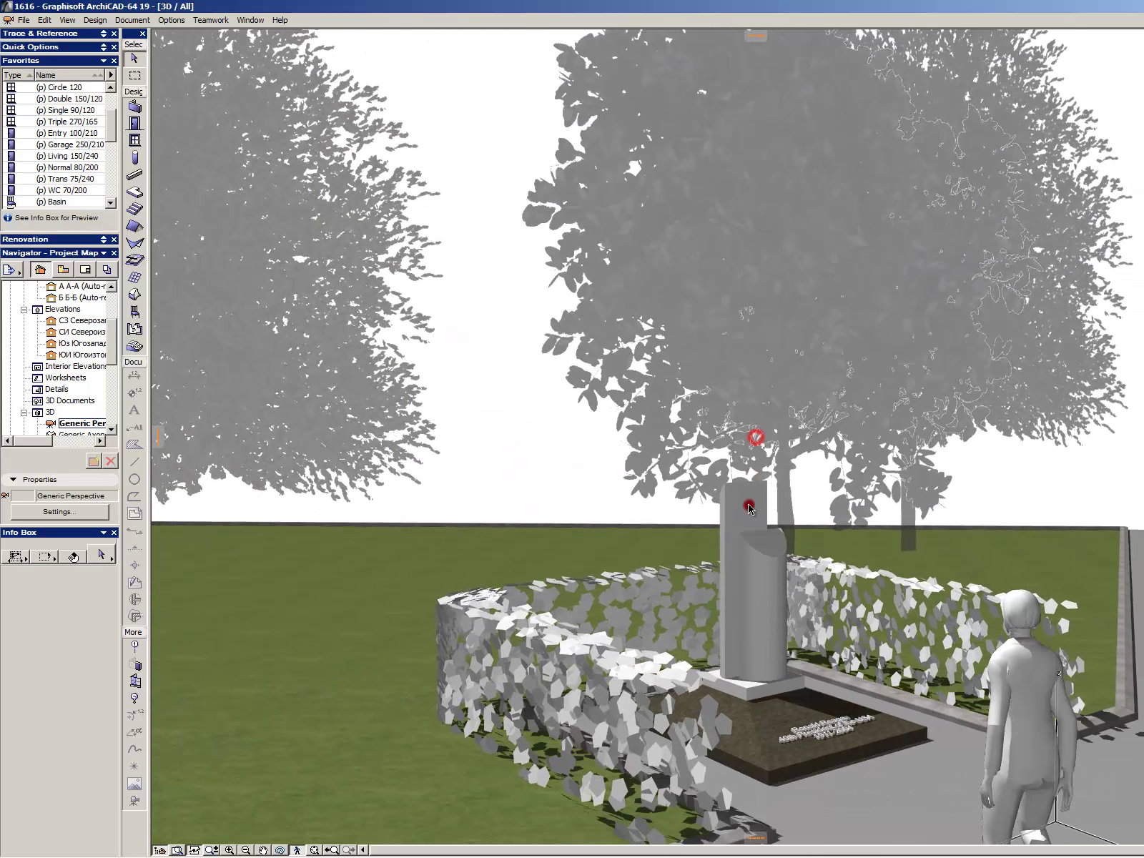
# - On the floor plan, move the Deciduous Trees 19 tree nearest the monument about 347.6 cm straight away from it
pyautogui.press('F2')
pyautogui.click(609, 761)
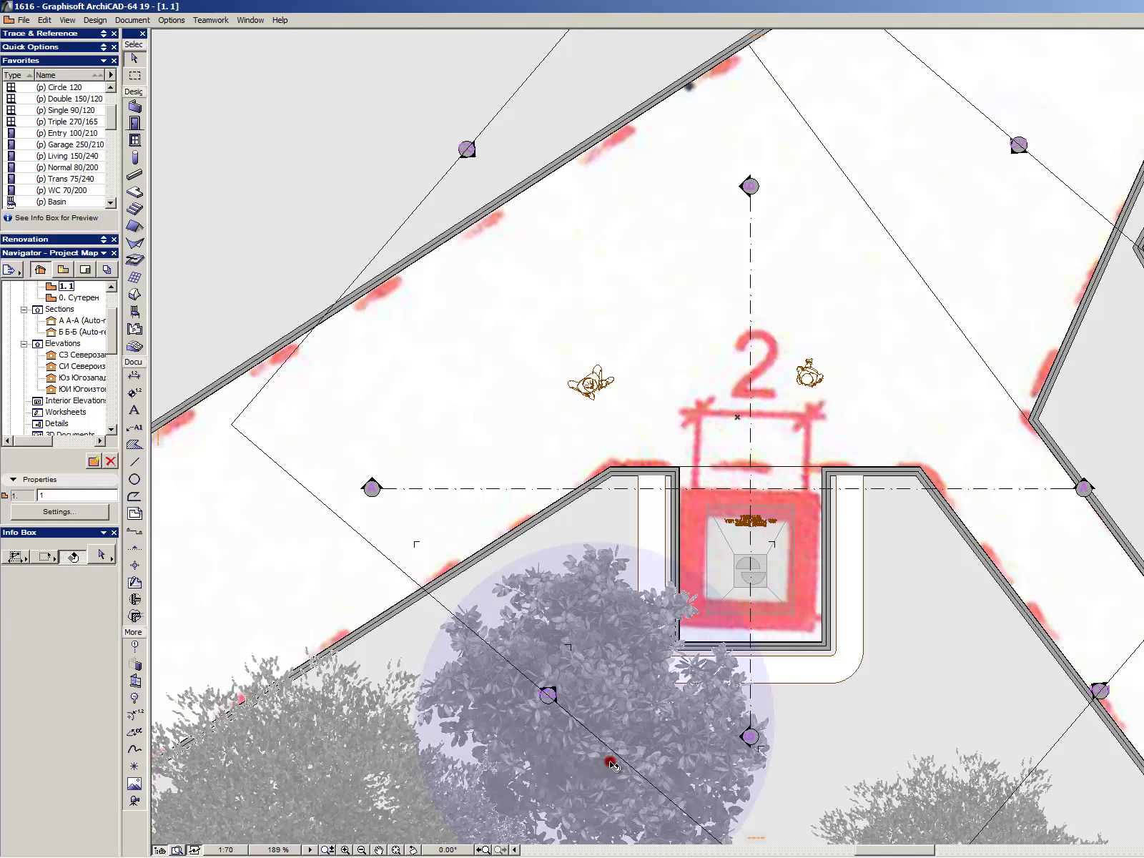
pyautogui.hotkey('ctrl', 'd')
pyautogui.click(634, 722)
pyautogui.scroll(-3, 734, 602)
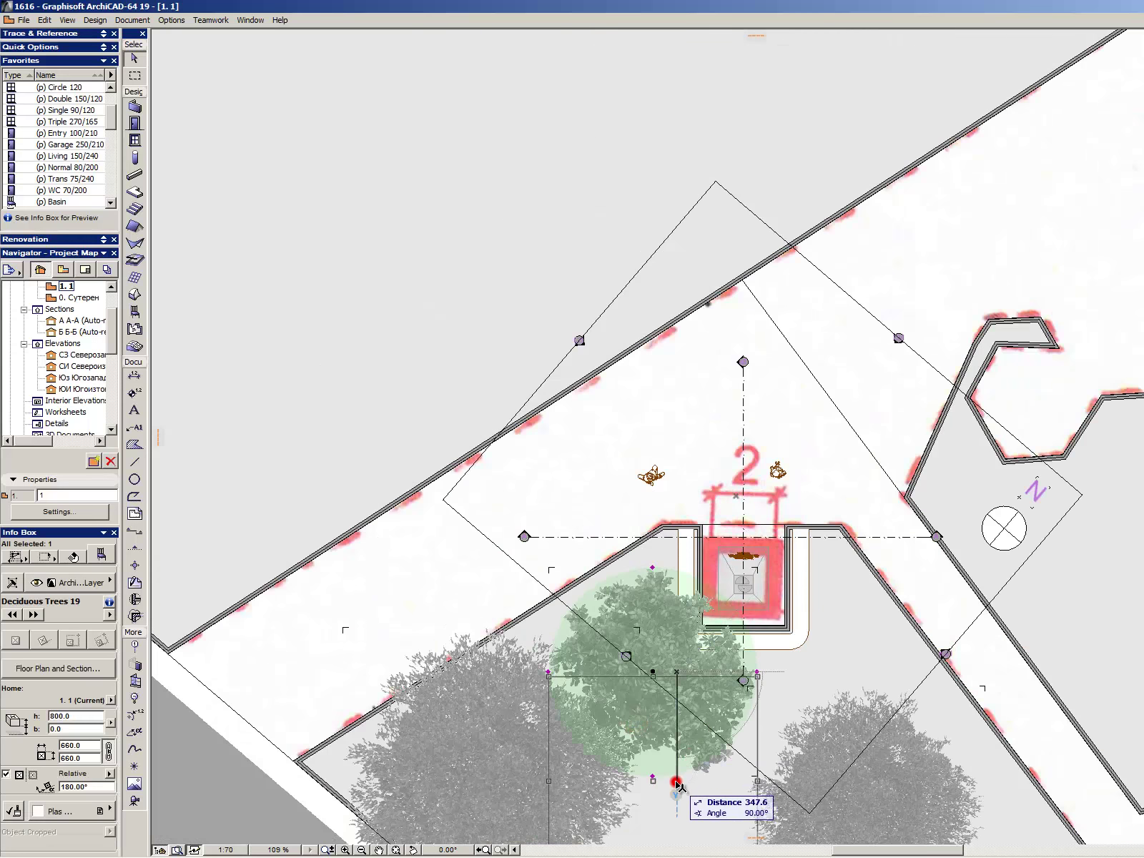
pyautogui.click(676, 782)
# - Show the model in 3D perspective and examine how the moved tree sits behind the monument and hedges
pyautogui.hotkey('alt', 'F3')
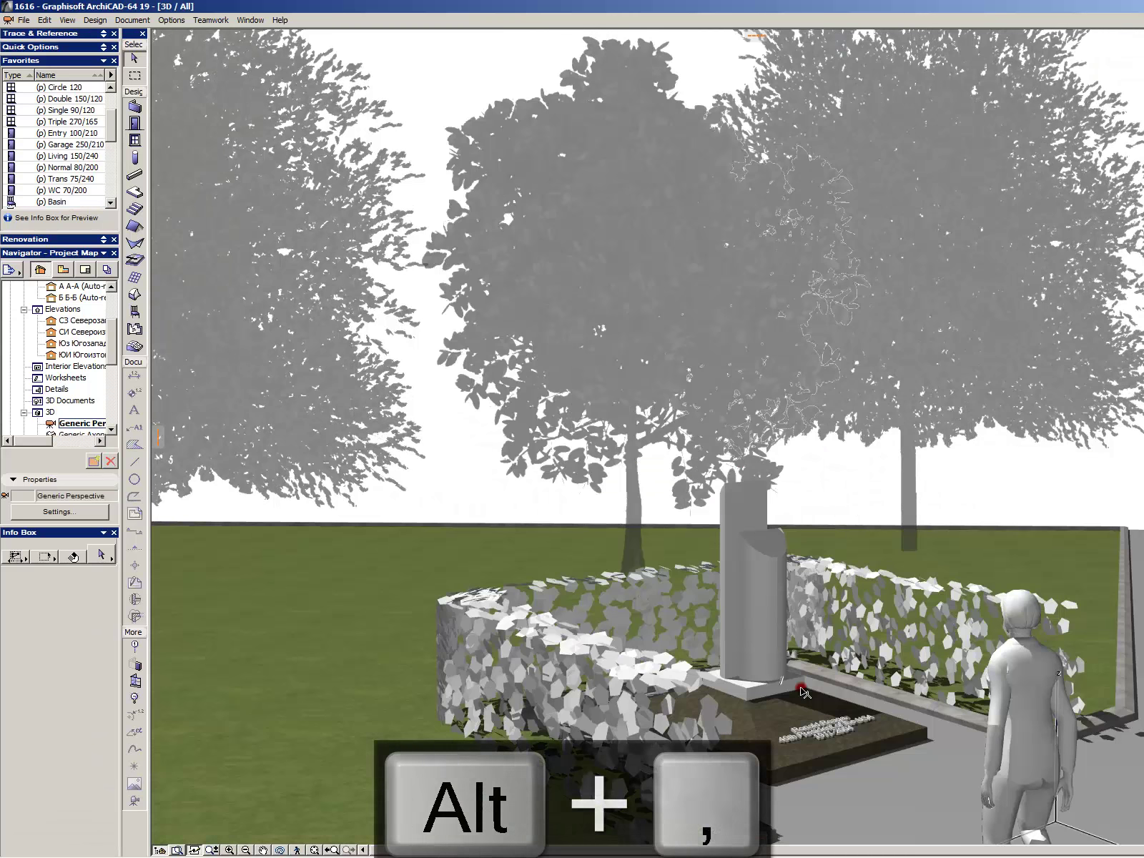
pyautogui.scroll(-2, 557, 567)
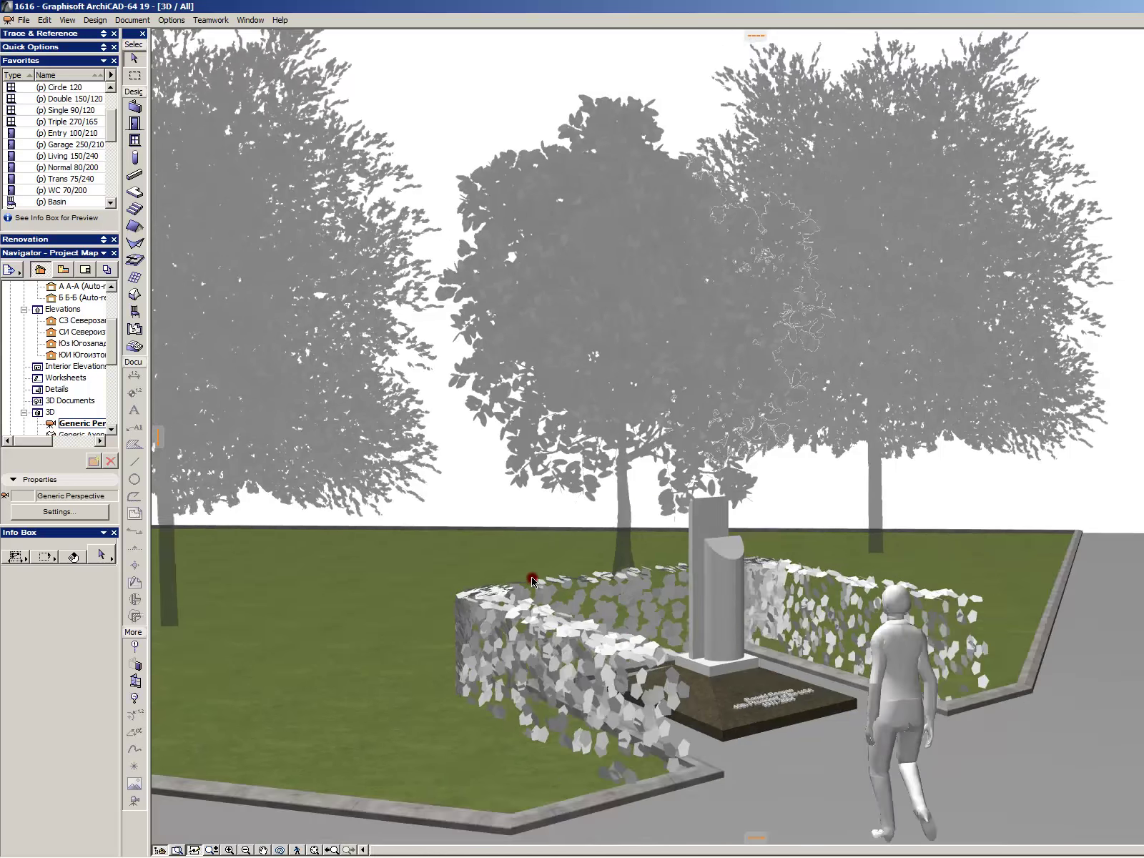
pyautogui.scroll(4, 601, 608)
pyautogui.scroll(-2, 655, 566)
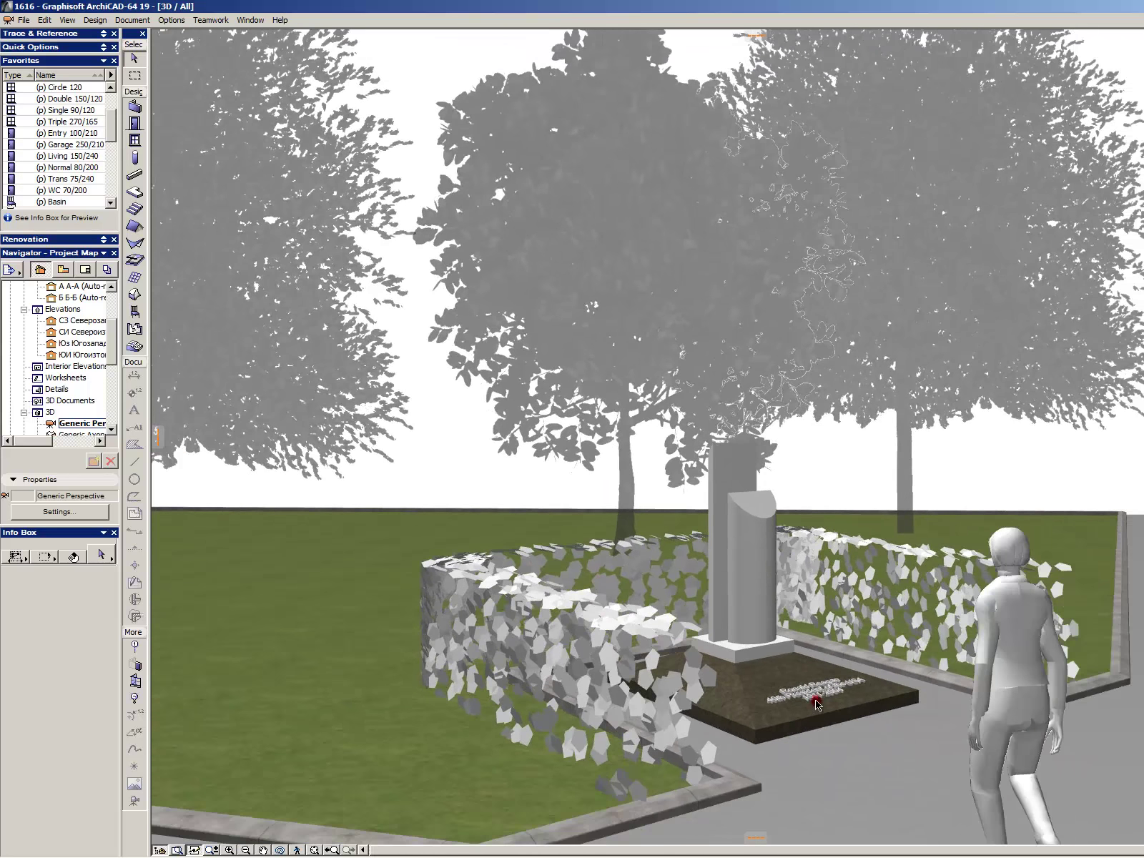
pyautogui.scroll(3, 473, 554)
pyautogui.scroll(-3, 474, 554)
pyautogui.scroll(1, 665, 587)
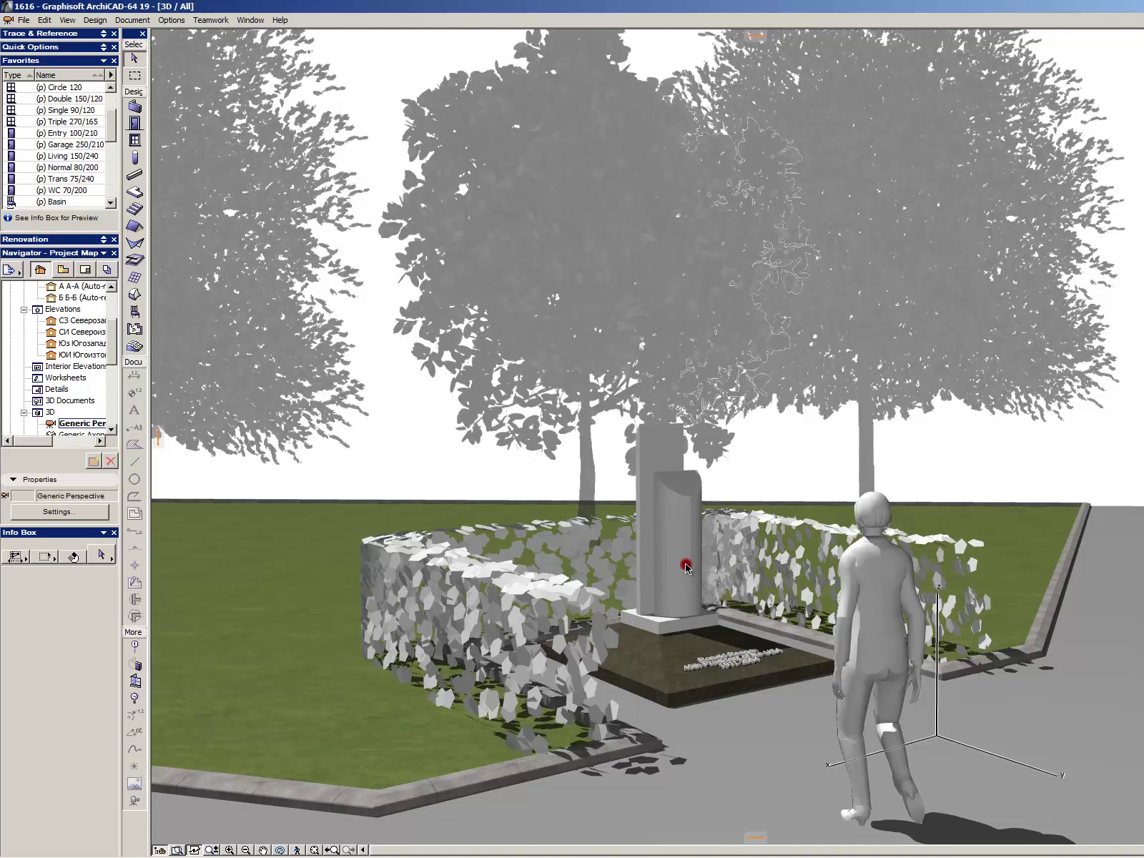
pyautogui.scroll(1, 686, 568)
pyautogui.scroll(-1, 686, 567)
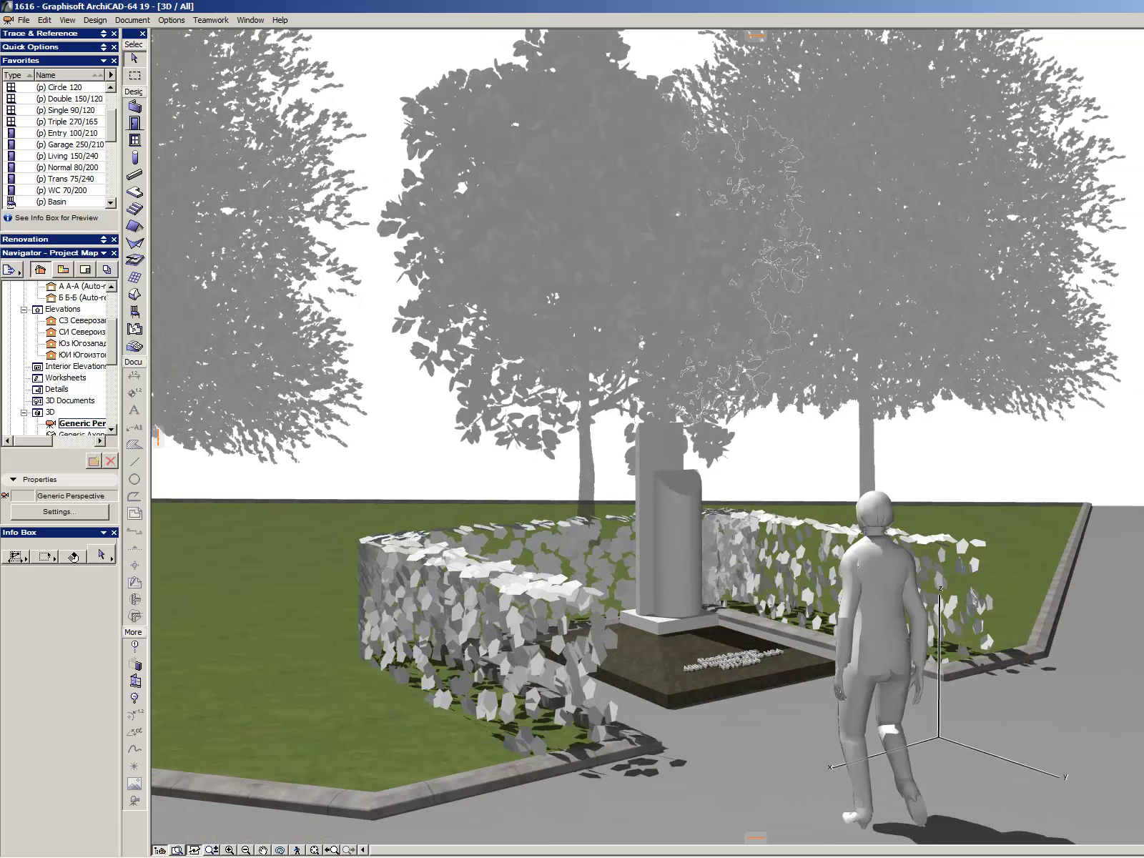
# - Delete the saved story views 3. Покрив and 2. 2 from the project's view map
pyautogui.click(63, 270)
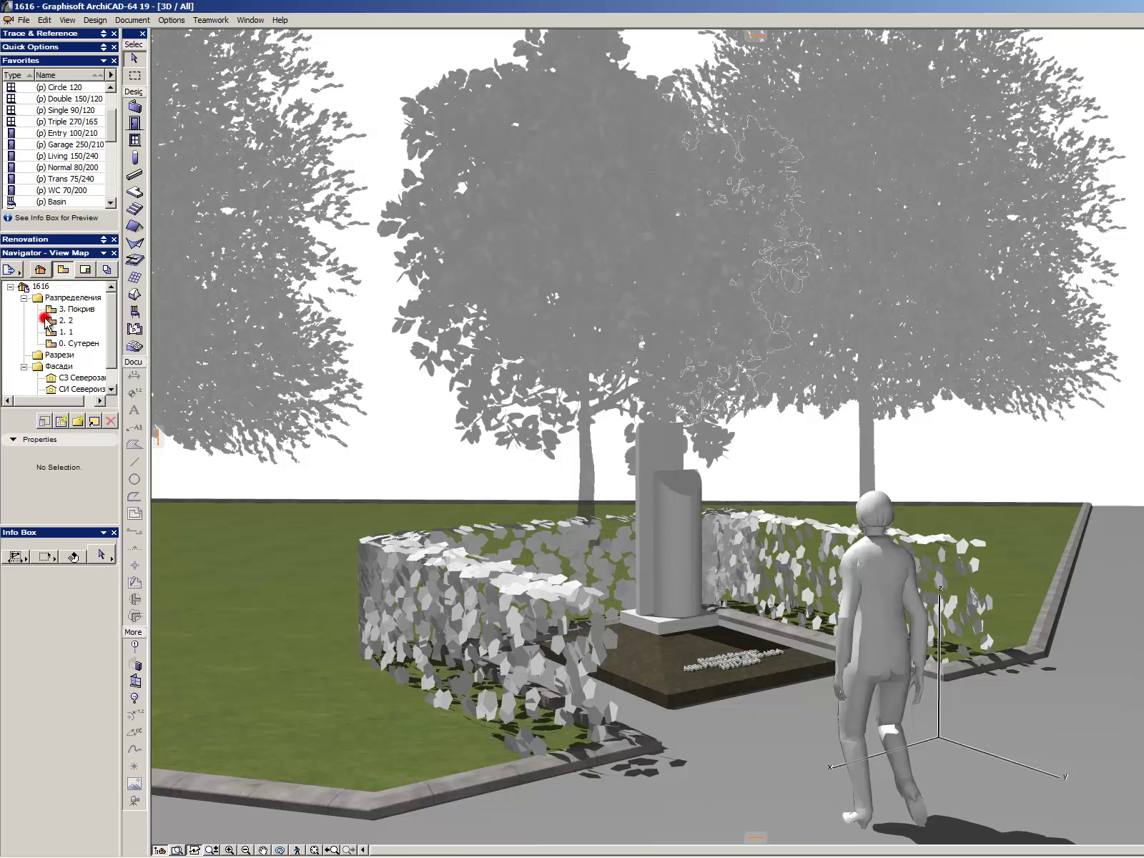
pyautogui.click(74, 310)
pyautogui.rightClick(74, 315)
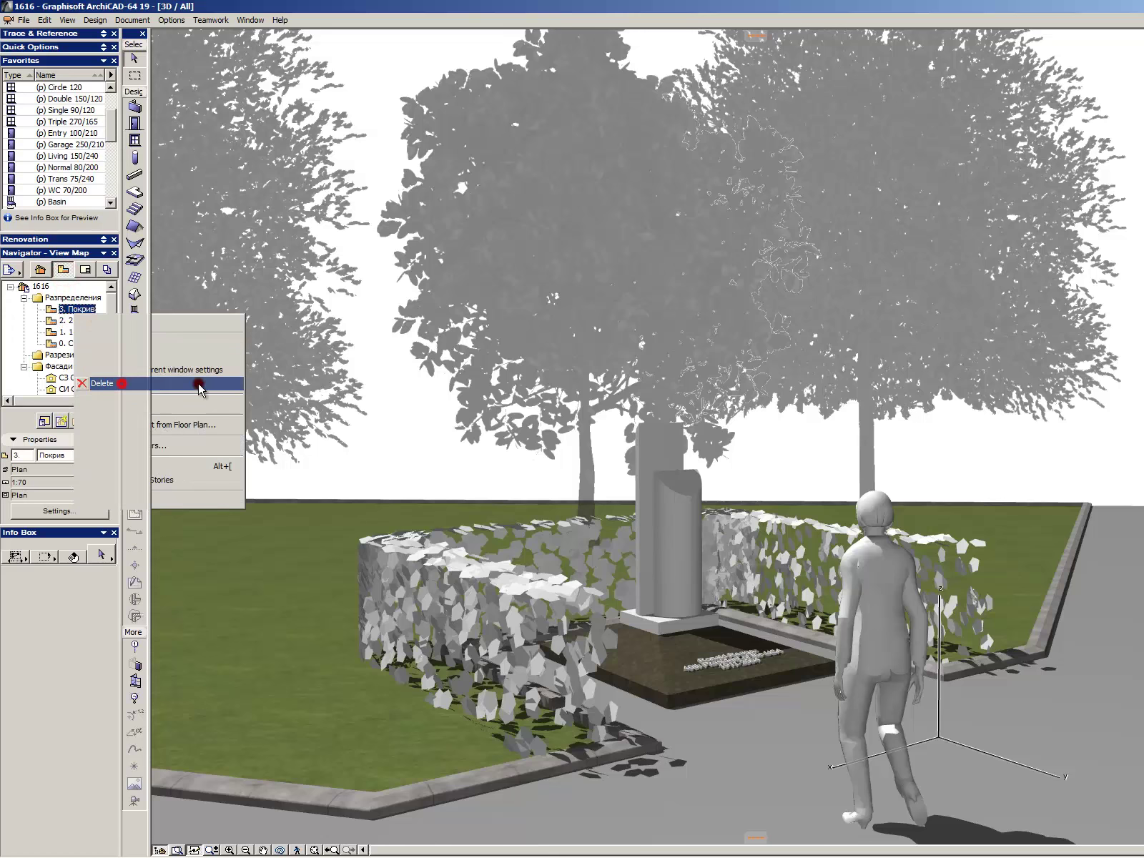
pyautogui.click(100, 380)
pyautogui.click(772, 347)
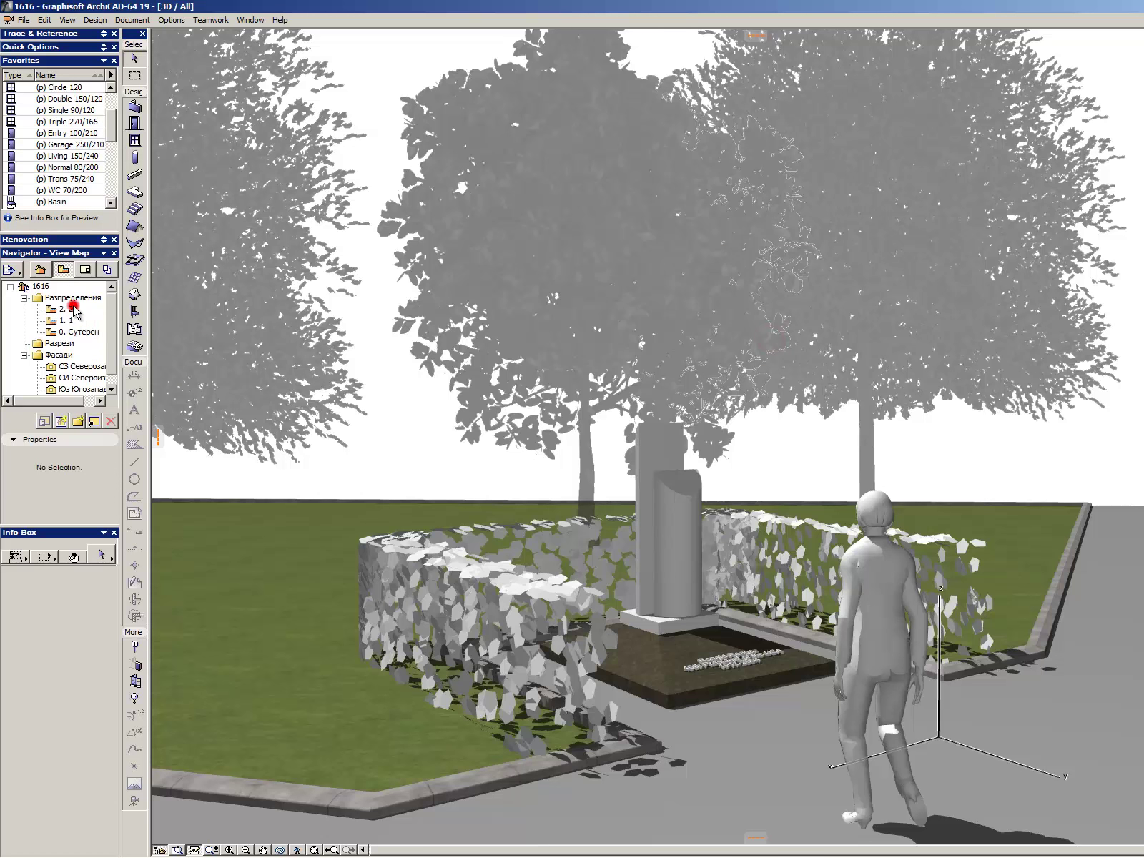
pyautogui.click(75, 311)
pyautogui.rightClick(75, 309)
pyautogui.click(194, 373)
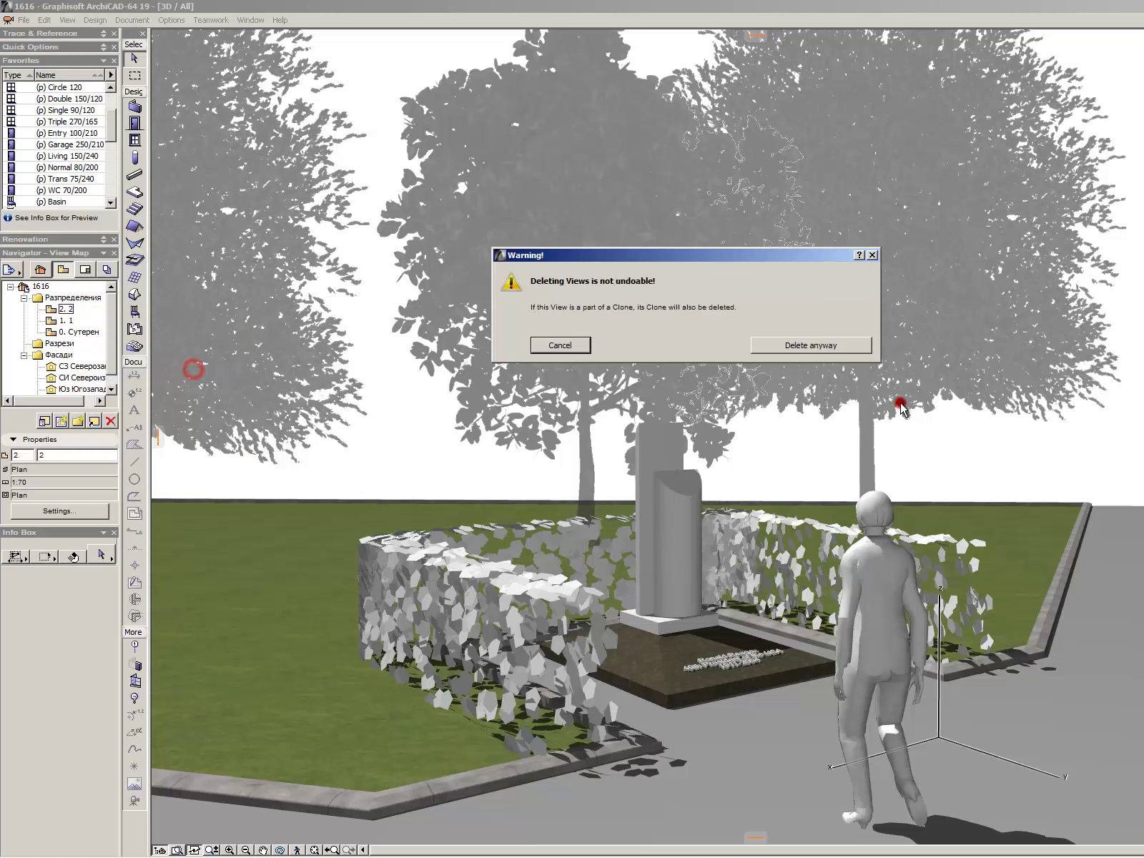
pyautogui.click(833, 353)
# - Open the saved floor plan view 1. 1 and show the layers A-Site-3D and A-Site-3D-Cam1
pyautogui.doubleClick(64, 310)
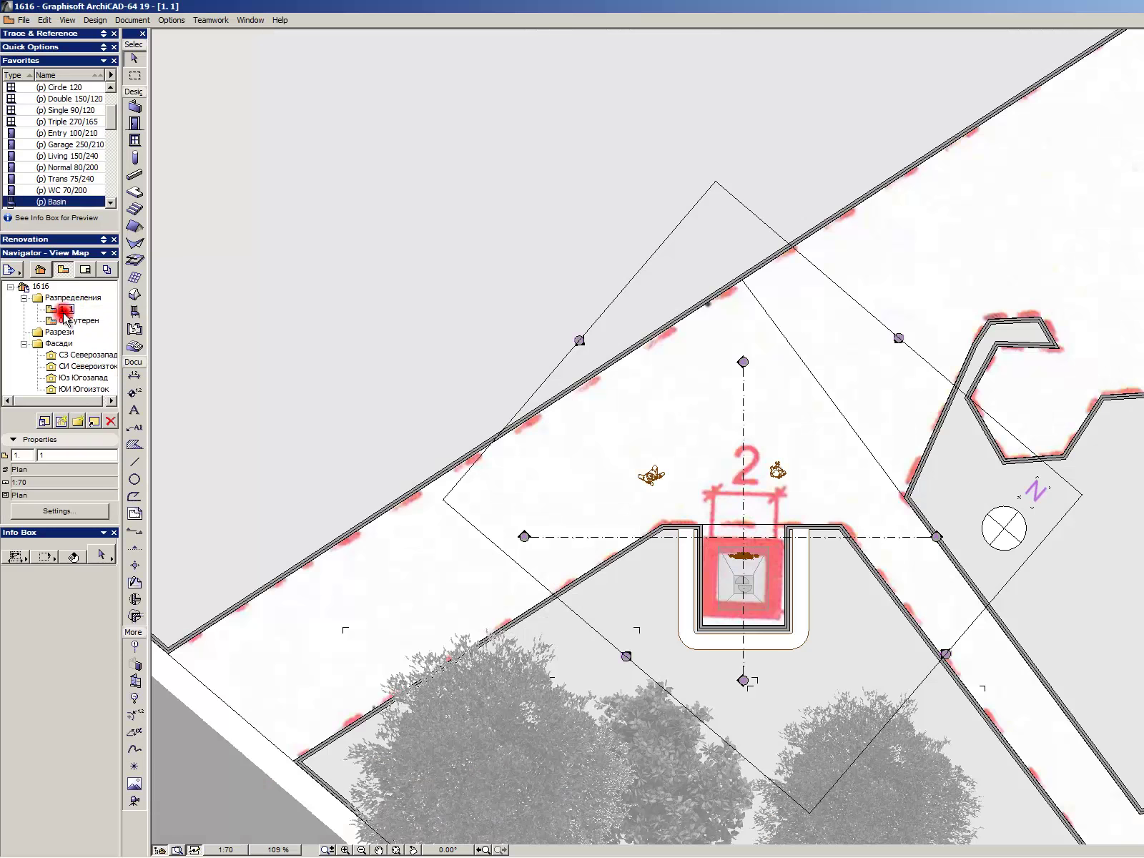
pyautogui.scroll(5, 804, 594)
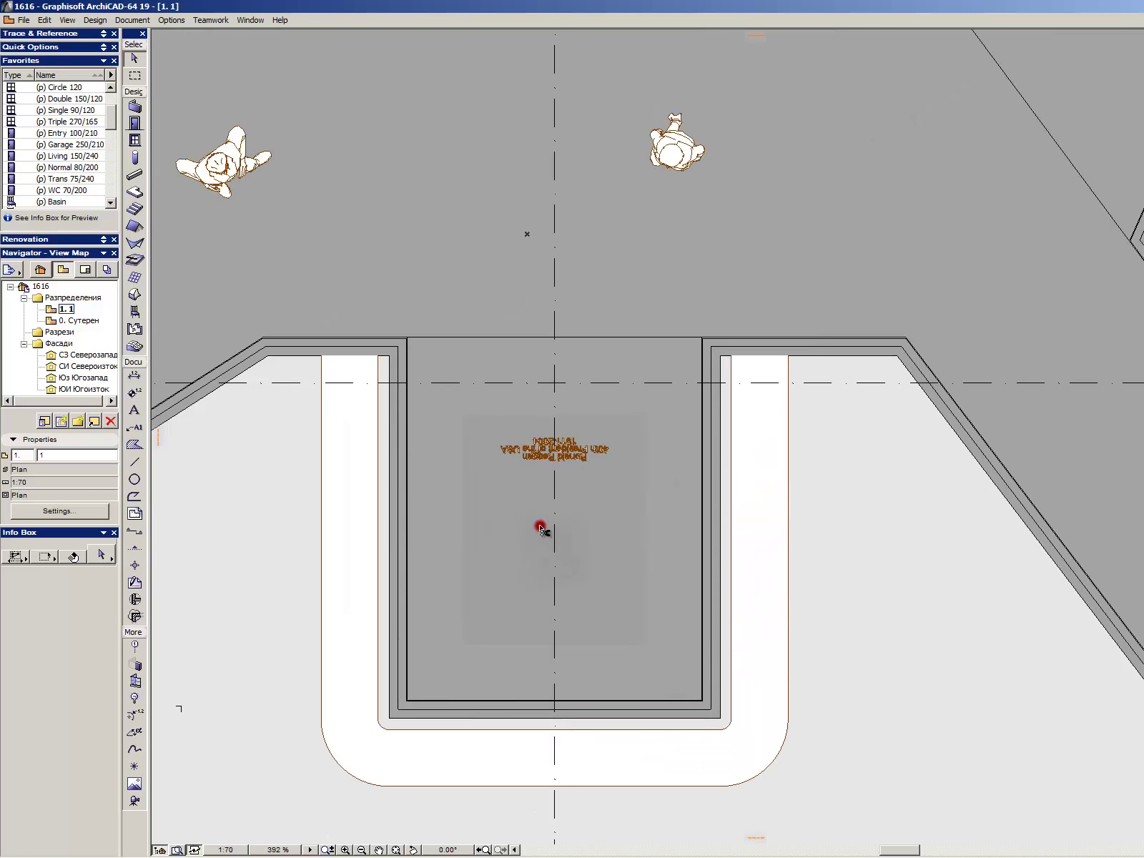
pyautogui.hotkey('ctrl', 'l')
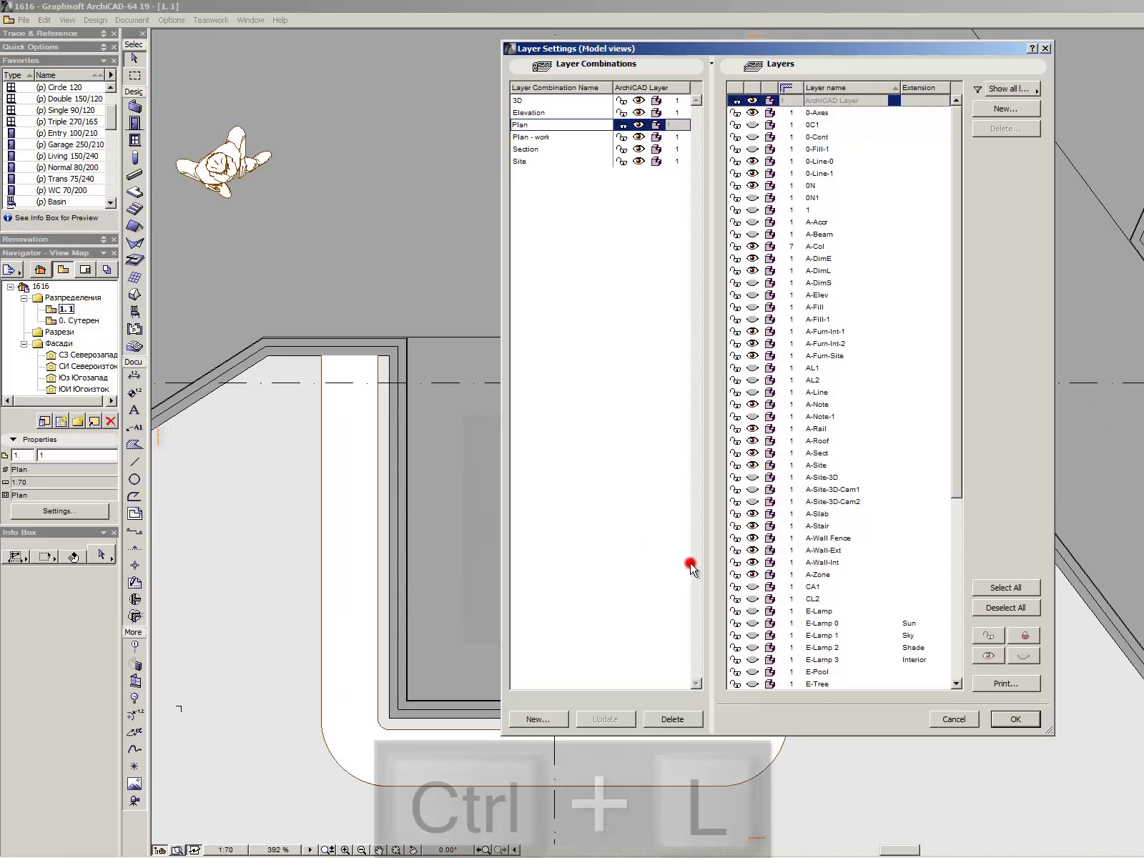
pyautogui.click(753, 478)
pyautogui.click(753, 490)
pyautogui.click(754, 502)
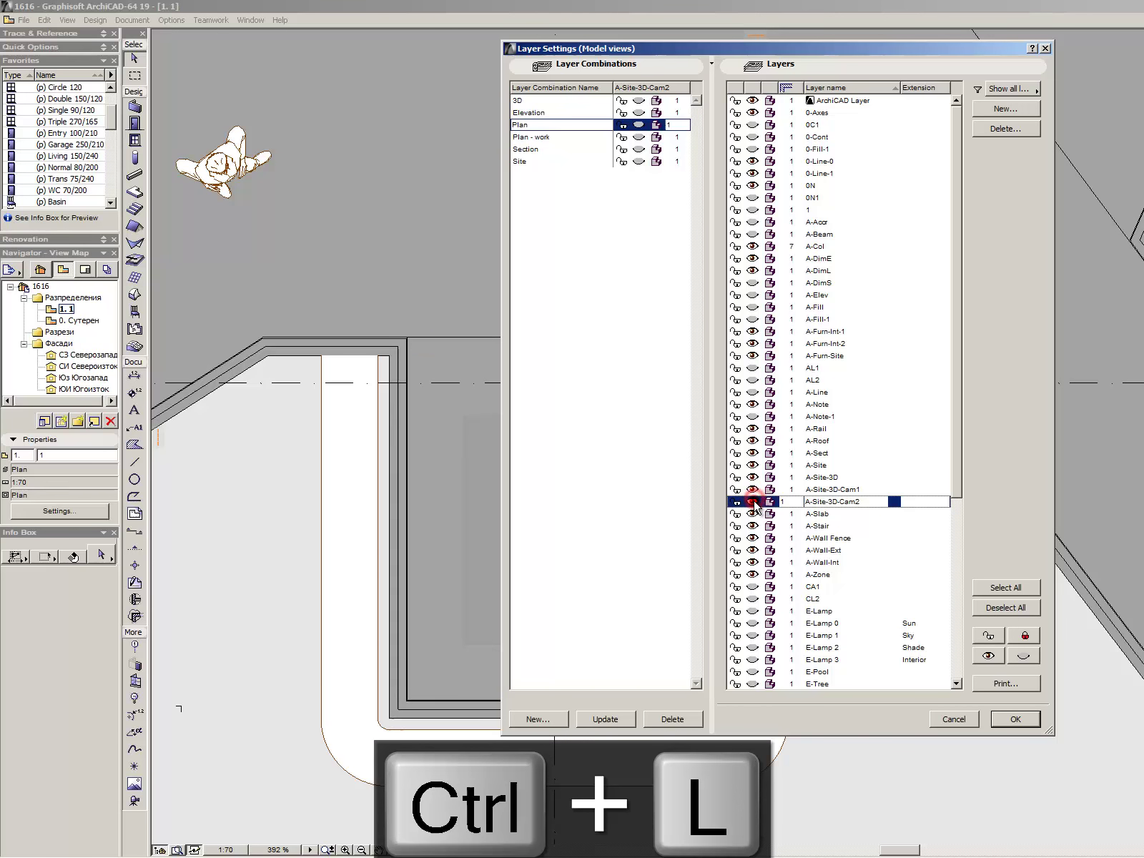
pyautogui.click(1029, 654)
pyautogui.click(1015, 718)
# - In the 3D view, move the two sloped roofs capping the monument's columns to layer A-Accr
pyautogui.click(603, 496)
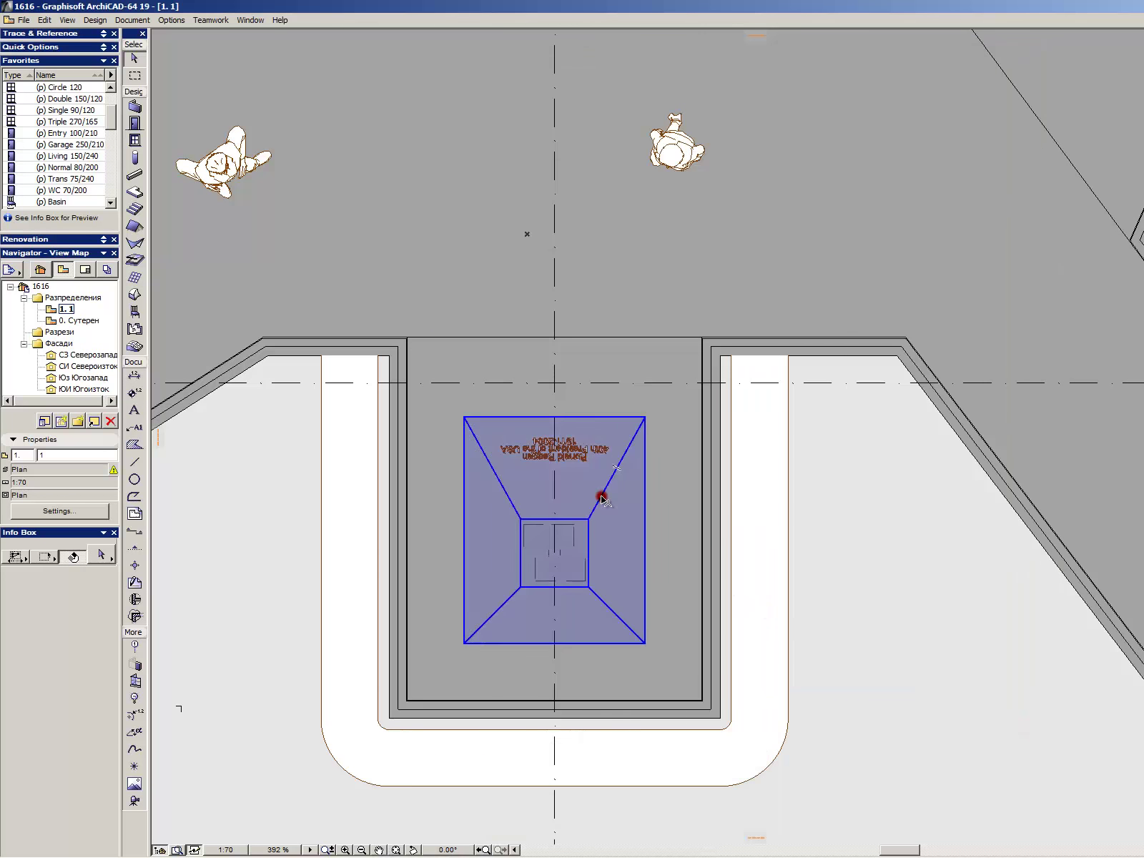
pyautogui.hotkey('alt', ',')
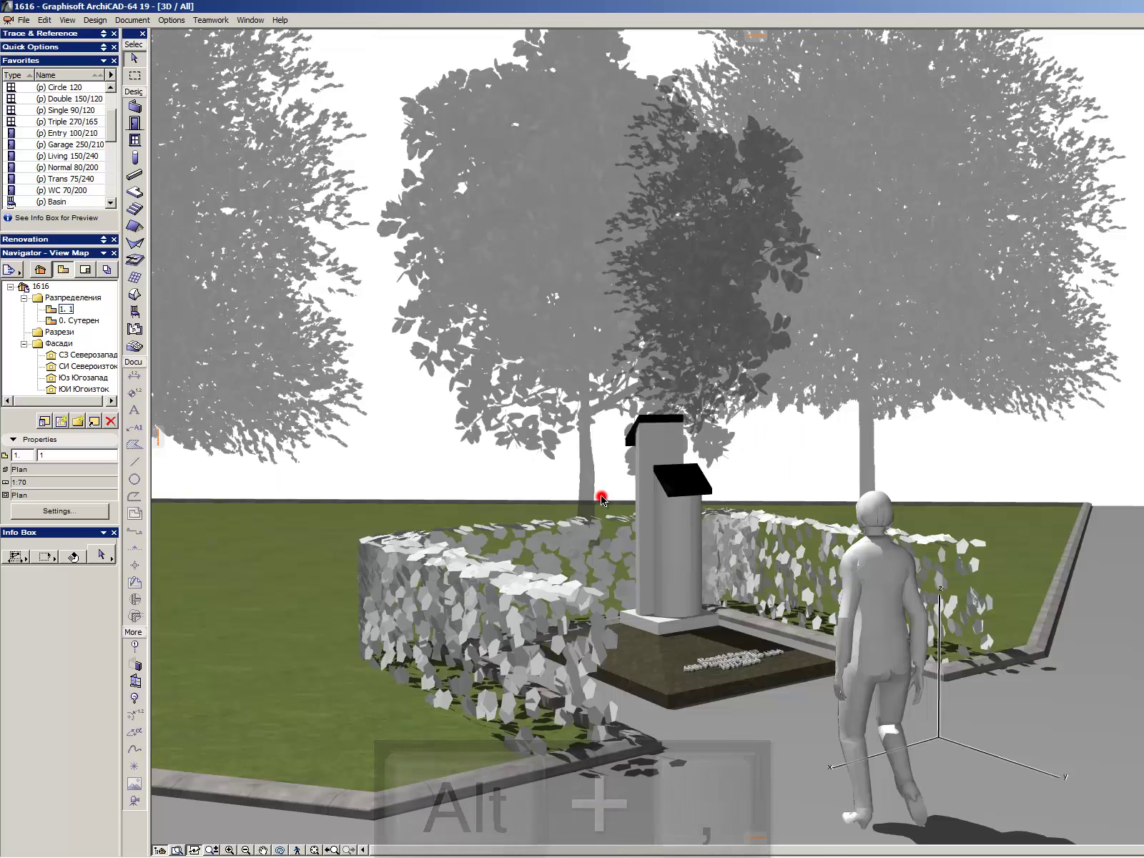
pyautogui.click(704, 492)
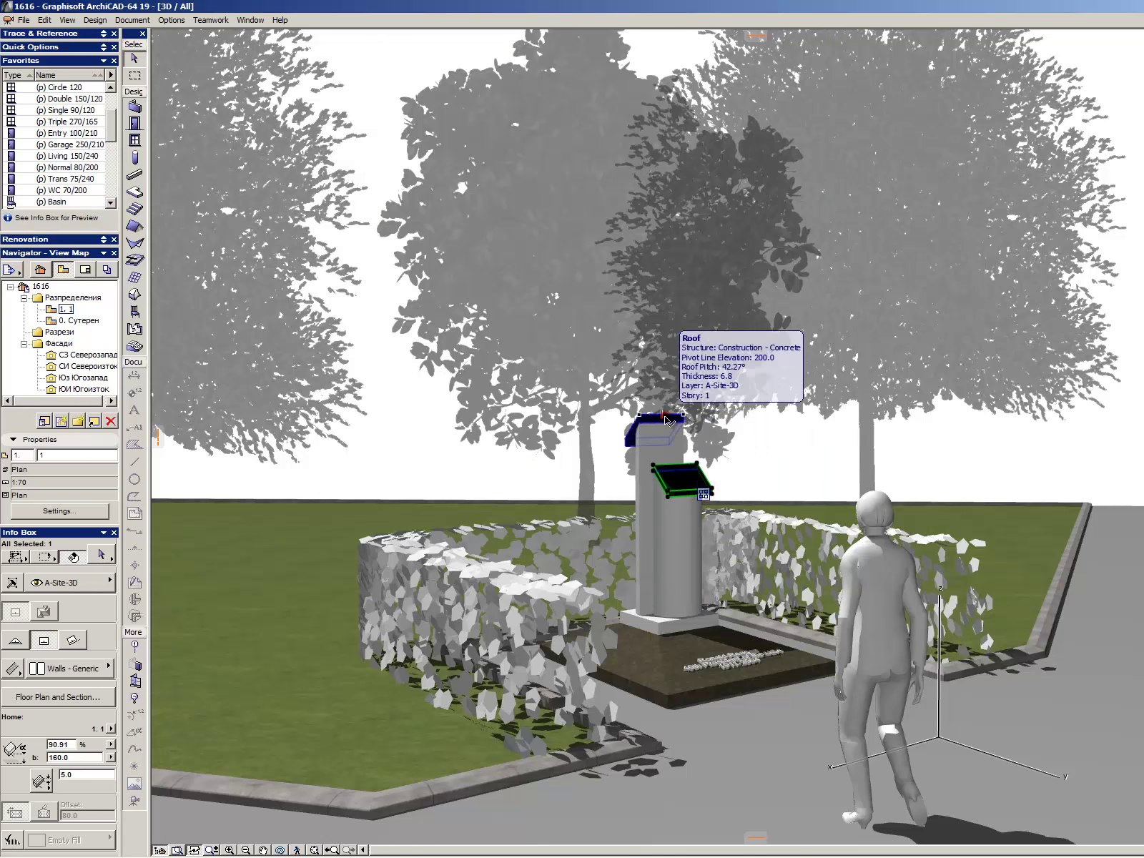
pyautogui.keyDown('shift'); pyautogui.click(665, 420); pyautogui.keyUp('shift')
pyautogui.click(104, 581)
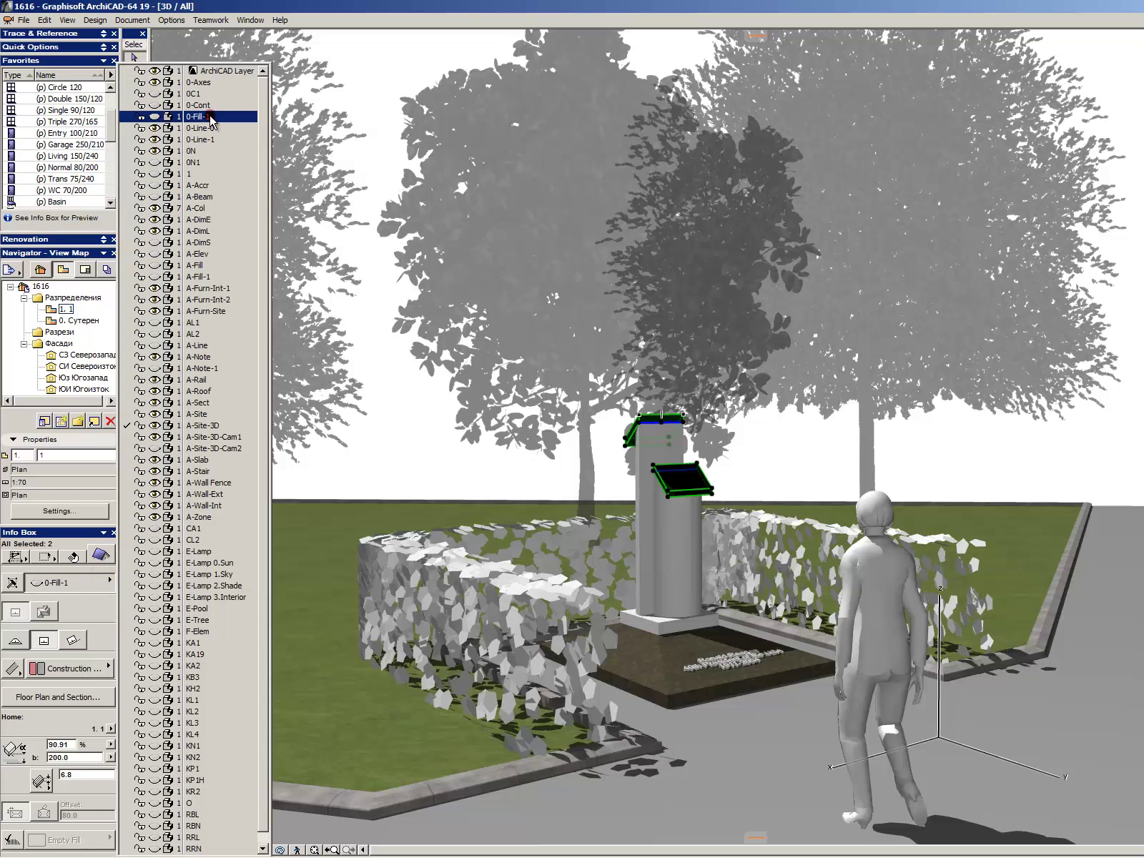
pyautogui.click(229, 186)
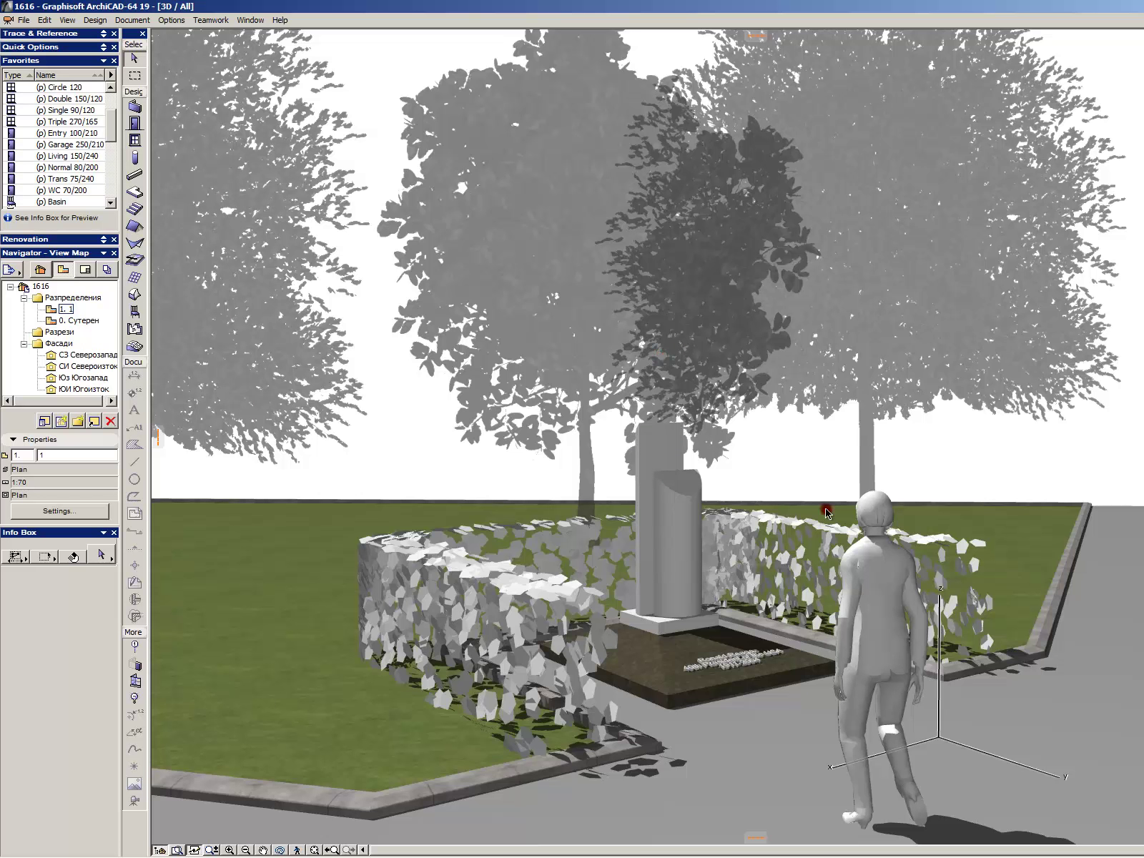
# - Apply the 3D layer combination to the perspective view of the monument
pyautogui.scroll(2, 724, 532)
pyautogui.scroll(2, 715, 533)
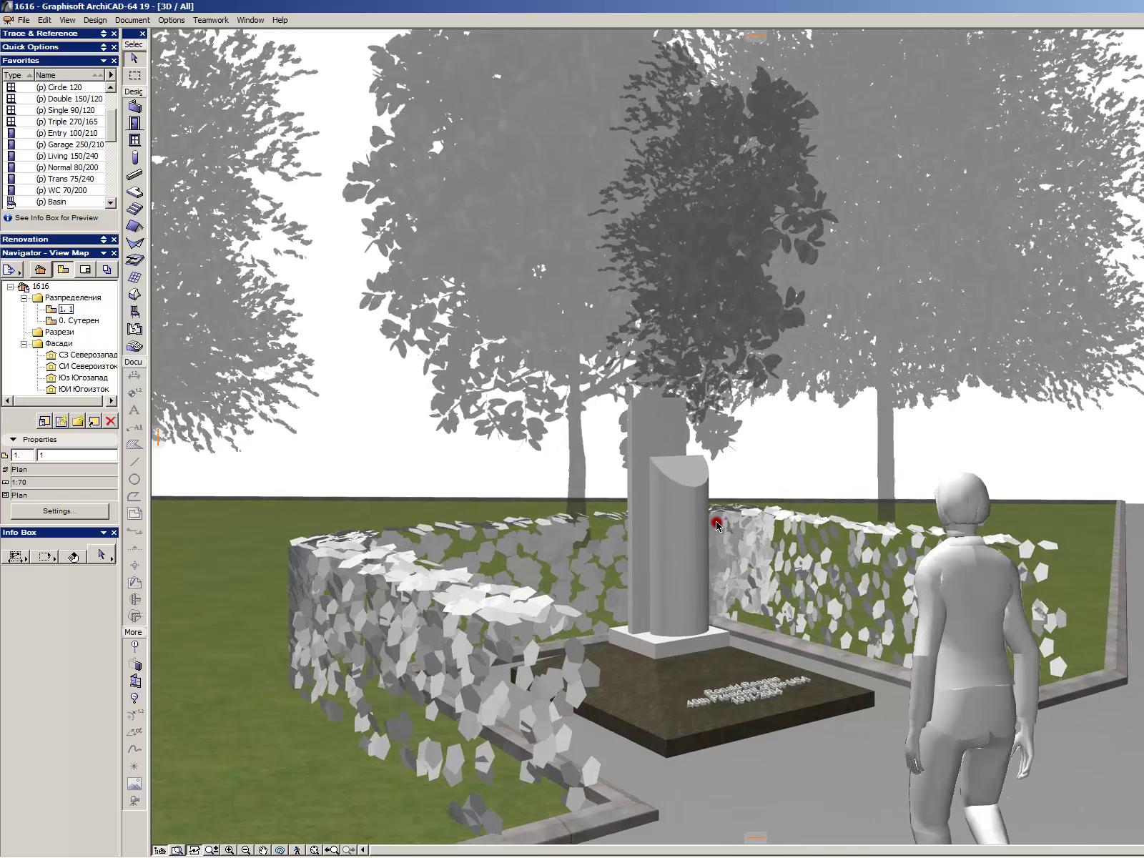
pyautogui.hotkey('ctrl', 'l')
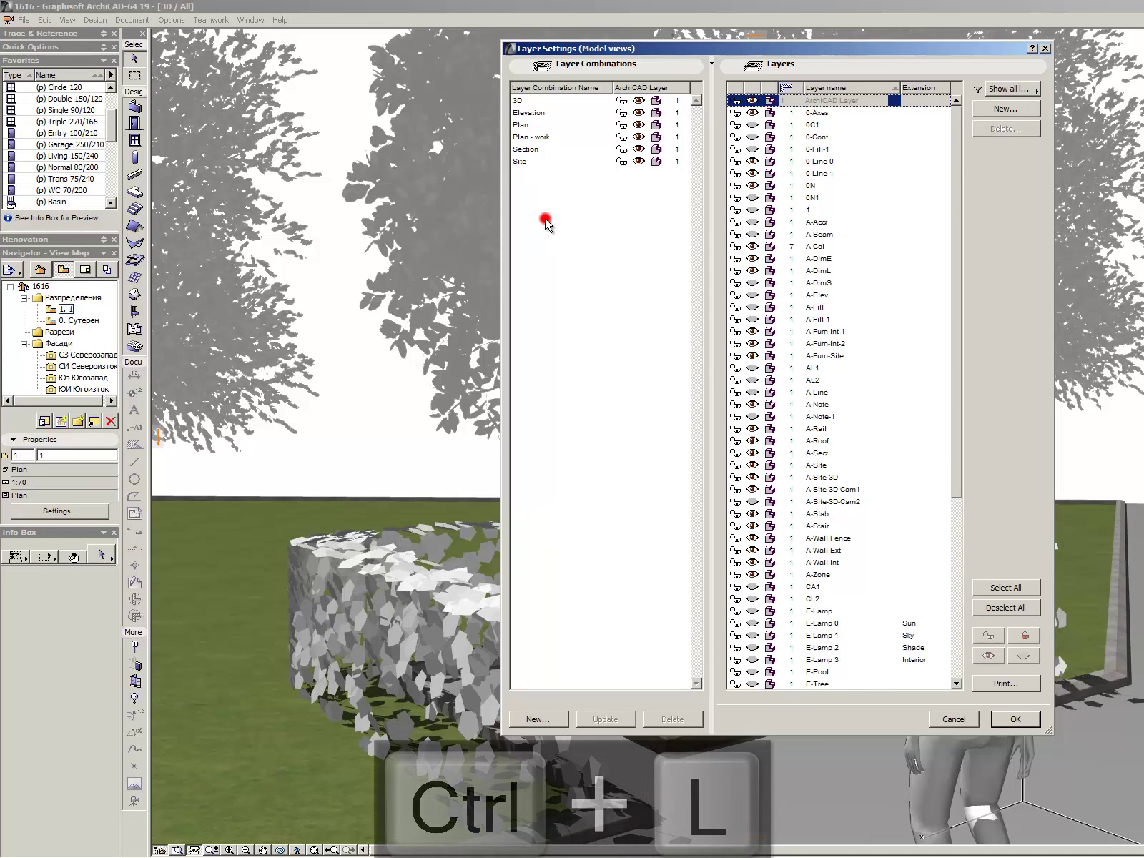
pyautogui.click(530, 102)
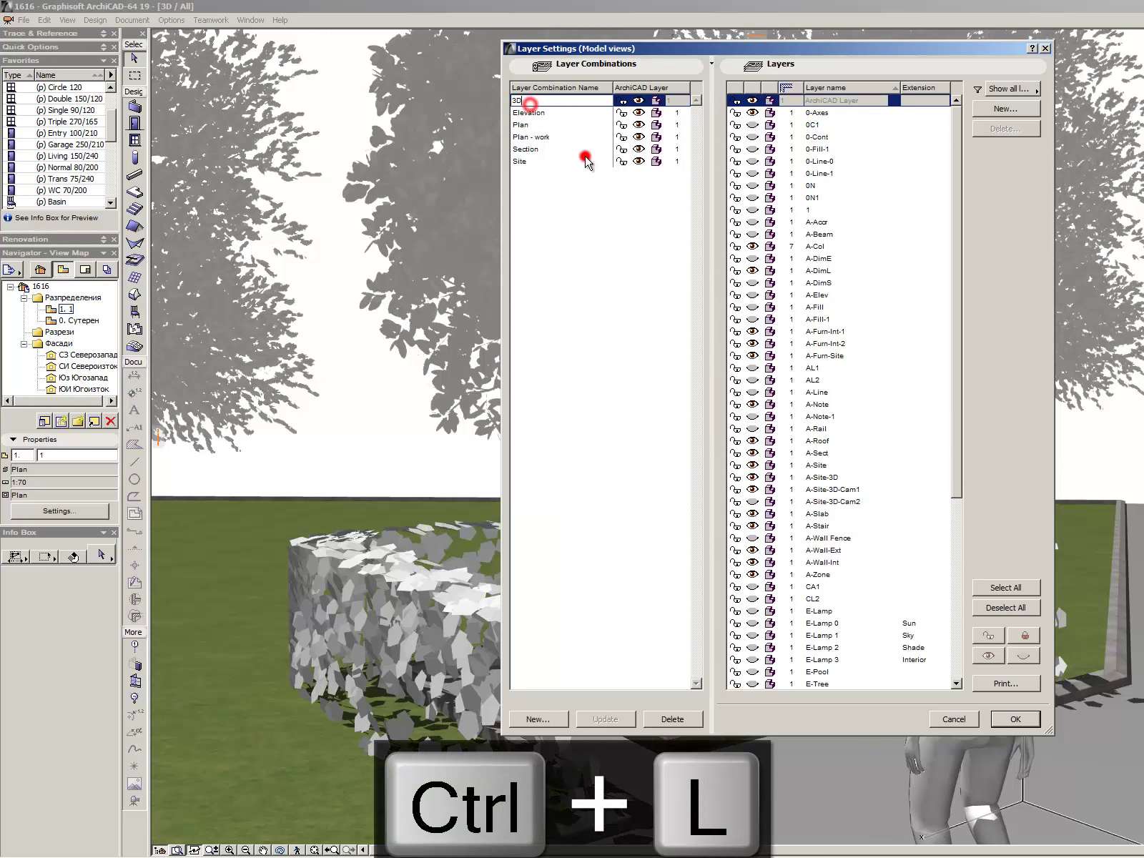
pyautogui.click(1015, 717)
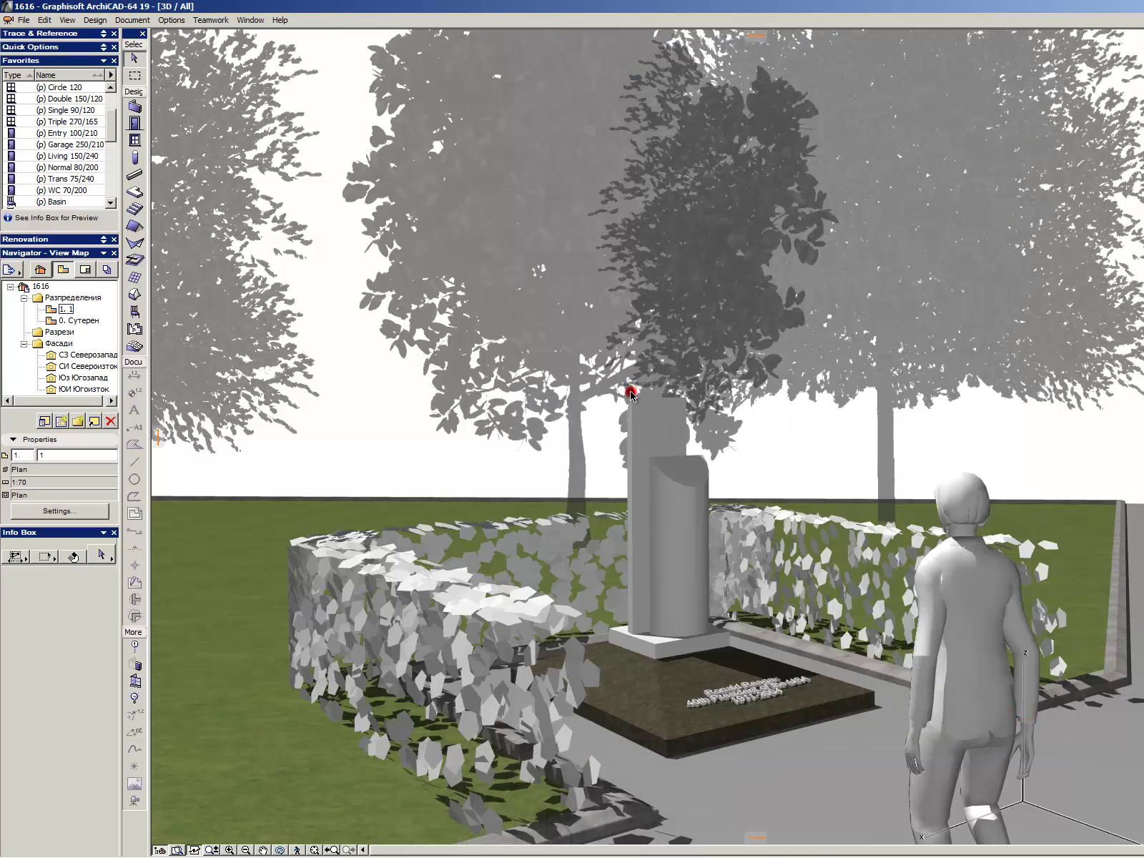
# - Select the walking woman and the waiting man objects and assign them to layer A-Site-3D-Cam1
pyautogui.scroll(-3, 629, 394)
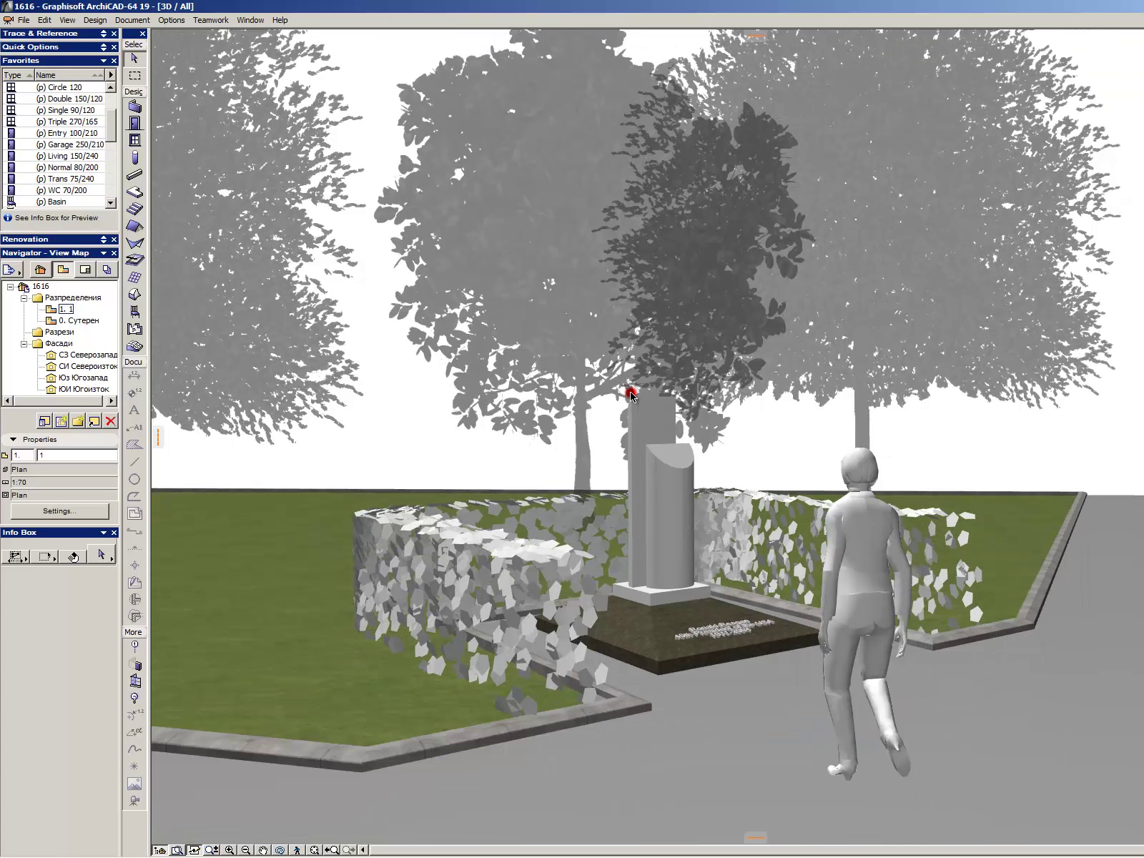
pyautogui.click(831, 629)
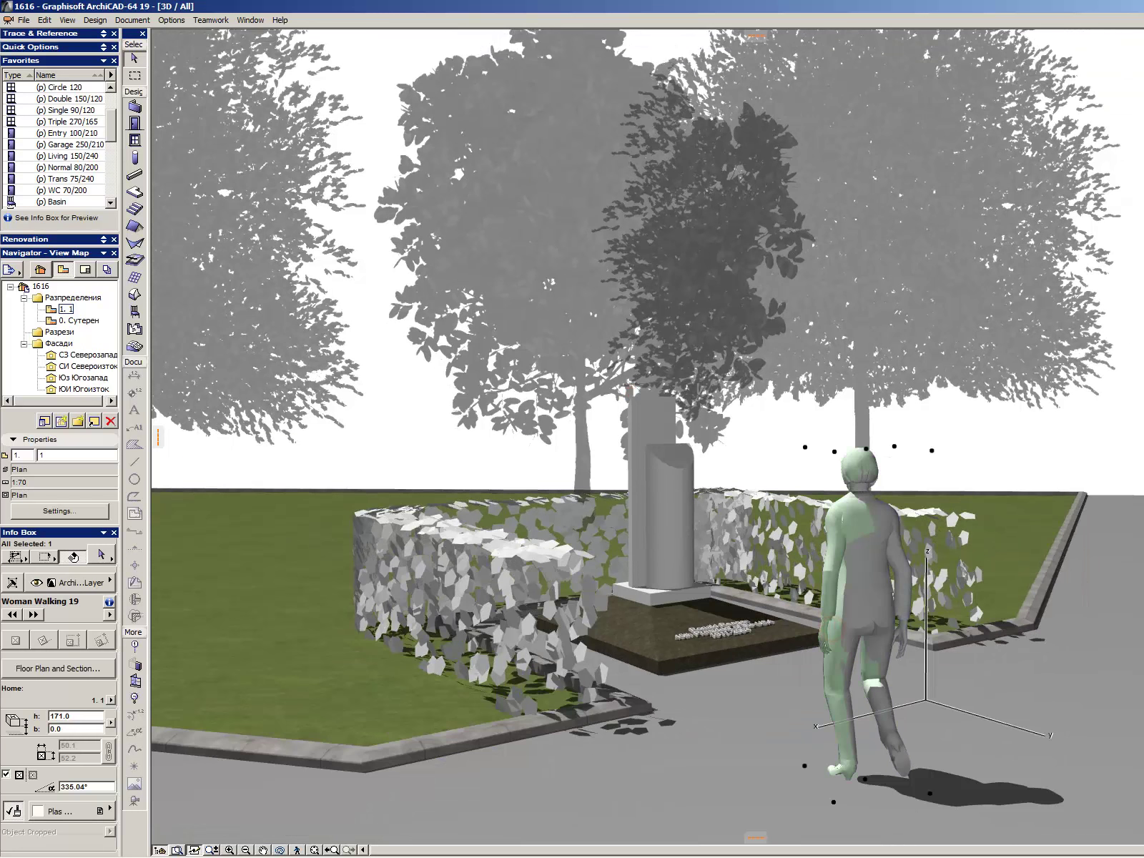
pyautogui.click(72, 582)
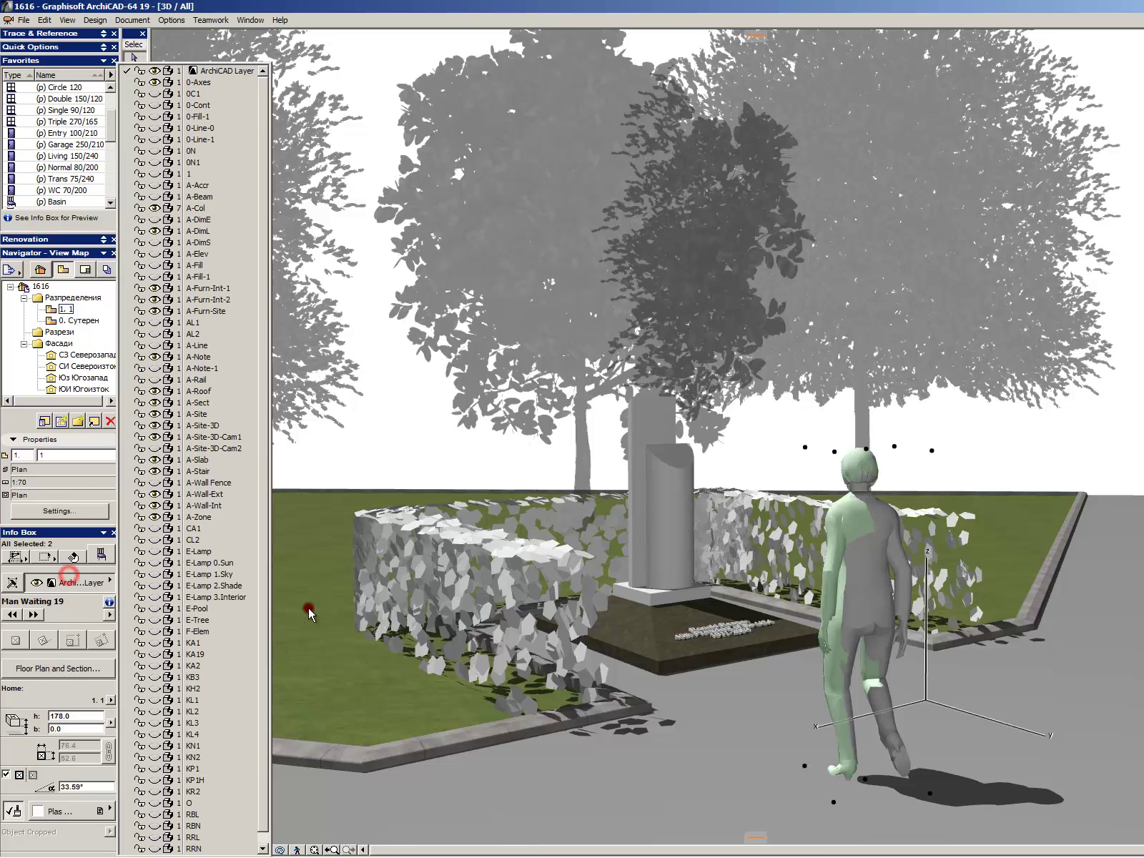
pyautogui.click(238, 434)
pyautogui.click(705, 631)
# - Save the current layer state as a new layer combination 3D-2 and rename the existing 3D combination to 3D-1
pyautogui.hotkey('ctrl', 'l')
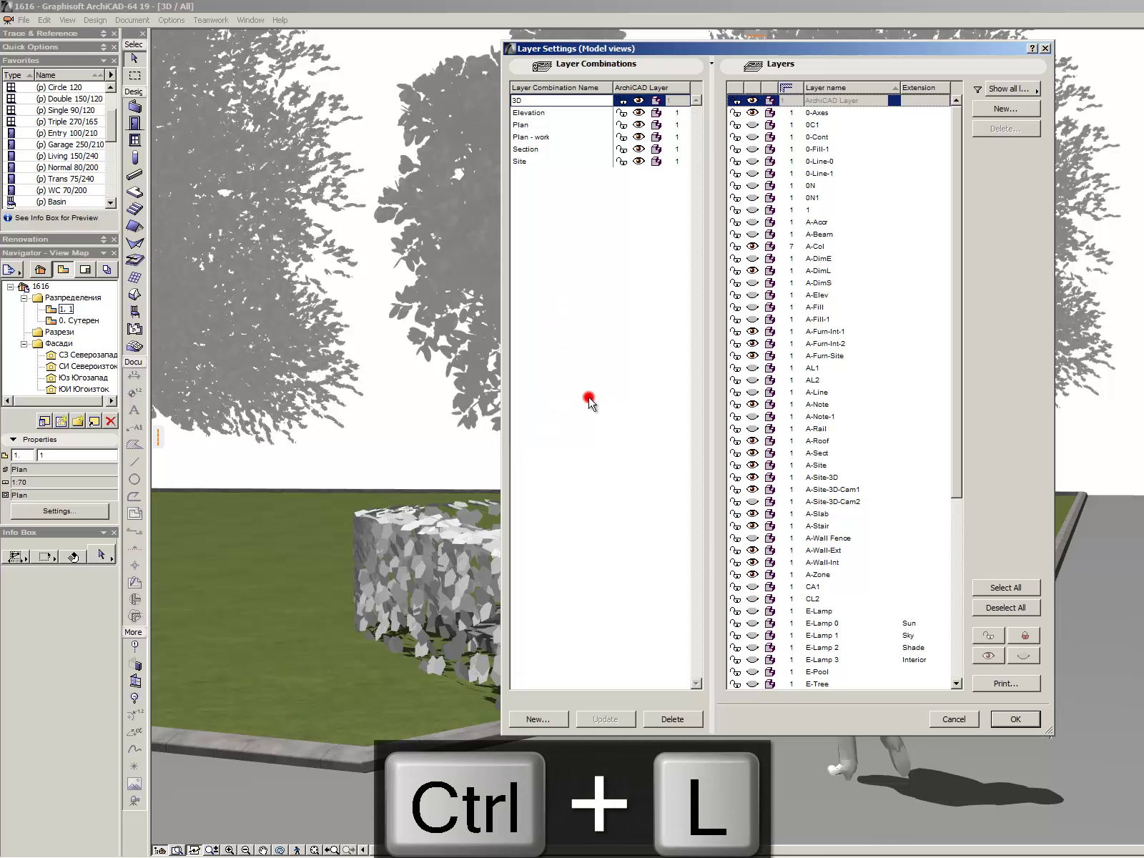
pyautogui.click(550, 715)
pyautogui.write('3Д')
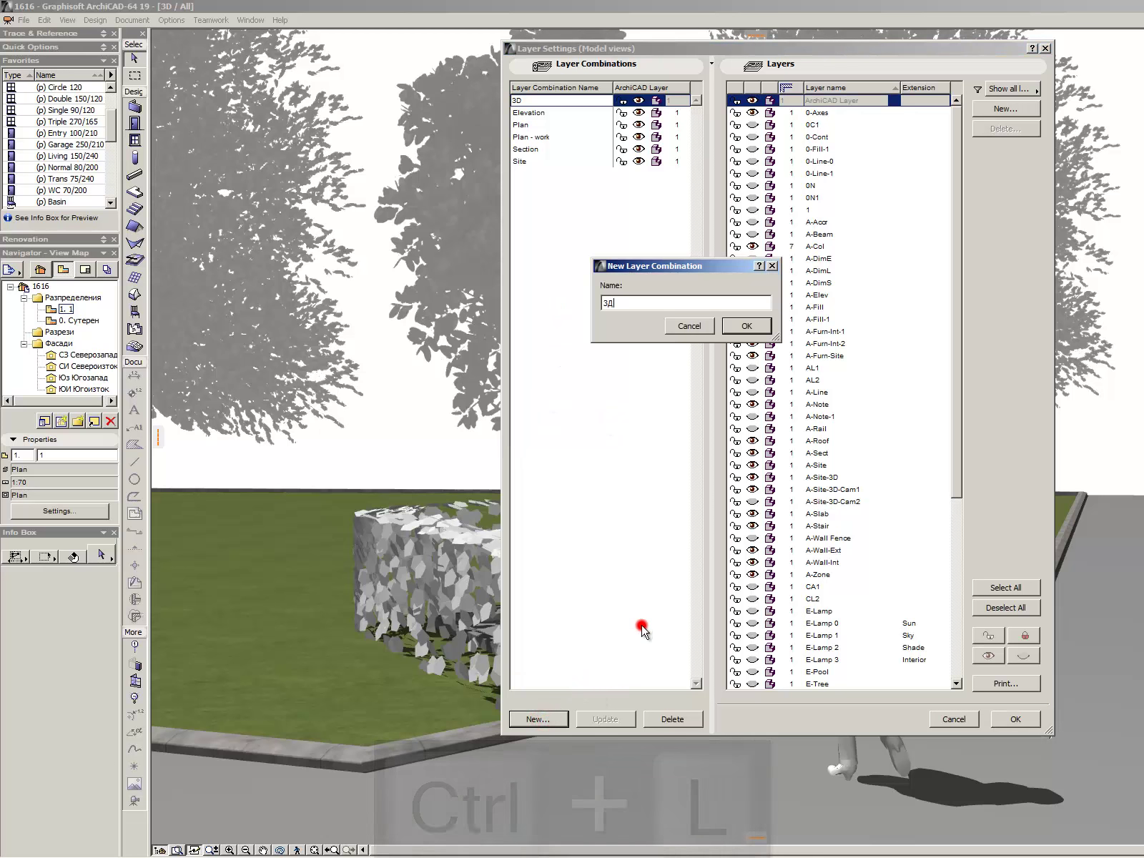
pyautogui.press('BackSpace')
pyautogui.write('D-2')
pyautogui.press('Return')
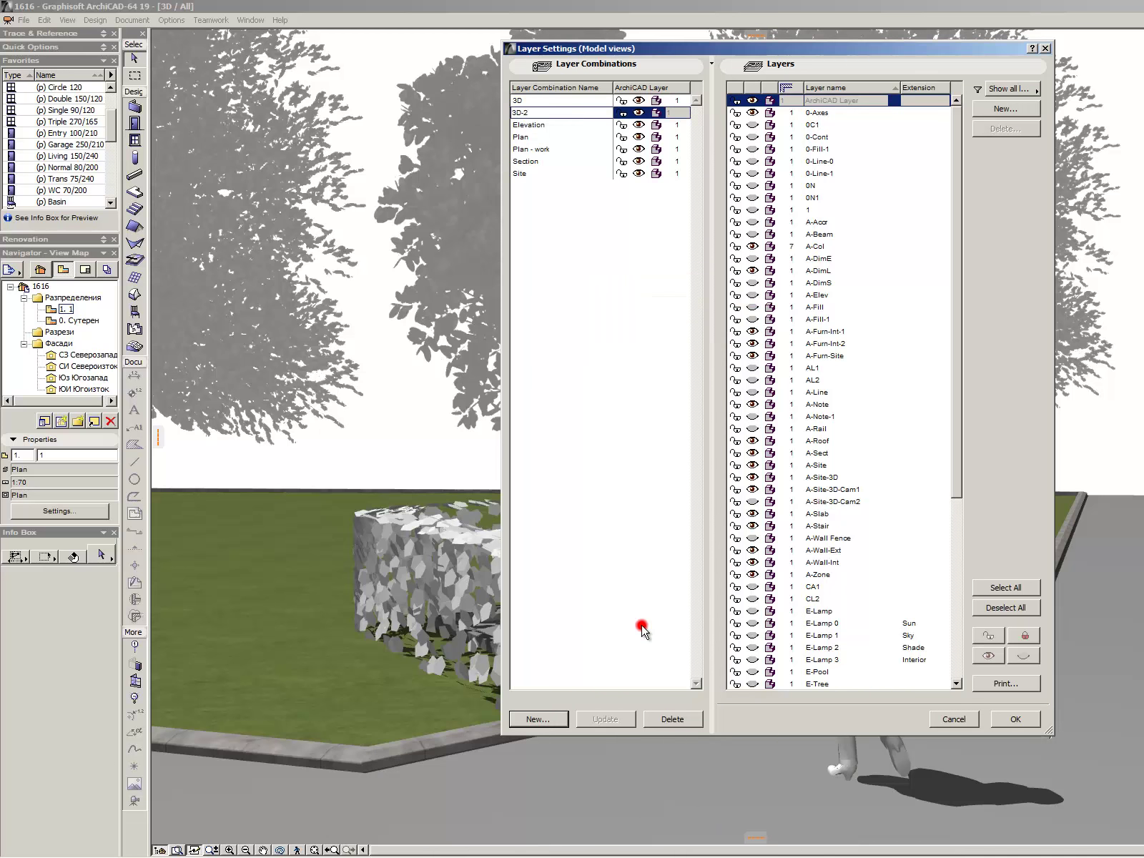
pyautogui.click(545, 102)
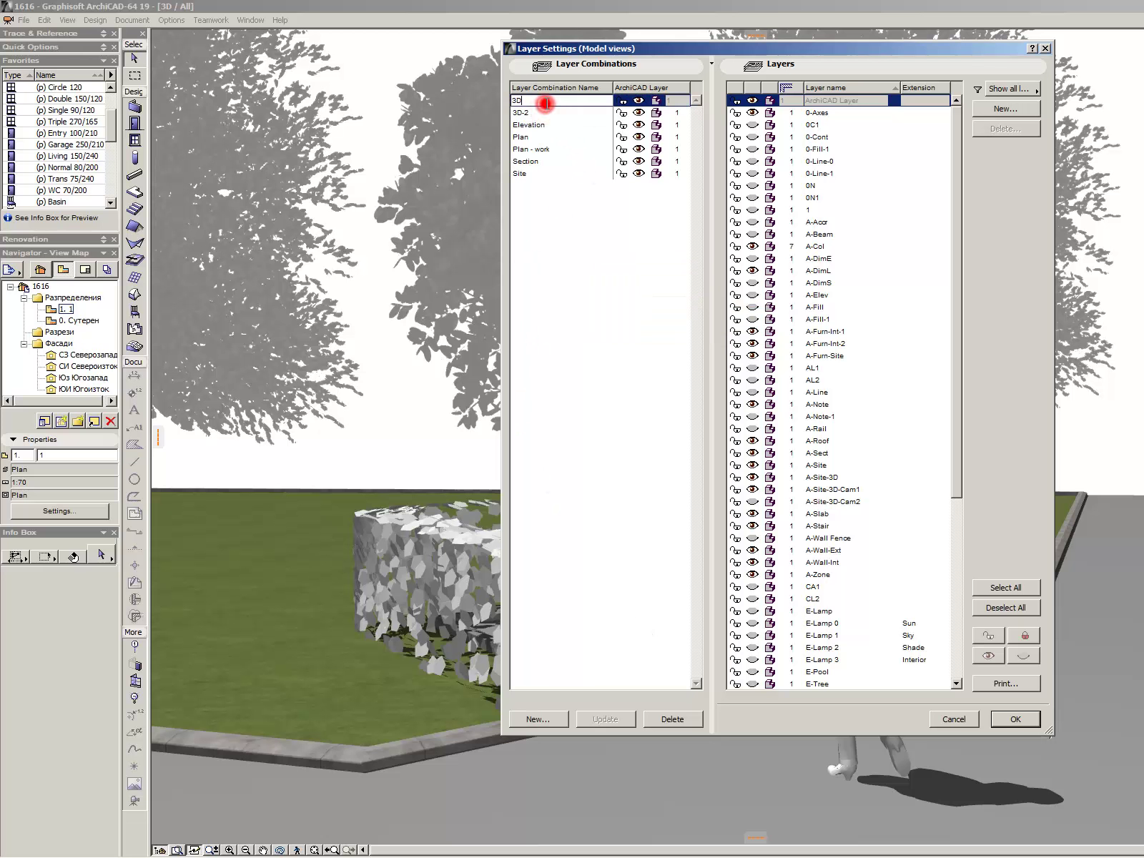
pyautogui.click(548, 216)
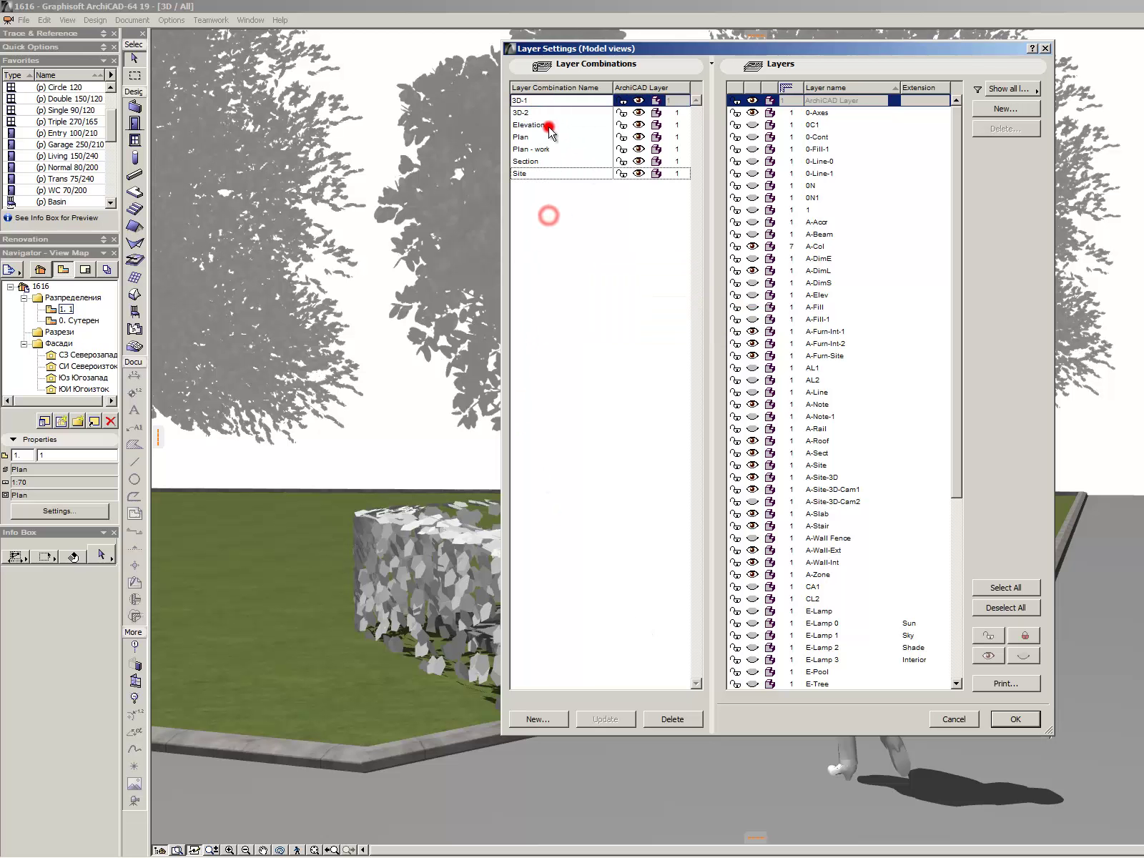
pyautogui.click(548, 126)
# - In layer combination 3D-2, show A-Site-3D-Cam2, hide A-Site-3D-Cam1, update the combination and apply it to the model
pyautogui.click(549, 112)
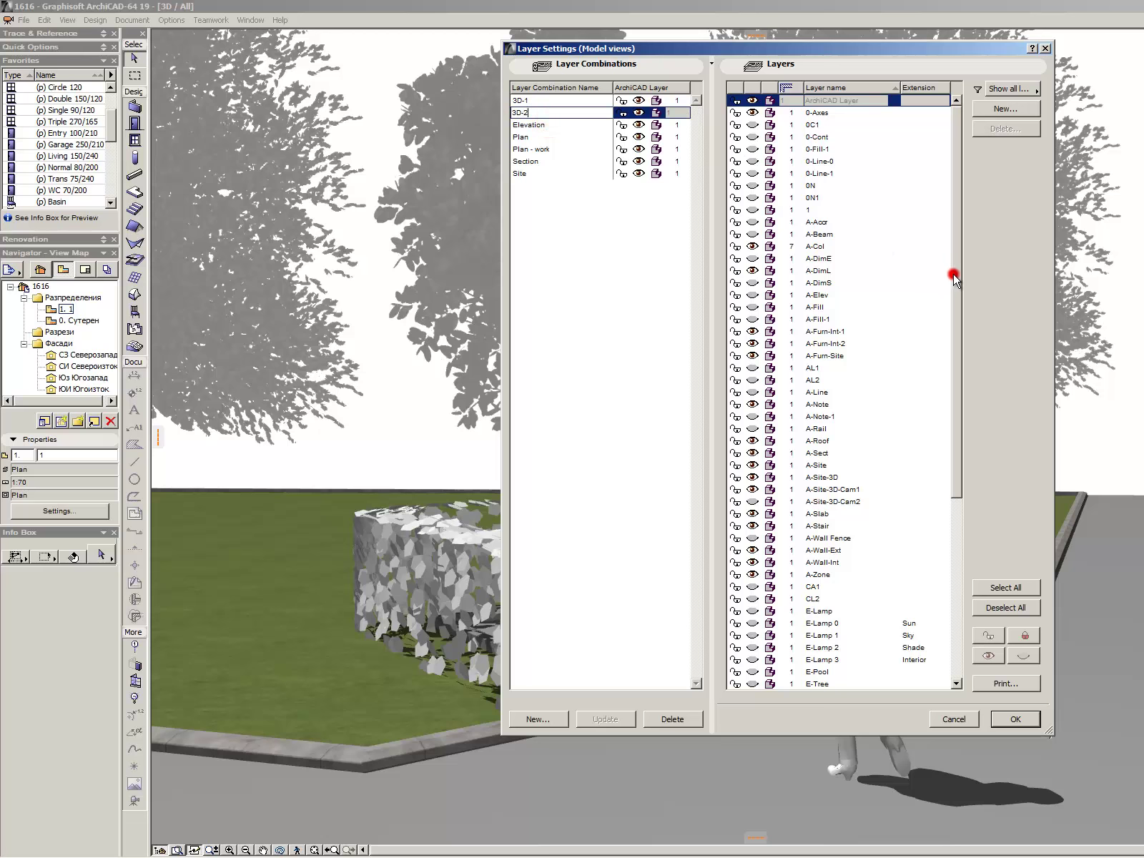
pyautogui.moveTo(954, 279); pyautogui.dragTo(960, 338)
pyautogui.click(753, 416)
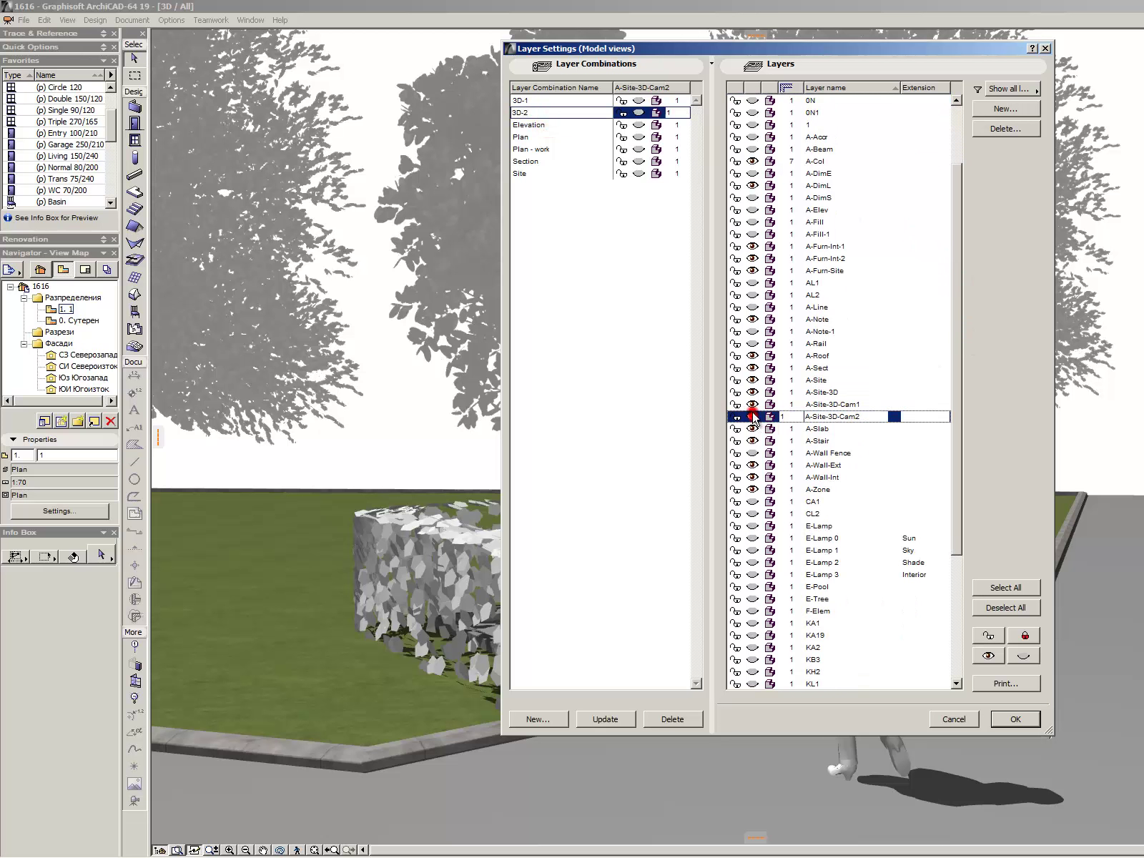
pyautogui.click(752, 404)
pyautogui.click(569, 533)
pyautogui.click(583, 711)
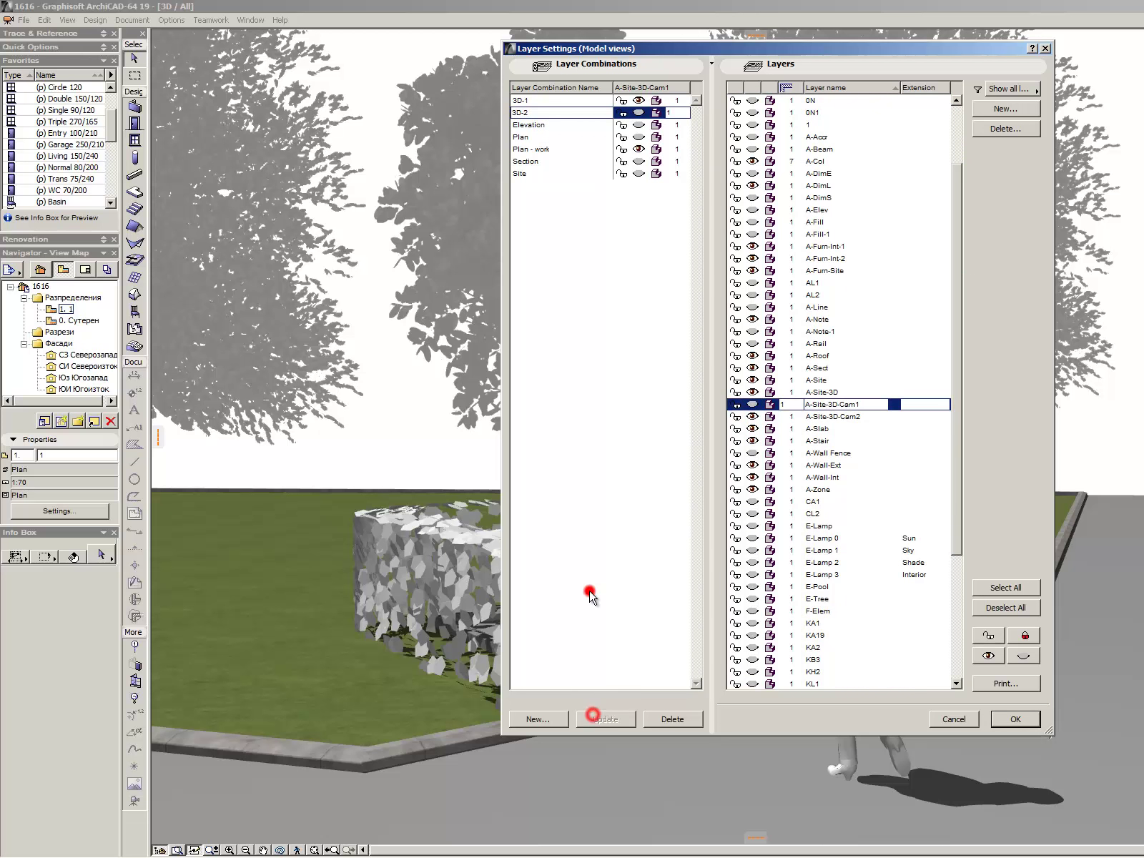
pyautogui.click(1015, 719)
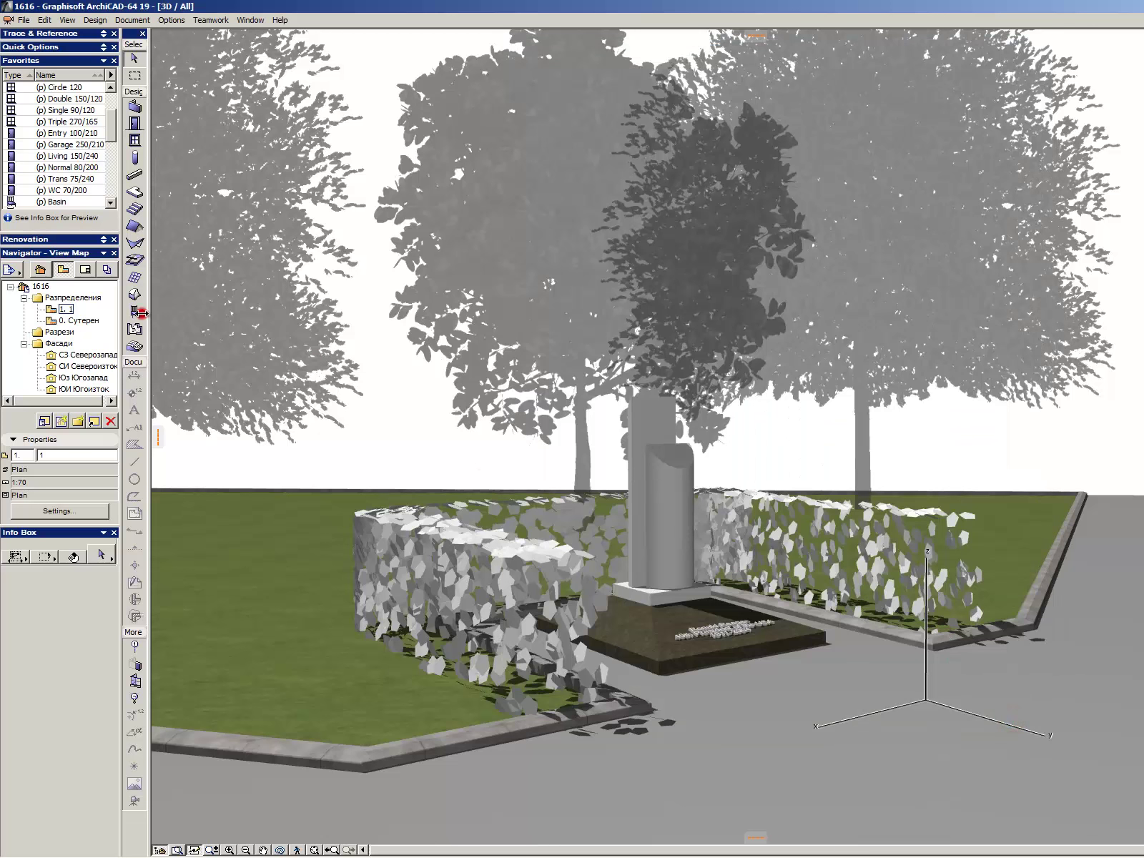
pyautogui.rightClick(65, 309)
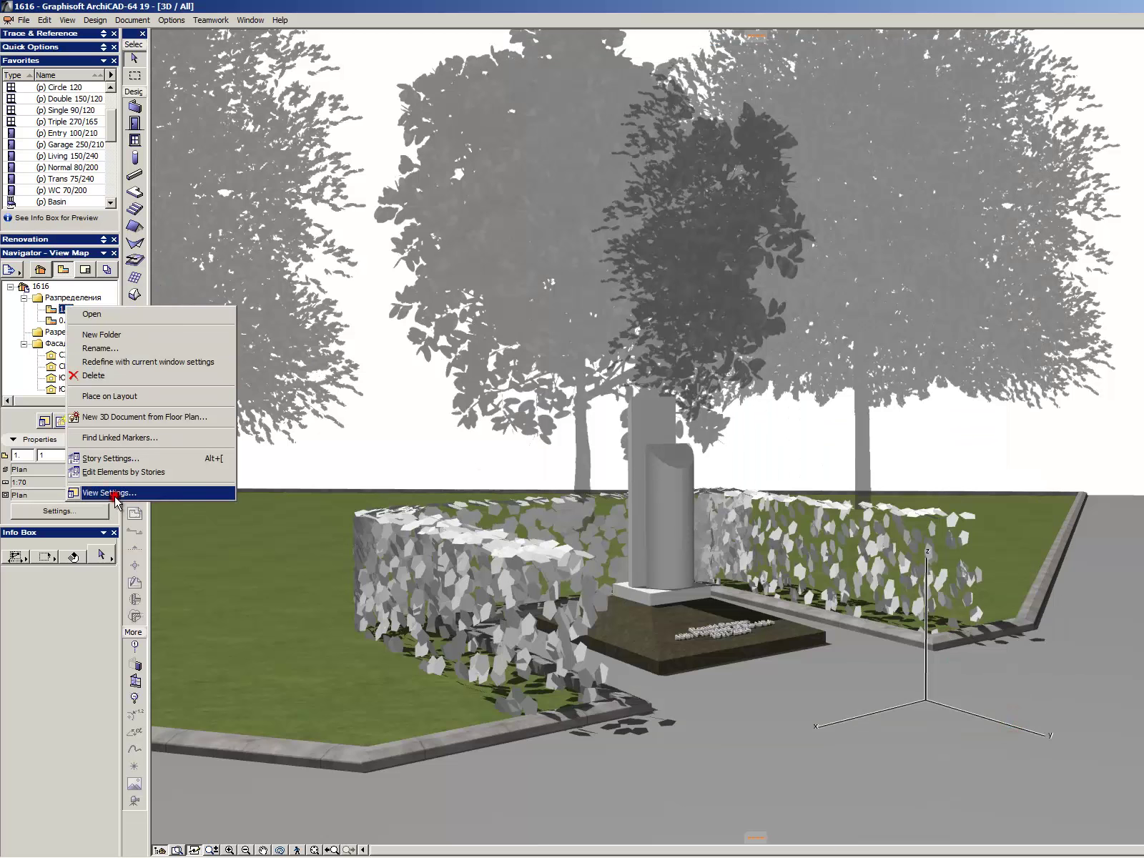
pyautogui.click(115, 493)
pyautogui.click(679, 236)
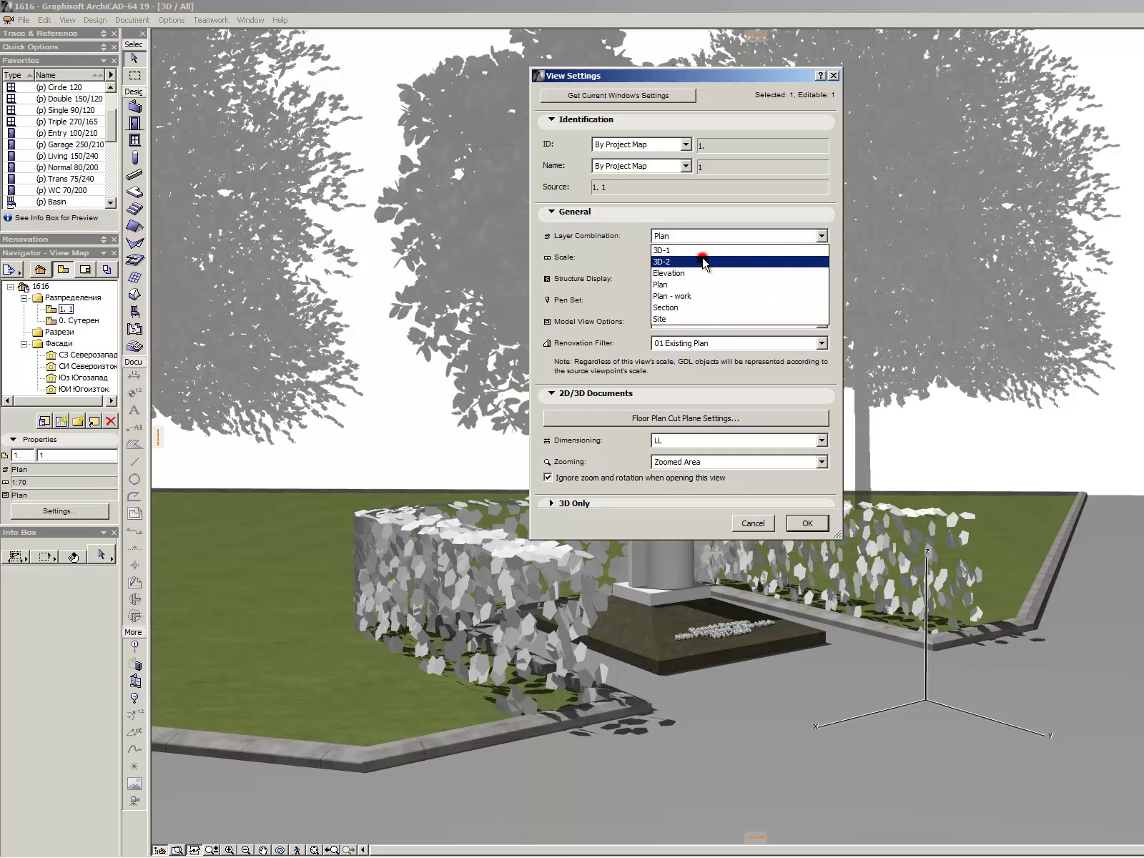
pyautogui.press('Escape')
pyautogui.press('Escape')
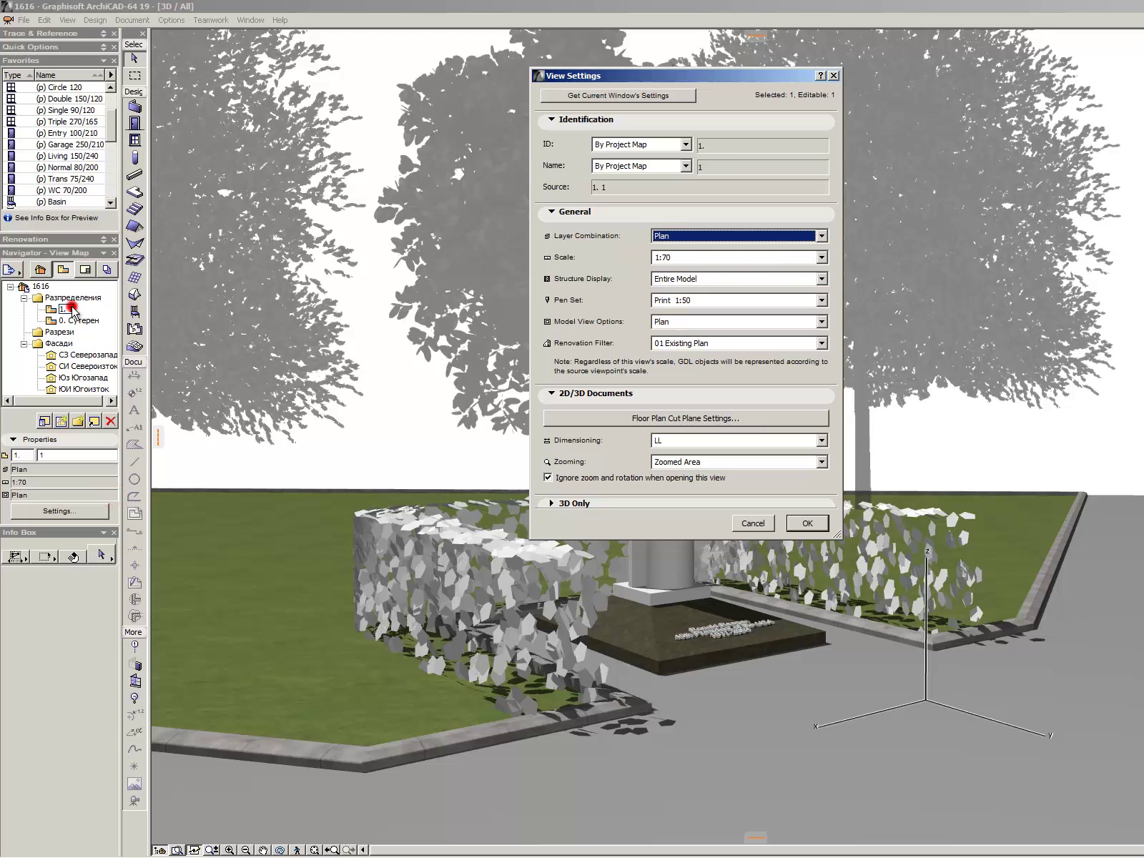
# - Save the current Generic Perspective from the project map as a view using layer combination 3D-1
pyautogui.click(41, 270)
pyautogui.click(71, 331)
pyautogui.scroll(-1, 75, 348)
pyautogui.scroll(-3, 76, 355)
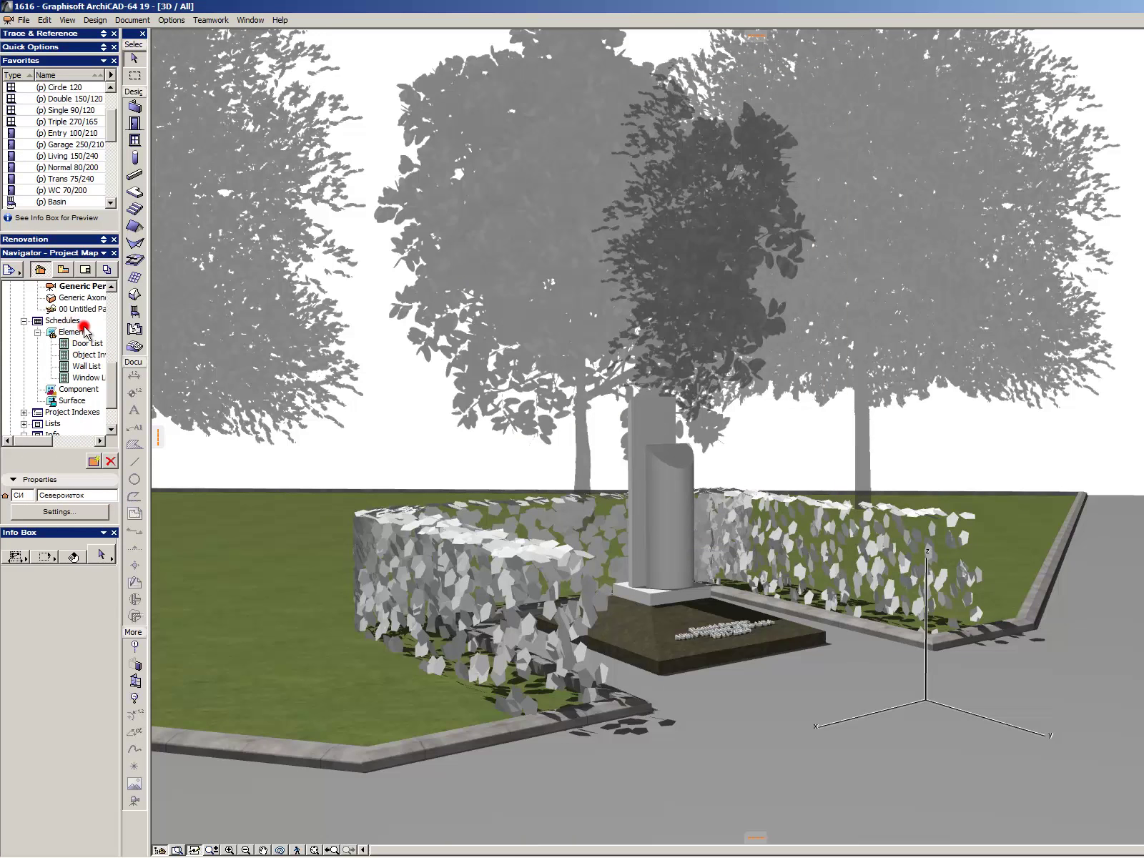
pyautogui.rightClick(85, 355)
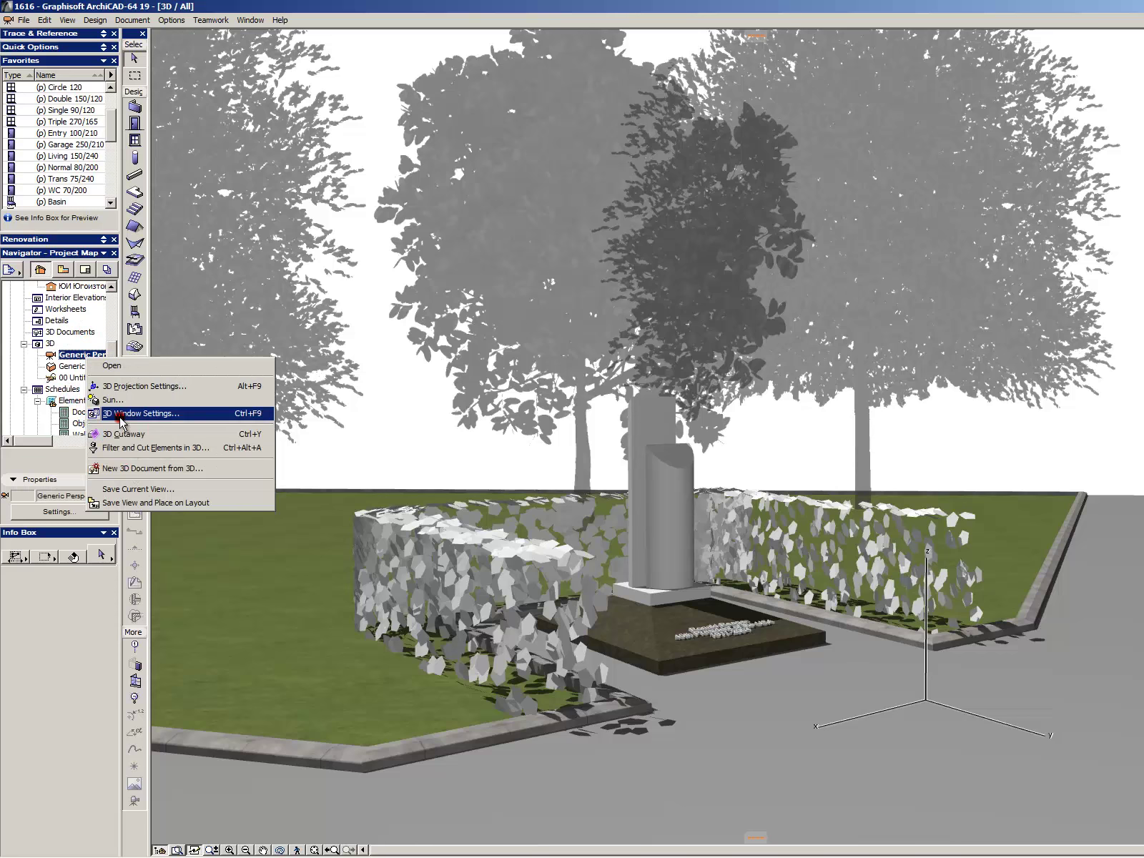
pyautogui.click(137, 489)
pyautogui.click(684, 216)
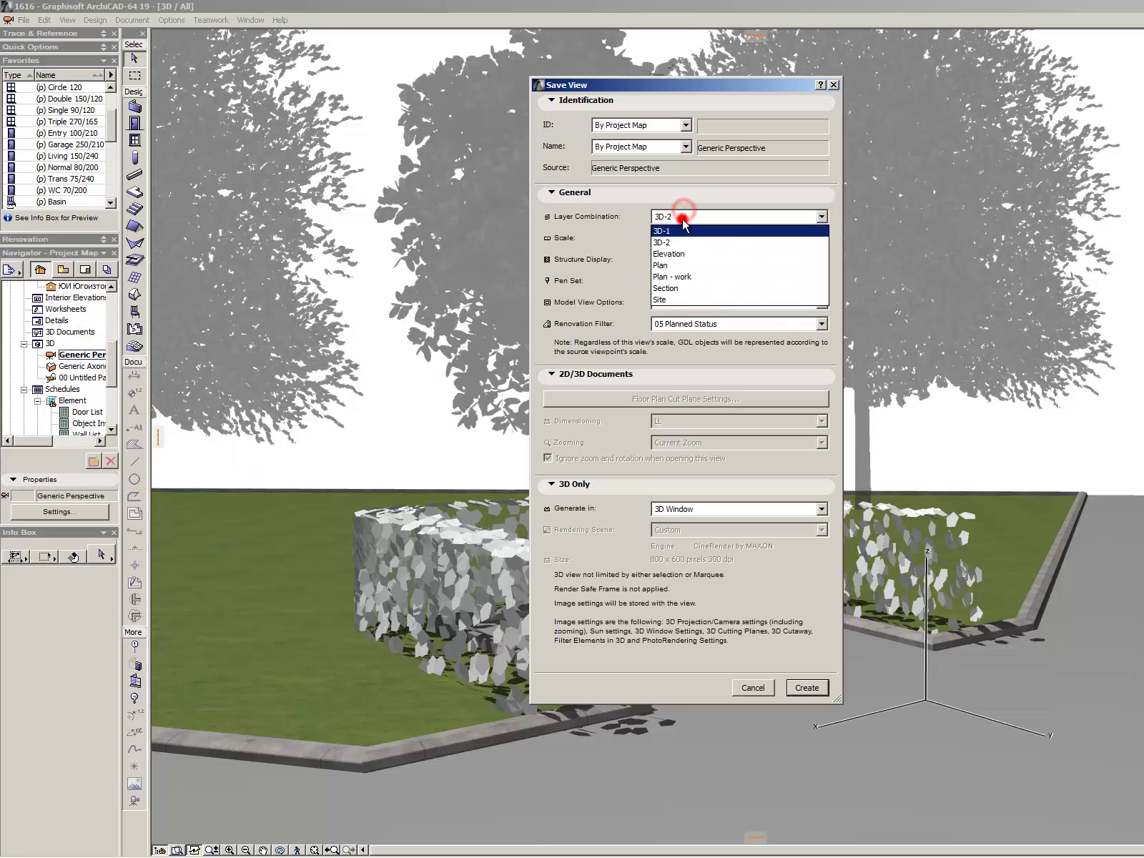
pyautogui.click(683, 229)
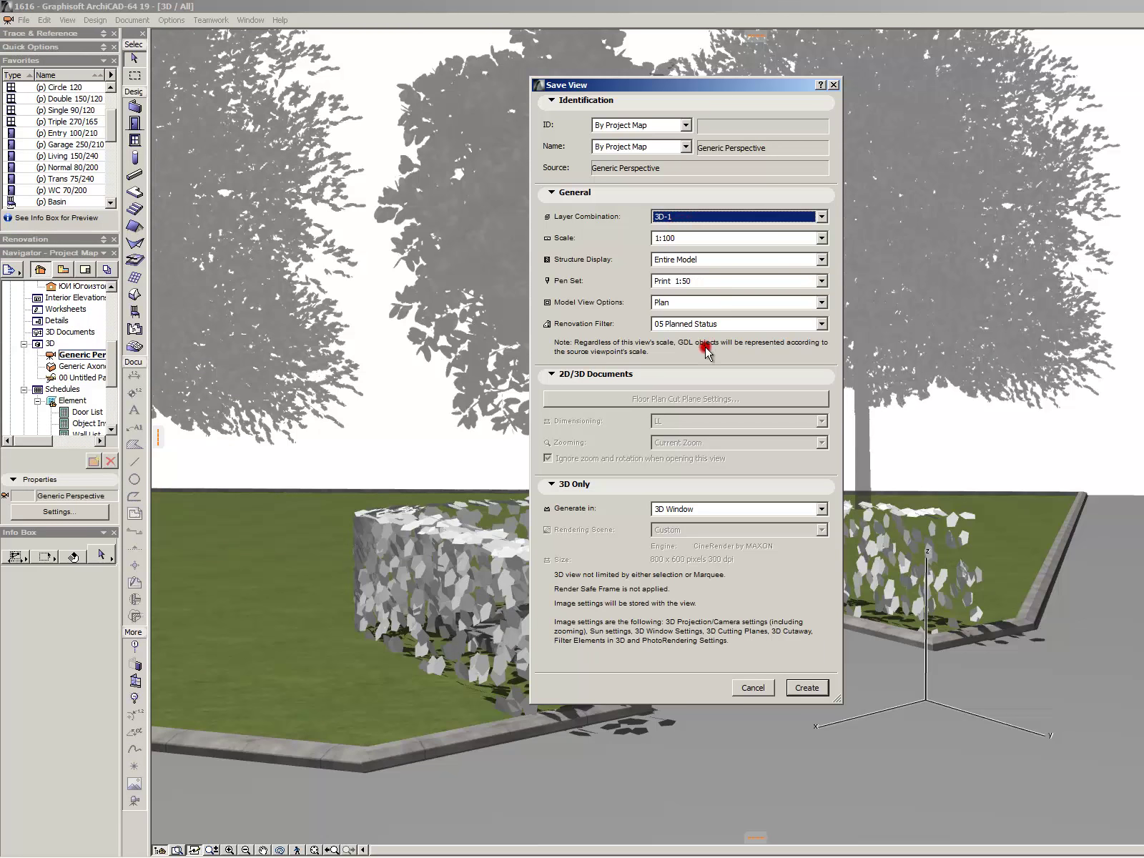
pyautogui.click(806, 686)
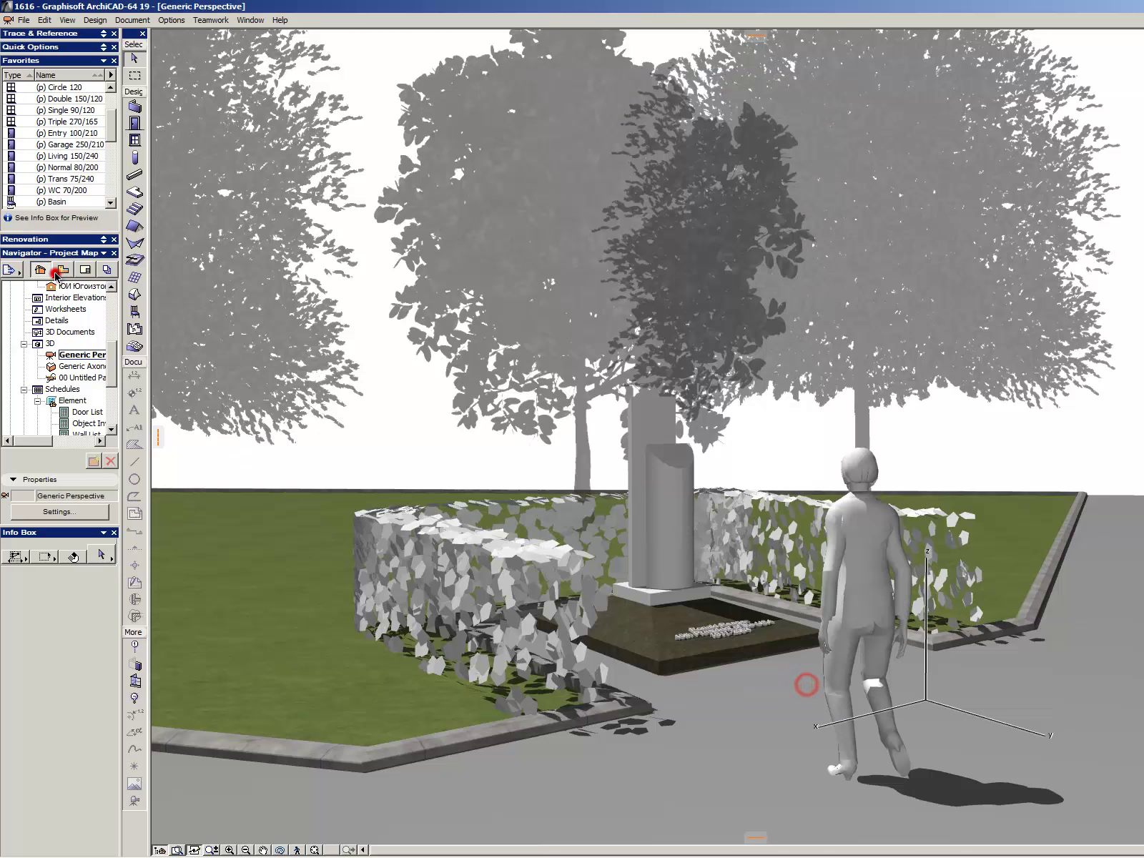
# - Move the saved Generic Perspective view into the Разрези folder of the view map and rename that folder 3D - view
pyautogui.click(62, 269)
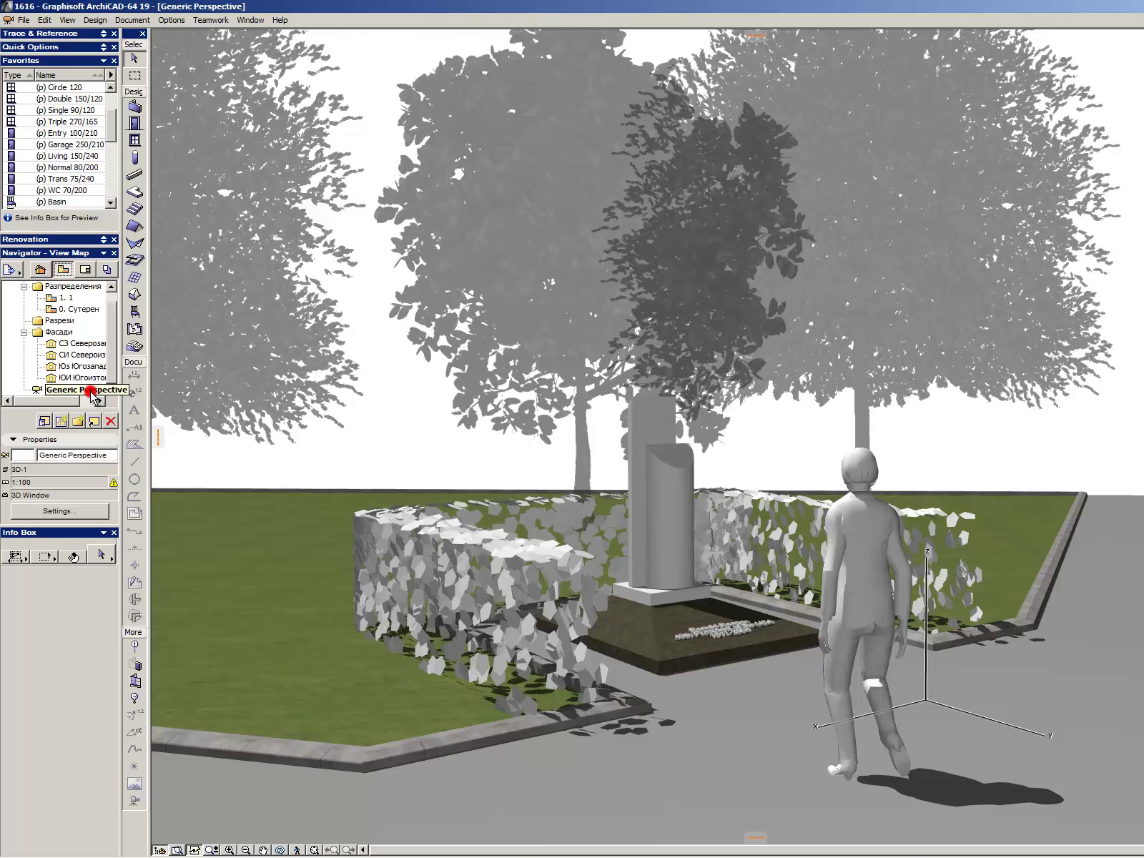
pyautogui.moveTo(91, 392); pyautogui.dragTo(95, 325)
pyautogui.click(59, 331)
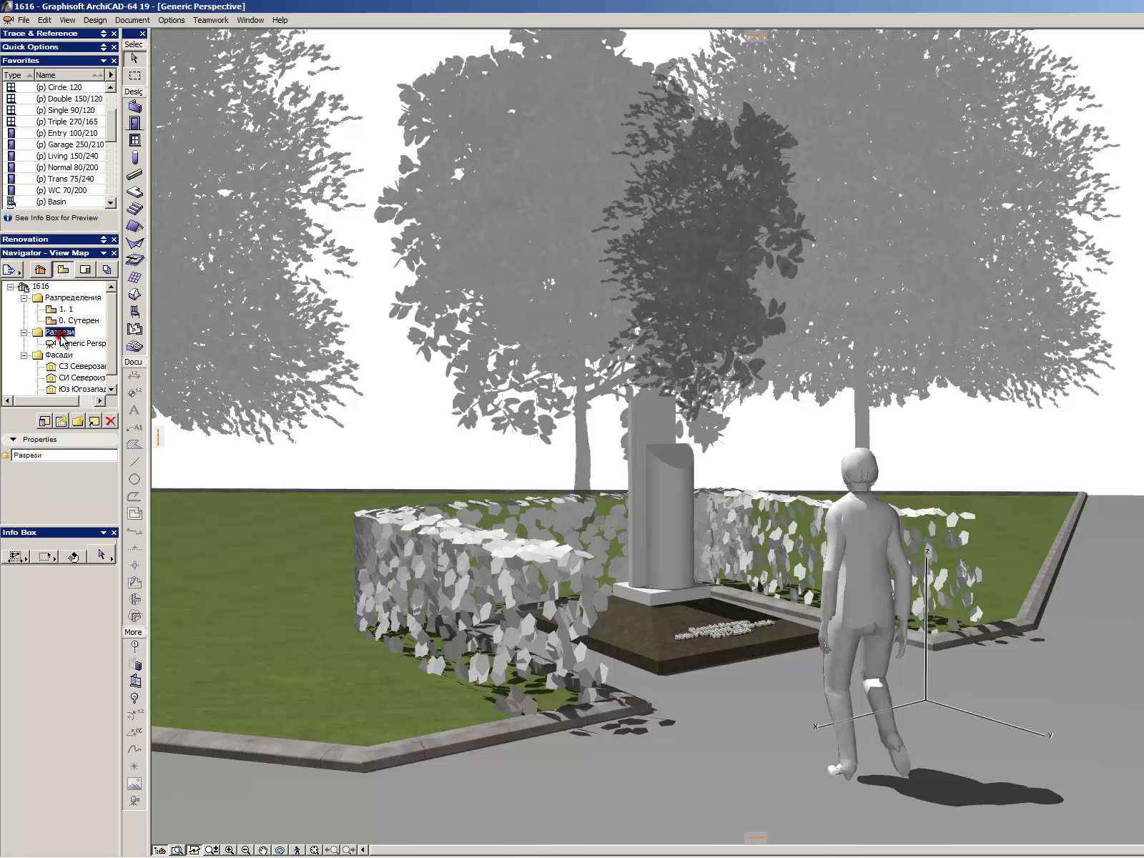
pyautogui.rightClick(61, 334)
pyautogui.click(106, 384)
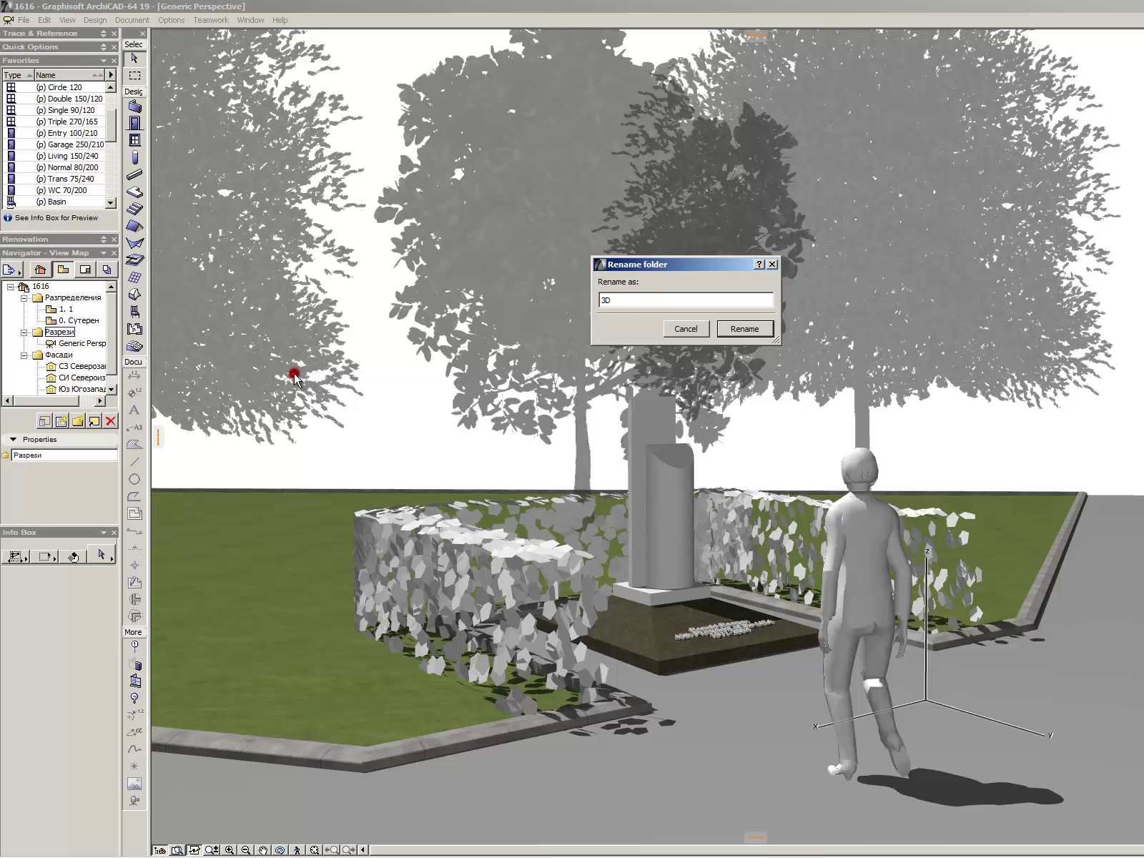
pyautogui.write('3D - view')
pyautogui.press('Return')
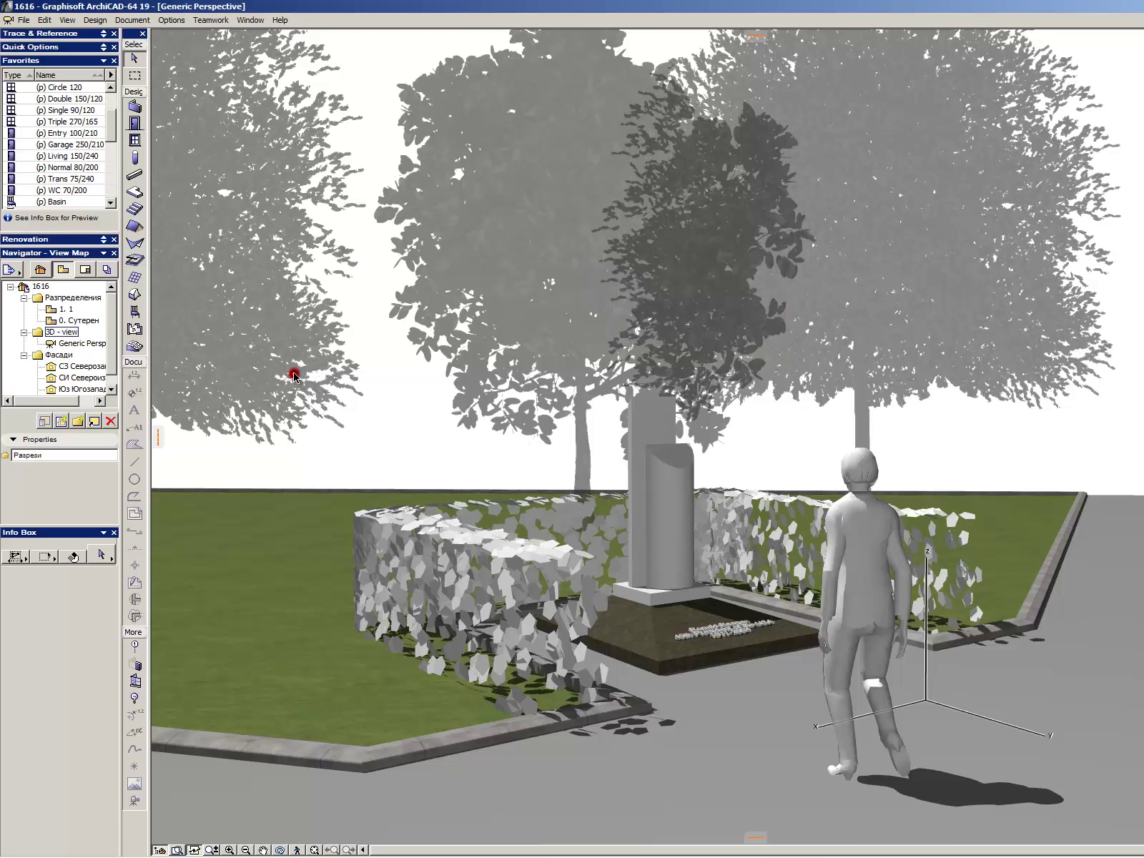
# - Rename the saved Generic Perspective view as Front
pyautogui.rightClick(95, 345)
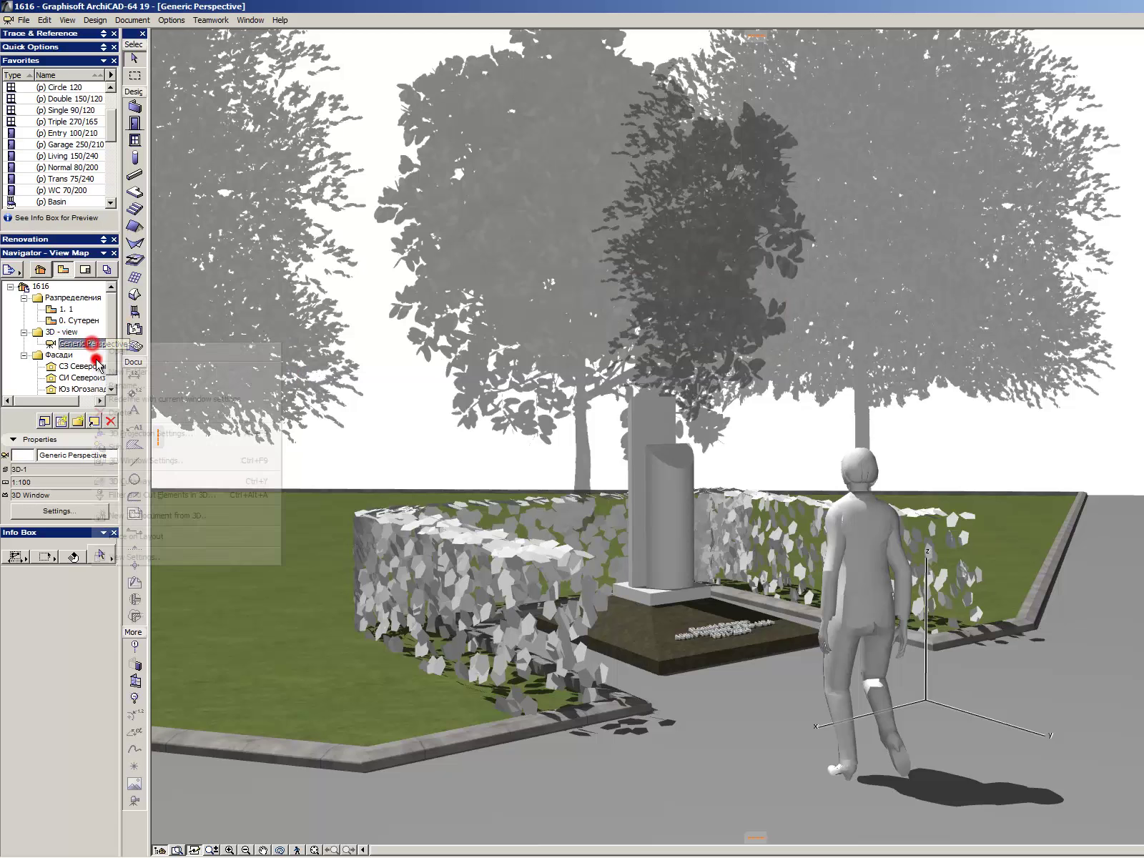
pyautogui.click(152, 384)
pyautogui.press('Tab')
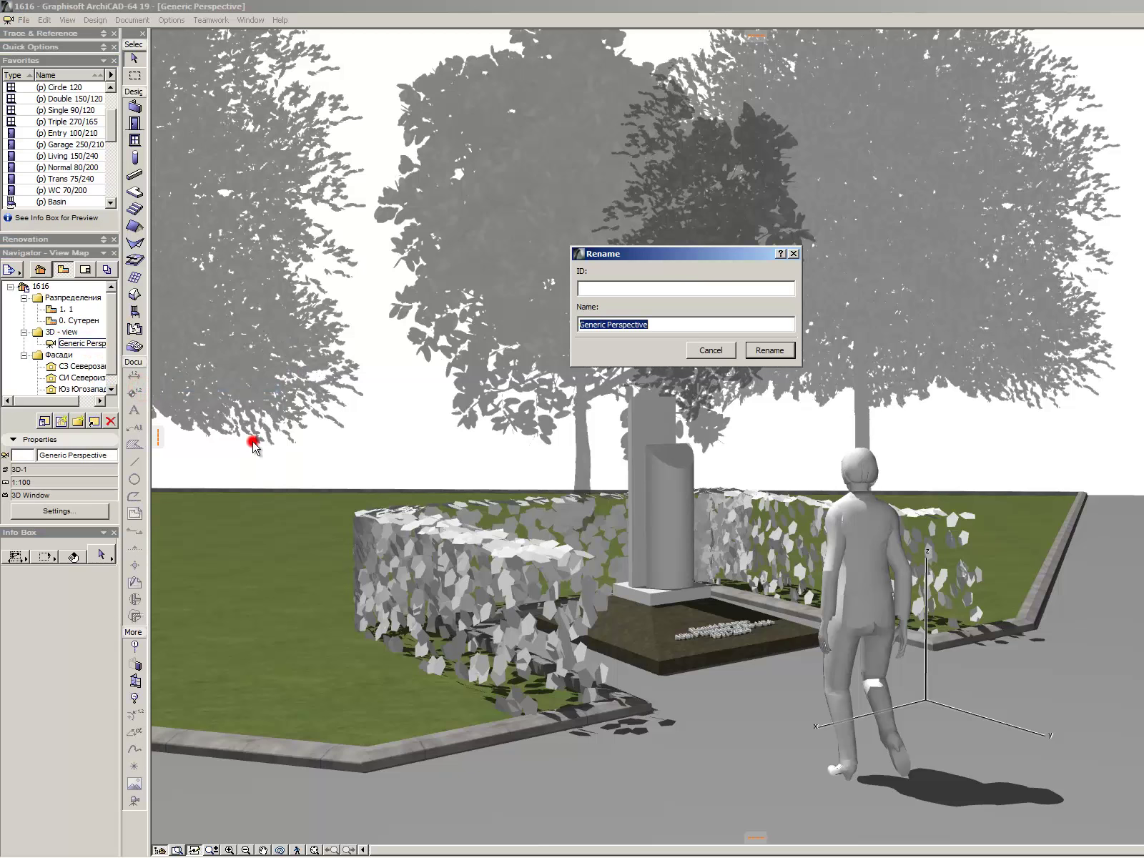
pyautogui.write('Front')
pyautogui.press('Return')
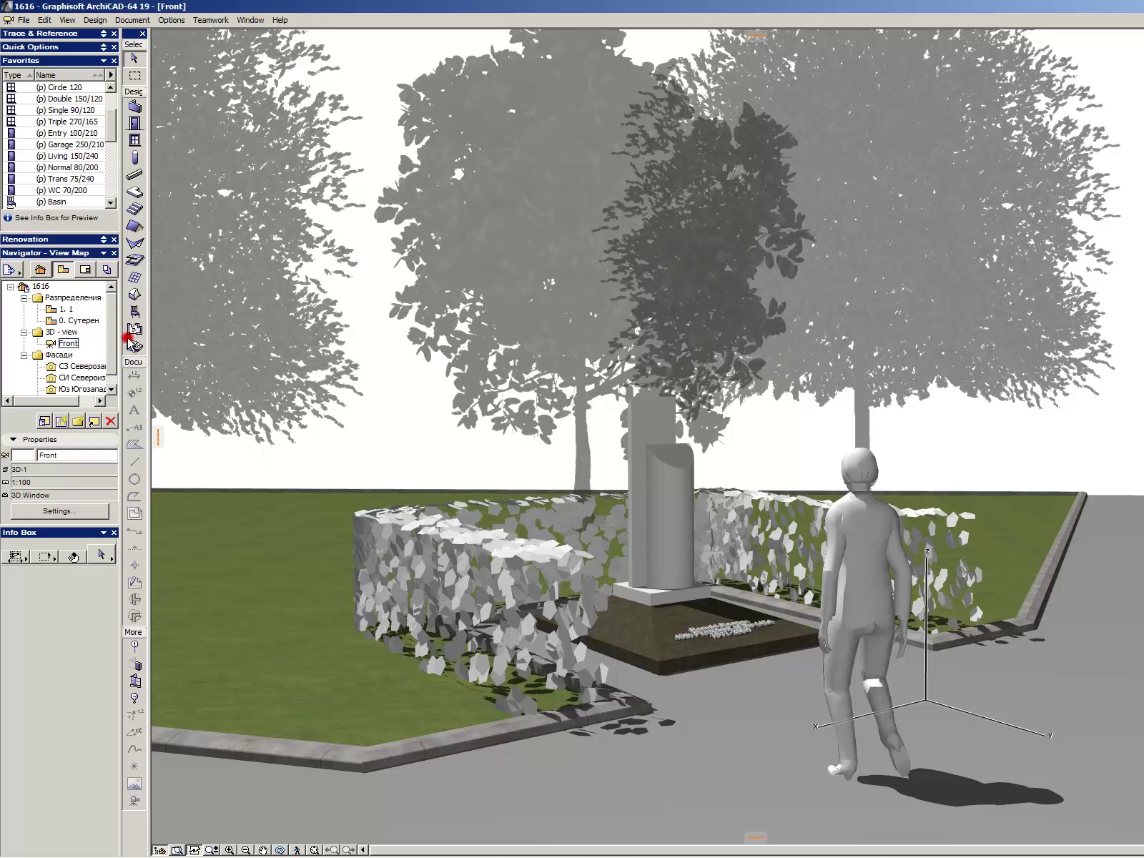
# - In the PhotoRendering Settings, set the rendering output size to the 1024 x 768 screen preset
pyautogui.hotkey('alt', 'F10')
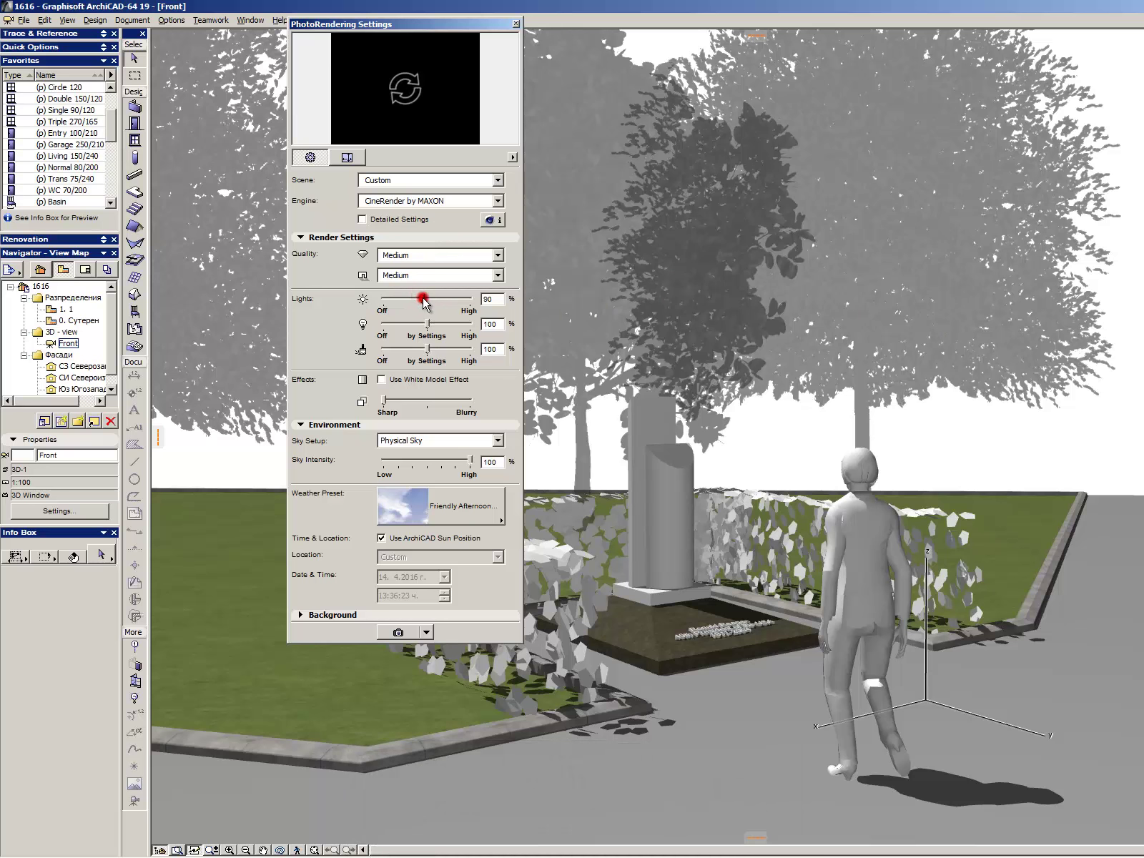
pyautogui.click(347, 158)
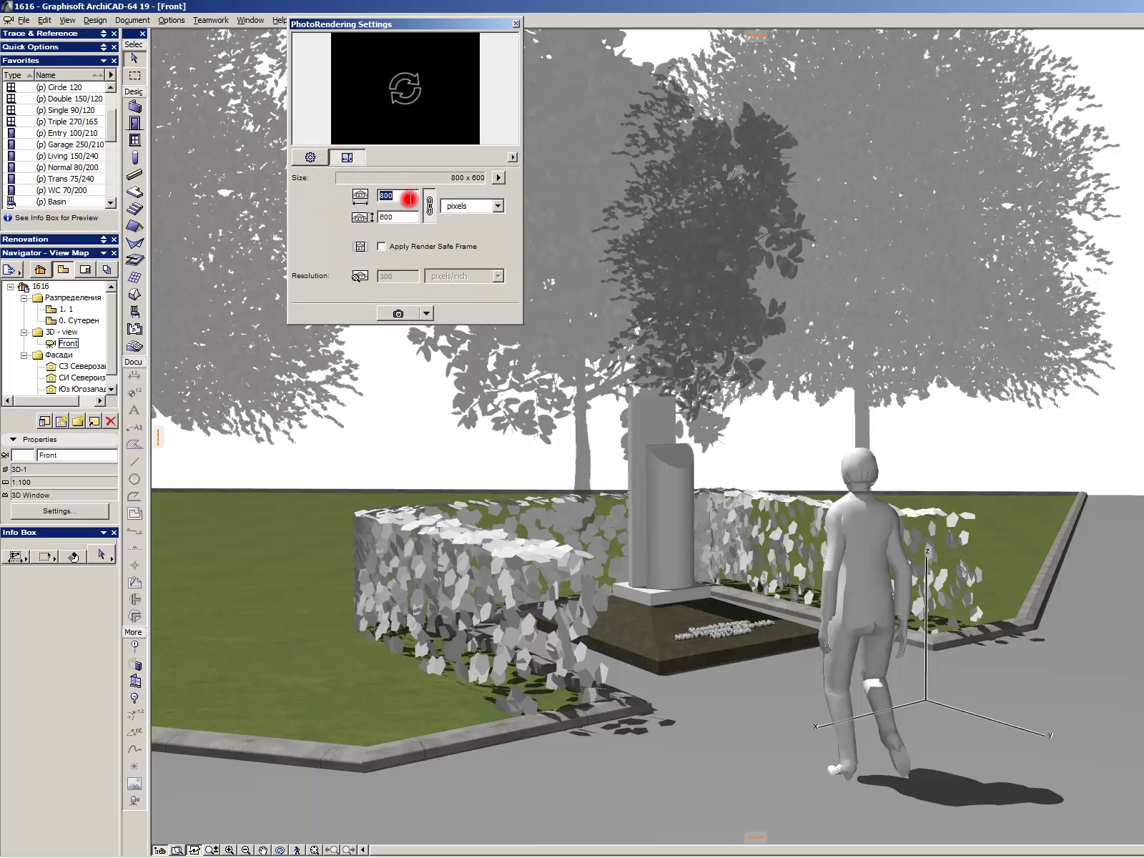
pyautogui.click(325, 160)
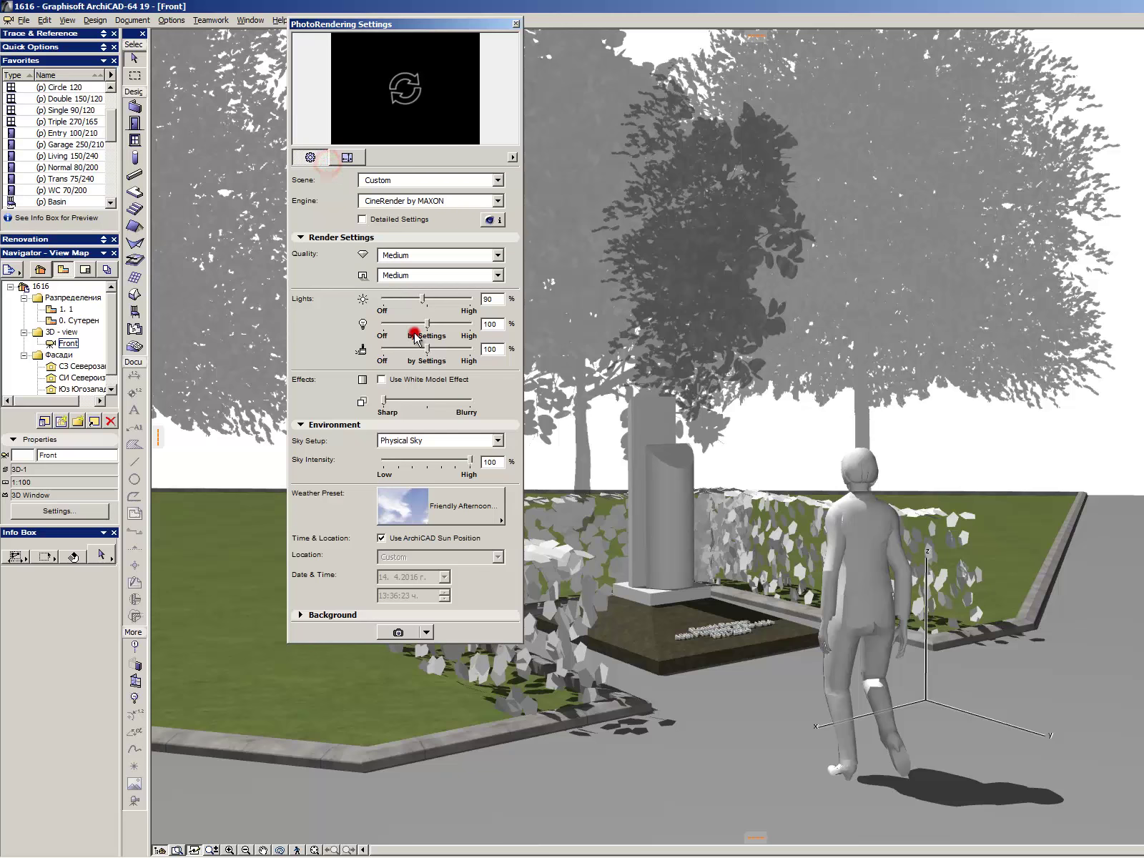
pyautogui.click(350, 162)
pyautogui.click(498, 177)
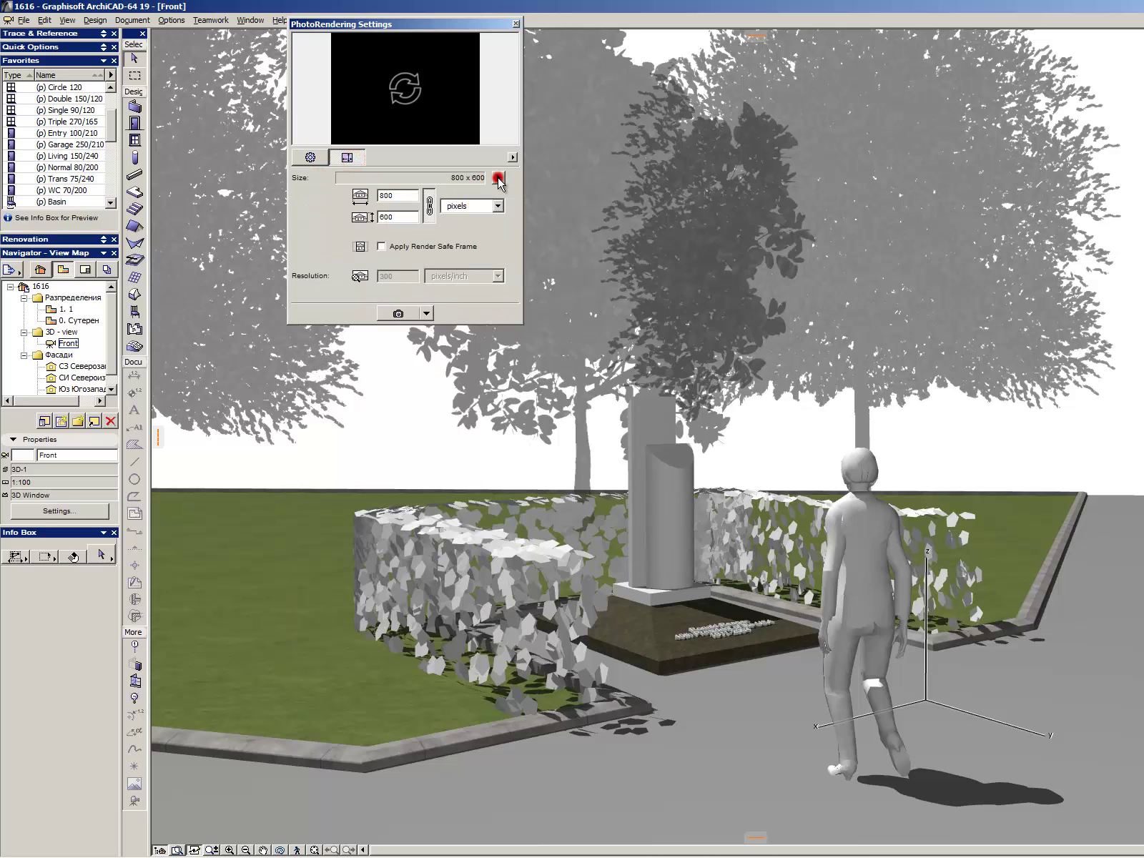
pyautogui.click(558, 186)
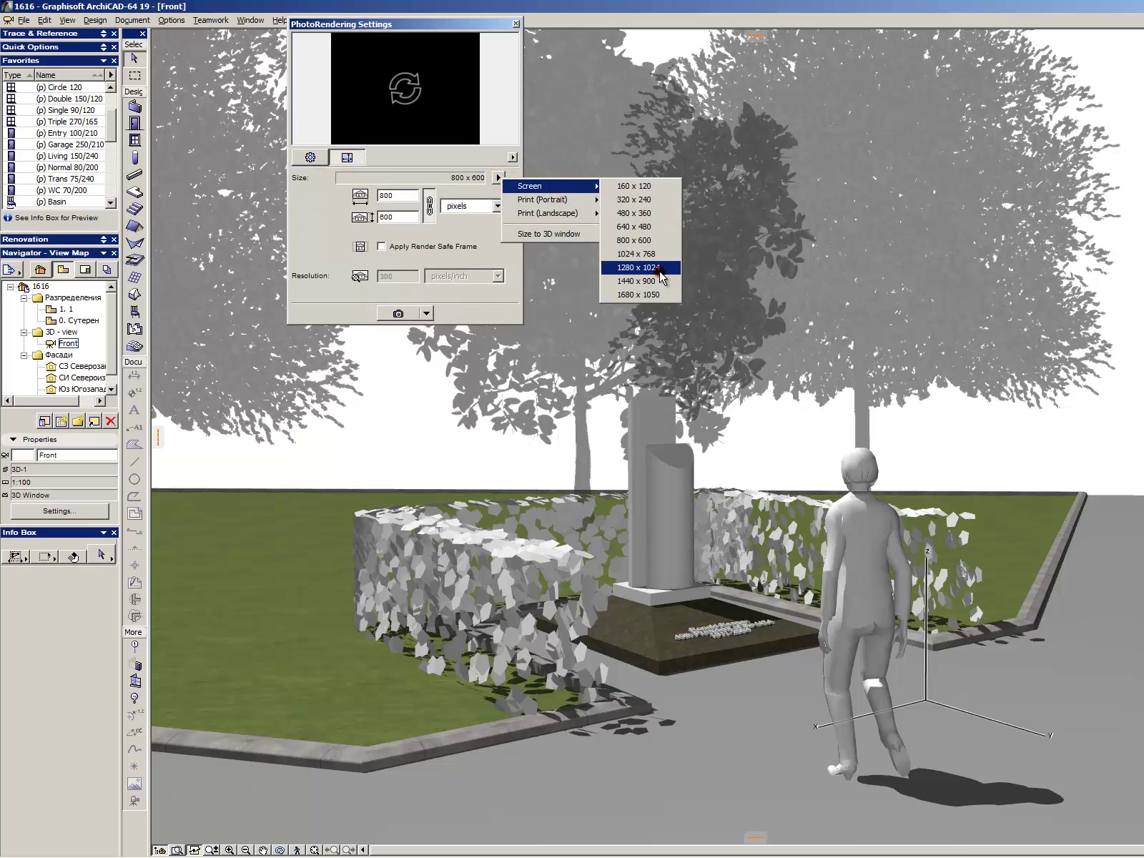
pyautogui.click(638, 254)
# - Set the lamp light intensity to 0% and the weather preset to Clear, then refresh the rendering preview and close the settings
pyautogui.click(309, 158)
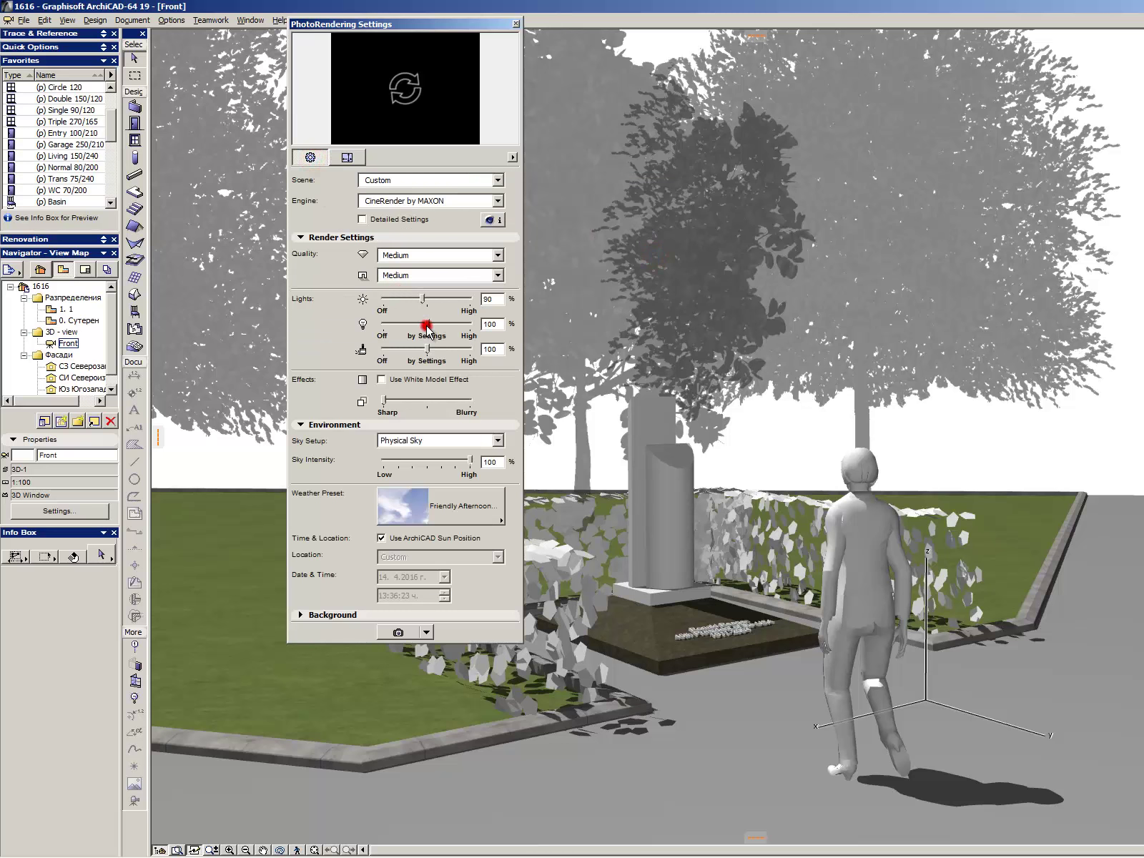
pyautogui.moveTo(427, 326); pyautogui.dragTo(343, 326)
pyautogui.click(392, 501)
pyautogui.moveTo(427, 516); pyautogui.dragTo(591, 268)
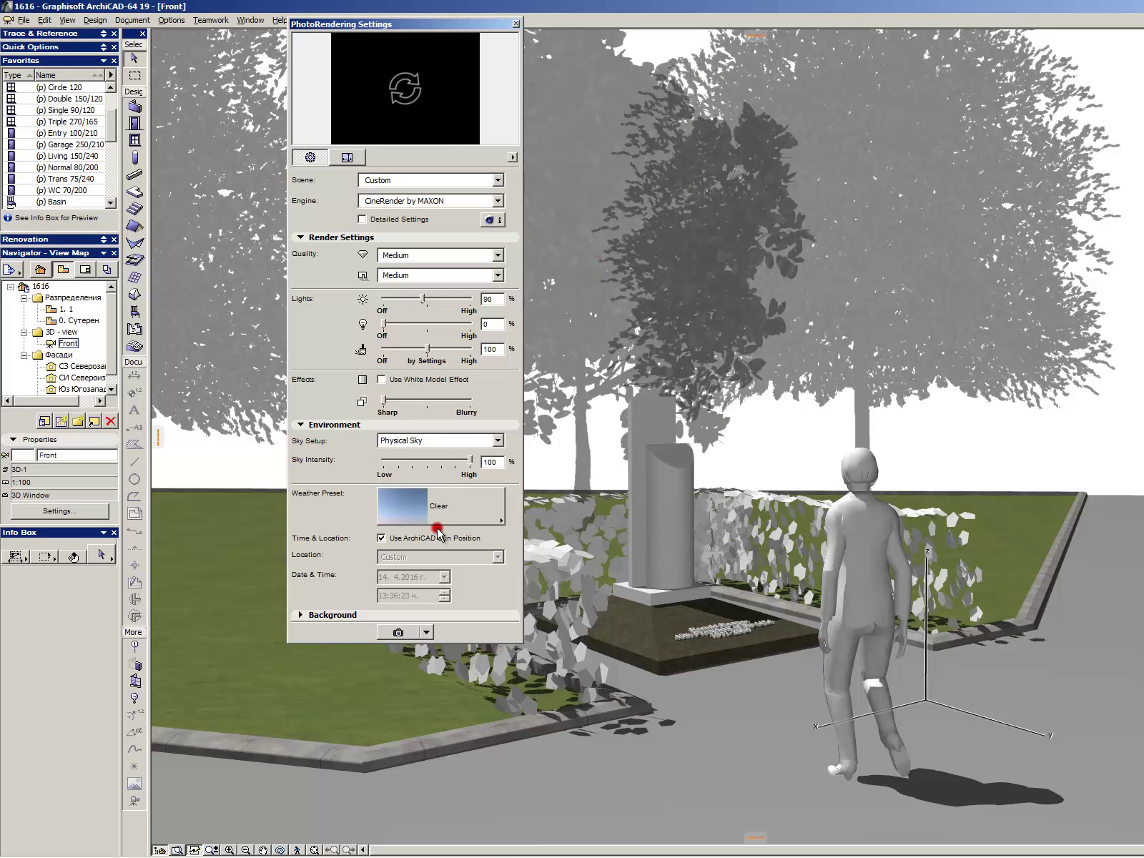
pyautogui.click(426, 84)
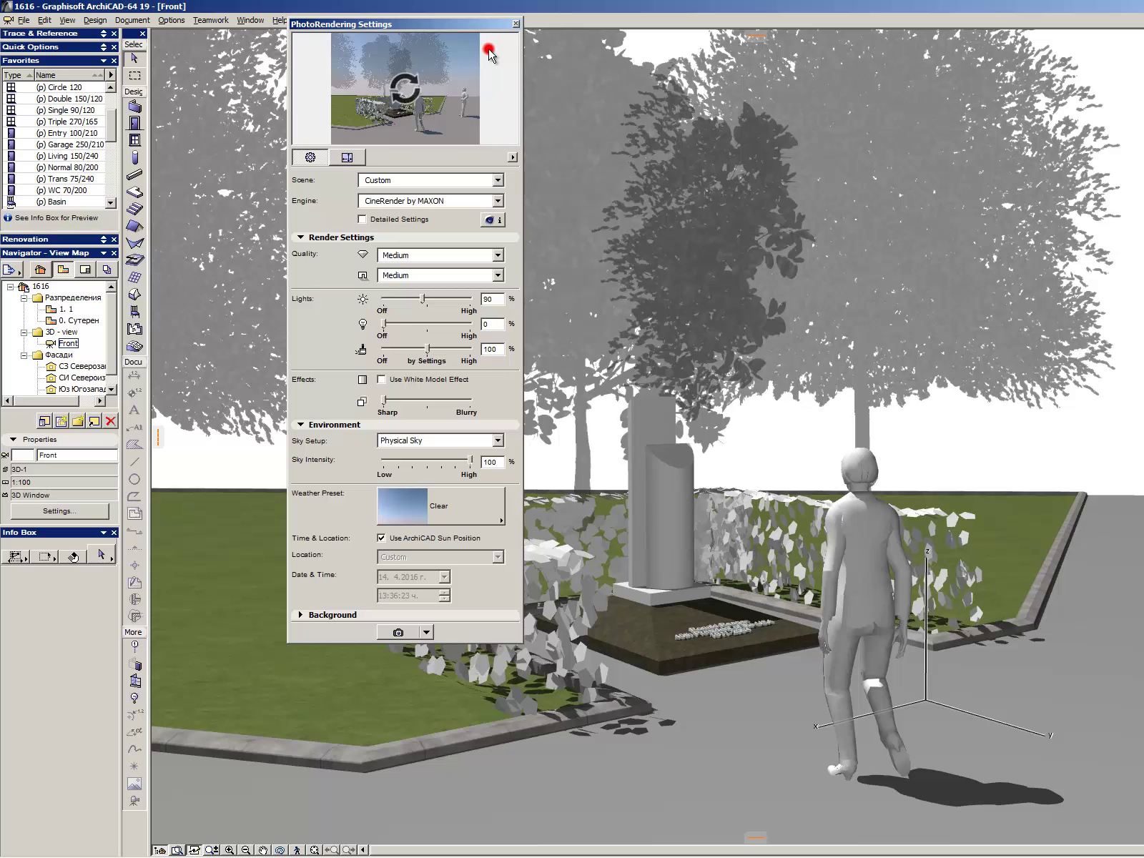
pyautogui.click(517, 23)
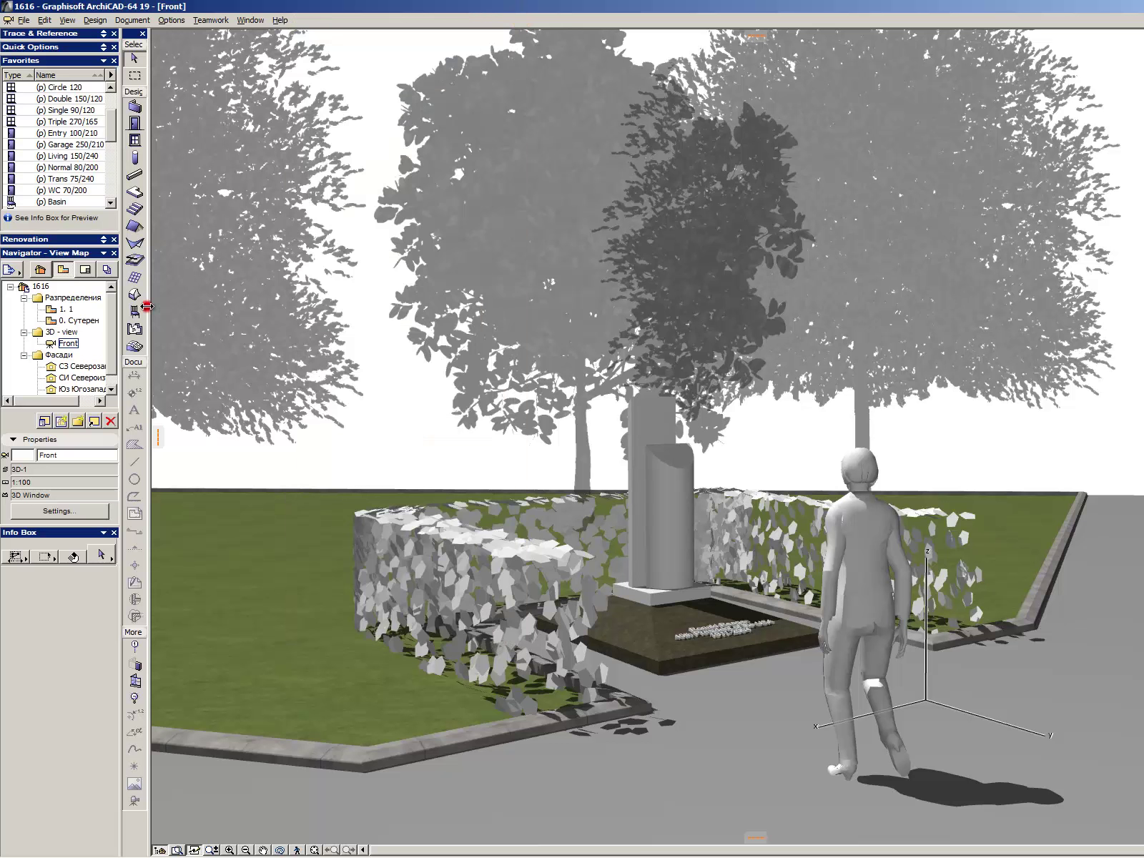
# - Redefine the saved Front view with the current window settings
pyautogui.rightClick(76, 332)
pyautogui.rightClick(55, 346)
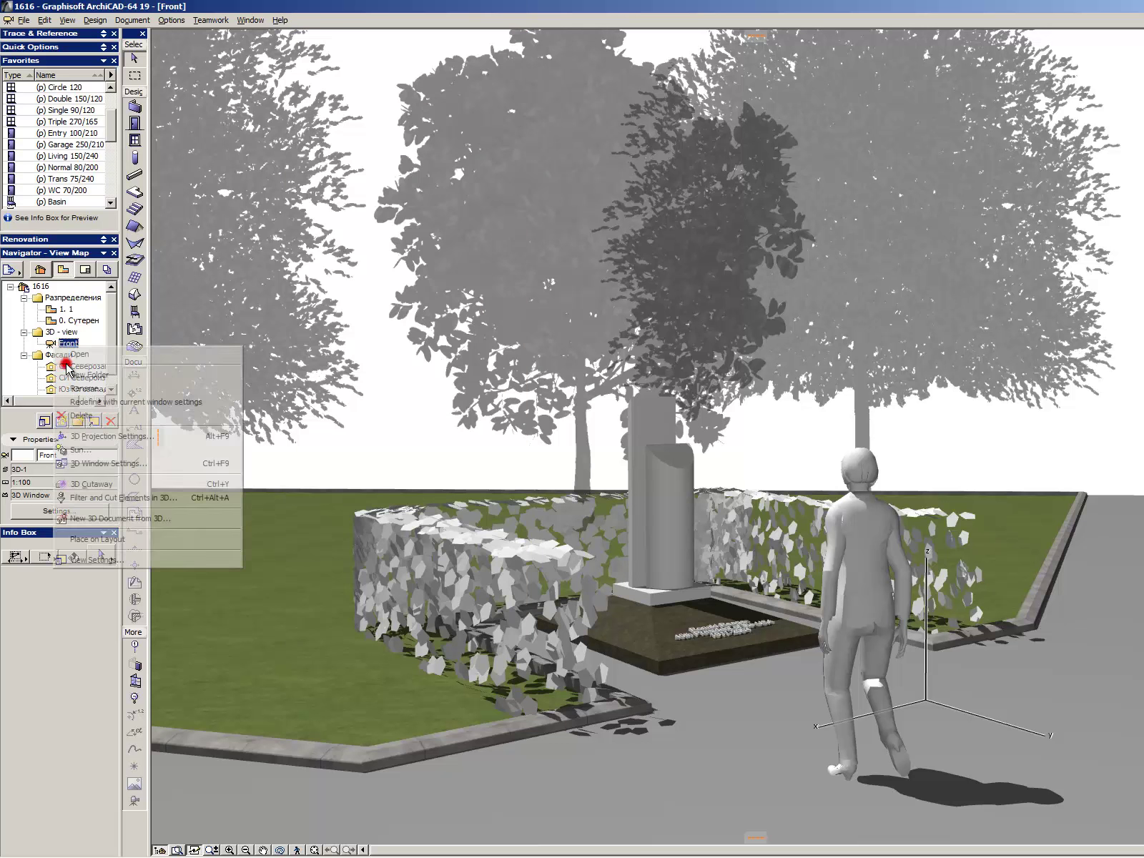
pyautogui.click(155, 403)
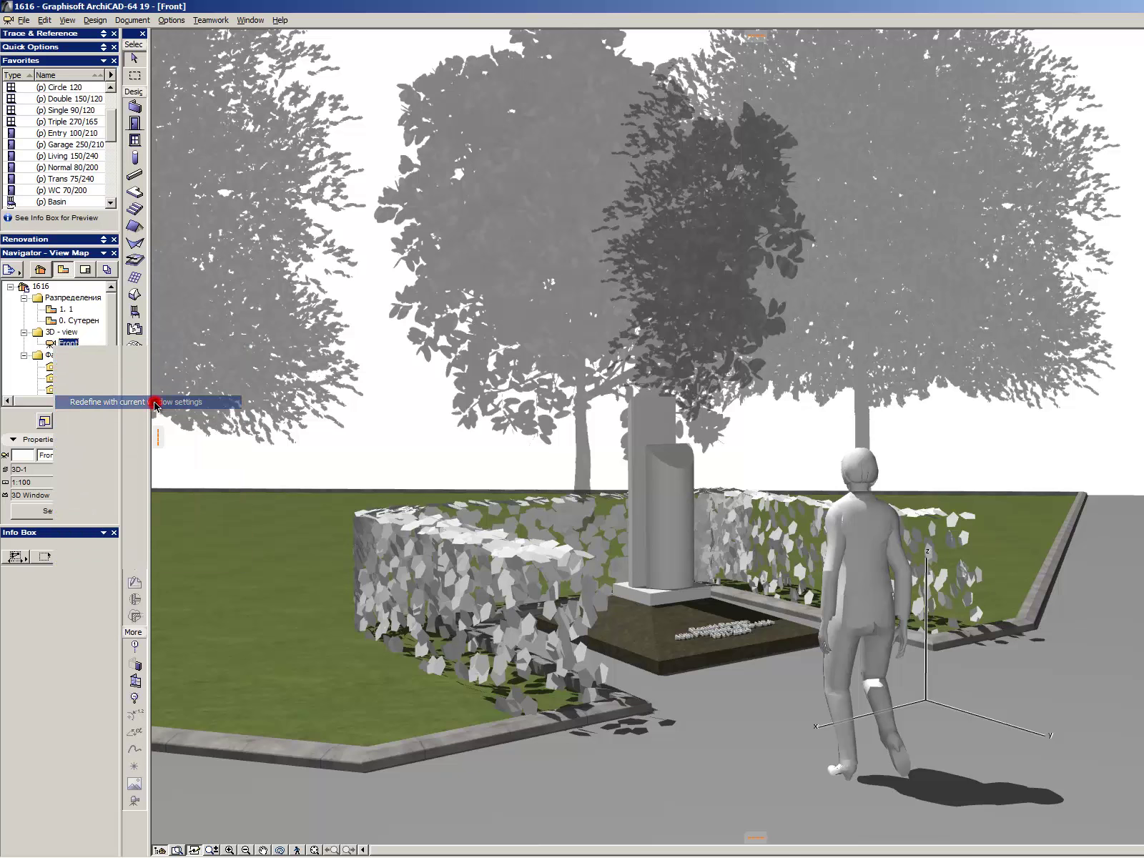
# - On the floor plan, move the middle tree behind the monument farther away from the hedge
pyautogui.press('F2')
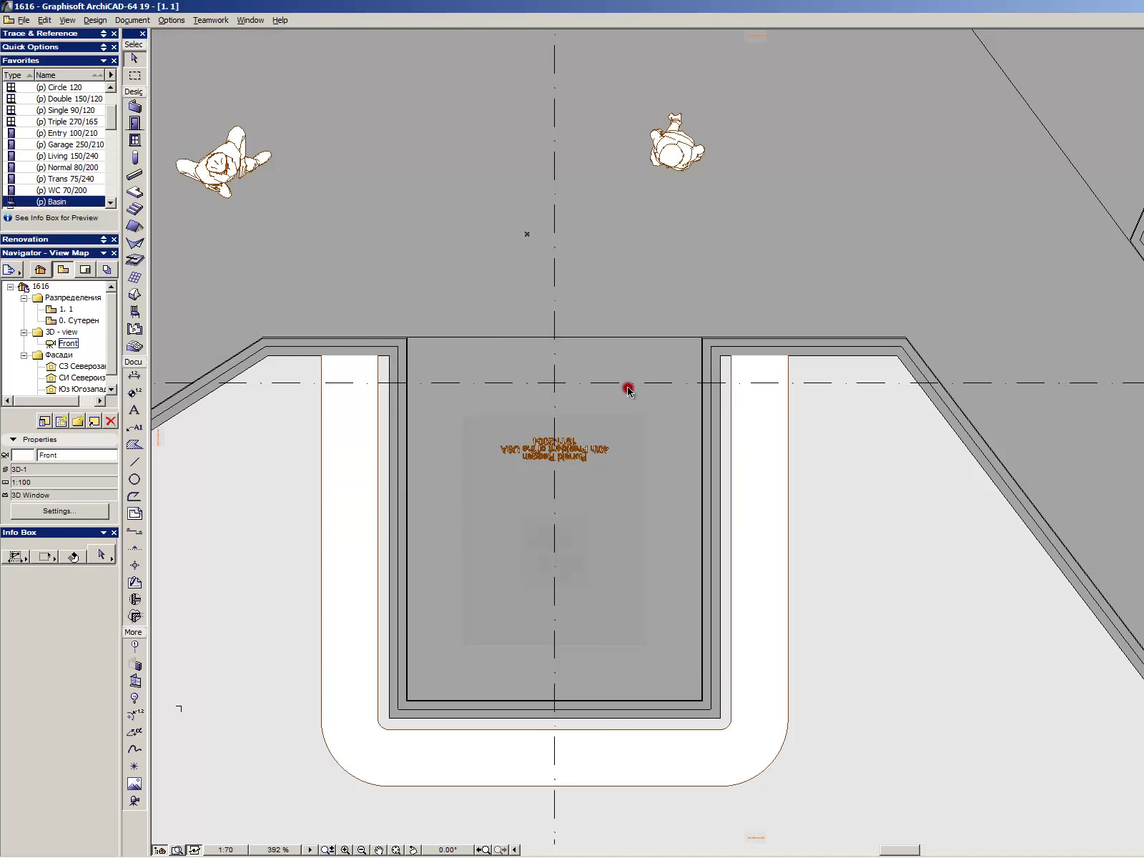
pyautogui.scroll(-8, 626, 388)
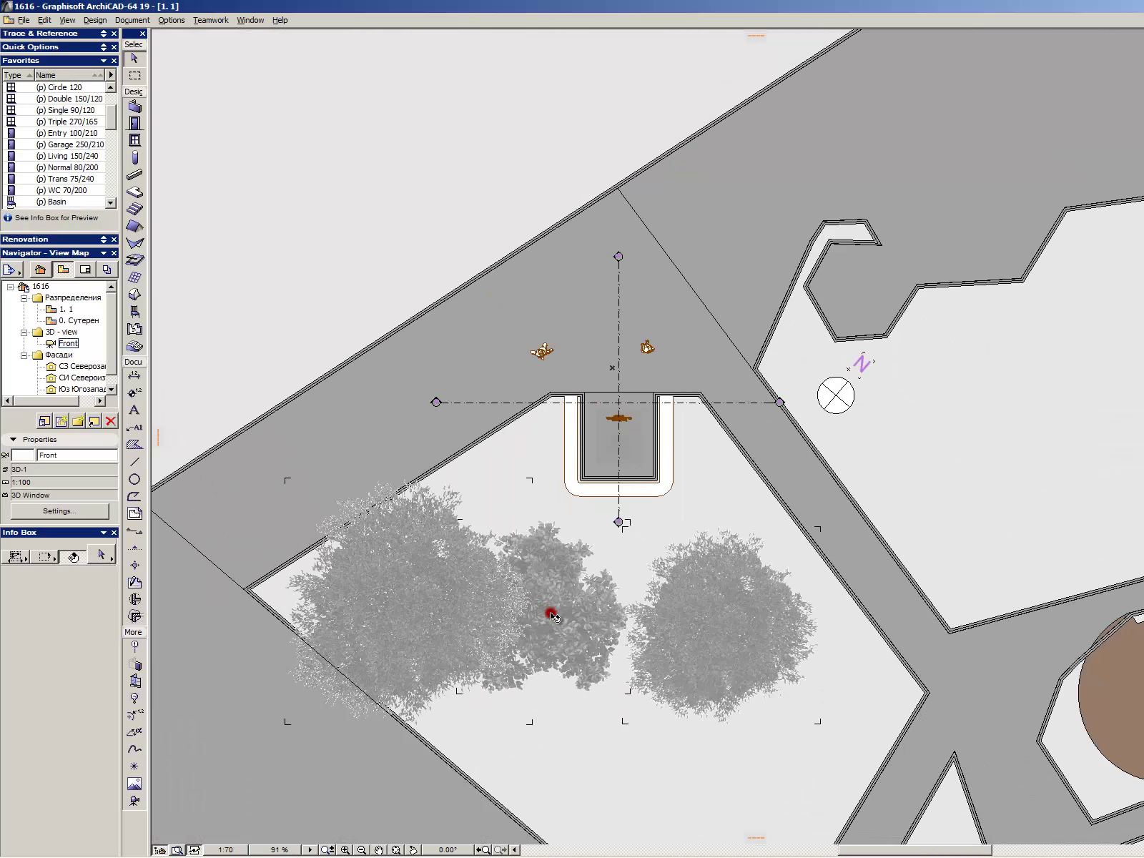
pyautogui.click(546, 613)
pyautogui.moveTo(552, 622); pyautogui.dragTo(549, 684)
pyautogui.click(621, 574)
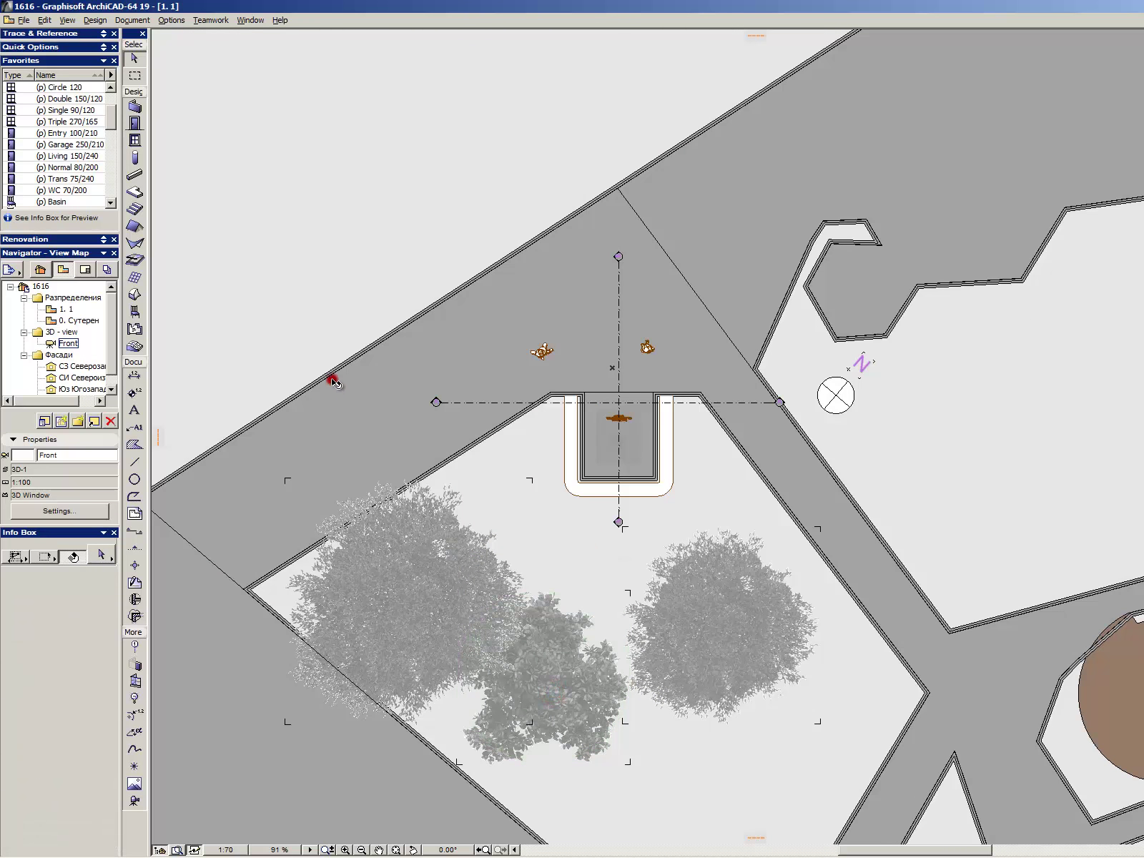
# - Place two copies of the Man Waiting figure near the monument farther down the diagonal path, above the largest tree
pyautogui.click(543, 351)
pyautogui.keyDown('ctrl'); pyautogui.moveTo(544, 352); pyautogui.dragTo(342, 469); pyautogui.keyUp('ctrl')
pyautogui.scroll(5, 325, 462)
pyautogui.click(343, 376)
# - Rotate the two copied figures on the diagonal path to about 122.58° and move the upper one beside the other
pyautogui.moveTo(245, 370); pyautogui.dragTo(437, 519)
pyautogui.hotkey('alt', 'BackSpace')
pyautogui.click(291, 431)
pyautogui.click(284, 448)
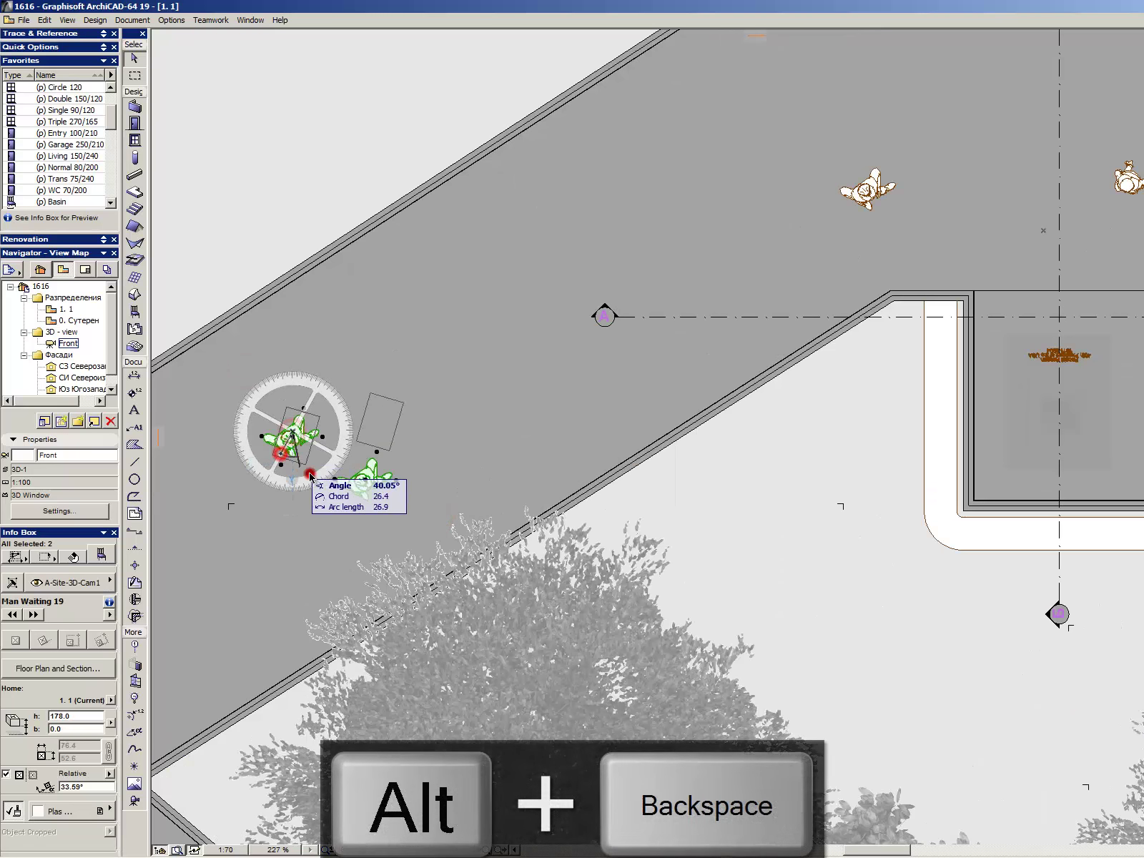
pyautogui.click(367, 474)
pyautogui.click(363, 429)
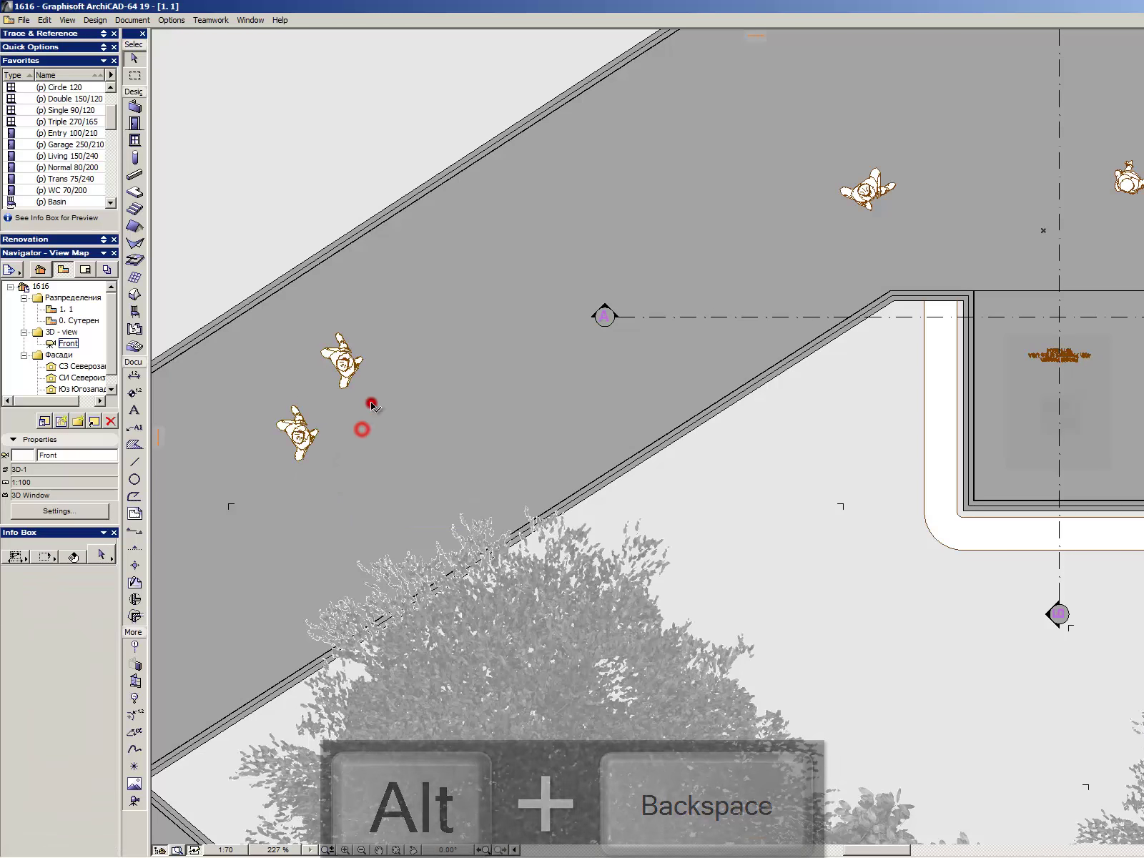
pyautogui.moveTo(370, 403); pyautogui.dragTo(330, 467)
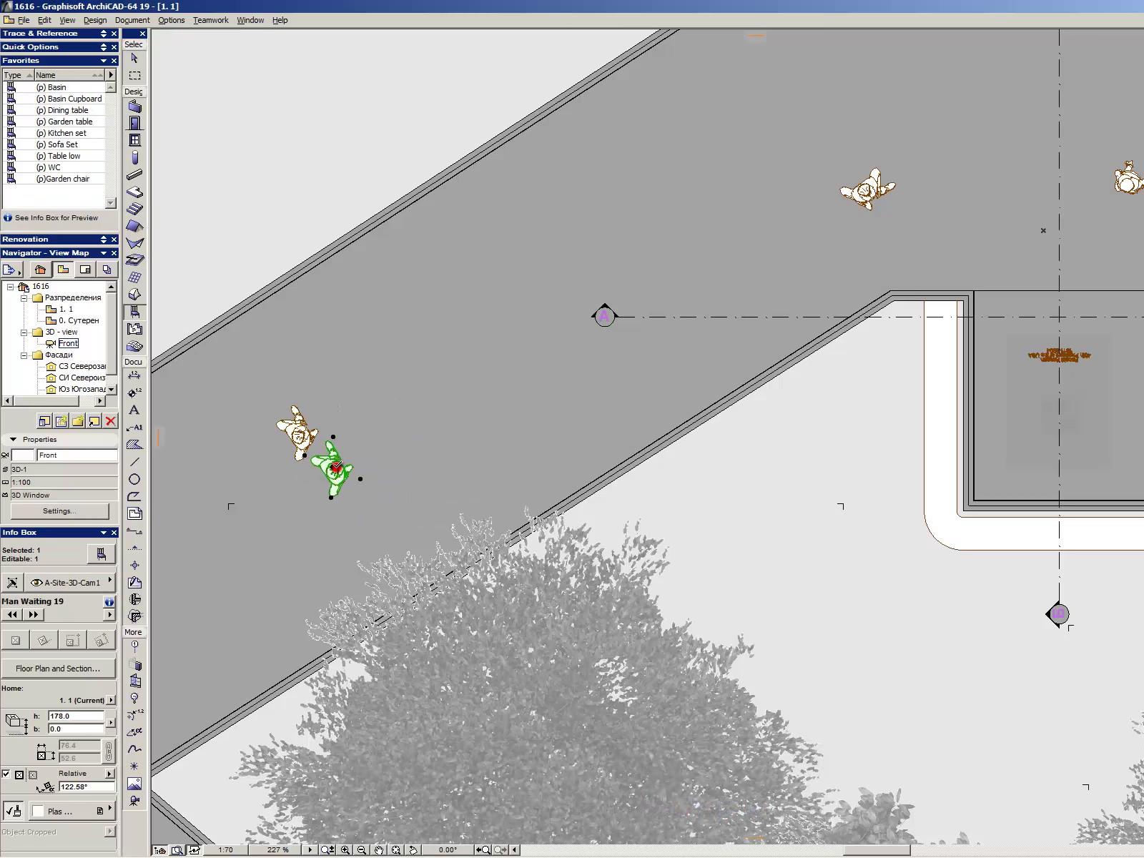
# - Replace the copied figure nearer the tree with Woman Hurrying 19 and the other one with Man Hands in Pockets 19
pyautogui.doubleClick(330, 465)
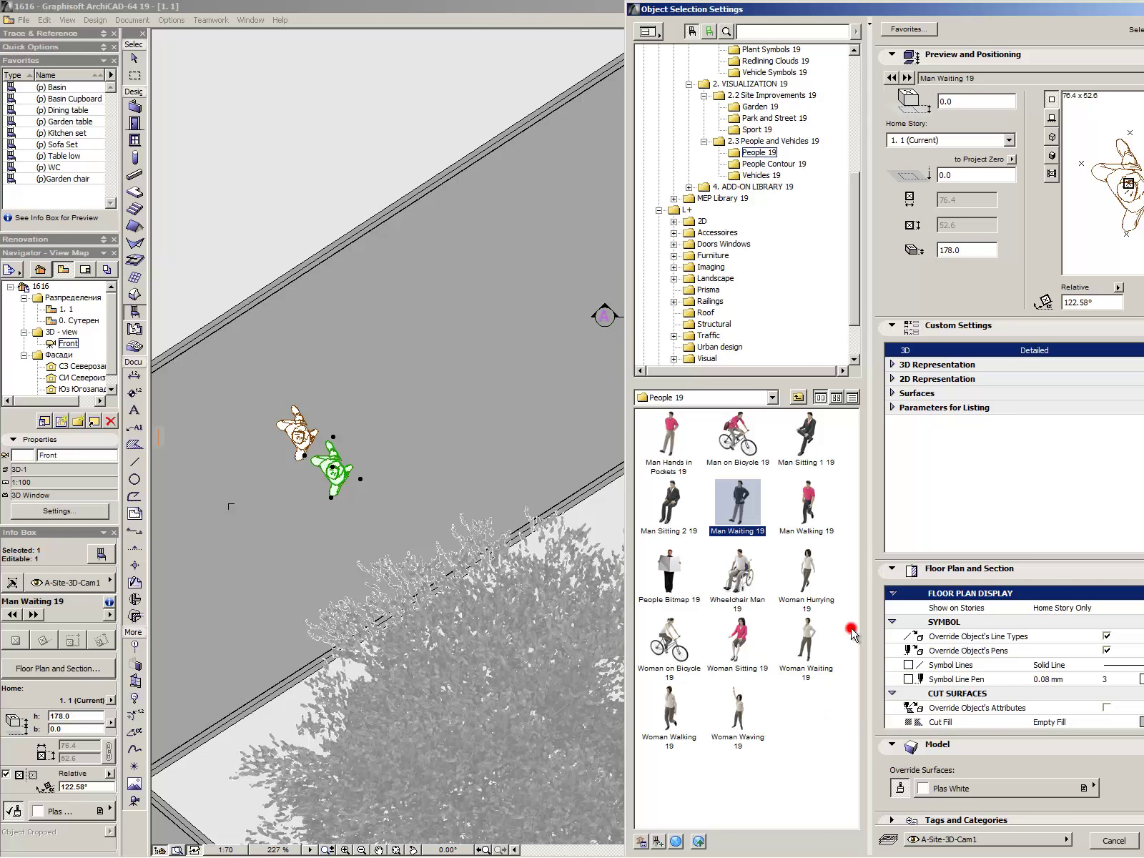
pyautogui.click(816, 650)
pyautogui.doubleClick(797, 577)
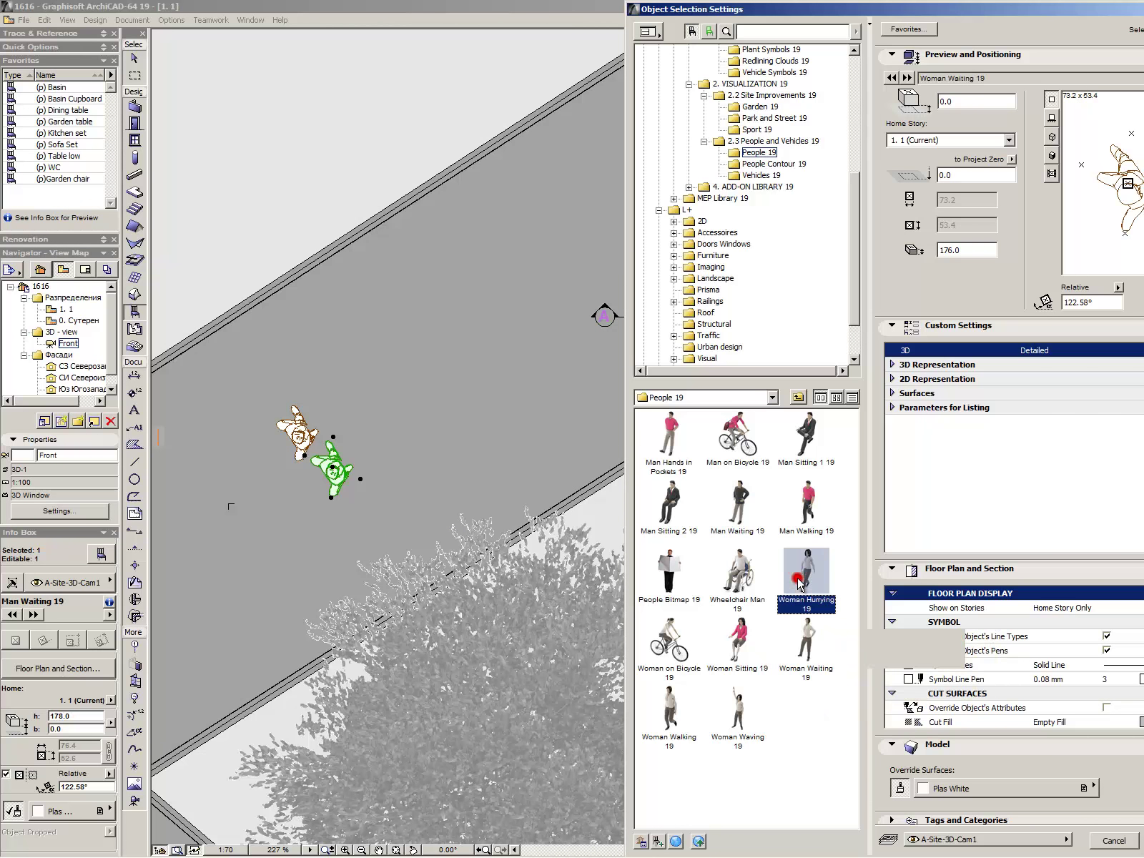
pyautogui.press('Escape')
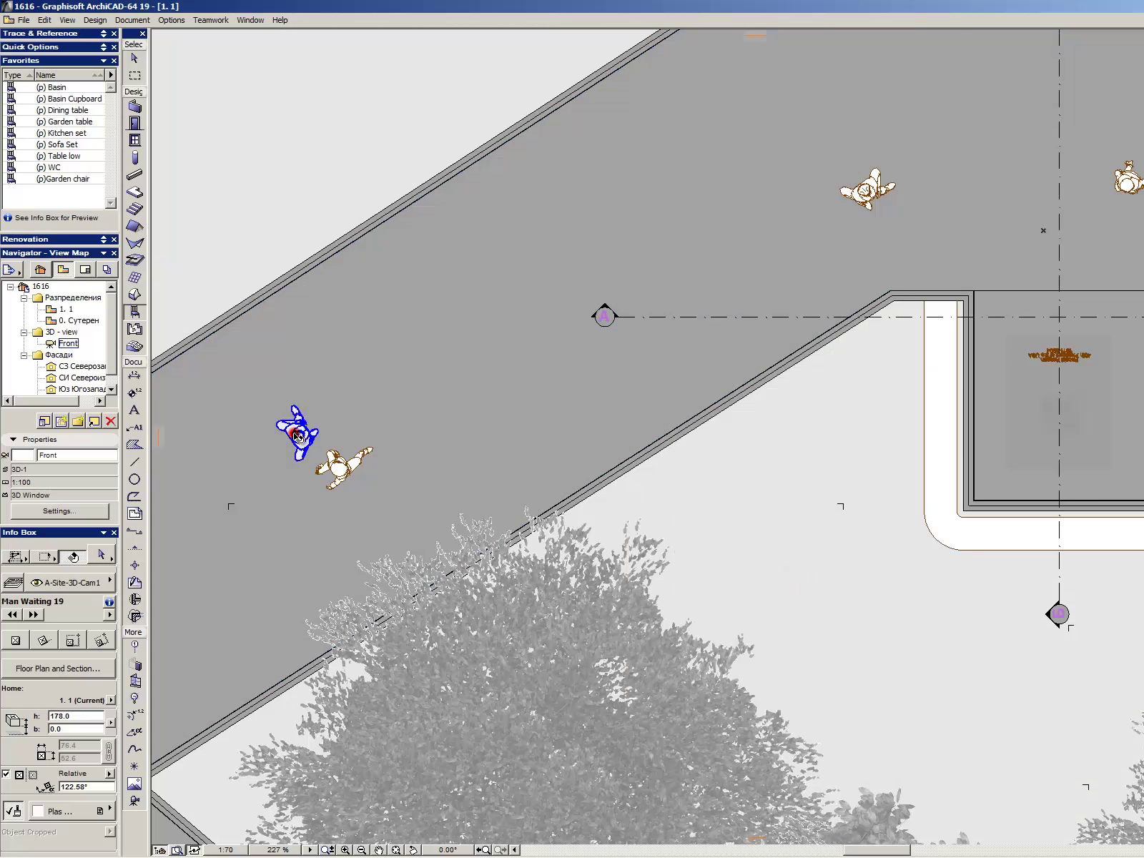
pyautogui.doubleClick(287, 434)
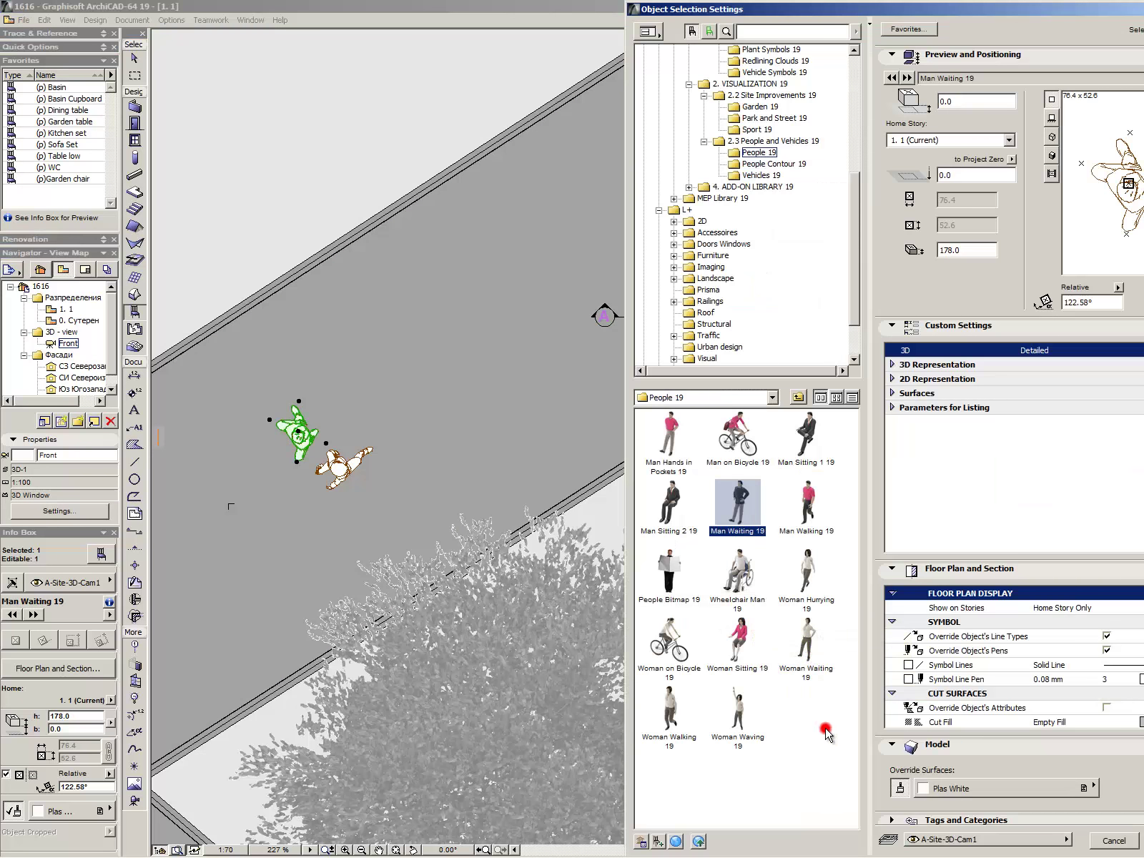
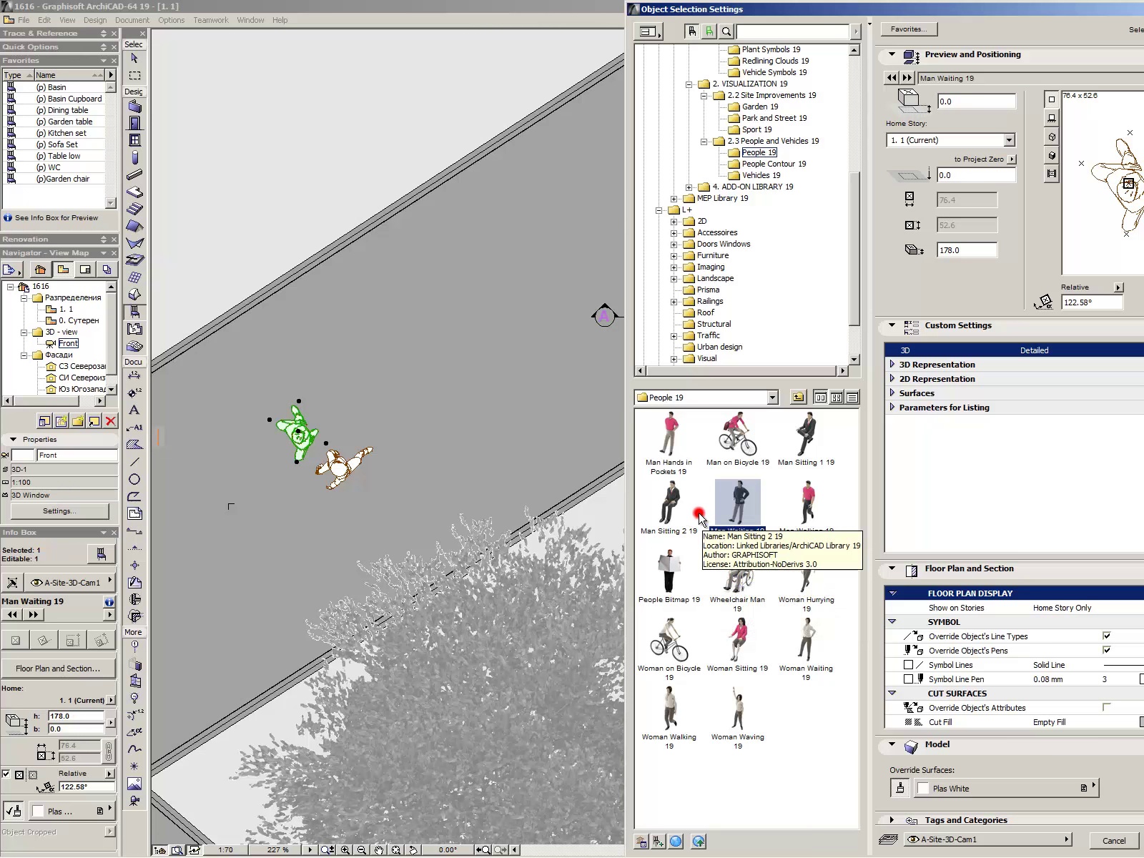
pyautogui.doubleClick(680, 429)
pyautogui.press('Escape')
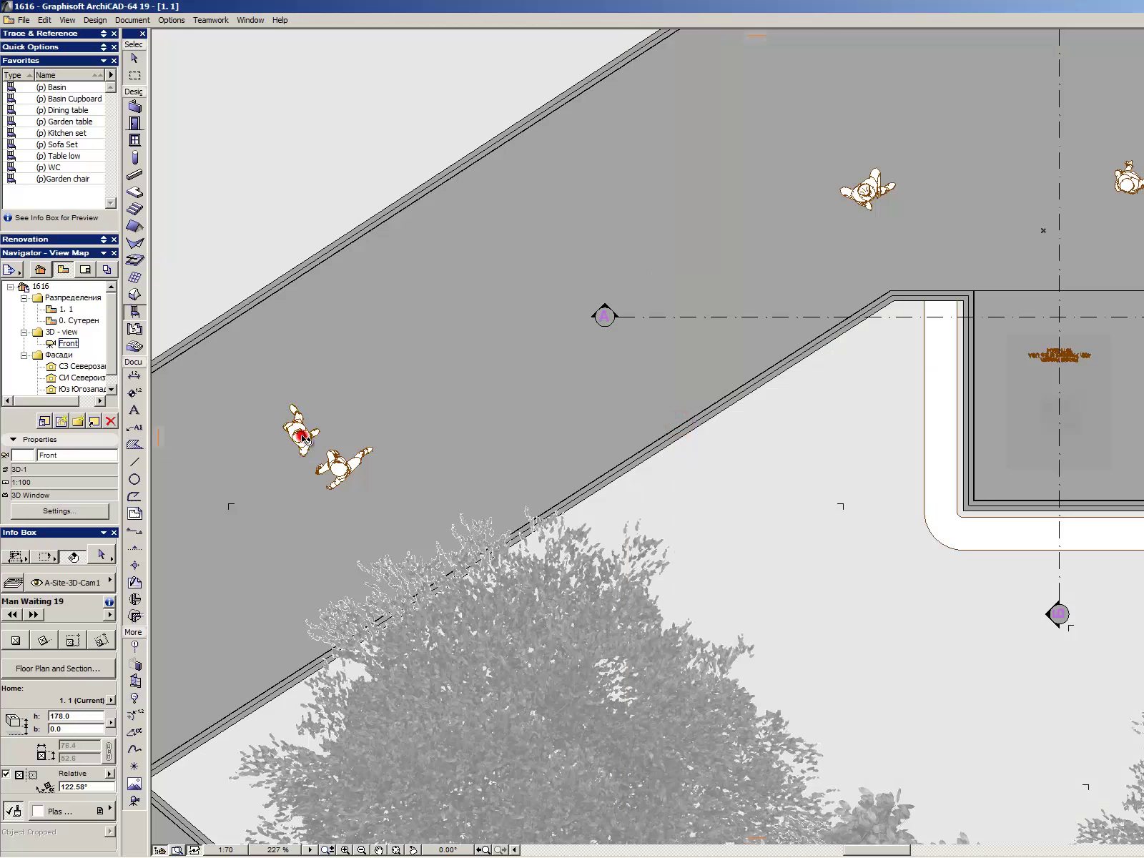
# - Move the Man Hands in Pockets figure slightly closer to the Woman Hurrying figure on the path
pyautogui.keyDown('shift'); pyautogui.click(305, 436); pyautogui.keyUp('shift')
pyautogui.hotkey('ctrl', 'd')
pyautogui.click(307, 436)
pyautogui.click(330, 437)
pyautogui.press('Escape')
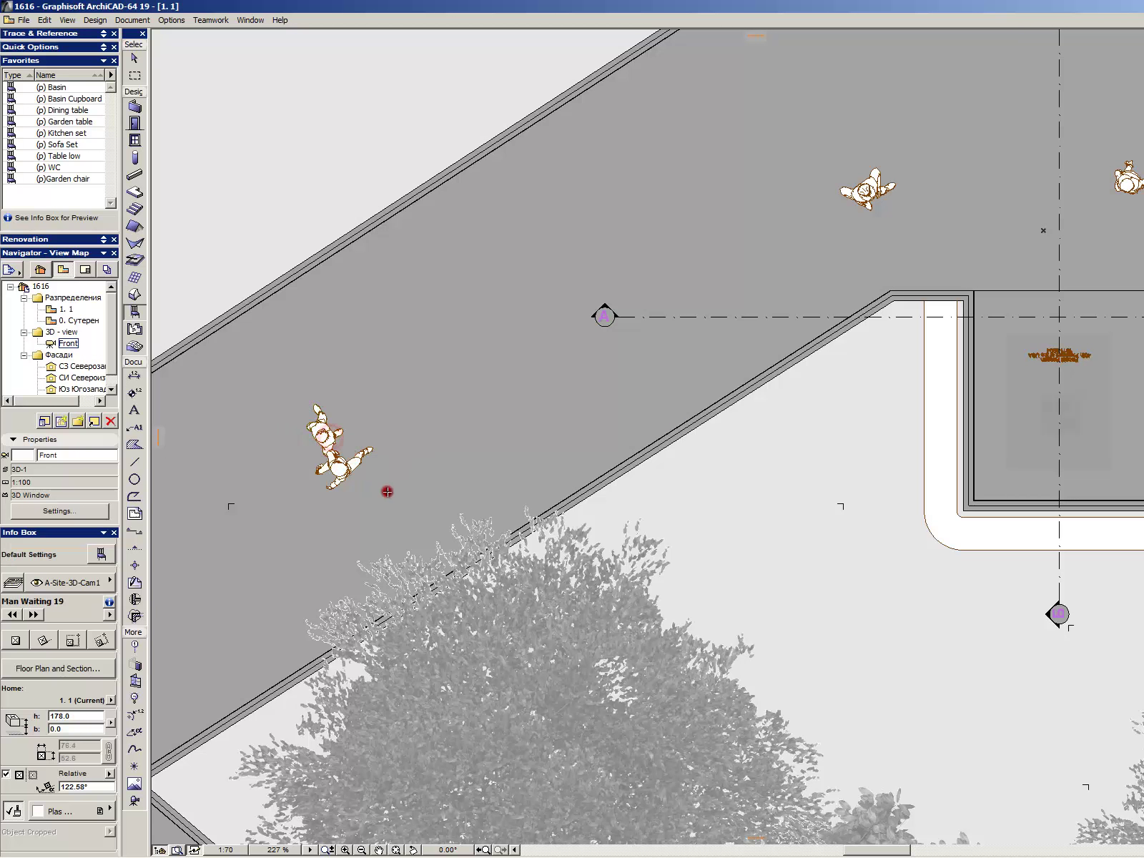
# - Check the Front view in 3D, then set the middle deciduous tree's height to 600 on the floor plan
pyautogui.doubleClick(68, 343)
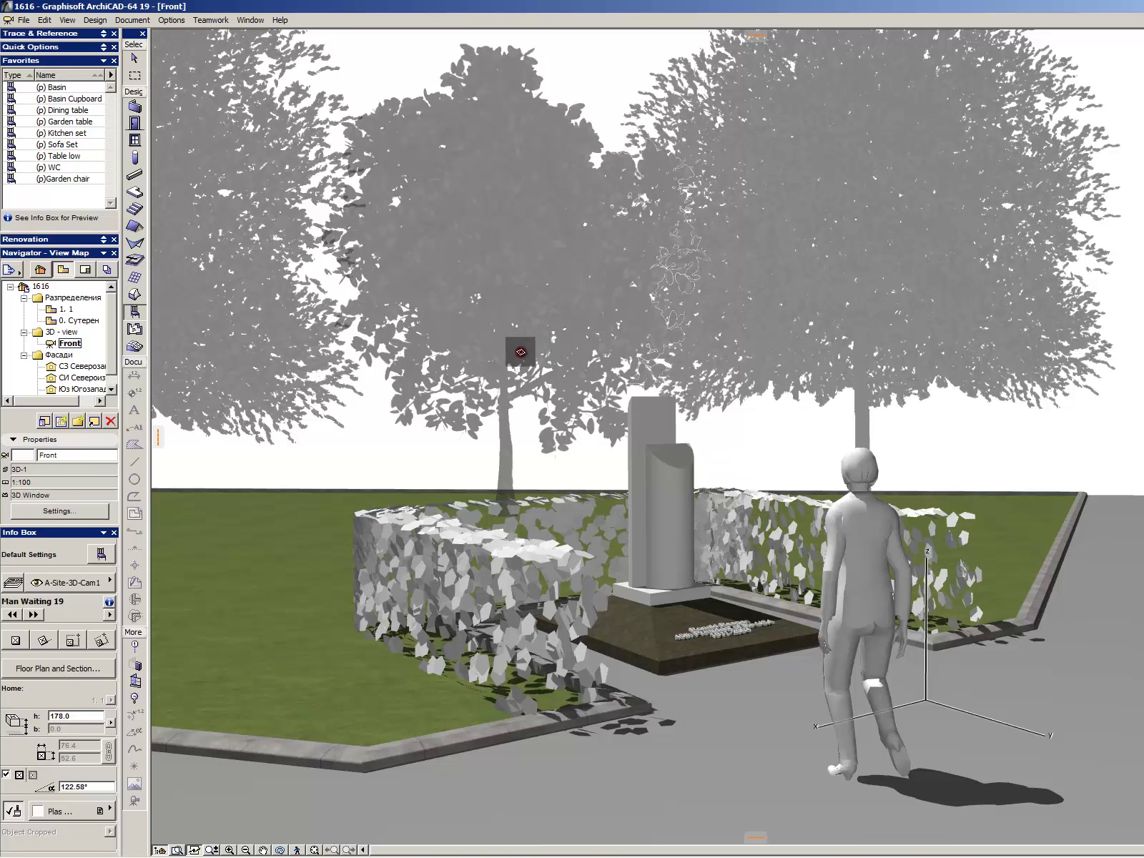
pyautogui.press('F2')
pyautogui.scroll(-6, 720, 505)
pyautogui.scroll(4, 627, 699)
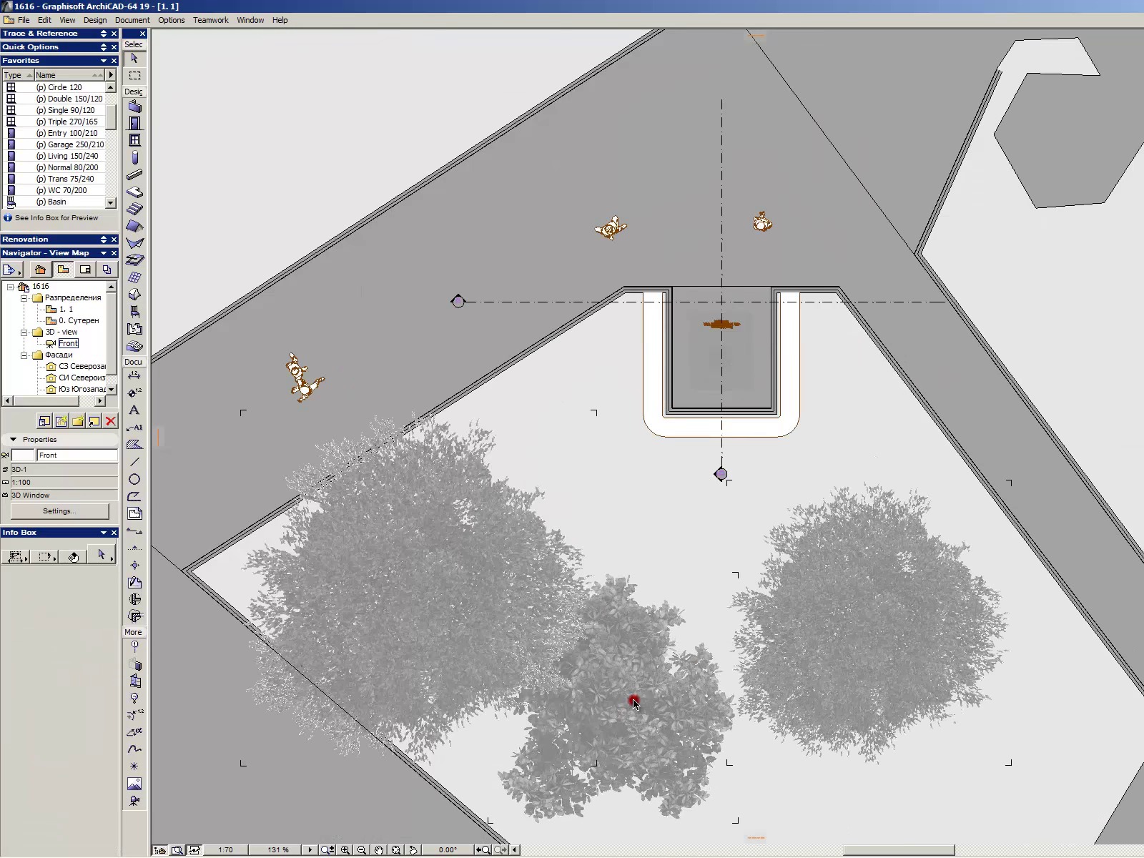
pyautogui.click(630, 708)
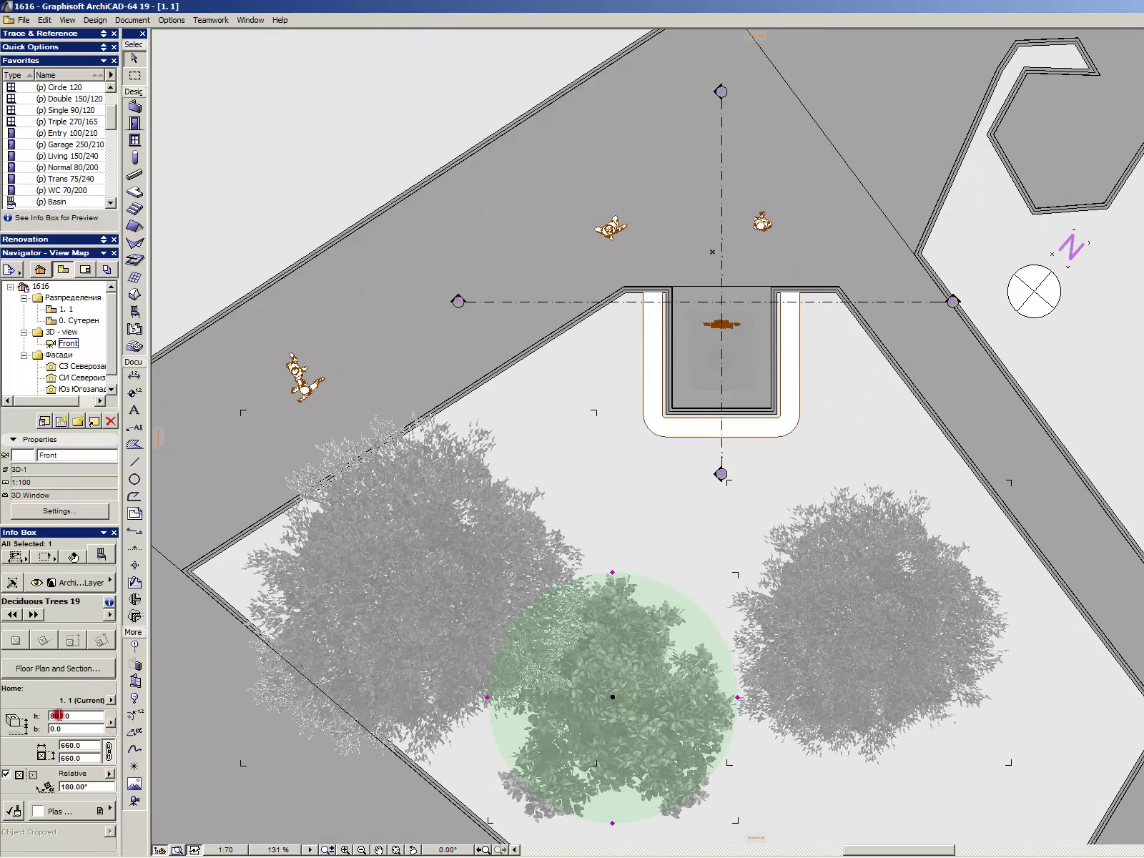
pyautogui.click(72, 717)
pyautogui.click(888, 635)
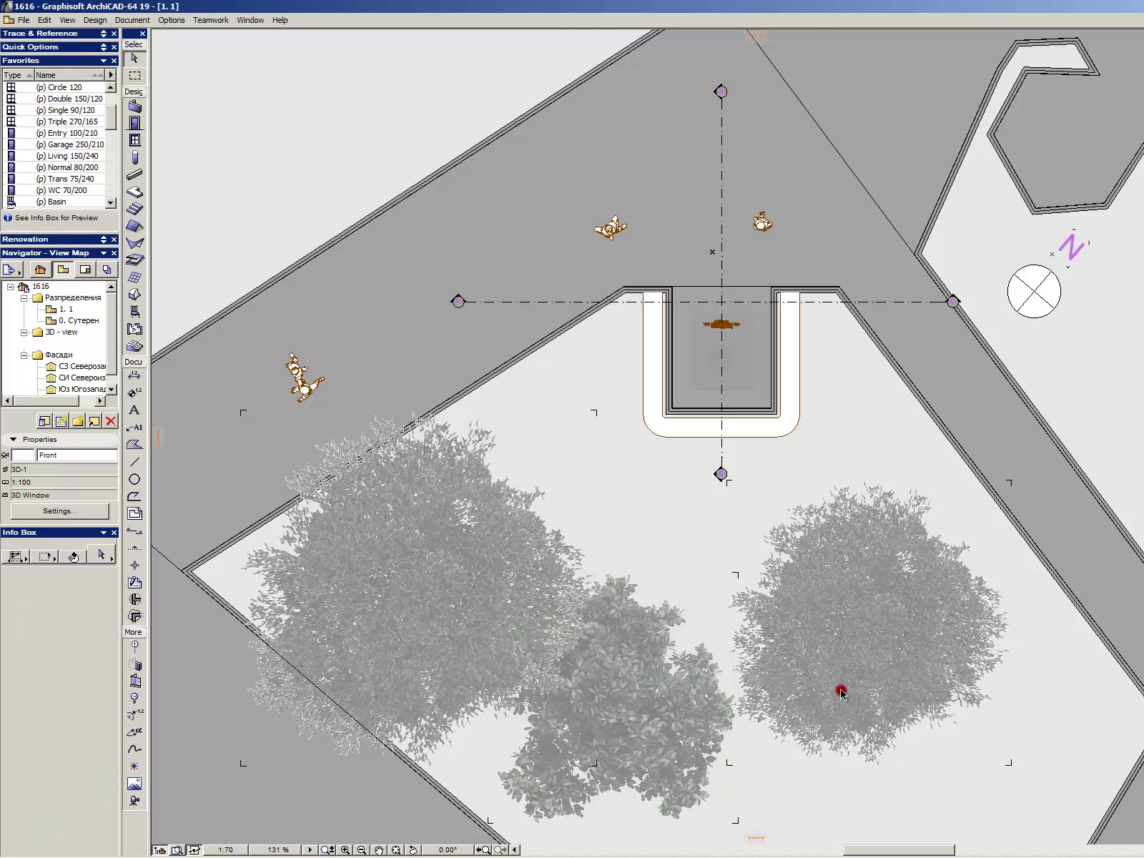
# - Set the middle deciduous tree's plan size to 500 x 500
pyautogui.click(630, 693)
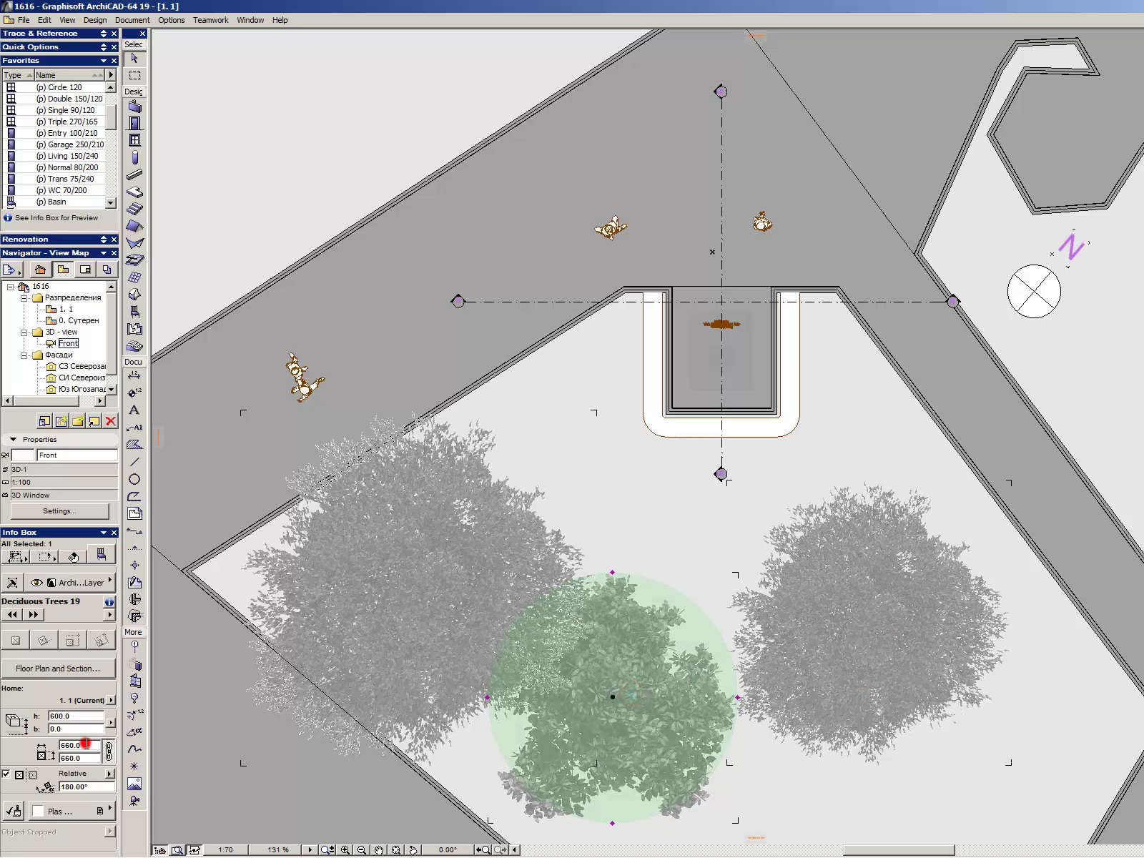
pyautogui.write('500')
pyautogui.press('Return')
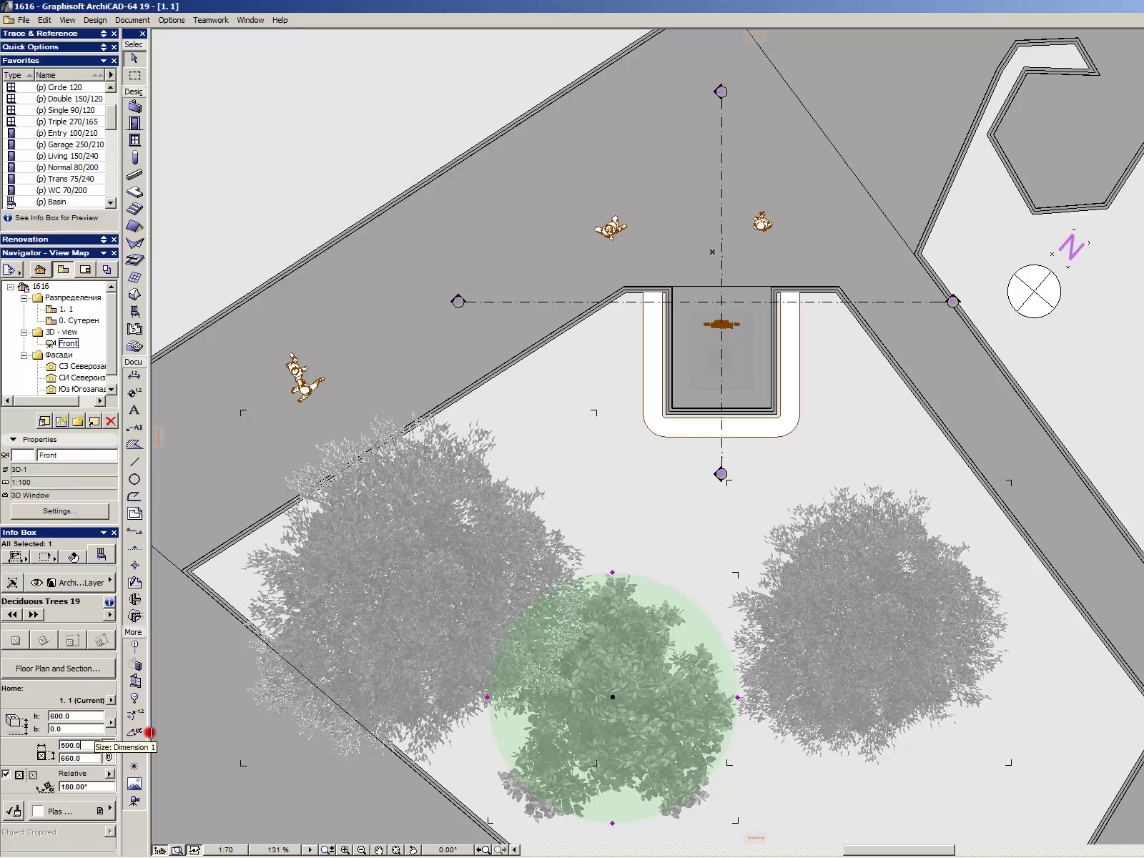
pyautogui.press('Escape')
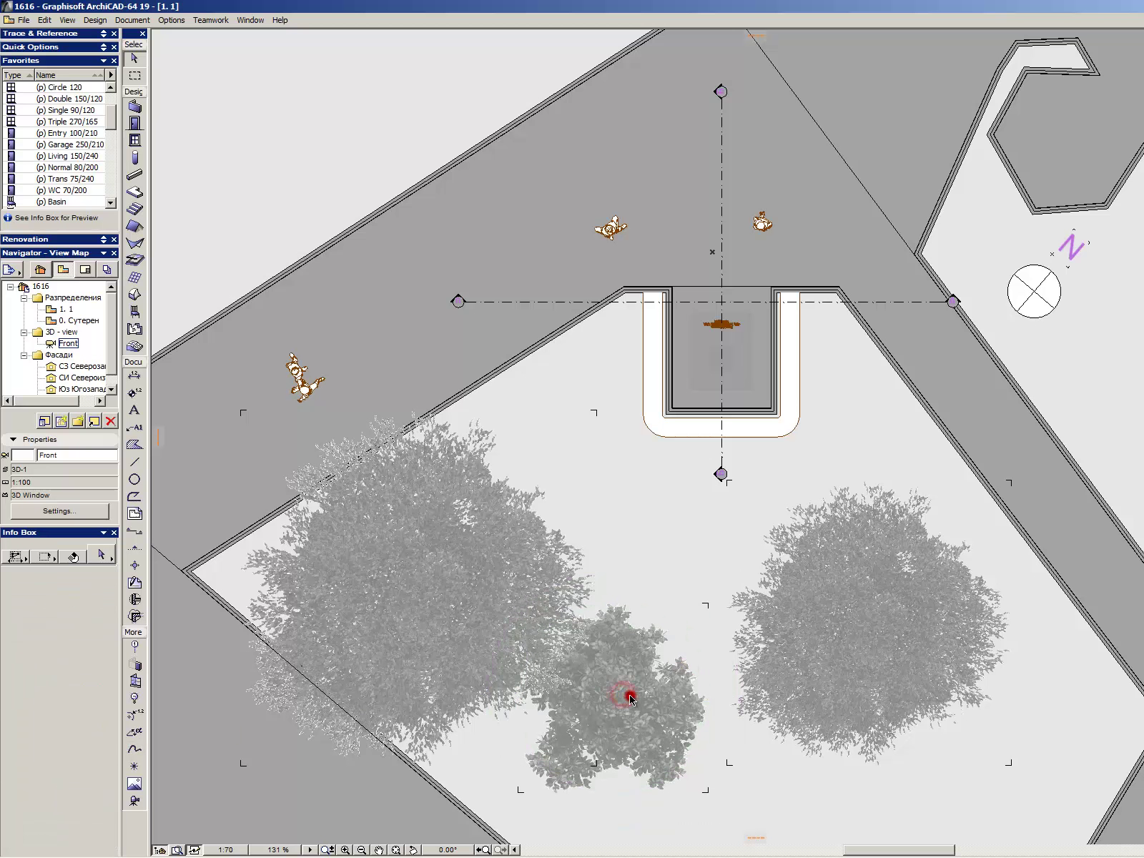
# - Move the resized middle tree slightly toward the largest tree, farther from the monument
pyautogui.click(621, 702)
pyautogui.moveTo(620, 702); pyautogui.dragTo(583, 718)
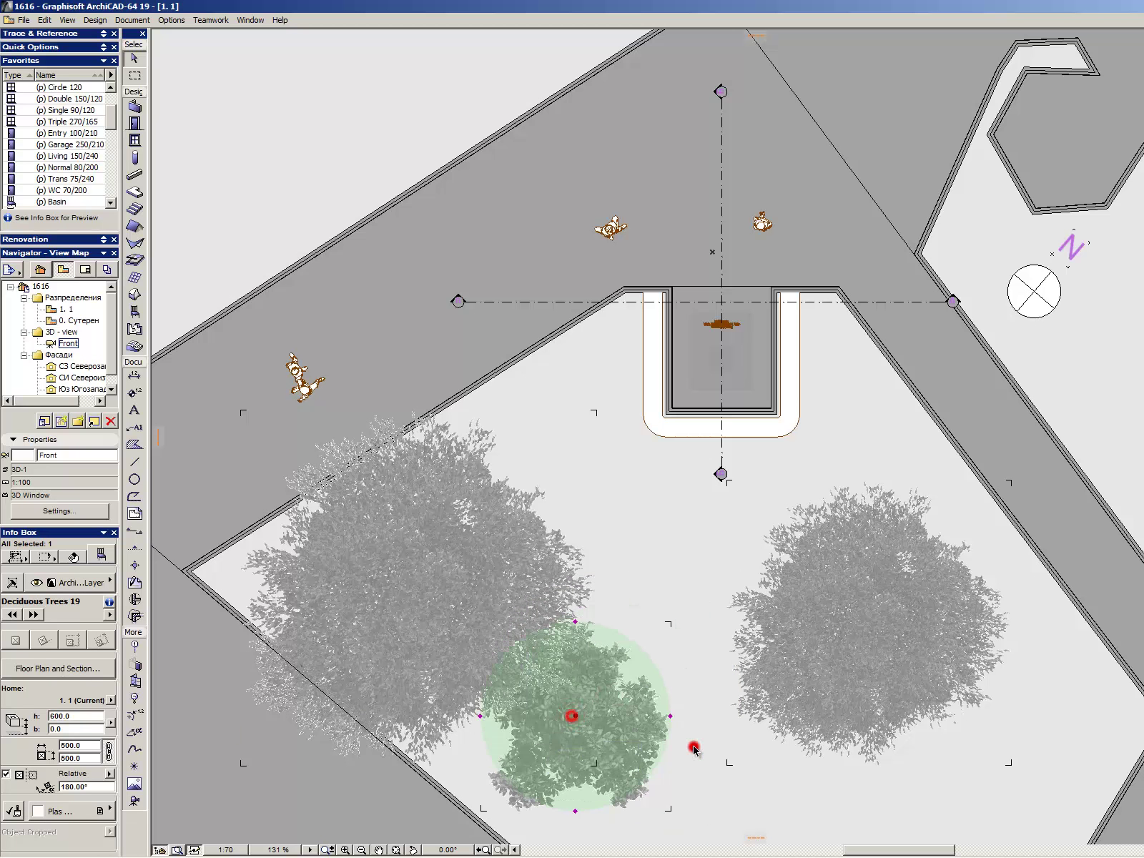
pyautogui.click(749, 756)
# - Place a Juniper from the Evergreens 19 garden object on the lawn corner beside the monument, near the Woman-side path edge
pyautogui.doubleClick(134, 311)
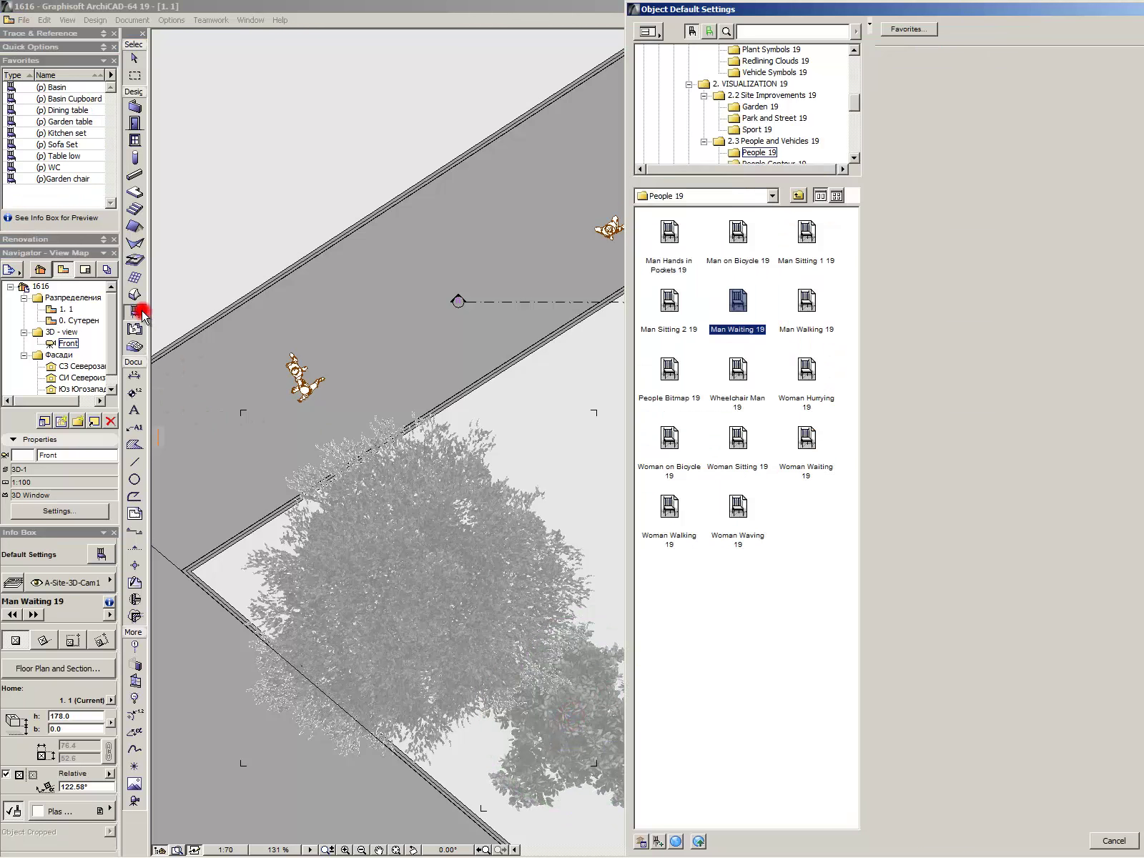
pyautogui.click(705, 255)
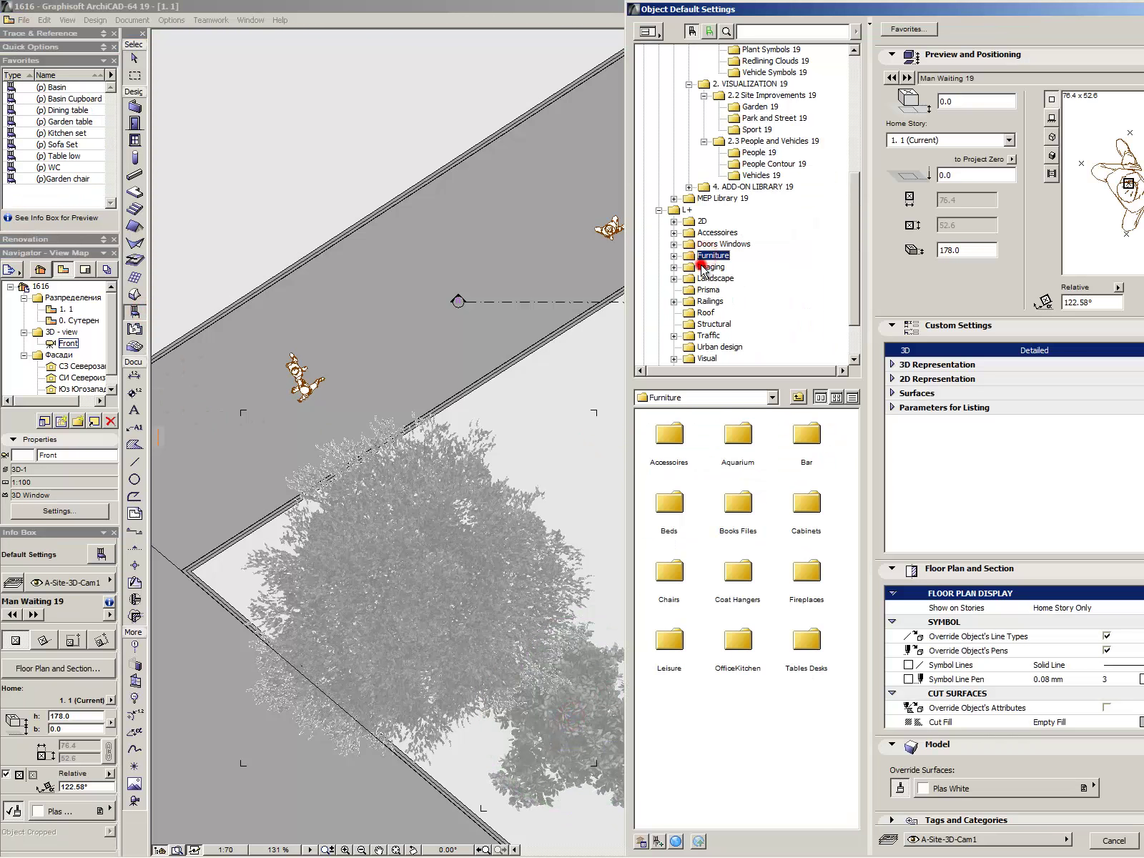
pyautogui.click(755, 107)
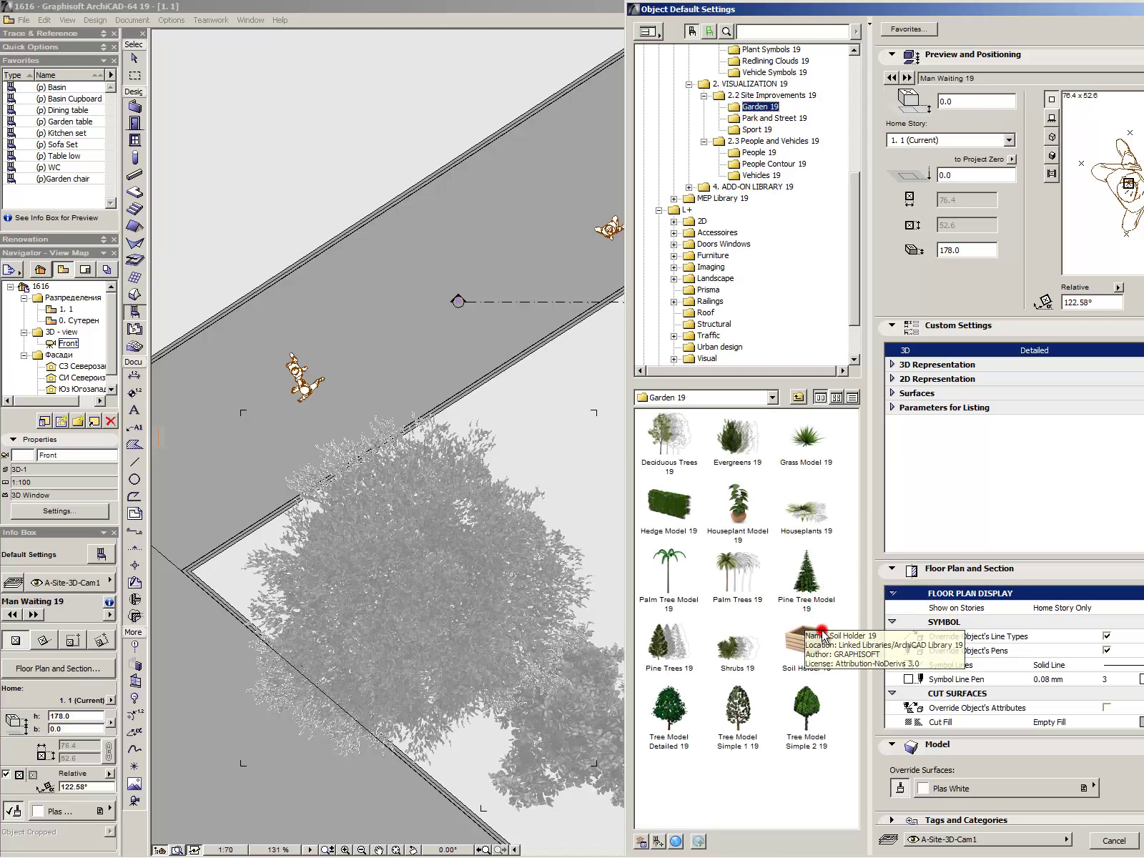
pyautogui.click(822, 518)
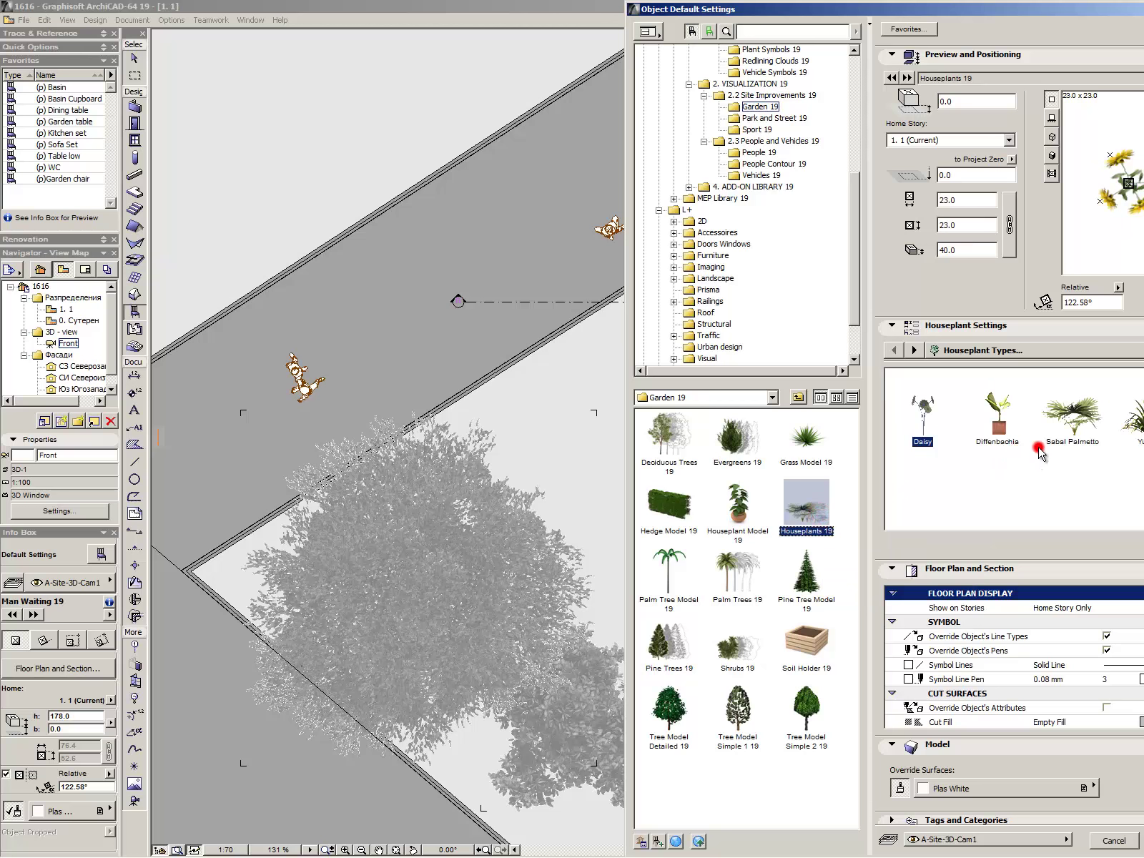
pyautogui.click(743, 442)
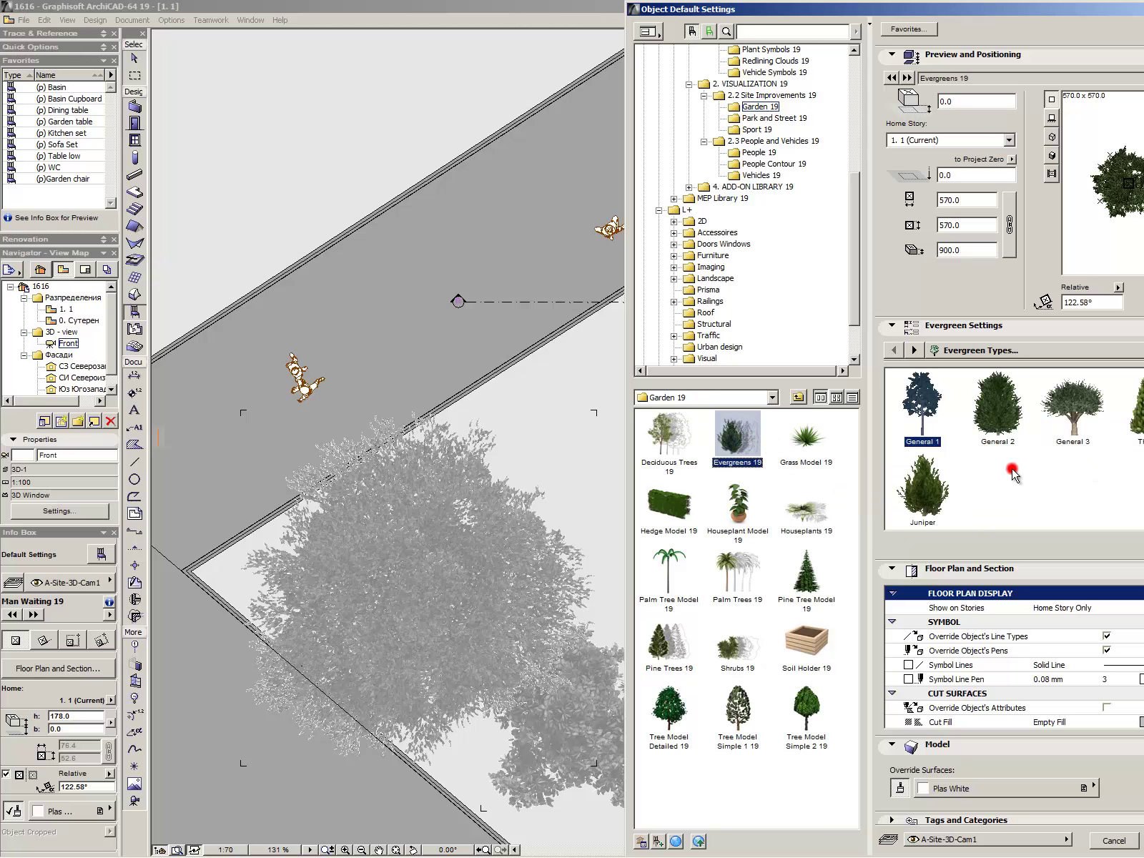
pyautogui.click(929, 491)
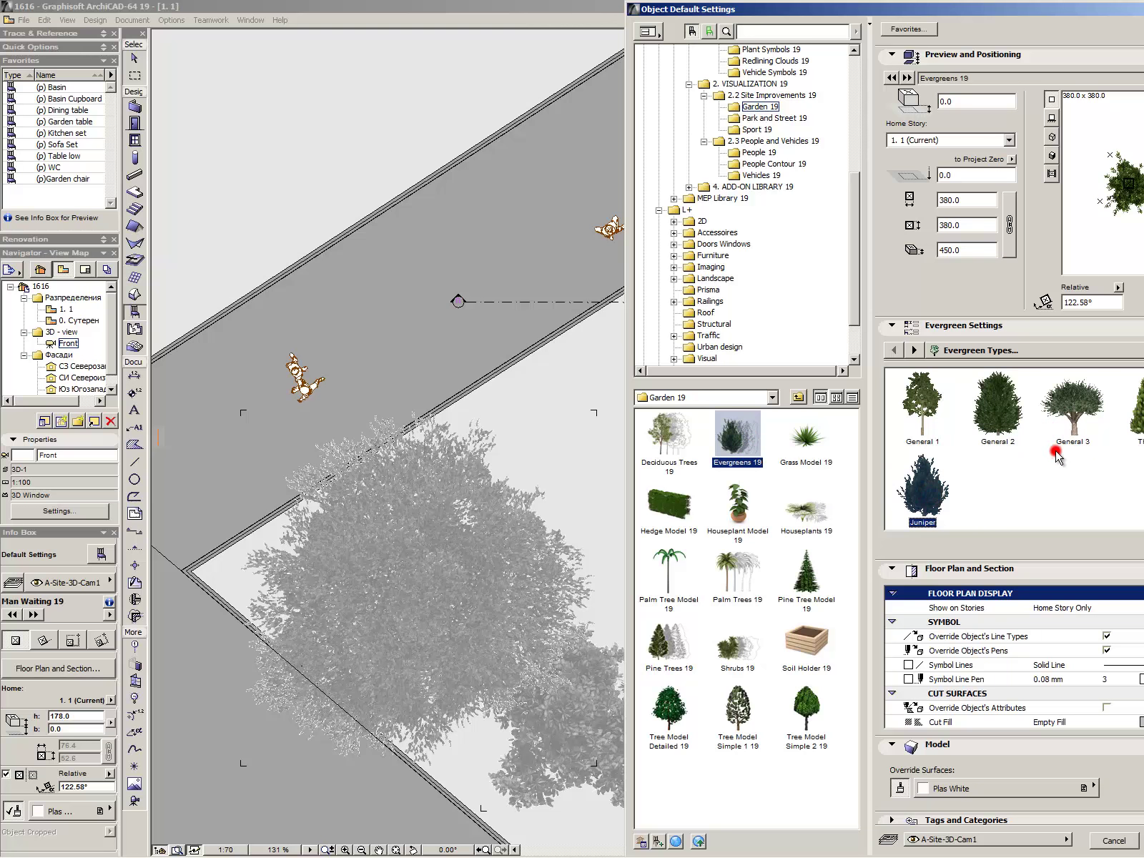
pyautogui.press('Return')
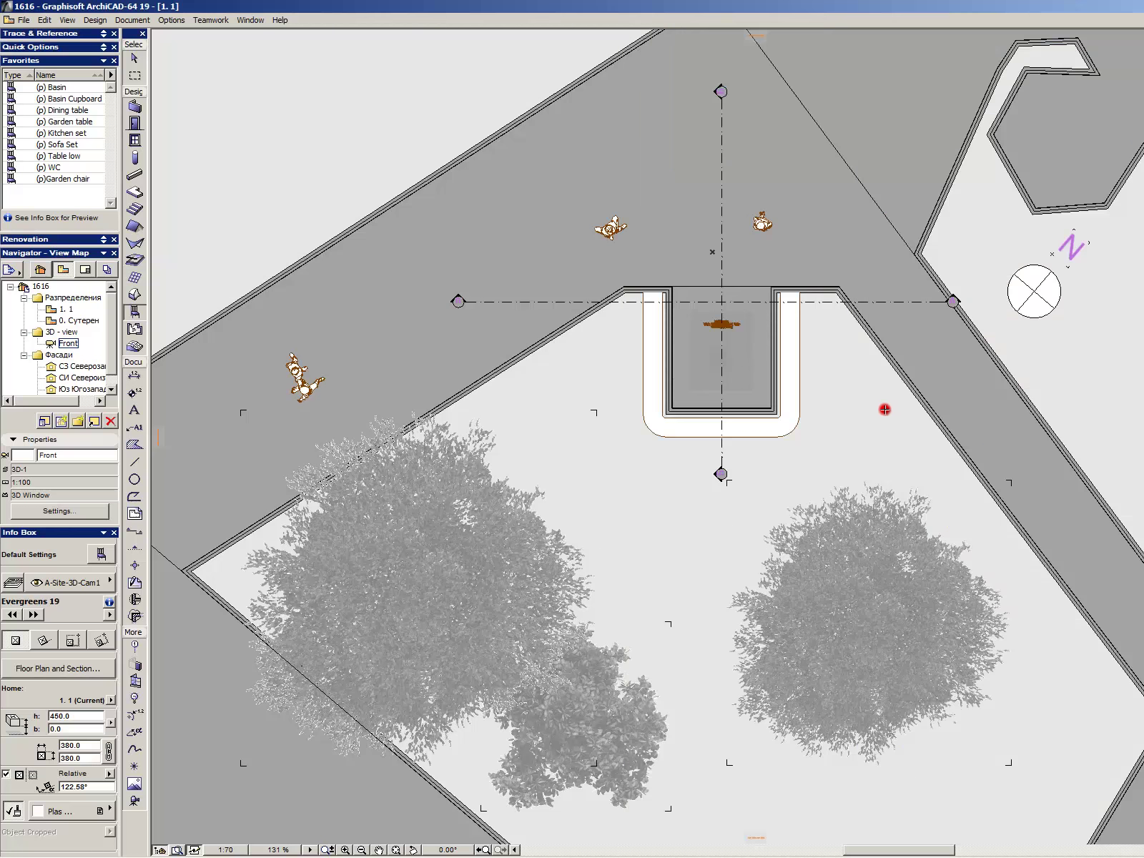
pyautogui.click(840, 340)
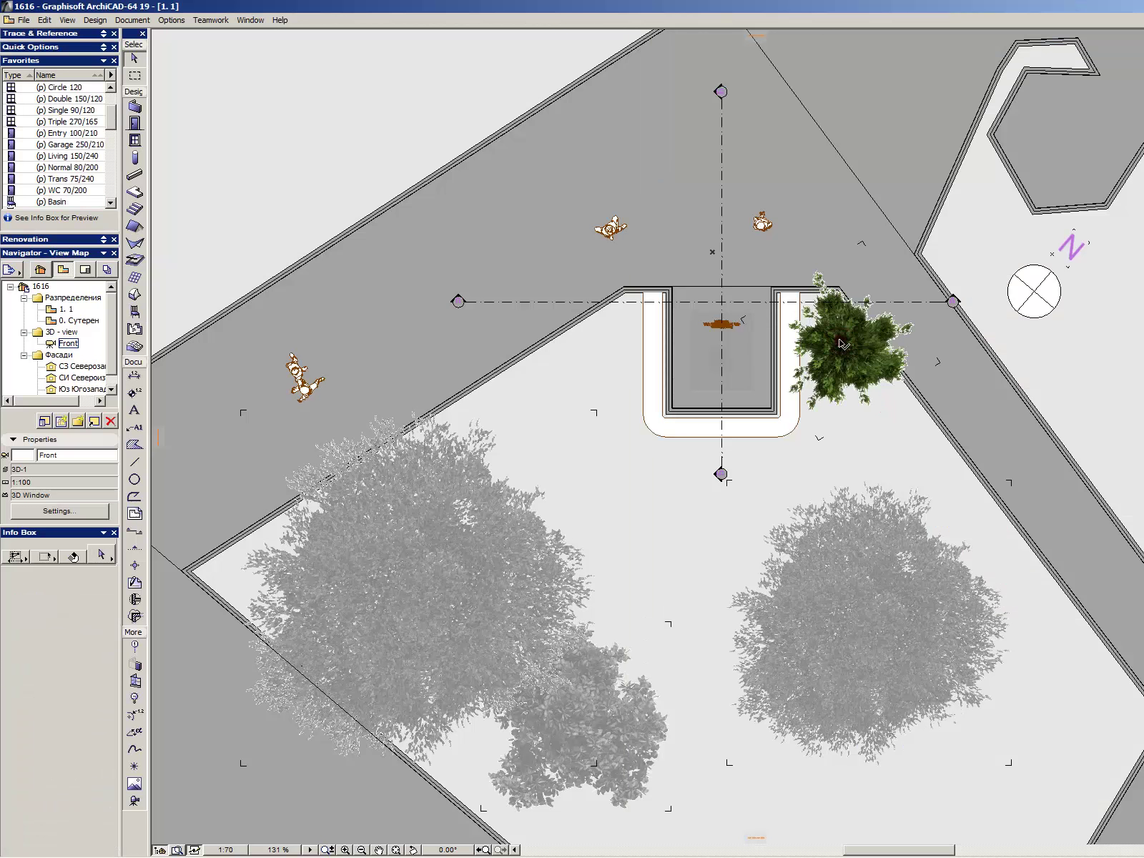
# - Give the placed juniper the foggy 3D picture next to Foggy 1, with shadow off and picture opacity 60%
pyautogui.doubleClick(843, 341)
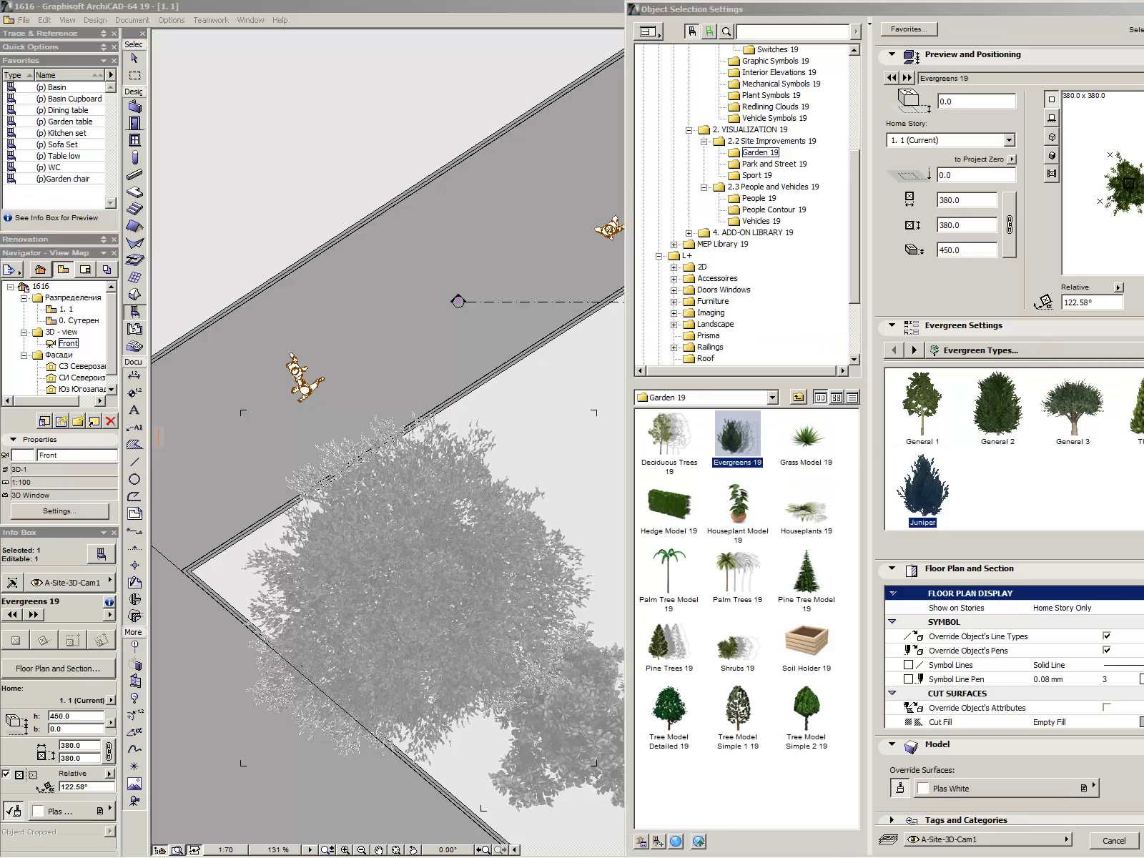
pyautogui.click(1041, 401)
pyautogui.click(1140, 489)
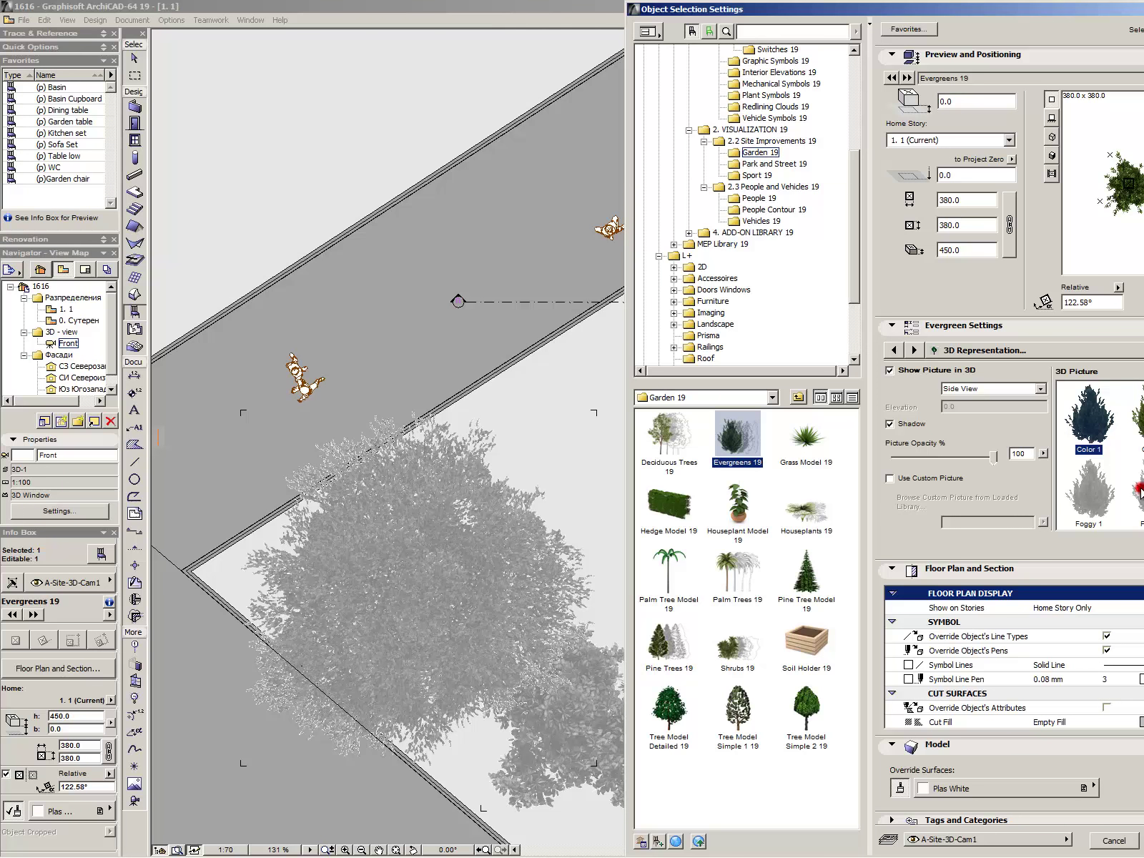
pyautogui.click(1088, 493)
pyautogui.click(1142, 492)
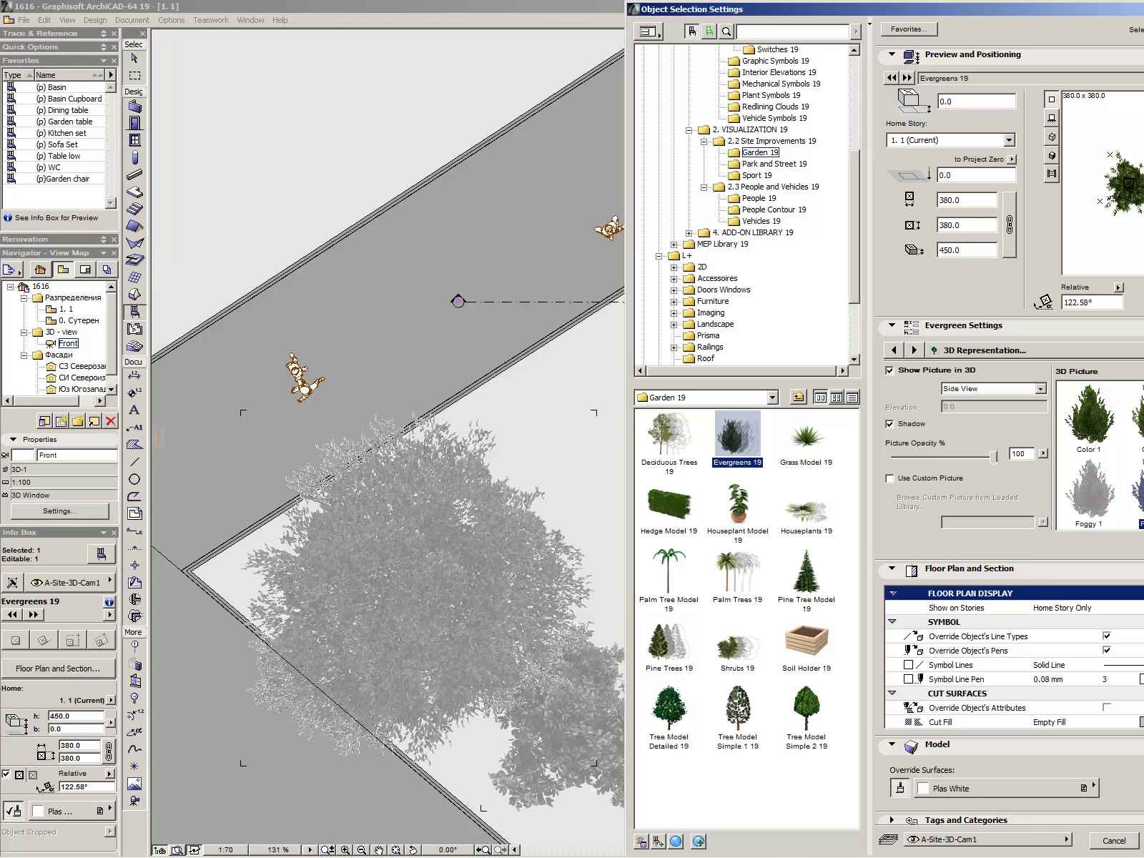
pyautogui.click(911, 427)
pyautogui.doubleClick(1018, 453)
pyautogui.write('60')
# - Switch the juniper's 2D top-view symbol from color to the grey version
pyautogui.click(998, 351)
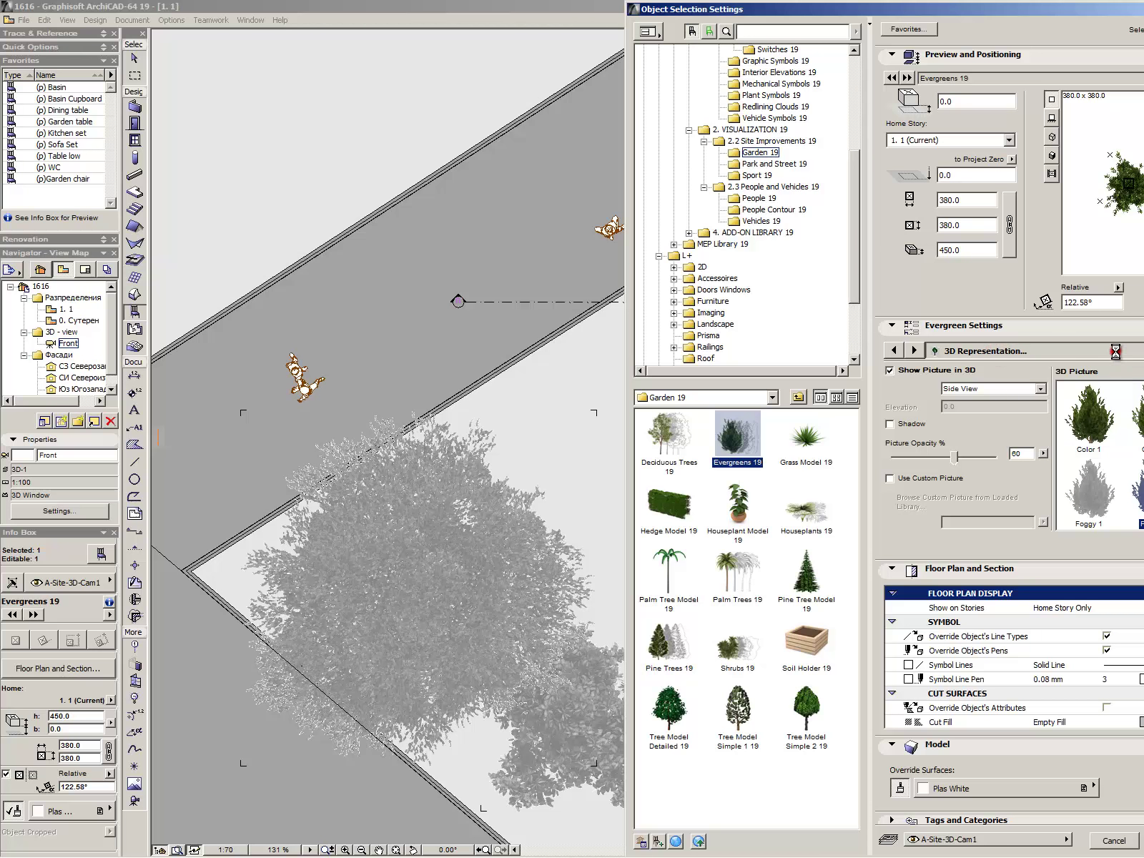
pyautogui.click(1052, 353)
pyautogui.click(1016, 379)
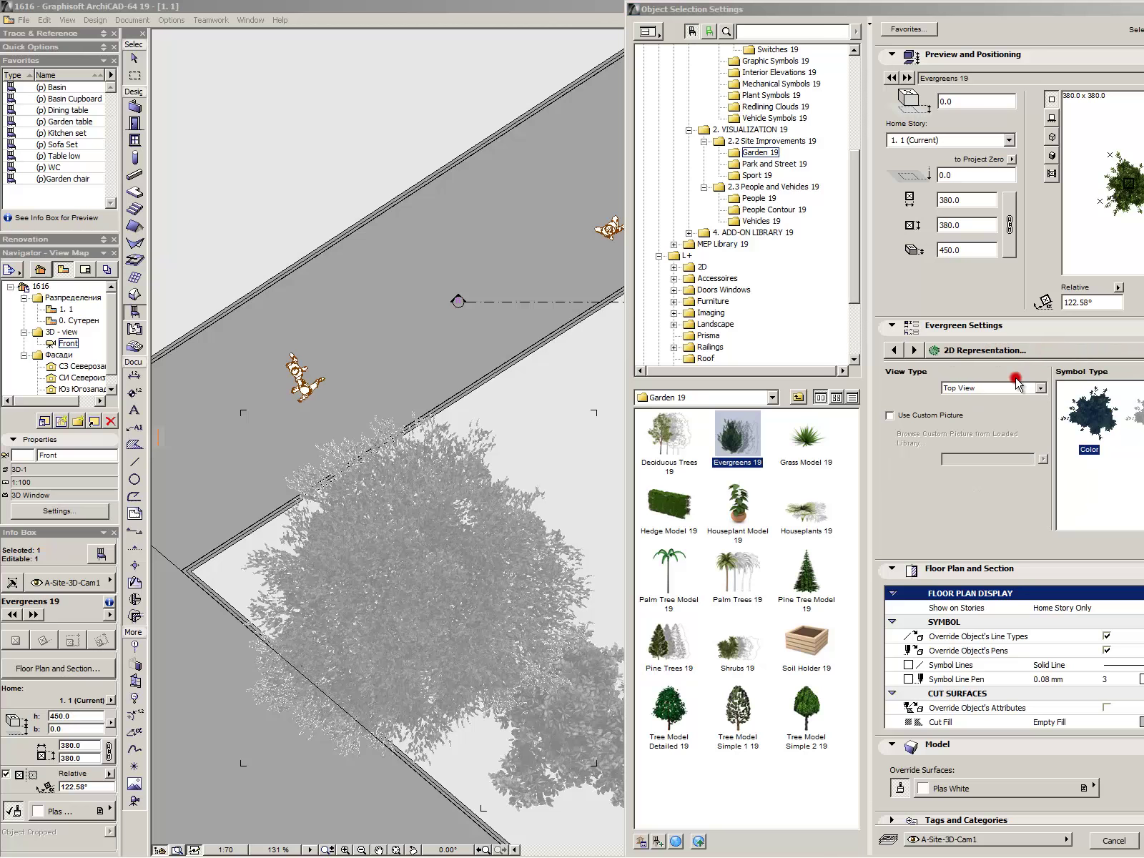
pyautogui.click(928, 415)
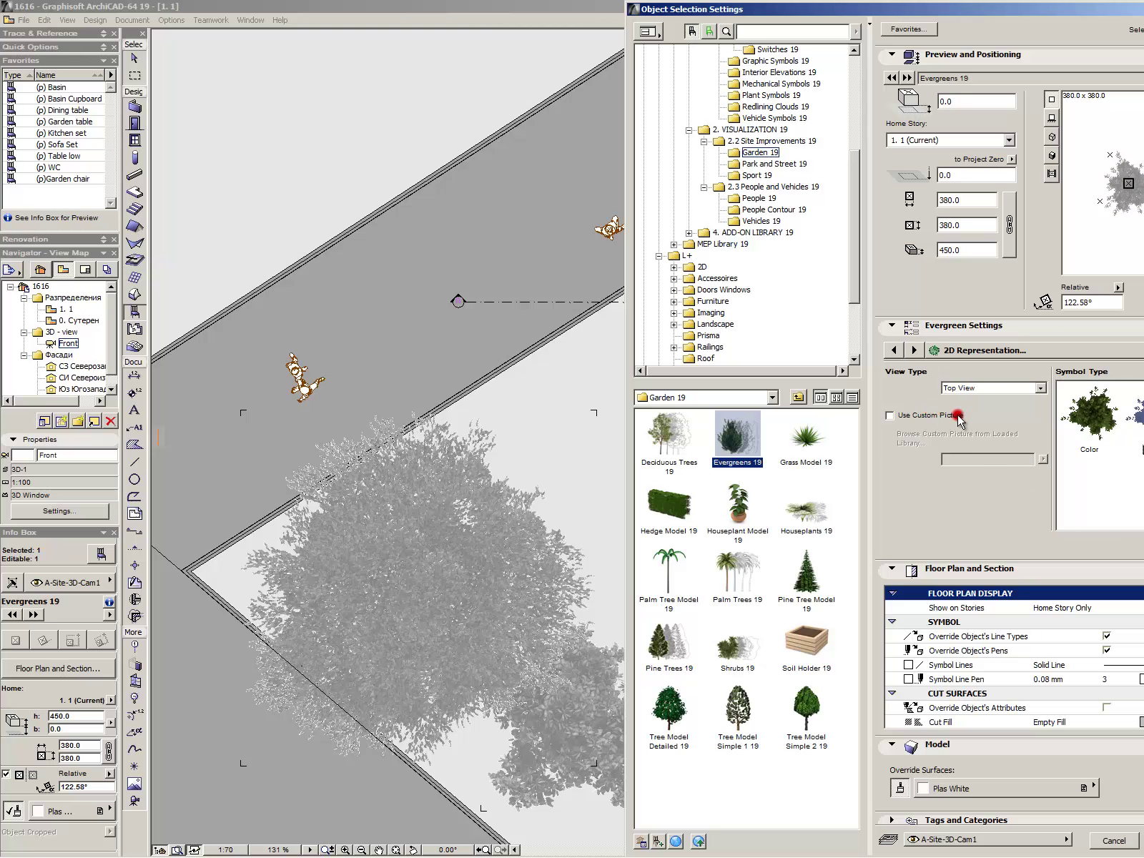
# - Set the juniper's plan size to 250 x 250 and its height to 300, unlinking the height from the proportions
pyautogui.click(1011, 220)
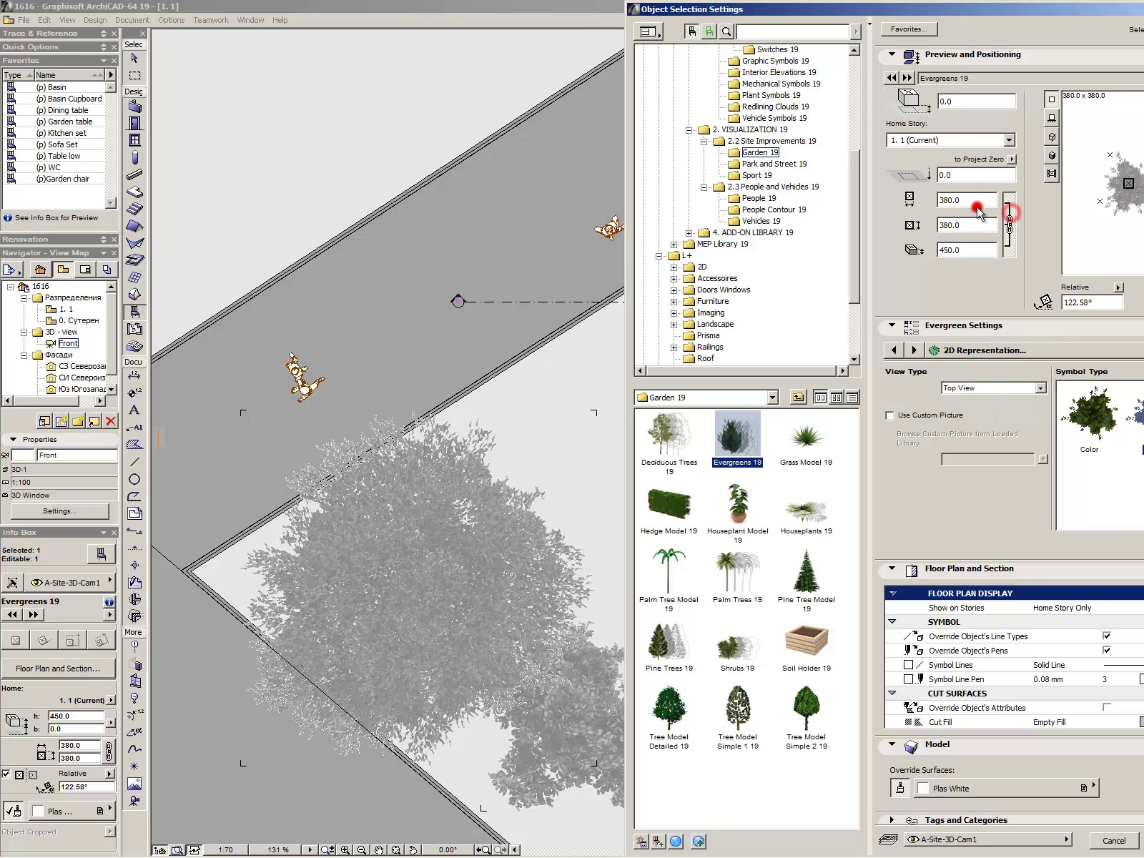
pyautogui.doubleClick(978, 201)
pyautogui.write('250')
pyautogui.click(964, 251)
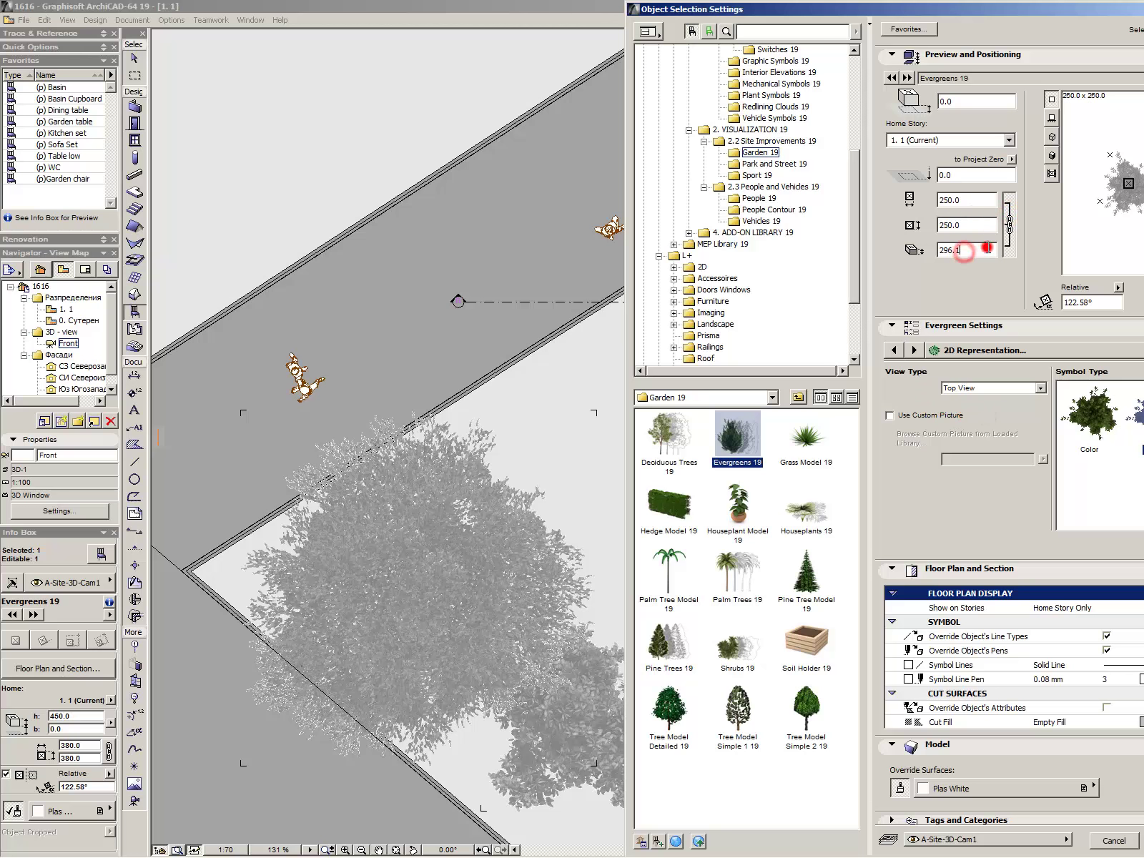
pyautogui.click(1005, 239)
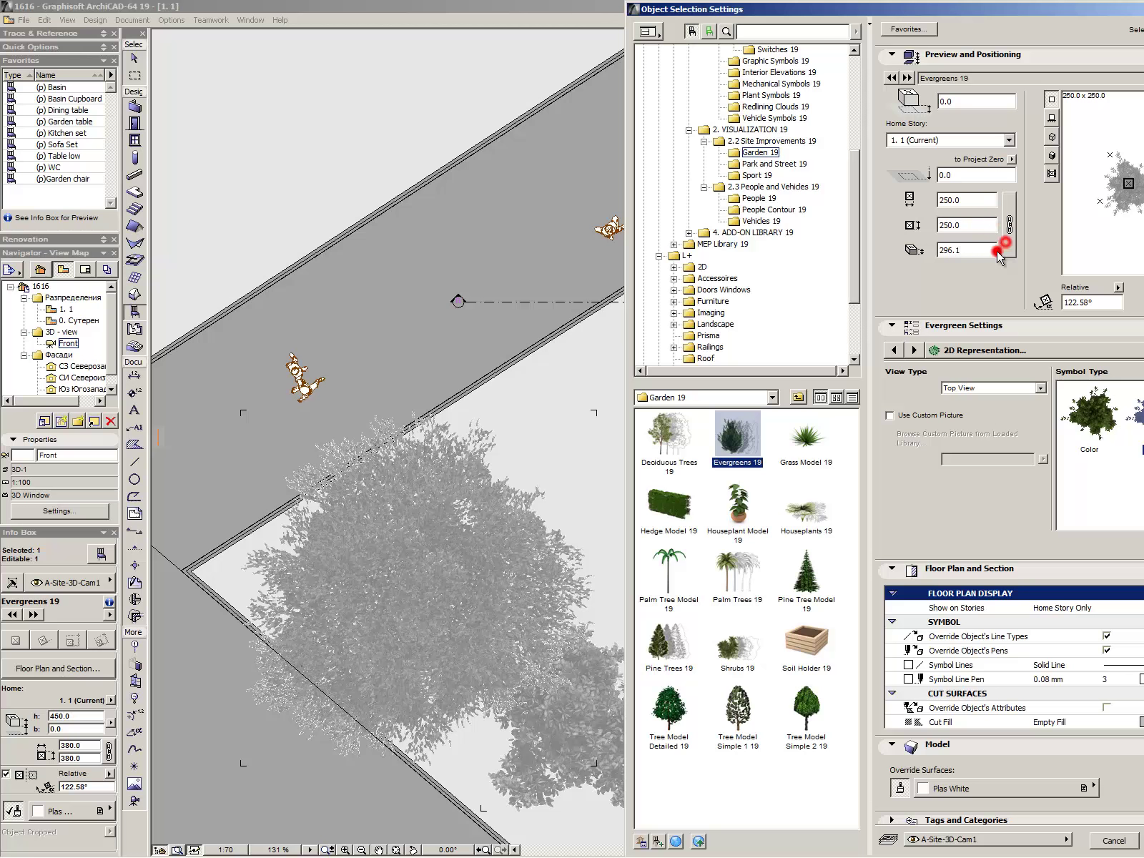
pyautogui.doubleClick(976, 249)
pyautogui.press('Return')
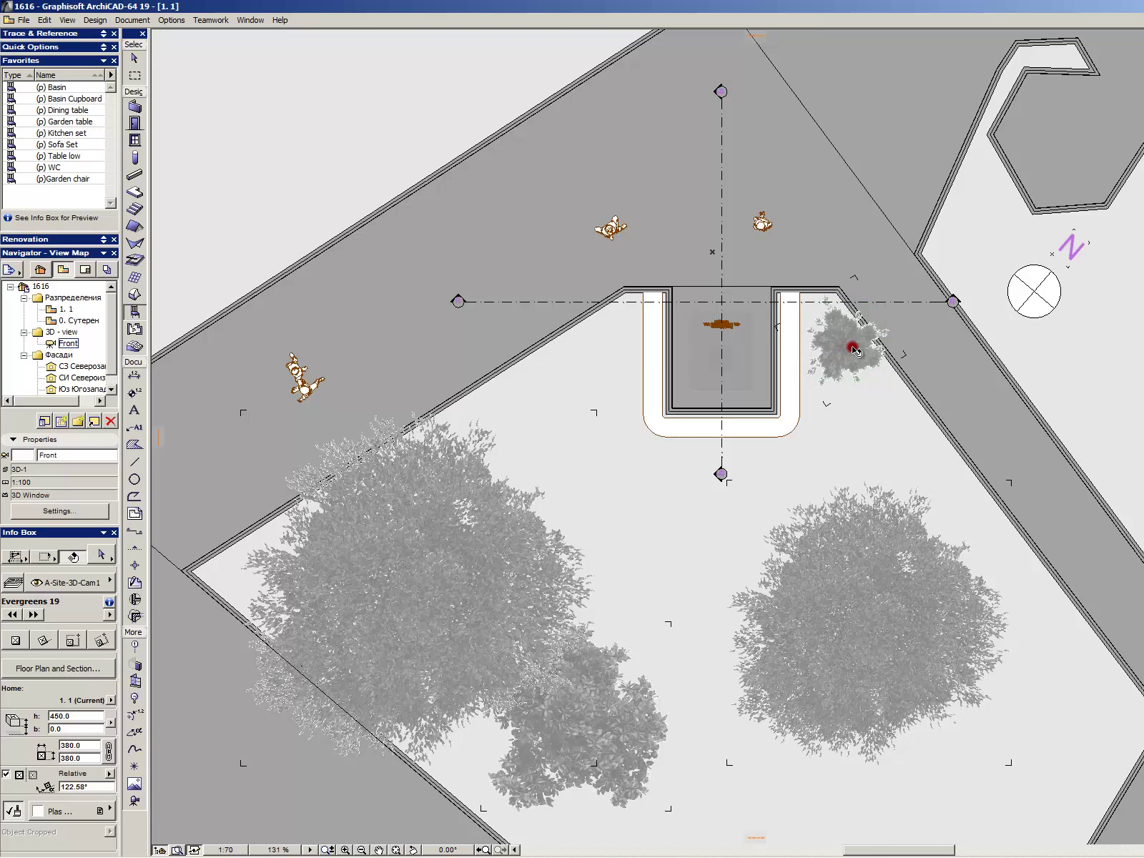
# - Copy the juniper along the lawn edges, making three on its side of the monument and two on the opposite side
pyautogui.moveTo(849, 353); pyautogui.dragTo(626, 365)
pyautogui.press('Escape')
pyautogui.press('Escape')
# - Move the juniper copy nearest the monument on the two-juniper side slightly away from the monument's border
pyautogui.keyDown('shift'); pyautogui.click(624, 360); pyautogui.keyUp('shift')
pyautogui.hotkey('ctrl', 'd')
pyautogui.click(619, 360)
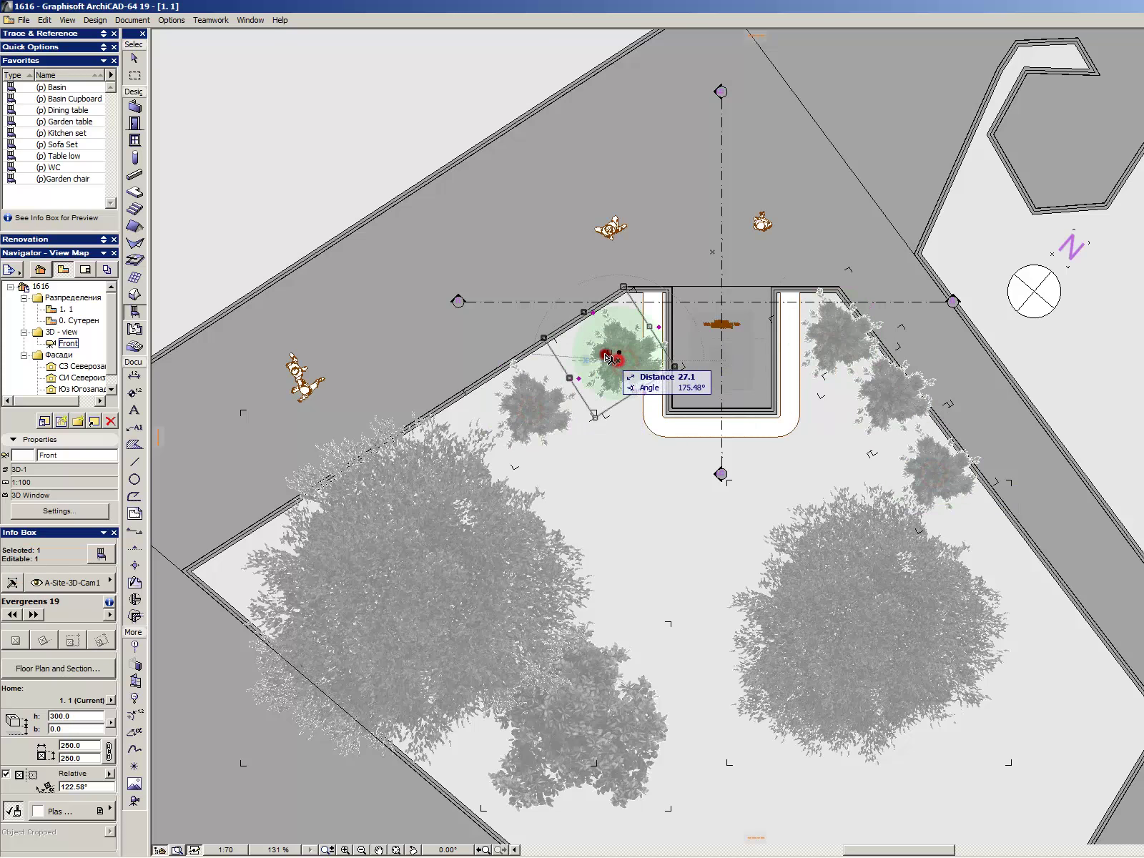
pyautogui.click(600, 353)
pyautogui.press('Escape')
# - Choose the Daisy type of the Houseplants 19 garden object as the default object to place
pyautogui.scroll(4, 684, 290)
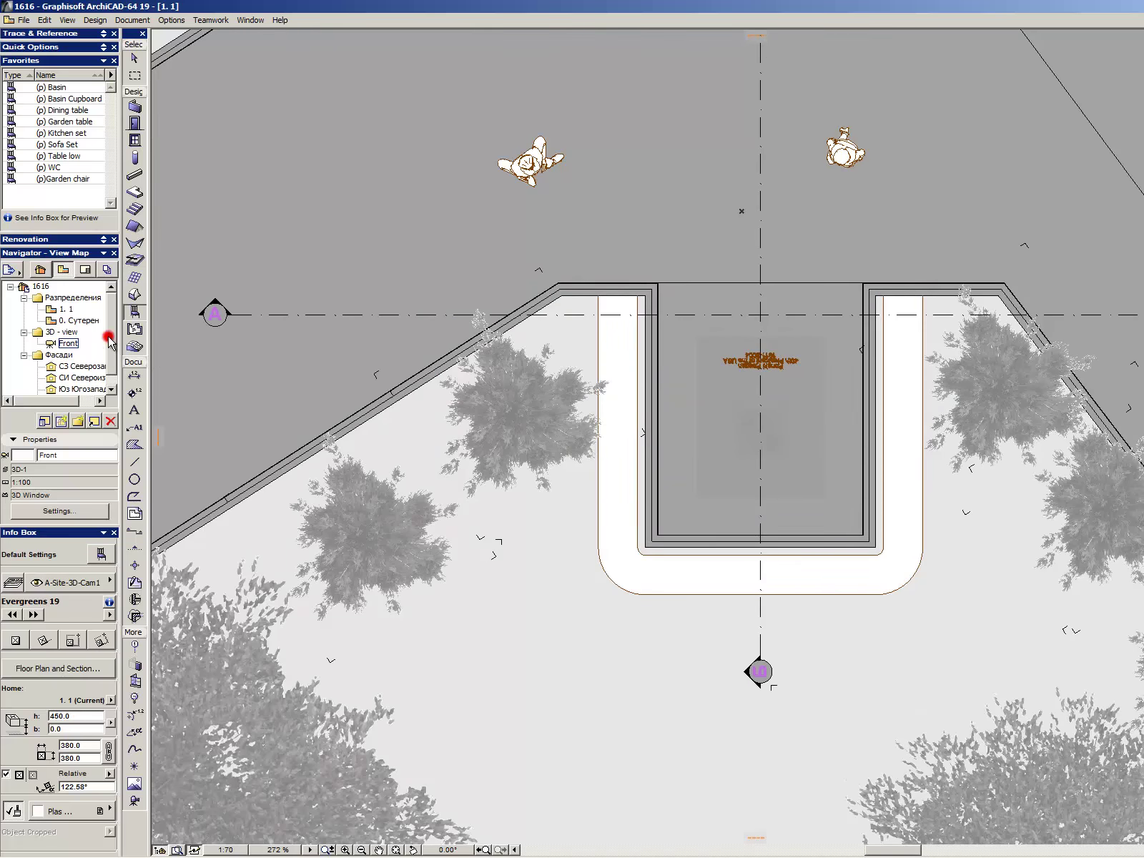
pyautogui.doubleClick(134, 312)
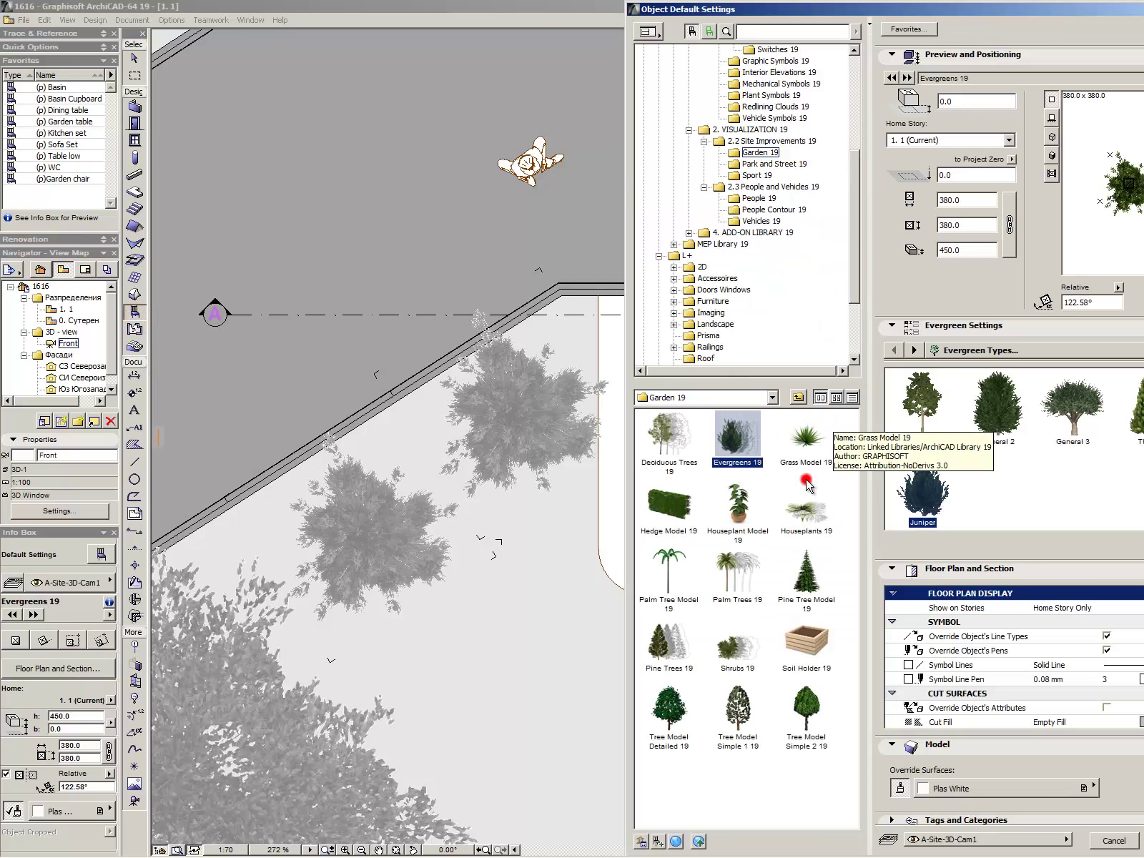
pyautogui.click(807, 508)
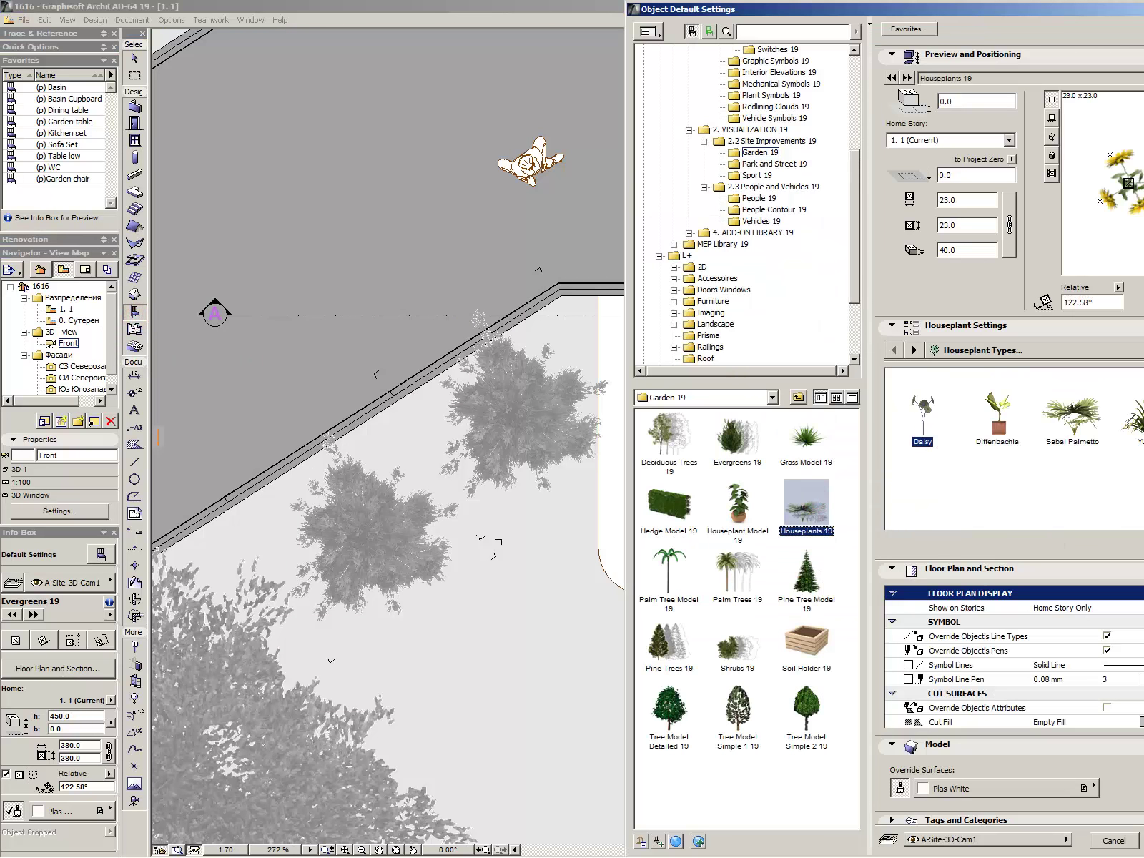
pyautogui.click(1000, 423)
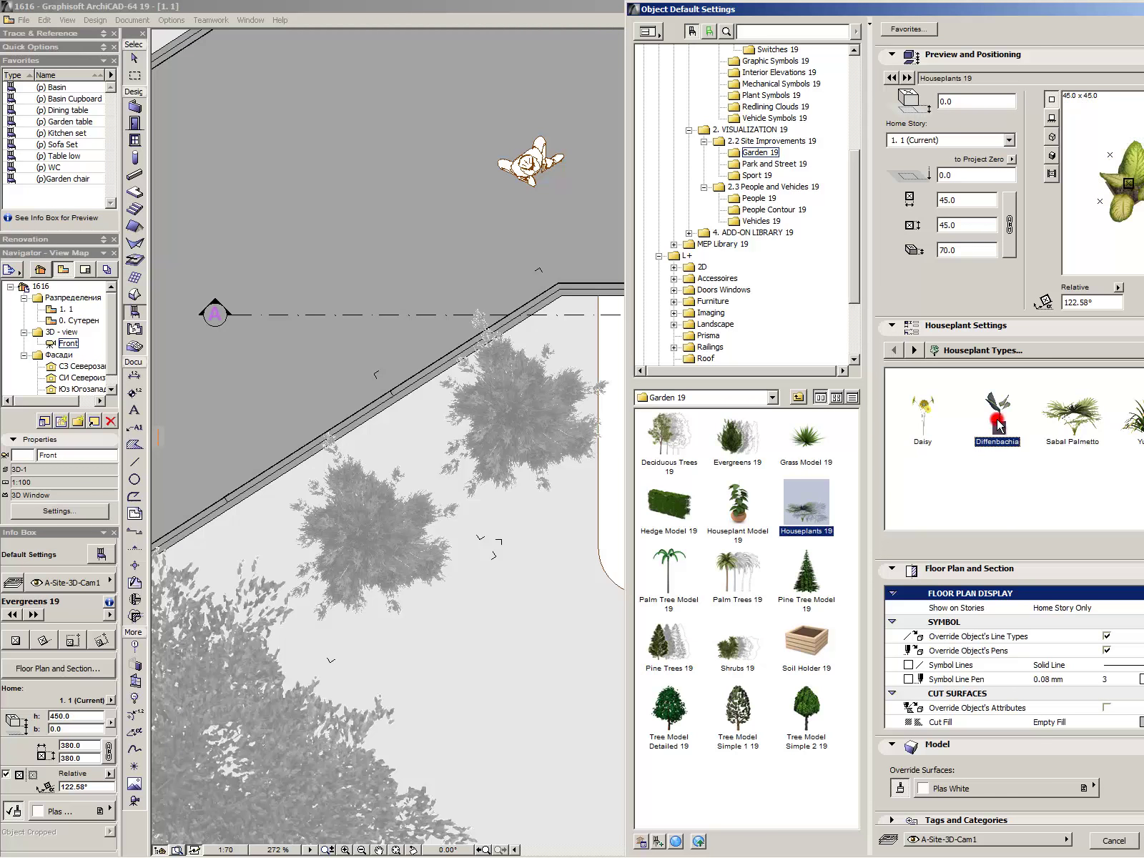
pyautogui.click(902, 420)
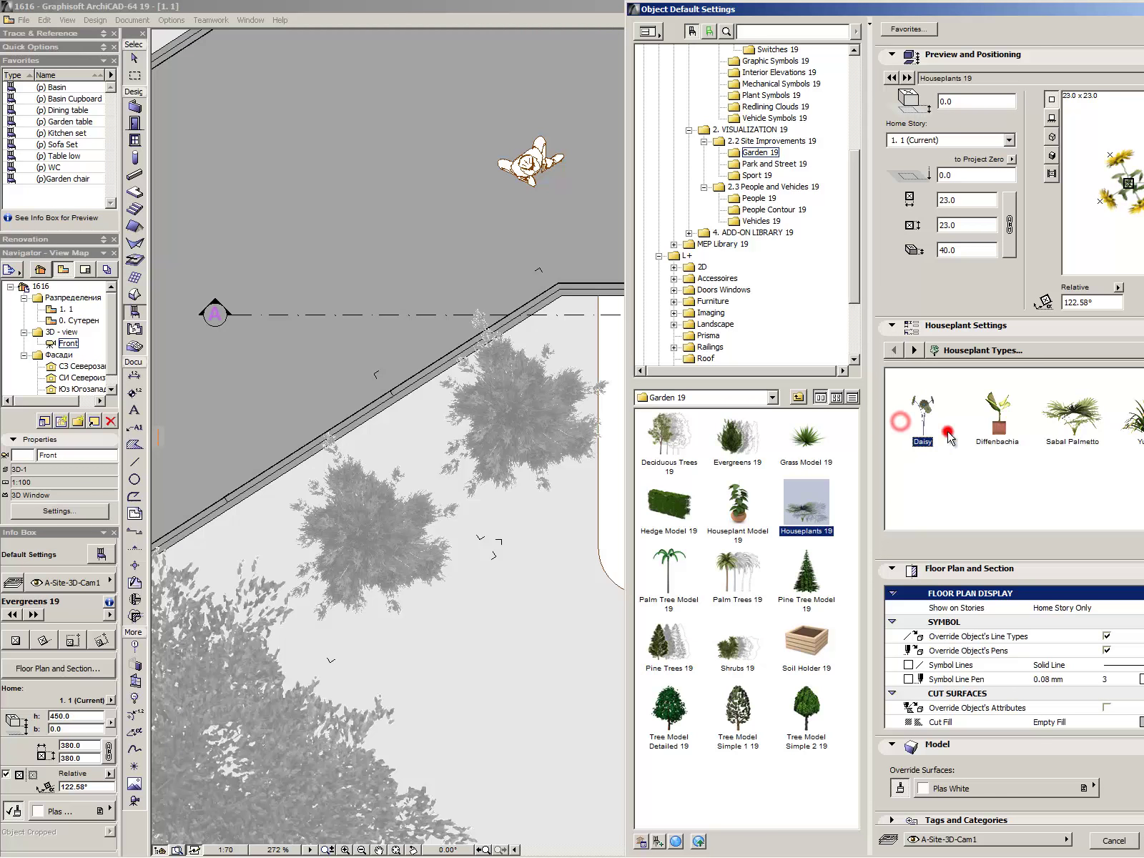
pyautogui.click(990, 427)
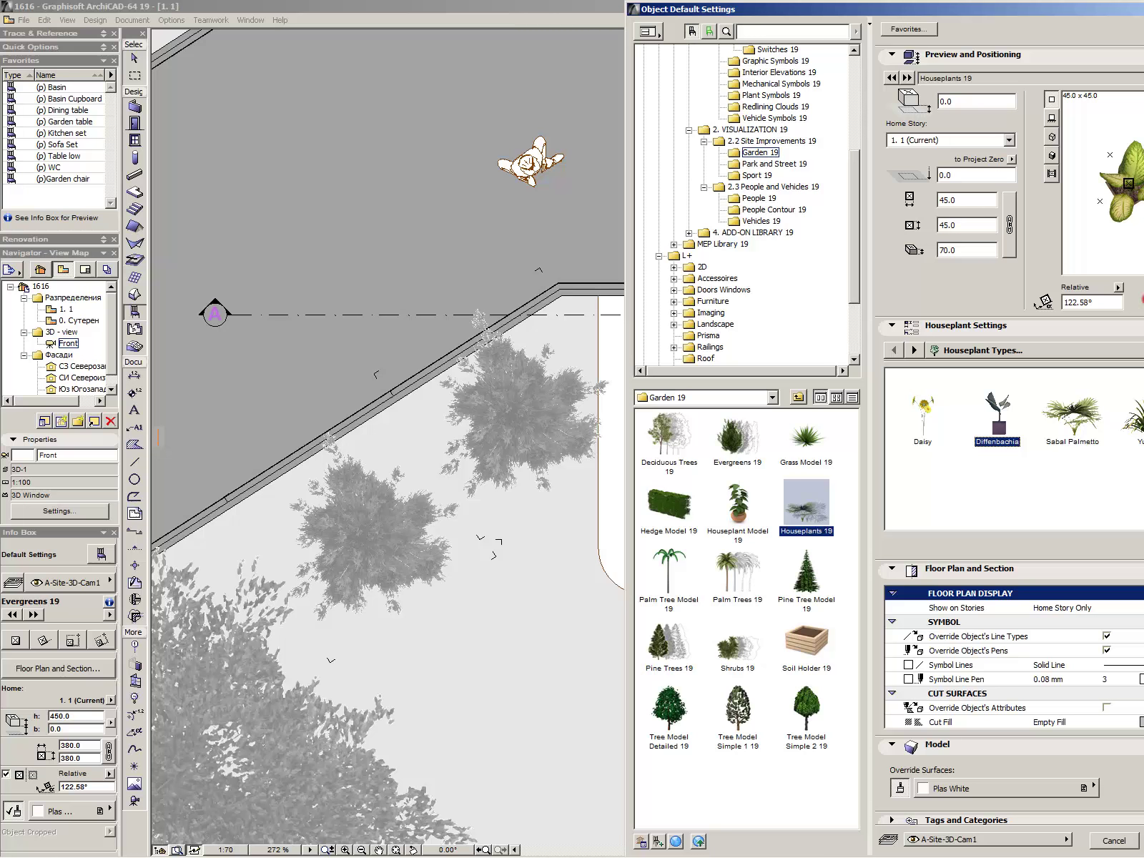
pyautogui.click(938, 412)
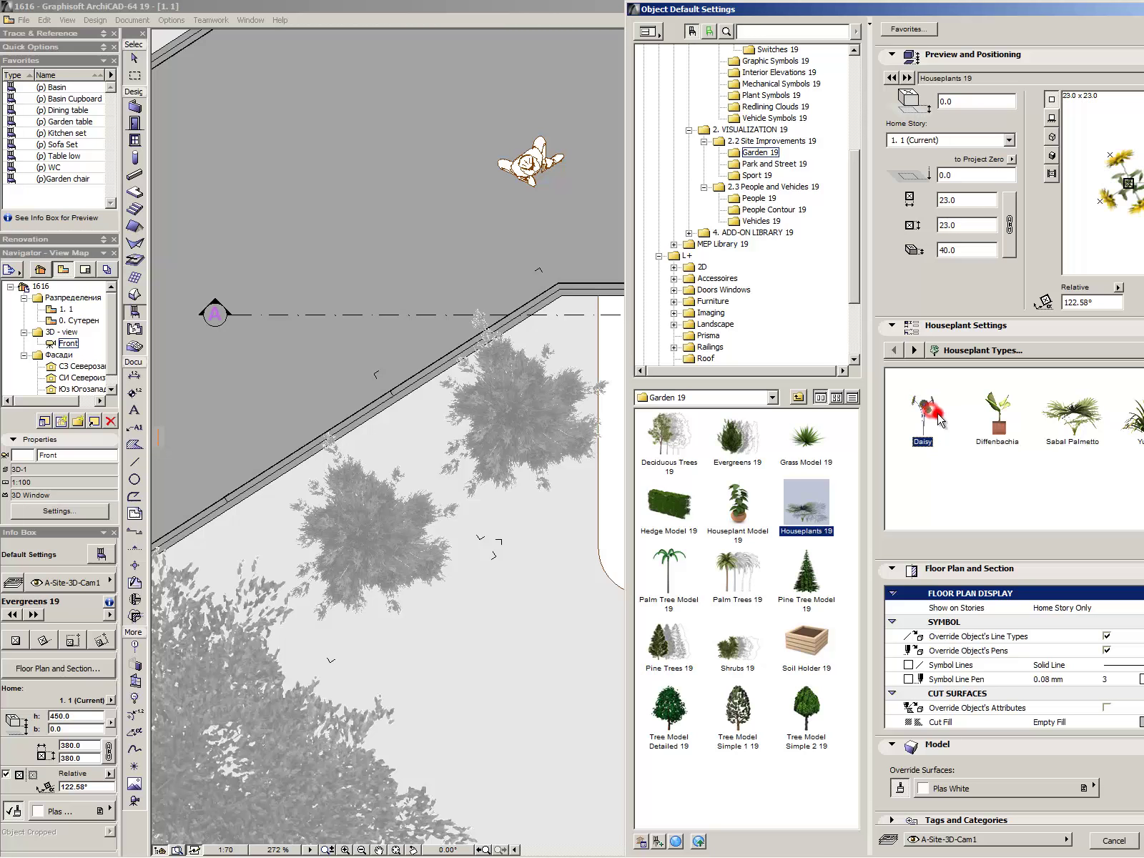
# - Set the daisy's 2D representation to the grey top-view symbol
pyautogui.click(991, 353)
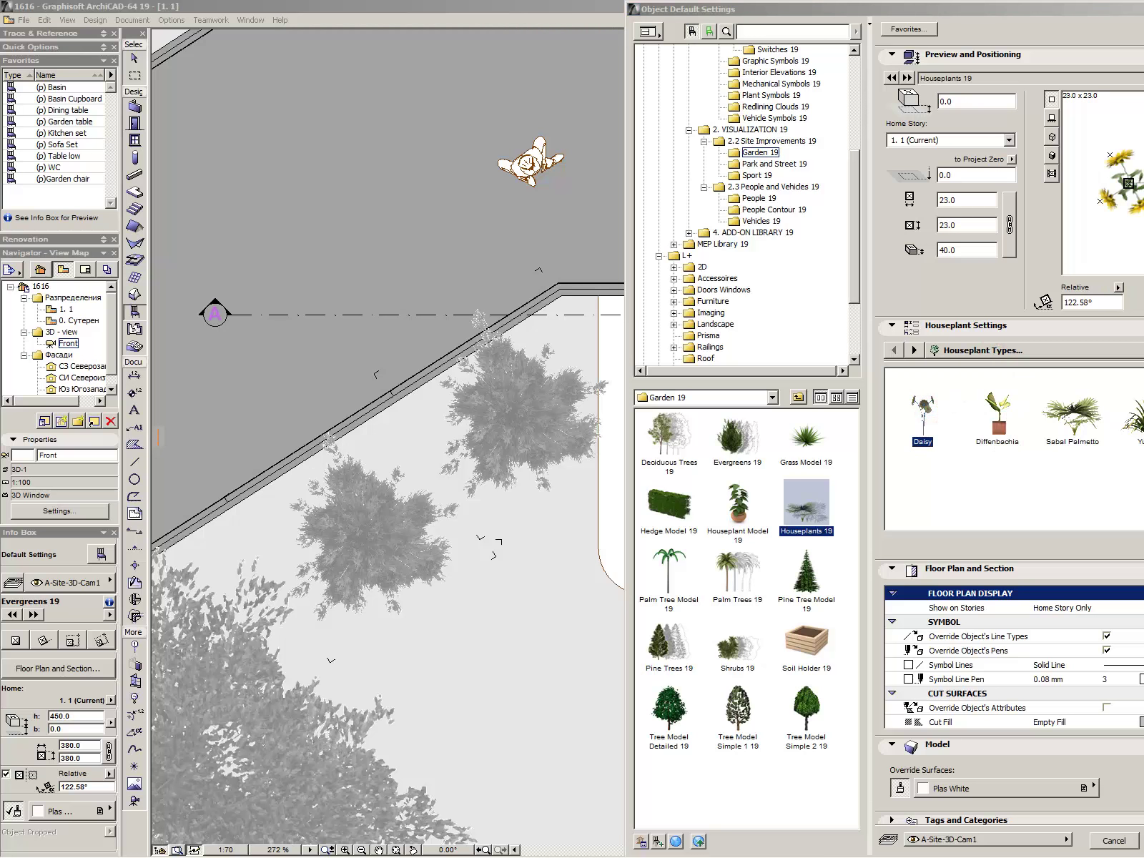
pyautogui.click(990, 371)
pyautogui.click(1021, 391)
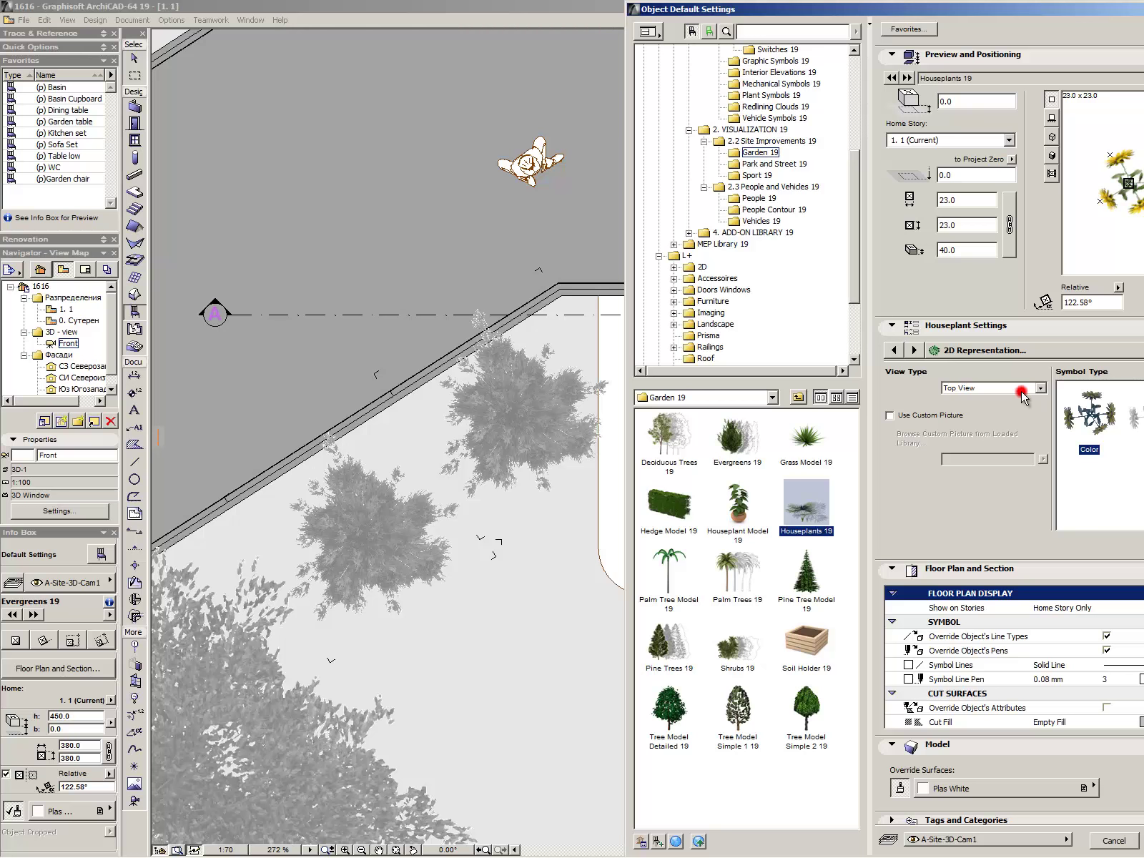
pyautogui.click(1135, 419)
# - Give the daisy the Foggy 1 3D picture, with shadow off and picture opacity 60%
pyautogui.click(1076, 350)
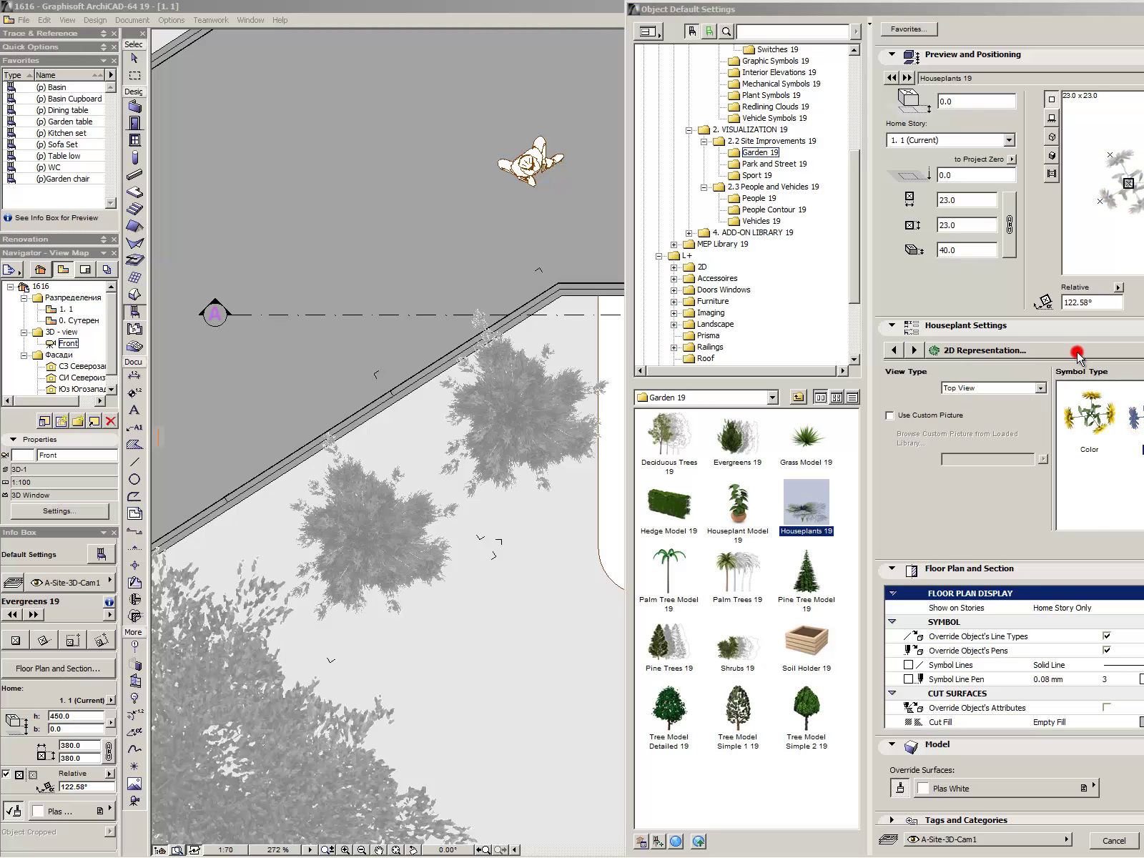
pyautogui.click(1137, 386)
pyautogui.click(1137, 400)
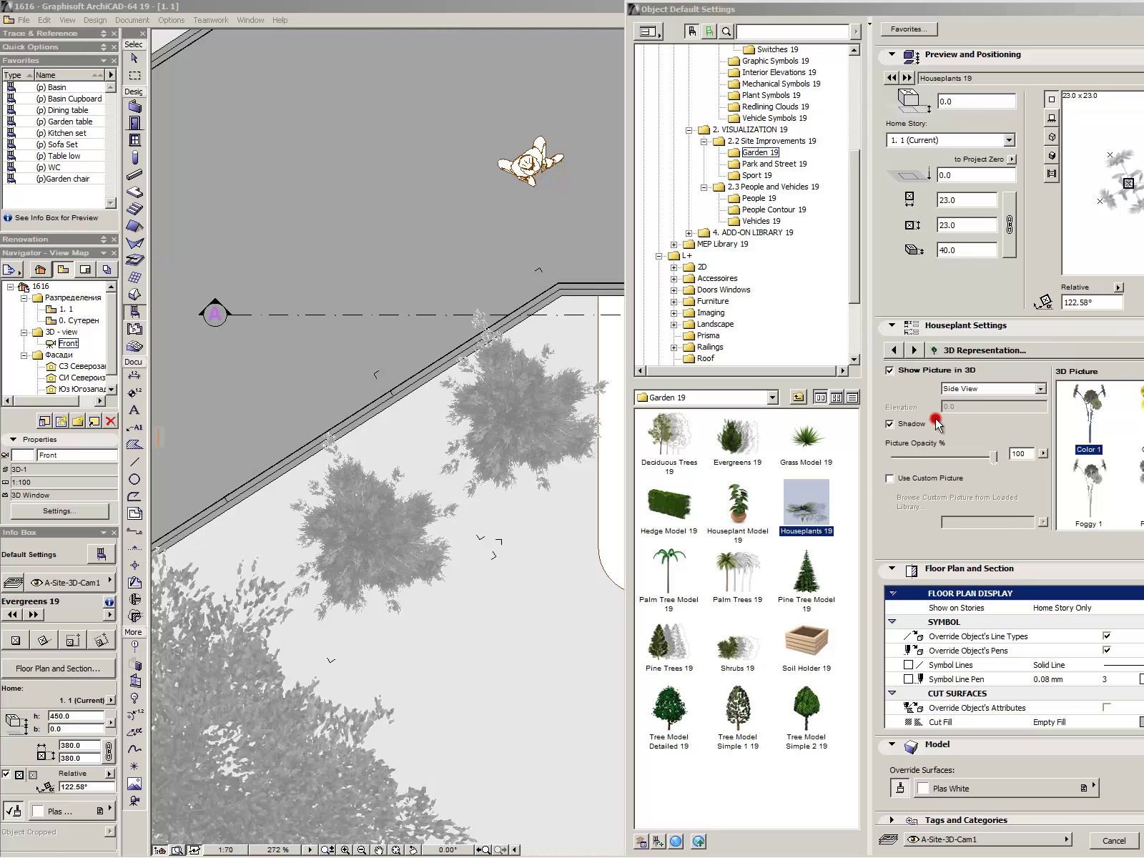
pyautogui.click(913, 425)
pyautogui.write('60')
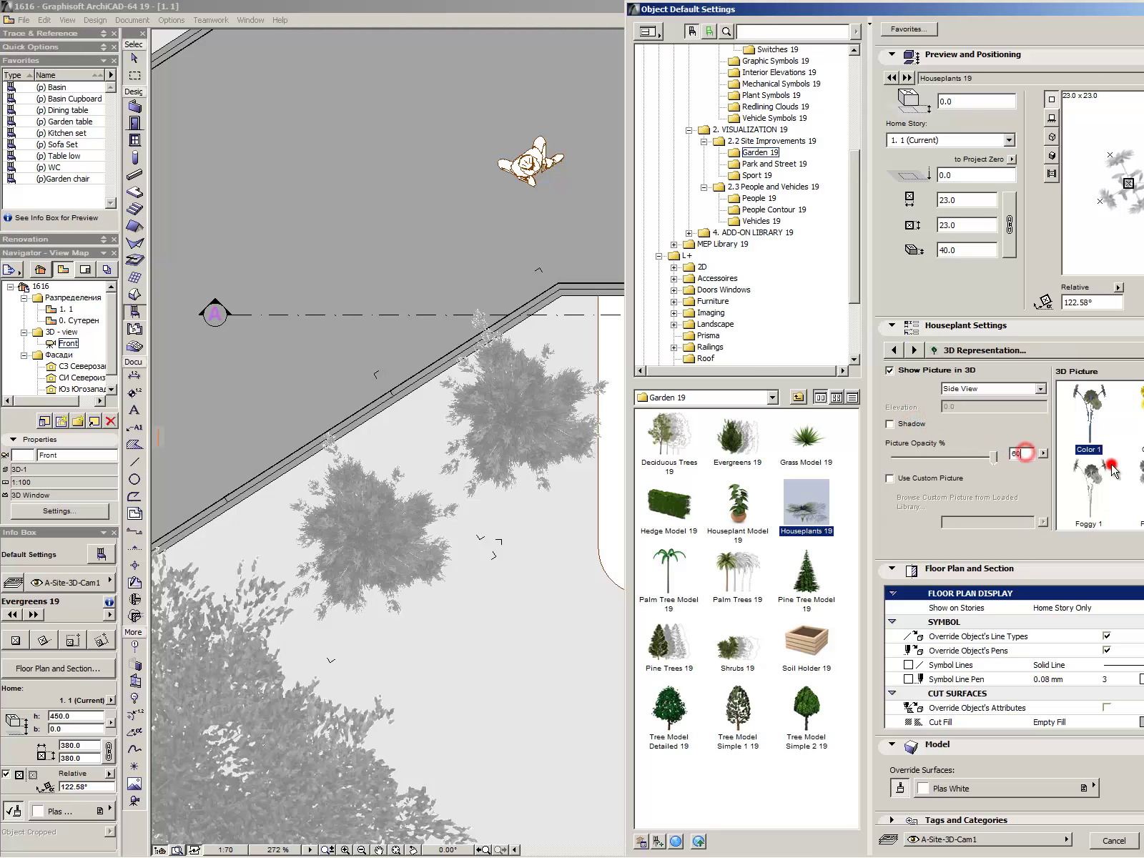
pyautogui.click(1094, 493)
pyautogui.press('Return')
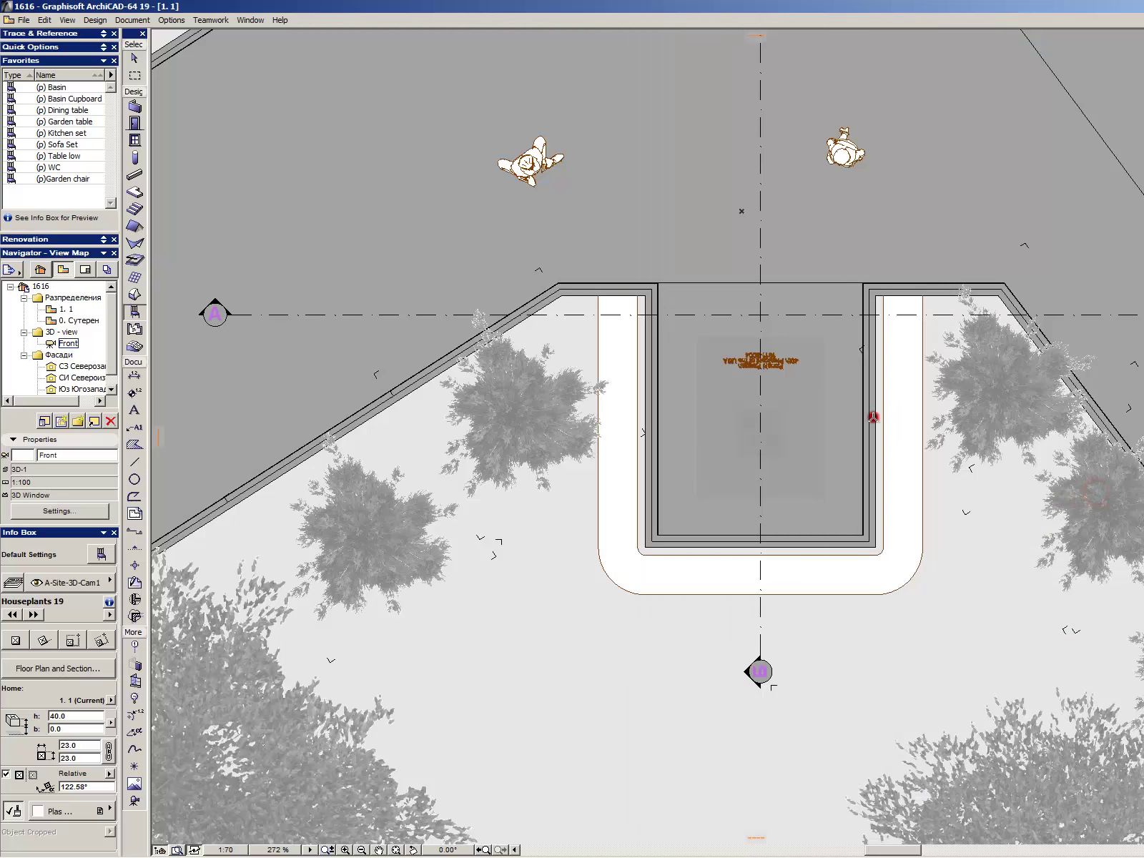
# - Place a daisy on the monument slab in front of the inscription and copy it horizontally onto the central axis
pyautogui.scroll(3, 756, 347)
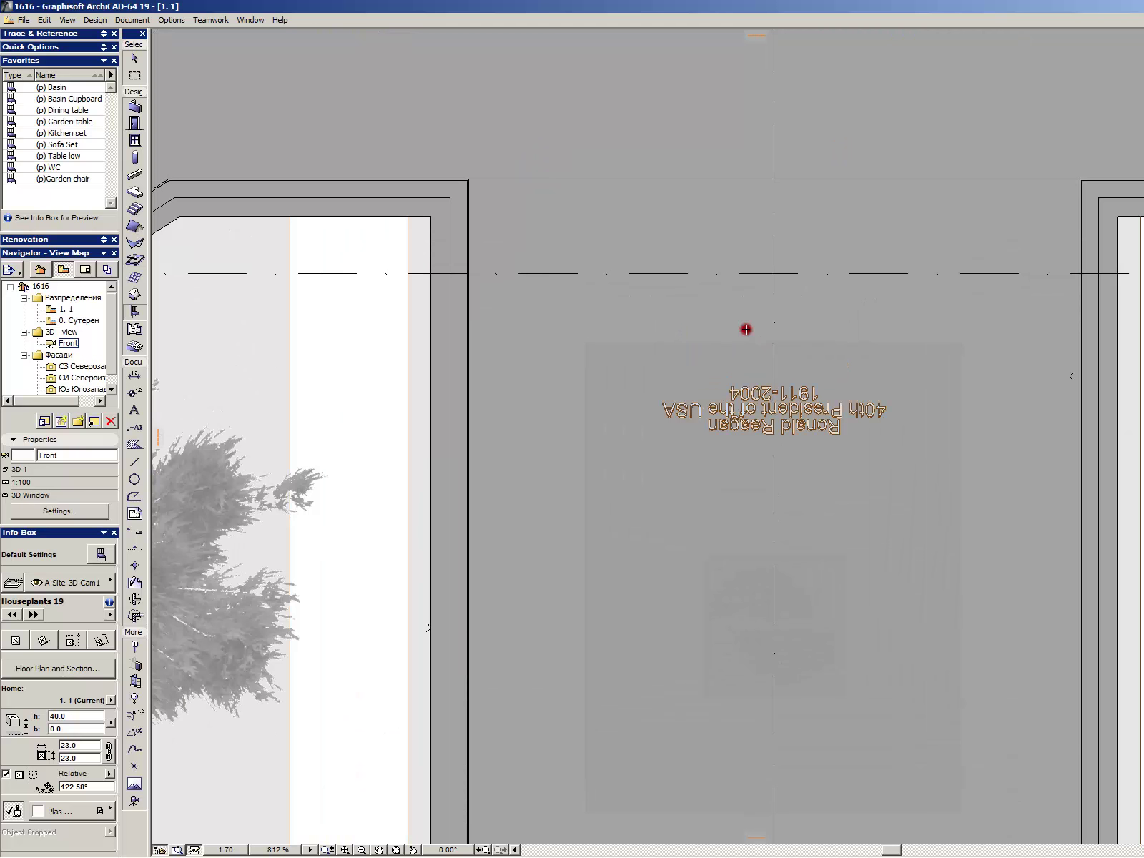
pyautogui.click(730, 326)
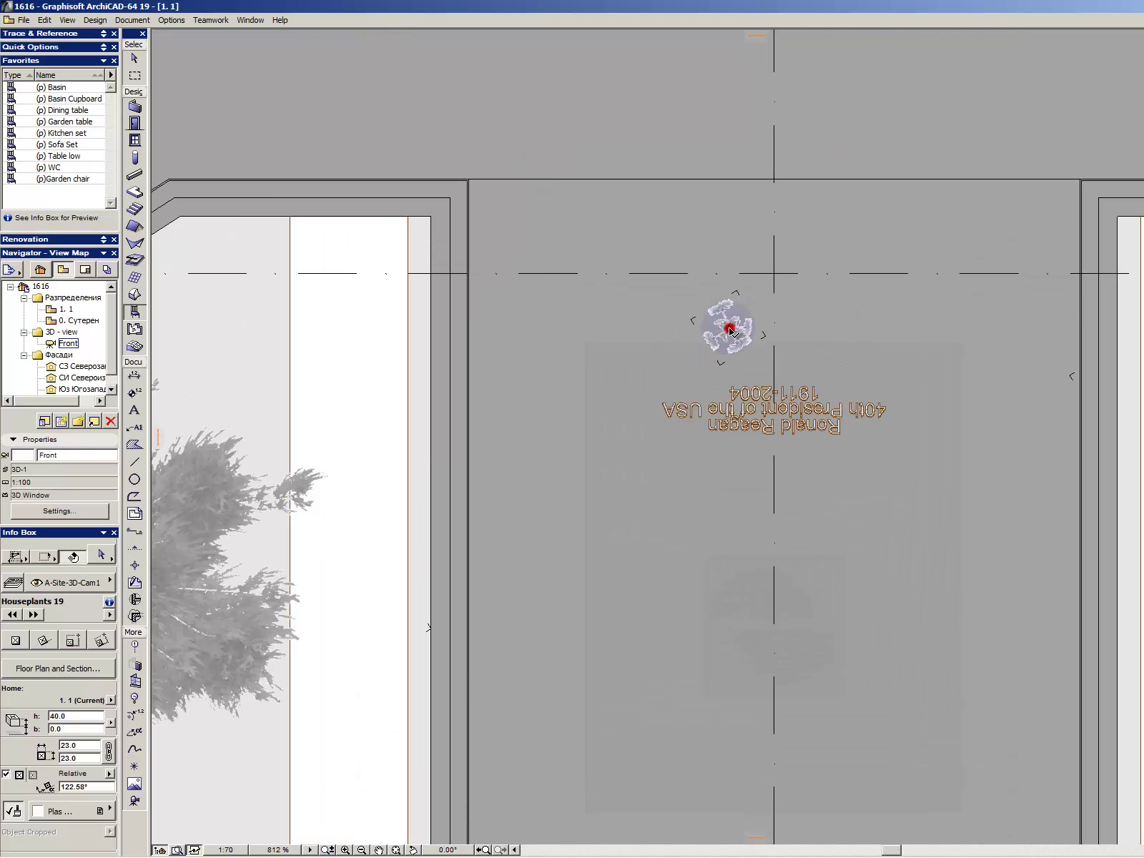
pyautogui.keyDown('shift'); pyautogui.click(729, 326); pyautogui.keyUp('shift')
pyautogui.hotkey('ctrl', 'shift', 'd')
pyautogui.click(728, 327)
pyautogui.click(774, 329)
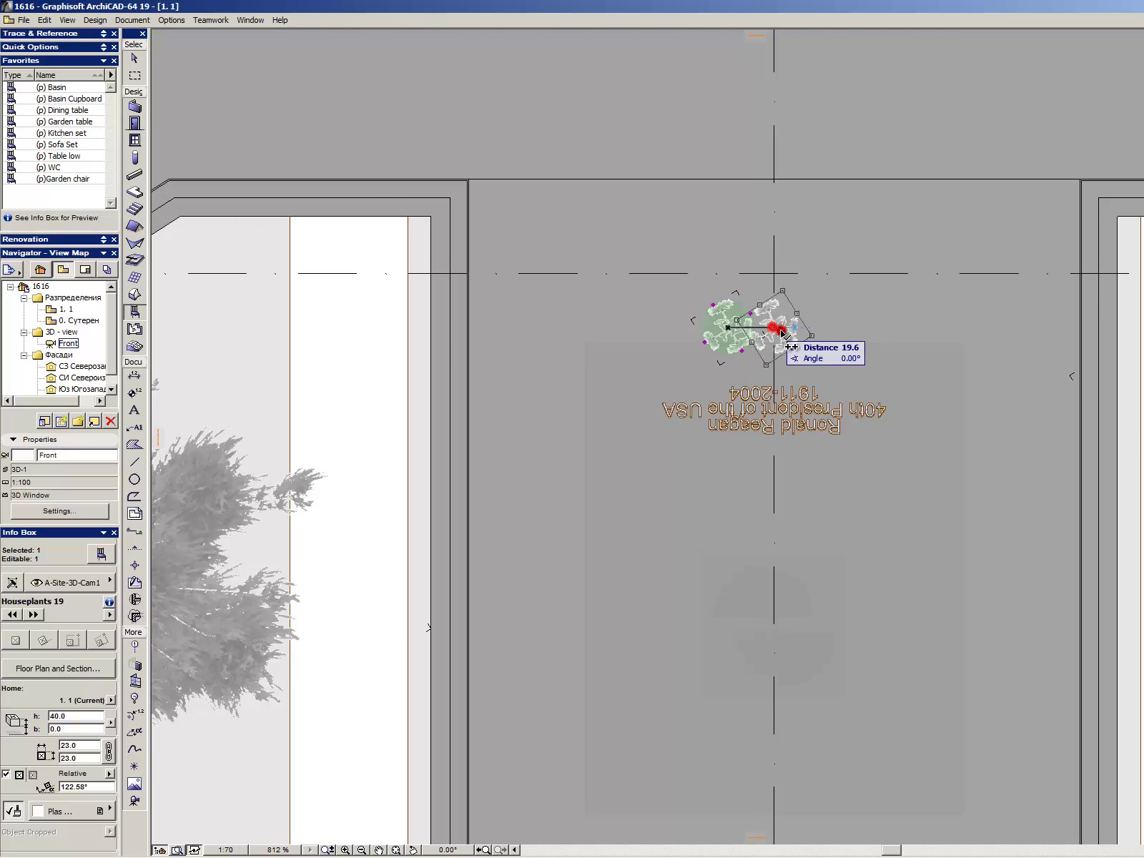
# - Place a third daisy on the other side of the central axis, in line with the first two, and deselect it
pyautogui.click(820, 314)
pyautogui.press('Escape')
pyautogui.click(778, 330)
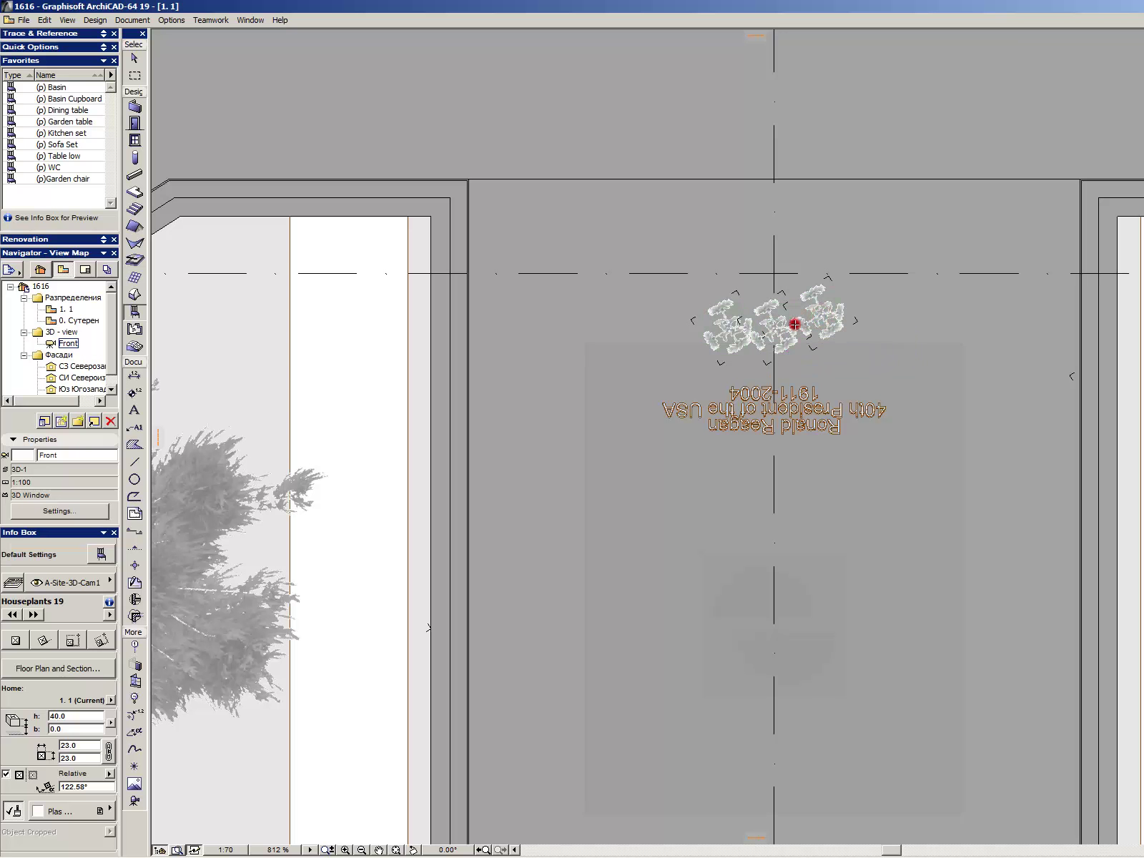
# - Change the middle daisy on the central axis to the Yucca houseplant type
pyautogui.doubleClick(778, 329)
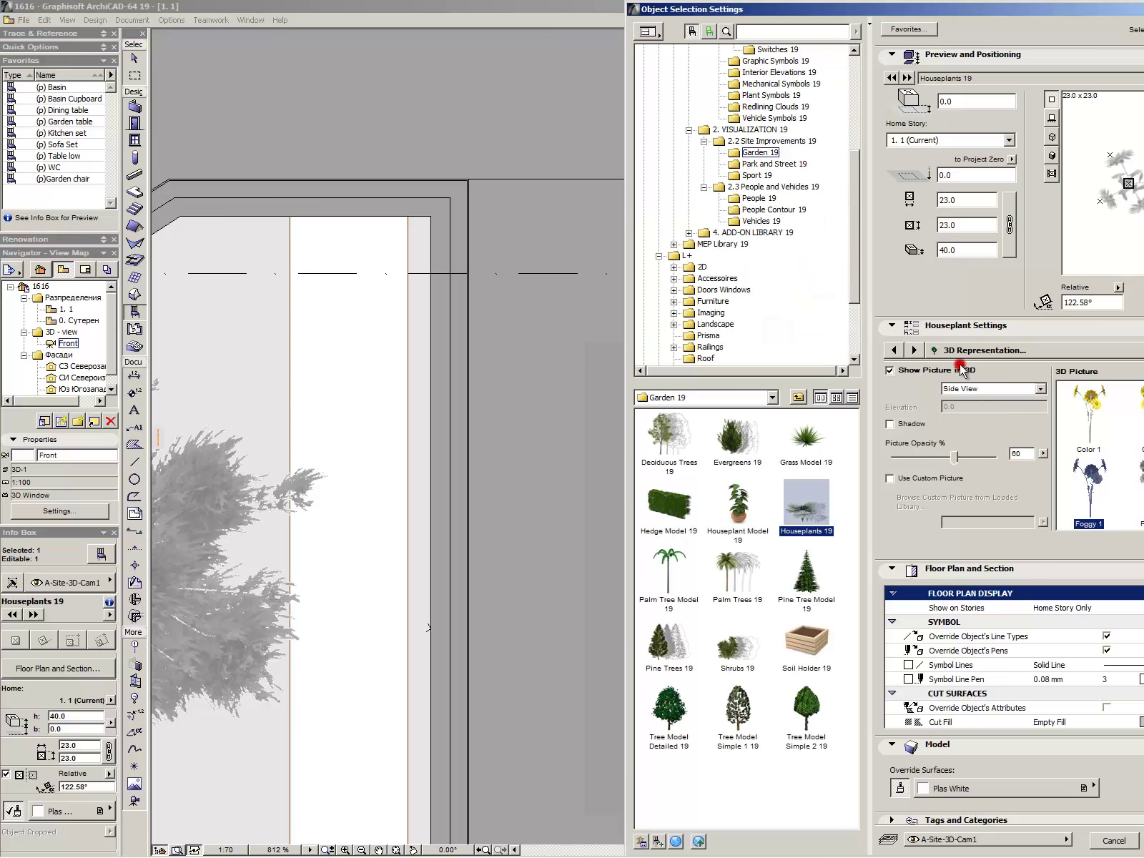
pyautogui.click(935, 350)
pyautogui.click(894, 350)
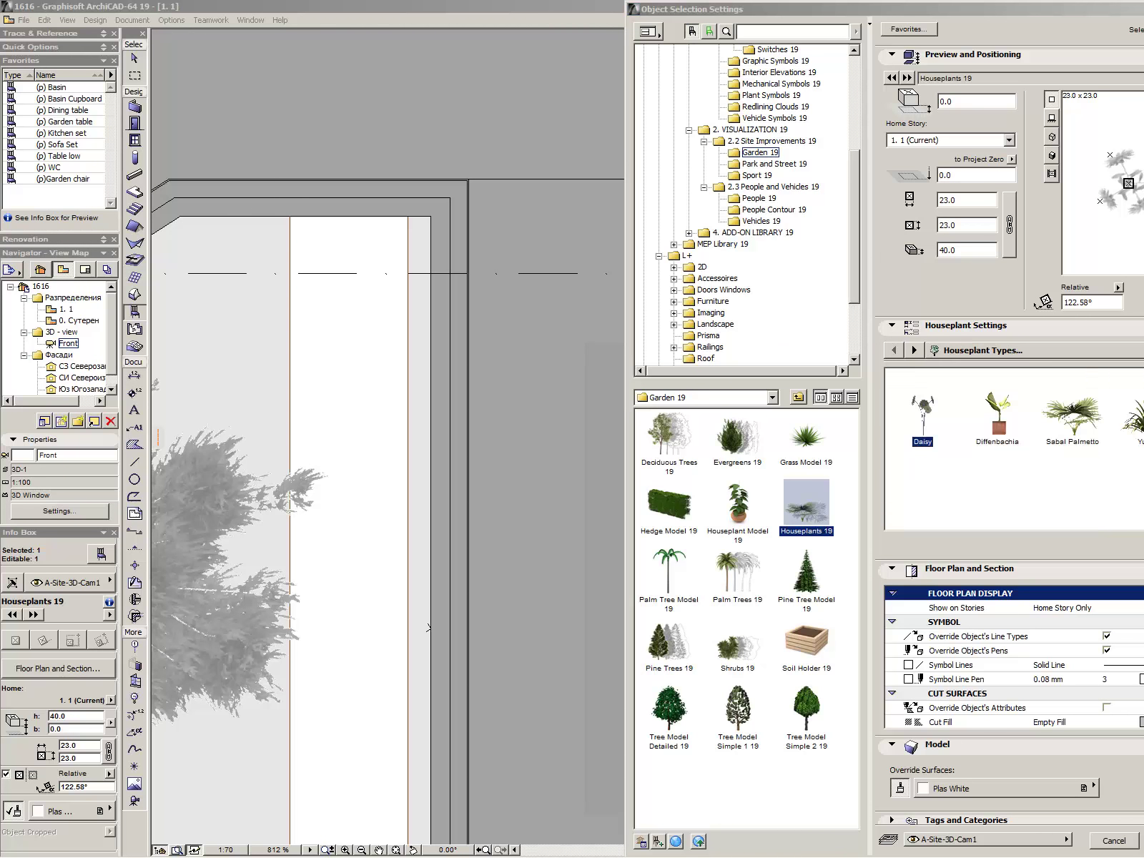
pyautogui.click(1141, 413)
pyautogui.press('Return')
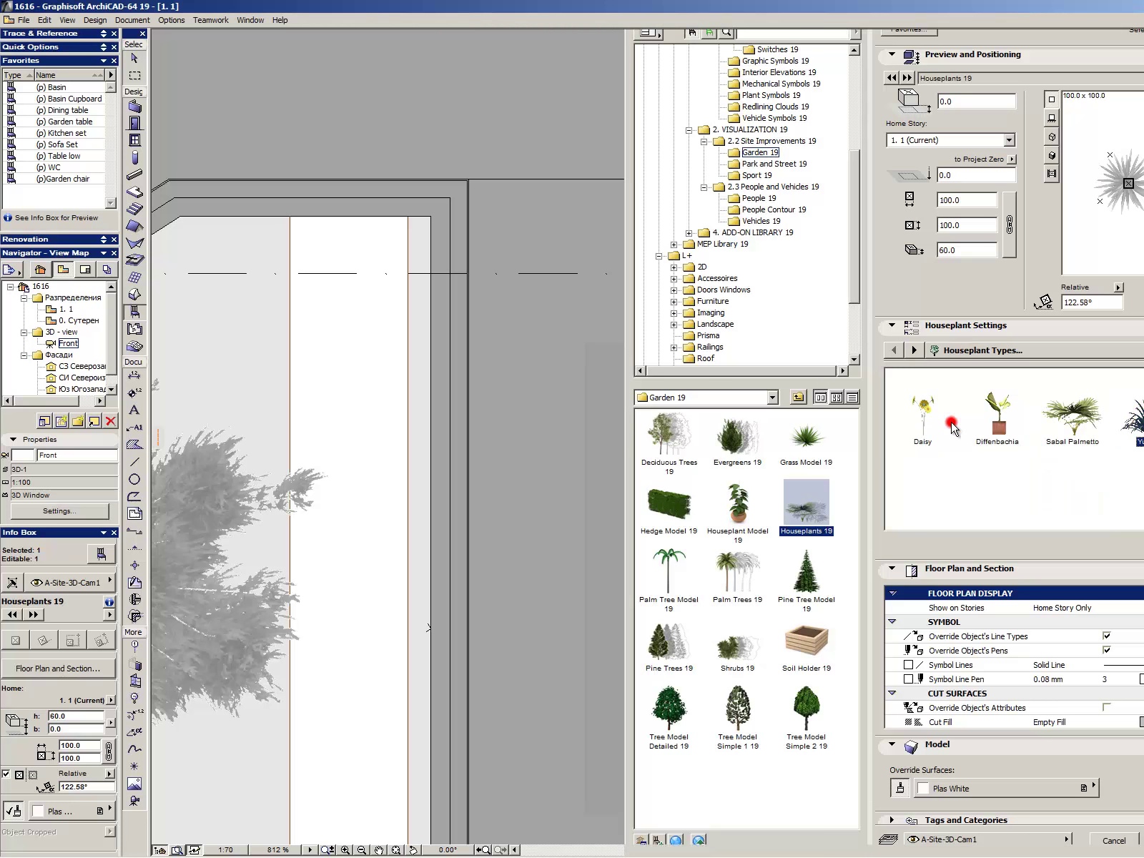
pyautogui.press('Escape')
# - Set the middle yucca's plan dimensions to 40 by 40 with linked proportions
pyautogui.keyDown('shift'); pyautogui.click(771, 327); pyautogui.keyUp('shift')
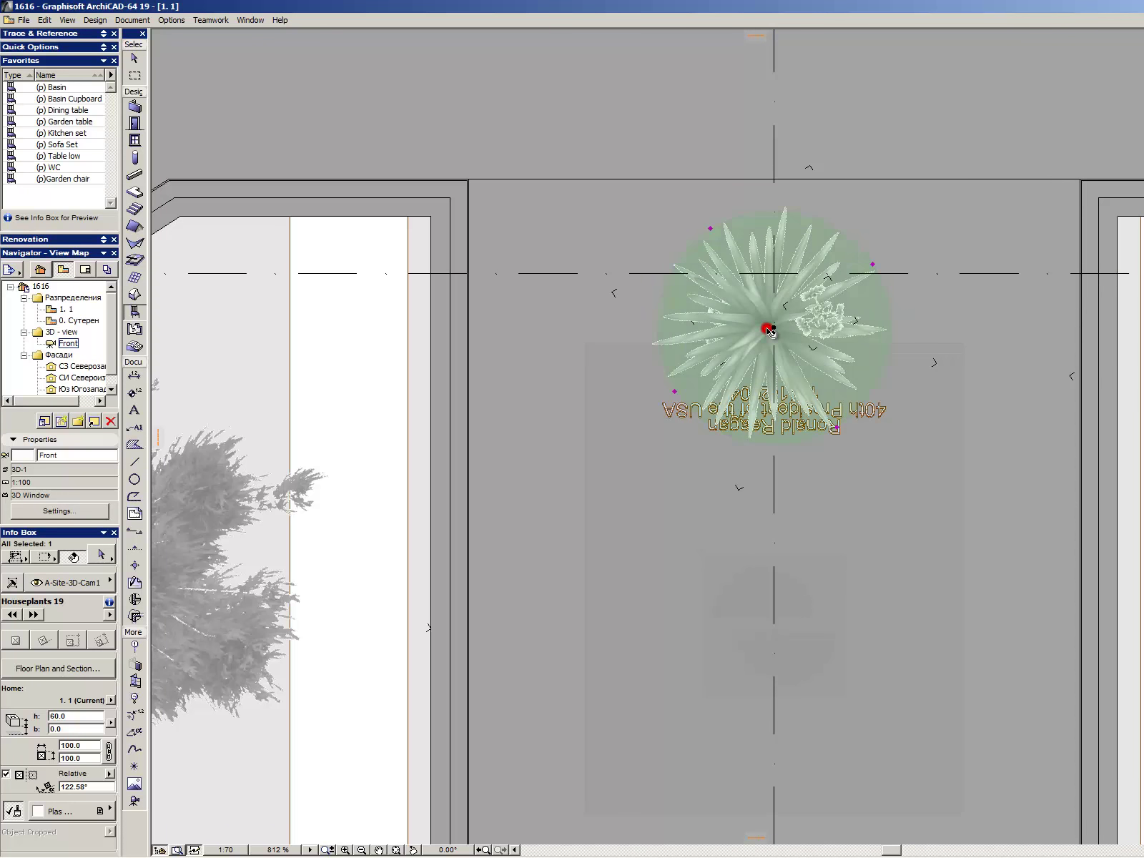
pyautogui.click(767, 328)
pyautogui.doubleClick(767, 328)
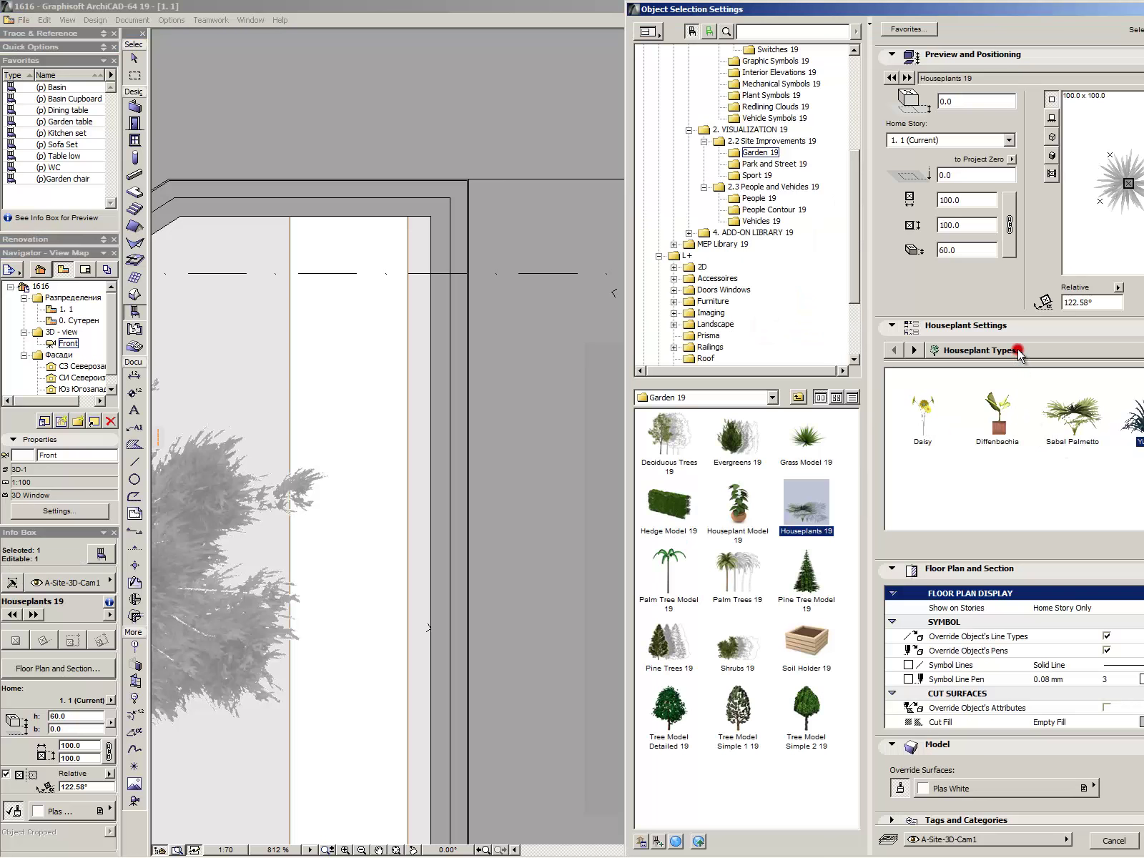
pyautogui.click(1002, 216)
pyautogui.doubleClick(972, 200)
pyautogui.write('40')
pyautogui.doubleClick(962, 250)
pyautogui.press('Return')
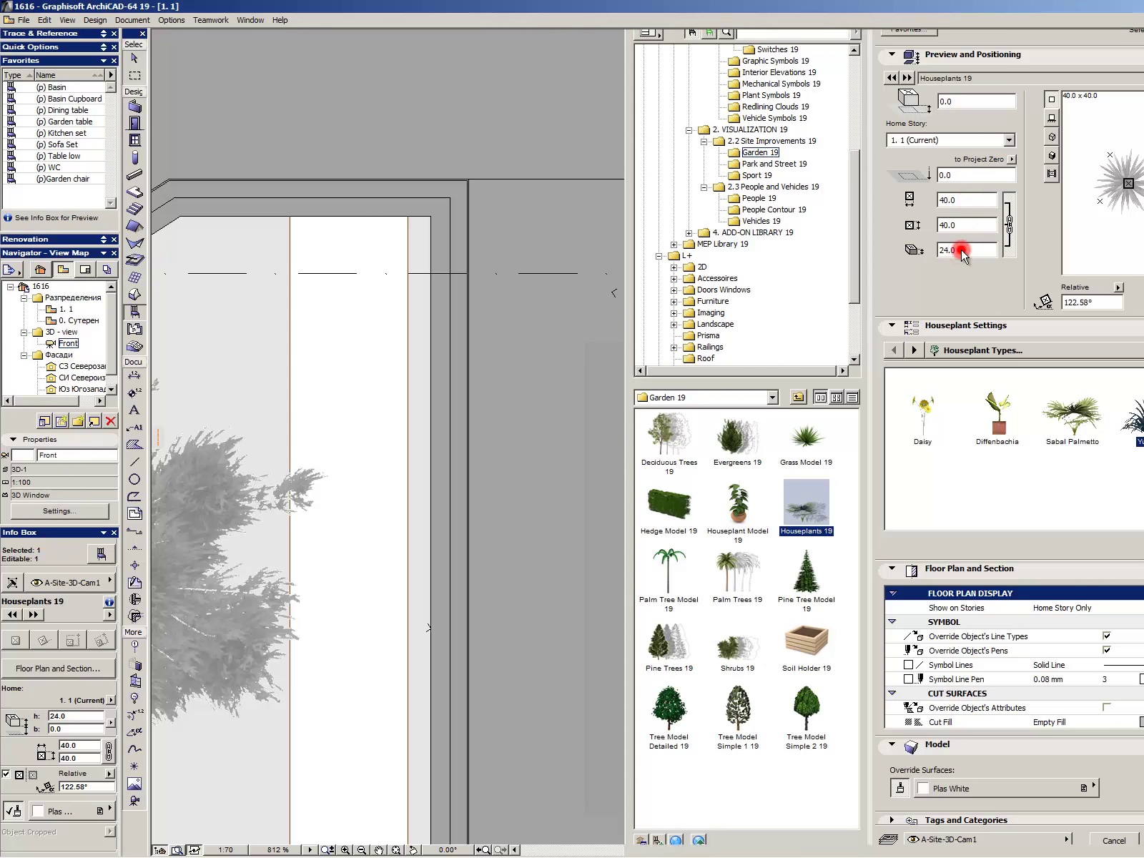
pyautogui.press('Escape')
# - In the 3D Front view, turn off the surface override for the two nearest junipers and the three houseplants on the slab
pyautogui.hotkey('alt', ',')
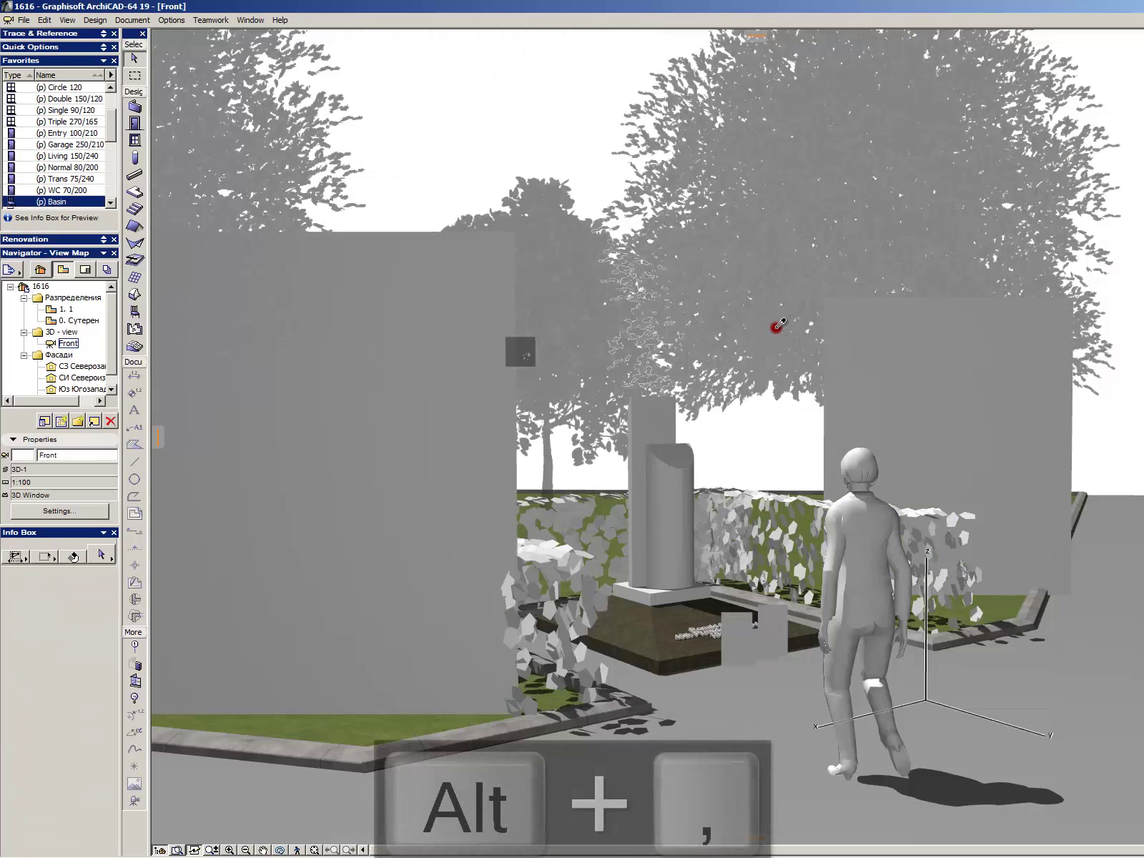
pyautogui.click(999, 451)
pyautogui.keyDown('shift'); pyautogui.click(495, 422); pyautogui.keyUp('shift')
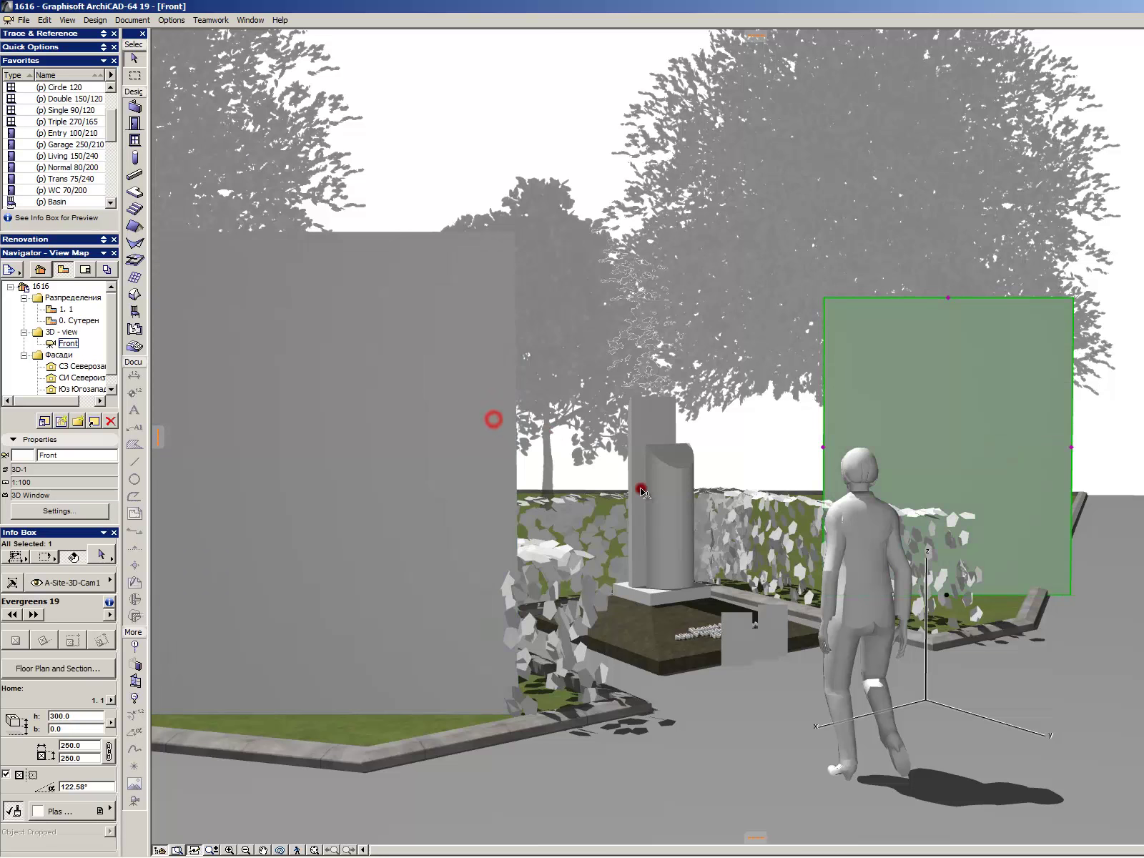
pyautogui.keyDown('shift'); pyautogui.click(726, 634); pyautogui.keyUp('shift')
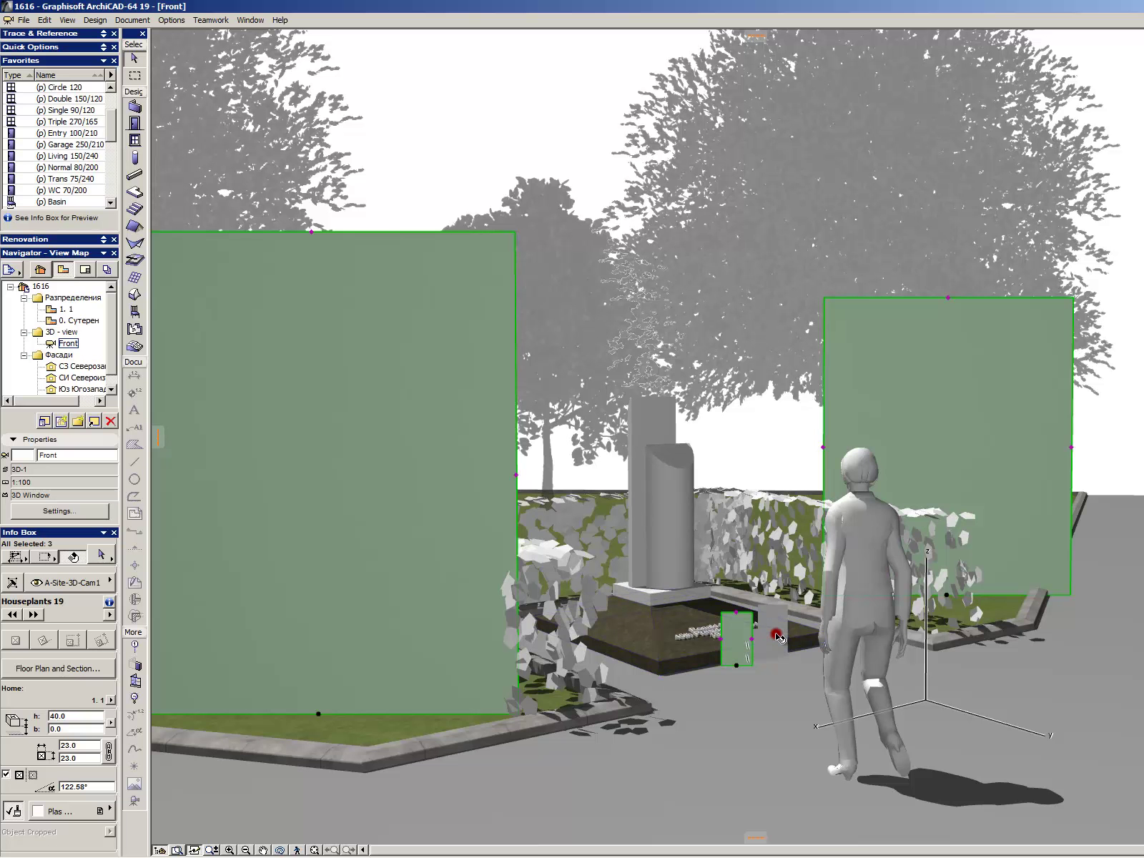
pyautogui.keyDown('shift'); pyautogui.click(772, 631); pyautogui.keyUp('shift')
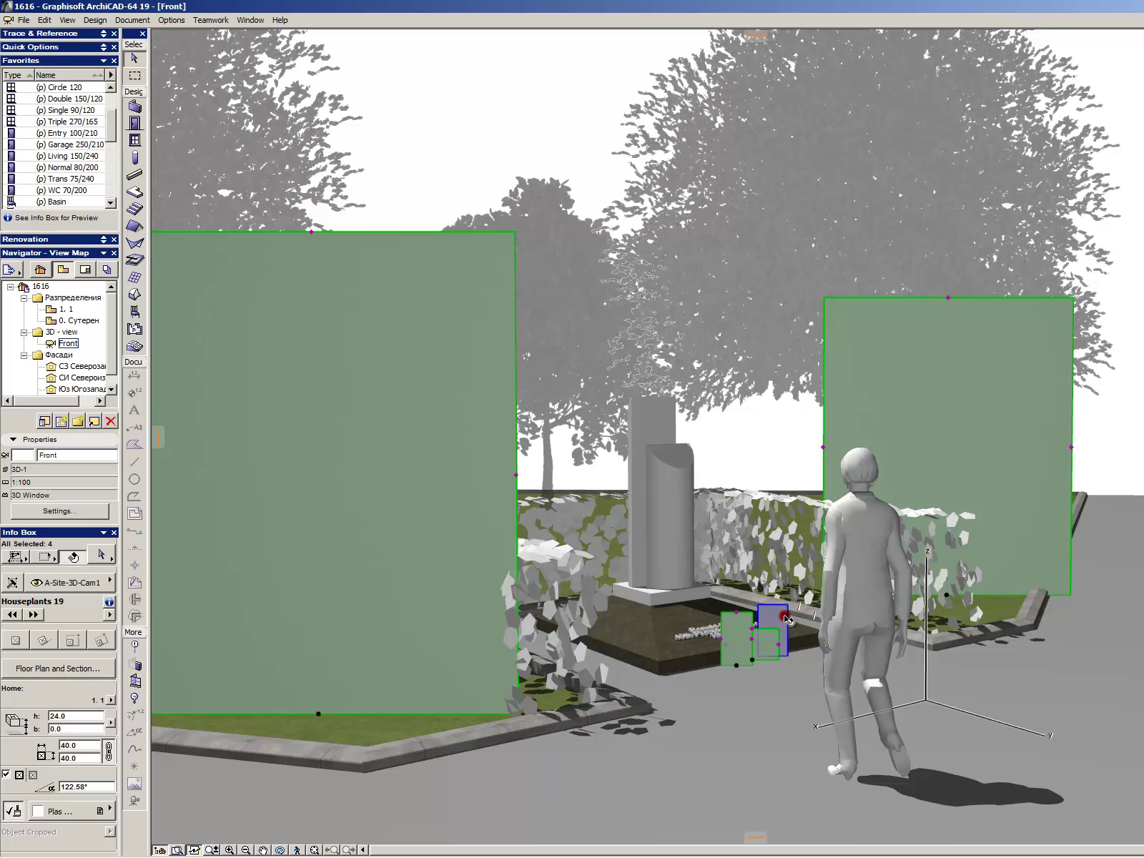
pyautogui.keyDown('shift'); pyautogui.click(778, 617); pyautogui.keyUp('shift')
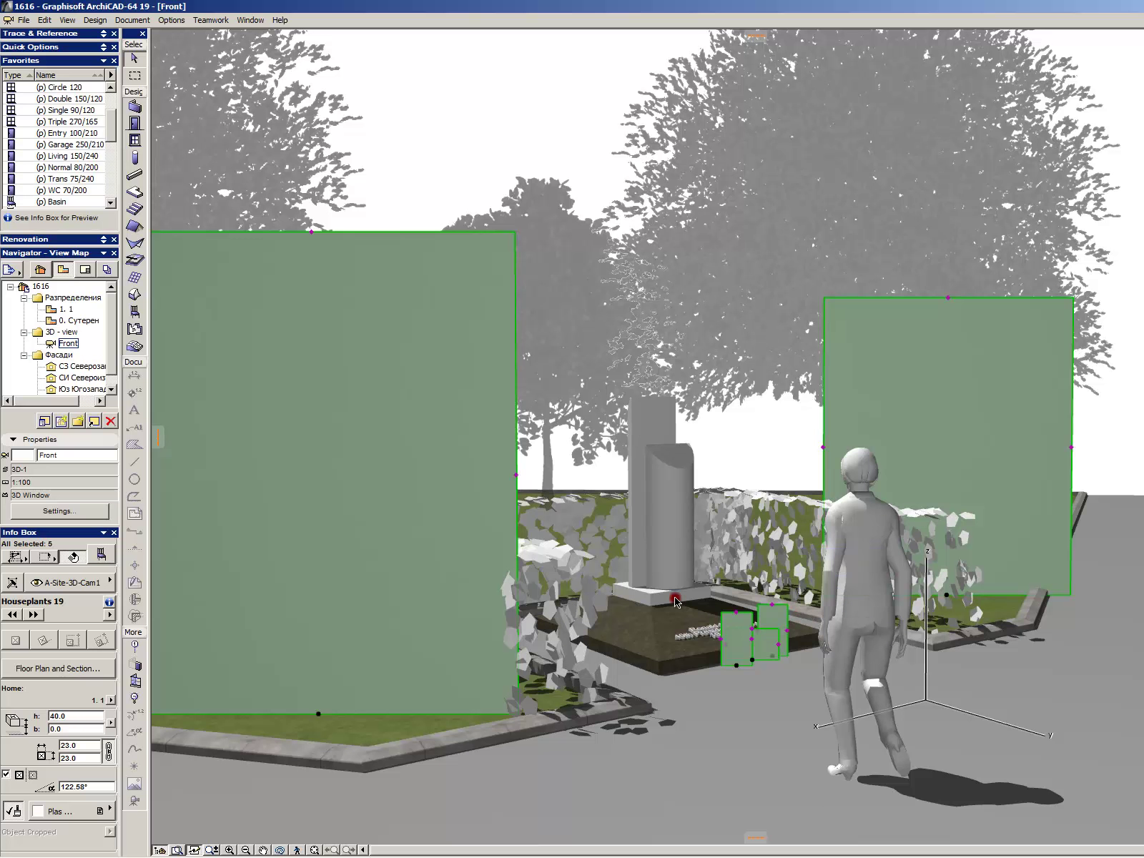
pyautogui.click(16, 810)
pyautogui.click(886, 602)
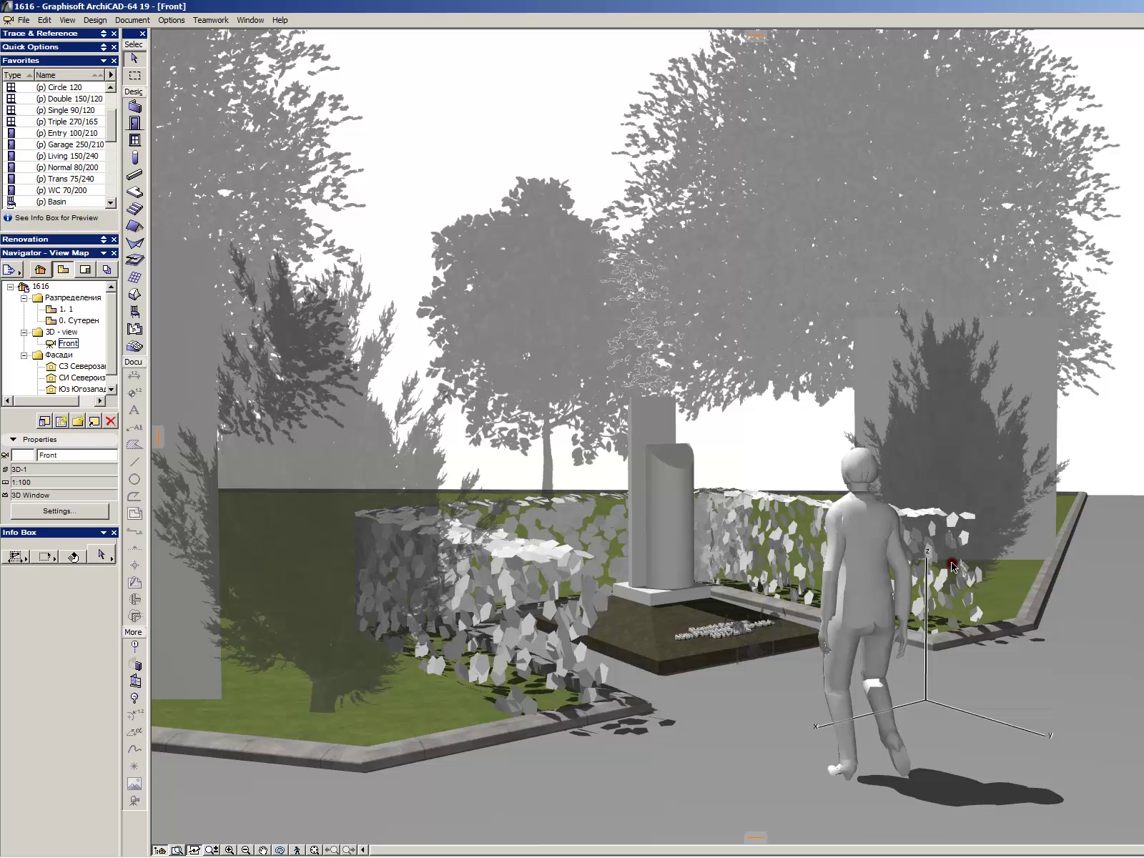
# - On the floor plan, turn off the surface override for the two junipers to the right of the monument
pyautogui.press('F2')
pyautogui.scroll(-4, 703, 510)
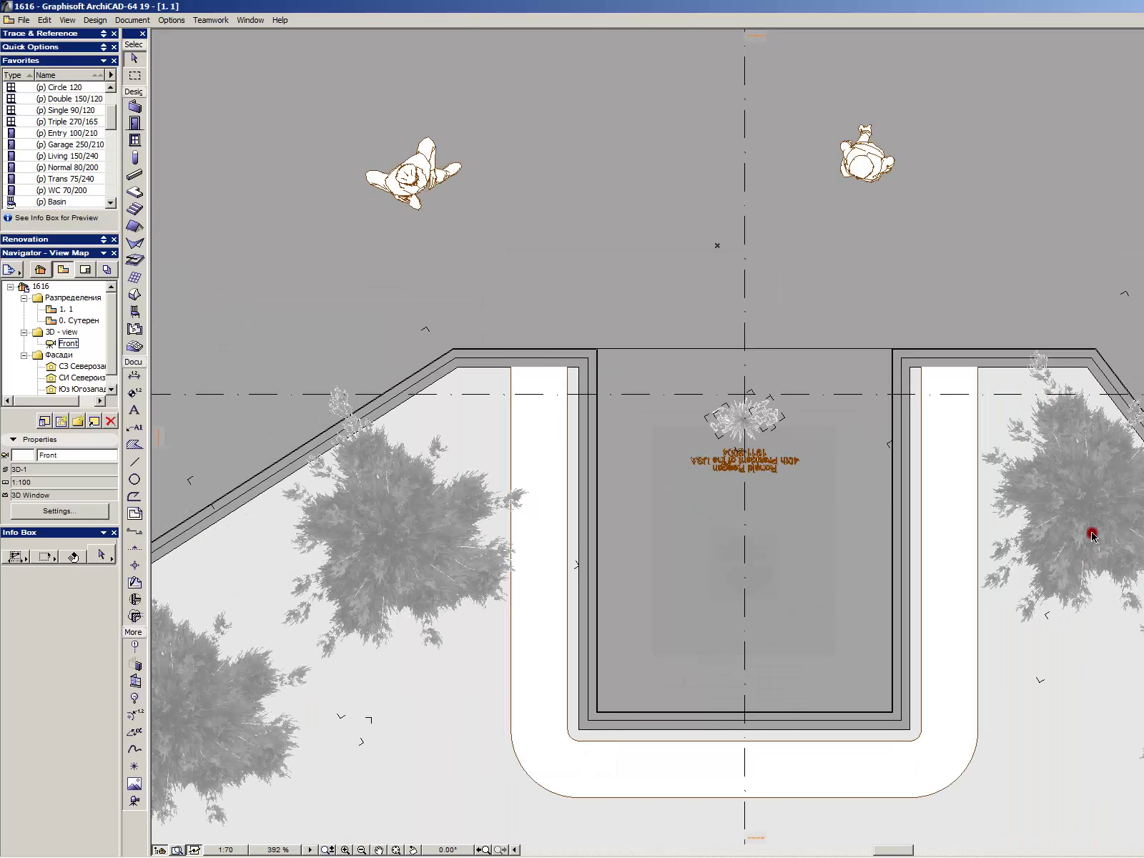
pyautogui.click(1080, 507)
pyautogui.scroll(-3, 1079, 508)
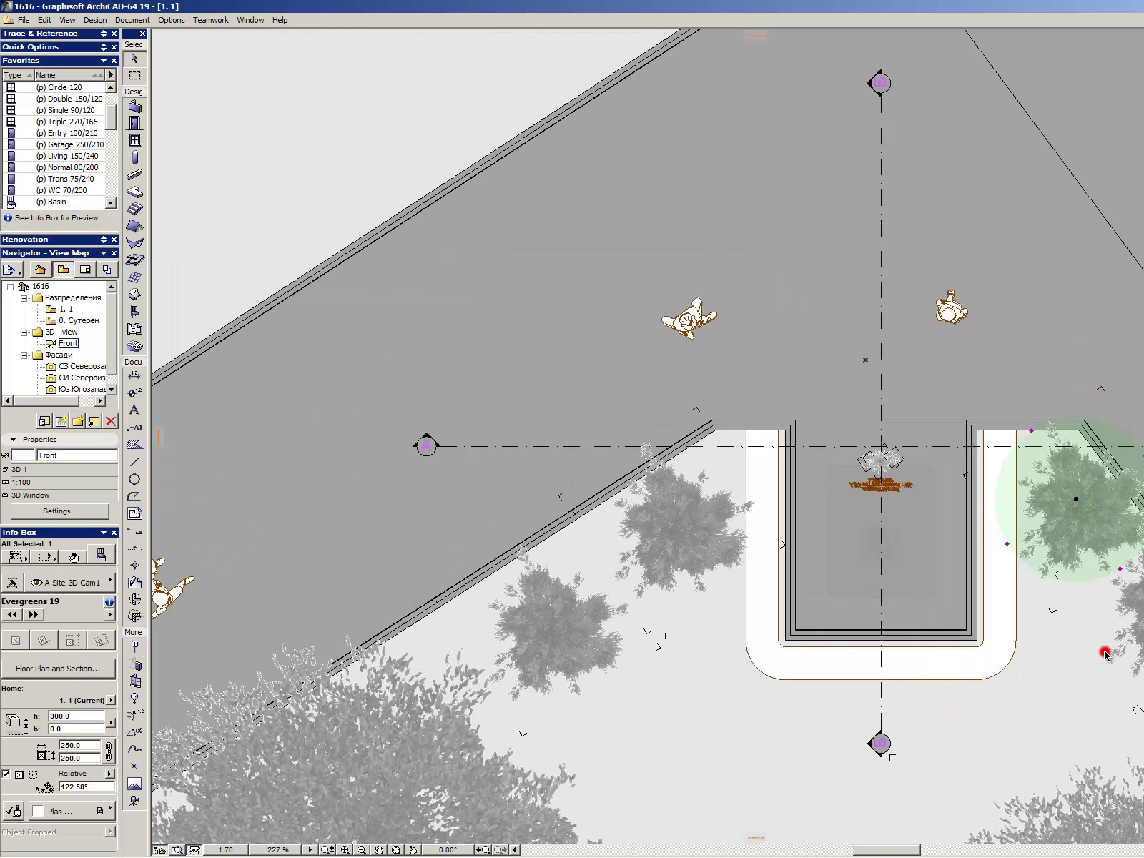
pyautogui.moveTo(1105, 654); pyautogui.dragTo(1143, 752)
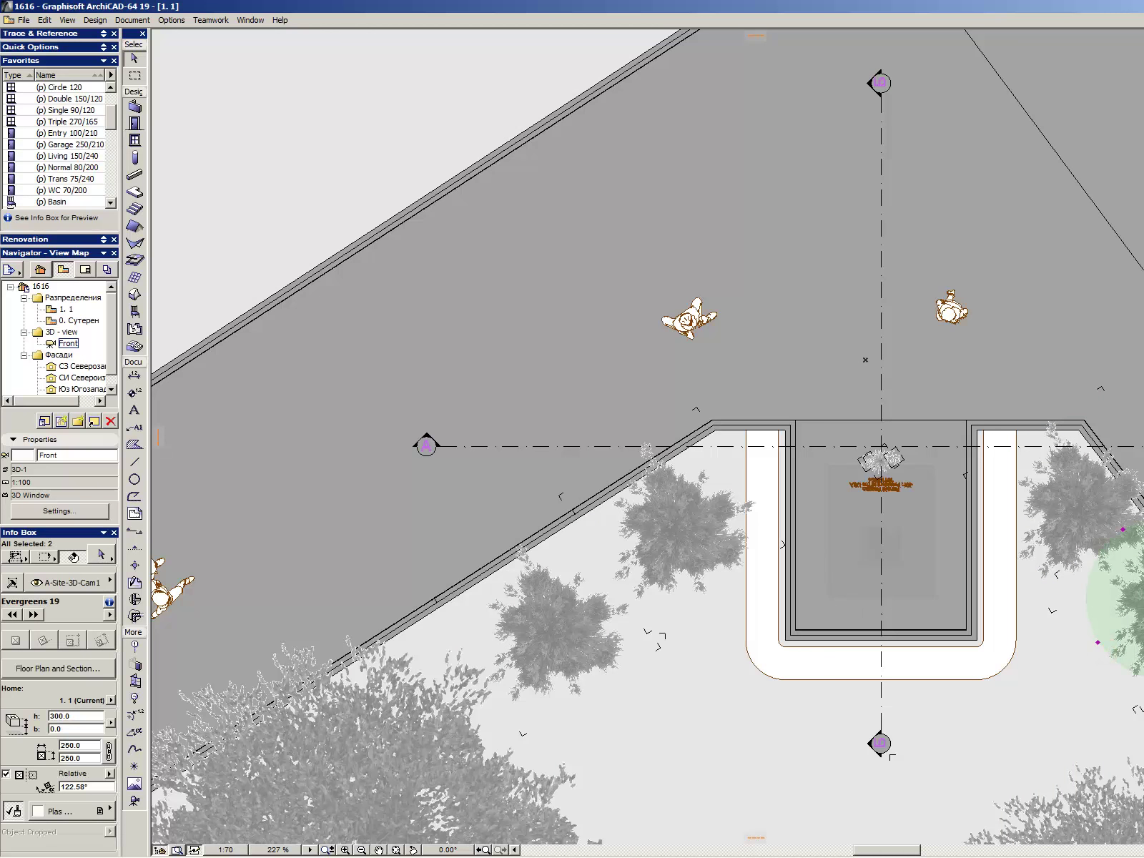
pyautogui.click(48, 712)
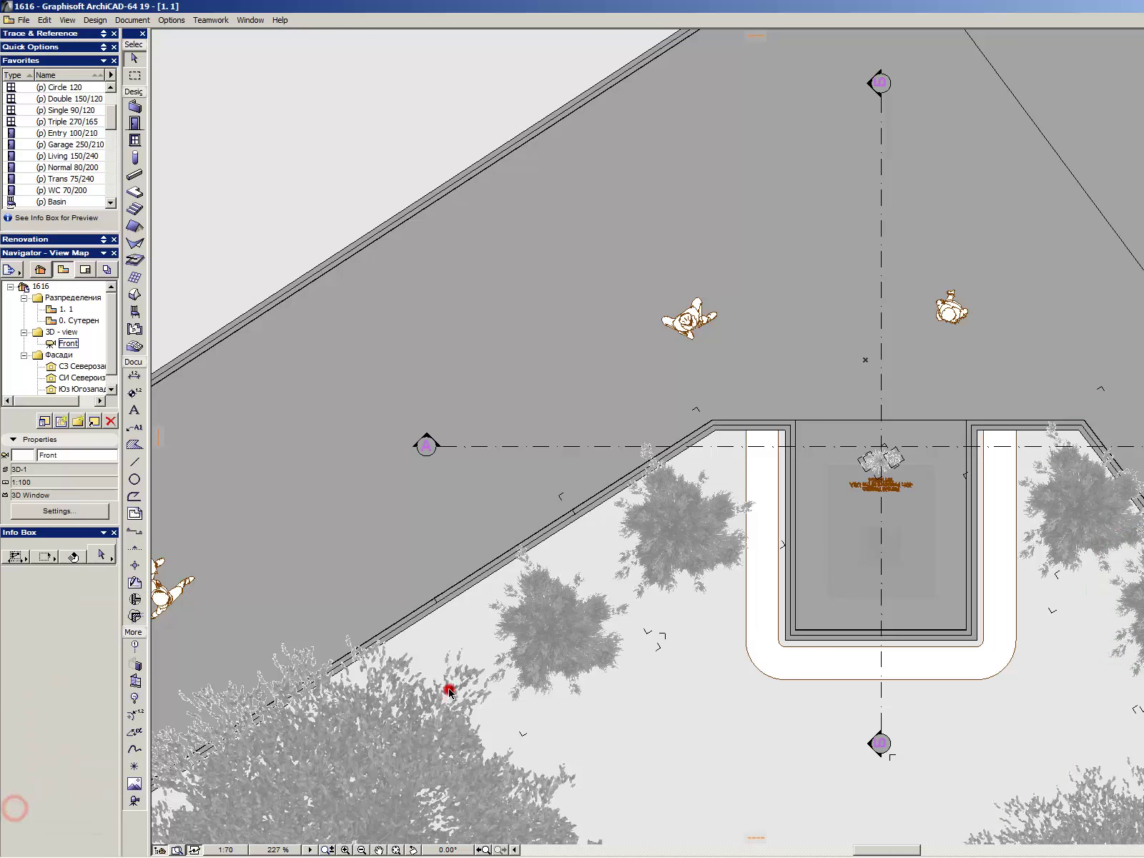
# - Turn off the surface override for the two junipers to the left of the monument and deselect them
pyautogui.click(686, 529)
pyautogui.moveTo(661, 564); pyautogui.dragTo(537, 665)
pyautogui.click(372, 684)
# - In the saved Front view, move the walking woman to the right along the ground, farther away from the monument
pyautogui.click(72, 344)
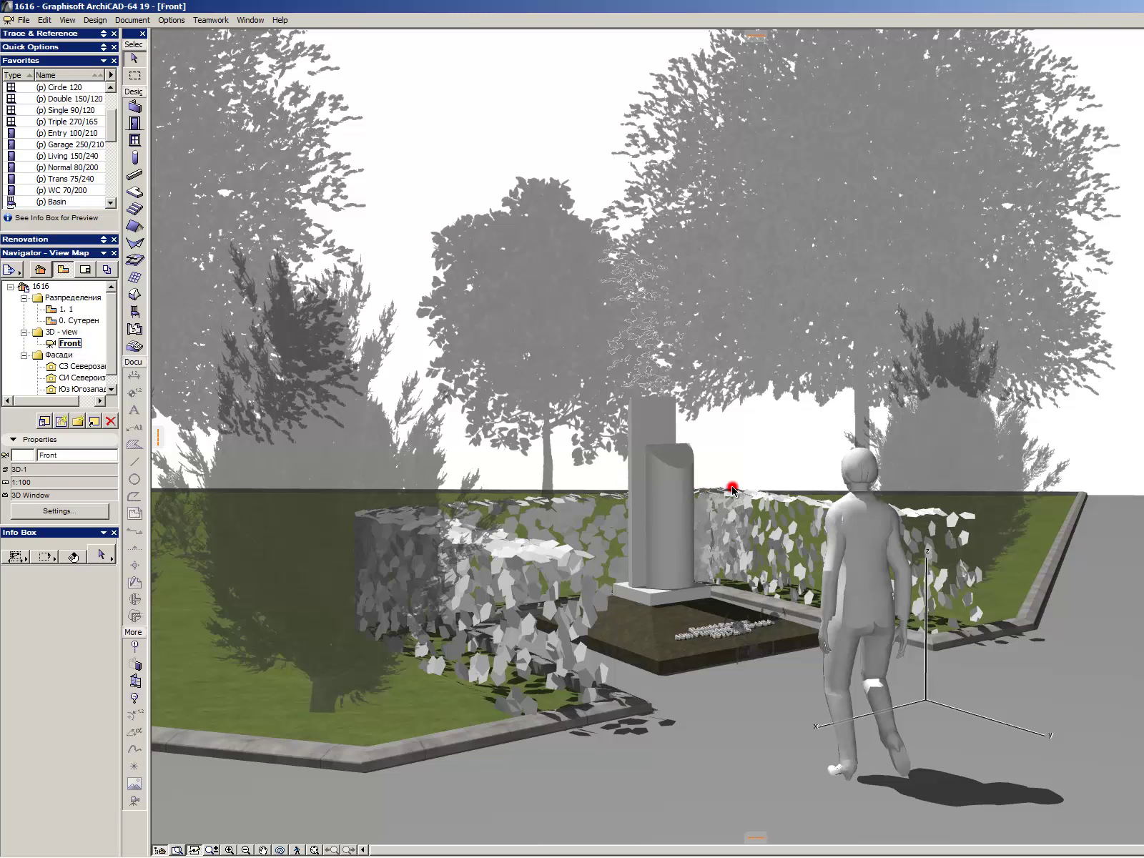
pyautogui.scroll(2, 597, 536)
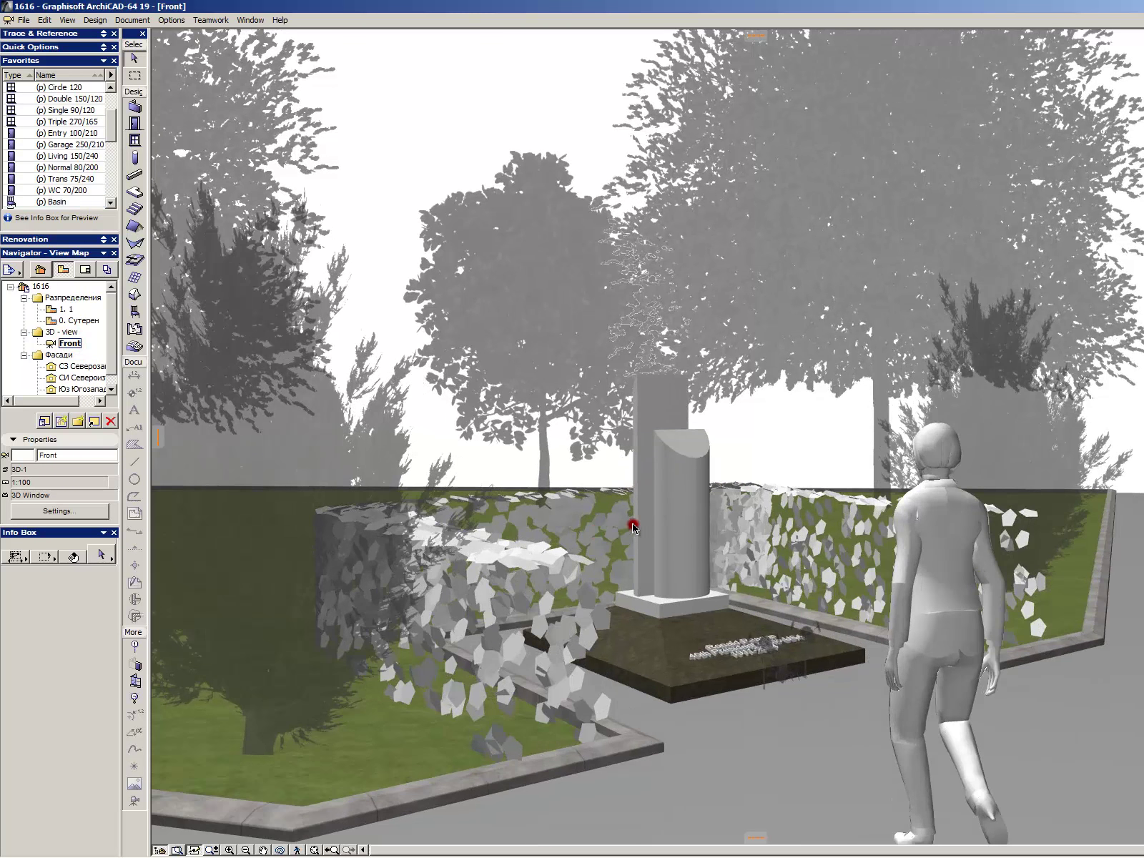
pyautogui.scroll(1, 633, 525)
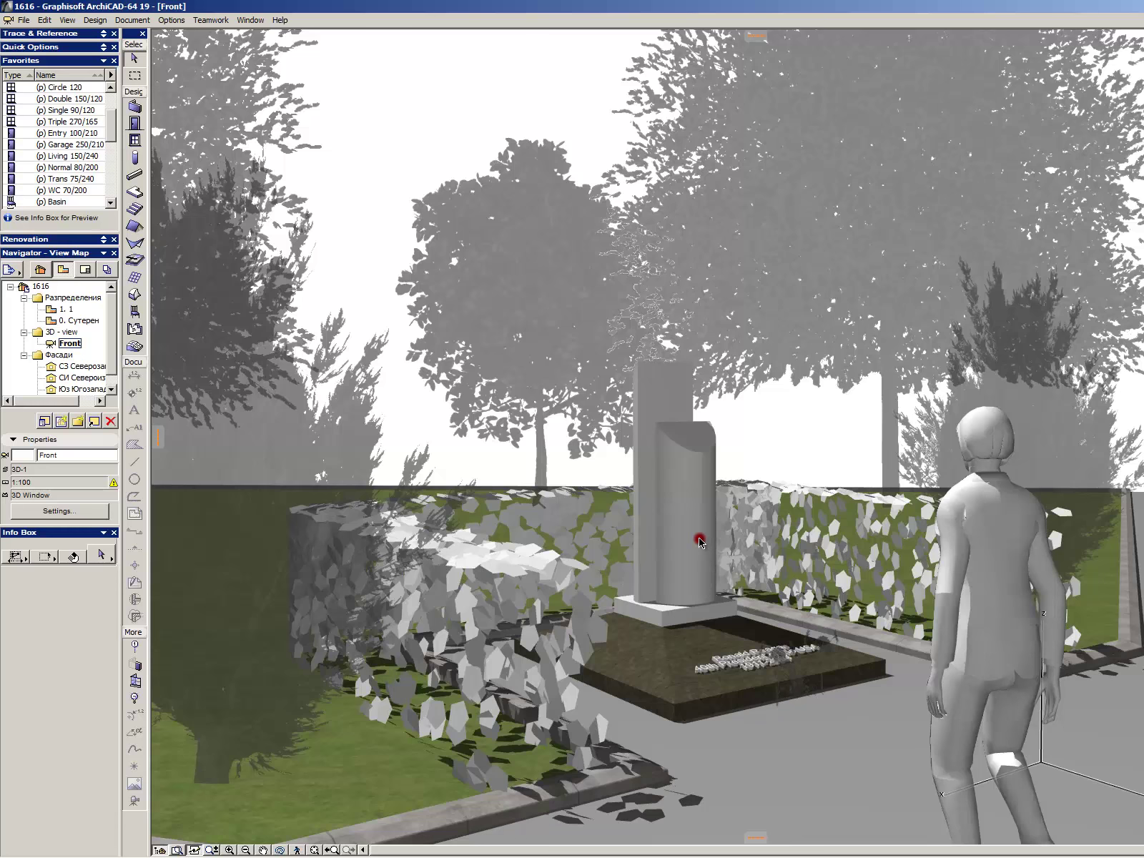
pyautogui.scroll(-1, 694, 536)
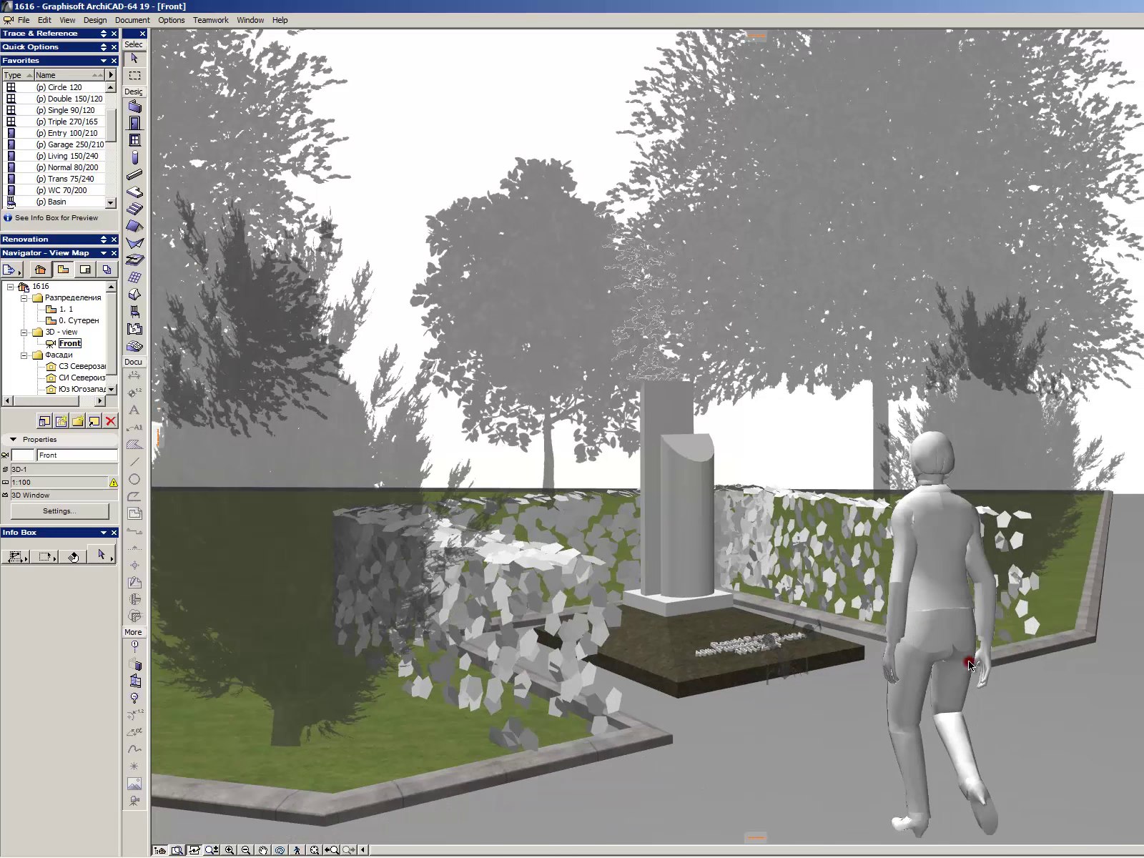
pyautogui.click(955, 711)
pyautogui.moveTo(987, 756); pyautogui.dragTo(1092, 766)
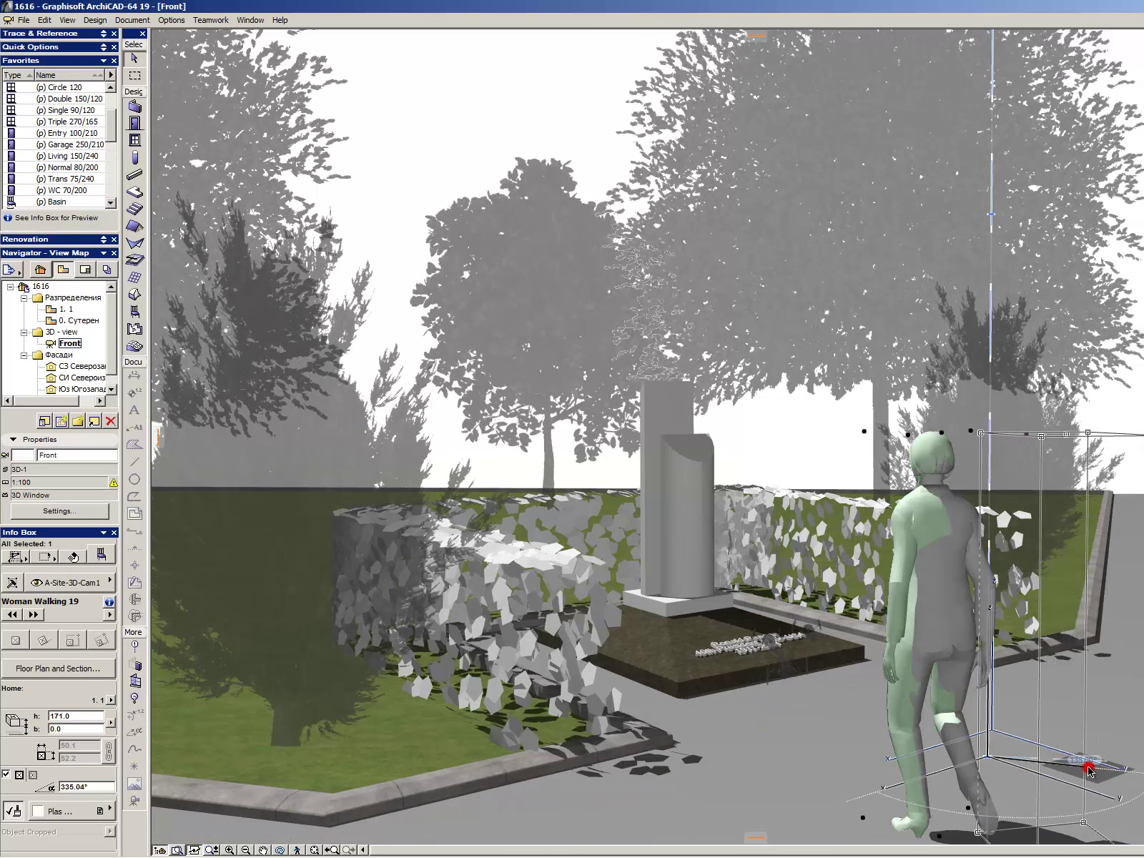
pyautogui.click(850, 744)
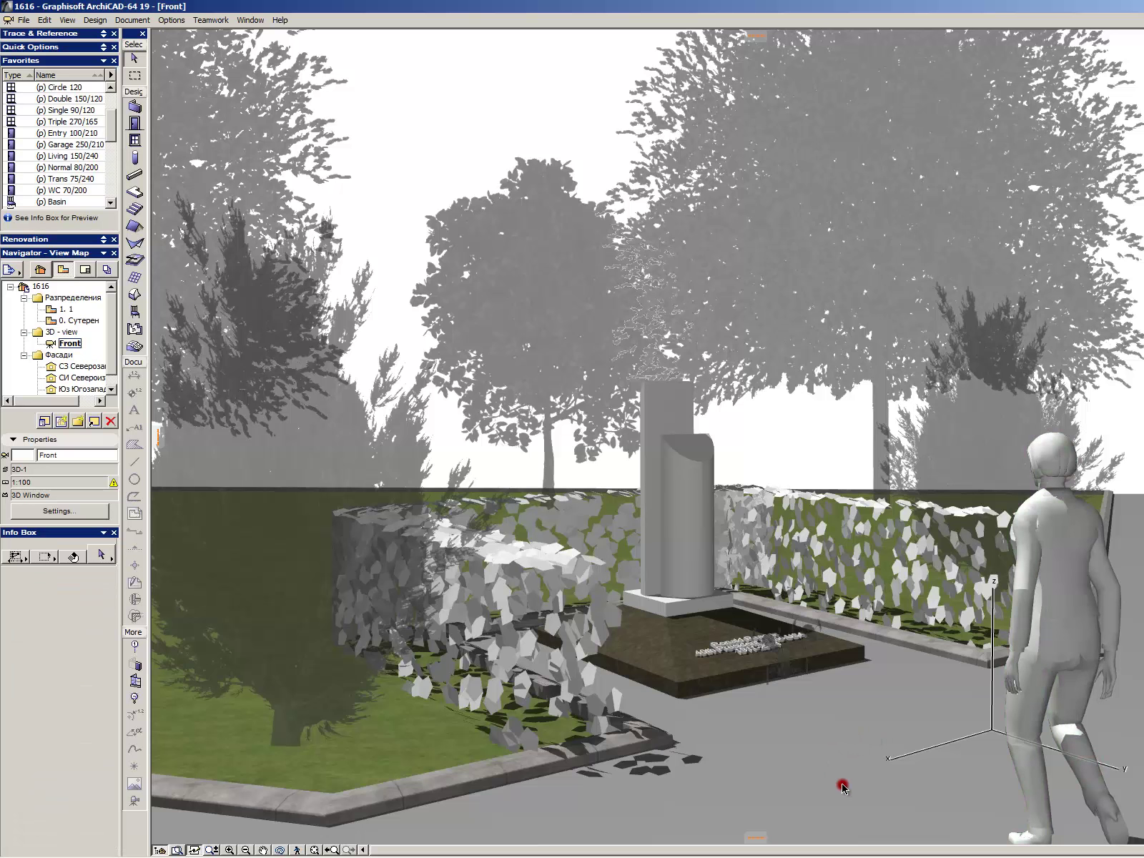
# - Render the adjusted Front view and start saving the rendered picture
pyautogui.press('F10')
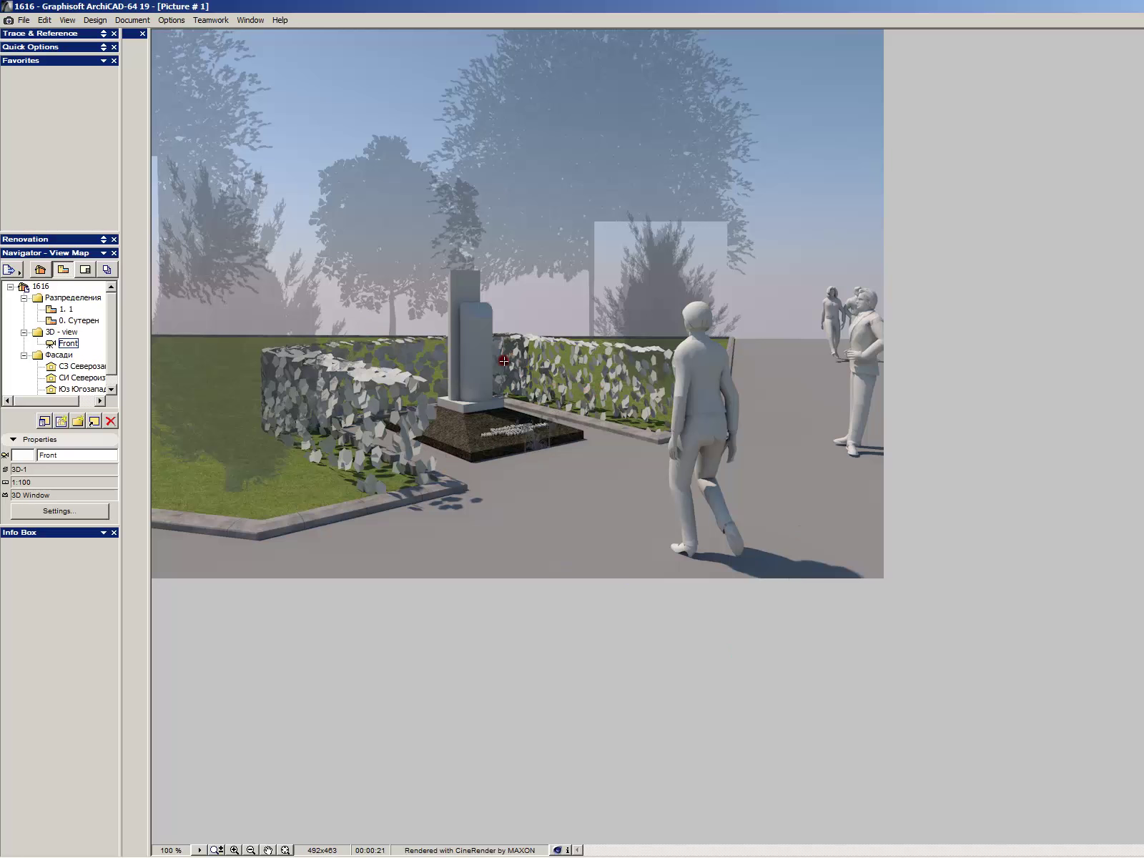
pyautogui.hotkey('ctrl', 'shift', 's')
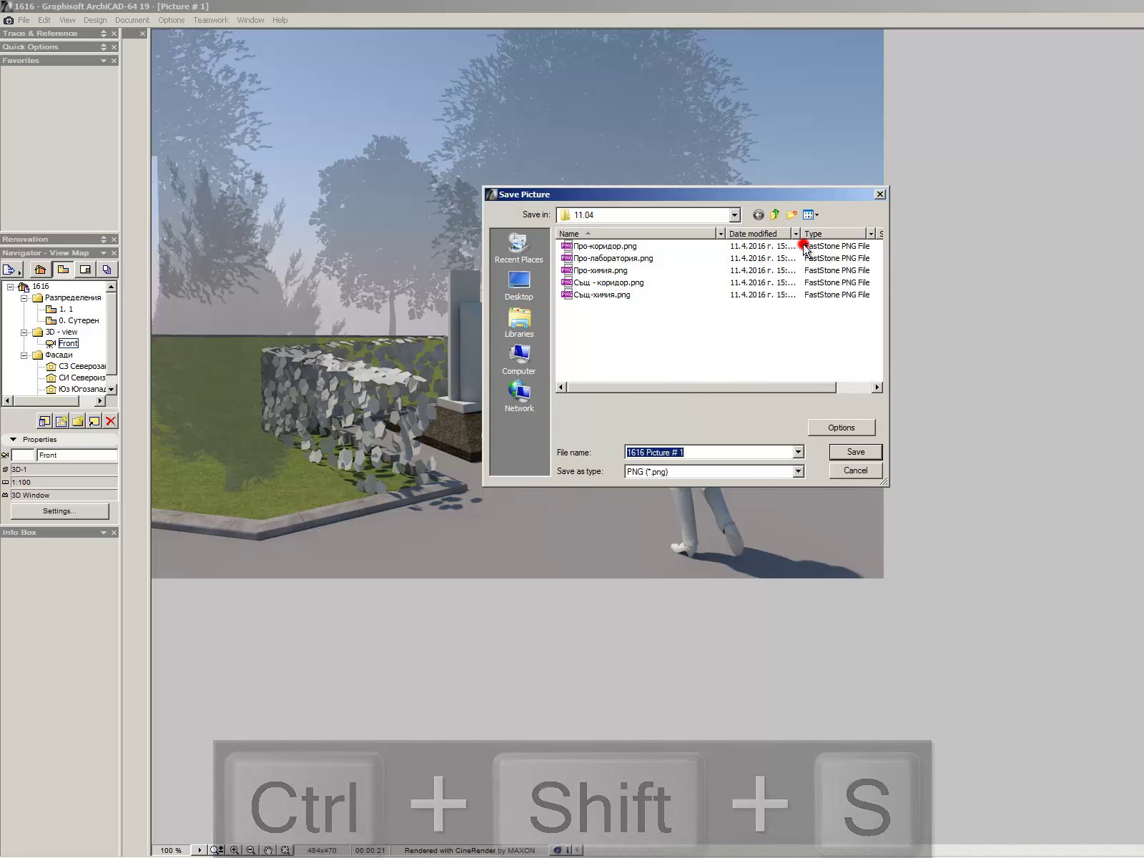